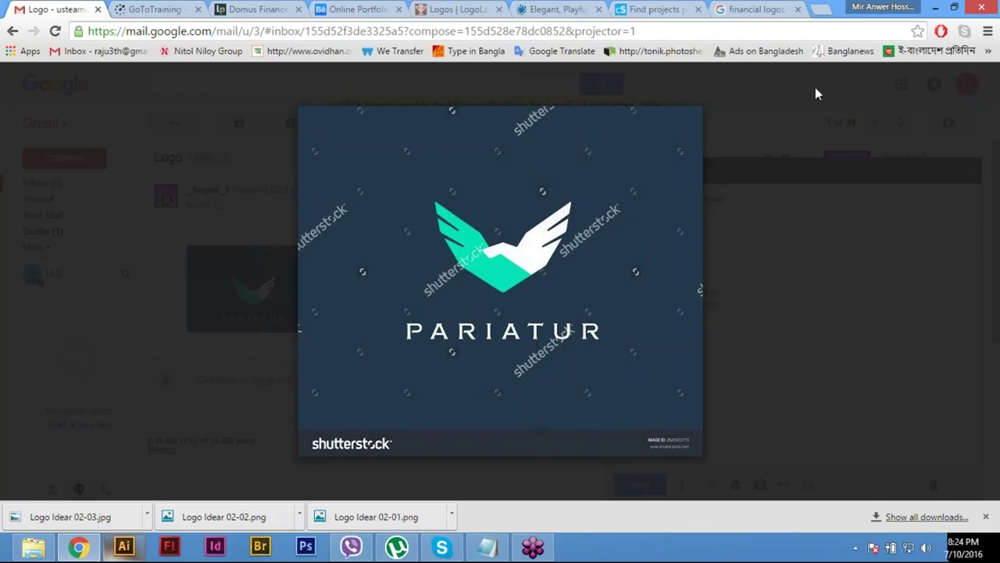
# Step: Switch to Illustrator and review the second and third MFG logo drafts by selecting each one and clearing the selection
pyautogui.click(122, 547)
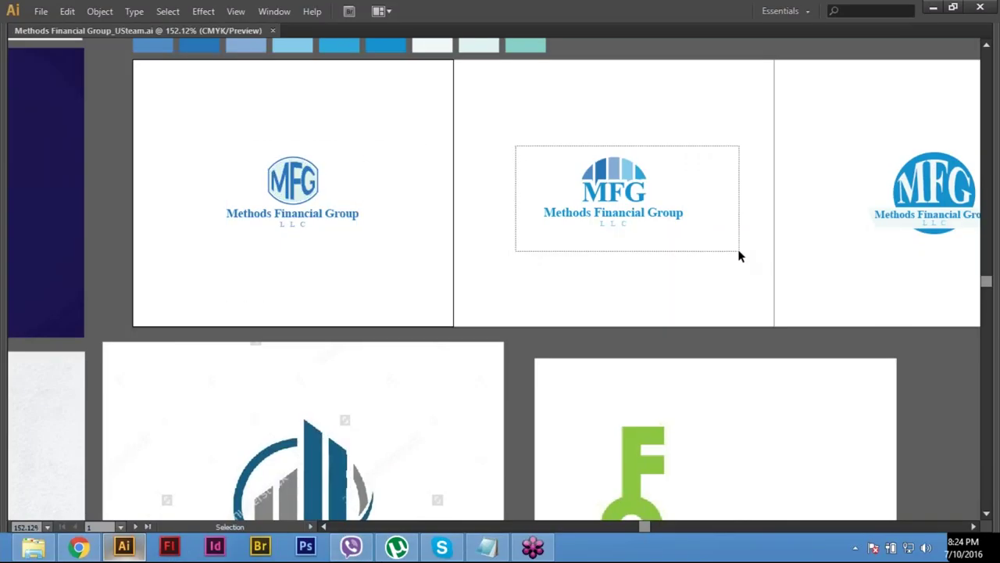
pyautogui.click(740, 256)
pyautogui.click(903, 283)
pyautogui.click(972, 247)
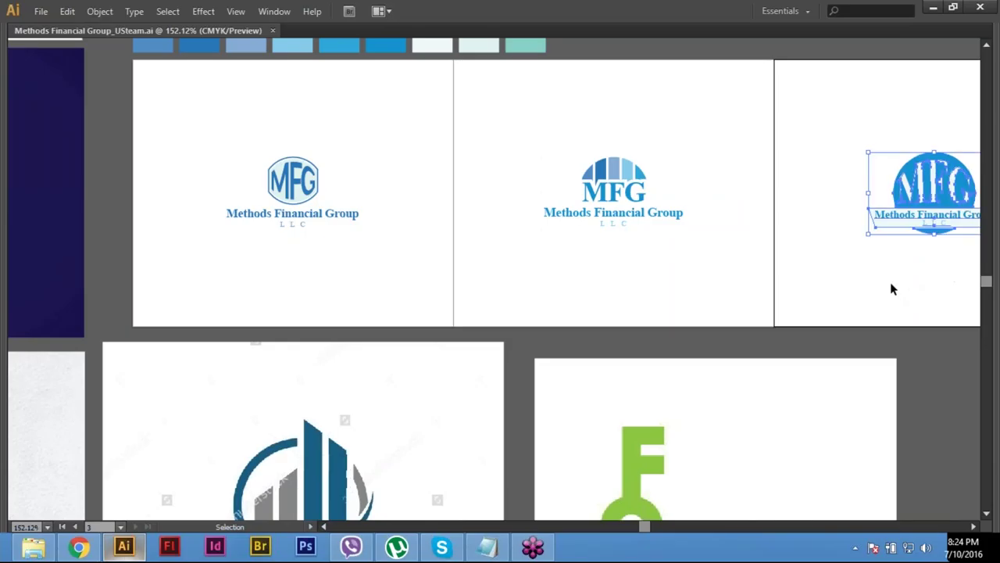
pyautogui.click(861, 256)
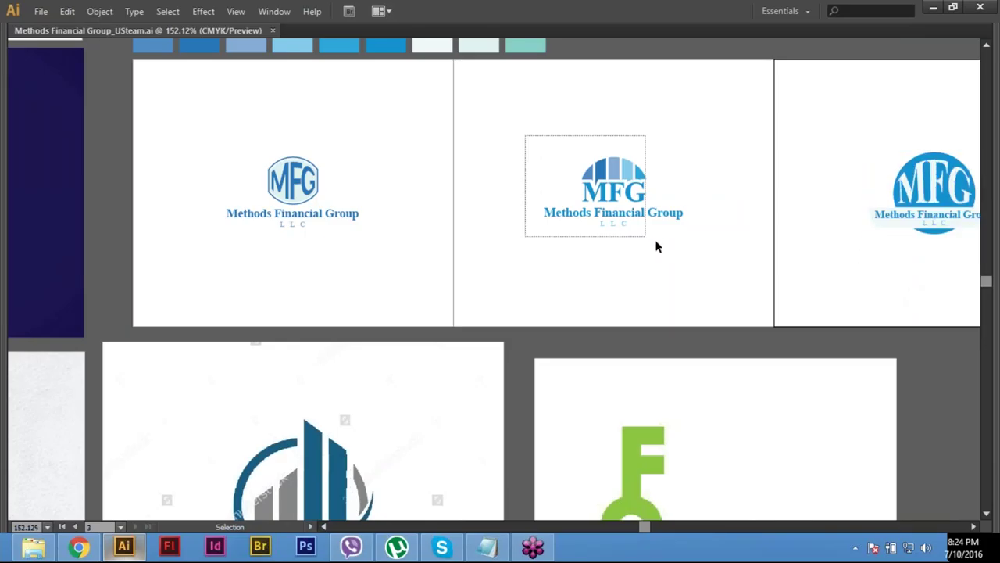
pyautogui.click(568, 226)
pyautogui.click(673, 256)
pyautogui.click(686, 271)
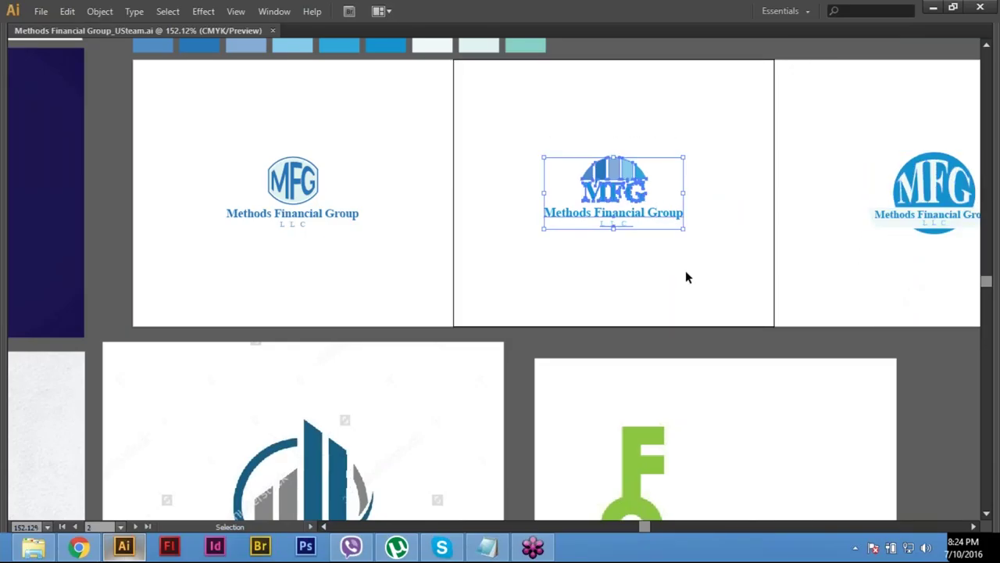
pyautogui.click(685, 272)
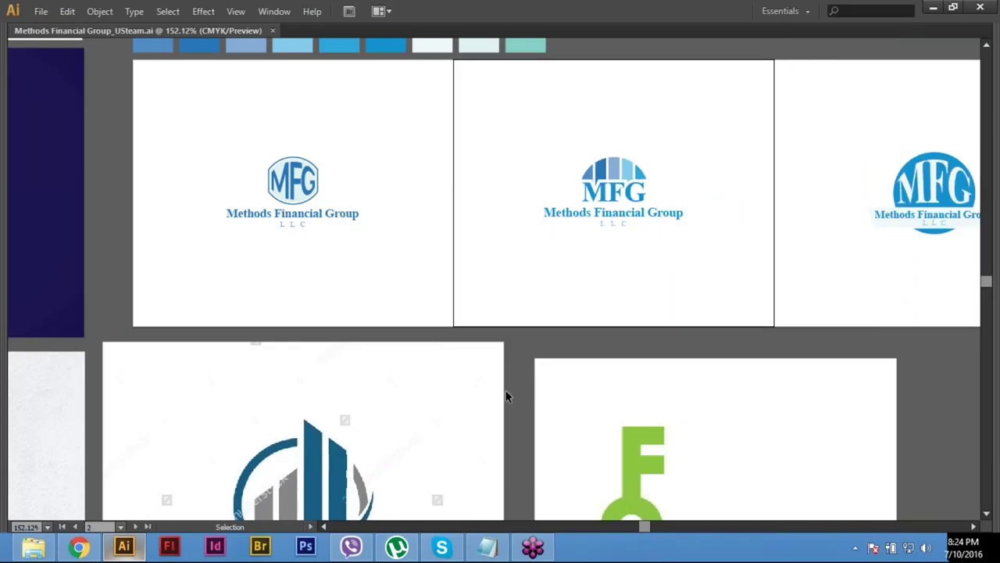
# Step: Switch to Chrome, save the Pariatur logo attachment as Logo Idear 02-04 in the Logo Idea 02 folder, and return to the inbox
pyautogui.click(81, 547)
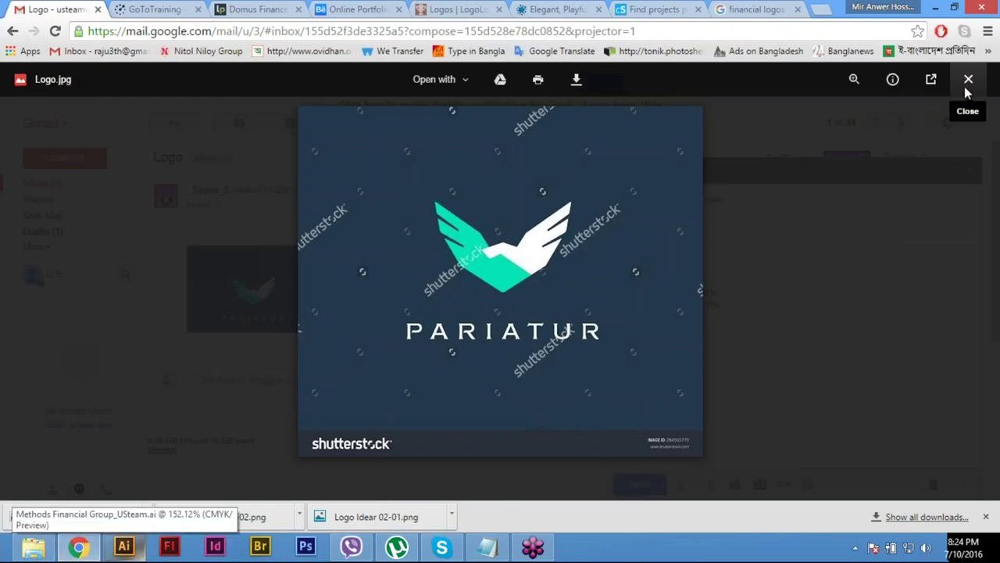
pyautogui.rightClick(490, 204)
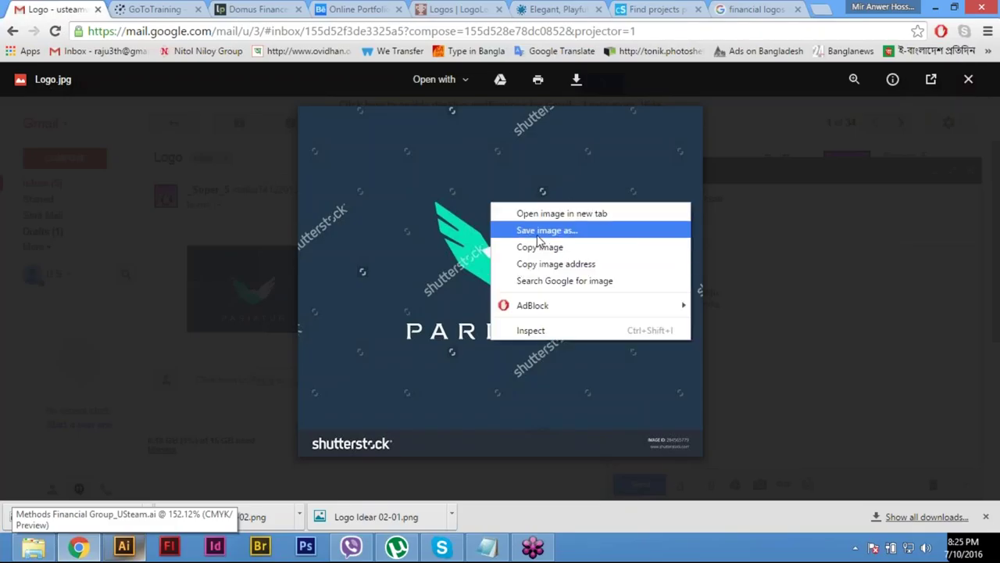
pyautogui.click(537, 234)
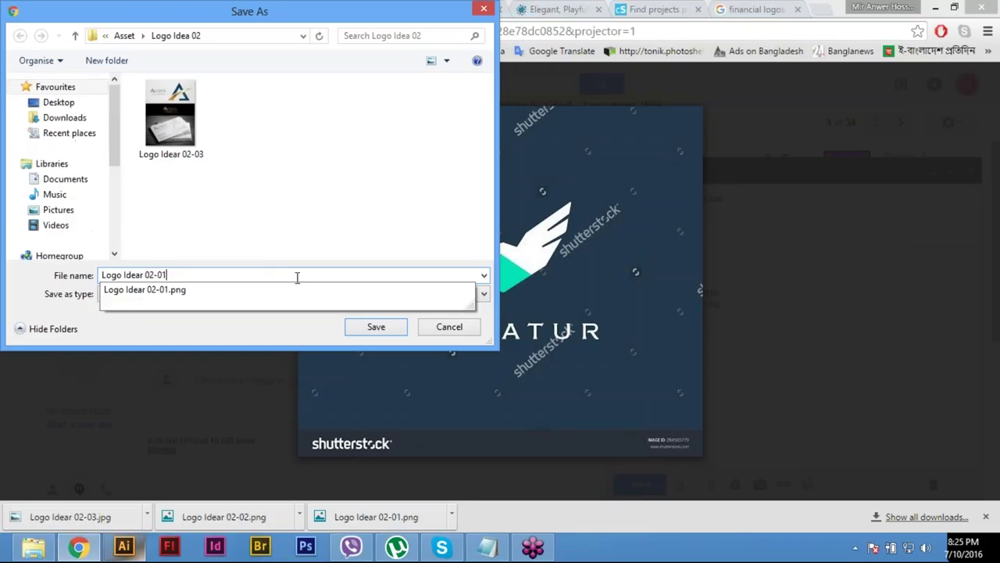
pyautogui.press('BackSpace')
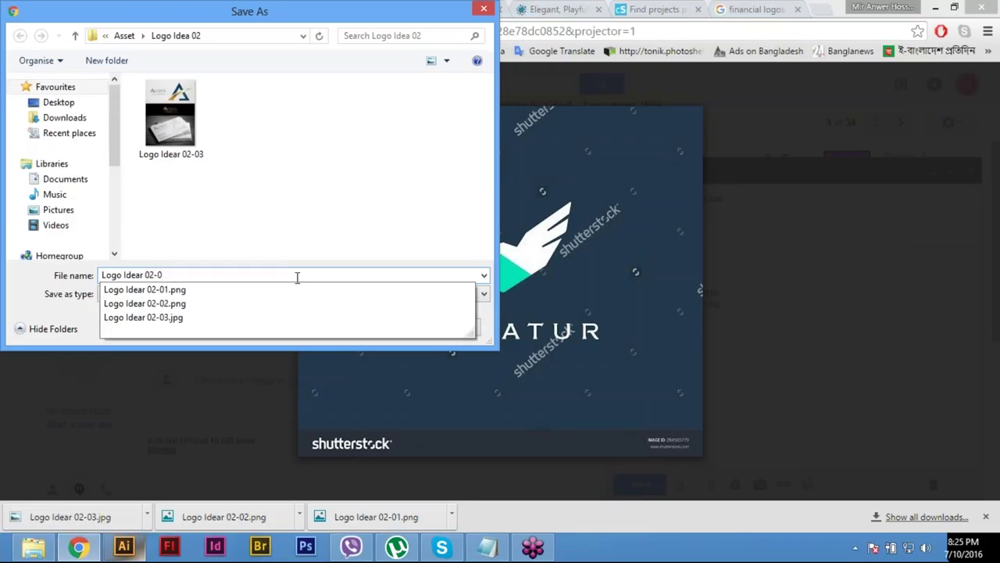
pyautogui.write('4')
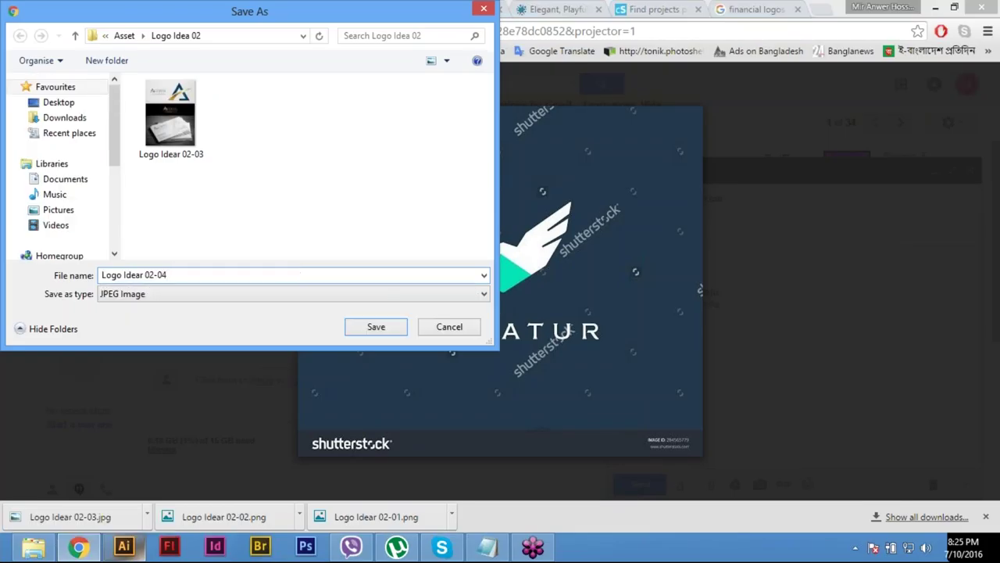
pyautogui.press('Return')
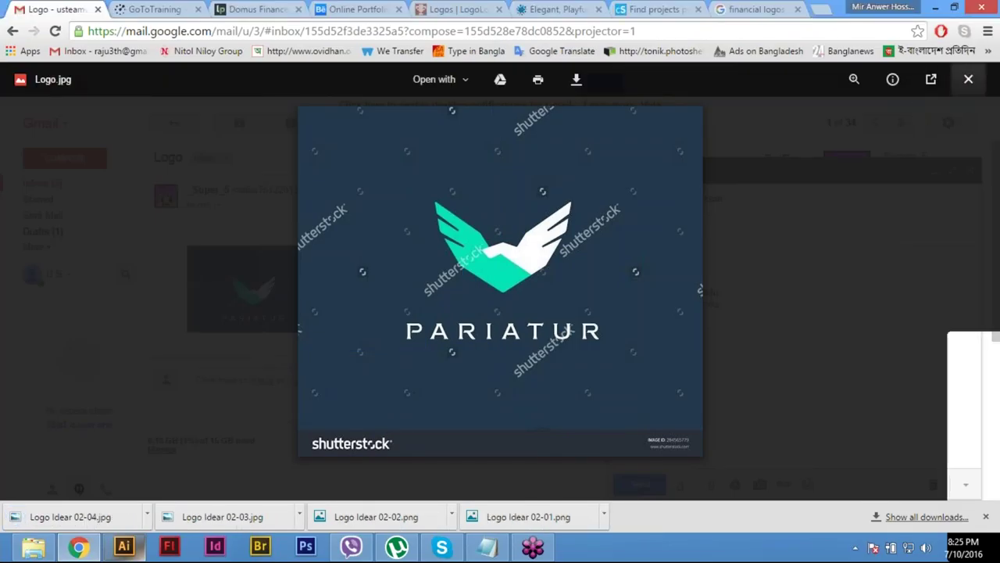
pyautogui.click(968, 79)
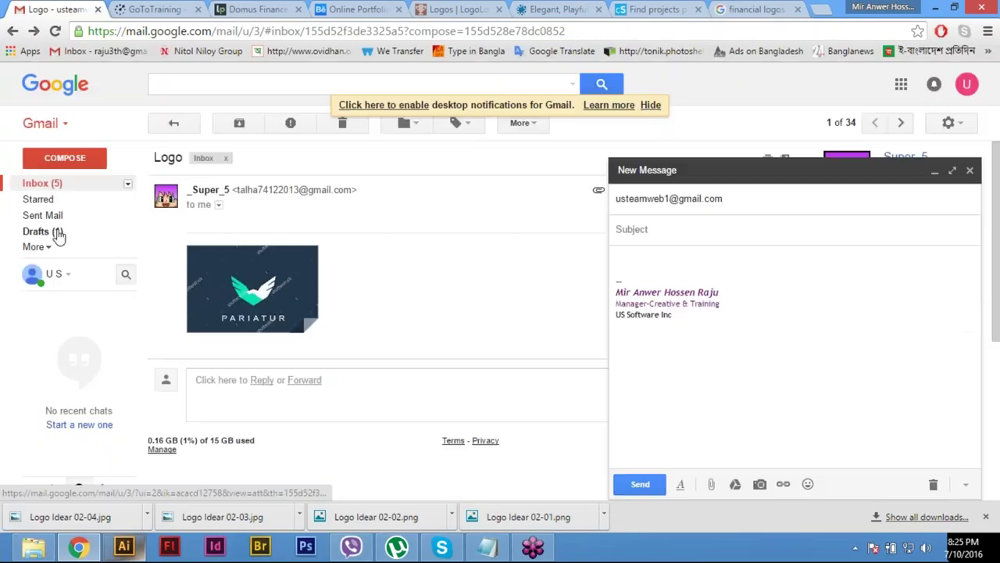
pyautogui.click(42, 183)
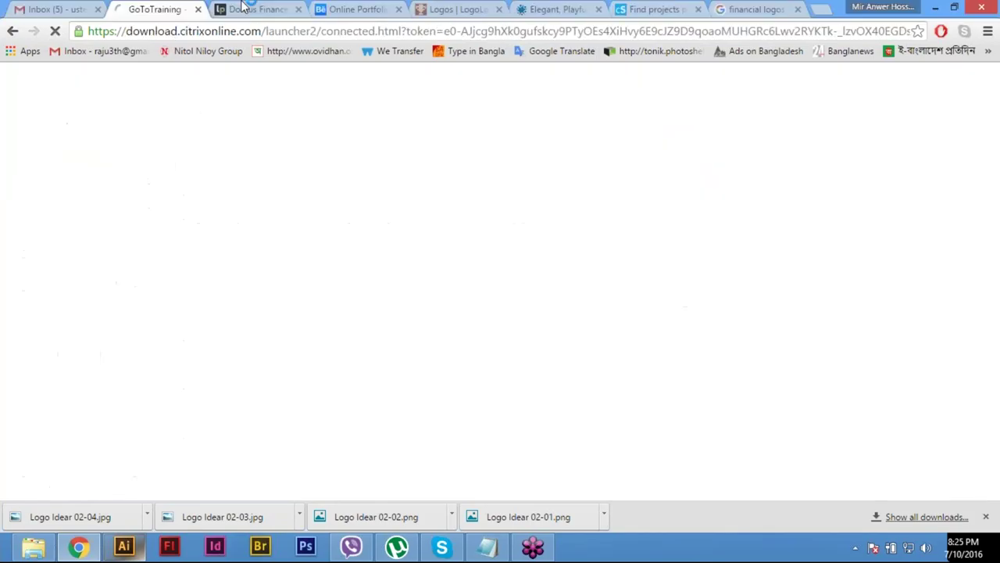
# Step: Go to the open Behance page and search its projects for "Finance Logo"
pyautogui.click(242, 8)
pyautogui.click(353, 9)
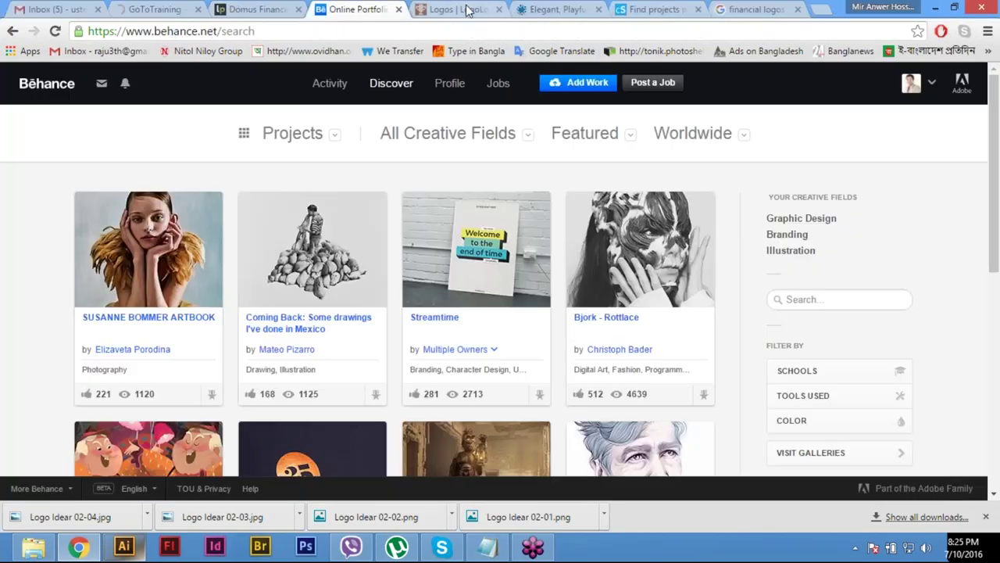
pyautogui.click(457, 9)
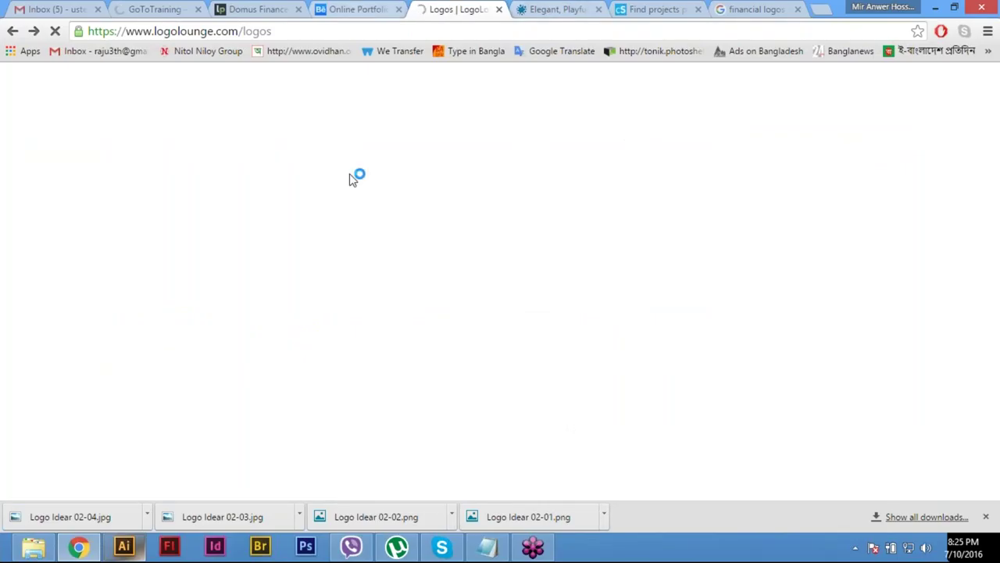
pyautogui.hotkey('ctrl', 'shift', 'Tab')
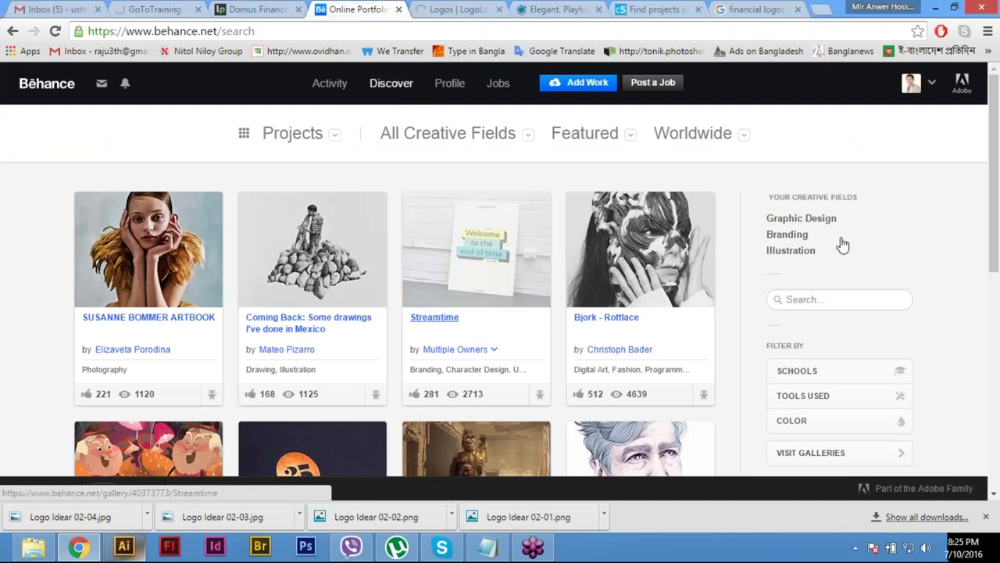
pyautogui.click(837, 292)
pyautogui.write('F')
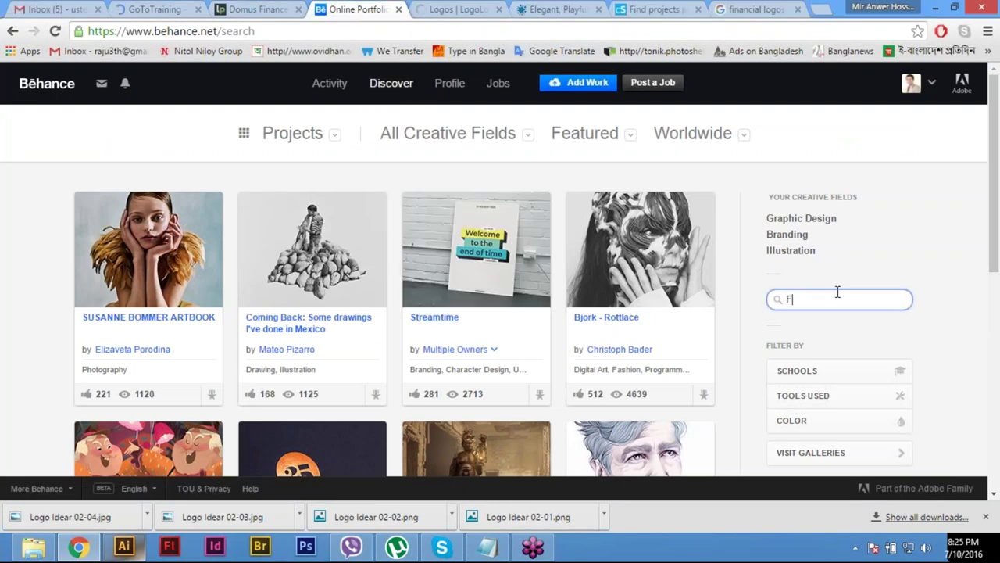
pyautogui.write('inance Logo')
pyautogui.press('Return')
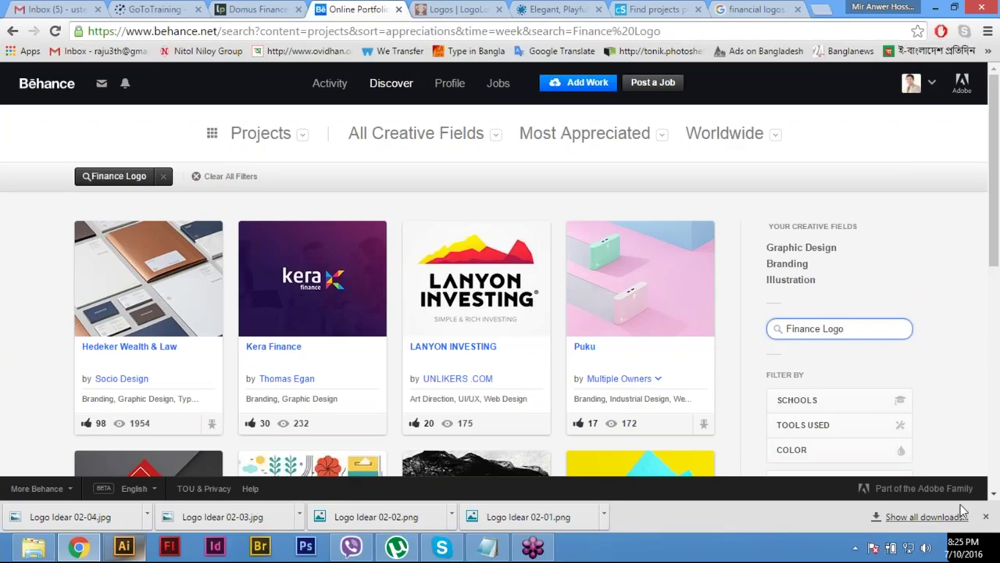
# Step: Open the LANYON INVESTING project and look through its logo and website designs
pyautogui.click(481, 271)
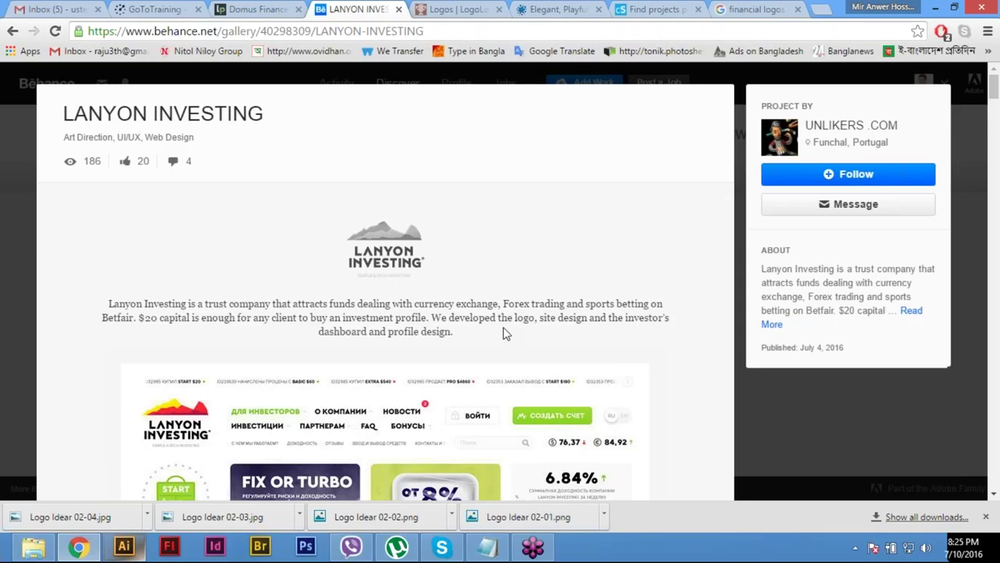
pyautogui.scroll(-5, 504, 334)
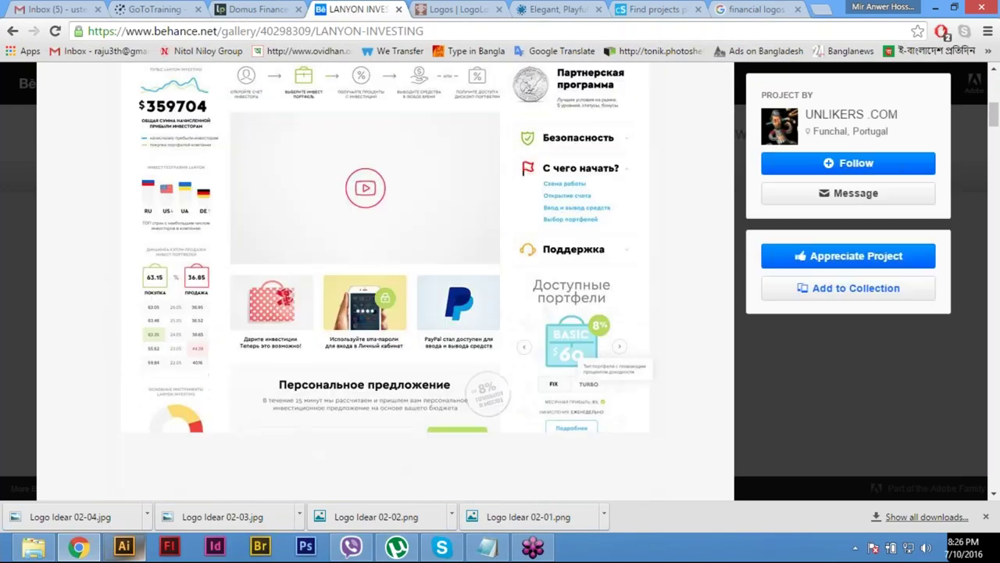
pyautogui.scroll(-3, 383, 282)
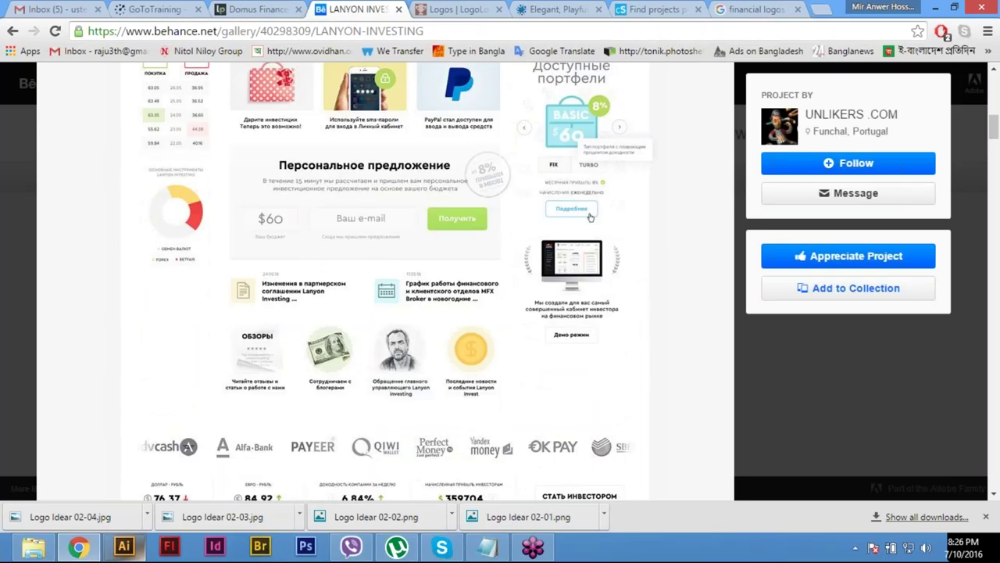
pyautogui.scroll(5, 383, 282)
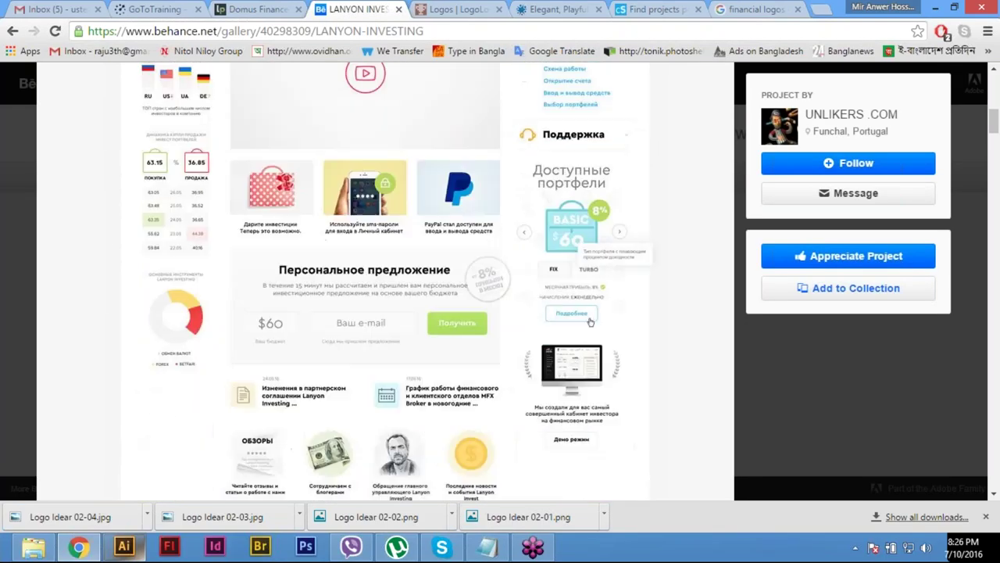
pyautogui.scroll(4, 291, 298)
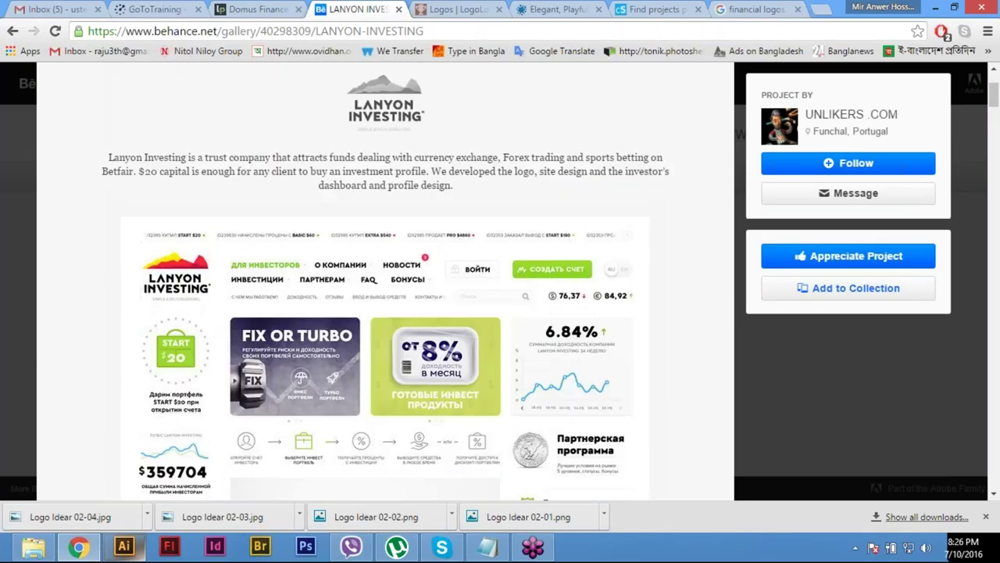
pyautogui.scroll(1, 291, 299)
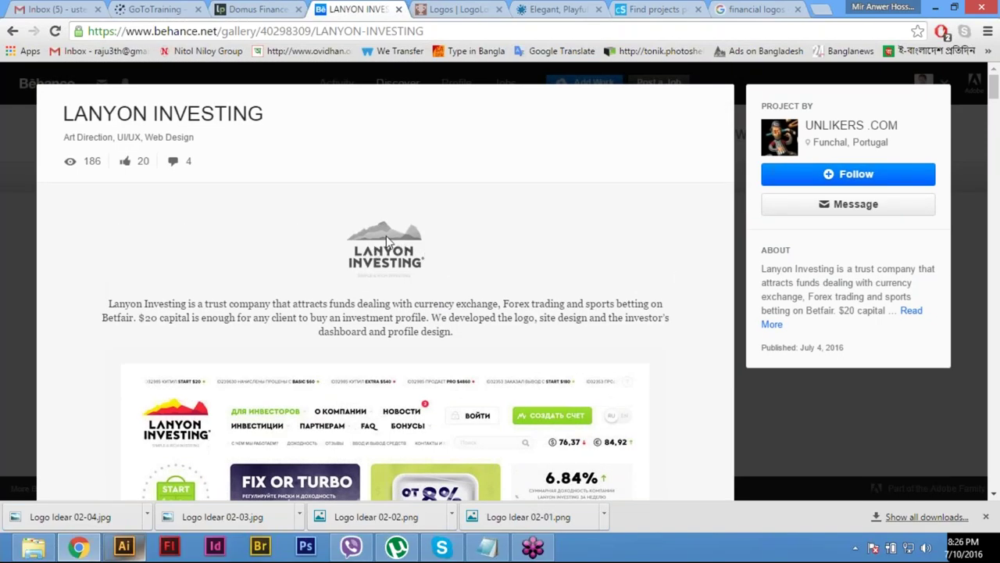
# Step: Save the project's grey Lanyon Investing logo as the PNG image Logo Idear 02-05 in the Logo Idea 02 folder
pyautogui.rightClick(386, 235)
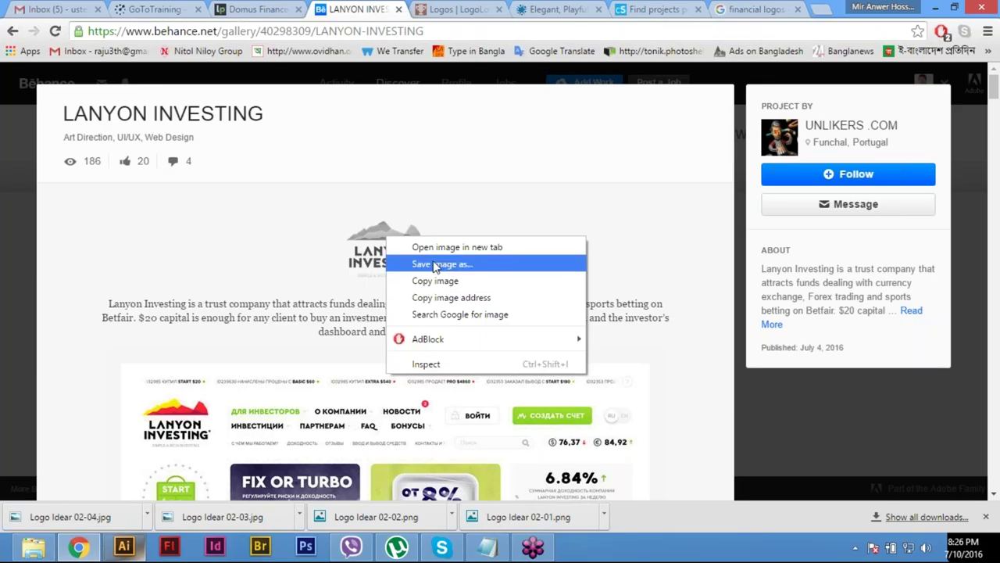
pyautogui.click(436, 265)
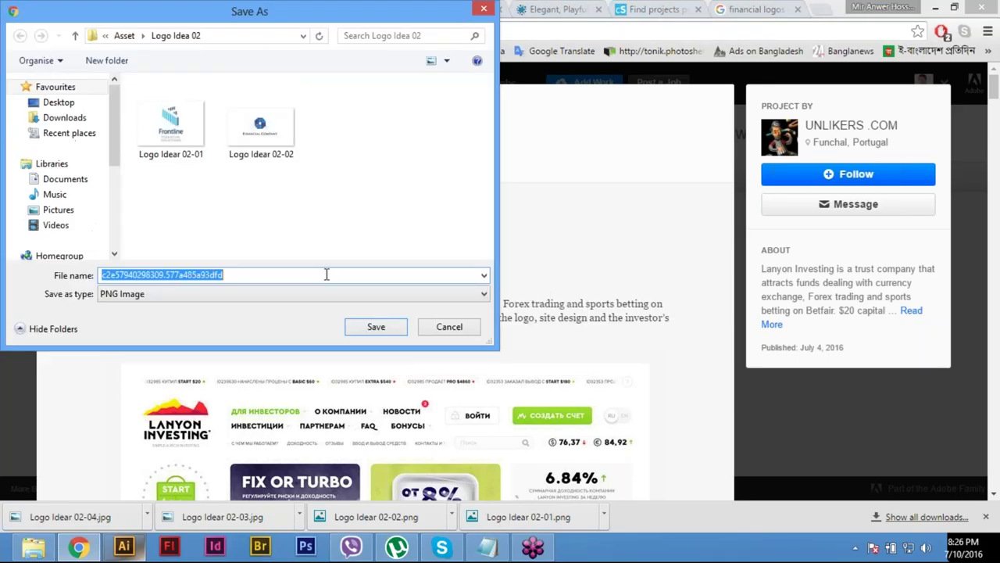
pyautogui.click(326, 275)
pyautogui.moveTo(253, 275); pyautogui.dragTo(102, 276)
pyautogui.write('Logo')
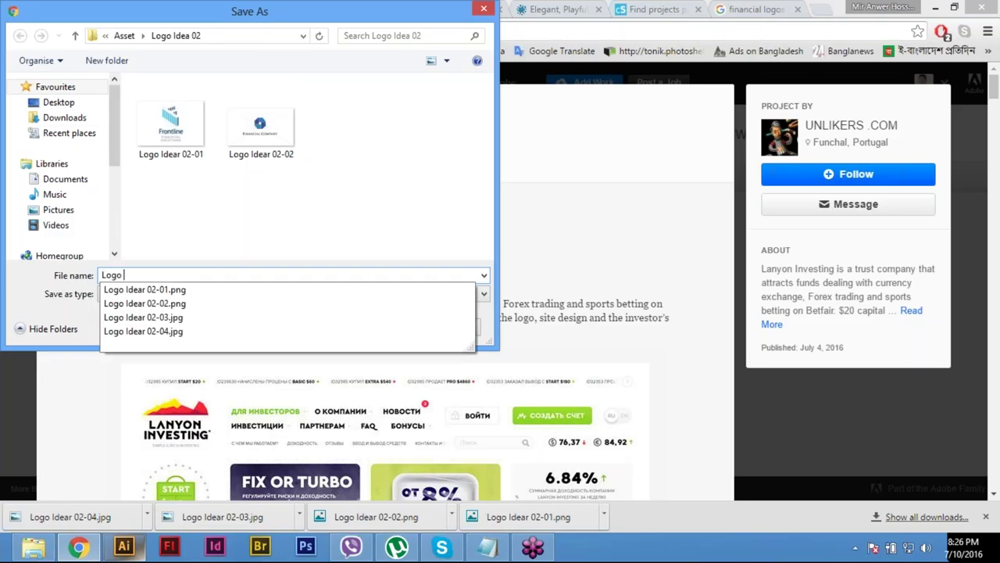
pyautogui.press('Down')
pyautogui.press('Up')
pyautogui.press('Up')
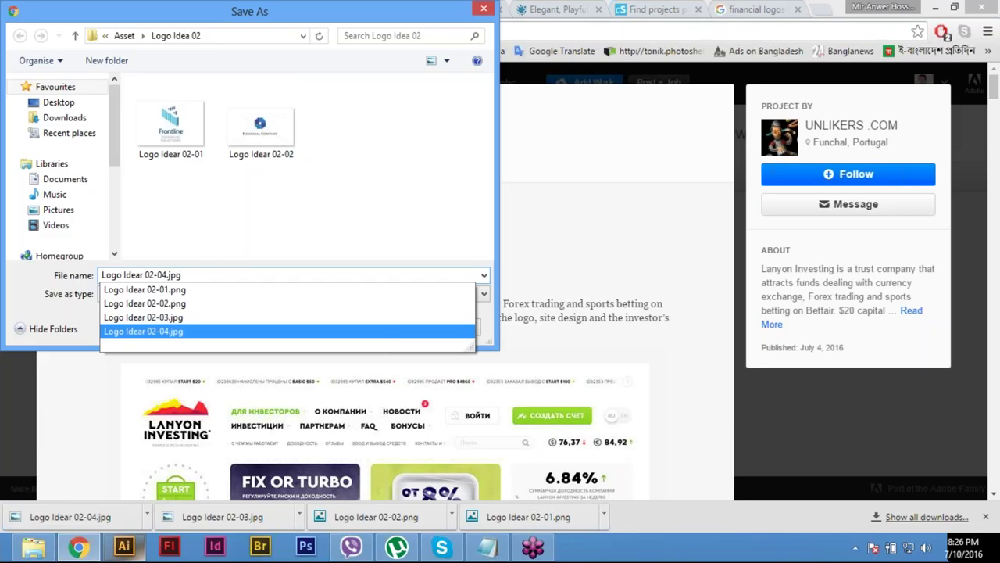
pyautogui.press('BackSpace')
pyautogui.press('BackSpace')
pyautogui.press('BackSpace')
pyautogui.press('BackSpace')
pyautogui.press('BackSpace')
pyautogui.write('5')
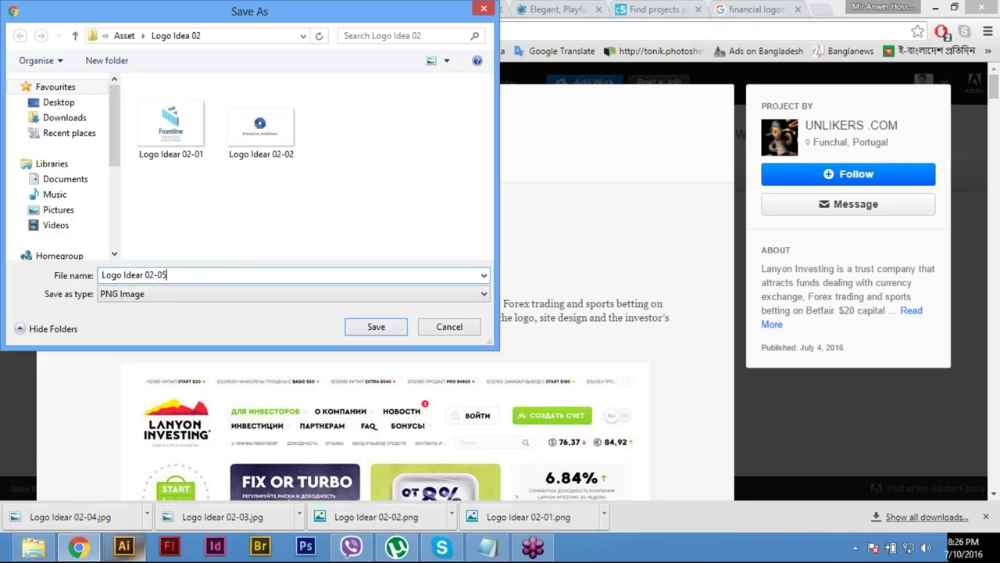
pyautogui.click(380, 327)
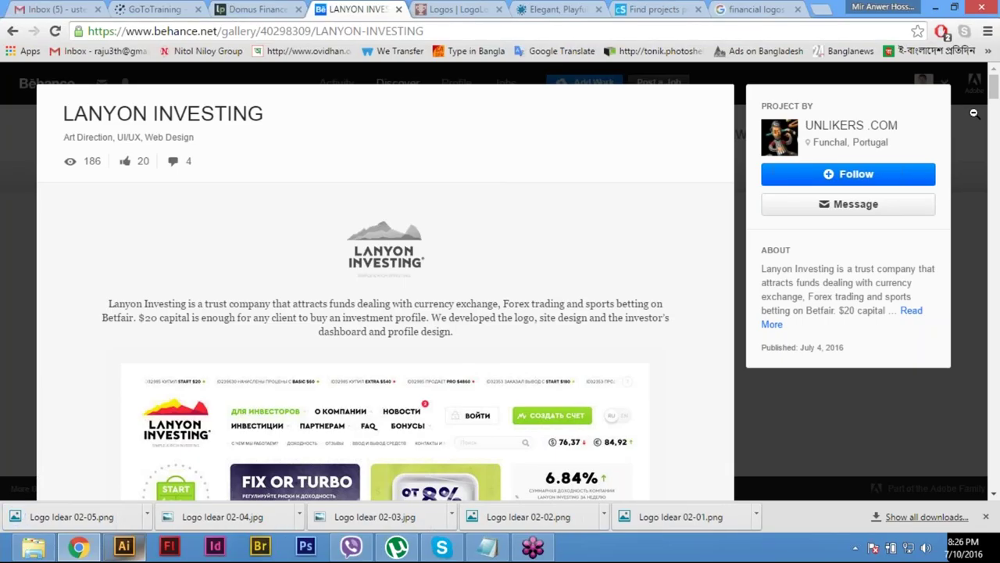
# Step: Close and reopen the LANYON INVESTING project, view the enlarged website design with the coloured logo, and close the enlargement
pyautogui.click(976, 171)
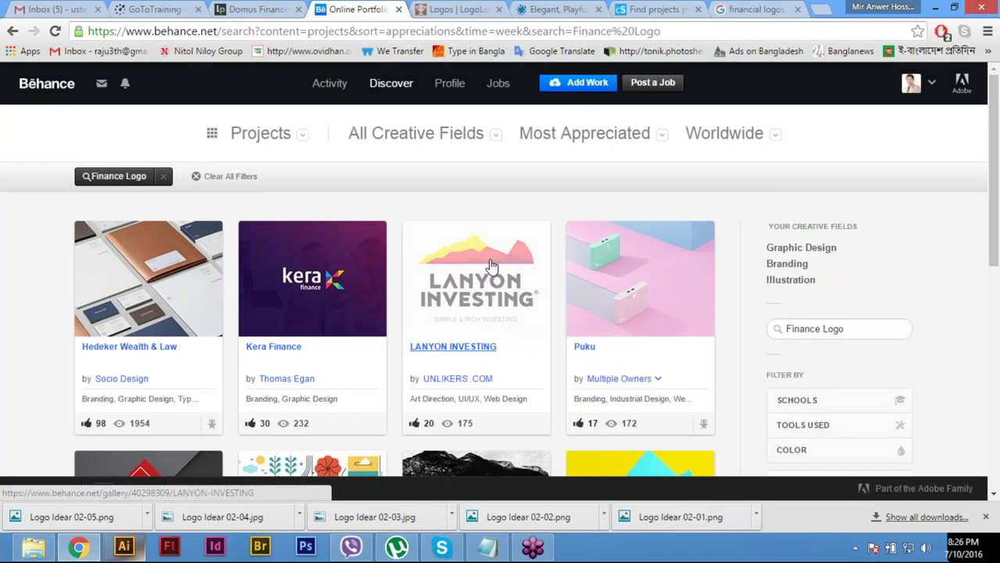
pyautogui.click(504, 280)
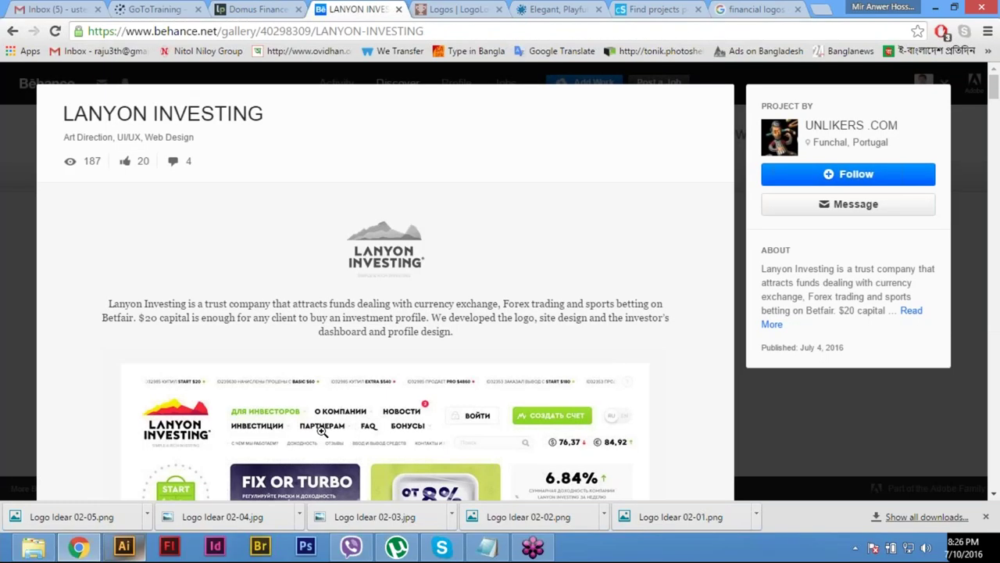
pyautogui.scroll(-4, 320, 429)
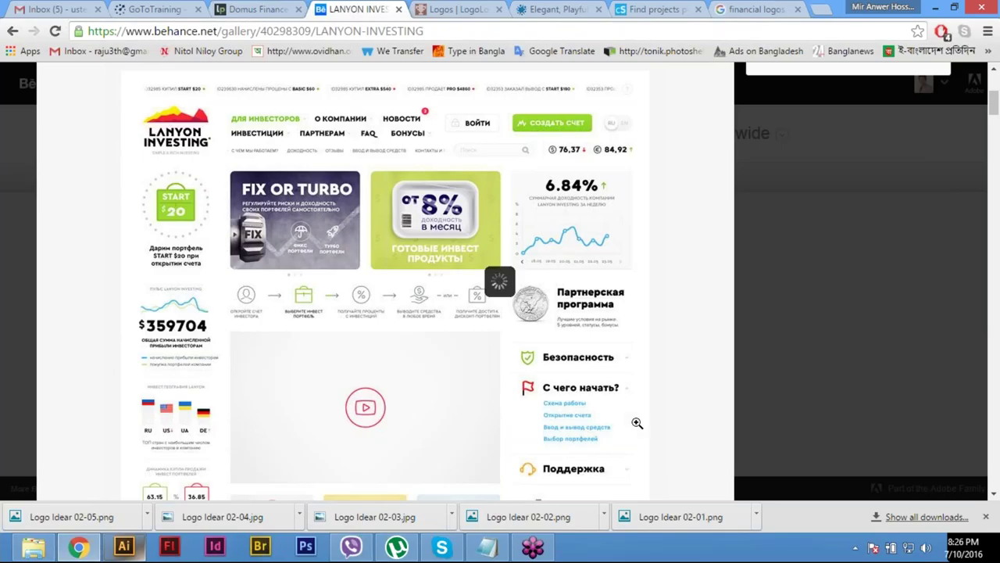
pyautogui.click(603, 80)
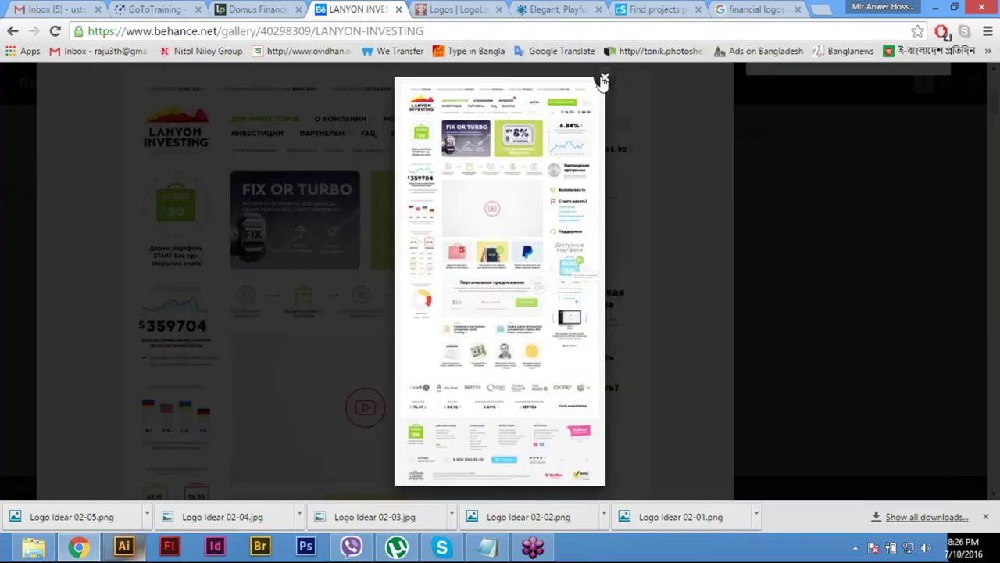
pyautogui.click(603, 80)
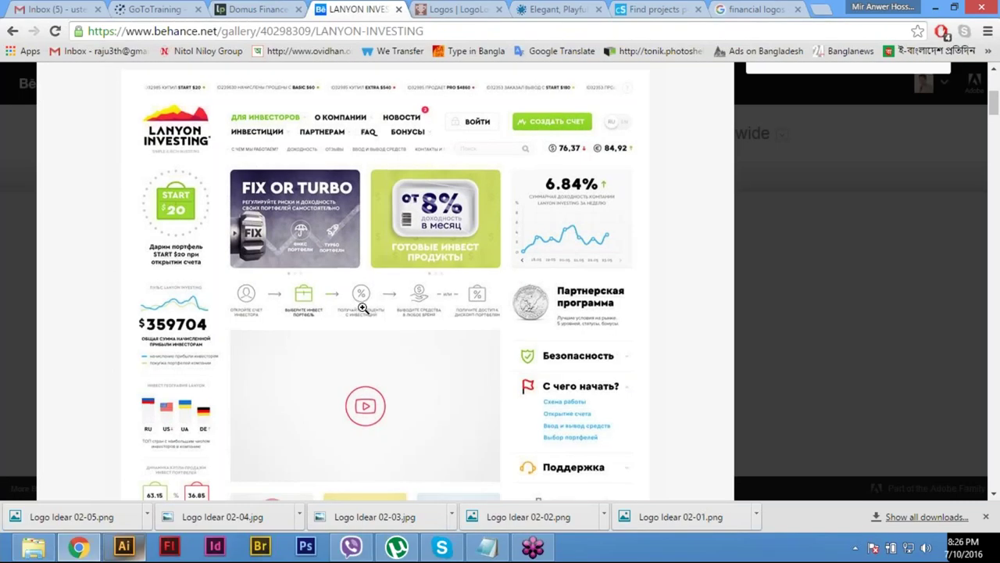
# Step: Look through the remaining website and account page designs of the LANYON INVESTING project and close the project
pyautogui.scroll(-10, 362, 308)
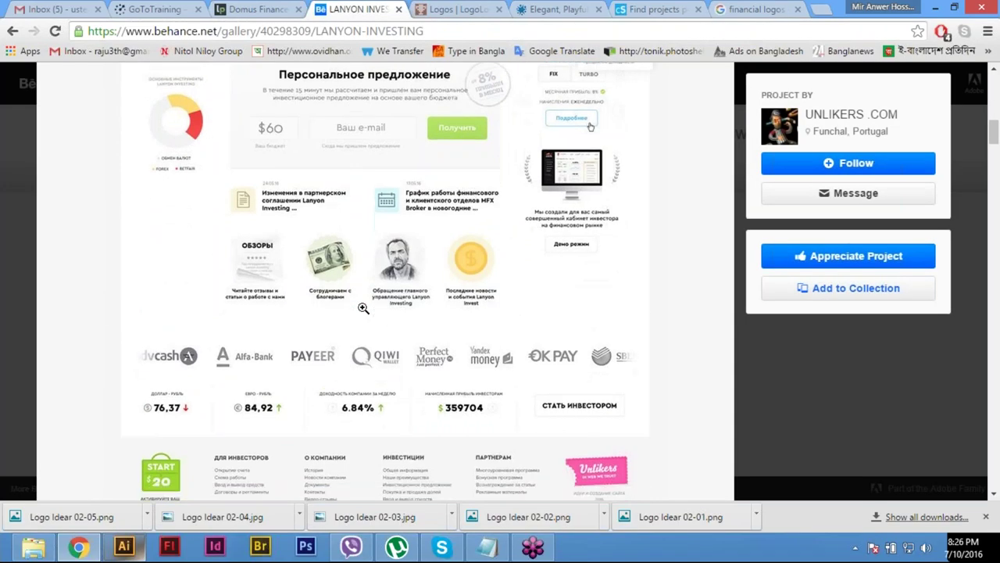
pyautogui.scroll(-3, 503, 377)
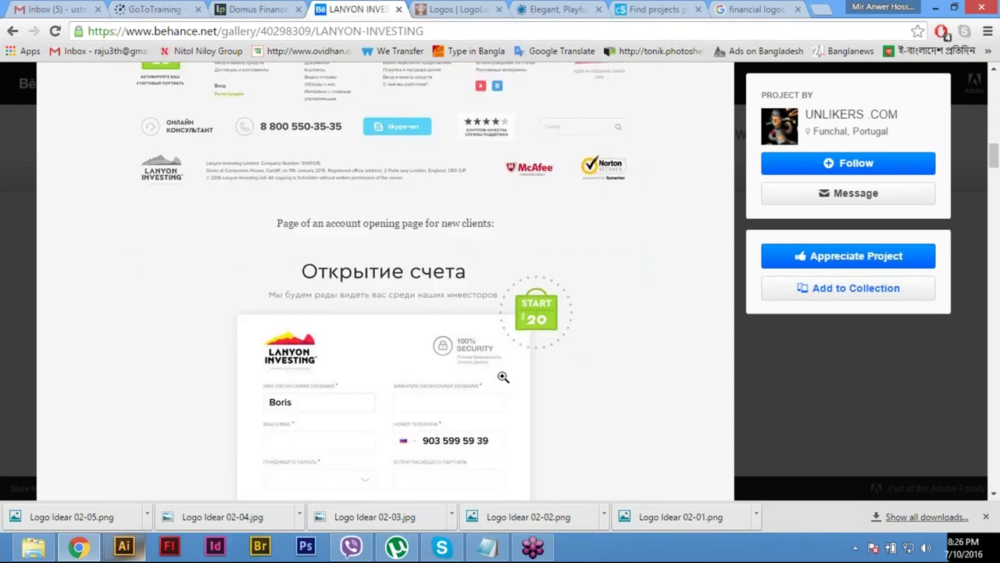
pyautogui.scroll(-15, 503, 377)
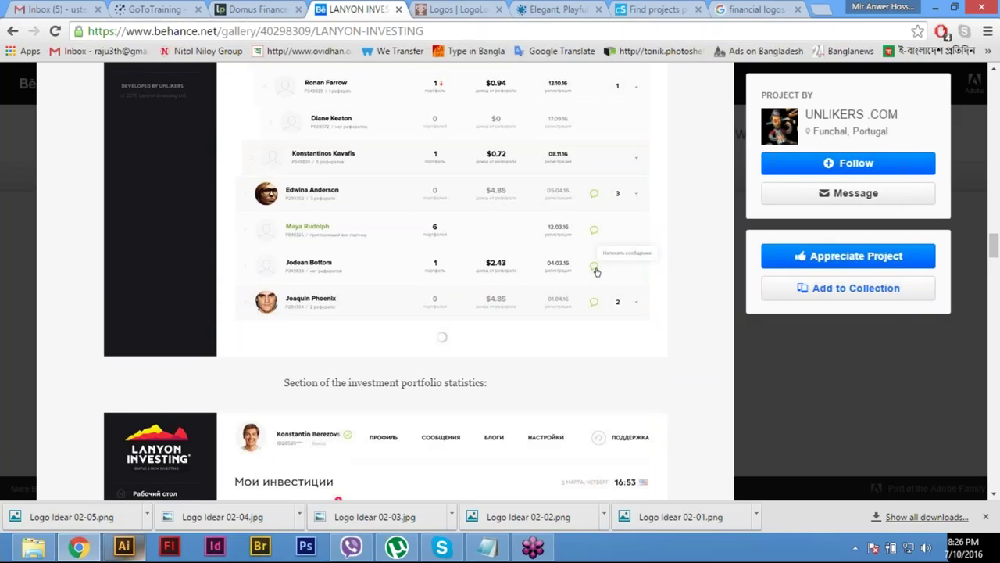
pyautogui.scroll(-5, 597, 271)
pyautogui.press('Escape')
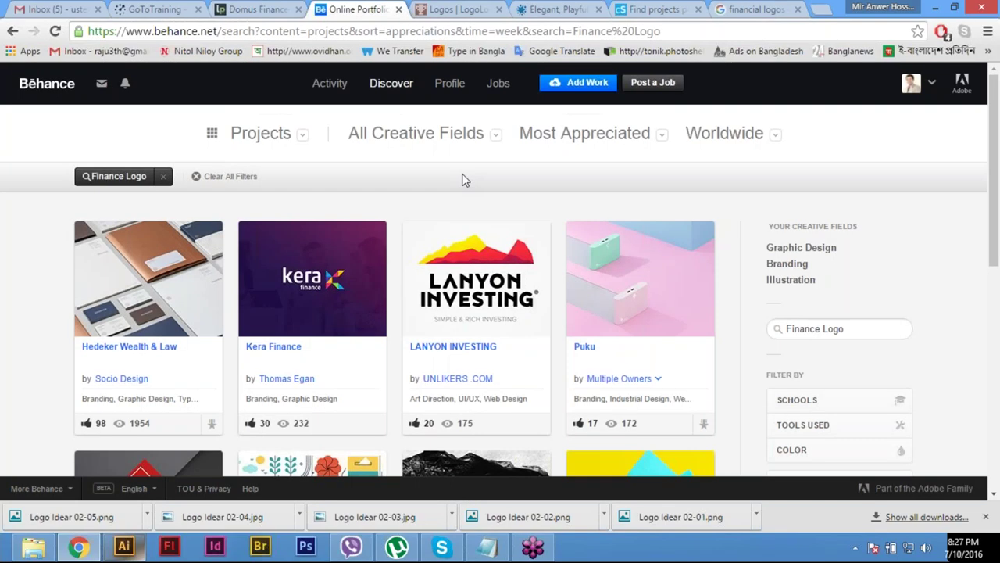
# Step: Save the coloured Lanyon Investing thumbnail from the search results as Logo Idear 02-05.png in the Logo Idea 02 folder, replacing the existing file
pyautogui.rightClick(472, 267)
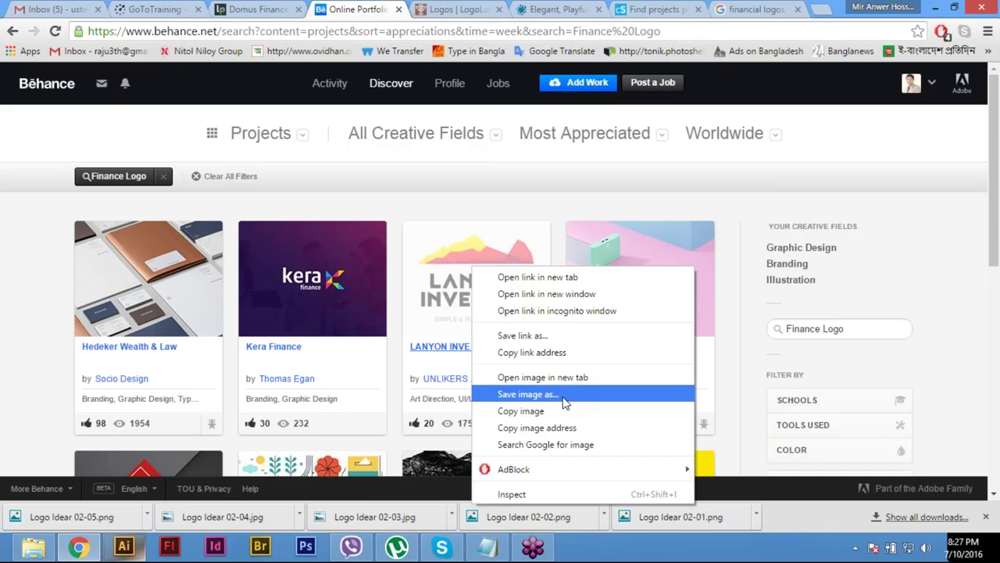
pyautogui.click(563, 396)
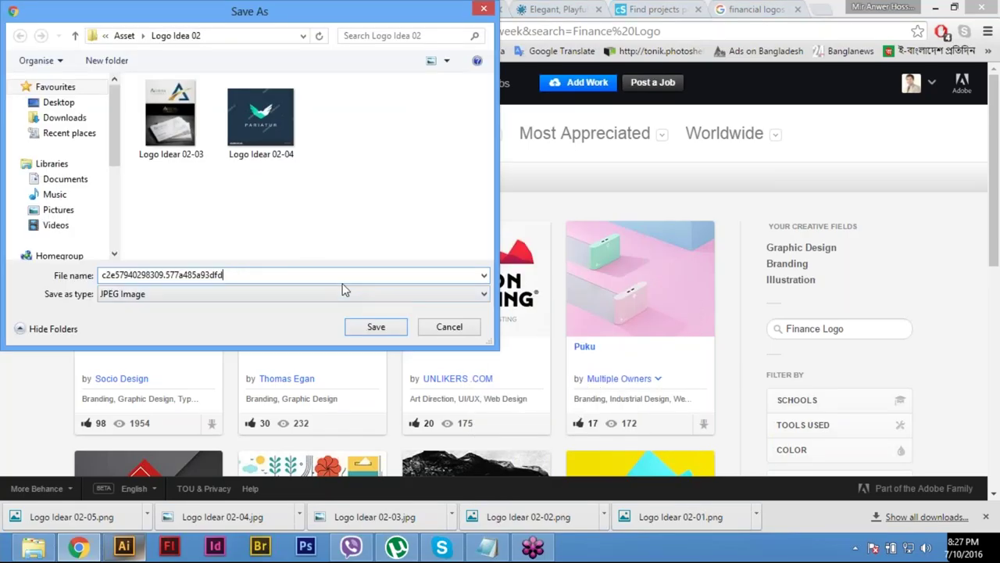
pyautogui.click(275, 122)
pyautogui.click(215, 274)
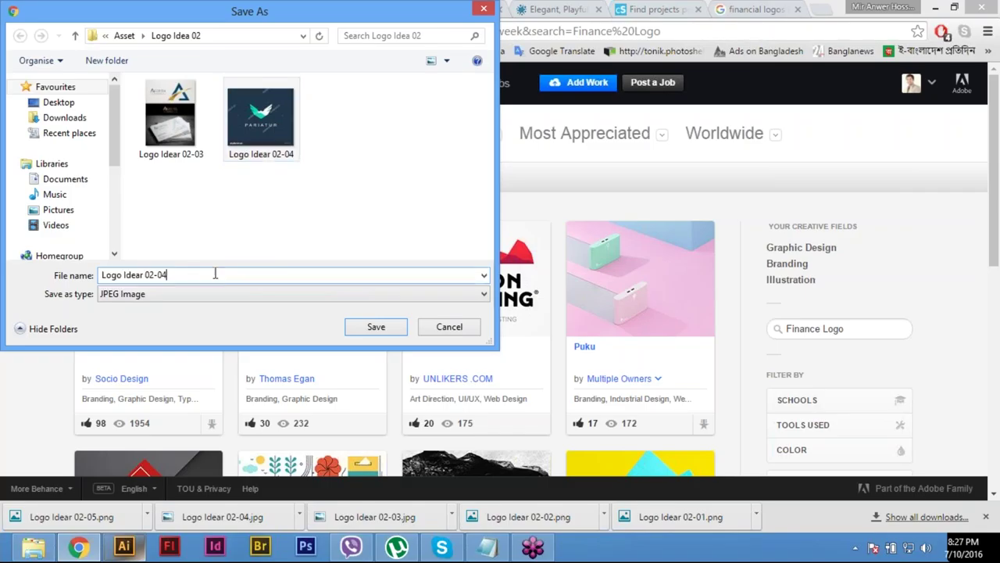
pyautogui.press('BackSpace')
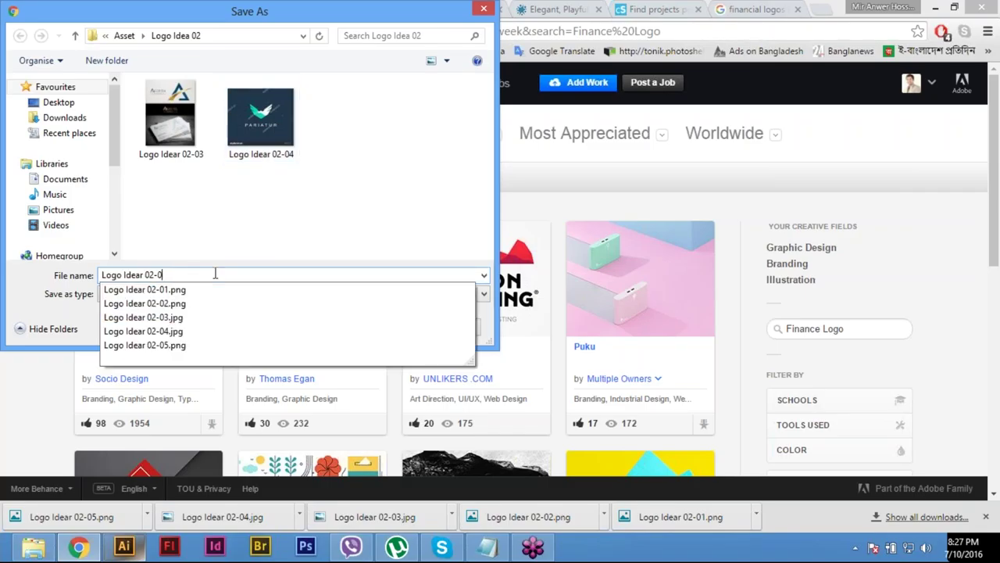
pyautogui.click(171, 346)
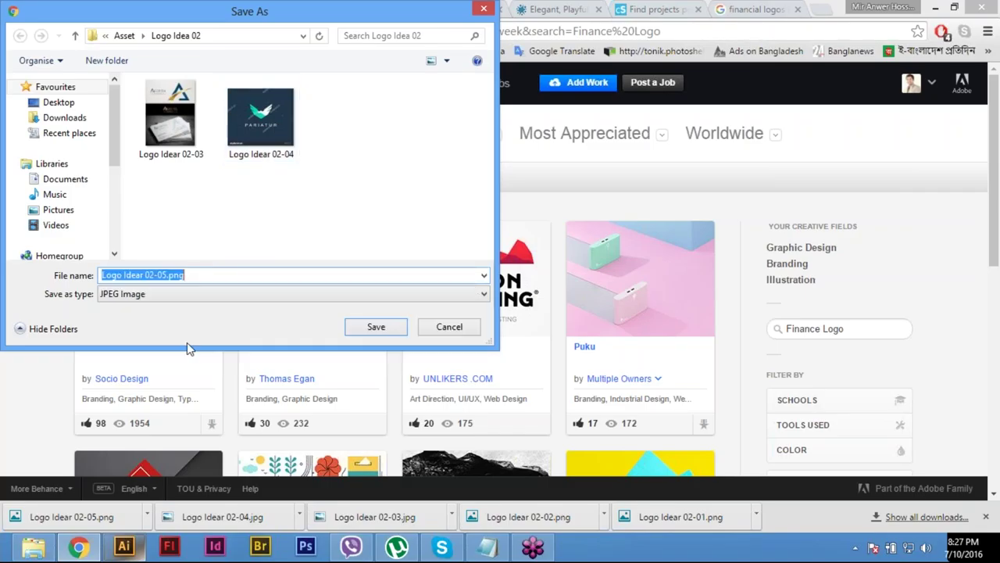
pyautogui.click(377, 328)
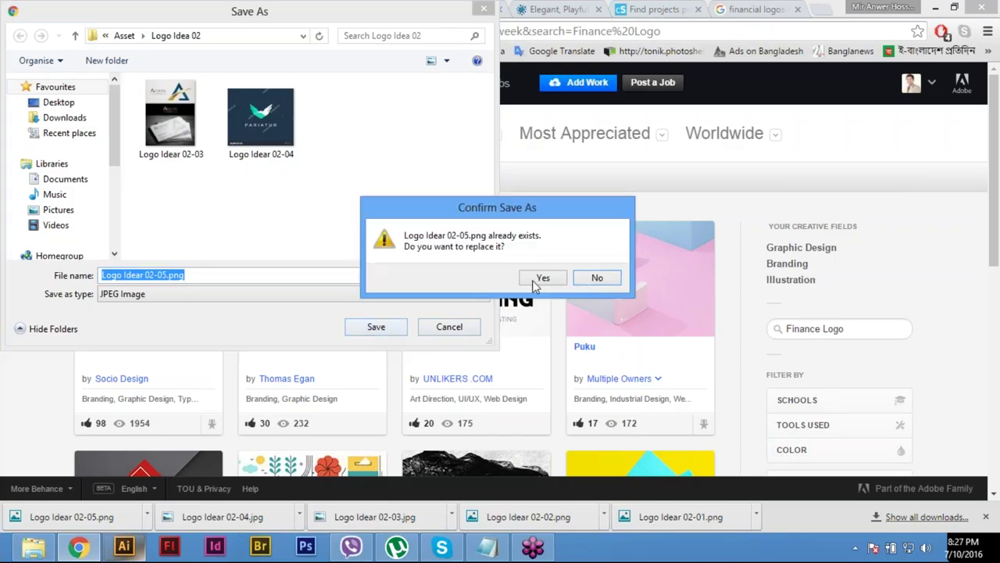
pyautogui.press('Return')
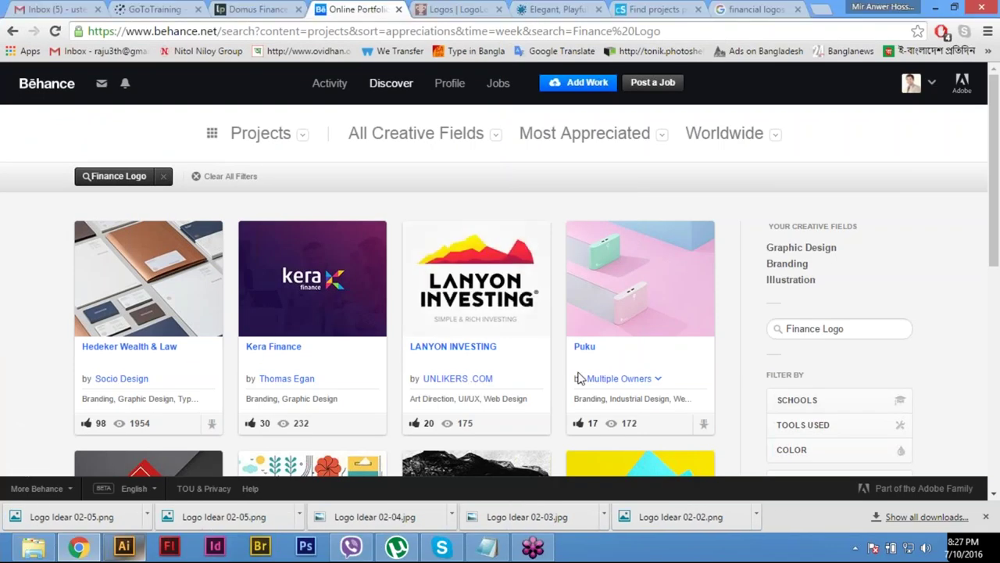
# Step: Browse the Finance Logo search results for further financial logo references
pyautogui.scroll(-2, 608, 363)
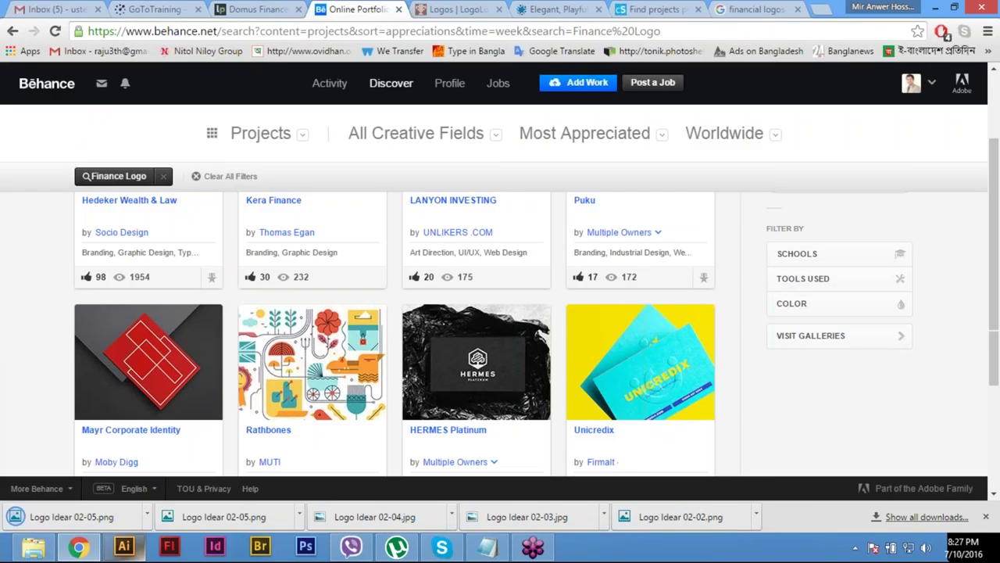
pyautogui.scroll(-5, 369, 354)
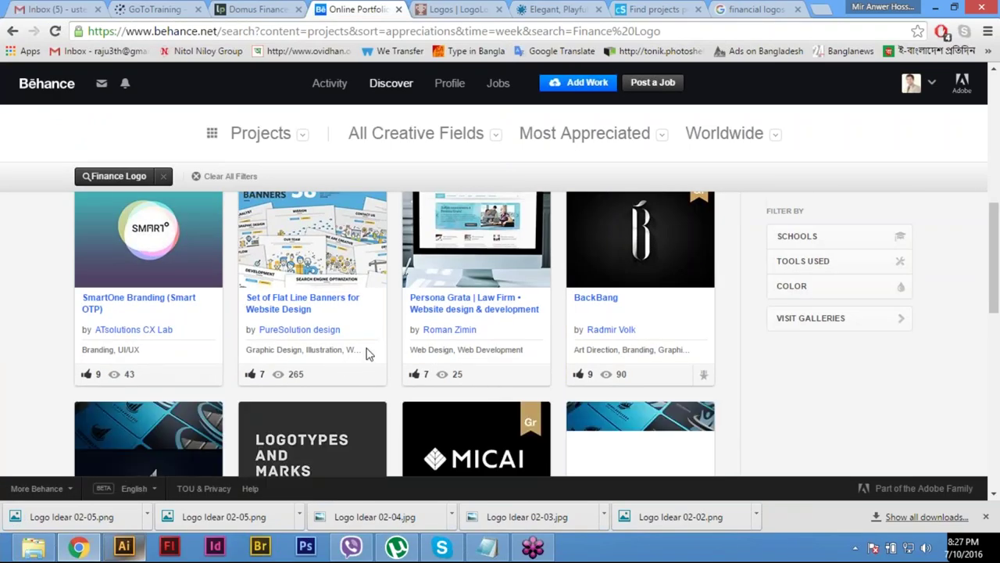
pyautogui.scroll(-4, 369, 354)
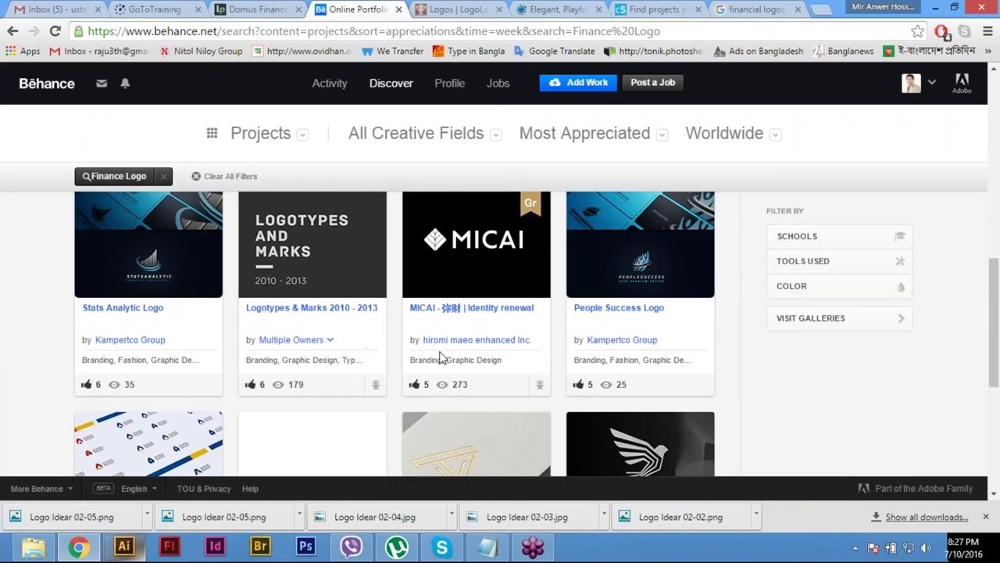
pyautogui.scroll(-1, 477, 328)
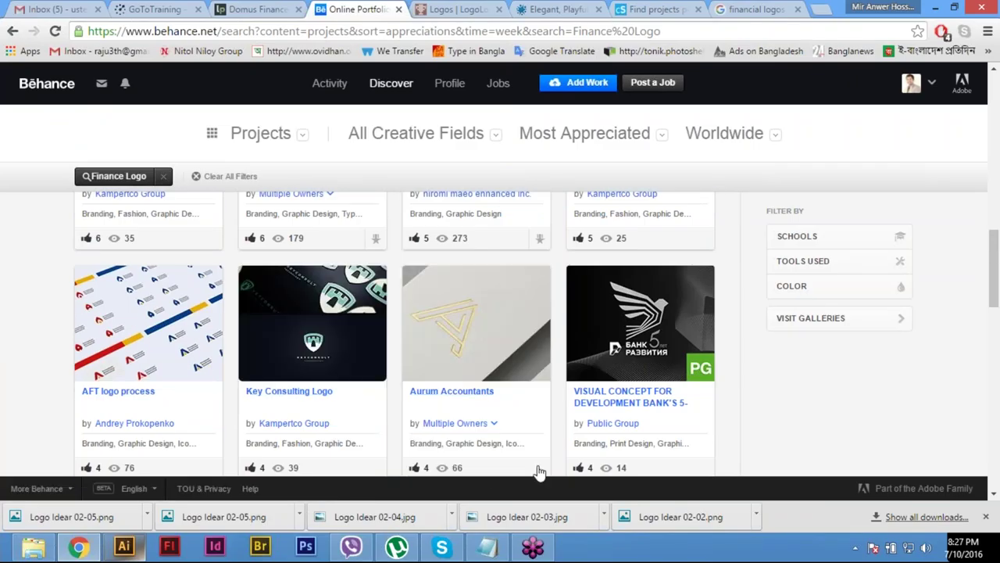
pyautogui.moveTo(496, 435)
pyautogui.scroll(-3, 495, 435)
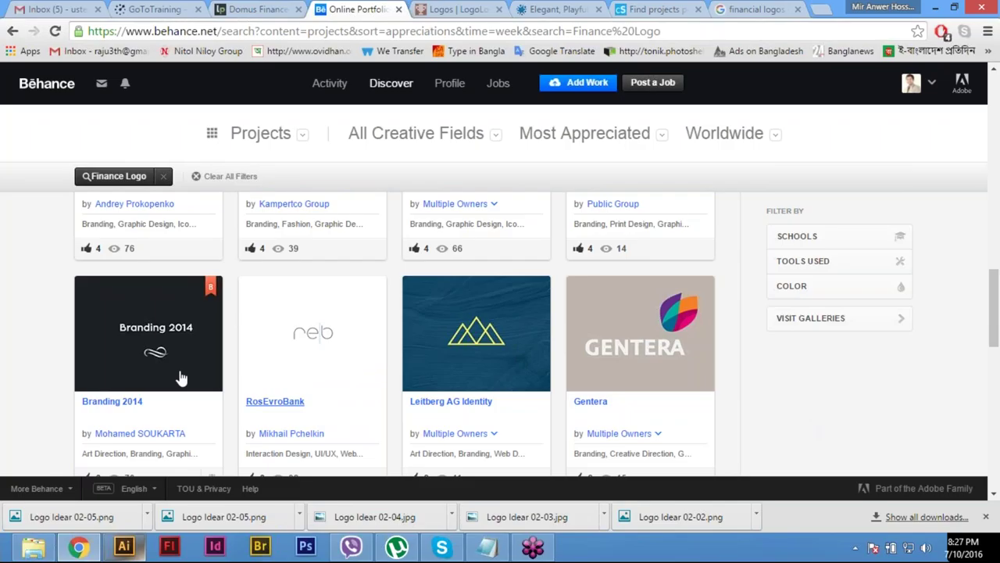
pyautogui.scroll(-2, 768, 411)
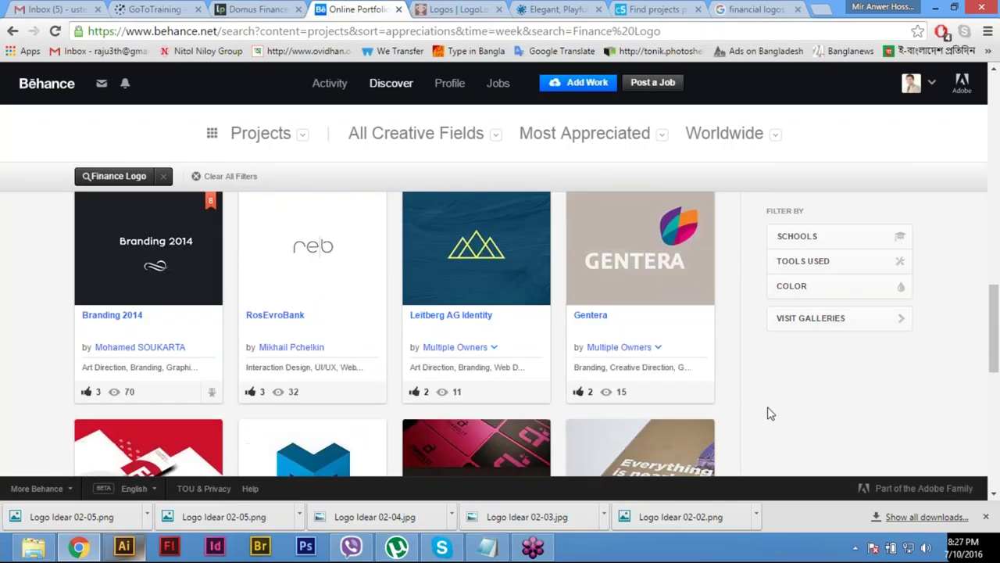
pyautogui.scroll(-2, 768, 412)
pyautogui.scroll(-2, 767, 412)
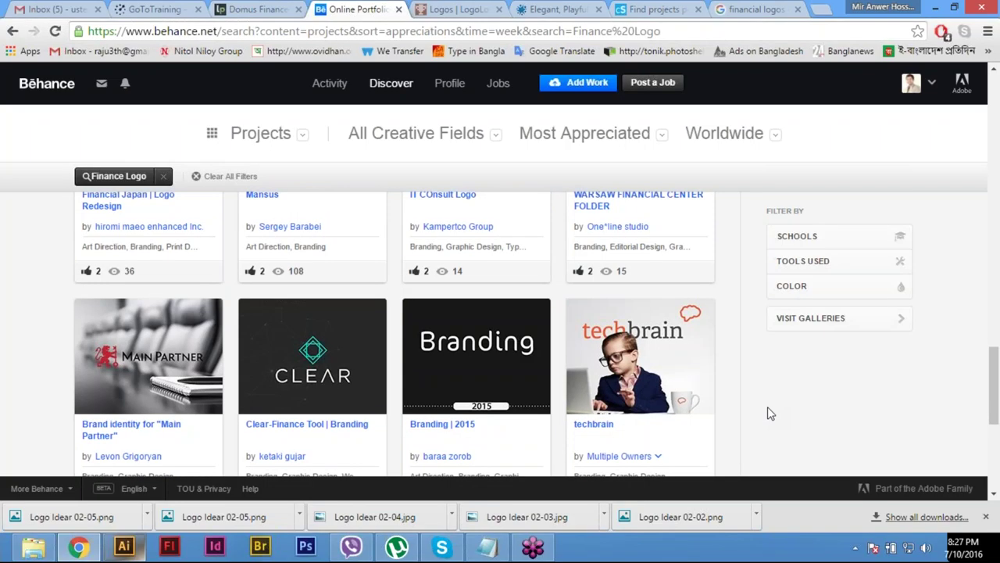
pyautogui.scroll(-5, 768, 413)
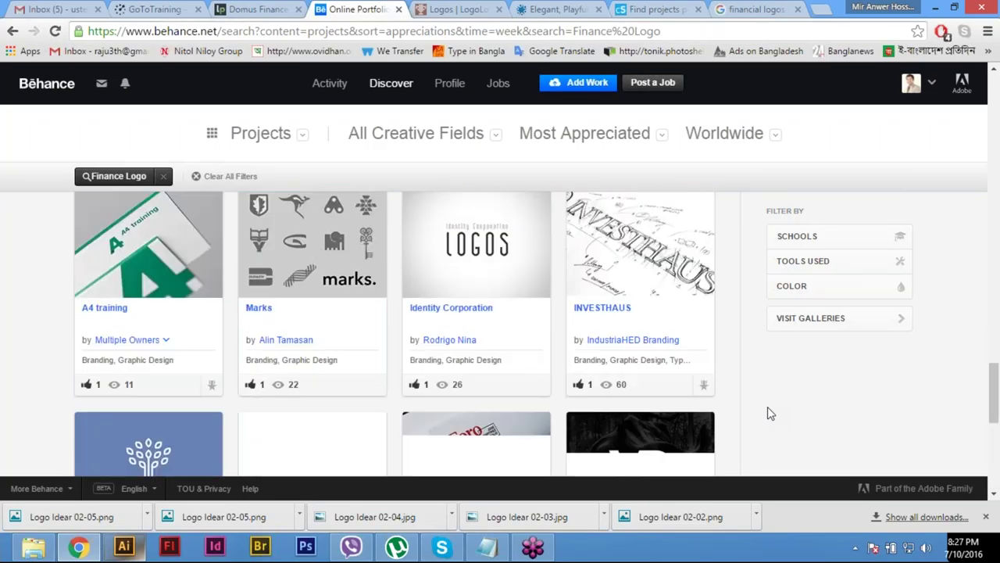
pyautogui.scroll(-2, 835, 375)
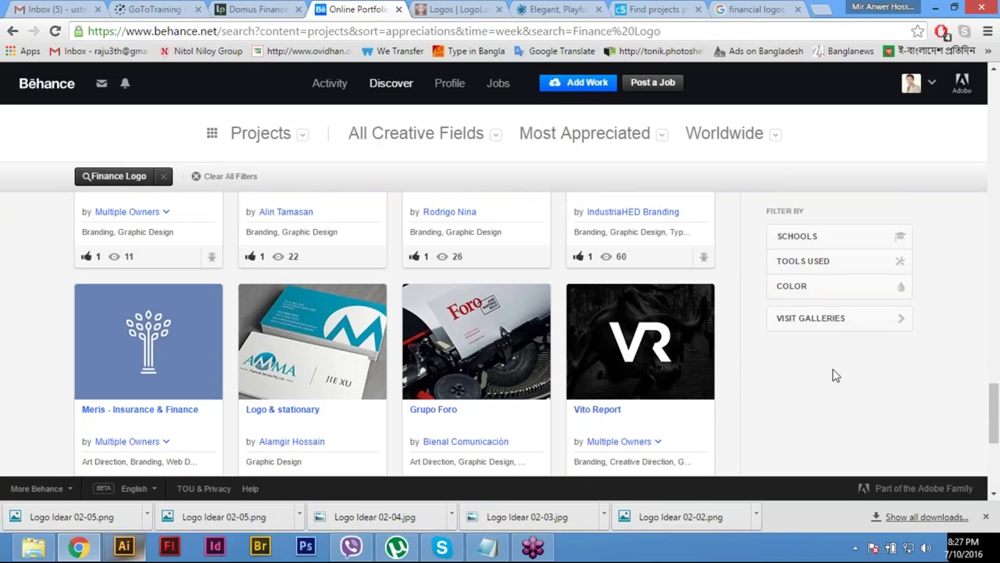
pyautogui.scroll(-3, 778, 399)
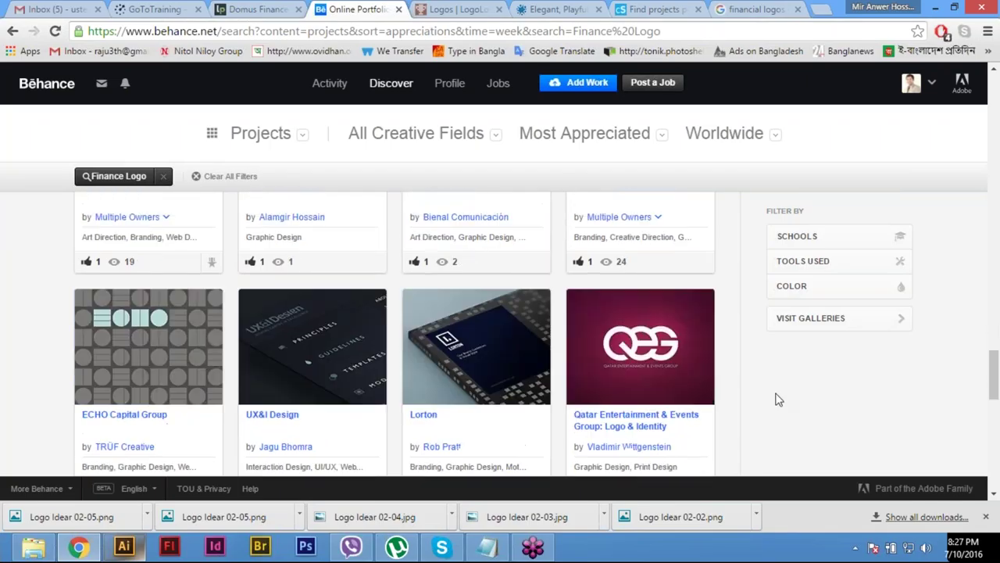
pyautogui.scroll(-1, 779, 400)
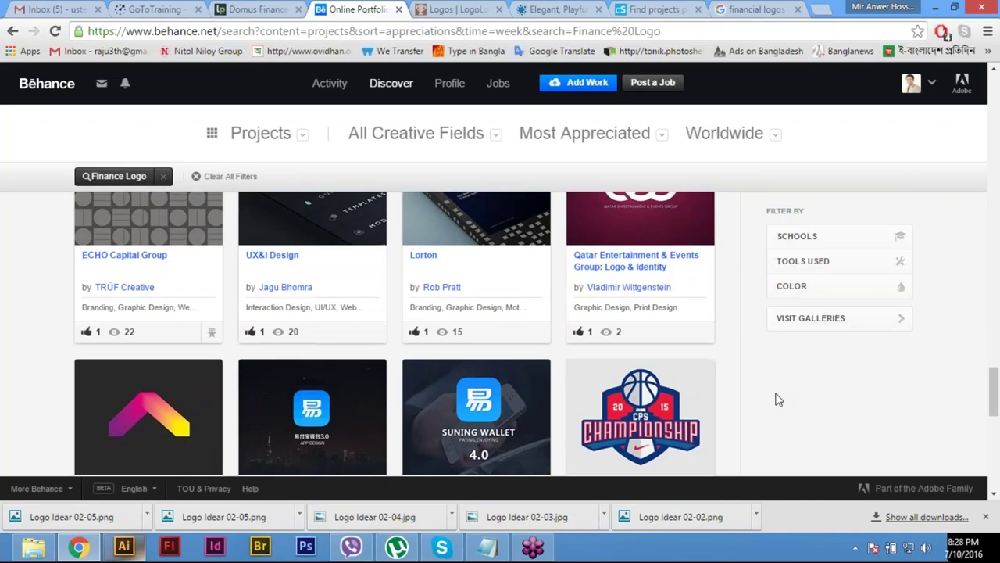
pyautogui.scroll(-3, 779, 399)
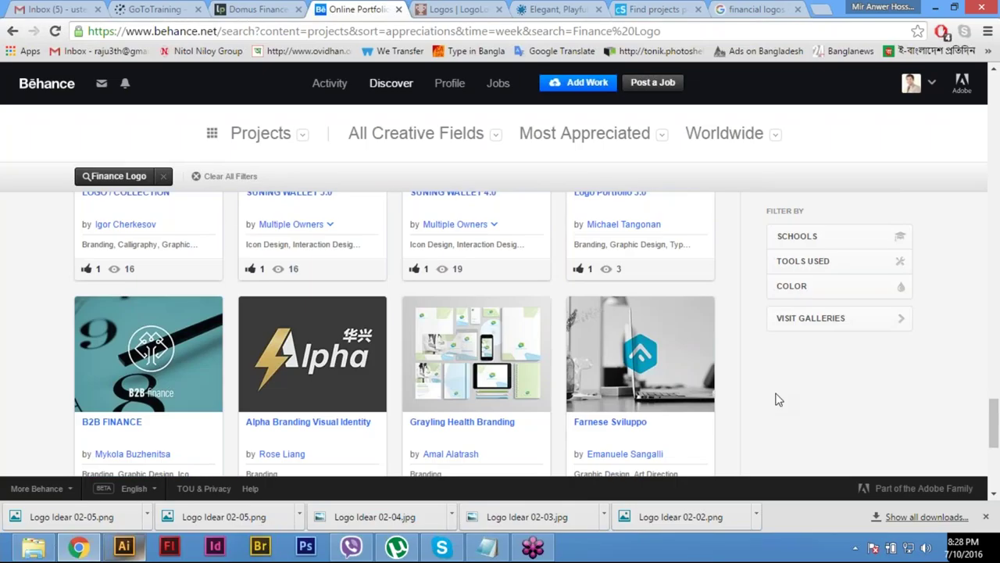
pyautogui.scroll(-3, 777, 399)
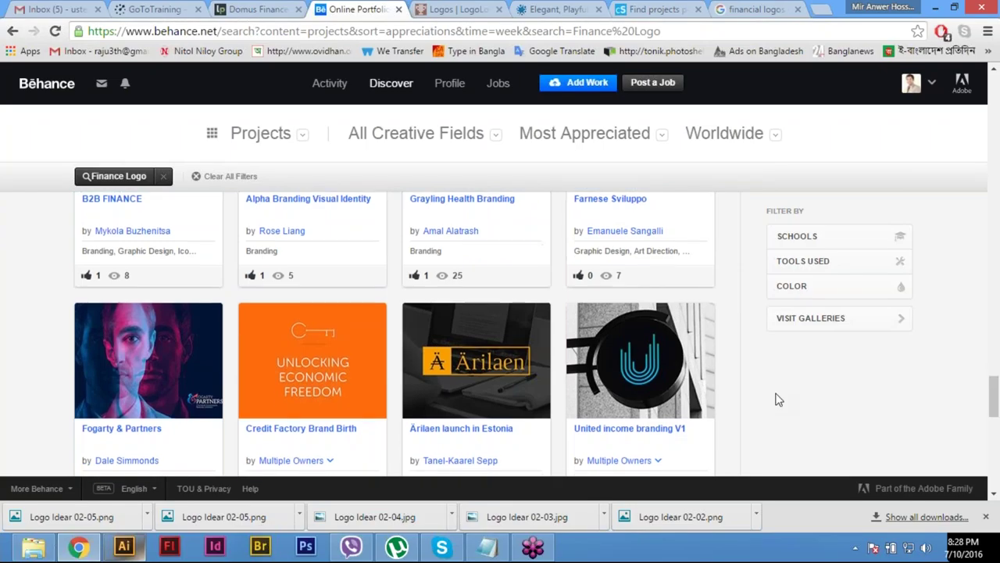
pyautogui.scroll(-1, 770, 359)
pyautogui.scroll(-2, 782, 388)
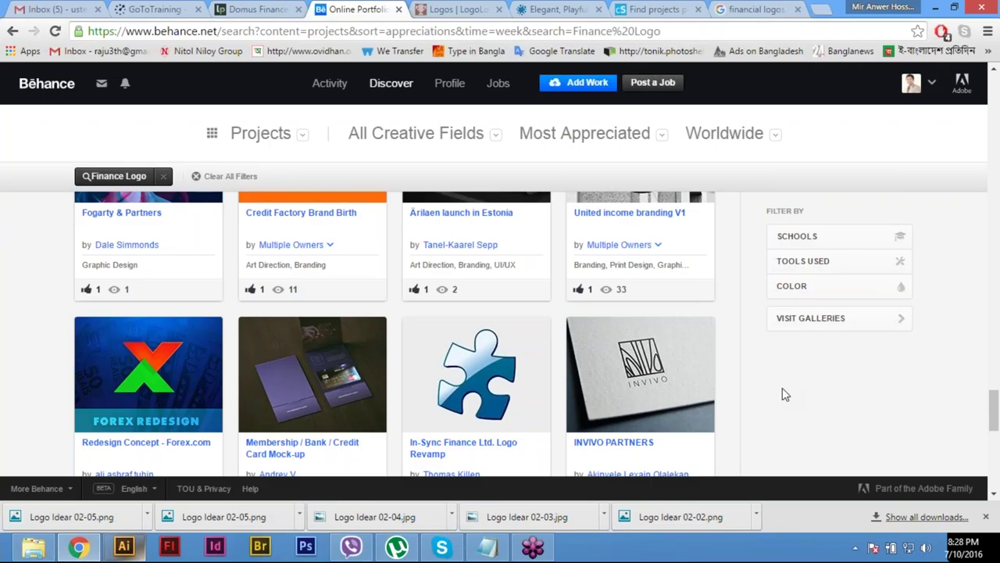
pyautogui.scroll(-2, 711, 458)
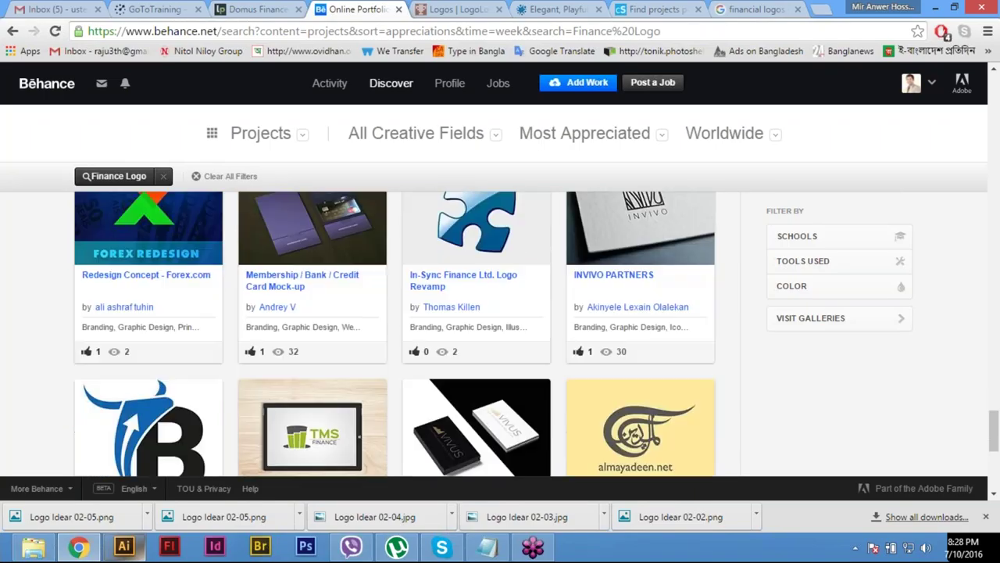
pyautogui.scroll(-1, 473, 386)
pyautogui.scroll(-1, 474, 386)
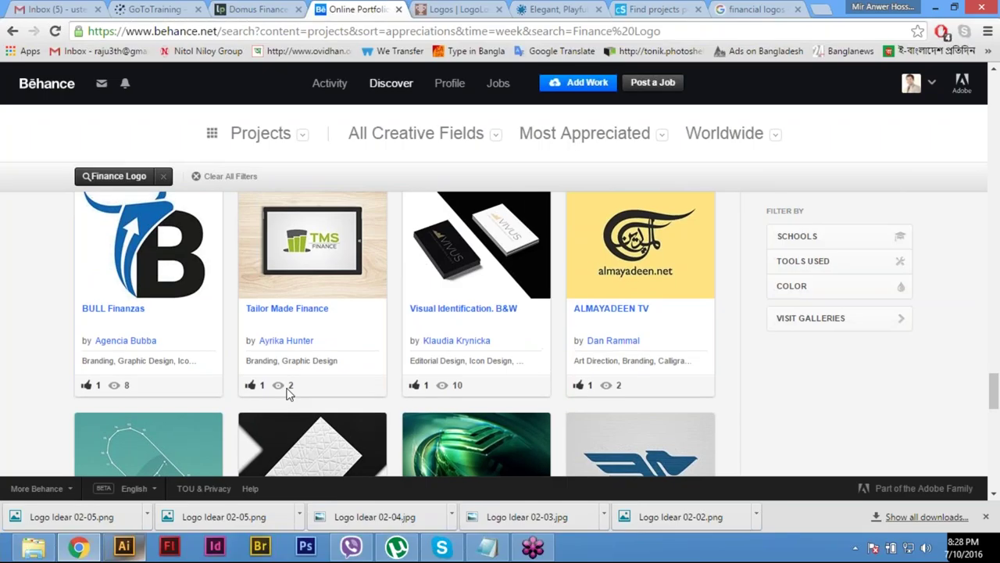
# Step: Open the BULL Finanzas and Tailor Made Finance projects from the search results in separate new browser tabs
pyautogui.scroll(1, 287, 393)
pyautogui.rightClick(160, 307)
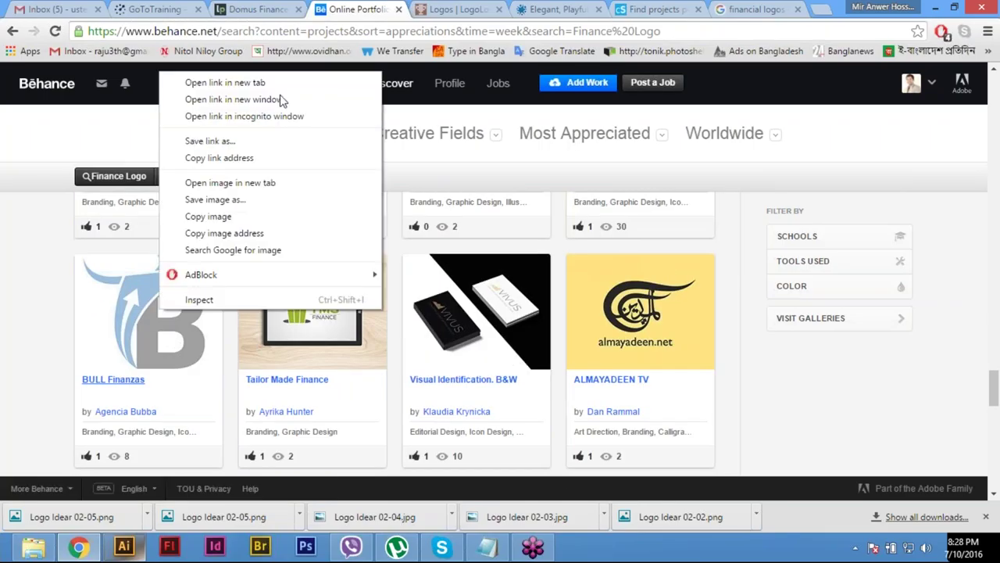
pyautogui.click(252, 84)
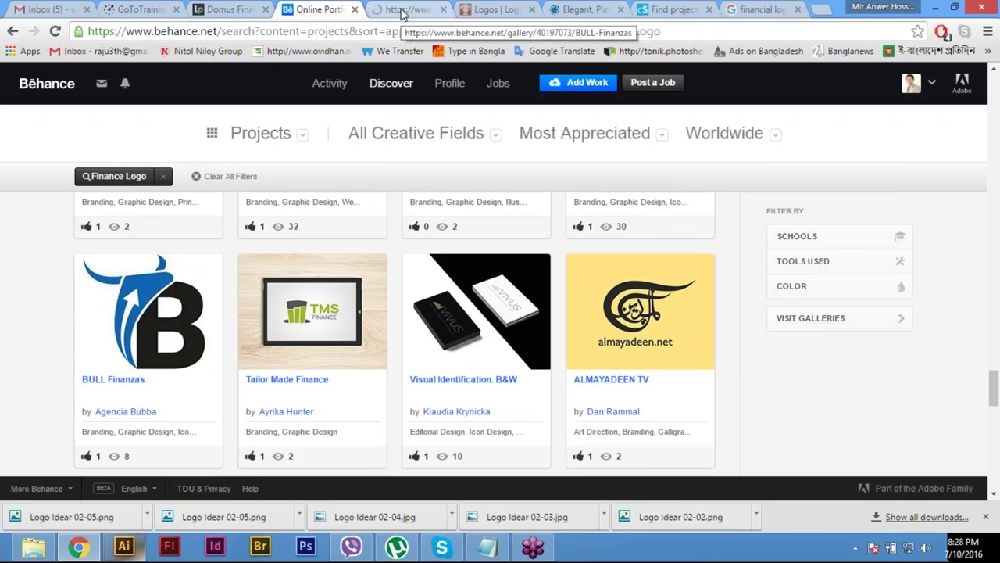
pyautogui.click(402, 11)
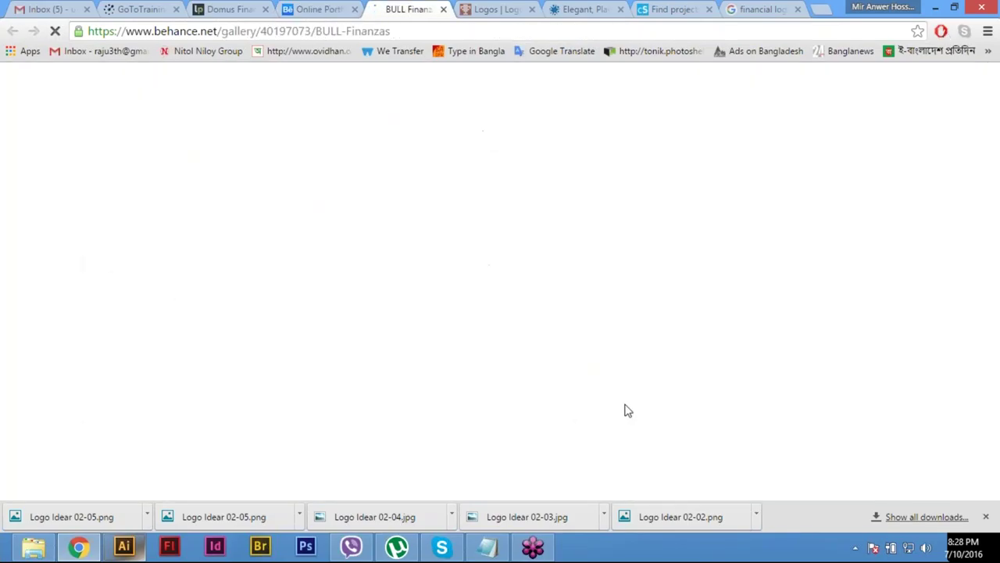
pyautogui.click(317, 8)
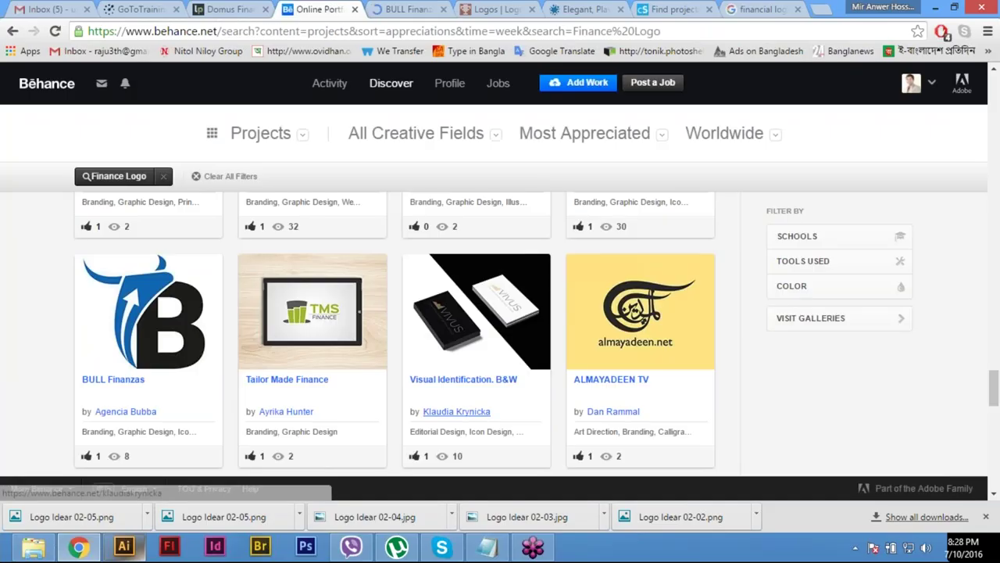
pyautogui.rightClick(309, 323)
pyautogui.click(368, 76)
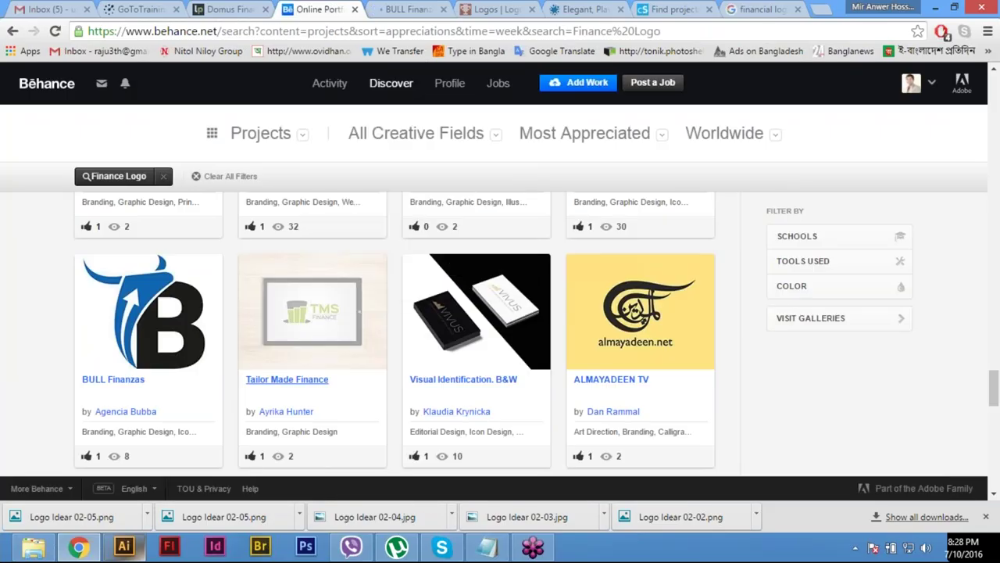
# Step: Check the BULL Finanzas page, and view the TMS Finance logo on the Tailor Made Finance project page
pyautogui.click(369, 8)
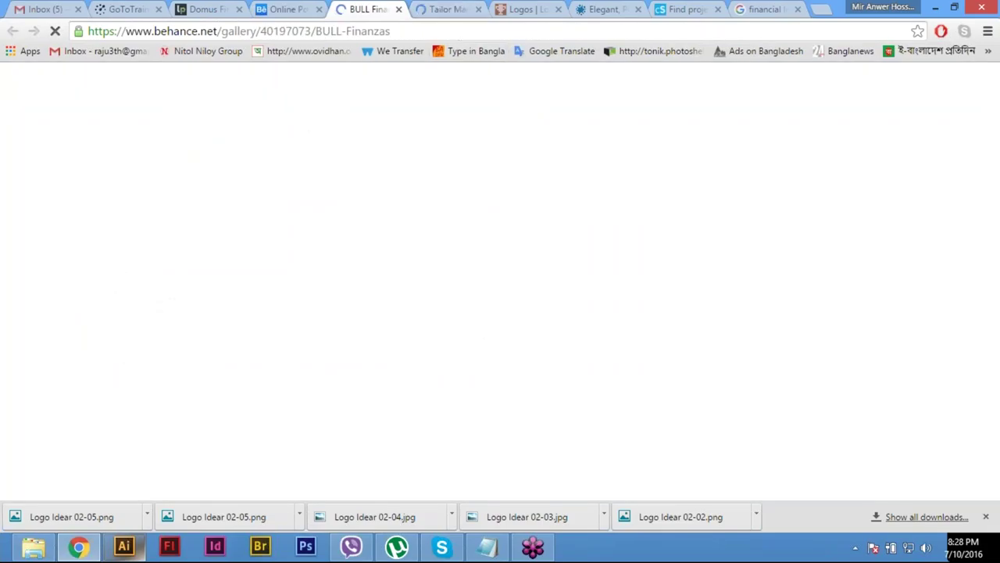
pyautogui.click(447, 8)
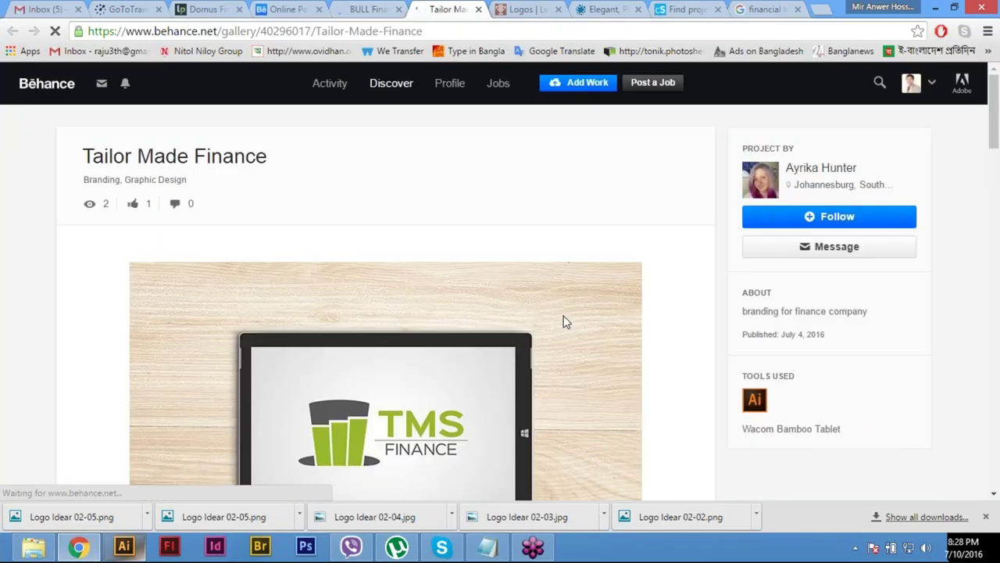
pyautogui.scroll(-3, 566, 321)
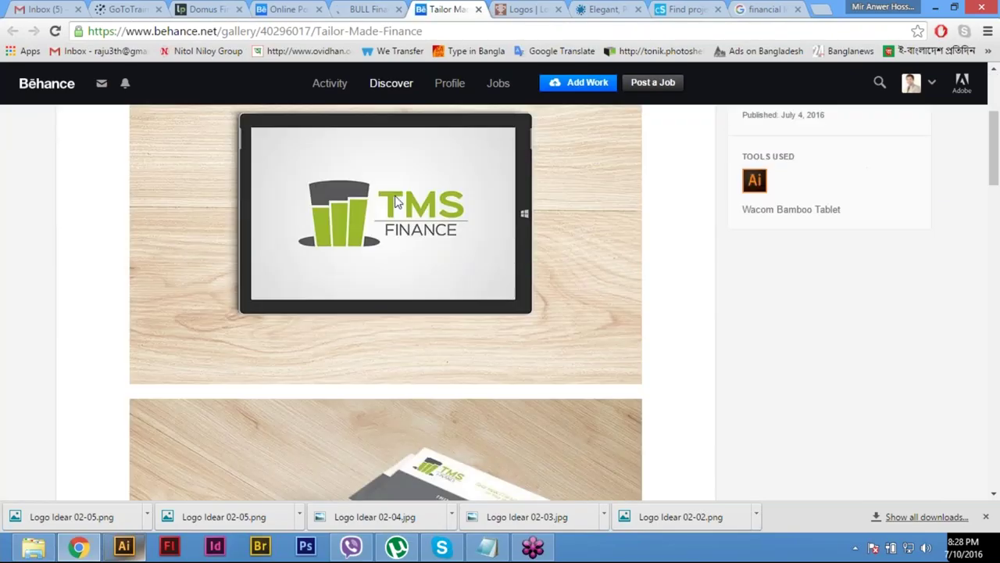
# Step: Save the TMS Finance tablet mockup image as JPEG Logo Idear 02-06 in the Logo Idea 02 folder, and close the Tailor Made Finance tab
pyautogui.rightClick(380, 191)
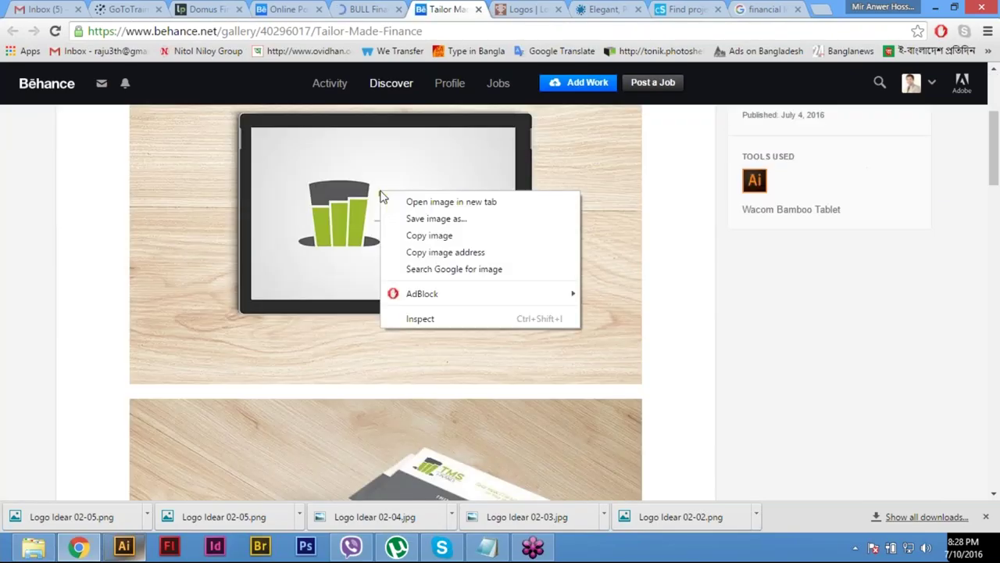
pyautogui.click(463, 225)
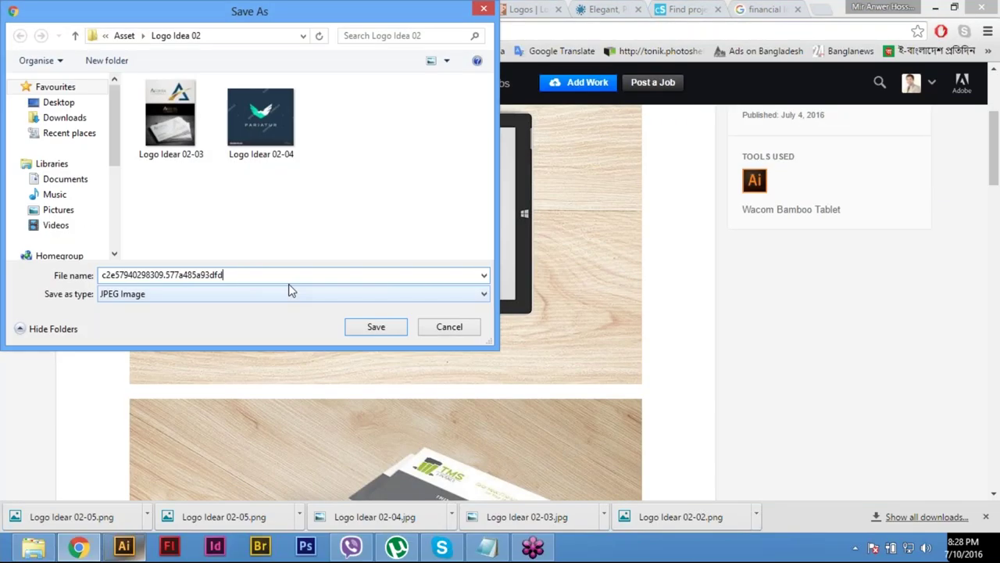
pyautogui.click(253, 168)
pyautogui.click(227, 271)
pyautogui.click(232, 271)
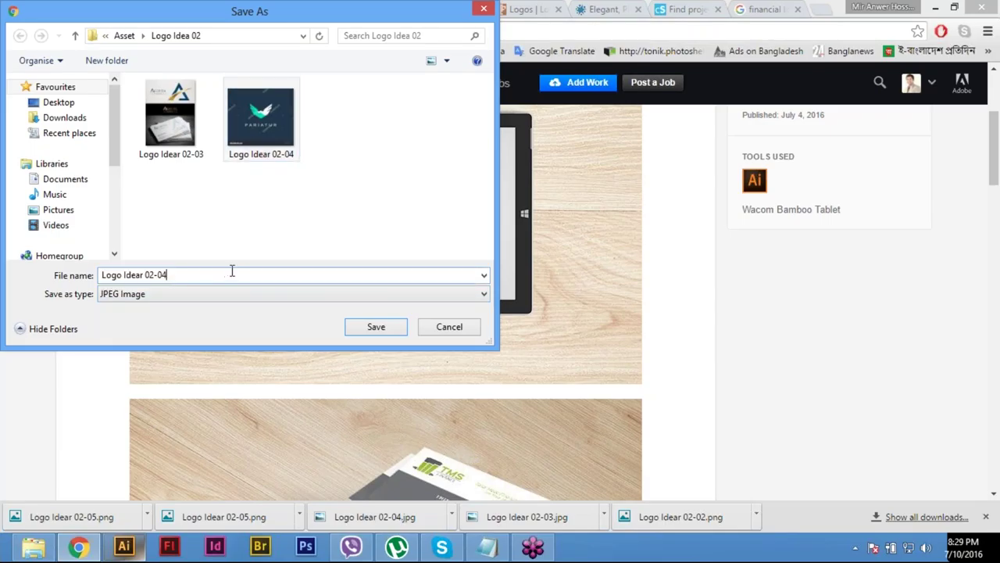
pyautogui.press('BackSpace')
pyautogui.write('6')
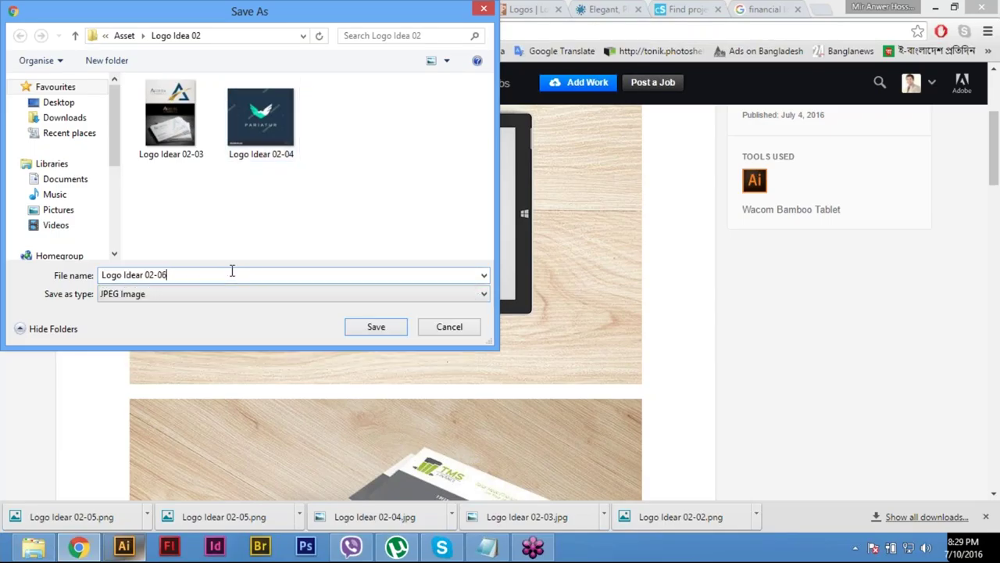
pyautogui.click(378, 331)
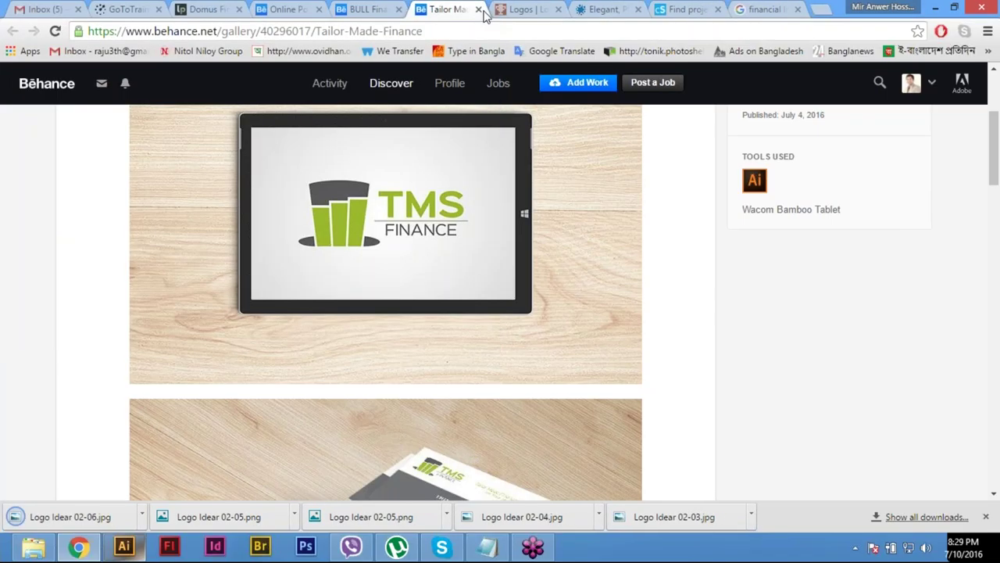
pyautogui.hotkey('ctrl', 'w')
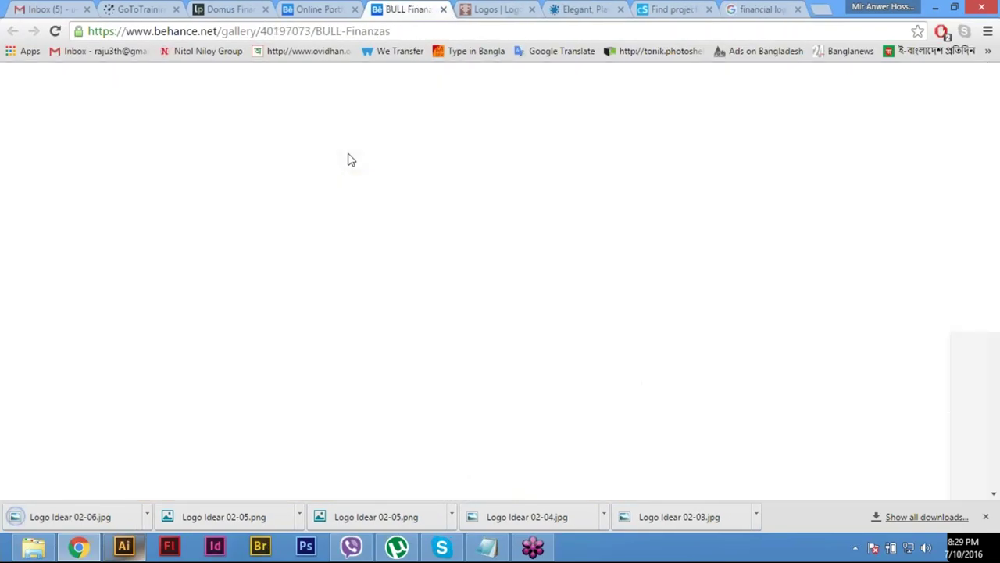
# Step: Save the redesigned blue and black bull logo from the BULL Finanzas project as JPEG Logo Idear 02-07 in the Logo Idea 02 folder
pyautogui.scroll(-2, 460, 407)
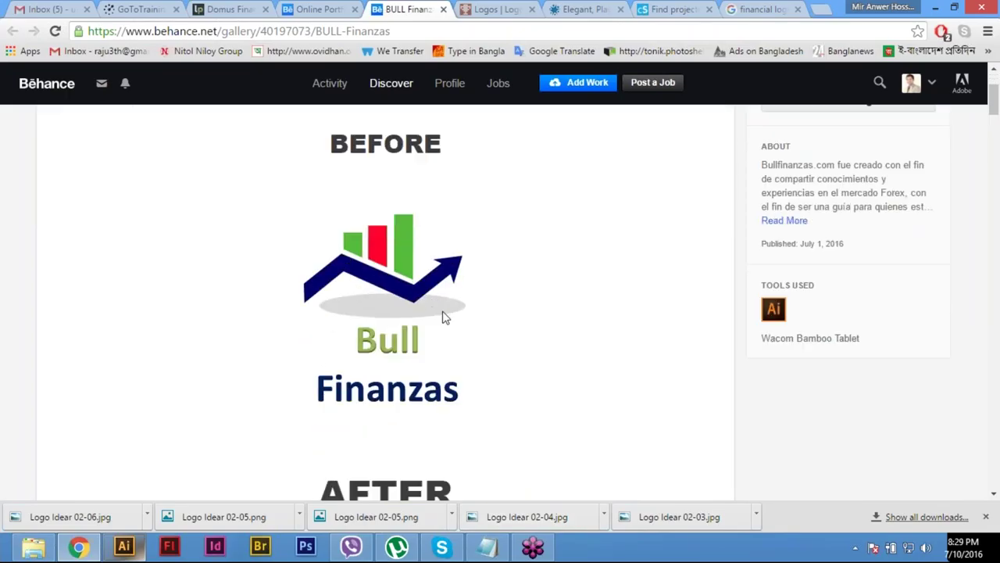
pyautogui.scroll(-3, 443, 320)
pyautogui.scroll(5, 448, 329)
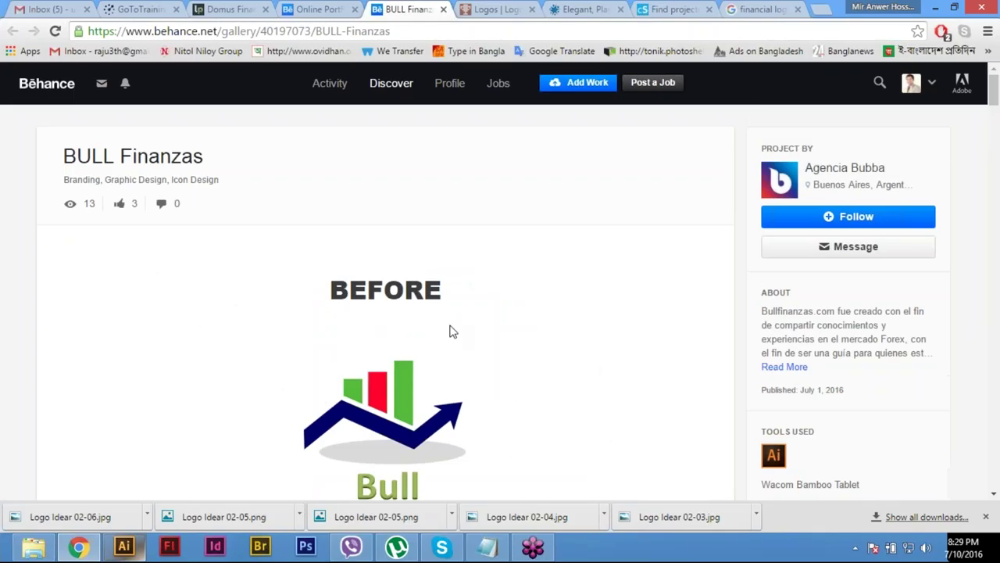
pyautogui.scroll(-5, 450, 331)
pyautogui.rightClick(407, 265)
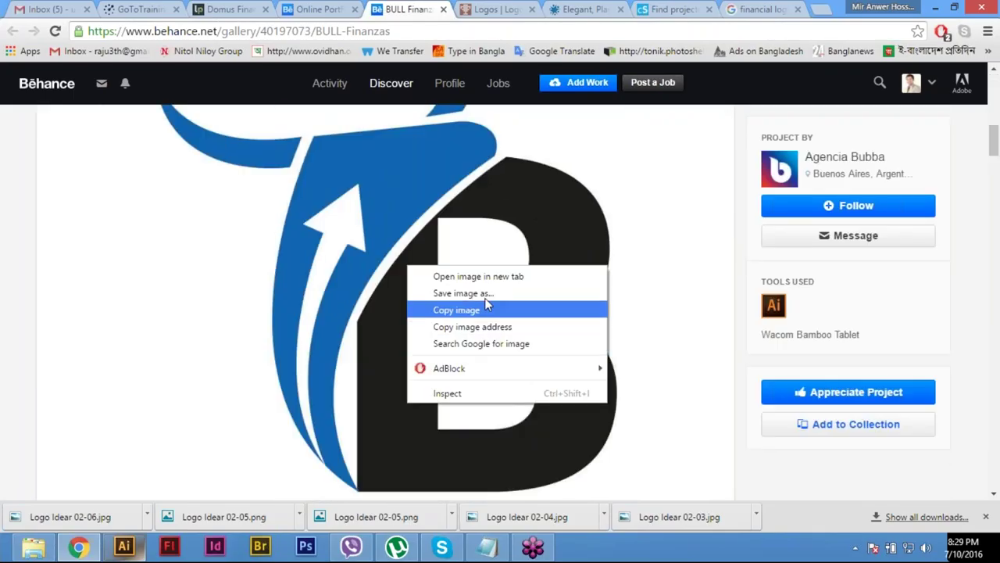
pyautogui.click(485, 297)
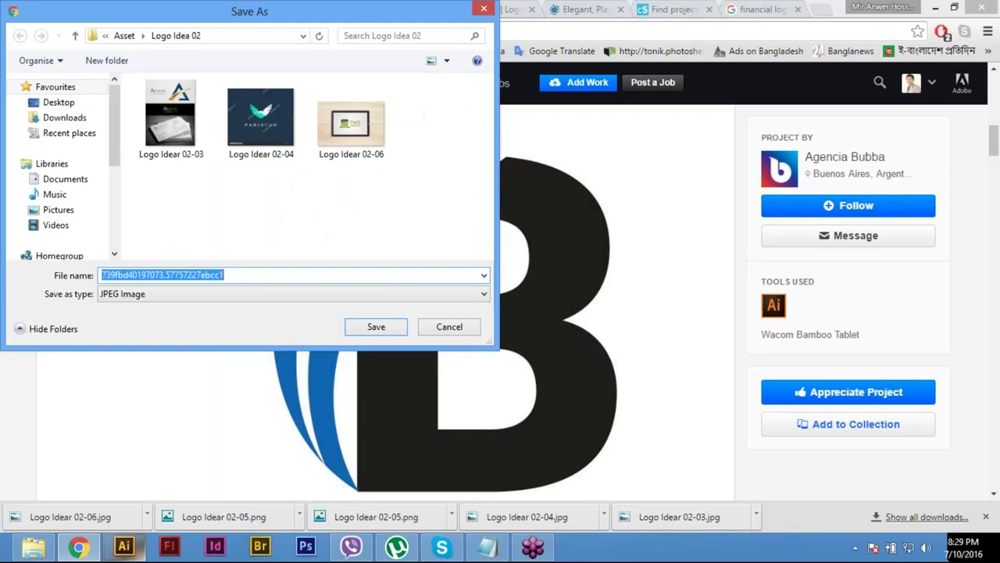
pyautogui.write('c2e57940298309.577a485a93dfd')
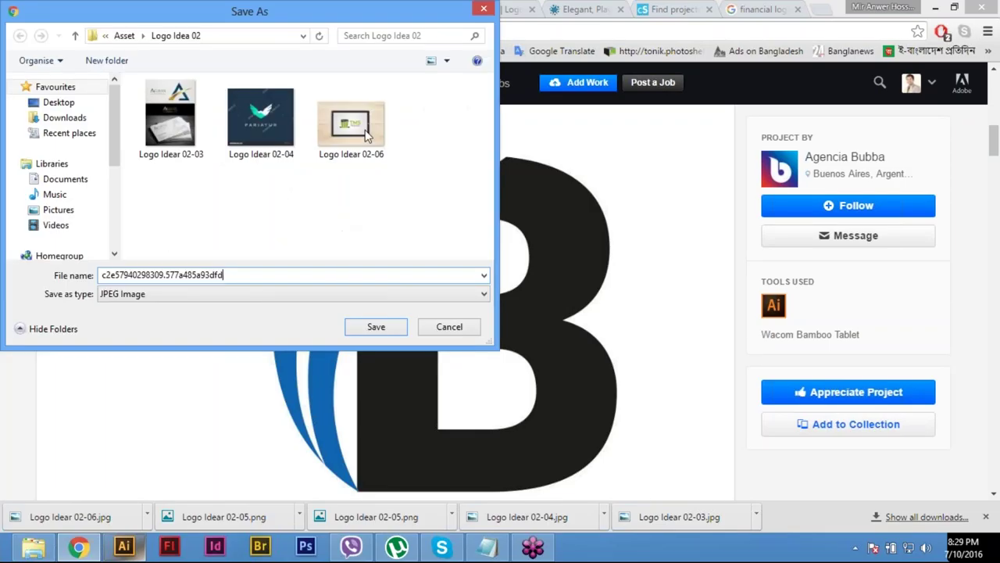
pyautogui.click(369, 135)
pyautogui.doubleClick(217, 274)
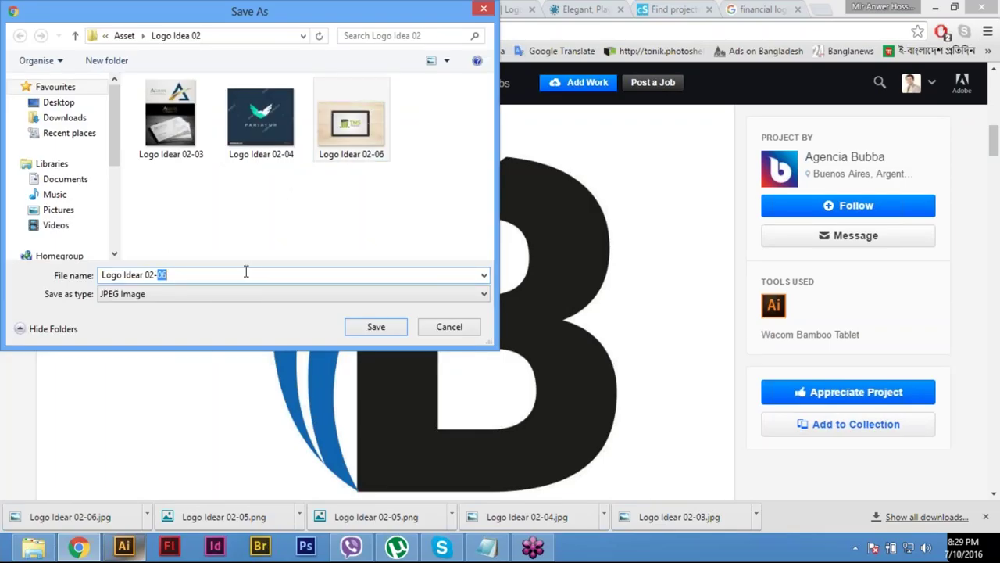
pyautogui.write('07')
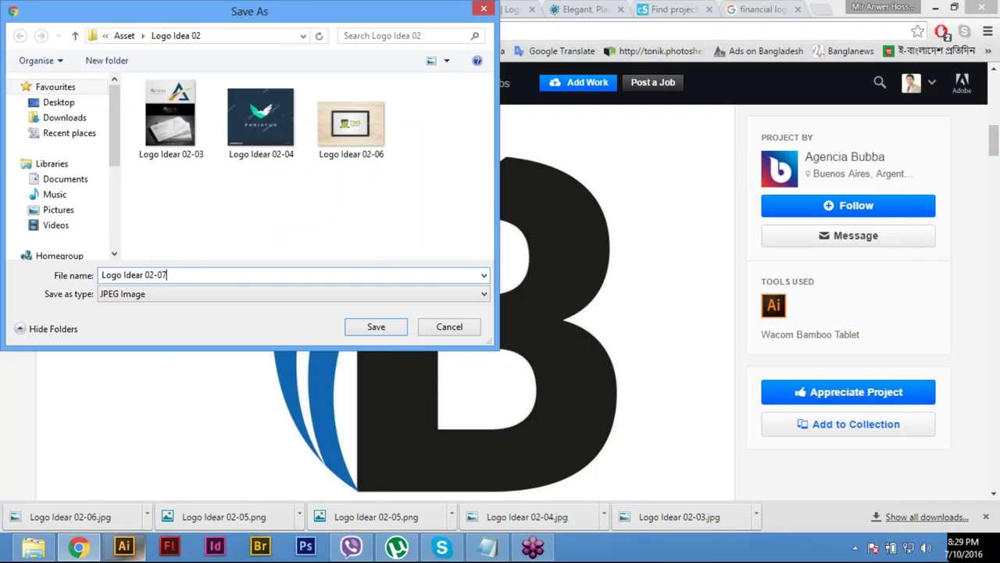
pyautogui.click(367, 328)
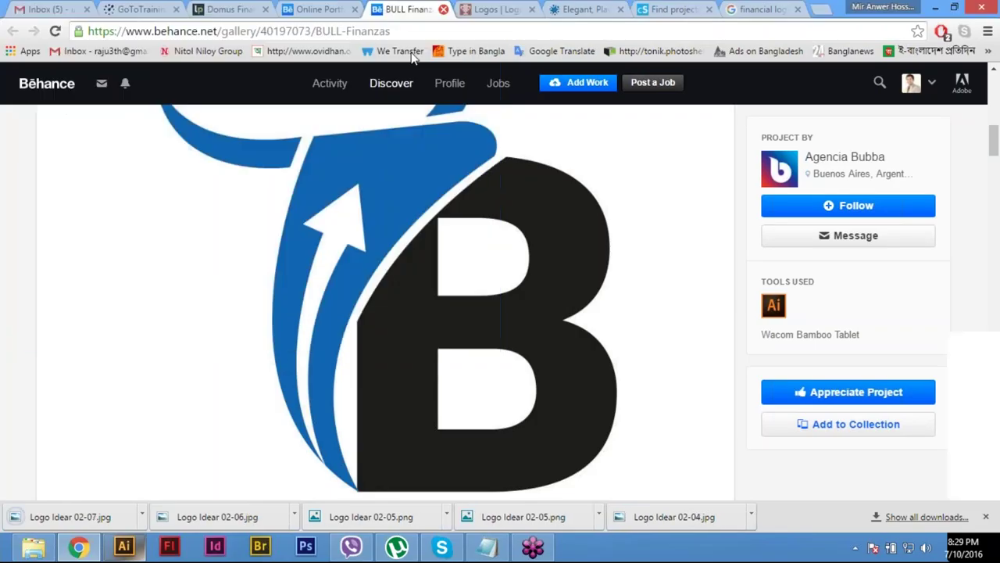
# Step: Close the BULL Finanzas tab and examine the Finance Logo search results beyond Tailor Made Finance for more logo references
pyautogui.click(299, 8)
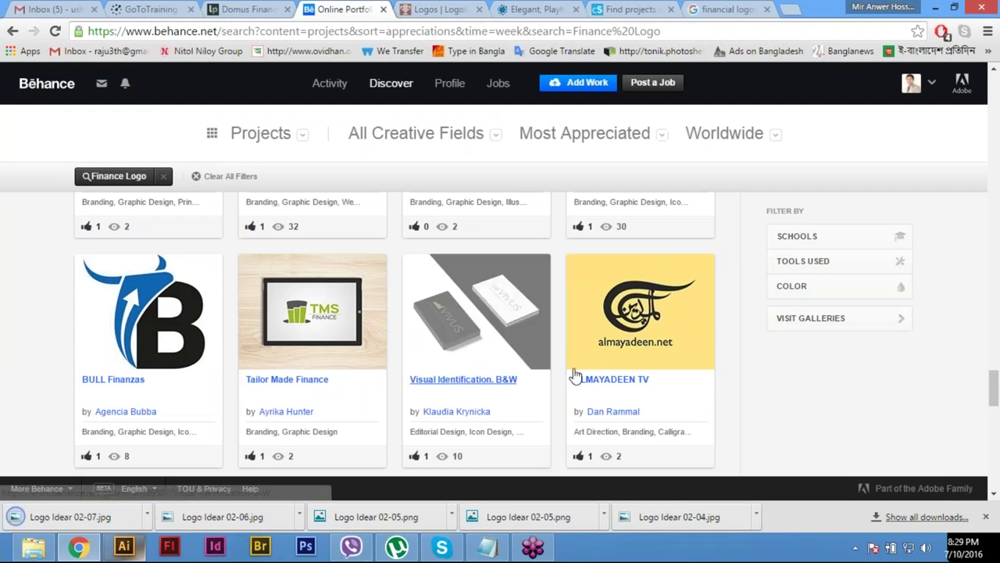
pyautogui.scroll(-4, 576, 379)
pyautogui.scroll(-3, 576, 386)
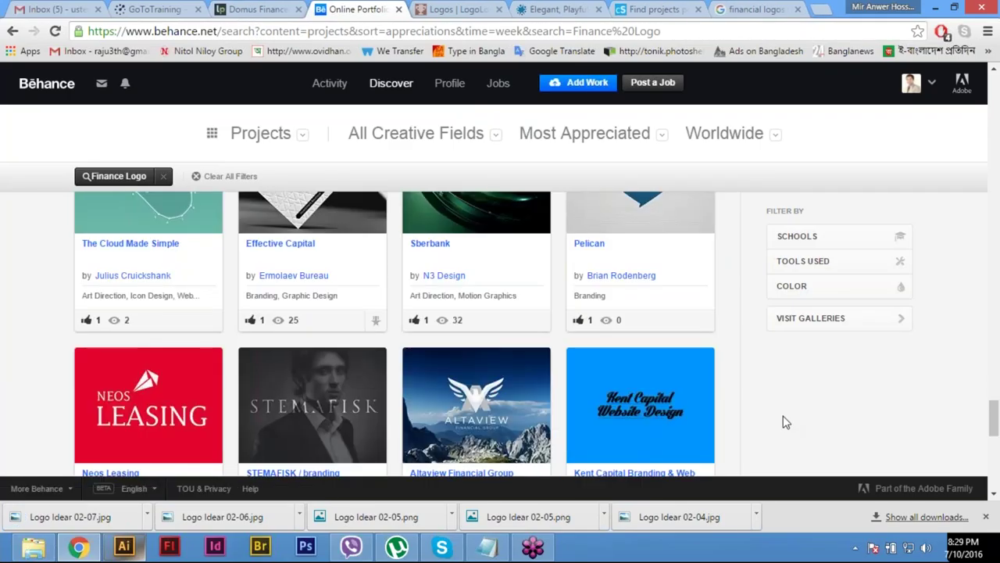
pyautogui.scroll(-4, 786, 422)
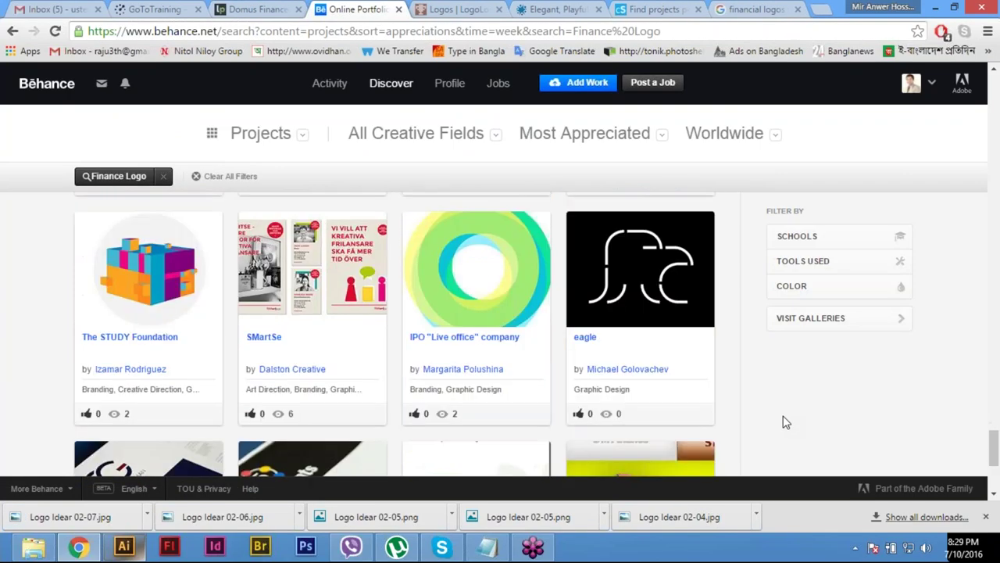
pyautogui.scroll(-2, 786, 422)
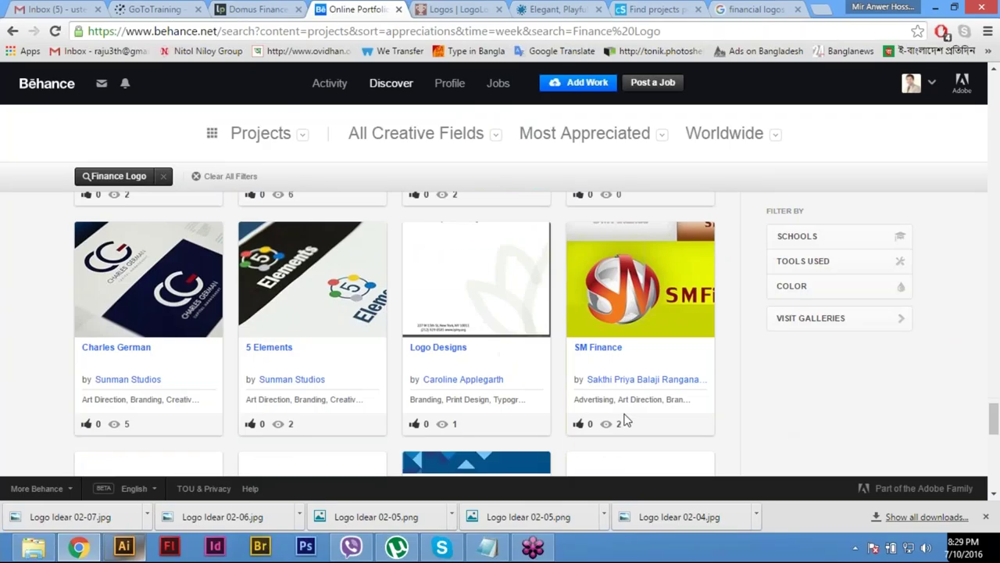
pyautogui.scroll(-2, 701, 399)
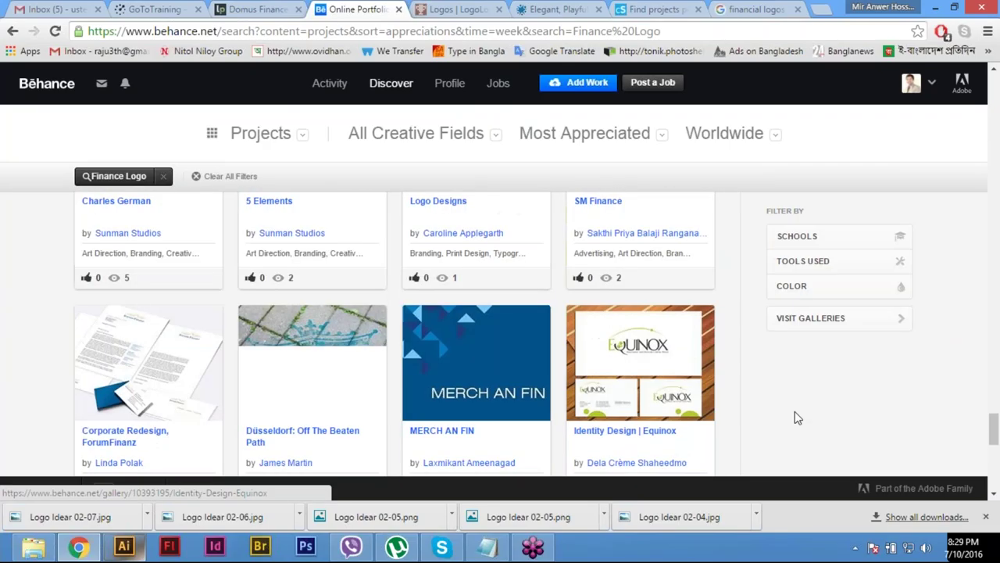
pyautogui.scroll(-2, 751, 410)
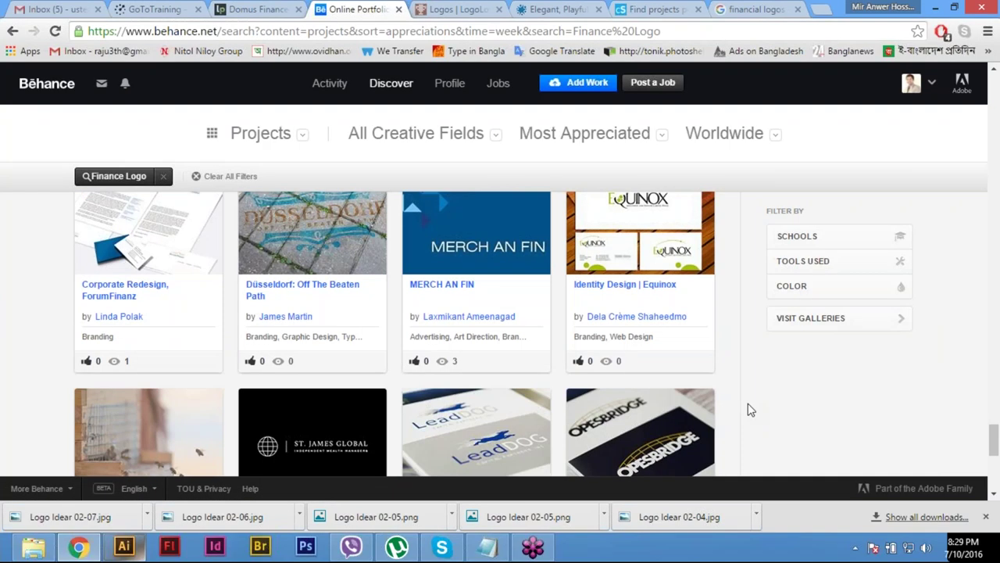
pyautogui.scroll(-2, 750, 408)
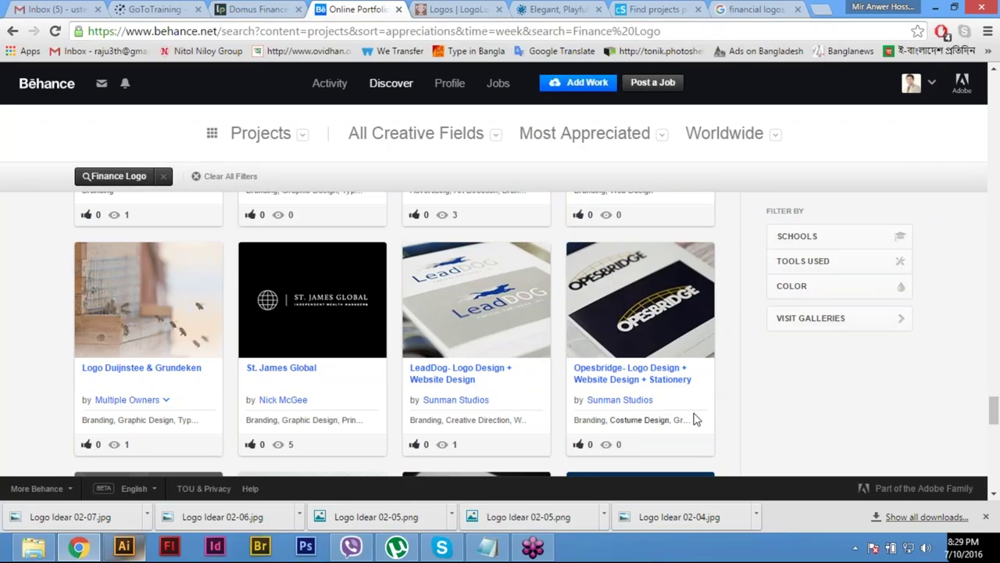
pyautogui.scroll(-3, 695, 417)
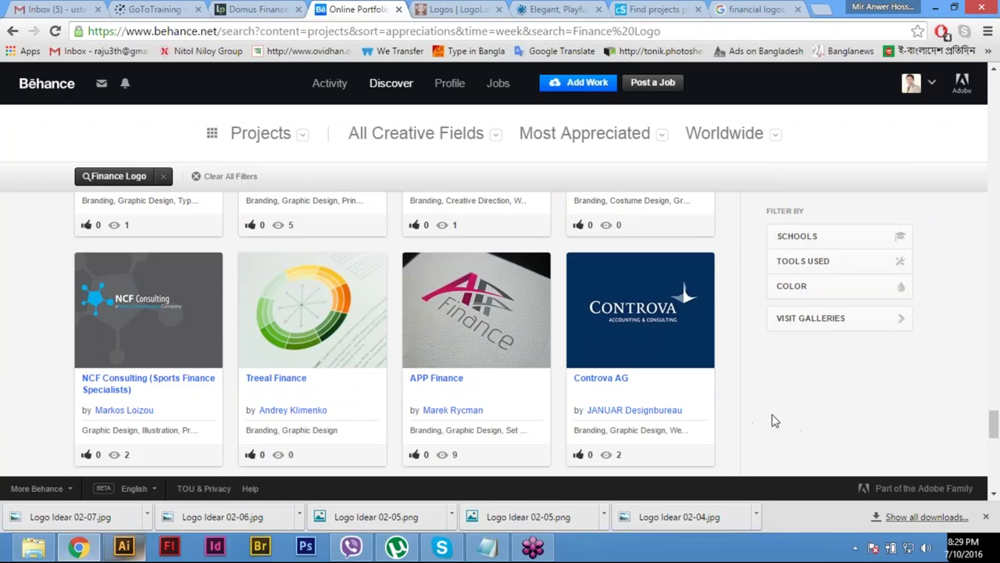
pyautogui.scroll(-3, 733, 425)
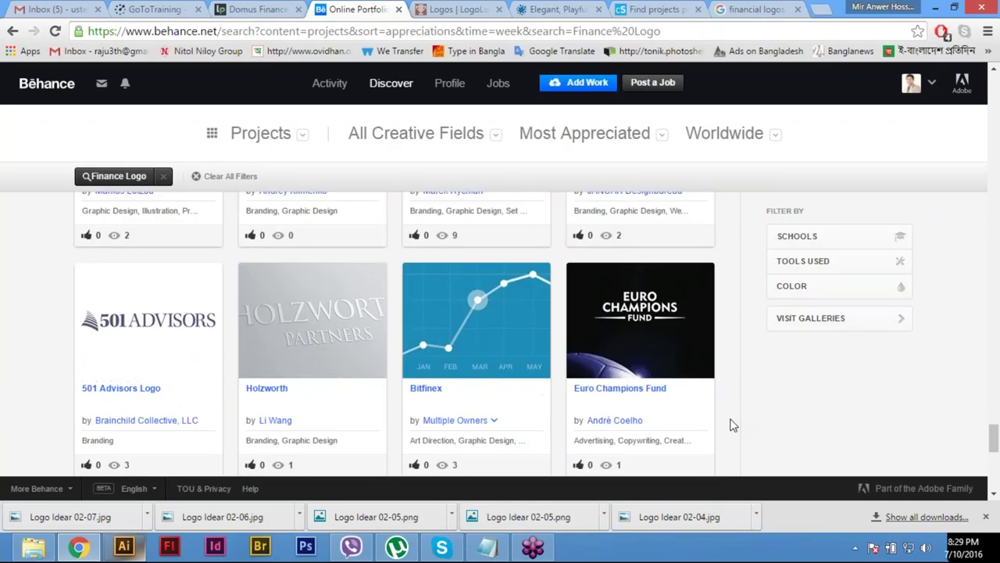
pyautogui.scroll(-3, 733, 425)
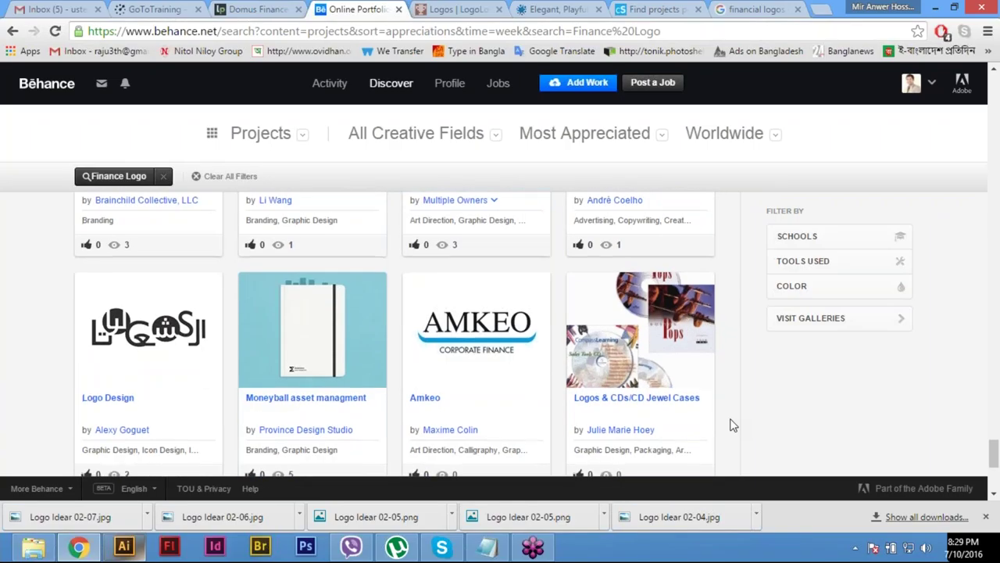
pyautogui.scroll(-6, 734, 422)
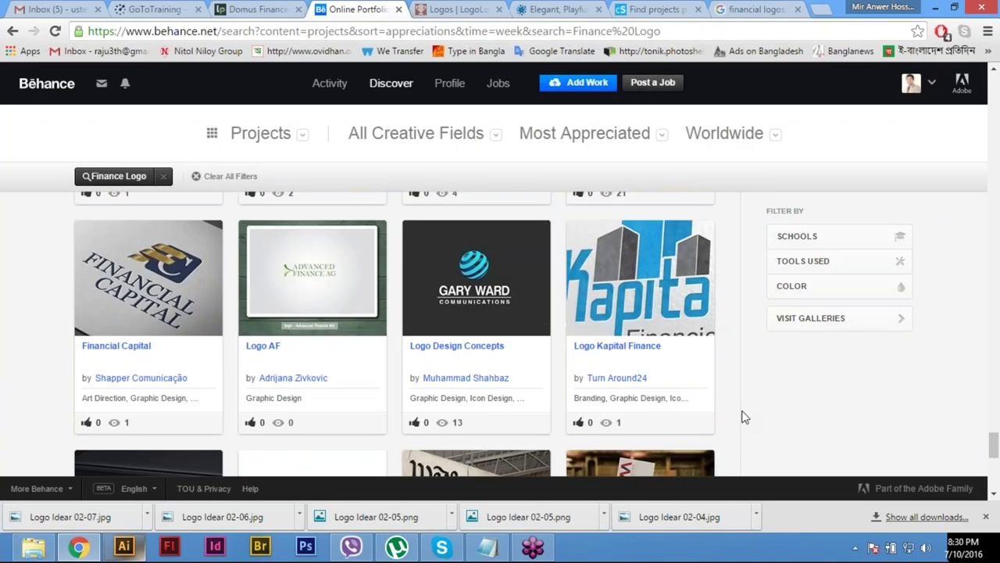
pyautogui.scroll(-2, 789, 399)
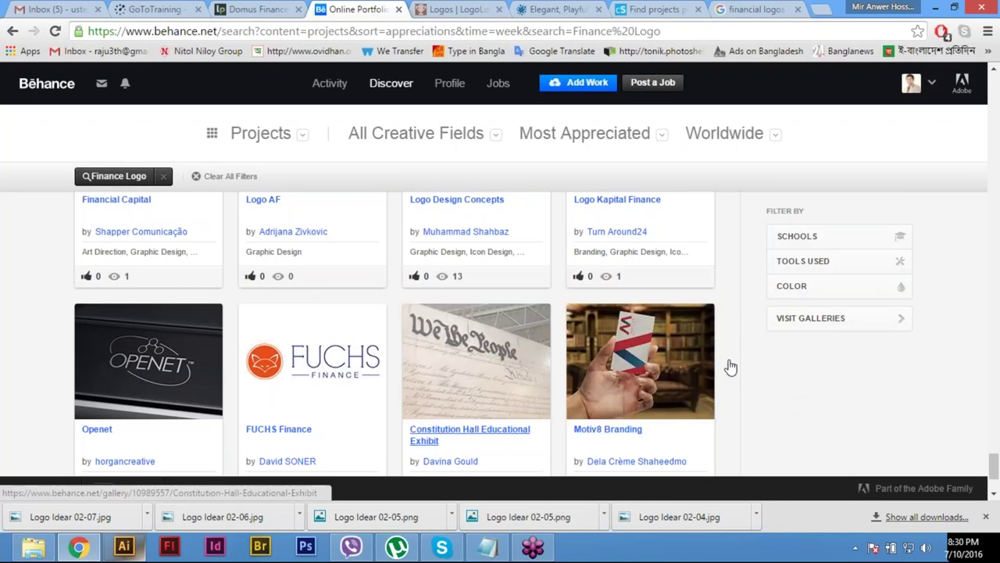
pyautogui.scroll(-3, 727, 364)
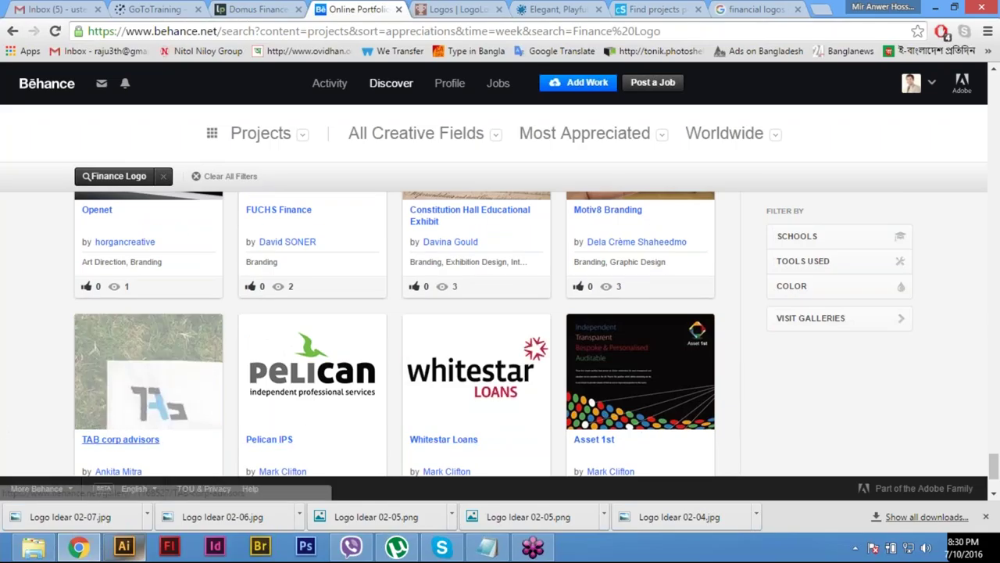
pyautogui.scroll(-2, 681, 408)
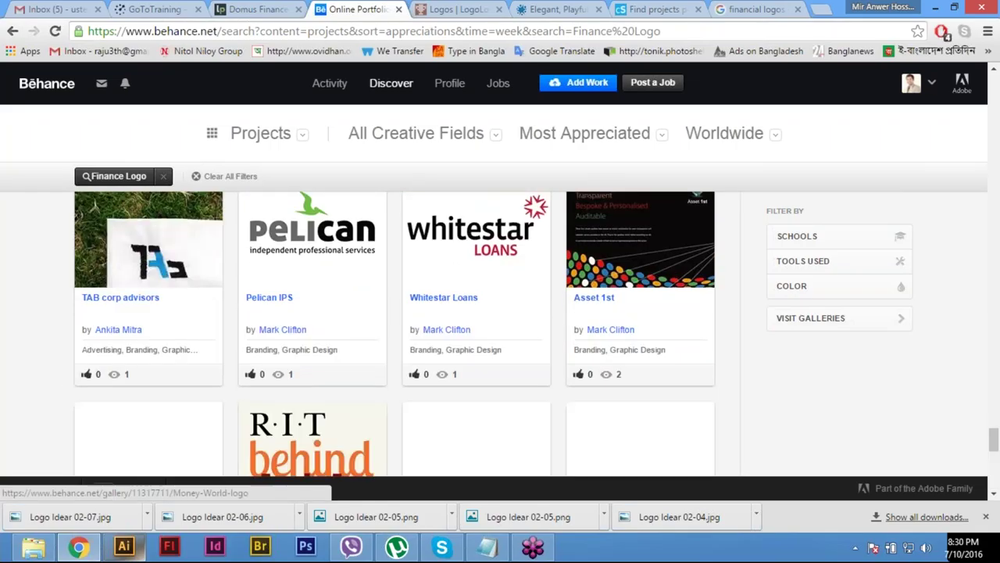
# Step: Look back through the earlier Finance Logo search results for logo references that were passed over
pyautogui.scroll(-10, 395, 334)
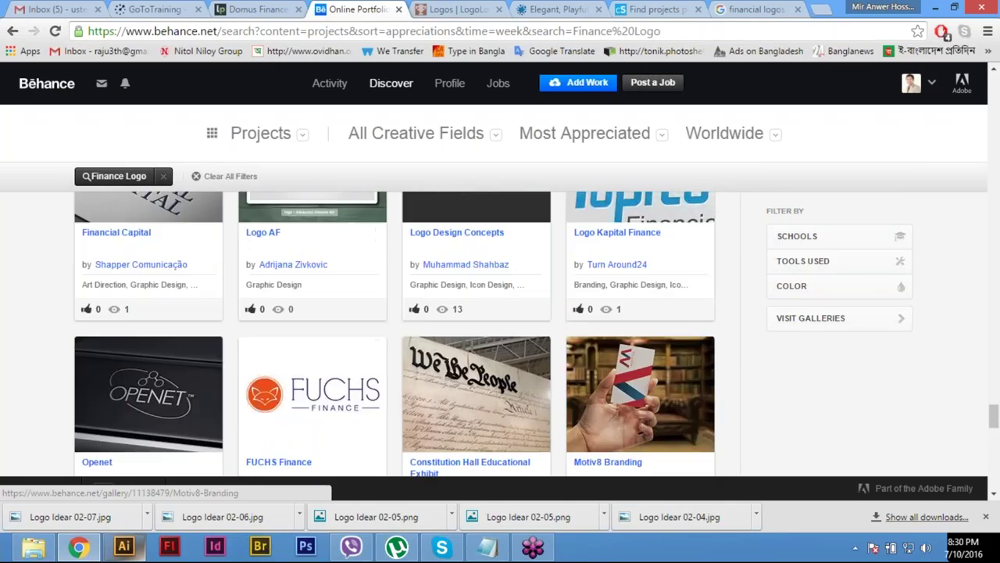
pyautogui.scroll(-6, 641, 407)
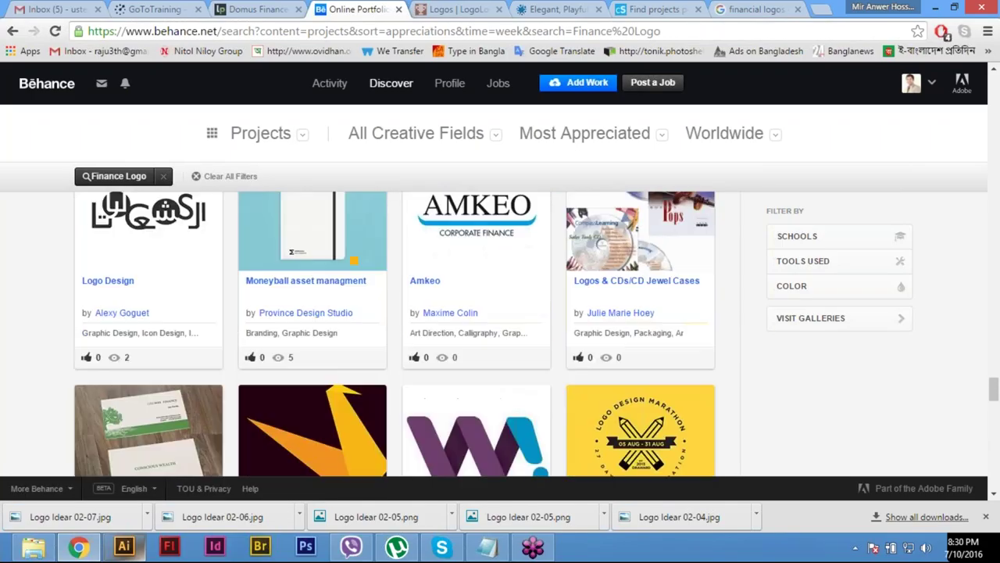
pyautogui.scroll(4, 641, 406)
pyautogui.scroll(2, 641, 406)
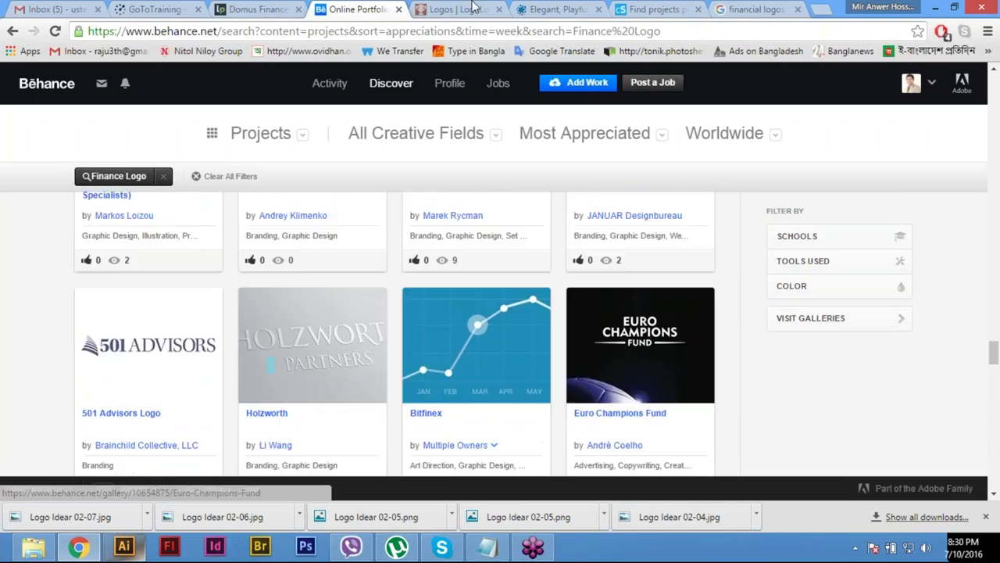
pyautogui.scroll(-6, 547, 352)
pyautogui.moveTo(449, 83)
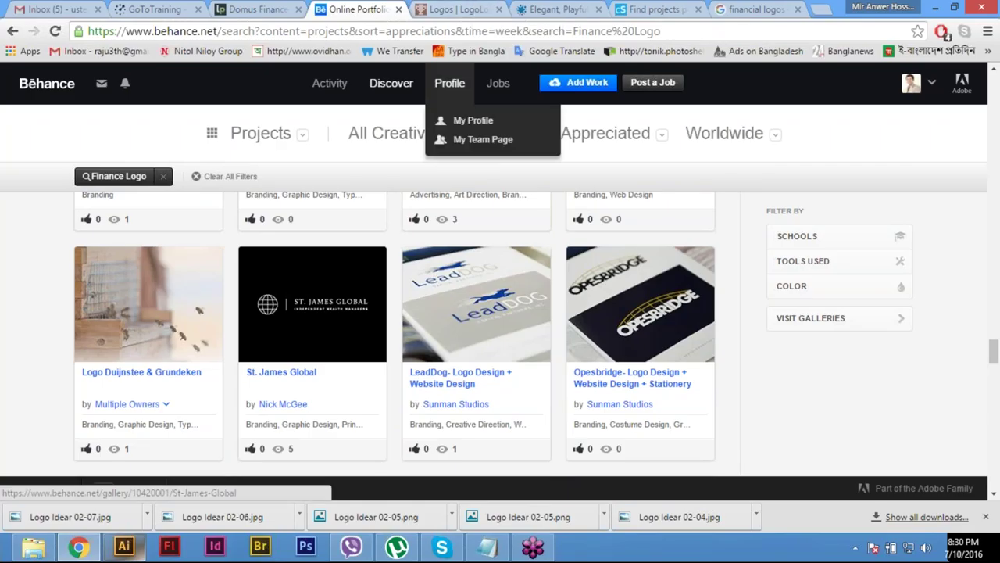
pyautogui.scroll(8, 395, 336)
pyautogui.scroll(-7, 312, 336)
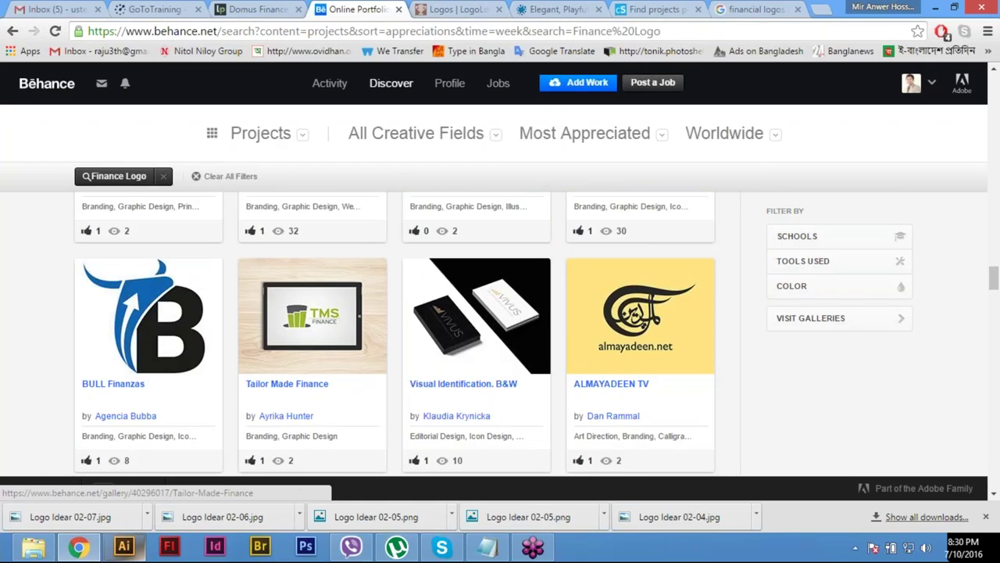
pyautogui.scroll(3, 313, 336)
pyautogui.scroll(4, 302, 383)
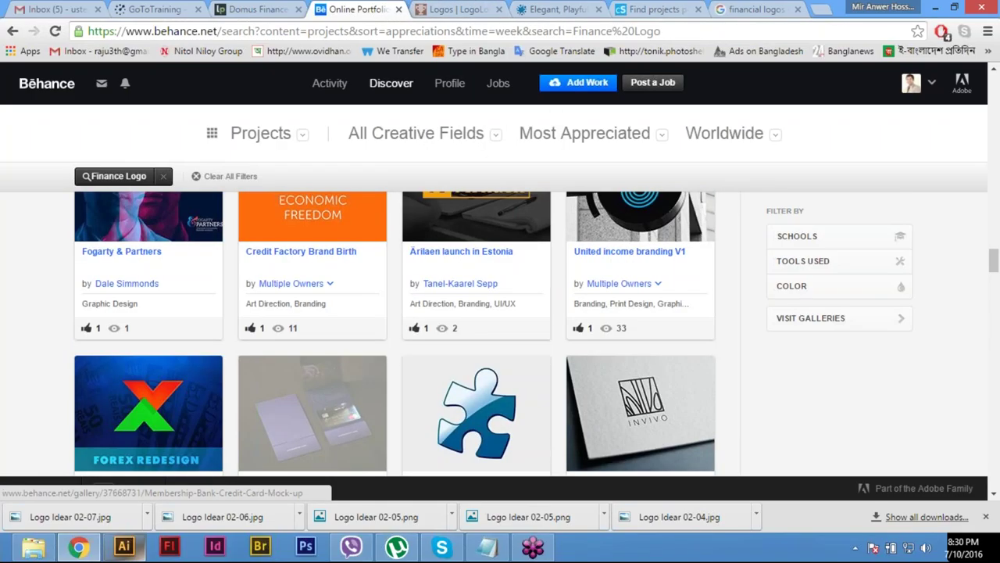
pyautogui.scroll(5, 353, 376)
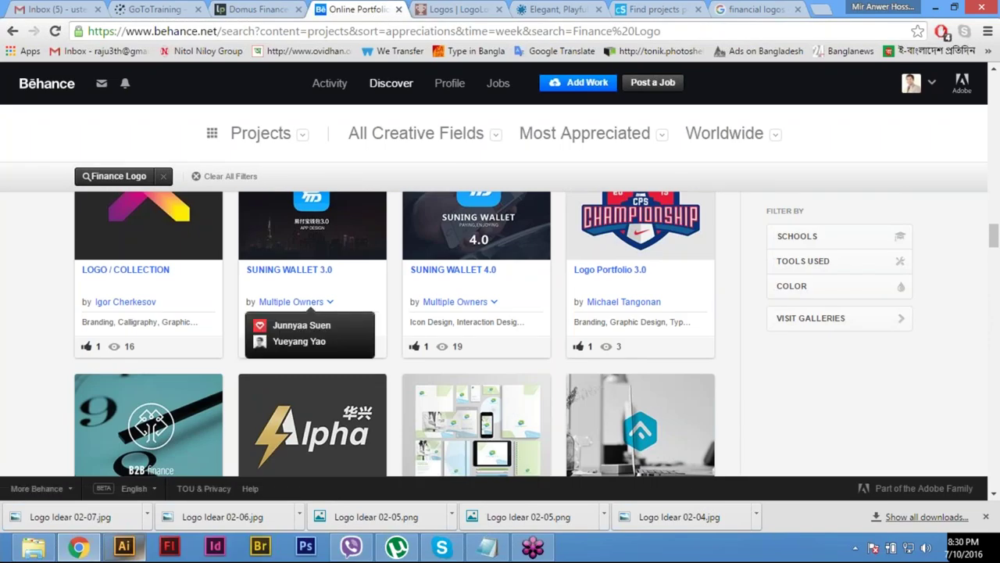
# Step: Find the Stats Analytic Logo project among the earlier Finance Logo search results and open it
pyautogui.scroll(3, 313, 329)
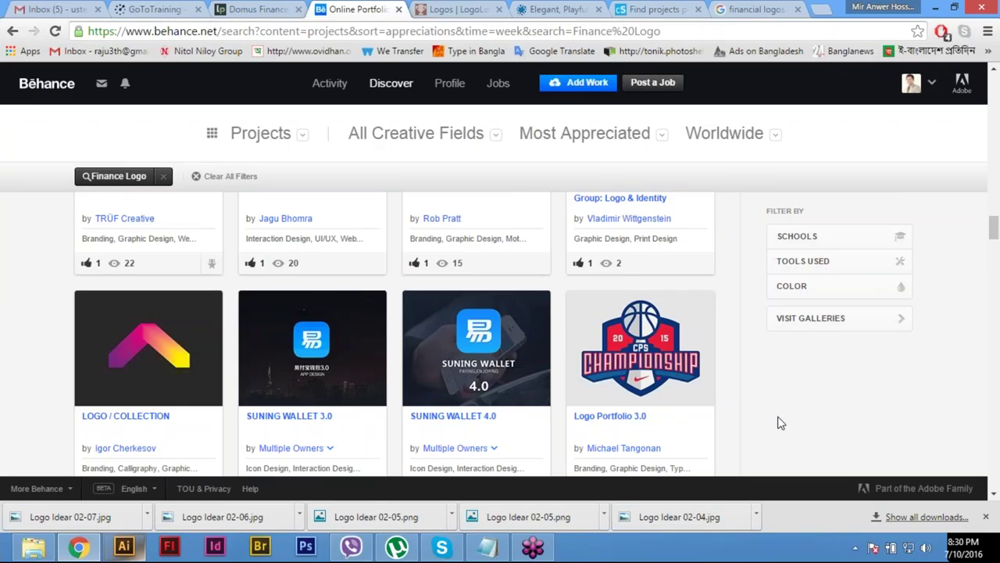
pyautogui.scroll(10, 778, 423)
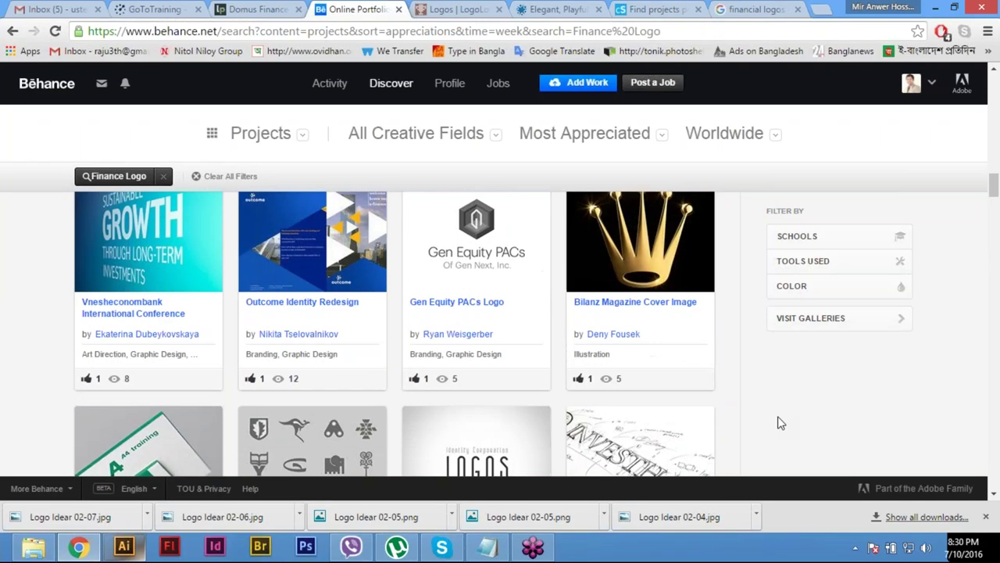
pyautogui.scroll(6, 777, 423)
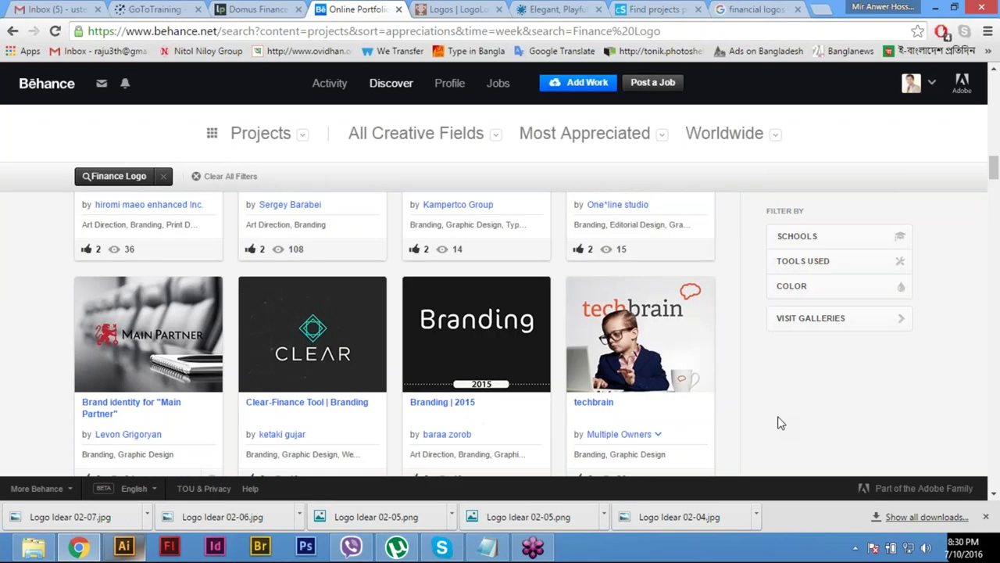
pyautogui.scroll(2, 777, 423)
pyautogui.scroll(3, 778, 423)
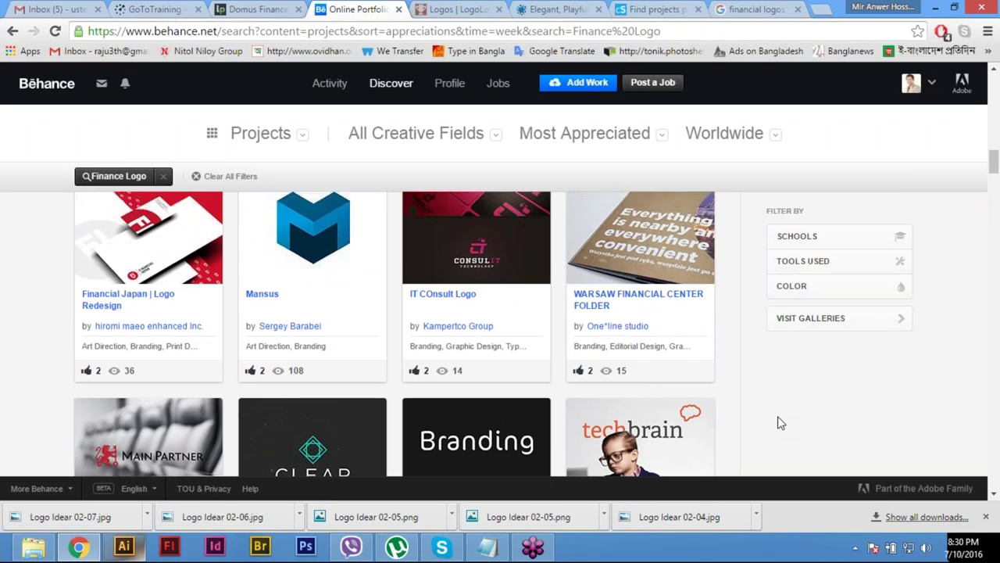
pyautogui.scroll(3, 778, 423)
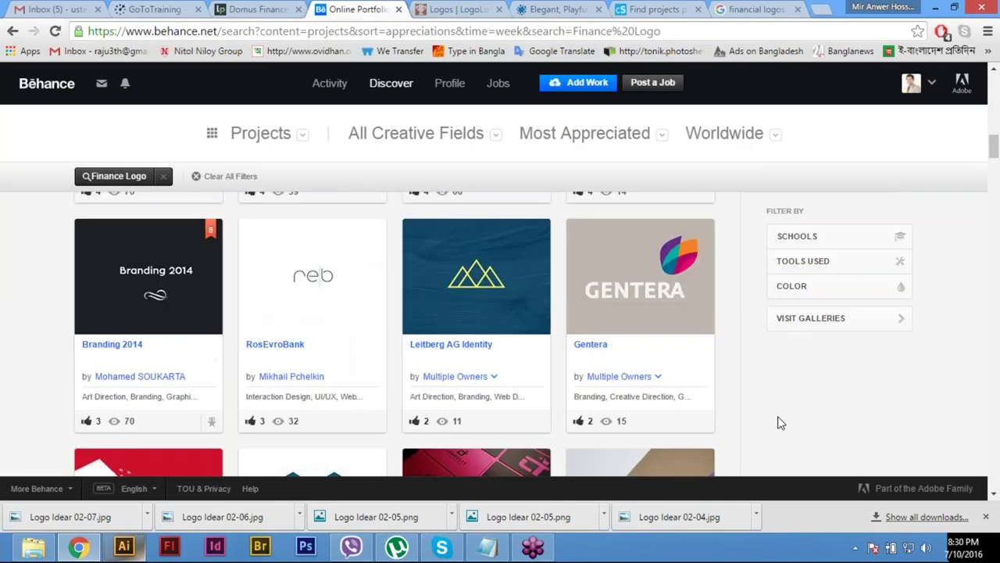
pyautogui.scroll(1, 777, 423)
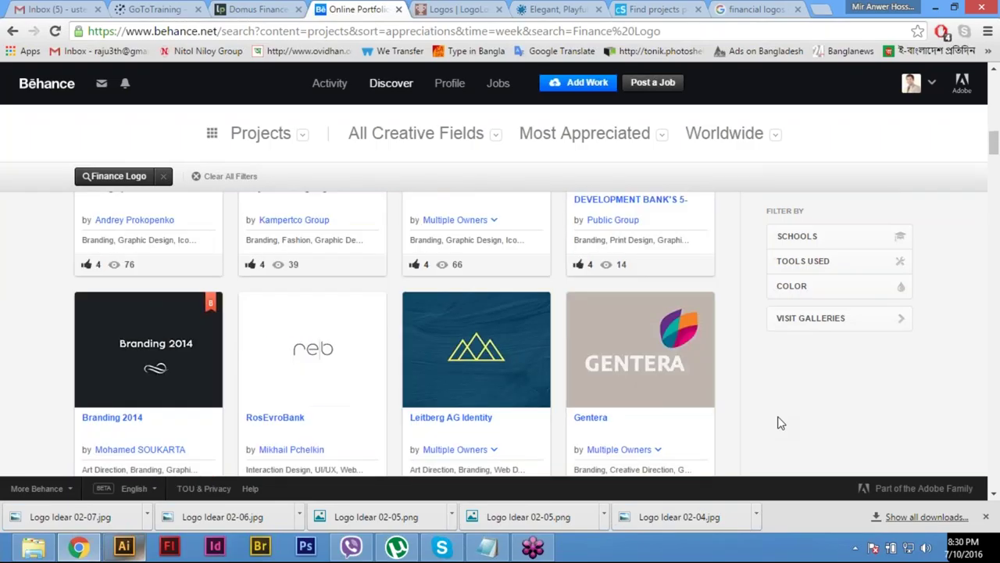
pyautogui.scroll(6, 777, 423)
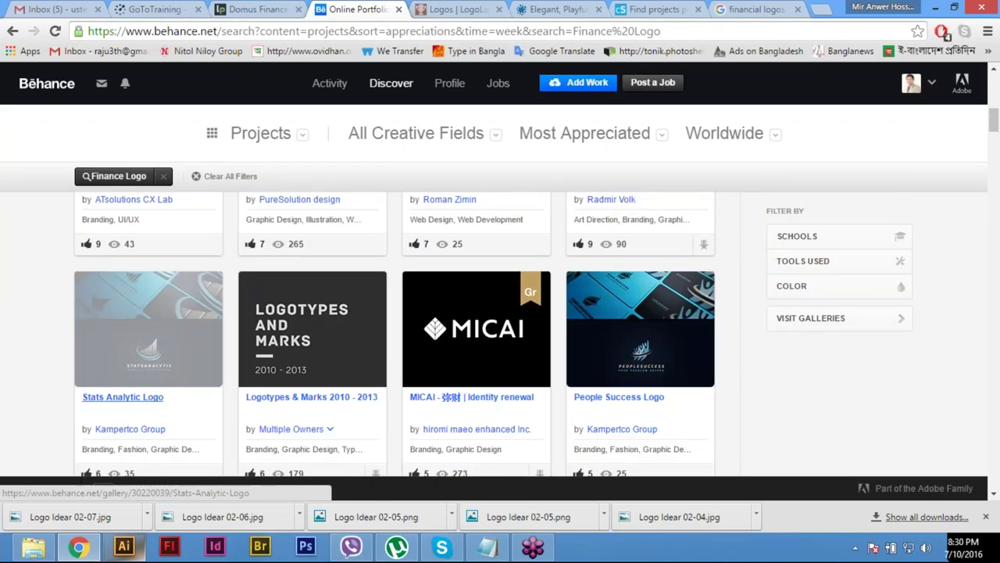
pyautogui.click(172, 316)
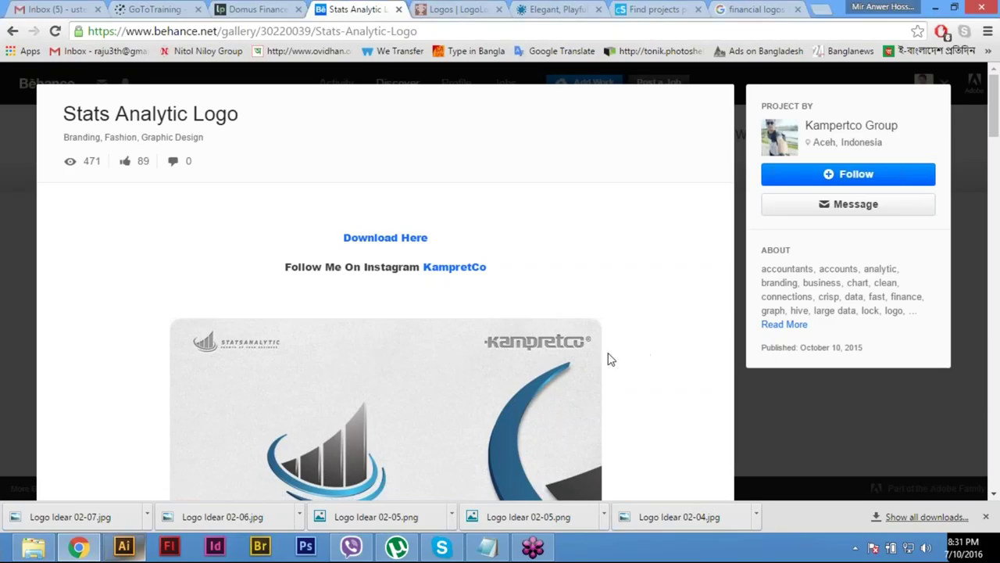
# Step: Save the Statsanalytic logo image as JPEG Logo Idear 02-08 in the Logo Idea 02 folder, and close the Stats Analytic tab
pyautogui.scroll(-3, 680, 357)
pyautogui.rightClick(341, 232)
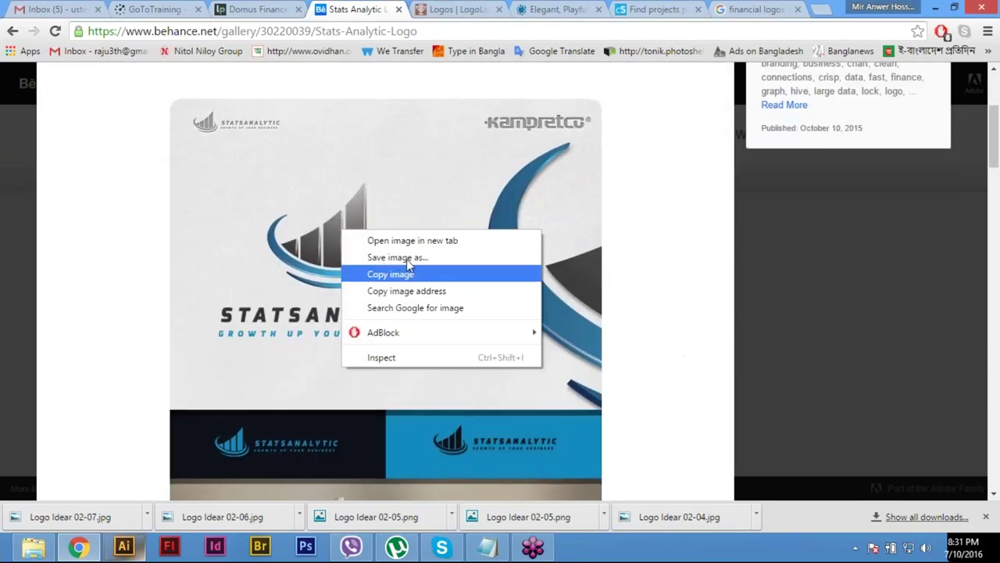
pyautogui.click(407, 258)
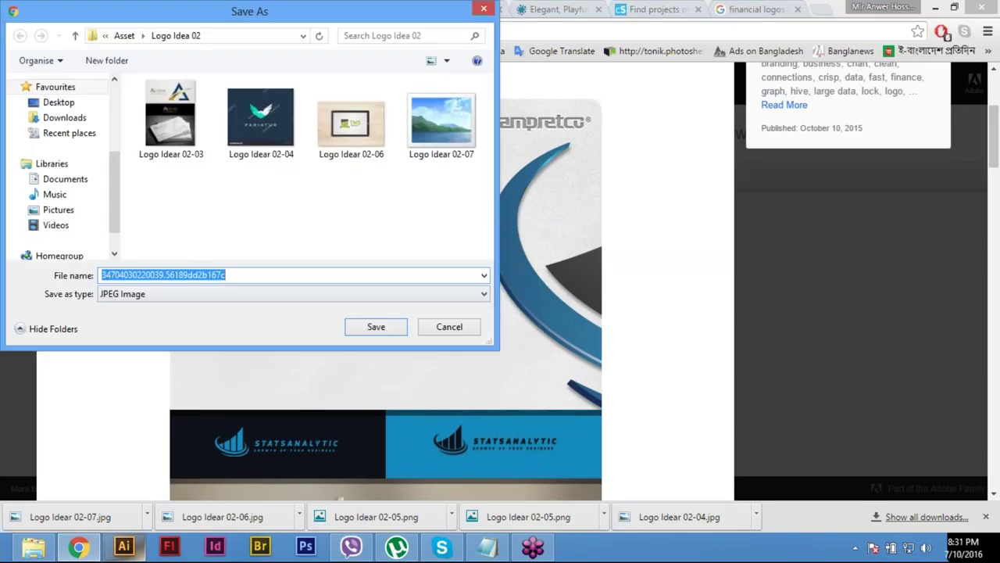
pyautogui.click(442, 117)
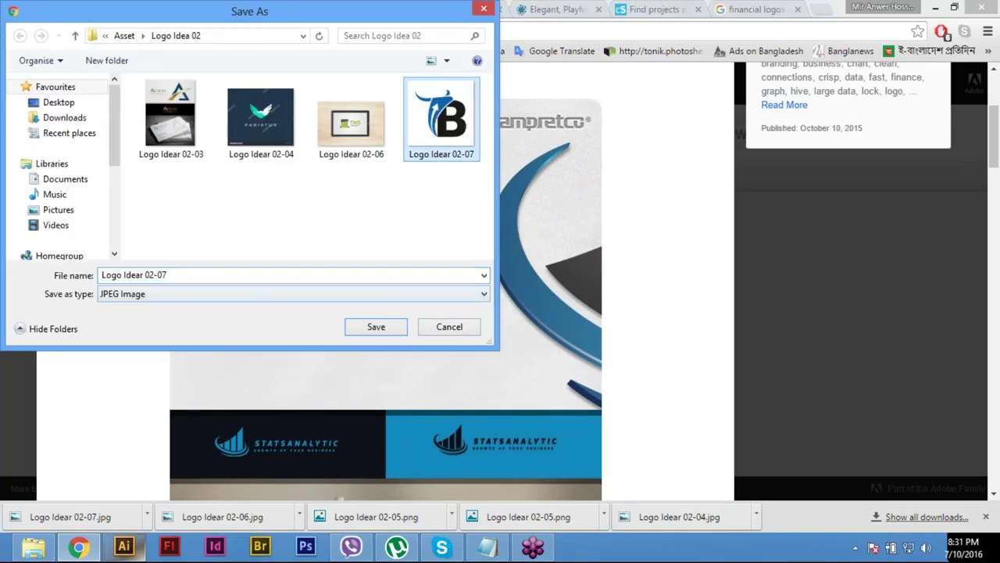
pyautogui.click(193, 275)
pyautogui.click(220, 275)
pyautogui.write('8')
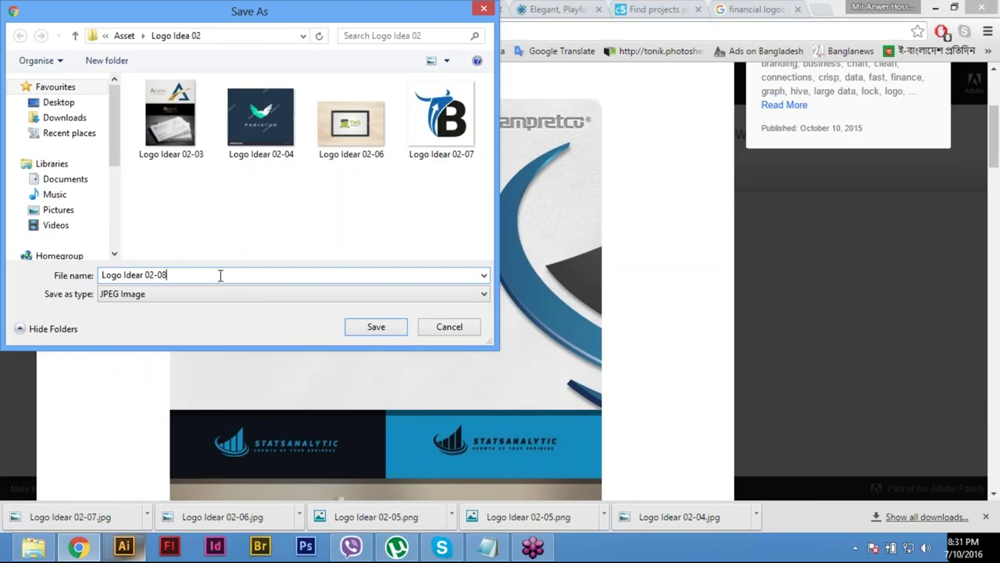
pyautogui.click(382, 328)
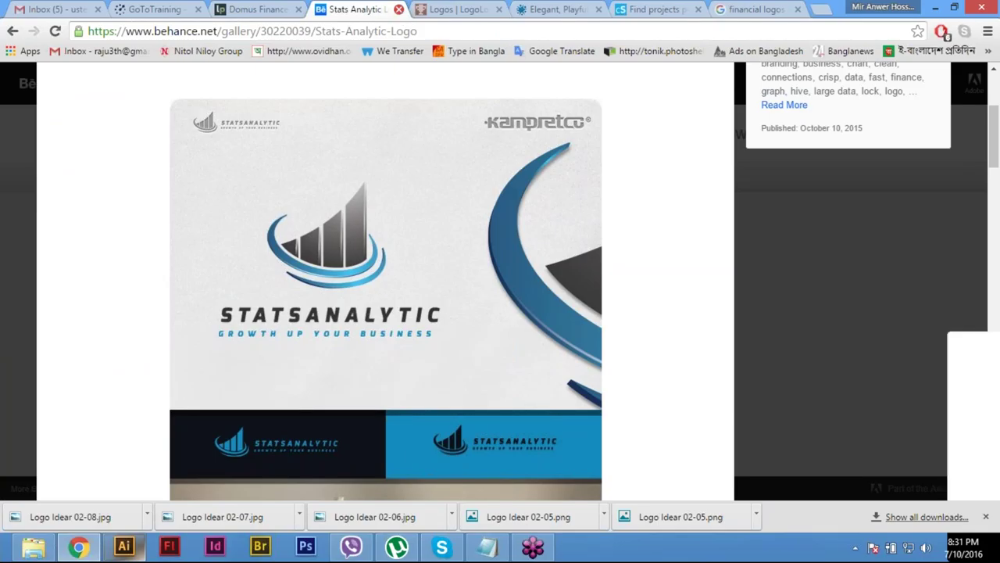
pyautogui.click(398, 10)
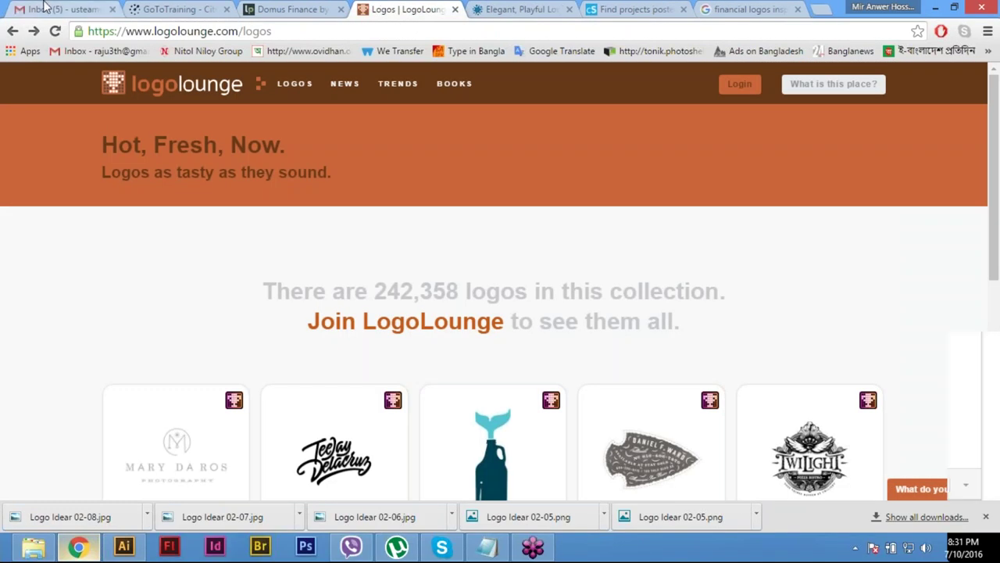
# Step: Switch to the Gmail inbox and replace the recipient of the new message with the suggested contact's e-mail address
pyautogui.click(45, 8)
pyautogui.click(761, 198)
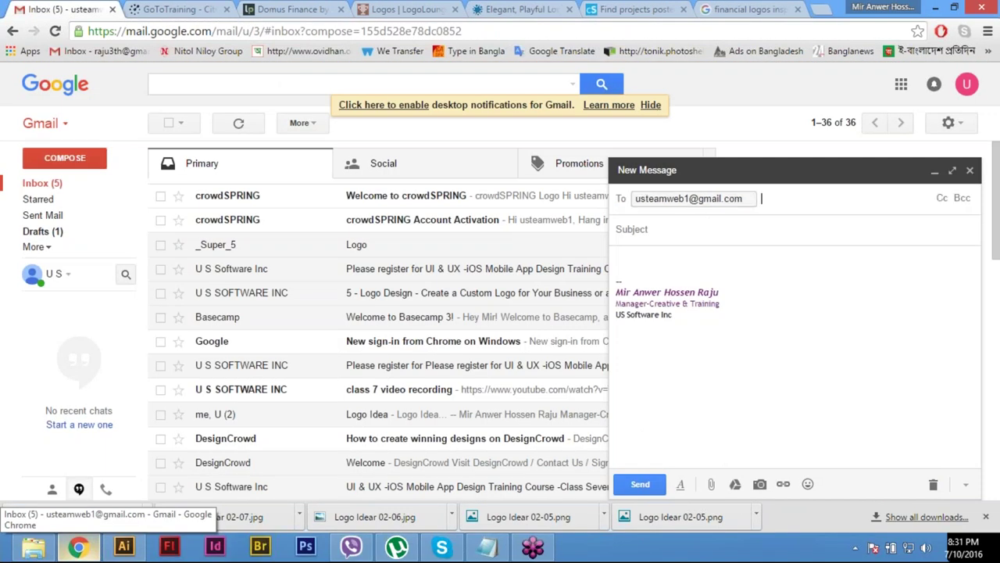
pyautogui.hotkey('ctrl', 'a')
pyautogui.write('mome')
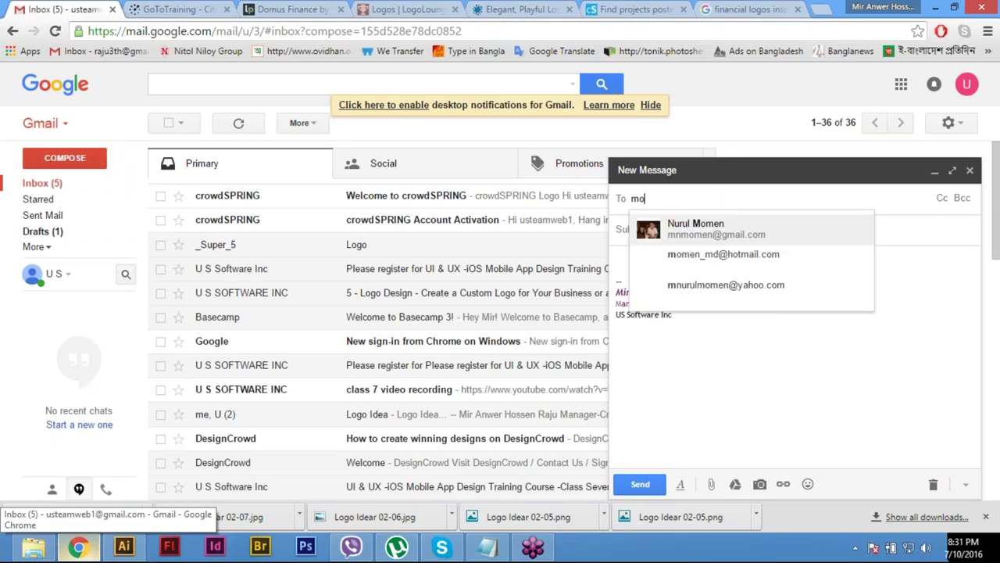
pyautogui.click(682, 235)
# Step: Enter "Logo Idea 02" as the subject of the new message
pyautogui.click(646, 233)
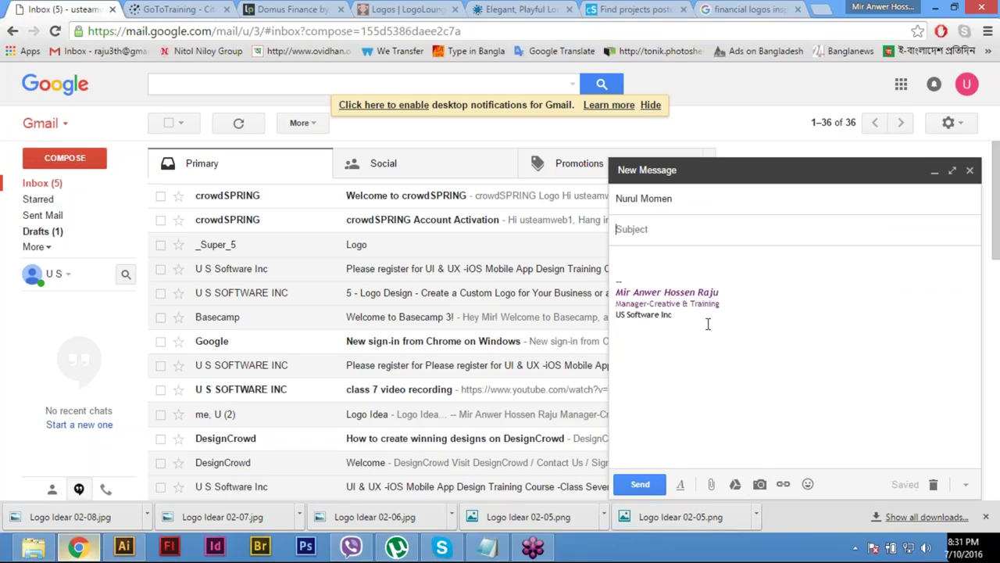
pyautogui.write('Logo')
pyautogui.press('BackSpace')
pyautogui.press('BackSpace')
pyautogui.press('BackSpace')
pyautogui.write('O')
pyautogui.press('BackSpace')
pyautogui.write('ogo Idea ')
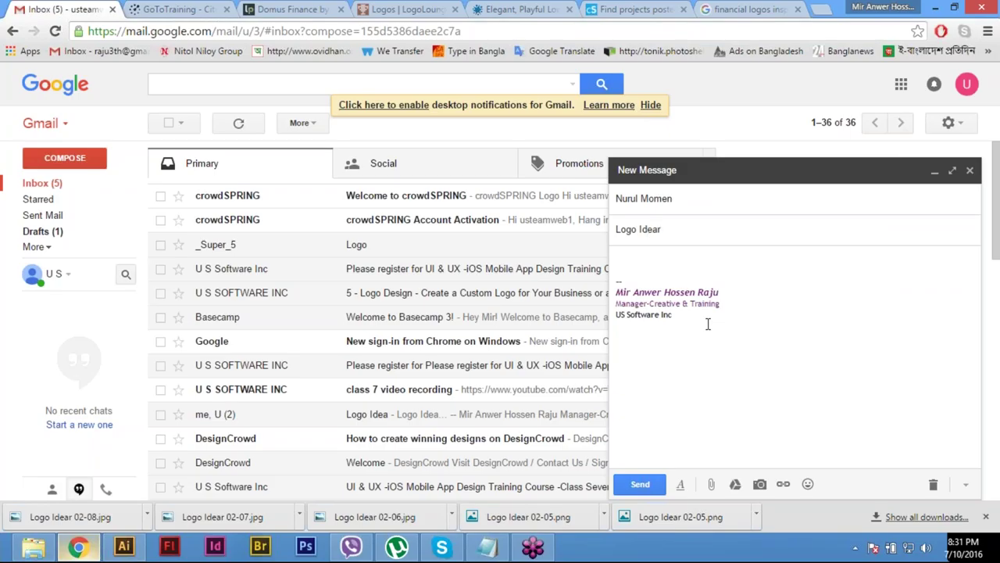
pyautogui.write('02')
# Step: Attach the eight reference images Logo Idear 02-01 through 02-08 from the Logo Idea 02 folder to the message
pyautogui.click(712, 486)
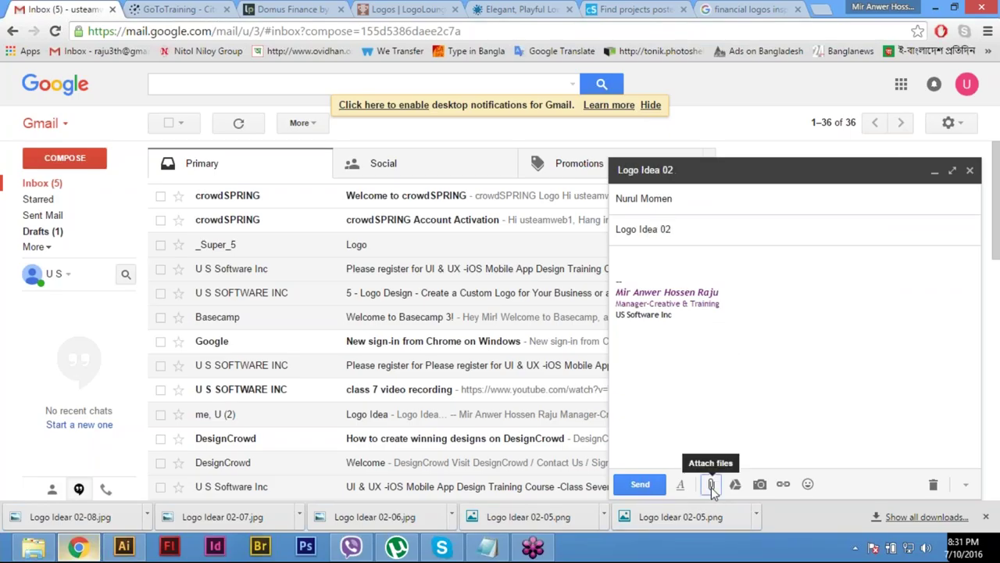
pyautogui.click(171, 119)
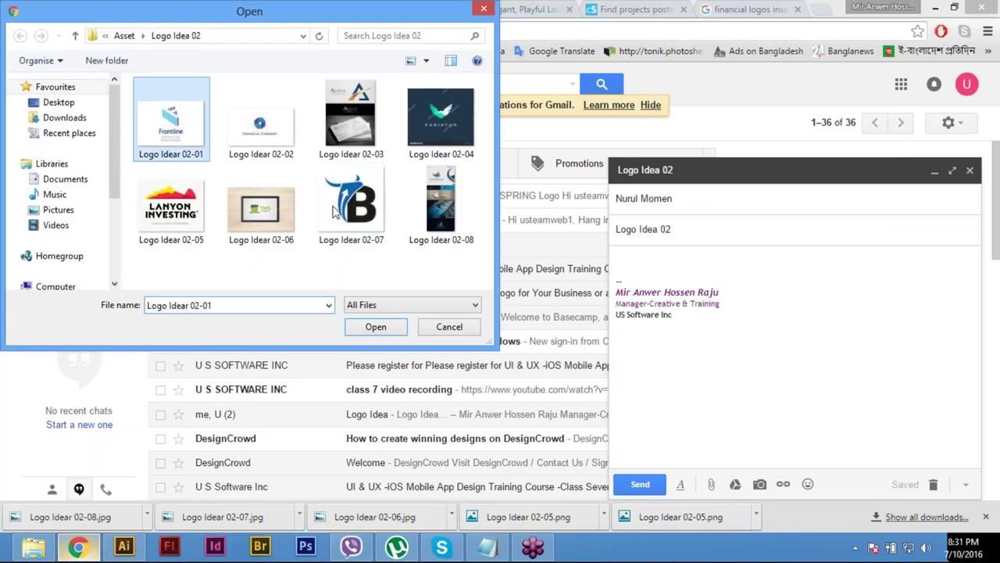
pyautogui.keyDown('shift'); pyautogui.click(460, 235); pyautogui.keyUp('shift')
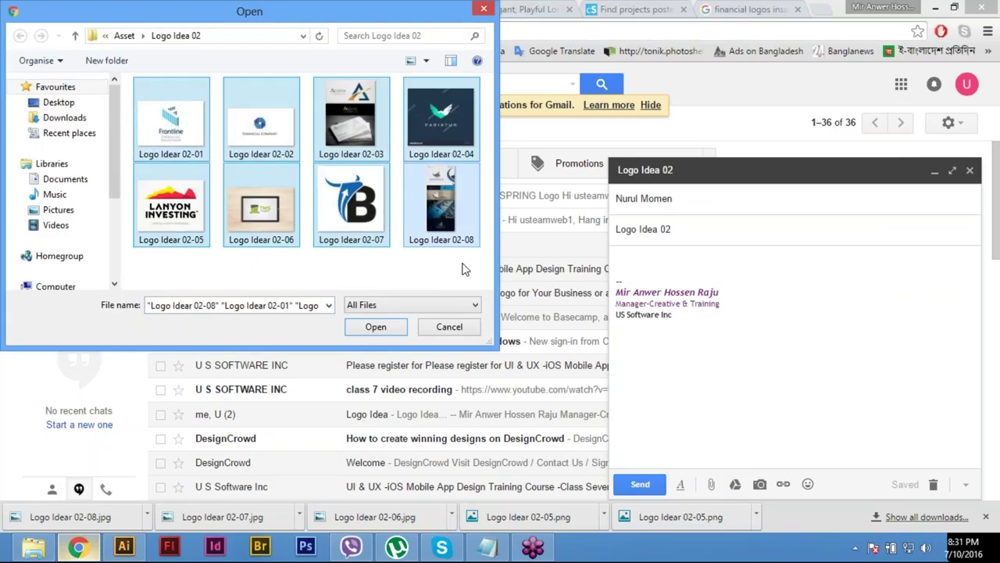
pyautogui.click(375, 327)
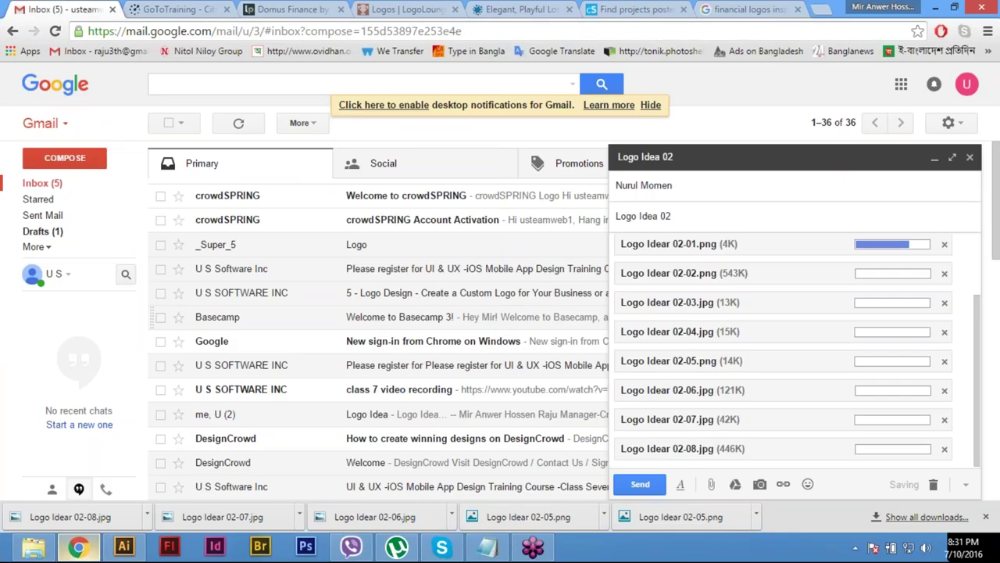
# Step: Switch to Illustrator and review the three Methods Financial Group logo concepts alongside the color swatches and surrounding reference logos
pyautogui.click(125, 547)
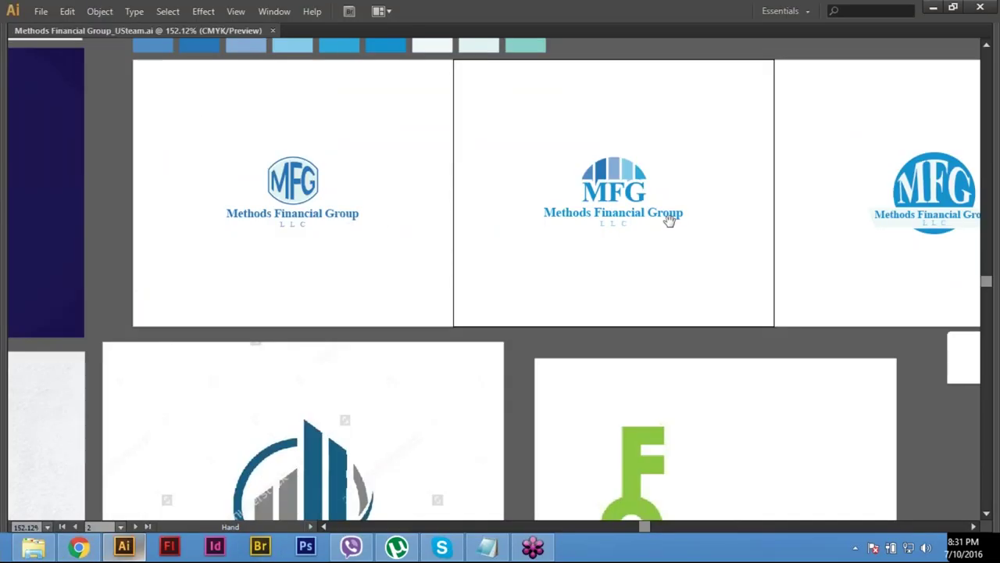
pyautogui.moveTo(669, 221); pyautogui.dragTo(492, 295)
pyautogui.hotkey('ctrl', '1')
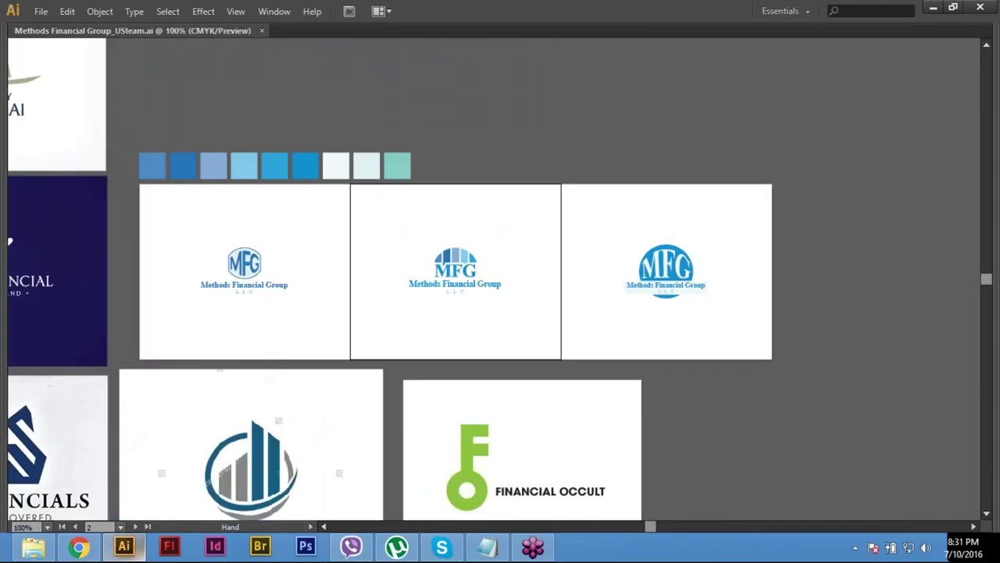
pyautogui.moveTo(391, 313); pyautogui.dragTo(518, 270)
pyautogui.hotkey('ctrl', '-')
pyautogui.hotkey('ctrl', '-')
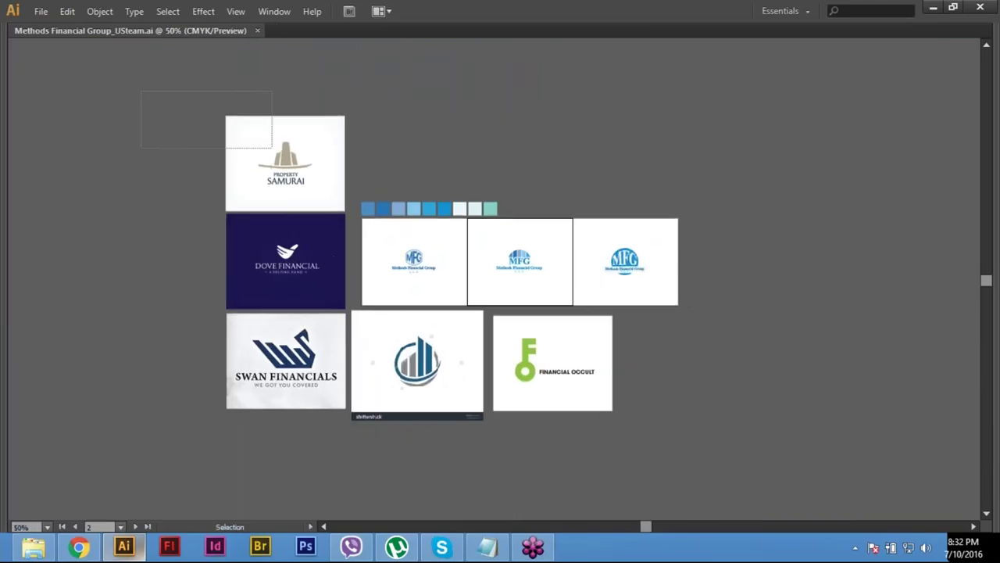
pyautogui.moveTo(141, 91); pyautogui.dragTo(538, 217)
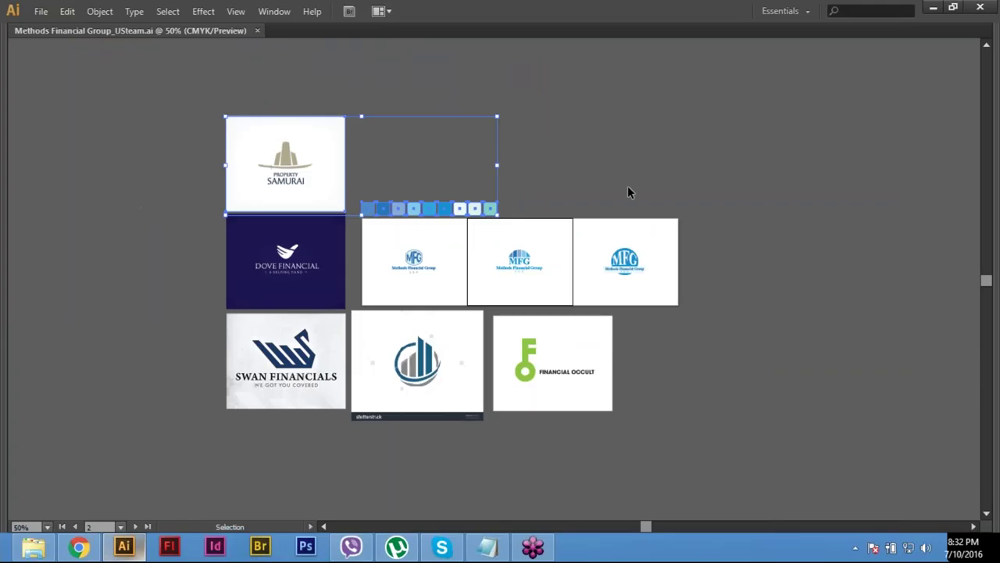
pyautogui.click(628, 192)
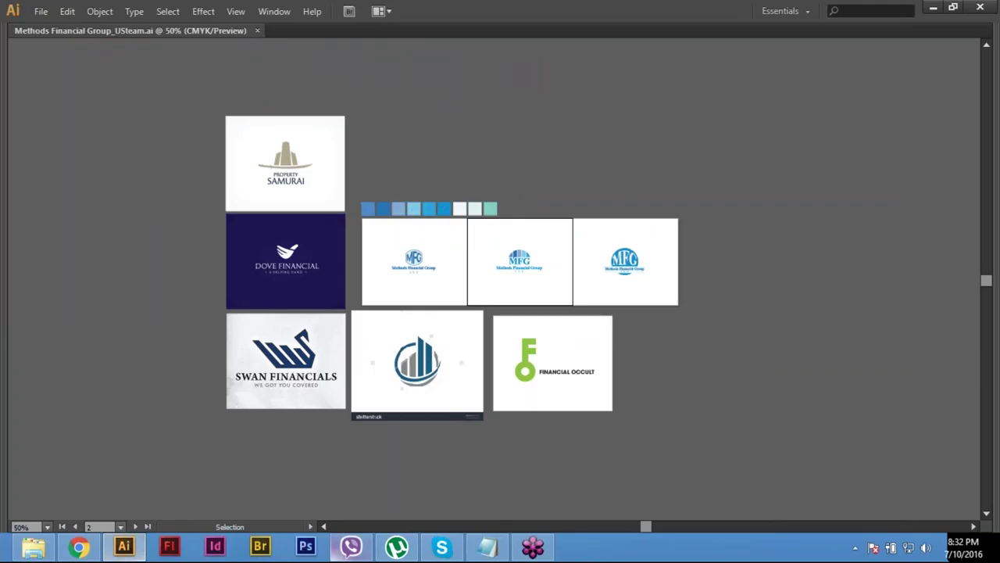
pyautogui.press('z')
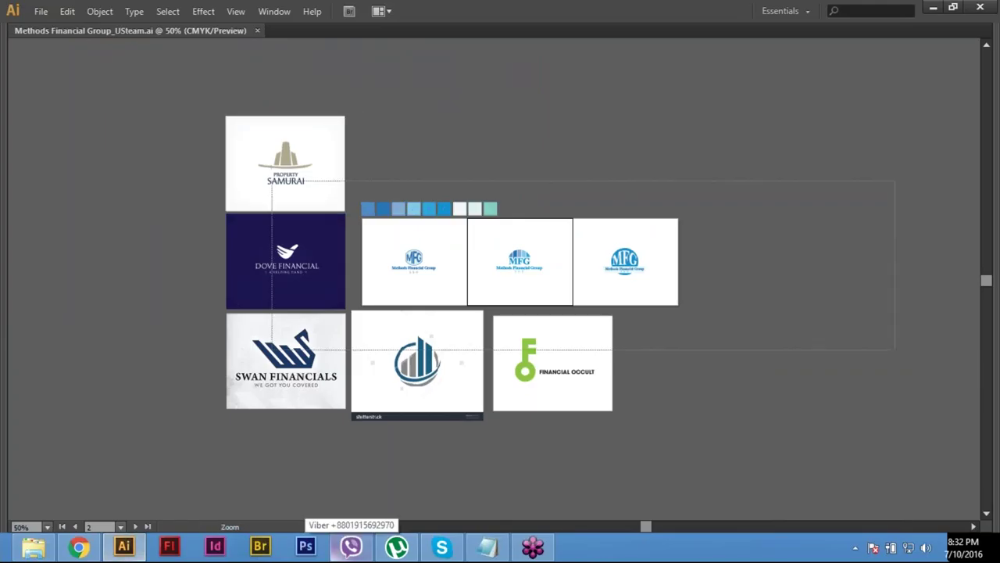
pyautogui.moveTo(895, 349); pyautogui.dragTo(895, 349)
pyautogui.moveTo(397, 221); pyautogui.dragTo(788, 322)
# Step: Return to the Gmail draft in Chrome, write "Logo Idea 02" as the message body, and send the message with its attachments
pyautogui.click(78, 547)
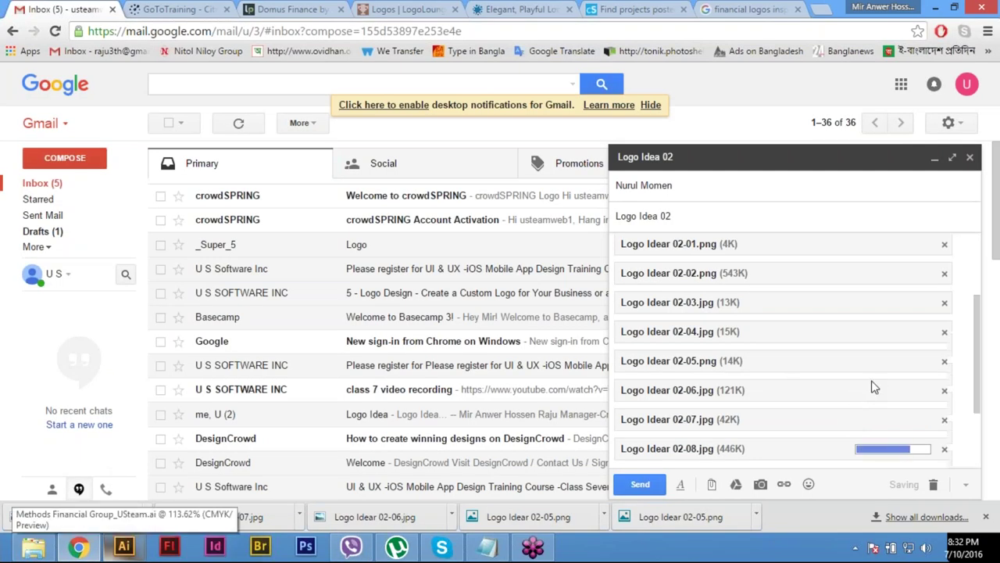
pyautogui.scroll(1, 873, 386)
pyautogui.write('Logo LIde')
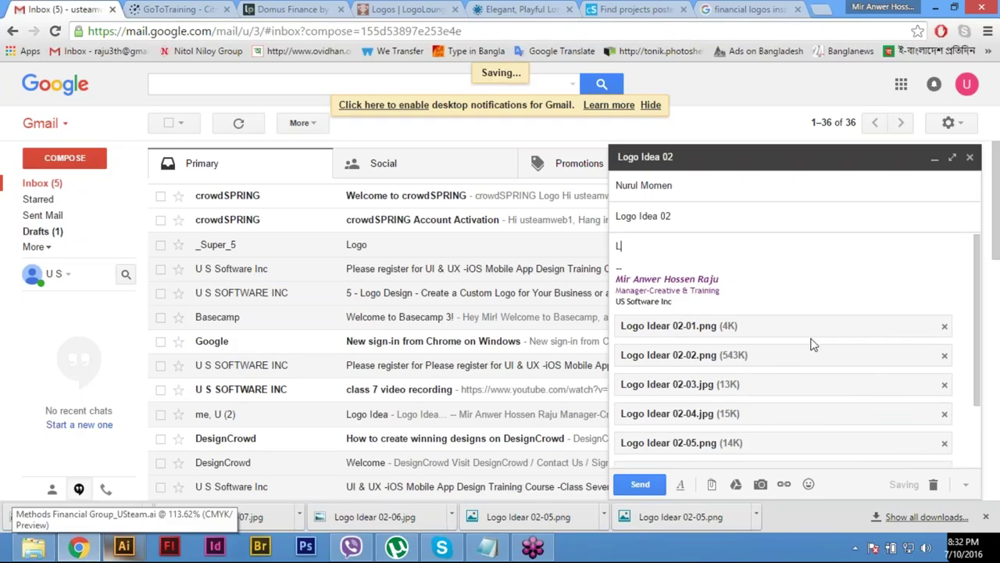
pyautogui.press('BackSpace')
pyautogui.press('BackSpace')
pyautogui.press('BackSpace')
pyautogui.press('BackSpace')
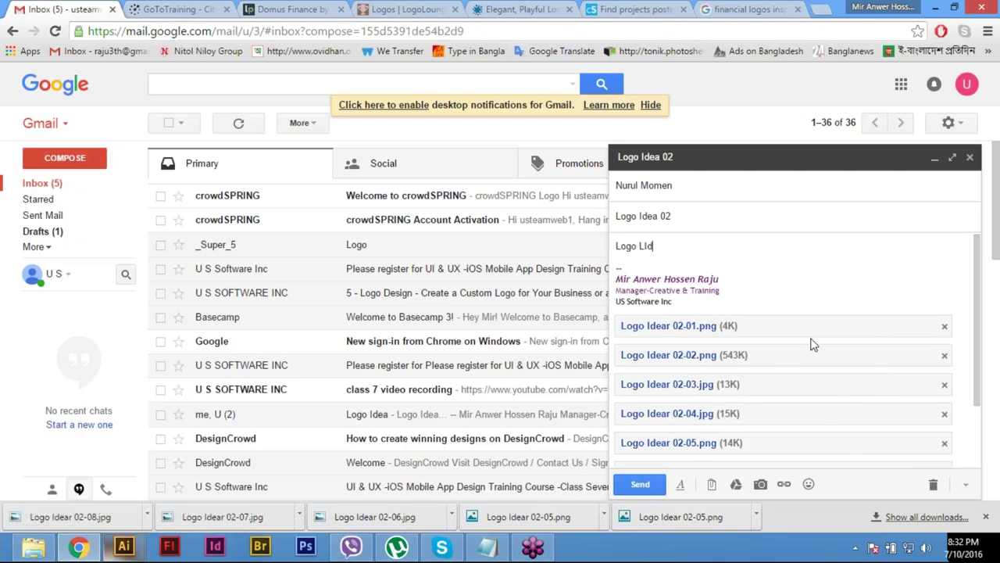
pyautogui.write('Idear')
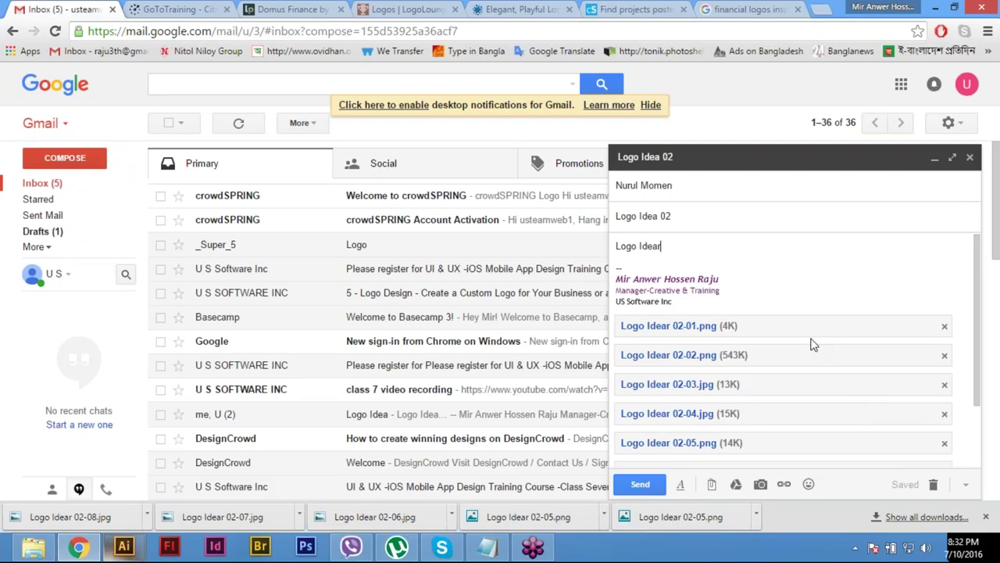
pyautogui.press('BackSpace')
pyautogui.press('BackSpace')
pyautogui.write('02')
pyautogui.click(638, 485)
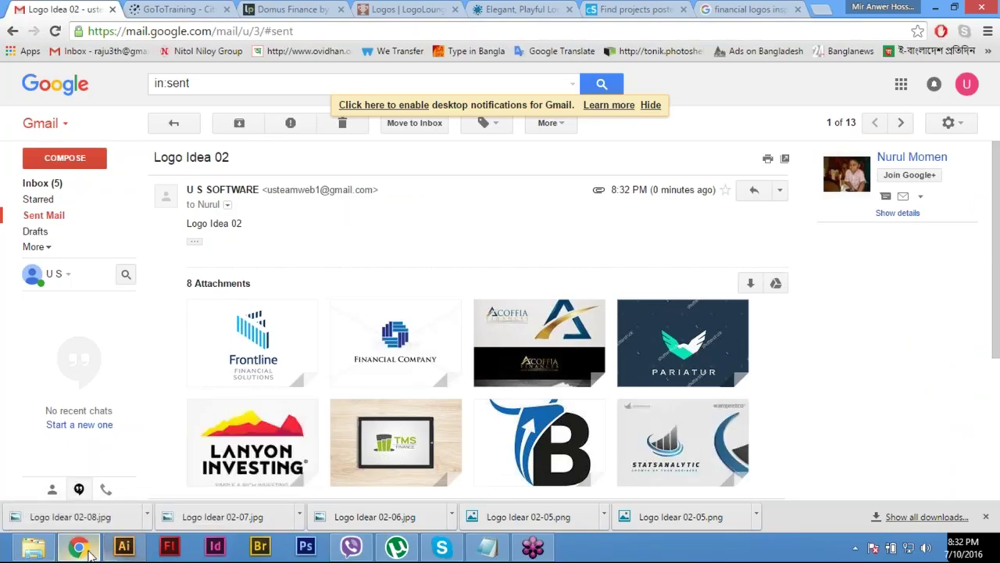
# Step: Switch back to the Methods Financial Group_USteam.ai document in Illustrator
pyautogui.click(124, 547)
pyautogui.click(125, 547)
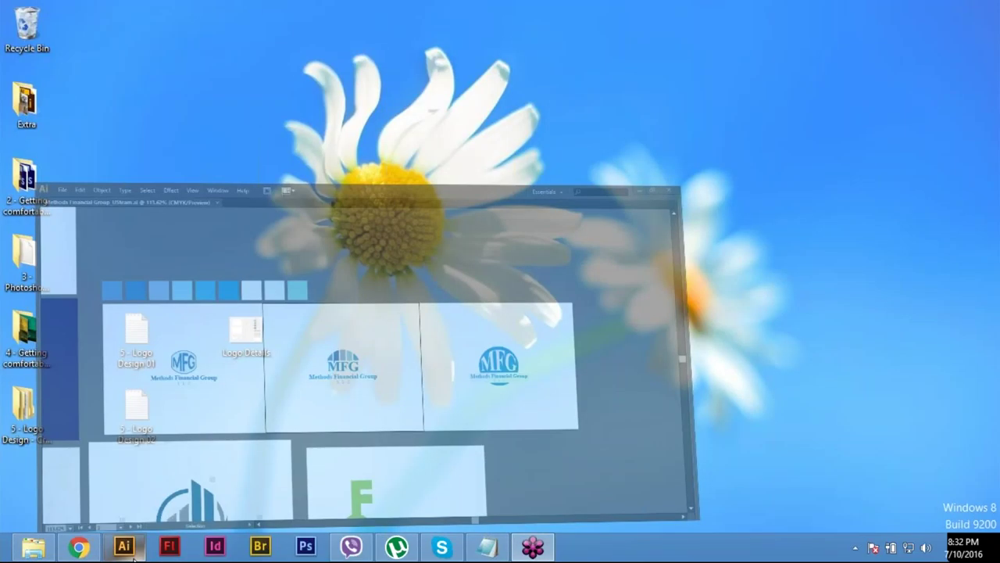
pyautogui.click(124, 547)
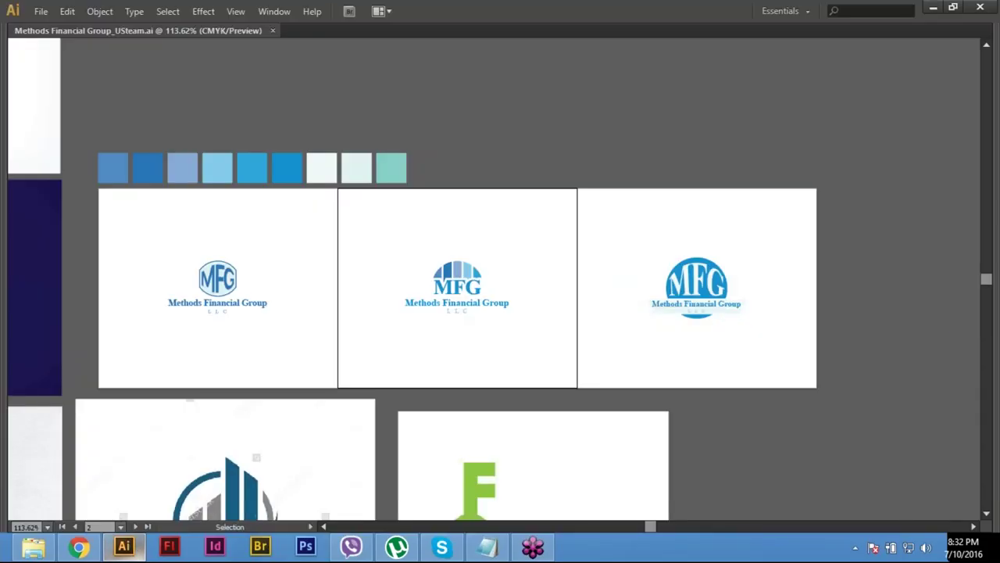
# Step: Examine the row of color swatches above the three logo artboards
pyautogui.moveTo(482, 167); pyautogui.dragTo(486, 169)
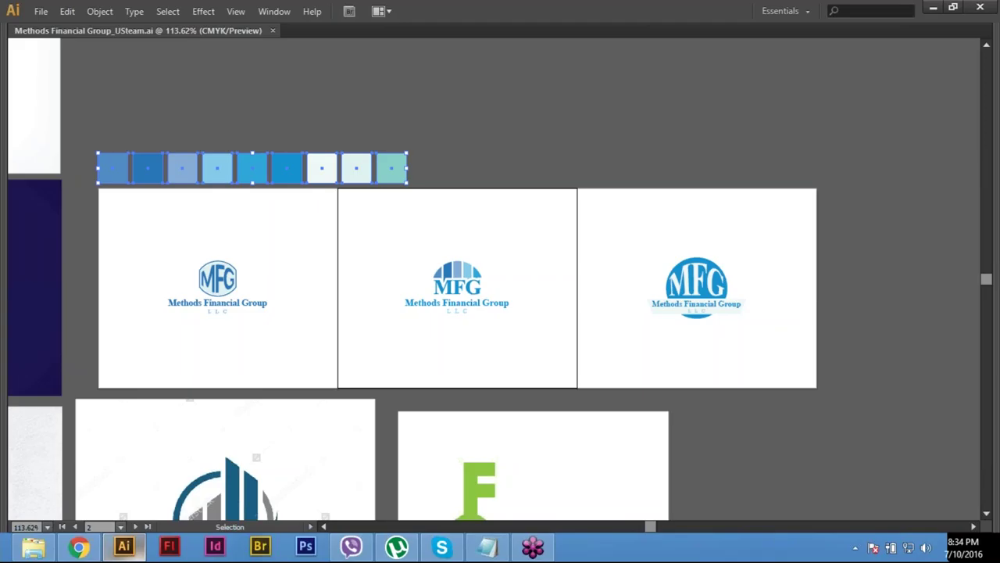
pyautogui.click(342, 76)
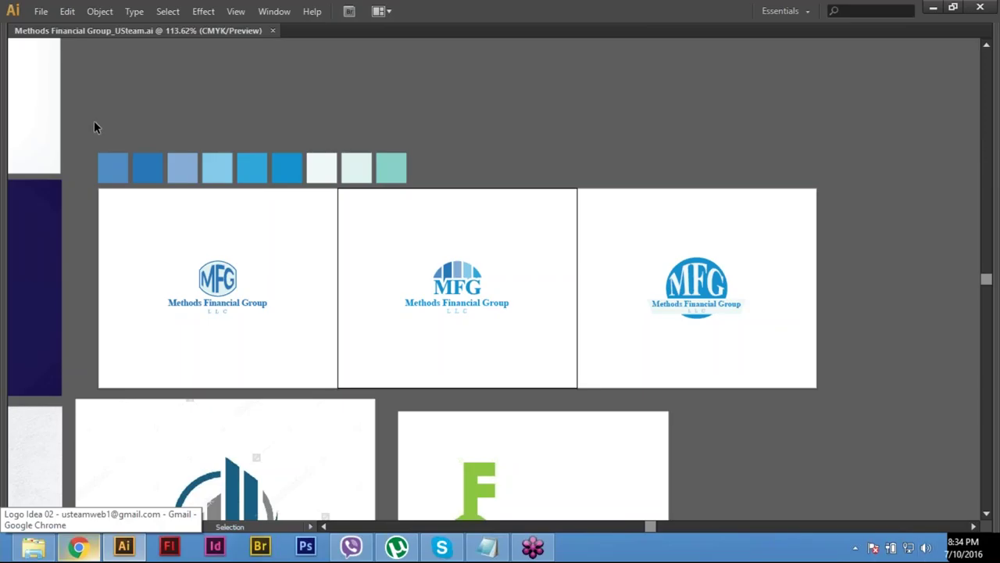
pyautogui.moveTo(94, 127); pyautogui.dragTo(518, 166)
pyautogui.click(70, 56)
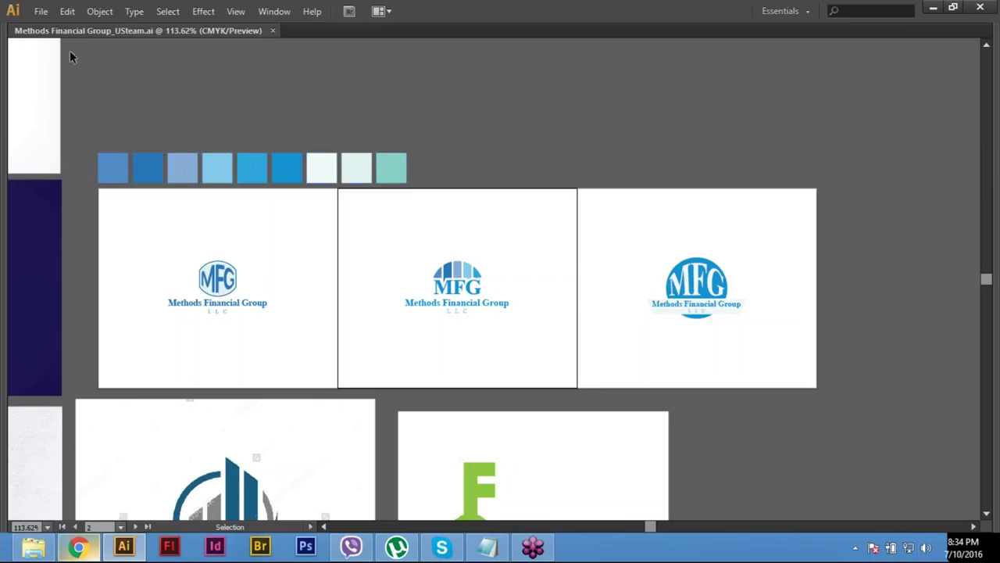
pyautogui.click(47, 12)
pyautogui.click(153, 175)
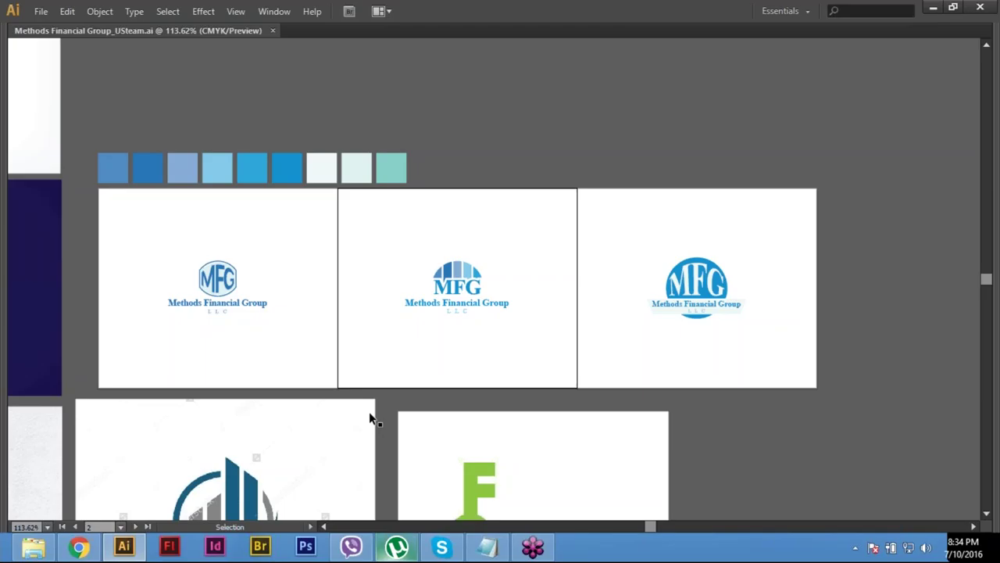
# Step: Inspect the three Methods Financial Group logo concepts on their artboards, selecting the artwork of each concept for comparison
pyautogui.hotkey('ctrl', '0')
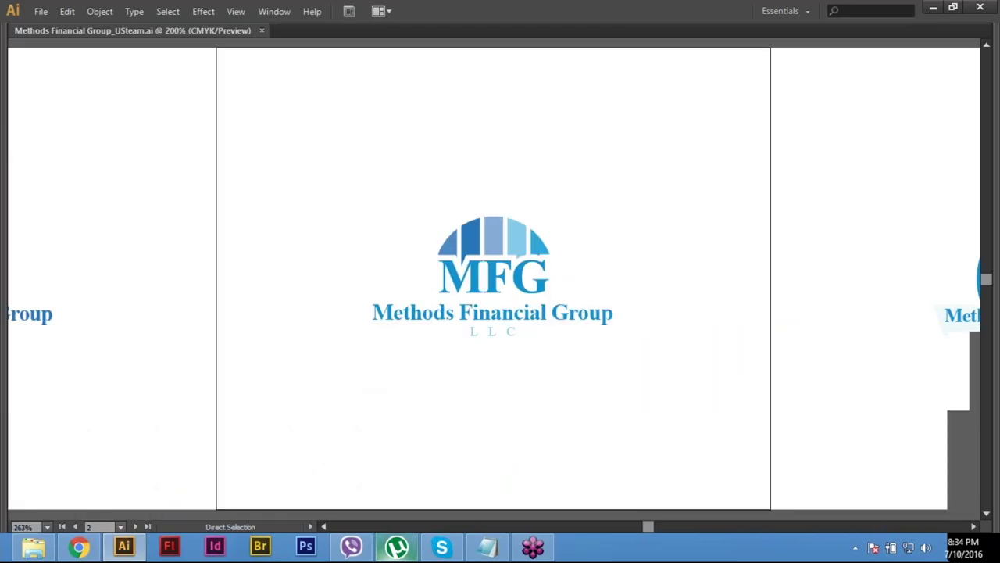
pyautogui.hotkey('ctrl', '-')
pyautogui.hotkey('ctrl', '-')
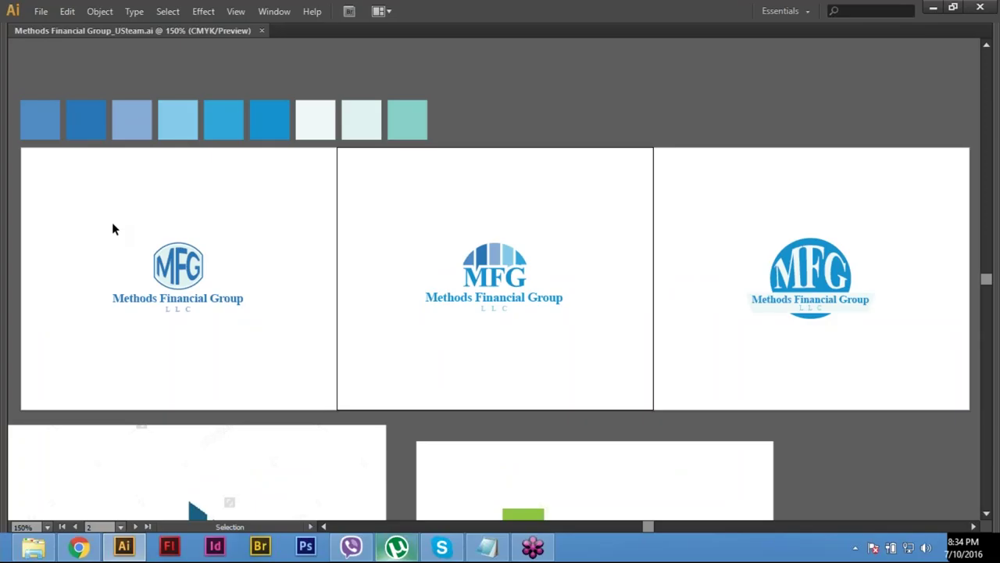
pyautogui.moveTo(112, 224); pyautogui.dragTo(196, 324)
pyautogui.moveTo(415, 222); pyautogui.dragTo(528, 339)
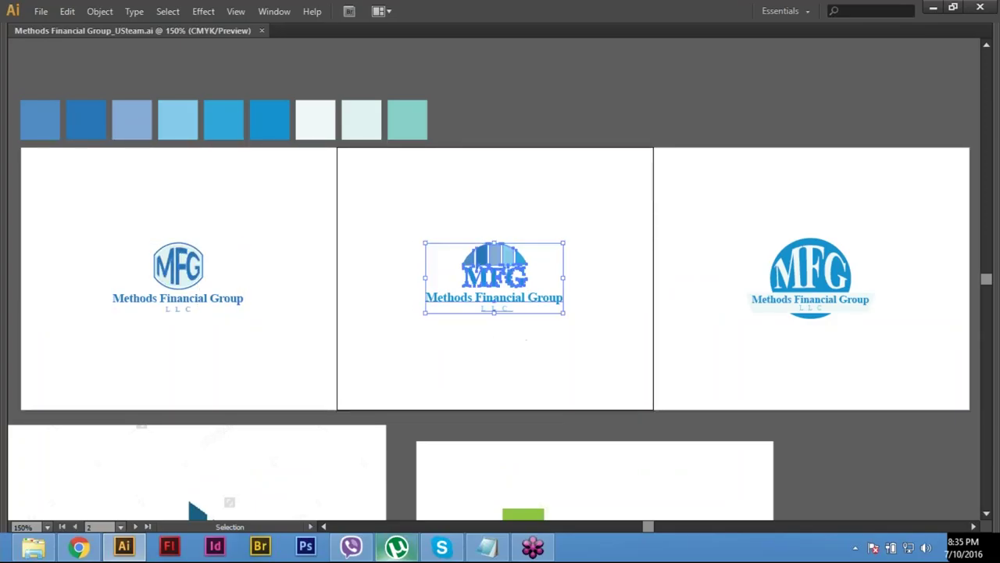
pyautogui.click(855, 346)
pyautogui.moveTo(734, 213); pyautogui.dragTo(775, 315)
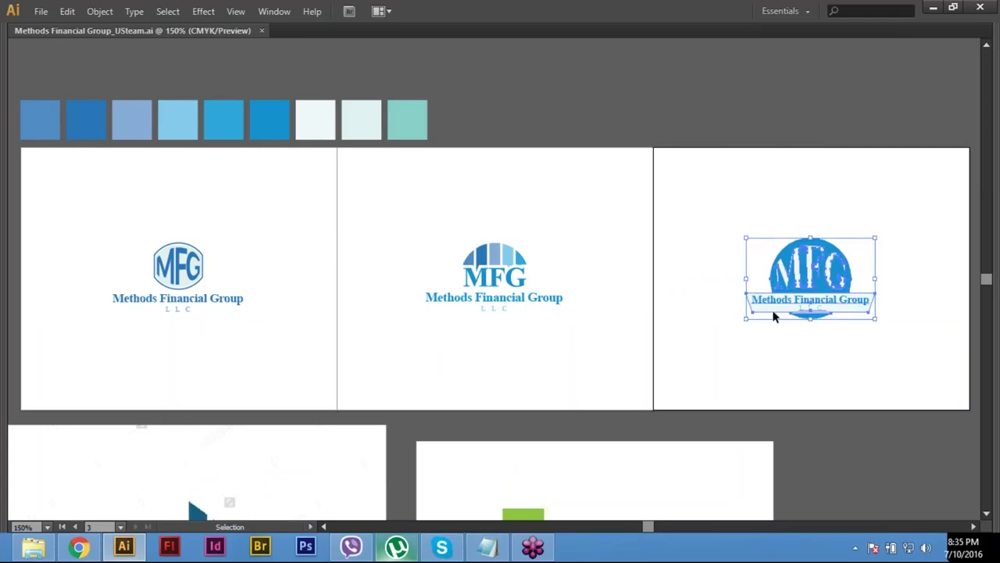
pyautogui.moveTo(721, 201); pyautogui.dragTo(868, 363)
pyautogui.click(715, 198)
pyautogui.moveTo(715, 201); pyautogui.dragTo(770, 312)
pyautogui.click(772, 389)
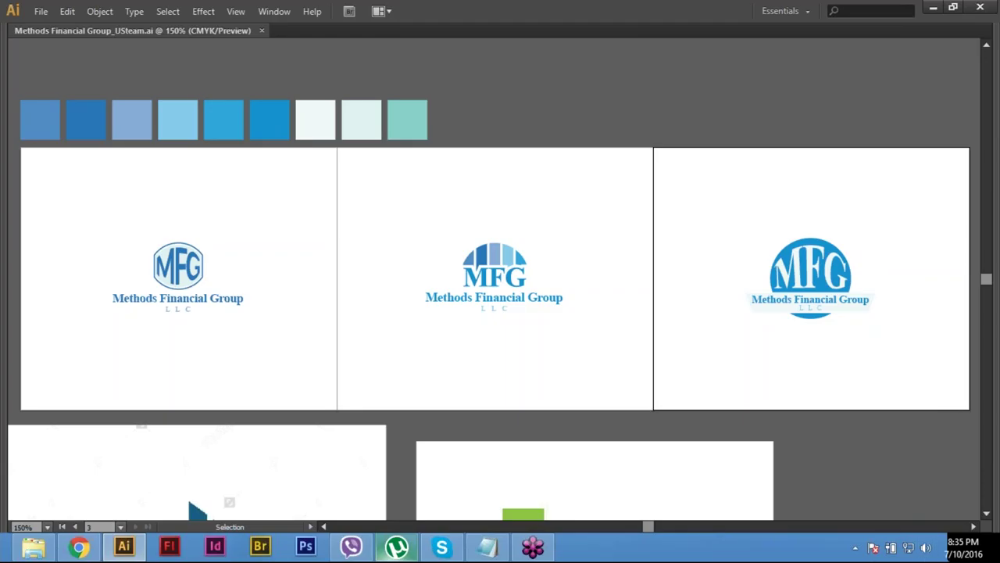
# Step: Bring up the "5 - Logo Design 02" Notepad outline, read through lesson topics 28 to 33, and minimize it
pyautogui.click(486, 545)
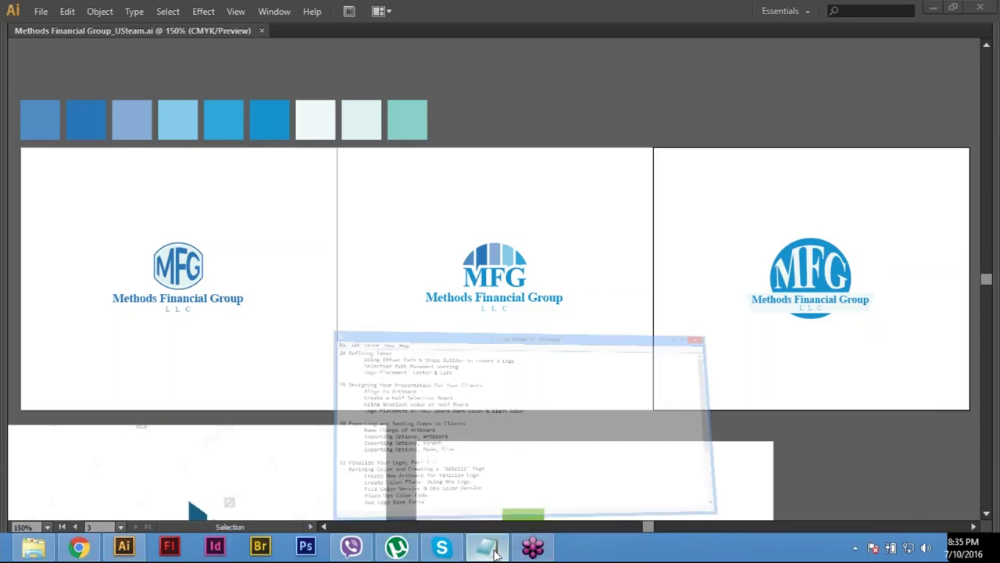
pyautogui.scroll(-4, 334, 336)
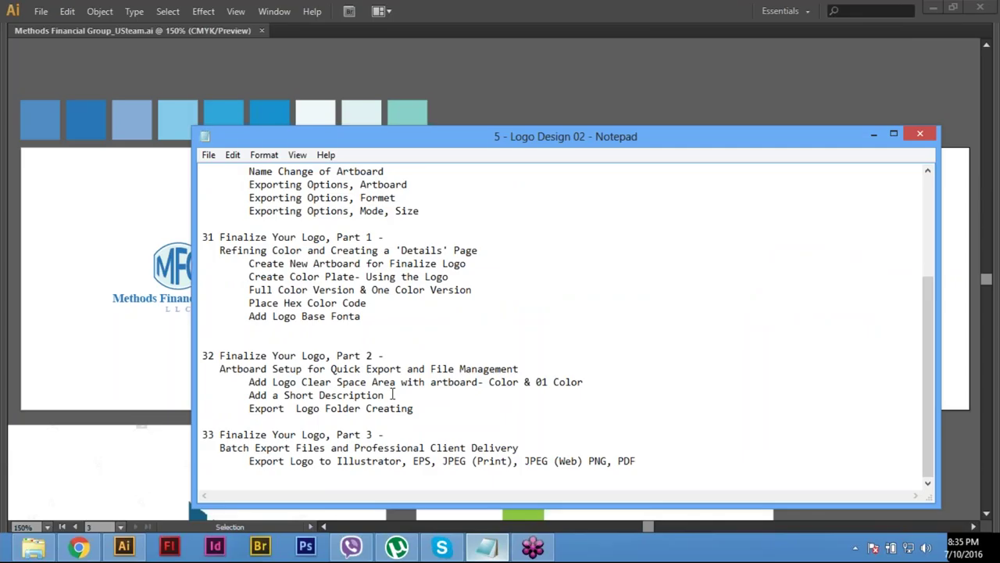
pyautogui.scroll(4, 393, 395)
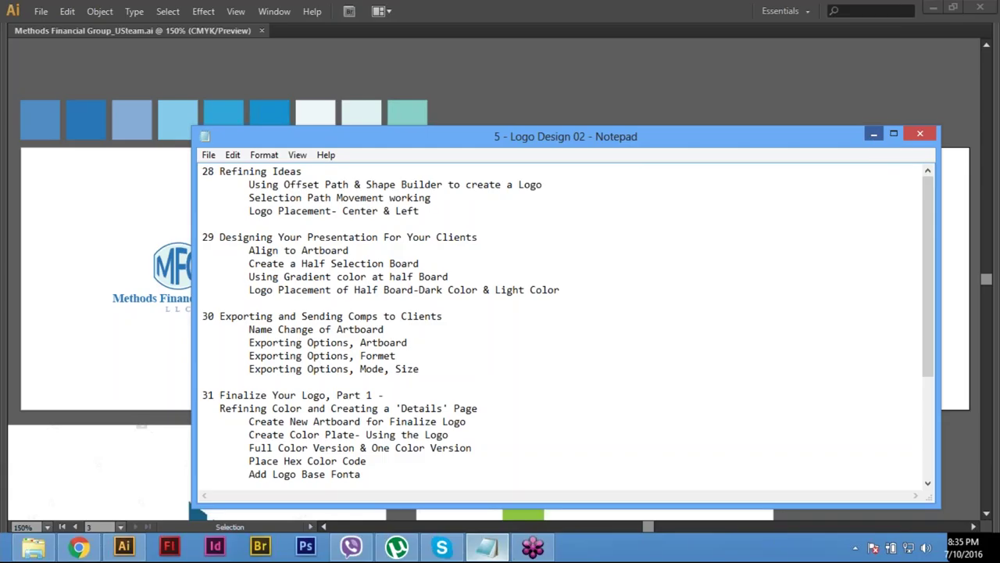
pyautogui.click(874, 134)
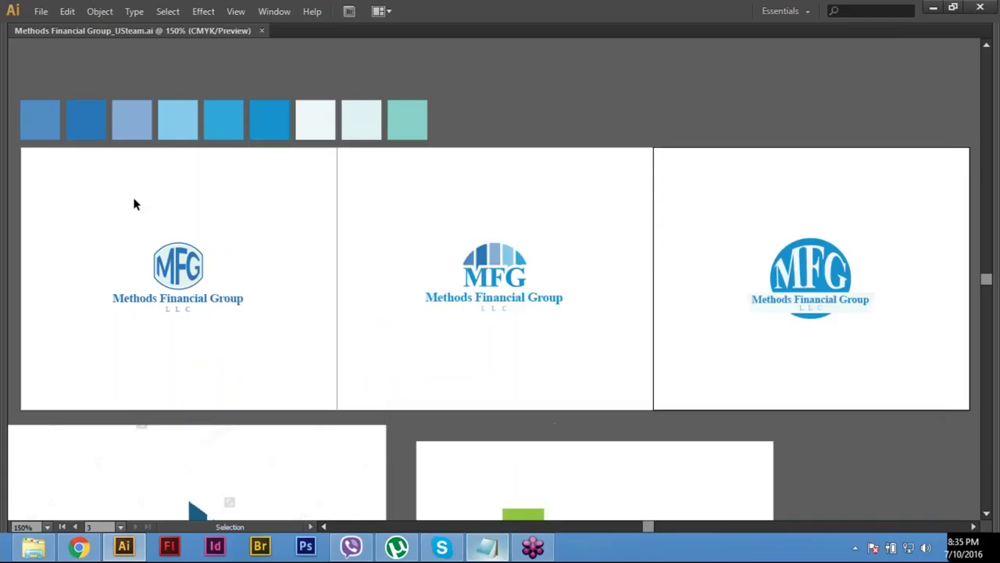
# Step: Switch to Gmail in Chrome, check the attachments of the sent Logo Idea 02 message, and go to the inbox
pyautogui.click(79, 545)
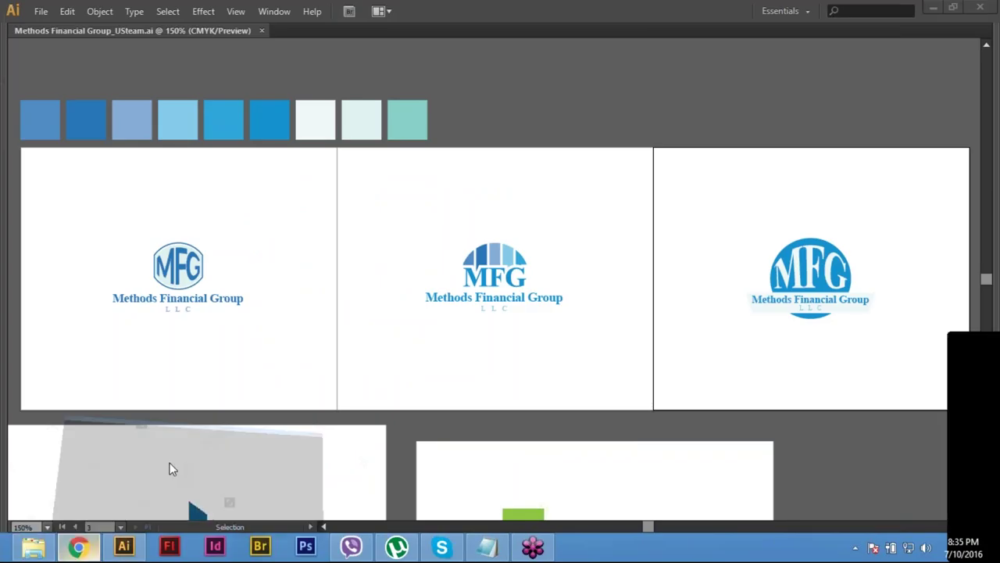
pyautogui.moveTo(643, 357)
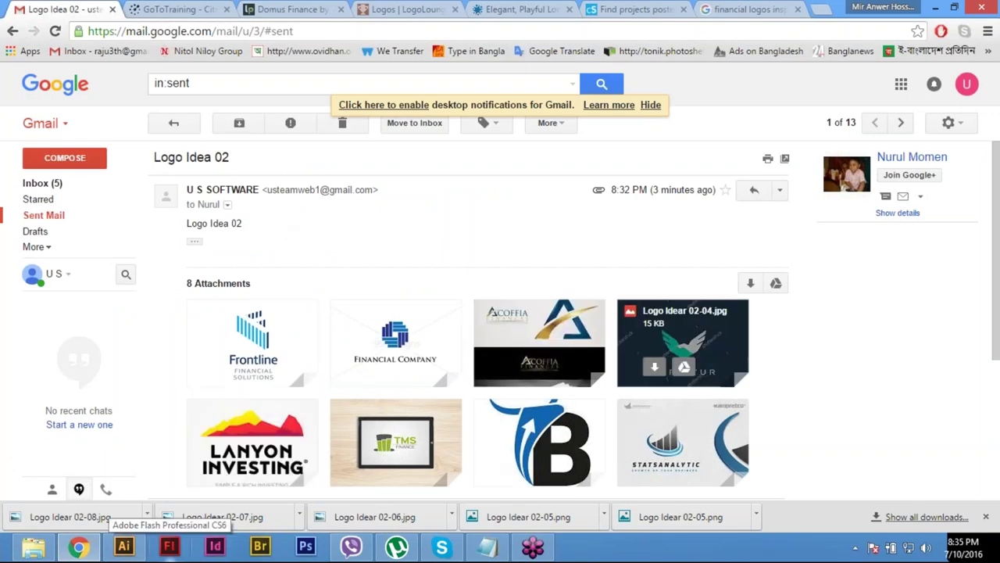
pyautogui.scroll(-3, 509, 387)
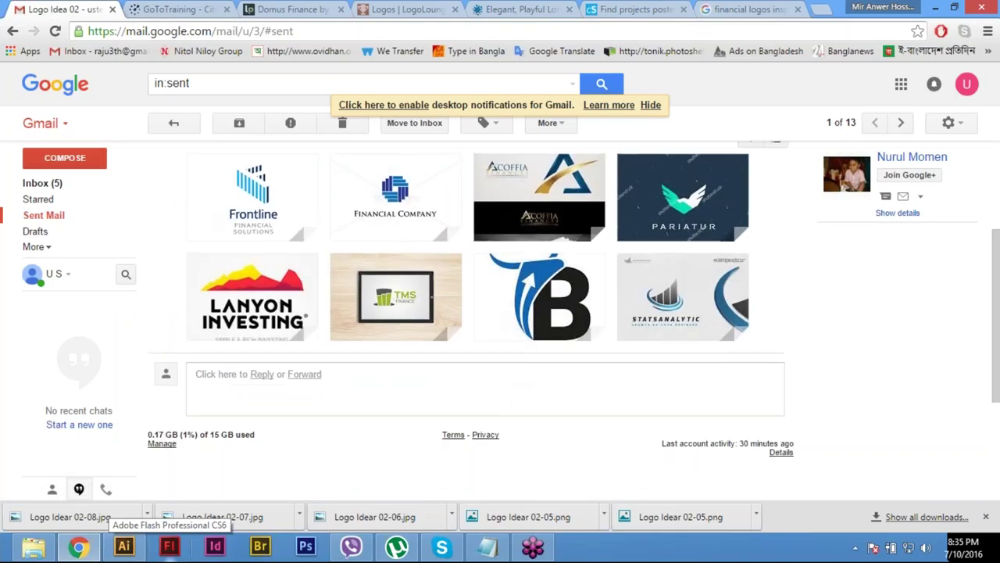
pyautogui.scroll(1, 539, 367)
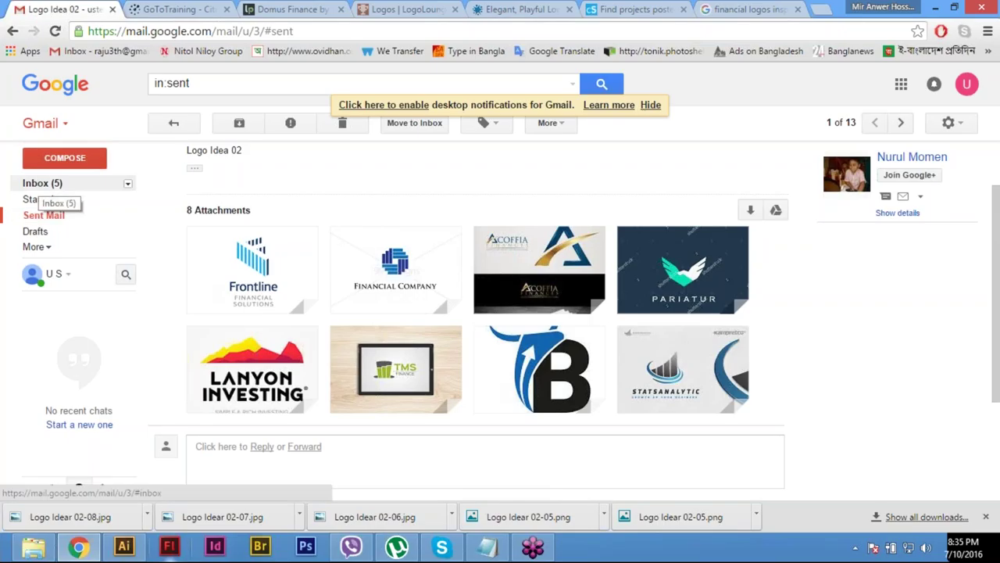
pyautogui.click(43, 183)
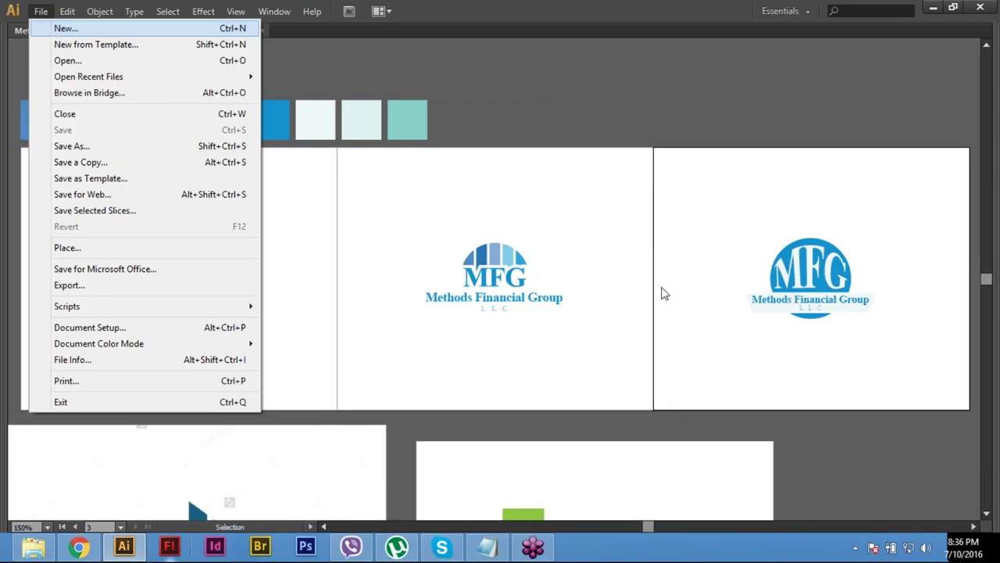
# Step: Start a new document in Illustrator and begin its name with "Me"
pyautogui.hotkey('ctrl', 'n')
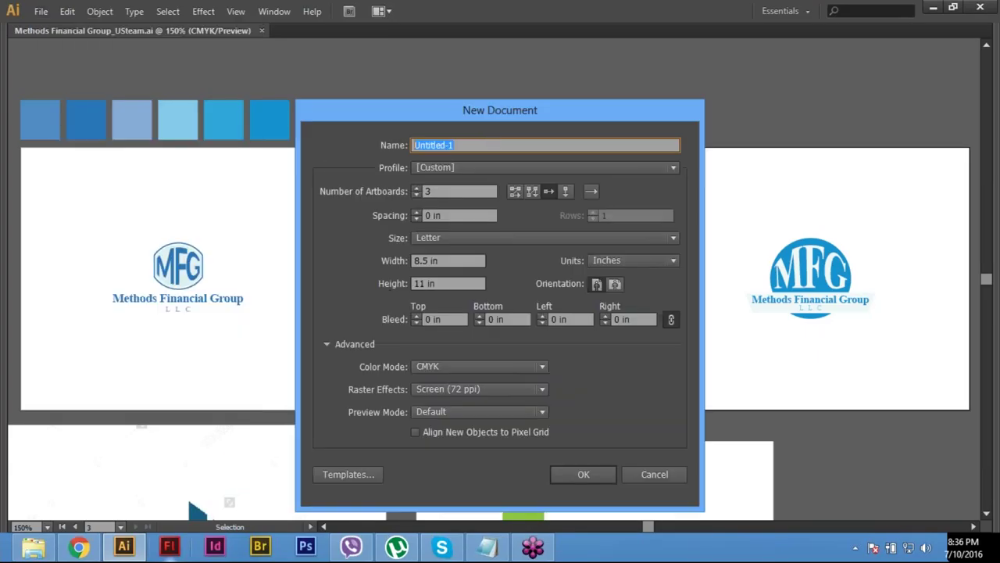
pyautogui.write('M')
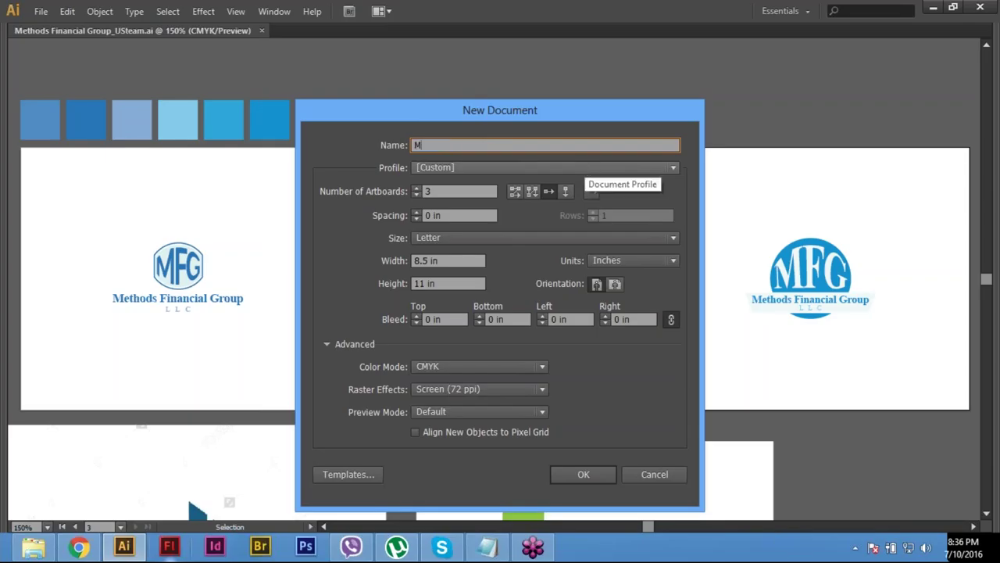
pyautogui.write('e')
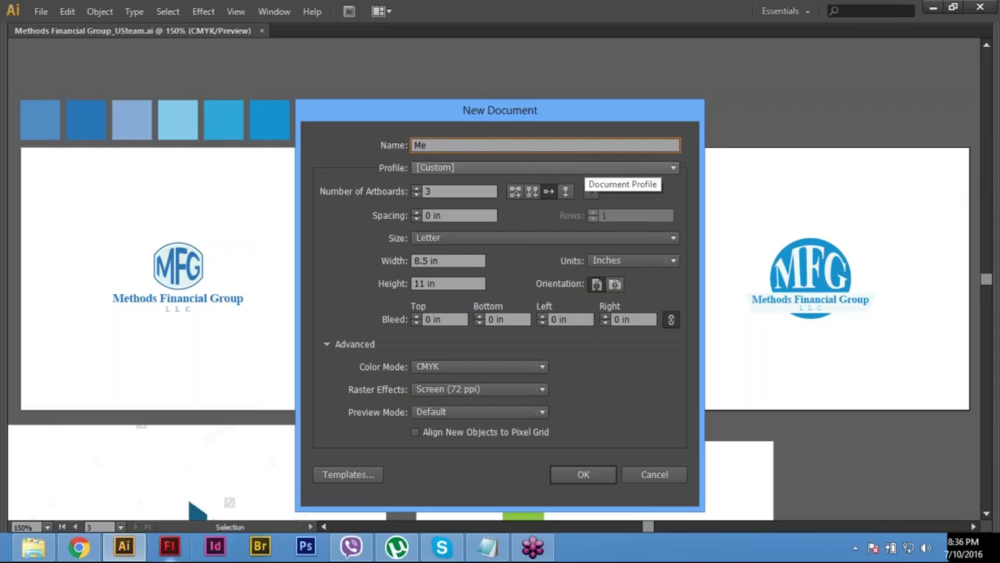
# Step: Switch to Chrome and open the Methods Financial Group, LLC logo brief from the DesignCrowd profile's project watchlist
pyautogui.click(78, 547)
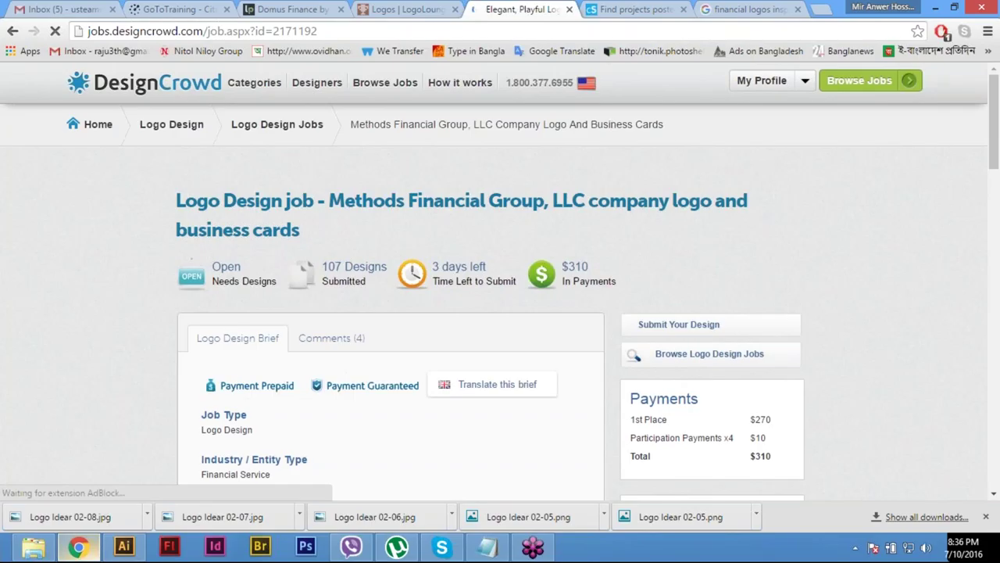
pyautogui.click(770, 83)
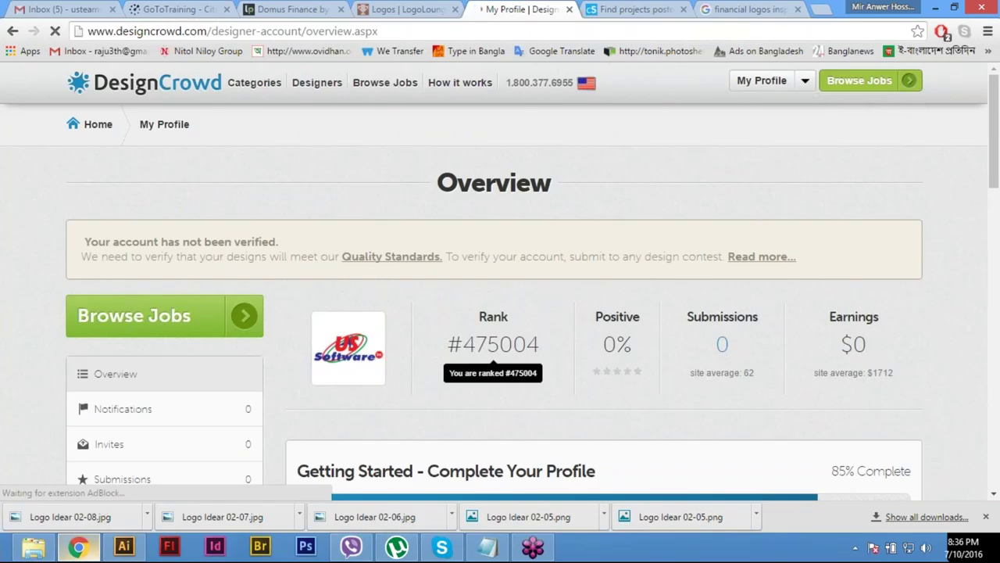
pyautogui.scroll(-2, 383, 432)
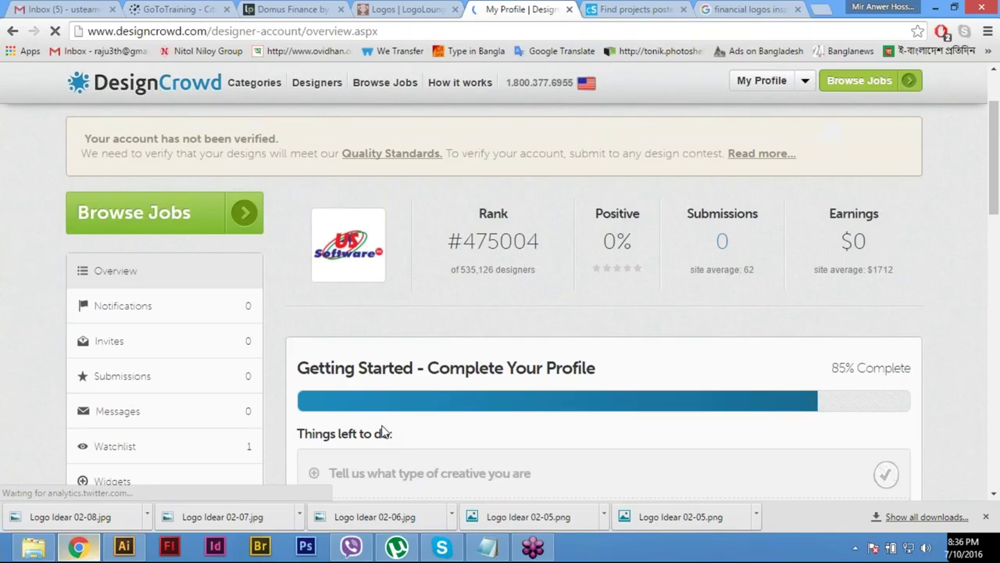
pyautogui.scroll(-1, 383, 432)
pyautogui.click(115, 402)
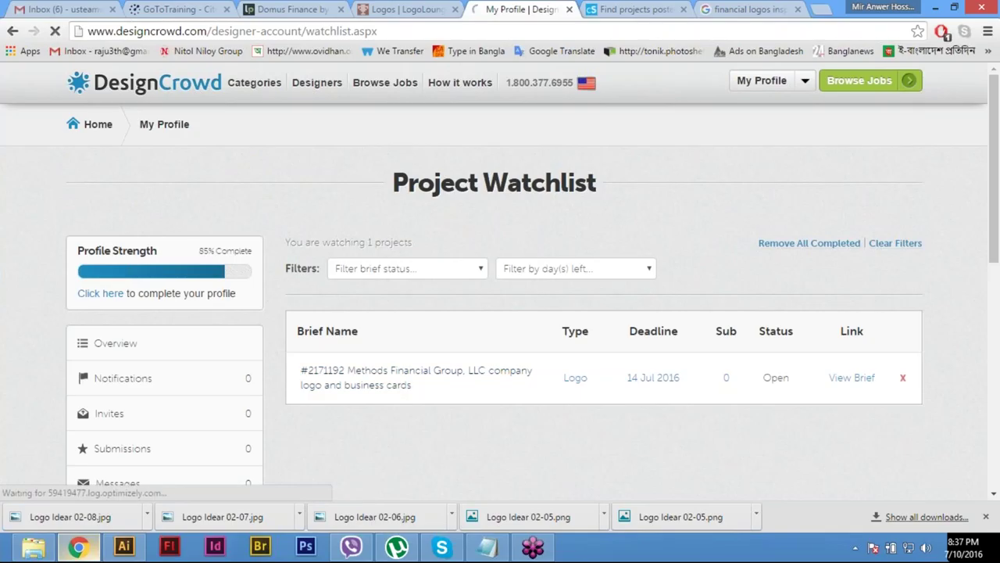
pyautogui.click(414, 370)
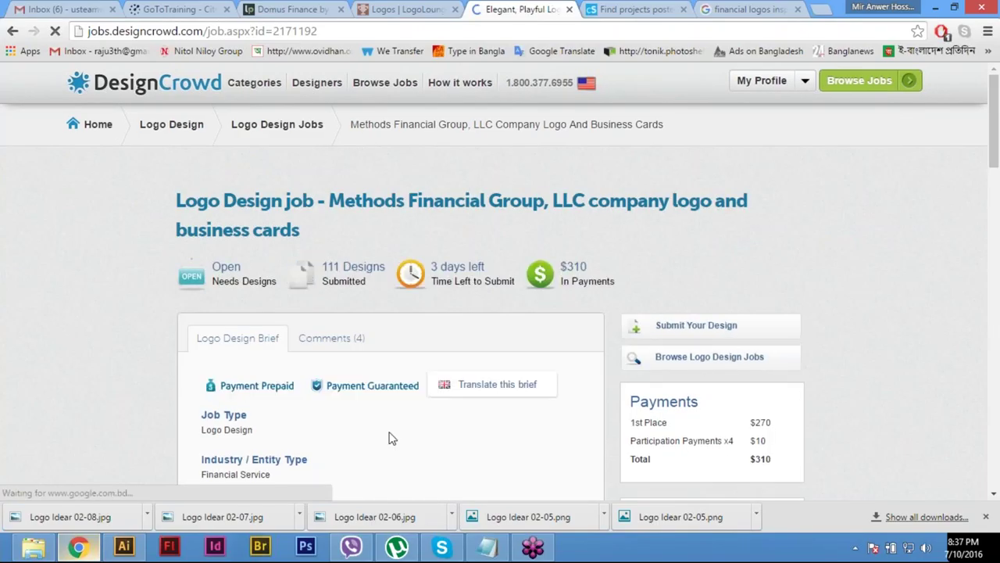
# Step: Copy the web address of the Methods Financial Group logo job page
pyautogui.hotkey('ctrl', 'l')
pyautogui.hotkey('ctrl', 'c')
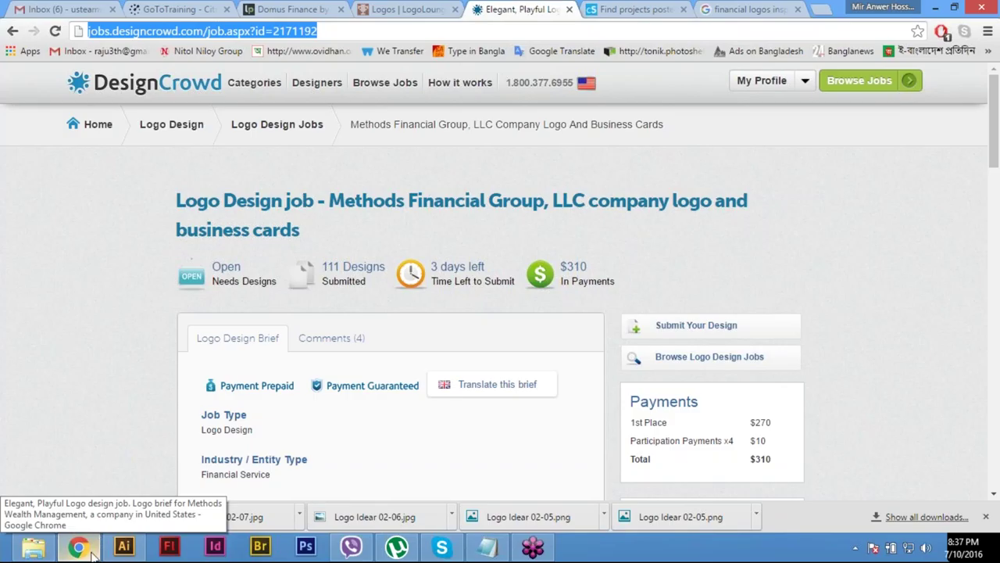
pyautogui.hotkey('alt', 'Tab')
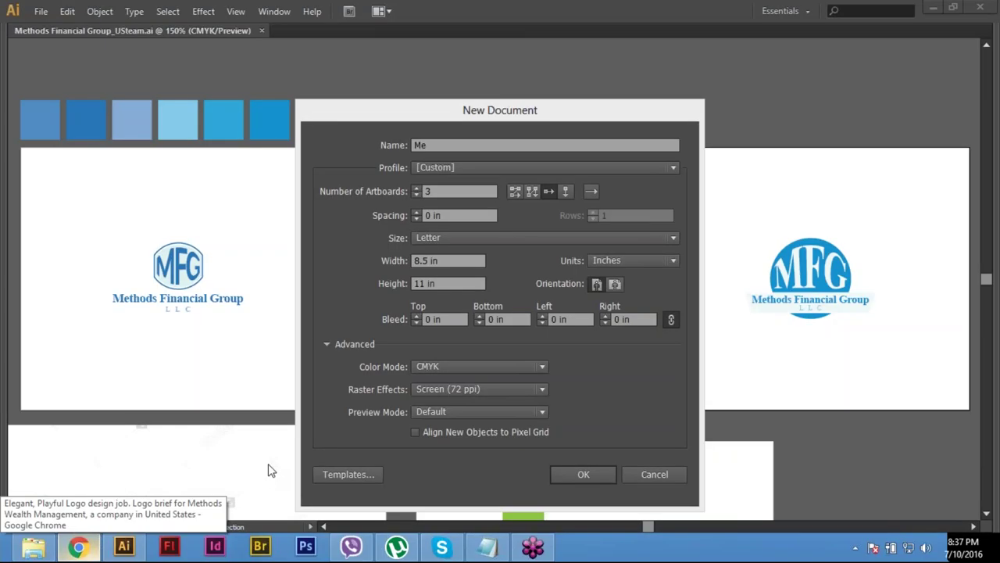
pyautogui.click(99, 539)
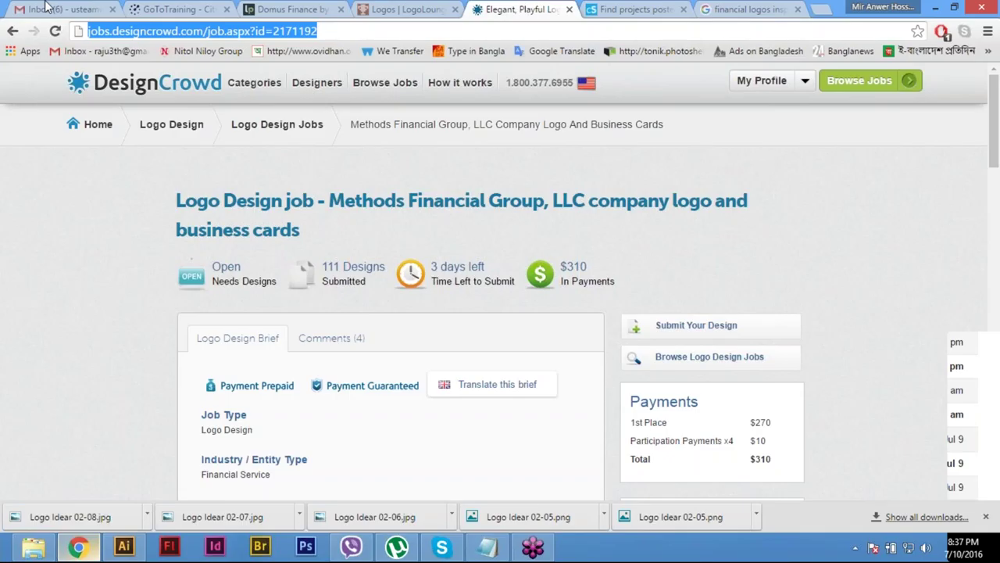
# Step: Switch to Gmail, view the received Logo Idea 02 message, and start a new message addressed to the suggested Gmail contact
pyautogui.click(47, 8)
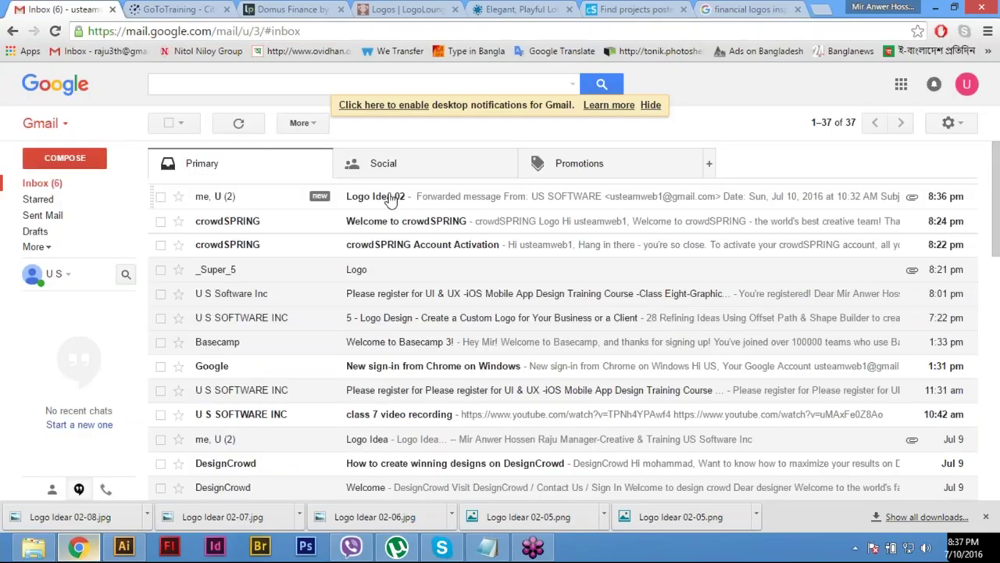
pyautogui.click(391, 200)
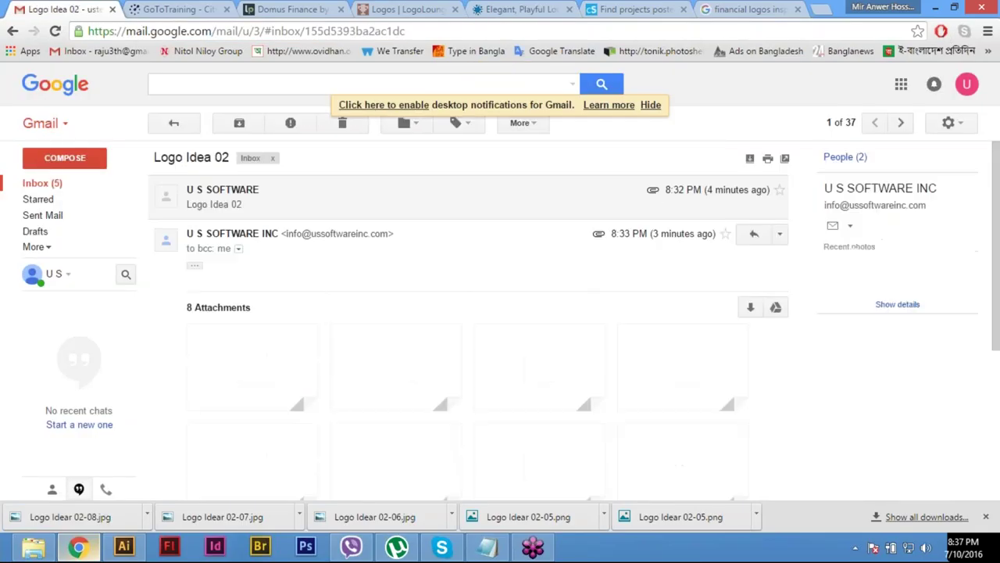
pyautogui.click(64, 158)
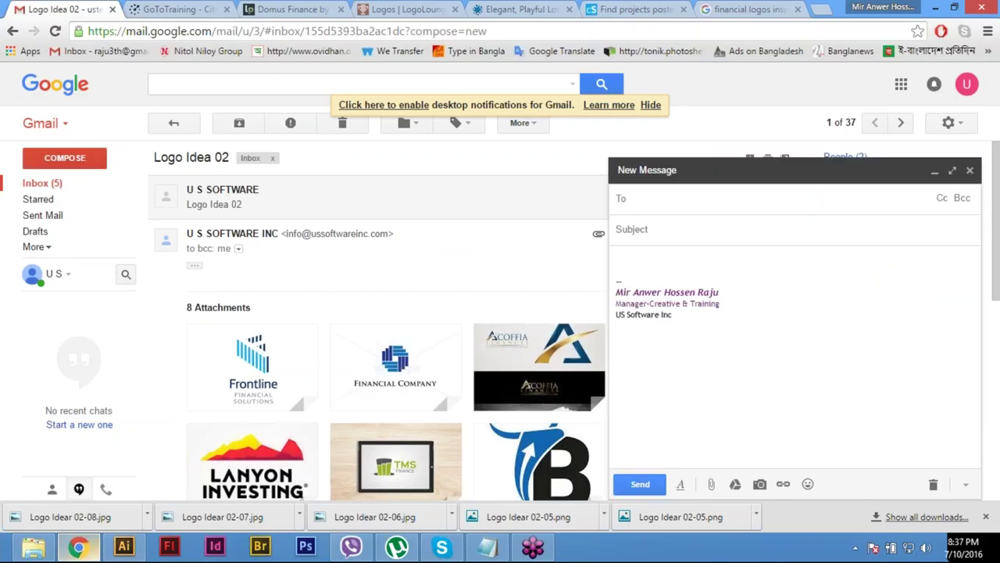
pyautogui.write('mn')
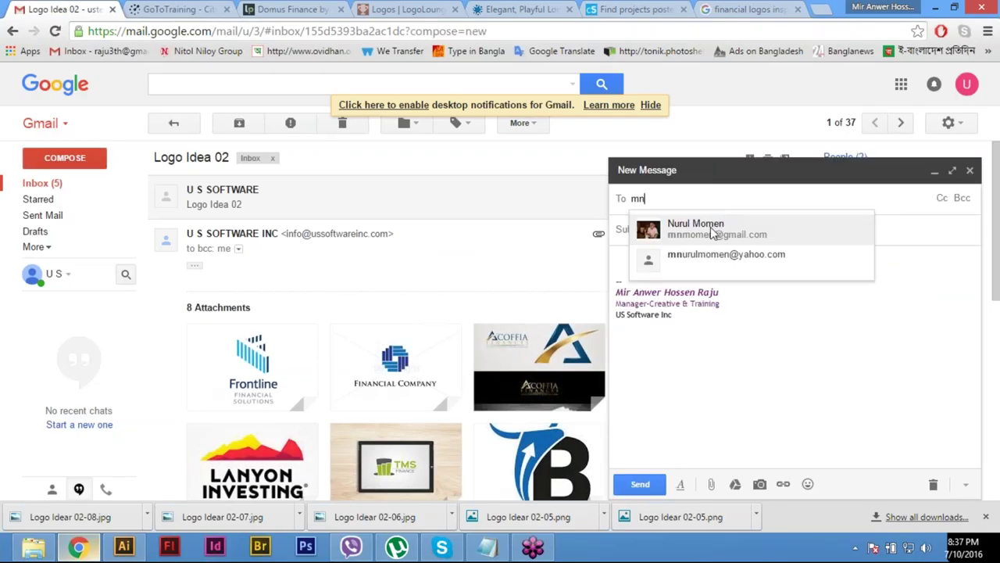
pyautogui.click(715, 233)
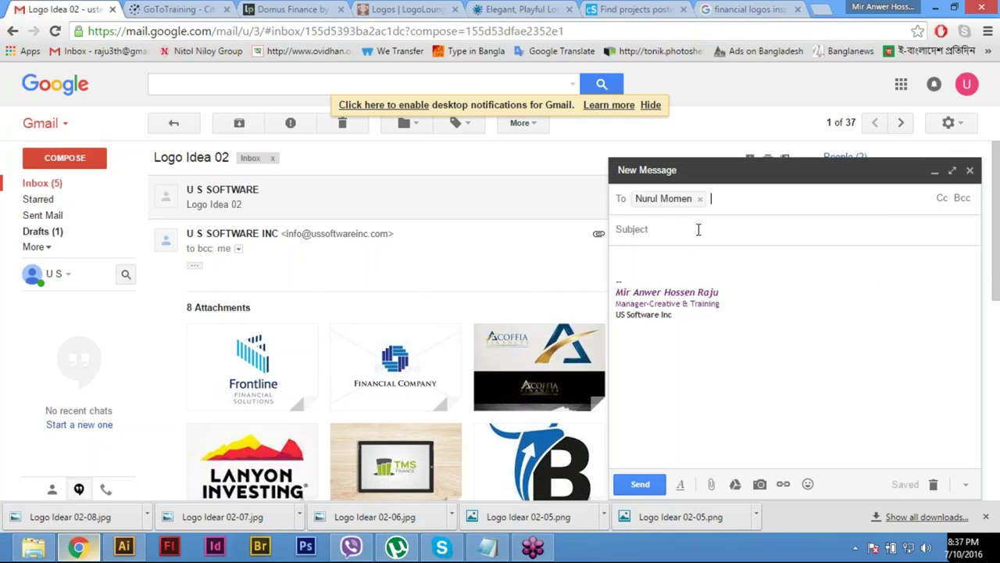
# Step: Give the message the subject "Project Link", paste the copied DesignCrowd job address as its body, and send it
pyautogui.click(699, 228)
pyautogui.write('P')
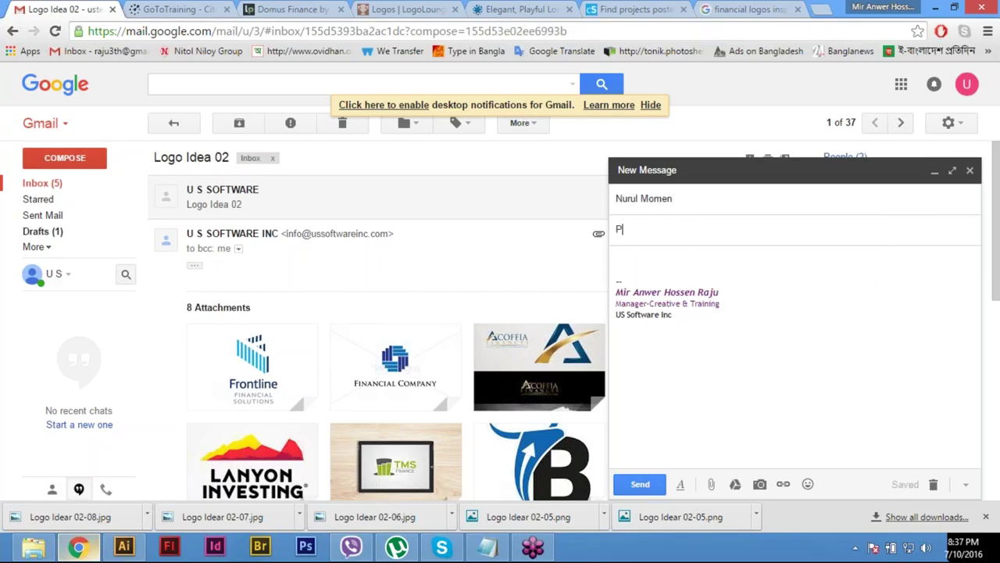
pyautogui.write('roject Link')
pyautogui.press('Tab')
pyautogui.hotkey('ctrl', 'v')
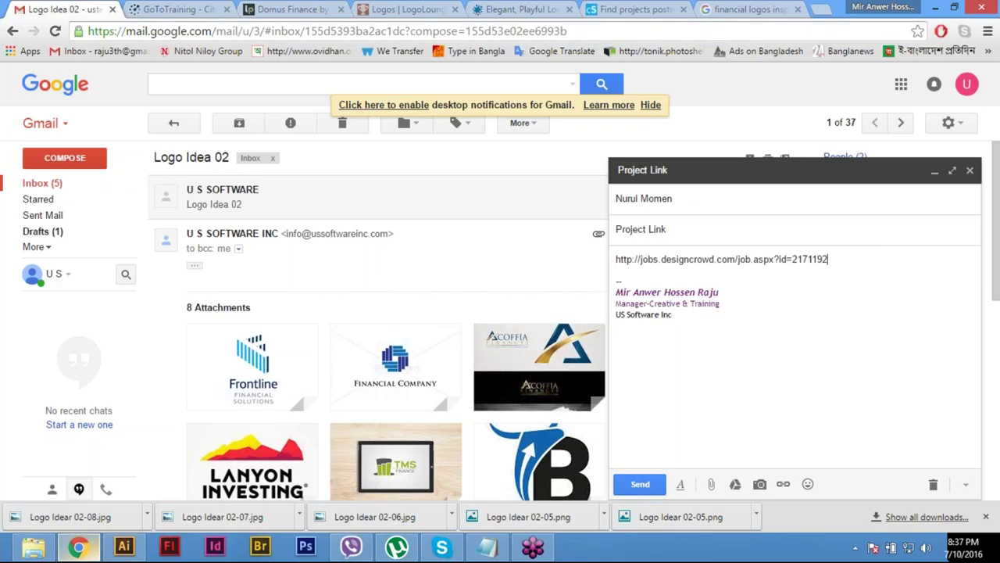
pyautogui.click(640, 486)
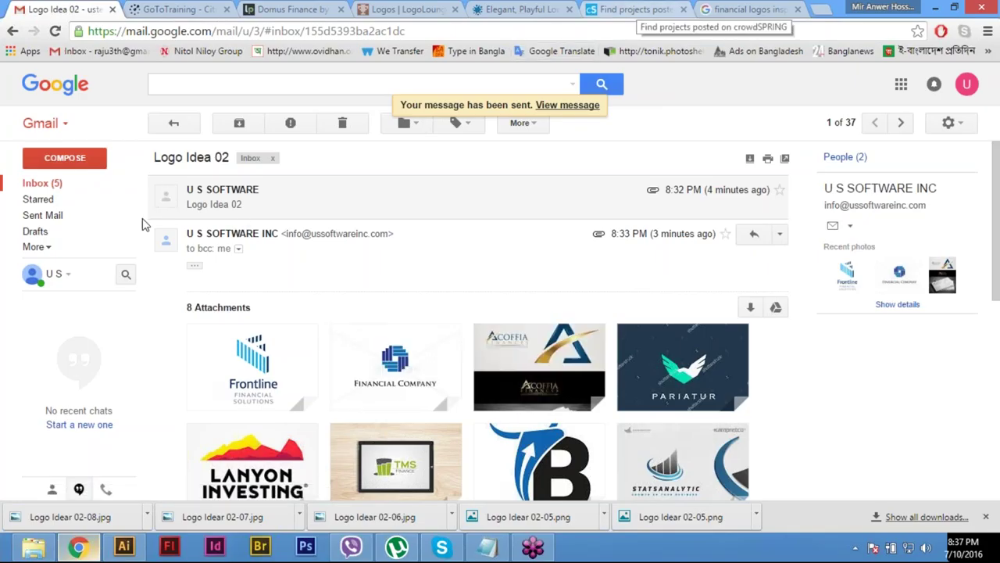
# Step: Open the Project Link message from the sent mail to check the job link in it
pyautogui.click(43, 183)
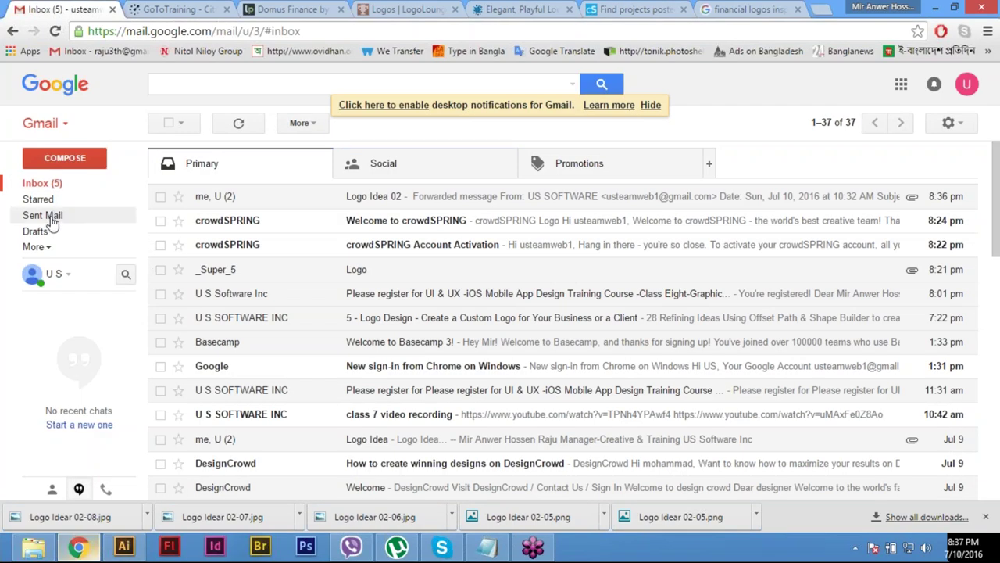
pyautogui.click(52, 218)
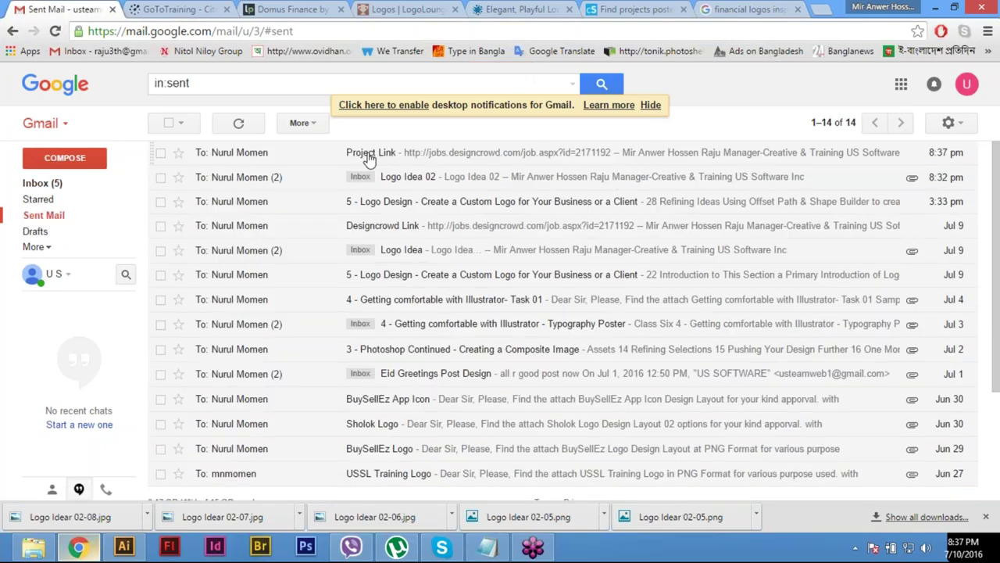
pyautogui.click(370, 155)
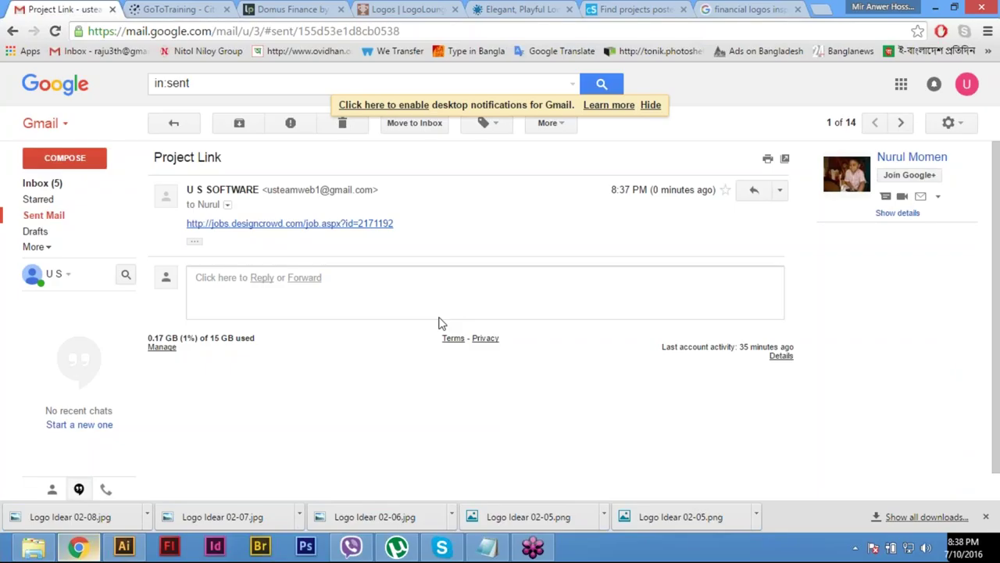
# Step: Return to the DesignCrowd job page and read the Methods Financial Group brief: task description, logo text, logo styles, font style, deadline and colors
pyautogui.click(535, 7)
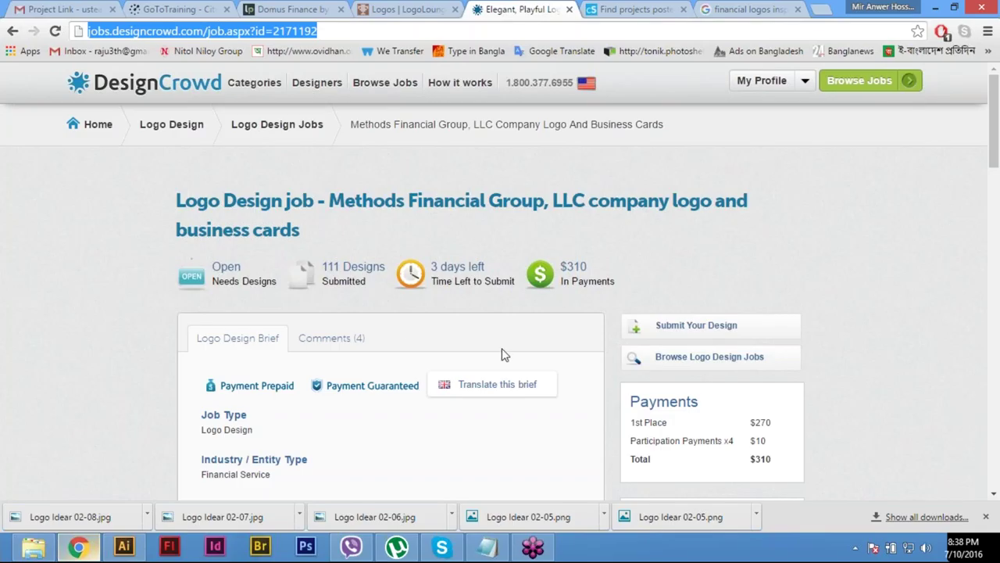
pyautogui.scroll(-3, 504, 355)
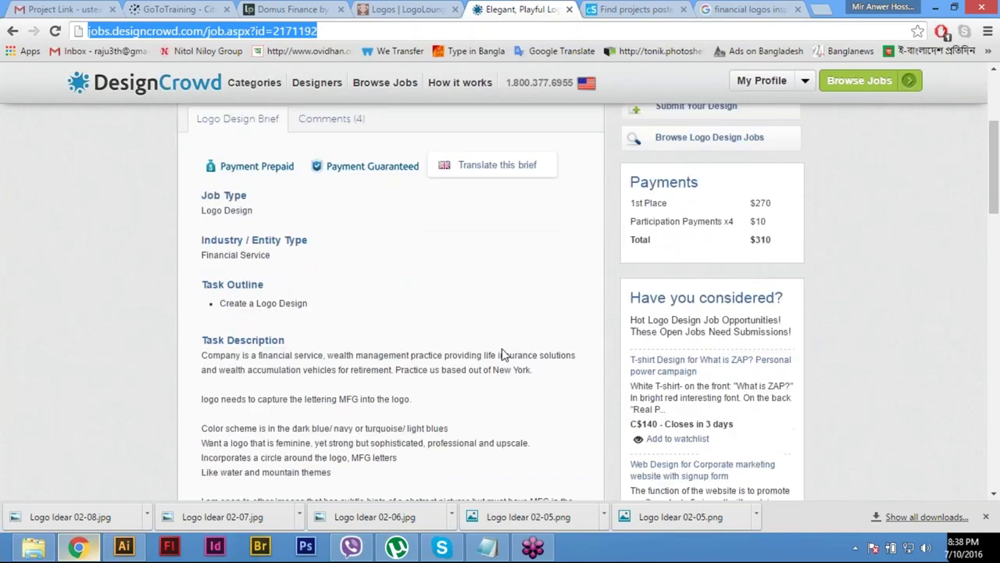
pyautogui.scroll(-5, 504, 355)
pyautogui.scroll(2, 504, 355)
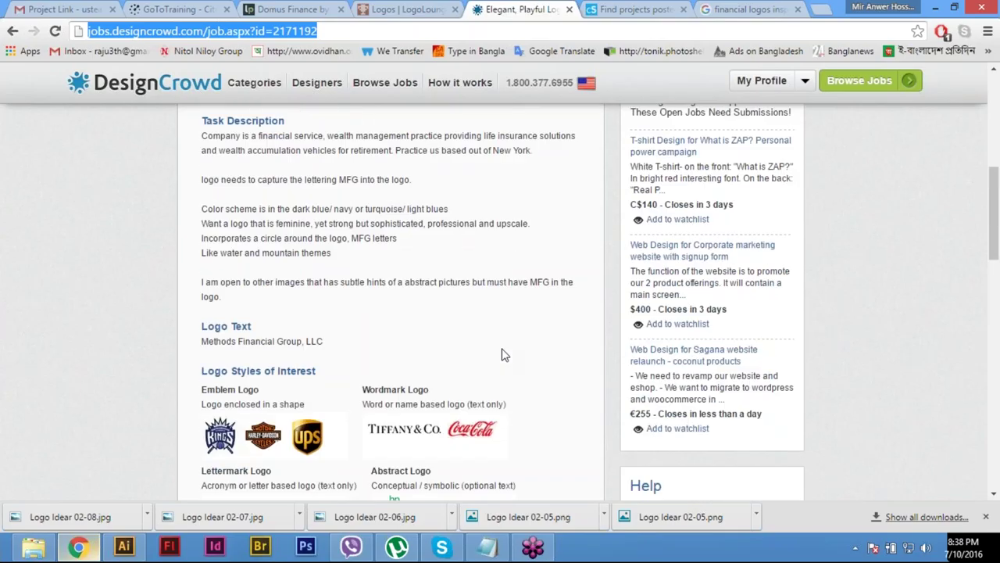
pyautogui.scroll(4, 504, 355)
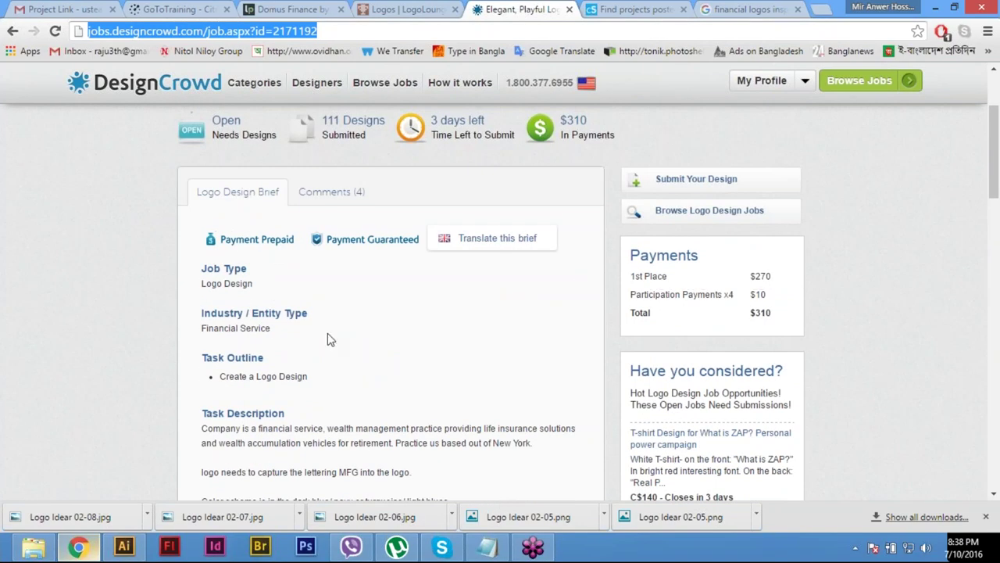
pyautogui.scroll(-1, 309, 376)
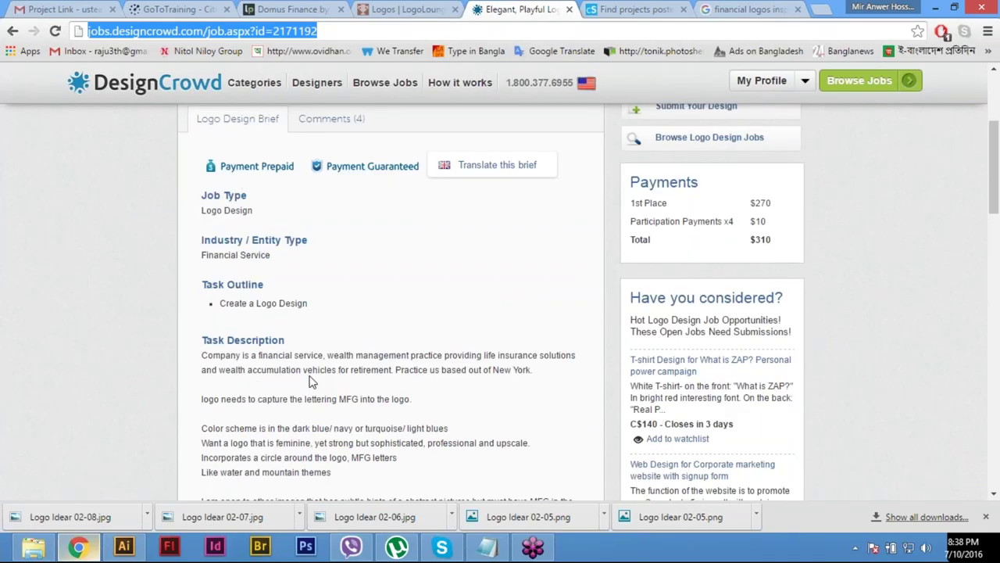
pyautogui.scroll(-2, 459, 376)
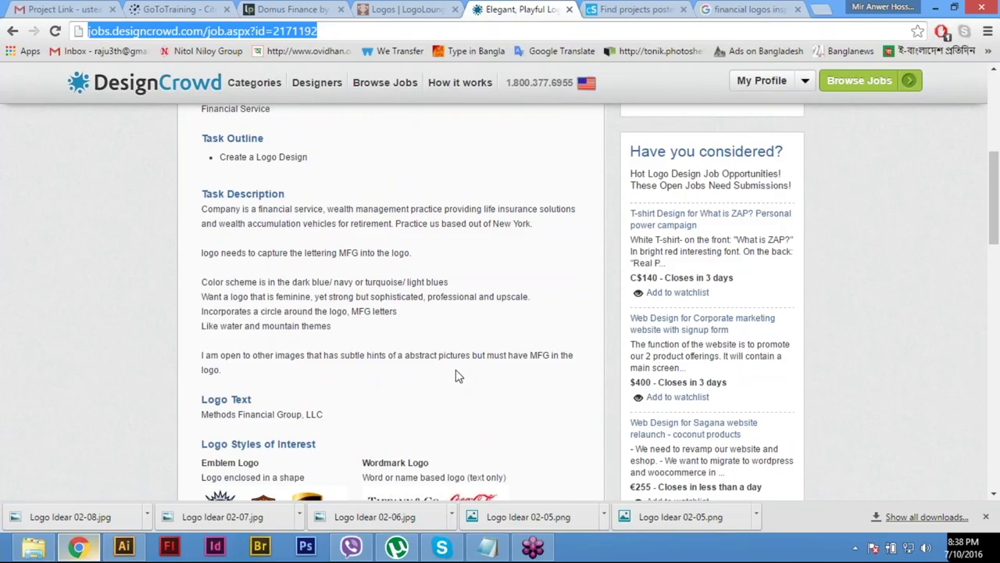
pyautogui.scroll(-2, 458, 376)
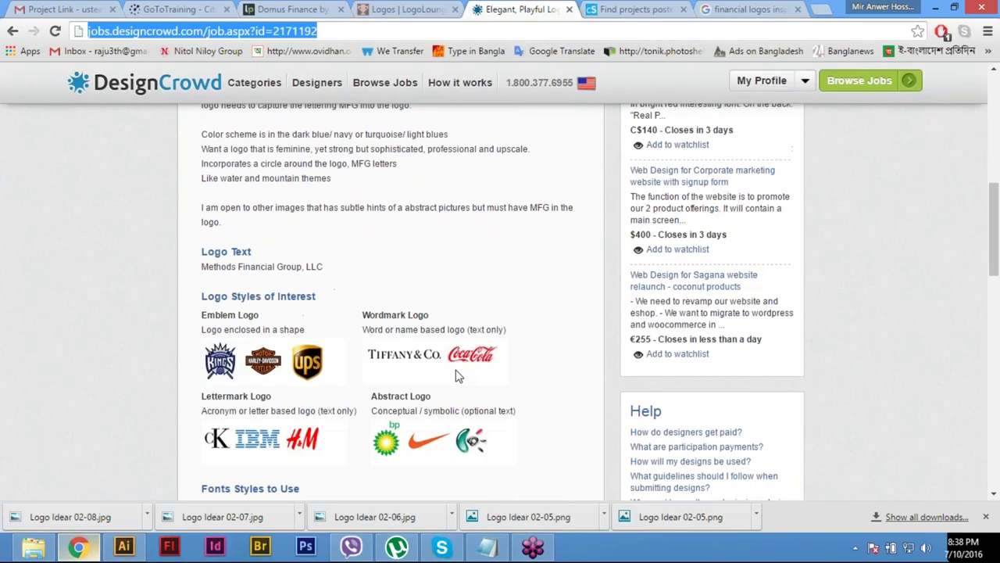
pyautogui.scroll(-5, 459, 376)
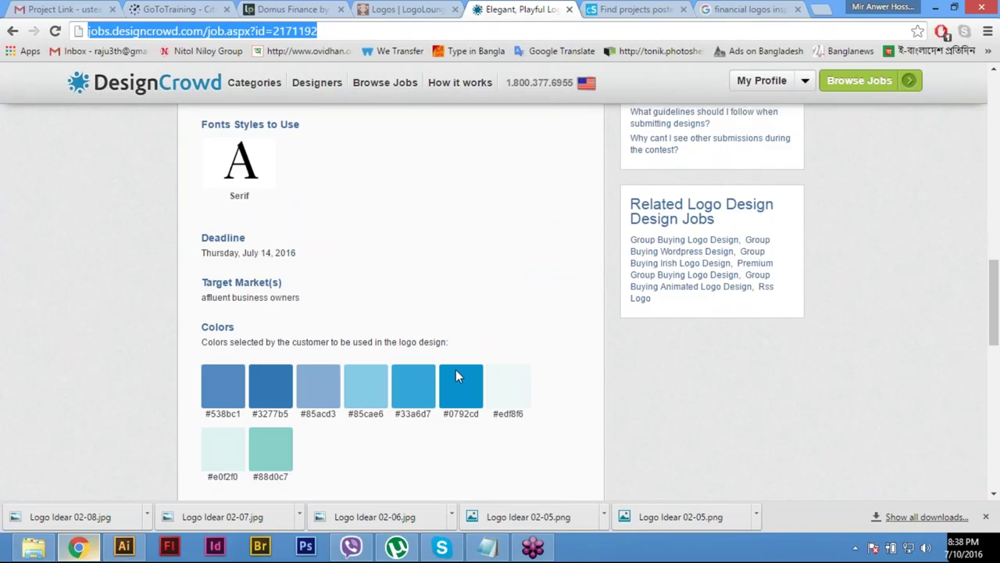
pyautogui.scroll(4, 455, 369)
pyautogui.scroll(5, 459, 375)
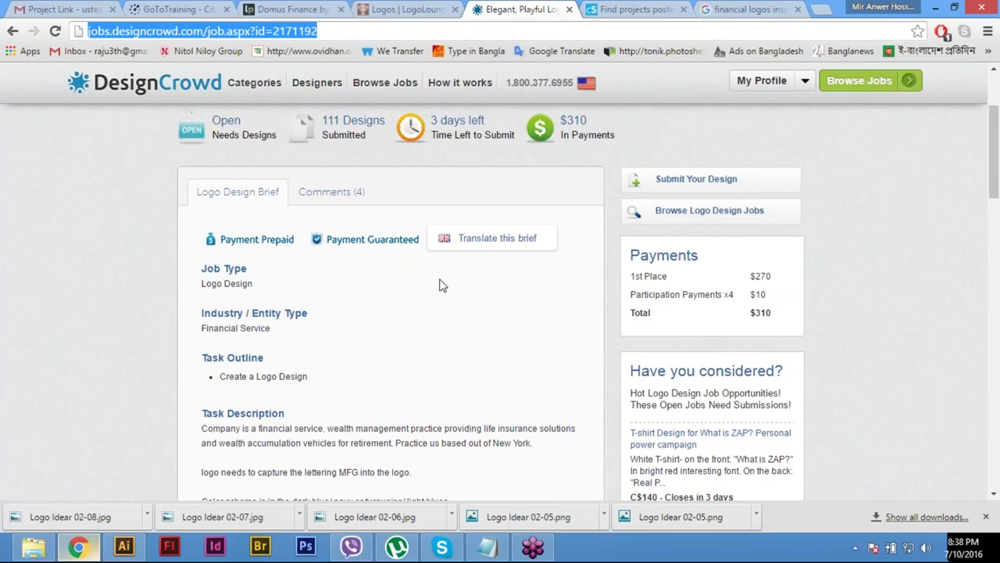
pyautogui.scroll(2, 439, 285)
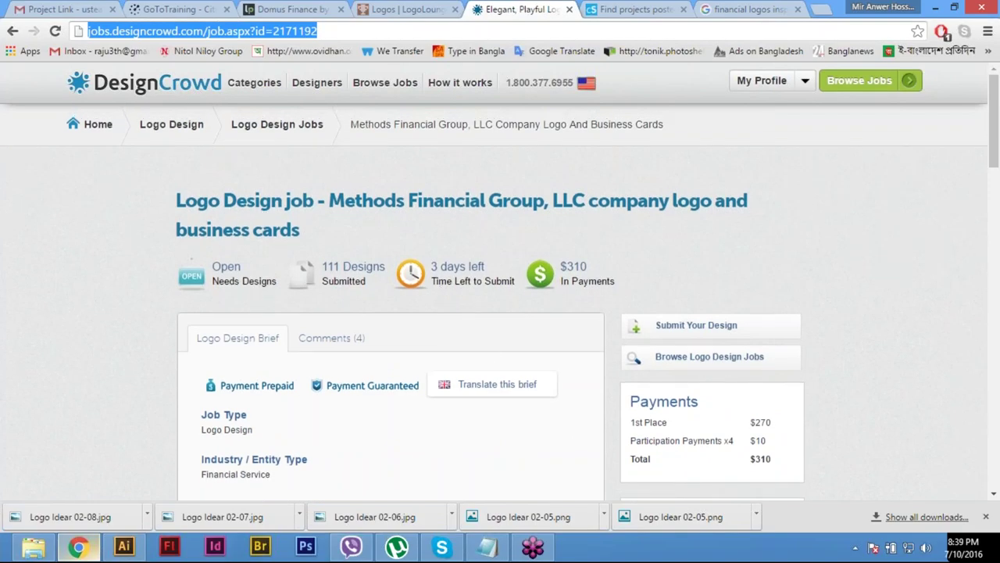
pyautogui.scroll(-5, 449, 390)
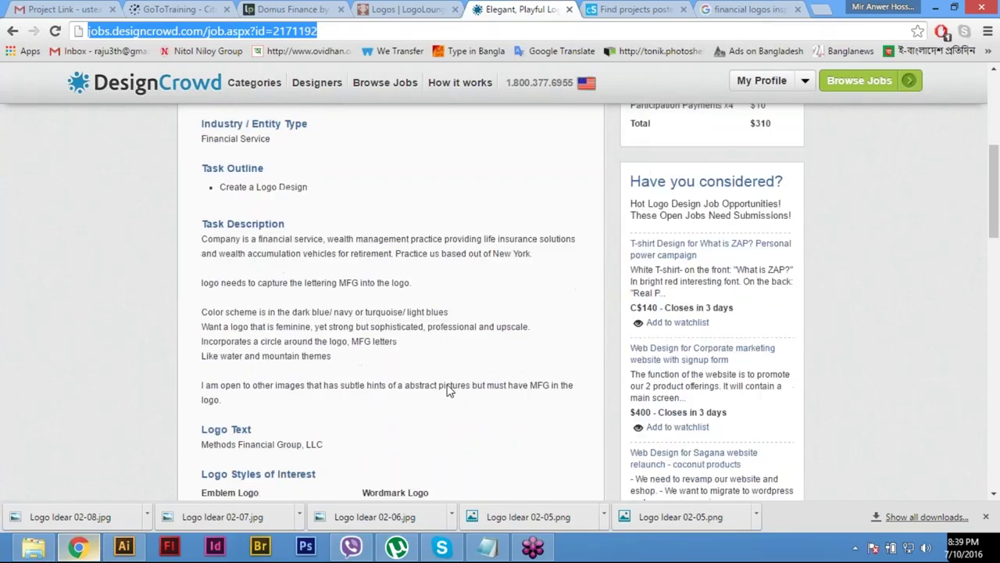
pyautogui.scroll(-3, 449, 391)
pyautogui.scroll(6, 532, 330)
# Step: Open the DesignCrowd profile overview and examine the designer statistics and the Complete Your Profile checklist
pyautogui.click(762, 80)
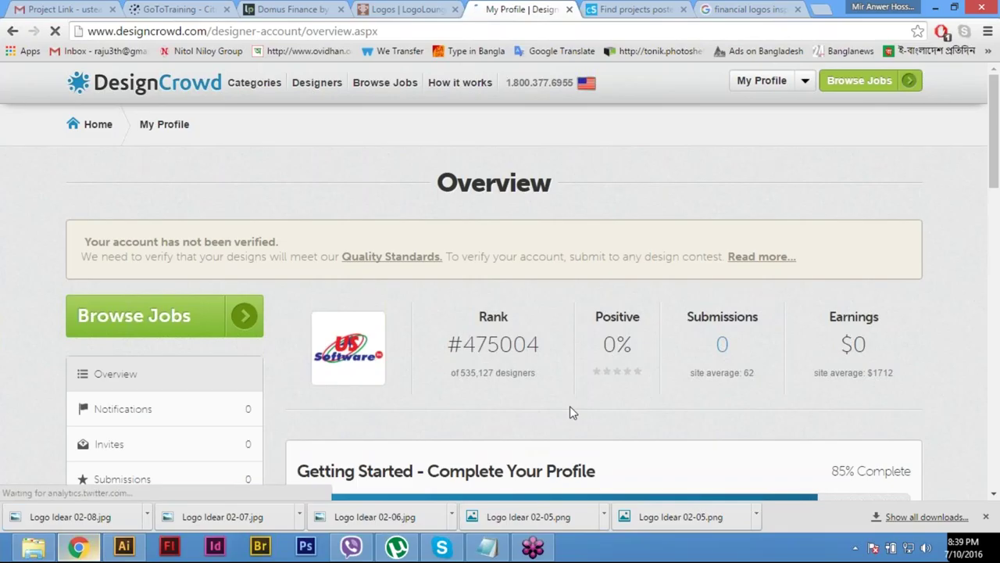
pyautogui.scroll(-1, 570, 405)
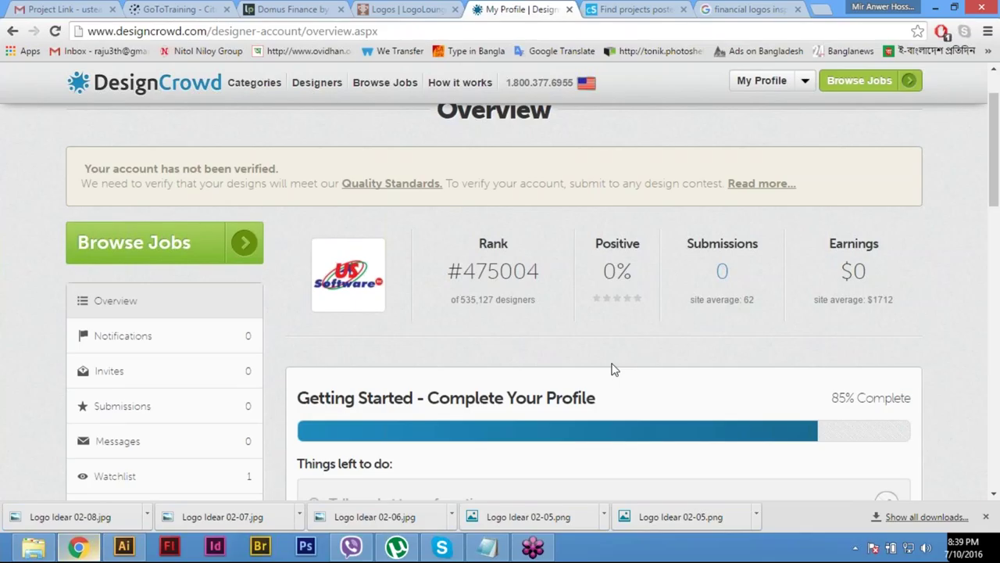
pyautogui.scroll(-3, 612, 368)
pyautogui.scroll(4, 612, 368)
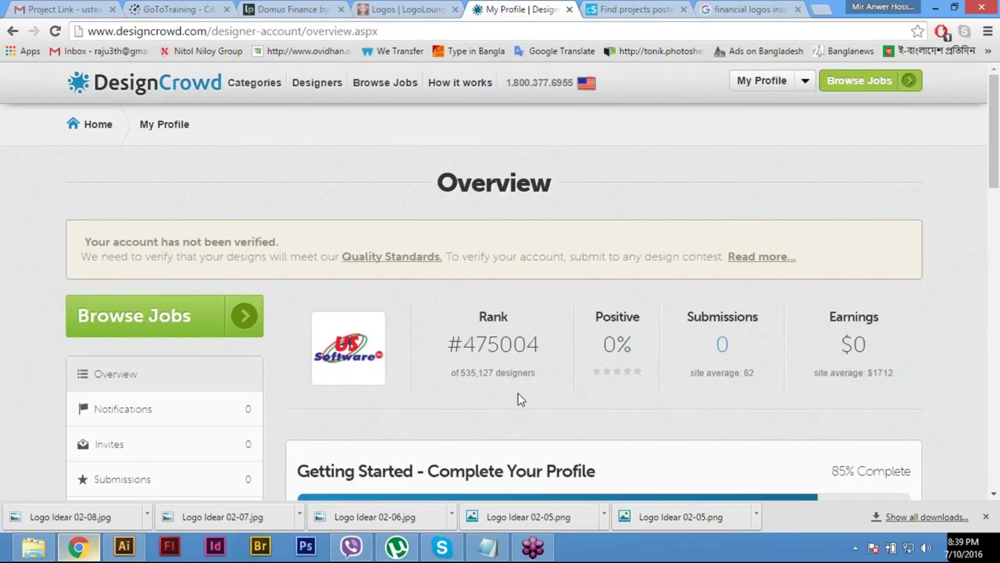
pyautogui.scroll(-1, 520, 399)
pyautogui.scroll(-1, 520, 398)
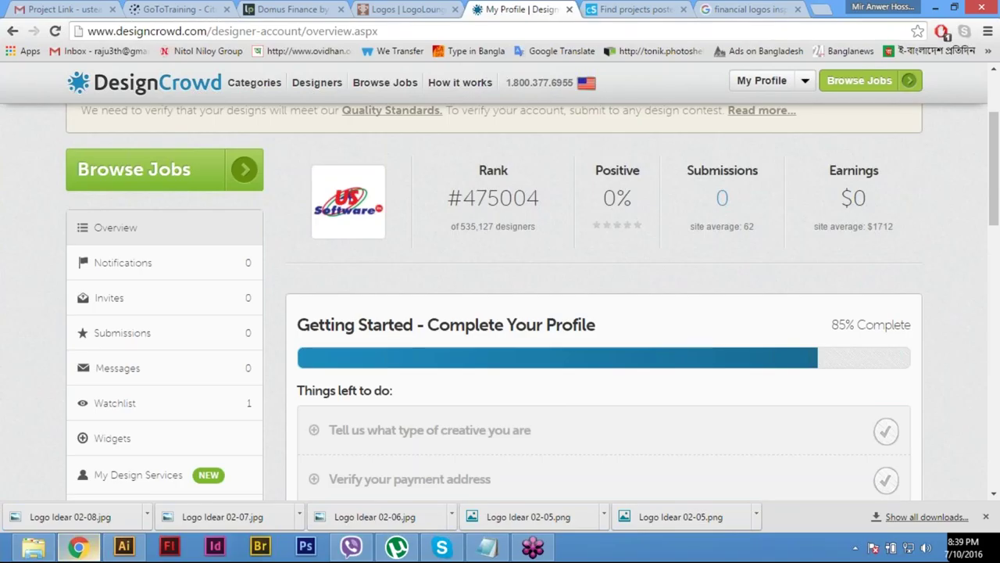
pyautogui.scroll(-2, 500, 312)
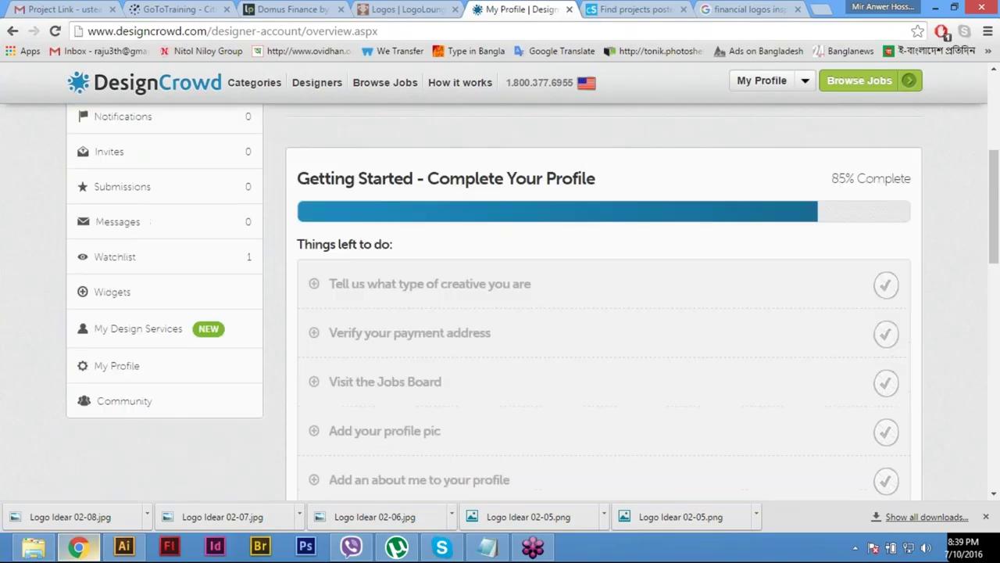
pyautogui.scroll(-1, 500, 313)
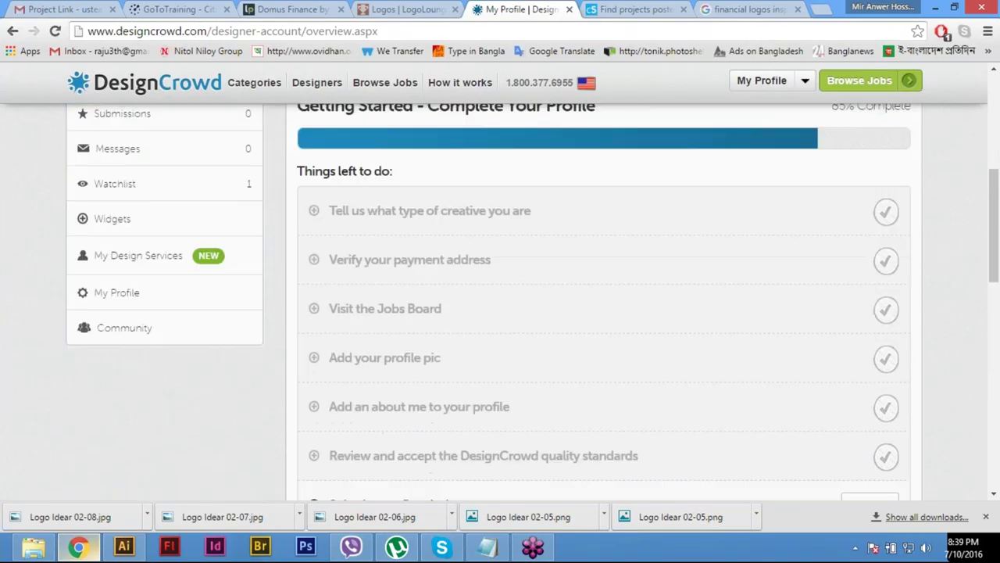
pyautogui.scroll(-3, 500, 312)
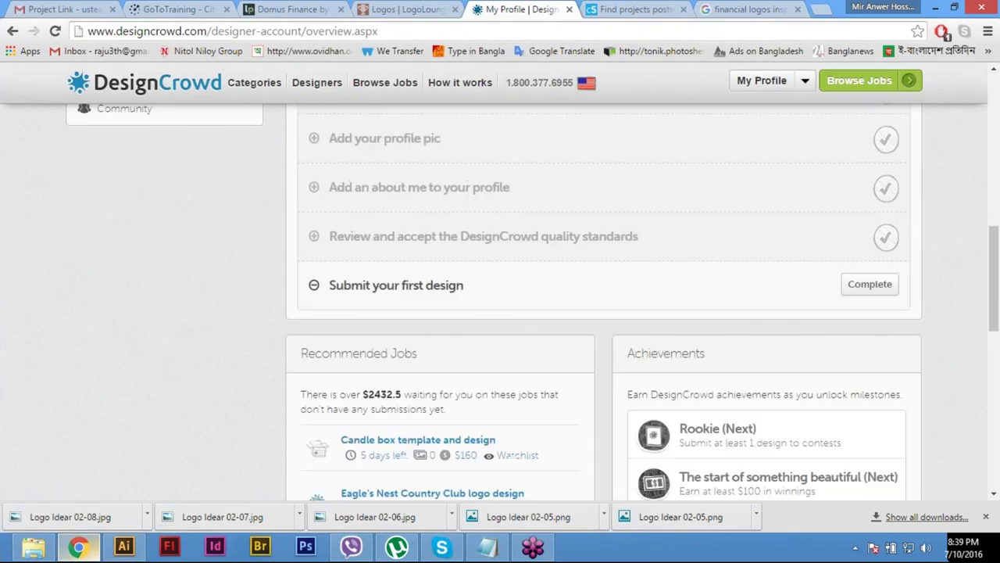
pyautogui.scroll(7, 256, 414)
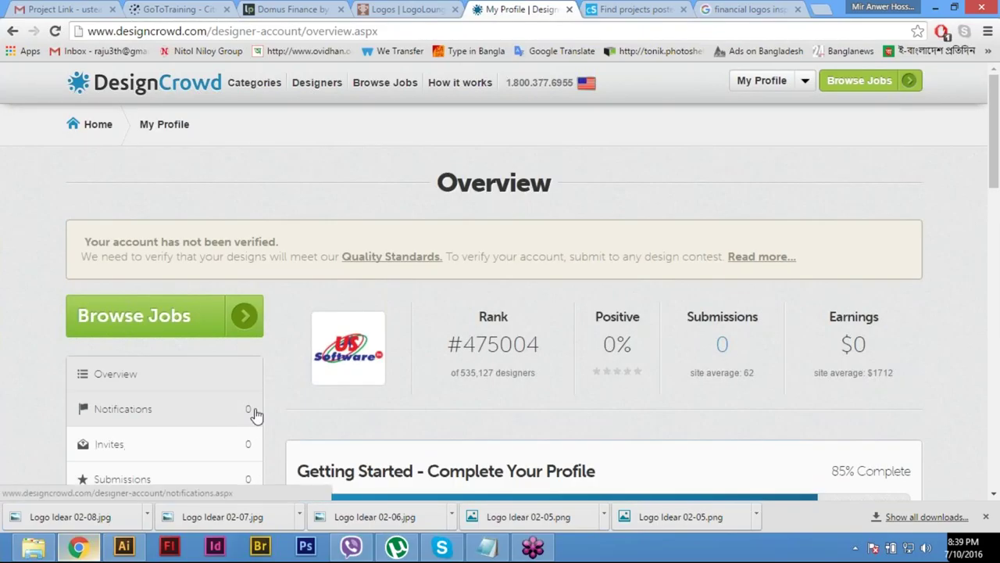
# Step: Open the project watchlist from the profile overview to find the Methods Financial Group brief
pyautogui.scroll(-1, 145, 382)
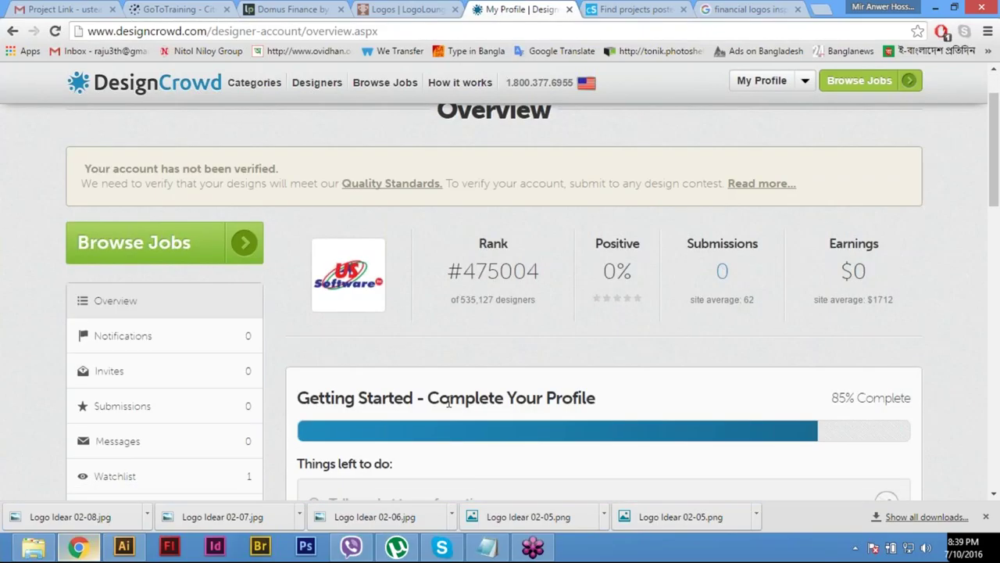
pyautogui.scroll(-1, 440, 289)
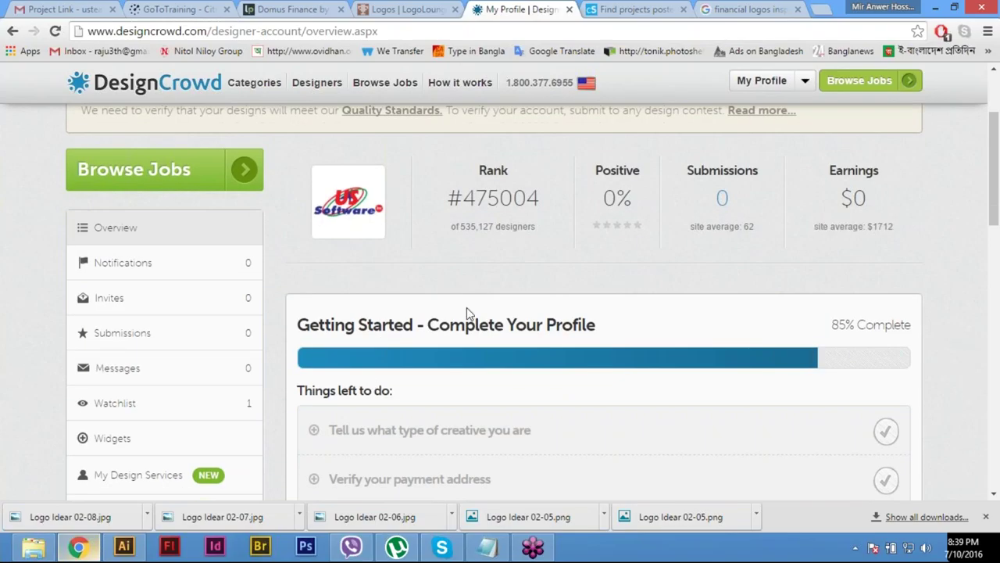
pyautogui.scroll(2, 467, 307)
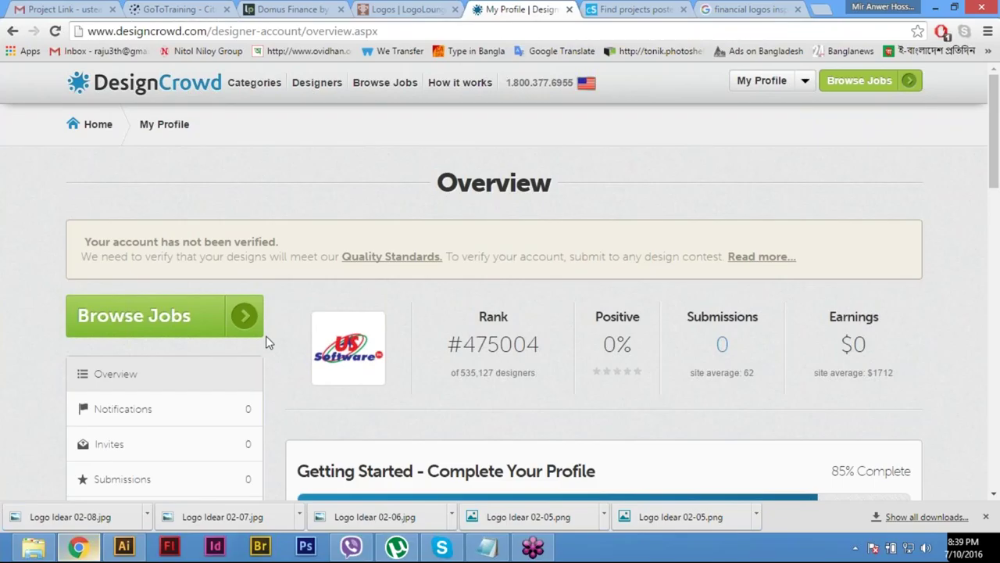
pyautogui.scroll(-3, 266, 341)
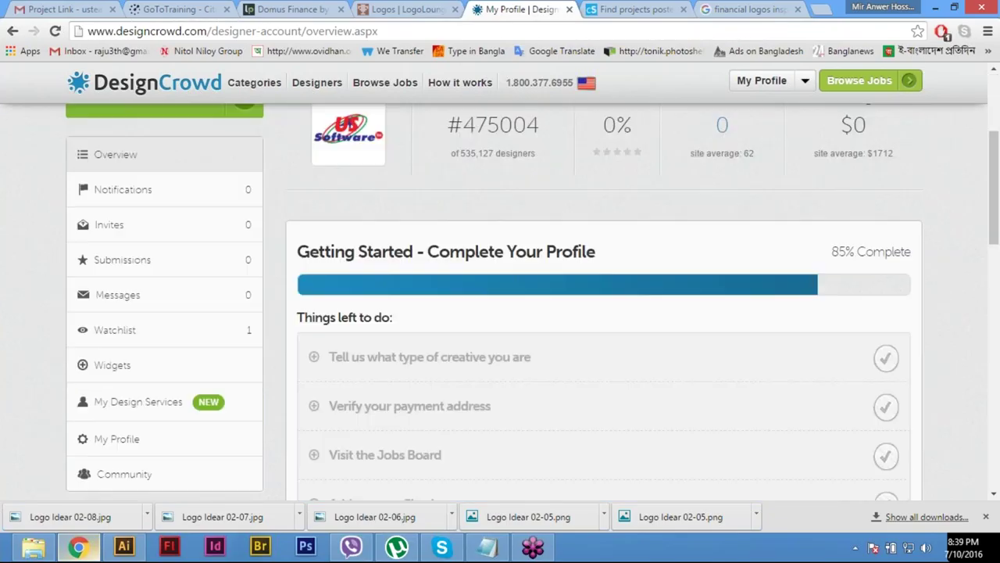
pyautogui.click(145, 341)
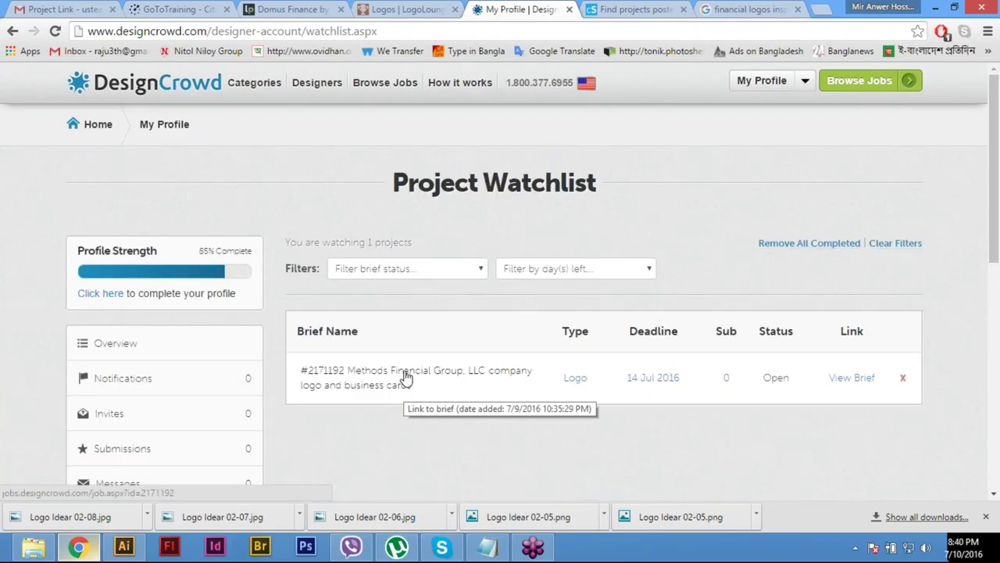
# Step: Open the Methods Financial Group brief from the watchlist and read its task description and logo text
pyautogui.click(416, 370)
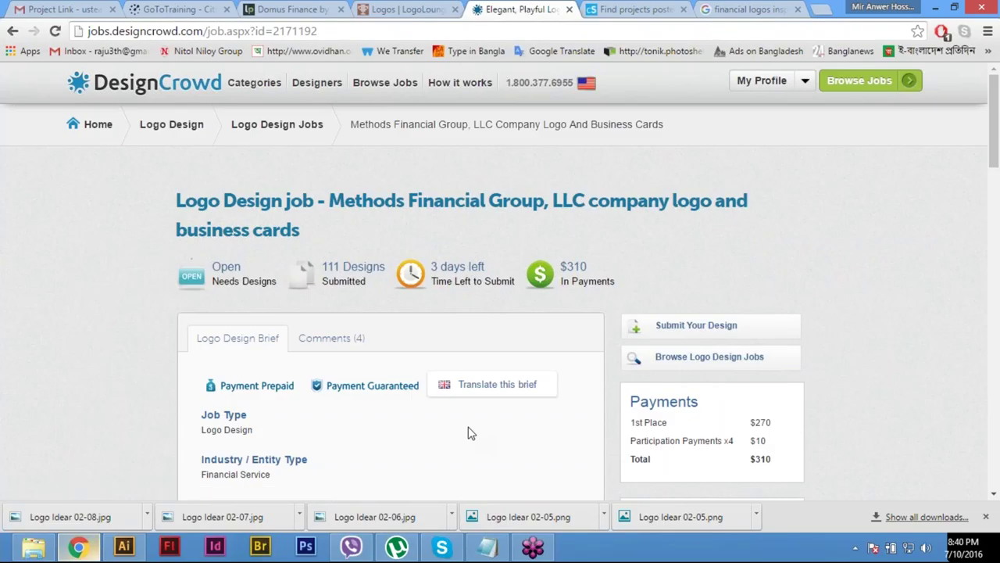
pyautogui.scroll(-2, 471, 433)
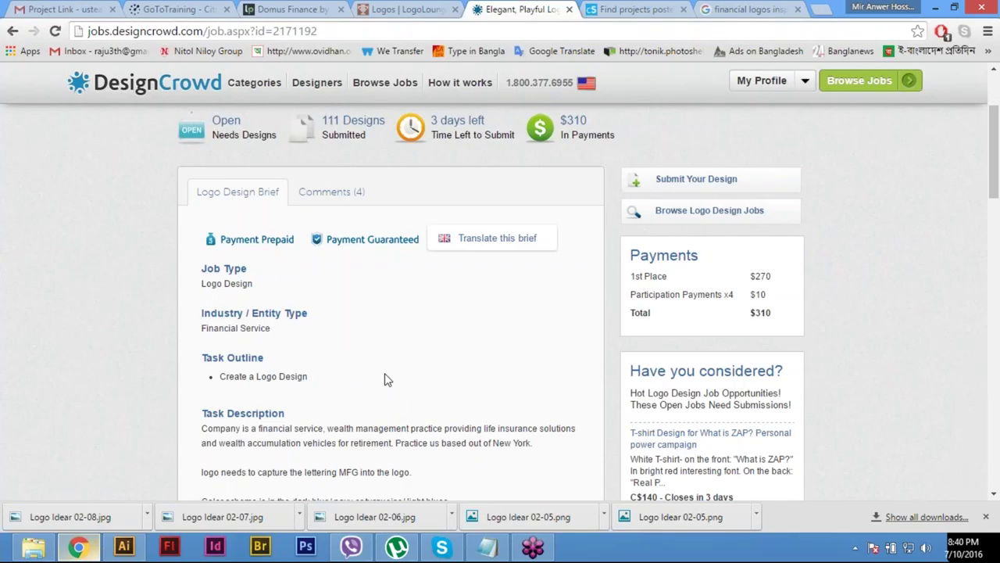
pyautogui.scroll(-1, 387, 379)
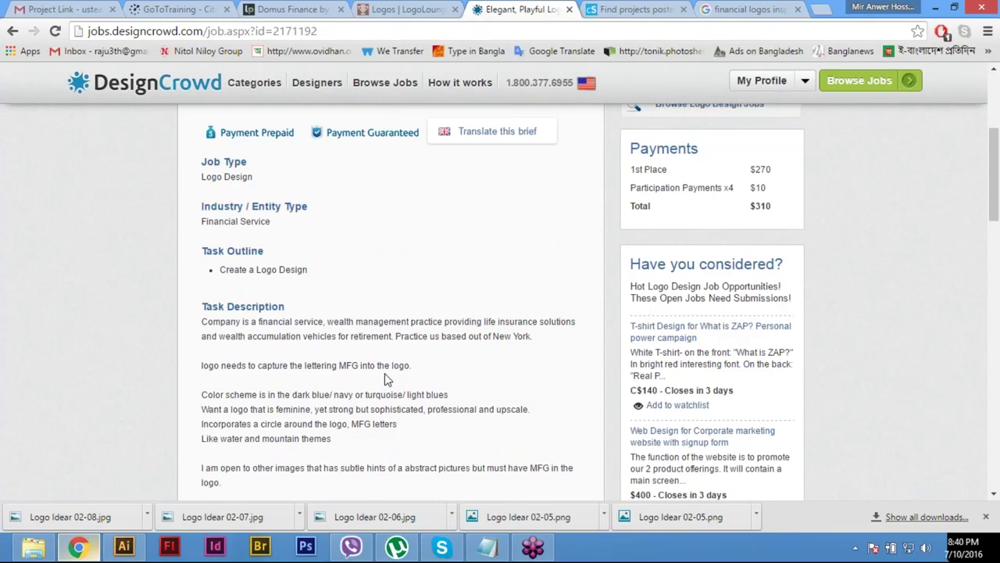
pyautogui.scroll(-1, 387, 375)
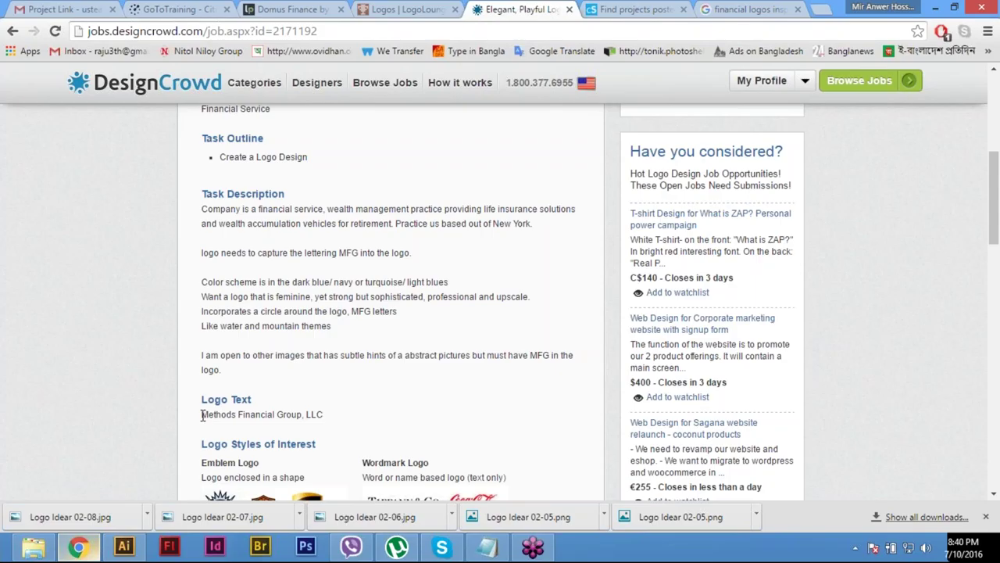
# Step: Copy the web address of the Methods Financial Group job page
pyautogui.click(327, 32)
pyautogui.hotkey('ctrl', 'c')
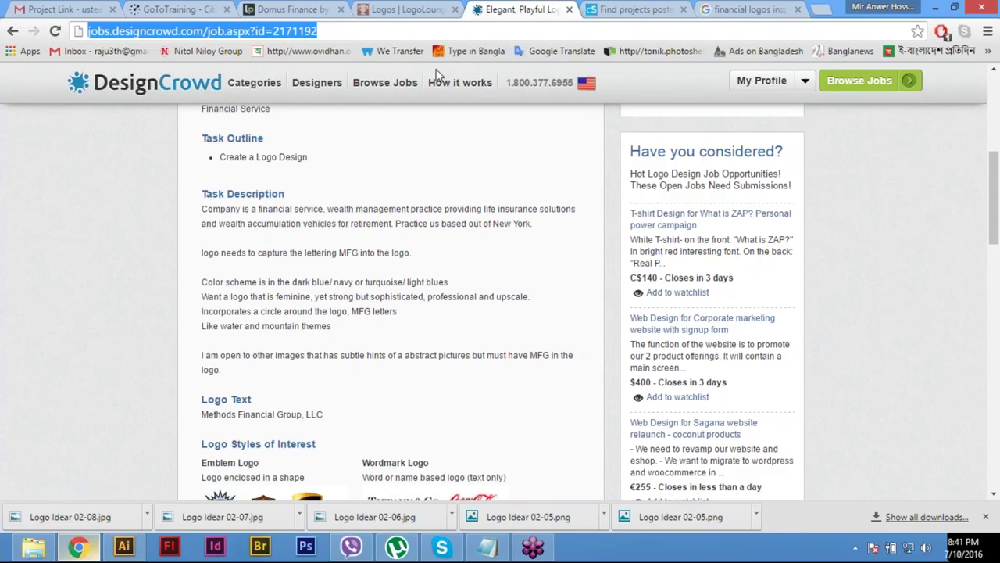
# Step: Check the Gmail inbox for new messages and return to the DesignCrowd job page
pyautogui.click(69, 8)
pyautogui.click(41, 183)
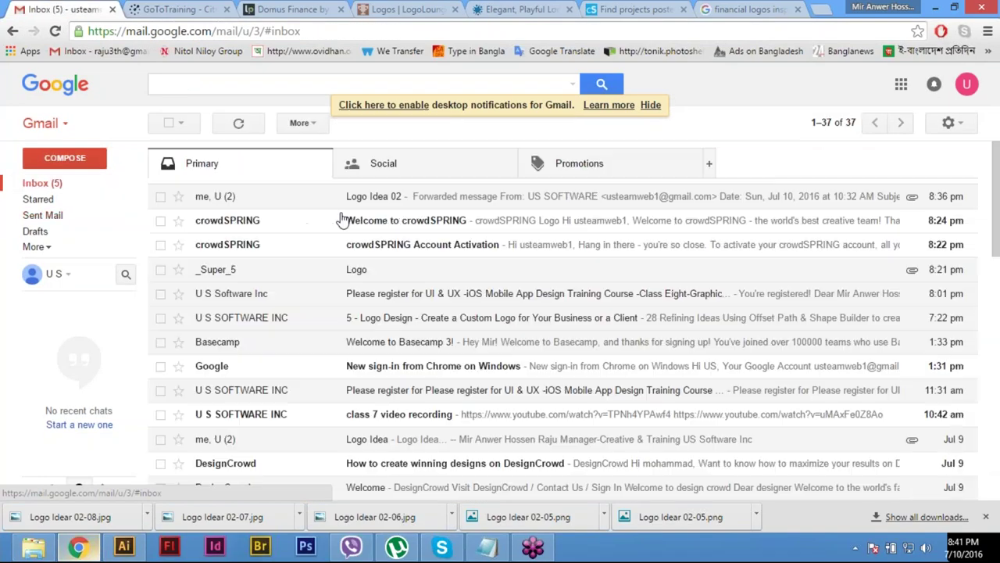
pyautogui.click(54, 187)
pyautogui.click(55, 187)
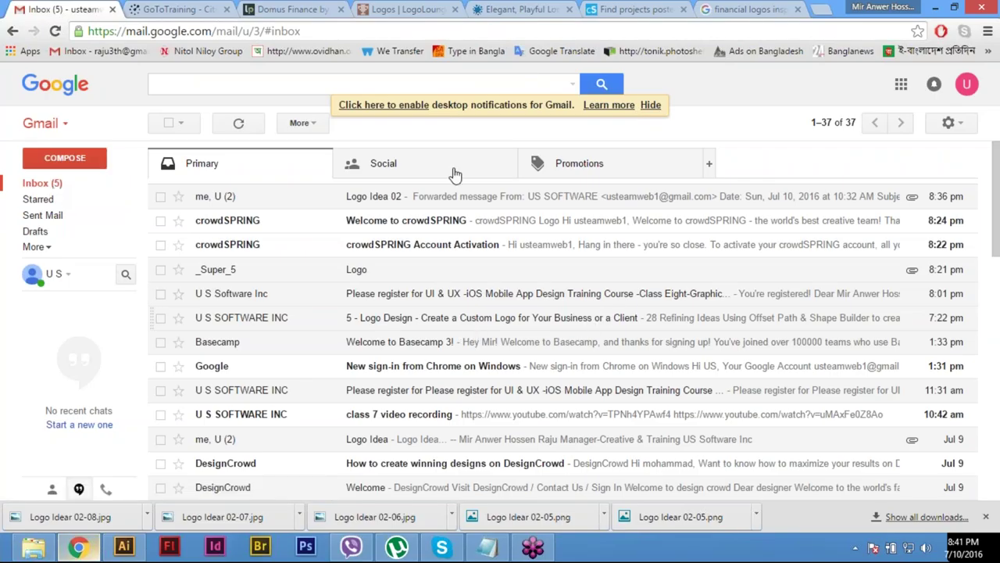
pyautogui.click(544, 6)
pyautogui.click(63, 9)
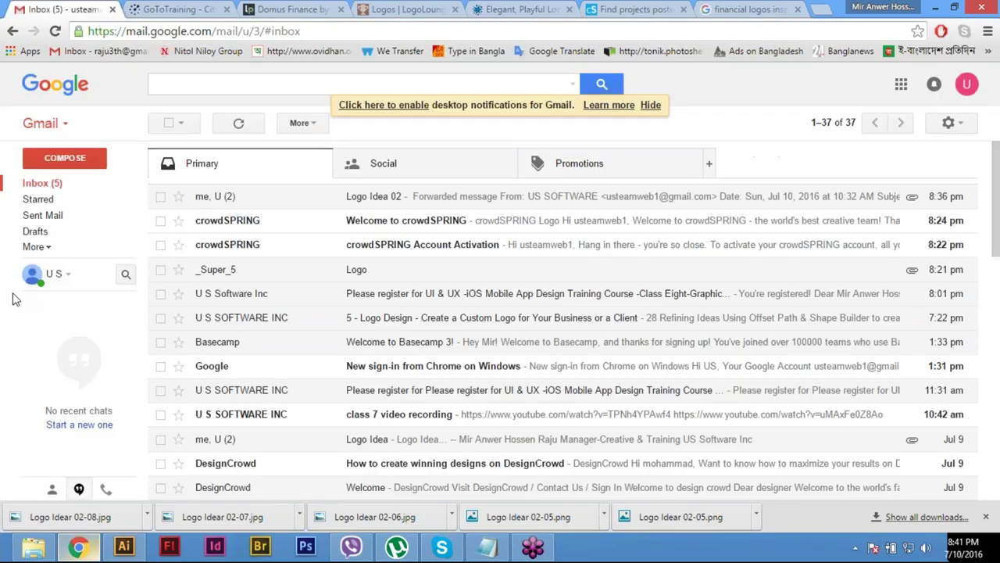
pyautogui.click(65, 187)
pyautogui.click(531, 8)
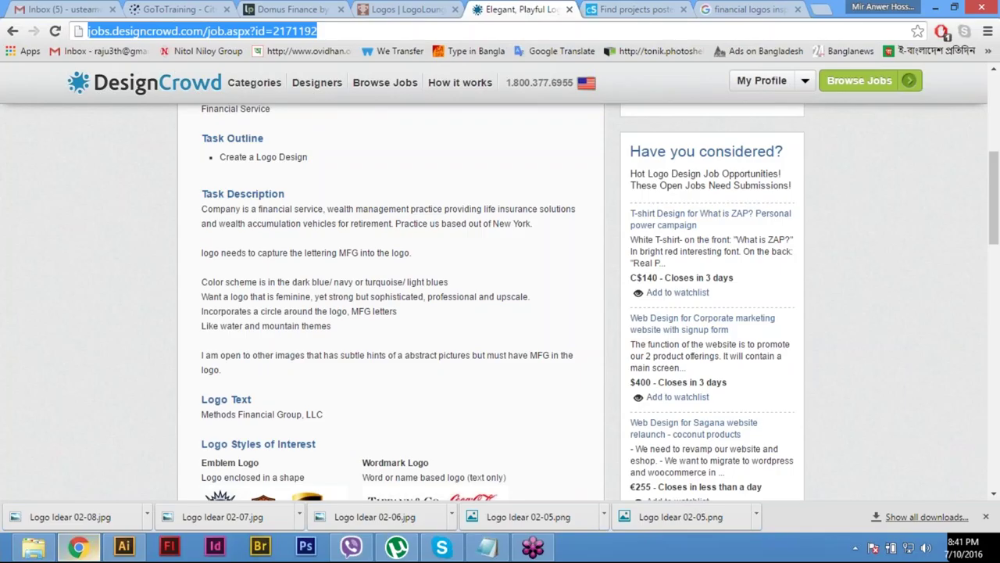
# Step: Switch to Illustrator and cancel the pending new document
pyautogui.click(79, 547)
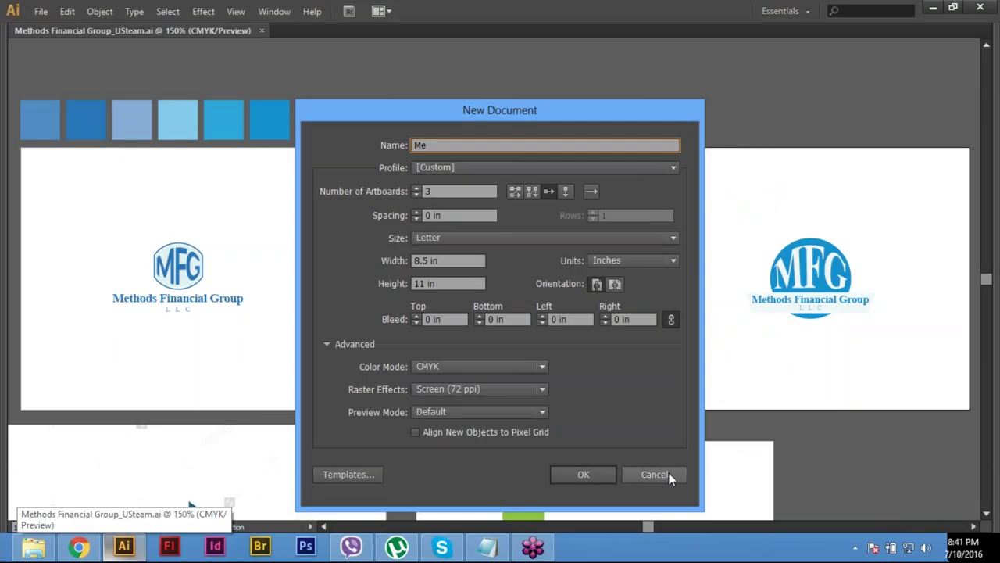
pyautogui.click(654, 474)
pyautogui.scroll(5, 354, 246)
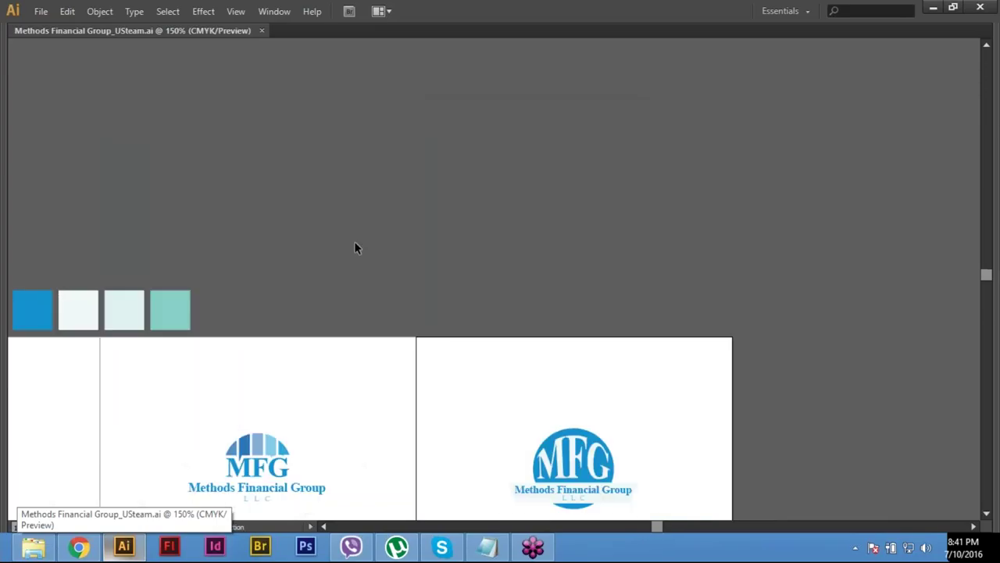
# Step: Place the copied DesignCrowd job link as enlarged text in the empty area above the artboards
pyautogui.write('http://-')
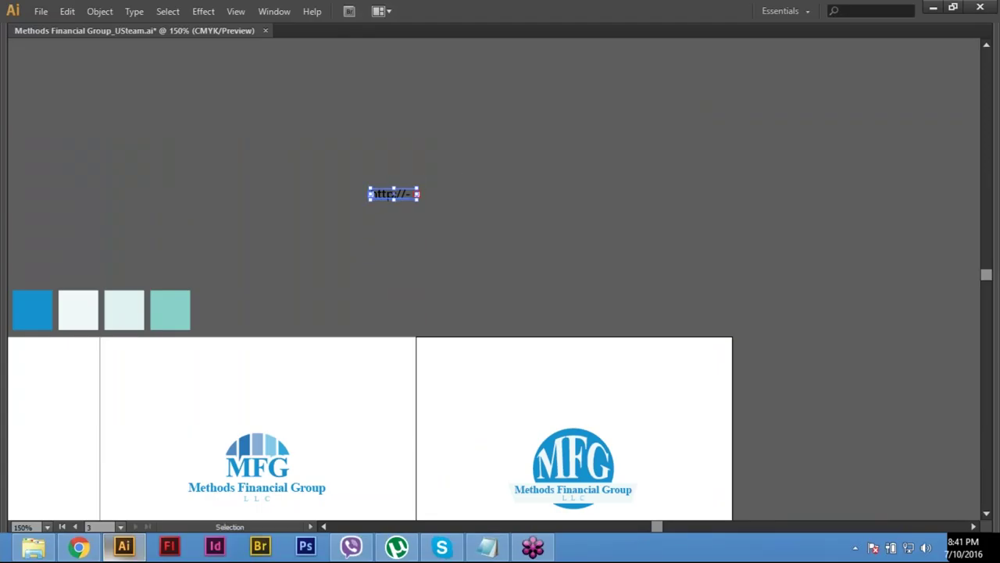
pyautogui.press('BackSpace')
pyautogui.click(305, 178)
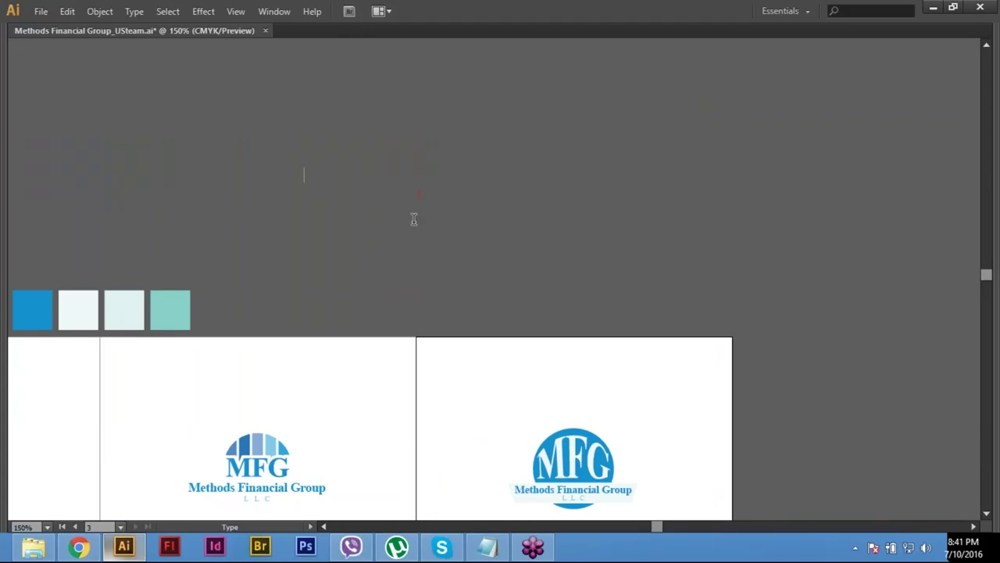
pyautogui.hotkey('ctrl', 'v')
pyautogui.hotkey('ctrl', 'a')
pyautogui.hotkey('ctrl', 'shift', '.')
pyautogui.hotkey('ctrl', 'shift', '.')
pyautogui.hotkey('ctrl', 'shift', '.')
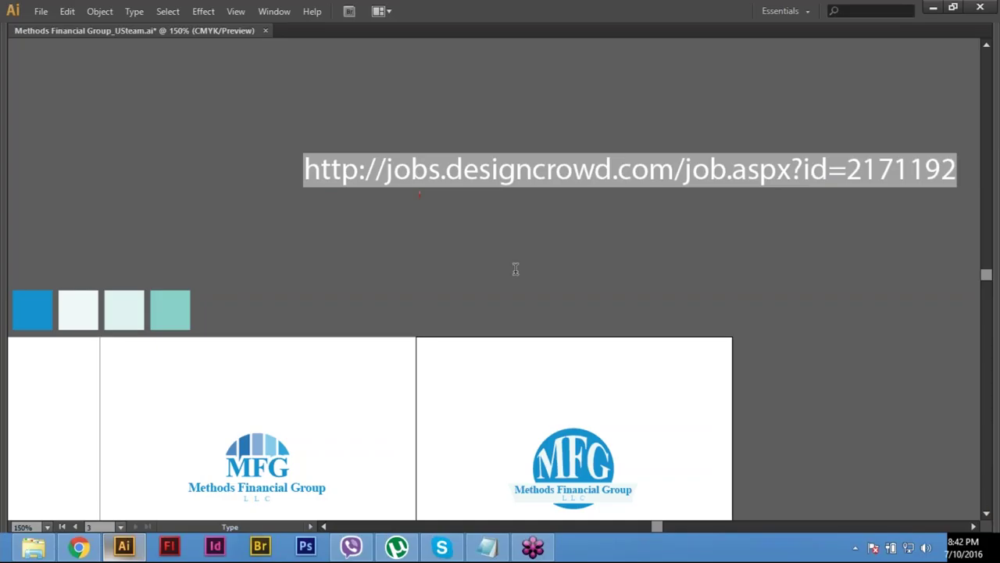
# Step: Shift the job link text to the left above the artboards, and delete it
pyautogui.click(640, 239)
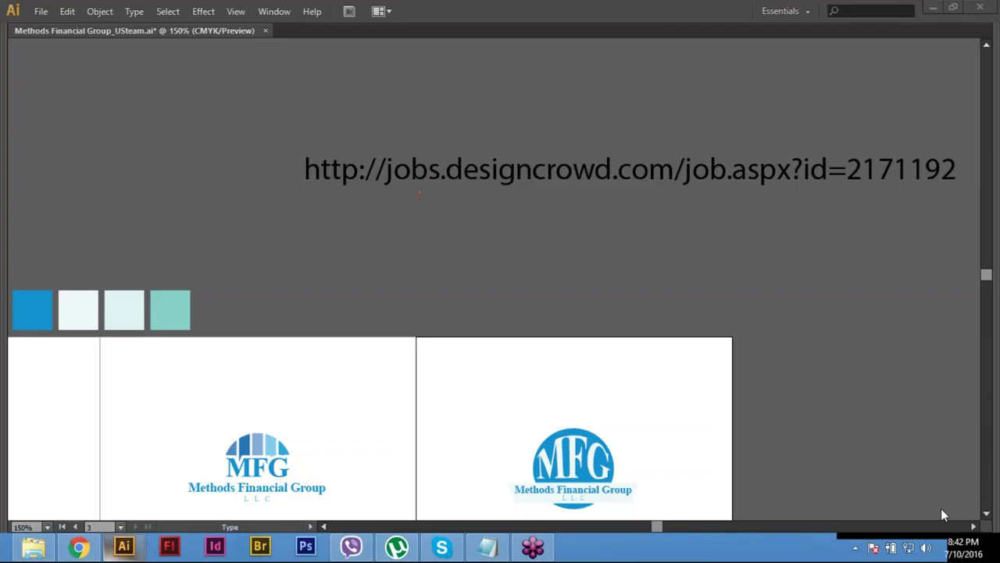
pyautogui.press('v')
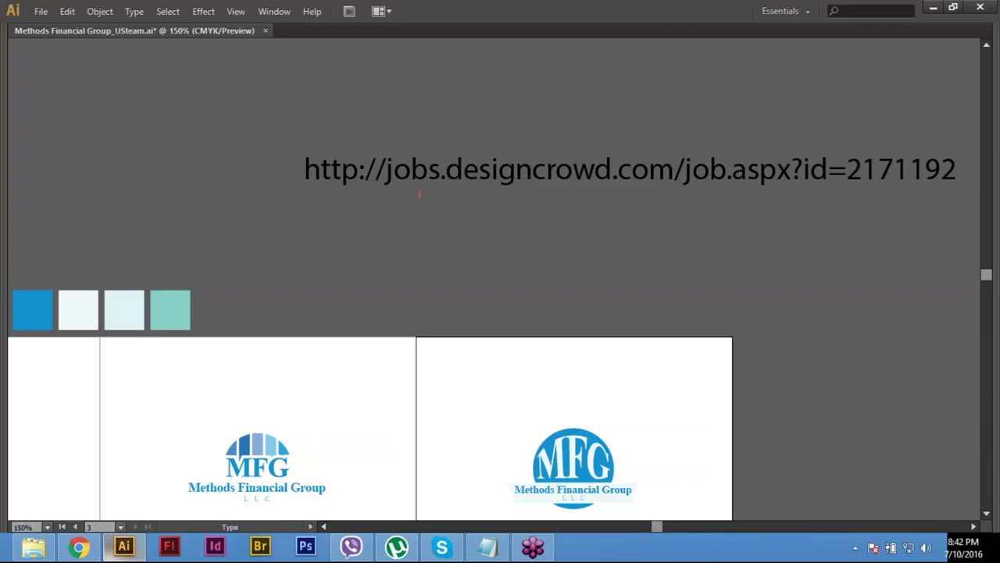
pyautogui.moveTo(727, 181); pyautogui.dragTo(608, 184)
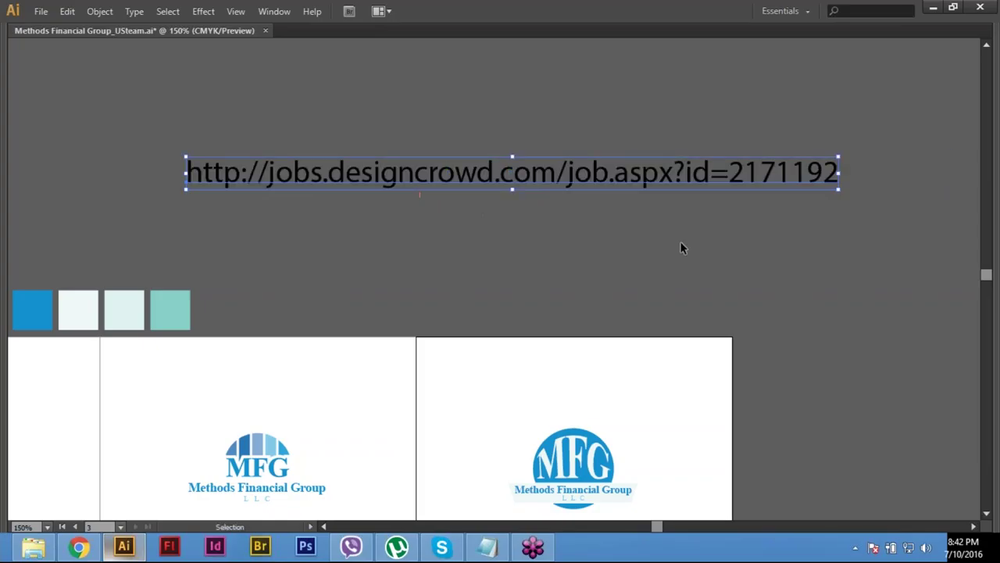
pyautogui.press('Delete')
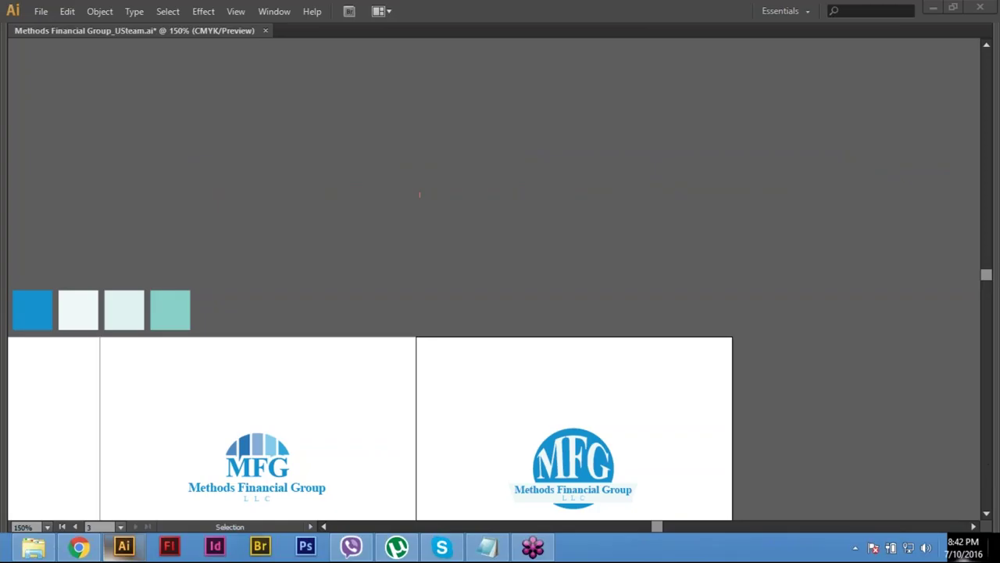
pyautogui.moveTo(991, 539)
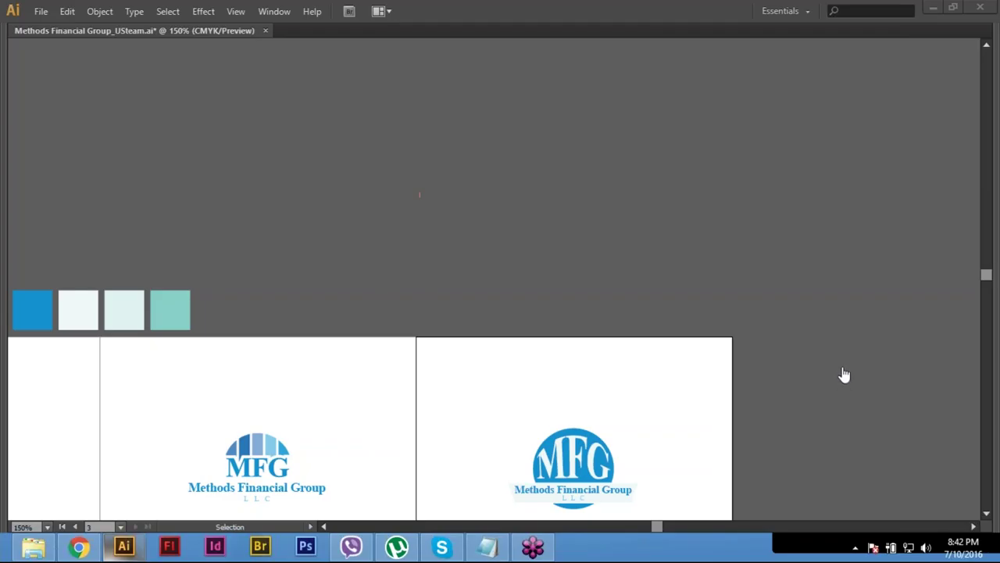
# Step: Switch to Chrome and view the Methods Financial Group job page in its newly opened tab
pyautogui.hotkey('alt', 'Tab')
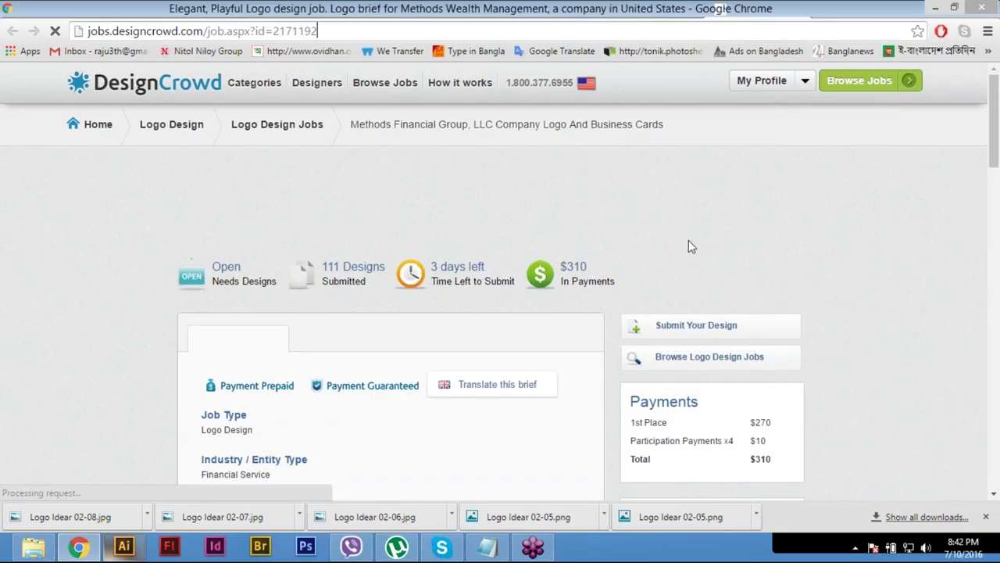
pyautogui.click(656, 9)
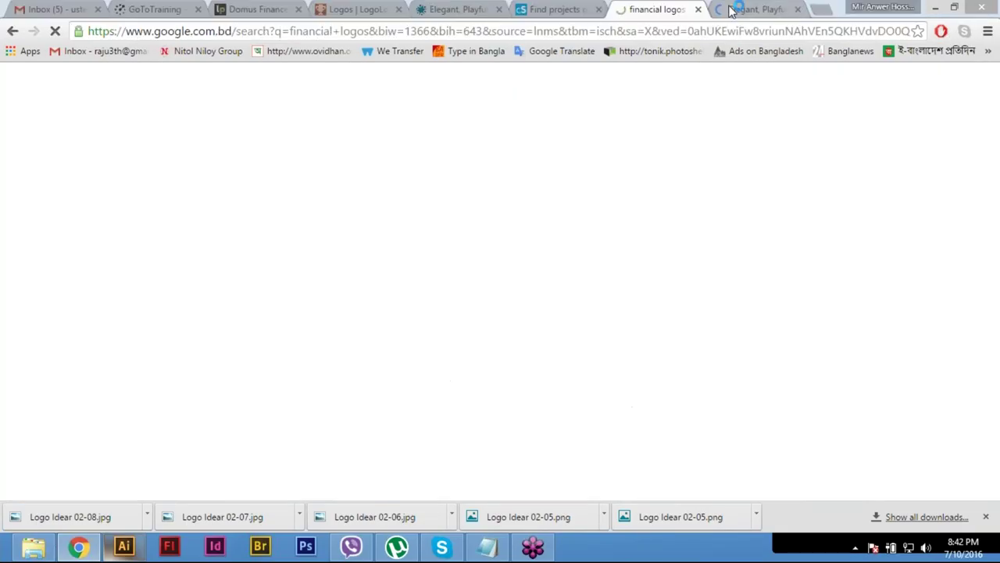
pyautogui.click(730, 9)
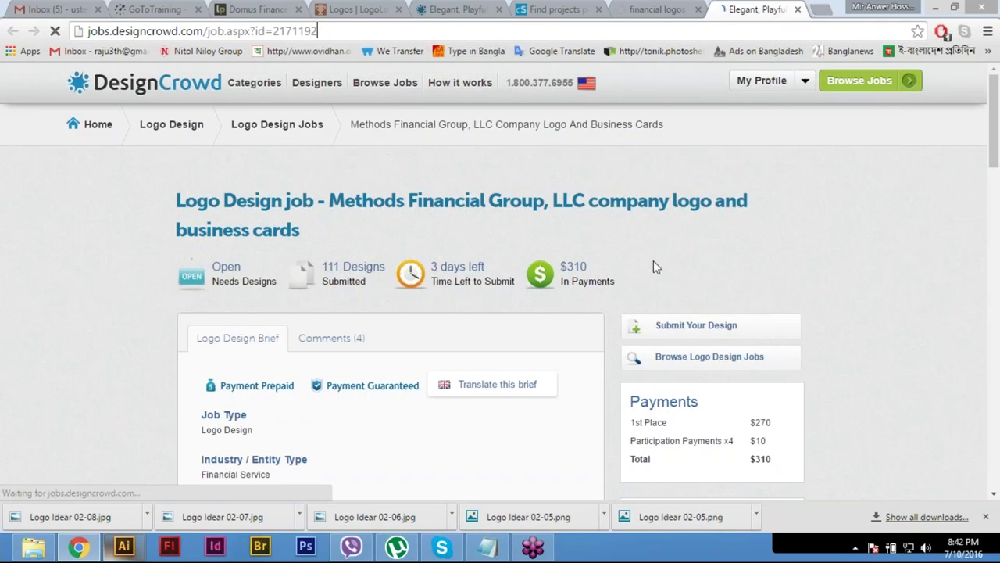
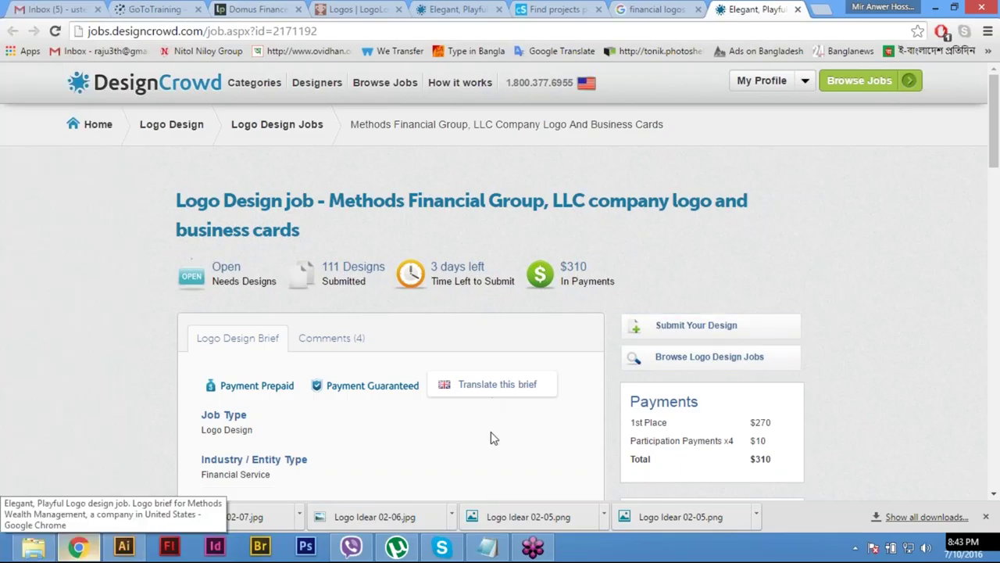
# Step: Copy the company name Methods Financial Group, without LLC, from the brief's Logo Text section
pyautogui.scroll(-1, 492, 438)
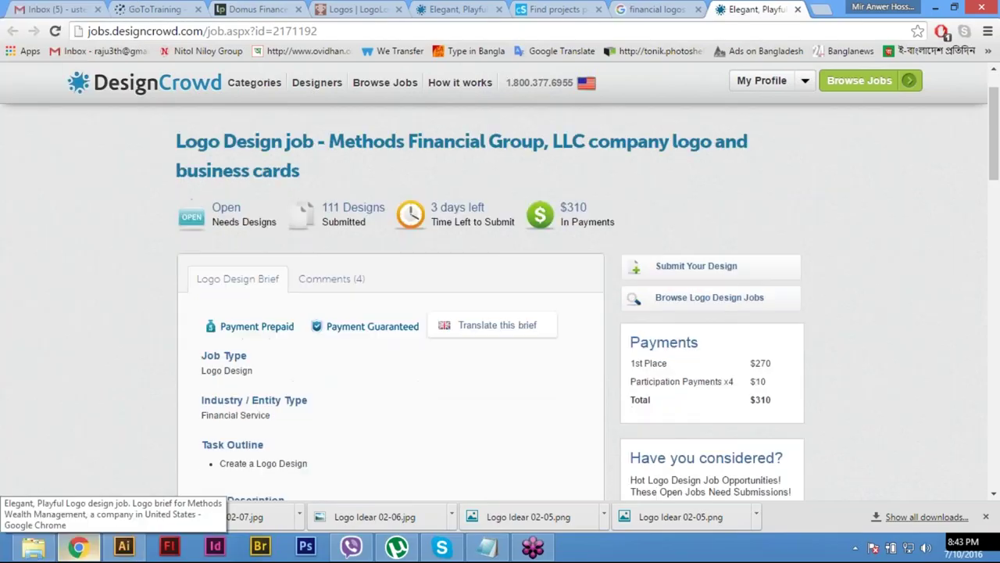
pyautogui.scroll(-1, 445, 379)
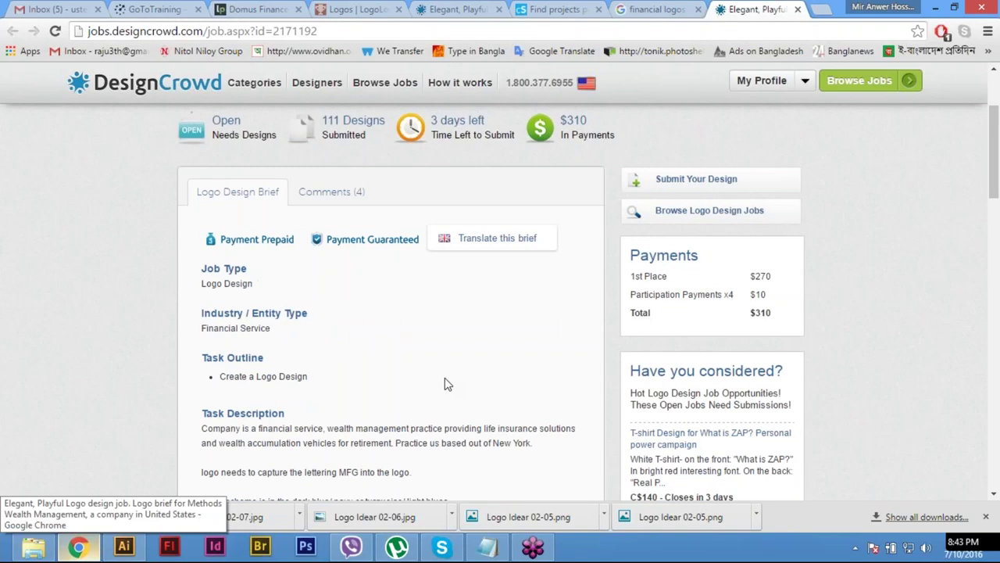
pyautogui.scroll(-1, 444, 384)
pyautogui.scroll(-3, 444, 377)
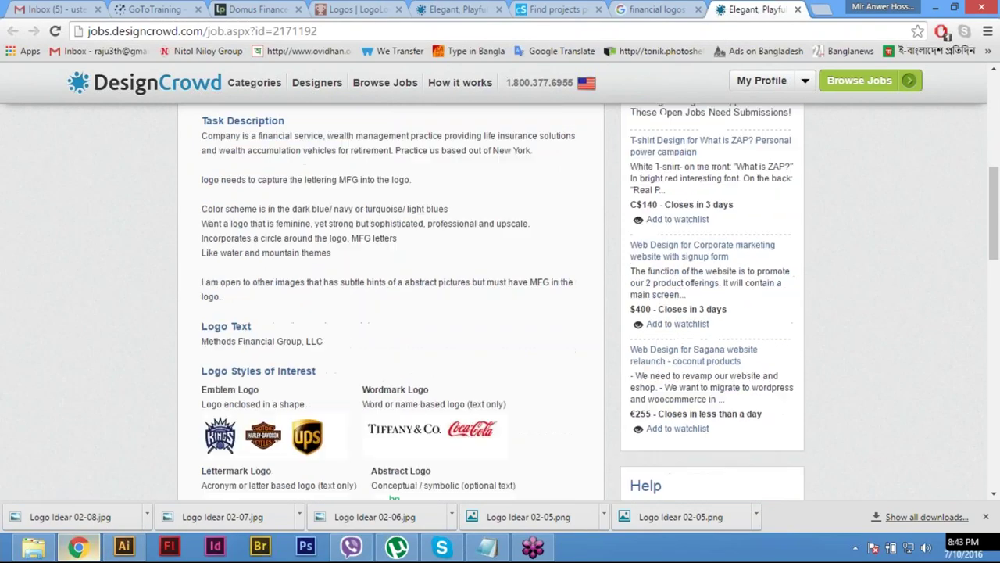
pyautogui.moveTo(202, 342); pyautogui.dragTo(303, 341)
pyautogui.hotkey('ctrl', 'c')
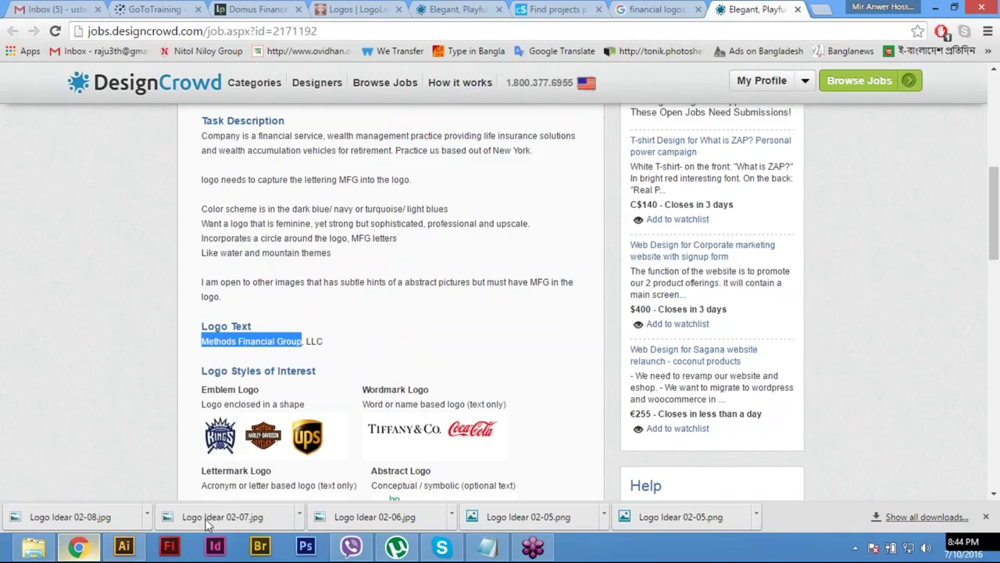
# Step: Start a new document in Illustrator and name it "Methods Financial Group_Usteam 02"
pyautogui.click(123, 545)
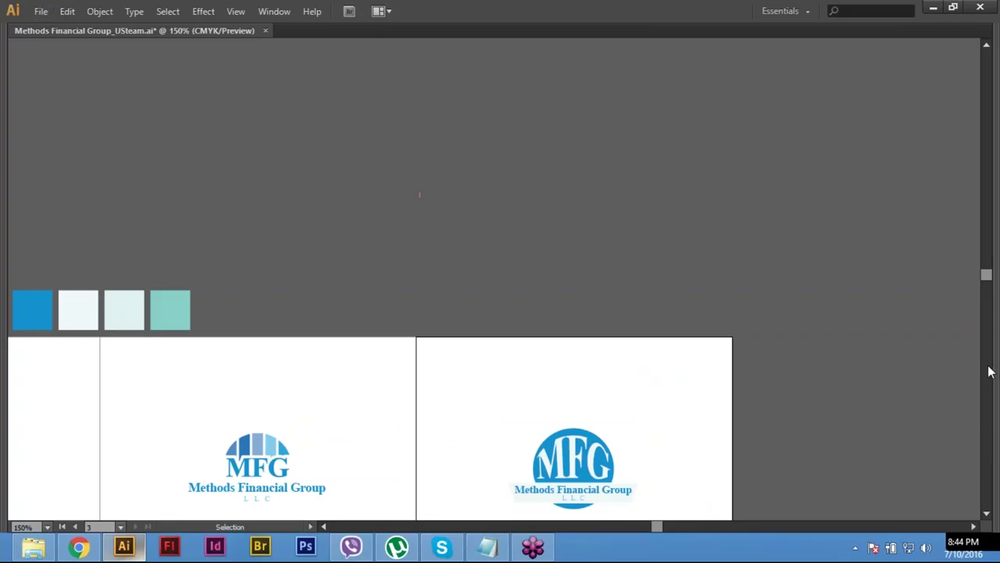
pyautogui.click(42, 12)
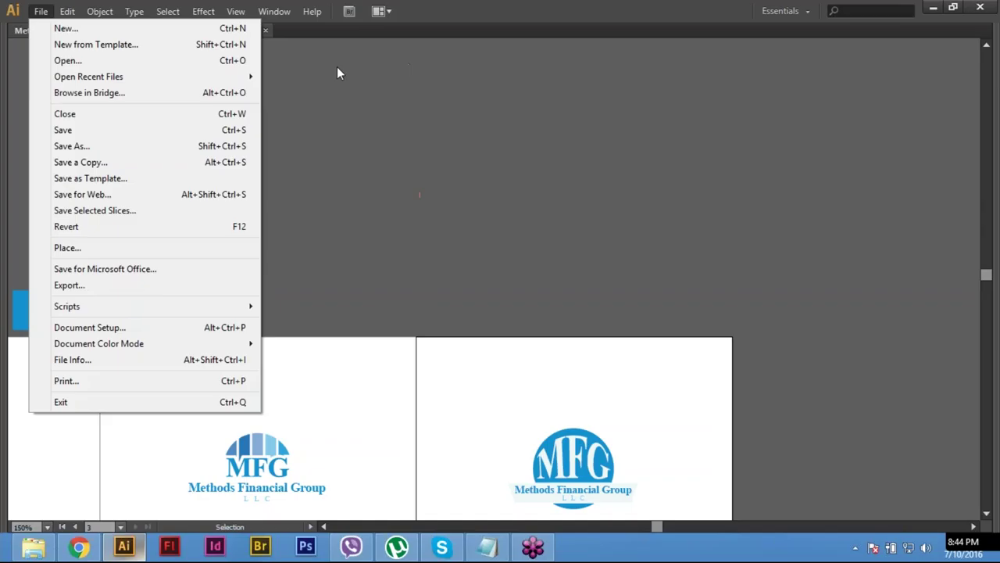
pyautogui.click(39, 14)
pyautogui.click(41, 13)
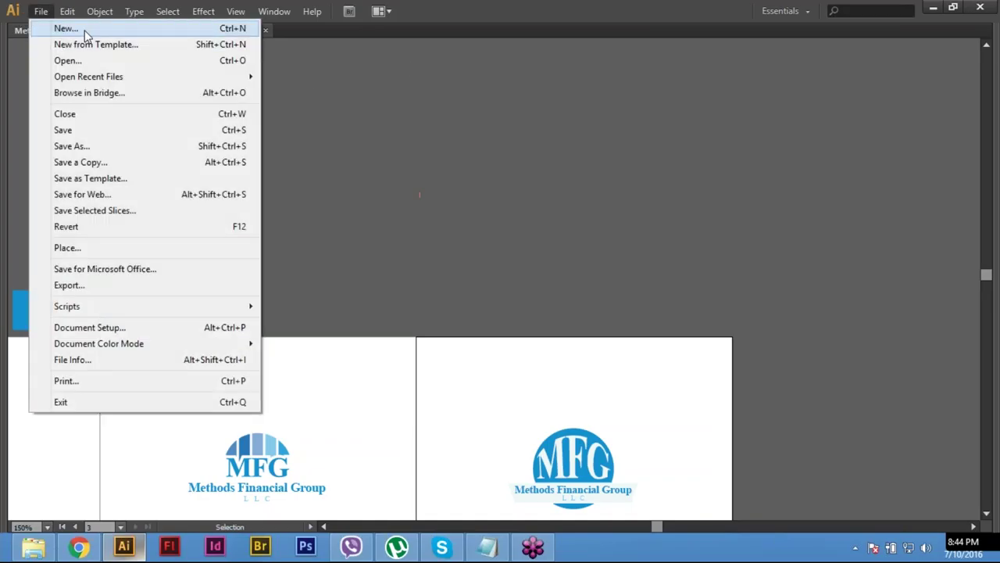
pyautogui.click(65, 29)
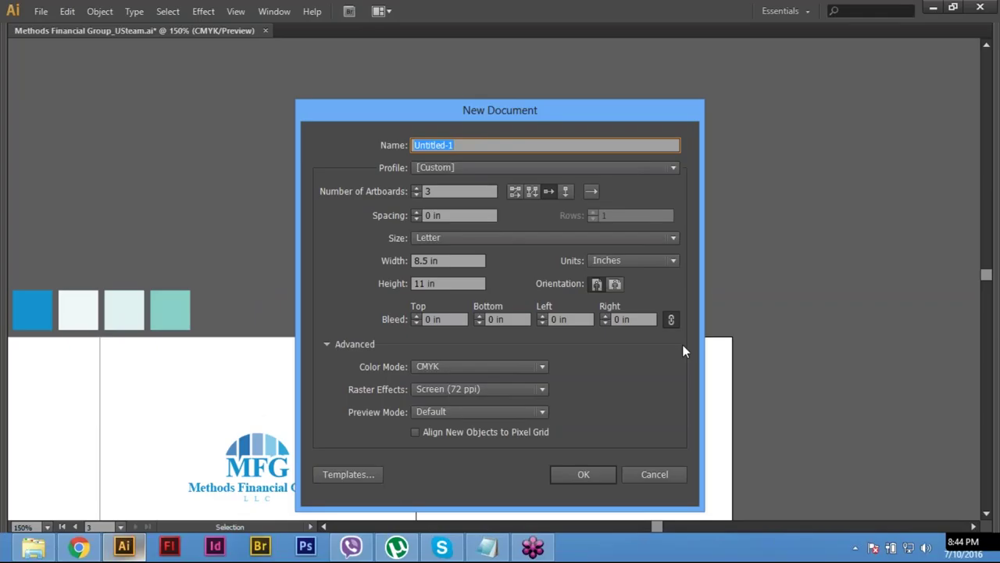
pyautogui.hotkey('ctrl', 'v')
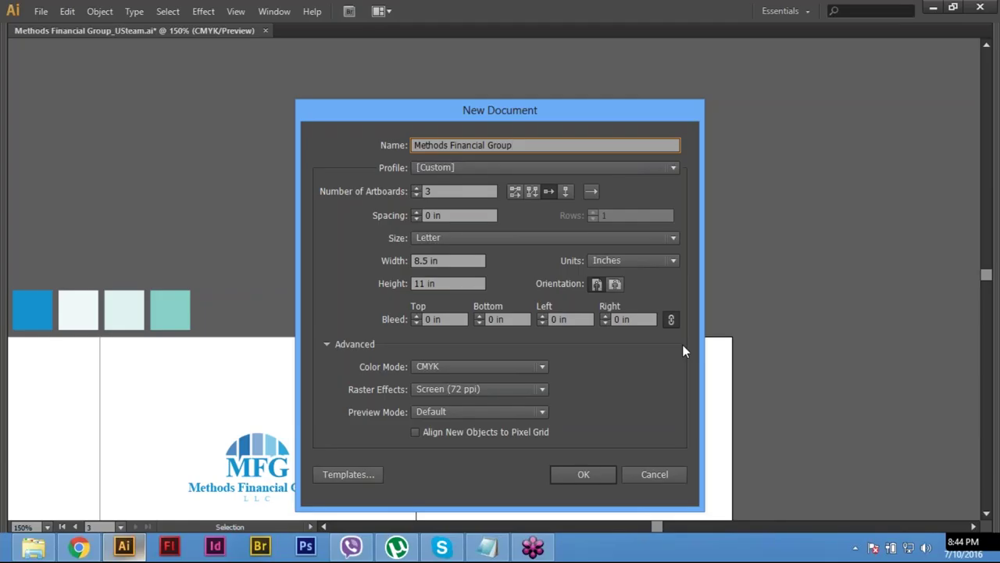
pyautogui.write('_')
pyautogui.write('U')
pyautogui.write('J')
pyautogui.press('BackSpace')
pyautogui.write('S')
pyautogui.write('te')
pyautogui.press('BackSpace')
pyautogui.press('BackSpace')
pyautogui.press('BackSpace')
pyautogui.write('steam 02')
# Step: Set the new document's three artboards to be arranged by row
pyautogui.click(455, 190)
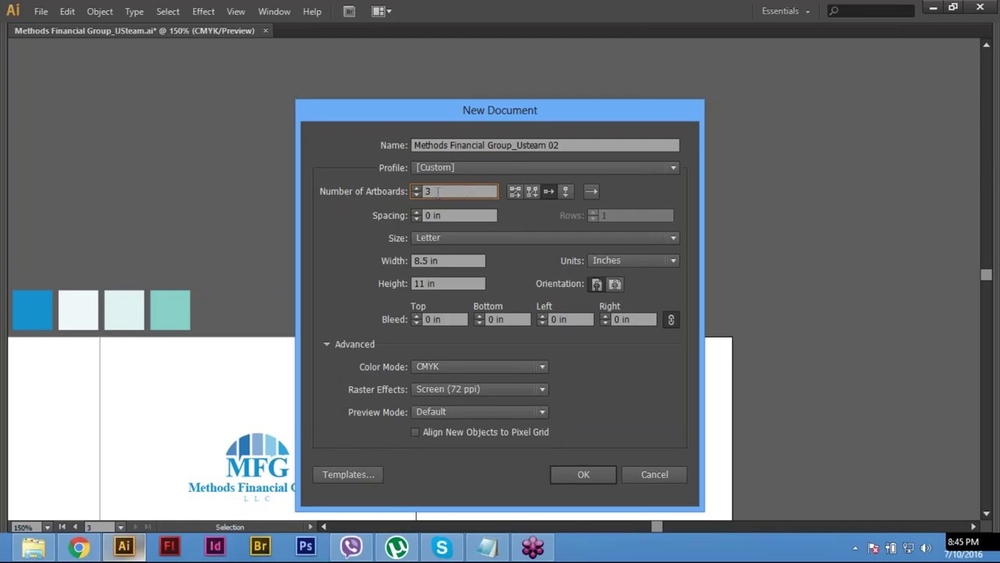
pyautogui.click(549, 191)
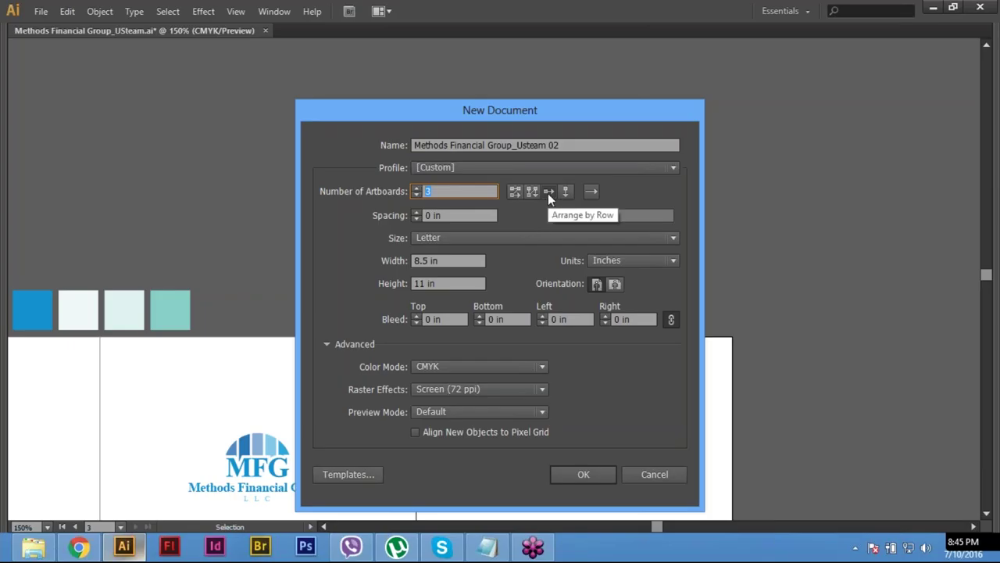
pyautogui.click(549, 192)
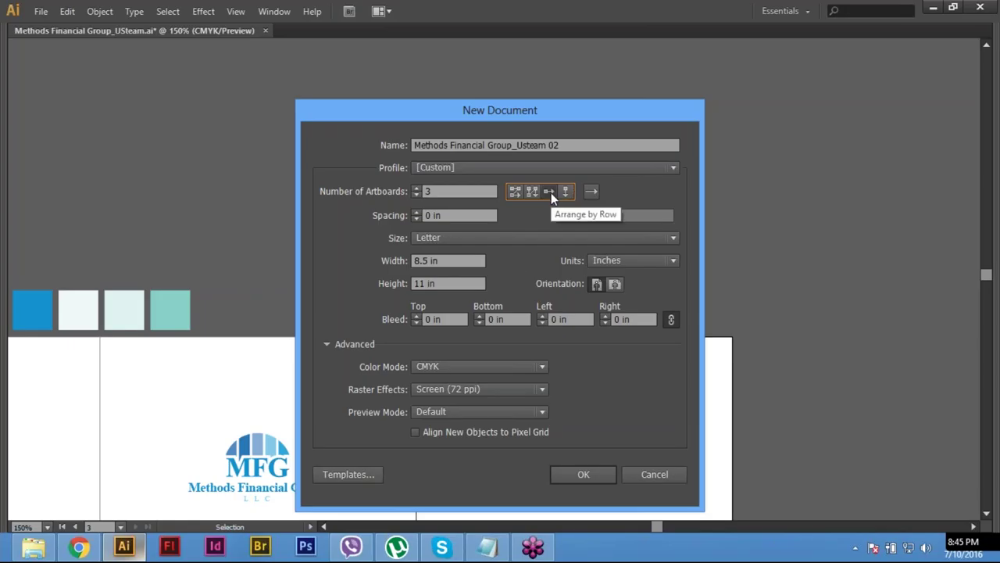
# Step: Set the new document's width to 4 in and height to 3.33 in, with 0 in spacing between artboards
pyautogui.click(474, 260)
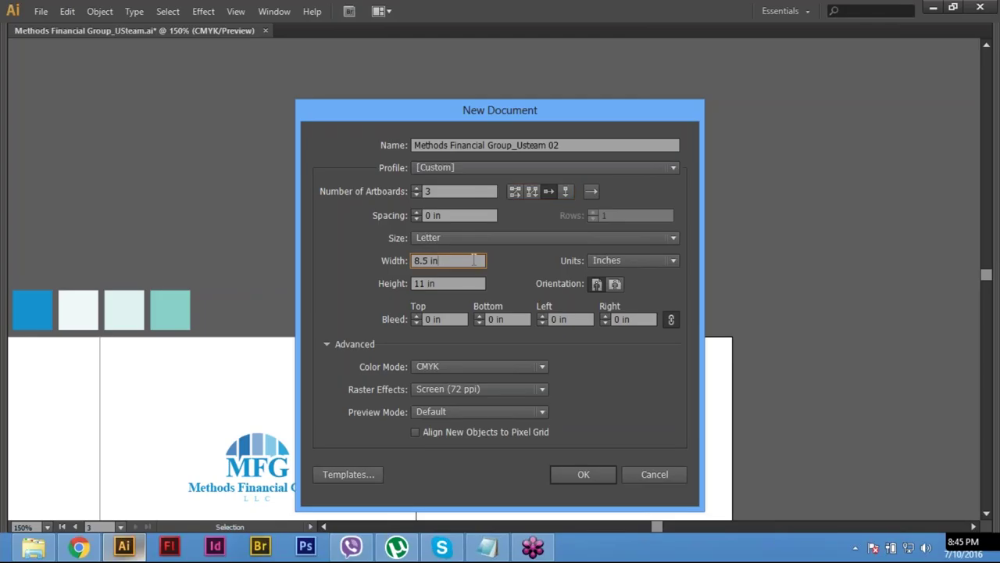
pyautogui.hotkey('ctrl', 'a')
pyautogui.write('4')
pyautogui.click(475, 213)
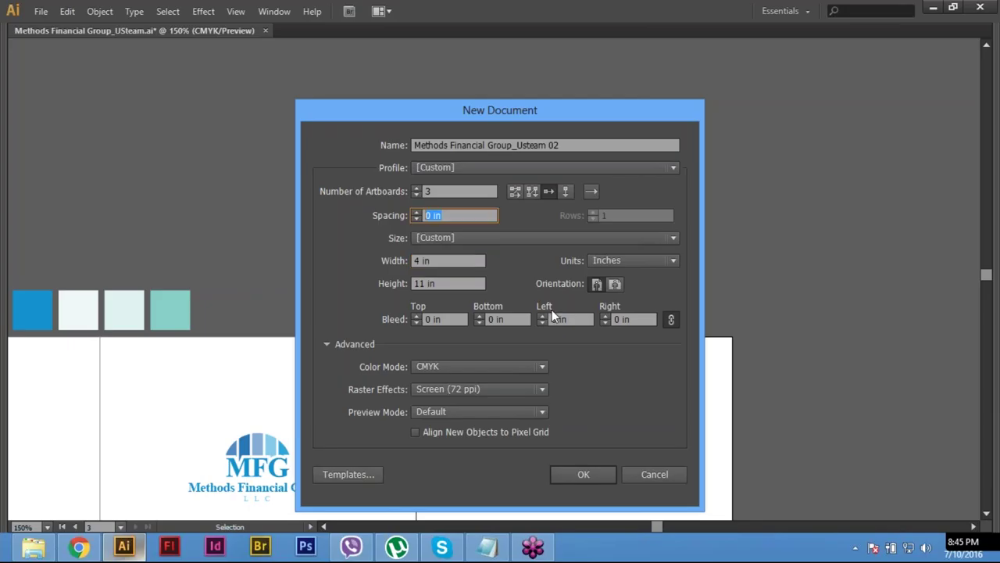
pyautogui.write('0')
pyautogui.click(474, 283)
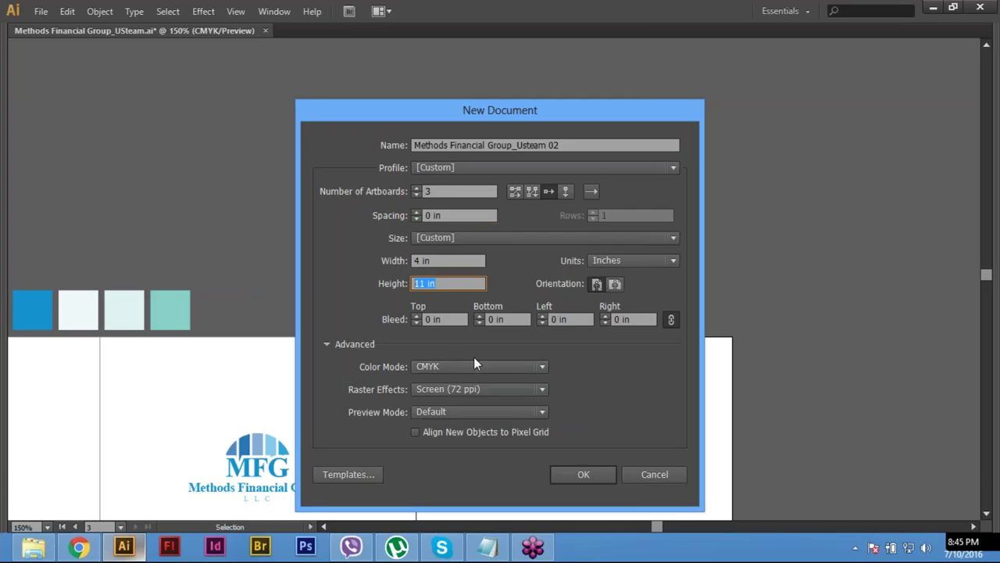
pyautogui.write('3.33')
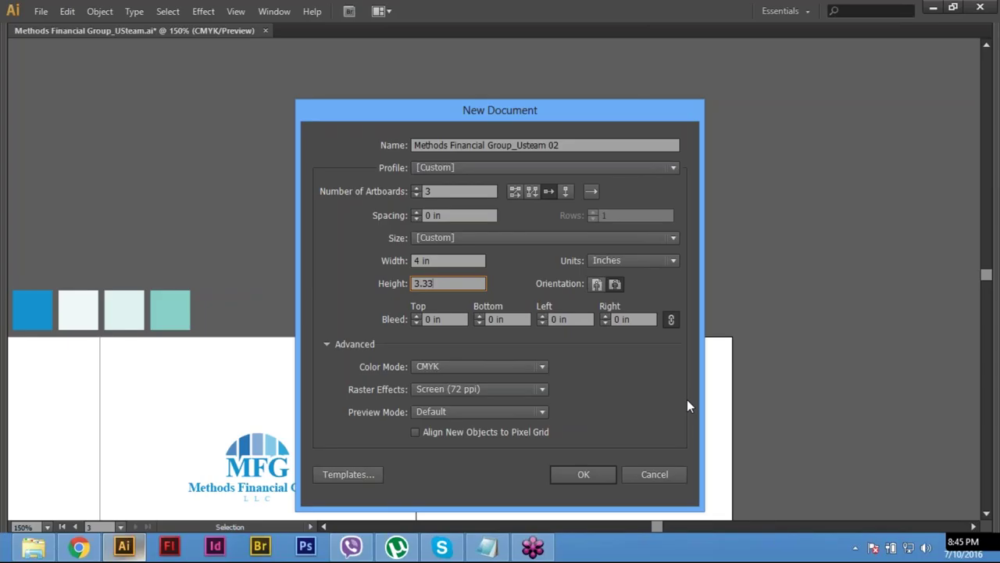
pyautogui.press('Tab')
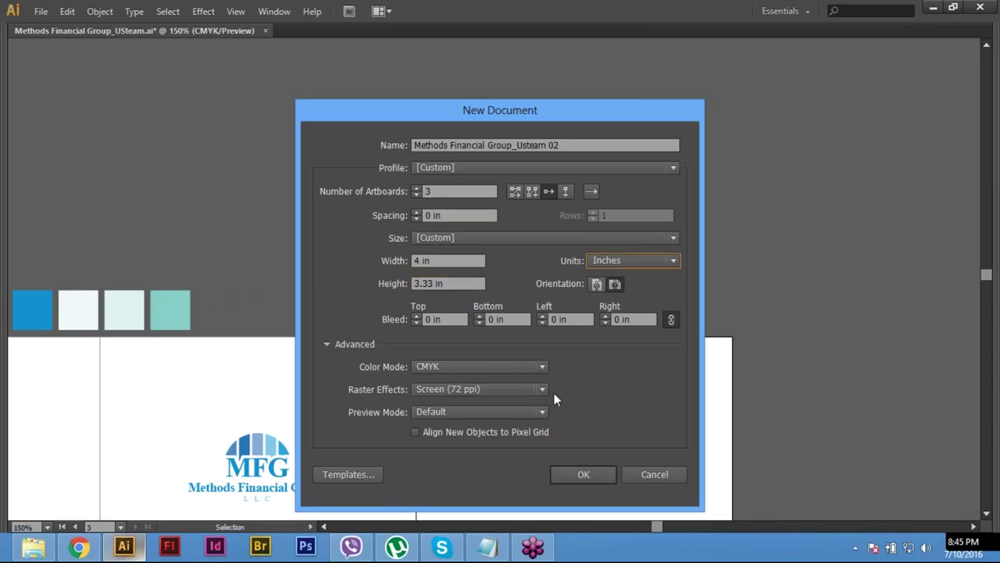
# Step: Try High (300 ppi) raster effects for the new document and return the setting to Screen (72 ppi)
pyautogui.click(503, 388)
pyautogui.click(483, 405)
pyautogui.click(453, 388)
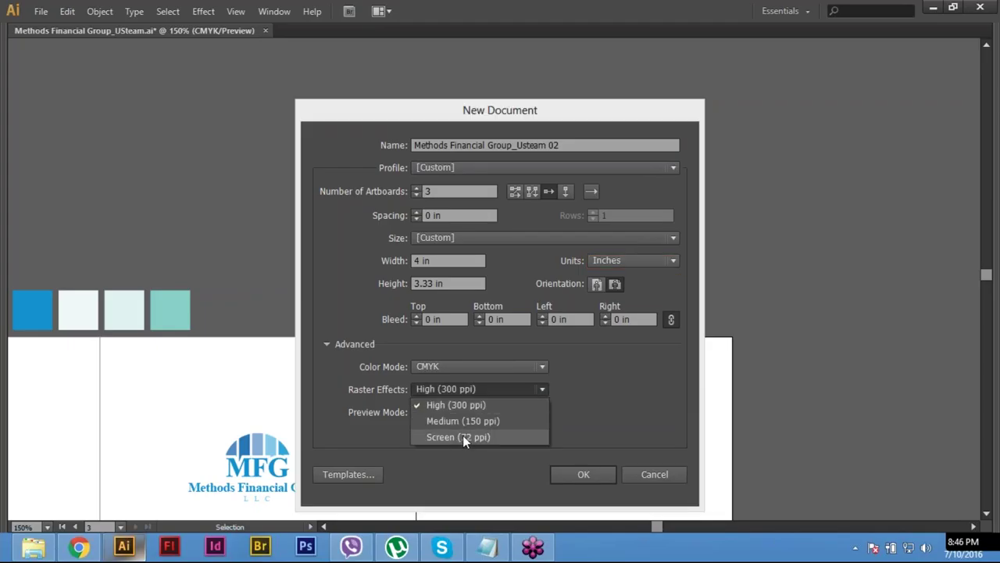
pyautogui.click(461, 437)
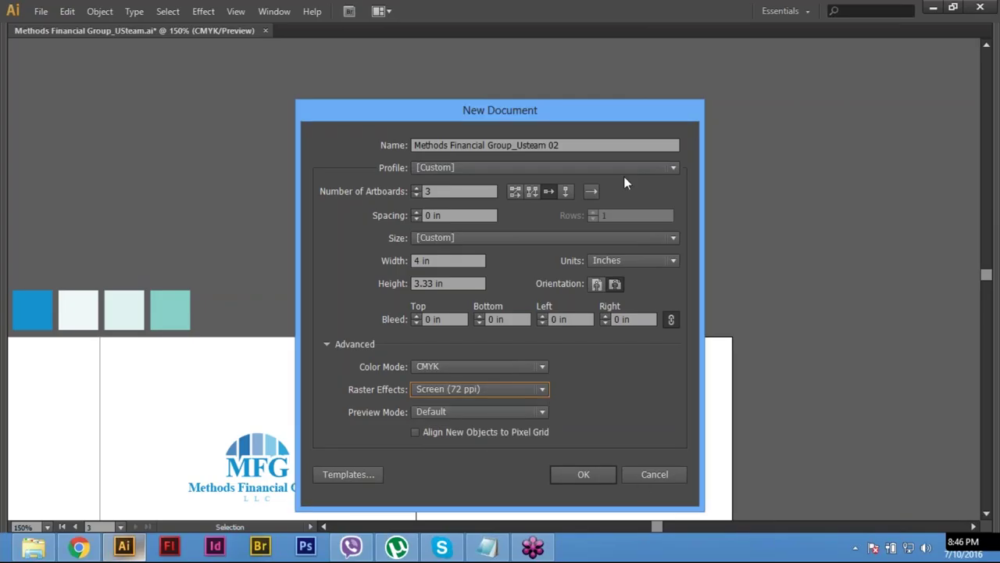
# Step: Apply the Print profile to the new document and set its units to inches
pyautogui.click(505, 167)
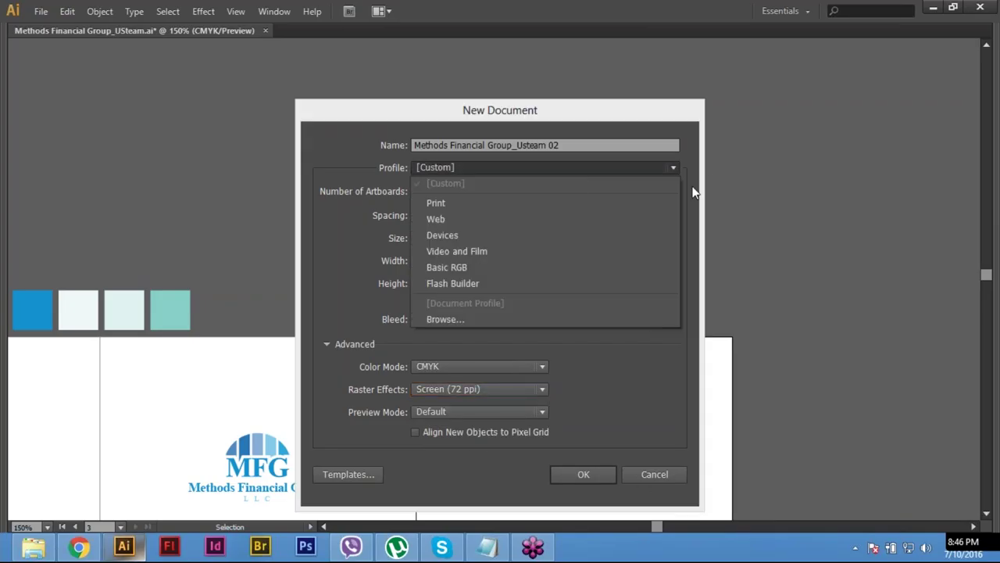
pyautogui.click(329, 159)
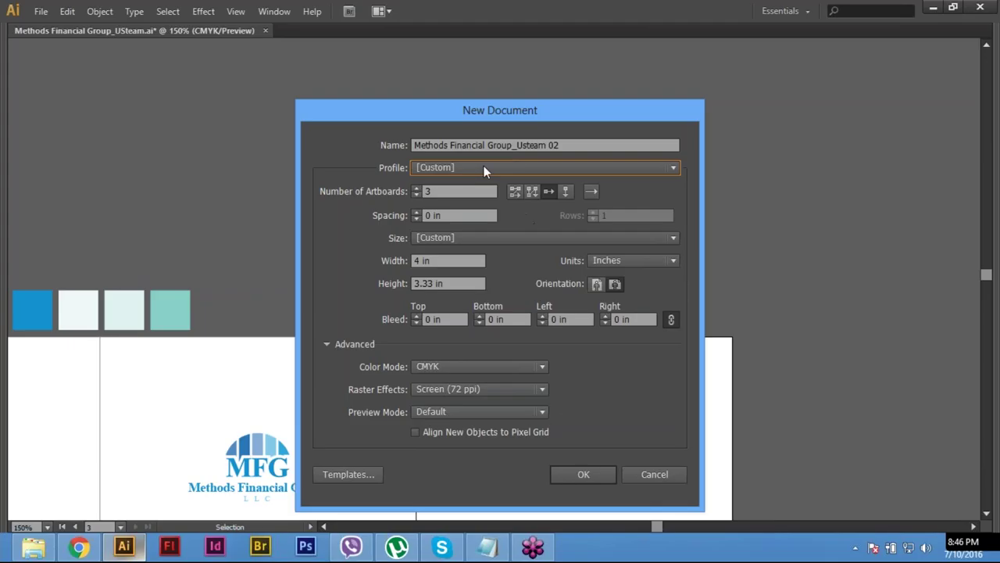
pyautogui.click(484, 166)
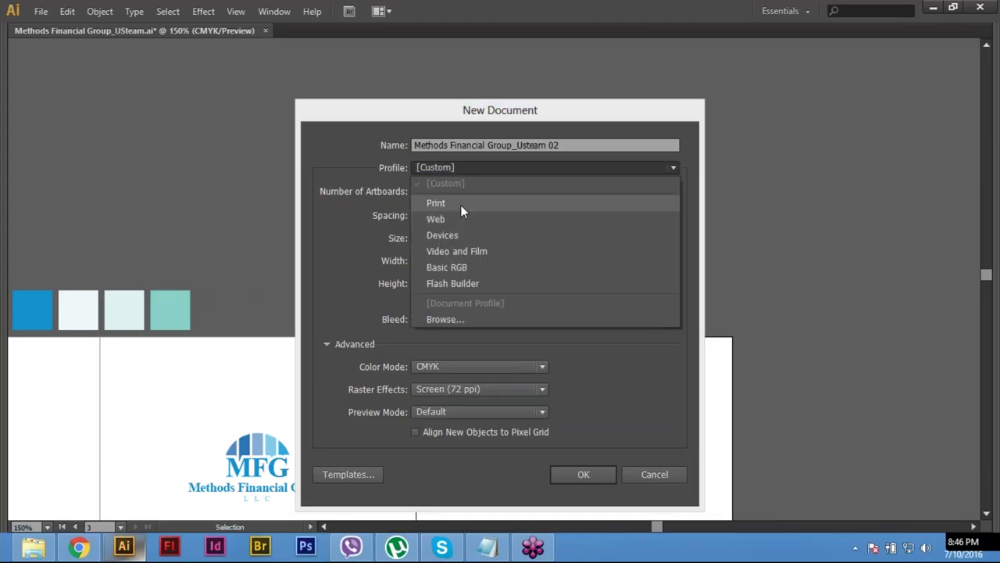
pyautogui.click(466, 202)
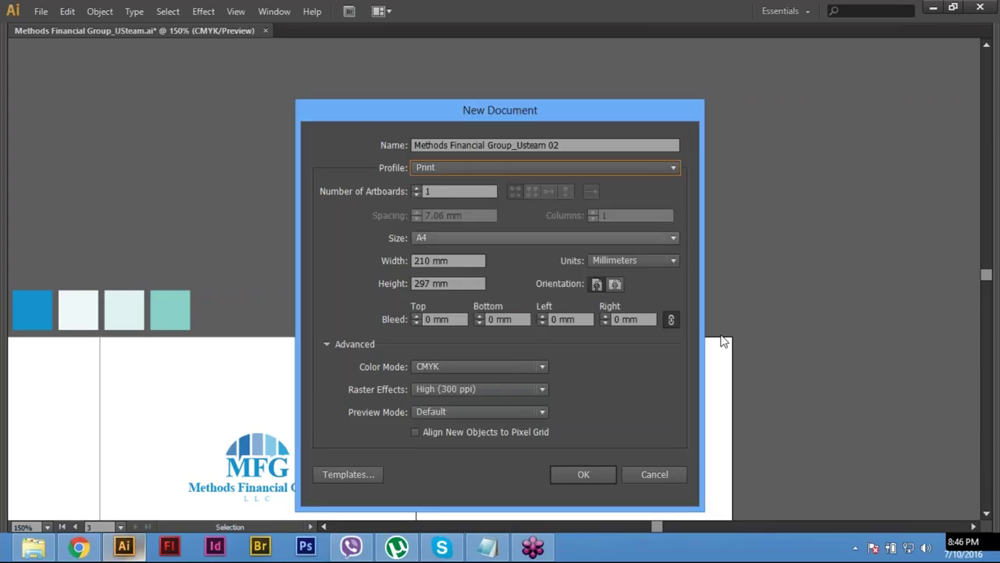
pyautogui.click(636, 256)
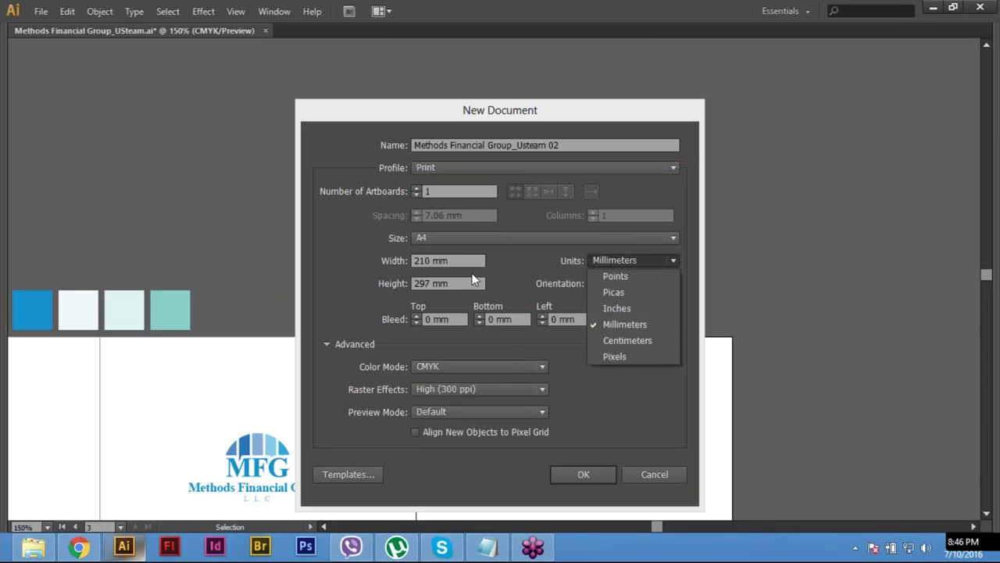
pyautogui.click(616, 309)
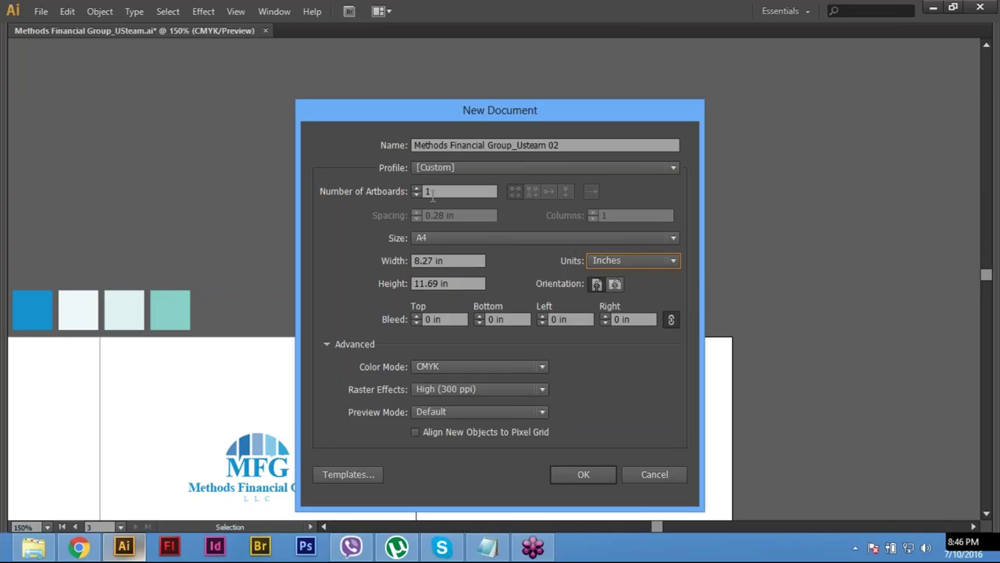
# Step: Give the new document three artboards arranged by row with 0 in spacing
pyautogui.press('Tab')
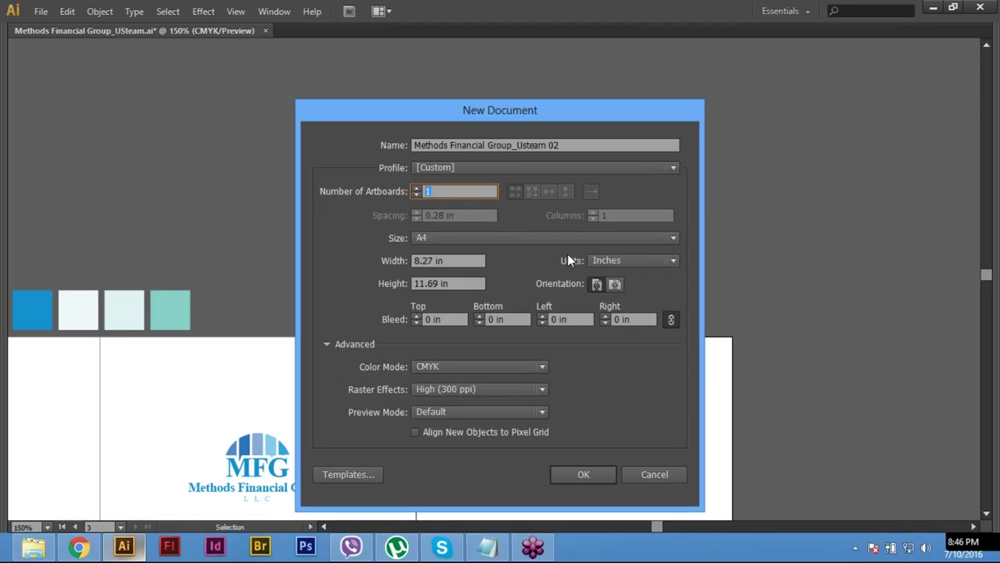
pyautogui.write('3')
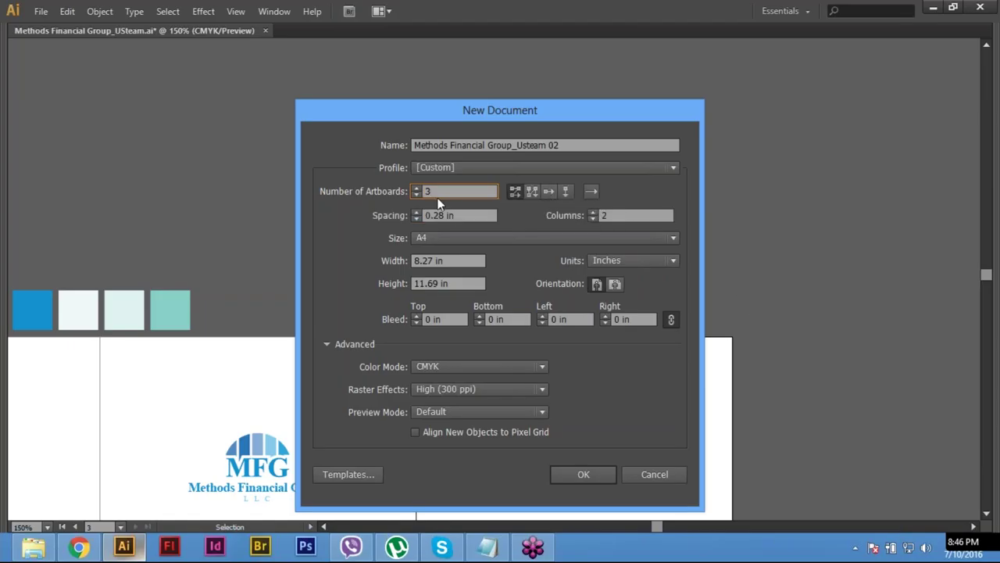
pyautogui.click(547, 191)
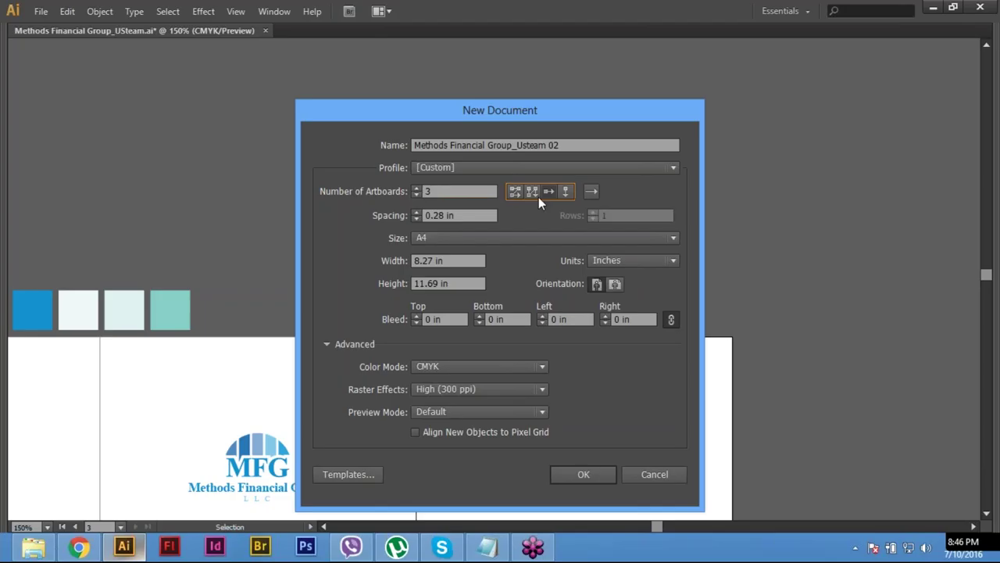
pyautogui.click(458, 222)
pyautogui.write('0')
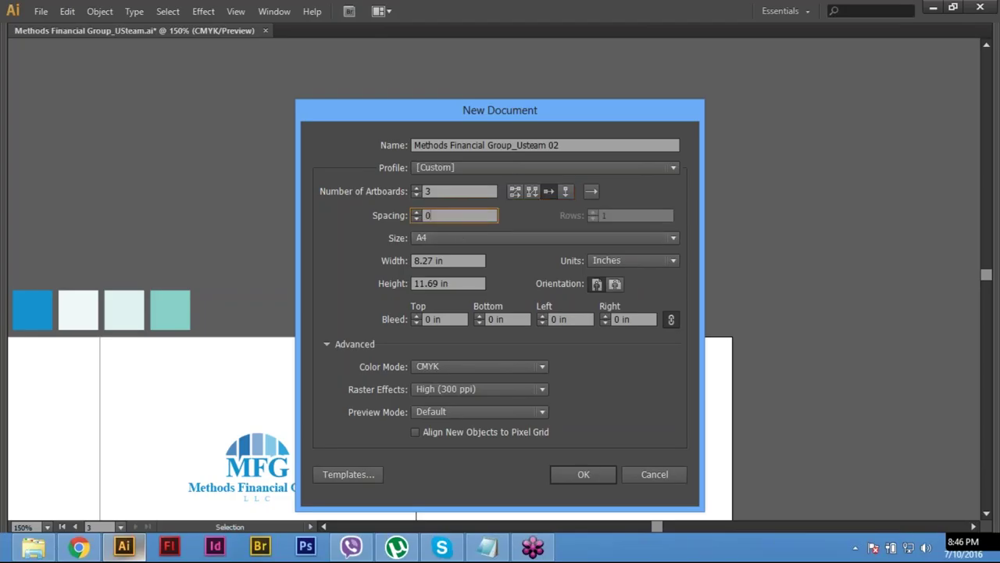
pyautogui.press('Tab')
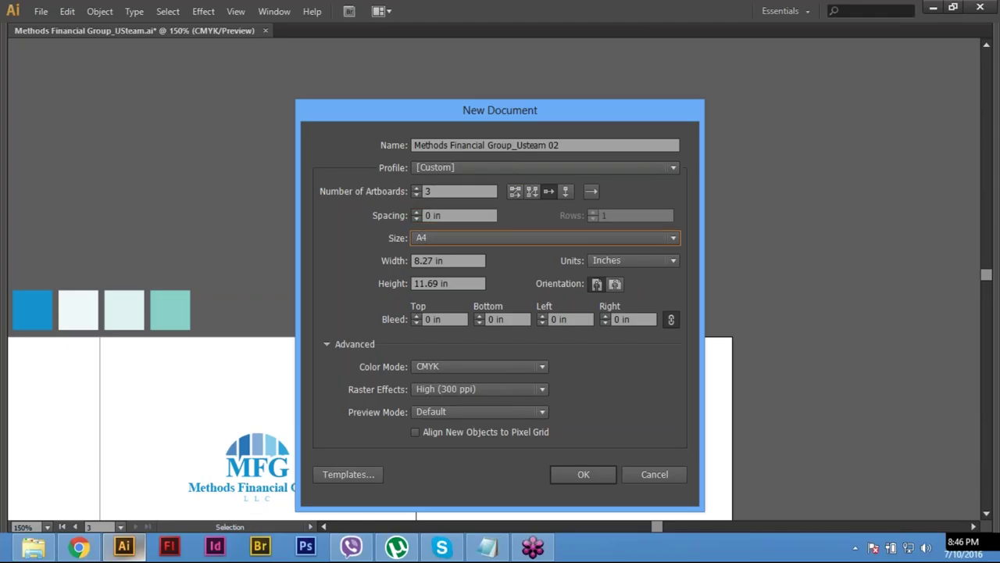
# Step: Set the artboard width to 4 in and the height to 3.33 in
pyautogui.press('Tab')
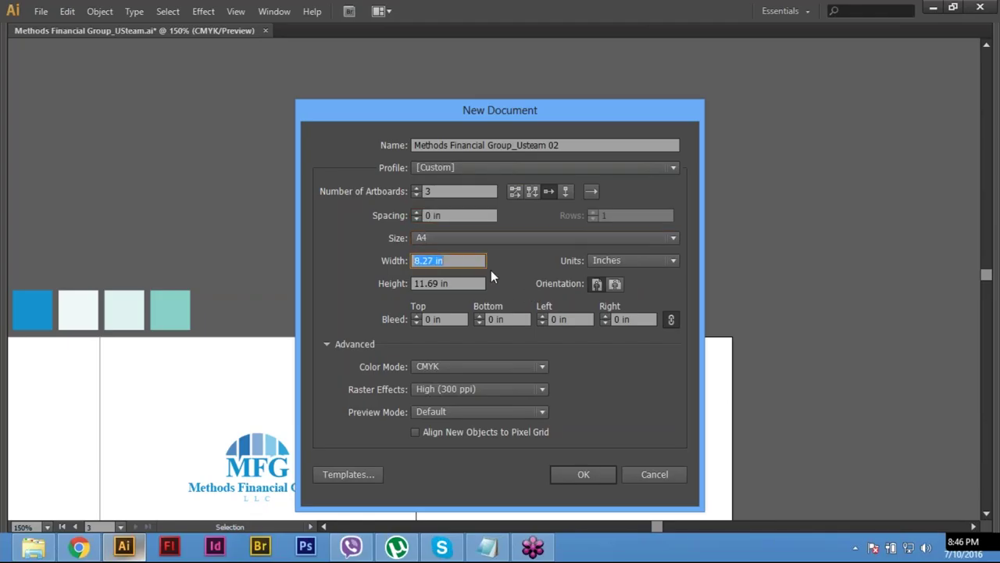
pyautogui.write('4')
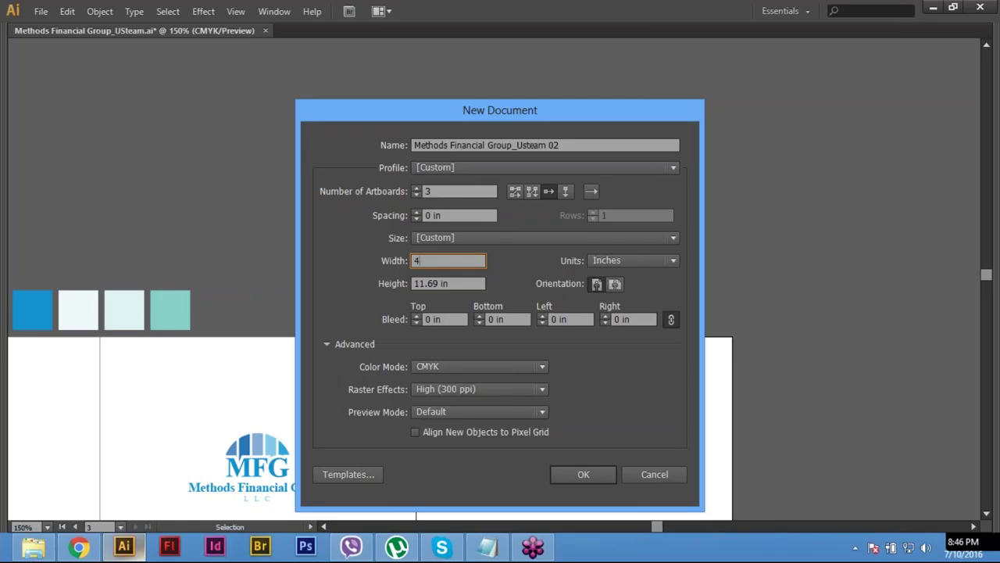
pyautogui.press('Tab')
pyautogui.write('3.33')
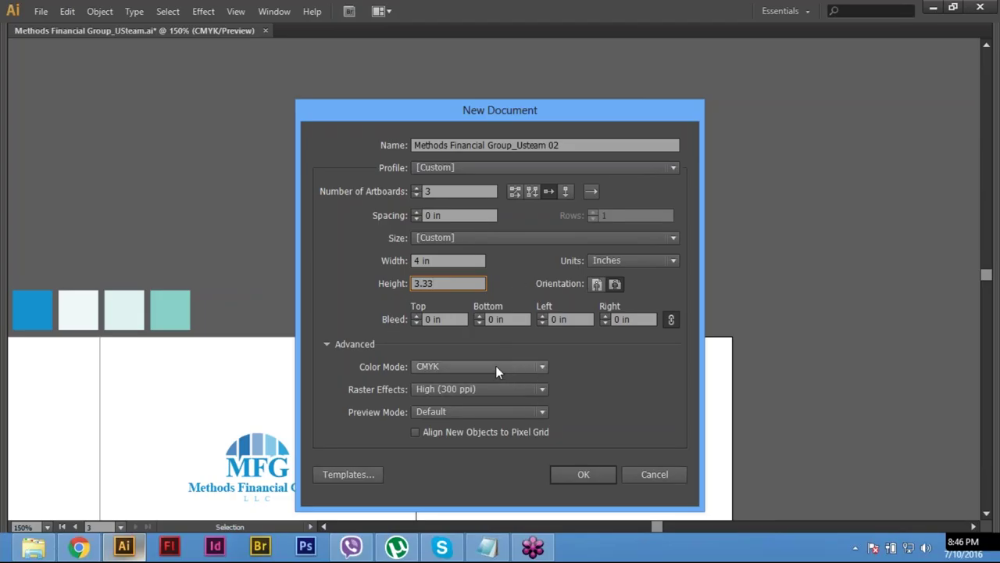
# Step: Set the raster effects to Screen (72 ppi) and create the document
pyautogui.click(507, 387)
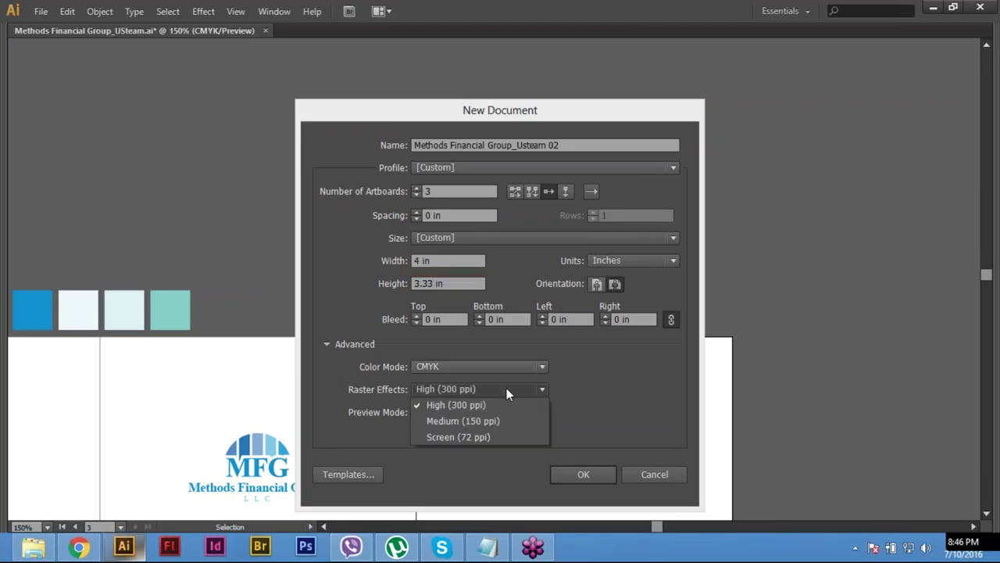
pyautogui.click(470, 437)
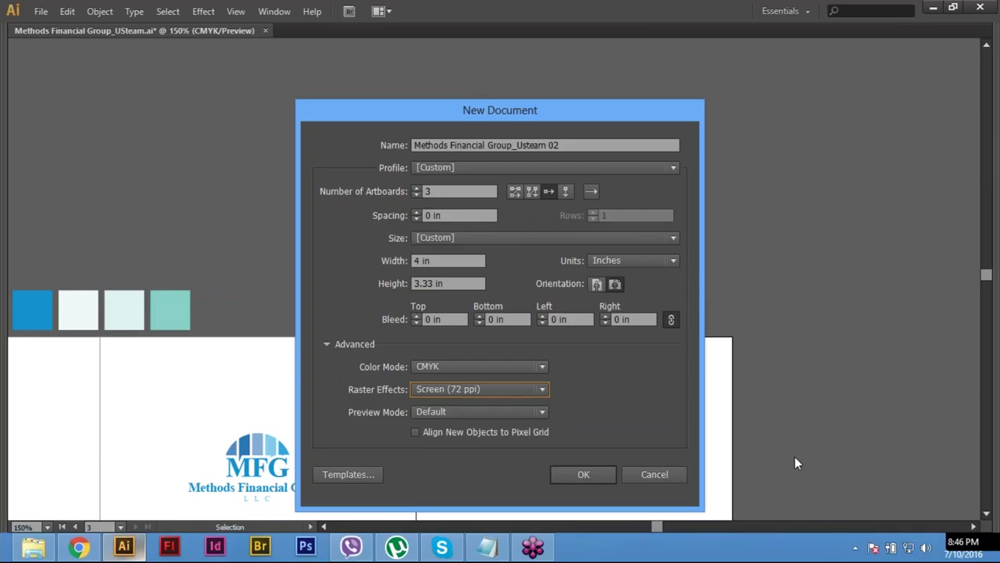
pyautogui.click(586, 474)
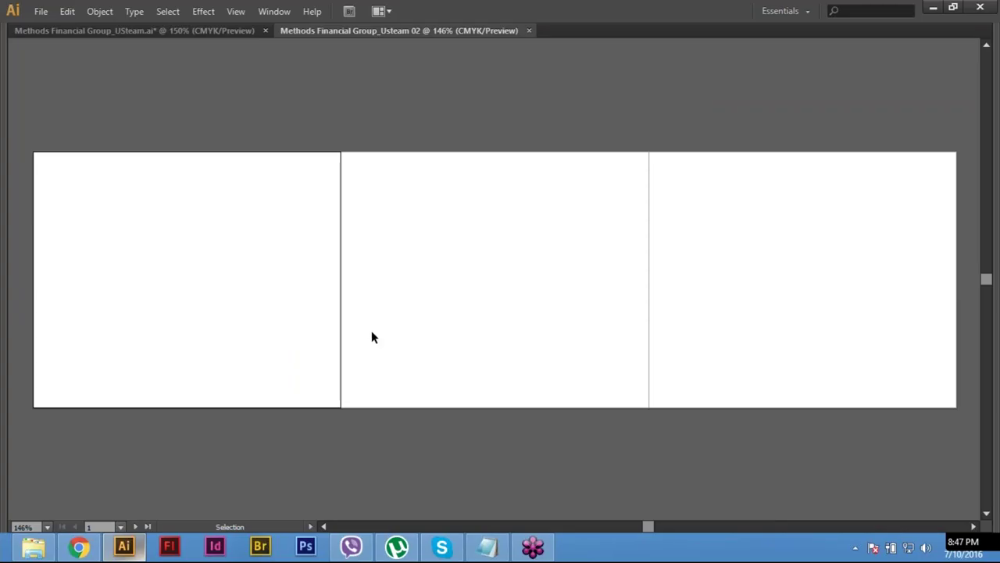
# Step: Show the workspace's hidden tools, control bar and floating palettes around the new document
pyautogui.hotkey('shift', 'Tab')
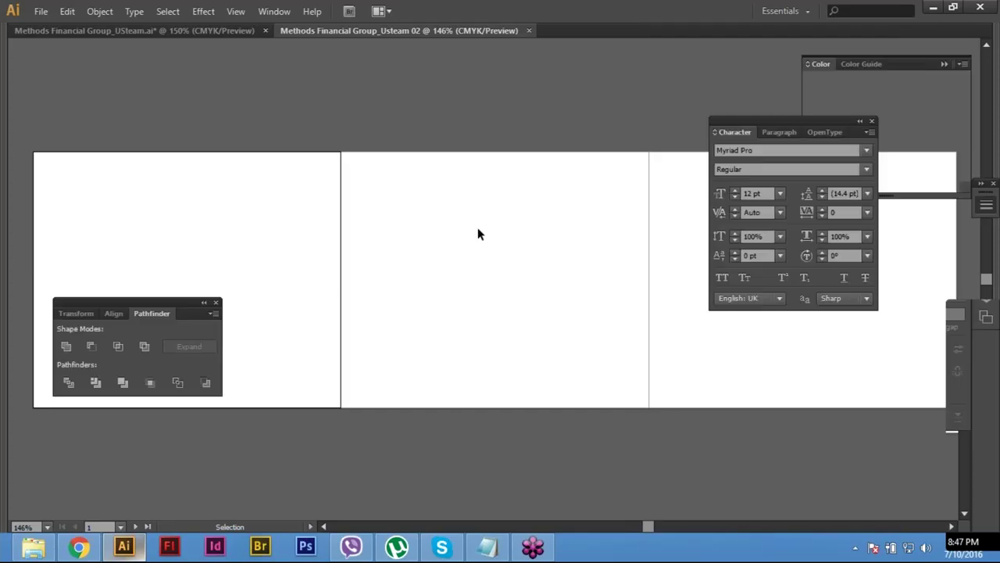
pyautogui.press('Tab')
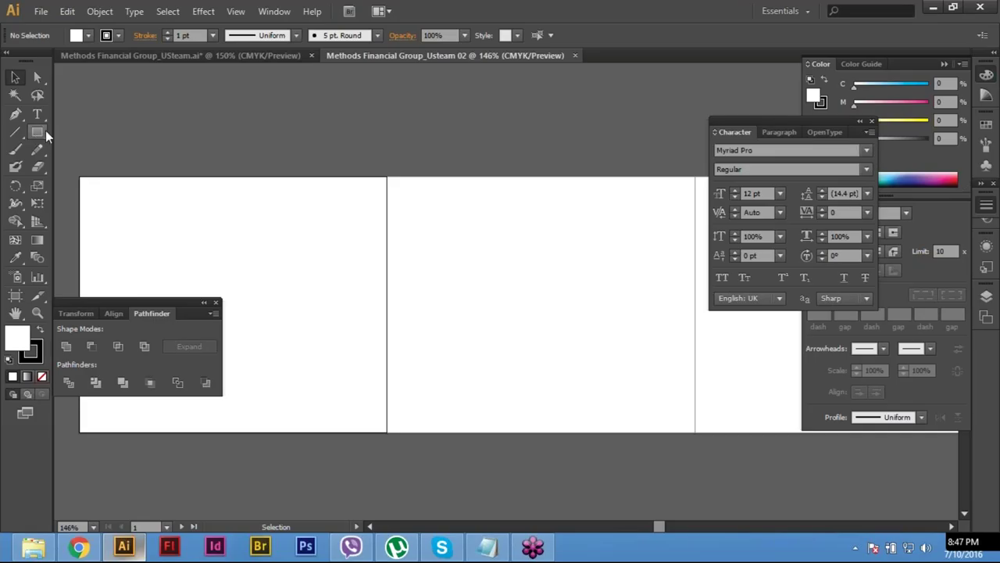
# Step: Open the setup for another new document and review its profile, artboard, spacing and size settings
pyautogui.click(43, 10)
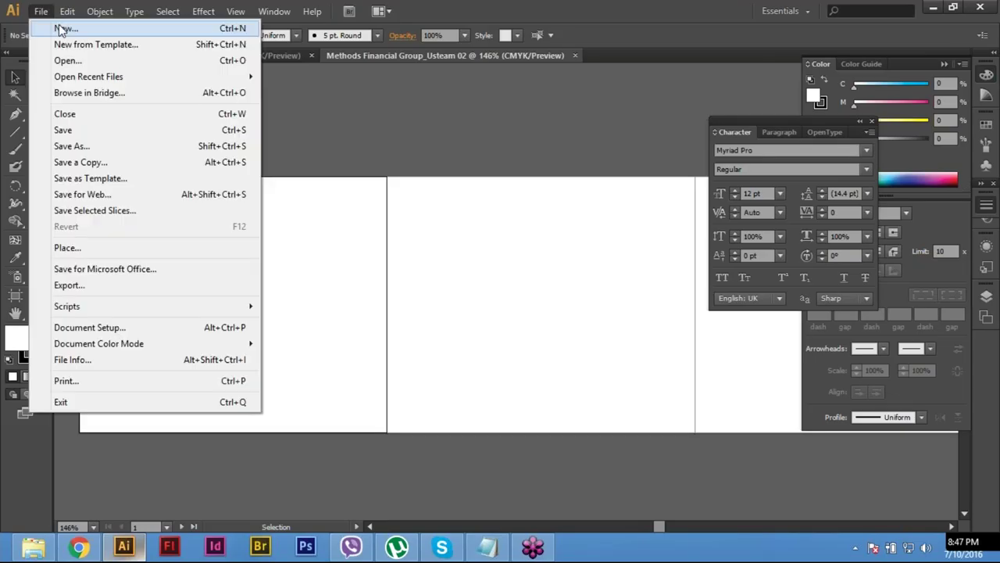
pyautogui.click(49, 14)
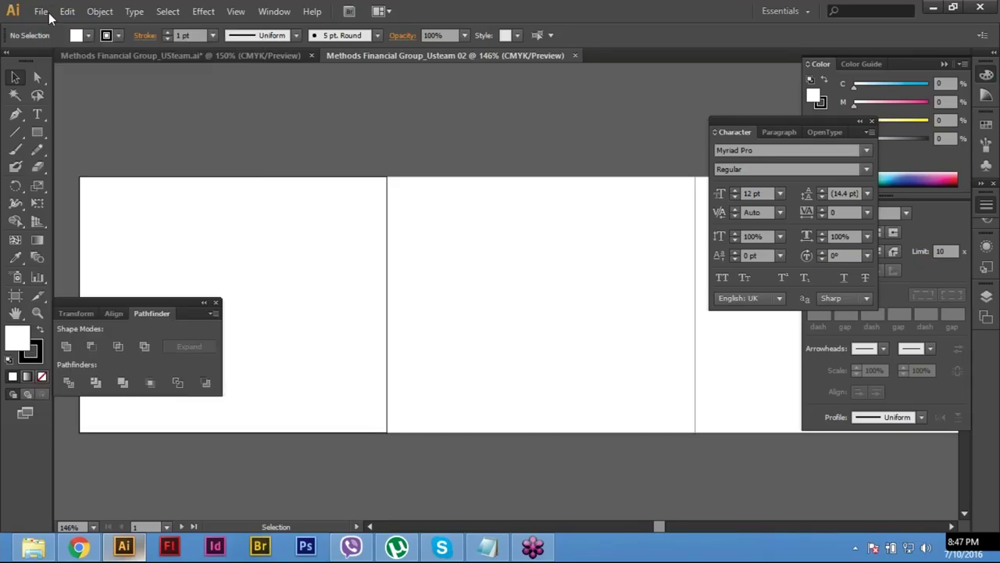
pyautogui.click(43, 11)
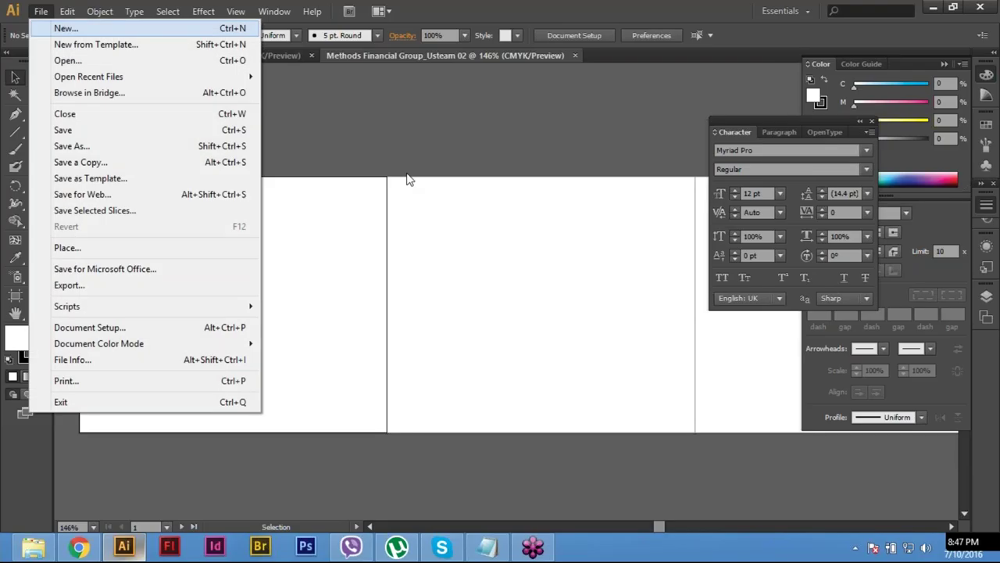
pyautogui.hotkey('ctrl', 'n')
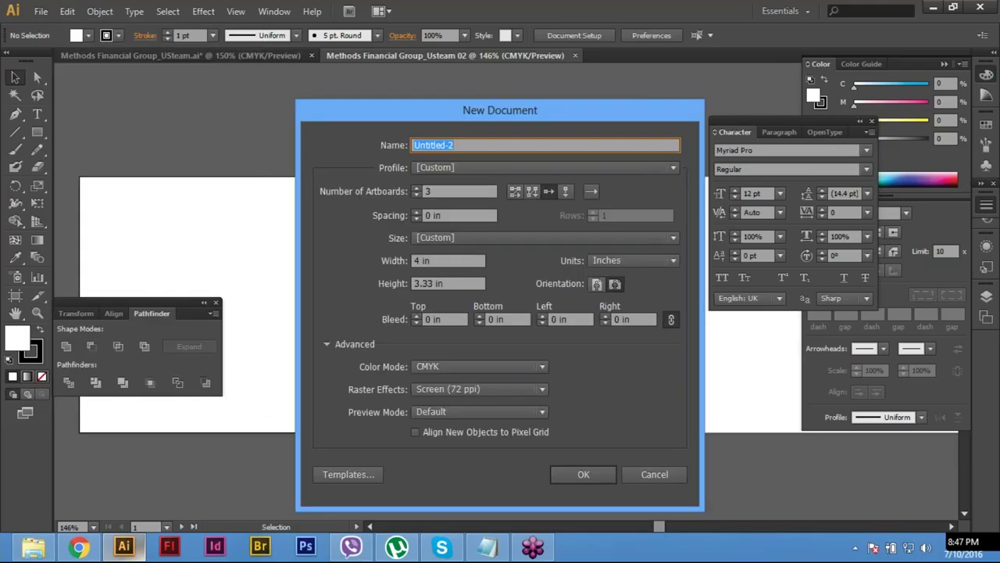
pyautogui.press('Tab')
pyautogui.press('Tab')
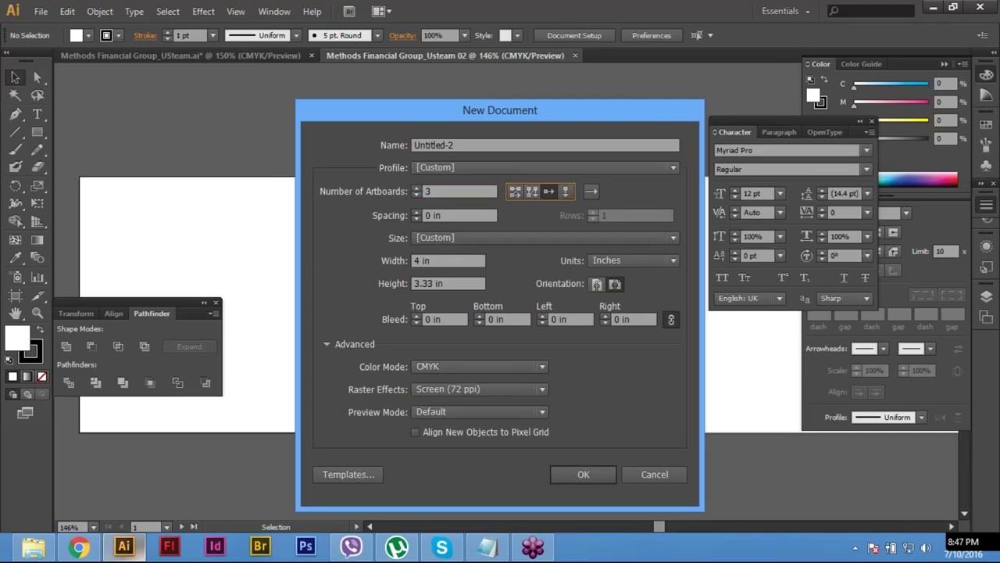
pyautogui.press('Tab')
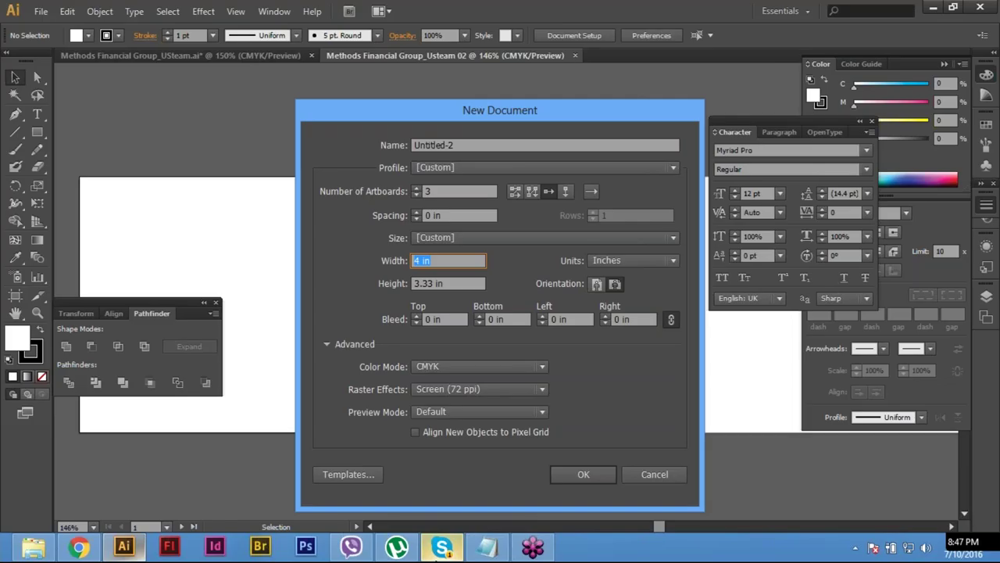
# Step: Check the new Skype message and minimize the conversation window
pyautogui.click(442, 549)
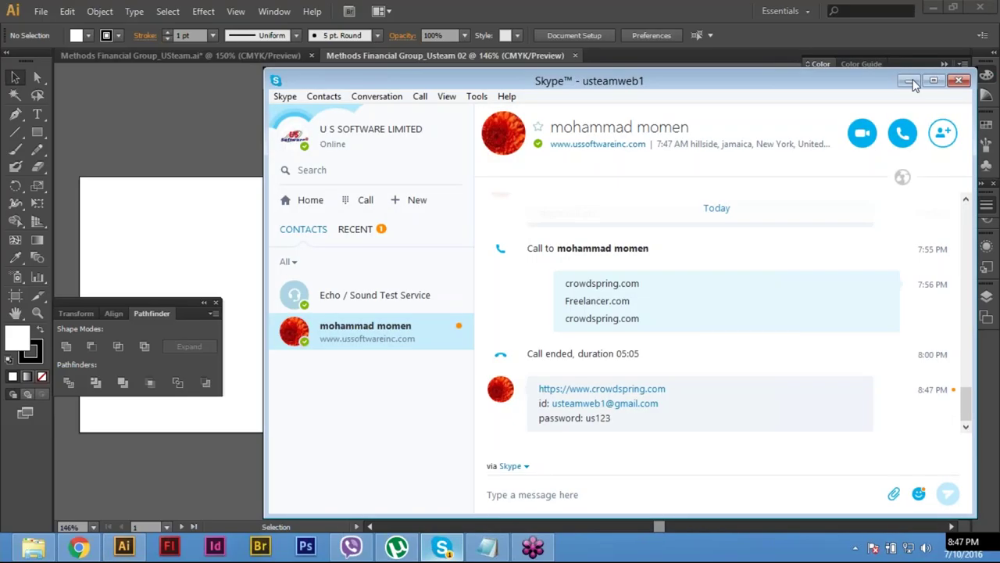
pyautogui.click(910, 82)
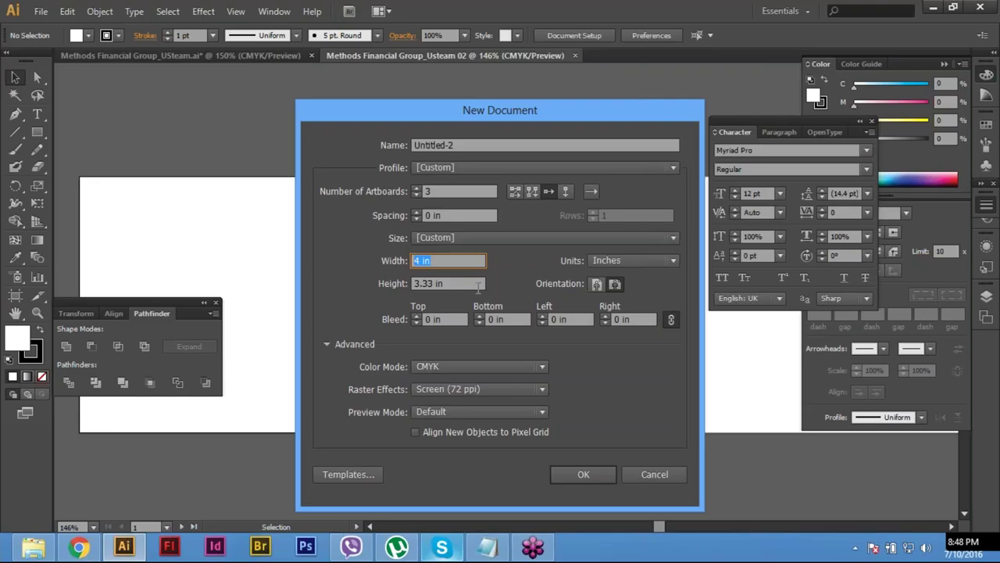
# Step: Review the artboard height and the available measurement units for the new document, keeping Inches
pyautogui.click(479, 288)
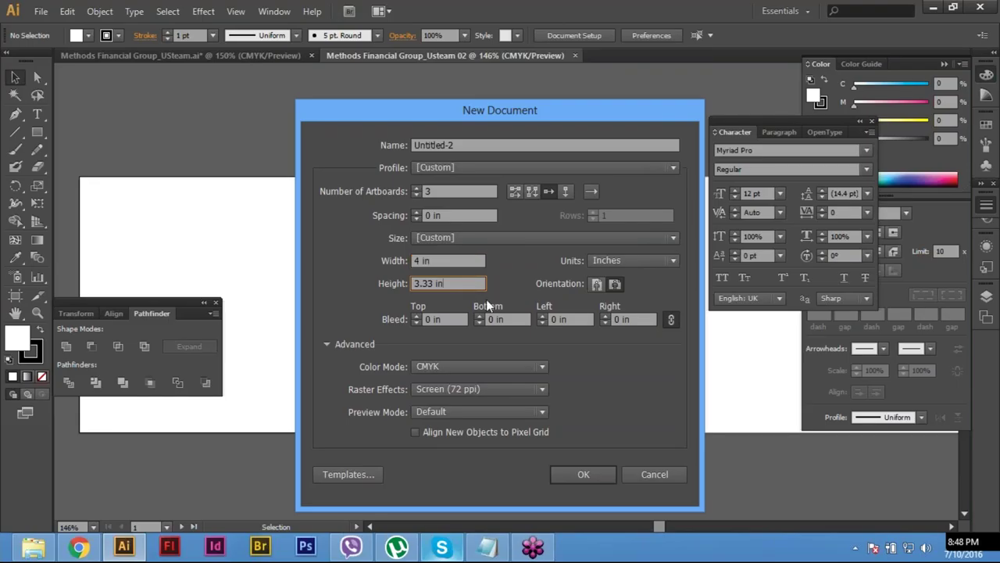
pyautogui.click(636, 261)
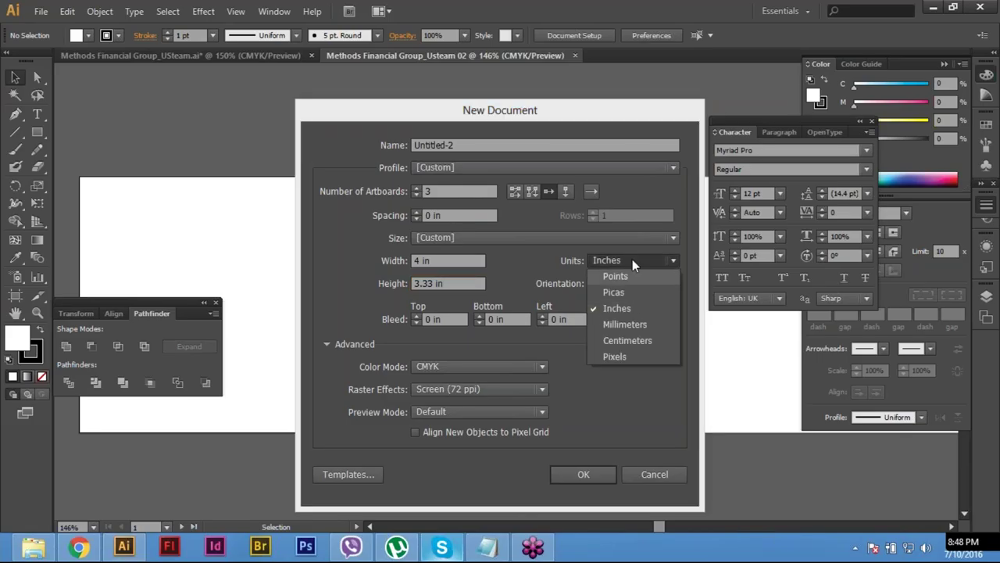
pyautogui.click(624, 312)
pyautogui.click(633, 260)
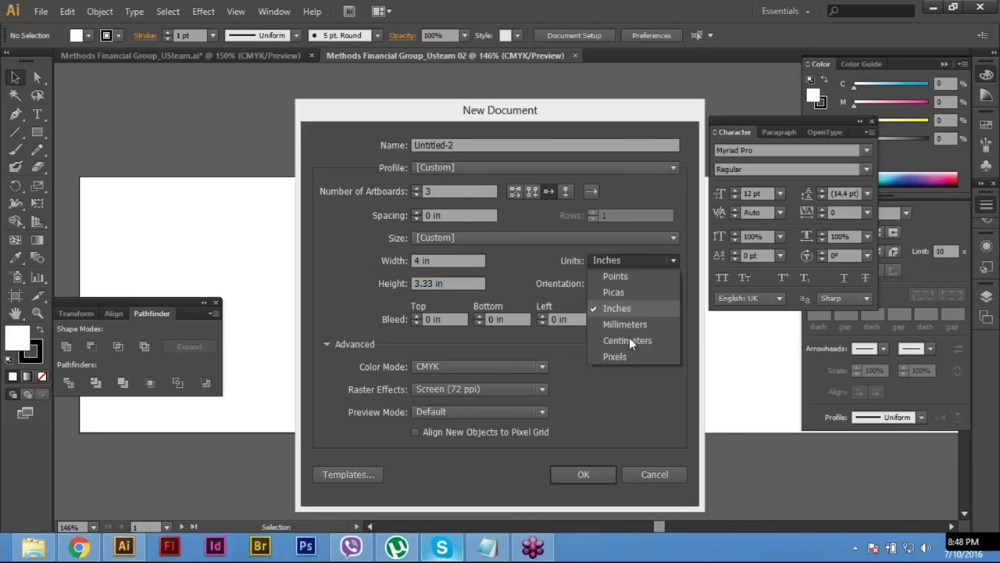
pyautogui.press('Escape')
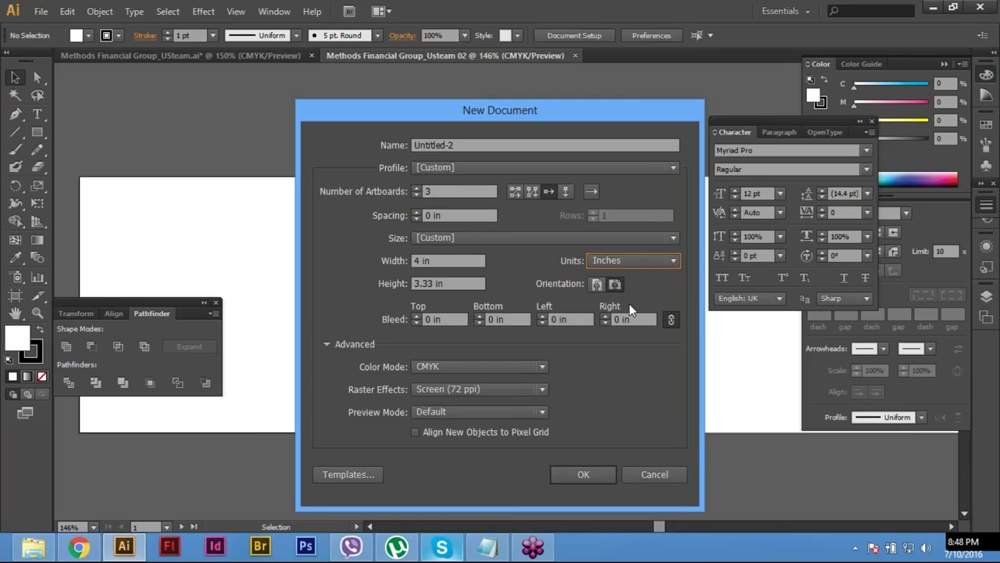
pyautogui.hotkey('alt', 'Down')
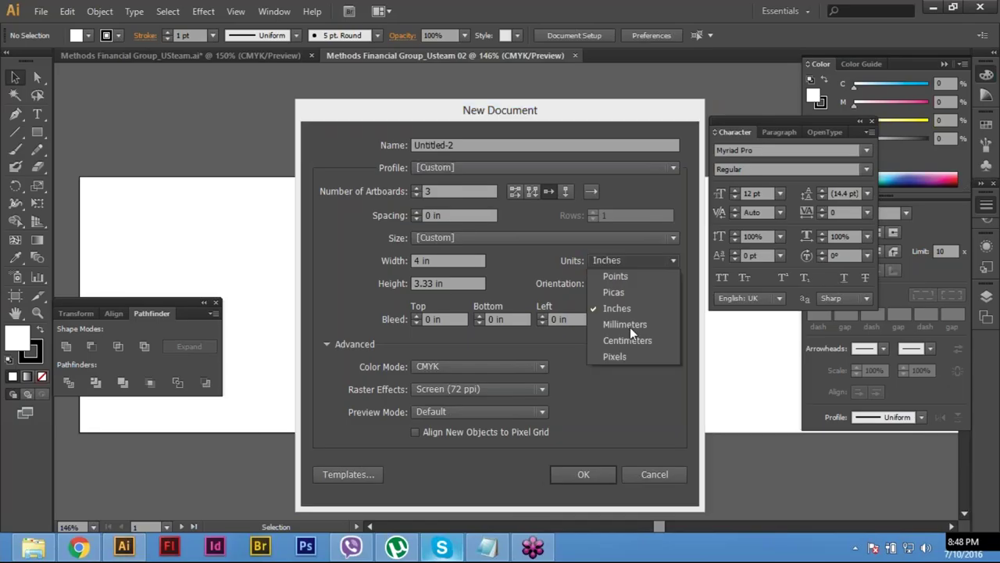
pyautogui.press('Escape')
# Step: Name the new document "Methods Financial Group_Usteam 02"
pyautogui.write('Metho')
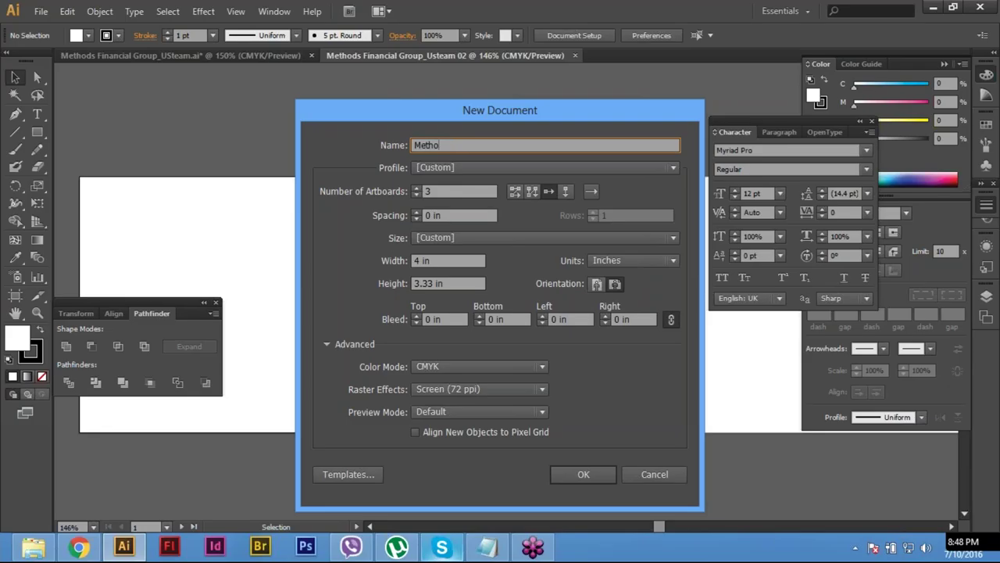
pyautogui.write('ds')
pyautogui.write(' Financi')
pyautogui.write('al')
pyautogui.write('n')
pyautogui.write('cial')
pyautogui.write(' Group_')
pyautogui.write('Us')
pyautogui.write('team')
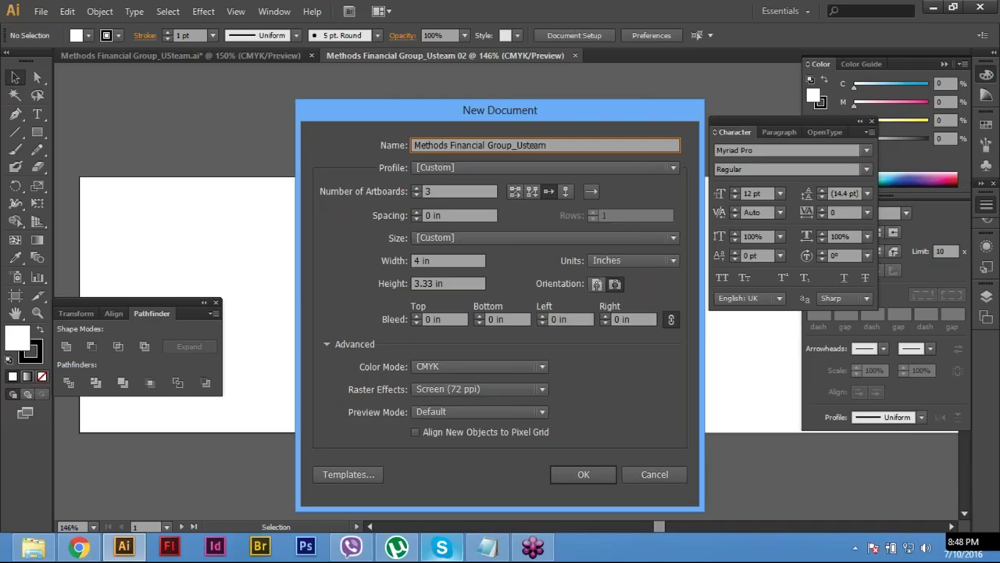
pyautogui.write(' 02')
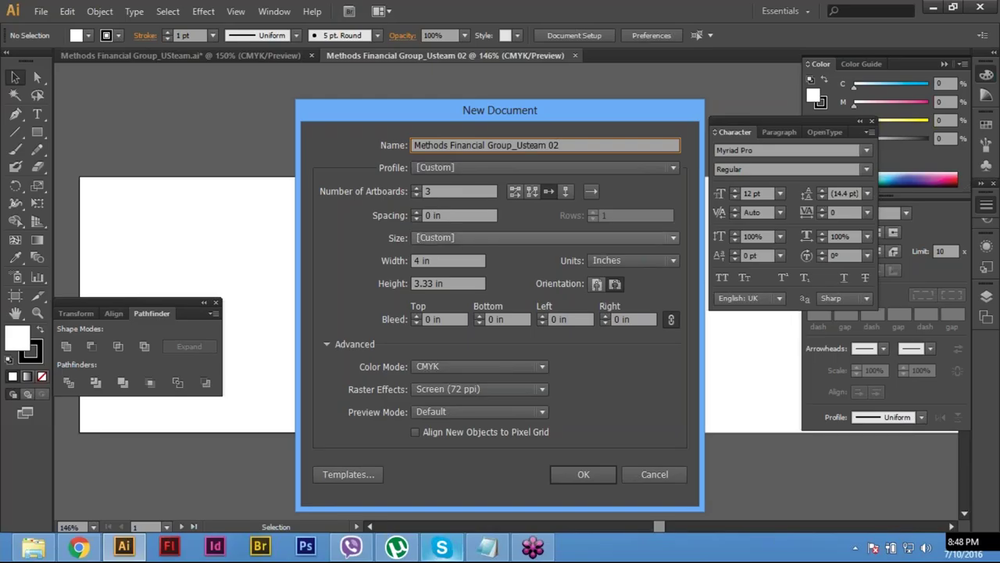
pyautogui.press('Tab')
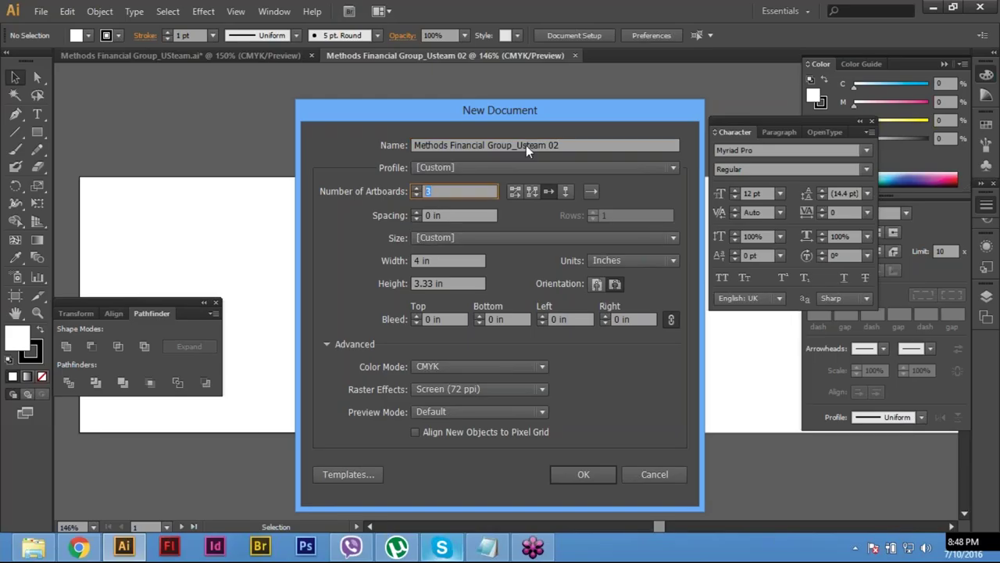
pyautogui.click(578, 145)
pyautogui.press('End')
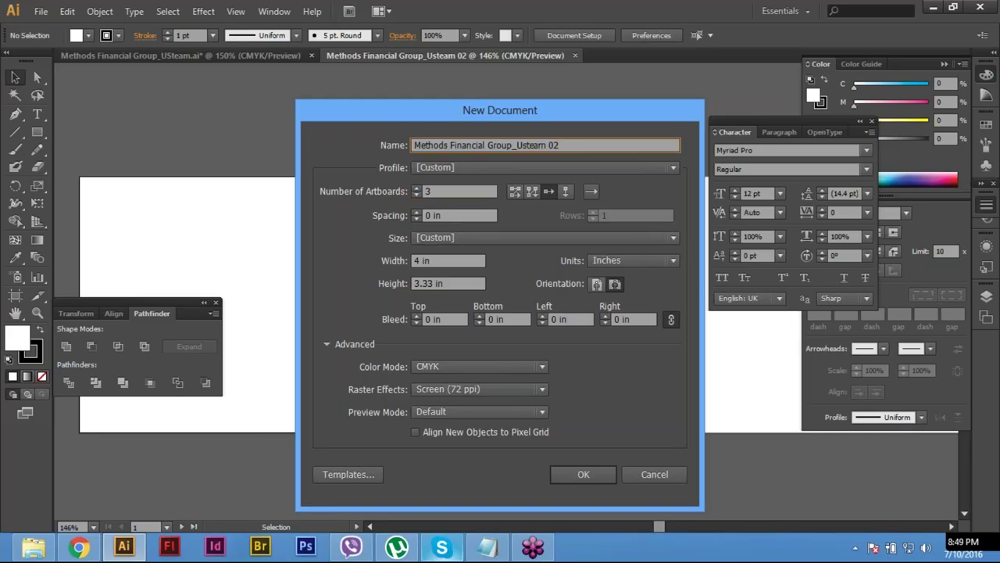
# Step: Keep the units in Inches, create the three-artboard document and close the earlier document of the same name
pyautogui.press('Tab')
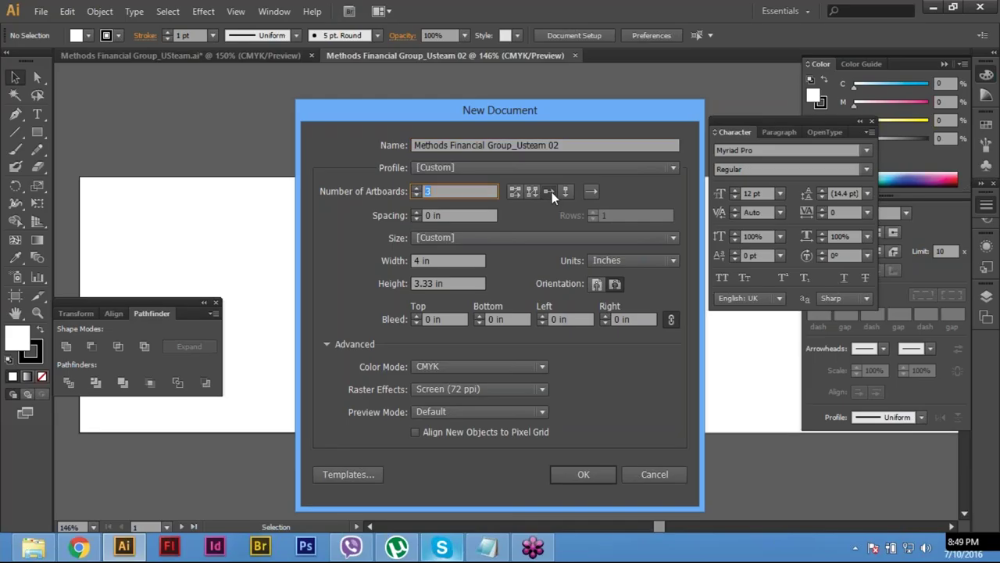
pyautogui.press('Tab')
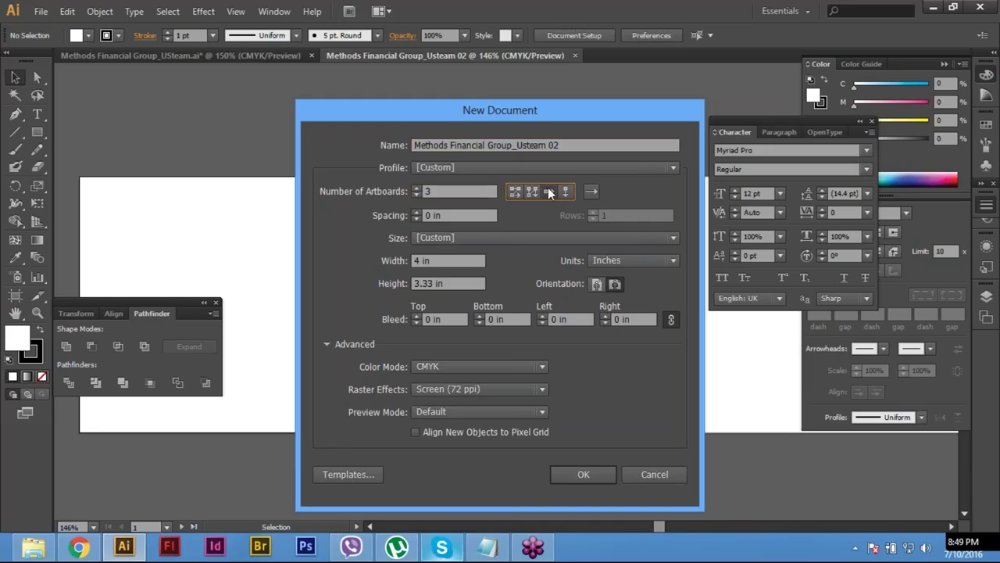
pyautogui.press('Right')
pyautogui.press('Tab')
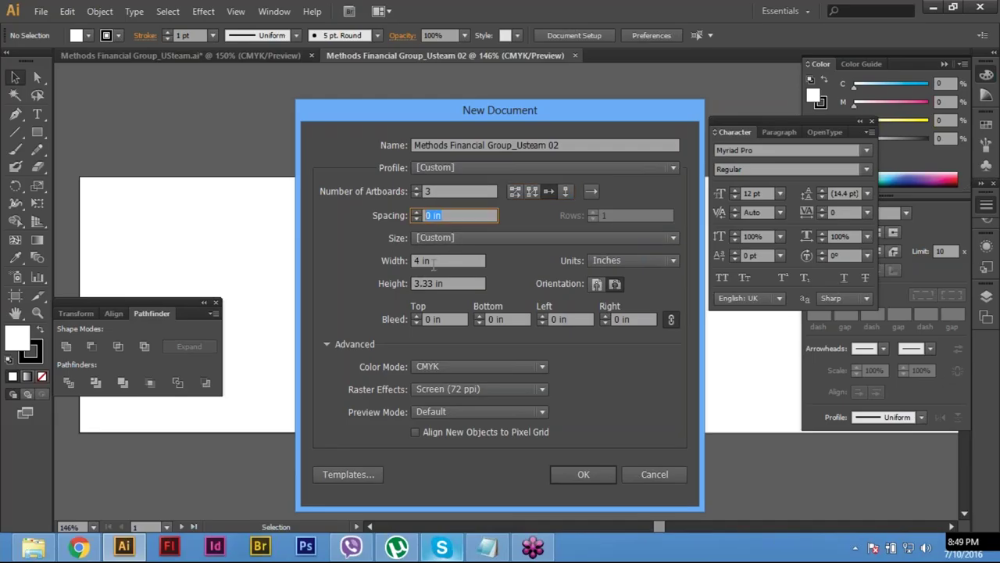
pyautogui.click(633, 260)
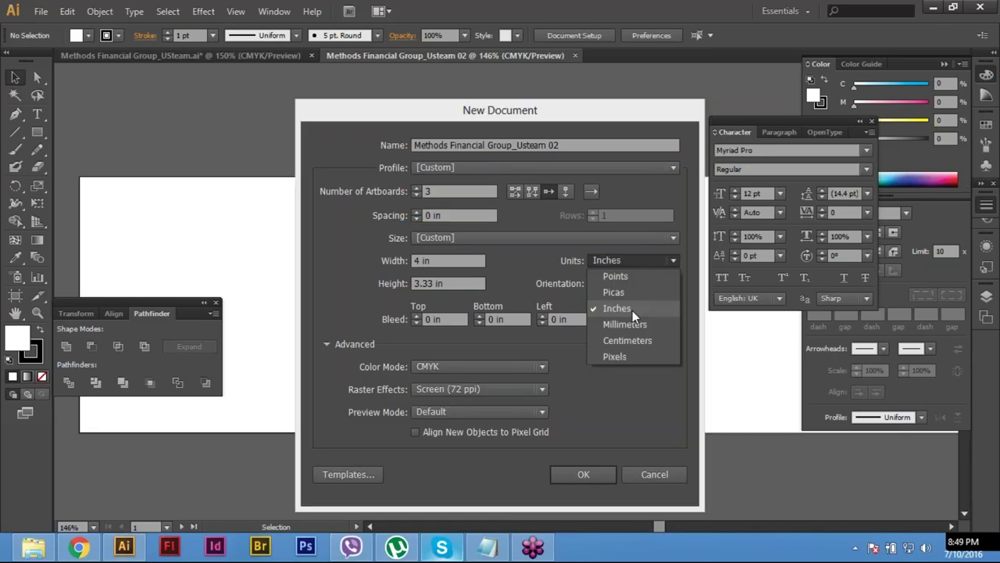
pyautogui.click(632, 307)
pyautogui.hotkey('shift', 'Tab')
pyautogui.press('Tab')
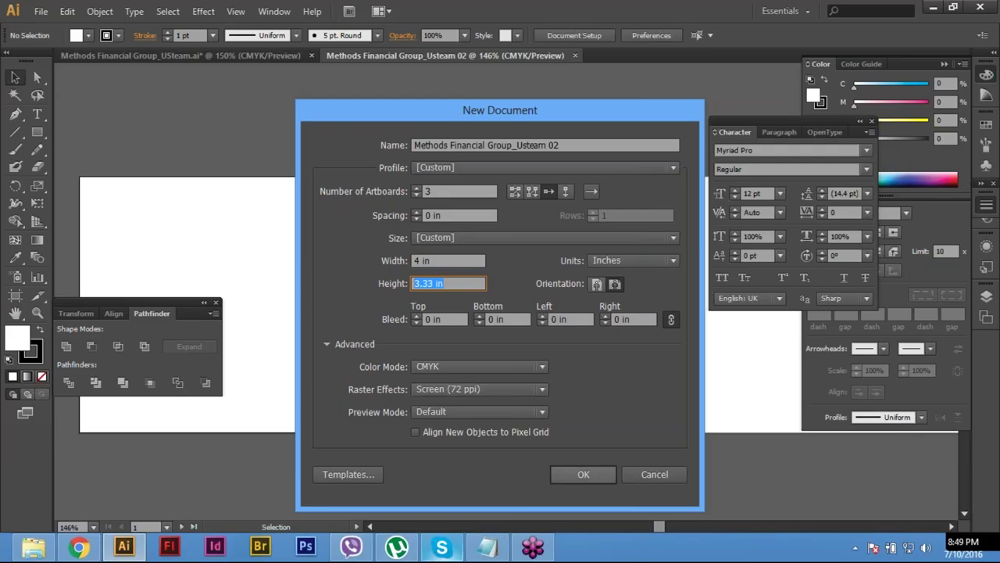
pyautogui.press('Return')
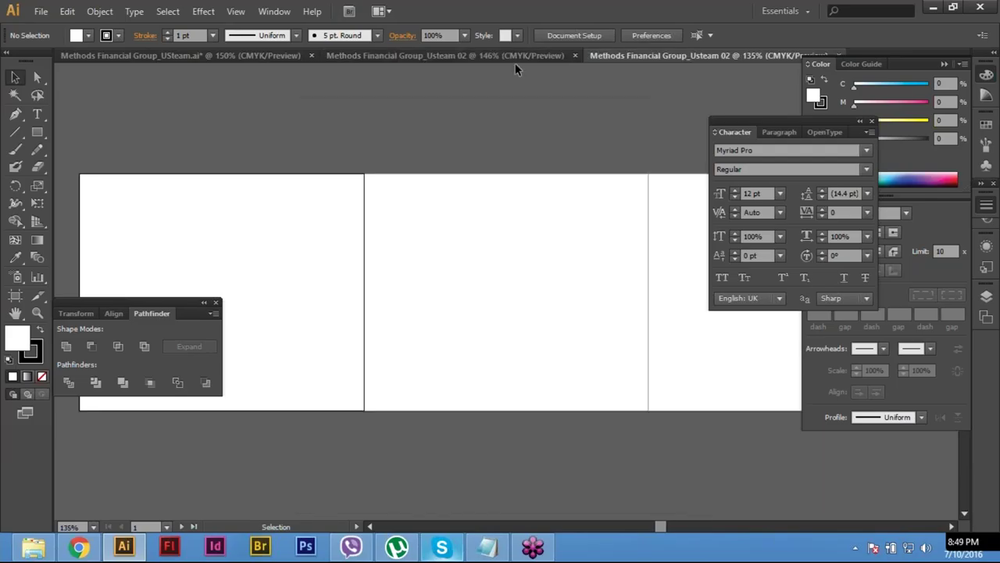
pyautogui.click(575, 57)
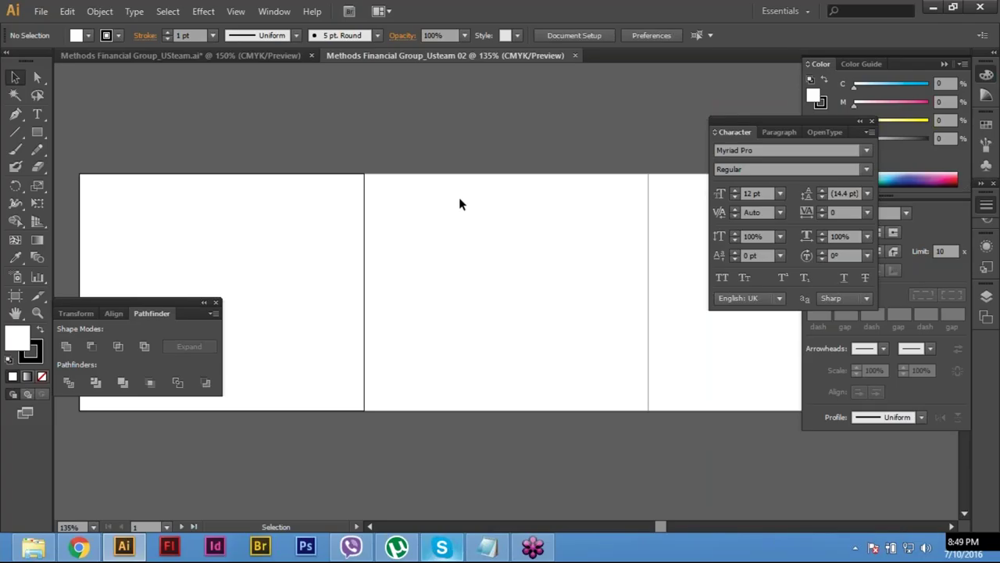
# Step: Create a rectangle 4 in wide and 3.33 in high across the first two artboards
pyautogui.click(37, 133)
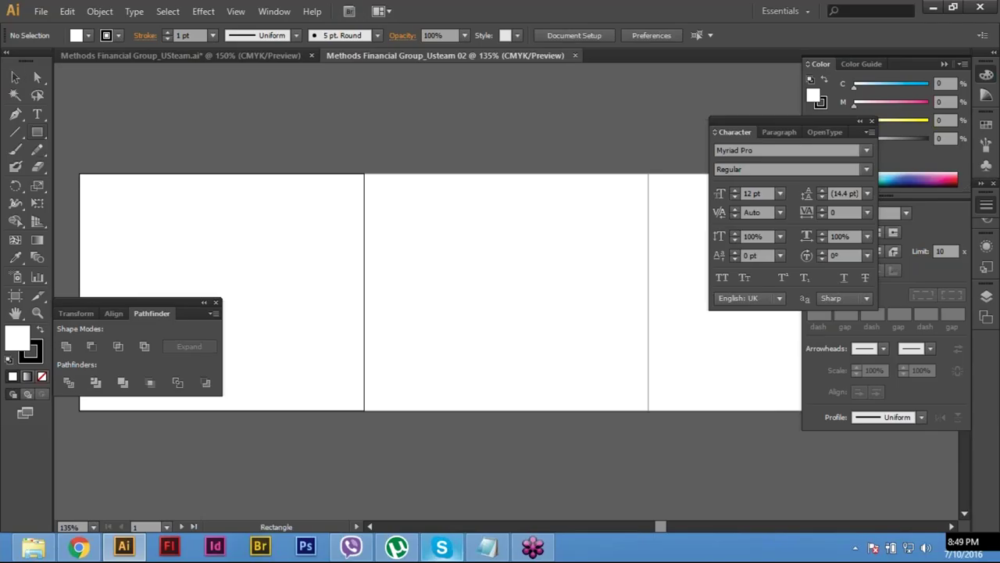
pyautogui.click(337, 238)
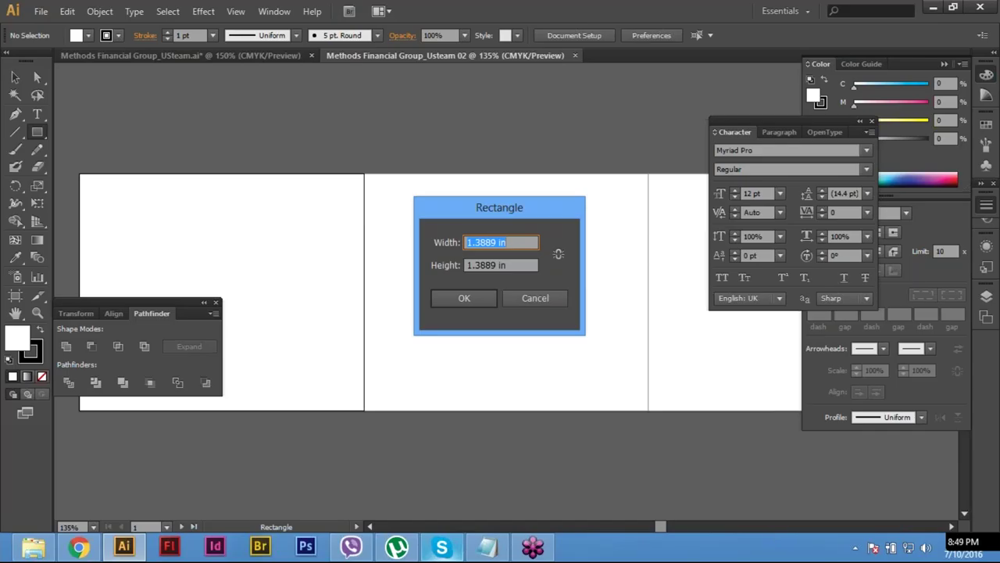
pyautogui.write('4')
pyautogui.press('Tab')
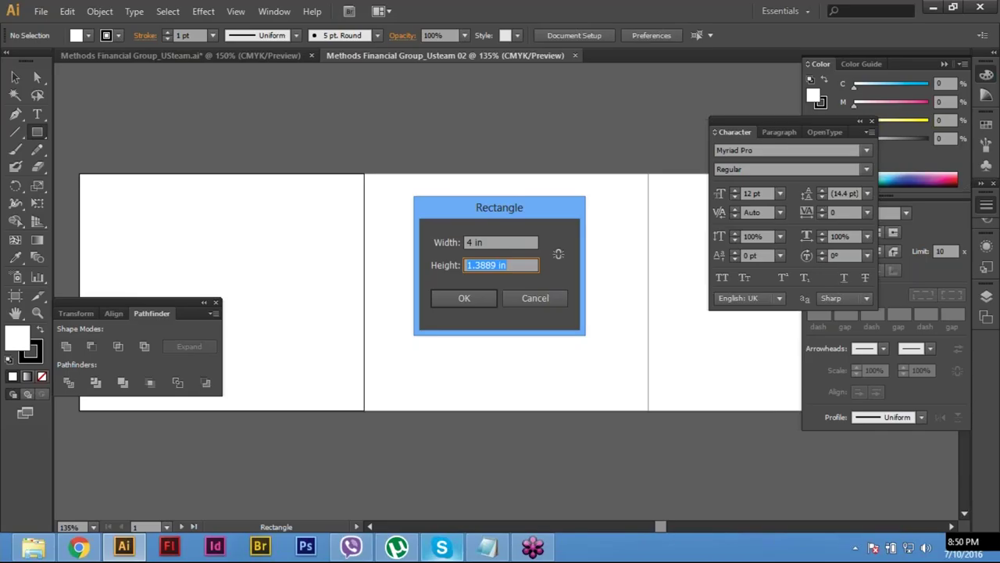
pyautogui.write('3.33')
pyautogui.hotkey('shift', 'Tab')
pyautogui.press('Tab')
pyautogui.click(467, 297)
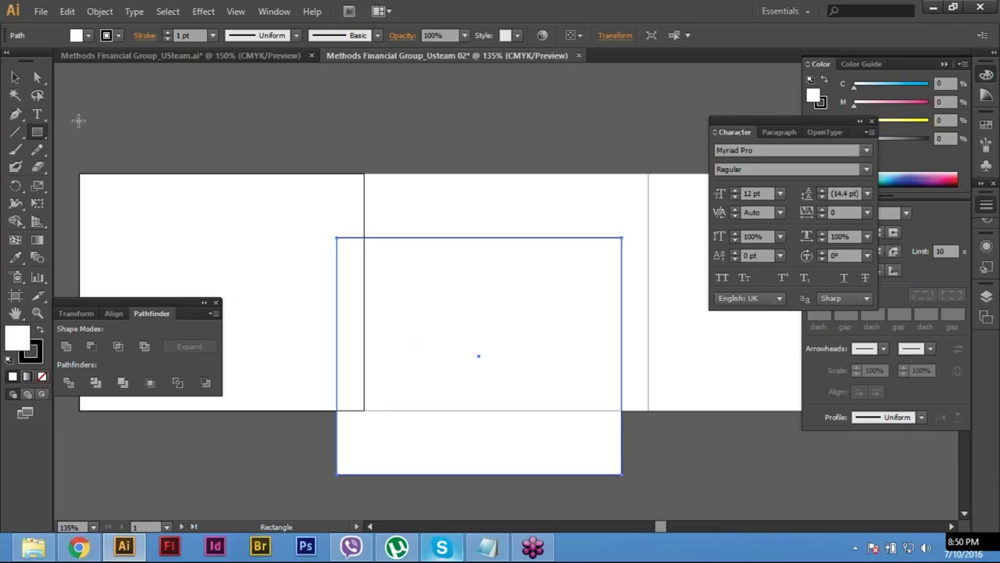
# Step: Align the rectangle to the top and left edges of the first artboard using Align to Artboard
pyautogui.click(16, 76)
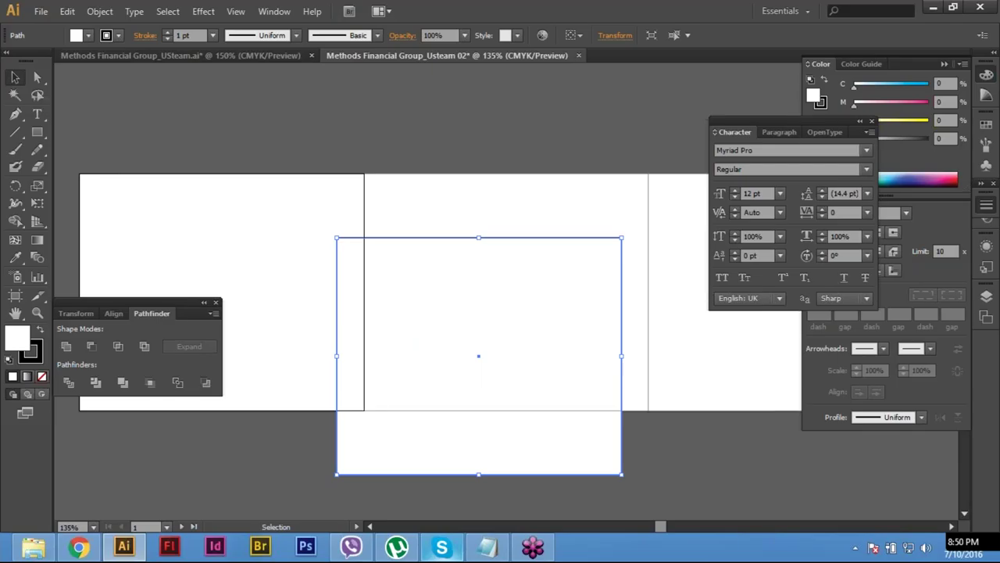
pyautogui.click(581, 35)
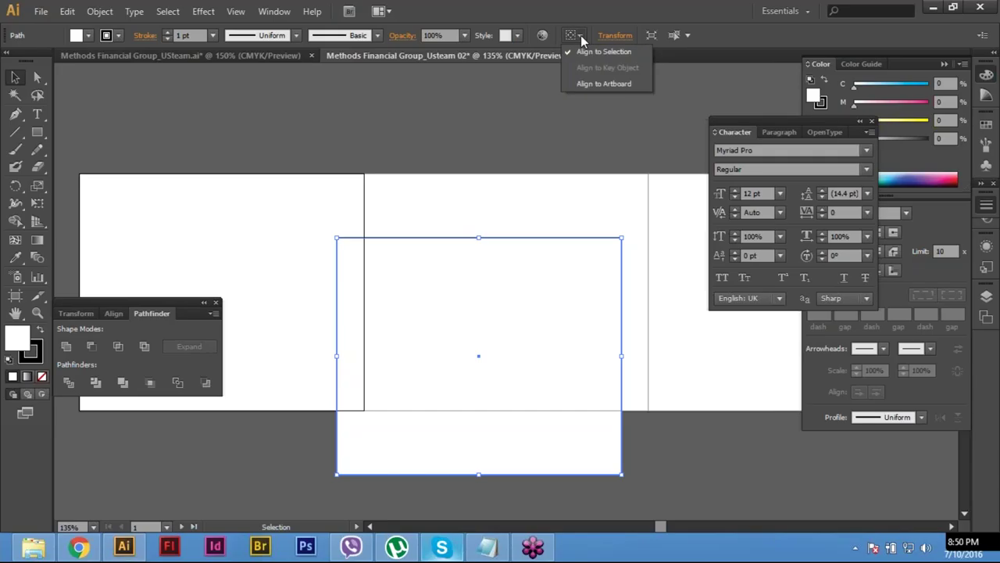
pyautogui.click(597, 85)
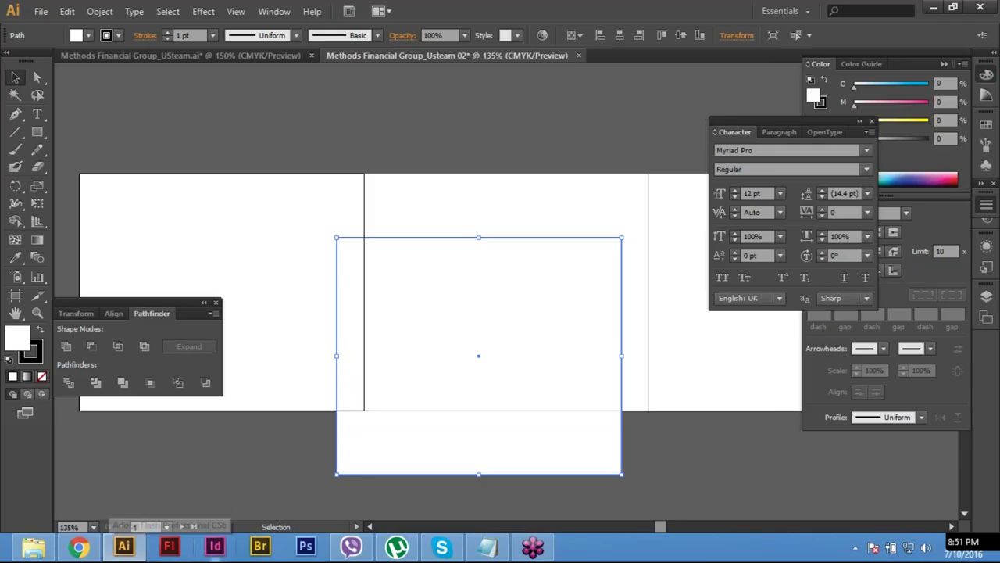
pyautogui.click(661, 36)
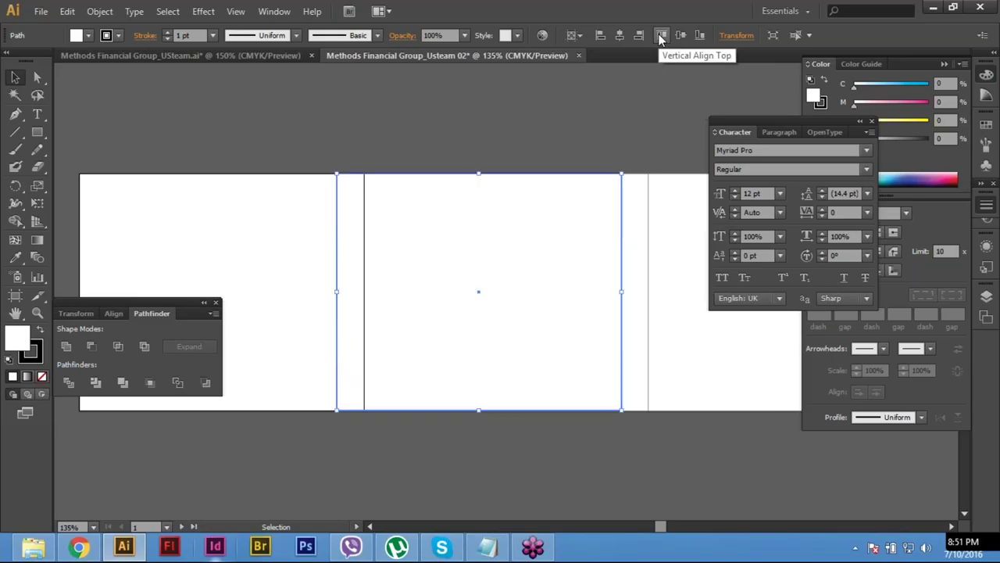
pyautogui.click(600, 35)
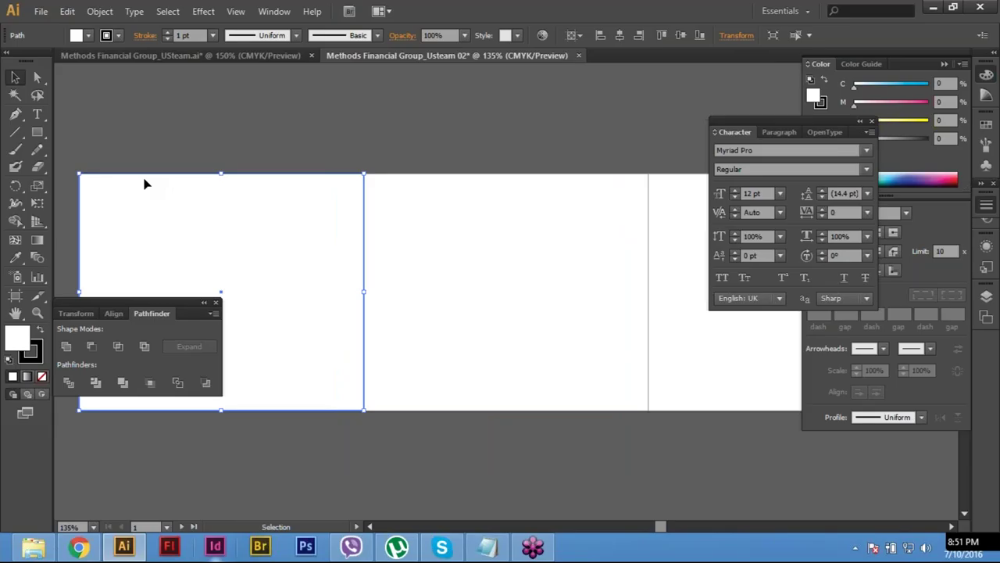
# Step: Inspect the aligned rectangle's fit on the first artboard and delete it
pyautogui.press('space')
pyautogui.moveTo(353, 172); pyautogui.dragTo(494, 179)
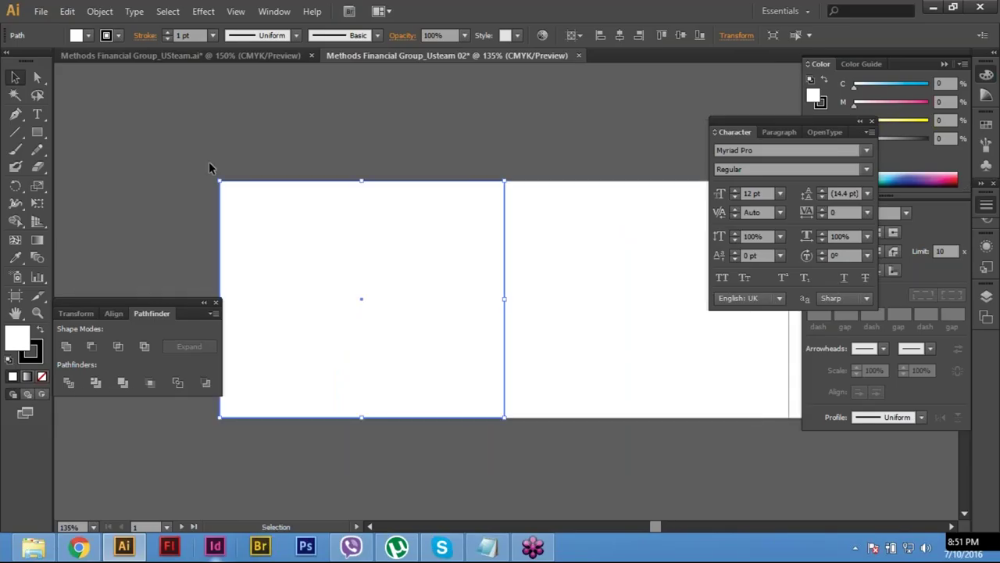
pyautogui.hotkey('ctrl', 'shift', 'a')
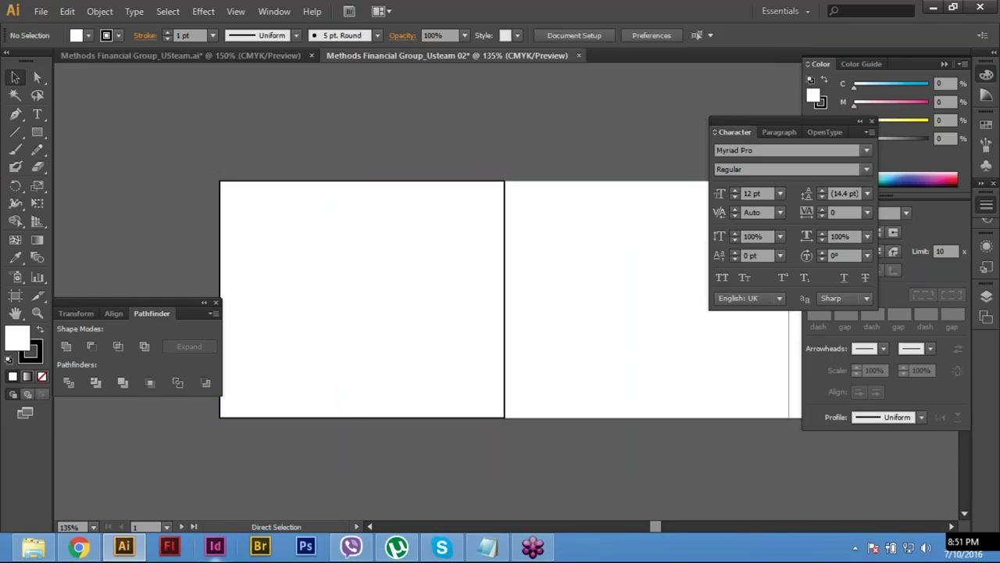
pyautogui.moveTo(179, 155); pyautogui.dragTo(296, 221)
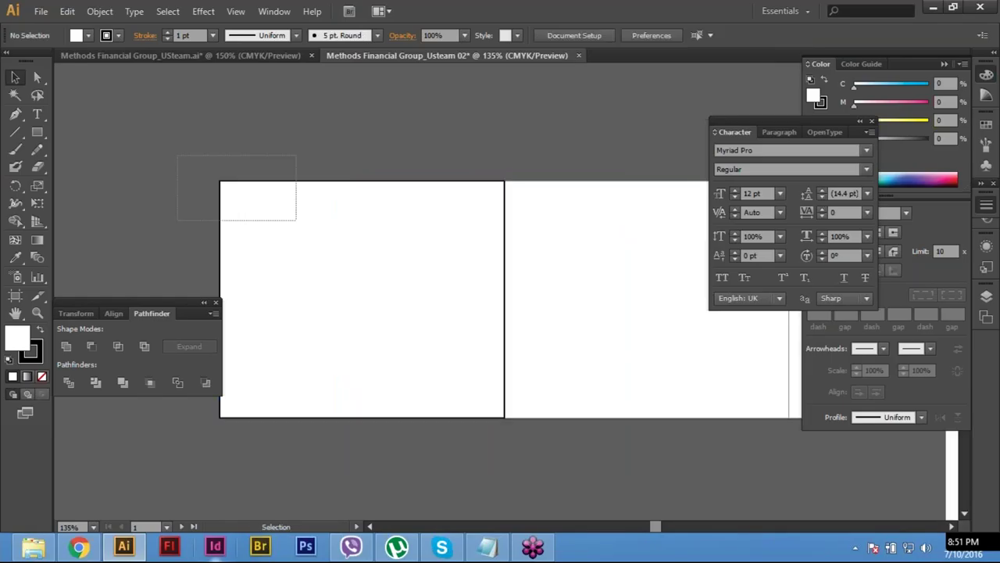
pyautogui.hotkey('ctrl', '0')
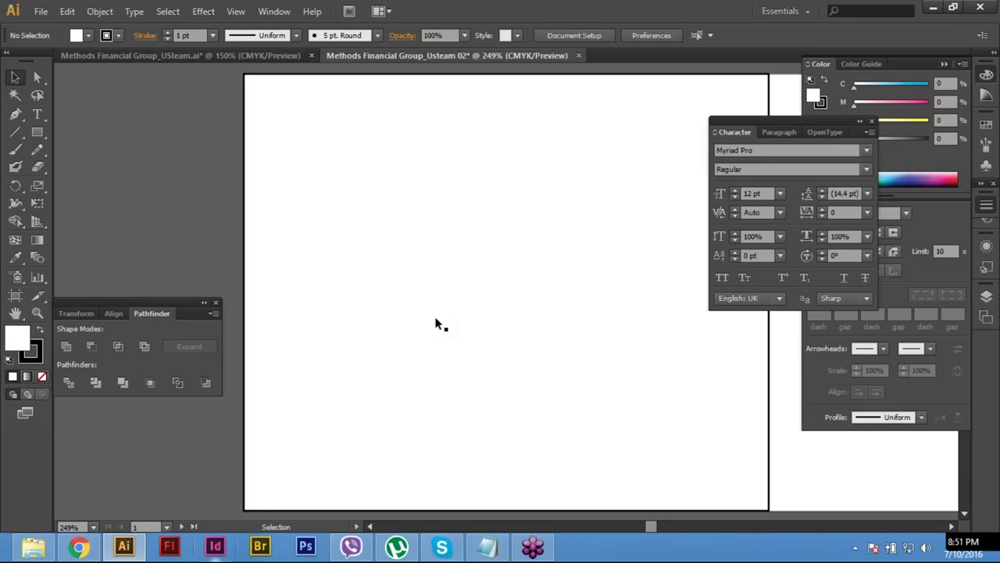
pyautogui.click(542, 292)
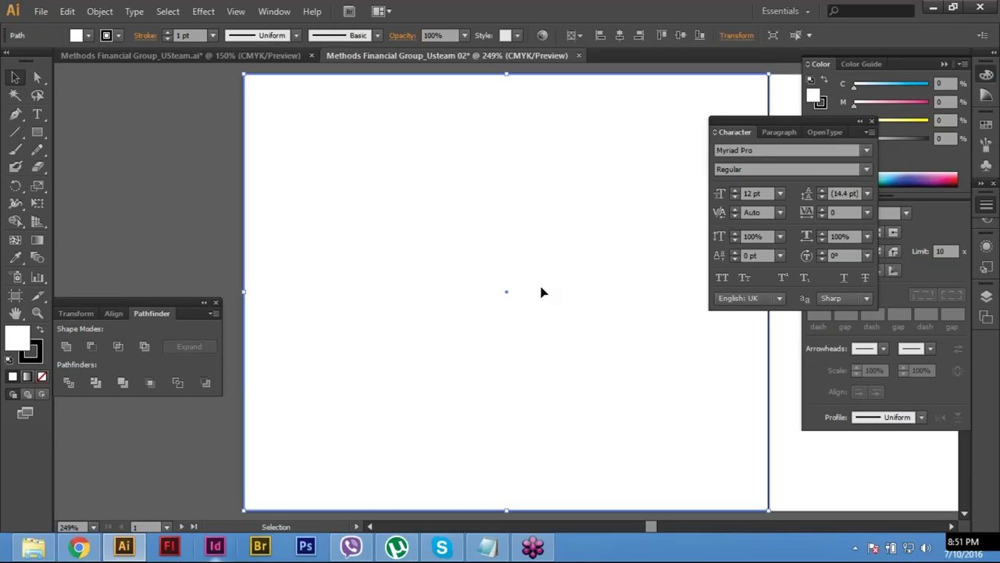
pyautogui.hotkey('ctrl', 'shift', 'a')
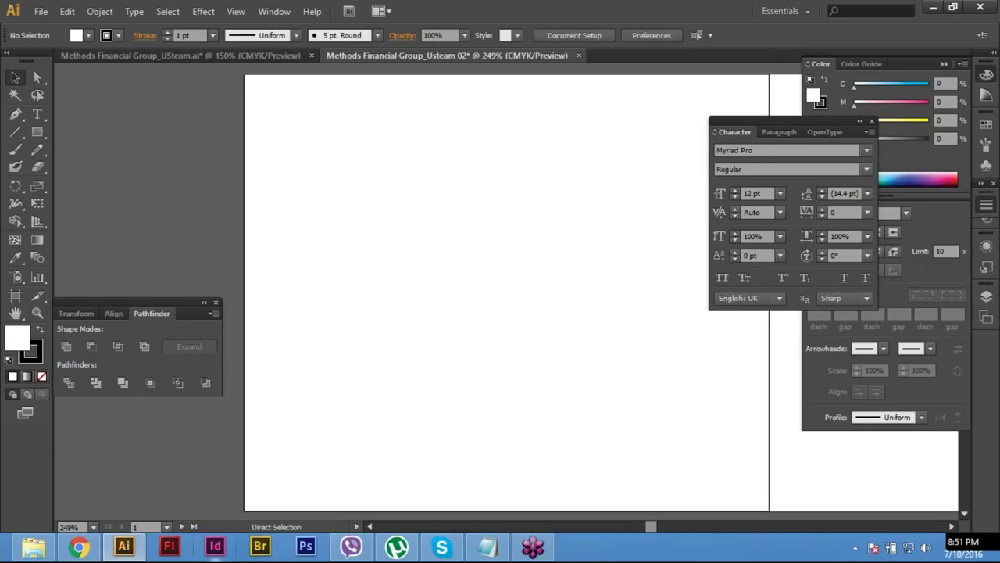
# Step: Create a rectangle 4 in wide and 3.33 in high, starting inside the first artboard
pyautogui.hotkey('ctrl', '-')
pyautogui.hotkey('ctrl', '-')
pyautogui.press('m')
pyautogui.click(598, 307)
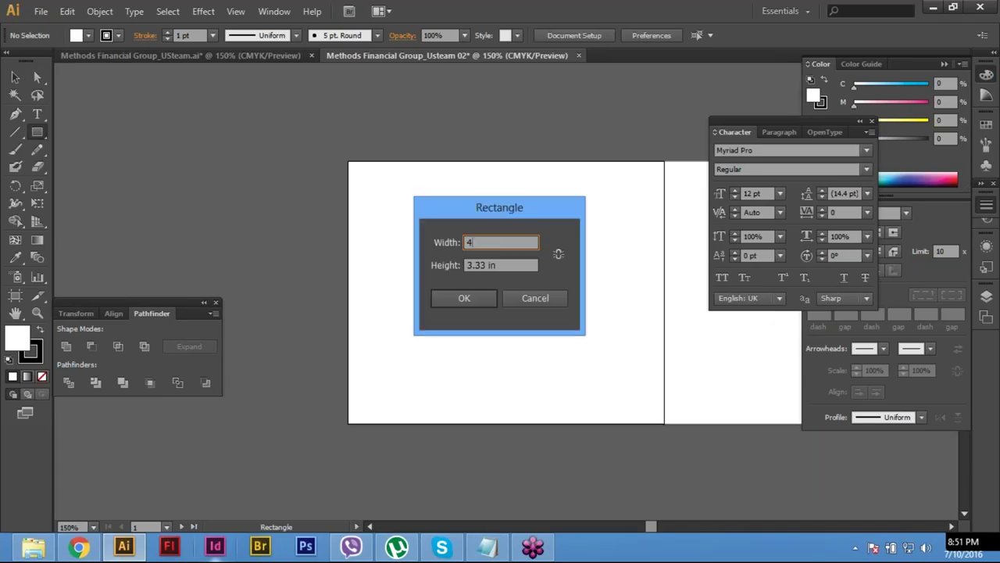
pyautogui.press('Tab')
pyautogui.write('3,')
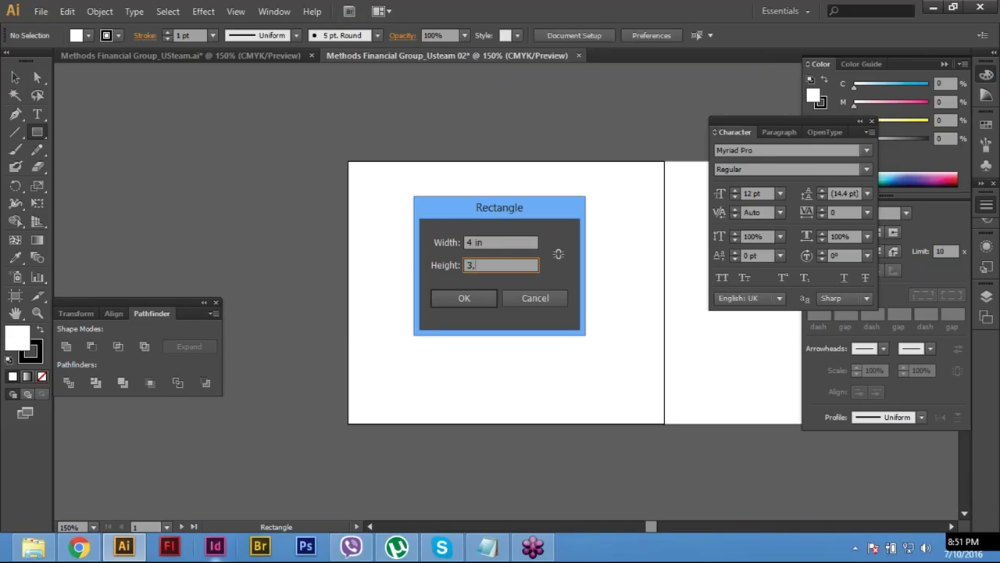
pyautogui.press('BackSpace')
pyautogui.write('.33')
pyautogui.click(451, 303)
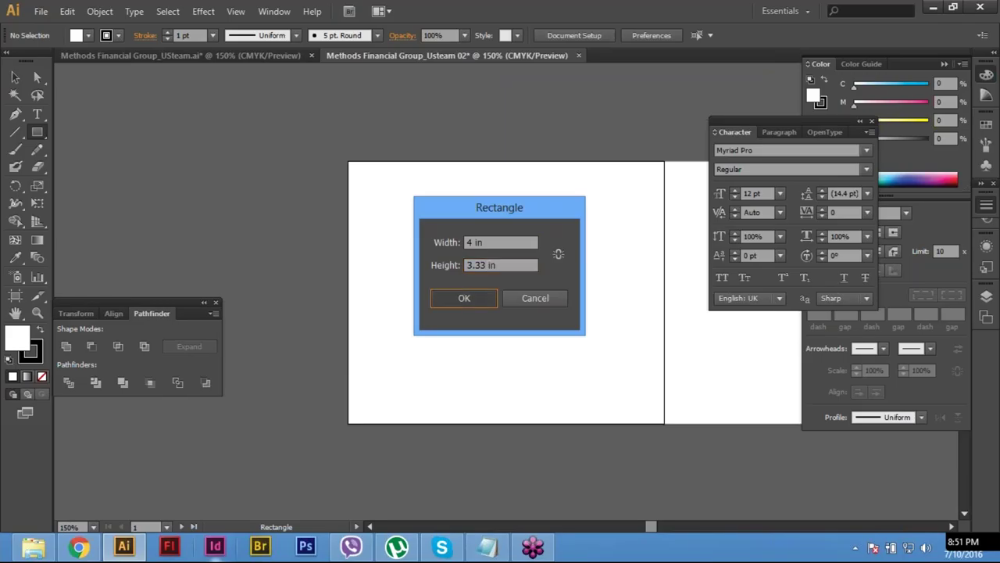
pyautogui.press('Return')
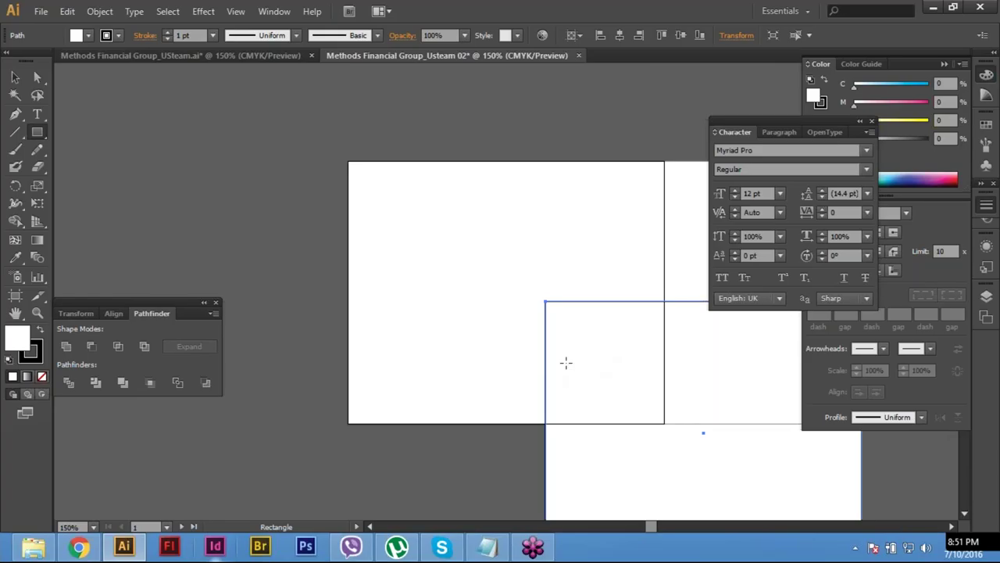
# Step: Align the new rectangle to the top and left edges of the first artboard using Align to Artboard
pyautogui.press('v')
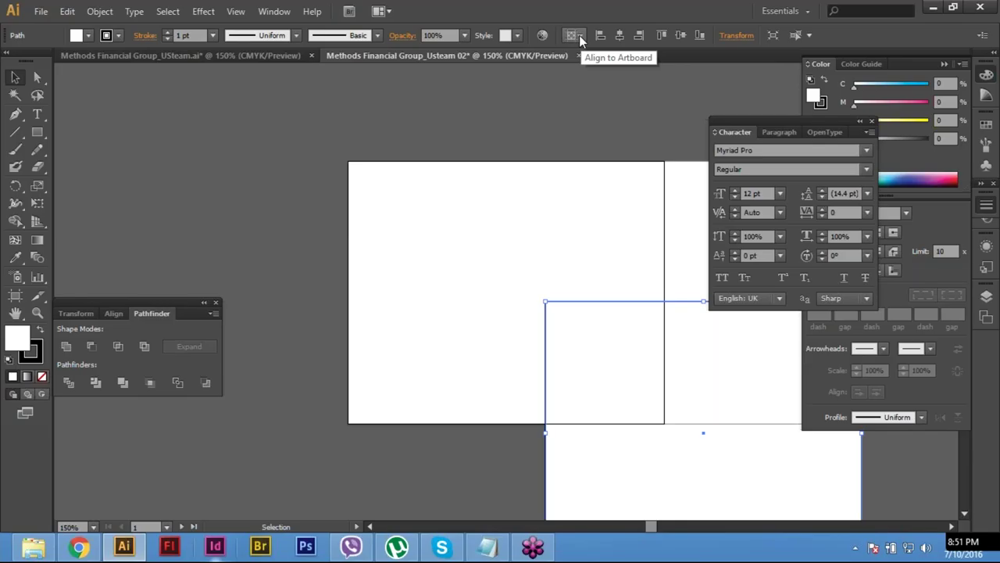
pyautogui.click(579, 35)
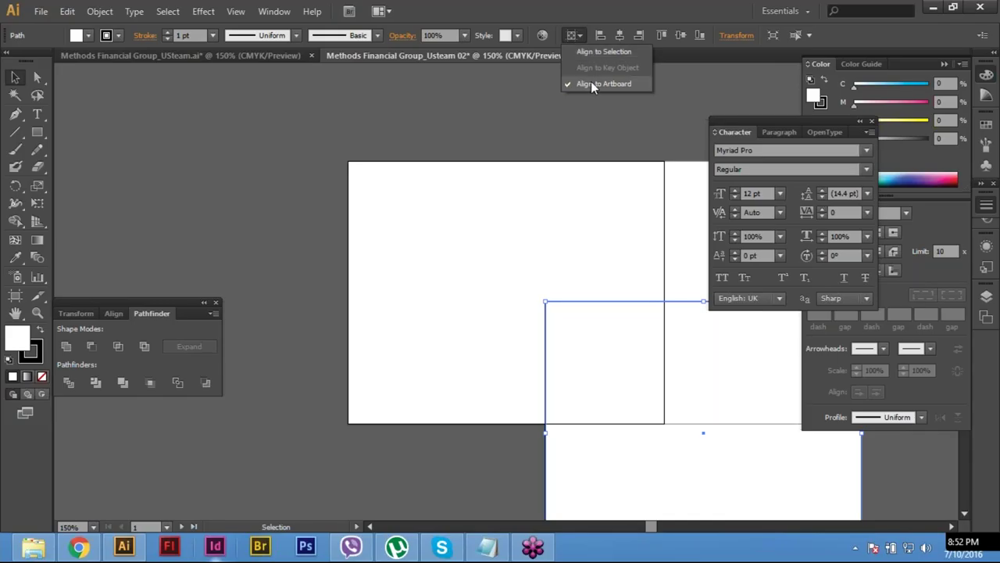
pyautogui.click(591, 84)
pyautogui.click(579, 35)
pyautogui.click(592, 84)
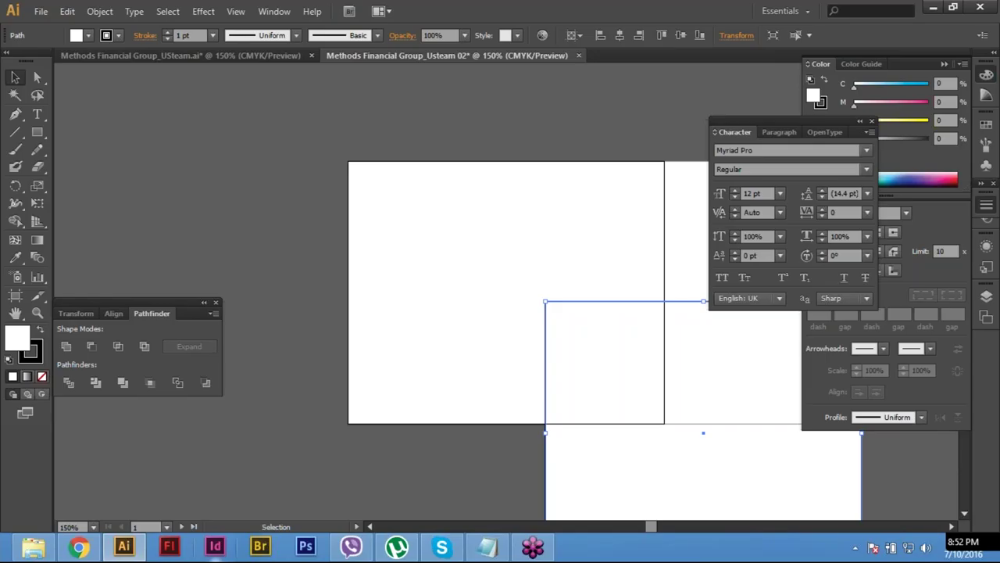
pyautogui.click(662, 35)
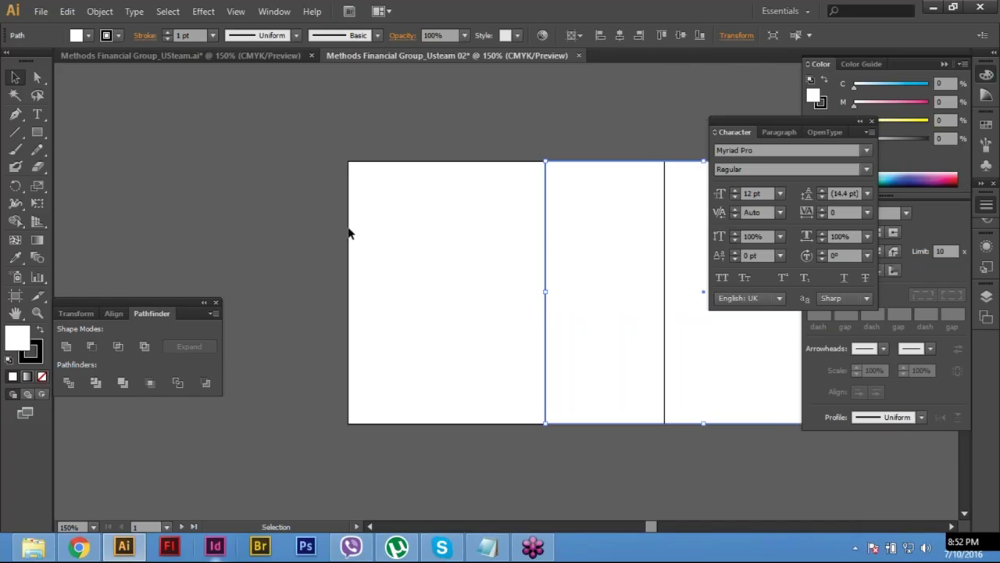
pyautogui.click(601, 36)
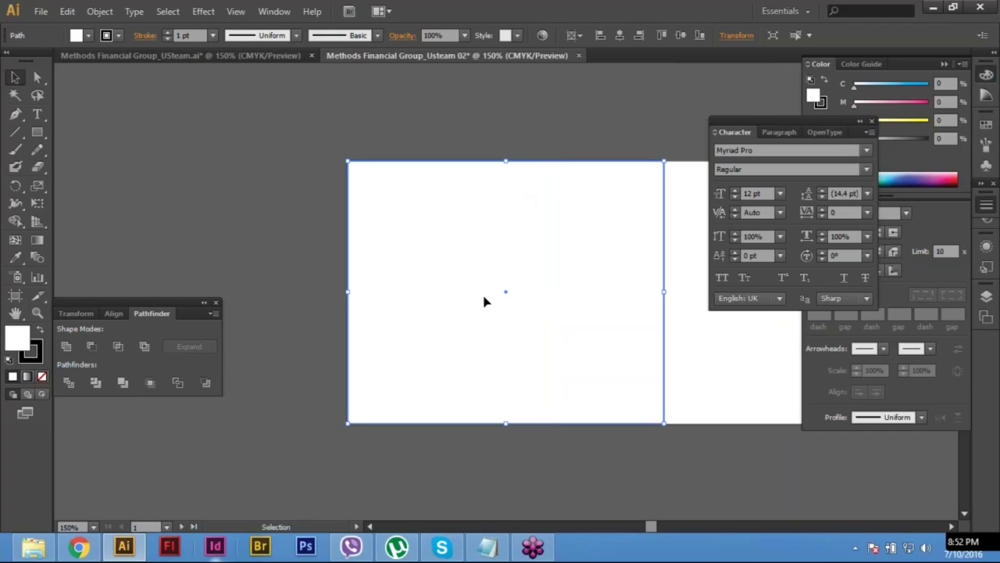
# Step: Remove both the fill and the stroke from the artboard-sized rectangle
pyautogui.click(43, 377)
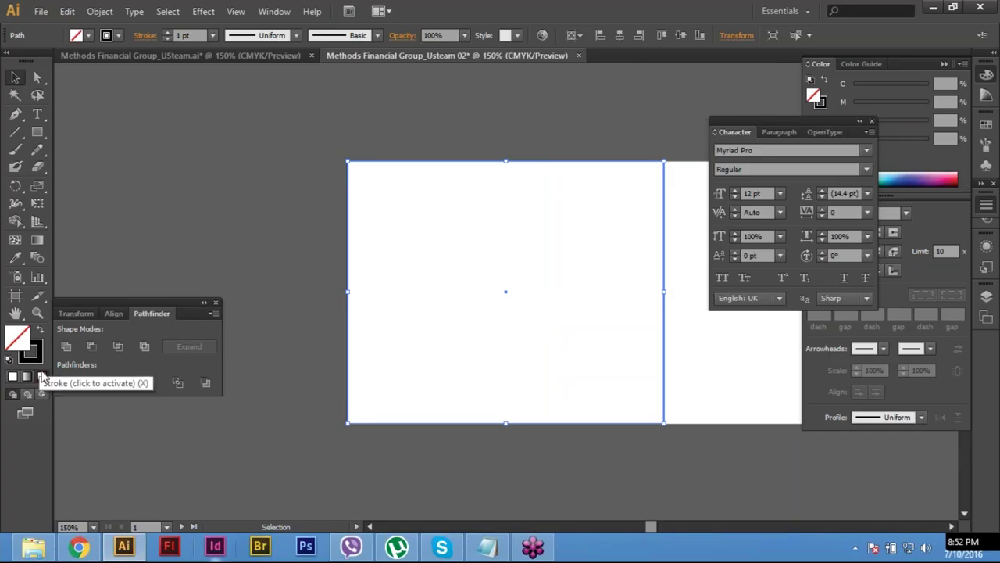
pyautogui.click(35, 354)
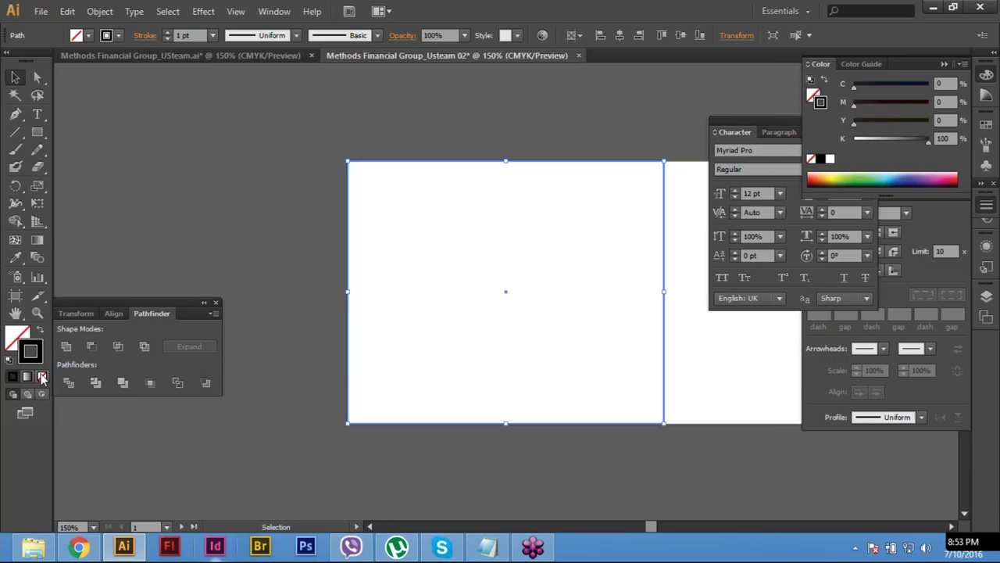
pyautogui.click(42, 376)
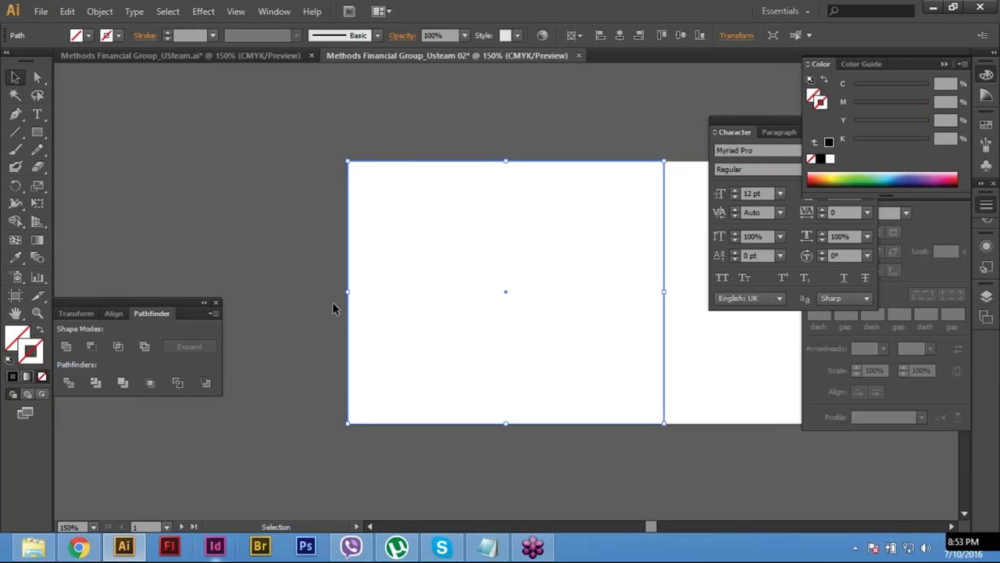
# Step: Examine the invisible rectangle on the first artboard by repeatedly selecting and deselecting it
pyautogui.click(309, 125)
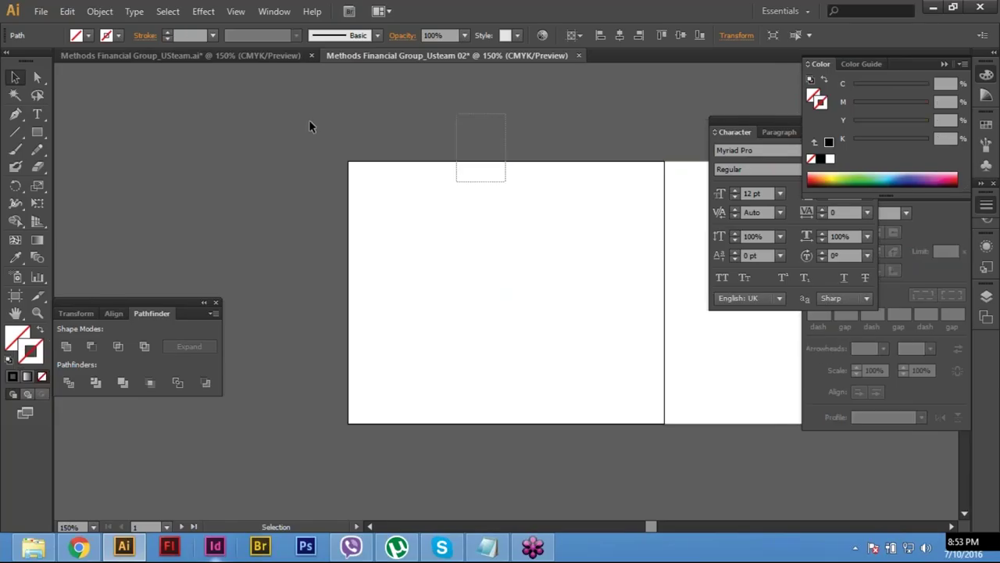
pyautogui.click(484, 408)
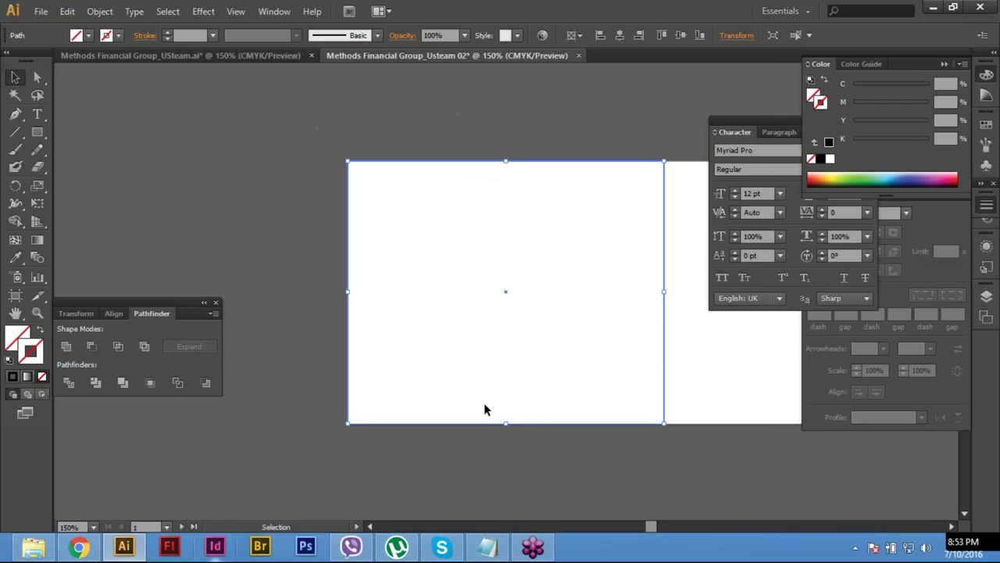
pyautogui.click(308, 151)
pyautogui.click(348, 213)
pyautogui.hotkey('ctrl', 'shift', 'a')
pyautogui.click(698, 487)
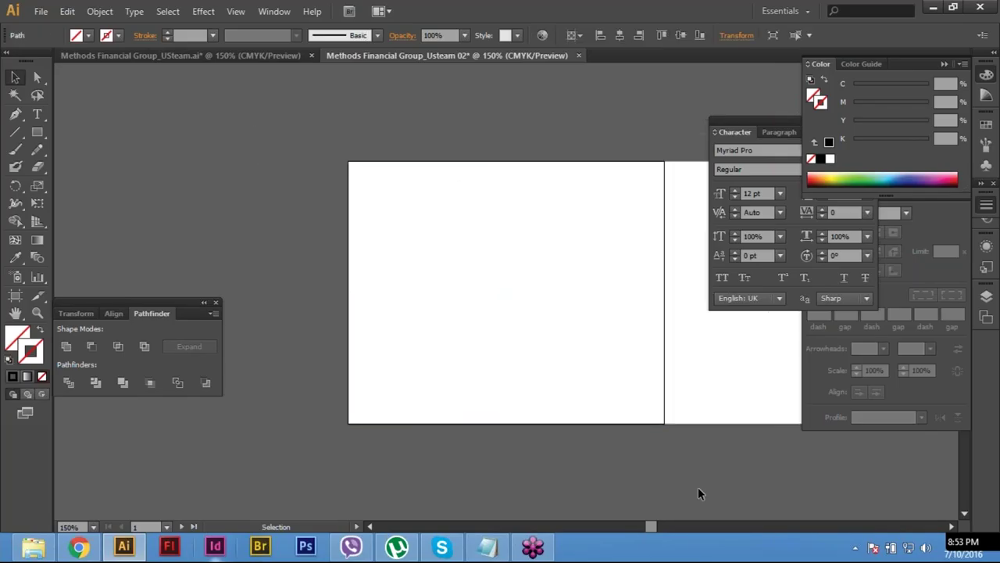
pyautogui.hotkey('ctrl', 'h')
pyautogui.hotkey('ctrl', 'shift', 'a')
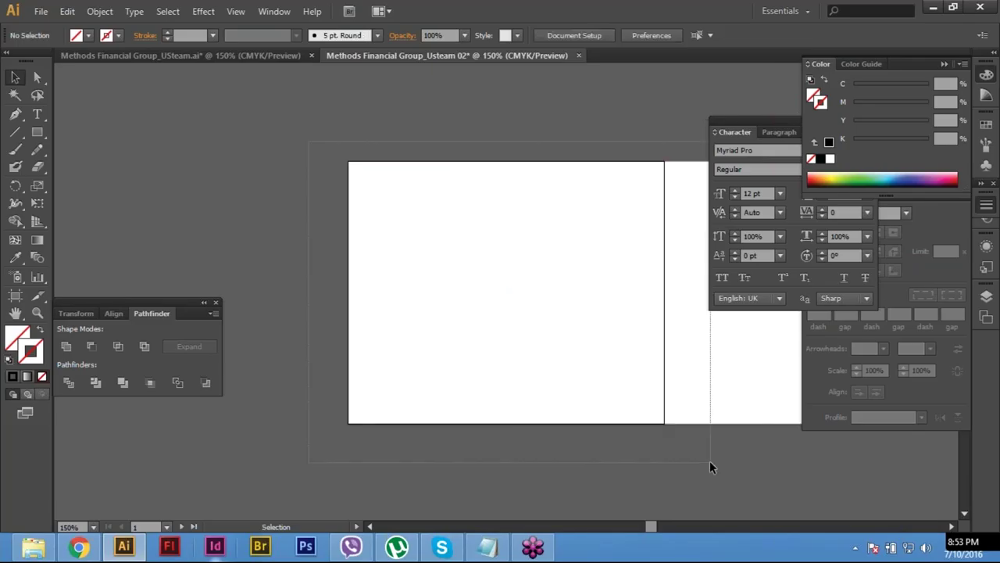
pyautogui.hotkey('ctrl', 'a')
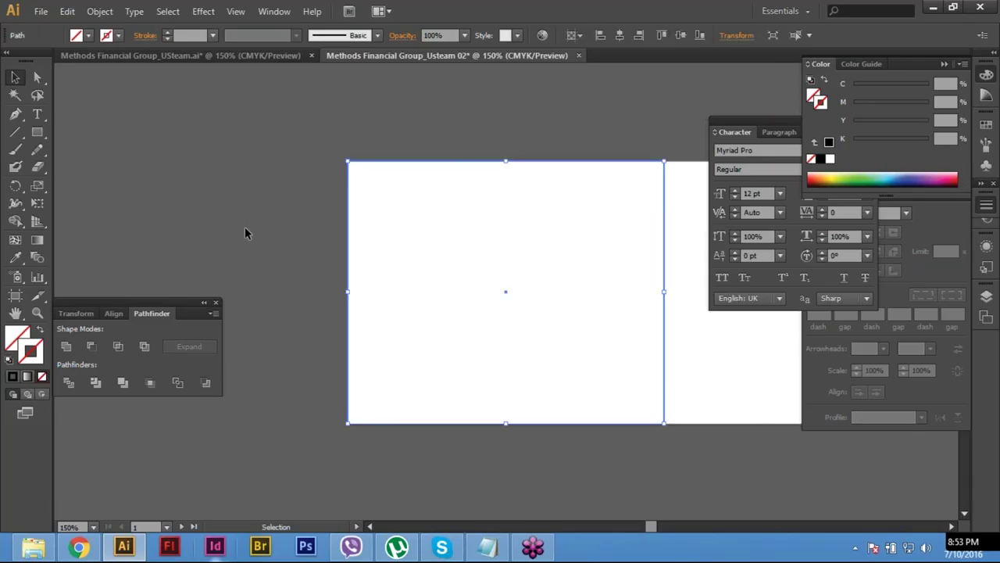
pyautogui.hotkey('ctrl', 'shift', 'a')
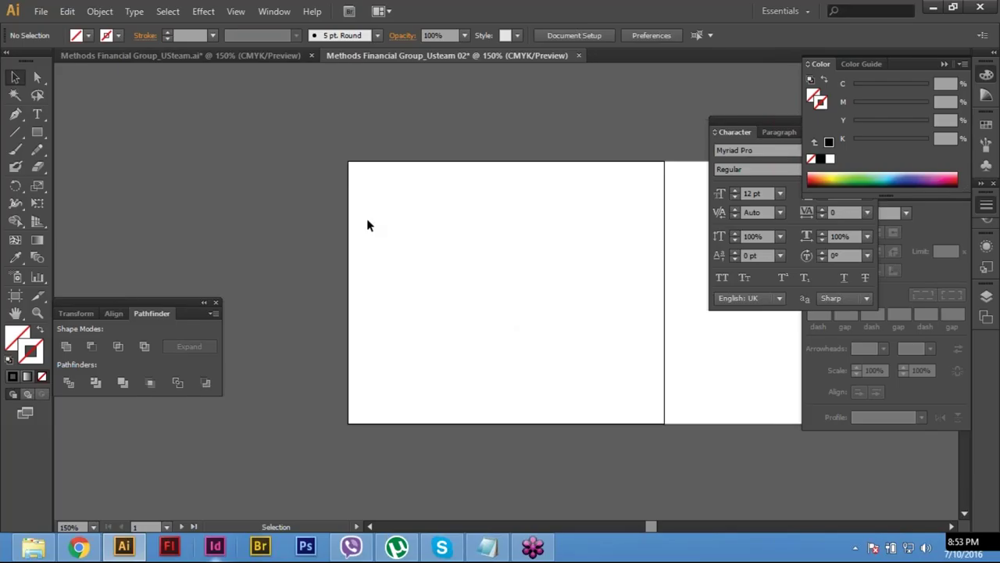
pyautogui.hotkey('ctrl', 'a')
pyautogui.click(77, 94)
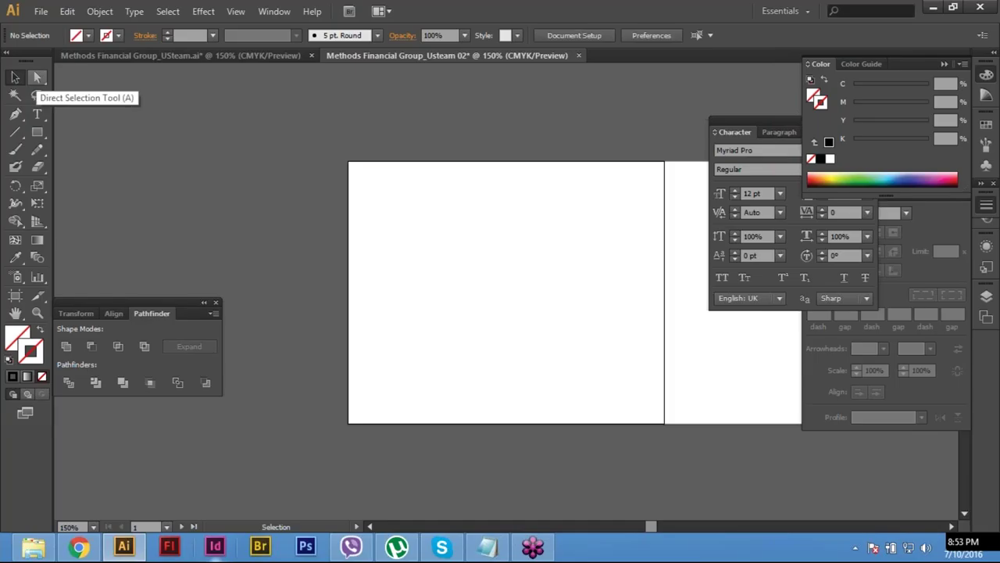
# Step: Copy only the rectangle's left edge with the Direct Selection tool and paste it in front
pyautogui.click(37, 78)
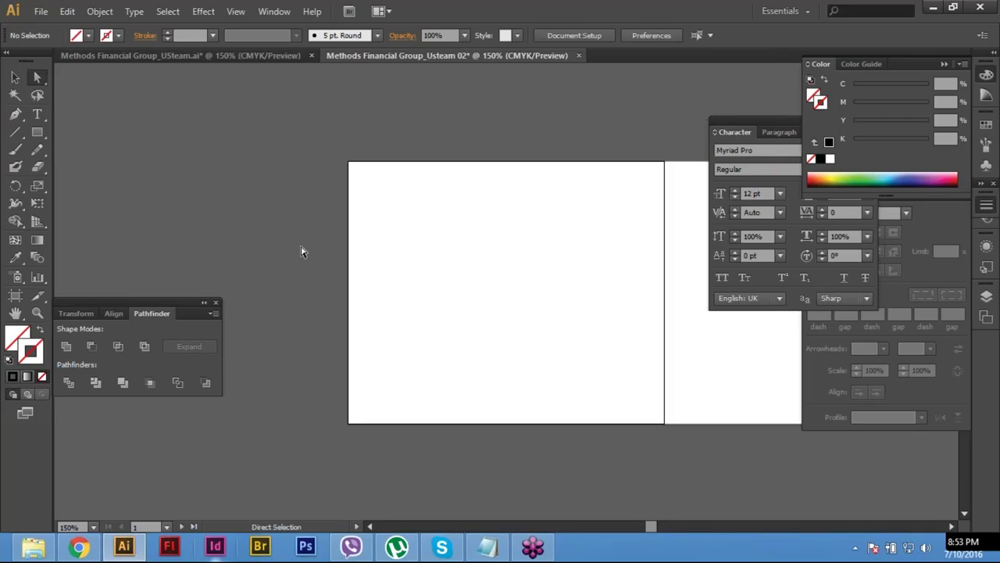
pyautogui.moveTo(301, 238); pyautogui.dragTo(378, 276)
pyautogui.moveTo(378, 276); pyautogui.dragTo(376, 275)
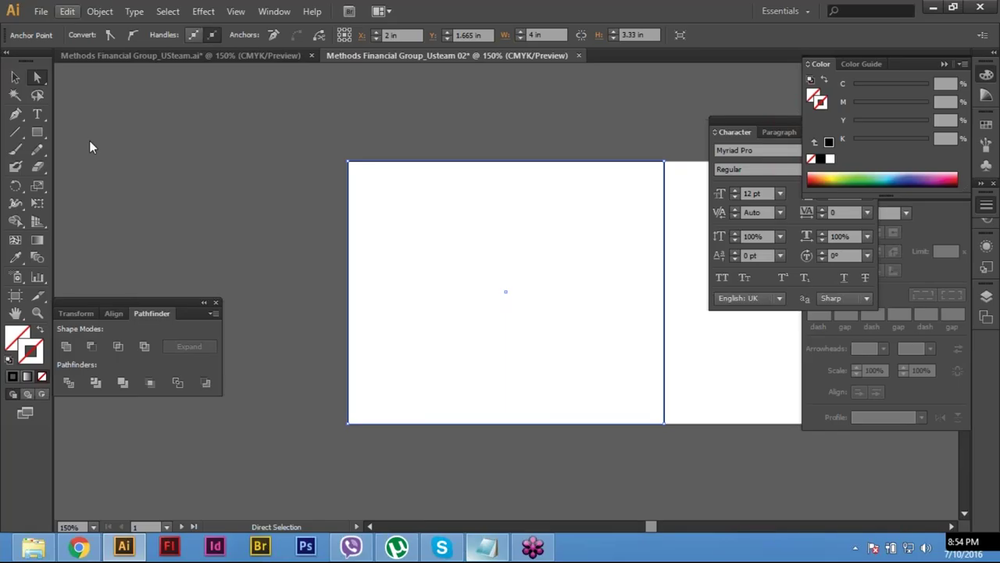
pyautogui.hotkey('alt', 'e')
pyautogui.click(123, 84)
pyautogui.click(68, 12)
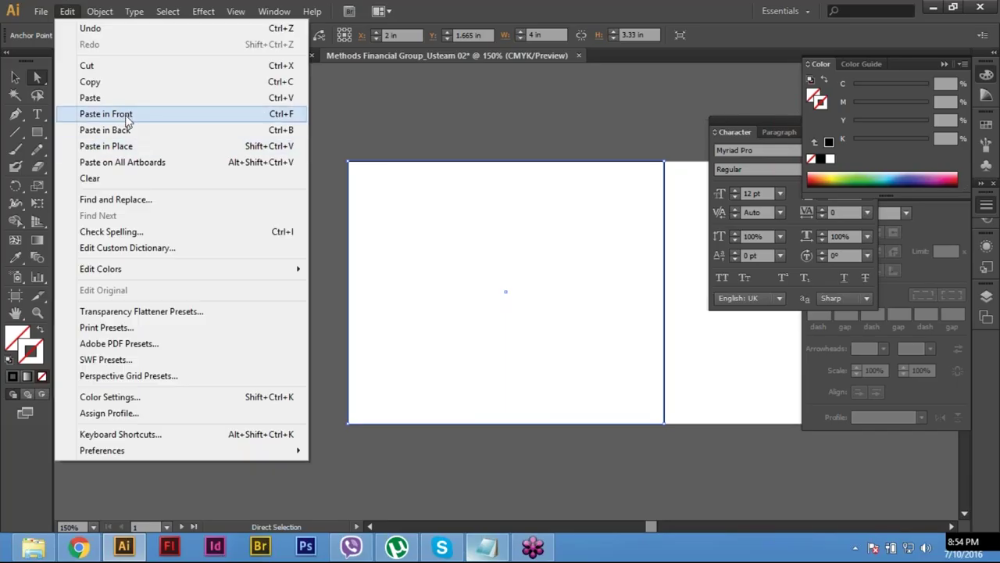
pyautogui.click(106, 114)
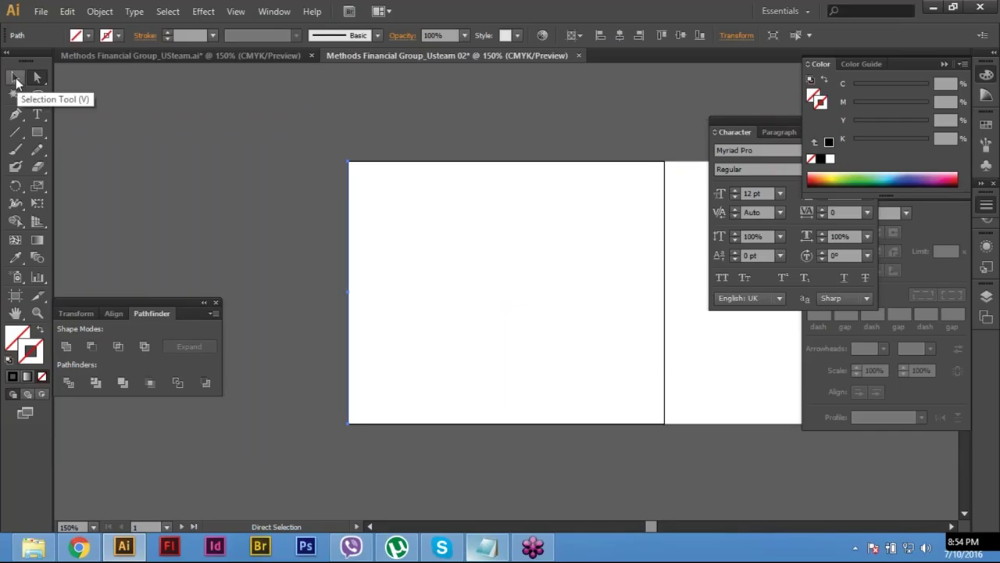
# Step: Set up a Move for the pasted edge with 4/2 in horizontal and 0 in vertical offset
pyautogui.click(15, 78)
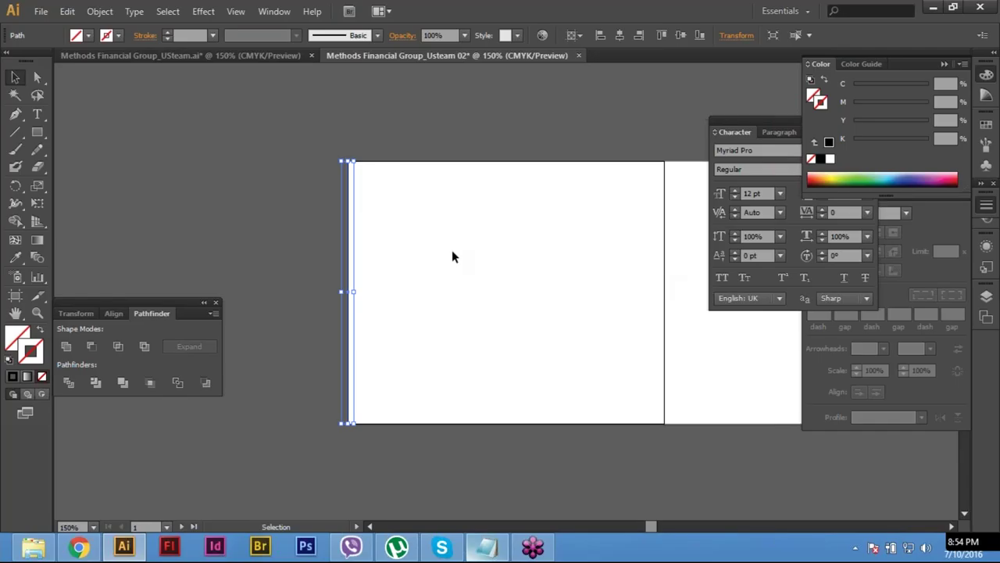
pyautogui.press('Return')
pyautogui.moveTo(285, 139); pyautogui.dragTo(293, 142)
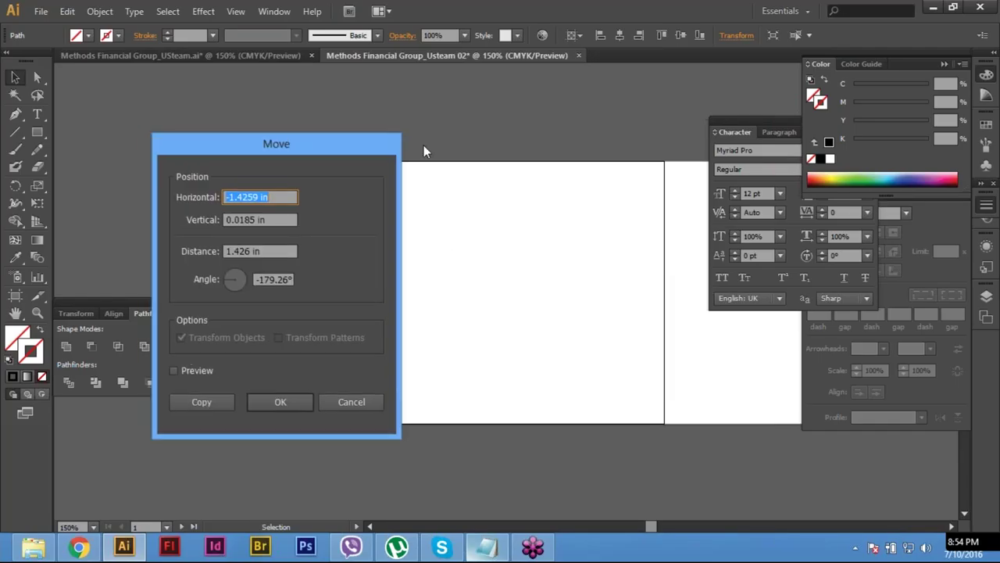
pyautogui.moveTo(376, 144); pyautogui.dragTo(645, 173)
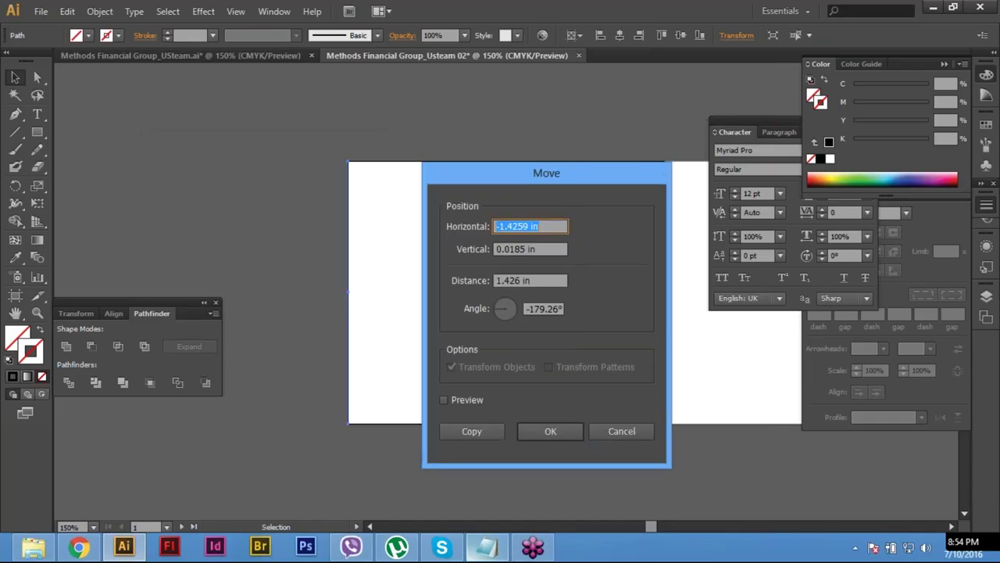
pyautogui.write('4/2')
pyautogui.press('Tab')
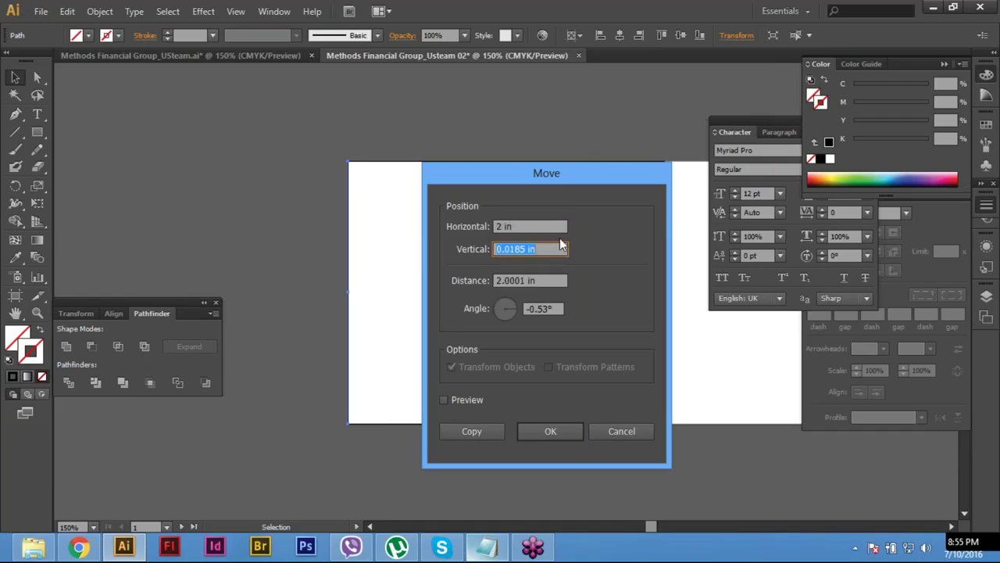
pyautogui.hotkey('shift', 'Tab')
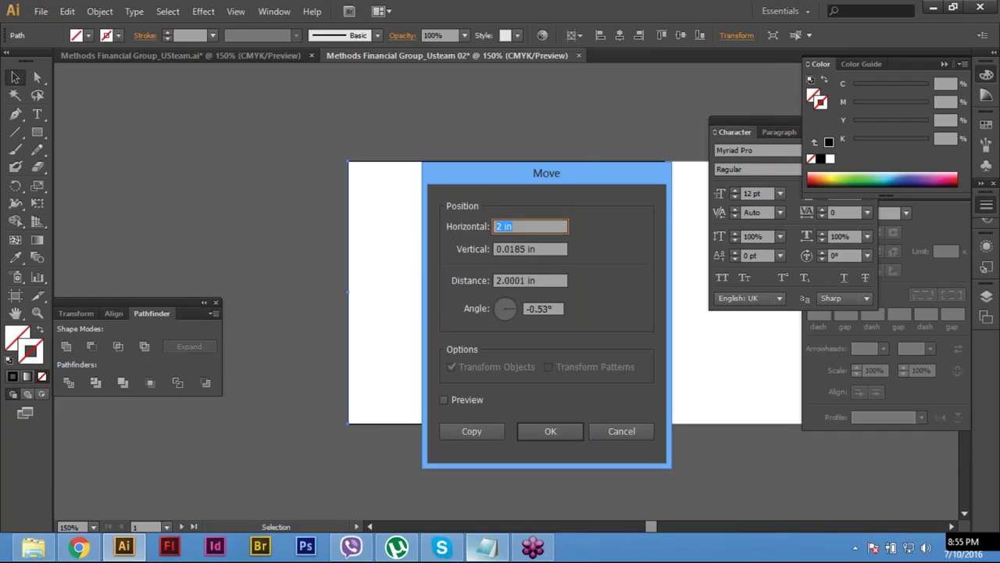
pyautogui.write('4/2')
pyautogui.press('Tab')
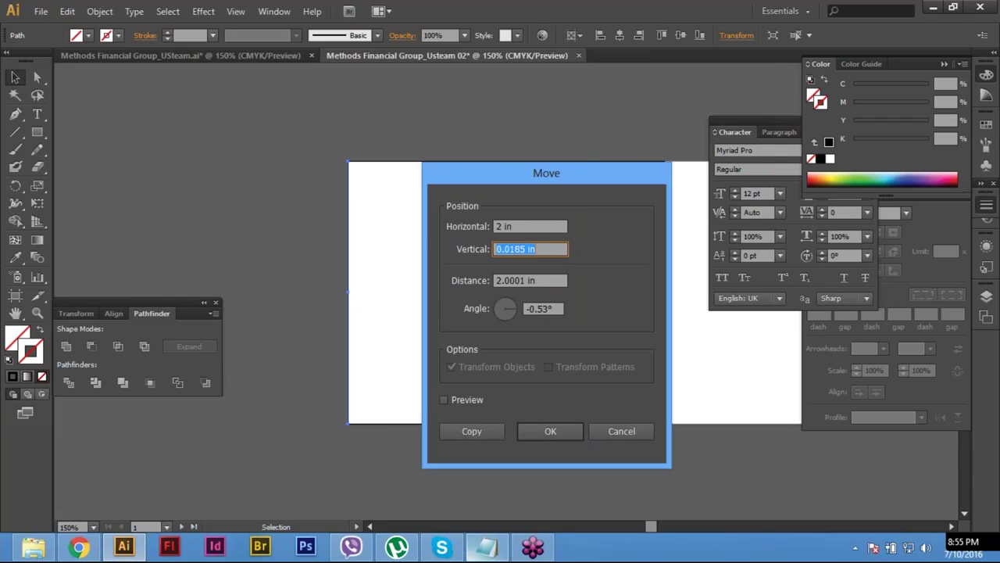
pyautogui.write('0')
pyautogui.press('Tab')
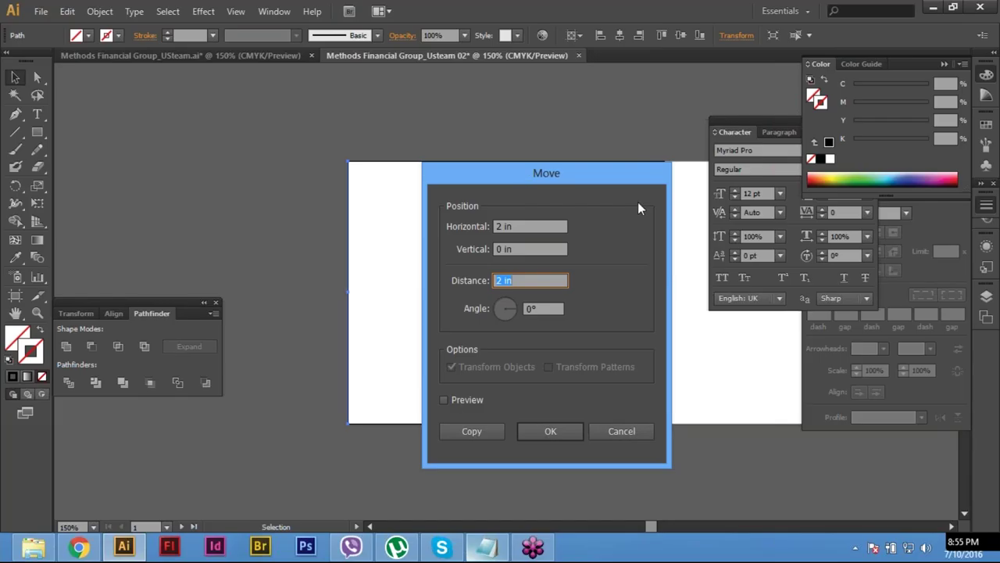
# Step: Preview and apply the move, and convert the moved vertical line into a guide
pyautogui.moveTo(638, 173); pyautogui.dragTo(734, 214)
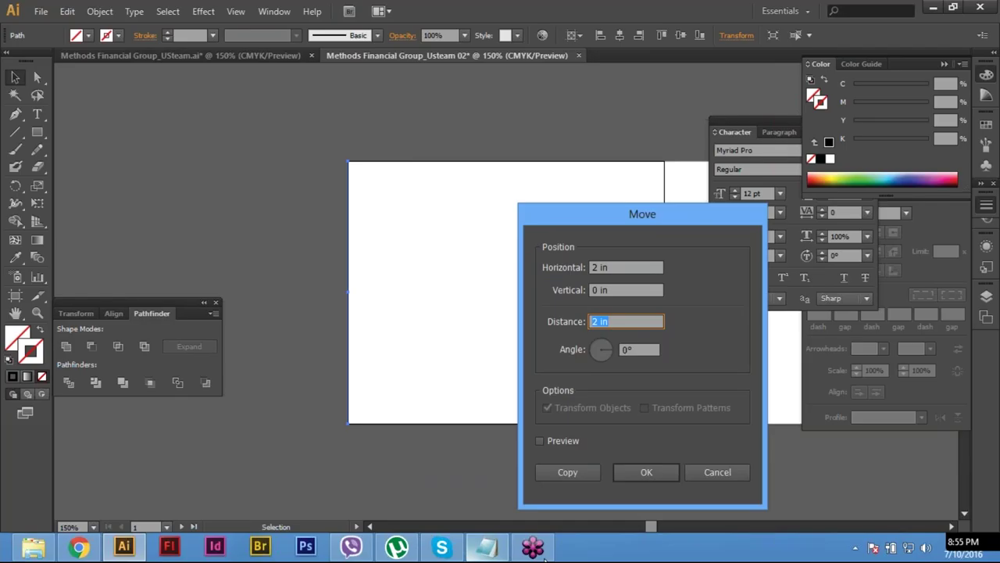
pyautogui.click(521, 448)
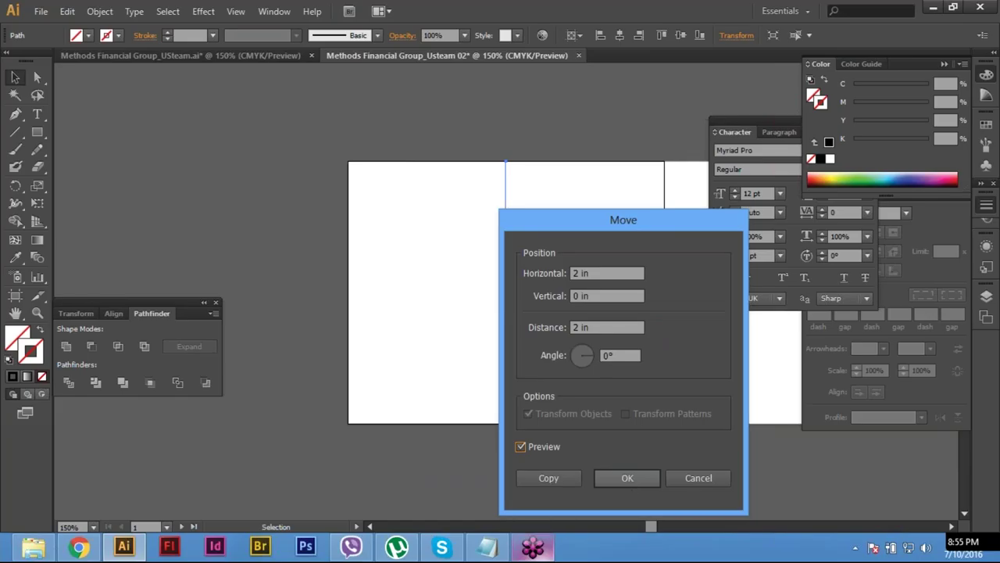
pyautogui.click(629, 477)
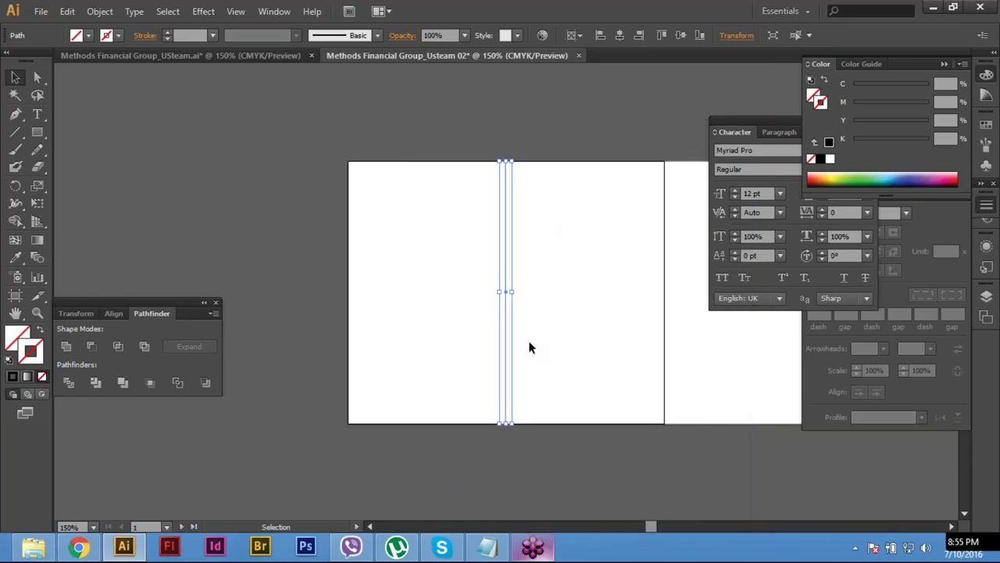
pyautogui.rightClick(505, 272)
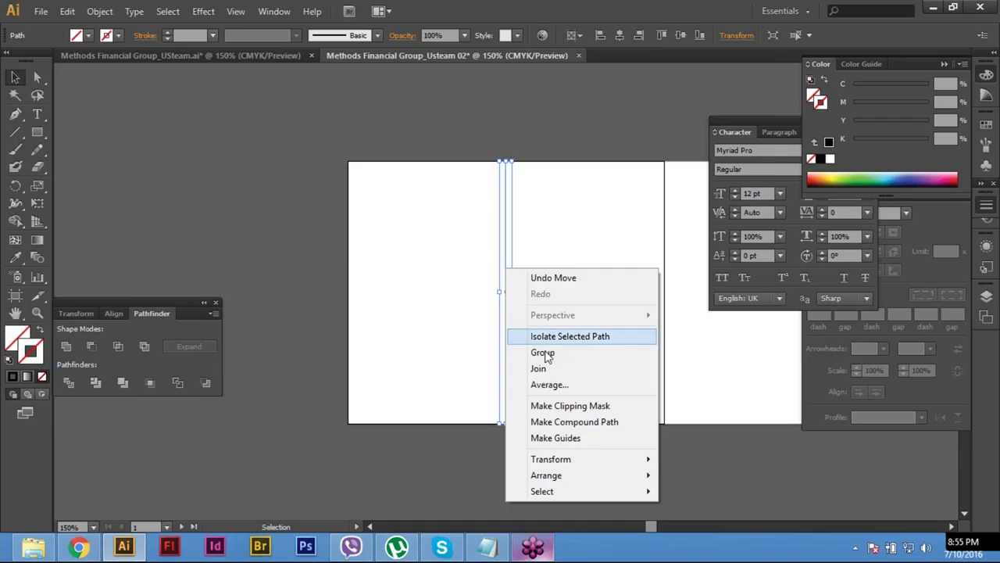
pyautogui.click(556, 438)
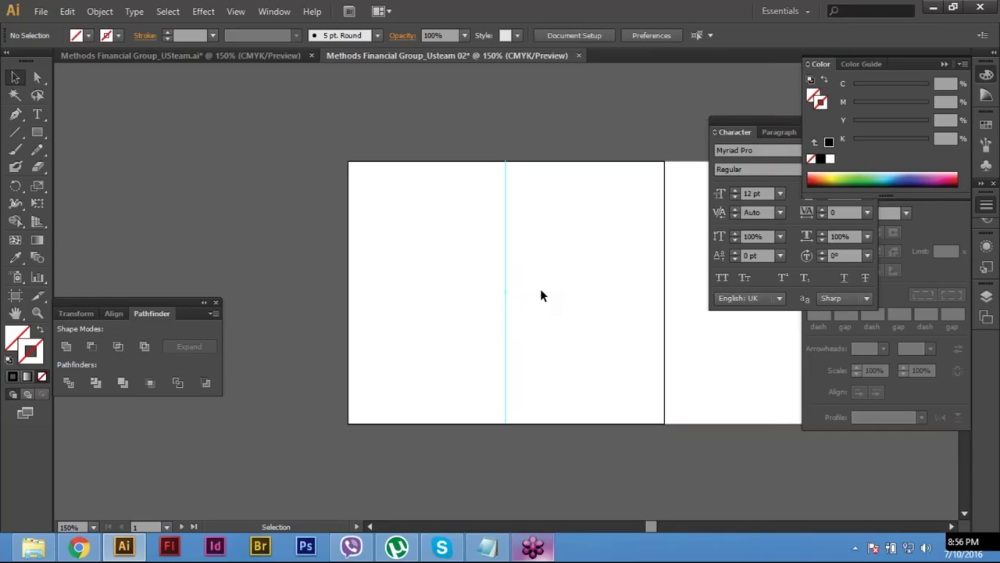
# Step: Copy only the top edge of the first artboard's rectangle with the Direct Selection tool and paste it in front
pyautogui.click(456, 285)
pyautogui.click(443, 133)
pyautogui.click(37, 77)
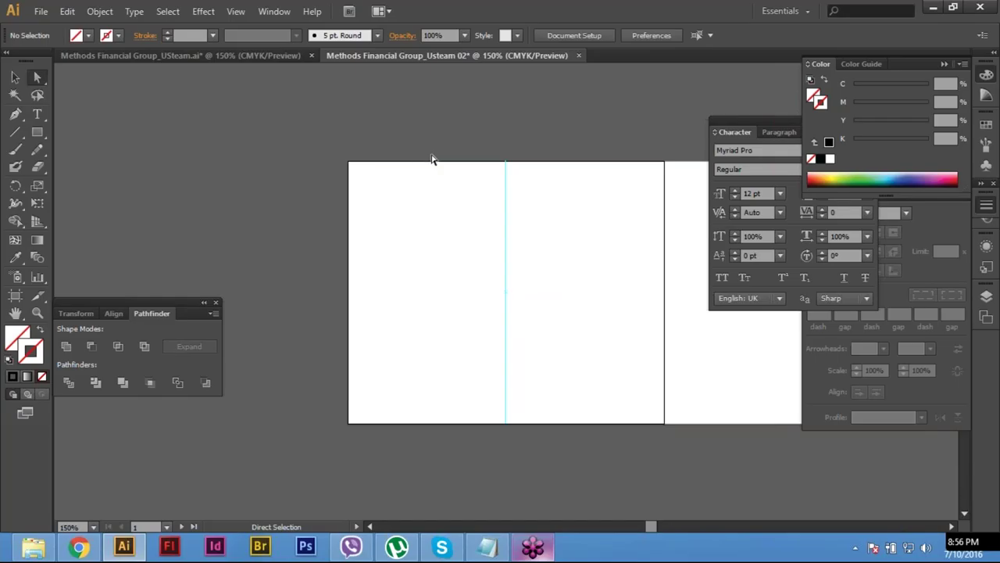
pyautogui.moveTo(418, 153); pyautogui.dragTo(452, 191)
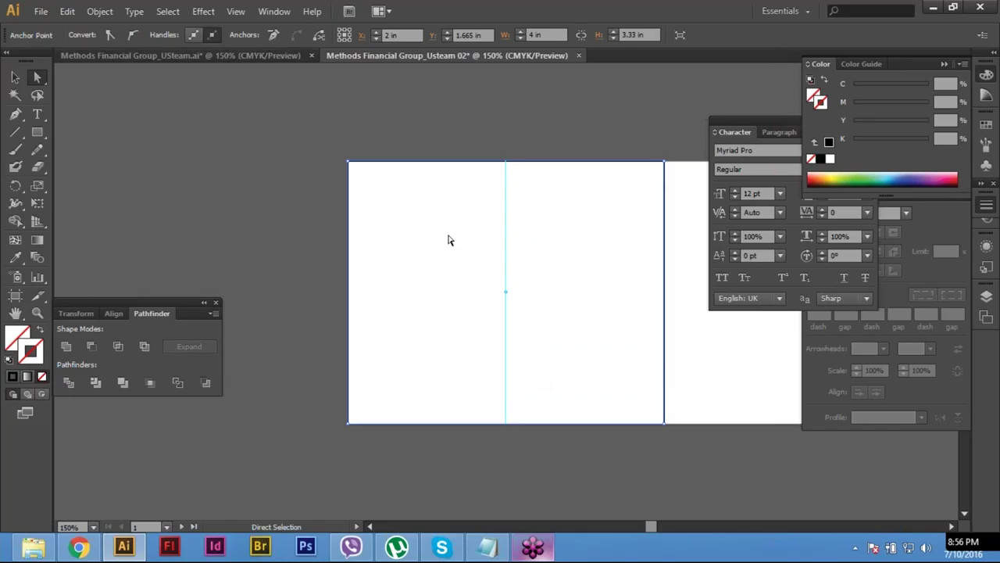
pyautogui.click(416, 151)
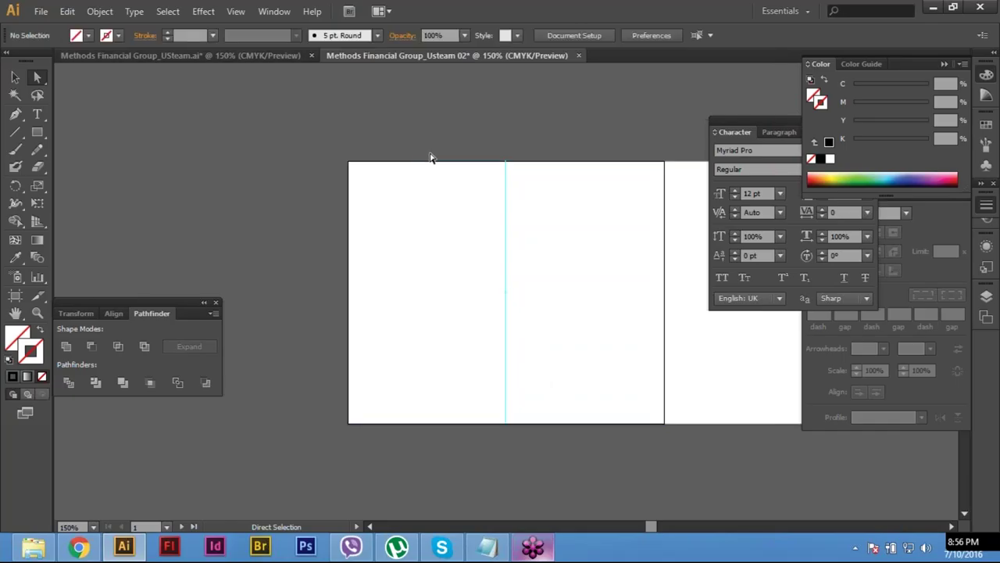
pyautogui.moveTo(420, 139); pyautogui.dragTo(446, 183)
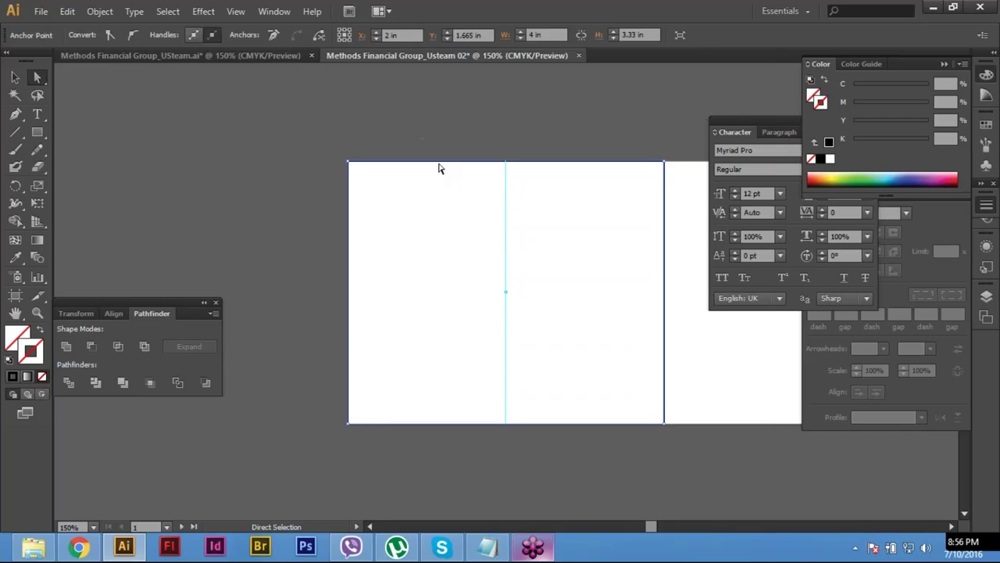
pyautogui.moveTo(457, 195); pyautogui.dragTo(422, 158)
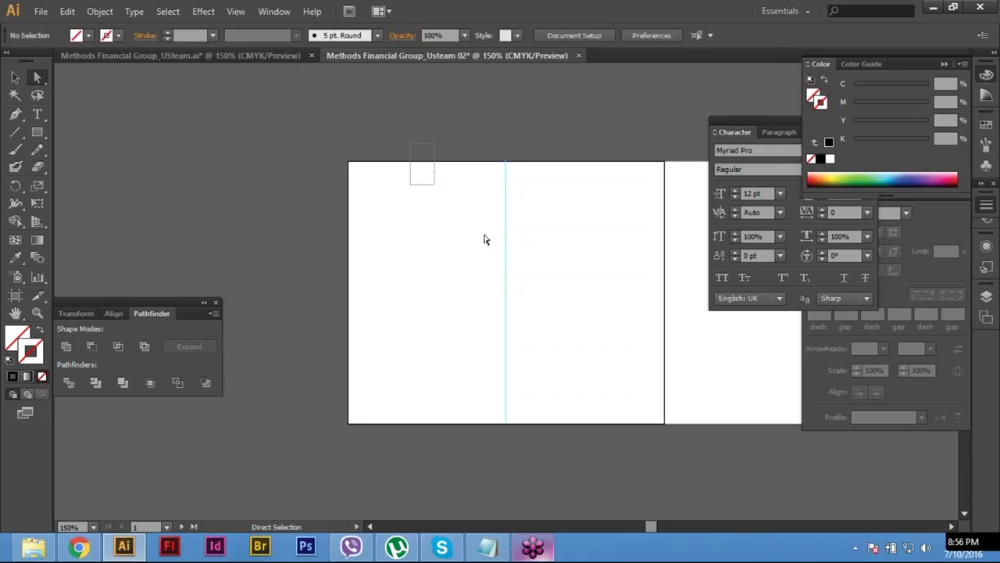
pyautogui.click(67, 11)
pyautogui.click(102, 83)
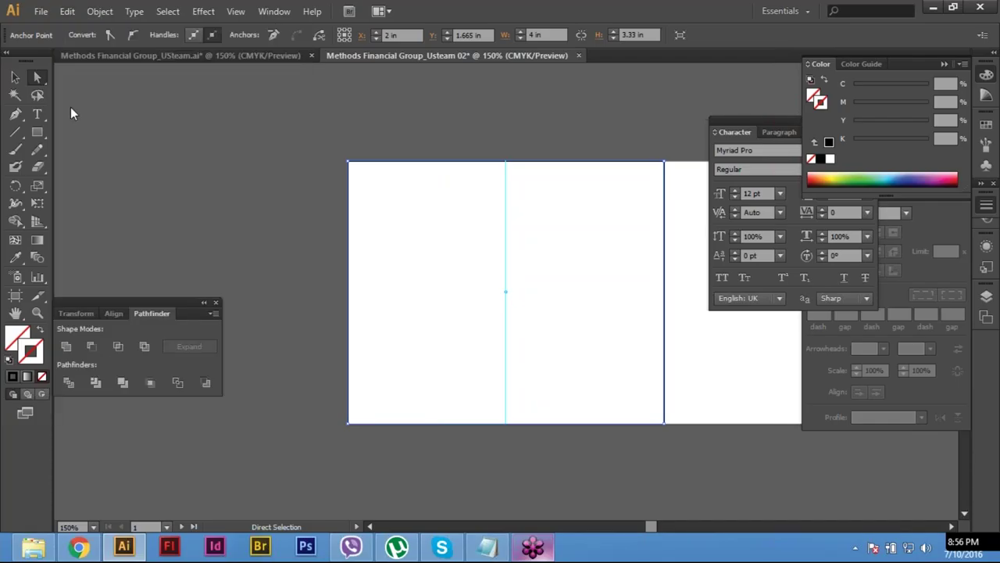
pyautogui.click(67, 10)
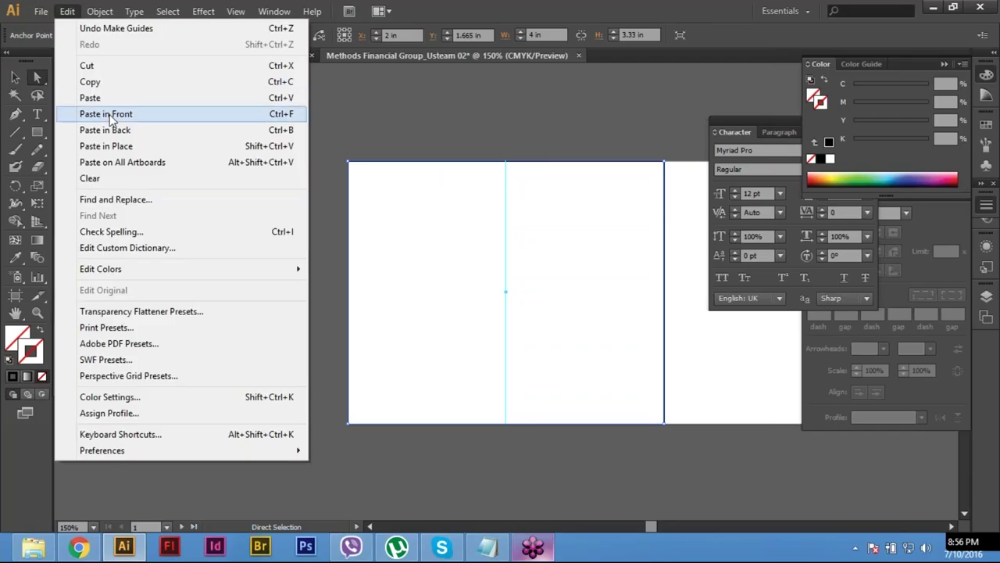
pyautogui.click(110, 117)
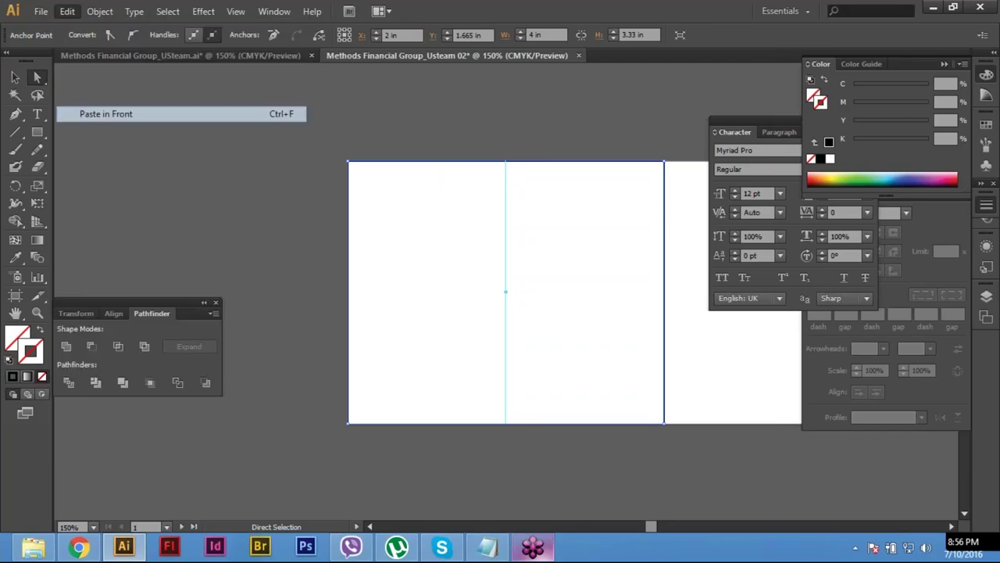
# Step: Move the pasted top edge 0 in horizontally and 3.33/2 in vertically, and convert it into a guide
pyautogui.click(16, 80)
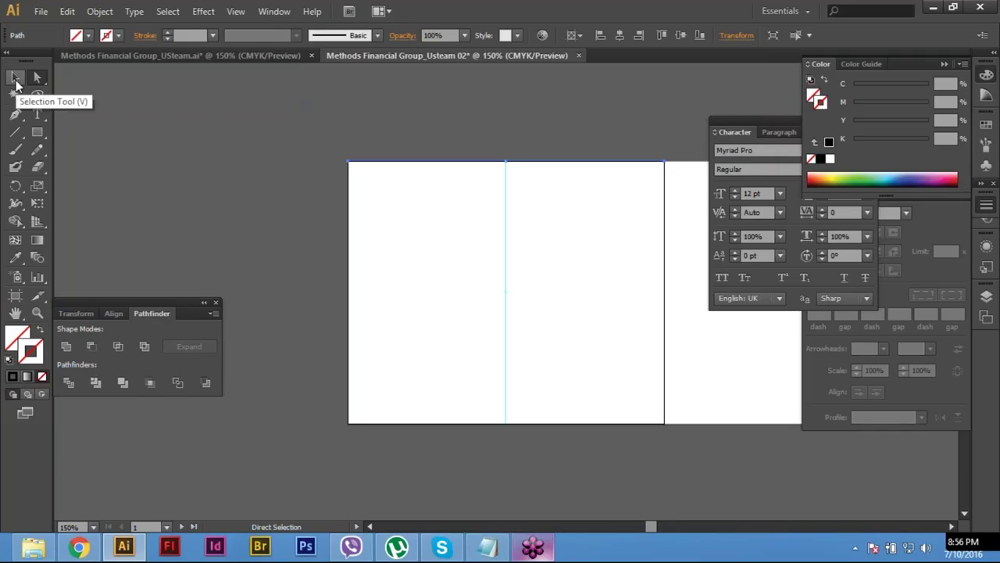
pyautogui.click(15, 82)
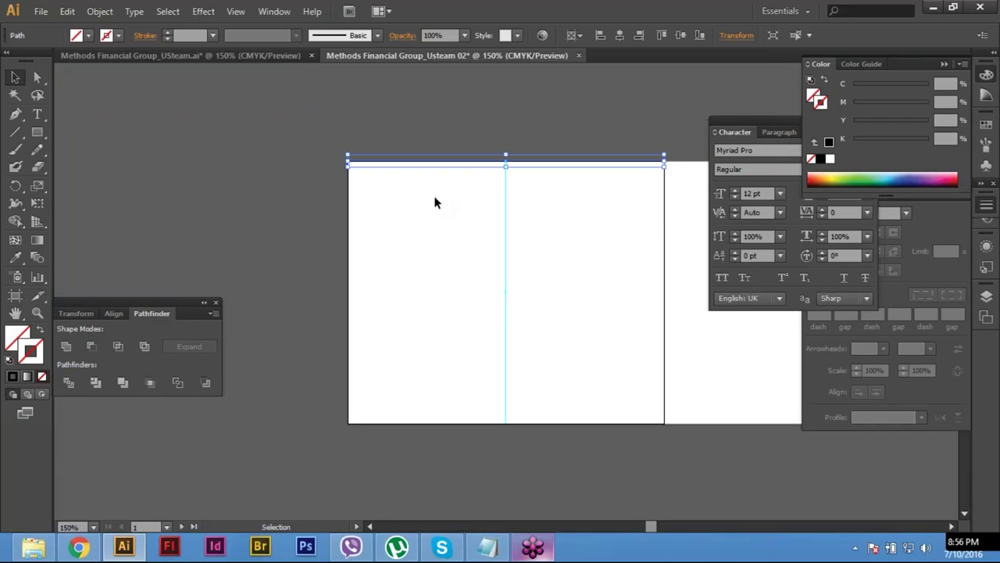
pyautogui.press('Return')
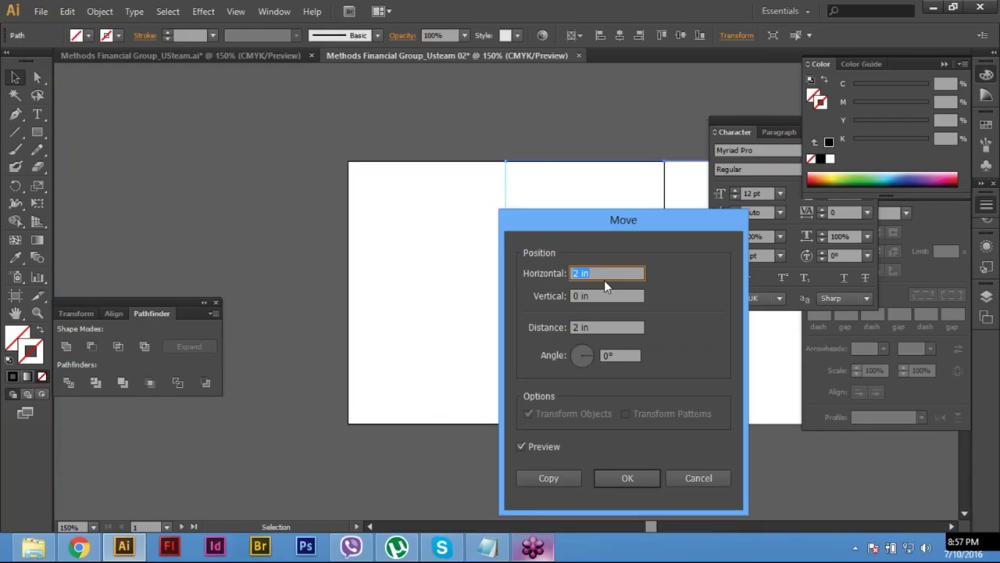
pyautogui.write('0')
pyautogui.press('Tab')
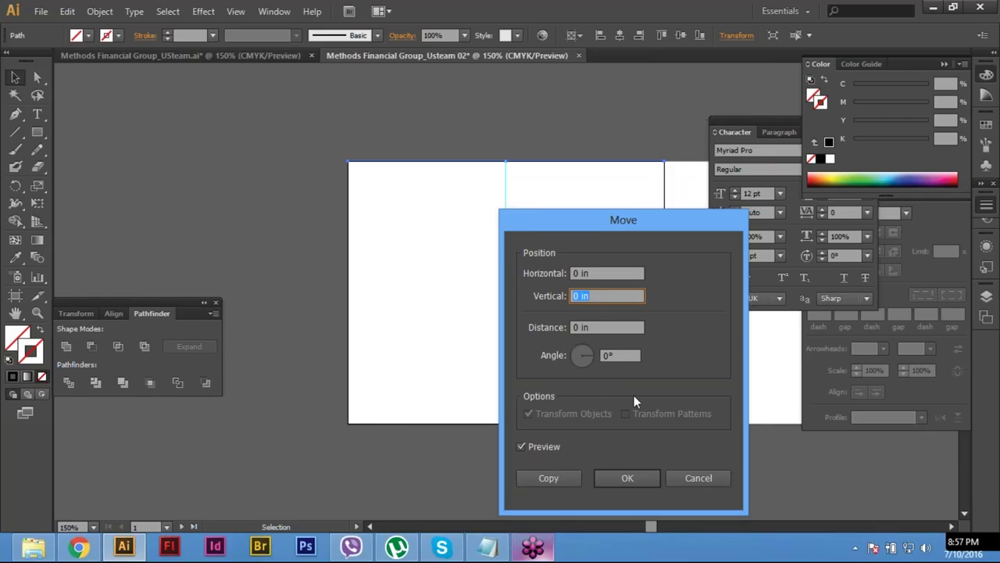
pyautogui.write('3.33/2')
pyautogui.press('Tab')
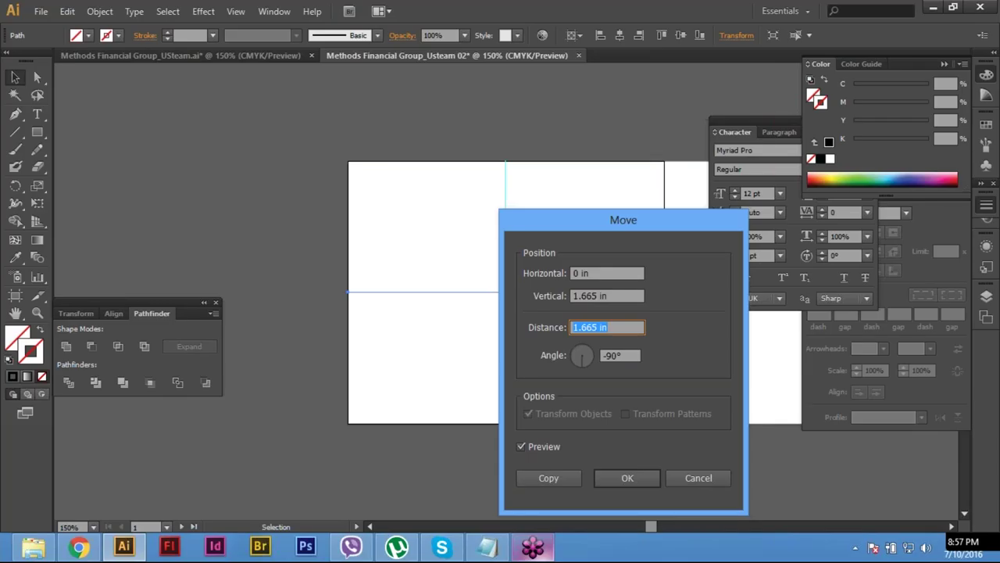
pyautogui.click(626, 479)
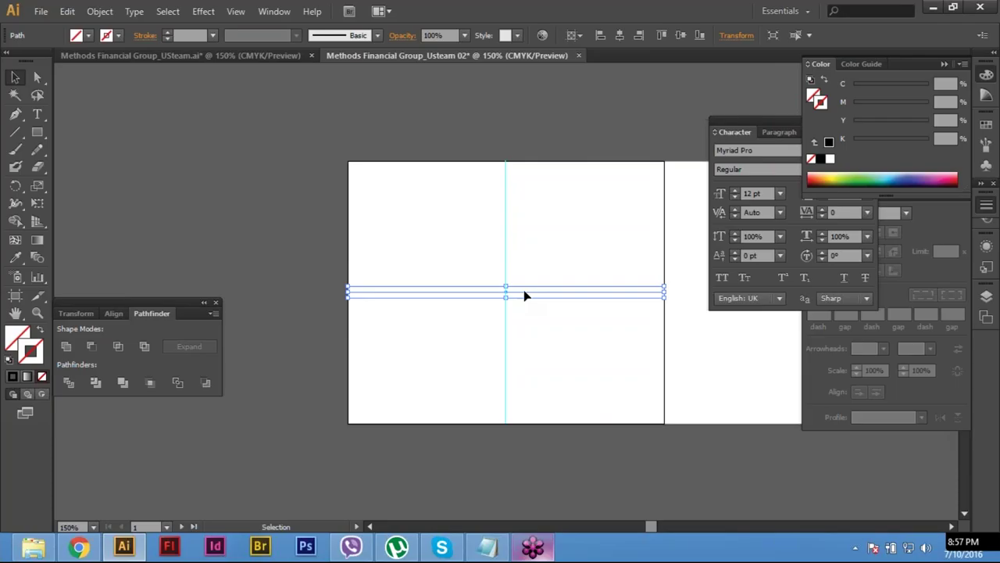
pyautogui.rightClick(525, 296)
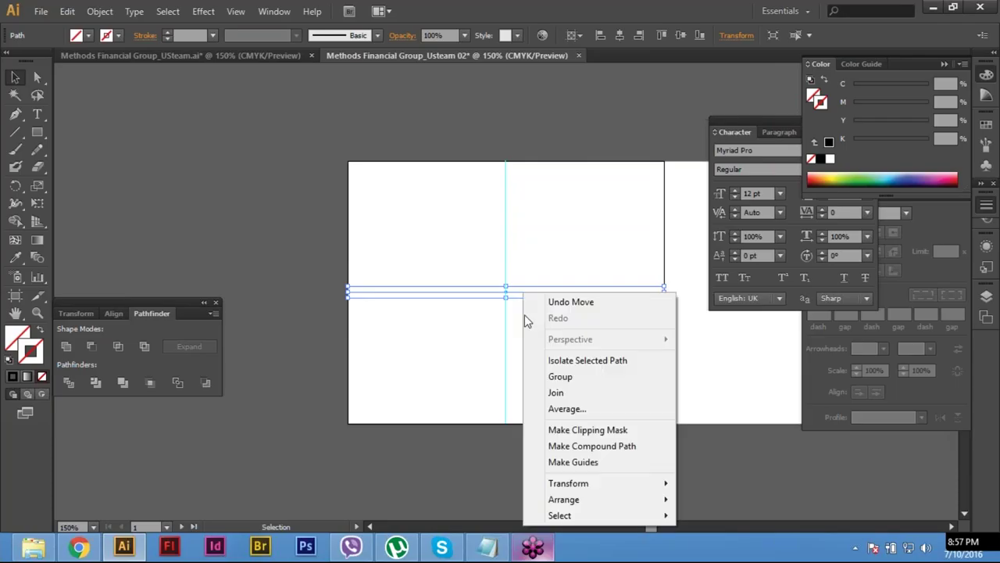
pyautogui.click(575, 462)
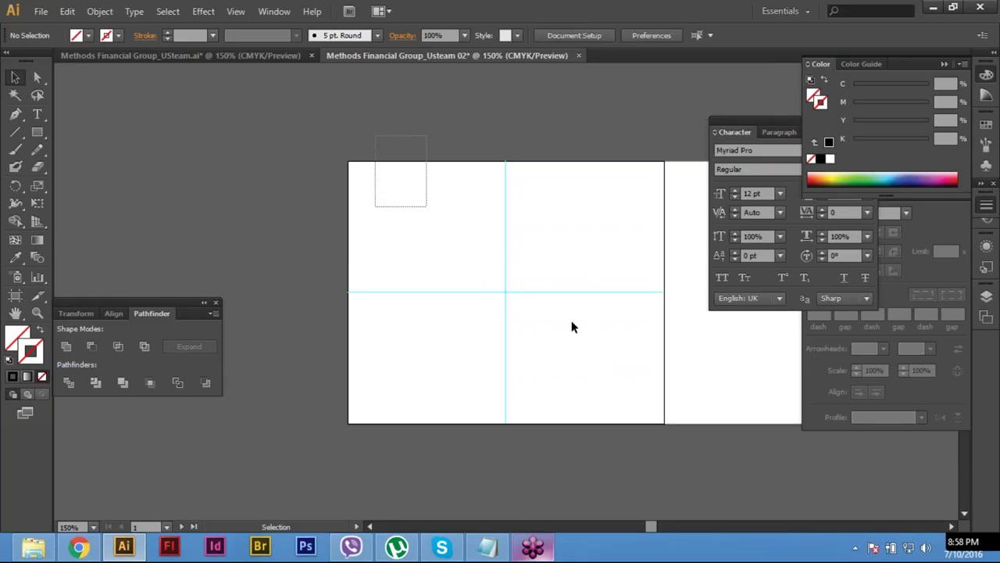
# Step: Try an Offset Path of -1 in with mitered joins on the first artboard's rectangle, with the preview on
pyautogui.hotkey('ctrl', 'a')
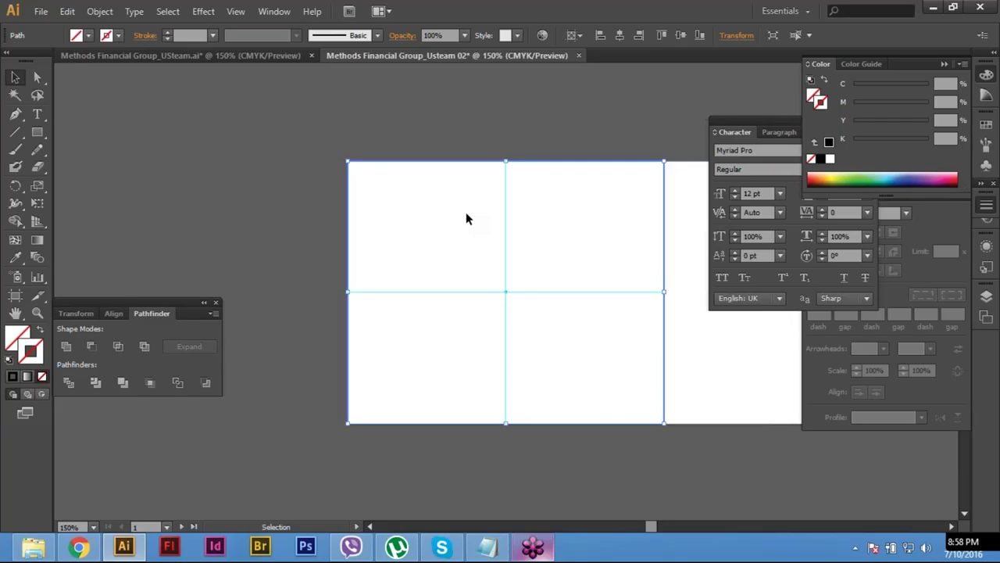
pyautogui.click(100, 11)
pyautogui.moveTo(126, 305)
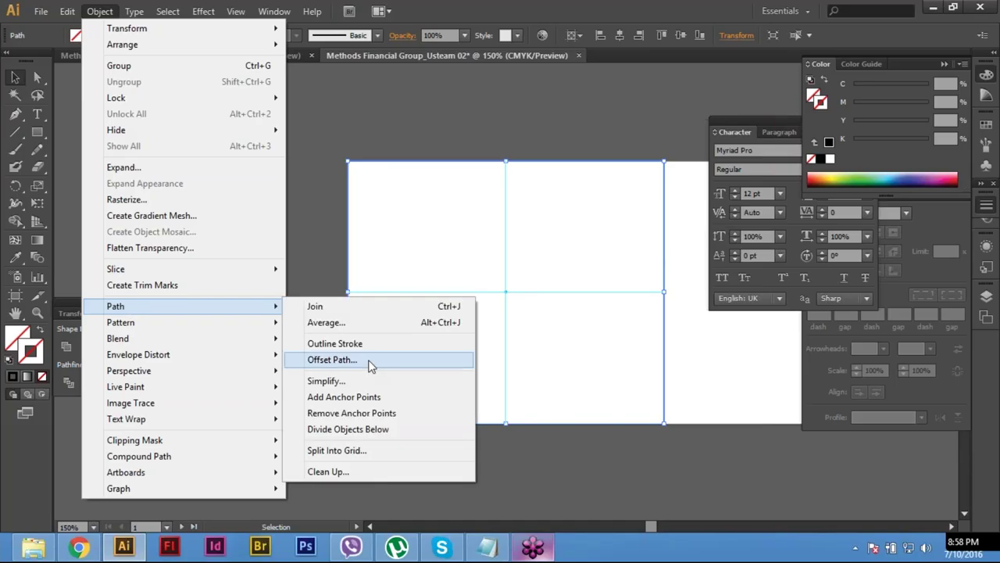
pyautogui.click(371, 362)
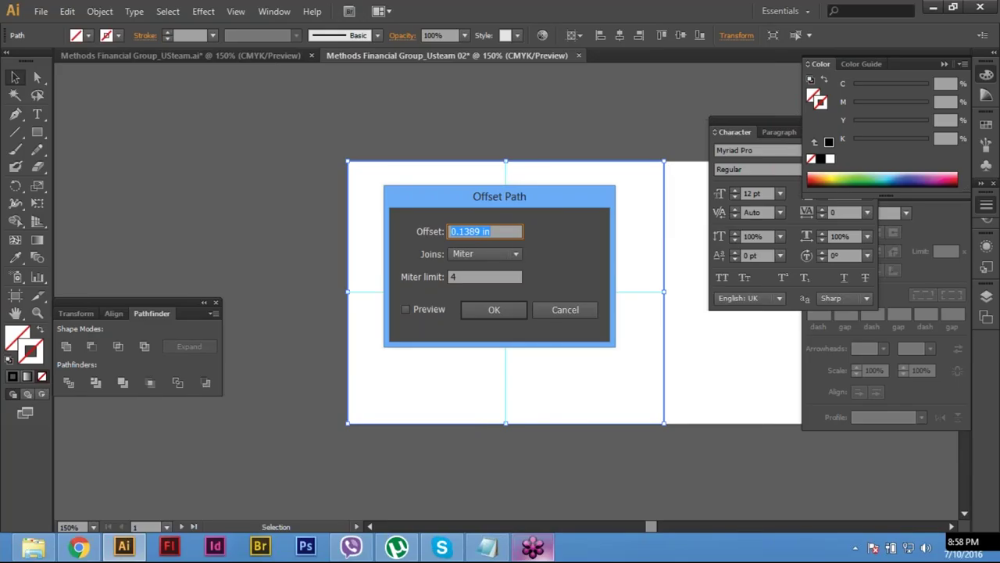
pyautogui.write('-1in')
pyautogui.moveTo(500, 196); pyautogui.dragTo(666, 208)
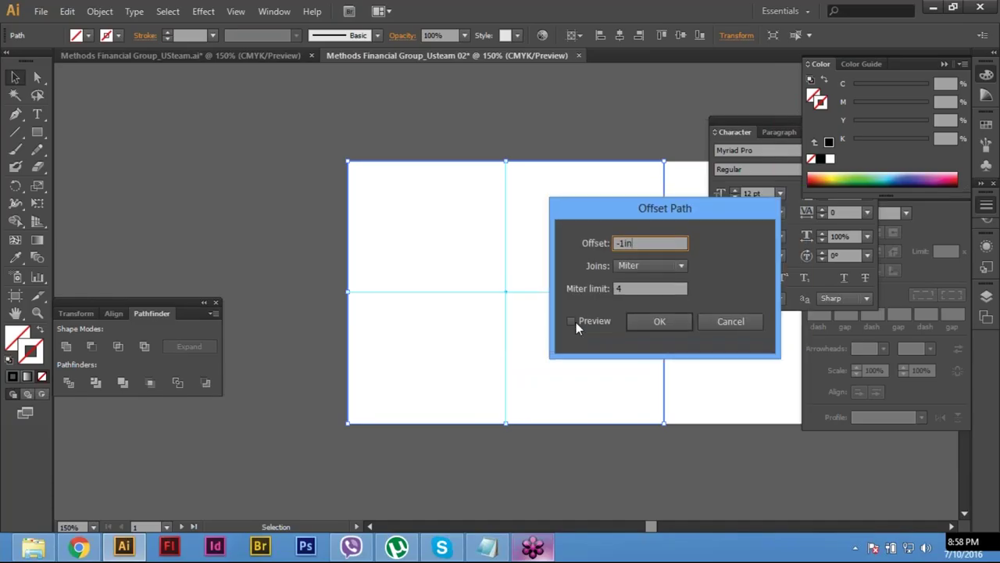
pyautogui.click(576, 322)
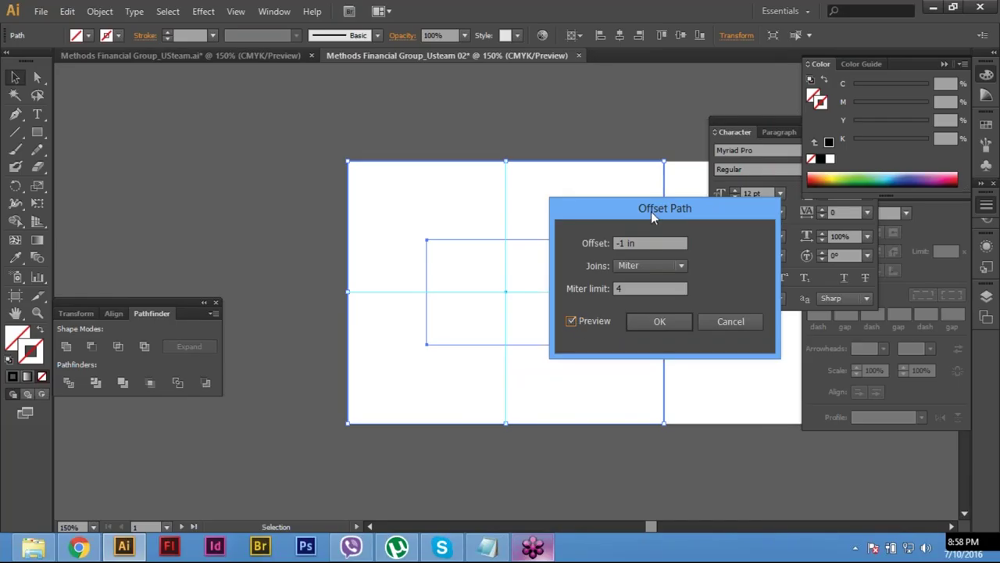
pyautogui.moveTo(712, 218); pyautogui.dragTo(706, 216)
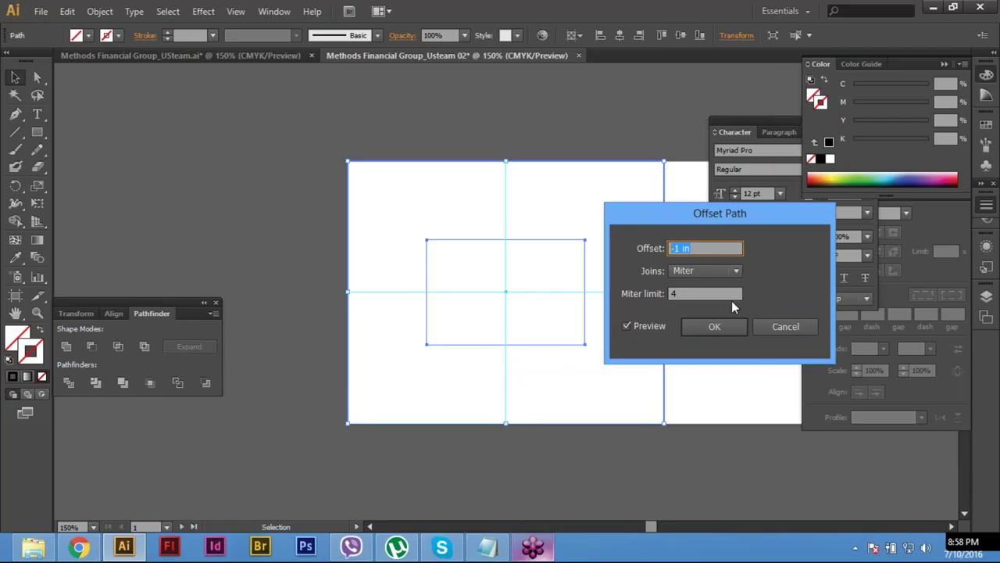
# Step: Try rectangle offsets of -.75, -1 and -1.25 in in the preview, and cancel the Offset Path
pyautogui.write('-.75')
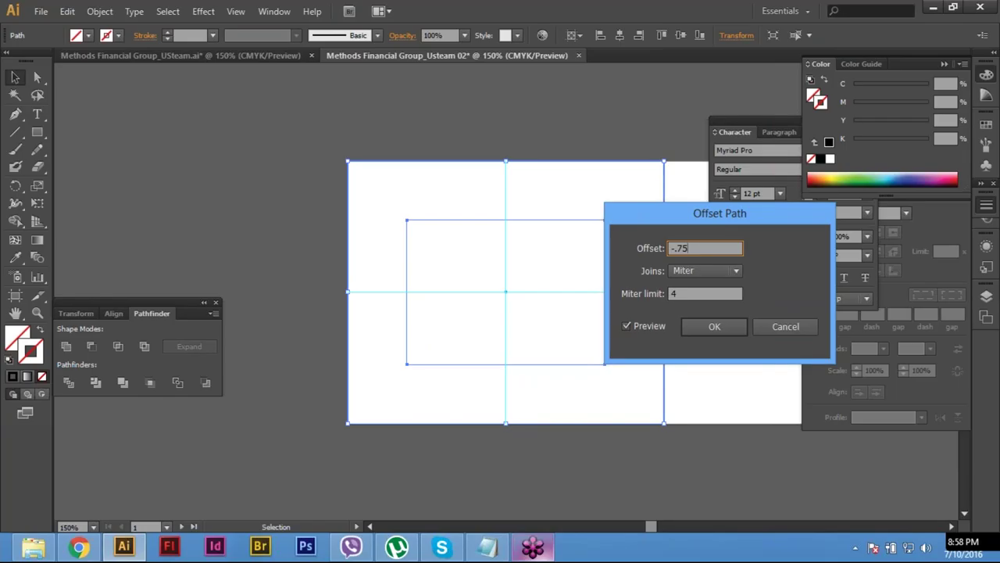
pyautogui.press('BackSpace')
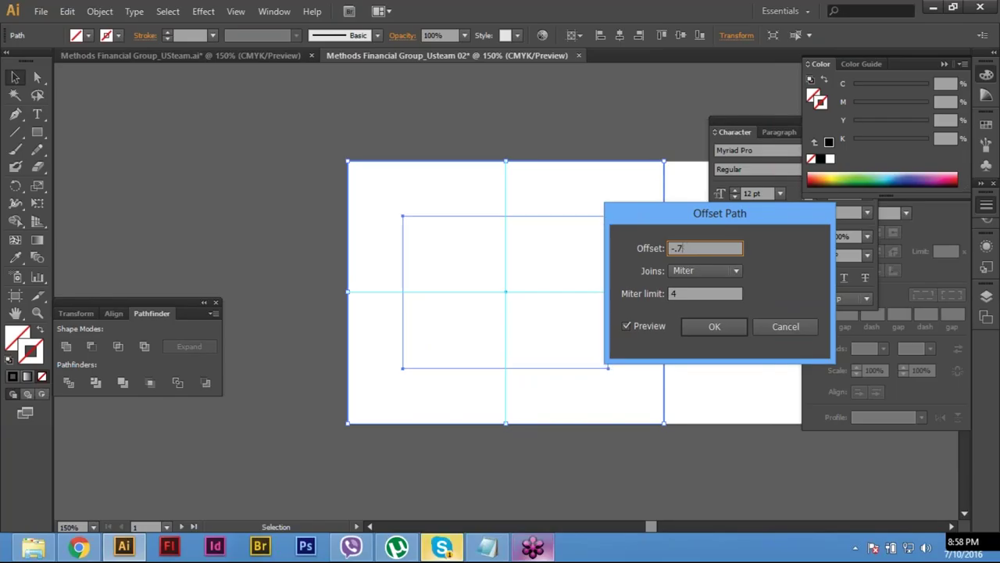
pyautogui.press('BackSpace')
pyautogui.press('BackSpace')
pyautogui.write('1')
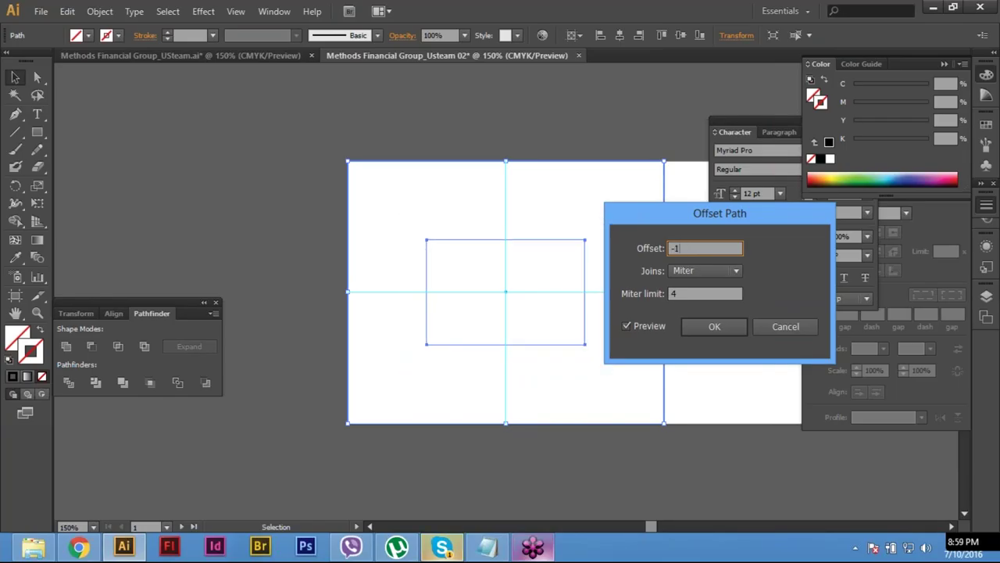
pyautogui.write('.25')
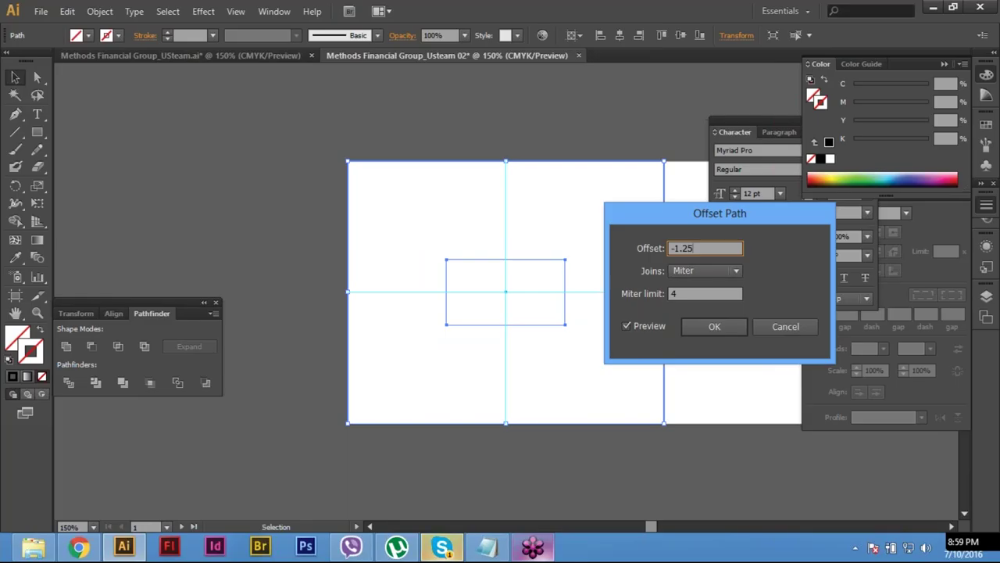
pyautogui.write('in')
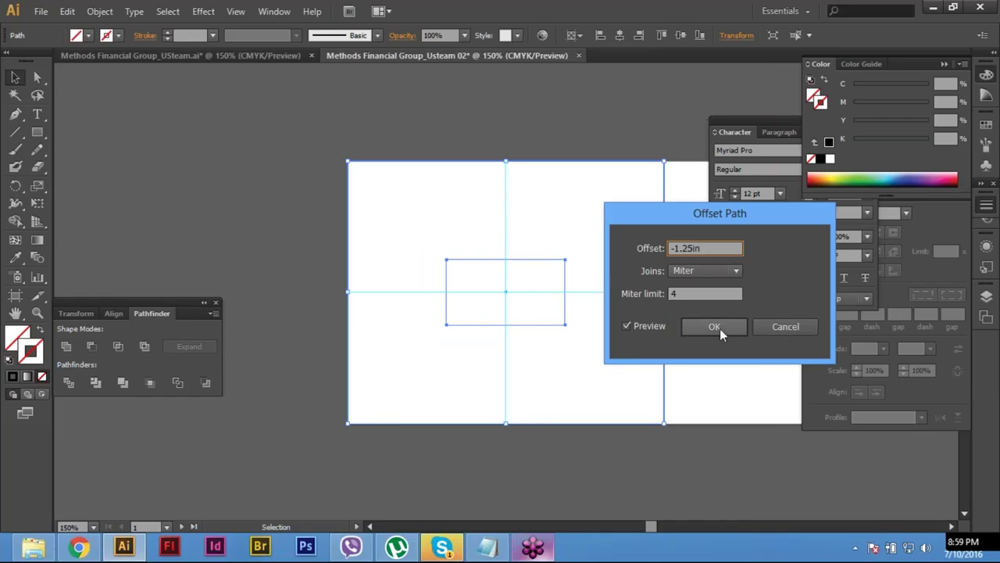
pyautogui.click(791, 327)
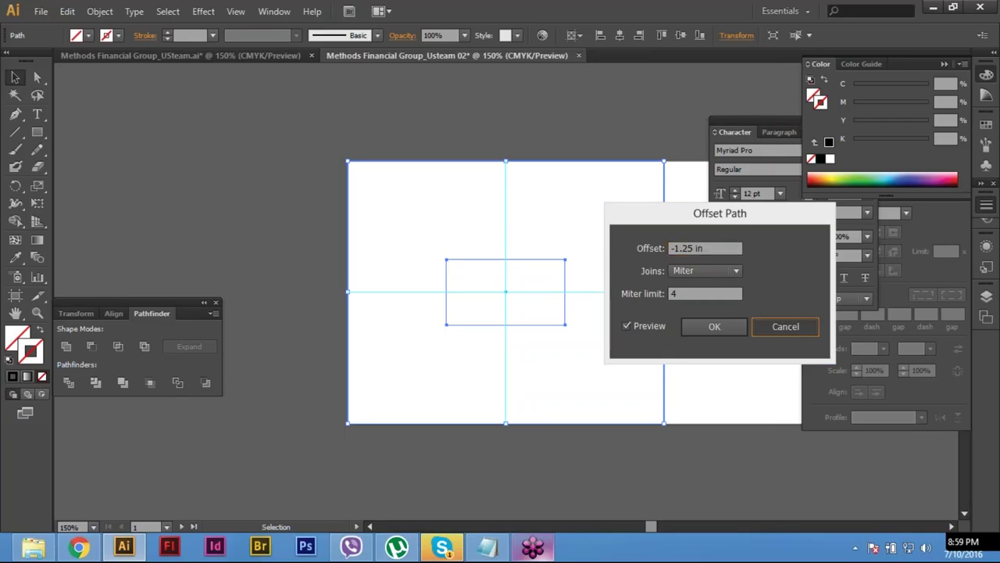
# Step: Deselect the rectangle, unlock the guides and lock them again
pyautogui.click(510, 312)
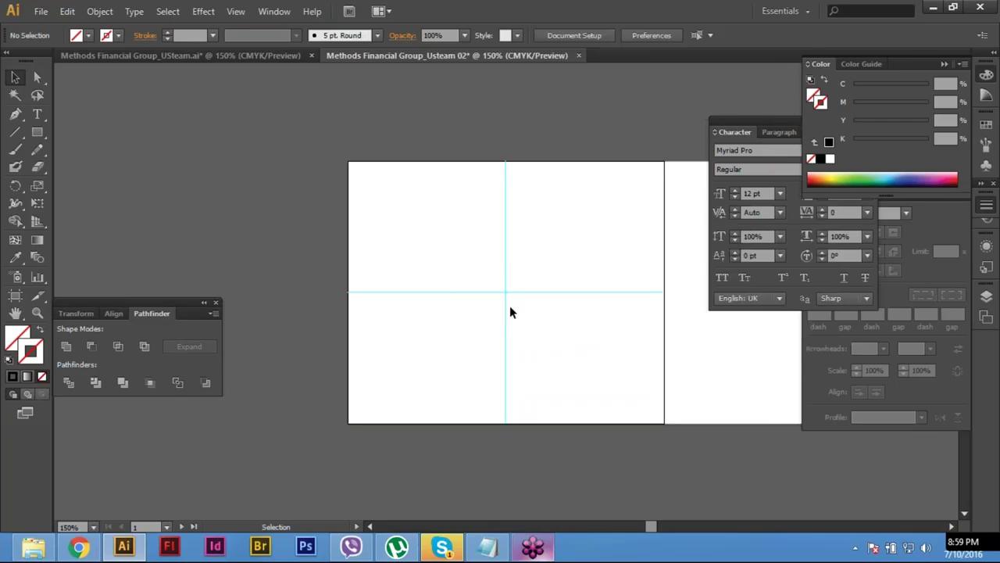
pyautogui.rightClick(510, 312)
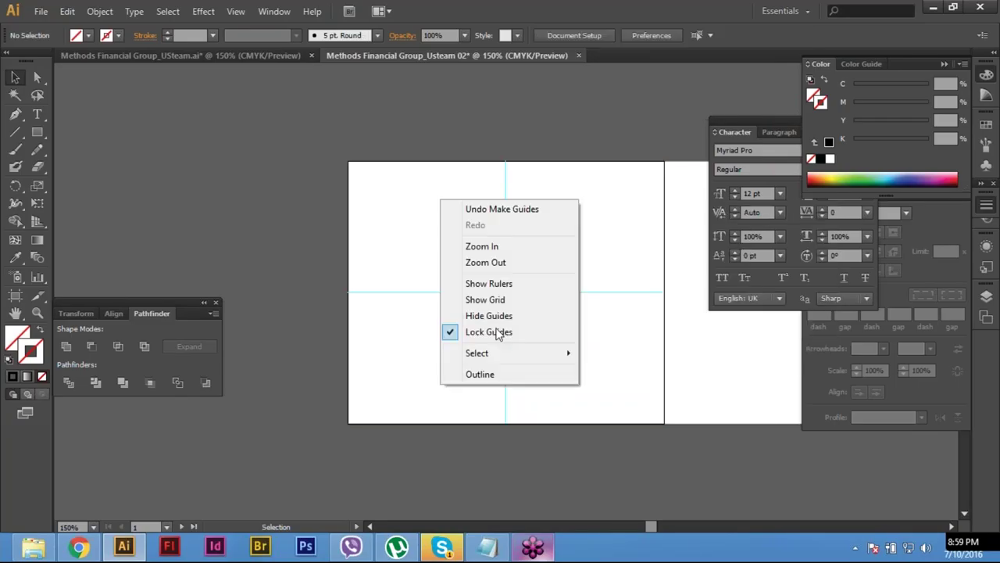
pyautogui.rightClick(390, 180)
pyautogui.rightClick(390, 180)
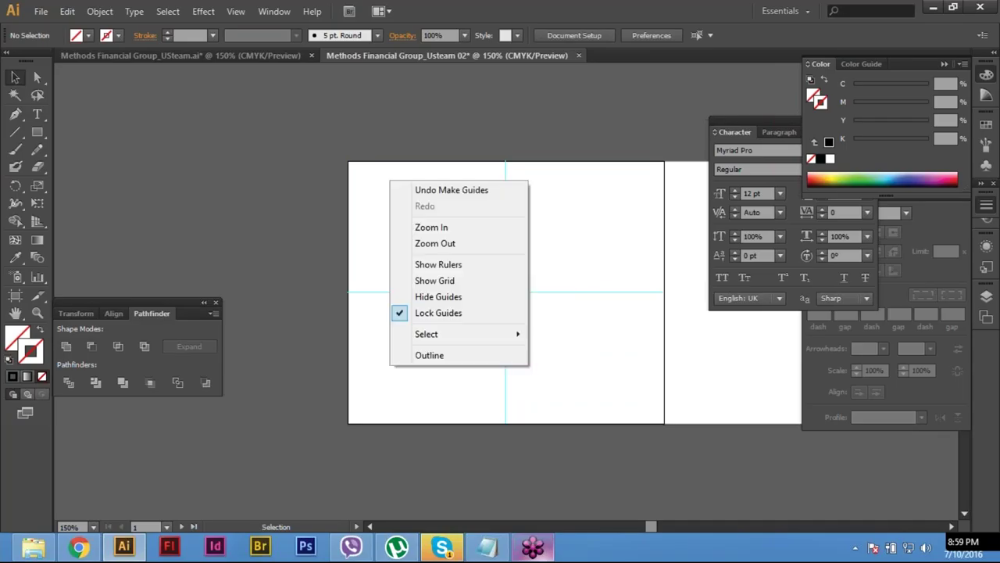
pyautogui.rightClick(377, 204)
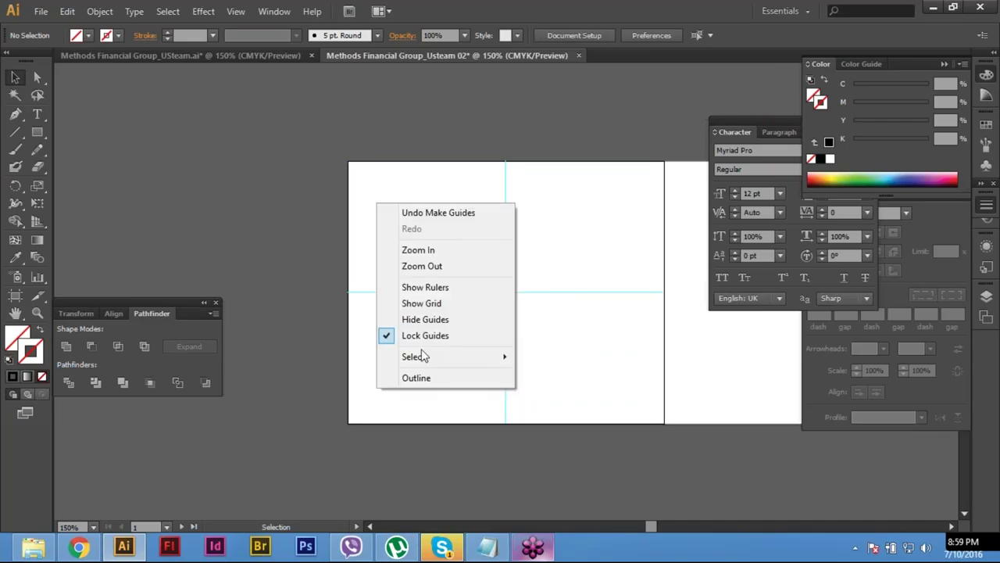
pyautogui.click(428, 337)
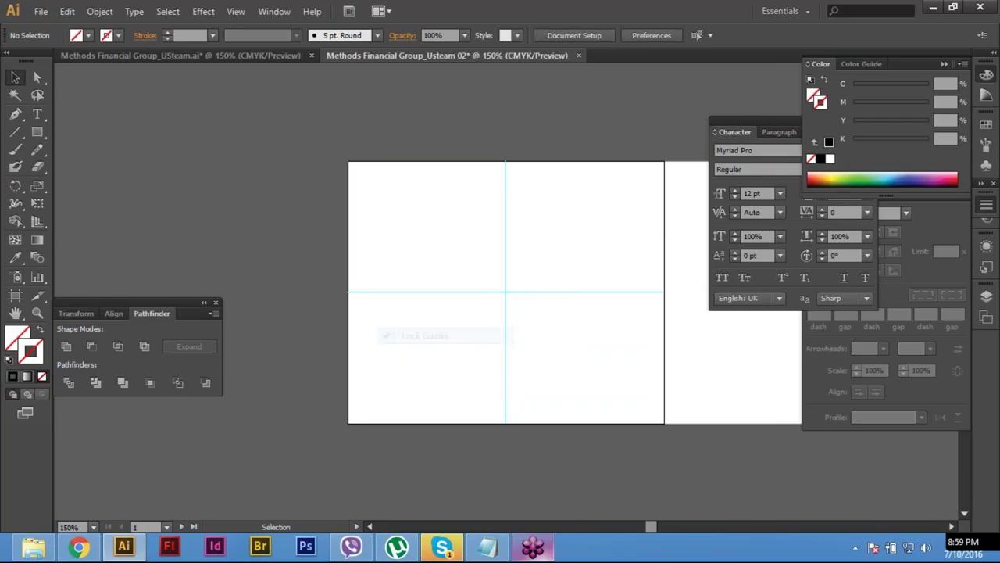
pyautogui.rightClick(430, 347)
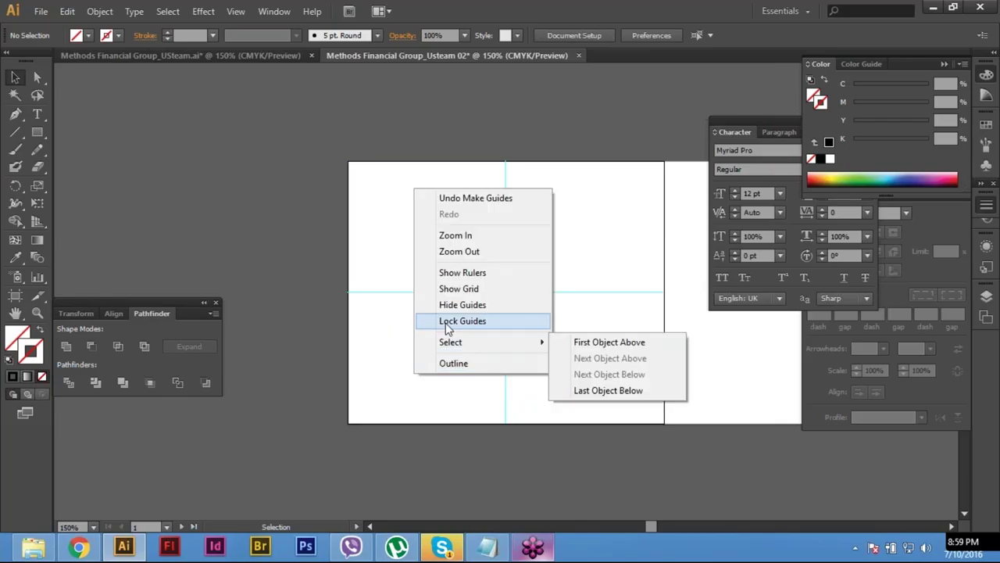
pyautogui.click(444, 321)
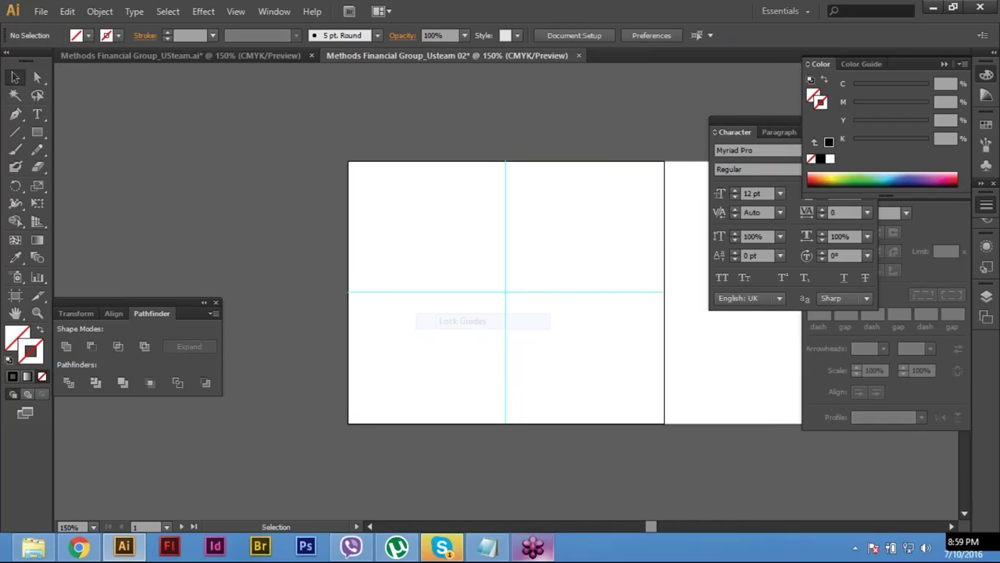
# Step: Offset the first artboard's rectangle path by -1.25 in with miter joins, with the preview on
pyautogui.rightClick(445, 206)
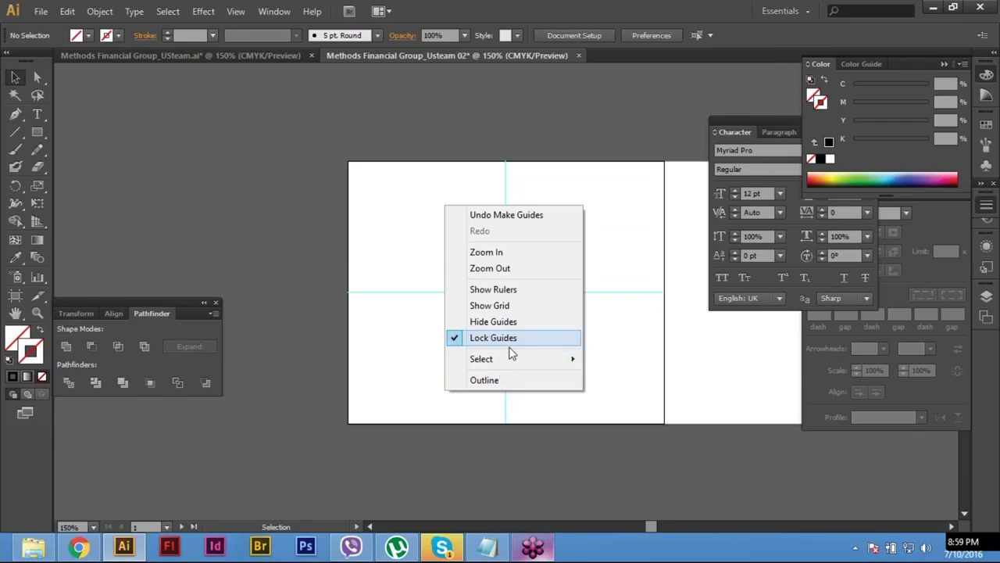
pyautogui.click(394, 251)
pyautogui.hotkey('ctrl', 'a')
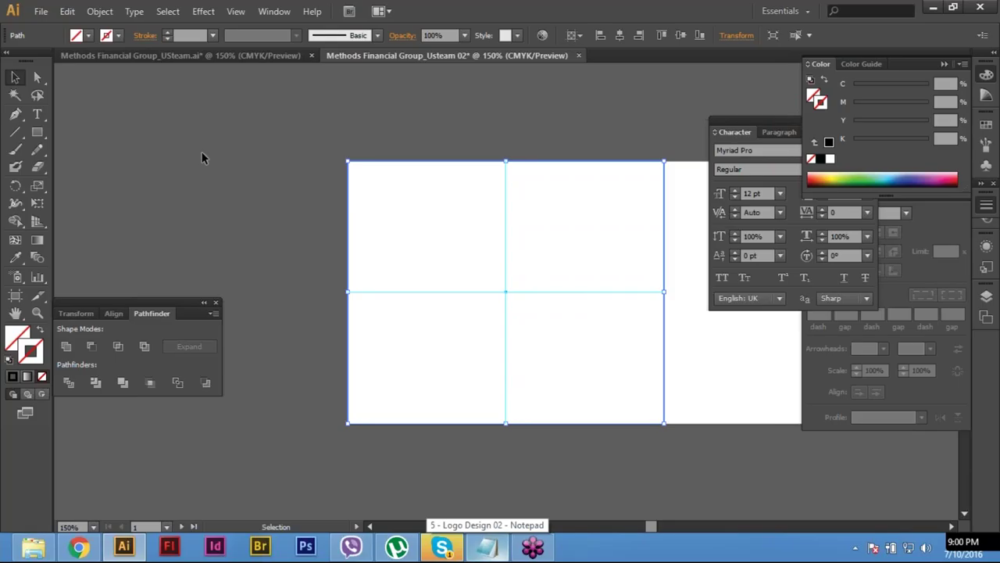
pyautogui.click(98, 13)
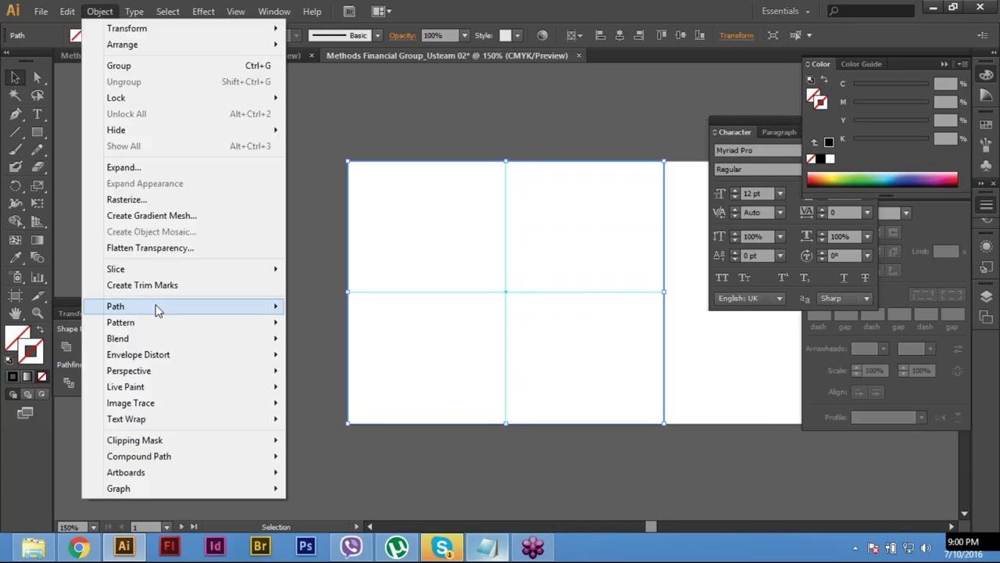
pyautogui.moveTo(156, 307)
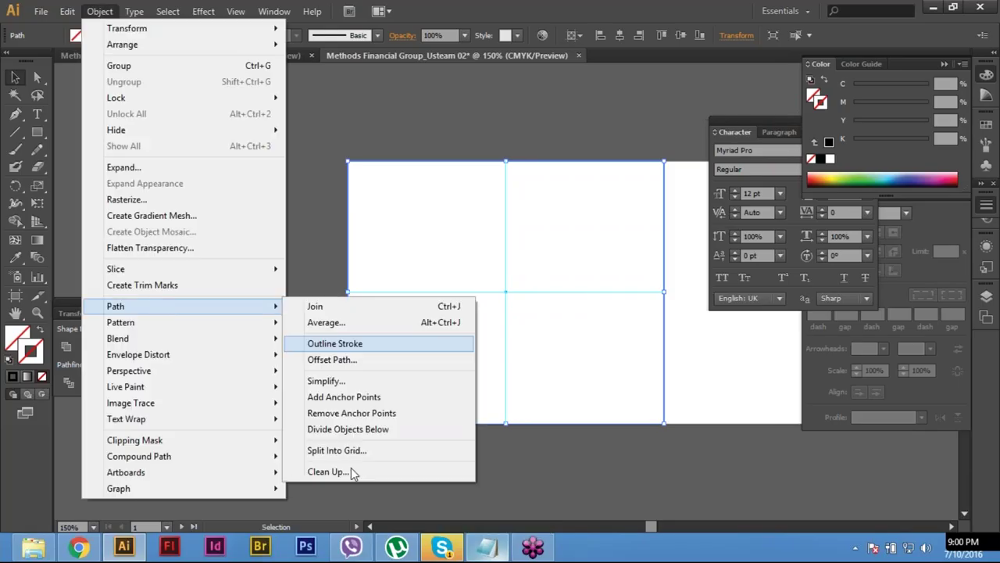
pyautogui.click(375, 361)
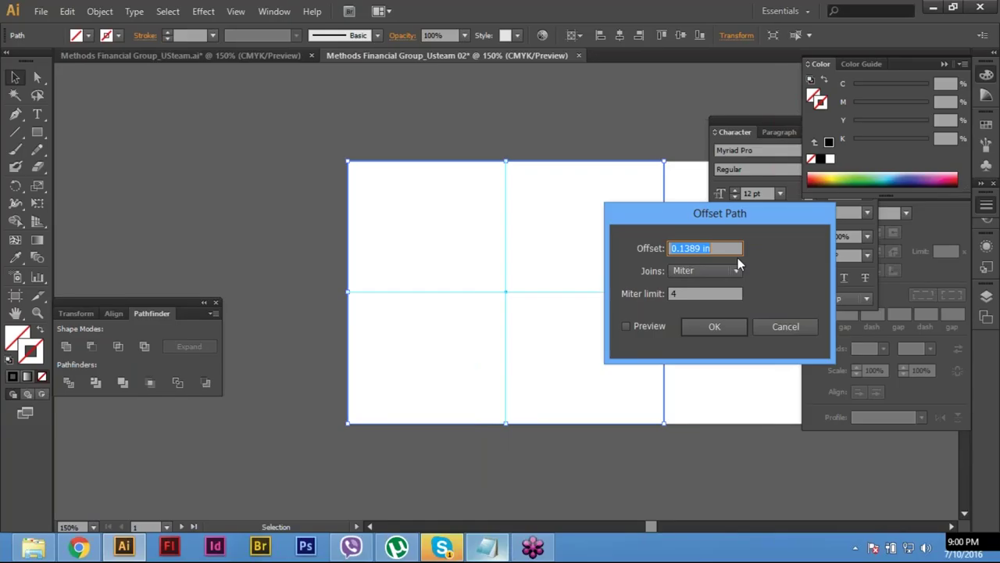
pyautogui.write('-1.25 in')
pyautogui.click(651, 331)
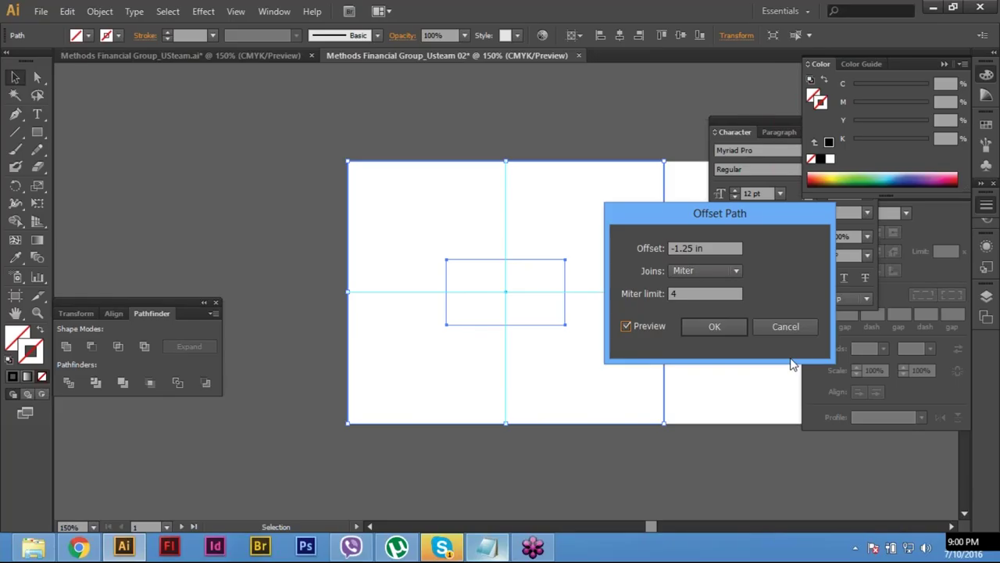
pyautogui.click(735, 326)
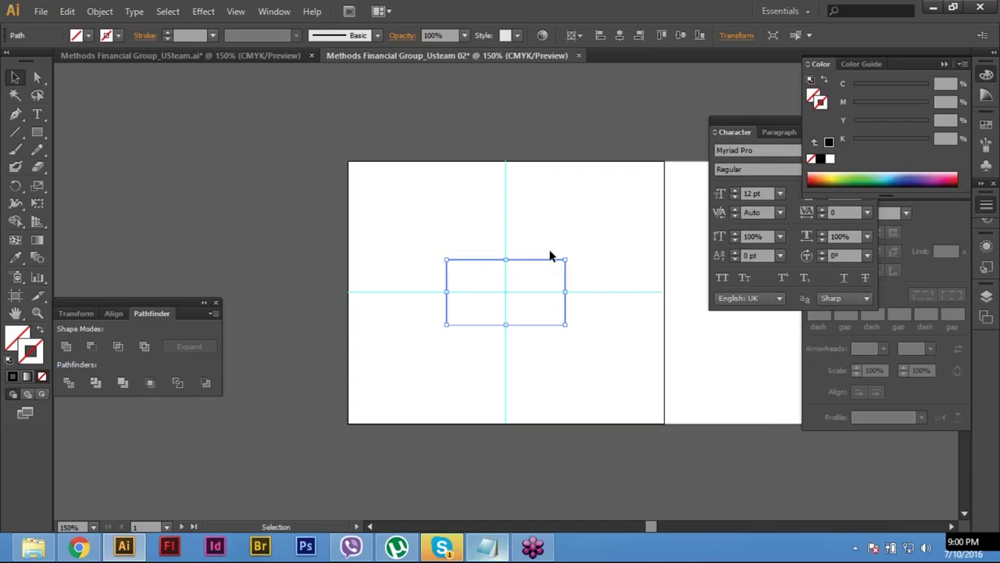
# Step: Convert the inset rectangle on the first artboard into a guide and leave nothing selected
pyautogui.rightClick(525, 260)
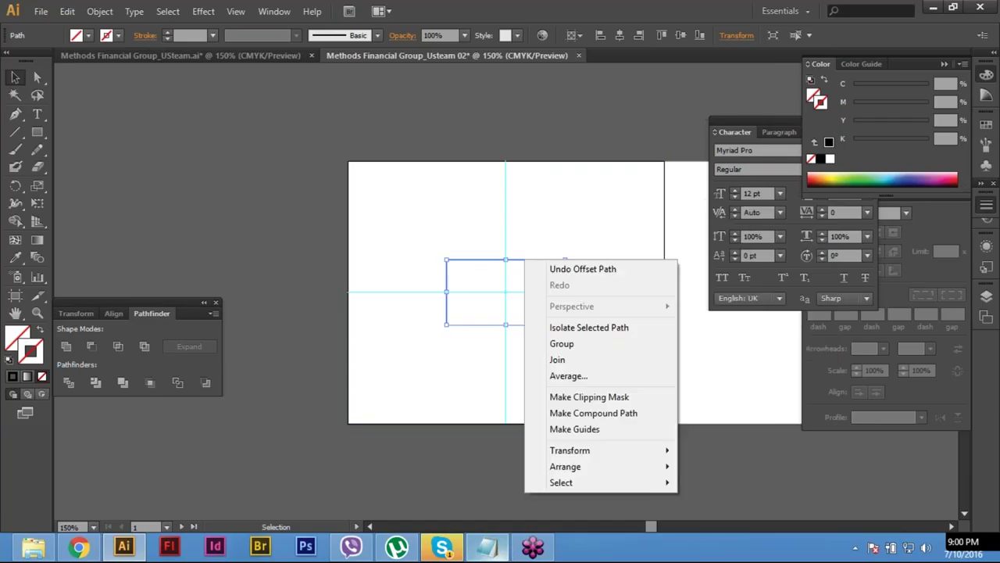
pyautogui.click(578, 434)
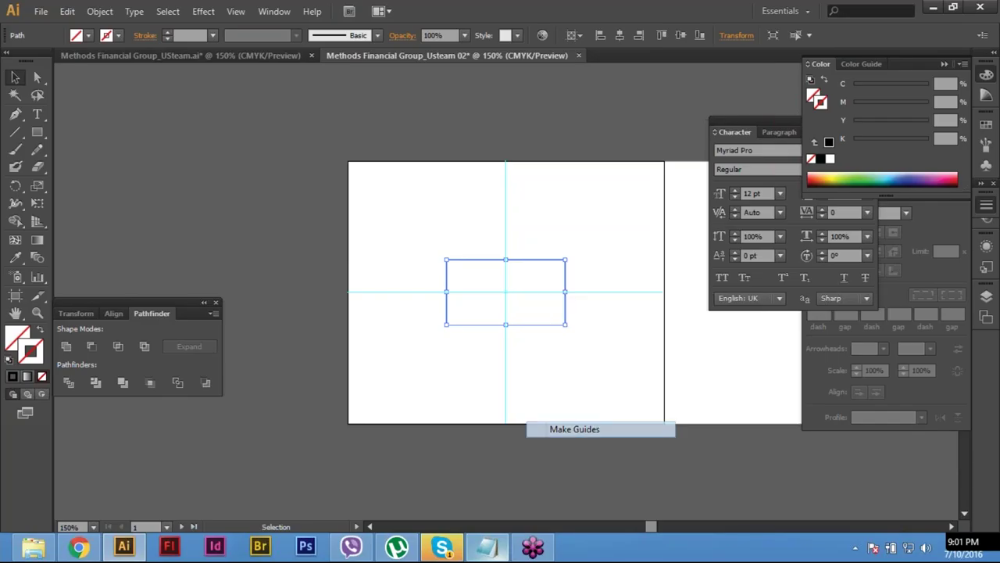
pyautogui.moveTo(593, 346); pyautogui.dragTo(460, 162)
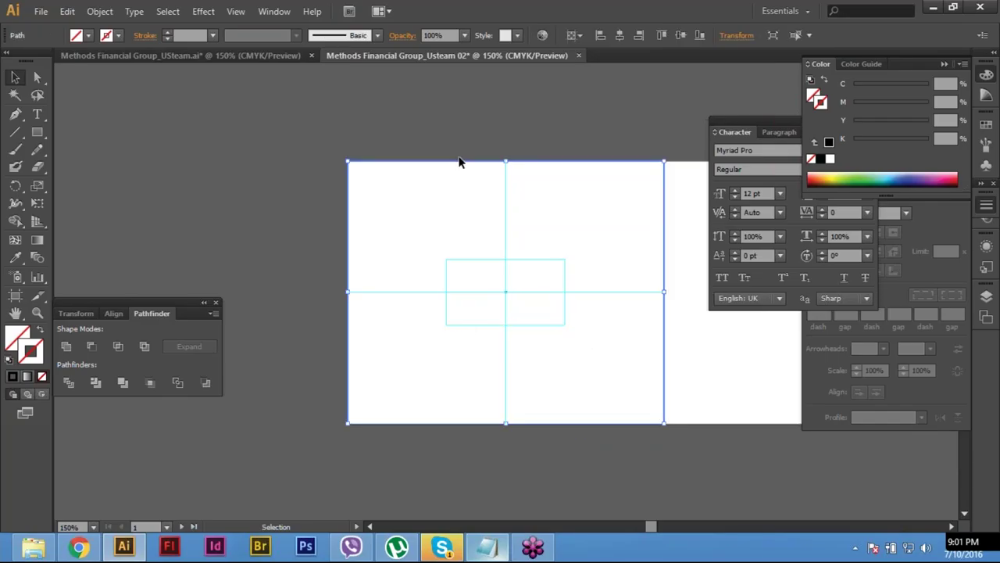
pyautogui.click(512, 137)
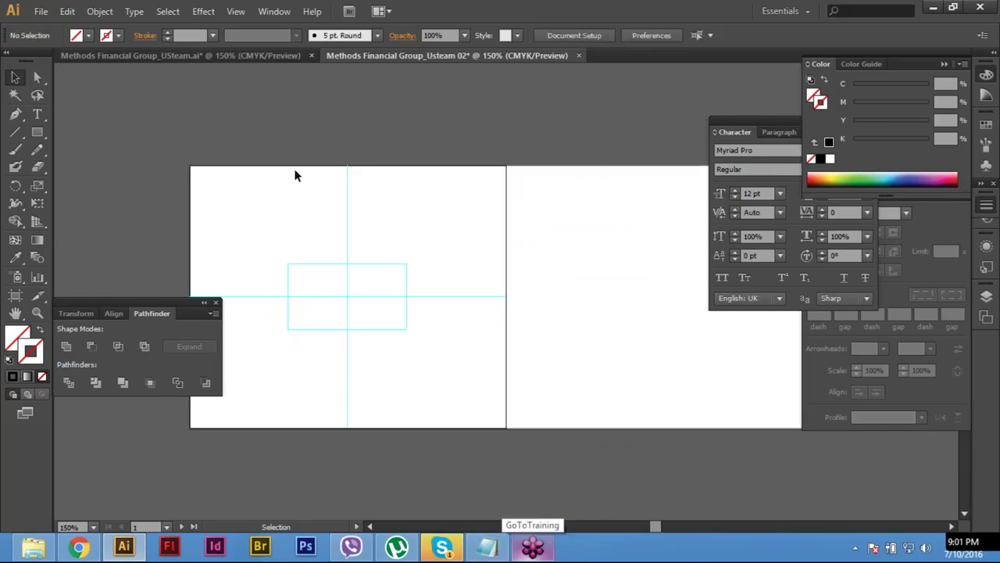
# Step: Convert the outer rectangle around the first artboard into a guide
pyautogui.moveTo(282, 165); pyautogui.dragTo(354, 252)
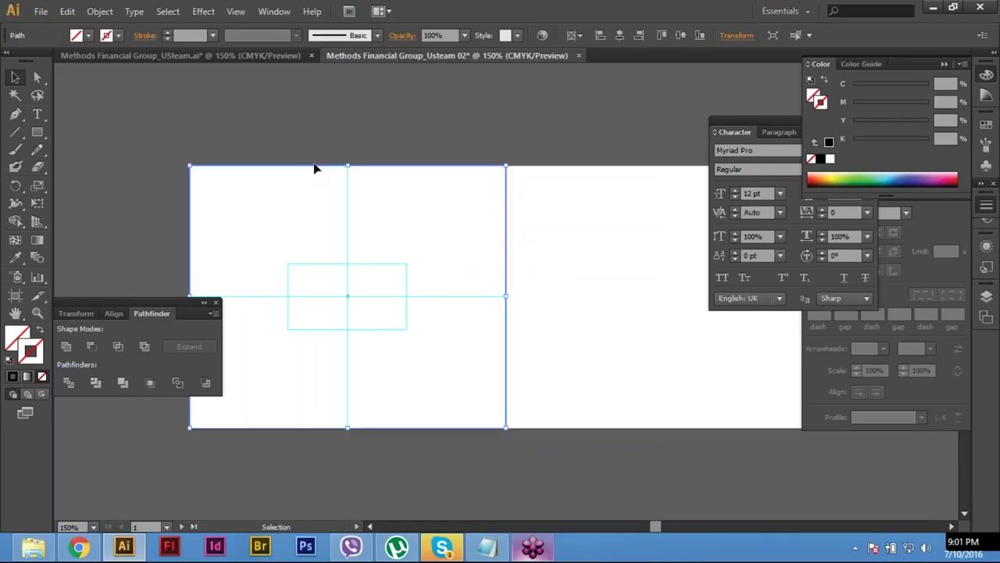
pyautogui.rightClick(255, 169)
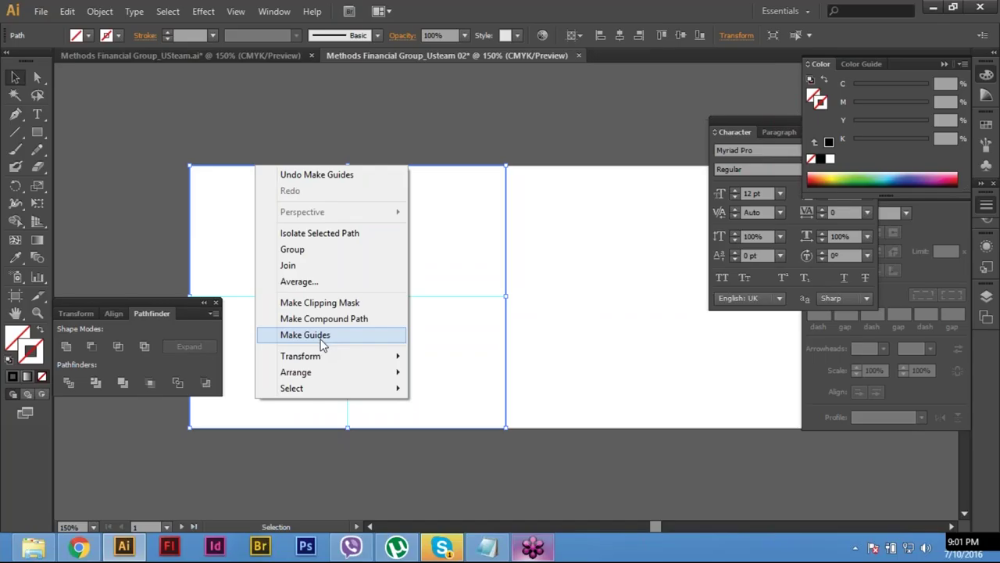
# Step: Convert the selected rectangle outlining the first artboard into guides
pyautogui.click(323, 344)
pyautogui.click(554, 146)
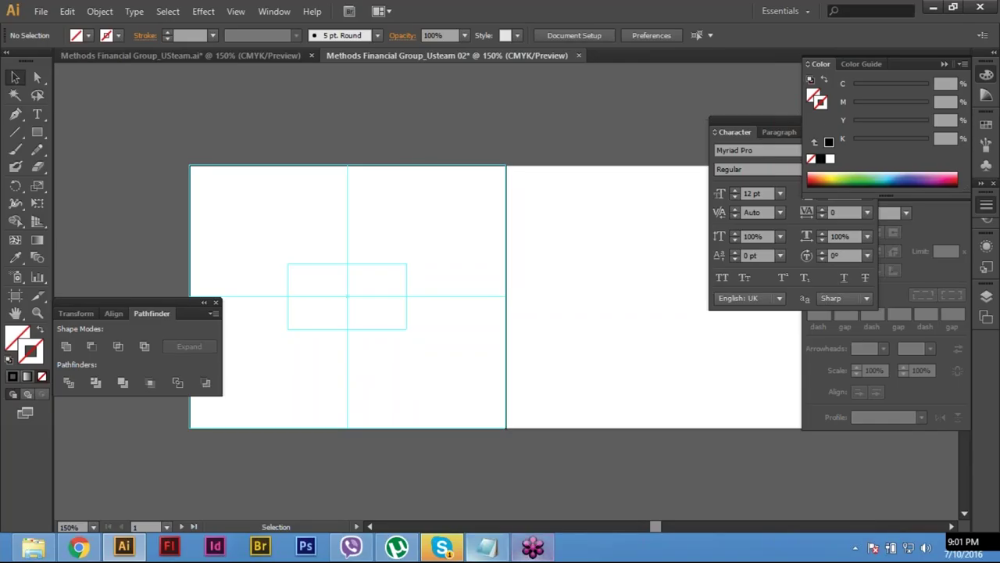
pyautogui.click(442, 546)
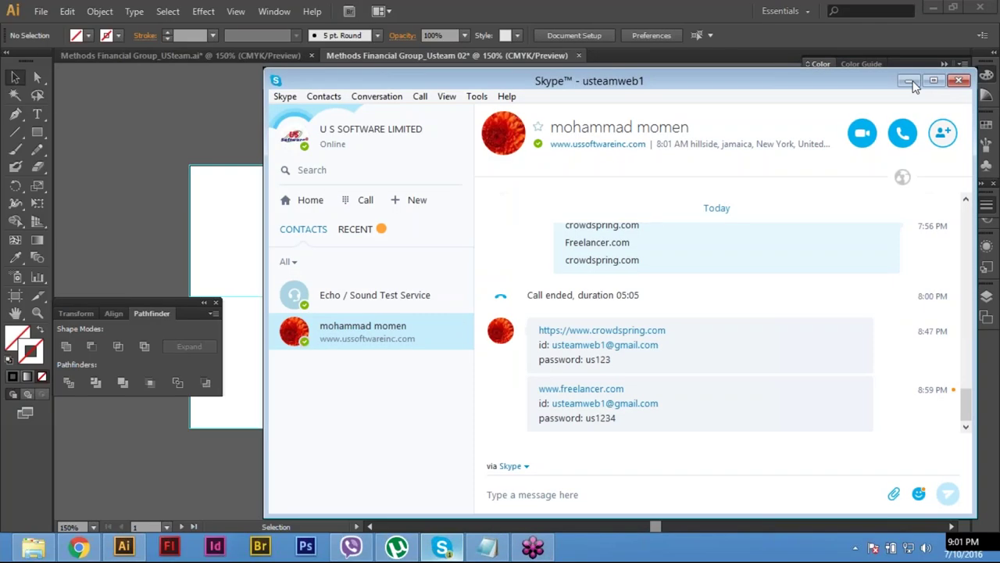
pyautogui.click(909, 81)
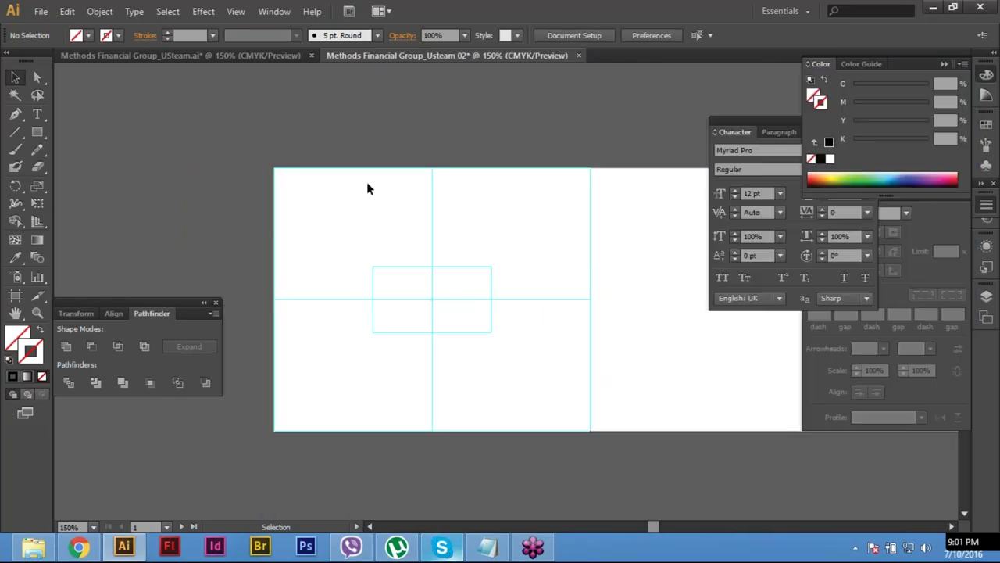
# Step: Unlock the guides in the document
pyautogui.hscroll(1, 500, 294)
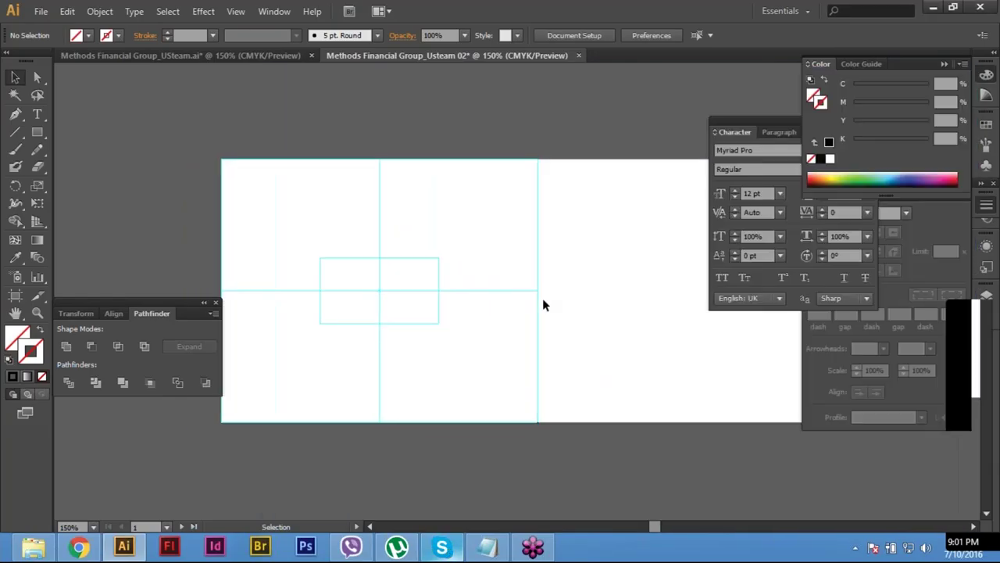
pyautogui.press('Tab')
pyautogui.hotkey('ctrl', '-')
pyautogui.hotkey('ctrl', '-')
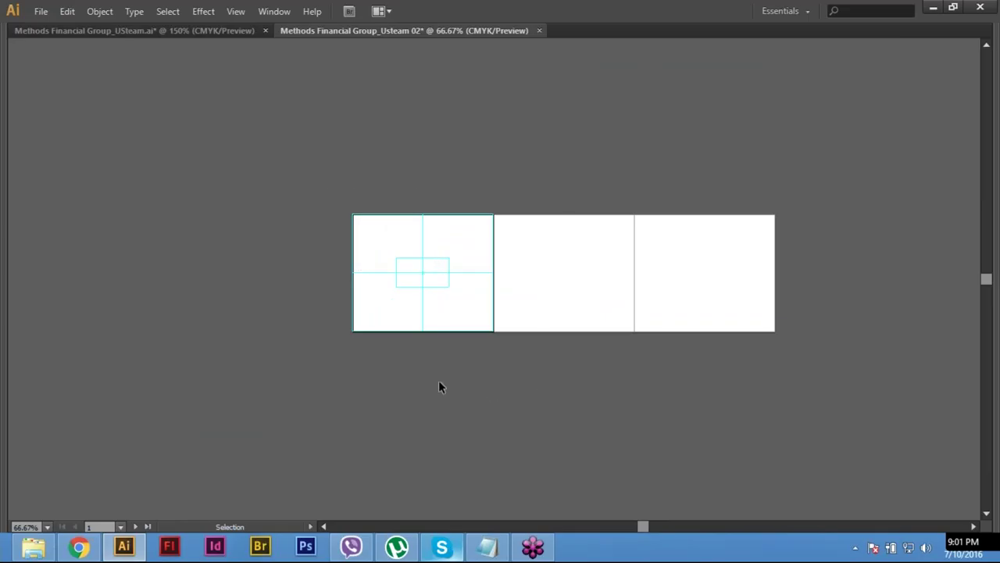
pyautogui.hscroll(-2, 439, 387)
pyautogui.hscroll(1, 422, 307)
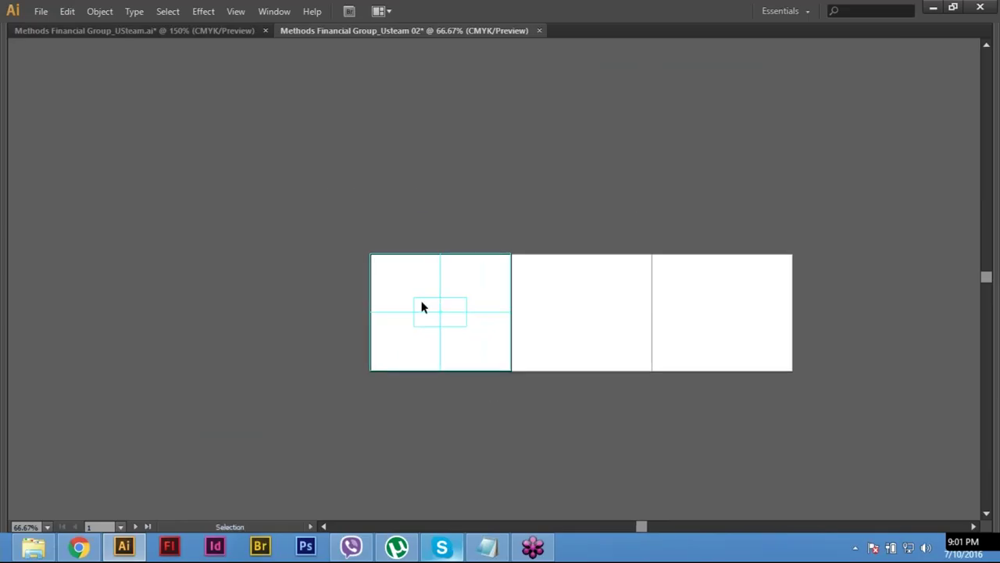
pyautogui.press('Tab')
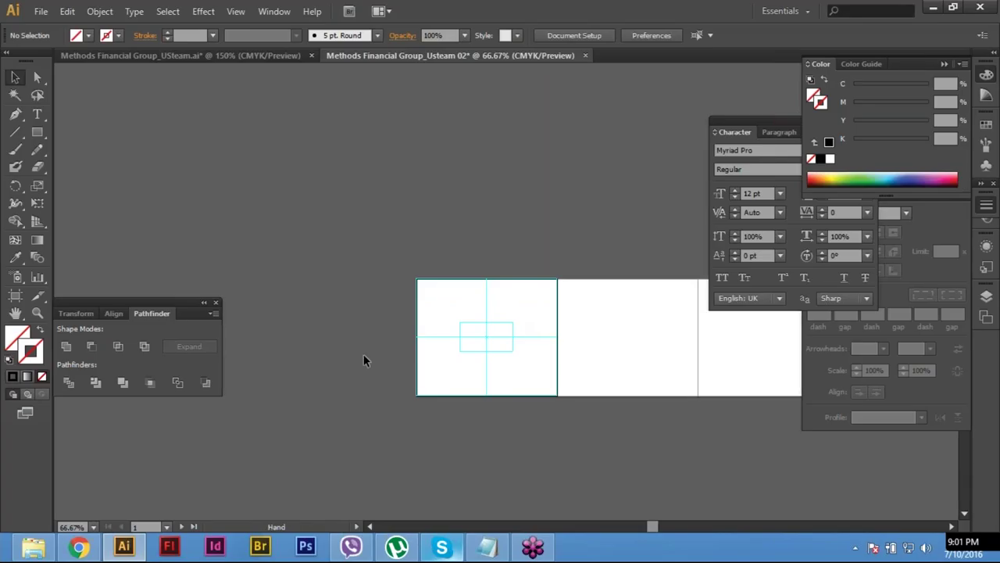
pyautogui.moveTo(363, 356); pyautogui.dragTo(288, 297)
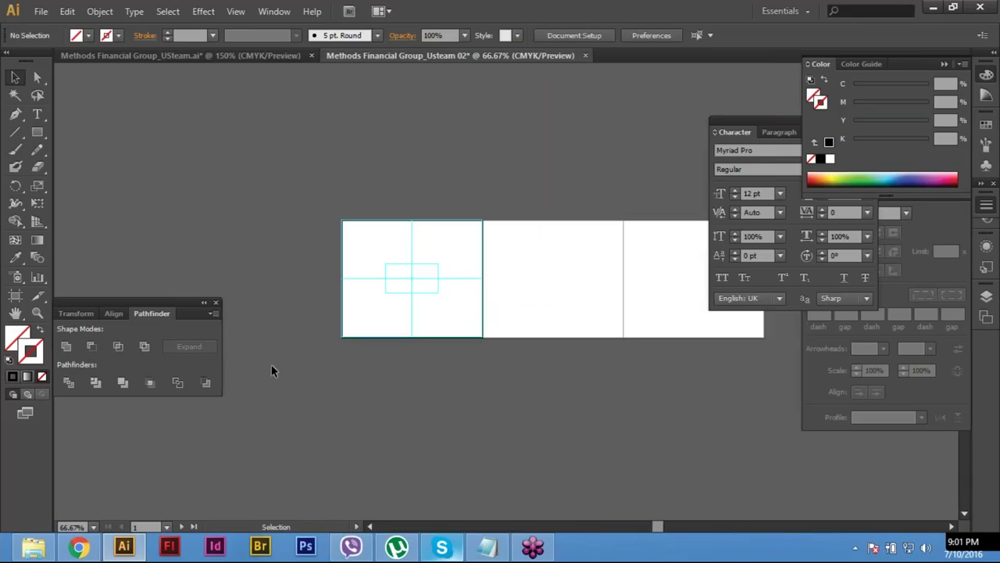
pyautogui.rightClick(225, 158)
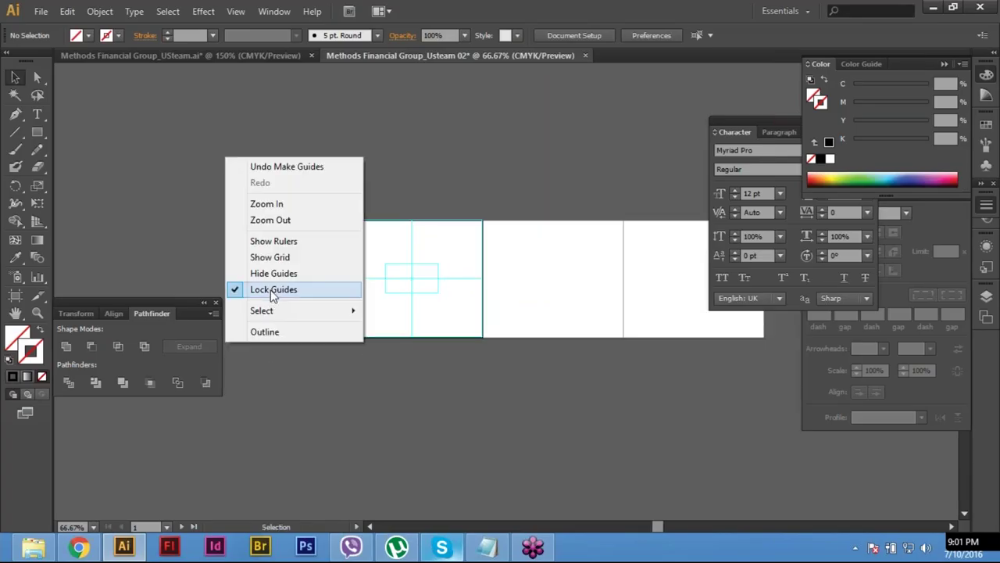
pyautogui.click(271, 290)
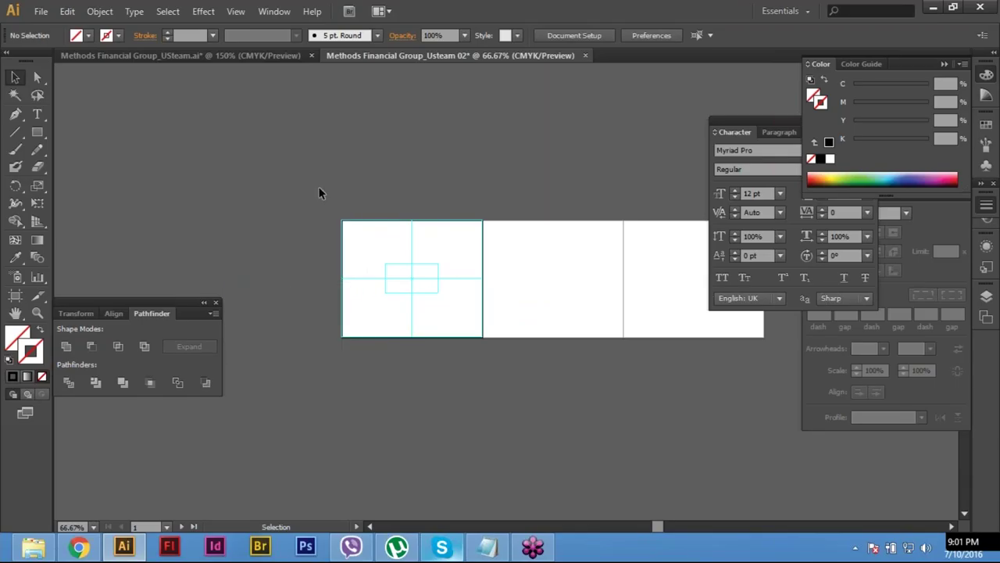
# Step: Select all the guides on the first artboard and display their transform settings
pyautogui.click(19, 80)
pyautogui.hotkey('ctrl', 'a')
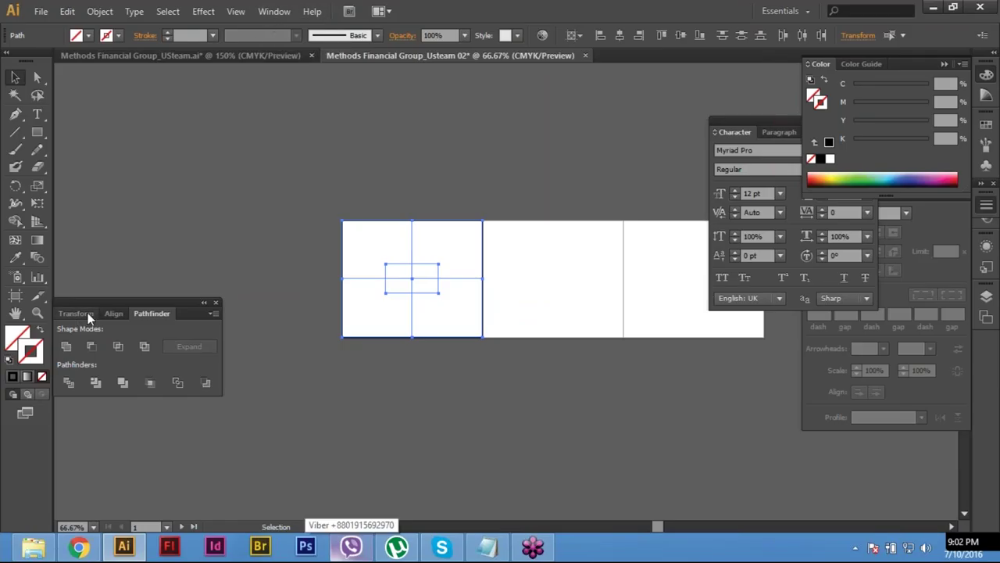
pyautogui.hotkey('shift', 'F8')
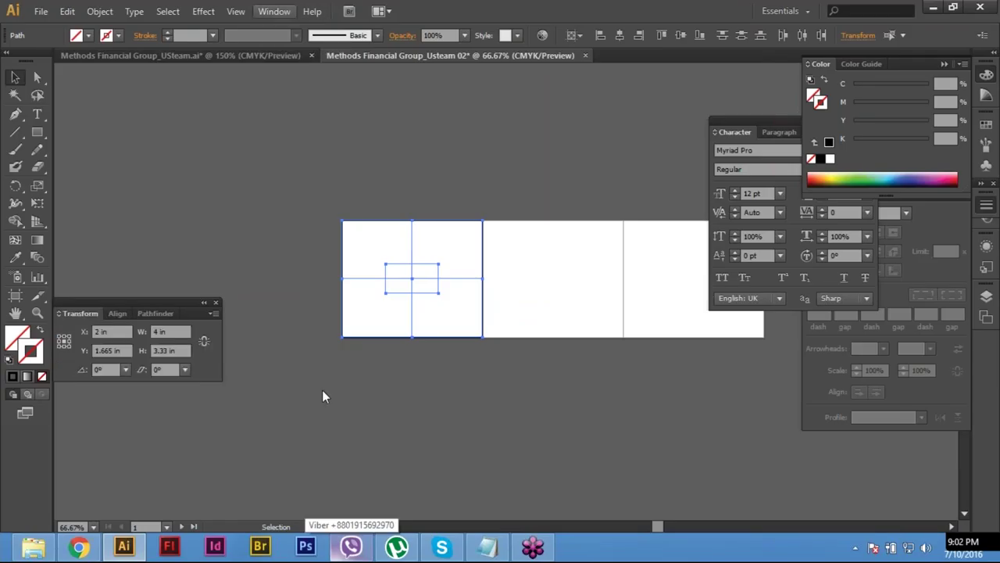
pyautogui.hotkey('alt', 'w')
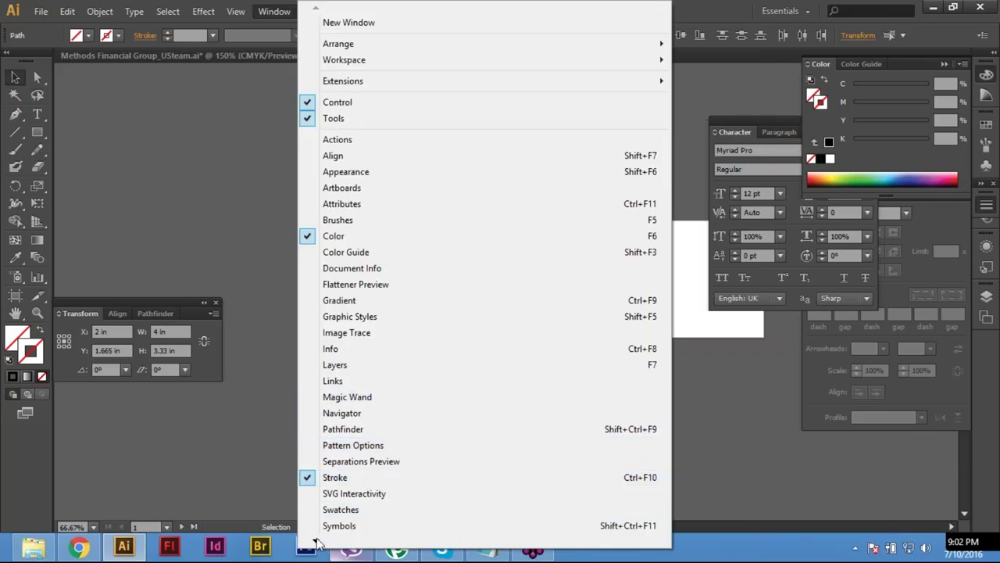
pyautogui.moveTo(316, 542)
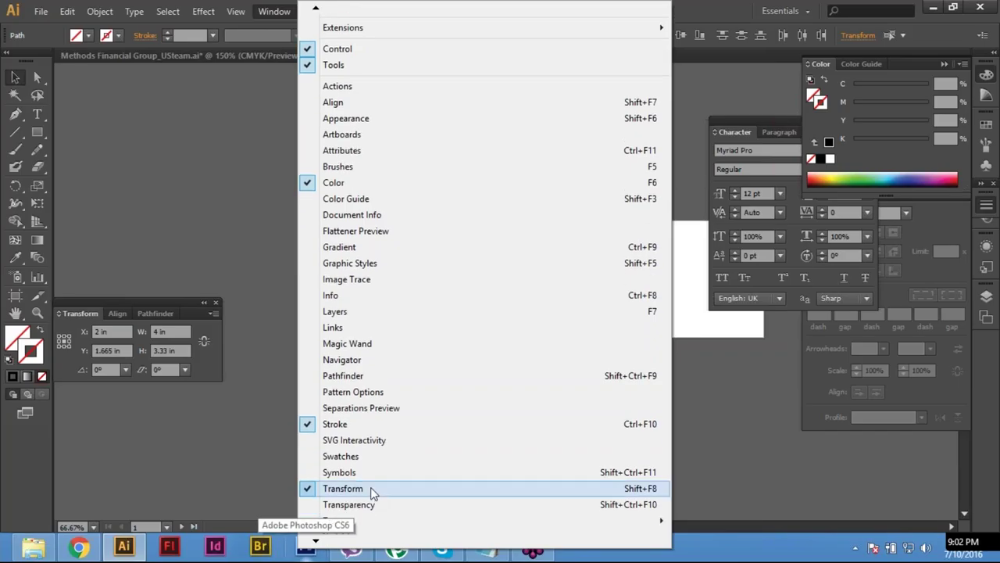
pyautogui.click(370, 487)
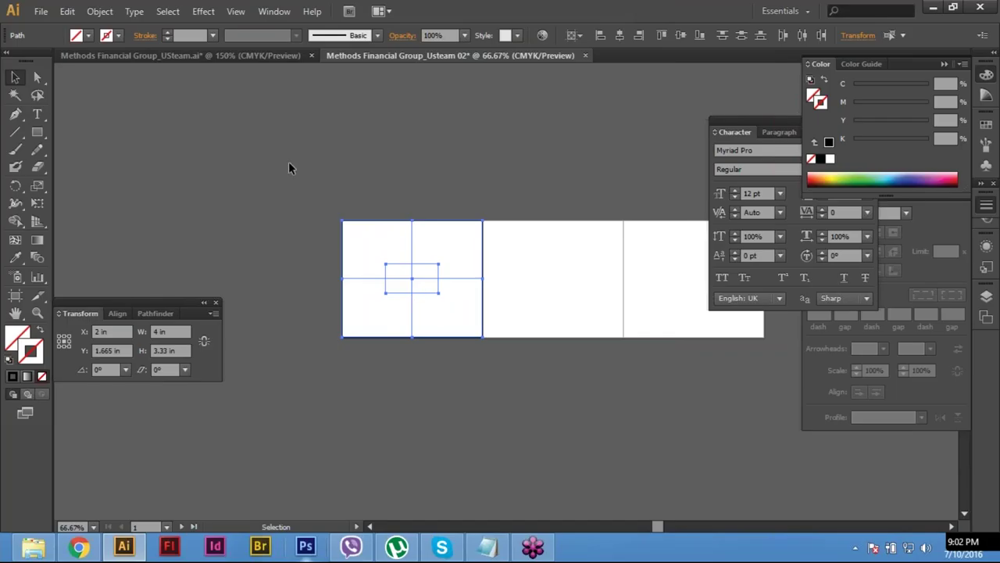
pyautogui.hotkey('ctrl', 'h')
pyautogui.click(446, 335)
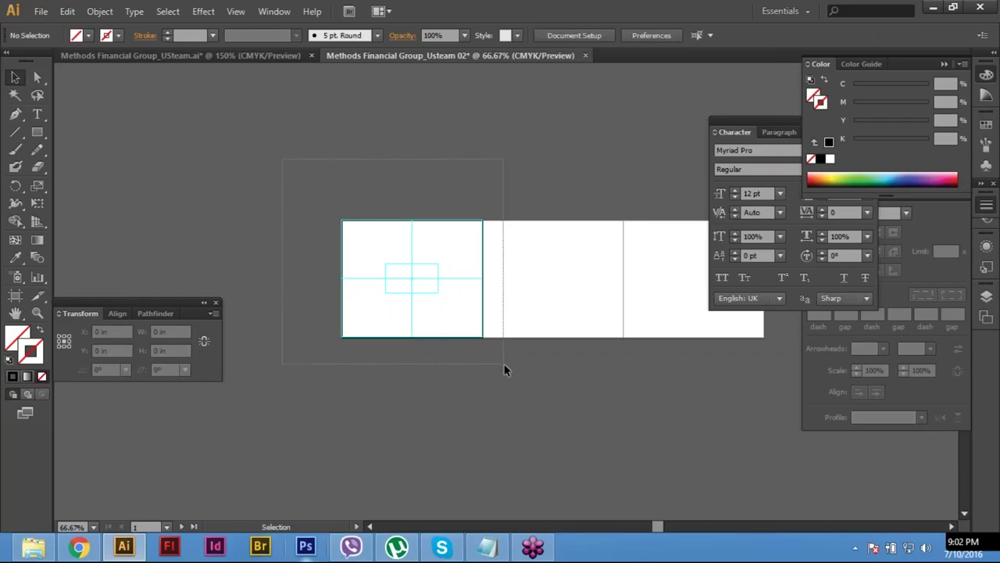
pyautogui.hotkey('ctrl', 'a')
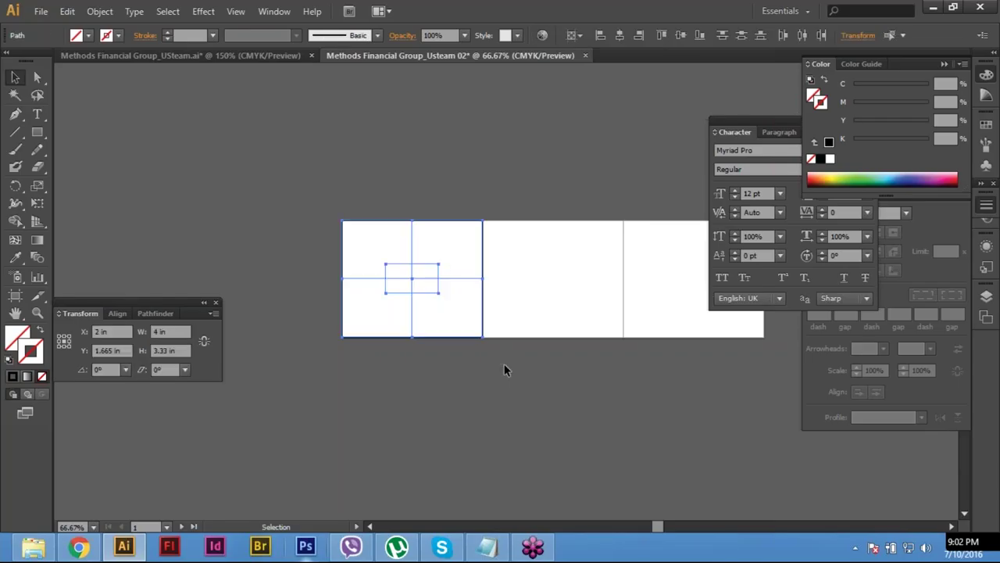
pyautogui.press('Return')
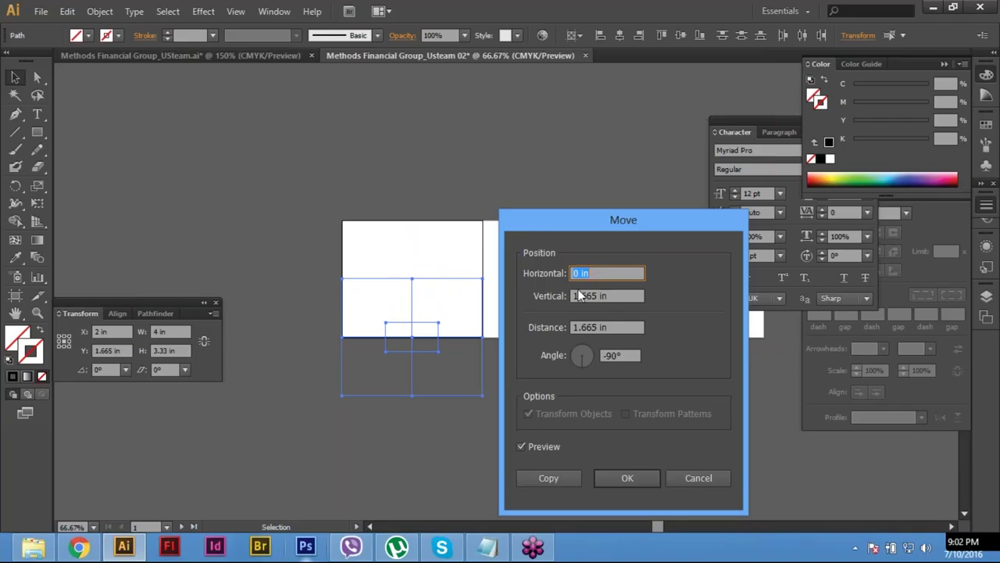
pyautogui.write('4')
pyautogui.press('Tab')
pyautogui.write('0')
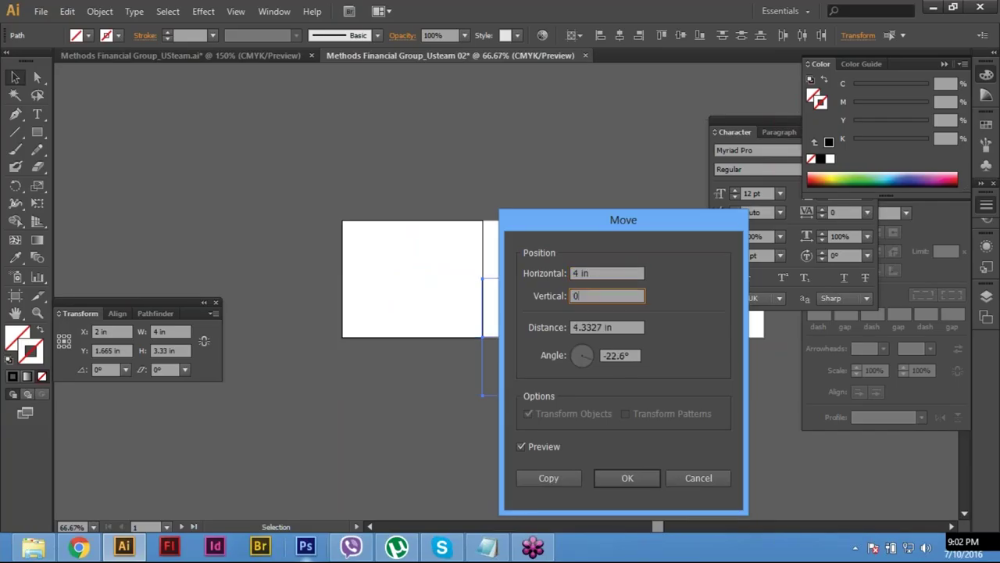
pyautogui.press('Tab')
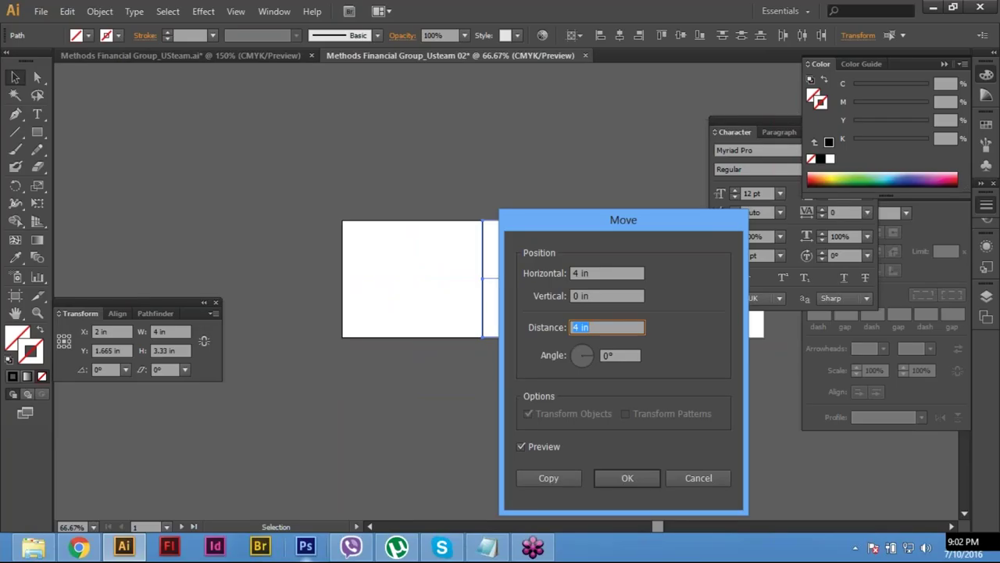
pyautogui.press('Escape')
pyautogui.click(355, 201)
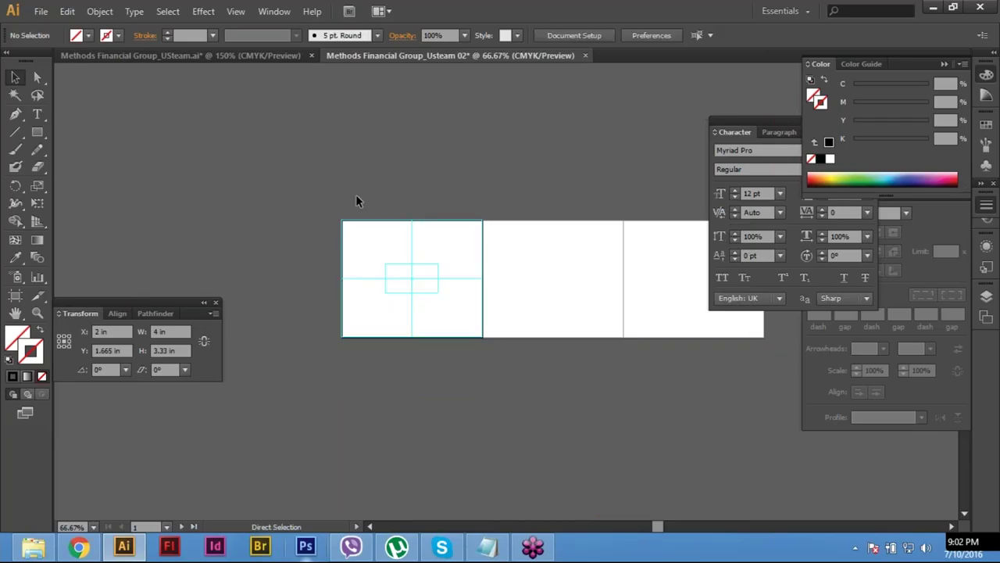
pyautogui.click(414, 313)
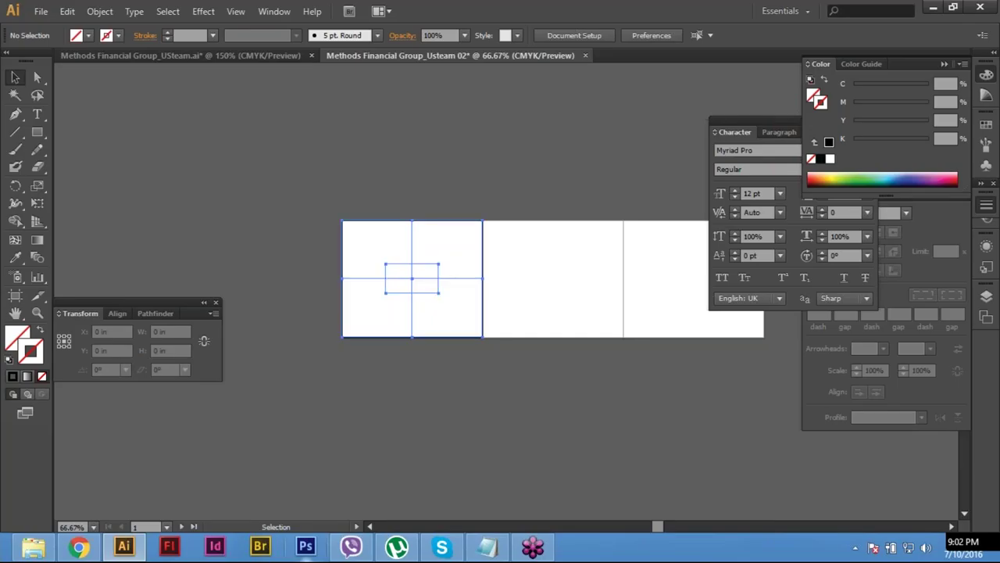
pyautogui.moveTo(451, 366); pyautogui.dragTo(371, 234)
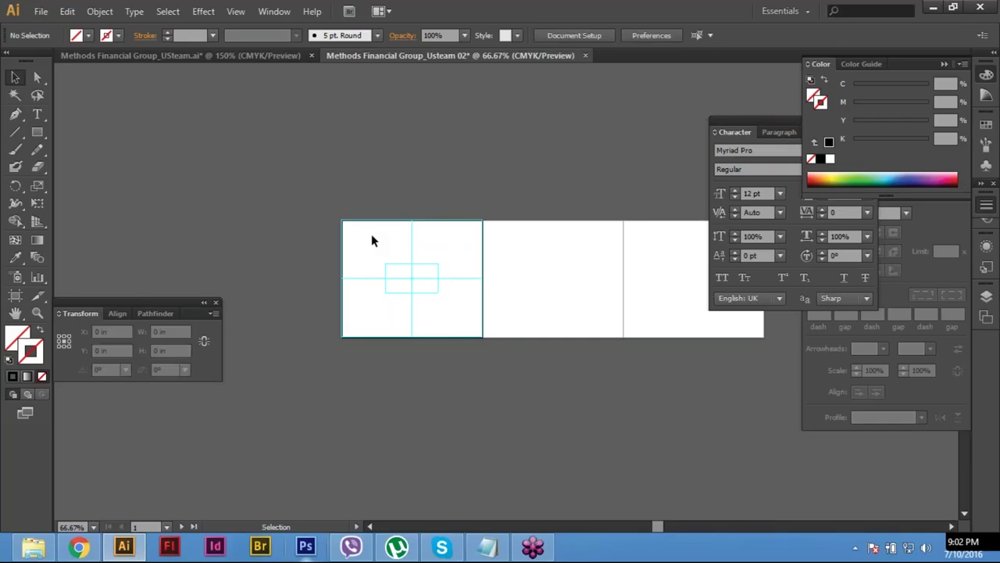
# Step: Lock the guides and unlock them again
pyautogui.rightClick(372, 234)
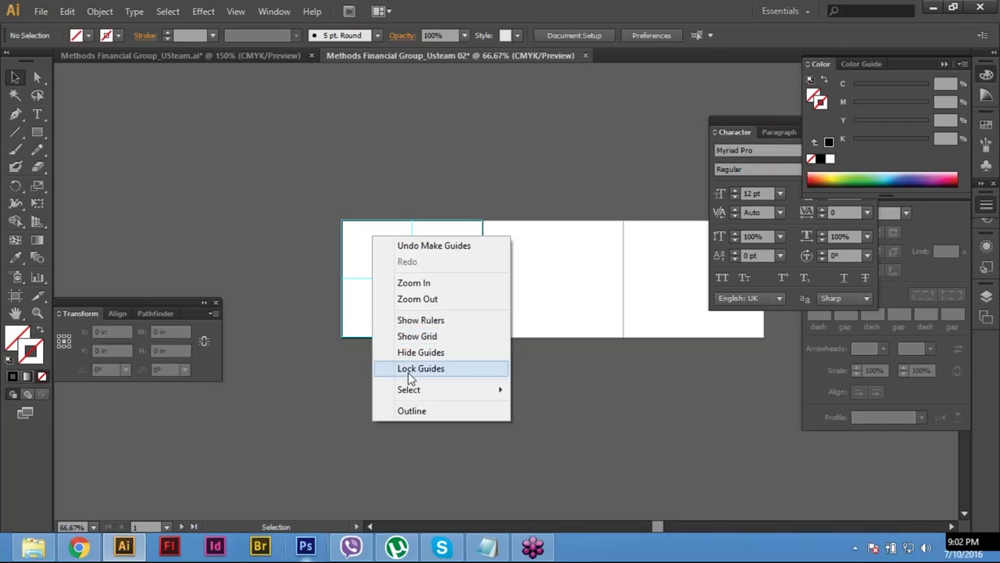
pyautogui.click(408, 372)
pyautogui.rightClick(447, 383)
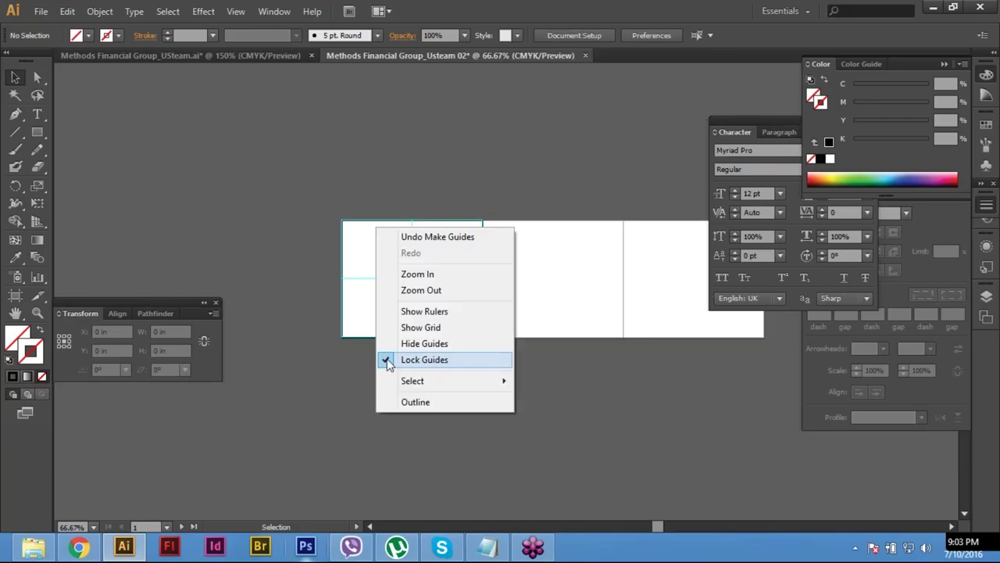
pyautogui.click(388, 361)
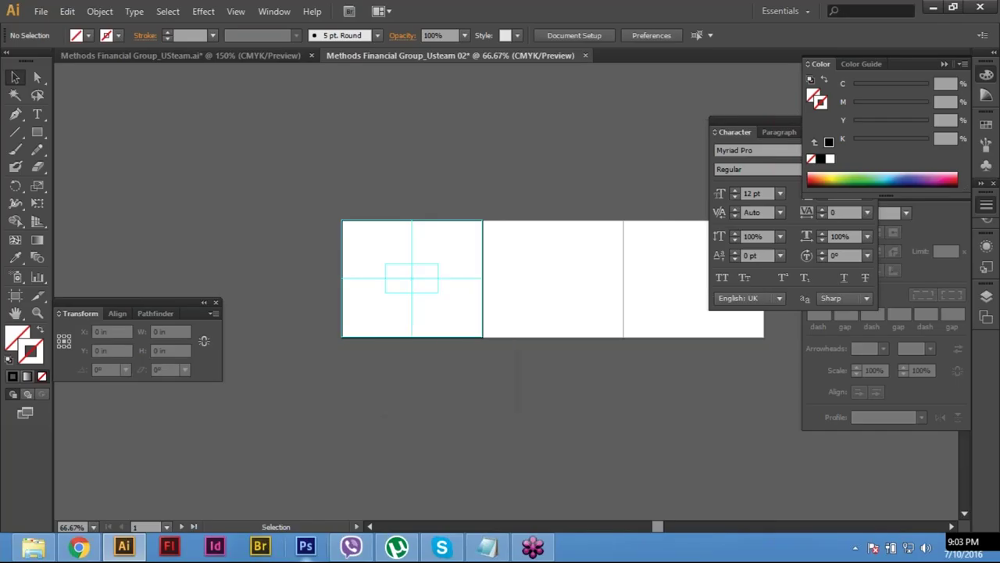
pyautogui.rightClick(364, 373)
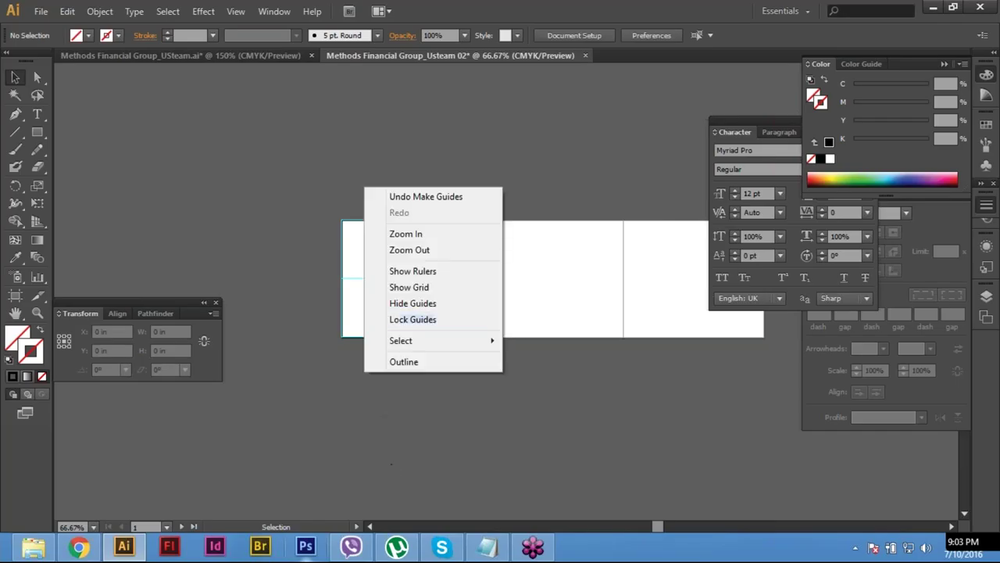
pyautogui.click(519, 369)
pyautogui.hotkey('ctrl', 'a')
pyautogui.hotkey('ctrl', '5')
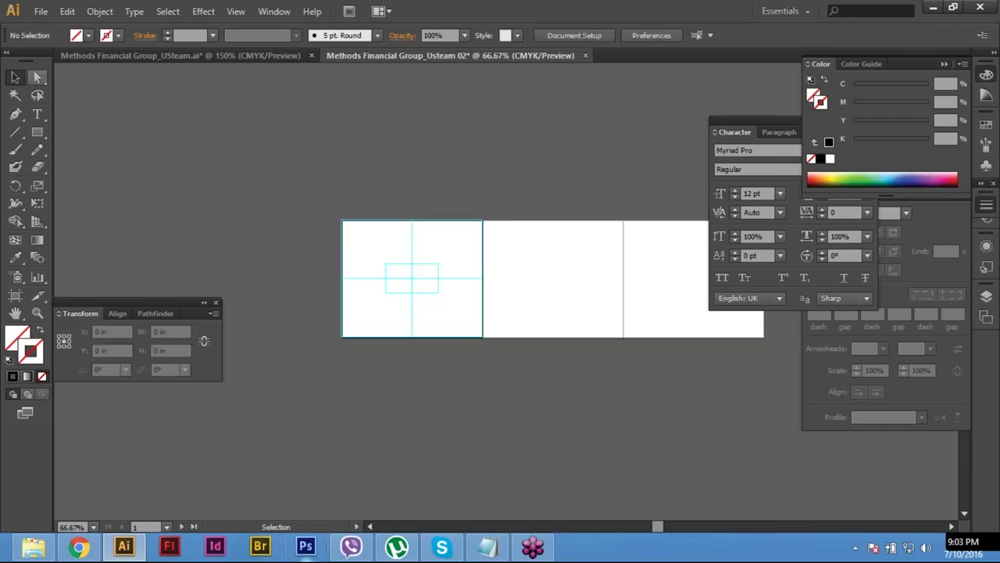
pyautogui.hotkey('ctrl', 'alt', '5')
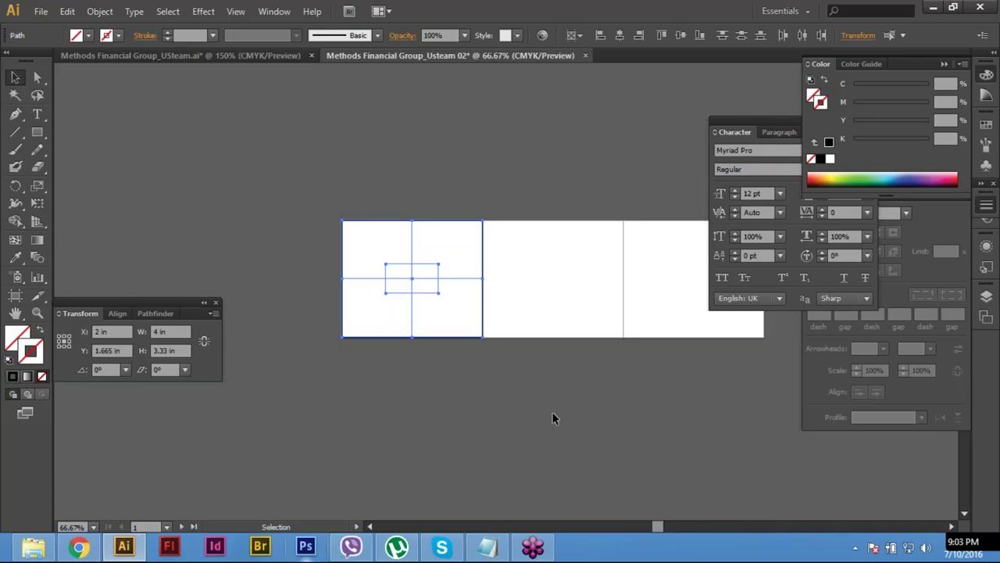
pyautogui.hotkey('ctrl', '5')
pyautogui.rightClick(455, 245)
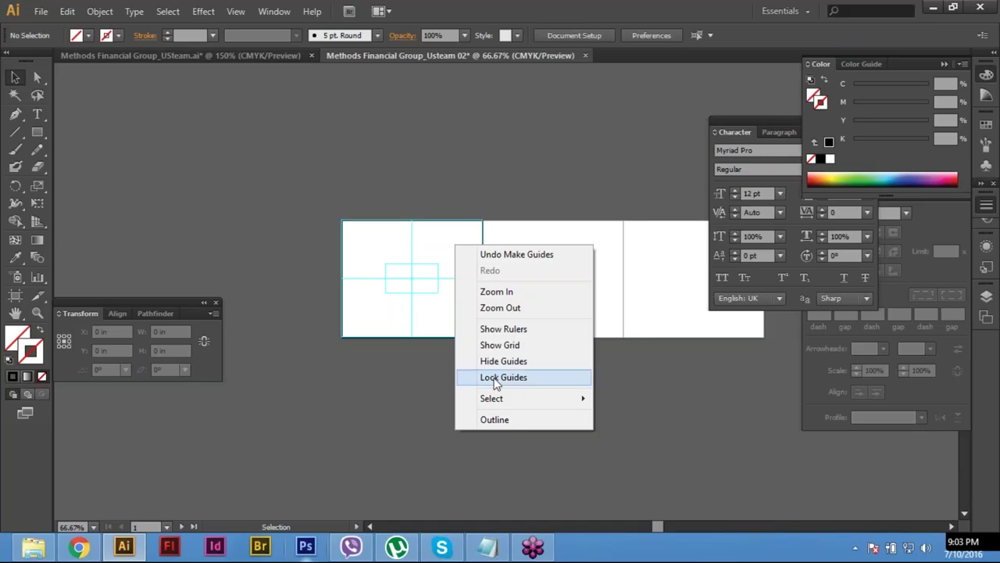
pyautogui.click(414, 163)
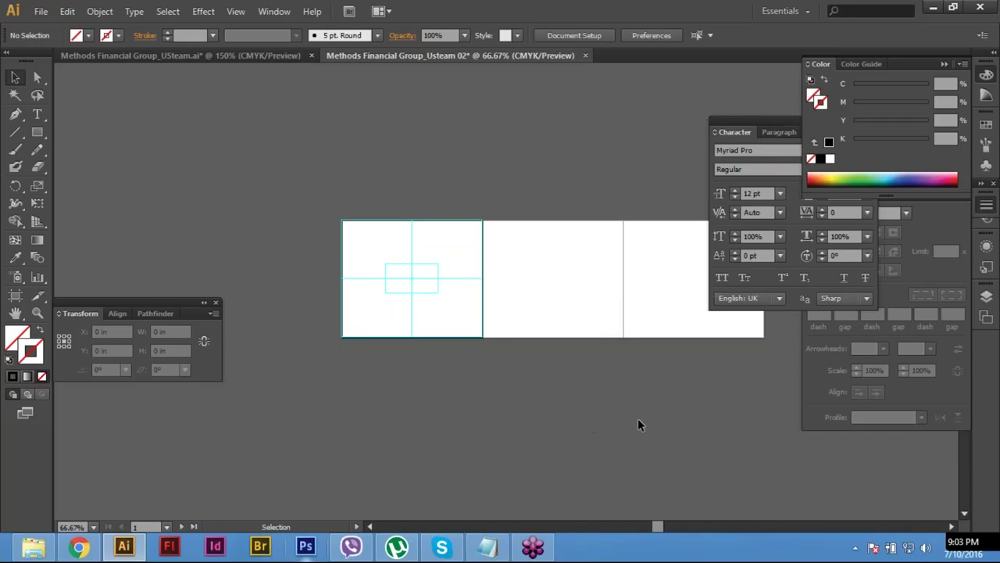
# Step: Copy all the first artboard's guides 4 in horizontally and 0 in vertically onto the second artboard
pyautogui.hotkey('ctrl', 'alt', '5')
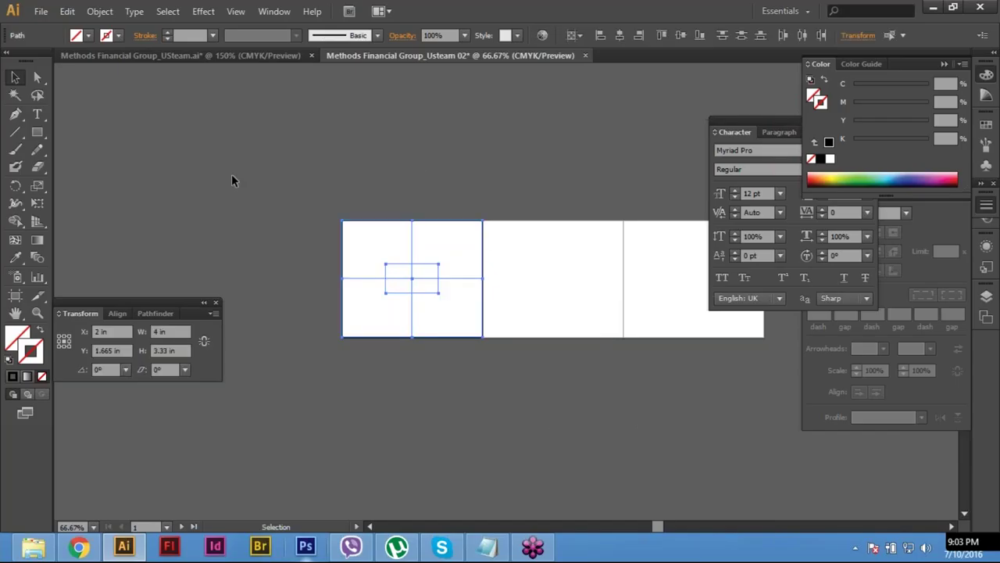
pyautogui.moveTo(537, 399); pyautogui.dragTo(290, 161)
pyautogui.press('Return')
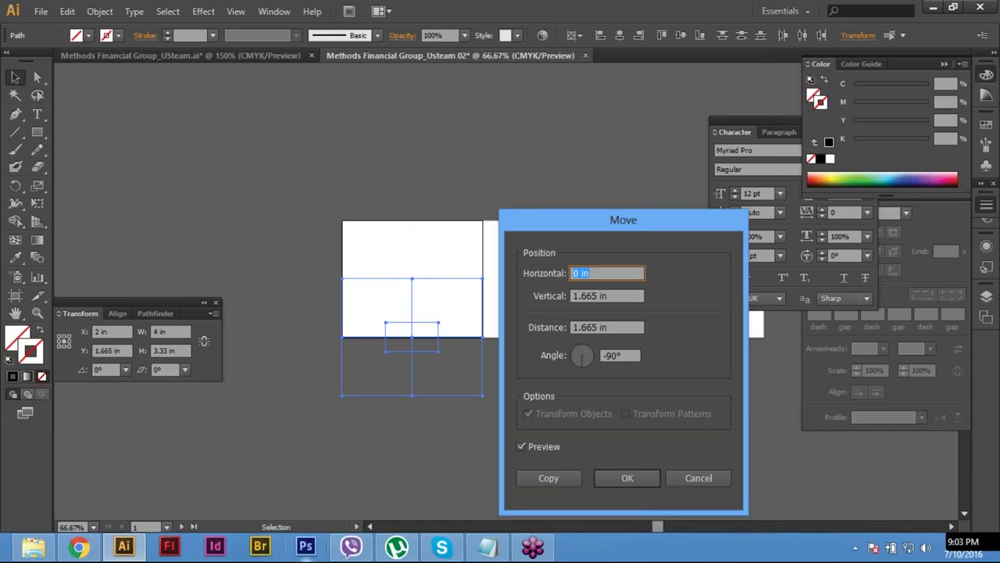
pyautogui.write('4')
pyautogui.press('Tab')
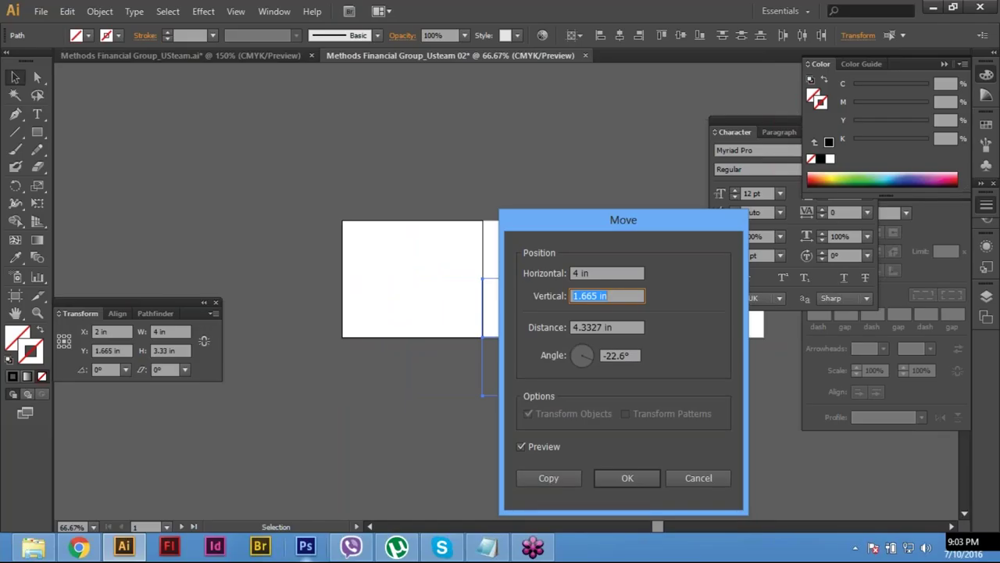
pyautogui.write('0')
pyautogui.press('Tab')
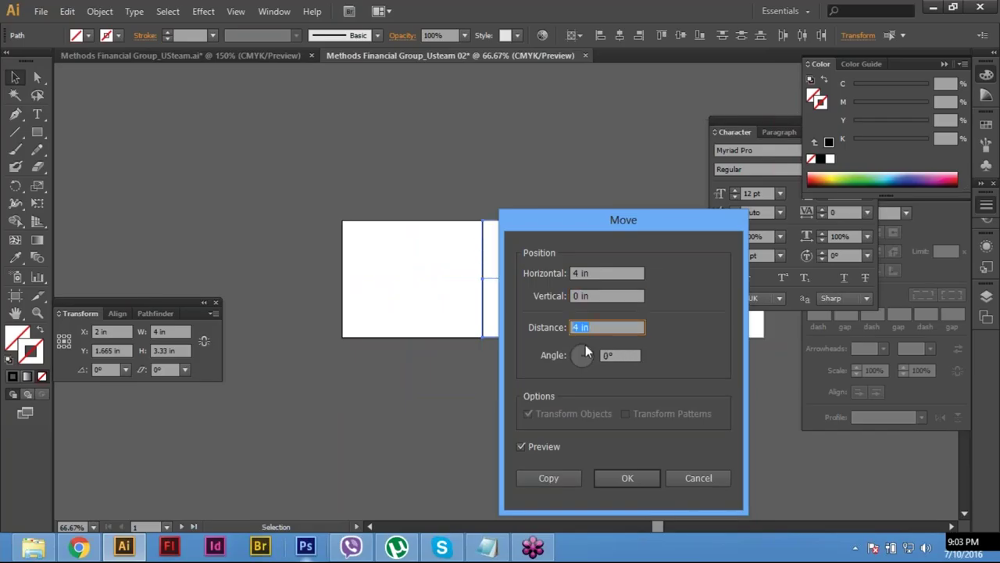
pyautogui.click(580, 273)
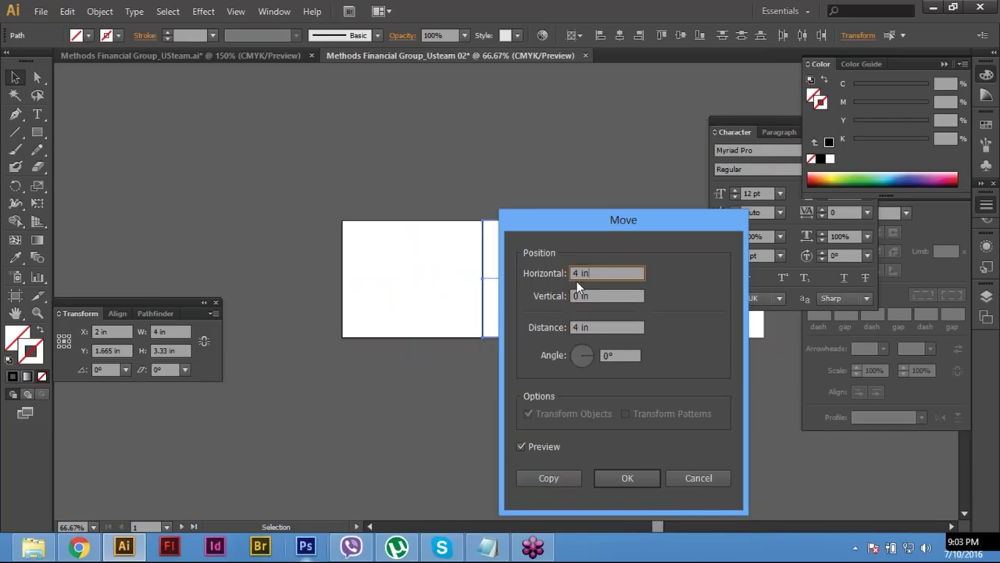
pyautogui.write('4')
pyautogui.press('Tab')
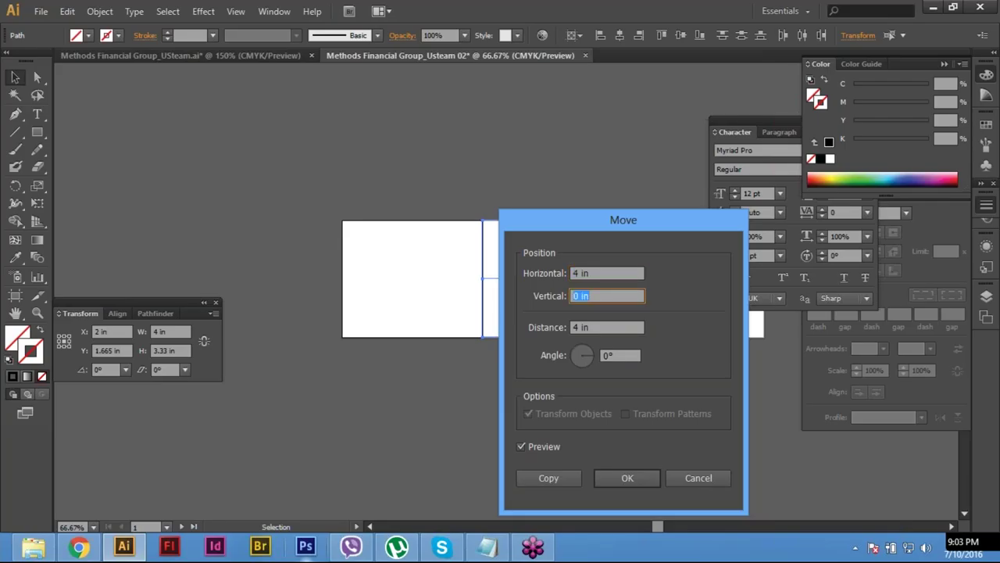
pyautogui.press('Tab')
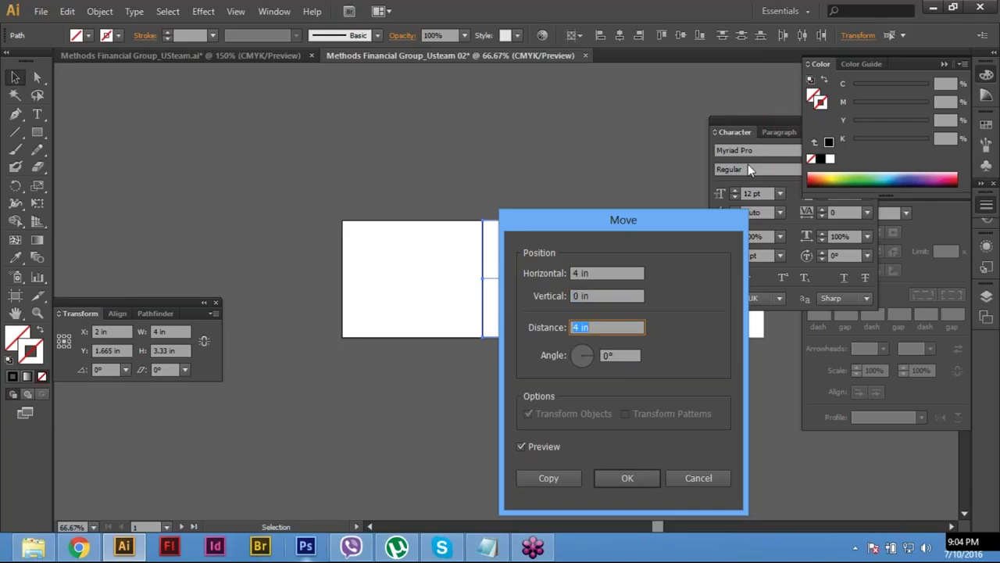
pyautogui.moveTo(726, 220); pyautogui.dragTo(868, 159)
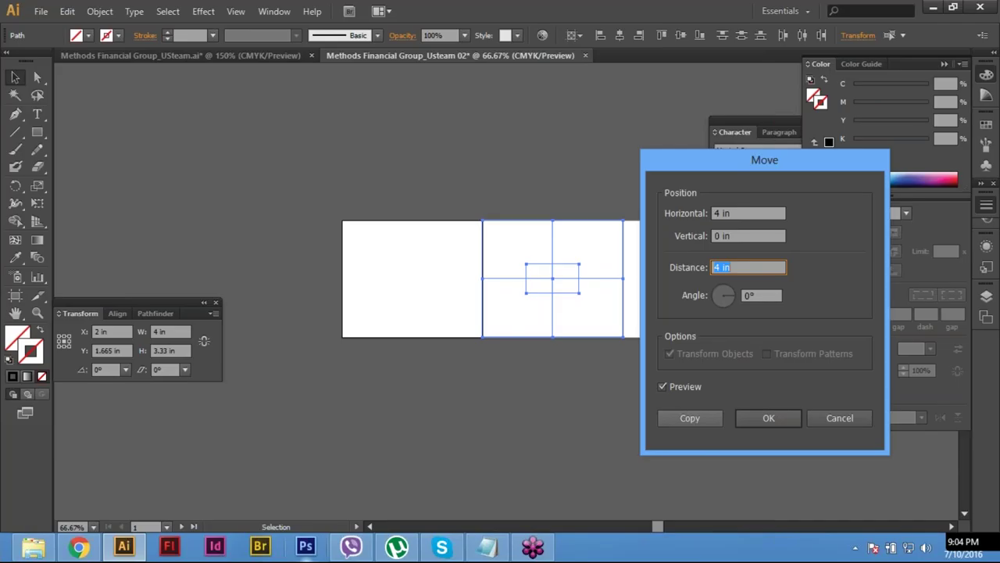
pyautogui.click(690, 418)
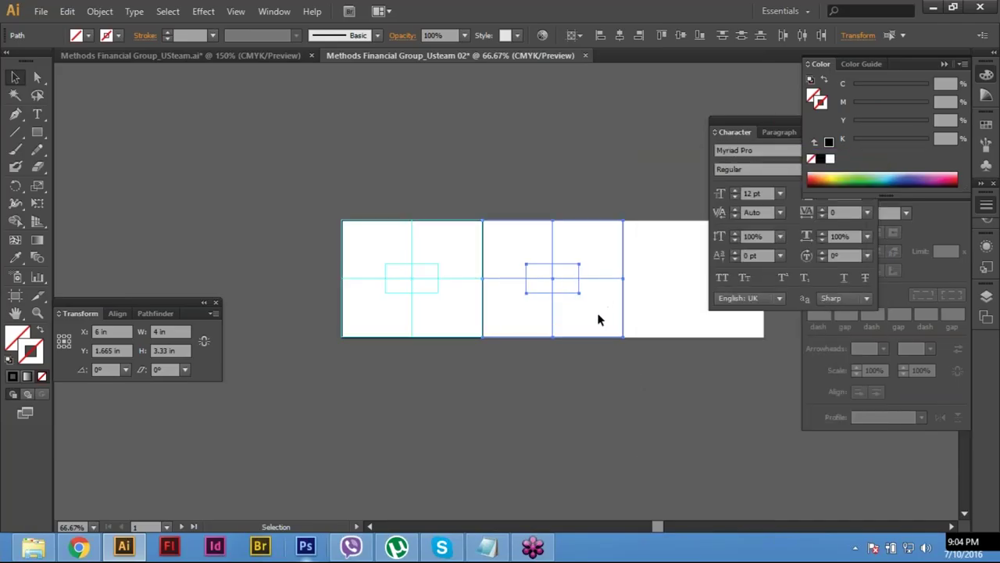
# Step: Copy the second artboard's guides 4 in horizontally and 0 in vertically onto the third artboard, then deselect them
pyautogui.press('space')
pyautogui.moveTo(621, 350); pyautogui.dragTo(542, 362)
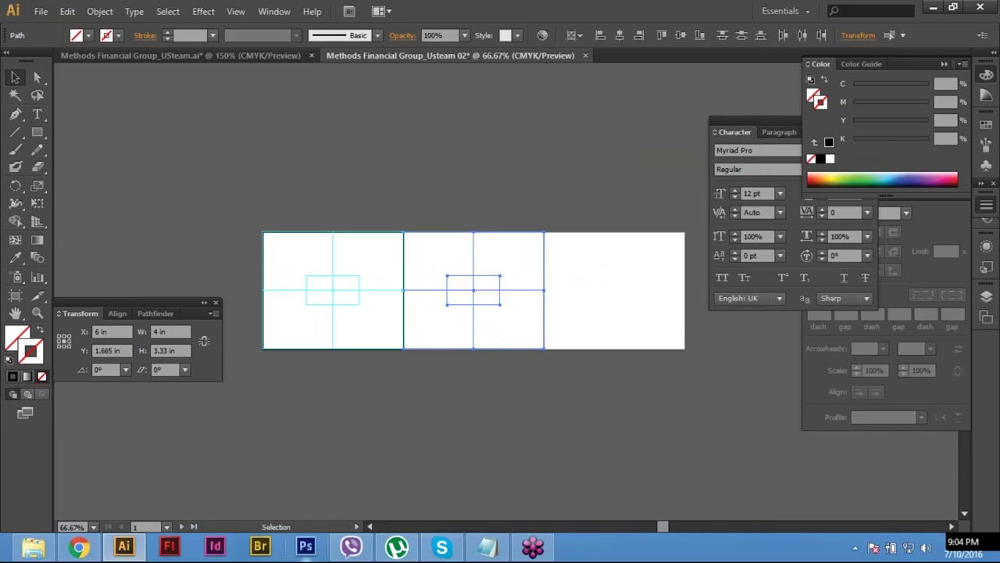
pyautogui.press('Return')
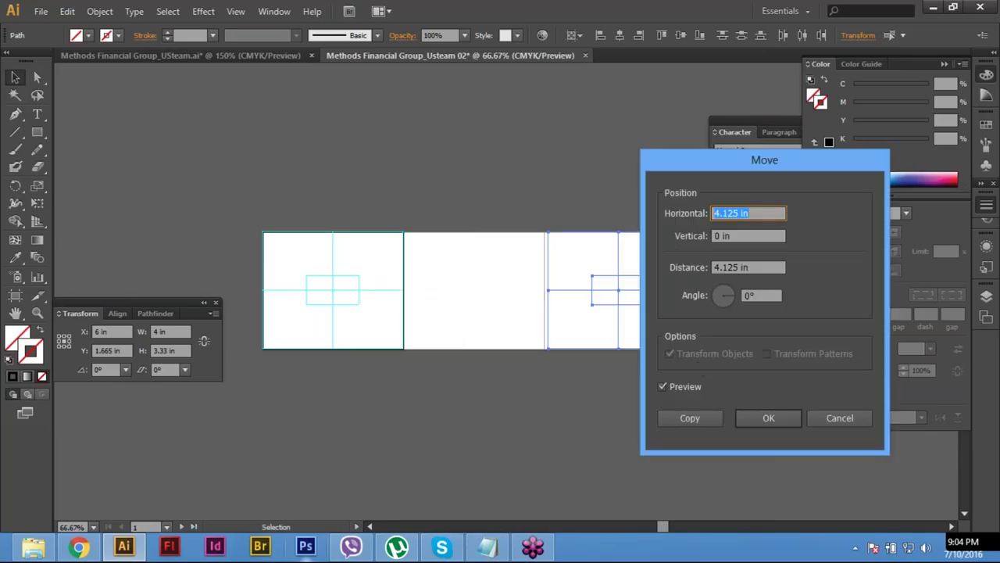
pyautogui.write('4')
pyautogui.press('Tab')
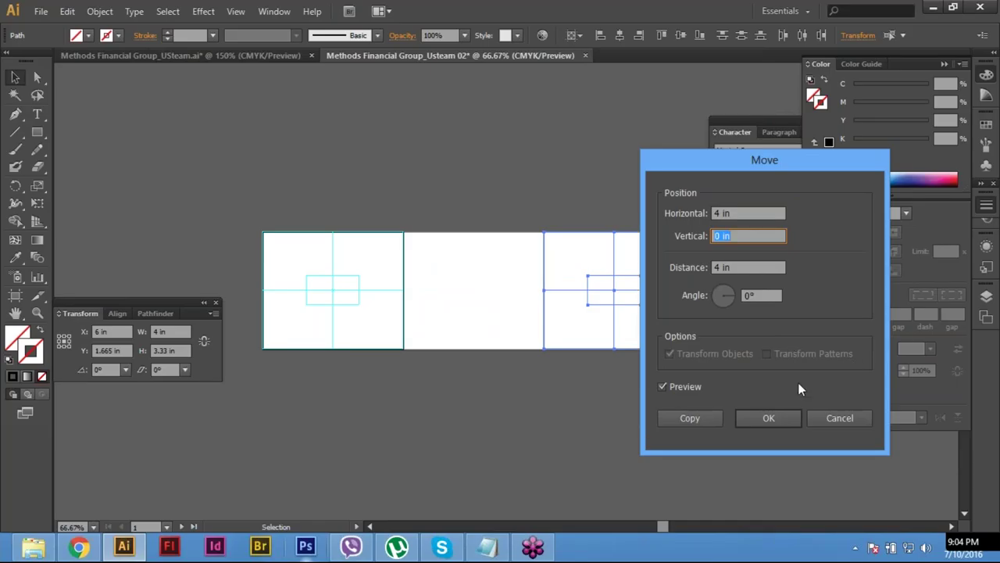
pyautogui.press('Tab')
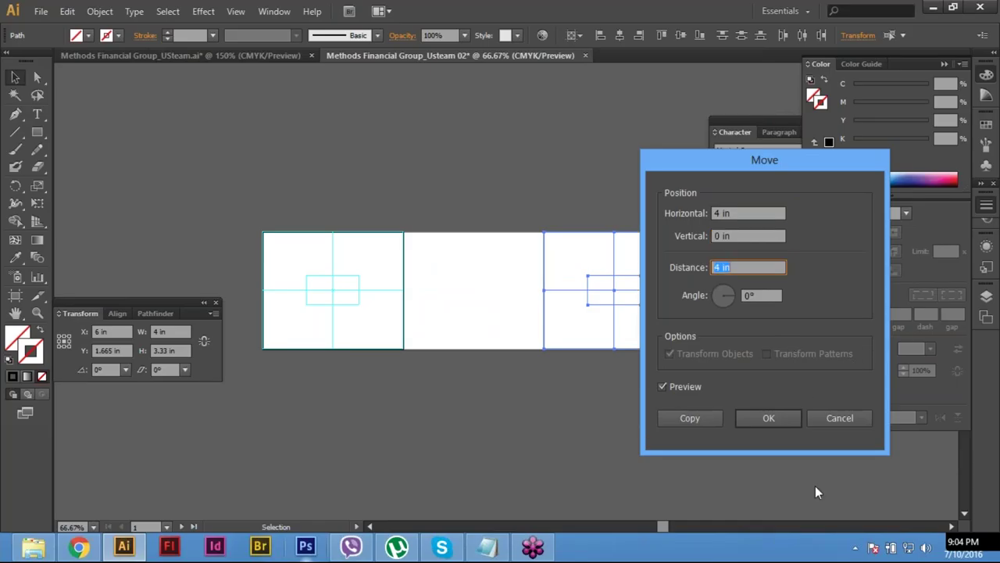
pyautogui.click(687, 418)
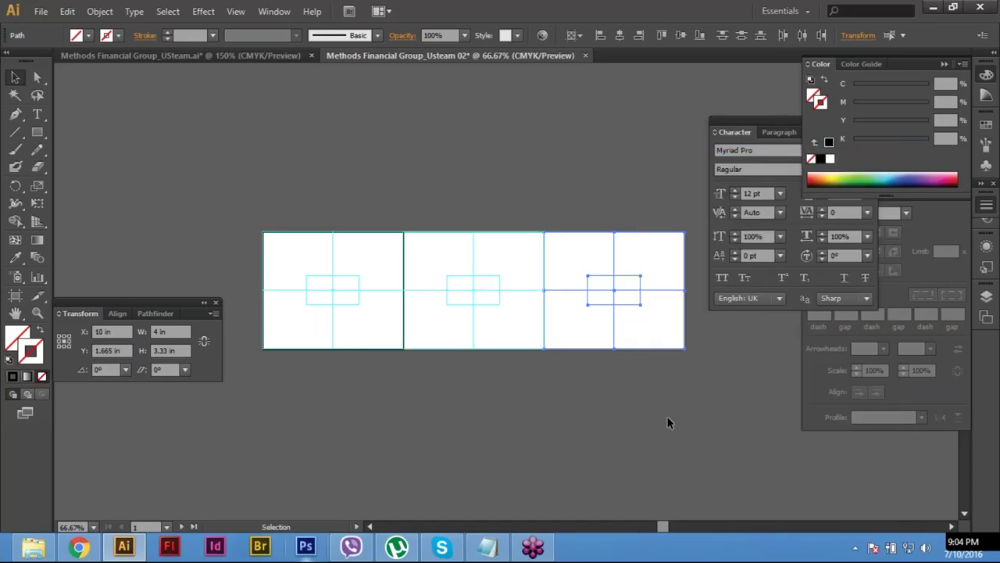
pyautogui.click(559, 424)
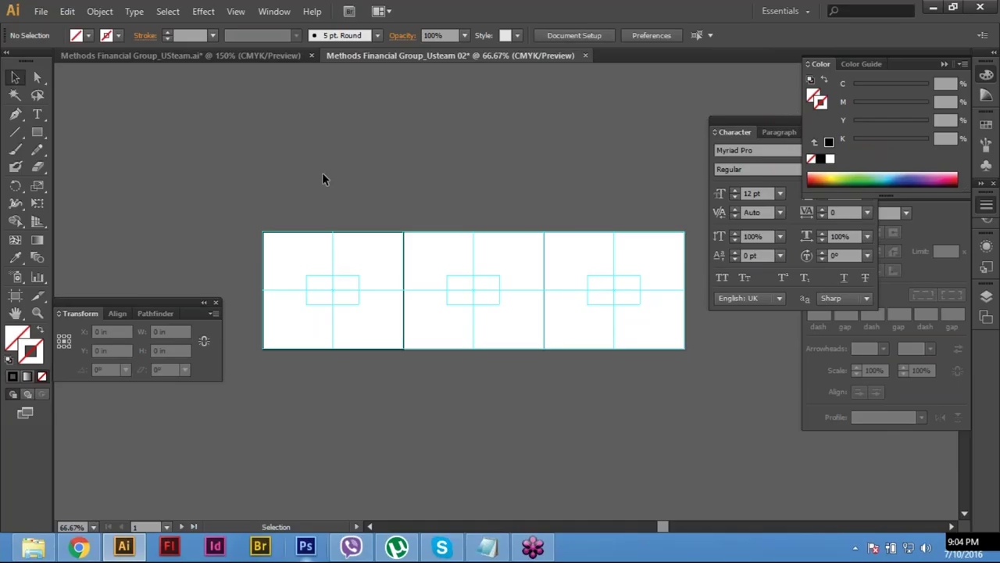
# Step: Undo the guide copies on the third and second artboards
pyautogui.hotkey('ctrl', 'z')
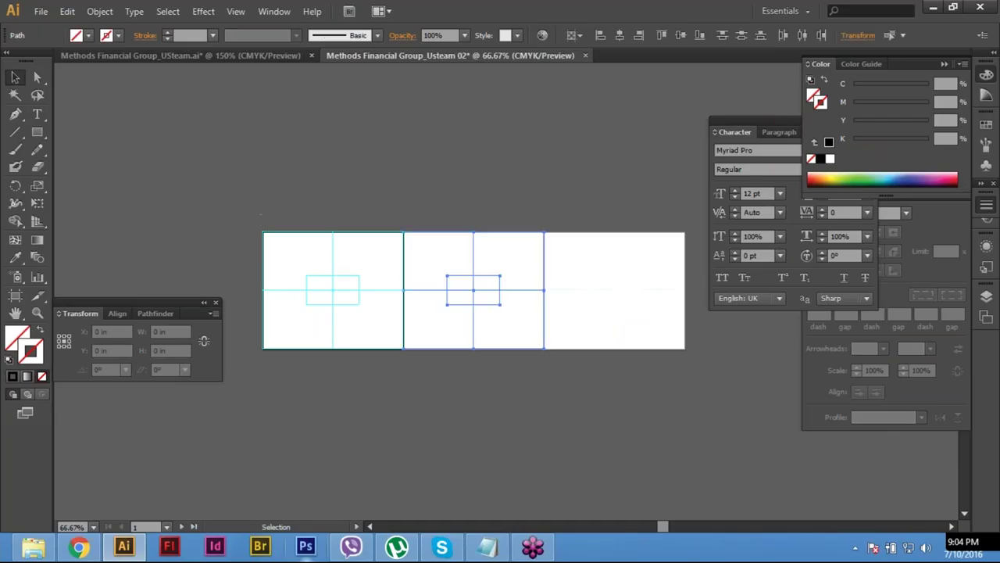
pyautogui.hotkey('ctrl', 'z')
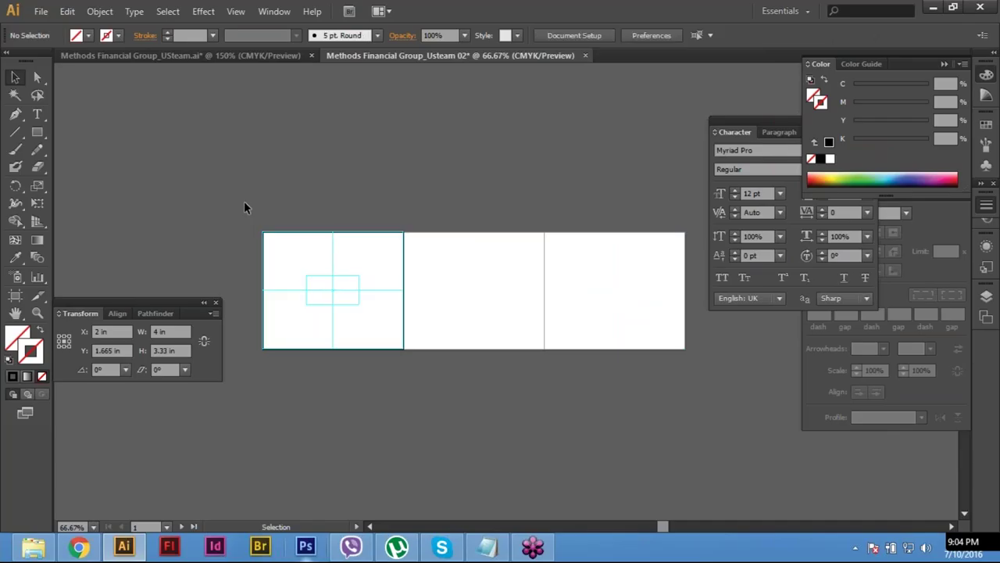
# Step: Select all guides on the first artboard and place a copy offset 4 in horizontally and 0 in vertically on the second artboard
pyautogui.moveTo(244, 205); pyautogui.dragTo(444, 402)
pyautogui.moveTo(230, 179); pyautogui.dragTo(454, 416)
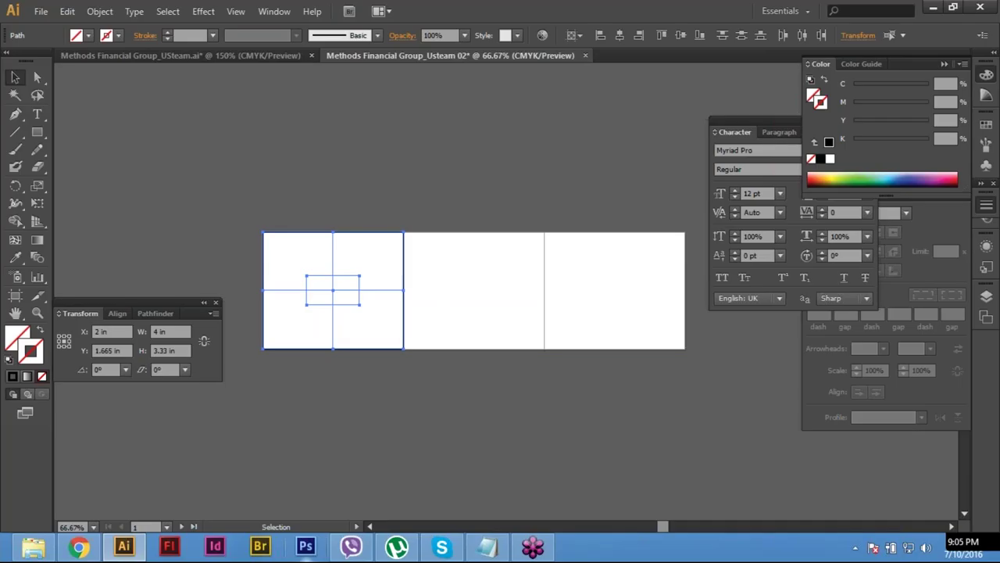
pyautogui.press('Return')
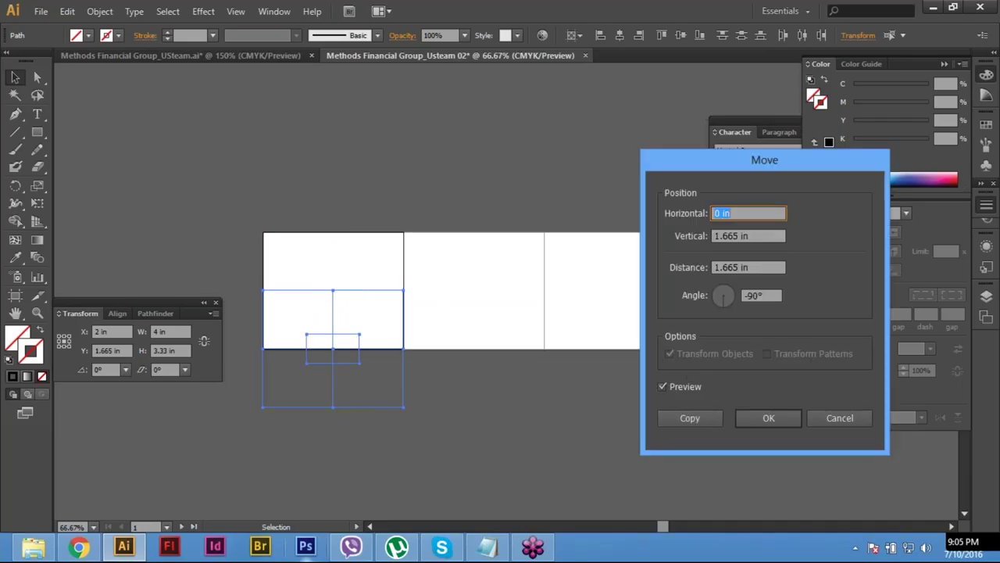
pyautogui.write('4')
pyautogui.press('Tab')
pyautogui.write('0')
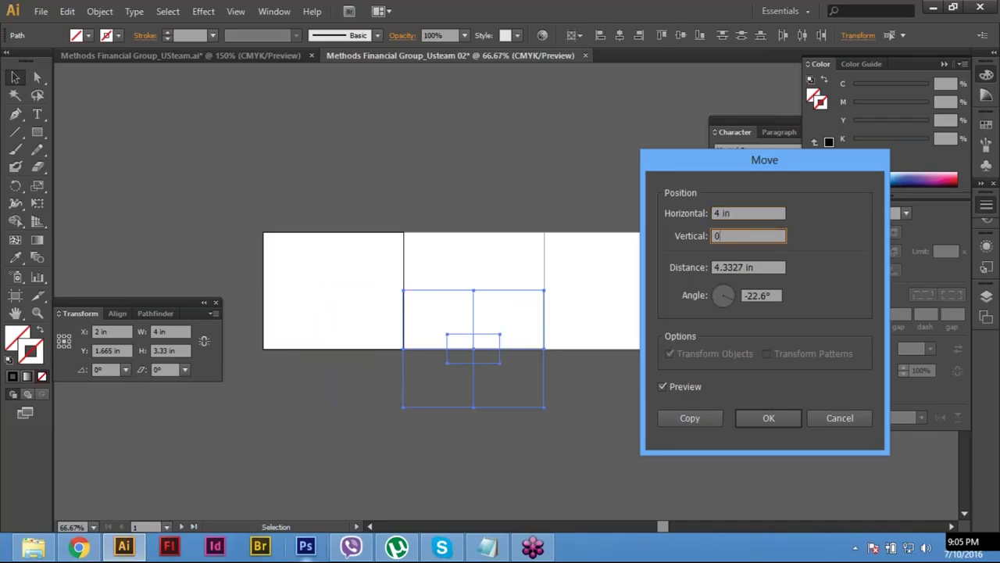
pyautogui.press('Tab')
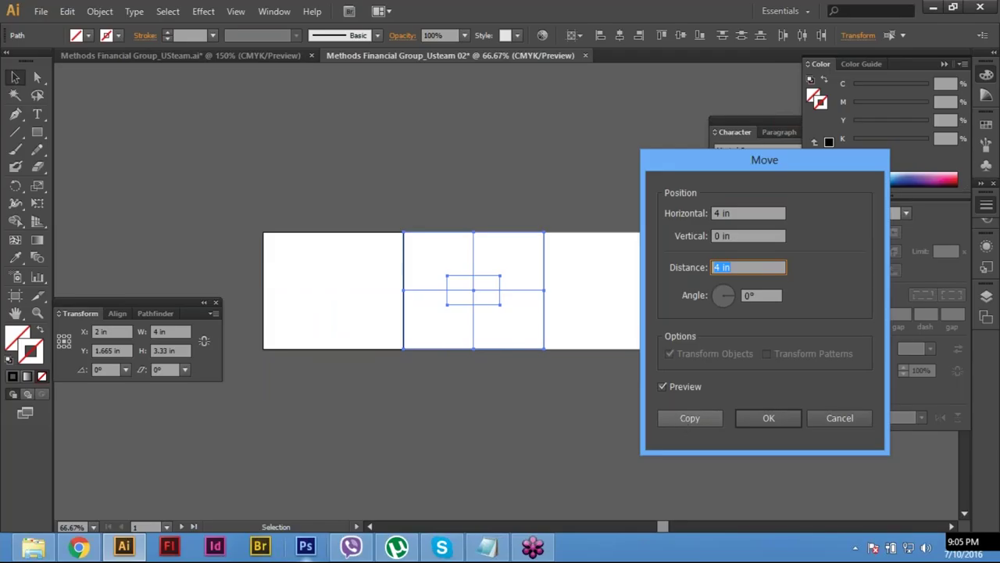
pyautogui.click(689, 417)
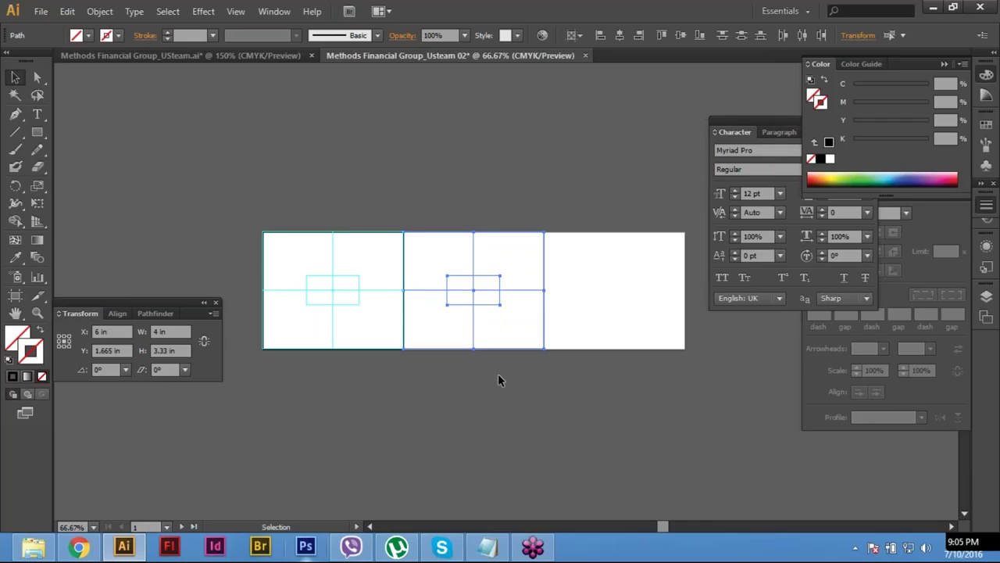
# Step: Place another copy of the selected guides 4 in further across on the third artboard and clear the selection
pyautogui.press('Return')
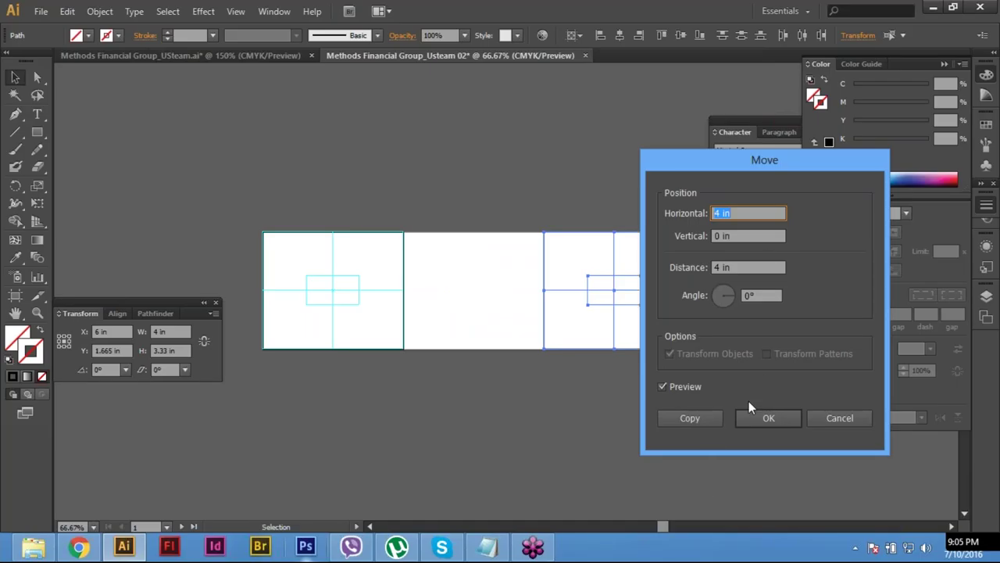
pyautogui.press('Tab')
pyautogui.press('Tab')
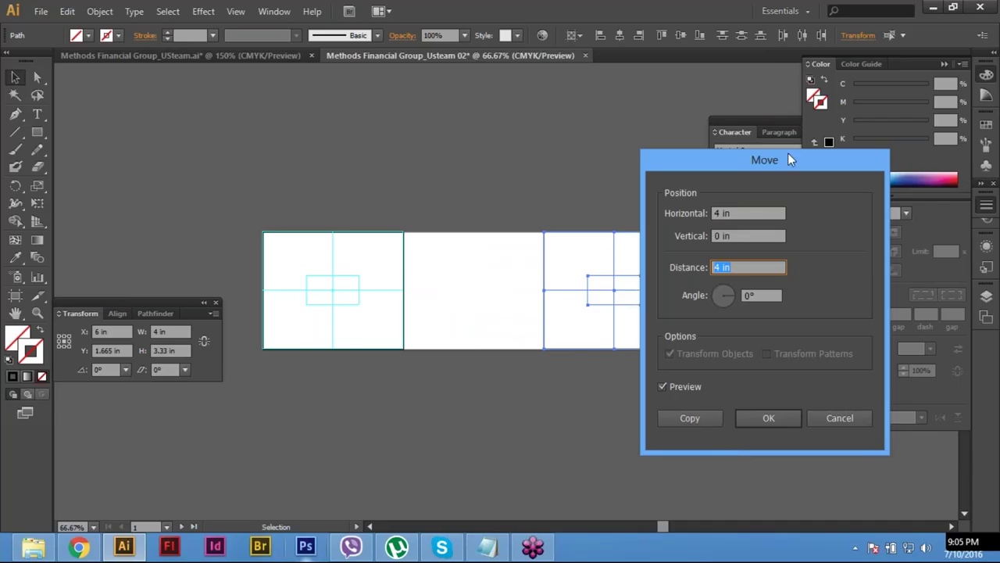
pyautogui.moveTo(866, 150); pyautogui.dragTo(964, 141)
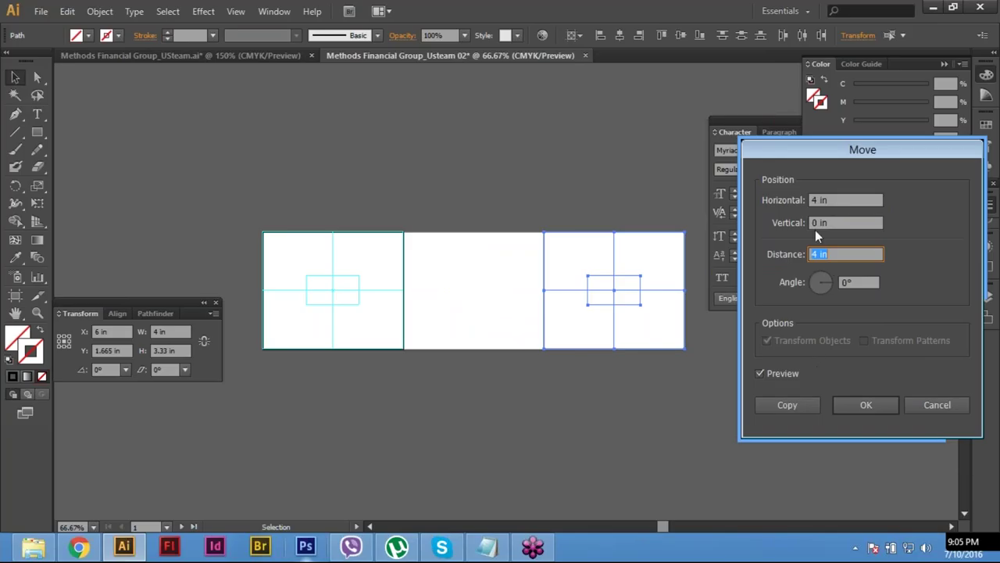
pyautogui.click(787, 405)
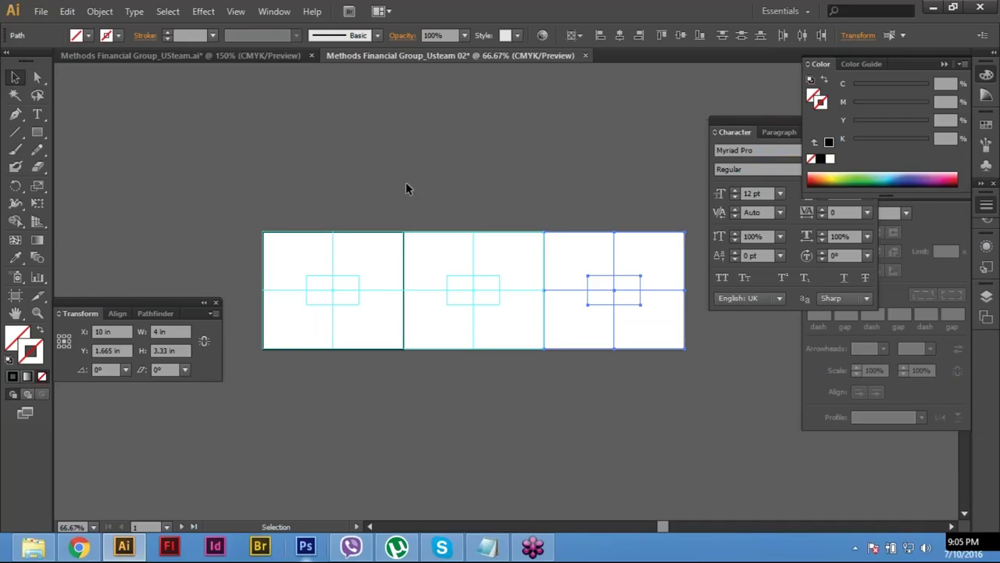
pyautogui.click(600, 403)
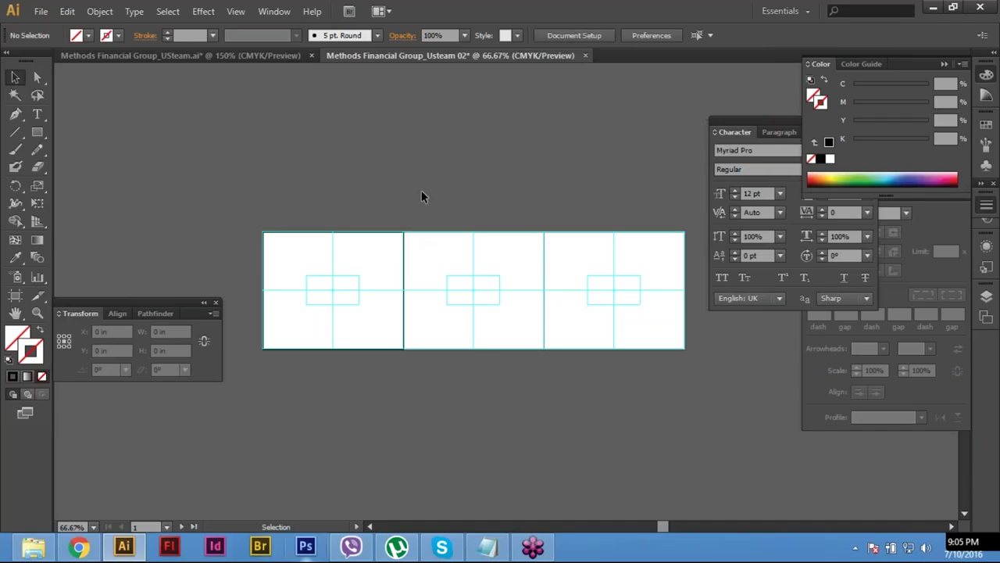
# Step: Lock the guides on all three artboards and check that the lock is enabled
pyautogui.rightClick(427, 162)
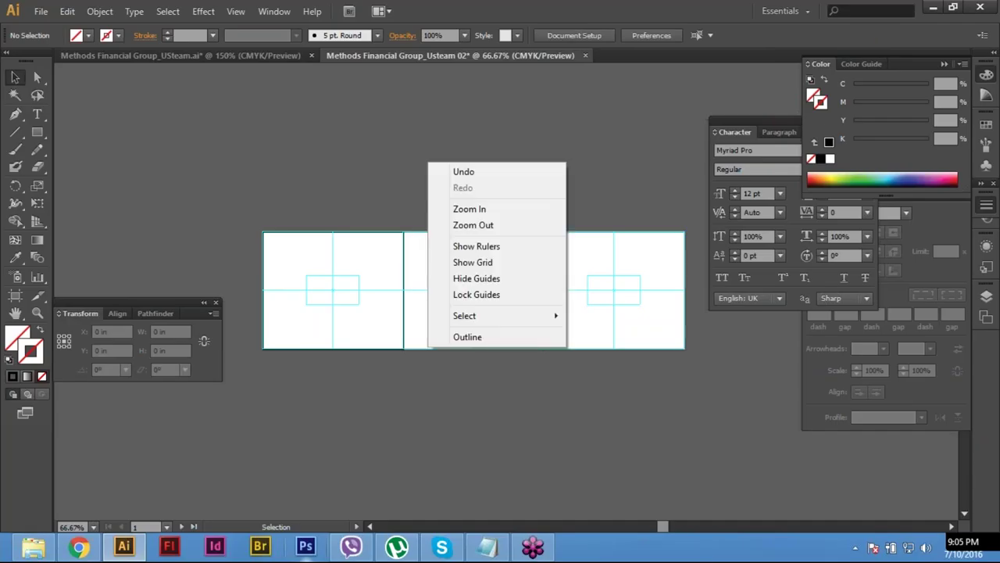
pyautogui.click(476, 294)
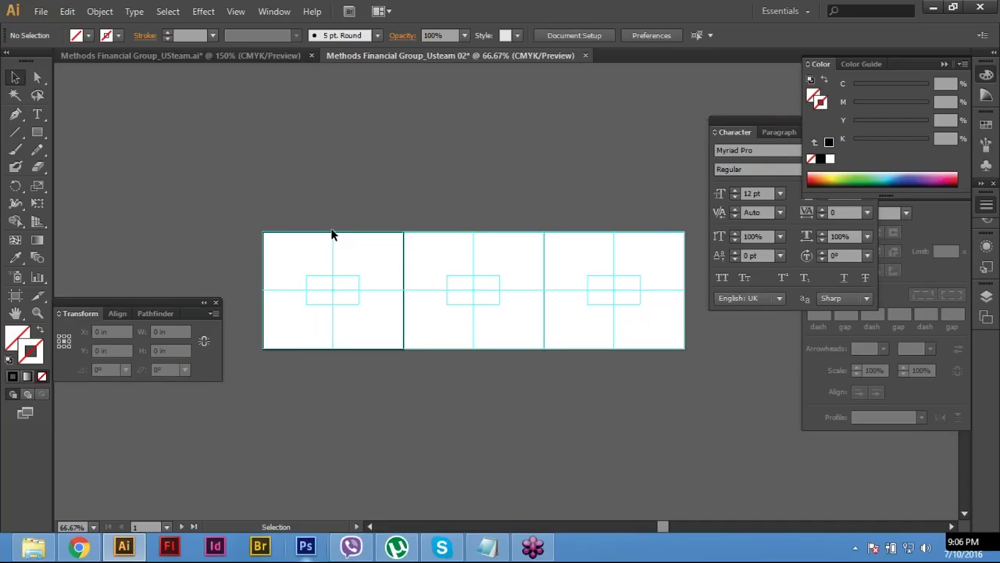
pyautogui.press('pagedown')
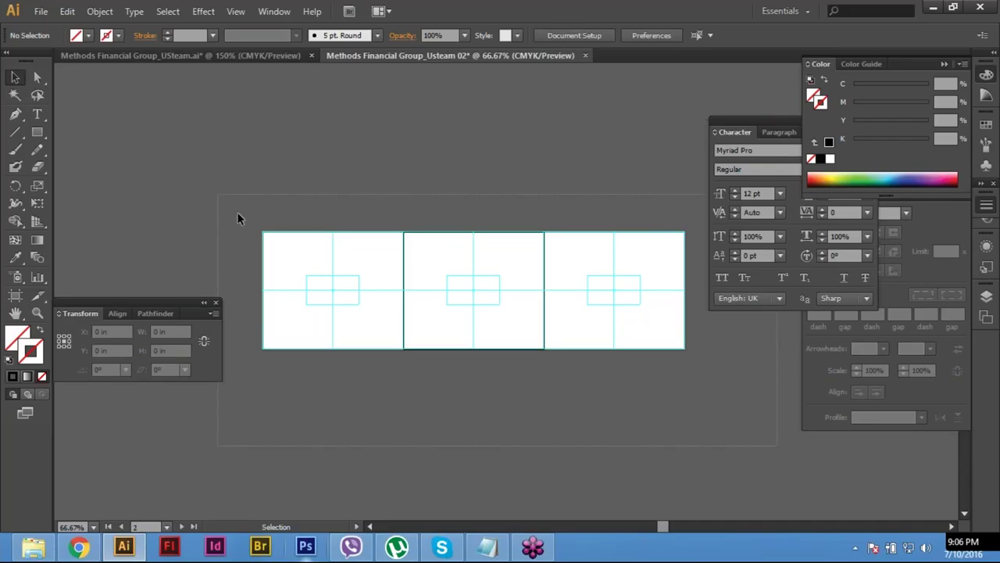
pyautogui.rightClick(440, 181)
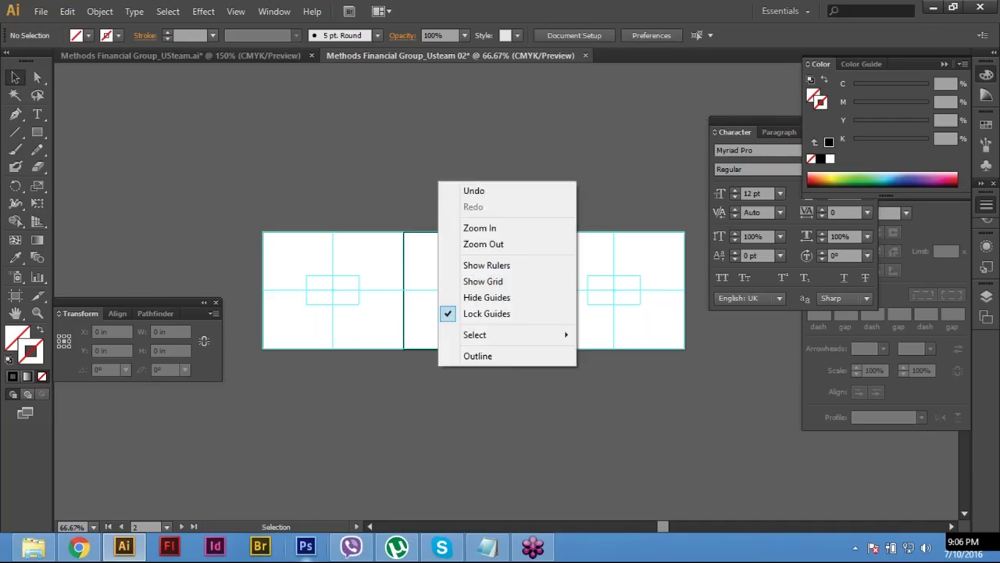
pyautogui.click(348, 342)
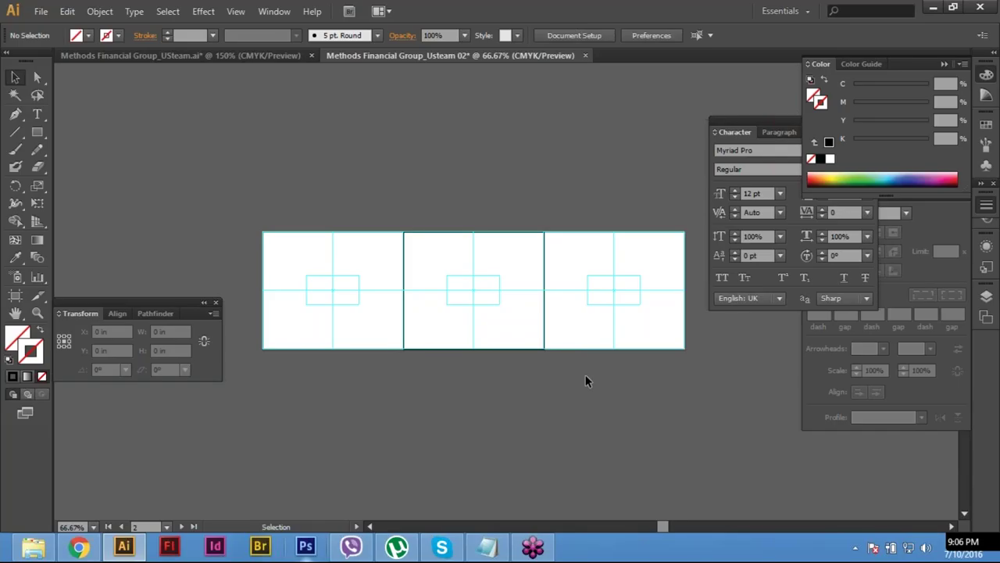
# Step: Save the document as Methods Financial Group_Usteam 02 in the Logo Design > Methods Financial Group folder, in Illustrator CS6 format
pyautogui.click(41, 13)
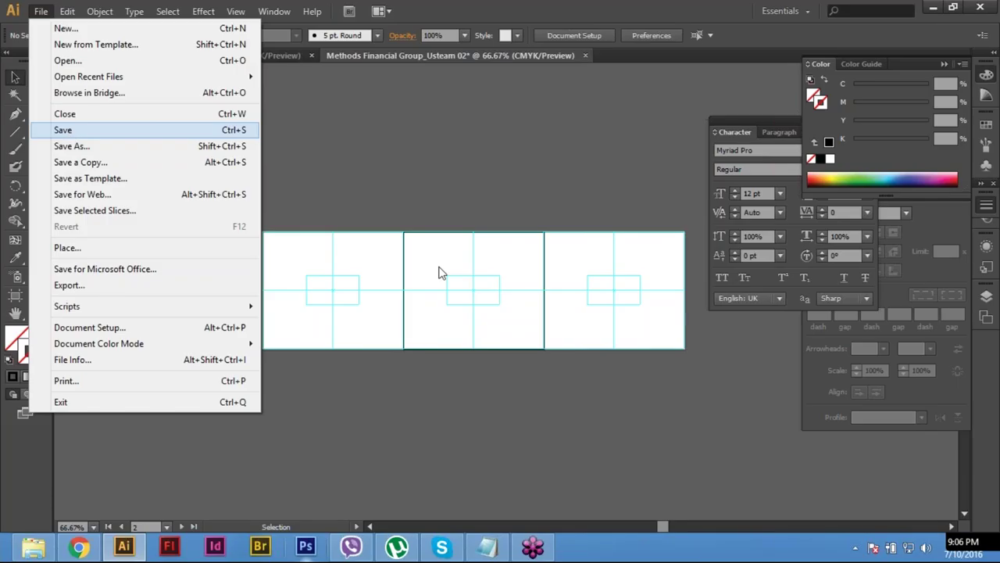
pyautogui.press('Return')
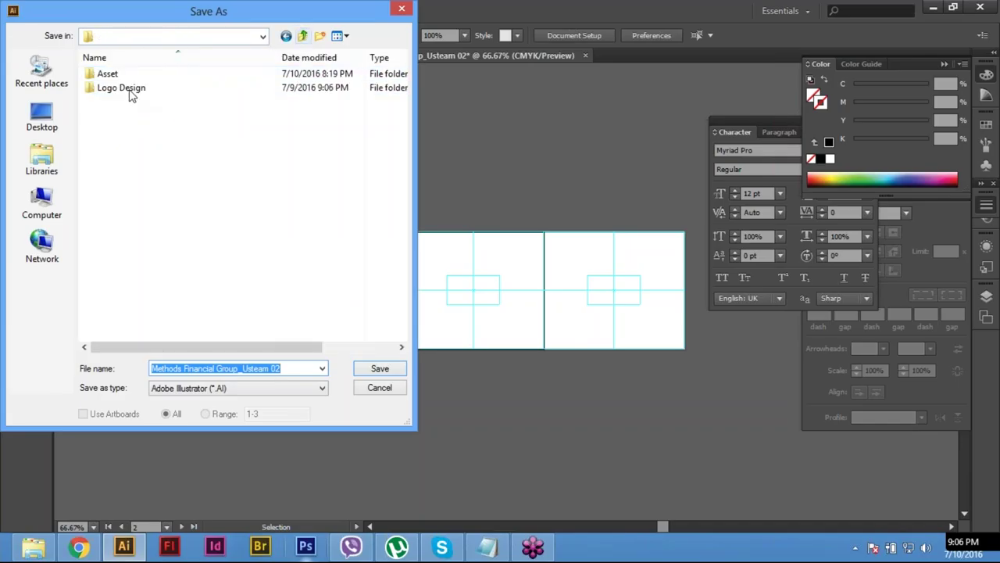
pyautogui.doubleClick(125, 89)
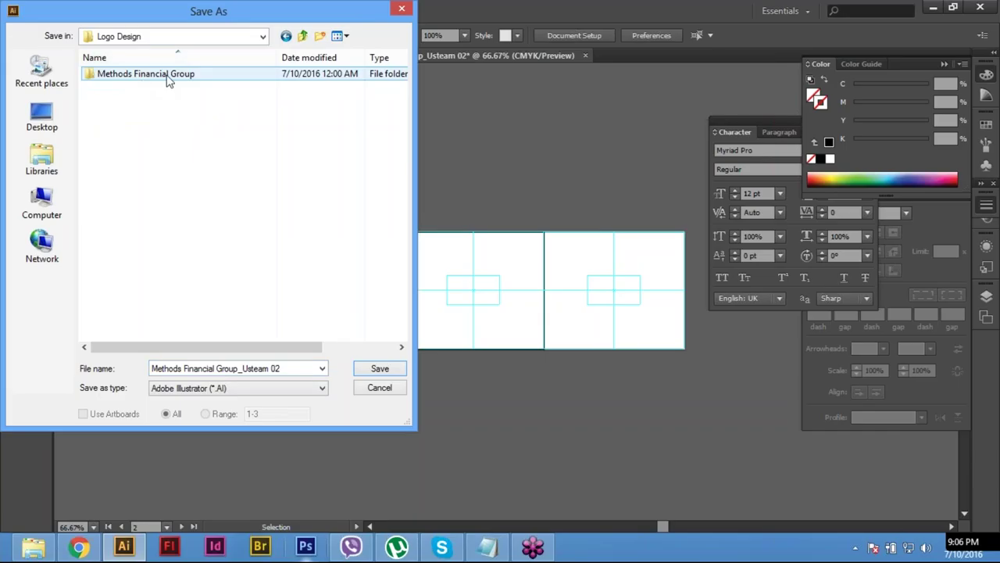
pyautogui.doubleClick(167, 79)
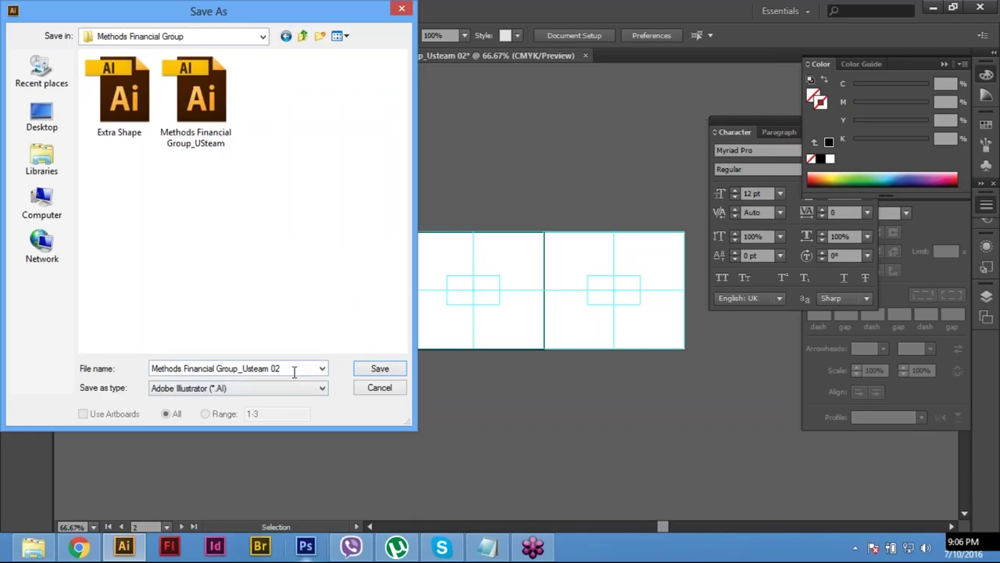
pyautogui.hotkey('ctrl', 'a')
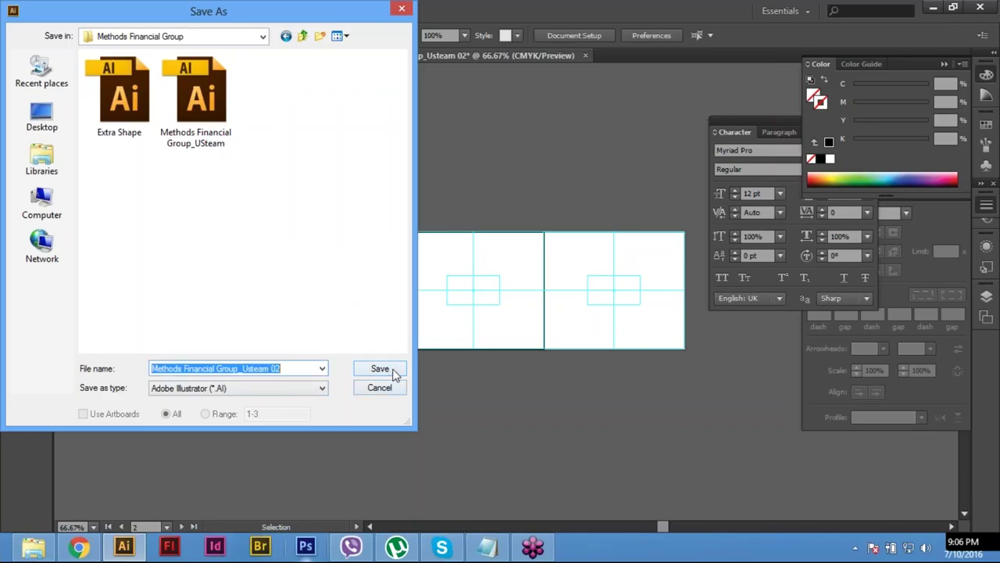
pyautogui.click(393, 371)
pyautogui.click(389, 373)
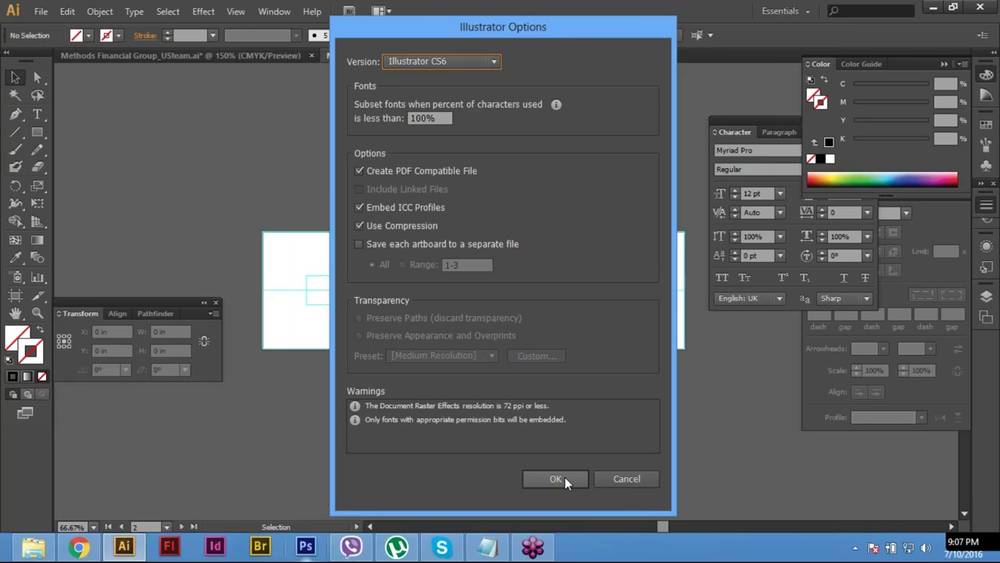
pyautogui.click(556, 479)
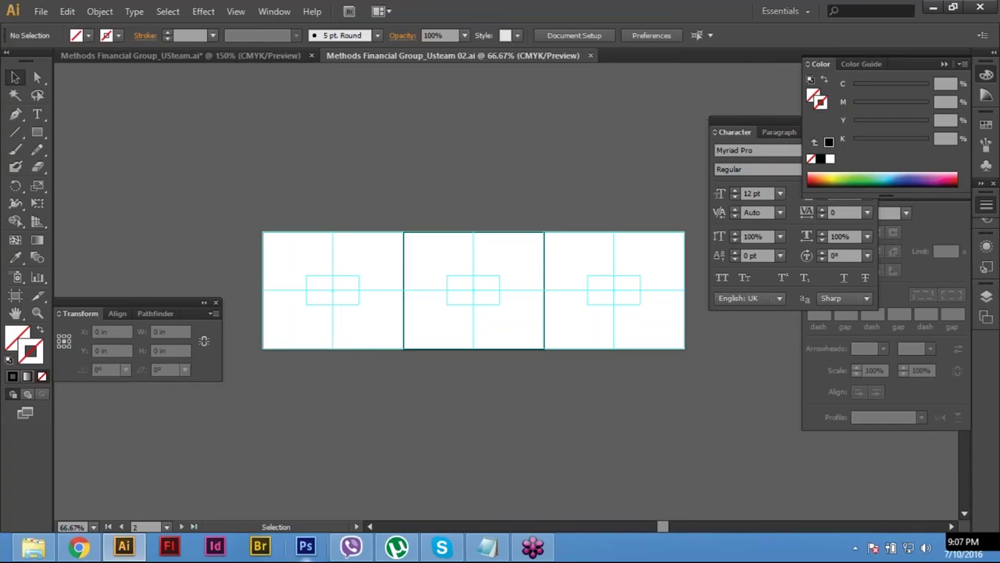
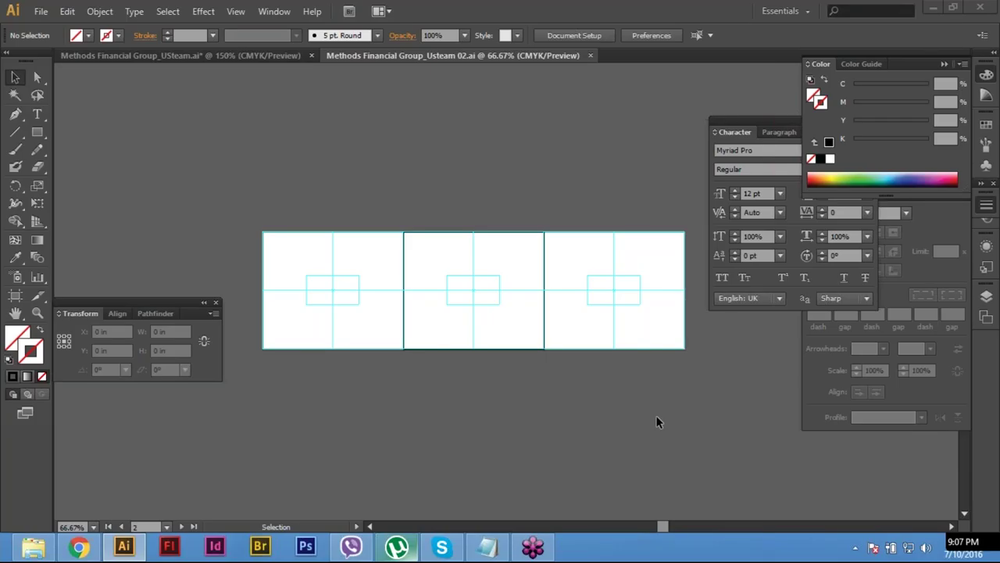
pyautogui.rightClick(535, 354)
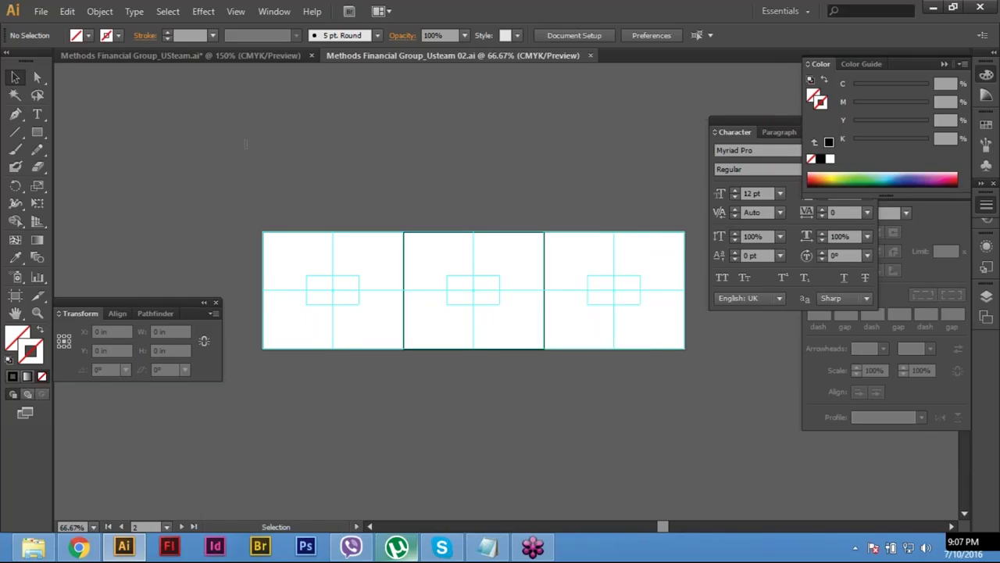
pyautogui.click(568, 347)
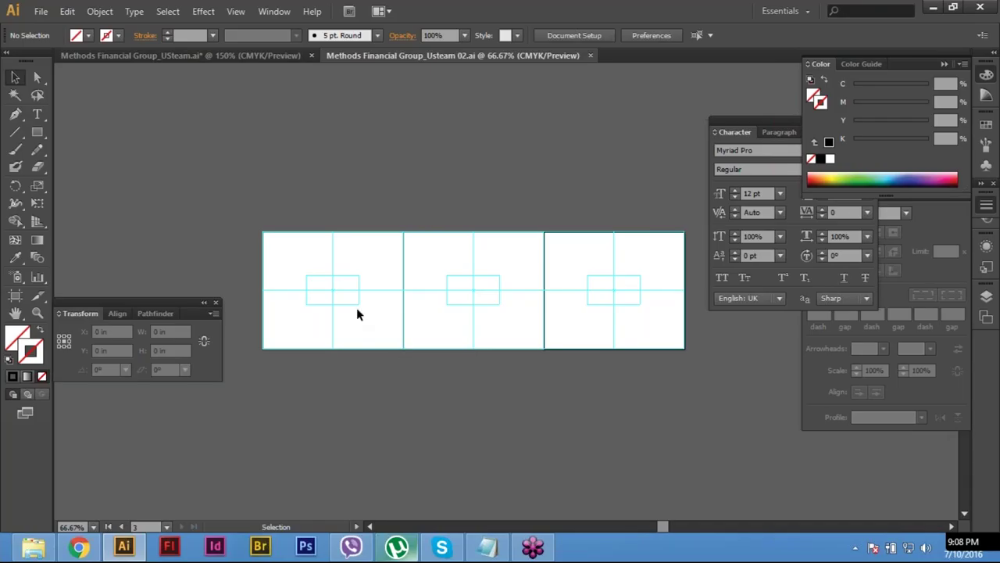
pyautogui.moveTo(370, 337); pyautogui.dragTo(287, 262)
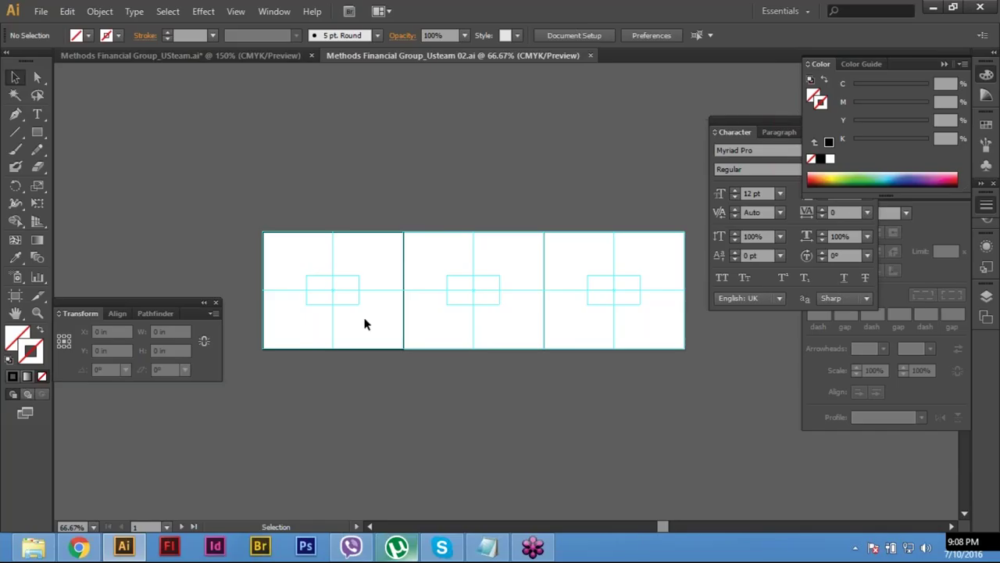
pyautogui.moveTo(365, 323); pyautogui.dragTo(287, 261)
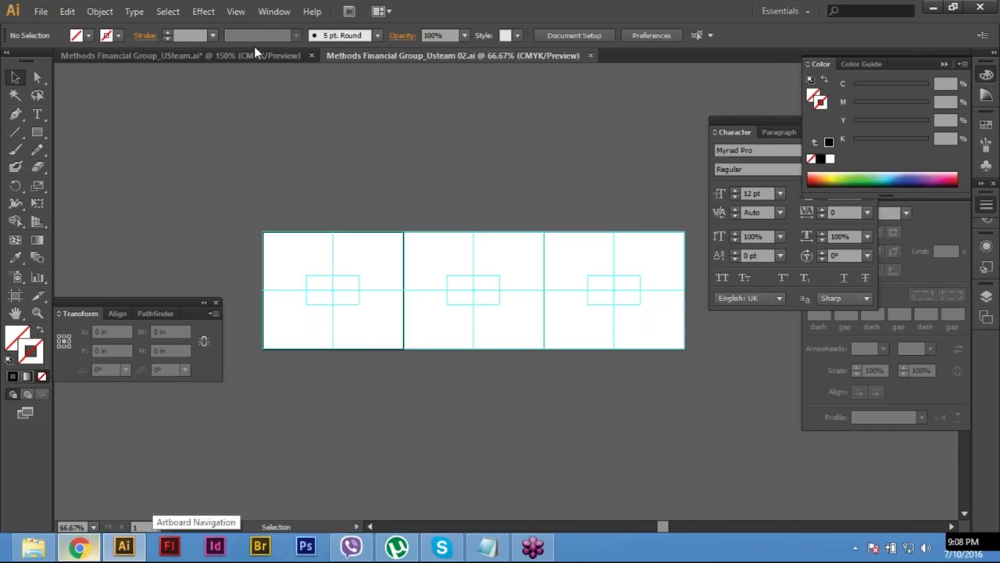
# Step: Switch to Gmail in Chrome and start a new message addressed to the suggested contact
pyautogui.hotkey('alt', 'Tab')
pyautogui.click(47, 9)
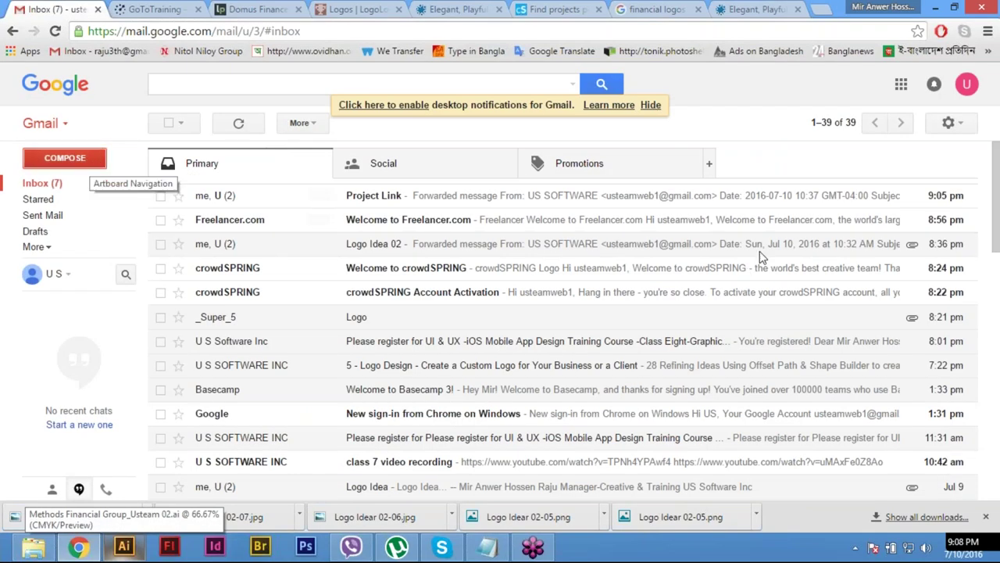
pyautogui.write('c')
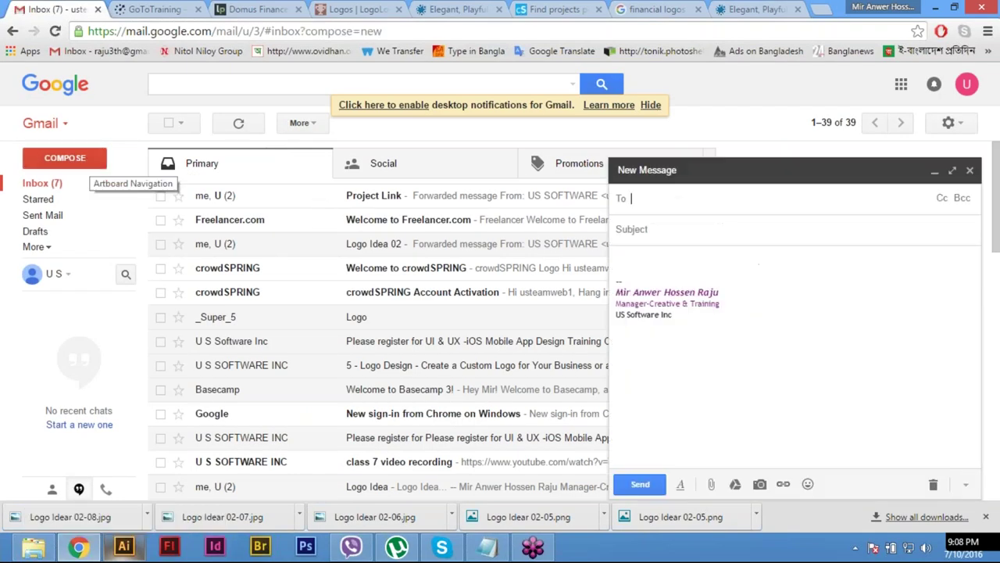
pyautogui.write('momen')
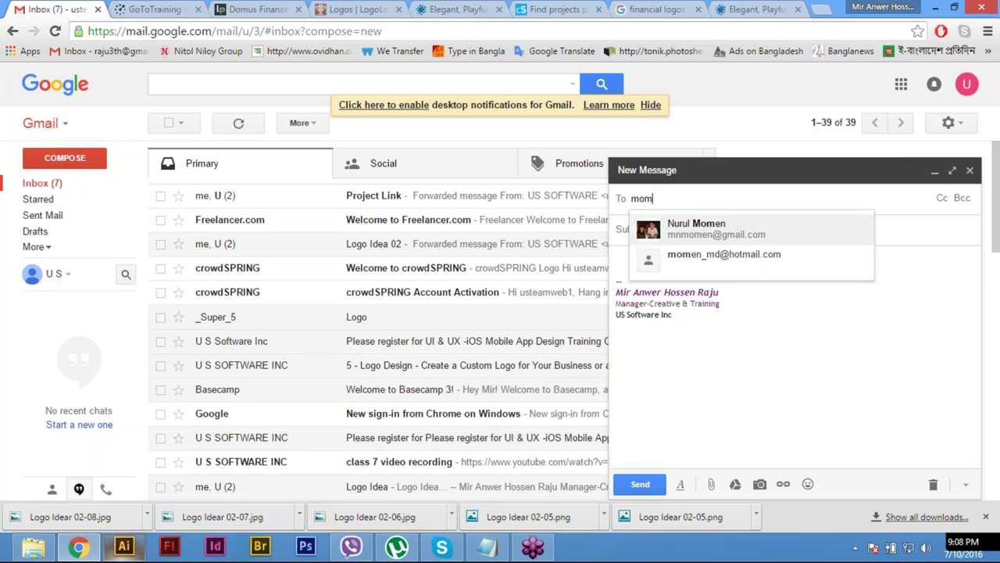
pyautogui.press('Return')
pyautogui.click(692, 364)
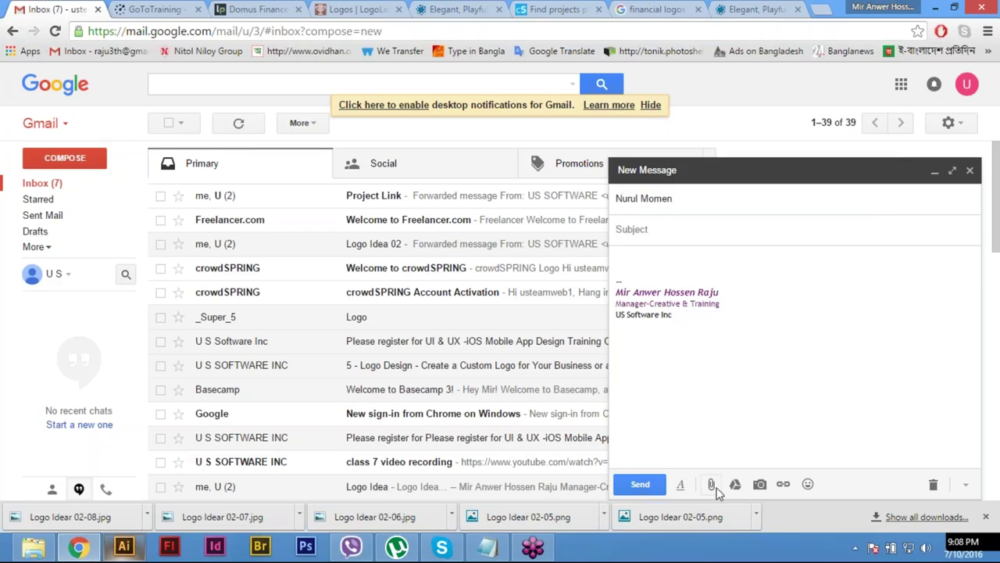
# Step: Attach the Methods Financial Group_USteam Illustrator file from the Logo Design > Methods Financial Group folder to the message
pyautogui.click(713, 485)
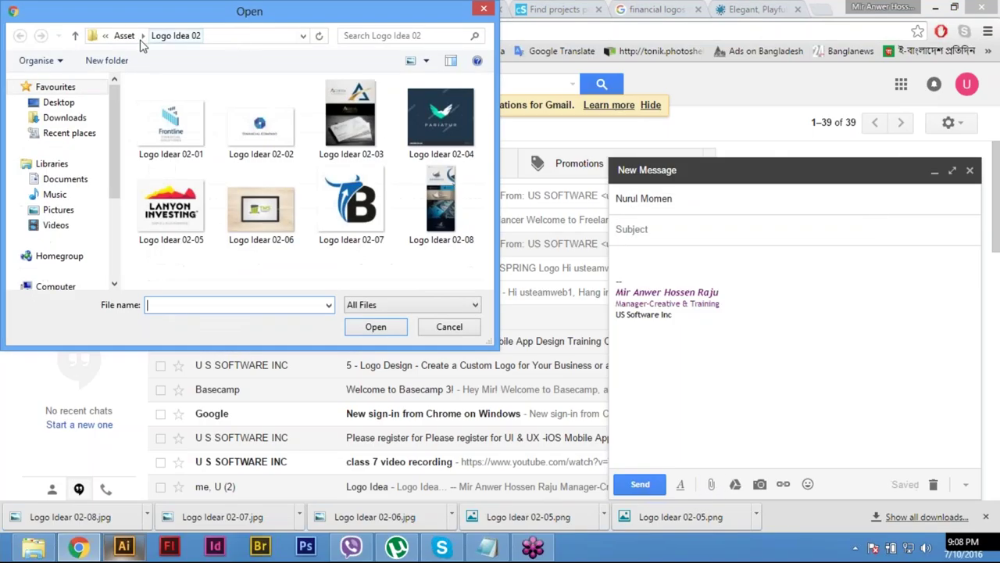
pyautogui.click(126, 36)
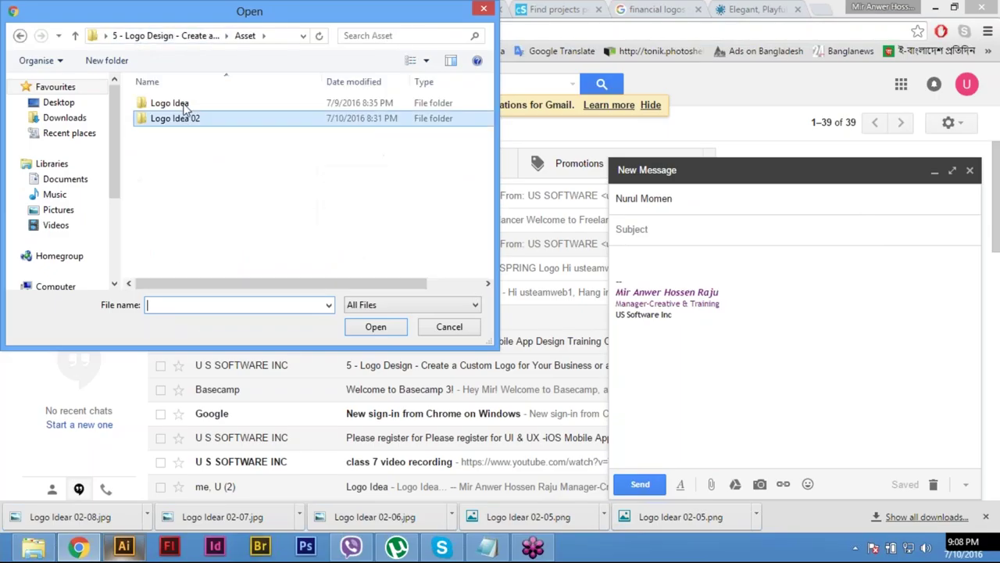
pyautogui.click(190, 36)
pyautogui.click(188, 121)
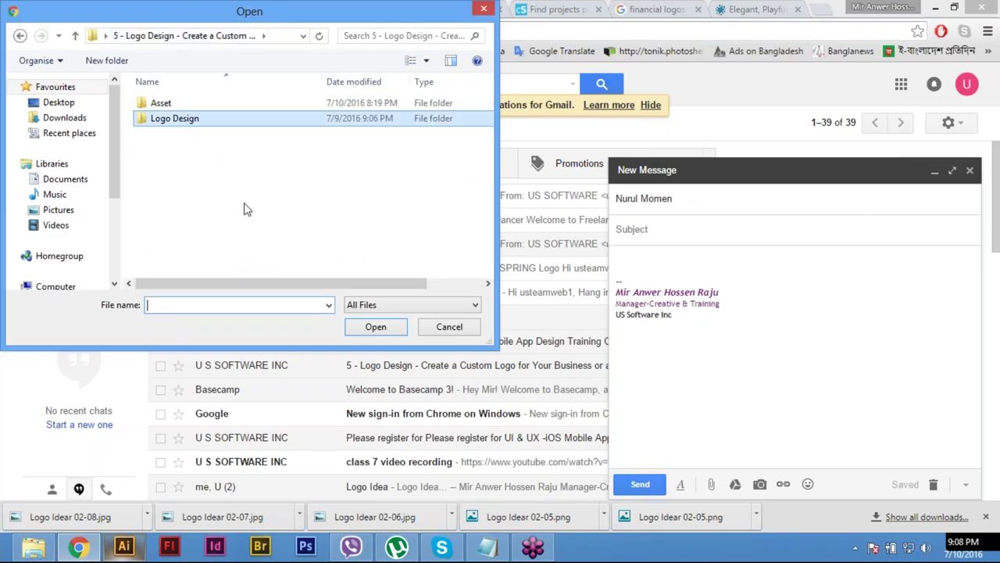
pyautogui.doubleClick(230, 118)
pyautogui.doubleClick(230, 107)
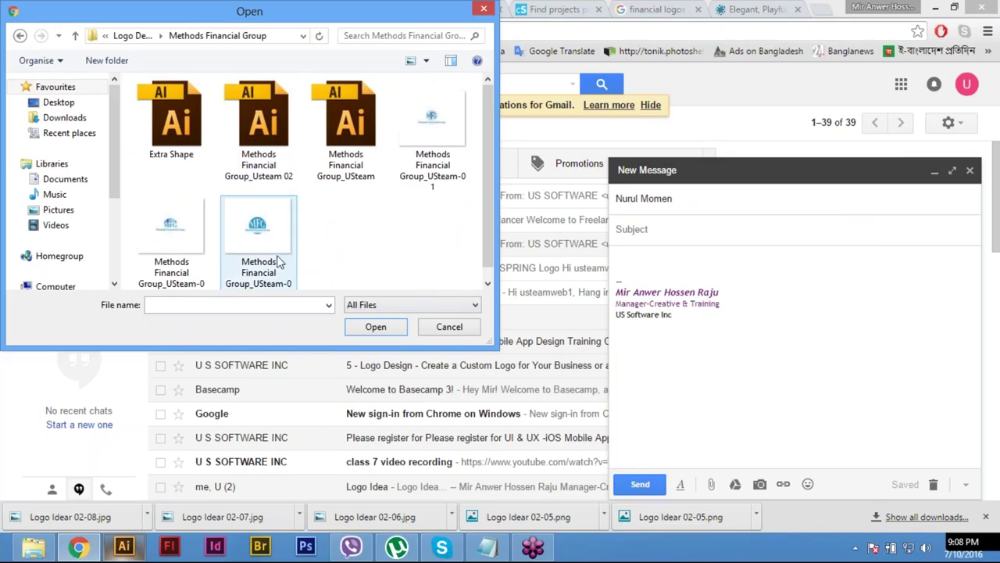
pyautogui.click(332, 159)
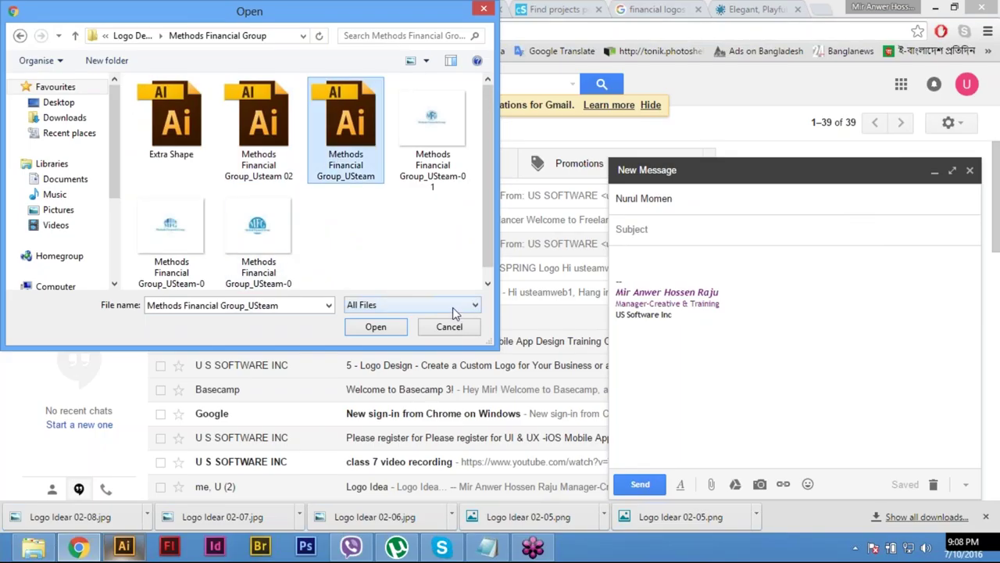
pyautogui.click(376, 326)
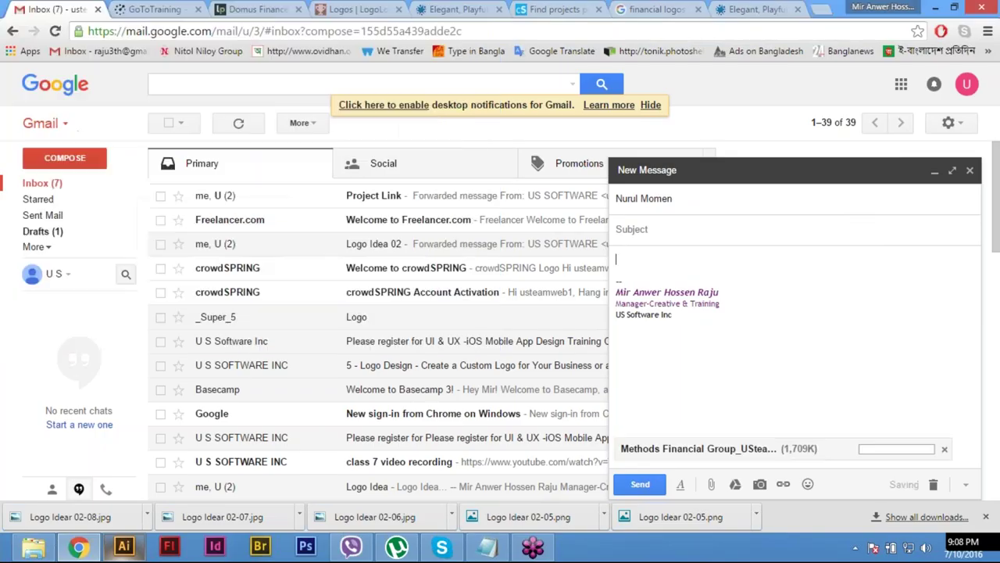
pyautogui.click(676, 230)
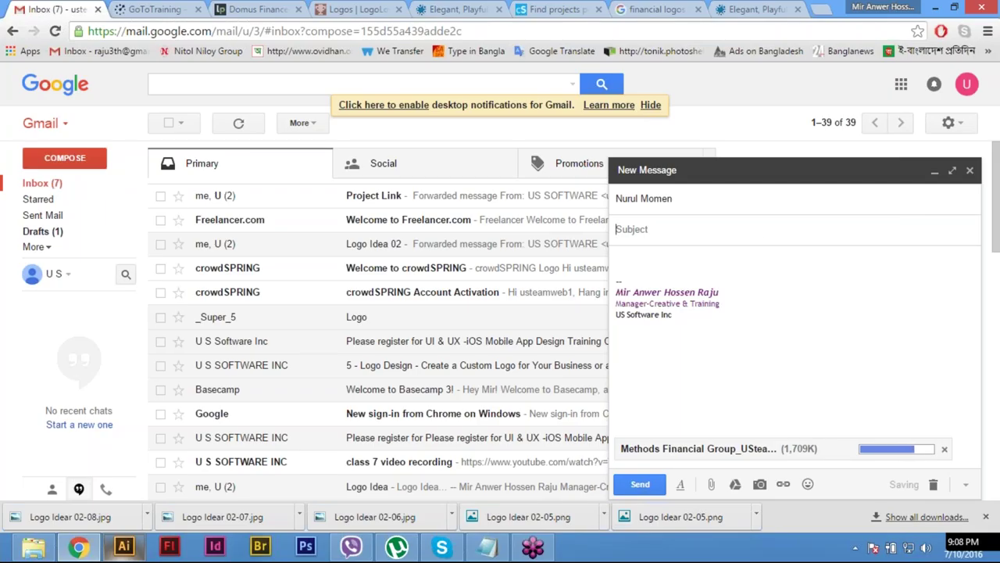
pyautogui.press('Tab')
pyautogui.click(711, 484)
pyautogui.click(361, 151)
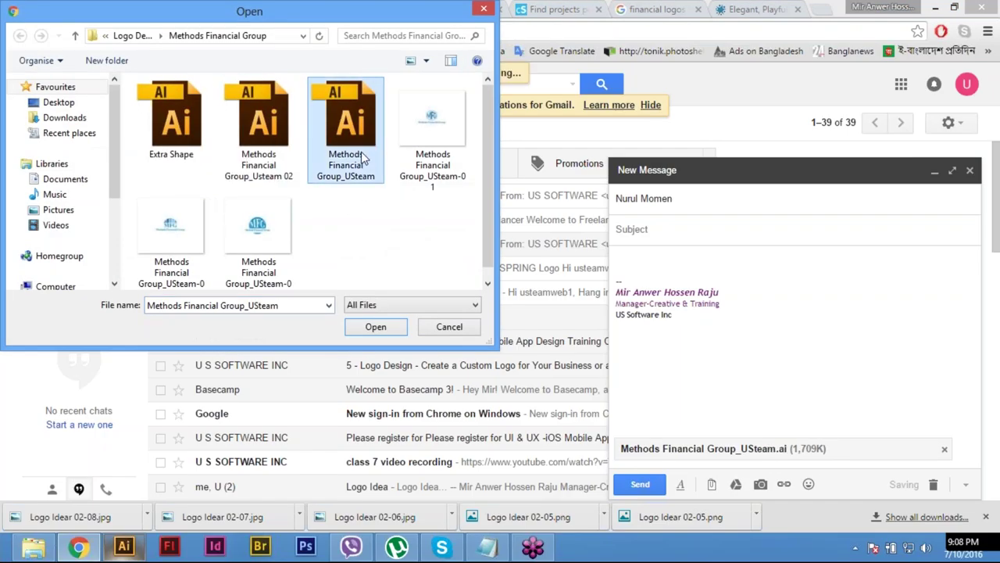
pyautogui.click(450, 327)
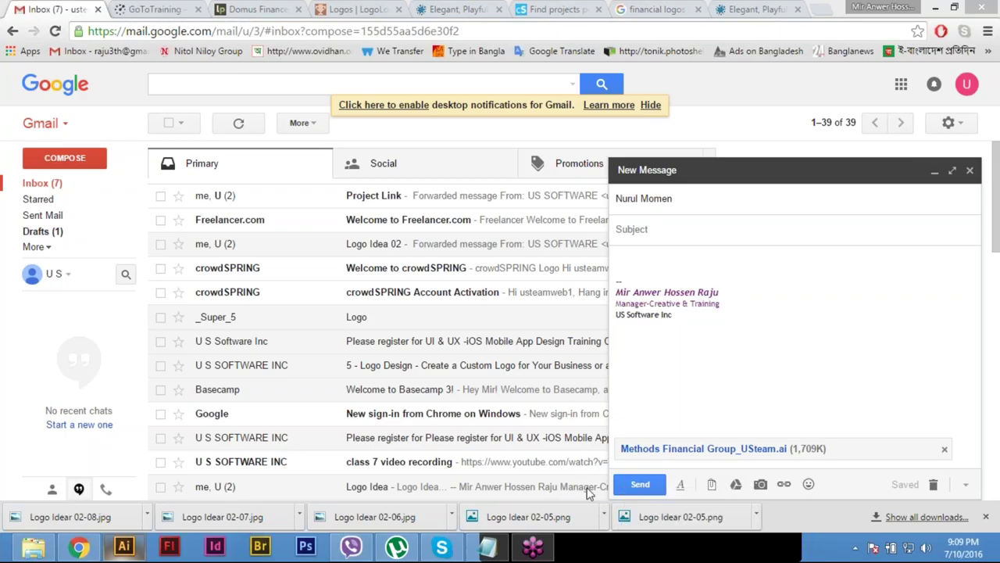
pyautogui.rightClick(636, 450)
pyautogui.click(635, 444)
# Step: Enter Logo 01 as the message subject
pyautogui.click(639, 229)
pyautogui.write('Logo')
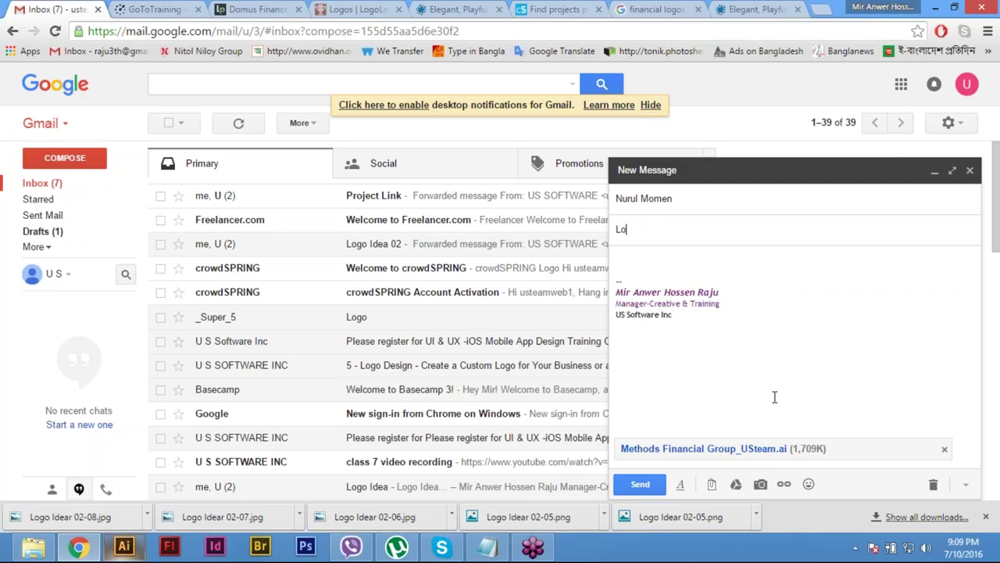
pyautogui.write(' 01')
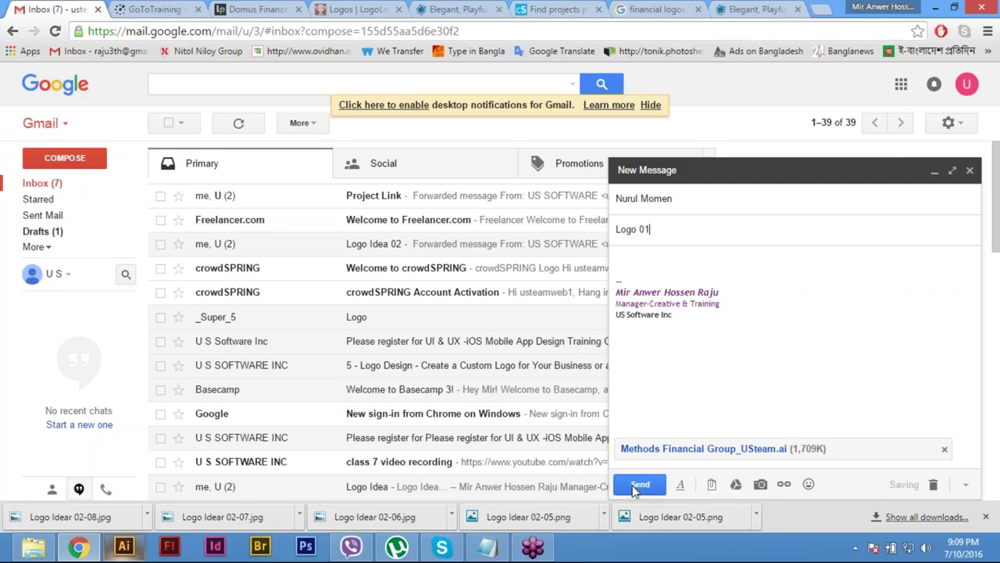
# Step: Replace the message subject with Methods Financial Group_USteam 01
pyautogui.moveTo(666, 230); pyautogui.dragTo(615, 229)
pyautogui.write('Methods Financial Group_USteam')
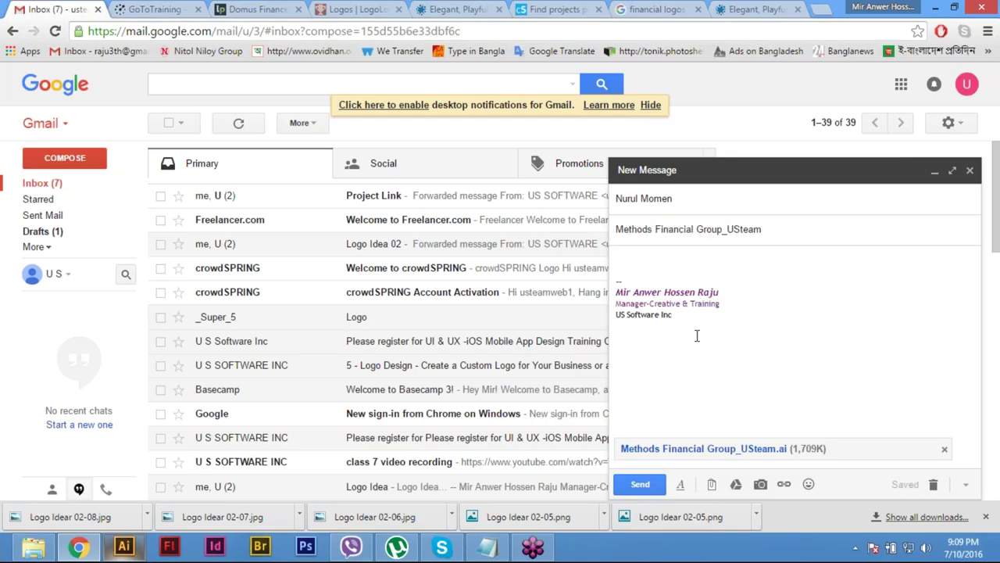
pyautogui.write('01')
# Step: Write FYIP in the message body above the signature and send the message
pyautogui.click(679, 260)
pyautogui.write('FYIP')
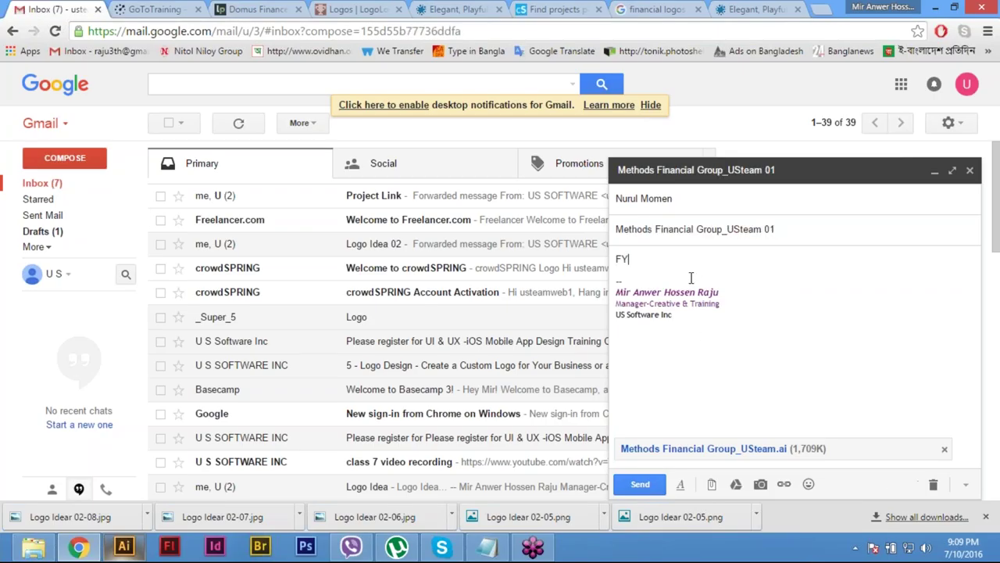
pyautogui.click(641, 483)
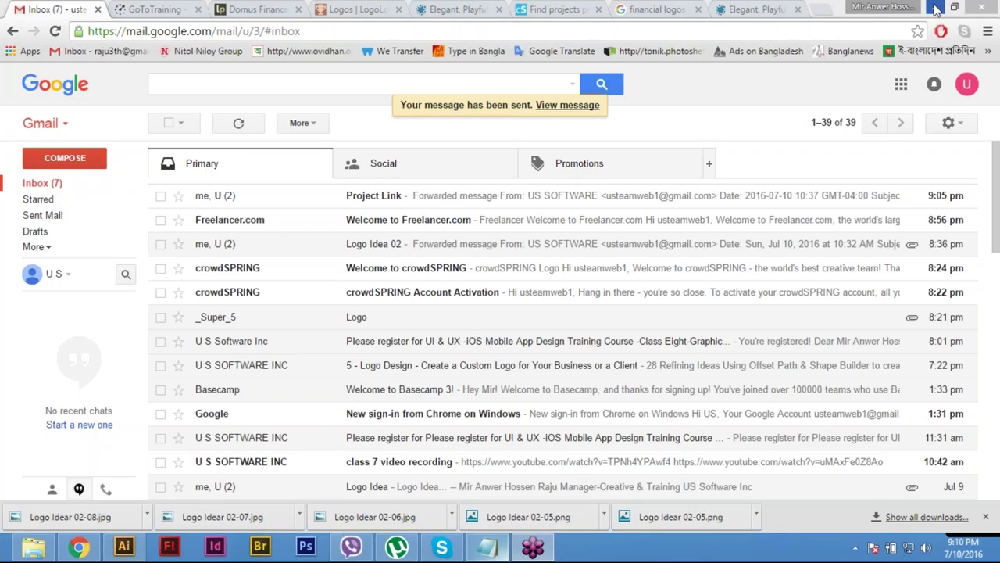
# Step: Return to Illustrator and review the MFG logo artboards in Methods Financial Group_USteam.ai at 100% with the panels hidden
pyautogui.click(937, 7)
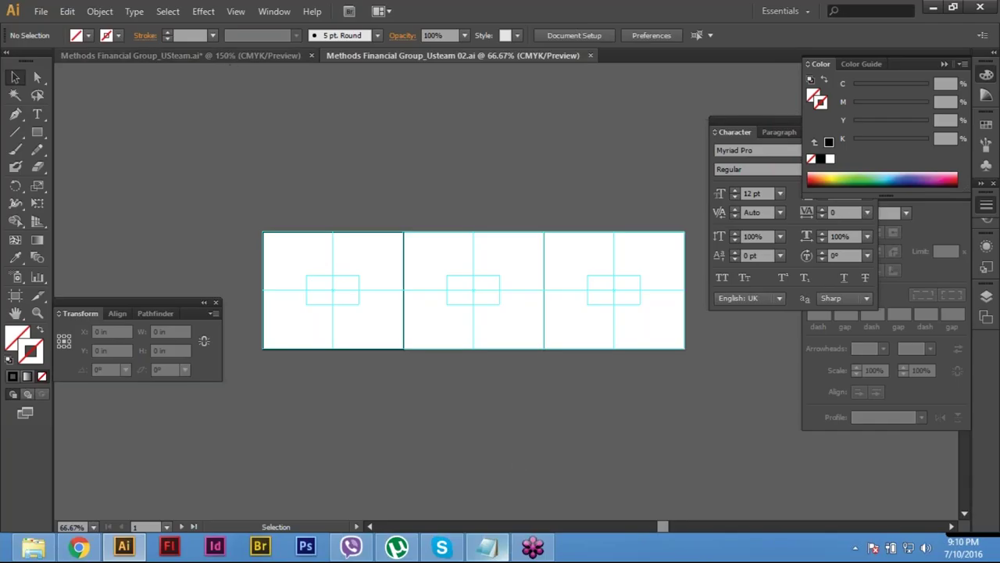
pyautogui.hotkey('ctrl', 'Tab')
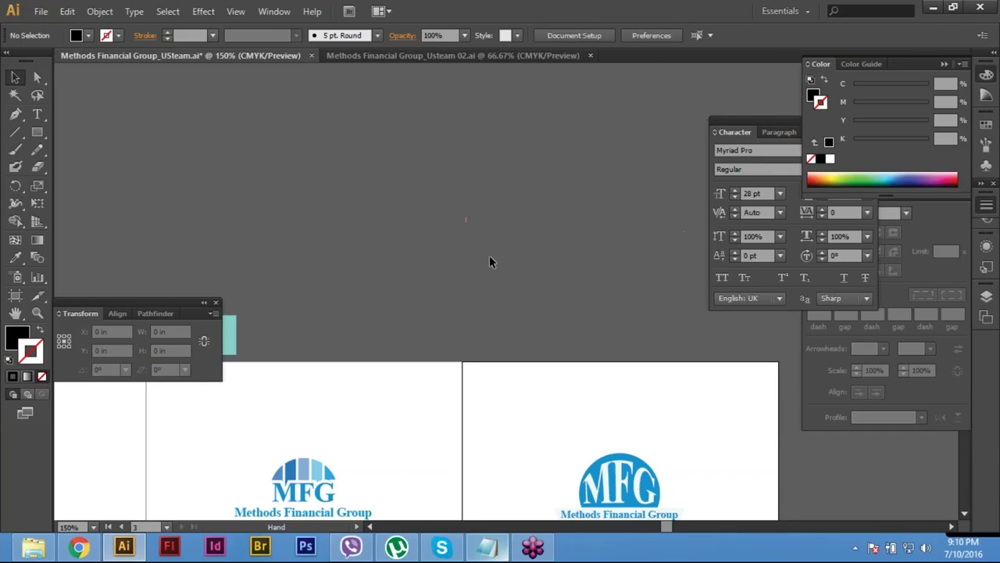
pyautogui.moveTo(489, 261); pyautogui.dragTo(532, 126)
pyautogui.hotkey('shift', 'Tab')
pyautogui.press('Tab')
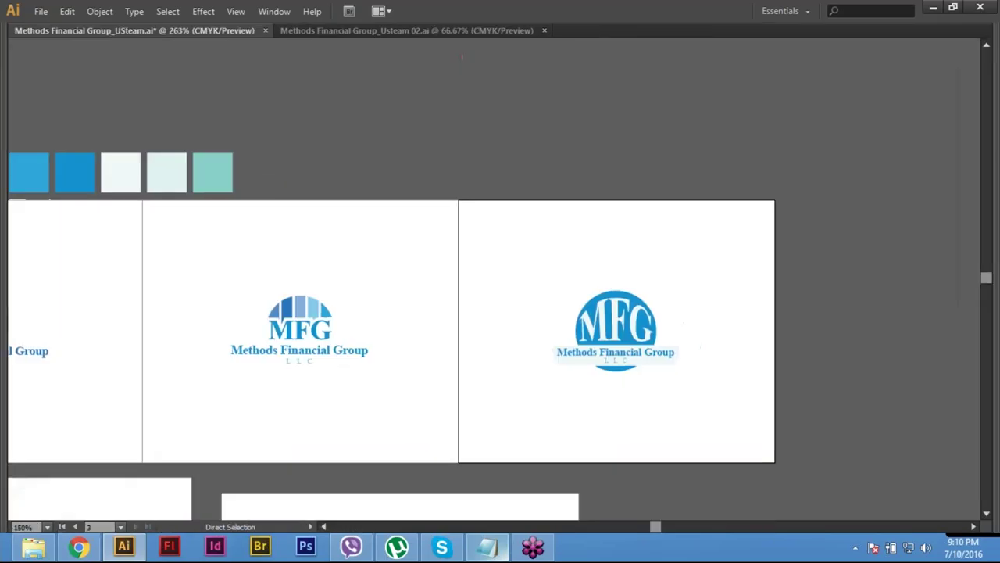
pyautogui.hotkey('ctrl', '+')
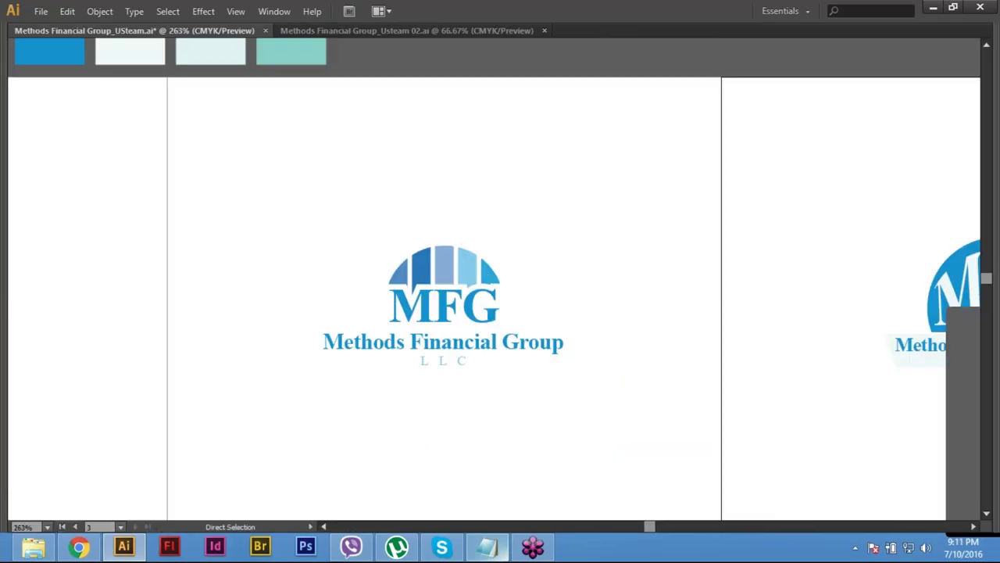
pyautogui.hotkey('ctrl', '1')
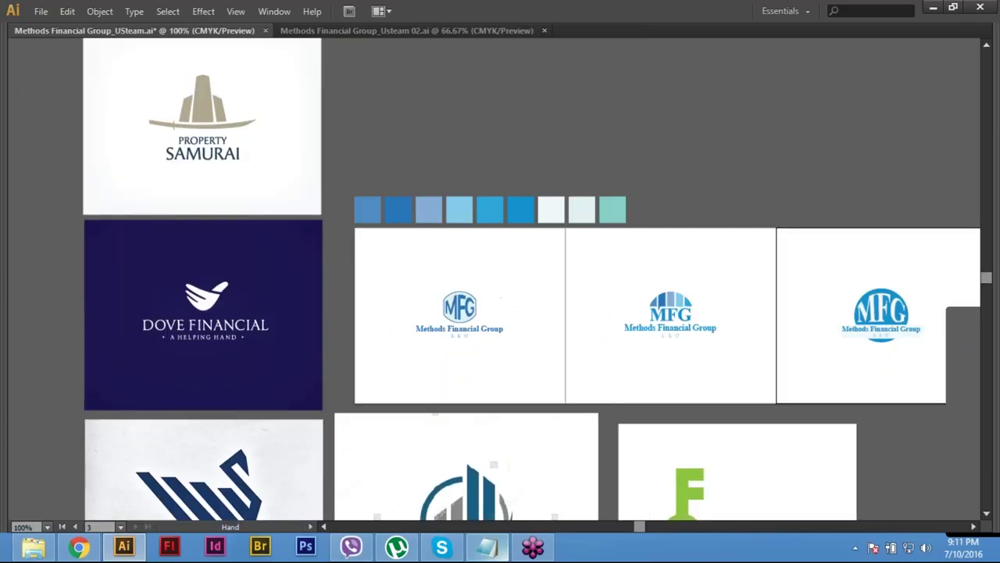
# Step: Switch to the Gmail inbox in Chrome, refresh it, and open the Project Link conversation
pyautogui.moveTo(543, 247); pyautogui.dragTo(185, 149)
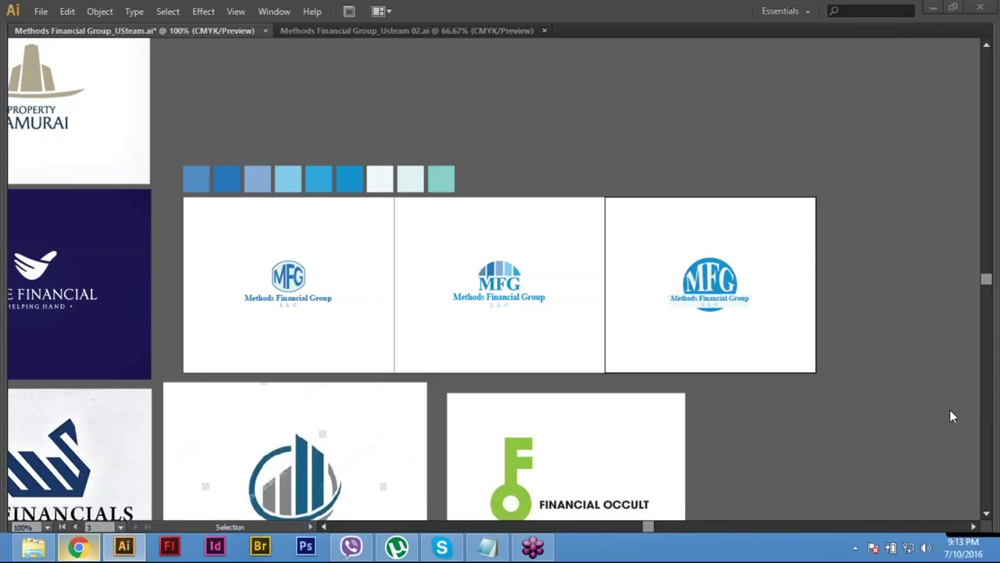
pyautogui.click(93, 548)
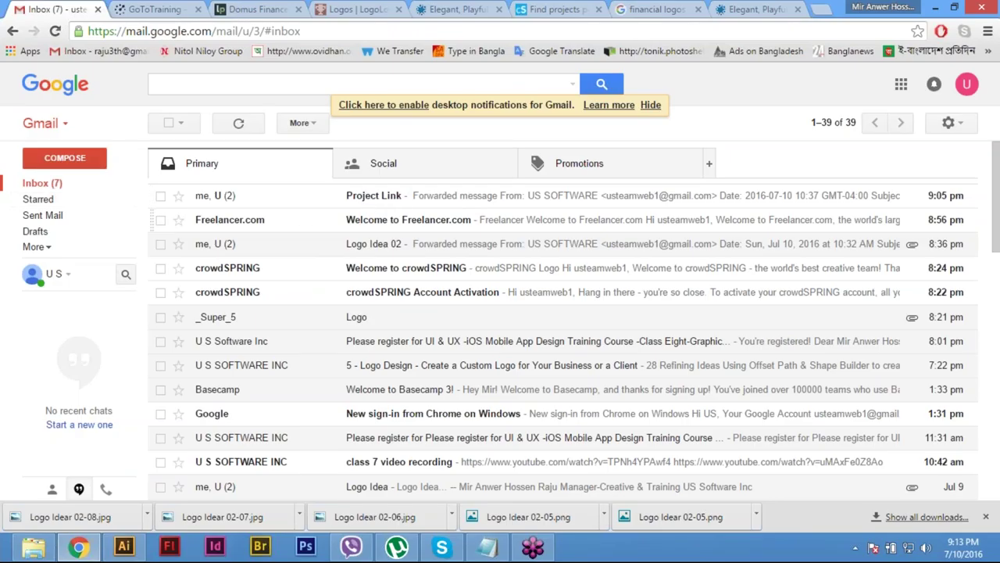
pyautogui.click(45, 183)
pyautogui.click(58, 186)
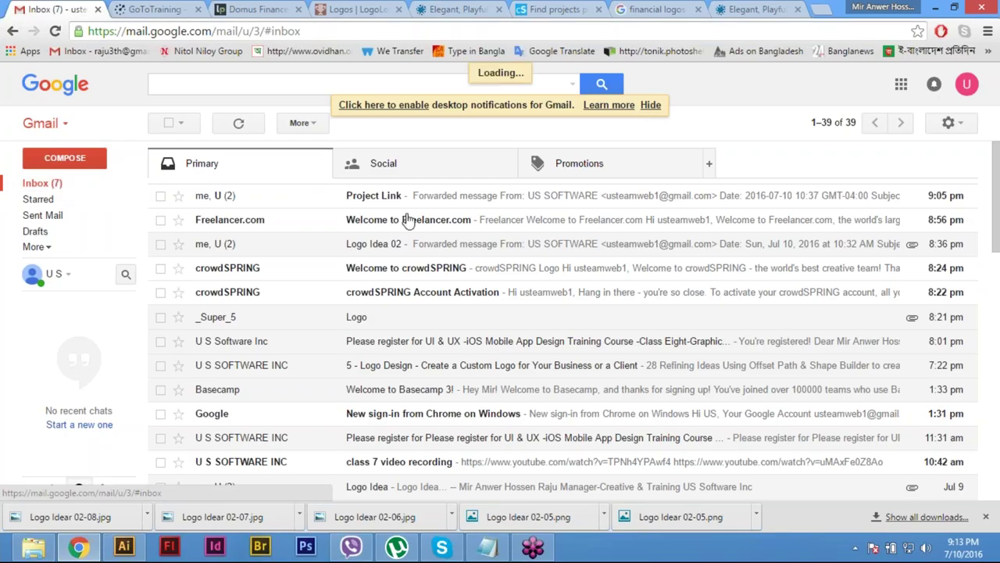
pyautogui.click(368, 197)
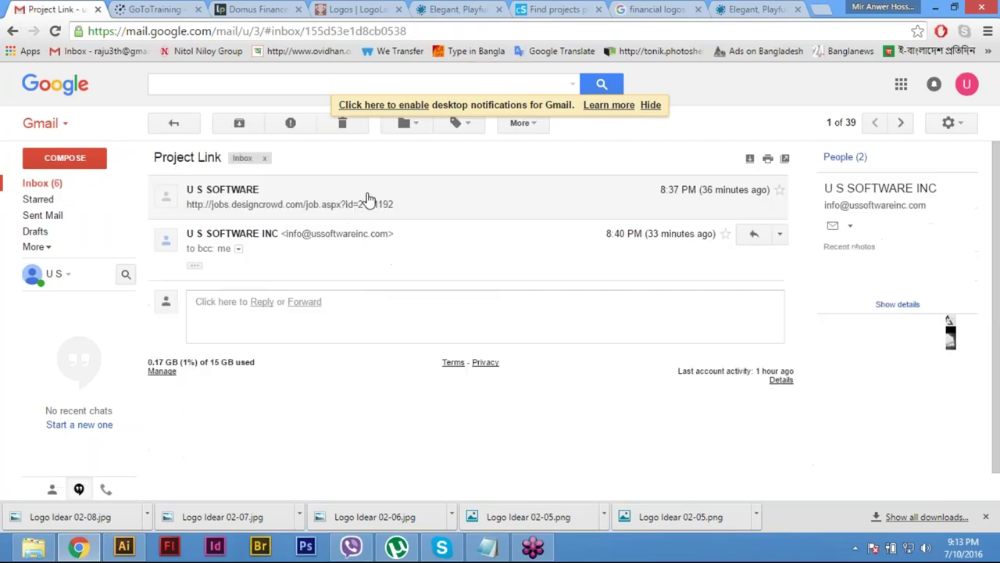
# Step: Refresh the inbox and reopen the Project Link conversation to view its trimmed content
pyautogui.click(56, 186)
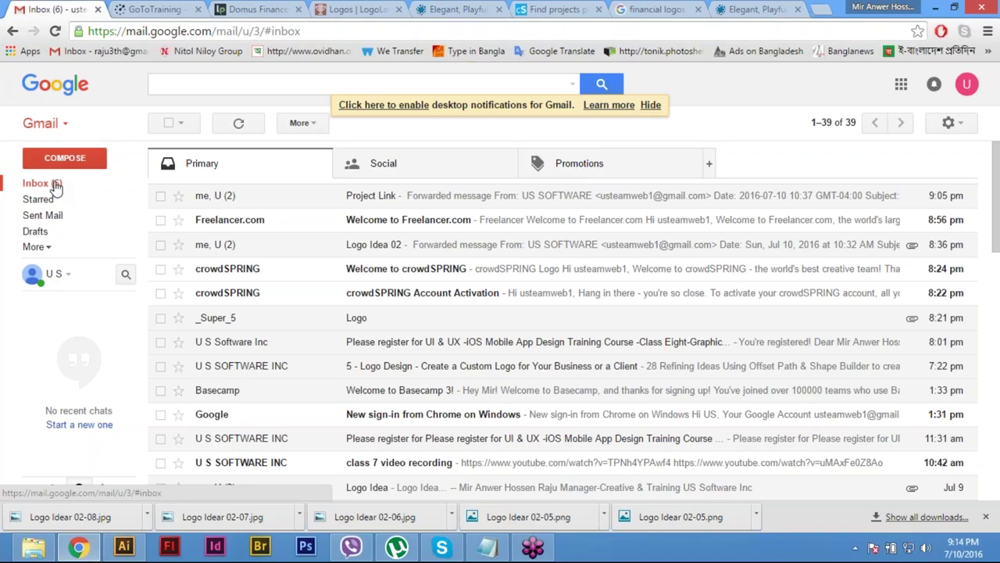
pyautogui.click(56, 184)
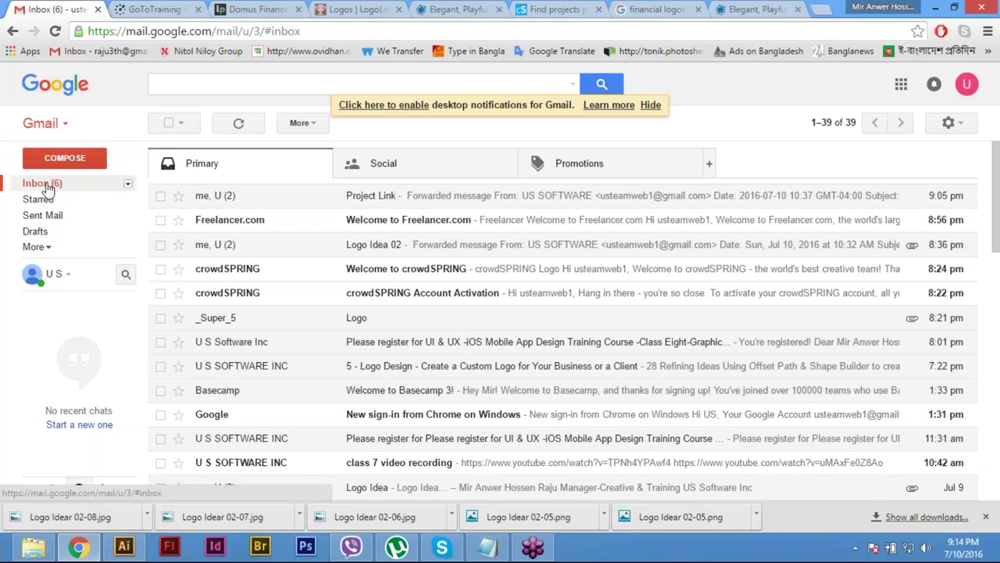
pyautogui.click(47, 185)
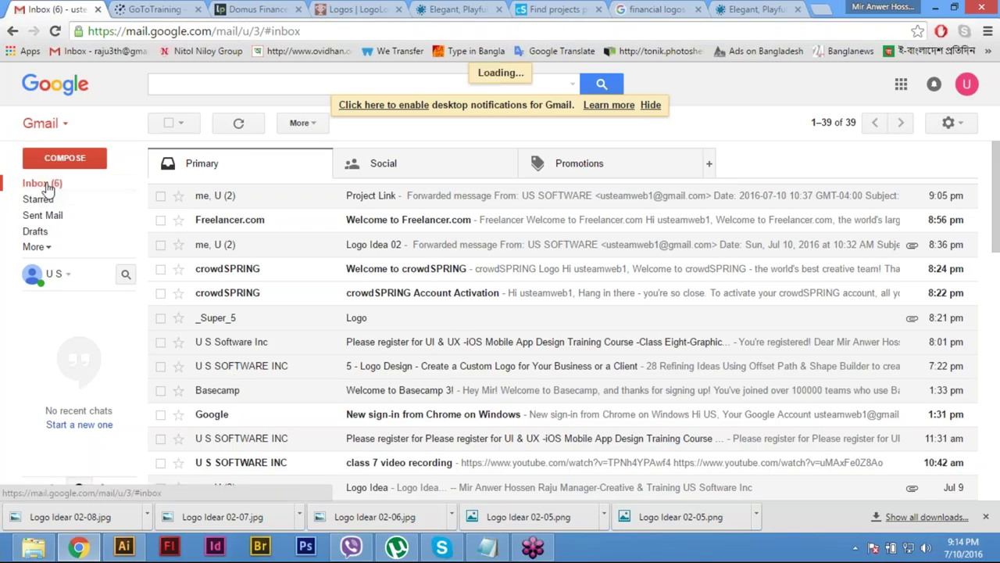
pyautogui.click(233, 200)
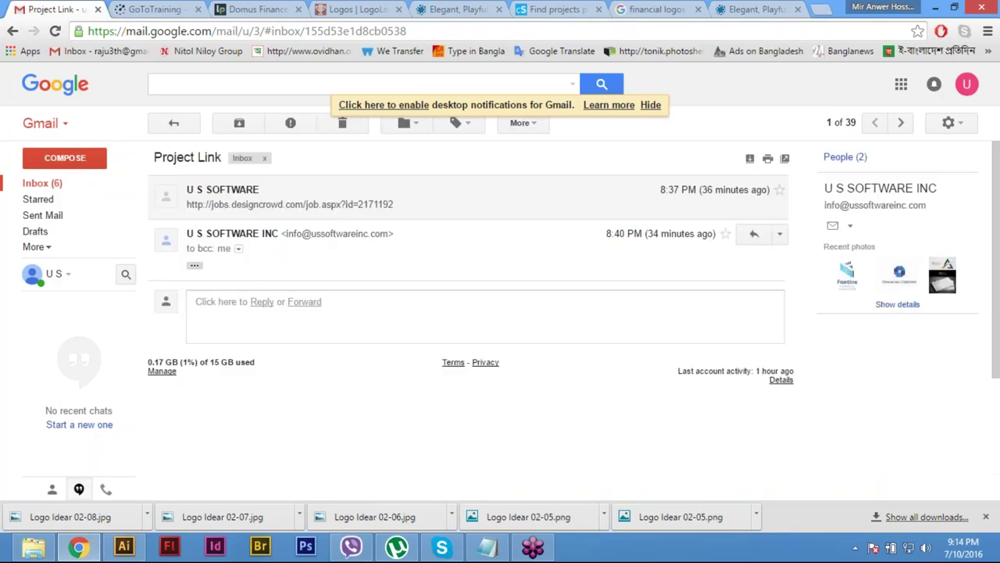
pyautogui.click(194, 266)
# Step: Return to the inbox, check for new messages, and read through the Welcome to crowdSPRING email
pyautogui.click(46, 185)
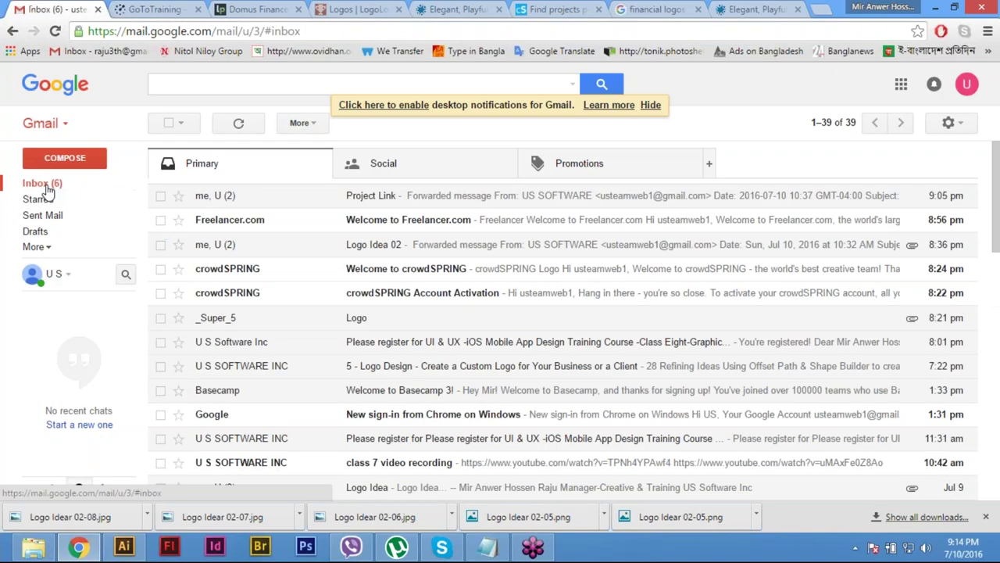
pyautogui.click(45, 184)
pyautogui.click(46, 184)
pyautogui.click(46, 185)
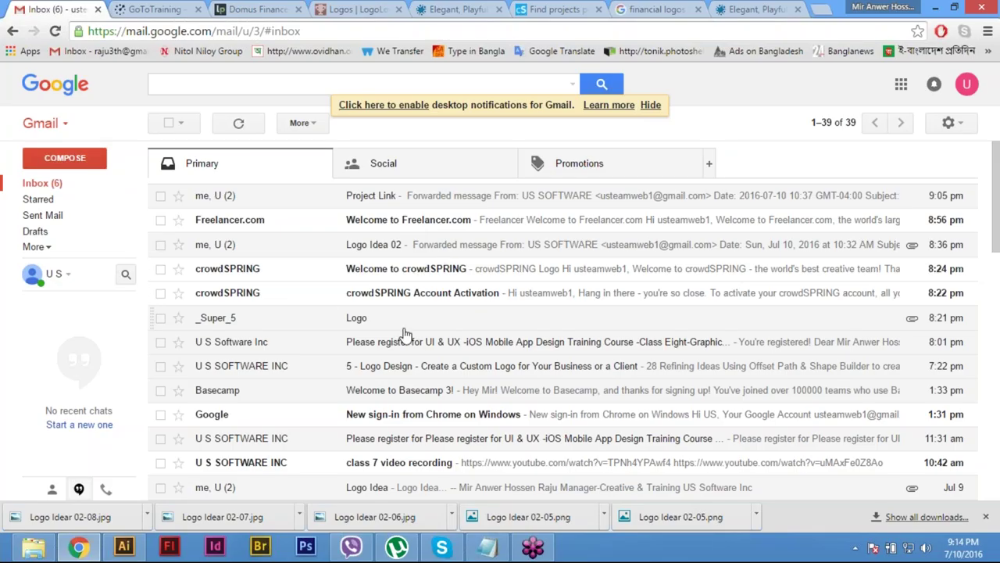
pyautogui.click(407, 266)
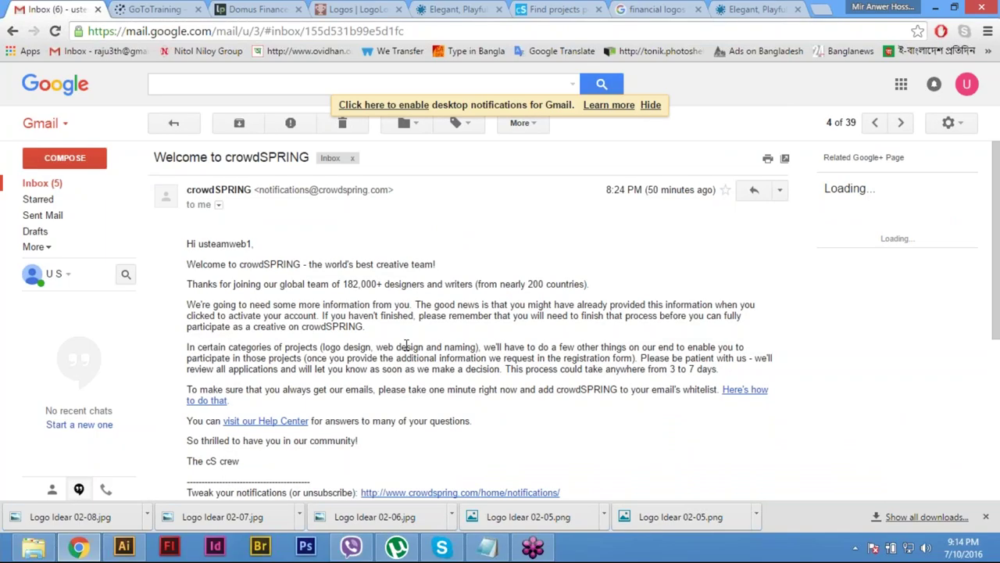
pyautogui.scroll(-1, 407, 346)
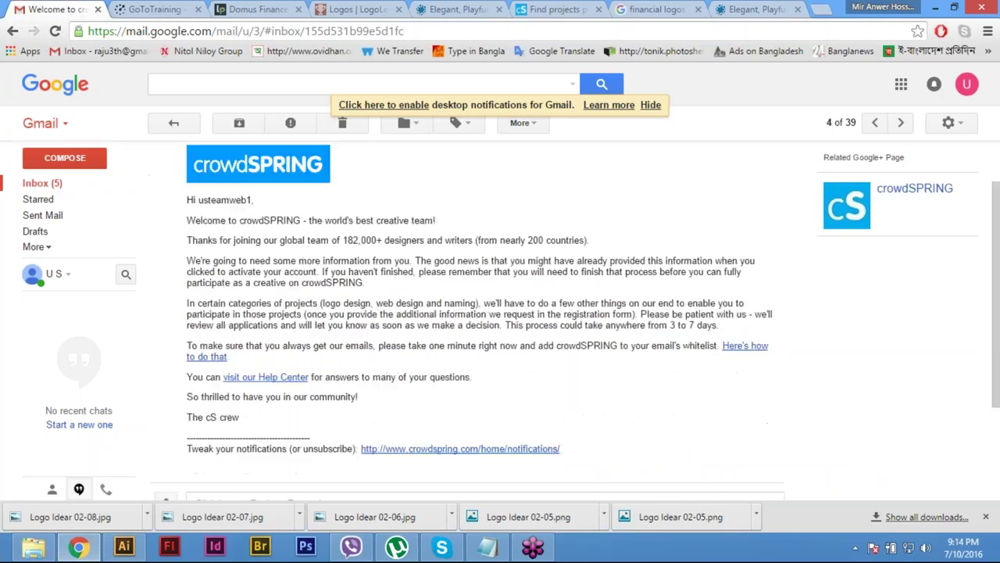
pyautogui.scroll(-1, 355, 388)
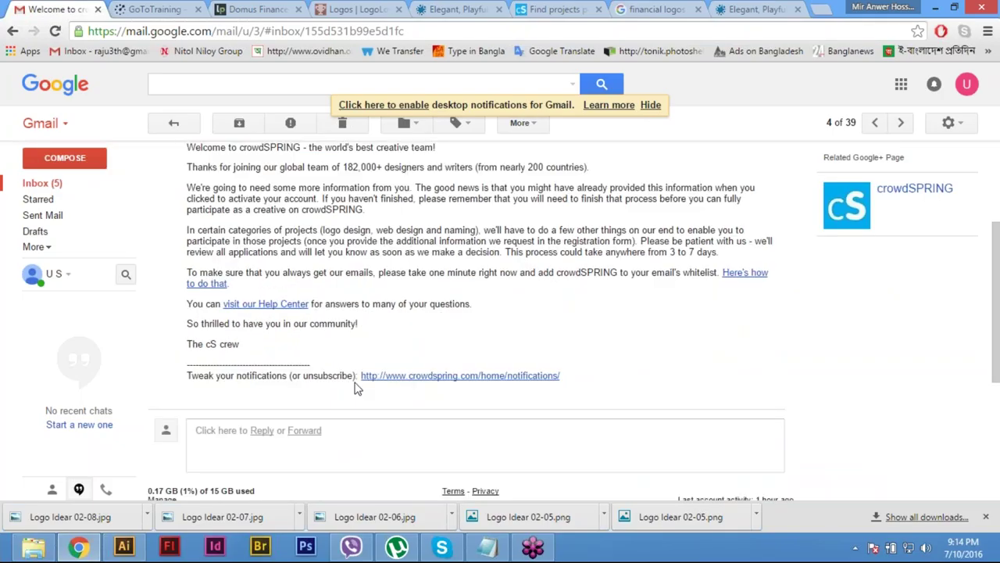
pyautogui.scroll(2, 356, 388)
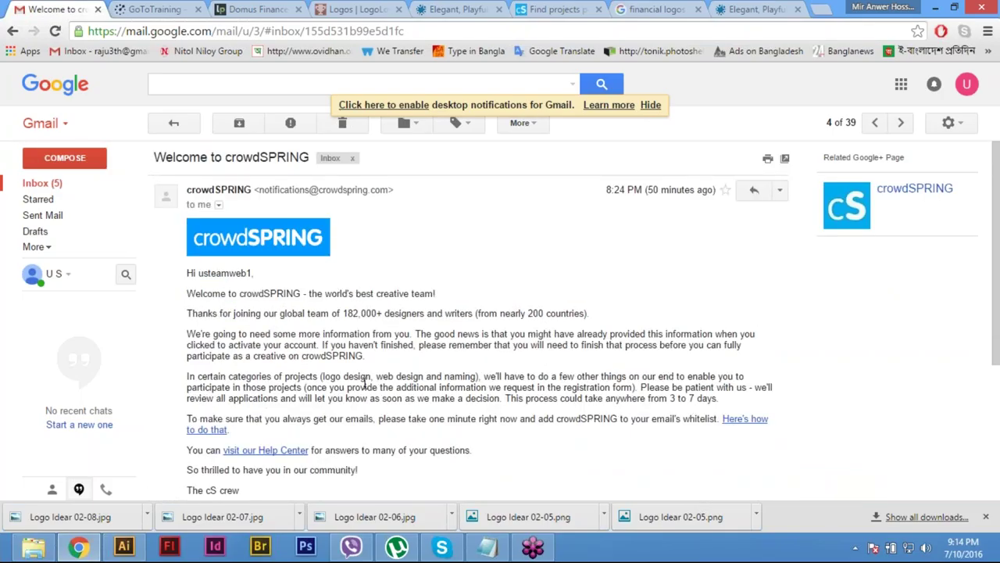
pyautogui.scroll(-3, 365, 383)
# Step: Return to the inbox and read through the Welcome to Freelancer.com email
pyautogui.click(44, 183)
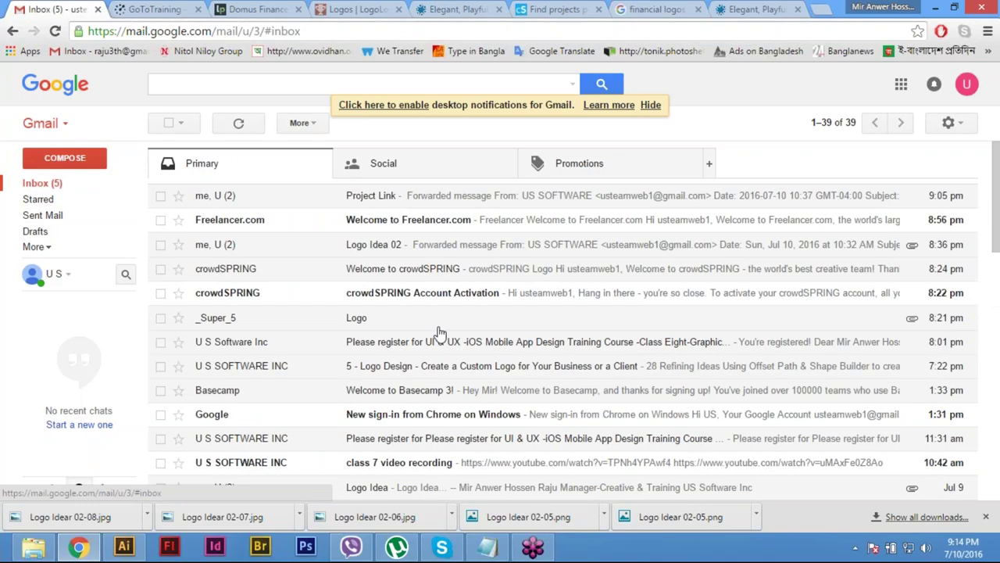
pyautogui.click(390, 225)
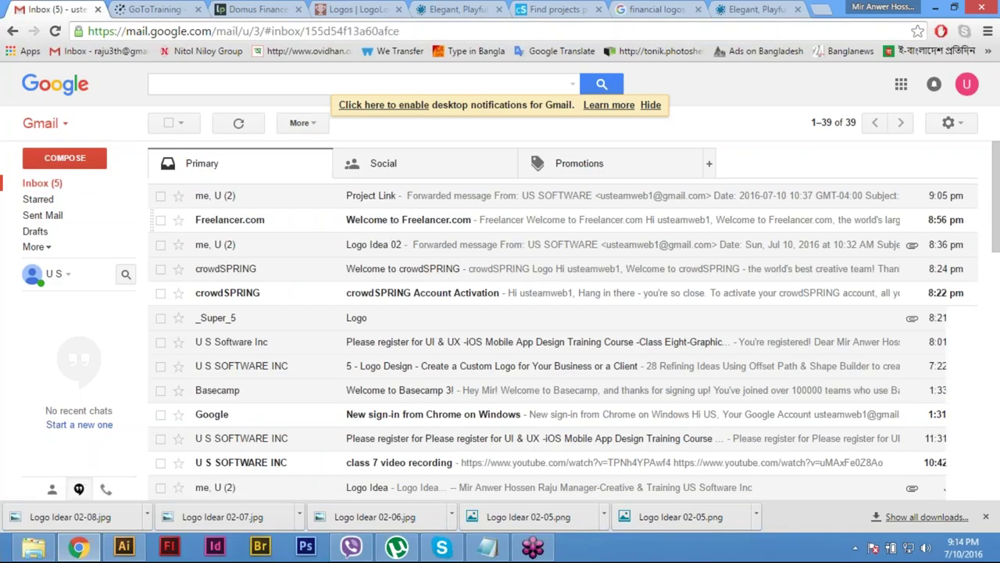
pyautogui.scroll(-1, 482, 328)
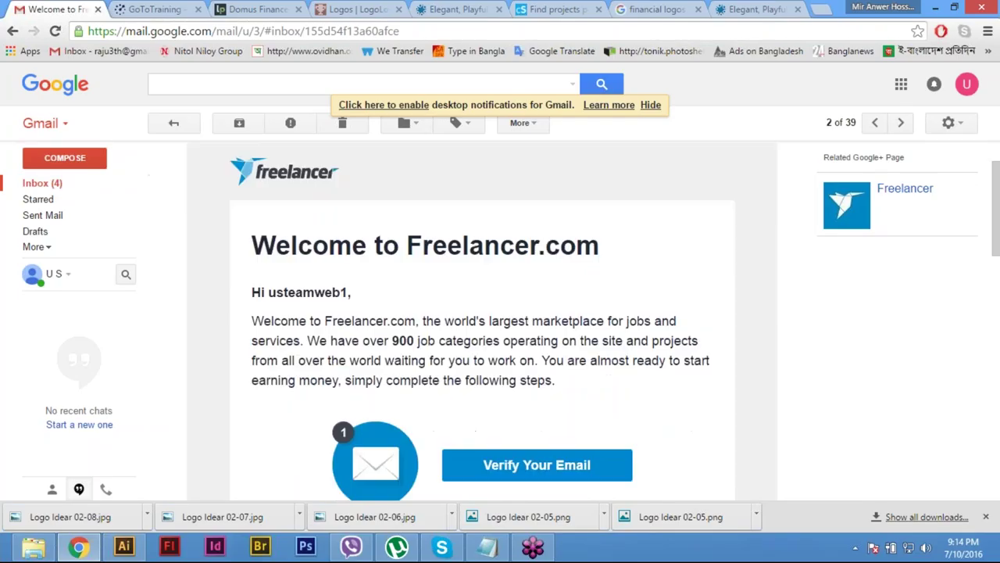
pyautogui.scroll(-5, 481, 328)
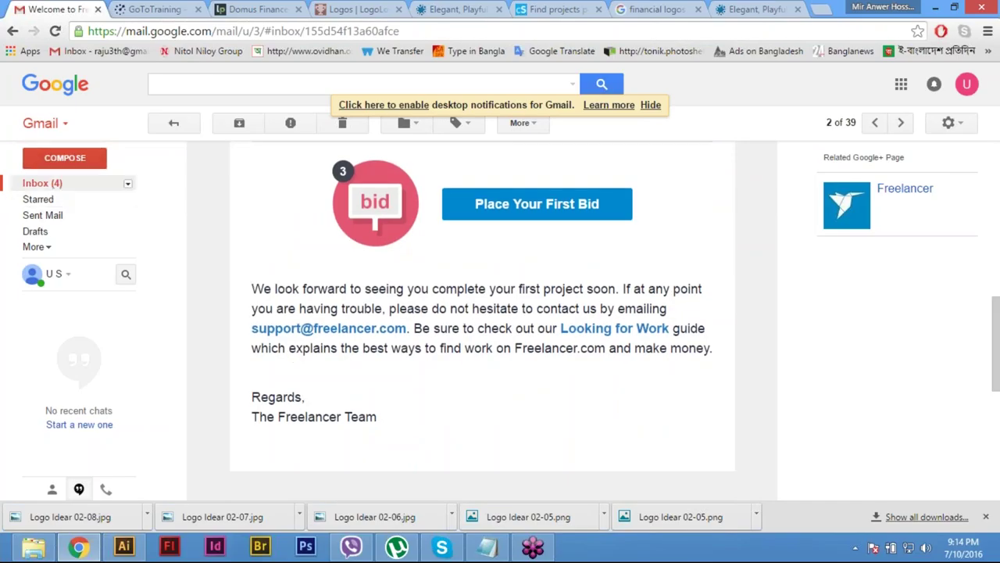
# Step: Refresh the inbox and open the crowdSPRING Account Activation email
pyautogui.click(55, 184)
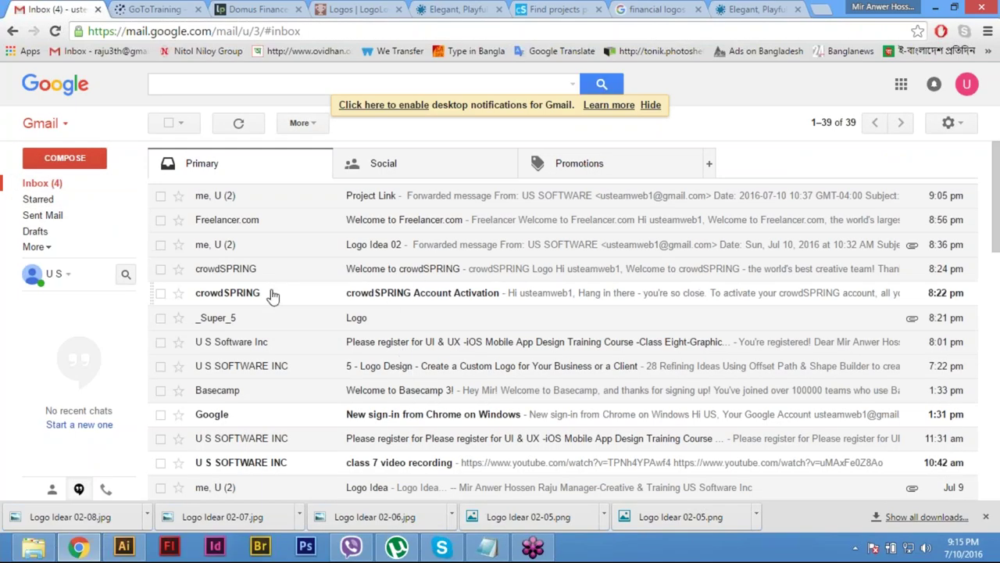
pyautogui.click(56, 183)
pyautogui.click(54, 184)
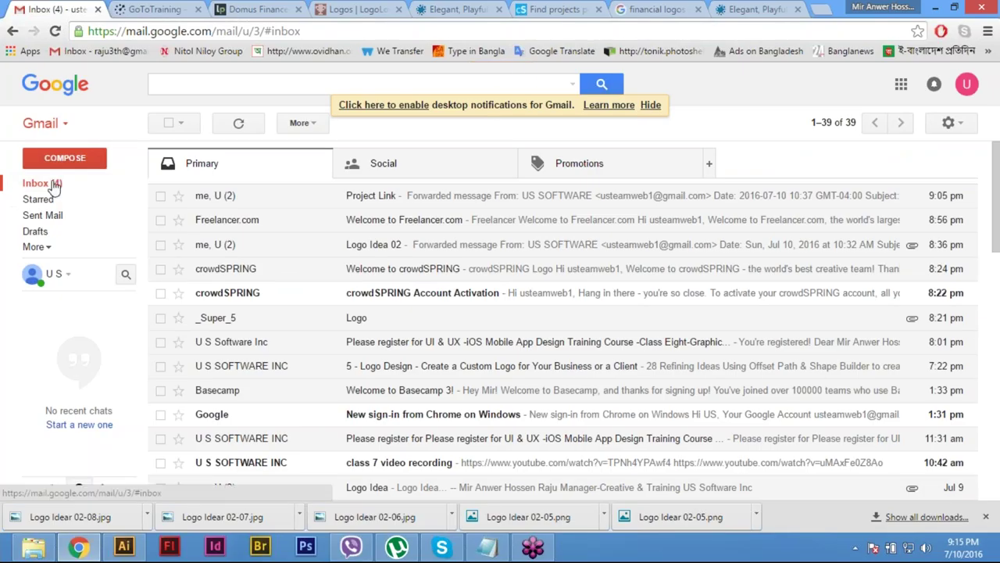
pyautogui.click(55, 185)
pyautogui.click(399, 294)
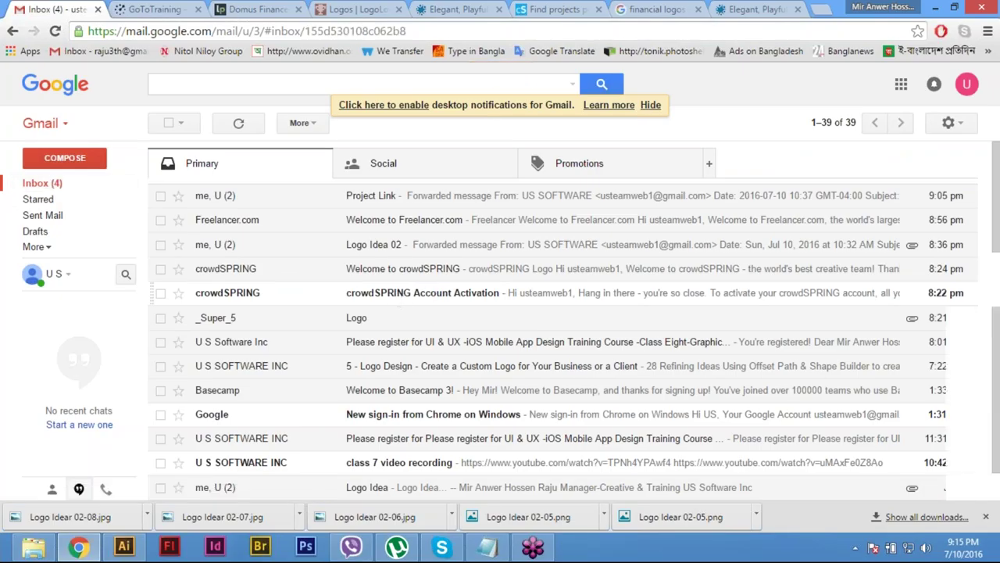
# Step: Go back to the inbox, refresh it repeatedly, and look through the message list for newly arrived mail
pyautogui.click(51, 186)
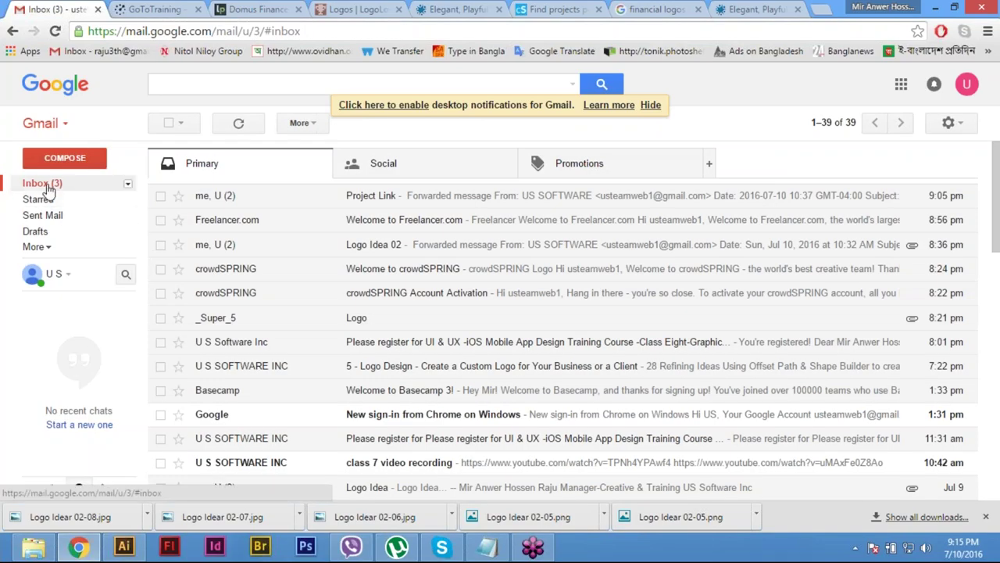
pyautogui.click(49, 186)
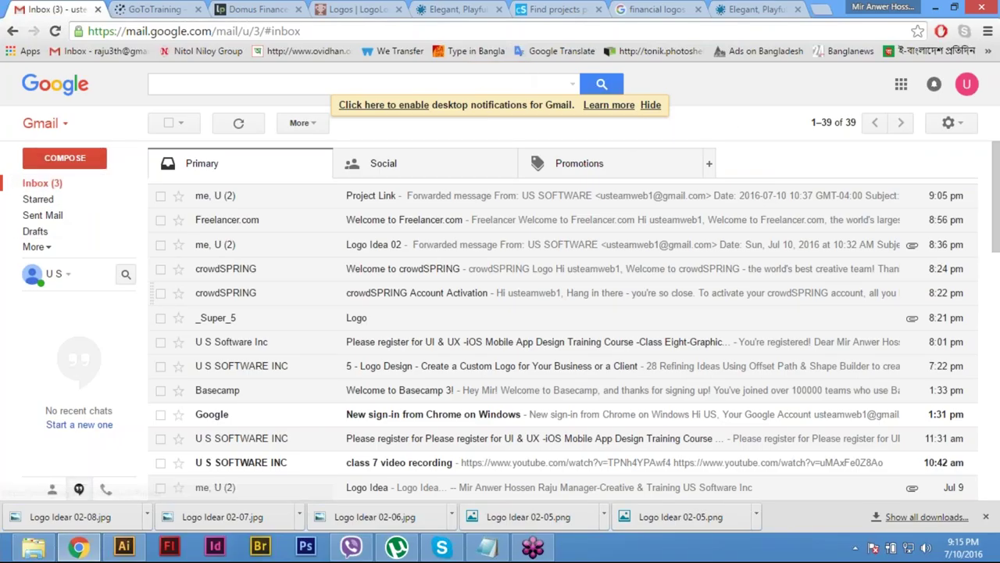
pyautogui.scroll(-2, 194, 292)
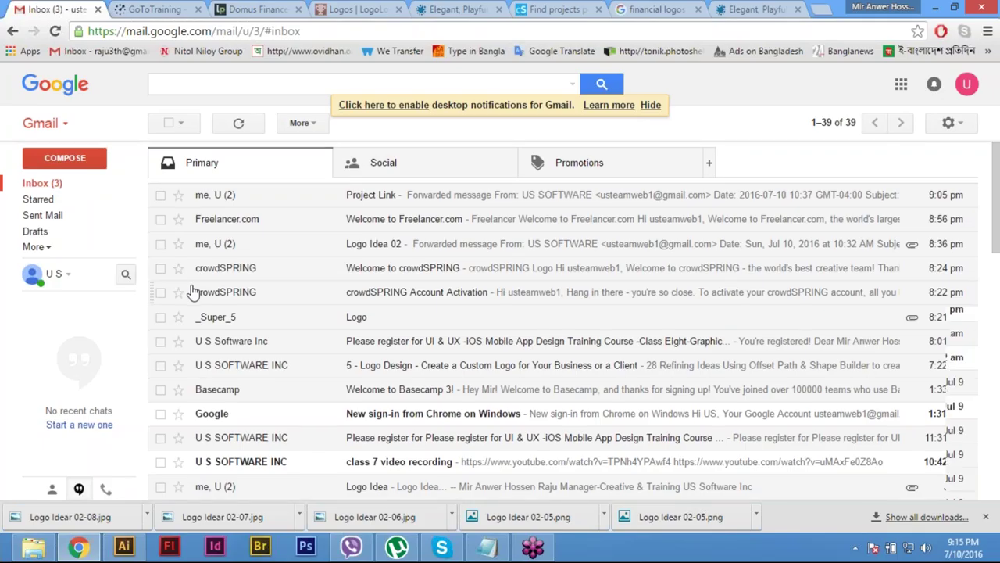
pyautogui.scroll(-5, 194, 291)
pyautogui.click(47, 185)
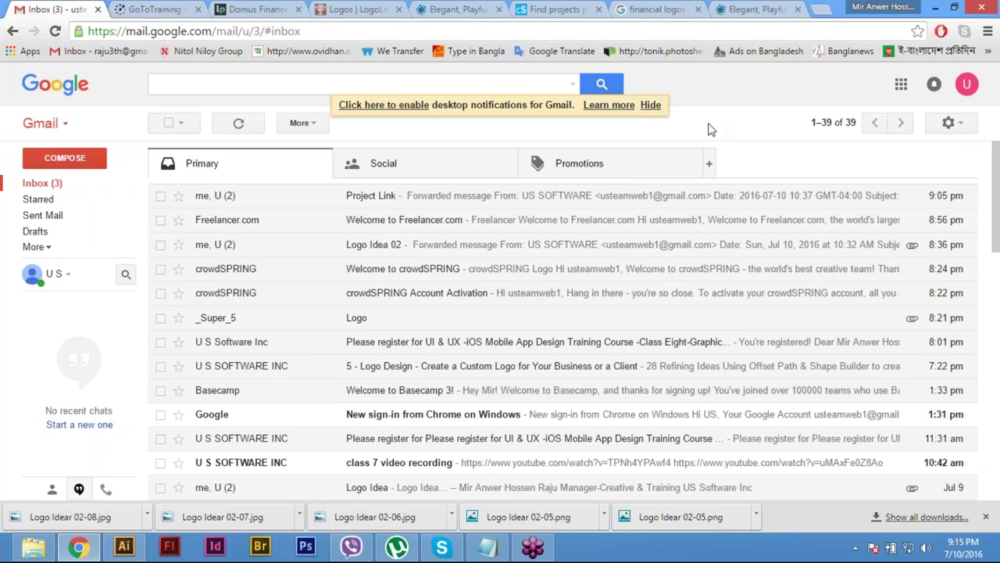
pyautogui.click(62, 186)
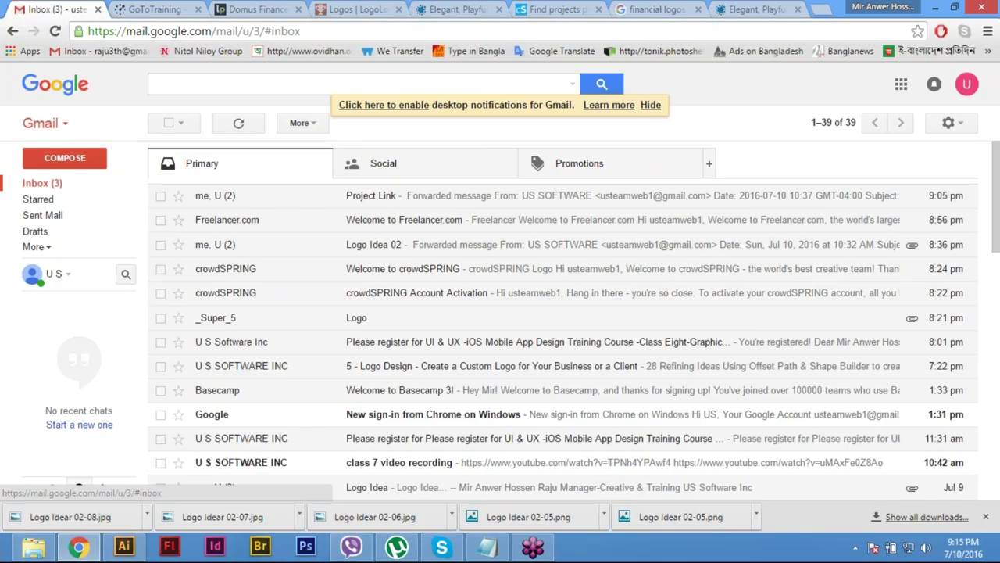
pyautogui.click(59, 184)
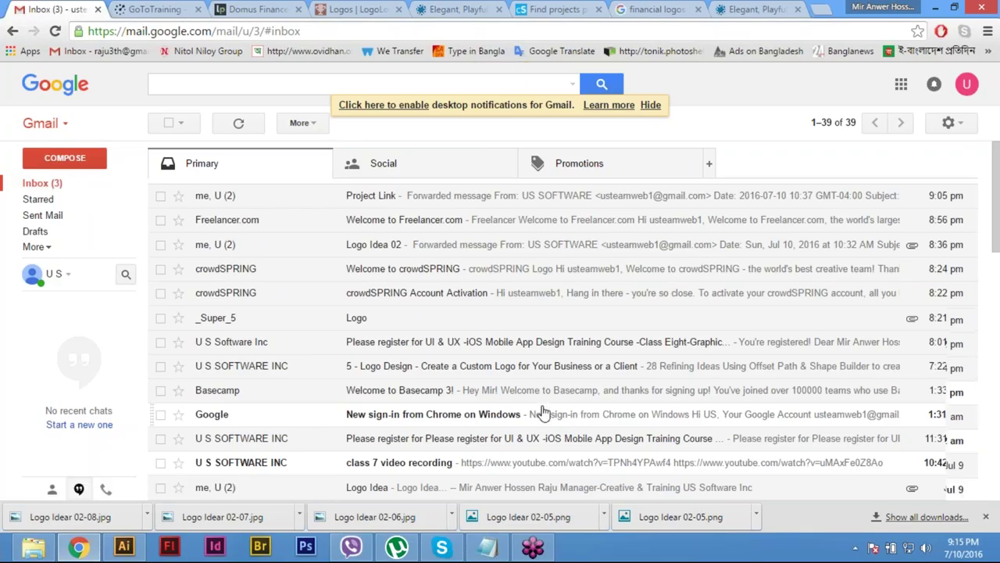
pyautogui.scroll(-2, 543, 412)
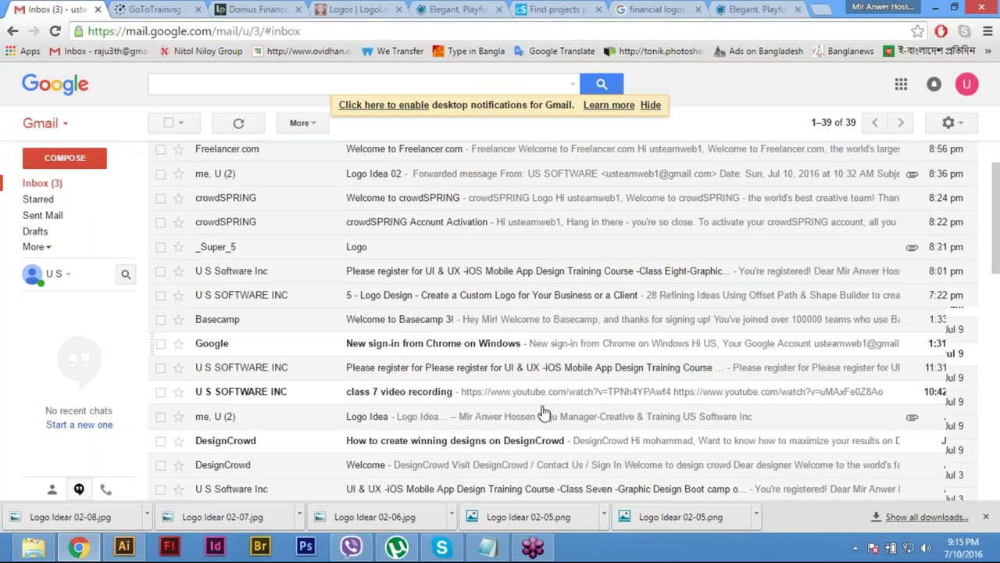
pyautogui.scroll(2, 279, 207)
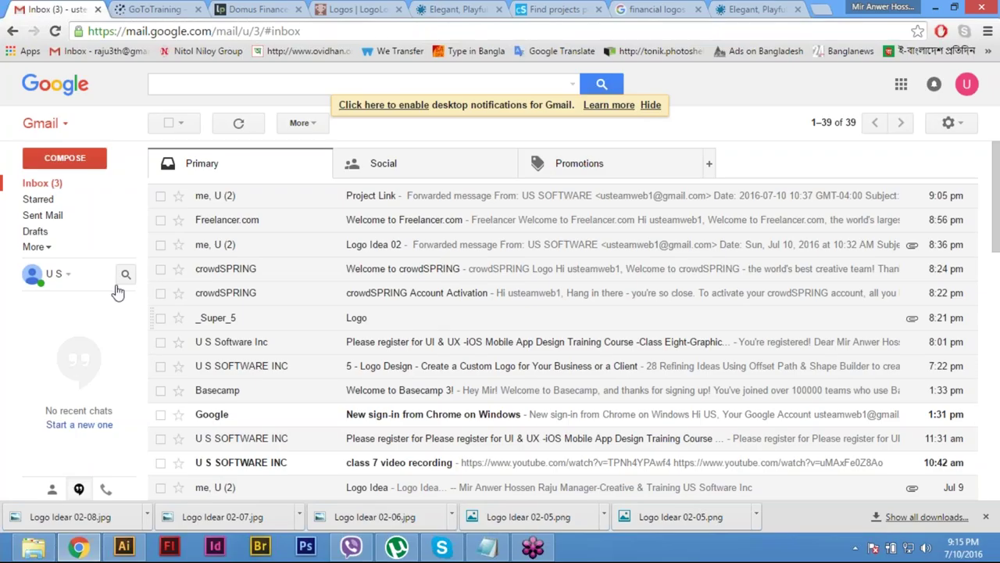
# Step: Switch back to Illustrator, bring the three MFG artboards into view, and save Methods Financial Group_USteam.ai
pyautogui.moveTo(132, 549)
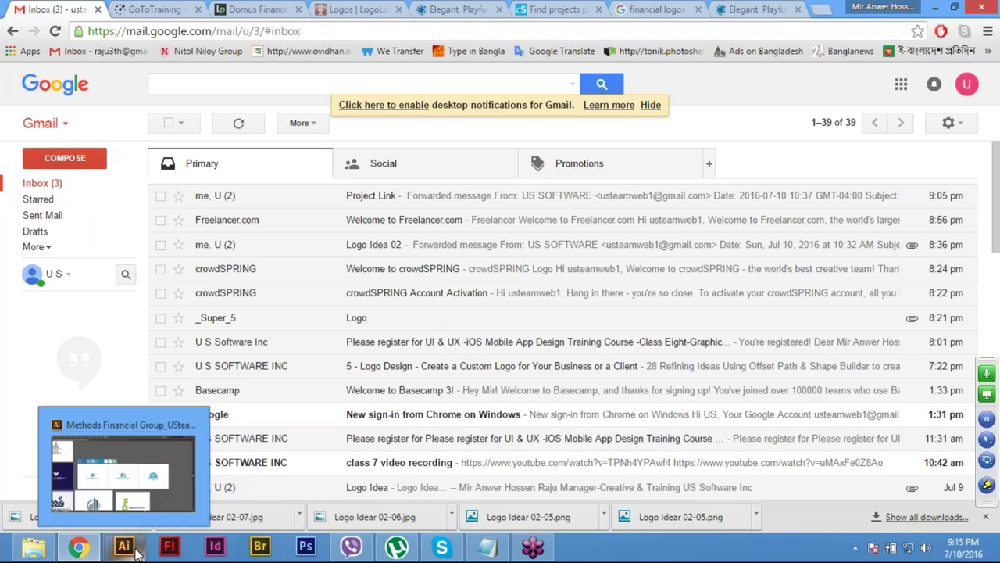
pyautogui.click(137, 553)
pyautogui.click(336, 324)
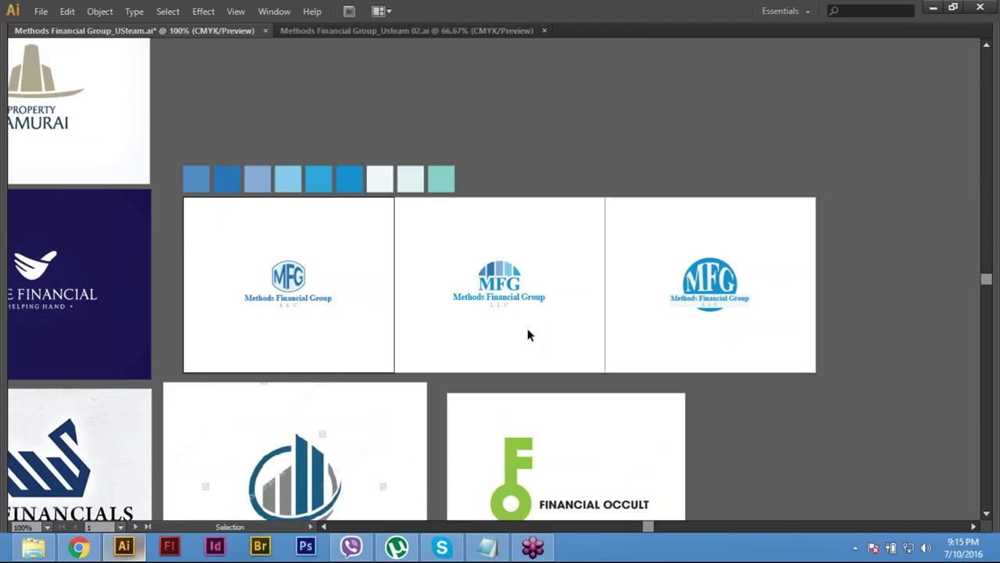
pyautogui.press('space')
pyautogui.moveTo(303, 346); pyautogui.dragTo(323, 356)
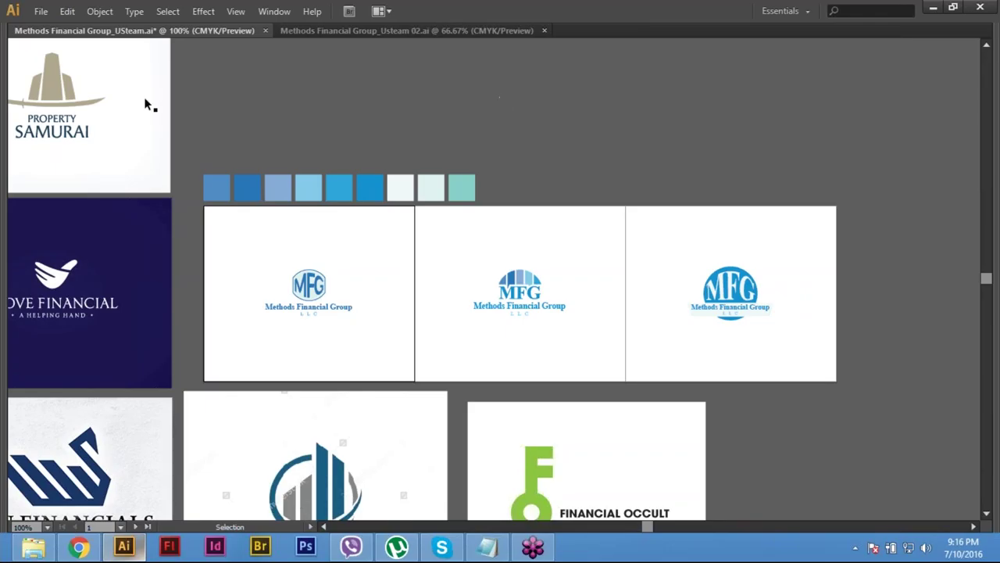
pyautogui.click(40, 12)
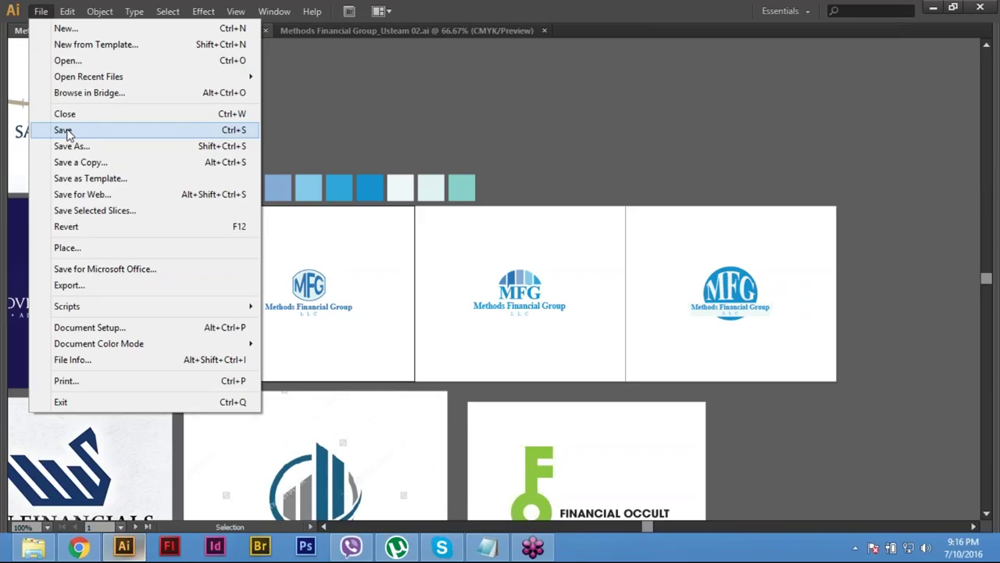
pyautogui.click(209, 131)
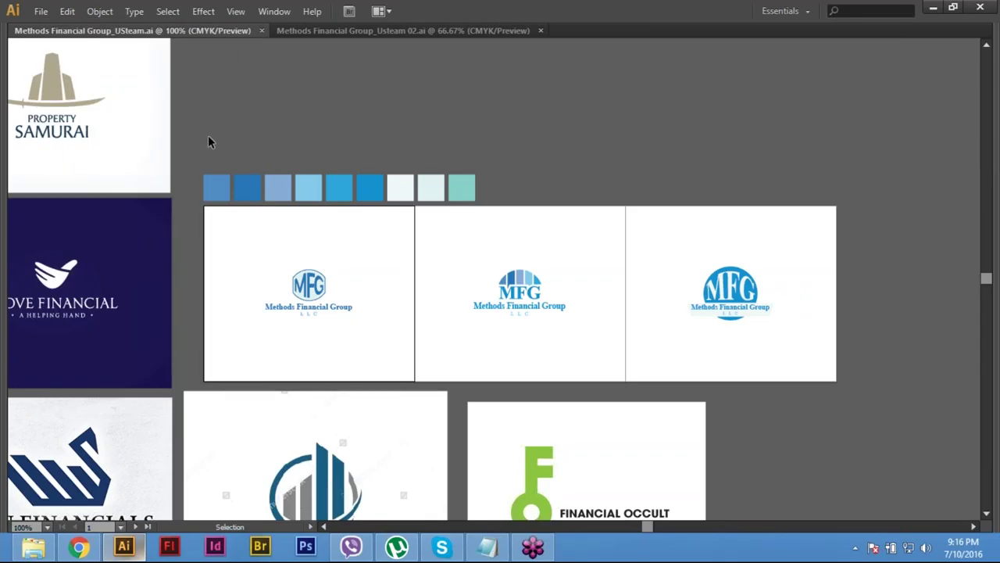
pyautogui.moveTo(191, 157); pyautogui.dragTo(525, 201)
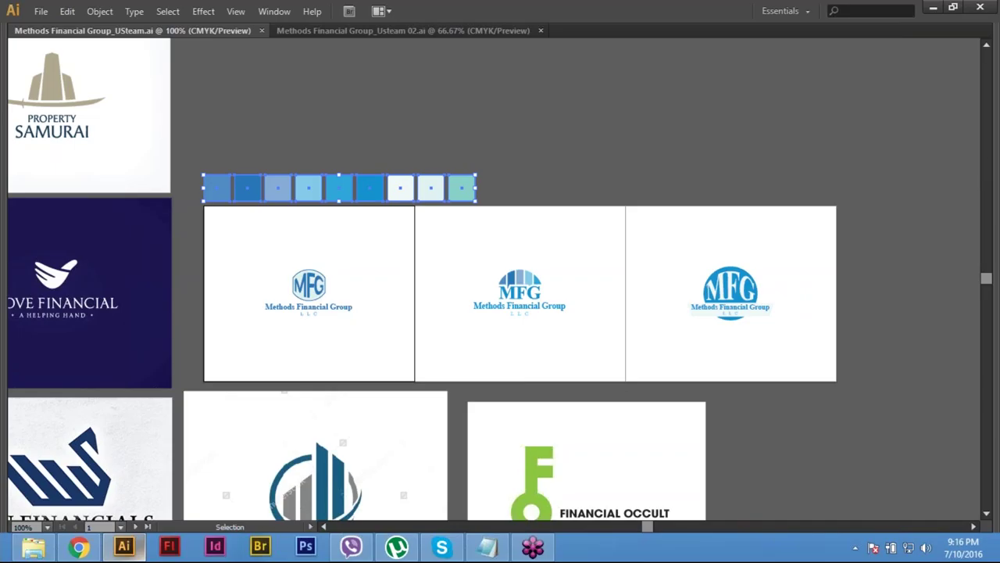
pyautogui.hotkey('ctrl', 'shift', 'a')
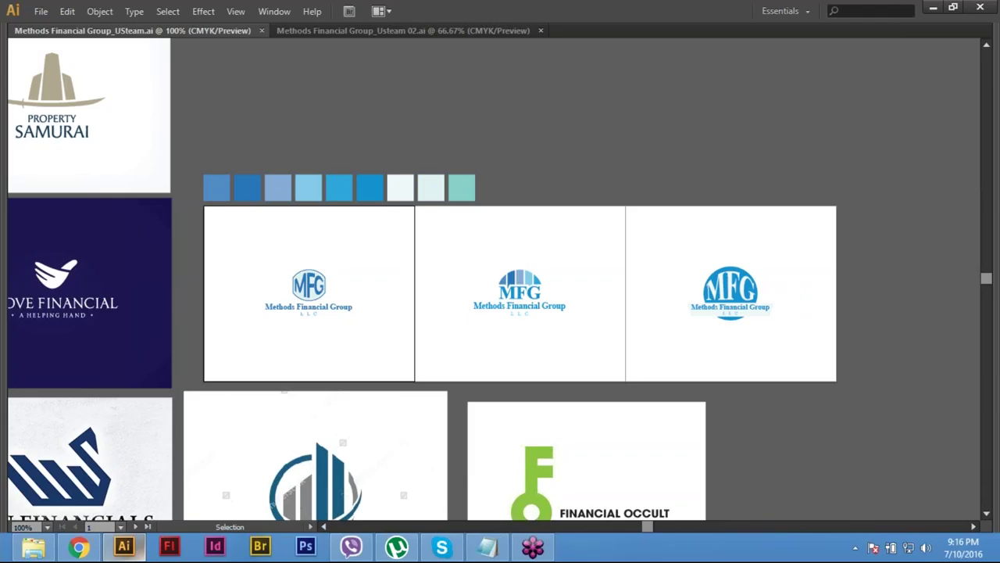
# Step: Switch to Skype and copy the account e-mail from the crowdSPRING login message in the chat
pyautogui.click(79, 547)
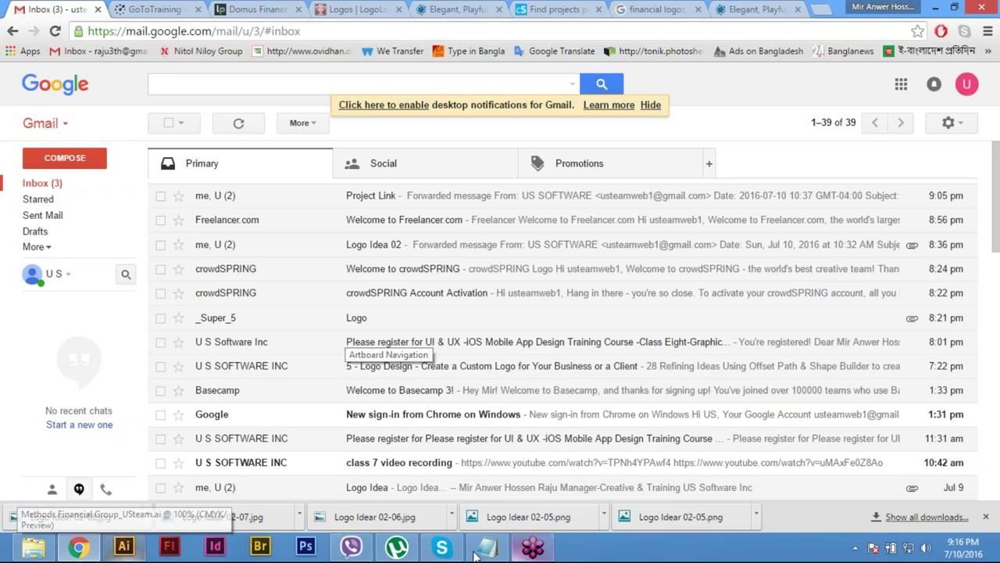
pyautogui.click(442, 547)
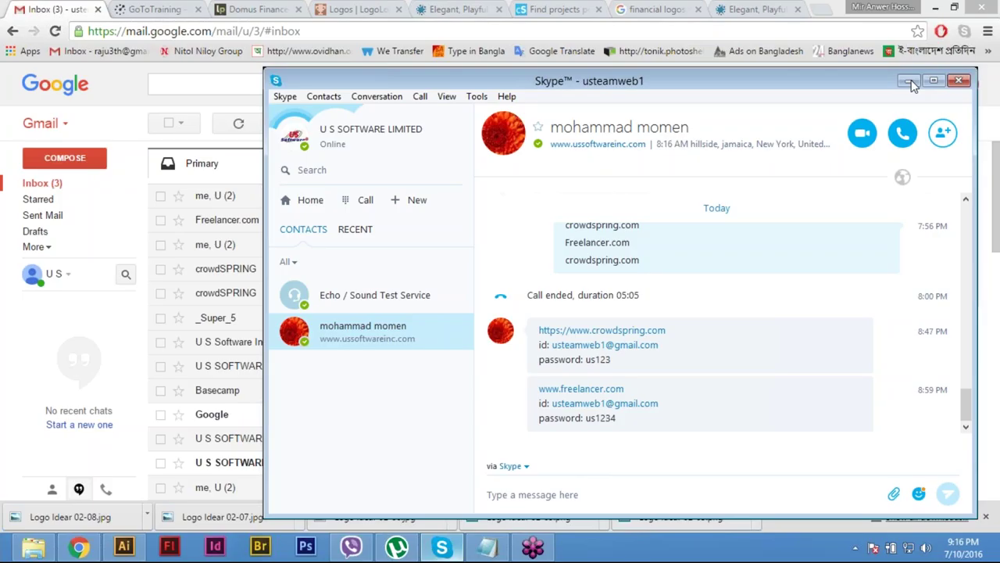
pyautogui.moveTo(539, 359); pyautogui.dragTo(560, 353)
pyautogui.moveTo(659, 344); pyautogui.dragTo(557, 345)
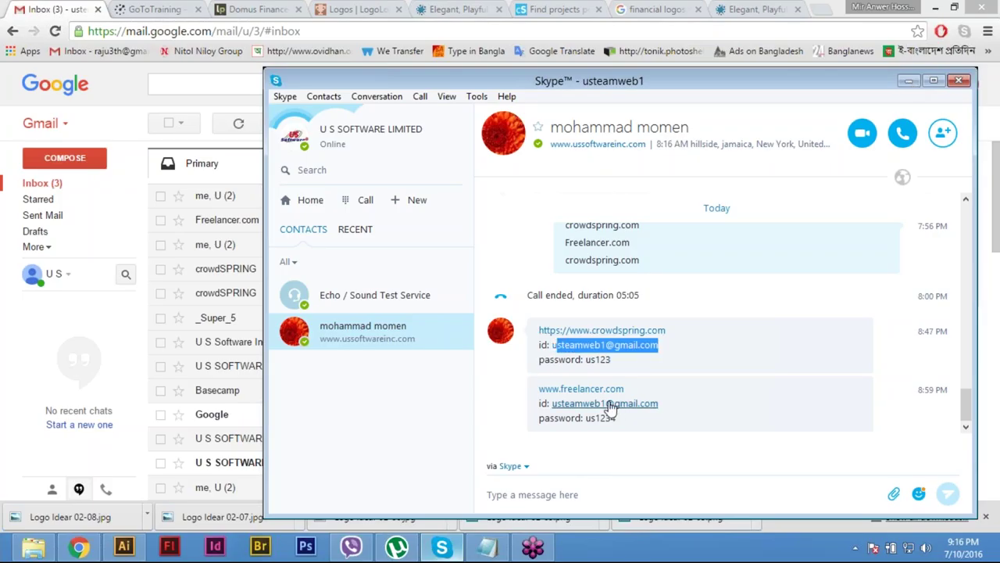
pyautogui.moveTo(547, 354)
pyautogui.mouseDown()
pyautogui.moveTo(702, 357)
pyautogui.moveTo(552, 345)
pyautogui.mouseUp()
pyautogui.hotkey('ctrl', 'c')
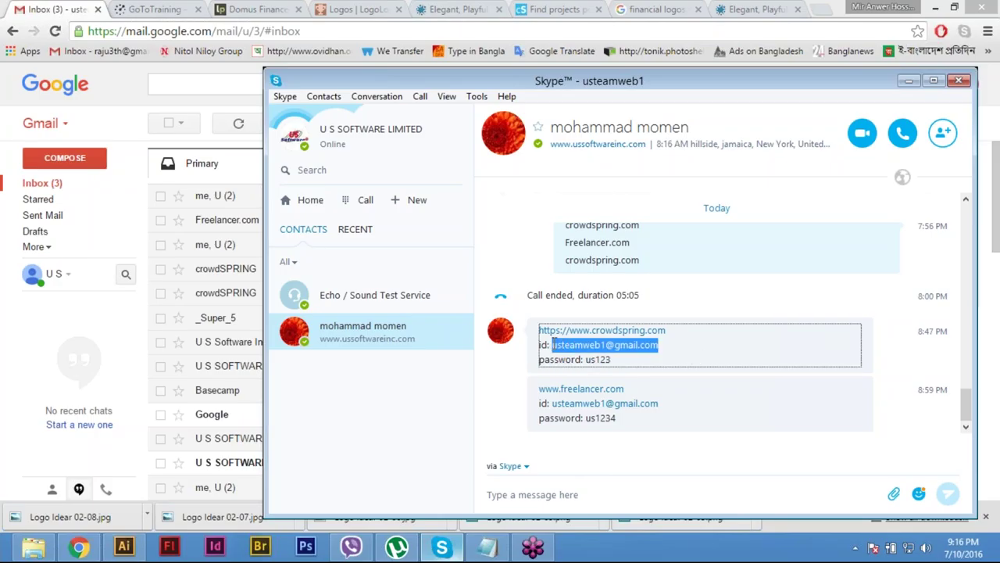
# Step: Open the crowdSPRING login page in Chrome and replace the prefilled username with the copied account e-mail
pyautogui.click(555, 10)
pyautogui.click(772, 106)
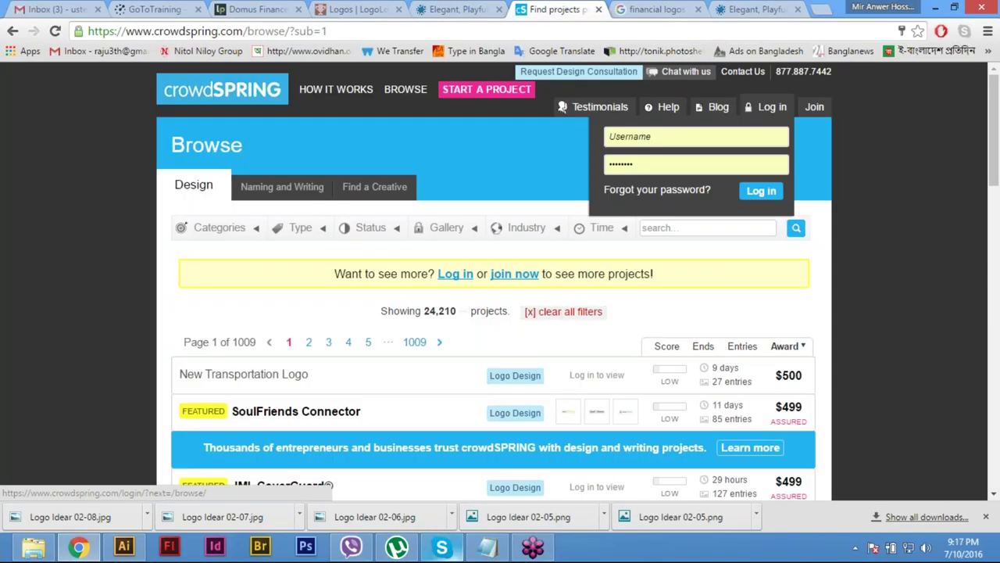
pyautogui.click(725, 138)
pyautogui.hotkey('ctrl', 'v')
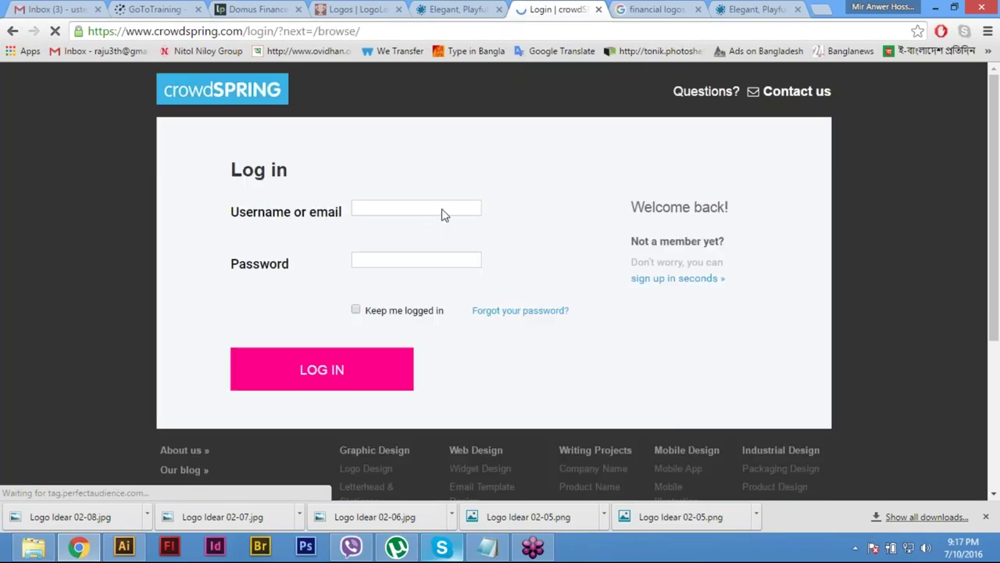
pyautogui.click(386, 212)
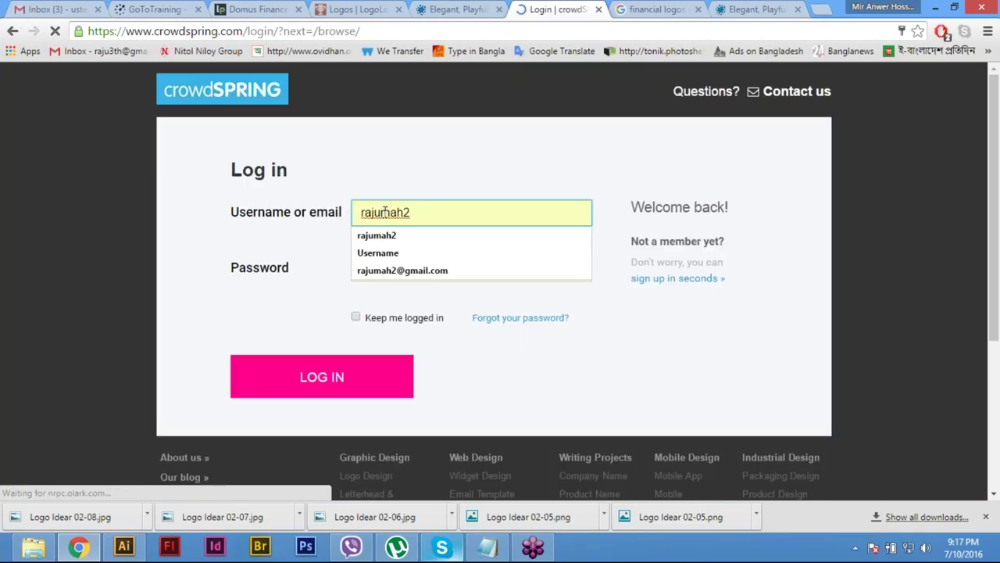
pyautogui.click(525, 252)
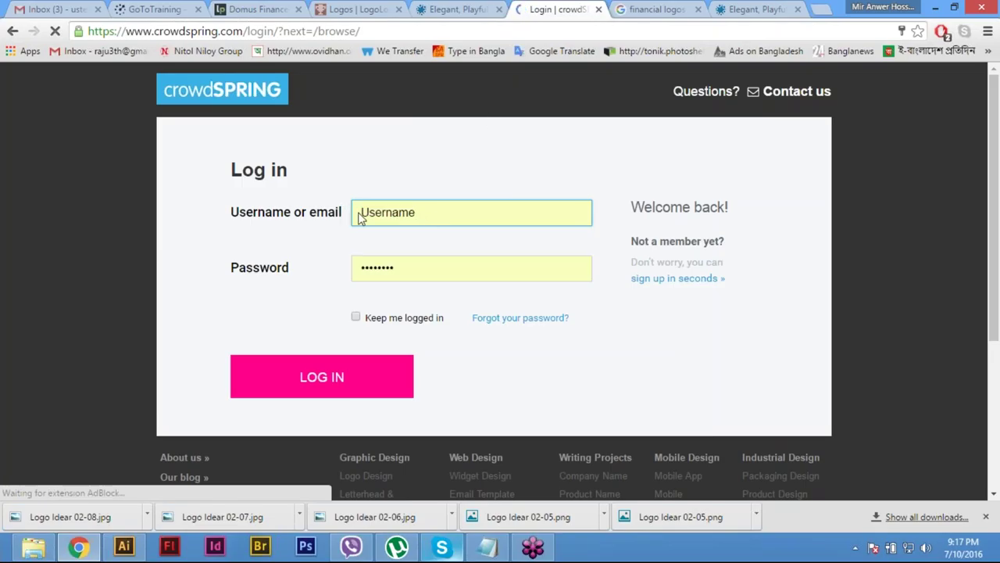
pyautogui.moveTo(360, 214); pyautogui.dragTo(431, 218)
pyautogui.hotkey('ctrl', 'v')
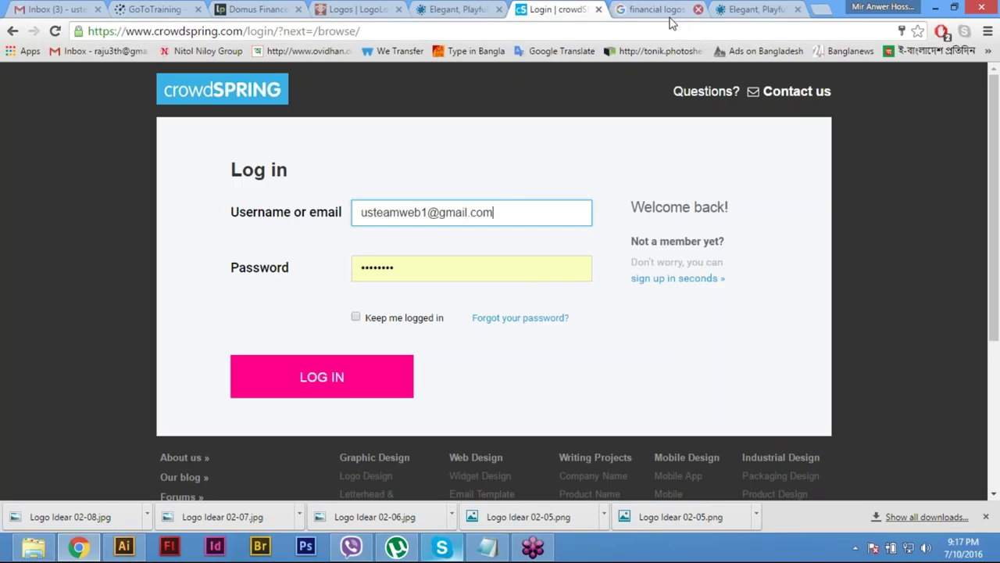
# Step: Enter the crowdSPRING account password, enable Keep me logged in, log in, and let Chrome save the password
pyautogui.doubleClick(586, 268)
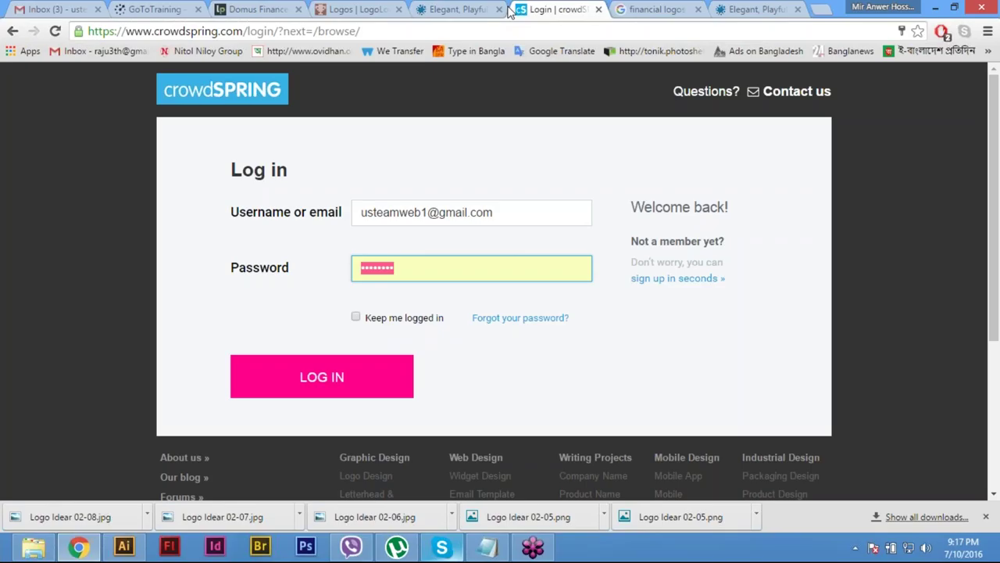
pyautogui.write('*****')
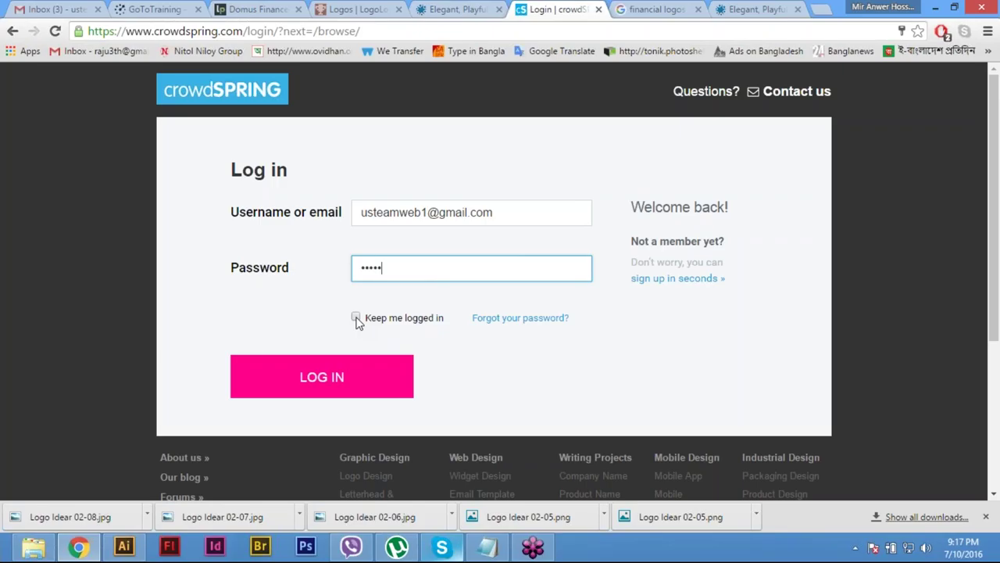
pyautogui.click(357, 317)
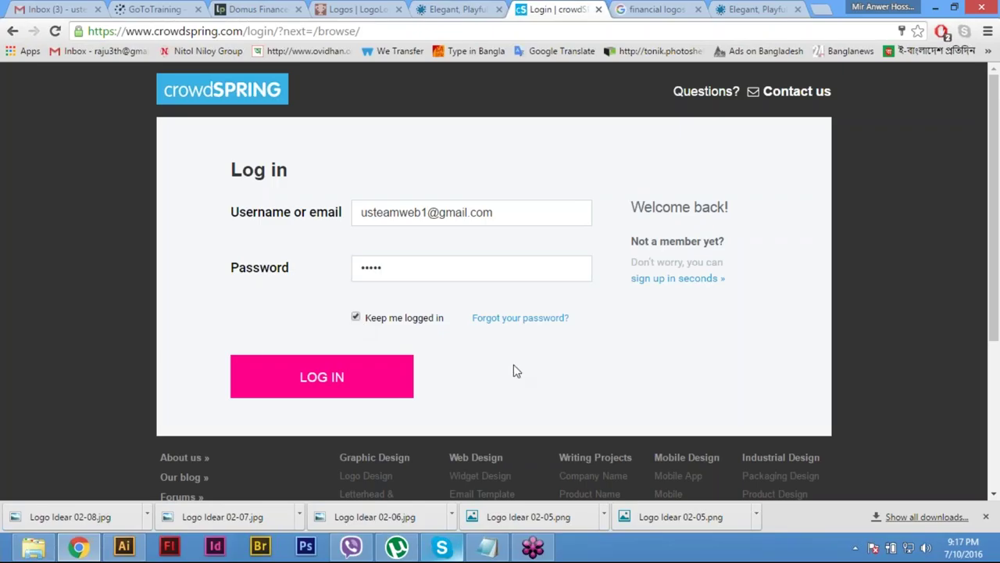
pyautogui.click(334, 375)
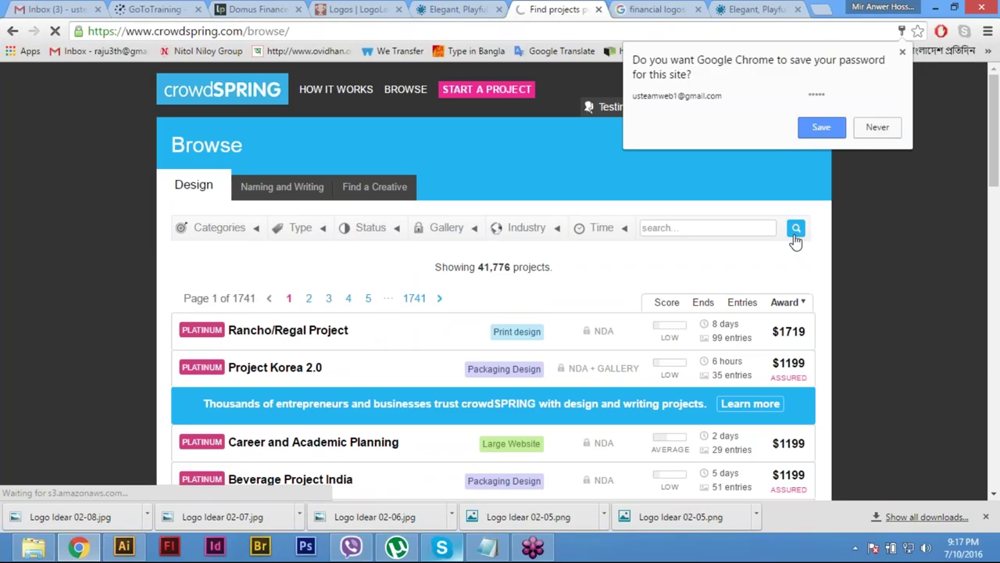
pyautogui.click(826, 126)
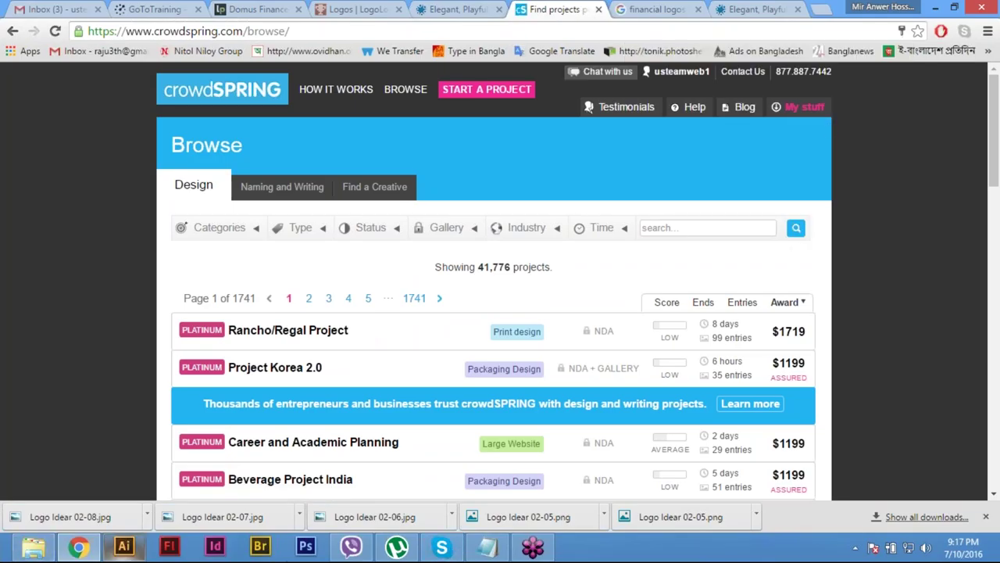
# Step: Switch back to Illustrator, show the hidden panels, and select the first blue swatch above the artboards with its fill active
pyautogui.hotkey('alt', 'Tab')
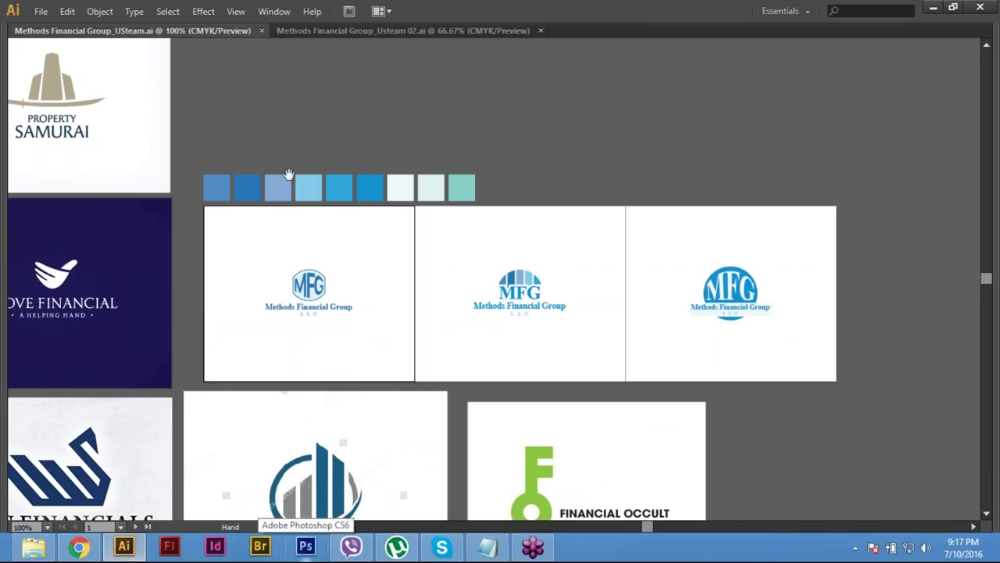
pyautogui.scroll(2, 205, 209)
pyautogui.moveTo(204, 208); pyautogui.dragTo(595, 252)
pyautogui.click(210, 214)
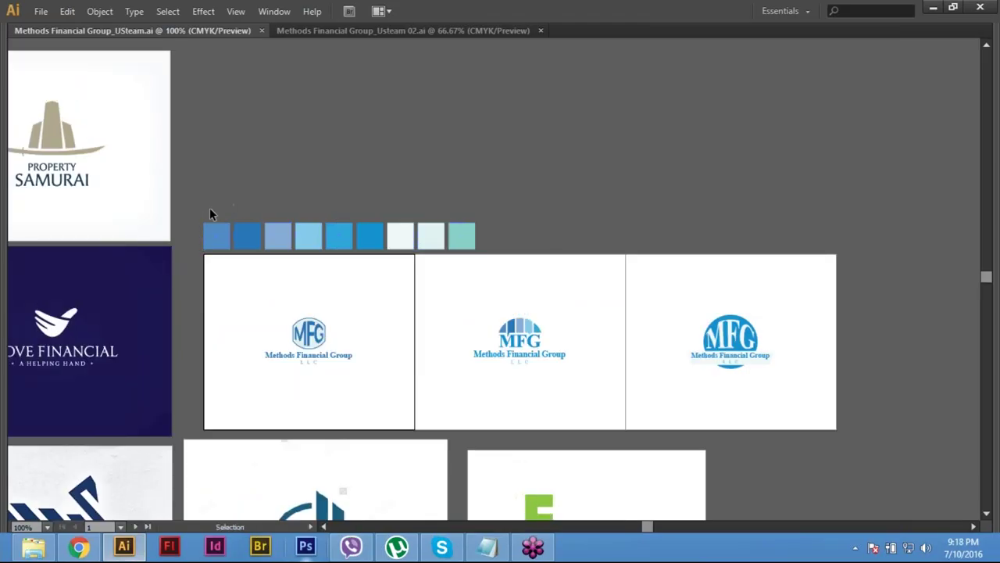
pyautogui.moveTo(210, 213); pyautogui.dragTo(535, 254)
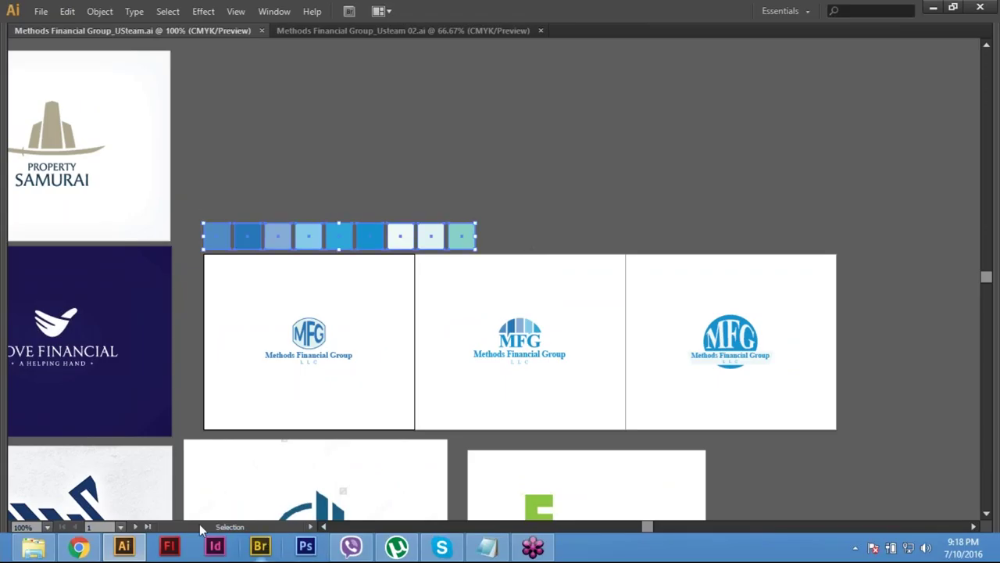
pyautogui.hotkey('ctrl', 'shift', 'a')
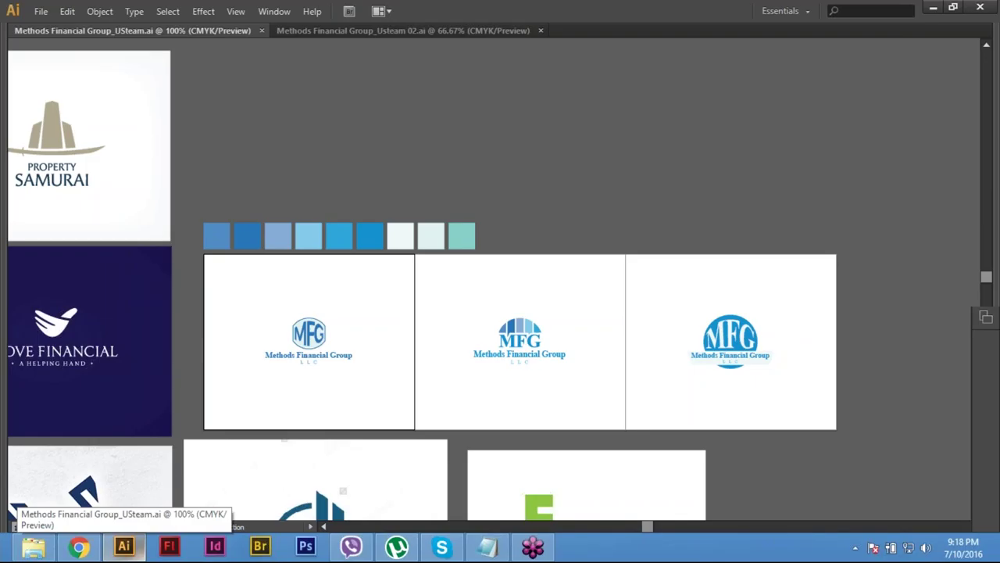
pyautogui.press('Tab')
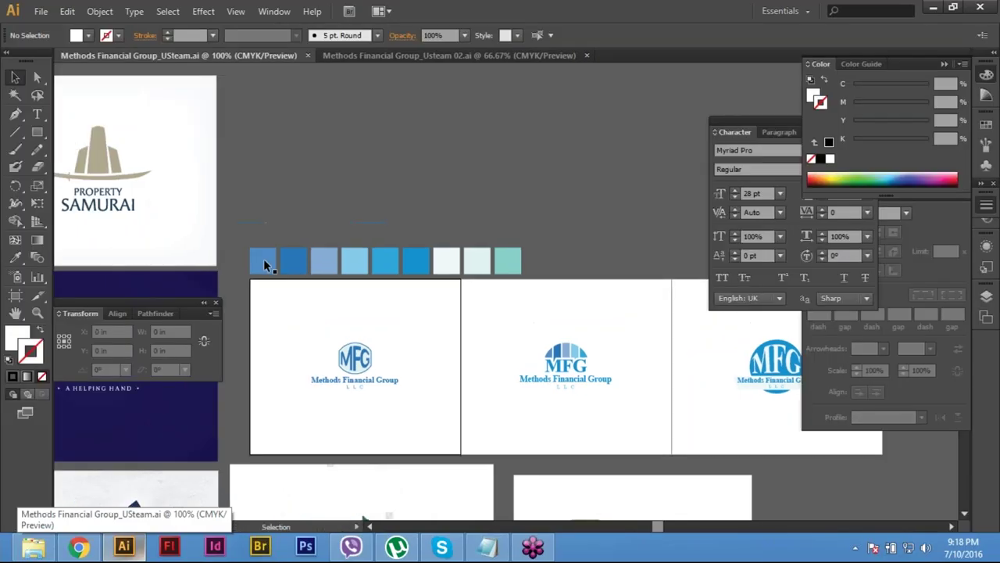
pyautogui.click(263, 261)
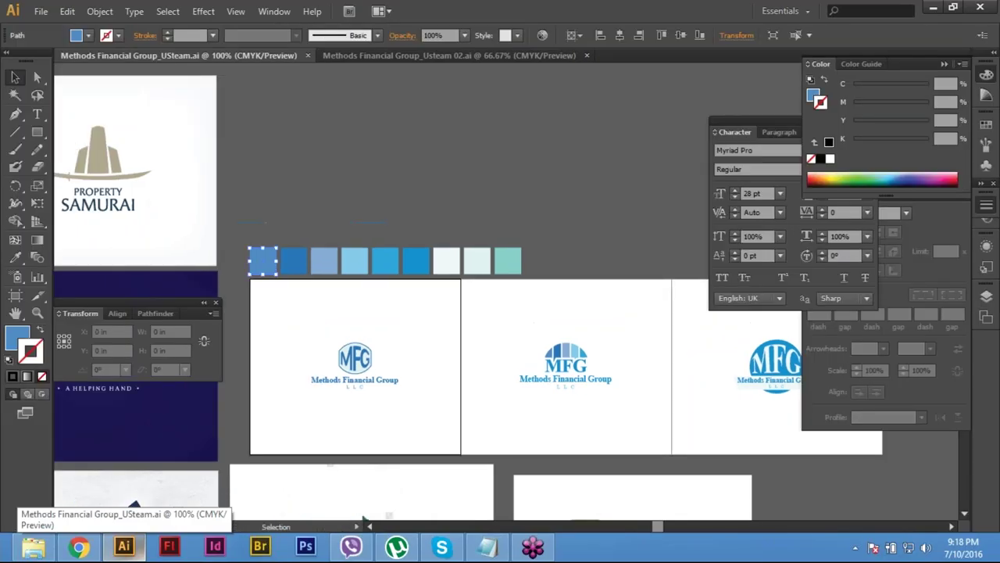
pyautogui.click(17, 332)
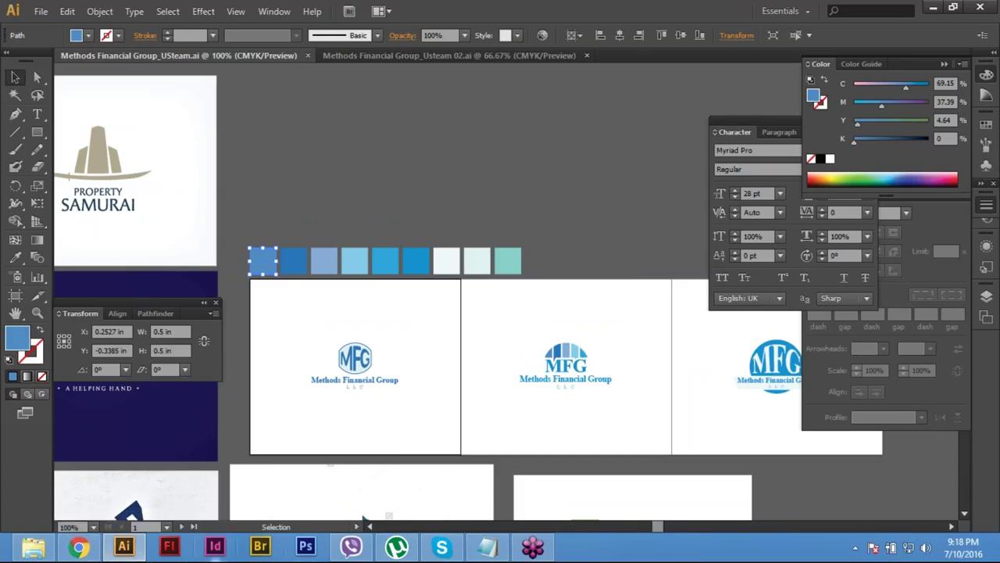
# Step: Look up the hex code of the first customer colour in the DesignCrowd brief's Colors section and select it
pyautogui.hotkey('alt', 'Tab')
pyautogui.hotkey('ctrl', 'shift', 'Tab')
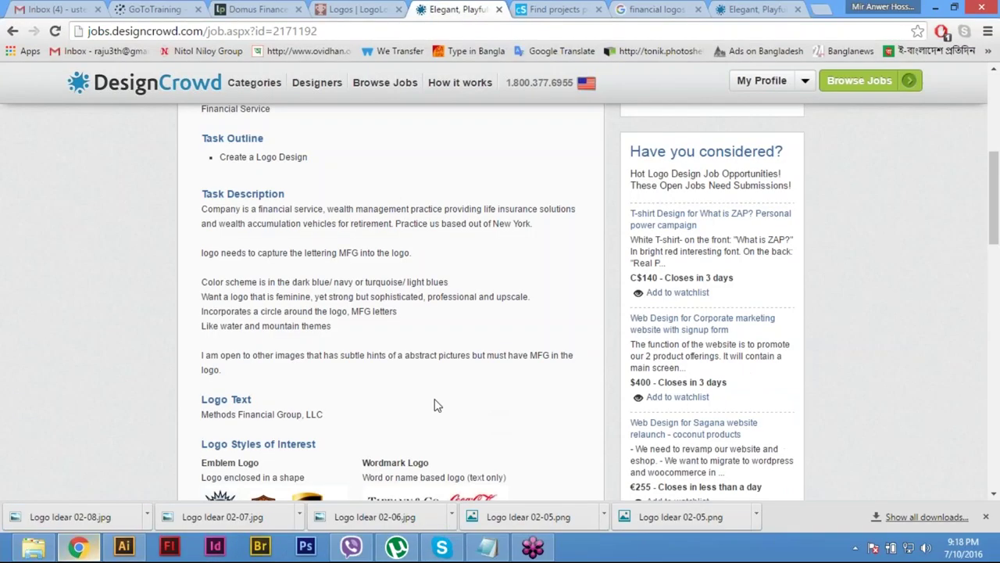
pyautogui.scroll(-7, 436, 405)
pyautogui.doubleClick(223, 414)
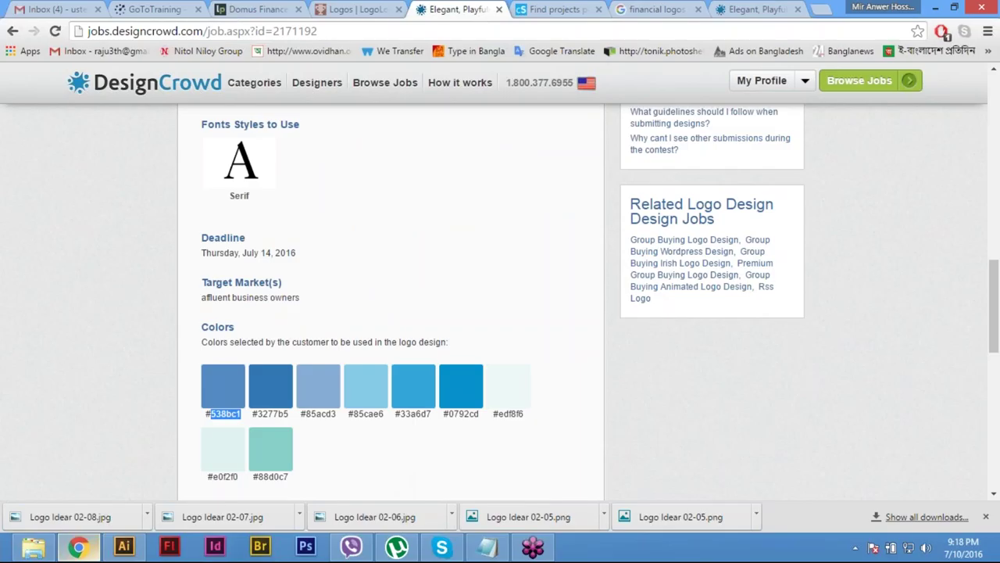
# Step: Return to Illustrator and set the first swatch's fill colour to hex 538bc1
pyautogui.hotkey('alt', 'Tab')
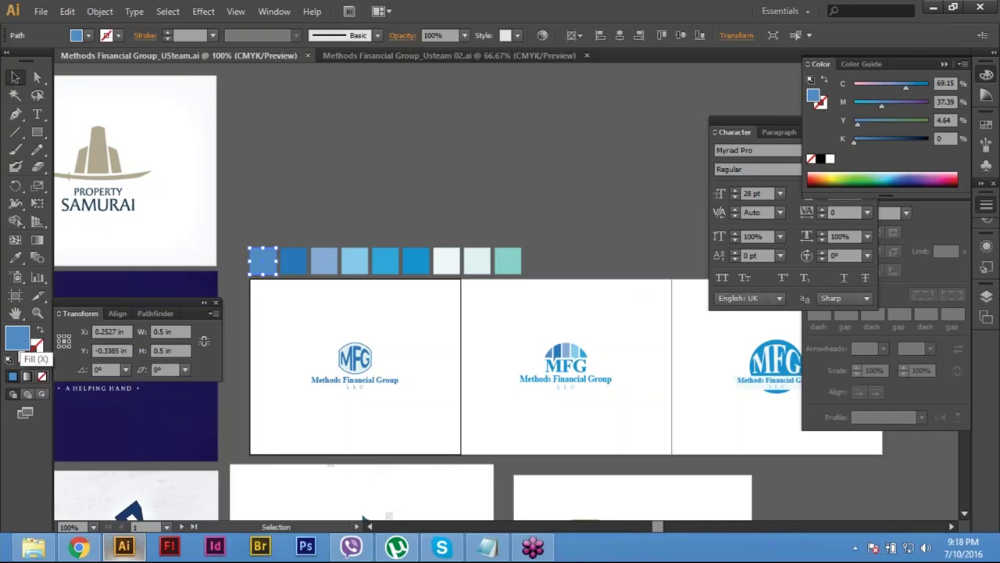
pyautogui.doubleClick(19, 340)
pyautogui.click(590, 361)
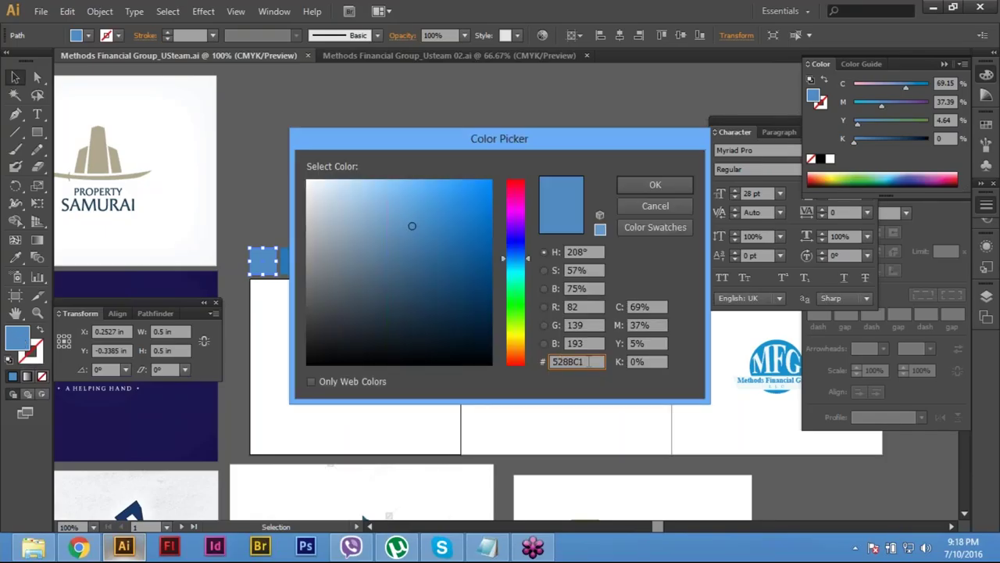
pyautogui.press('BackSpace')
pyautogui.press('BackSpace')
pyautogui.press('BackSpace')
pyautogui.press('BackSpace')
pyautogui.press('BackSpace')
pyautogui.press('BackSpace')
pyautogui.write('538bc1')
pyautogui.click(655, 185)
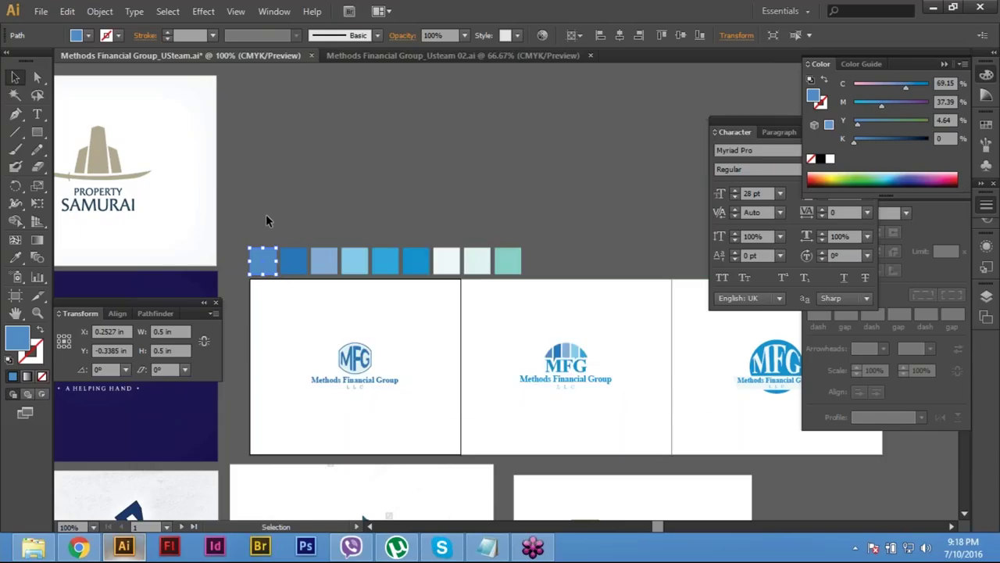
# Step: Select the whole row of nine colour swatches above the artboards and copy it
pyautogui.moveTo(250, 225); pyautogui.dragTo(554, 279)
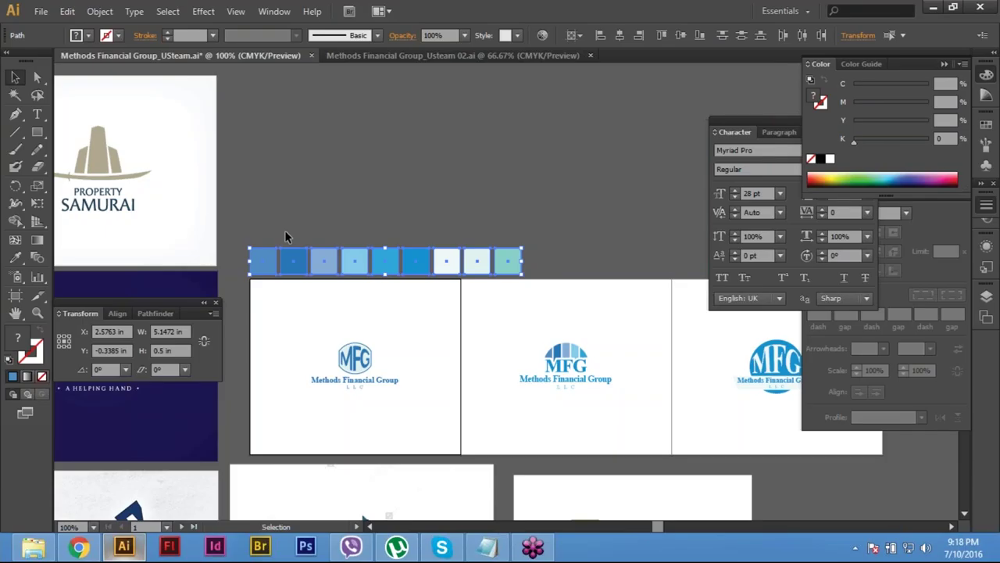
pyautogui.moveTo(240, 225); pyautogui.dragTo(568, 272)
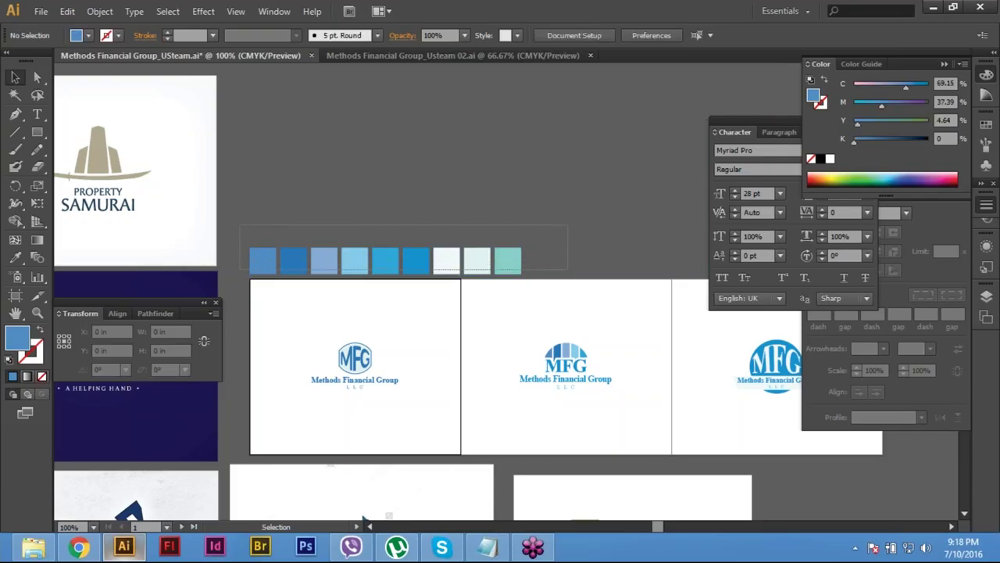
pyautogui.click(241, 240)
pyautogui.hotkey('ctrl', 'z')
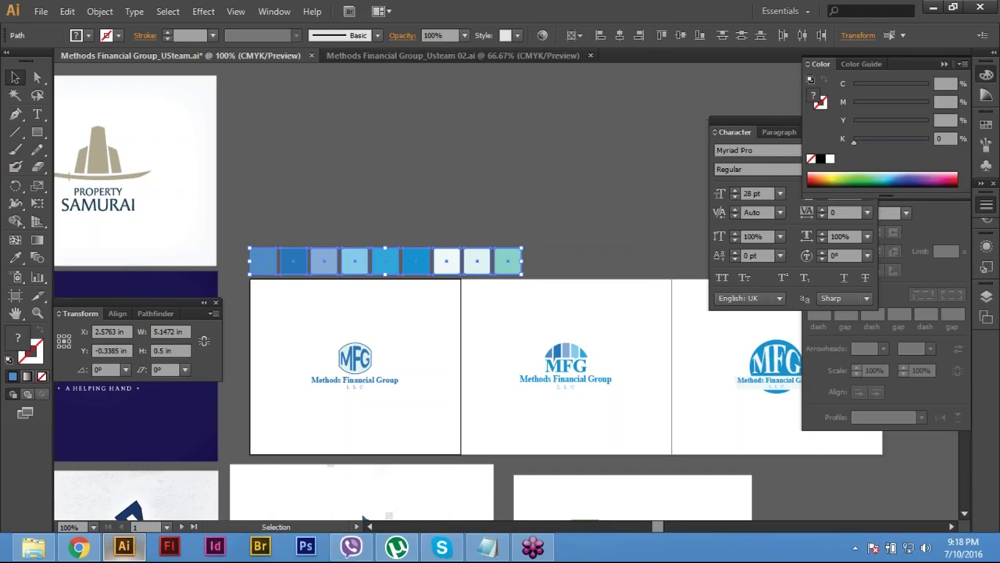
pyautogui.click(69, 12)
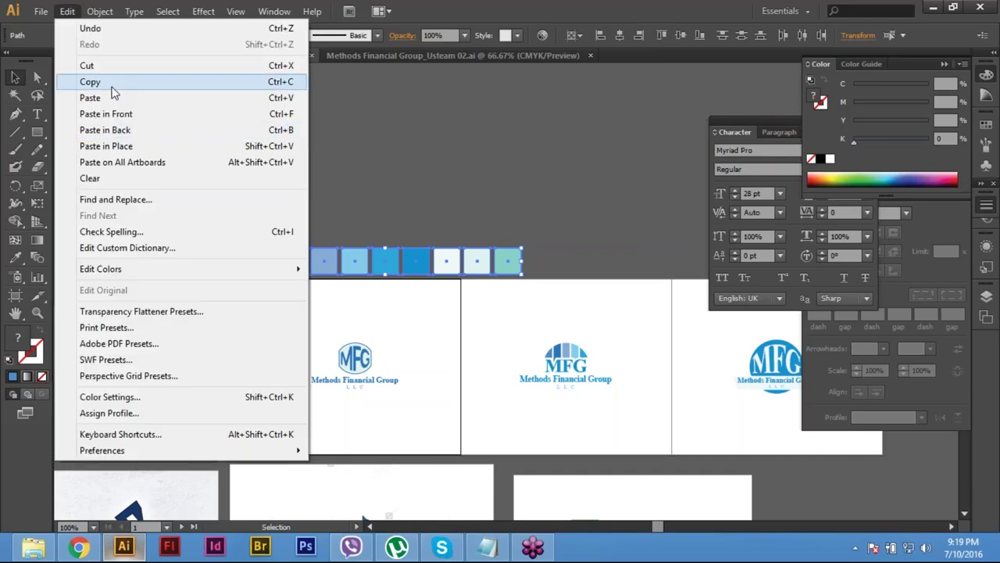
pyautogui.click(112, 86)
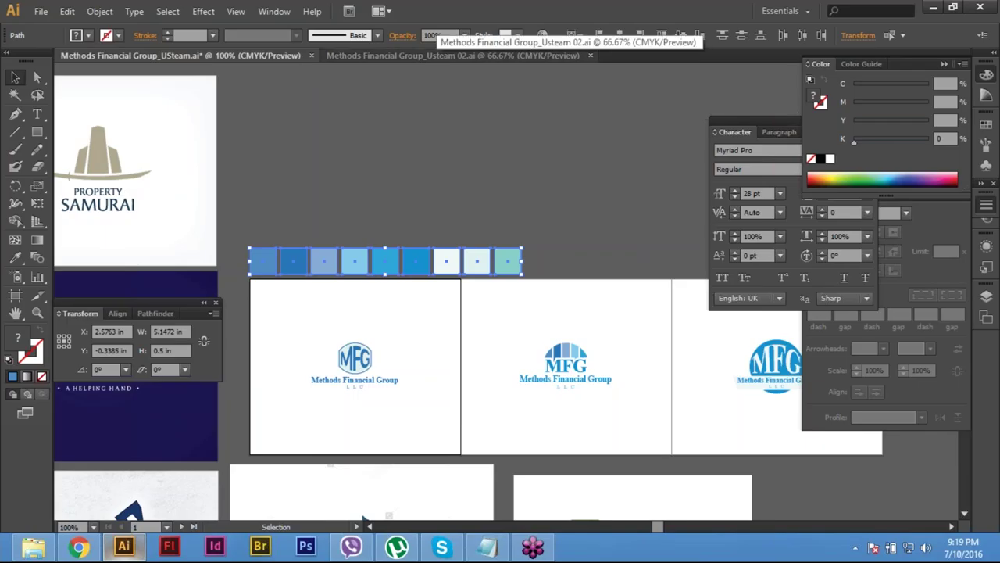
# Step: Paste the copied nine-swatch row in front in Methods Financial Group_Usteam 02.ai, at its original position above the first artboard, and deselect it
pyautogui.click(461, 56)
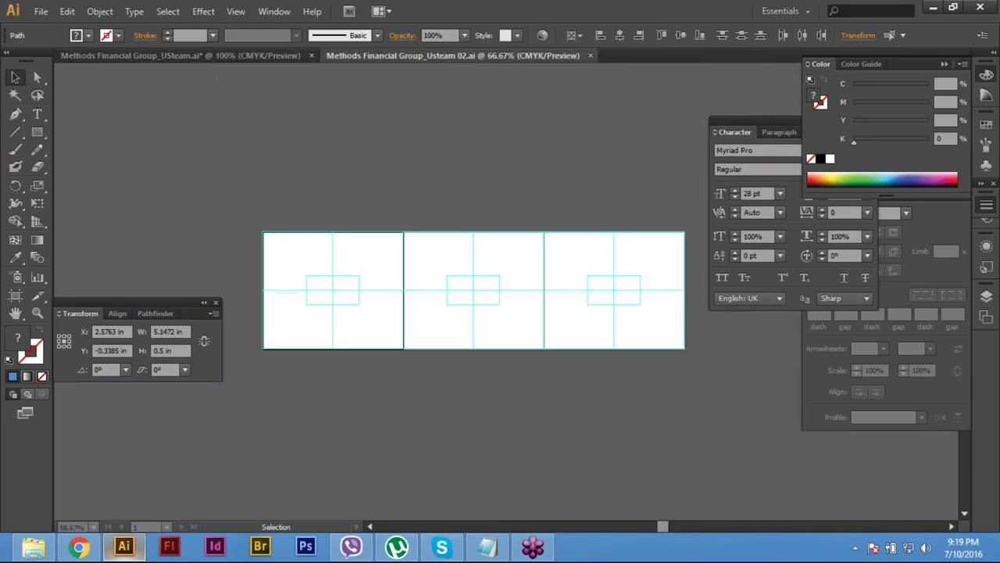
pyautogui.click(67, 12)
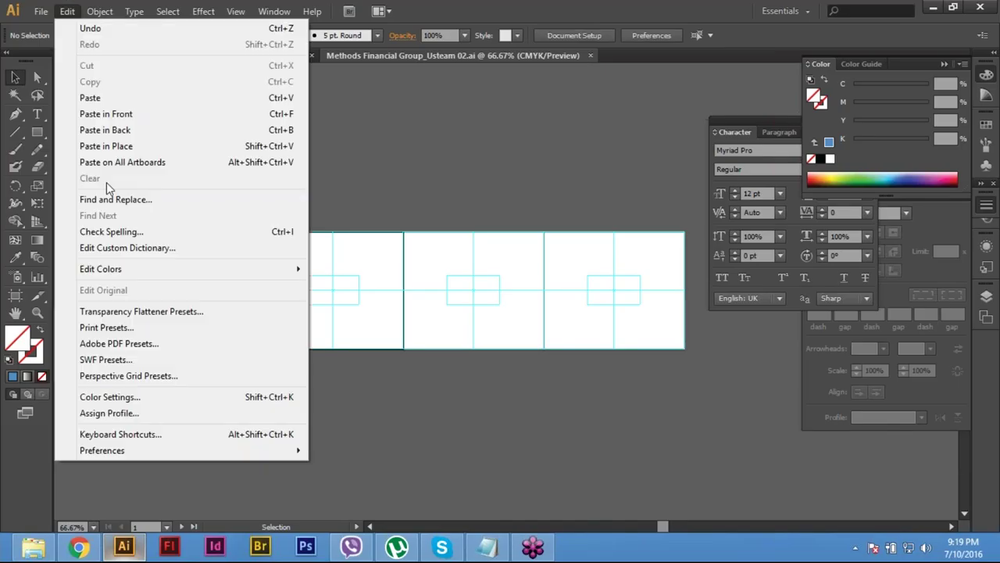
pyautogui.click(149, 118)
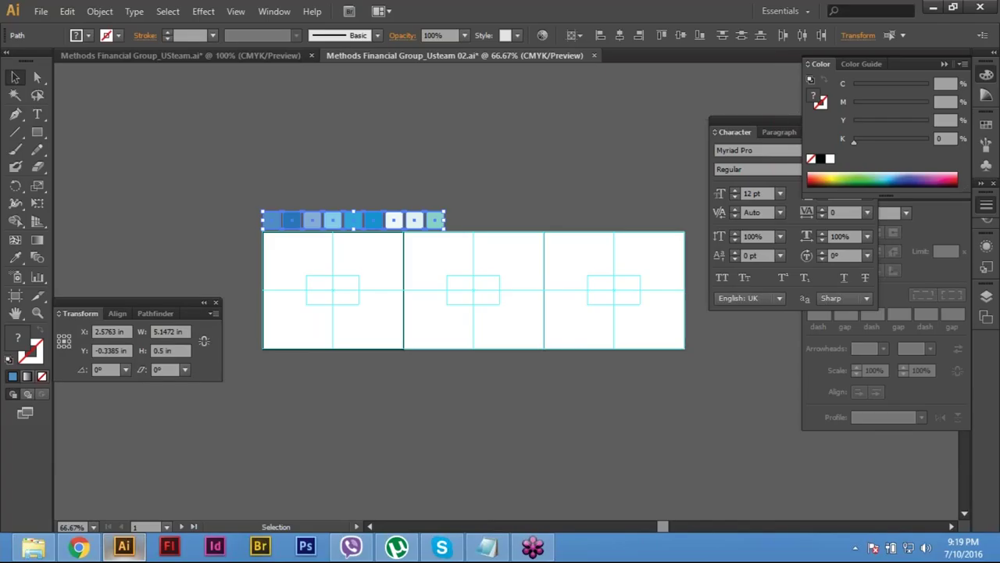
pyautogui.click(317, 314)
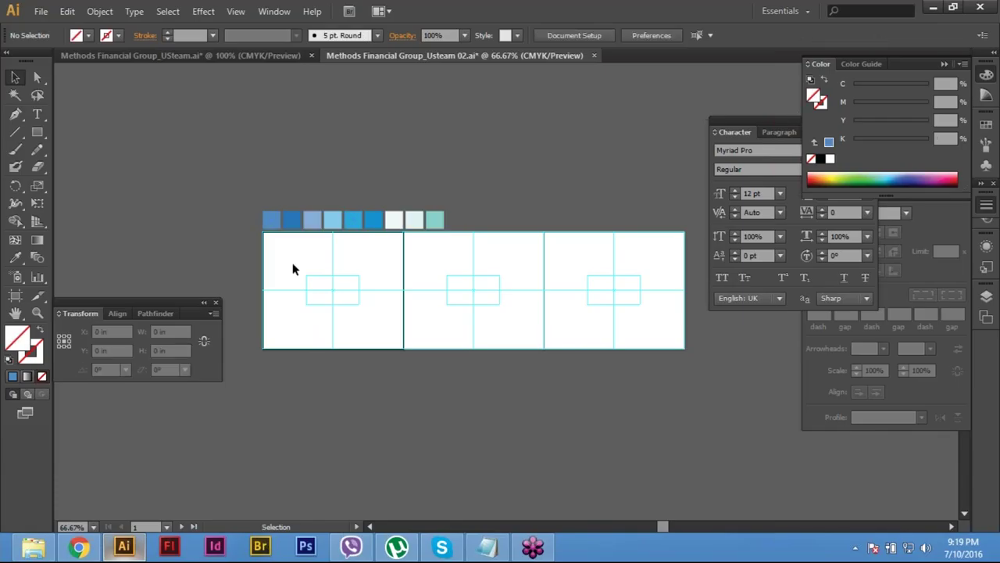
pyautogui.click(67, 11)
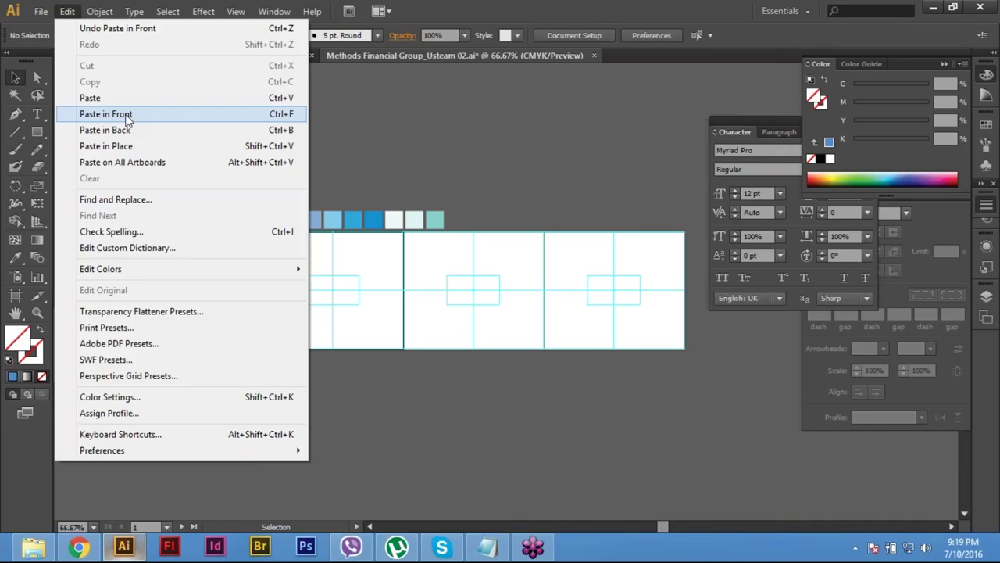
pyautogui.click(324, 158)
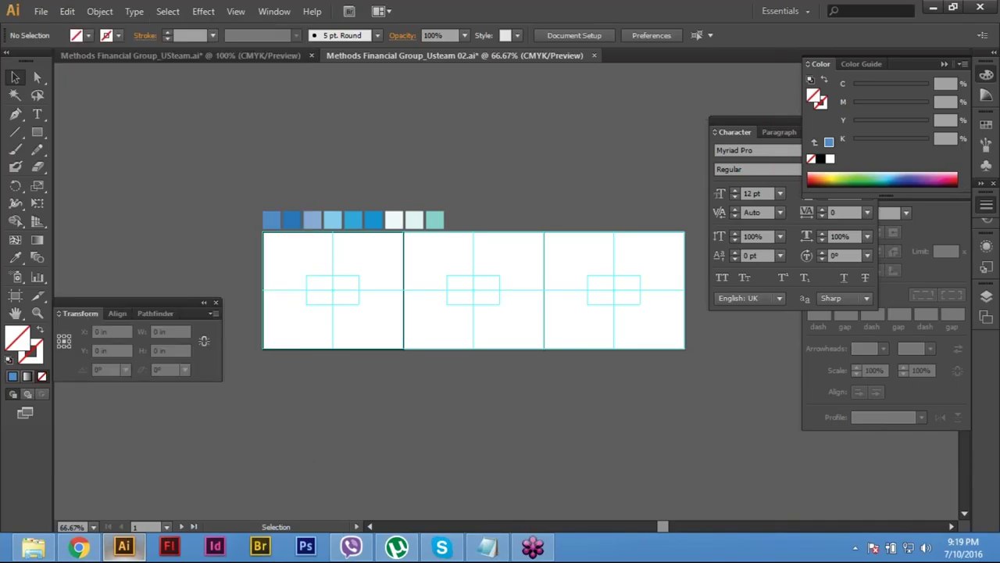
# Step: Copy the row of nine swatches again from the first logo document and return to Methods Financial Group_Usteam 02.ai
pyautogui.hotkey('ctrl', 'Tab')
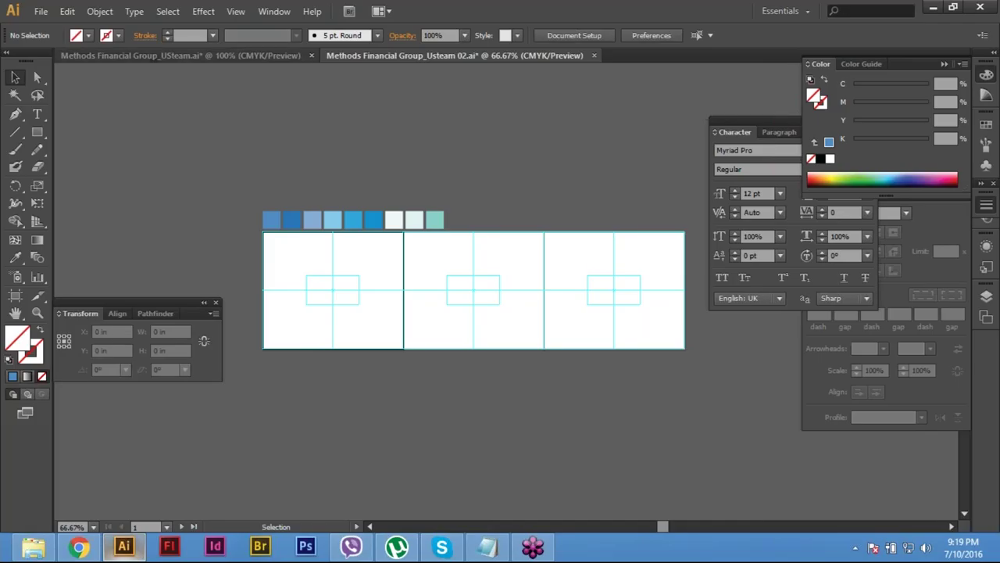
pyautogui.click(67, 11)
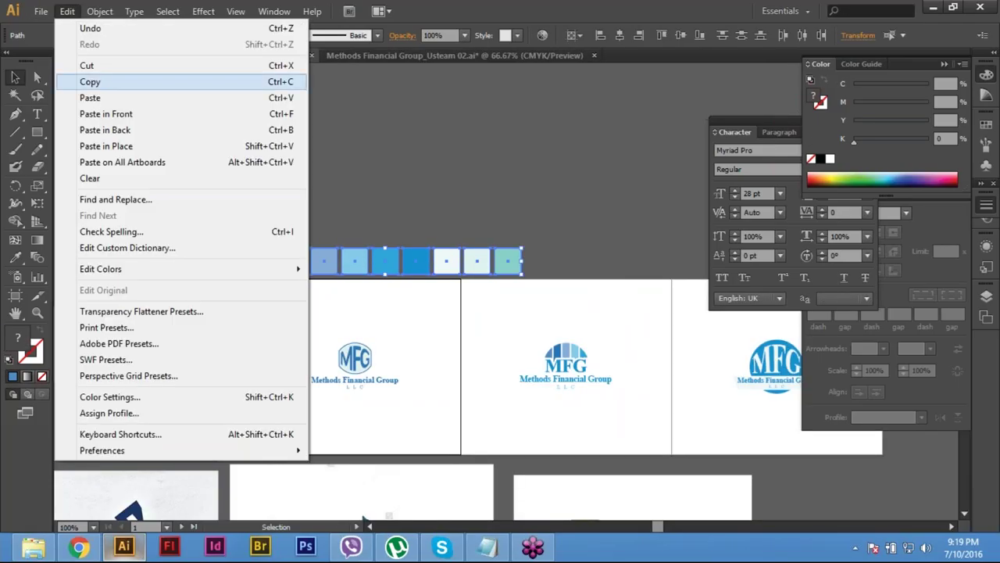
pyautogui.click(92, 82)
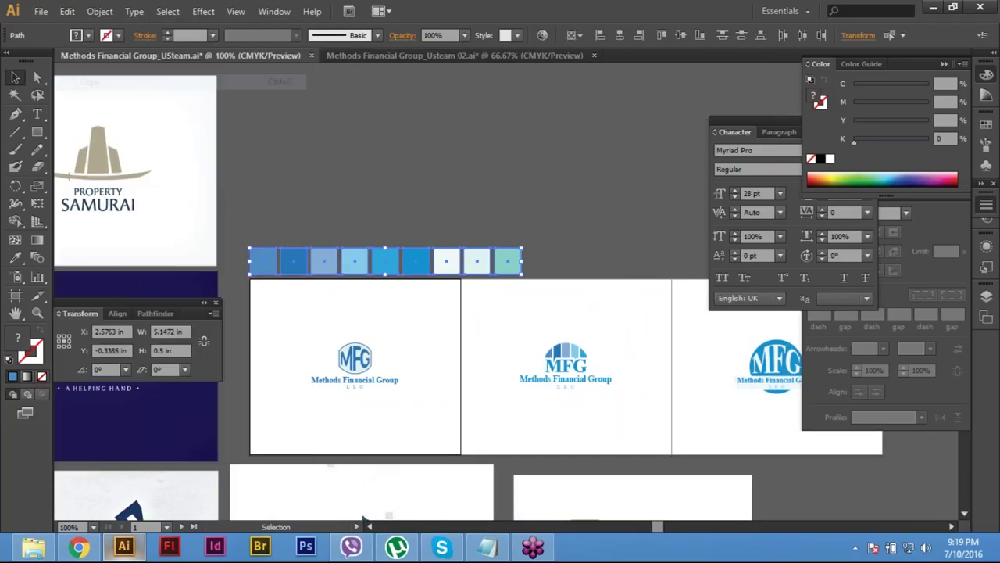
pyautogui.click(477, 55)
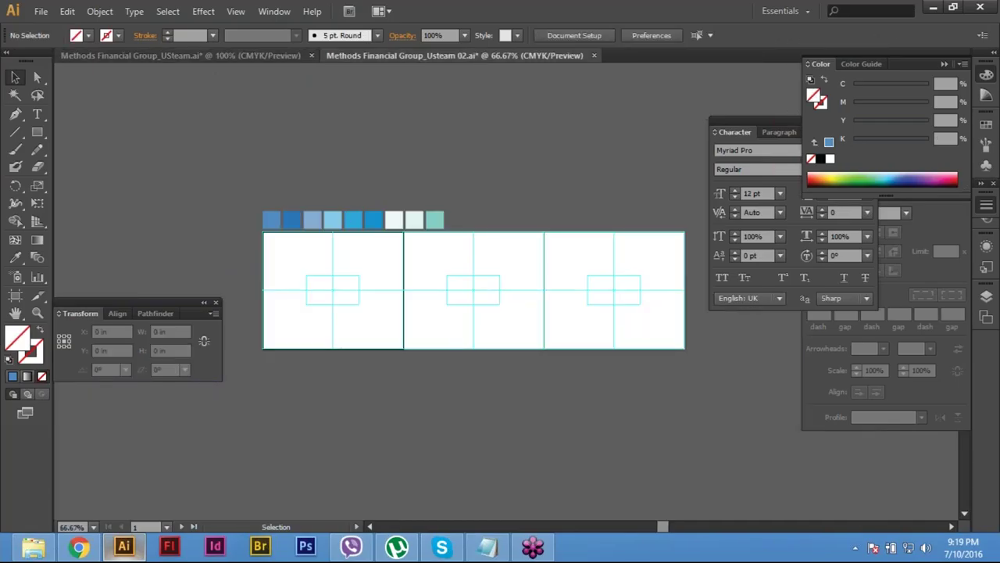
pyautogui.hotkey('alt', 'e')
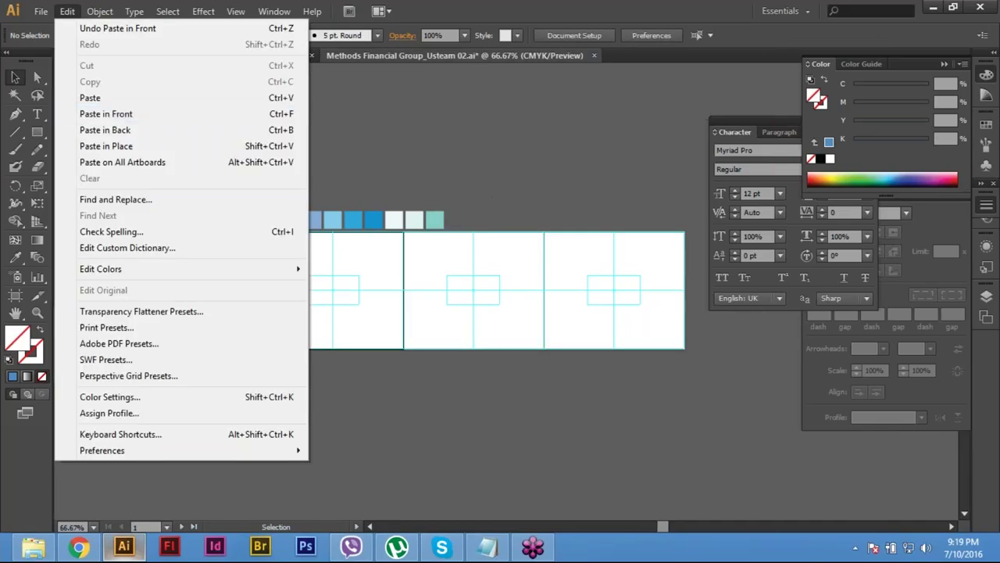
pyautogui.press('Escape')
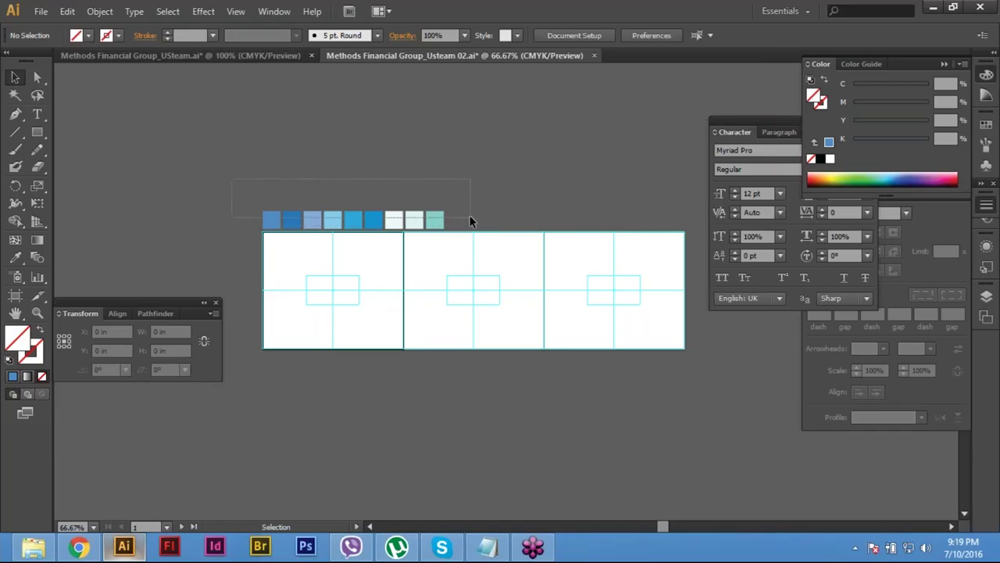
pyautogui.hotkey('ctrl', 'a')
pyautogui.click(535, 208)
# Step: In the first logo document, select the "Methods Financial Group" and "LLC" text lines together below the first MFG emblem
pyautogui.click(112, 55)
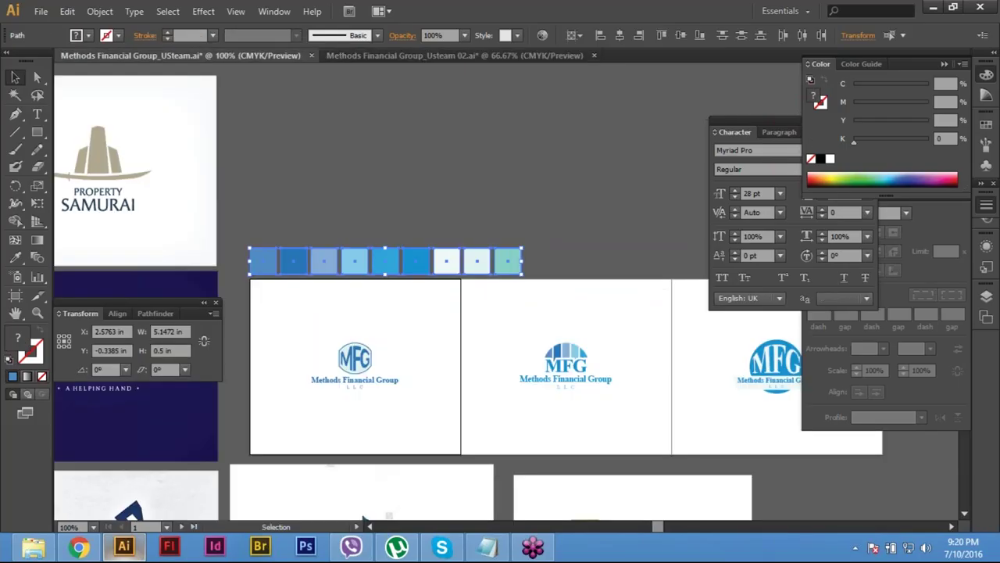
pyautogui.click(431, 476)
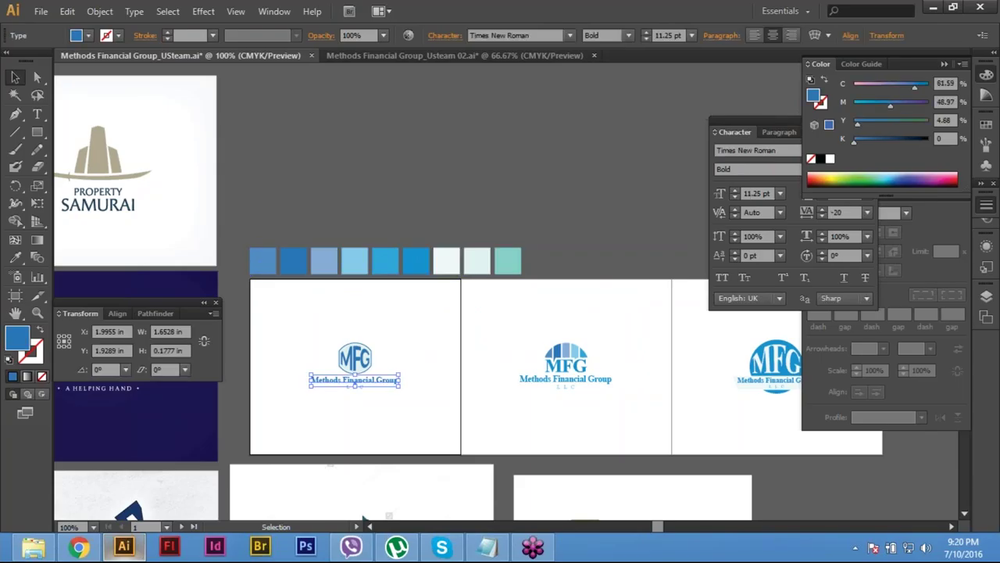
pyautogui.moveTo(258, 318); pyautogui.dragTo(436, 393)
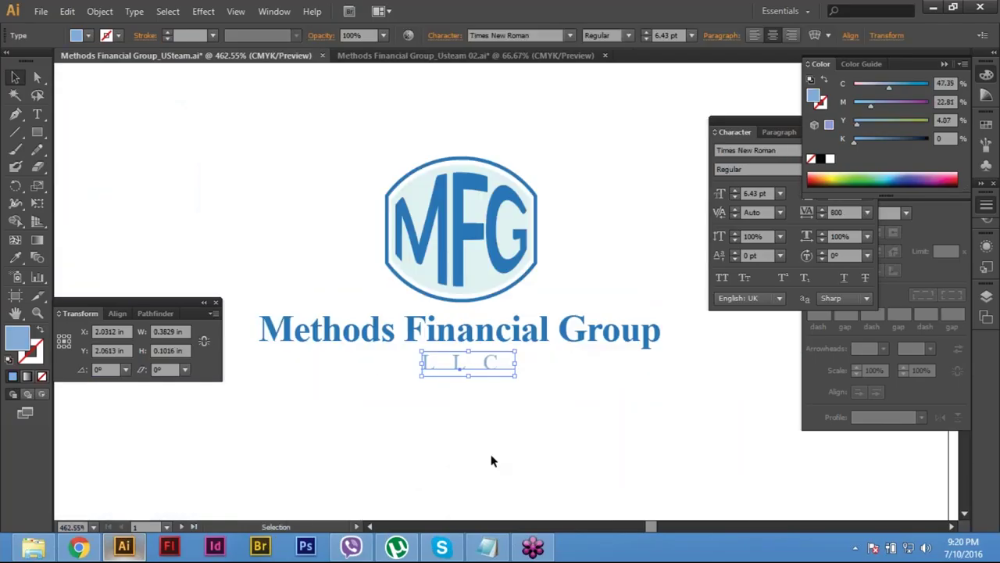
pyautogui.keyDown('shift'); pyautogui.click(461, 330); pyautogui.keyUp('shift')
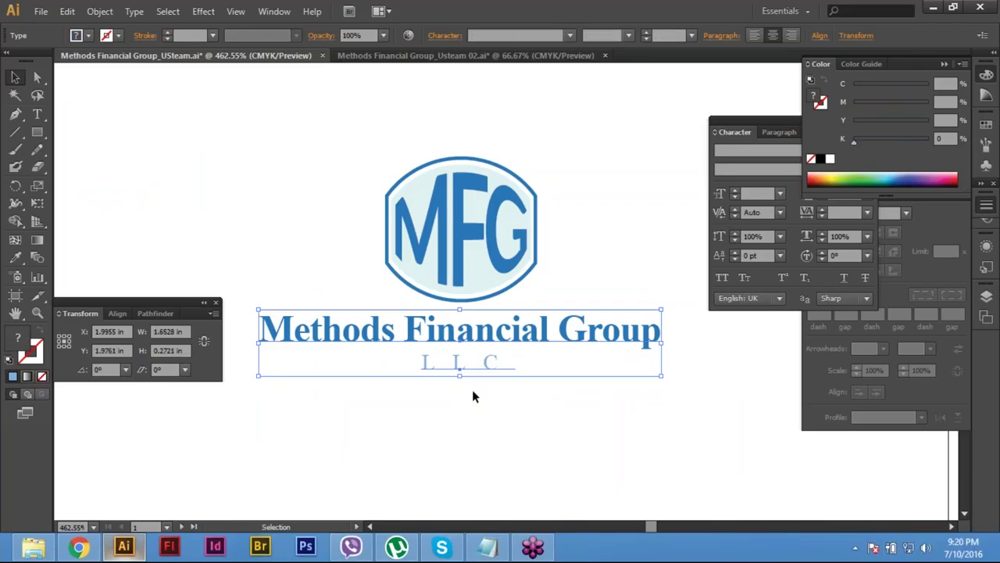
pyautogui.keyDown('shift'); pyautogui.click(594, 332); pyautogui.keyUp('shift')
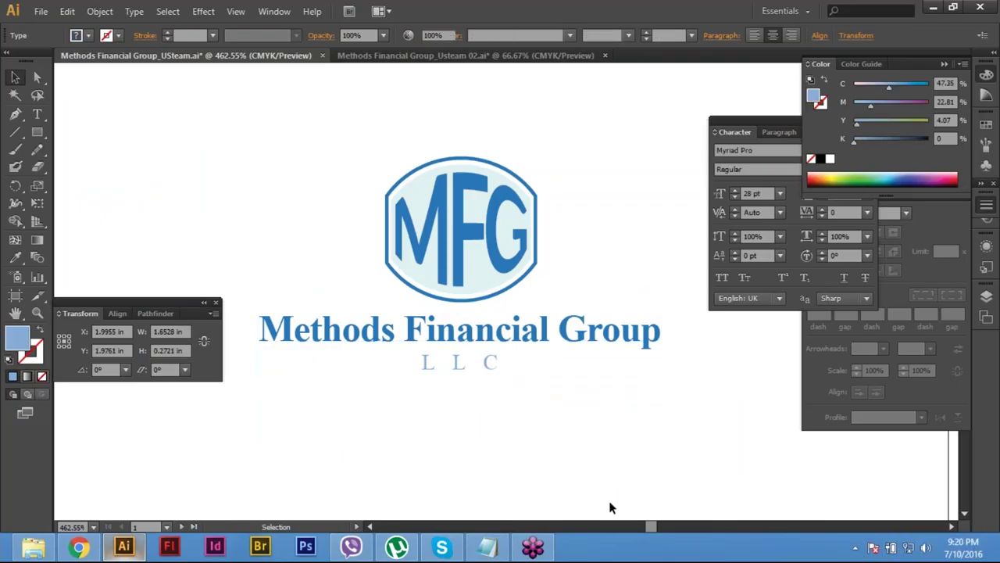
pyautogui.keyDown('shift'); pyautogui.click(594, 332); pyautogui.keyUp('shift')
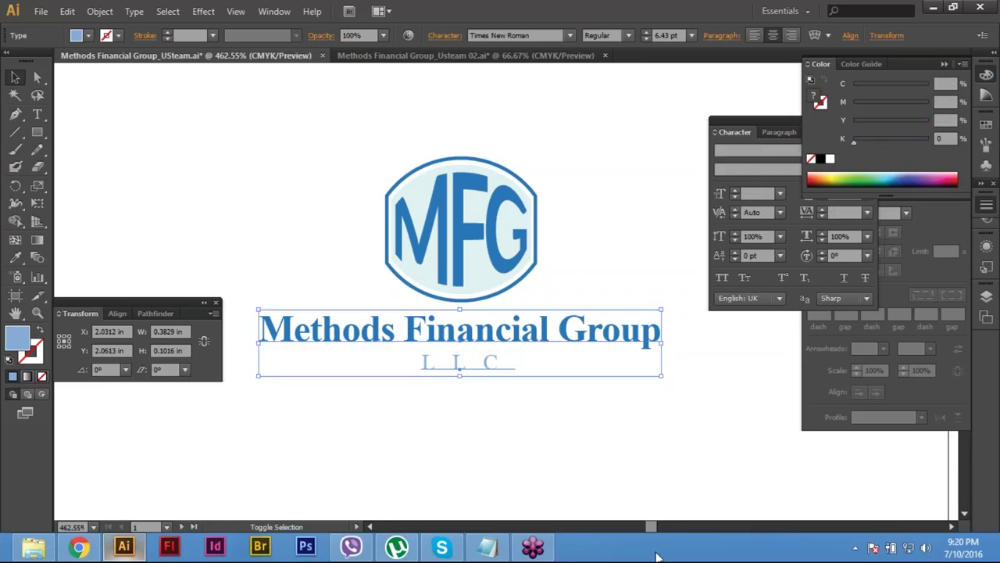
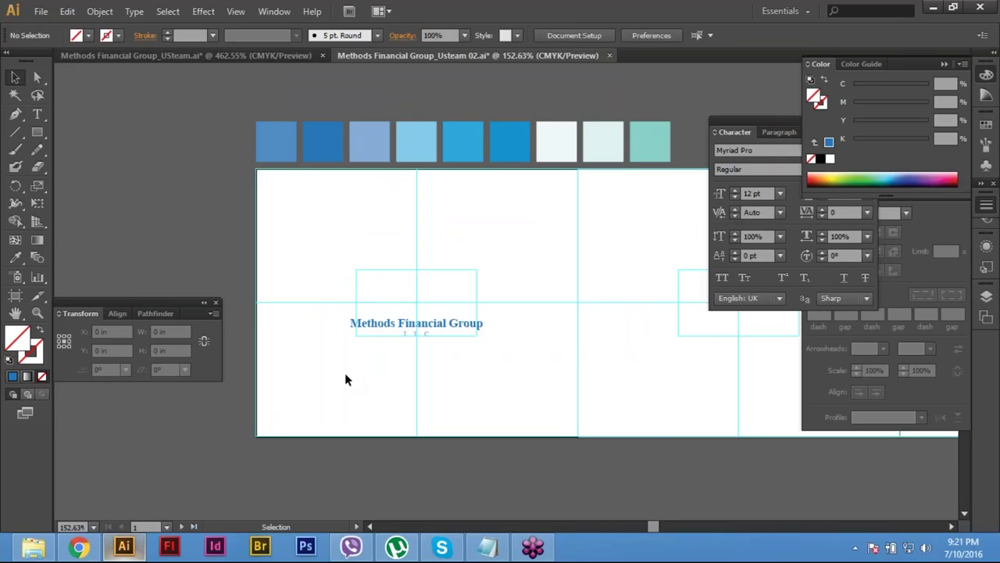
# Step: Hide the panels and delete the pasted Methods Financial Group LLC text from the first artboard of the second document
pyautogui.moveTo(347, 380); pyautogui.dragTo(275, 372)
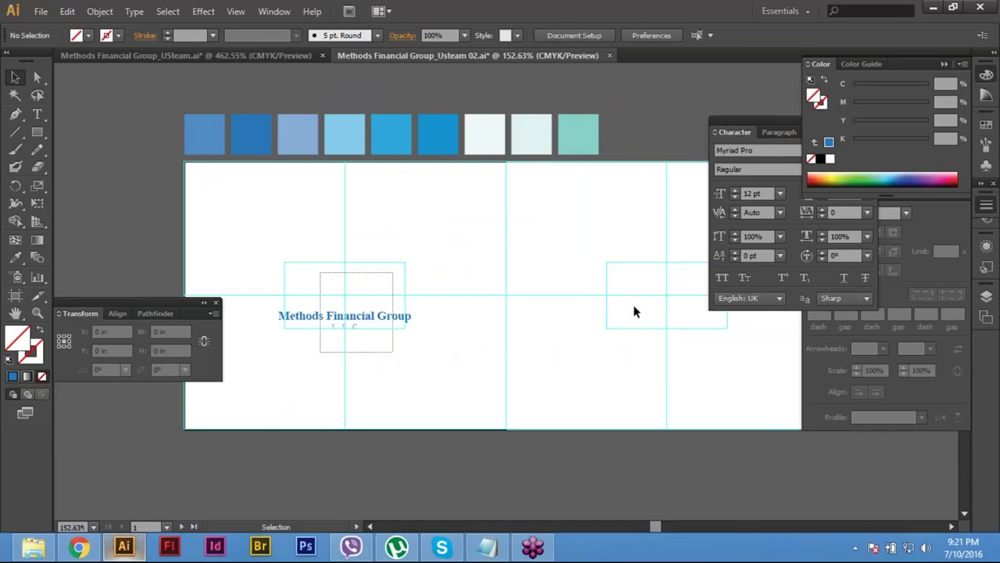
pyautogui.click(344, 316)
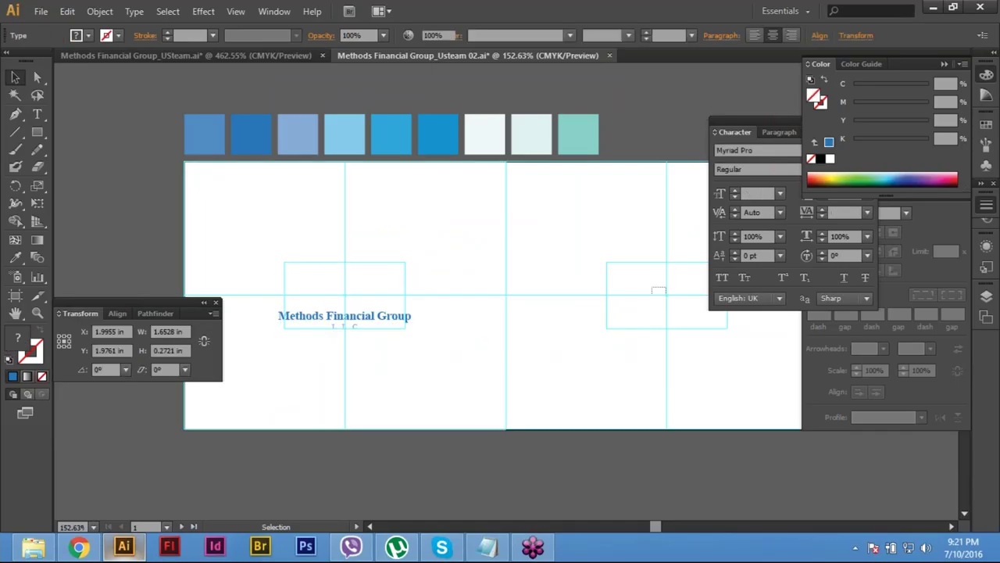
pyautogui.moveTo(665, 294); pyautogui.dragTo(676, 329)
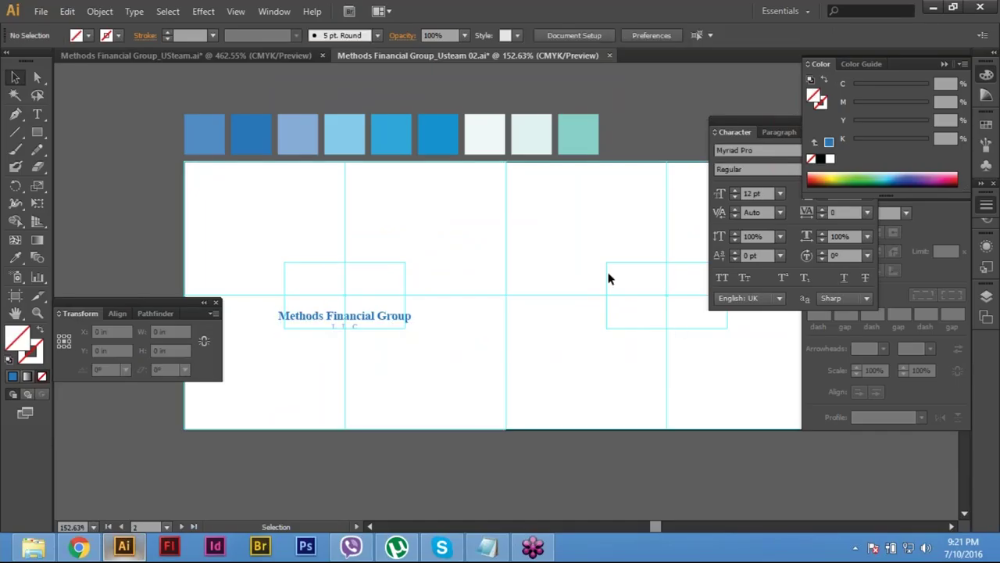
pyautogui.hscroll(5, 547, 313)
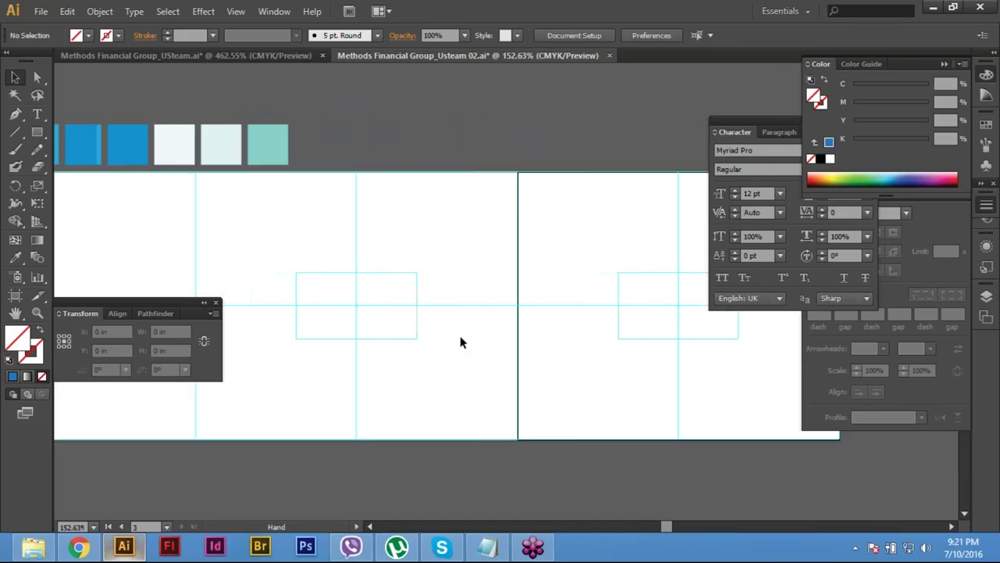
pyautogui.press('Tab')
pyautogui.click(164, 305)
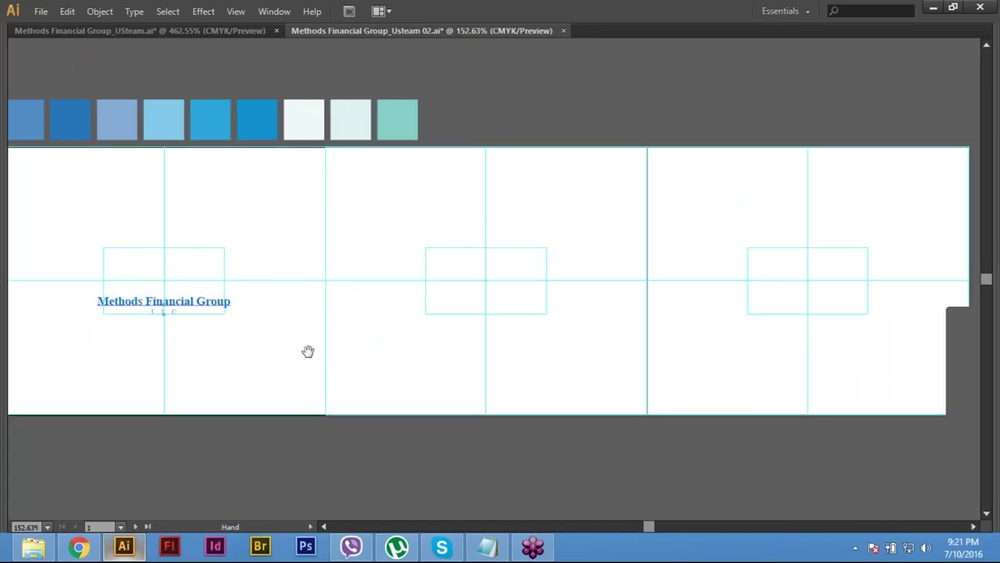
pyautogui.press('Delete')
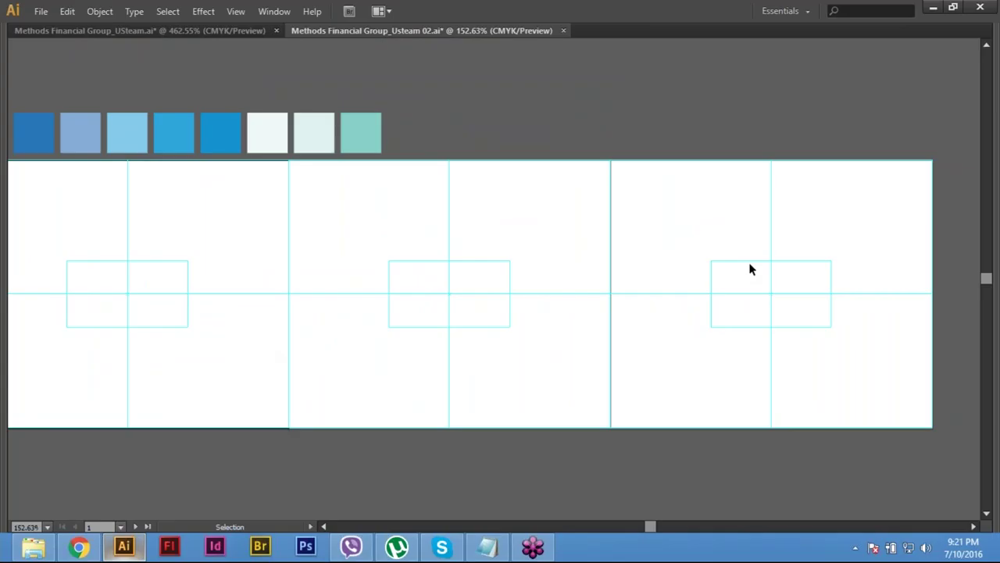
# Step: Try pasting the Methods Financial Group LLC text in front on the third artboard, and delete that copy again
pyautogui.hscroll(2, 750, 269)
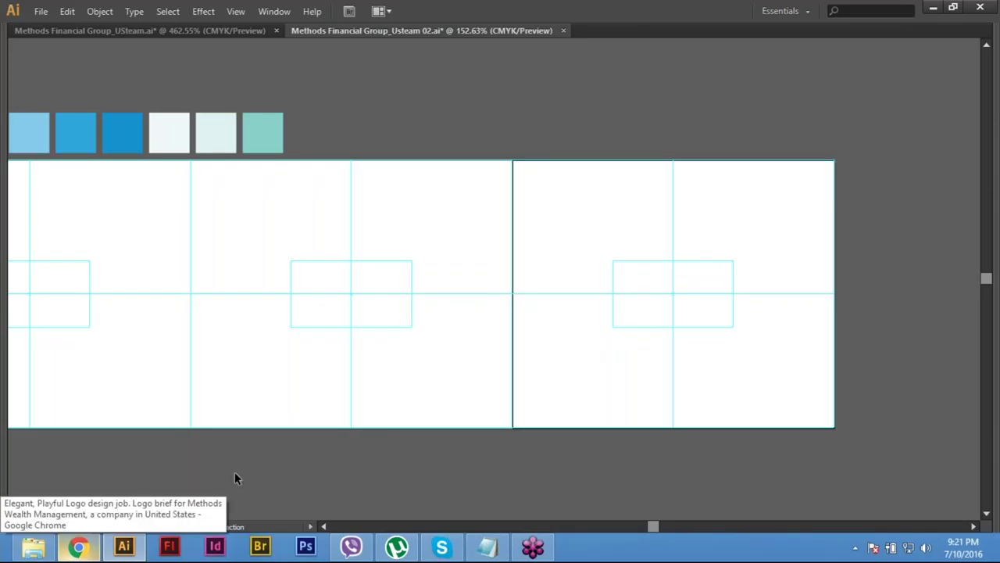
pyautogui.moveTo(414, 421); pyautogui.dragTo(470, 482)
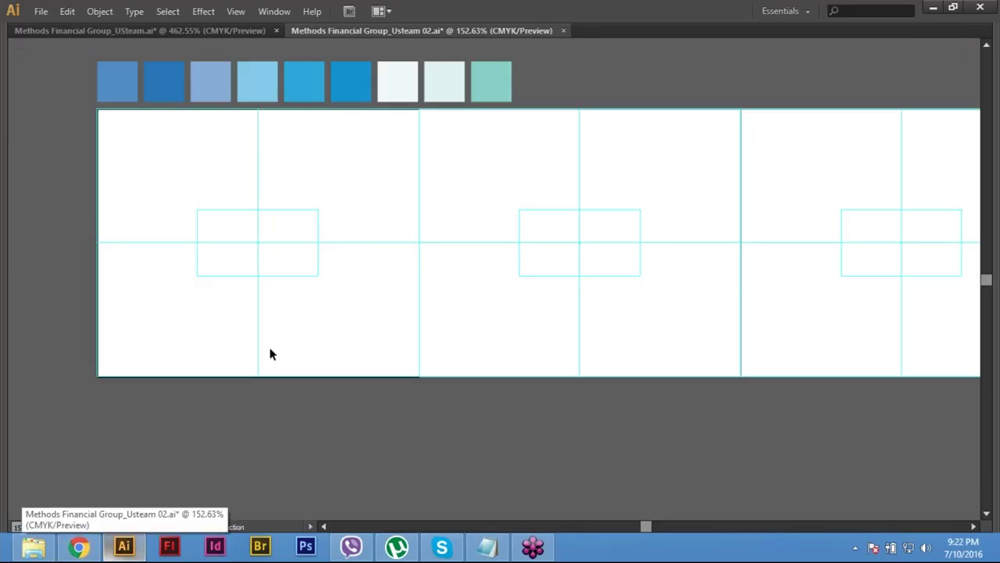
pyautogui.click(571, 236)
pyautogui.moveTo(226, 417); pyautogui.dragTo(78, 336)
pyautogui.moveTo(595, 416); pyautogui.dragTo(632, 429)
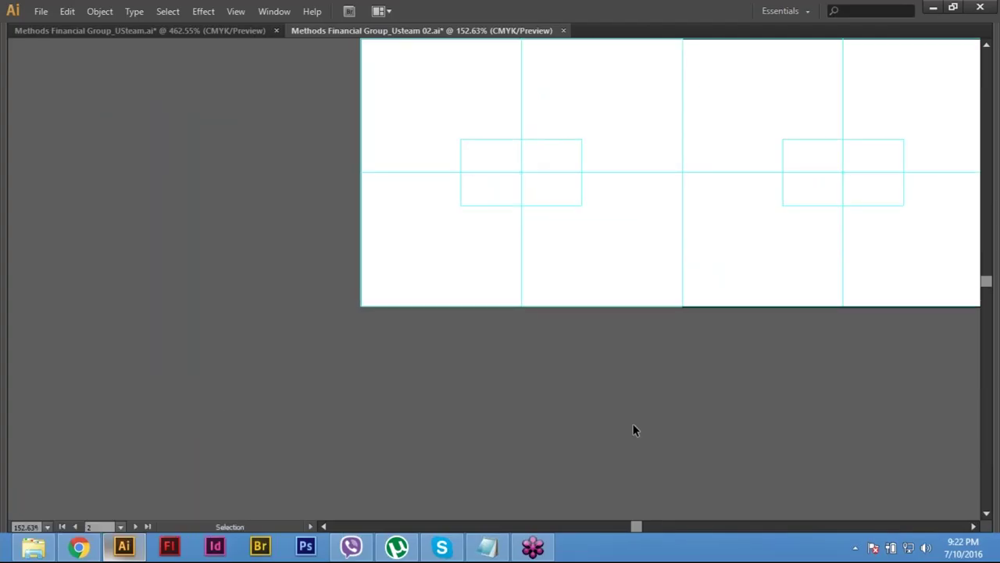
pyautogui.moveTo(535, 224); pyautogui.dragTo(378, 311)
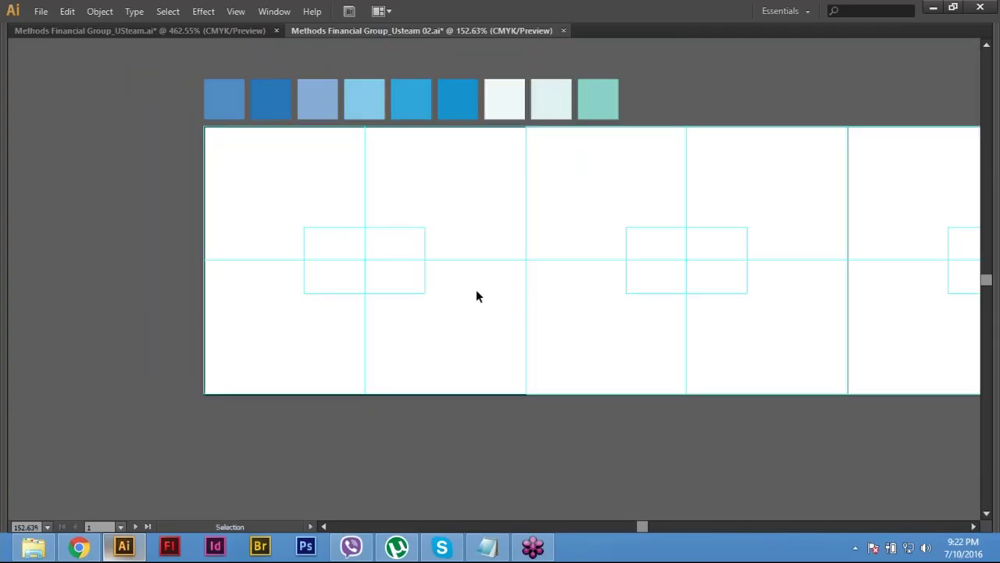
pyautogui.moveTo(476, 294); pyautogui.dragTo(279, 298)
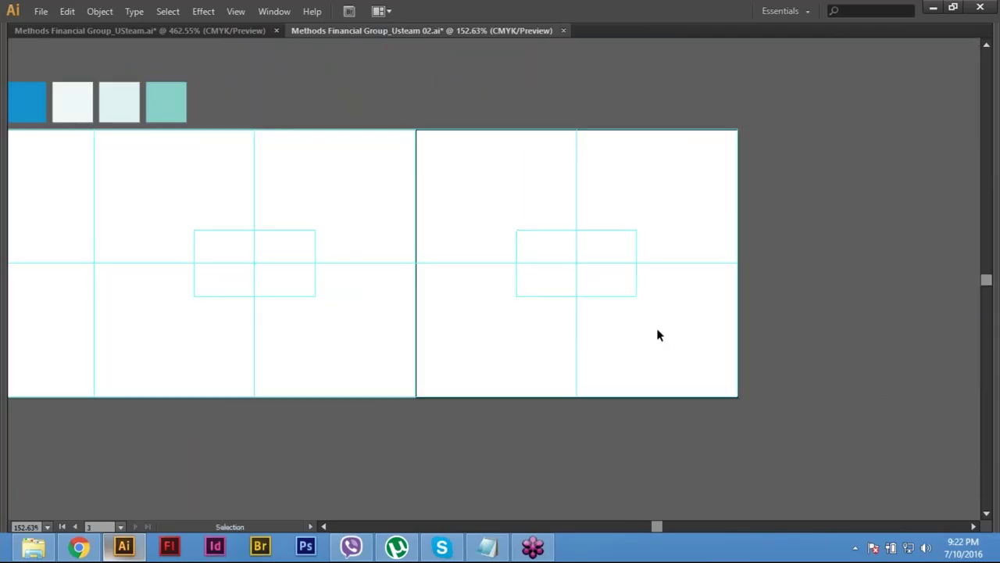
pyautogui.hotkey('ctrl', 'f')
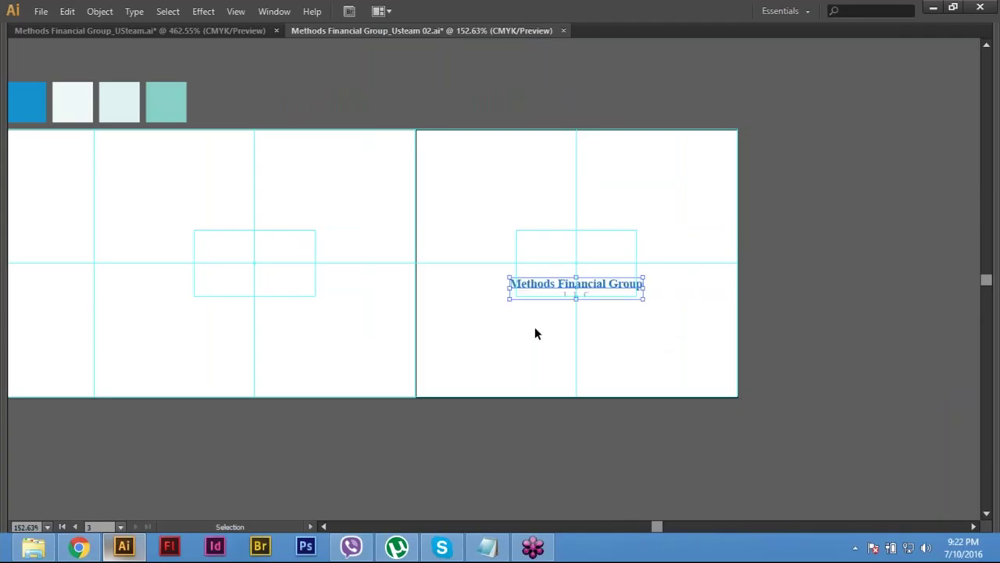
pyautogui.press('Delete')
# Step: Paste the Methods Financial Group LLC text in front on the first artboard and deselect it
pyautogui.press('space')
pyautogui.moveTo(573, 270); pyautogui.dragTo(996, 220)
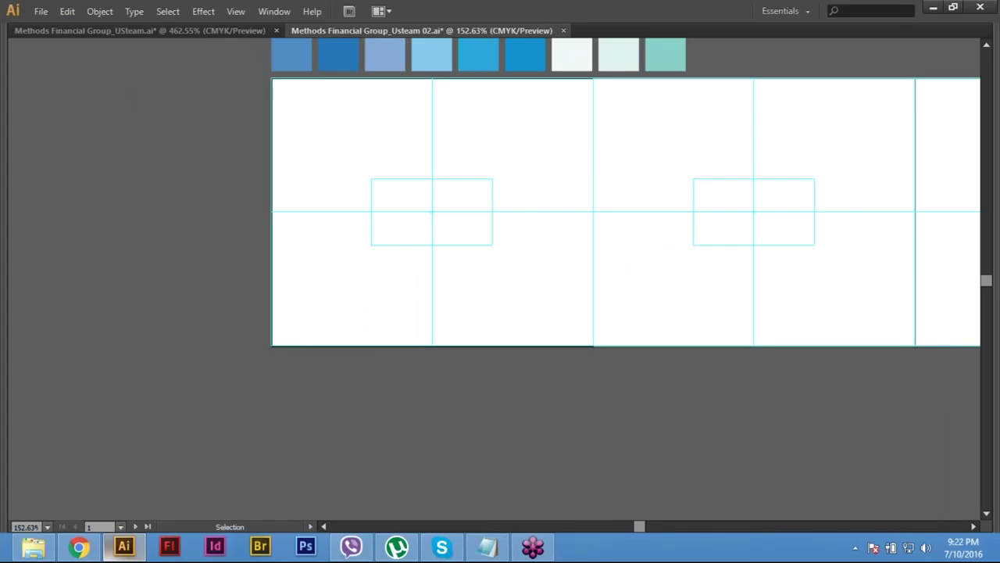
pyautogui.press('a')
pyautogui.click(67, 11)
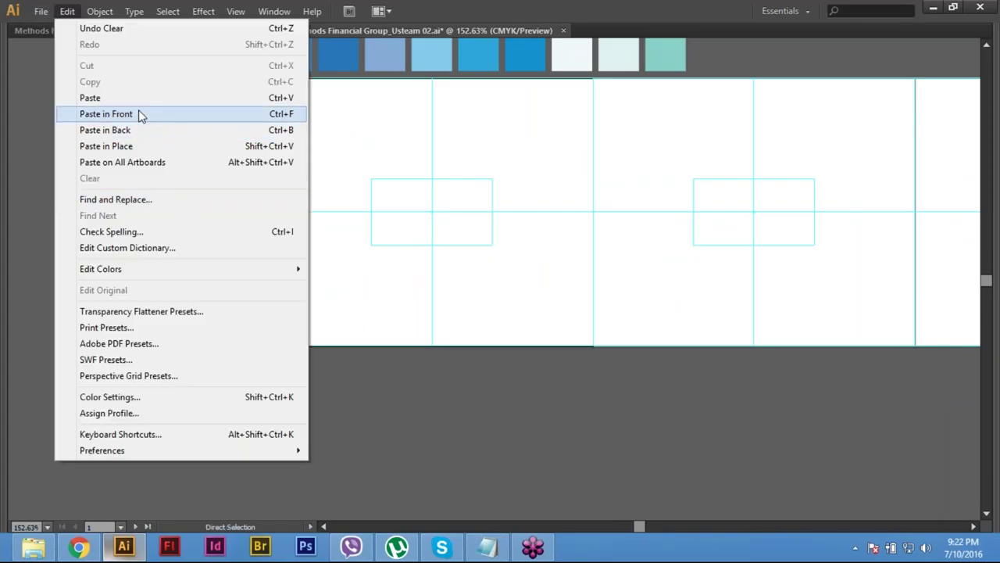
pyautogui.click(138, 114)
pyautogui.click(486, 295)
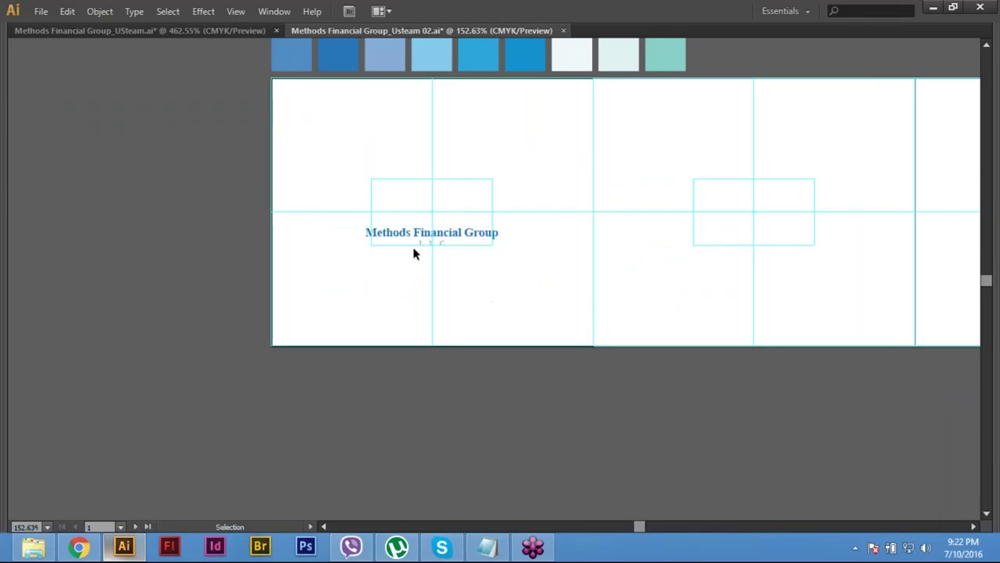
pyautogui.press('z')
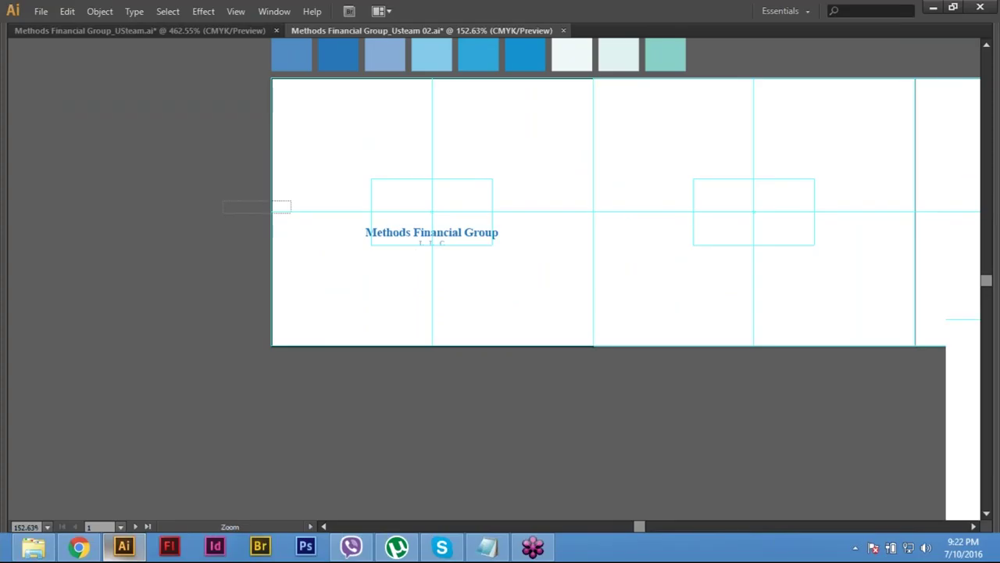
pyautogui.click(413, 247)
pyautogui.press('space')
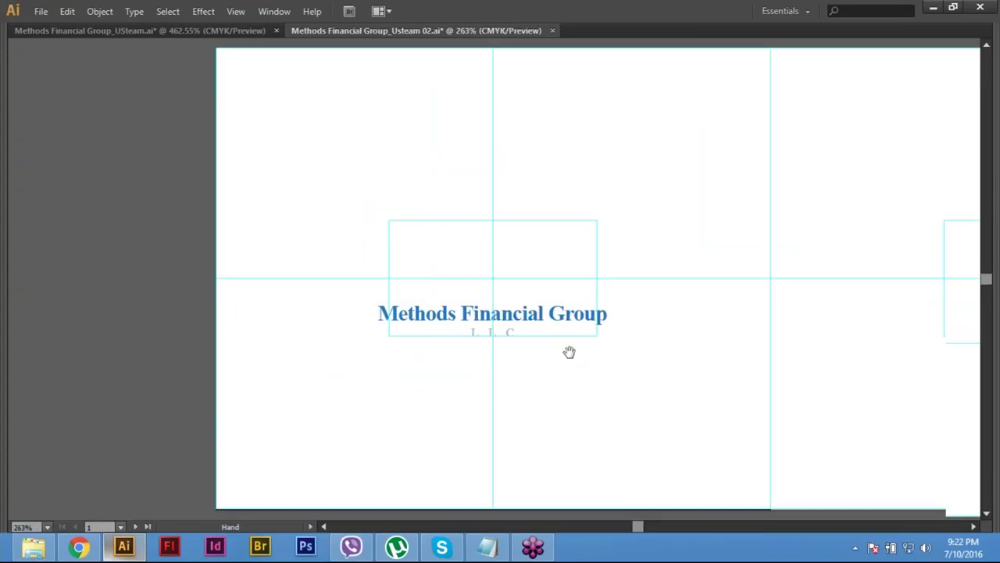
pyautogui.moveTo(569, 352); pyautogui.dragTo(537, 358)
pyautogui.hotkey('ctrl', '-')
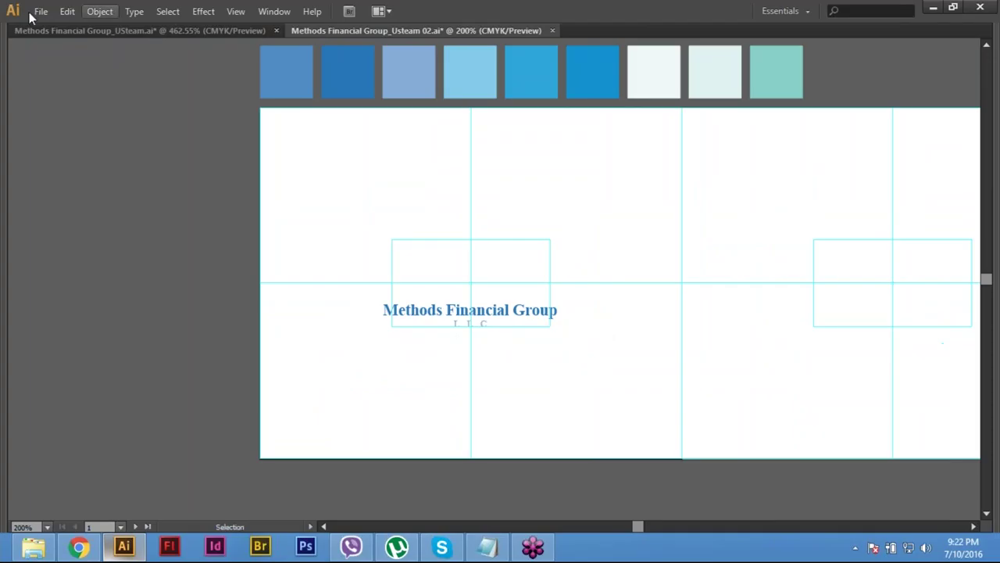
pyautogui.click(38, 13)
pyautogui.click(341, 261)
pyautogui.click(41, 11)
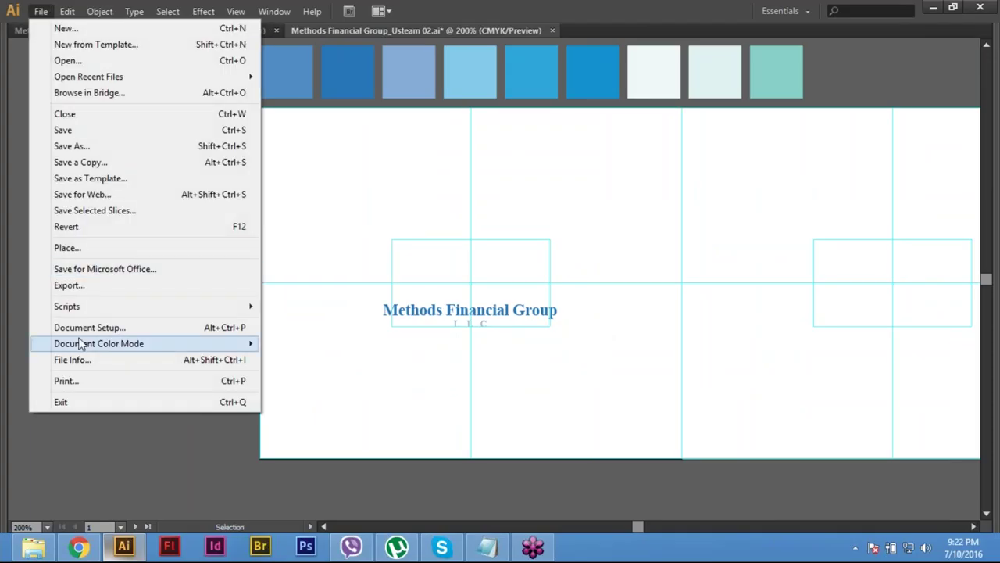
pyautogui.click(44, 14)
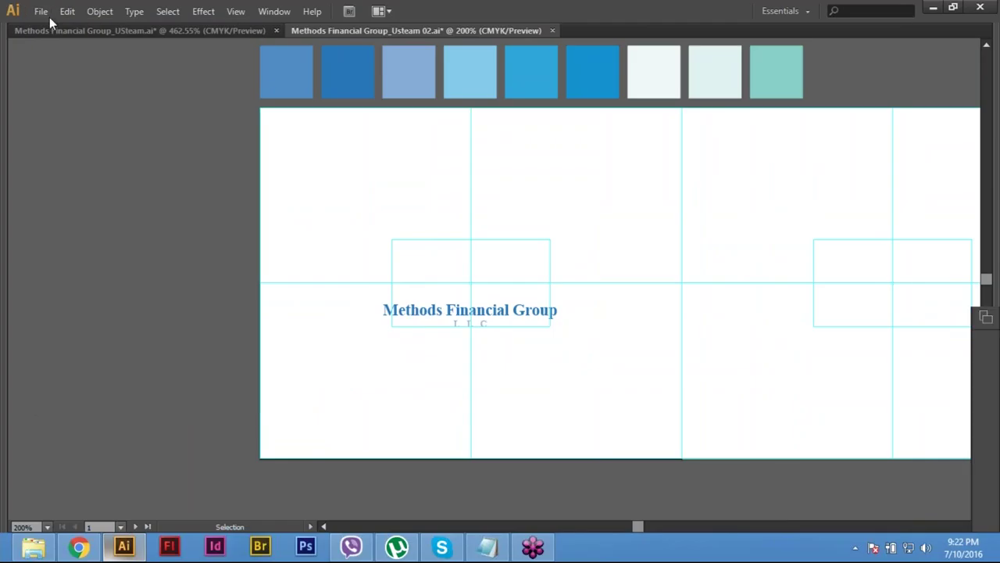
# Step: Show the panels again and place the linked image Logo Idear 02-01 from the Logo Idea 02 asset folder
pyautogui.press('Tab')
pyautogui.click(43, 12)
pyautogui.click(67, 248)
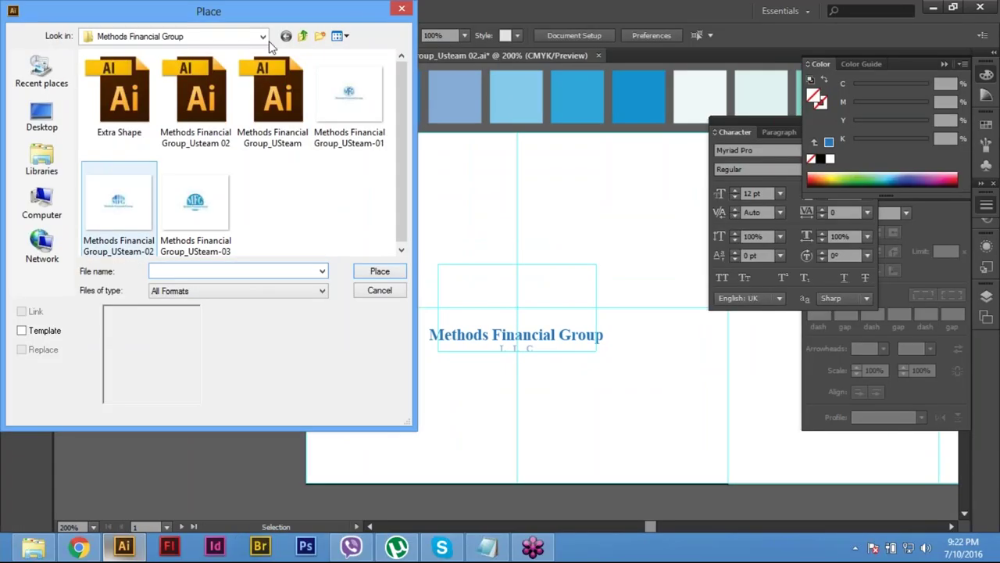
pyautogui.click(304, 37)
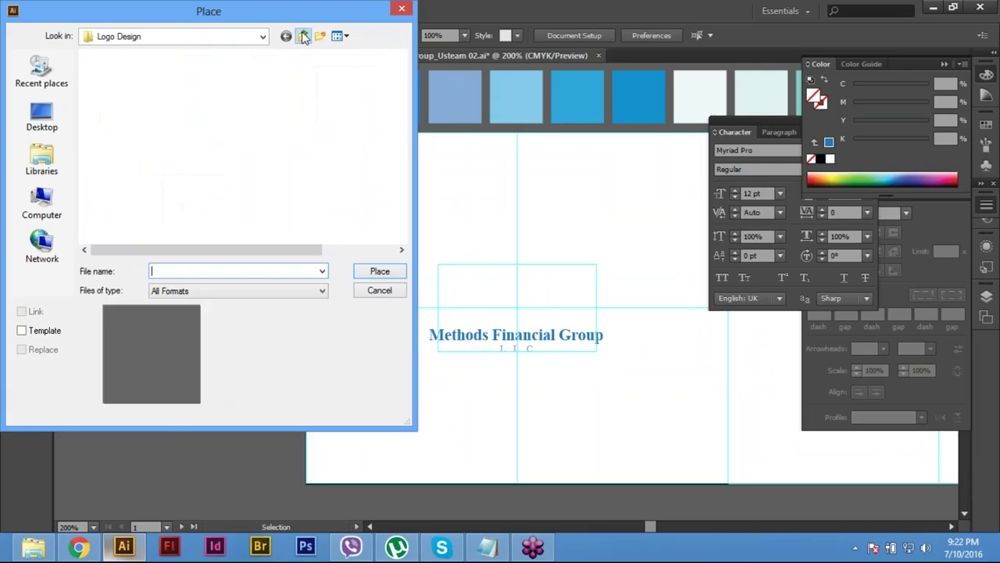
pyautogui.click(304, 37)
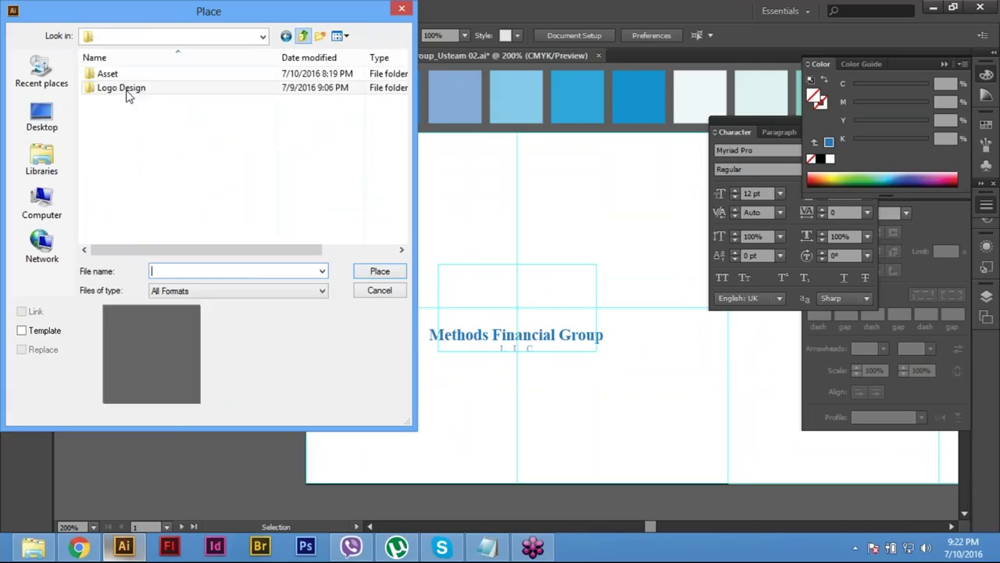
pyautogui.doubleClick(125, 75)
pyautogui.doubleClick(145, 88)
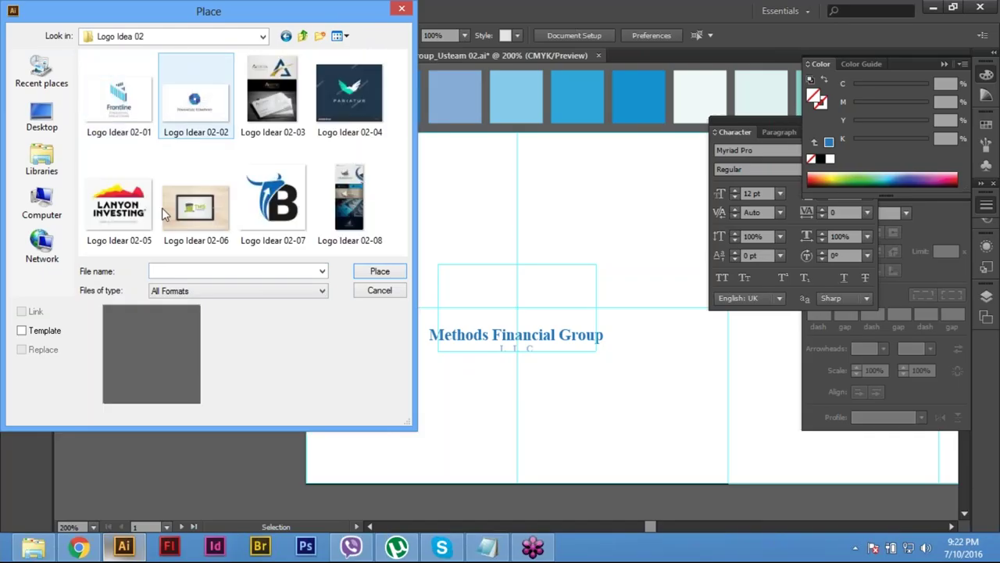
pyautogui.click(127, 118)
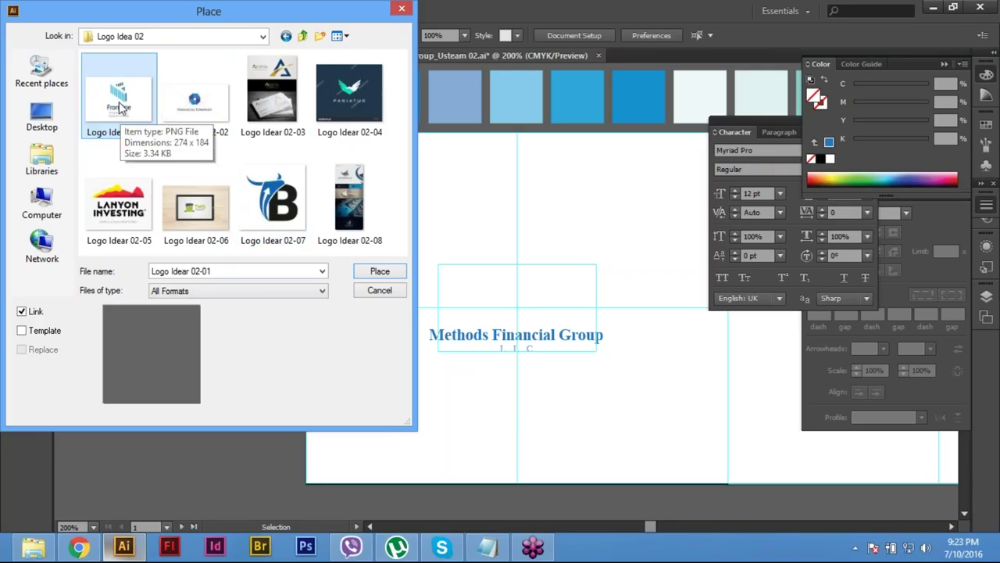
pyautogui.press('Return')
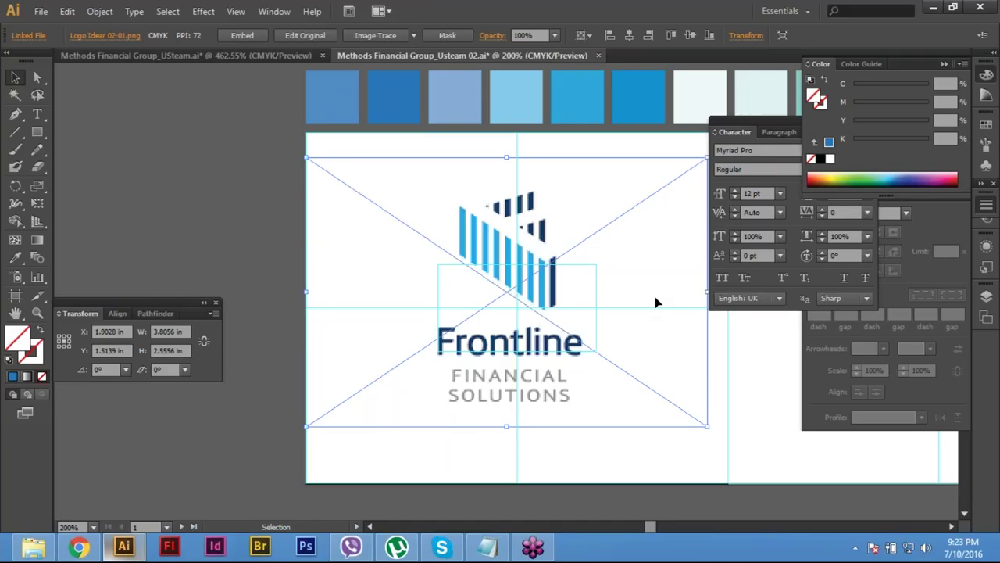
# Step: Move the Frontline image off the first artboard to its left, at about X -2.47 in, Y 0.67 in, and deselect it
pyautogui.press('a')
pyautogui.hotkey('ctrl', '-')
pyautogui.press('v')
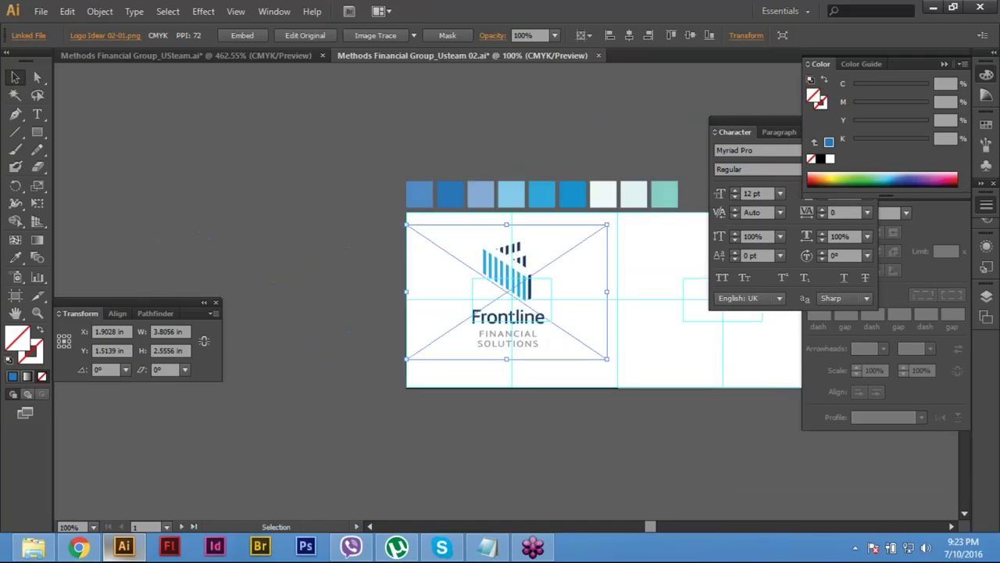
pyautogui.hotkey('ctrl', 'z')
pyautogui.moveTo(276, 279); pyautogui.dragTo(276, 248)
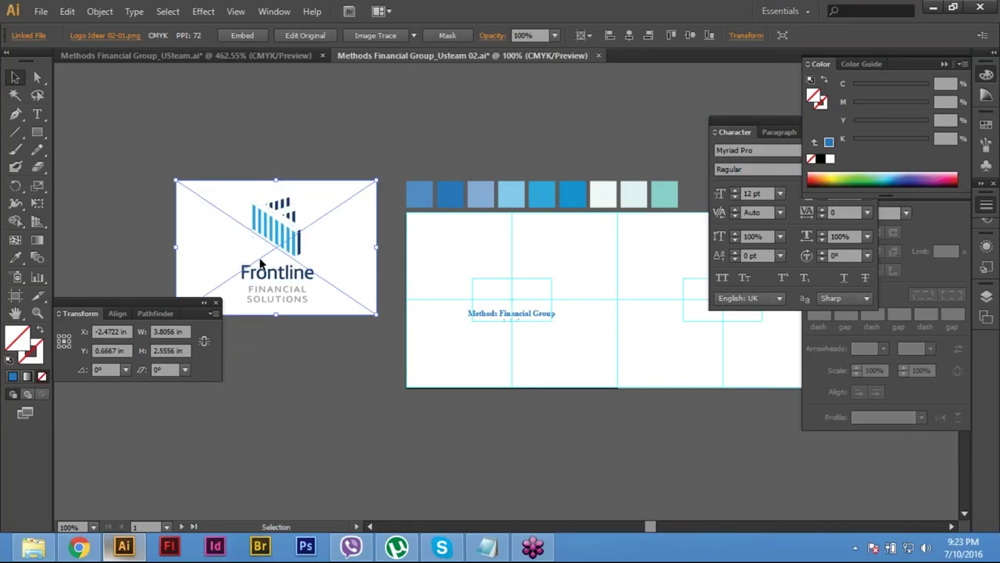
pyautogui.scroll(-3, 313, 273)
pyautogui.hscroll(-2, 344, 277)
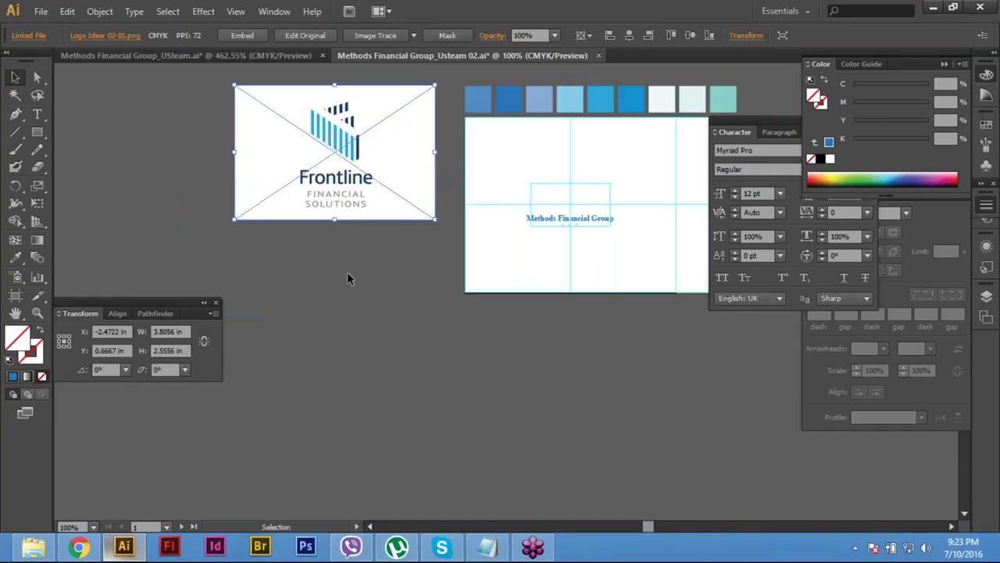
pyautogui.click(347, 279)
# Step: Place the linked reference image Logo Idear 02-08 from the Logo Idea 02 folder
pyautogui.hotkey('alt', 'f')
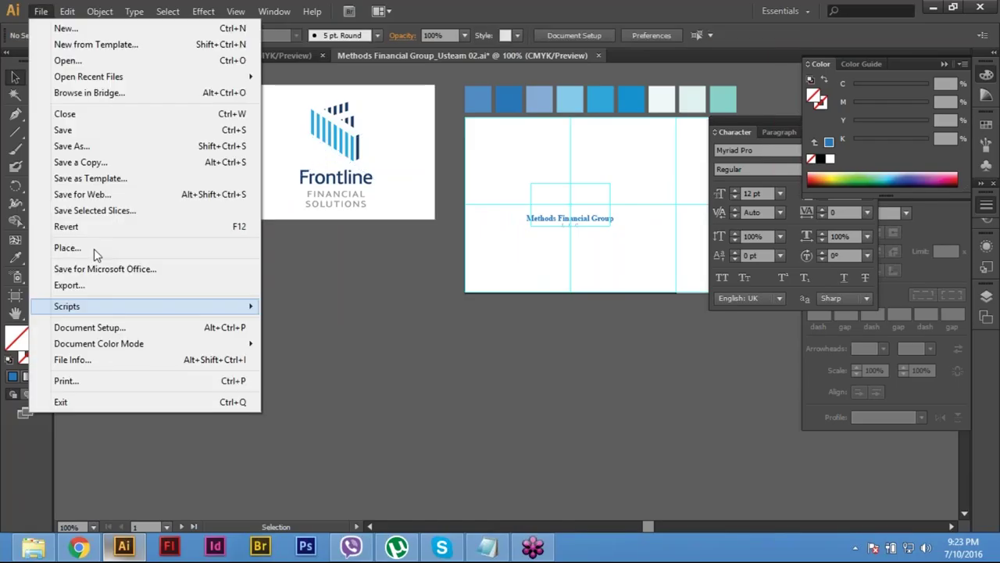
pyautogui.click(233, 248)
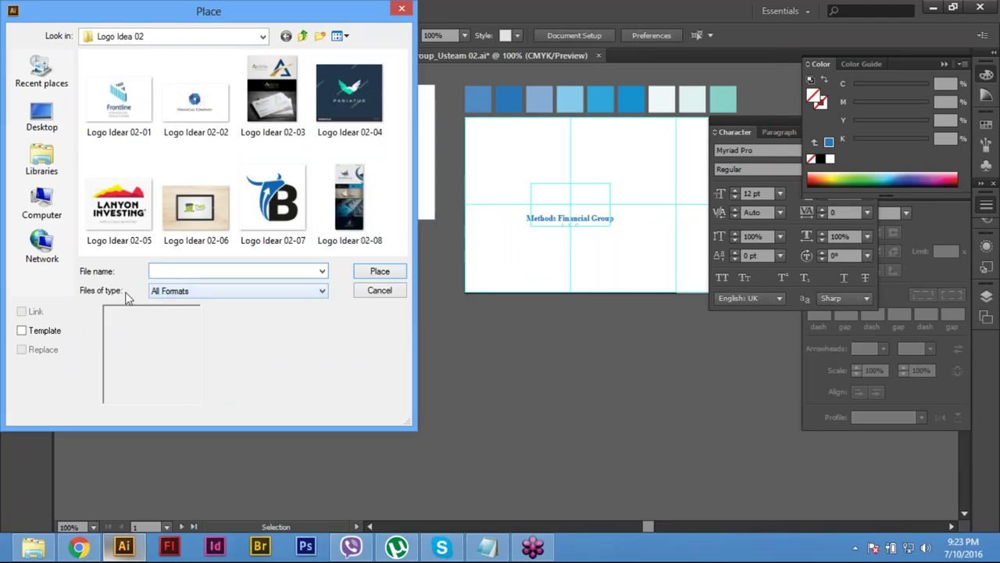
pyautogui.click(354, 207)
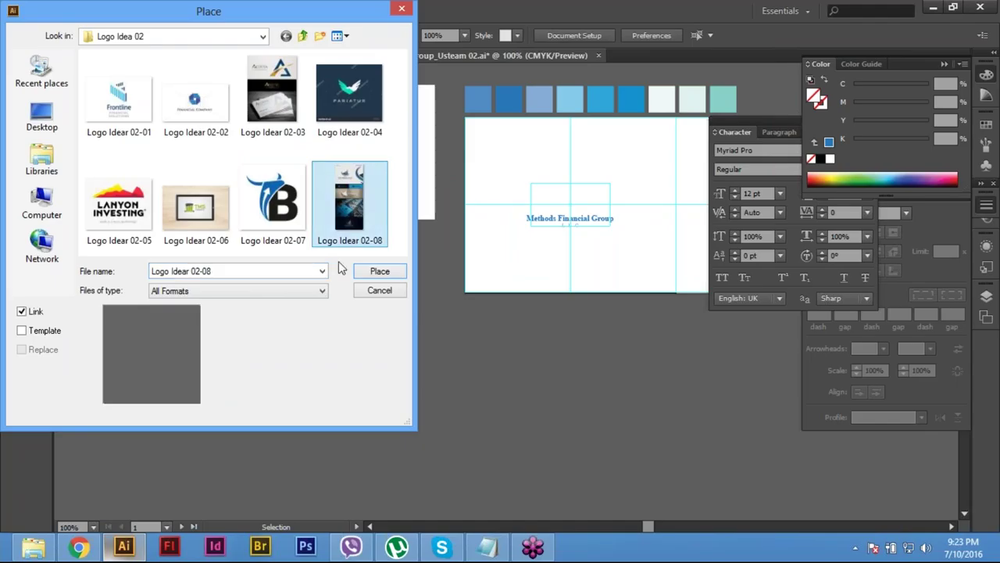
pyautogui.click(379, 280)
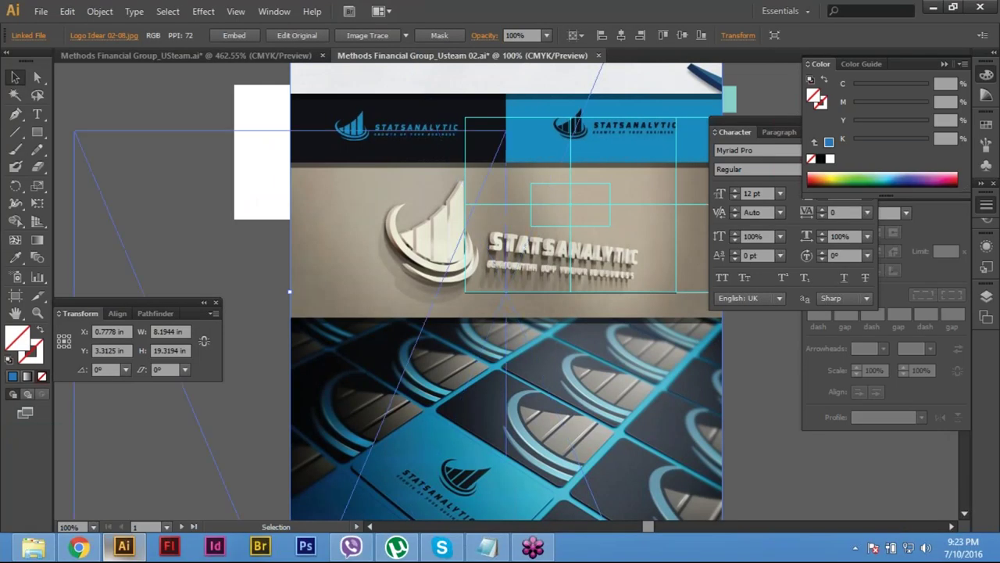
# Step: Move the Statsanalytic image below the Frontline image, at about X -4.33 in, Y 11.78 in, and deselect it
pyautogui.moveTo(547, 141); pyautogui.dragTo(312, 504)
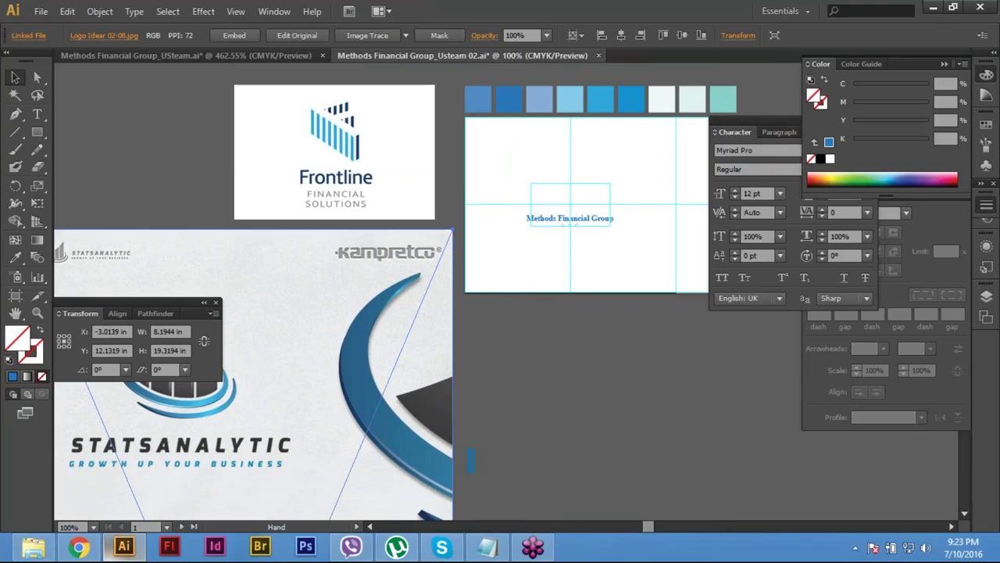
pyautogui.hotkey('ctrl', '-')
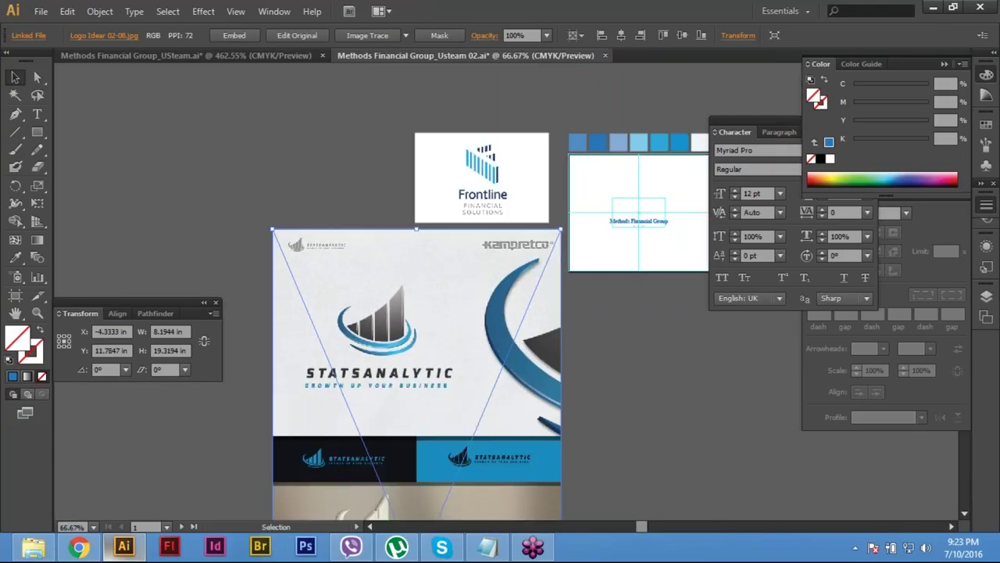
pyautogui.hotkey('ctrl', 'shift', 'a')
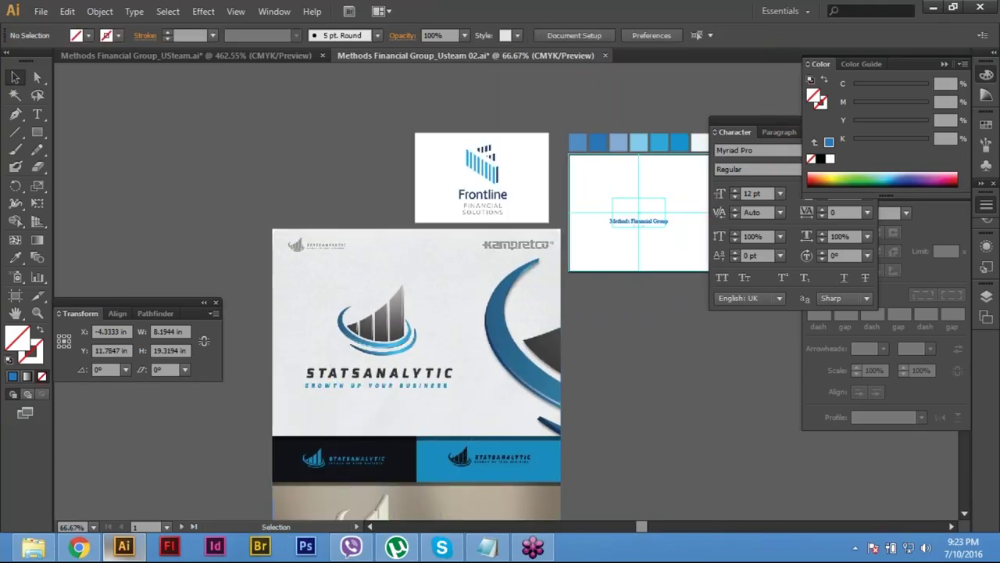
pyautogui.moveTo(547, 312); pyautogui.dragTo(450, 267)
pyautogui.moveTo(245, 277); pyautogui.dragTo(292, 293)
pyautogui.click(292, 293)
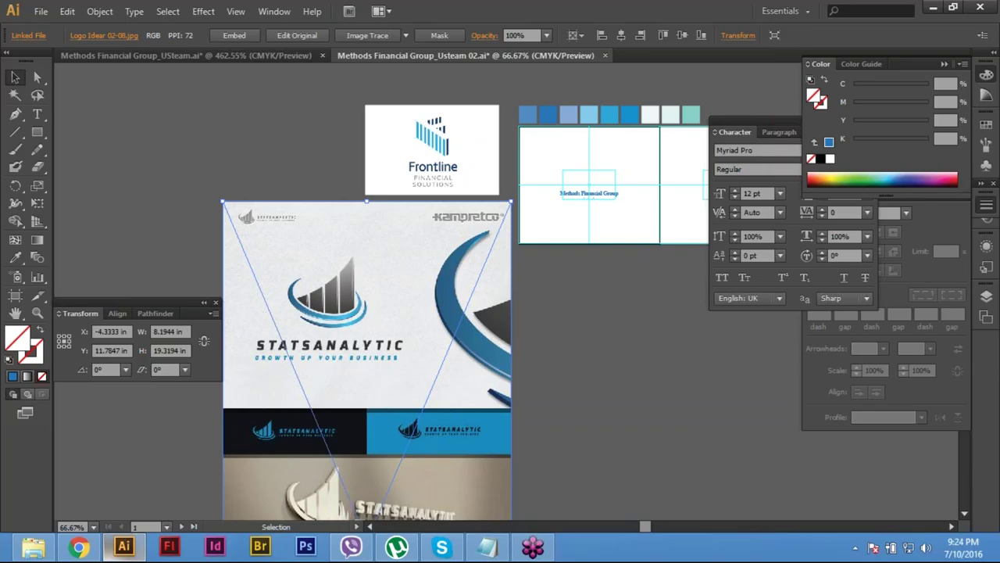
pyautogui.click(123, 137)
pyautogui.moveTo(600, 307); pyautogui.dragTo(392, 271)
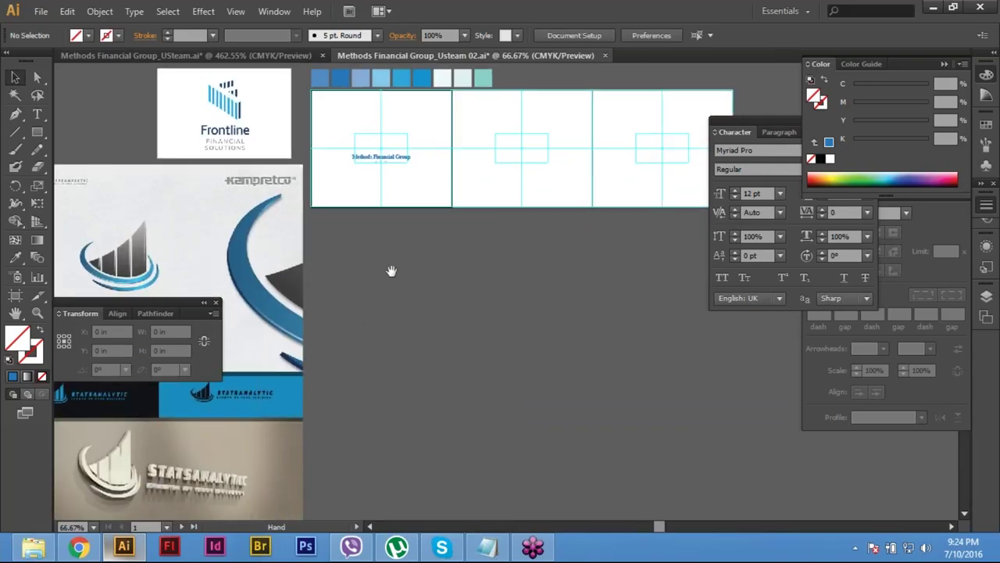
pyautogui.click(41, 11)
pyautogui.click(81, 249)
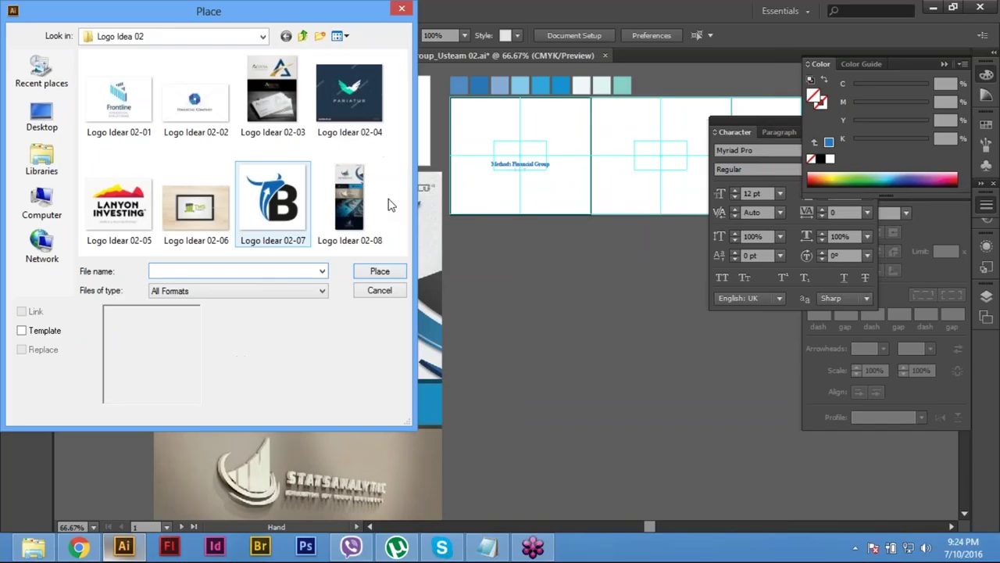
pyautogui.click(378, 291)
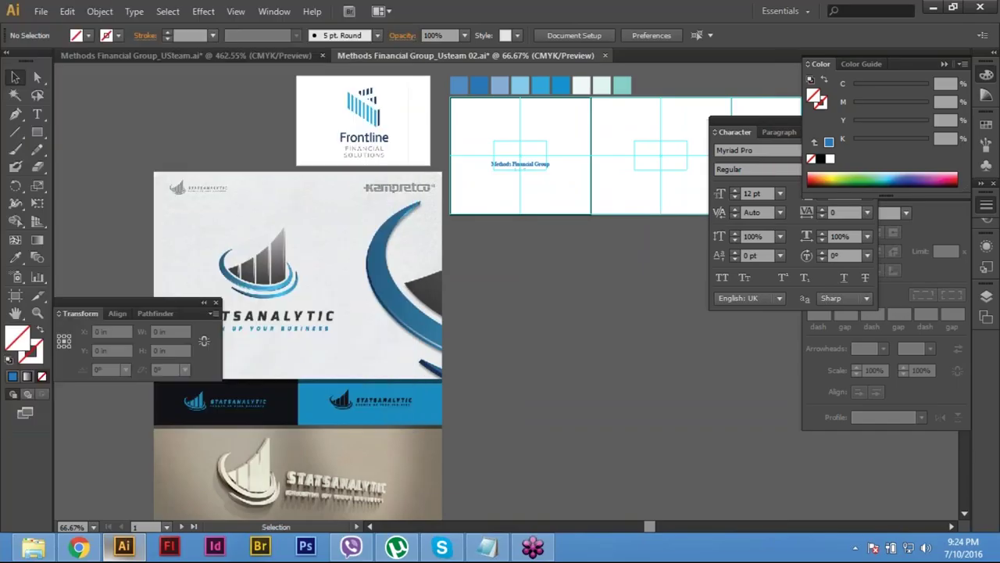
# Step: Place the linked reference image Logo Idear 02-04 from the Logo Idea 02 folder
pyautogui.click(40, 11)
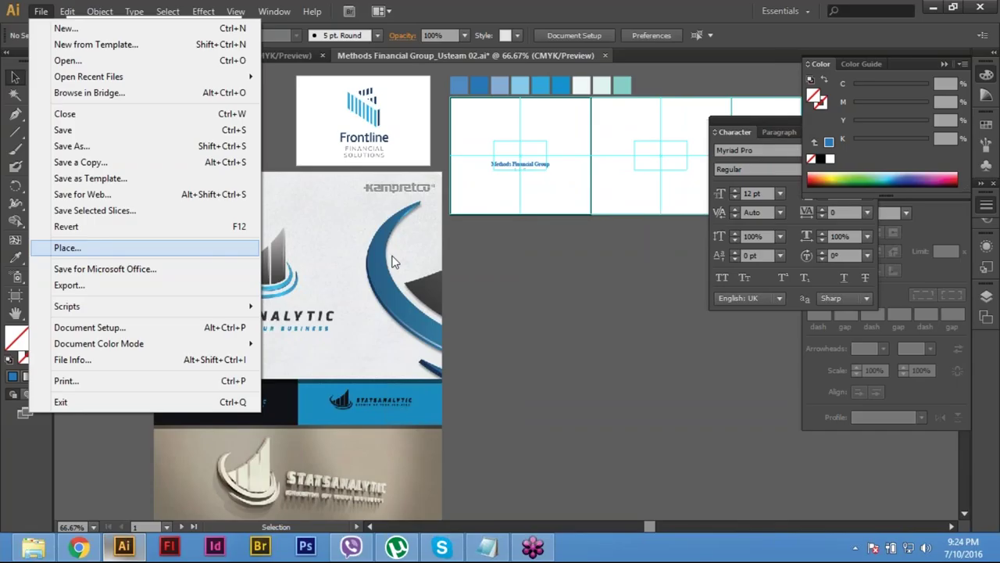
pyautogui.click(141, 247)
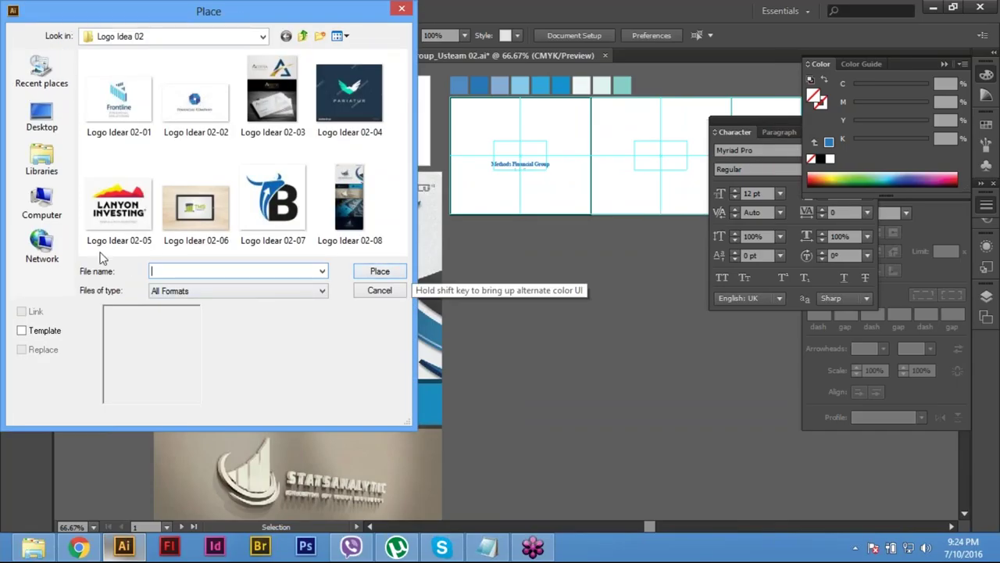
pyautogui.click(353, 89)
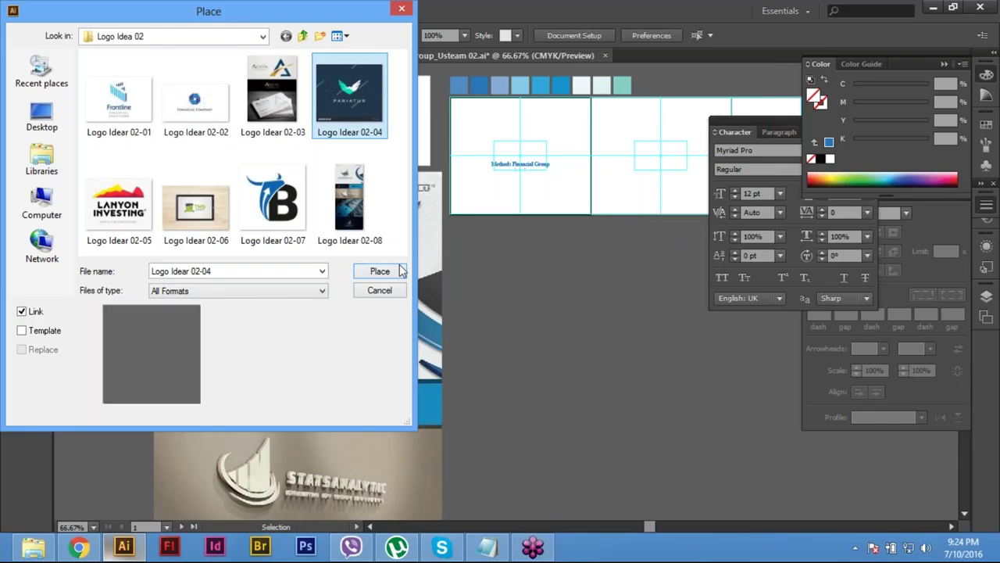
pyautogui.click(400, 271)
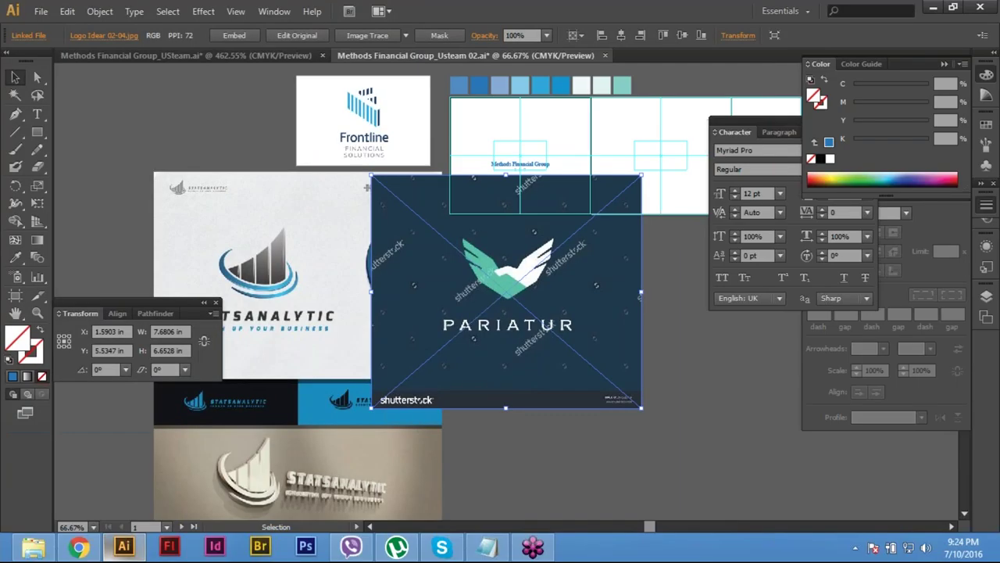
# Step: Move the Pariatur image below the artboards, beside the Statsanalytic image, at about X 4.01 in, Y 7.56 in, and deselect it
pyautogui.moveTo(460, 248); pyautogui.dragTo(556, 325)
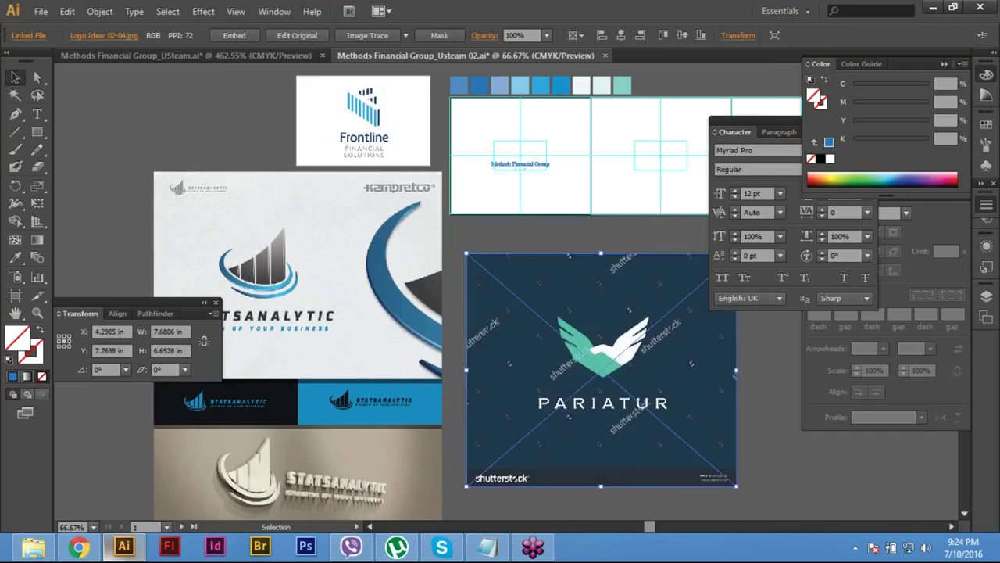
pyautogui.moveTo(686, 386); pyautogui.dragTo(676, 379)
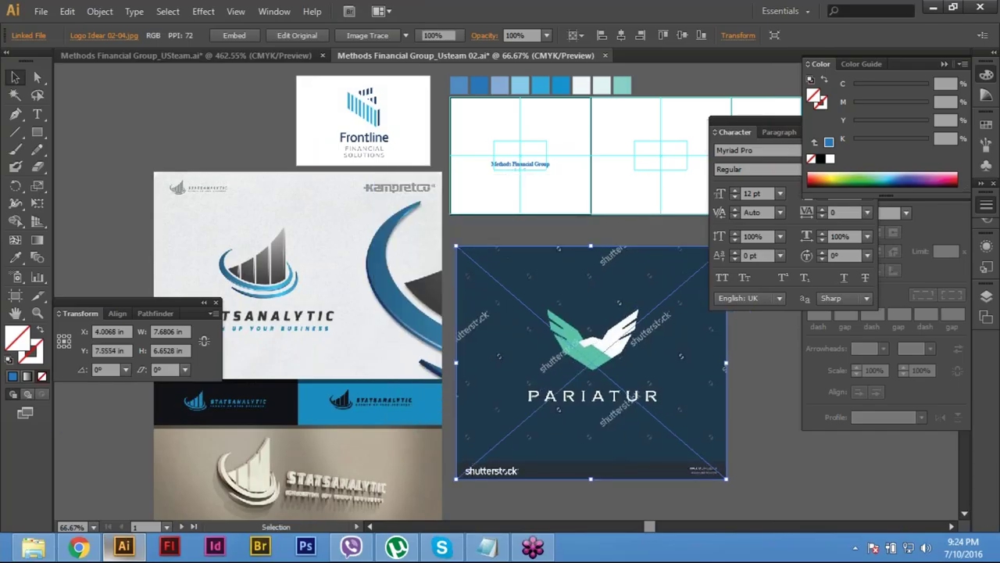
pyautogui.hotkey('ctrl', 'shift', 'a')
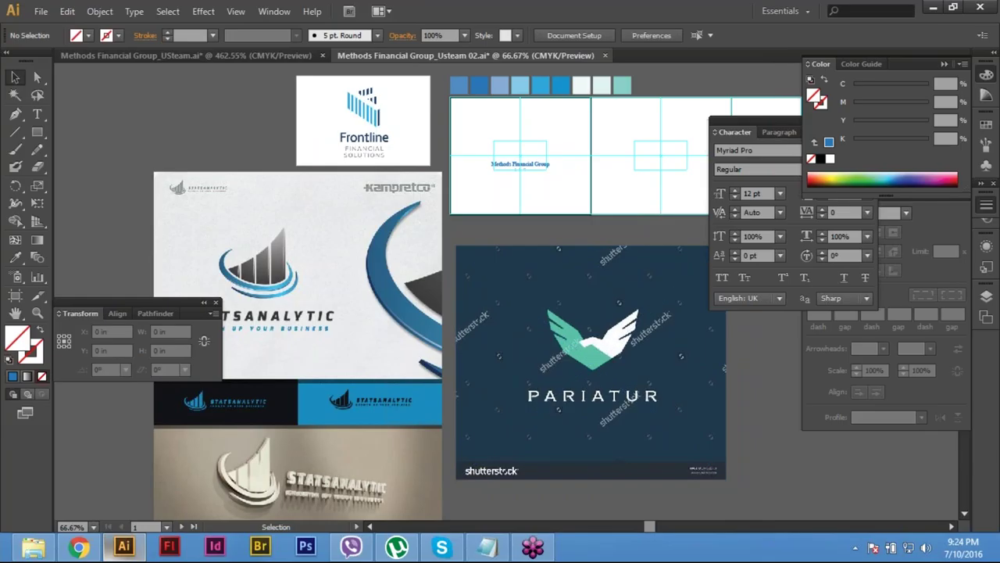
pyautogui.click(585, 405)
pyautogui.moveTo(495, 382); pyautogui.dragTo(413, 390)
pyautogui.hotkey('ctrl', 'shift', 'a')
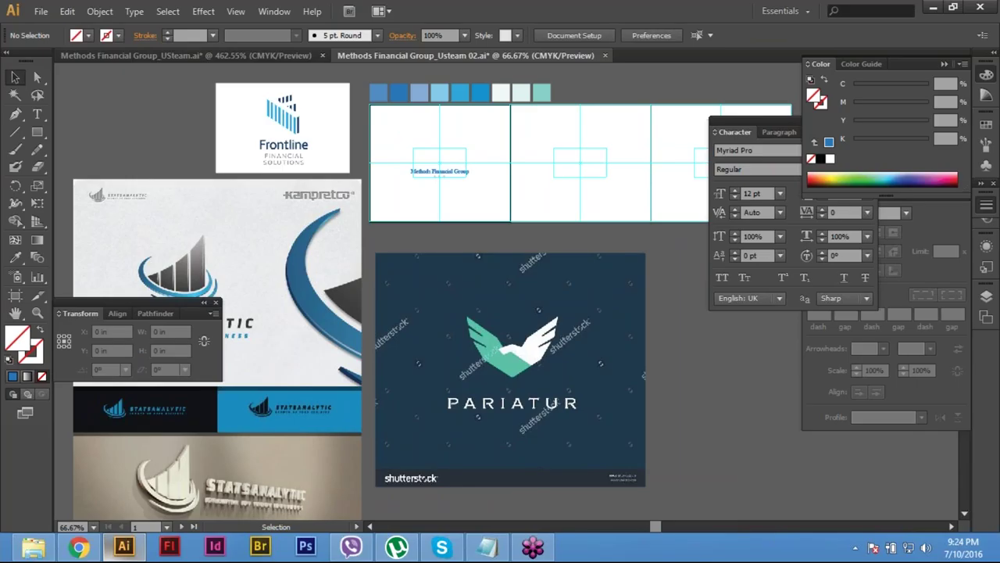
pyautogui.moveTo(323, 151); pyautogui.dragTo(356, 161)
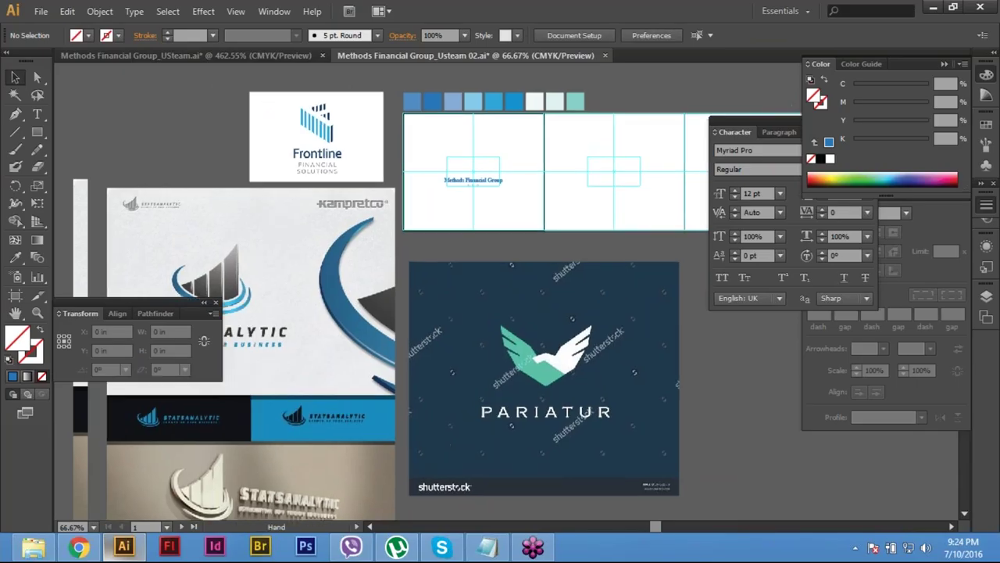
pyautogui.click(355, 161)
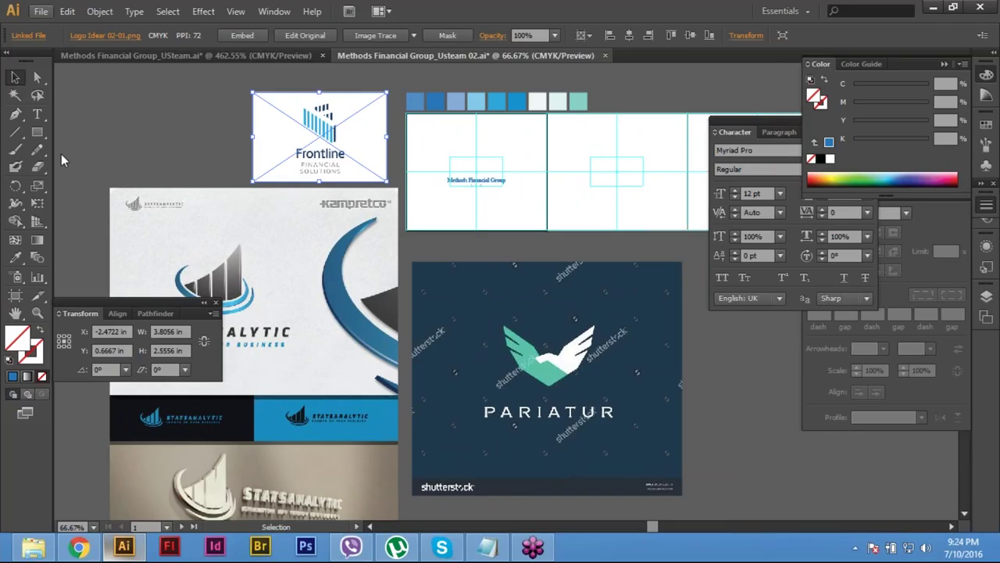
pyautogui.hotkey('alt', 'f')
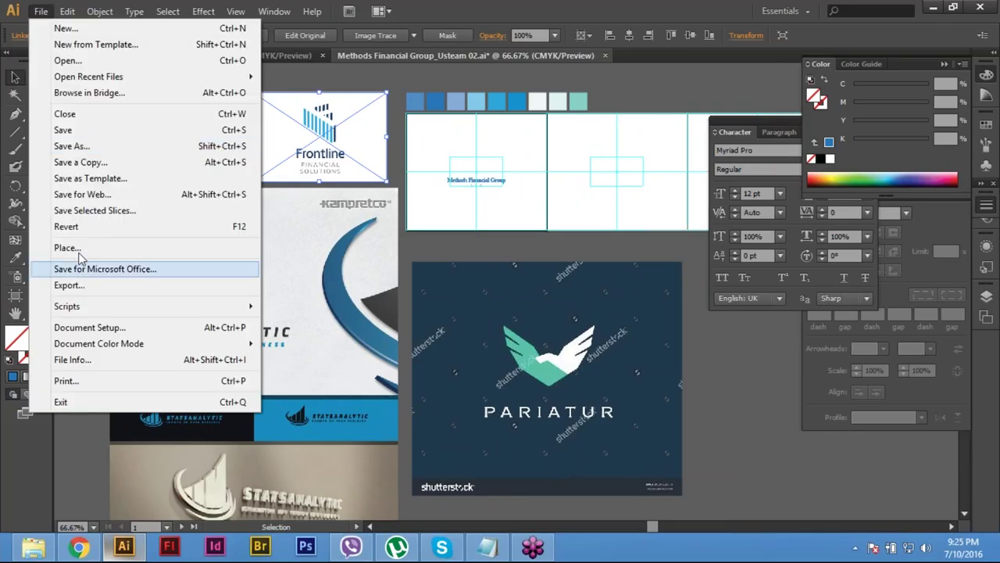
pyautogui.click(79, 248)
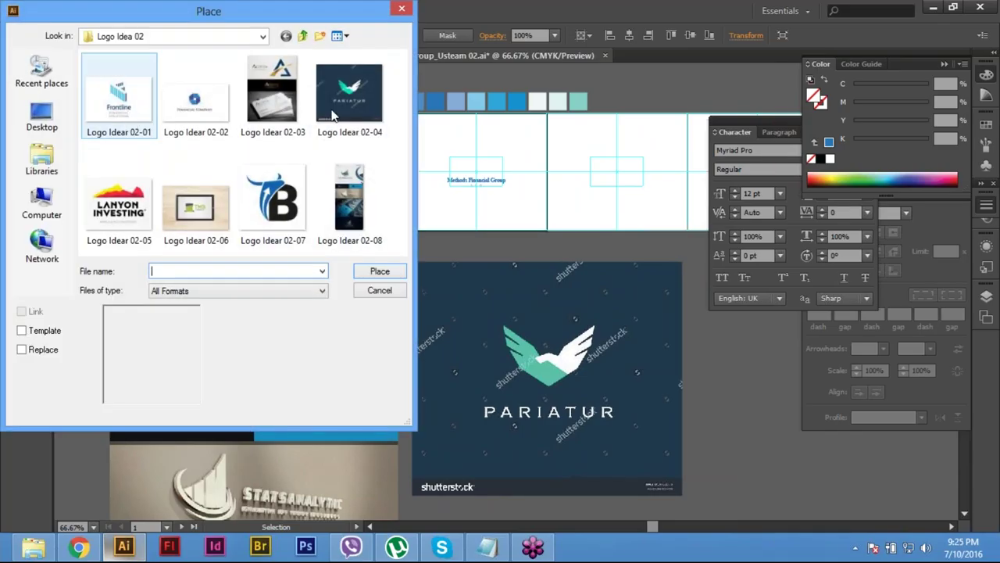
pyautogui.click(356, 100)
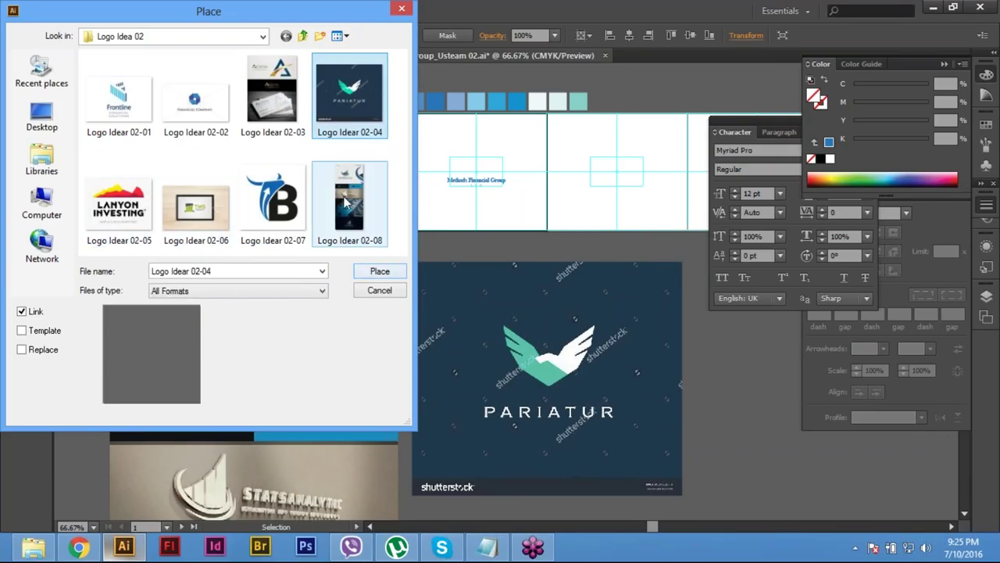
pyautogui.click(347, 202)
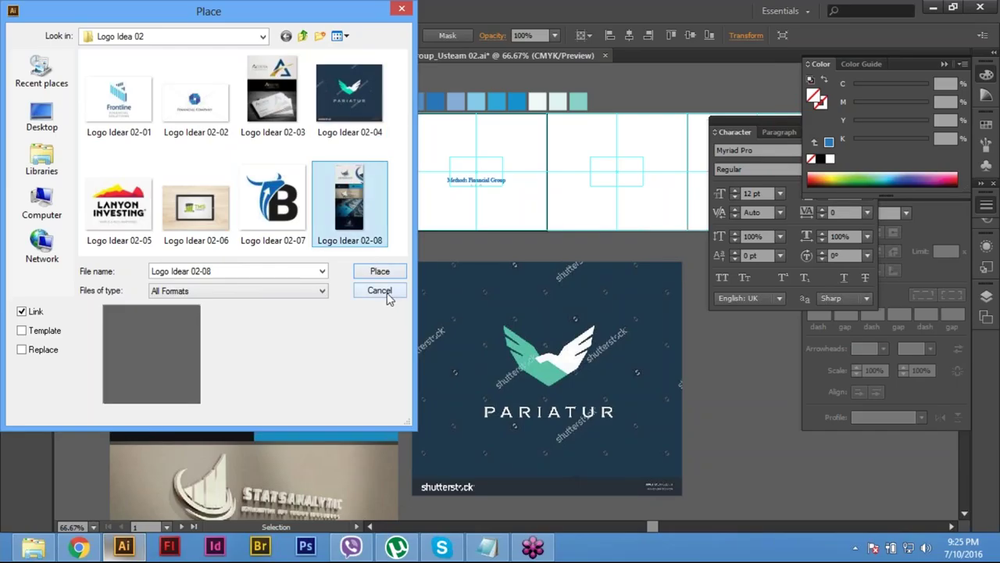
pyautogui.press('Escape')
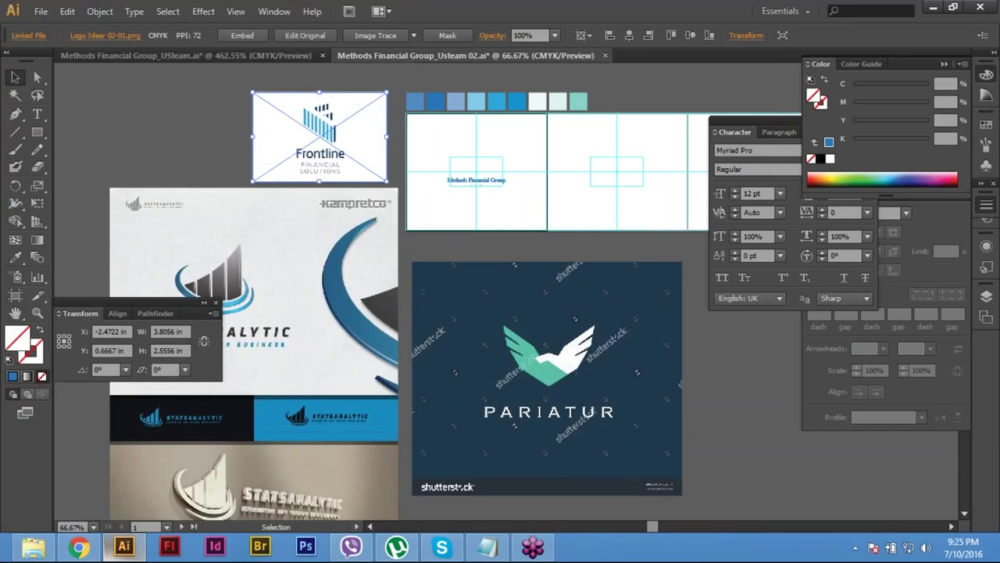
# Step: Hide all panels and examine the Frontline reference image up close beside the company name on the first artboard
pyautogui.moveTo(332, 302); pyautogui.dragTo(323, 376)
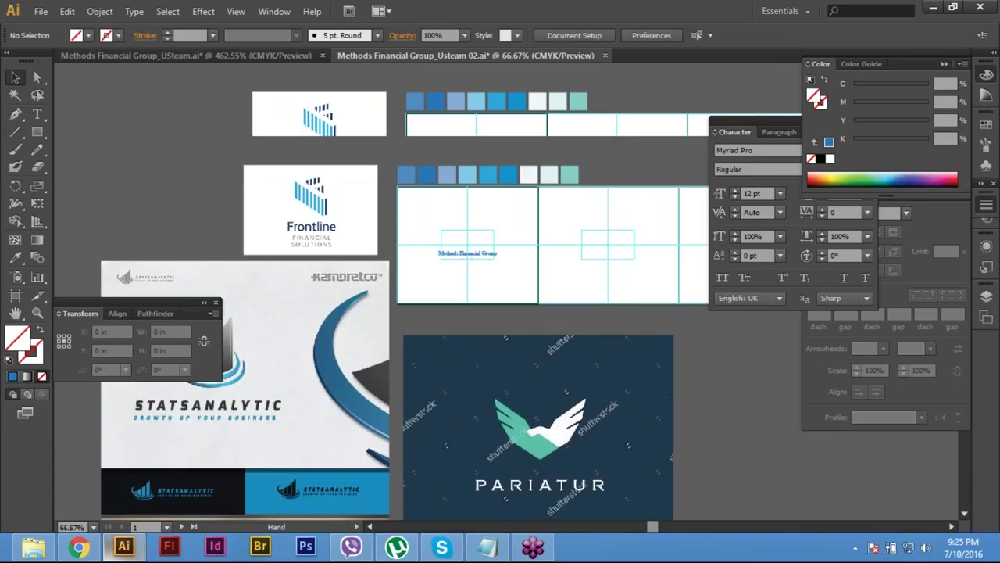
pyautogui.press('Tab')
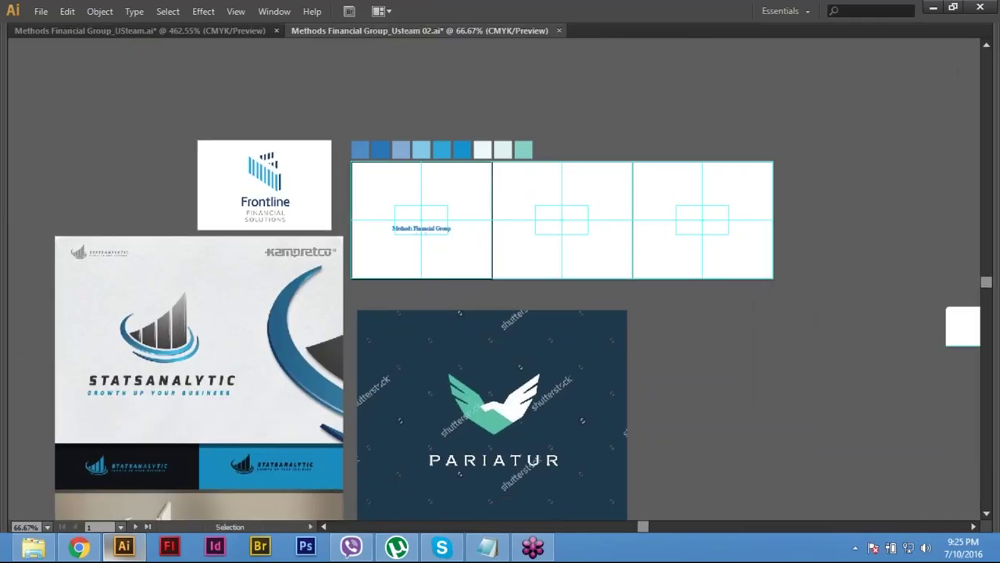
pyautogui.scroll(5, 234, 157)
pyautogui.click(264, 185)
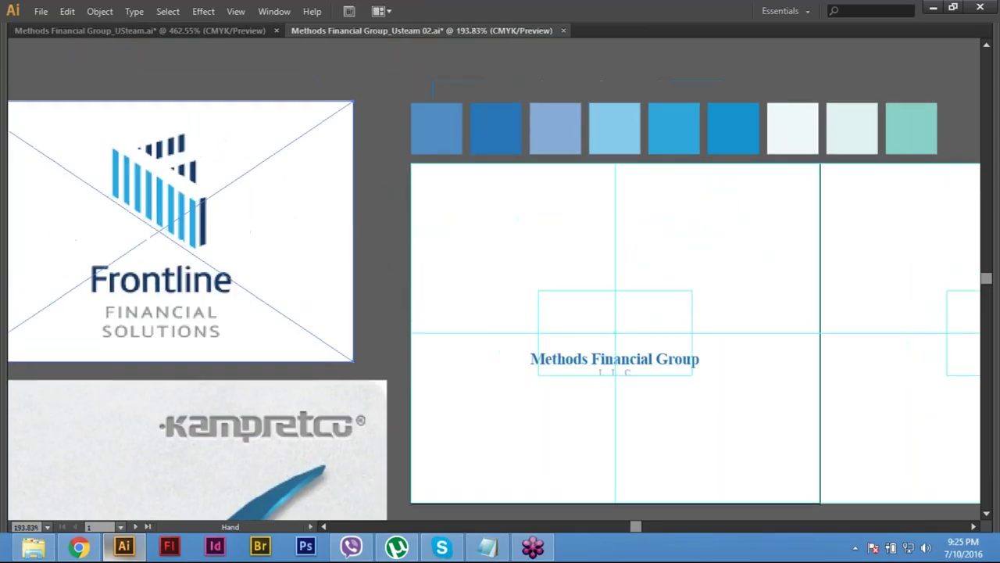
pyautogui.hotkey('ctrl', 'shift', 'a')
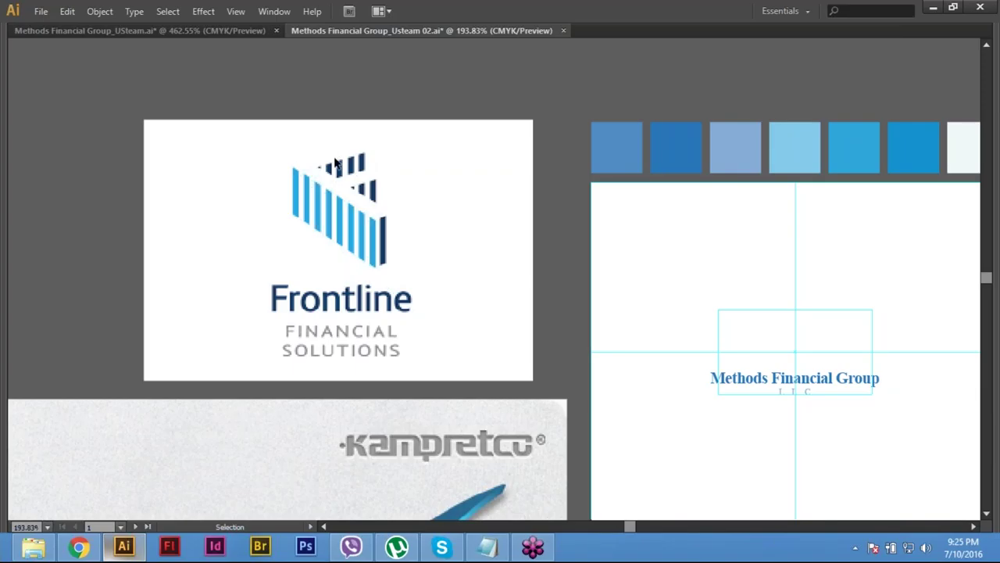
pyautogui.moveTo(733, 384); pyautogui.dragTo(520, 384)
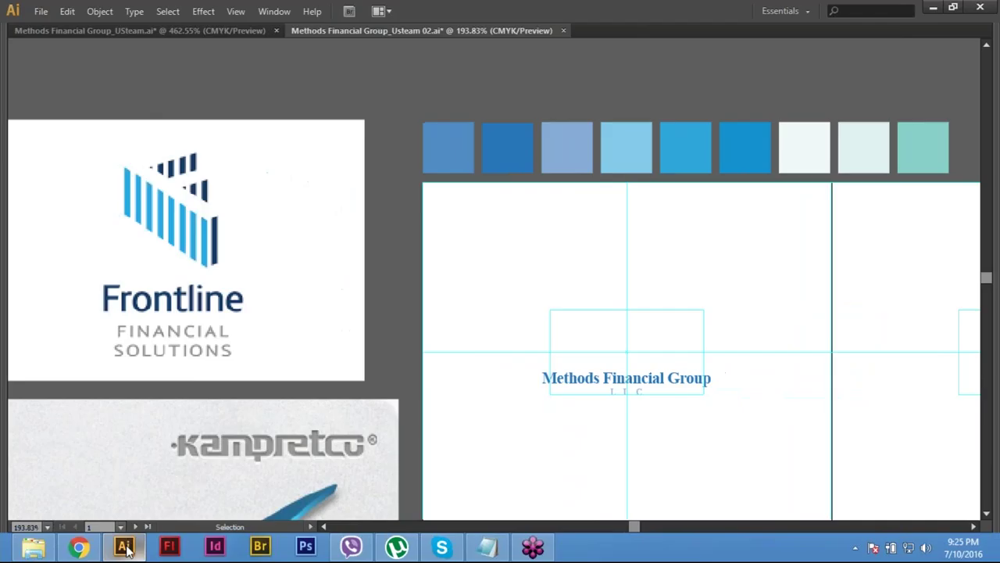
# Step: Switch to Chrome, reread the MFG lettering requirement in the DesignCrowd task description, and return to Illustrator
pyautogui.click(78, 547)
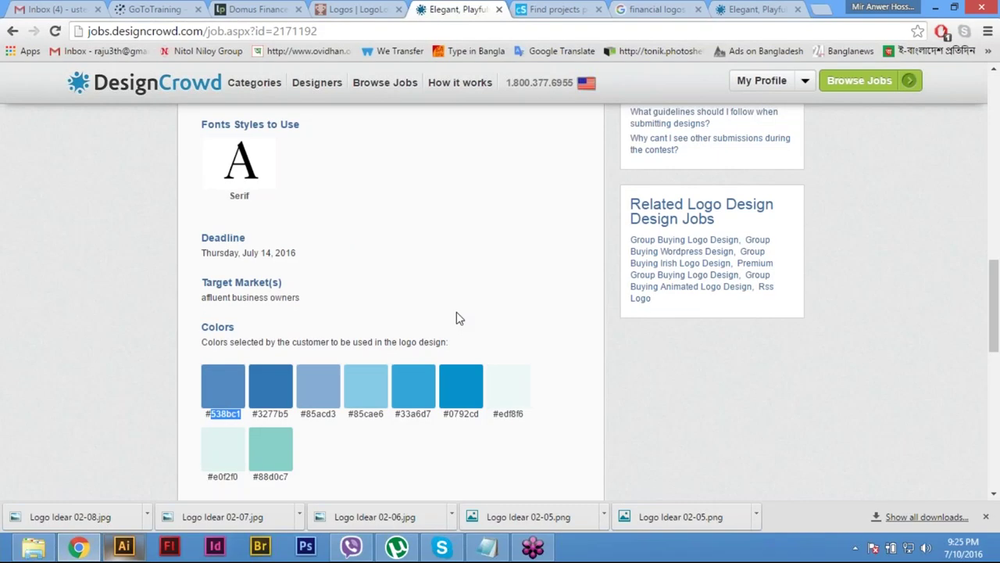
pyautogui.scroll(6, 457, 319)
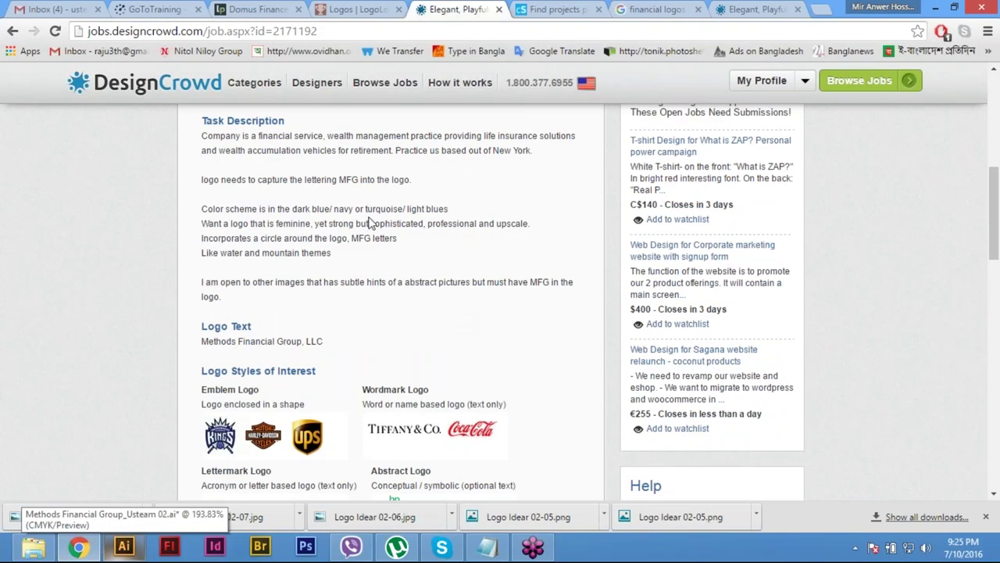
pyautogui.doubleClick(348, 180)
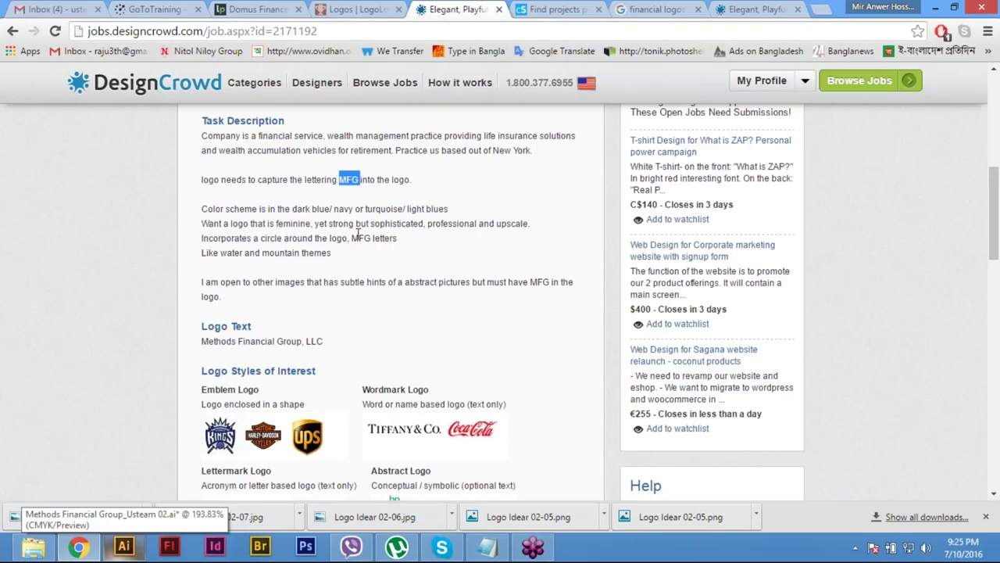
pyautogui.doubleClick(320, 180)
pyautogui.doubleClick(348, 180)
pyautogui.click(341, 197)
pyautogui.doubleClick(361, 179)
pyautogui.click(121, 551)
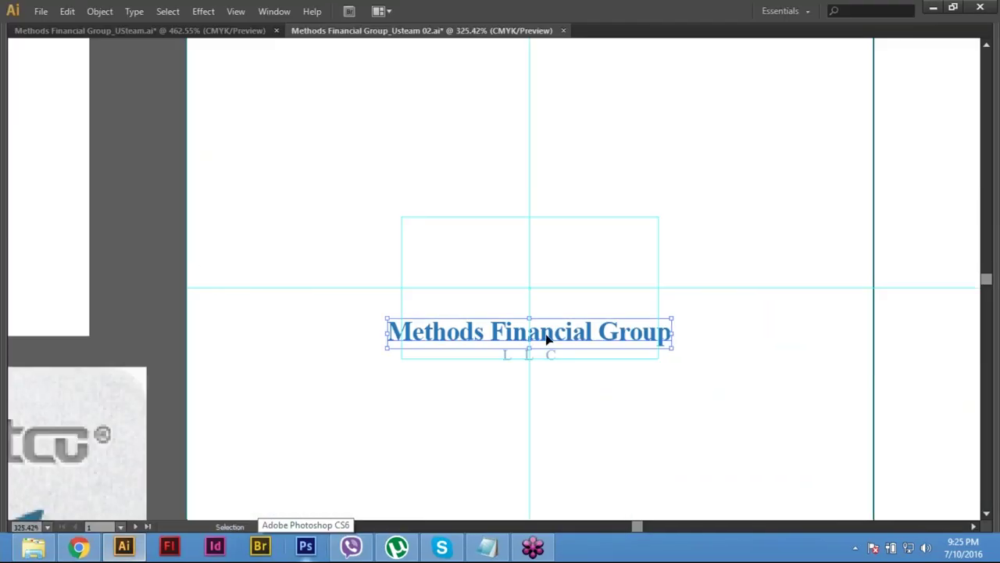
pyautogui.moveTo(557, 335); pyautogui.dragTo(552, 253)
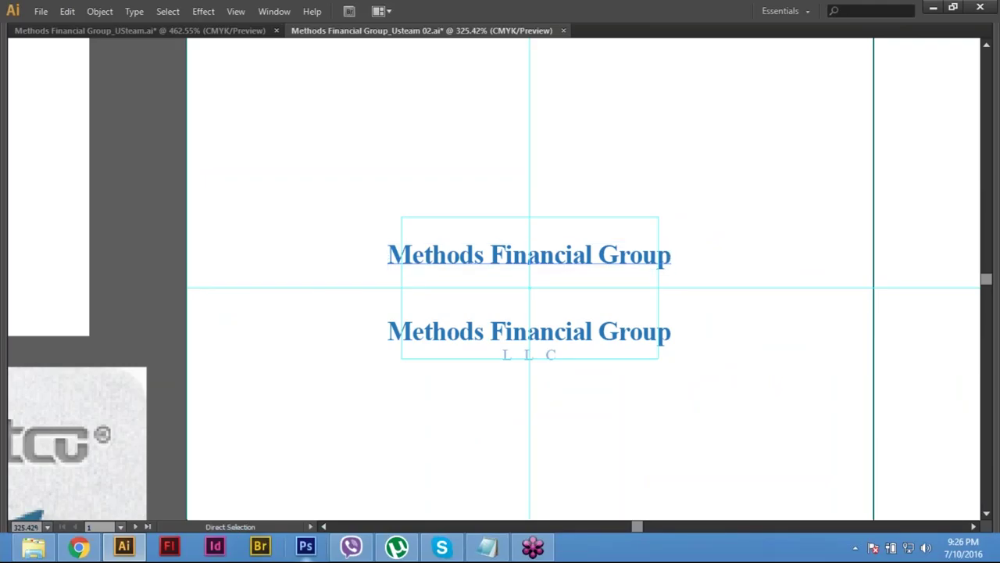
pyautogui.hotkey('ctrl', 'z')
pyautogui.click(652, 404)
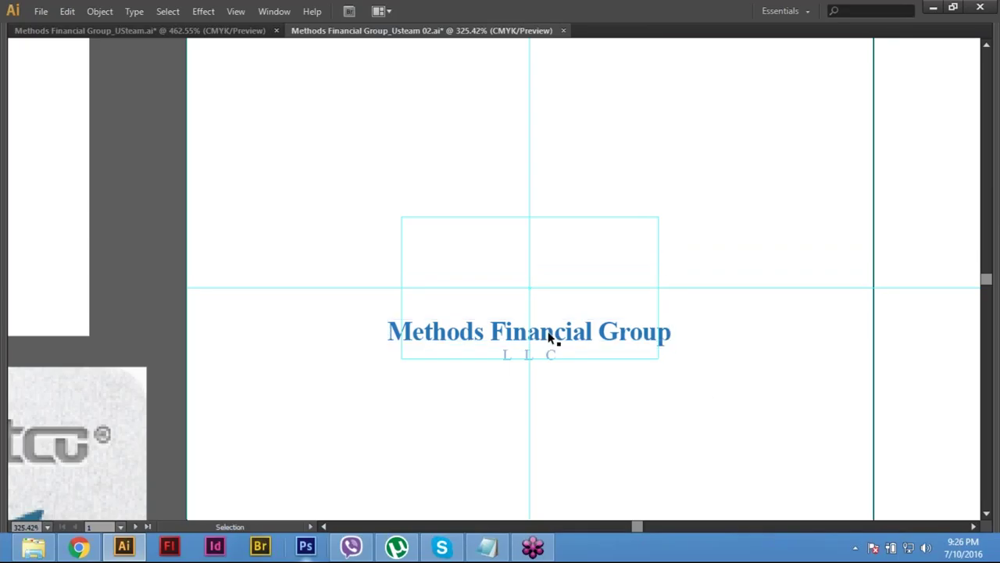
# Step: Duplicate the Methods Financial Group text just above the original, inside the guide box on the first artboard
pyautogui.click(553, 337)
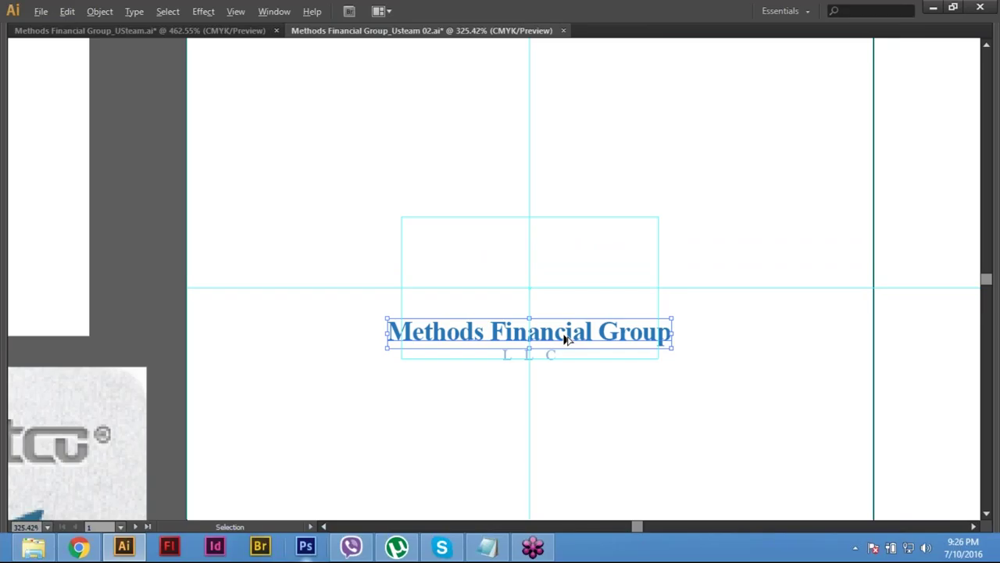
pyautogui.moveTo(568, 339); pyautogui.dragTo(573, 268)
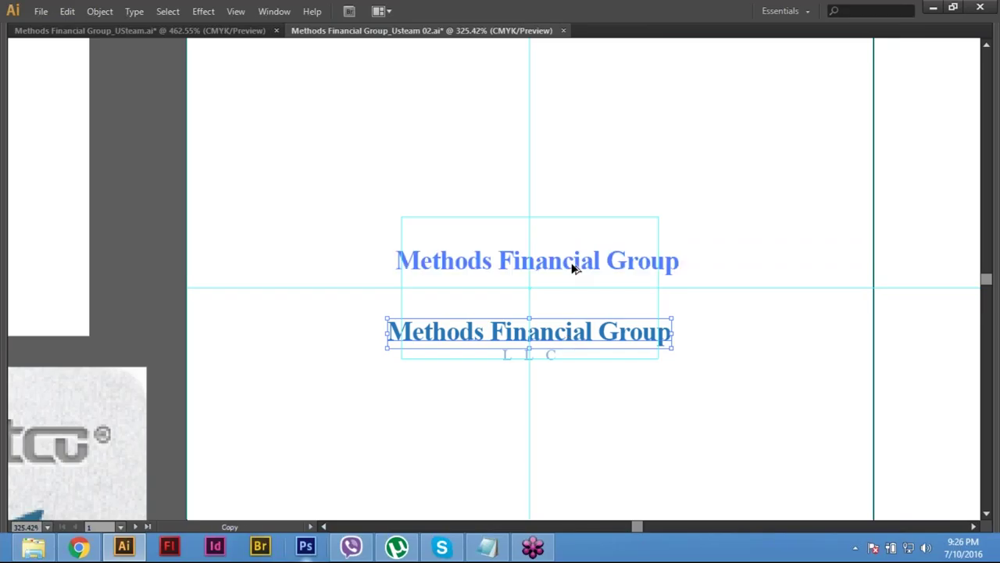
pyautogui.moveTo(573, 268); pyautogui.dragTo(573, 268)
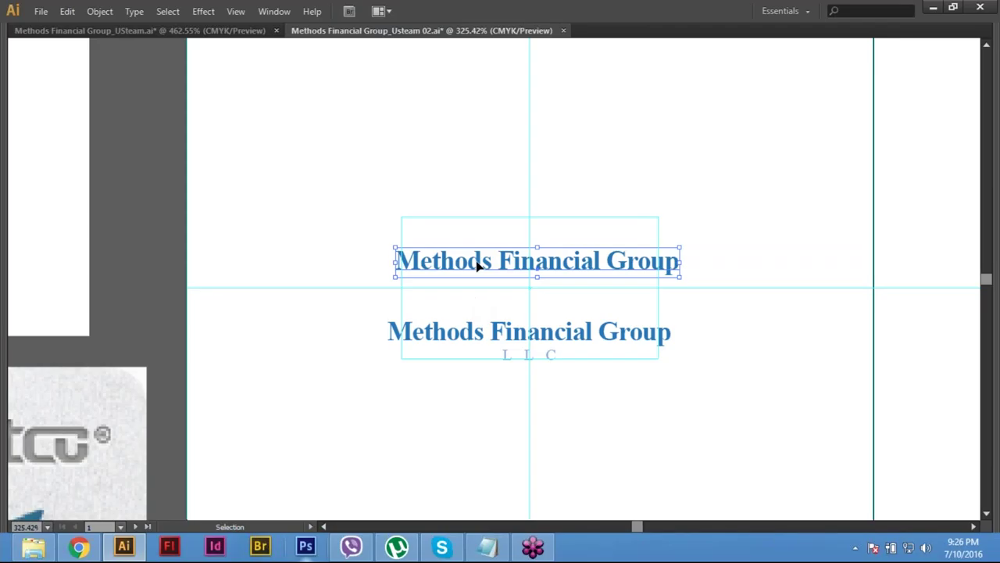
pyautogui.doubleClick(422, 266)
pyautogui.moveTo(422, 262); pyautogui.dragTo(497, 260)
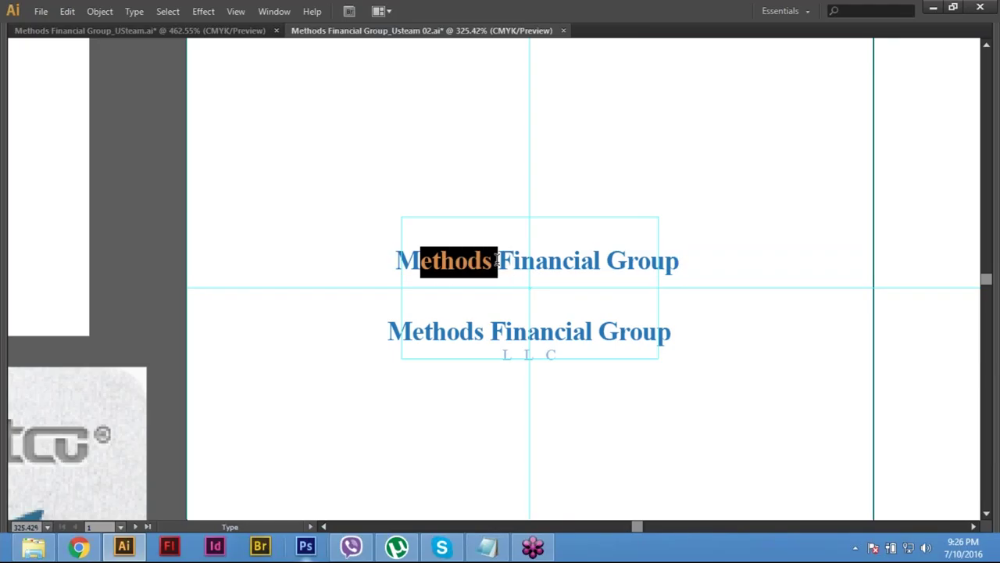
pyautogui.tripleClick(410, 258)
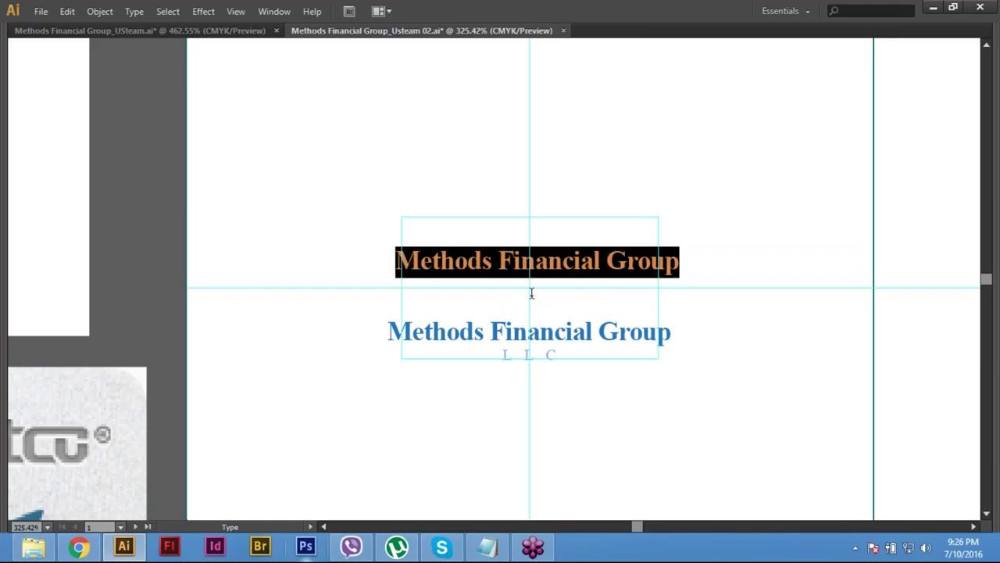
pyautogui.press('Escape')
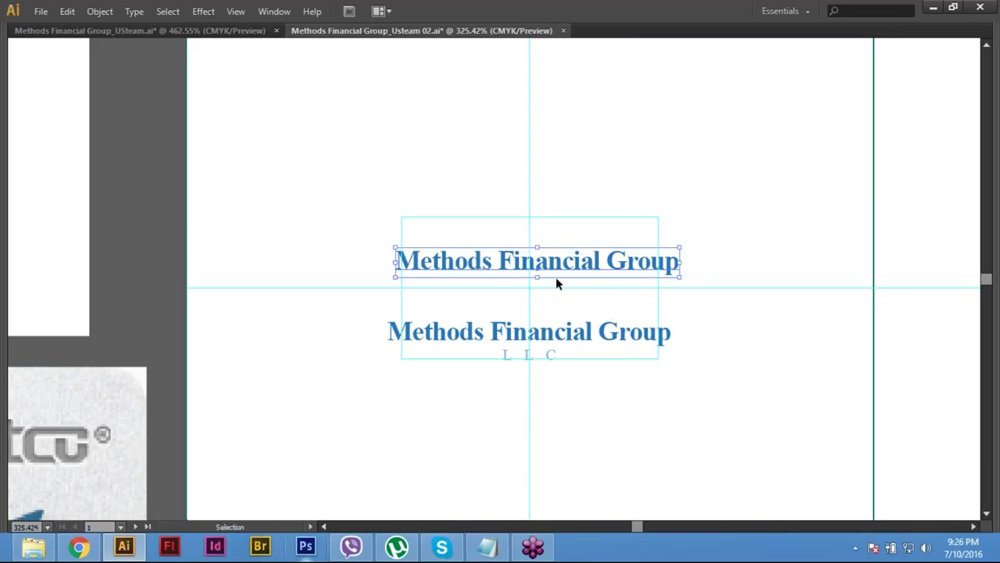
# Step: Examine the striped mark of the Frontline reference logo up close and deselect the duplicated company name text
pyautogui.click(556, 284)
pyautogui.scroll(-2, 172, 206)
pyautogui.moveTo(172, 206); pyautogui.dragTo(523, 354)
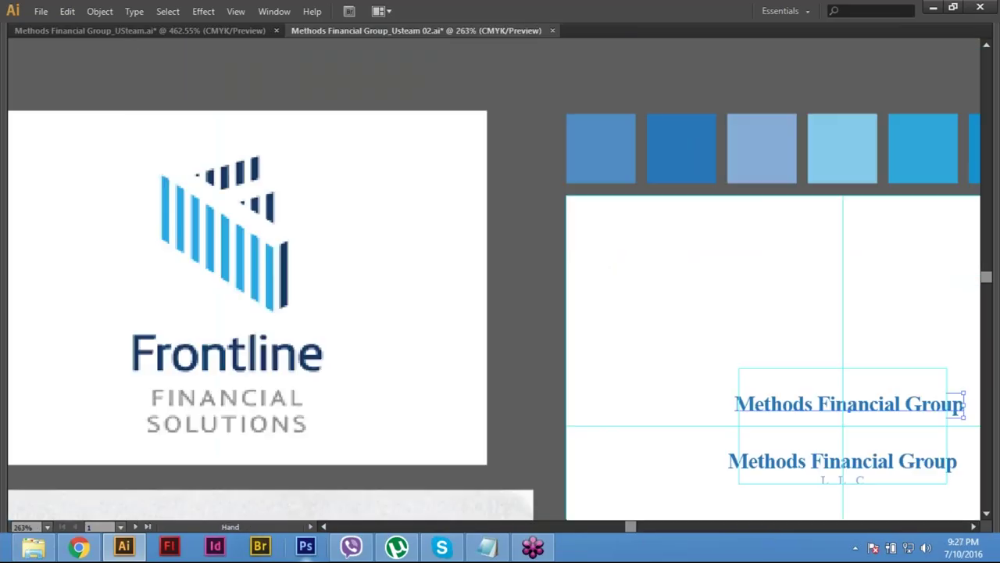
pyautogui.hotkey('ctrl', 'z')
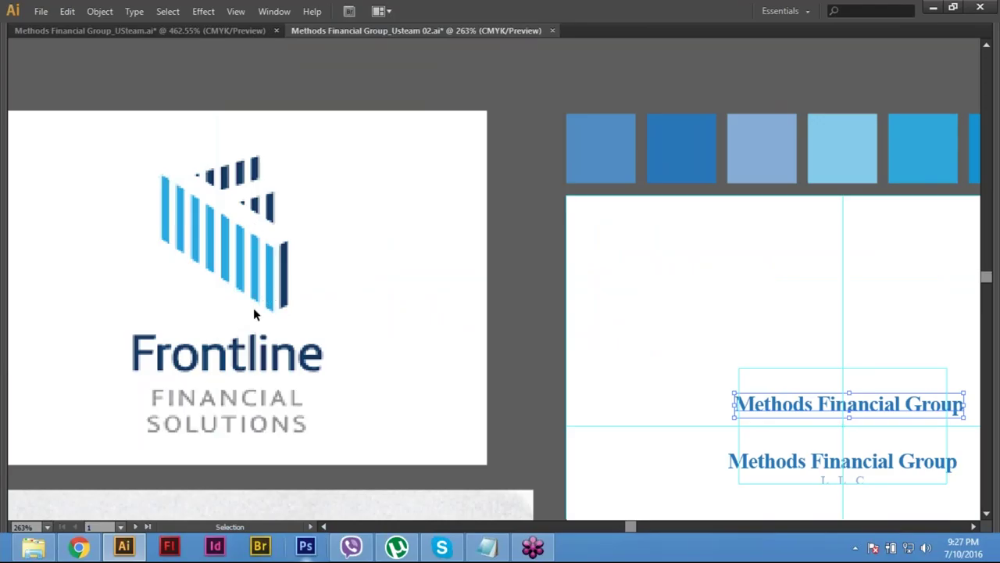
pyautogui.hotkey('ctrl', 'shift', 'a')
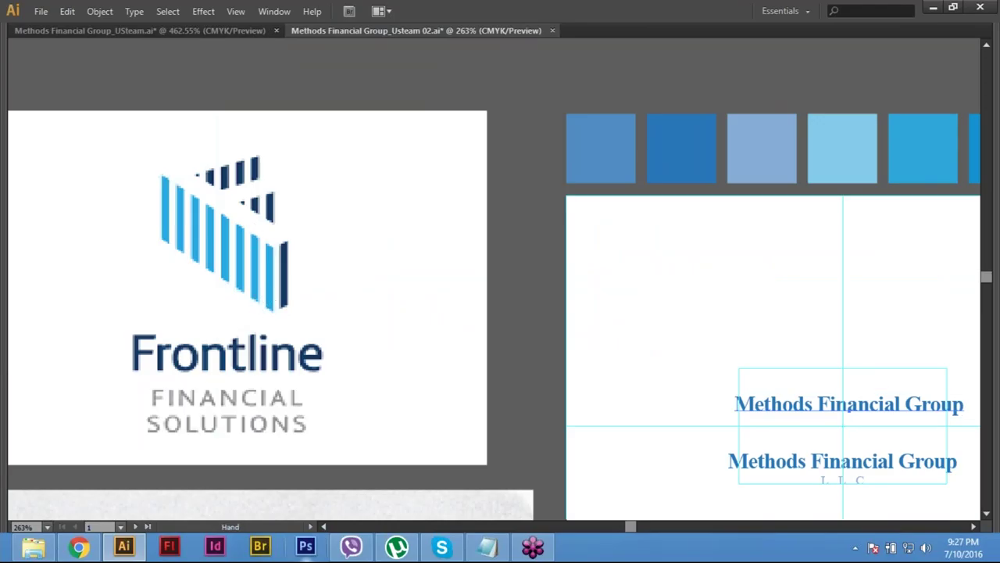
# Step: Look over the Statsanalytic and Pariatur reference images around the artboards, leaving nothing selected
pyautogui.scroll(-2, 500, 281)
pyautogui.scroll(-6, 364, 438)
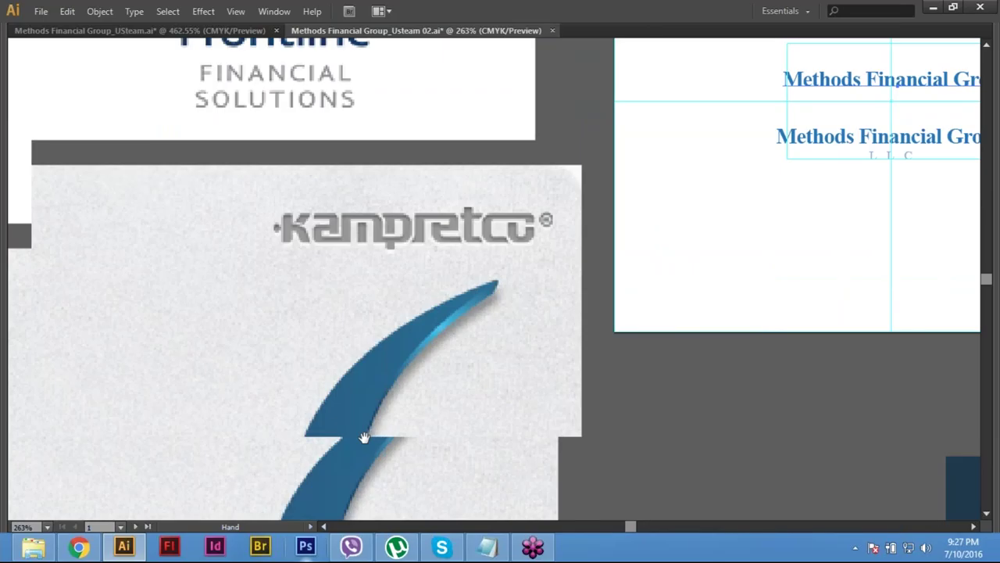
pyautogui.hotkey('ctrl', '-')
pyautogui.hotkey('ctrl', '-')
pyautogui.hotkey('ctrl', '-')
pyautogui.hotkey('ctrl', '-')
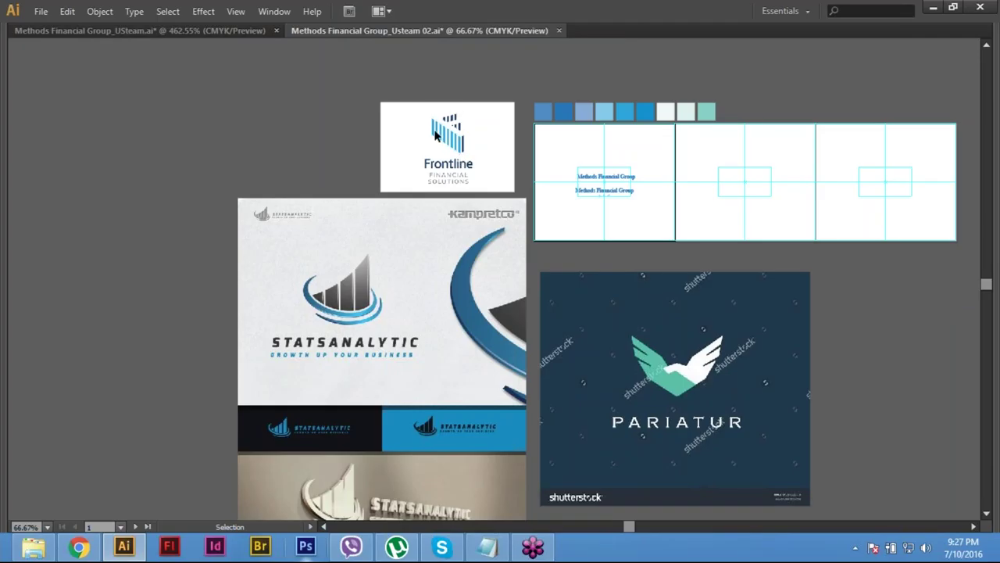
pyautogui.click(664, 367)
pyautogui.click(740, 404)
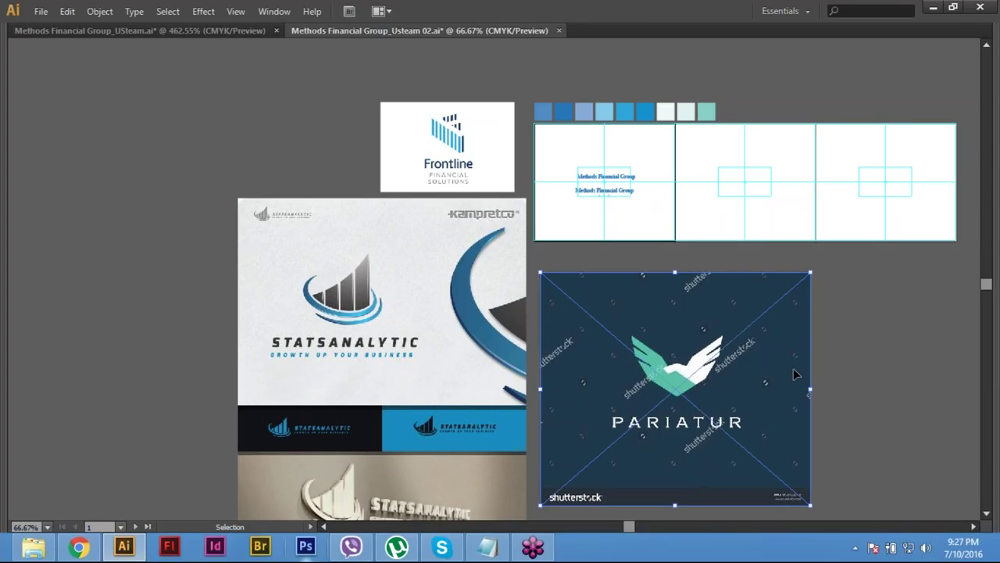
pyautogui.hotkey('ctrl', 'shift', 'a')
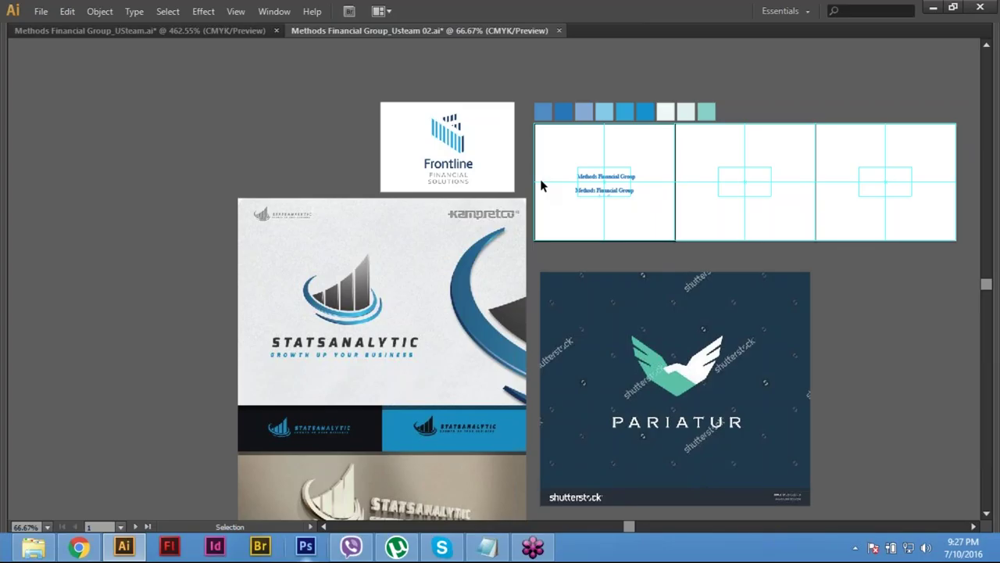
# Step: Look through the reference logo thumbnails in the Logo Idea 02 folder for placing and leave without placing any
pyautogui.hotkey('shift', 'ctrl', 'p')
pyautogui.click(342, 36)
pyautogui.click(312, 69)
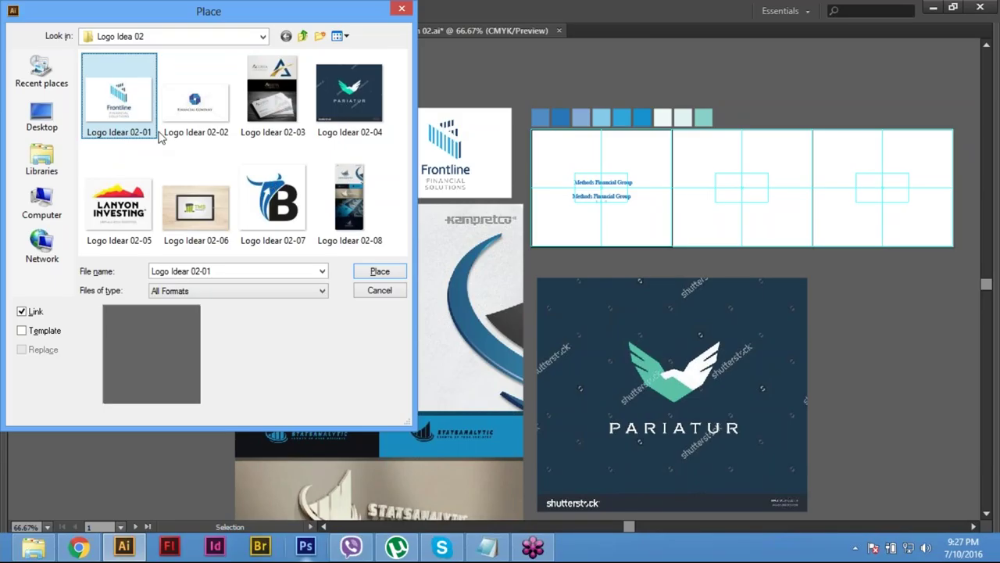
pyautogui.click(342, 36)
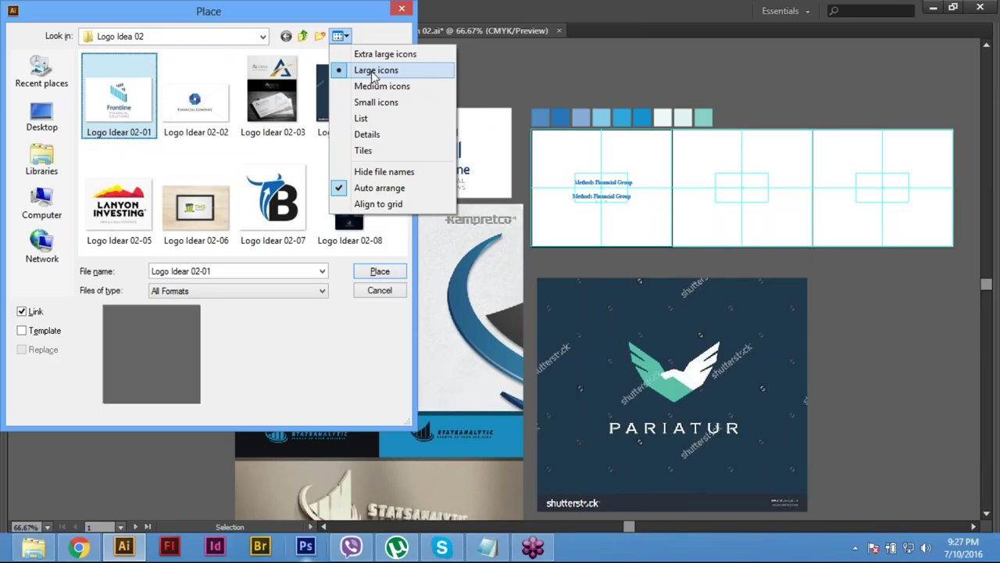
pyautogui.click(375, 71)
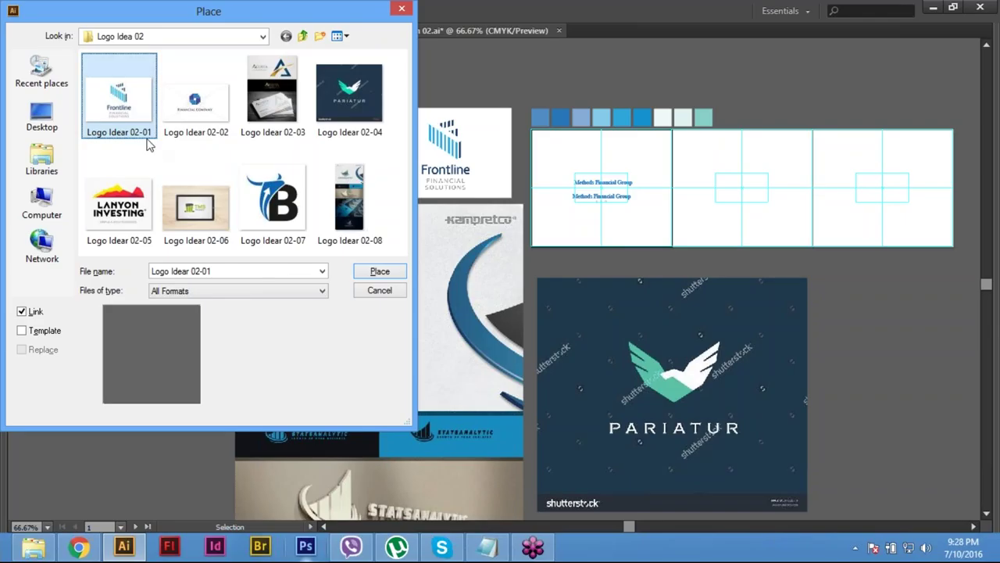
pyautogui.click(349, 94)
pyautogui.click(349, 200)
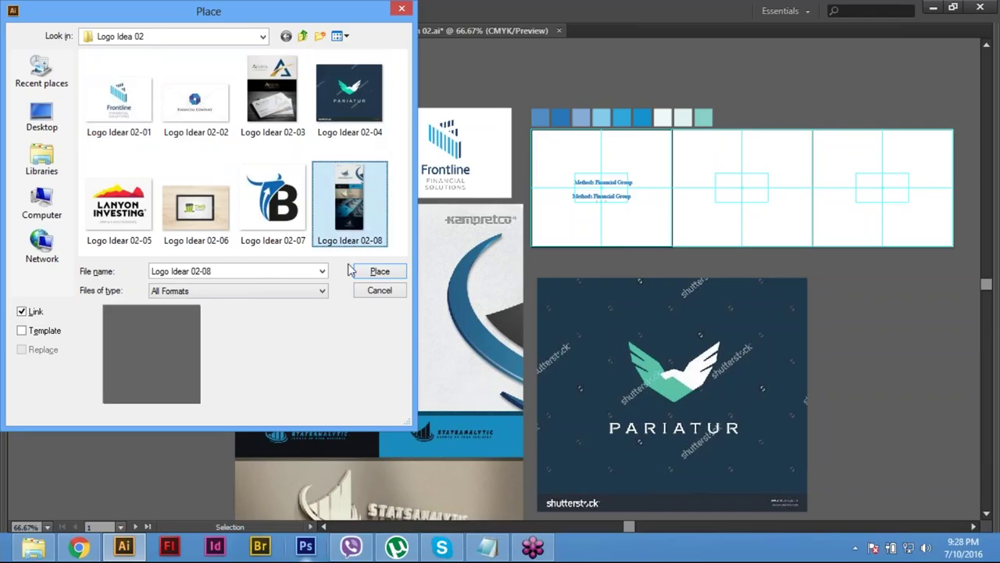
pyautogui.click(380, 290)
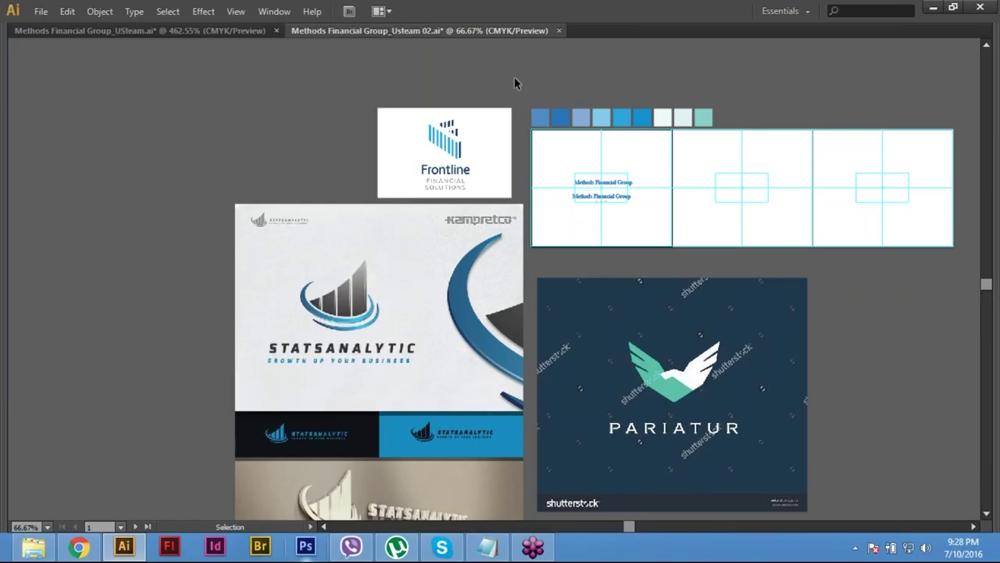
# Step: Compare the Frontline reference logo with the company name text on the first artboard, leaving nothing selected
pyautogui.press('space')
pyautogui.moveTo(514, 77); pyautogui.dragTo(458, 88)
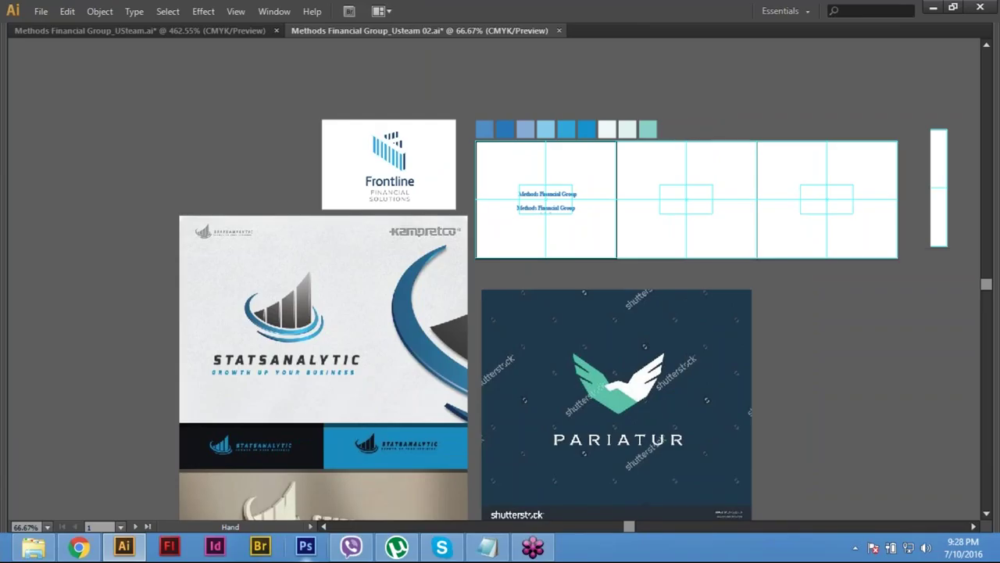
pyautogui.moveTo(470, 163); pyautogui.dragTo(448, 167)
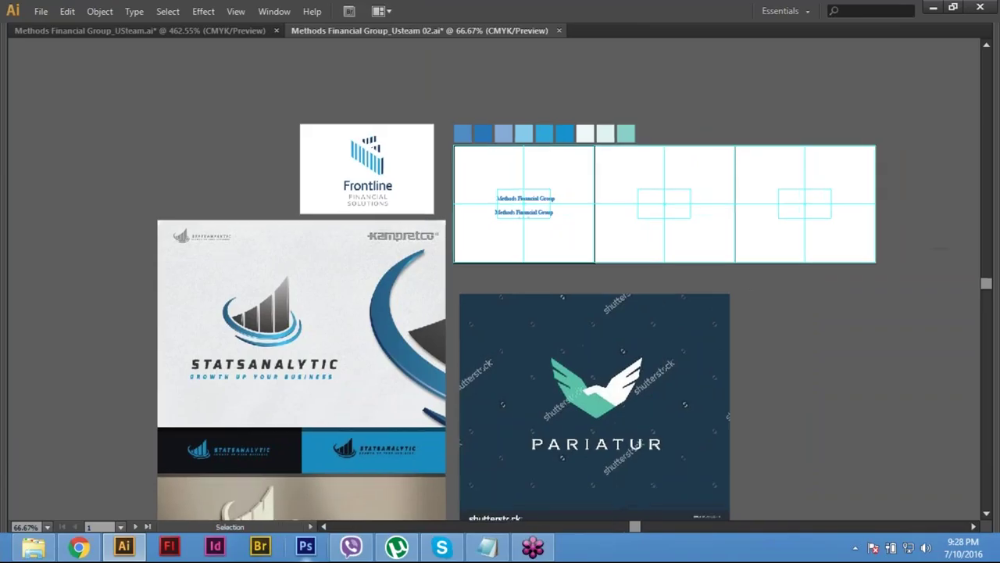
pyautogui.scroll(3, 448, 167)
pyautogui.scroll(1, 197, 148)
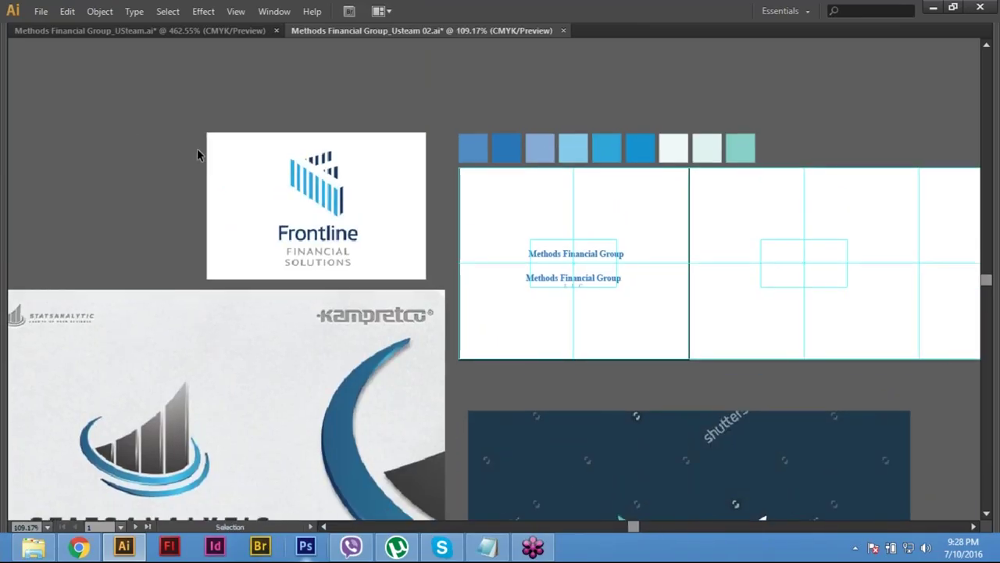
pyautogui.scroll(1, 253, 202)
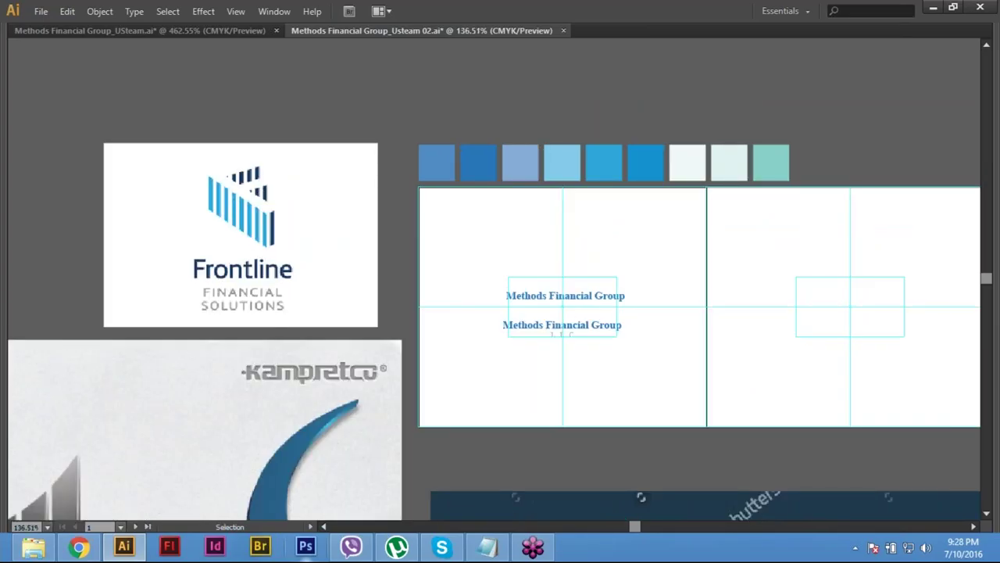
pyautogui.click(544, 301)
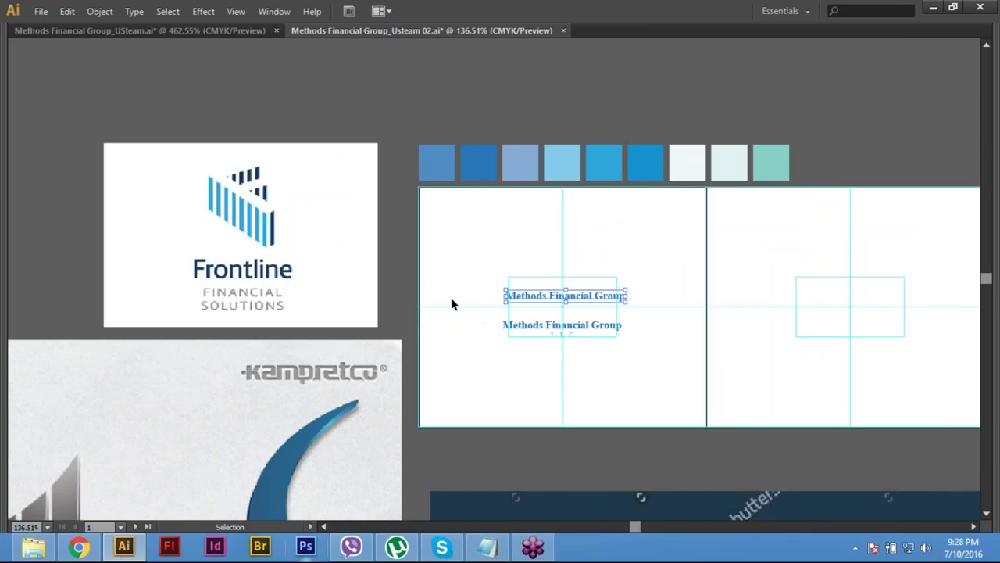
pyautogui.click(398, 268)
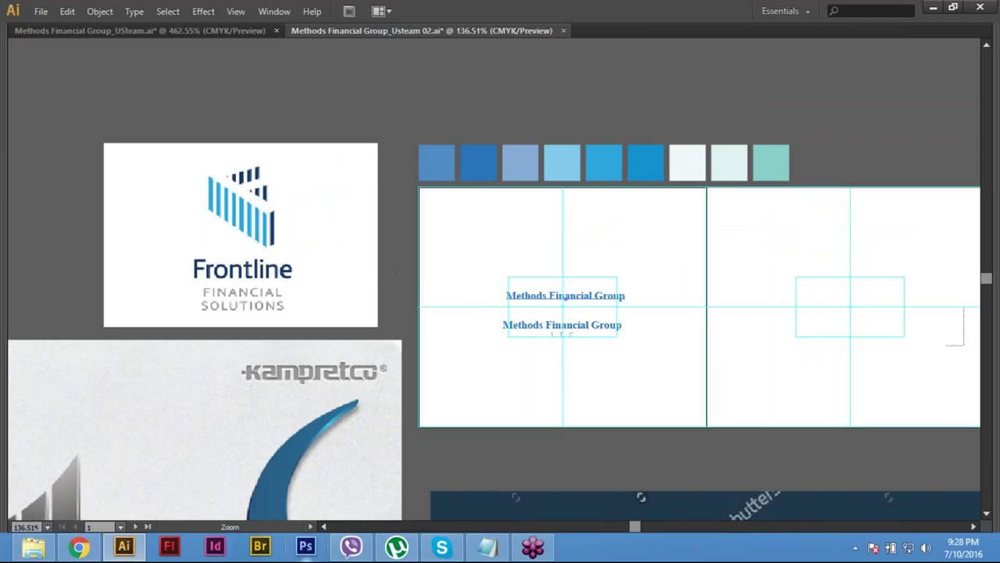
# Step: Select the upper Methods Financial Group text on the first artboard and bring back the hidden tools and panels
pyautogui.press('z')
pyautogui.moveTo(328, 189); pyautogui.dragTo(476, 364)
pyautogui.press('v')
pyautogui.click(565, 295)
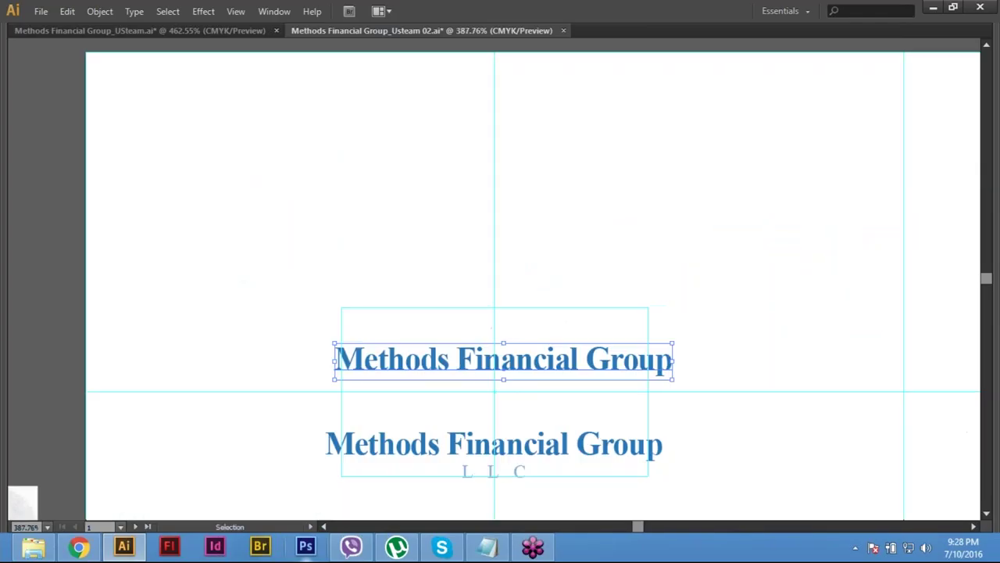
pyautogui.hotkey('ctrl', '-')
pyautogui.hotkey('ctrl', '-')
pyautogui.hscroll(-2, 448, 342)
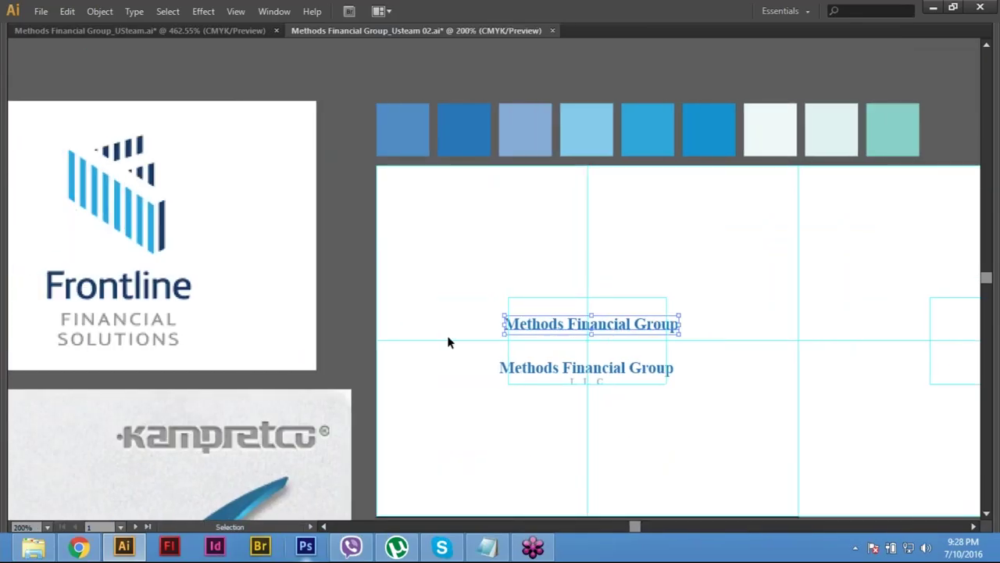
pyautogui.click(516, 297)
pyautogui.click(598, 327)
pyautogui.press('Tab')
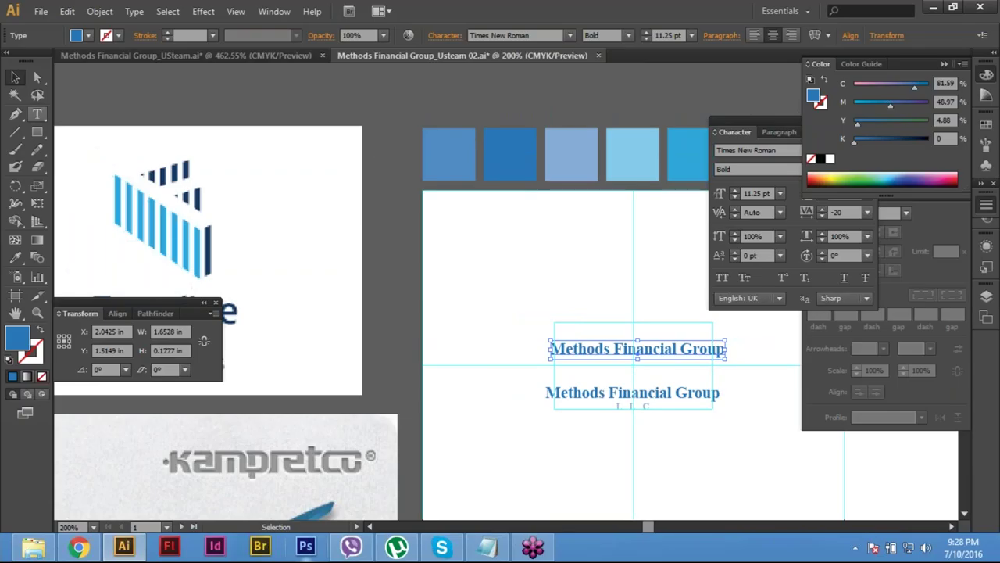
# Step: Replace the wording of the upper Methods Financial Group text with the initials MFG
pyautogui.moveTo(564, 348); pyautogui.dragTo(615, 341)
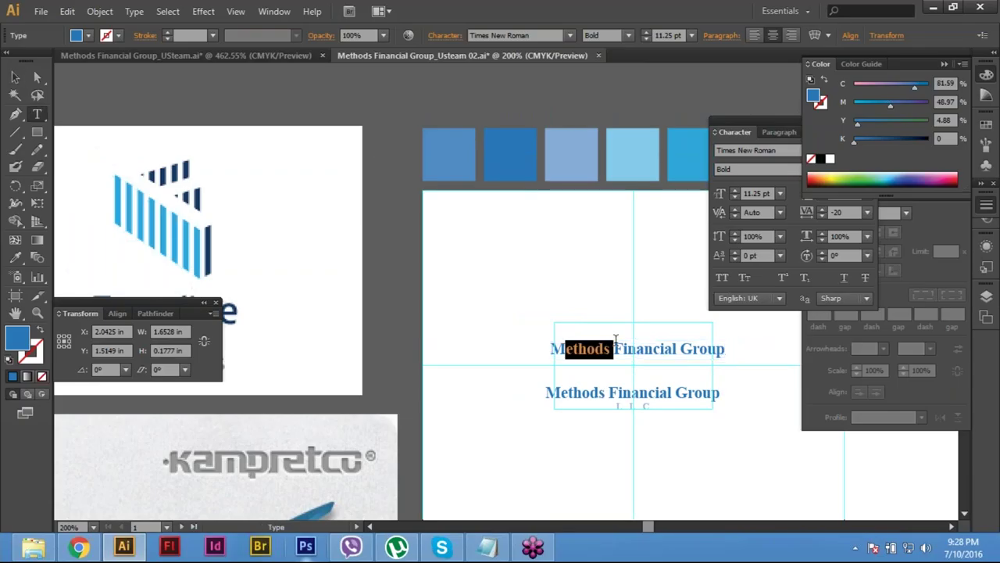
pyautogui.press('BackSpace')
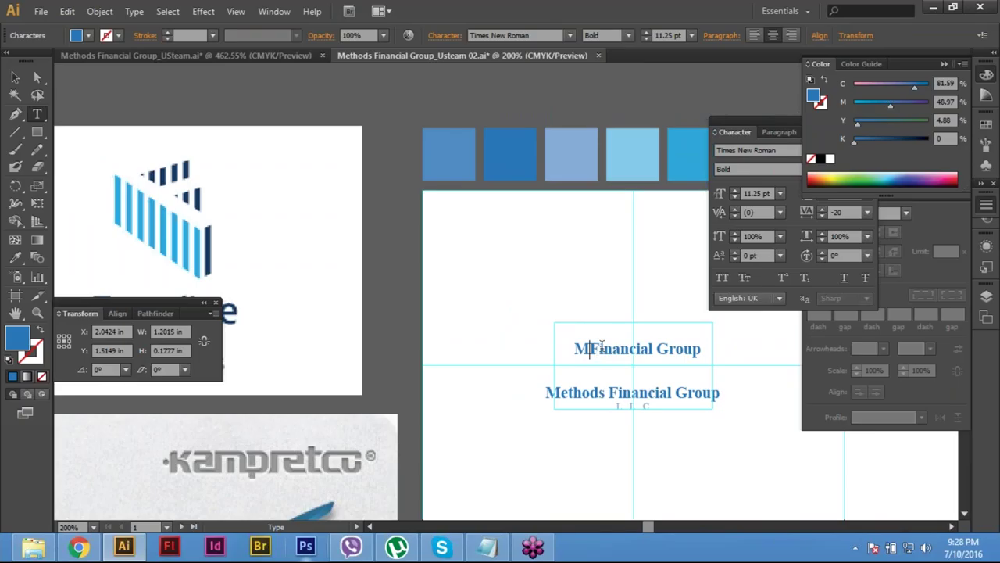
pyautogui.moveTo(599, 349); pyautogui.dragTo(688, 348)
pyautogui.tripleClick(688, 348)
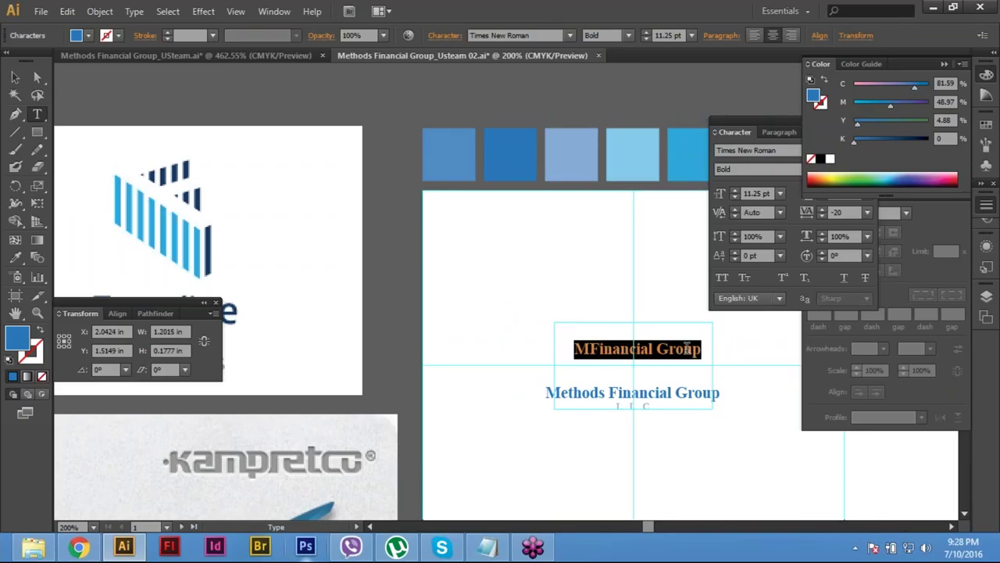
pyautogui.write('M')
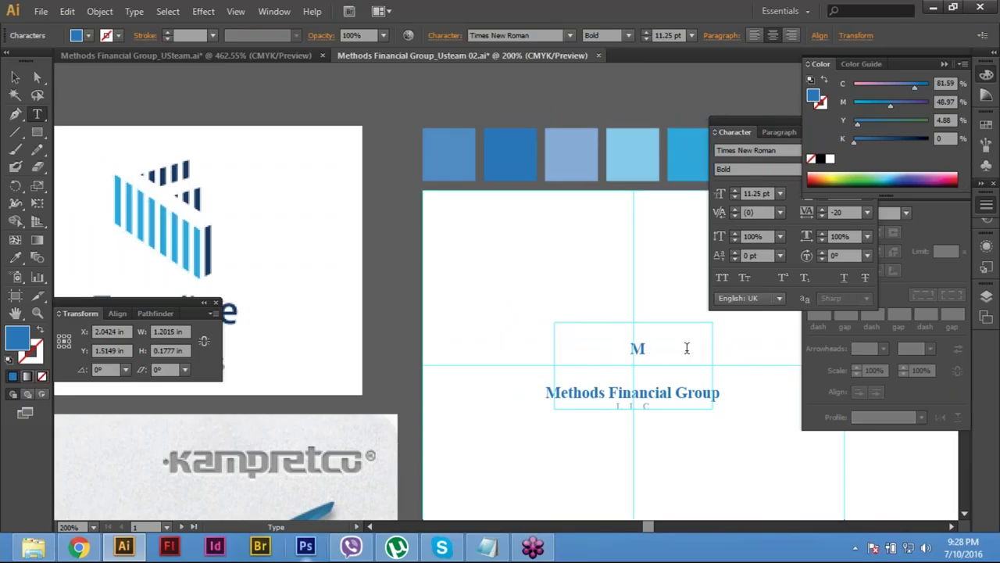
pyautogui.write('FG')
pyautogui.press('Escape')
pyautogui.press('Escape')
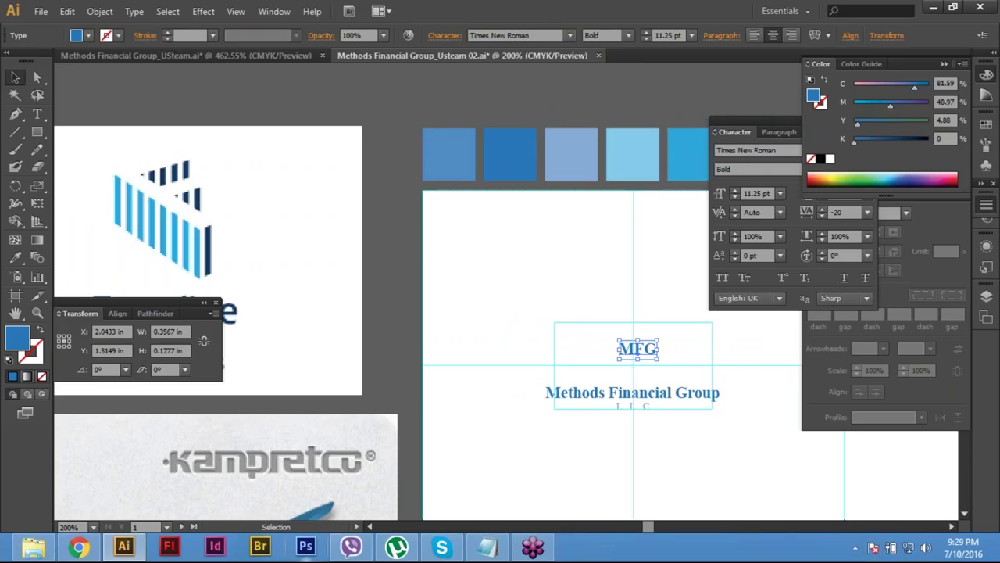
# Step: Retype the initials MFG over the same text and return to the Selection tool
pyautogui.click(37, 113)
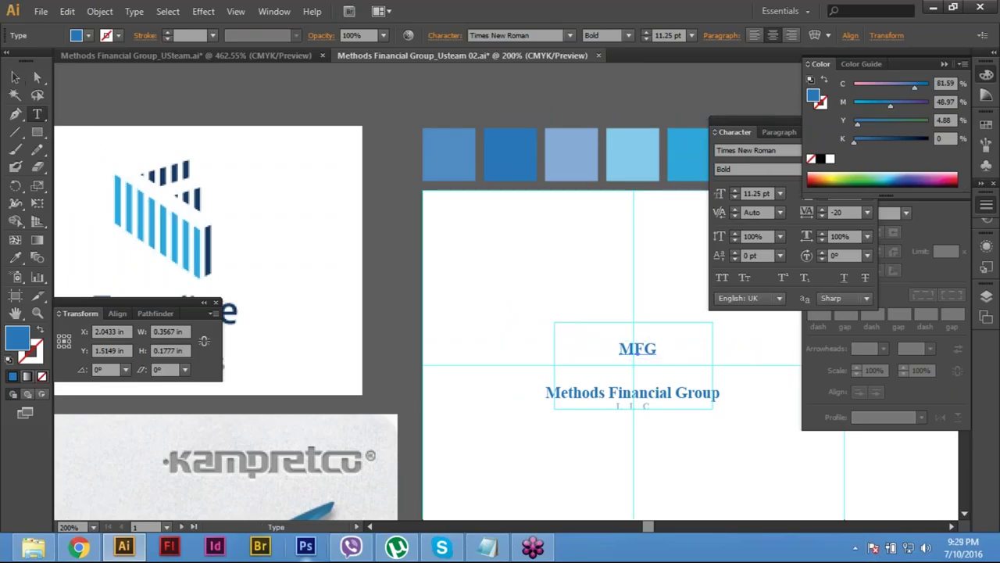
pyautogui.moveTo(619, 350); pyautogui.dragTo(672, 357)
pyautogui.write('M')
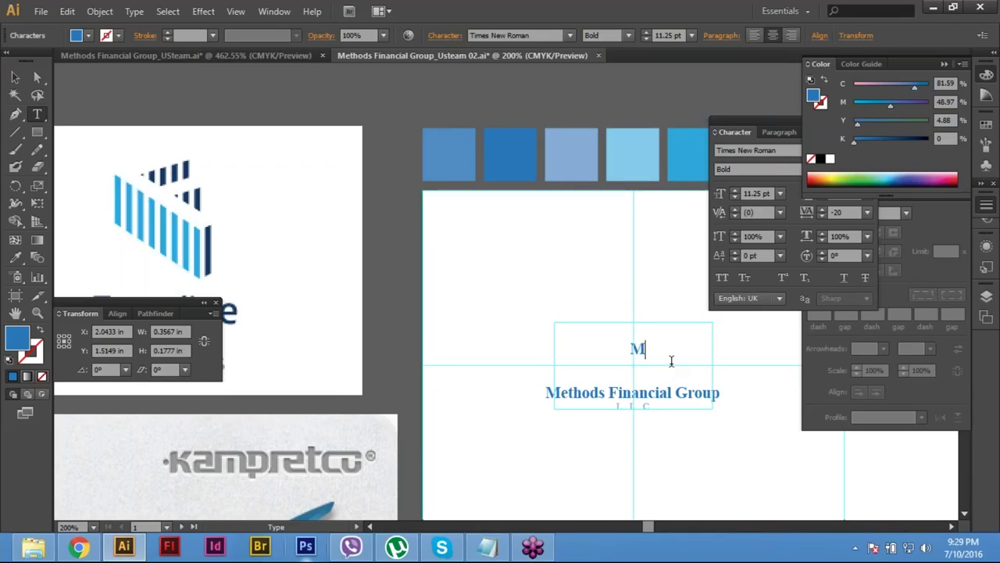
pyautogui.write('FG')
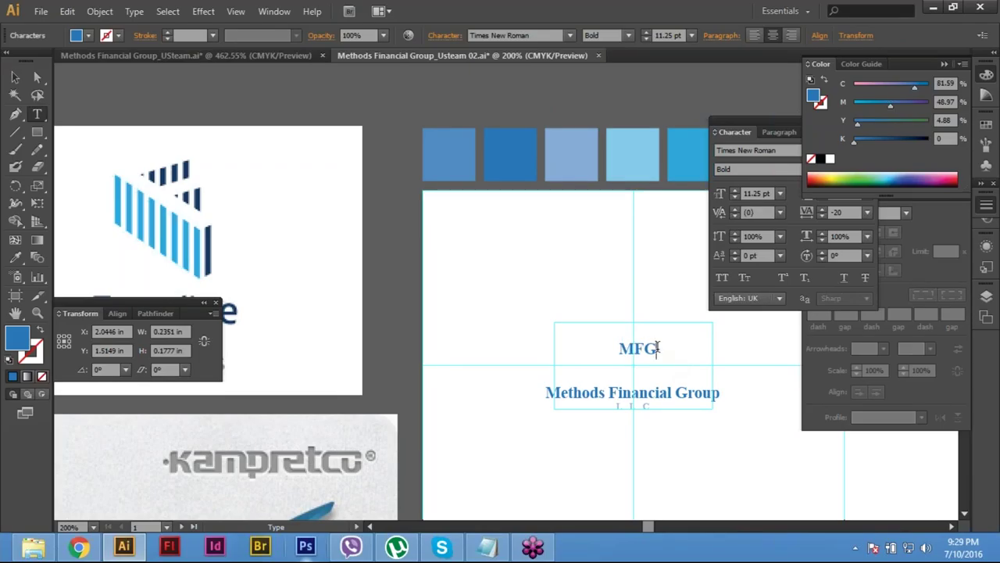
pyautogui.click(14, 78)
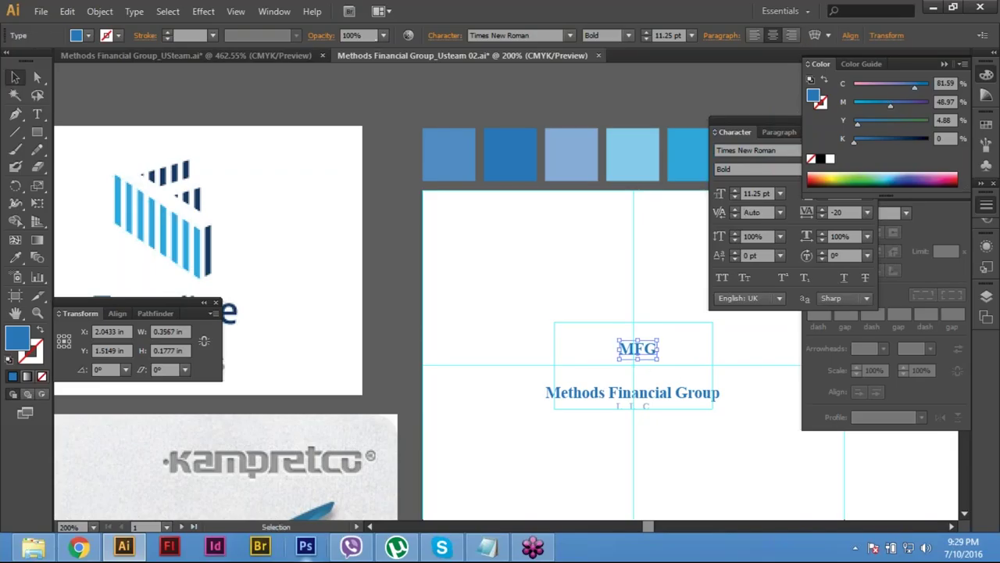
# Step: Move the MFG text slightly so it is centred on the vertical guide above the company name
pyautogui.click(510, 437)
pyautogui.hotkey('ctrl', 'z')
pyautogui.moveTo(637, 349); pyautogui.dragTo(633, 345)
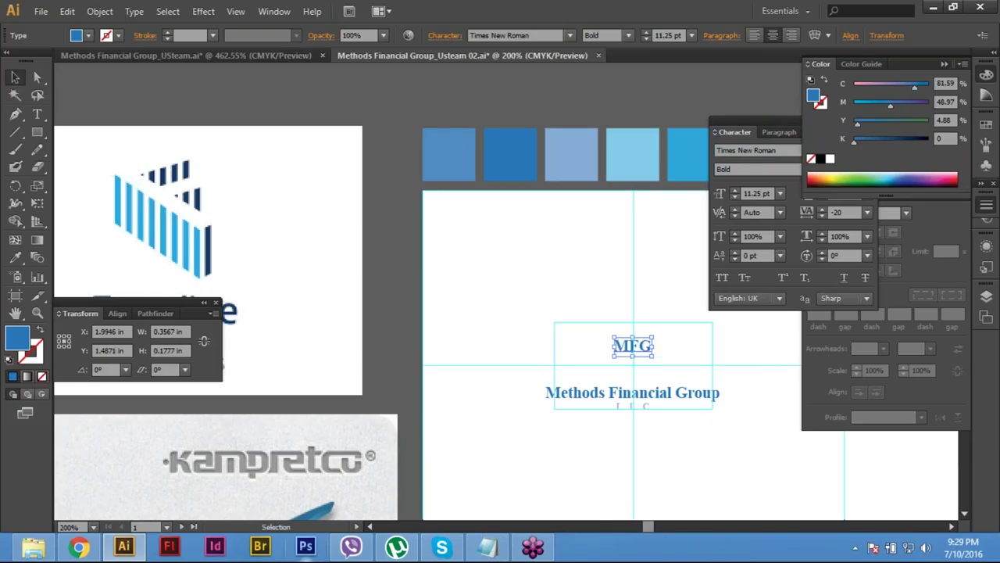
pyautogui.hotkey('ctrl', 'shift', 'a')
pyautogui.click(632, 346)
pyautogui.hotkey('ctrl', 'shift', 'a')
pyautogui.click(634, 367)
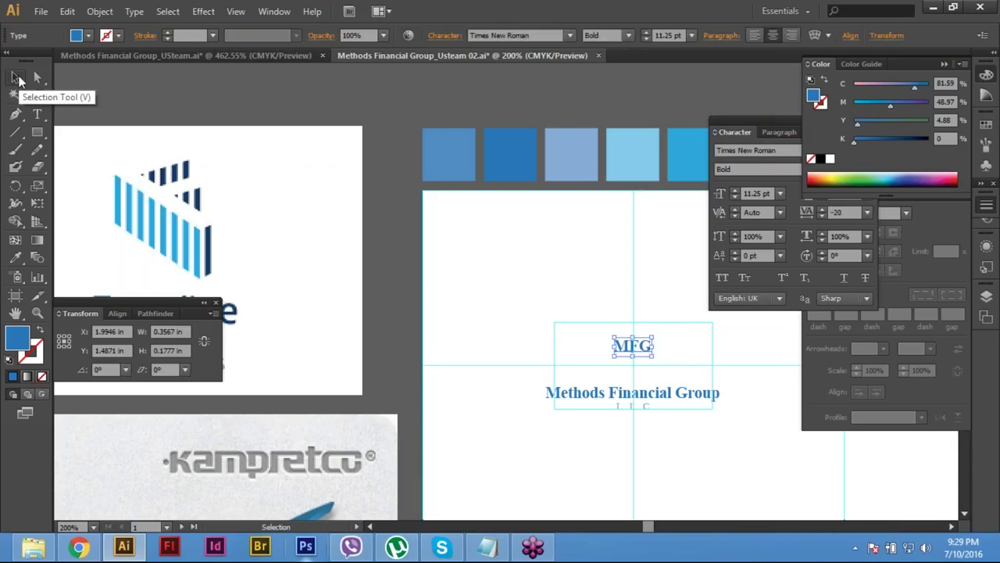
pyautogui.click(16, 77)
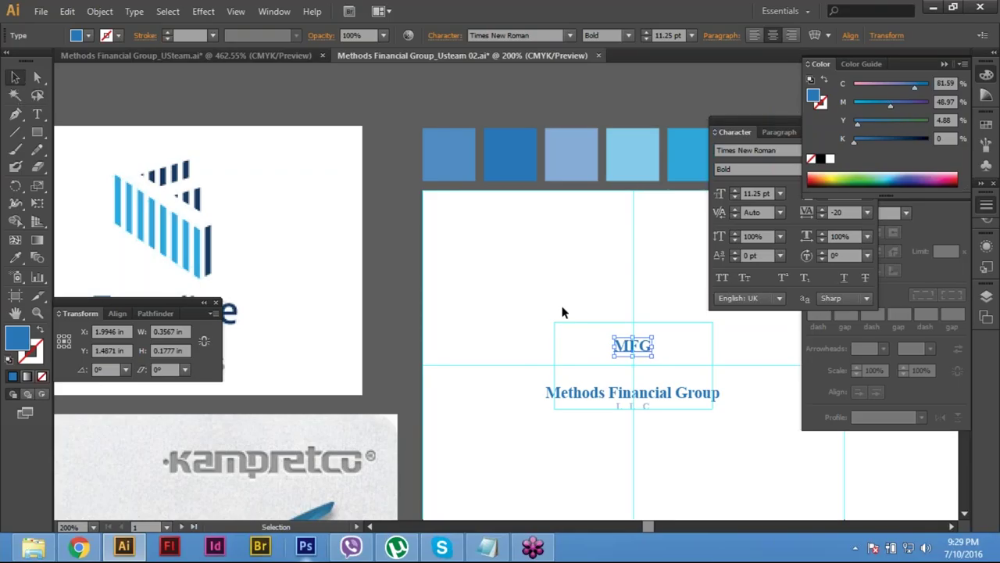
pyautogui.click(563, 312)
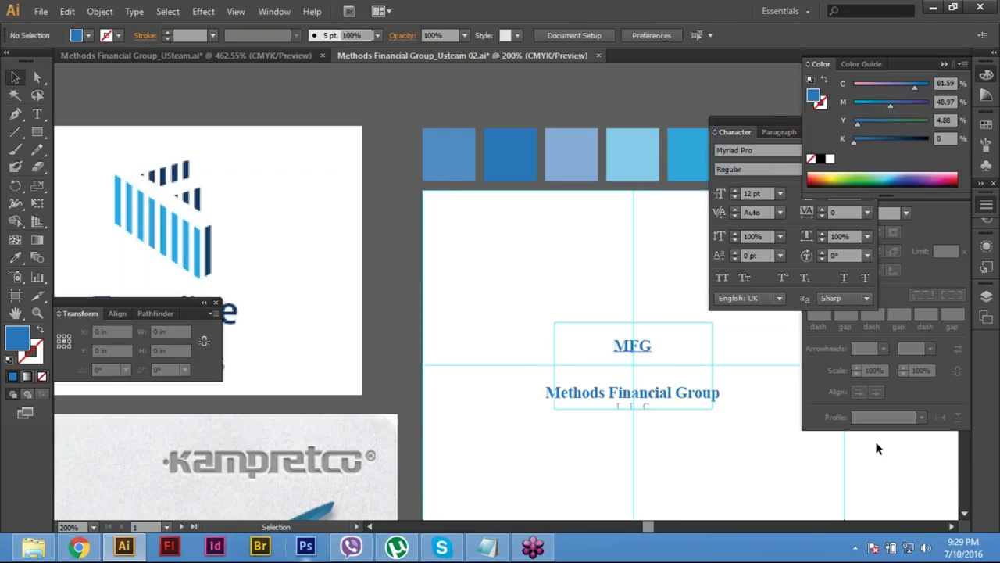
pyautogui.hotkey('ctrl', 'z')
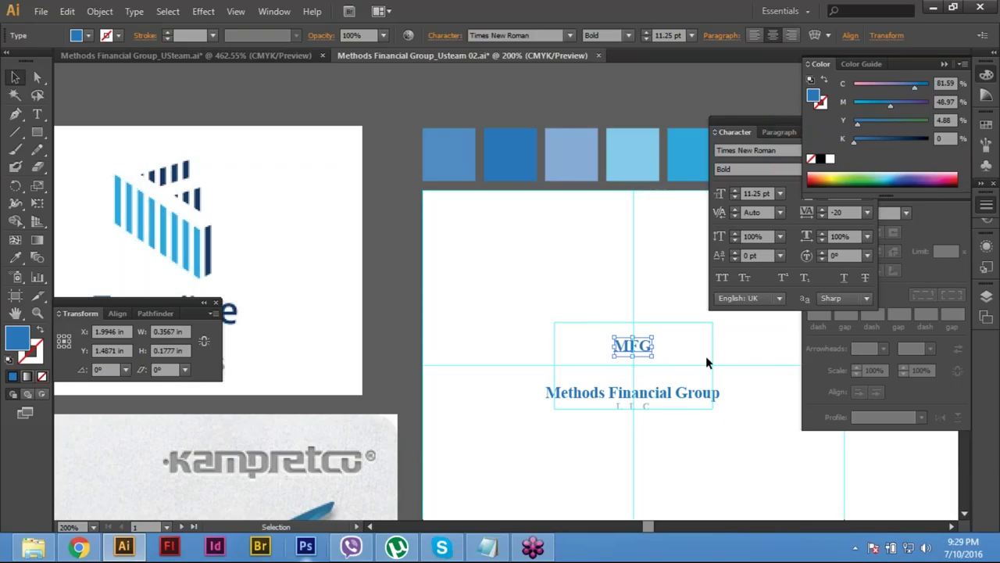
# Step: Enlarge the MFG text proportionally from its centre to 40.96 pt, about 1.3 in wide, above the company name
pyautogui.hscroll(1, 706, 355)
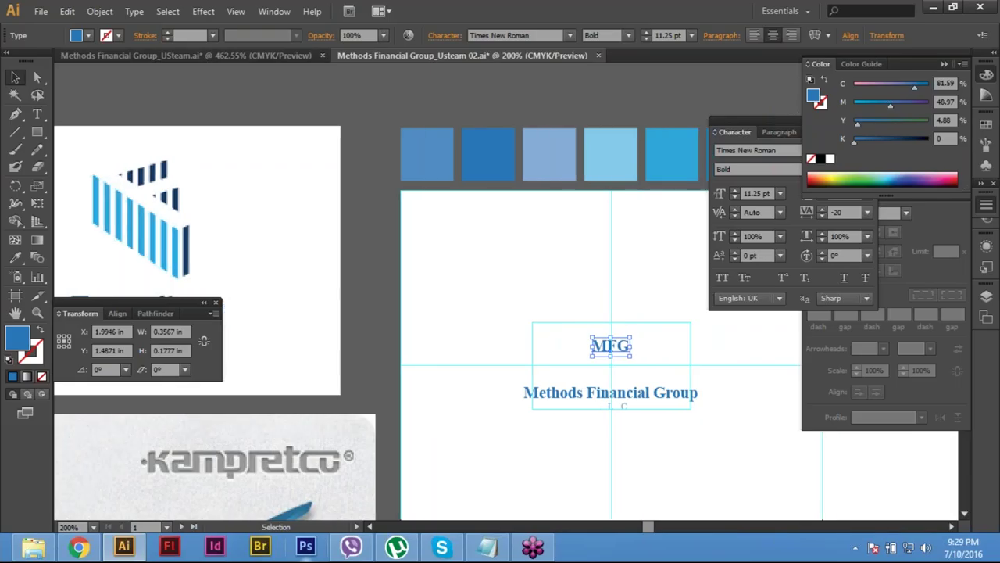
pyautogui.scroll(2, 367, 287)
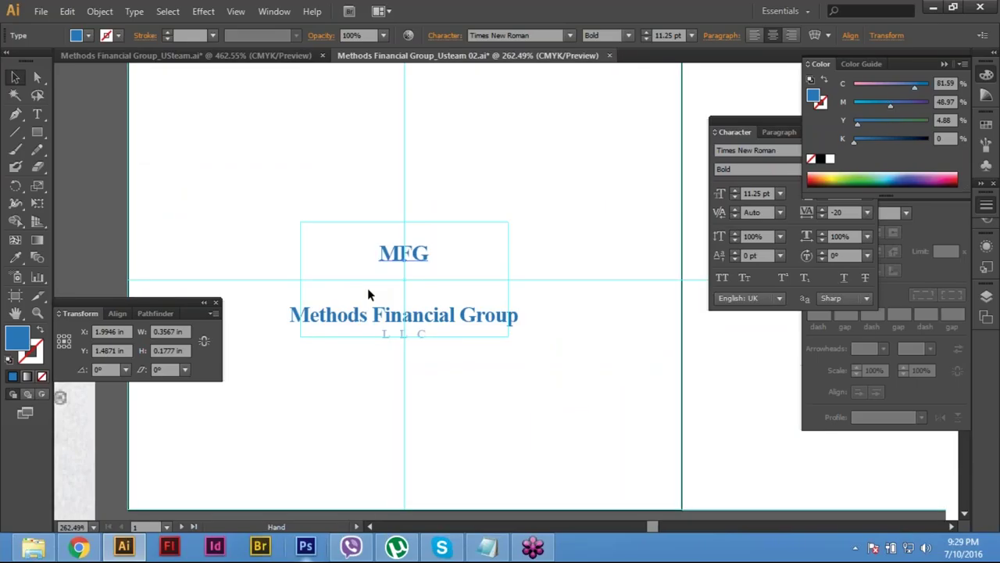
pyautogui.moveTo(367, 288); pyautogui.dragTo(424, 367)
pyautogui.click(469, 333)
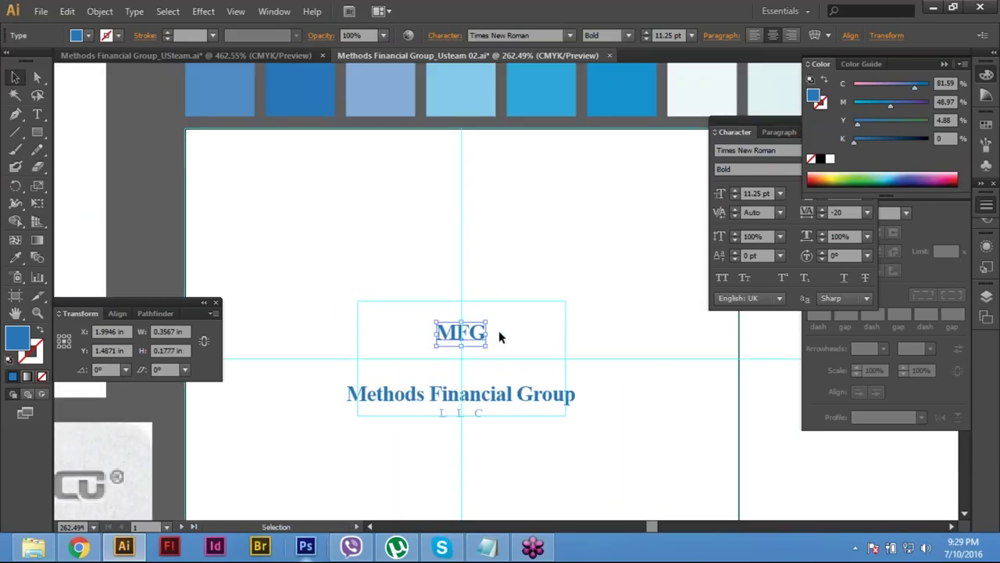
pyautogui.press('shift')
pyautogui.moveTo(486, 322); pyautogui.dragTo(551, 288)
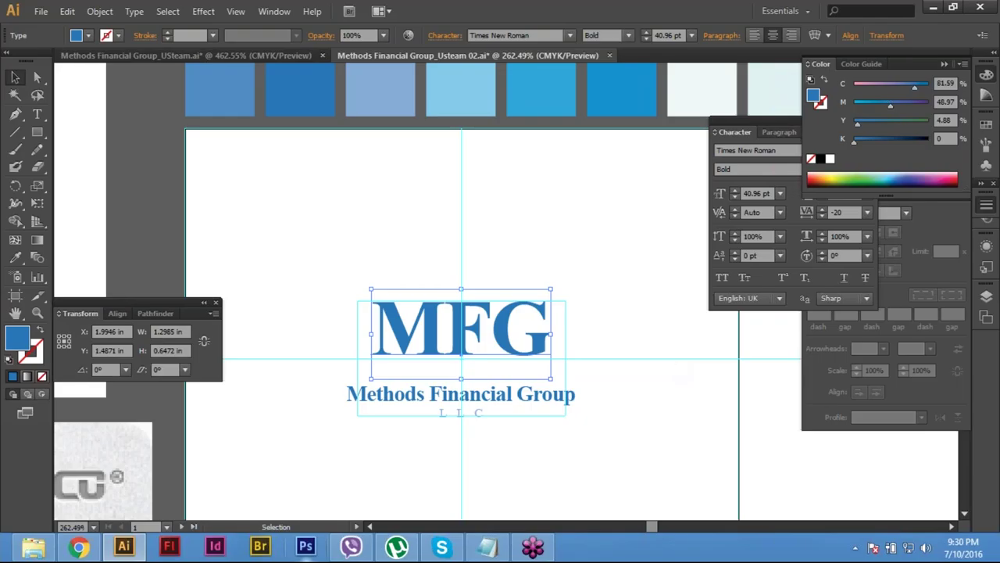
# Step: Set the font of the enlarged MFG text to Myriad, keeping the Bold style
pyautogui.hotkey('ctrl', 'alt', 'shift', 'm')
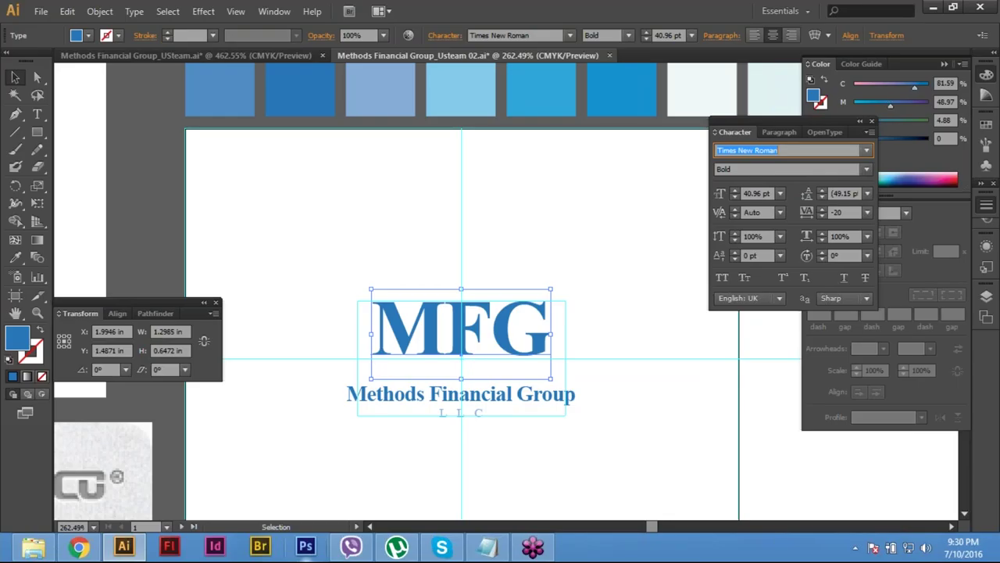
pyautogui.write('Myriad')
pyautogui.press('Return')
pyautogui.click(444, 35)
pyautogui.write('My')
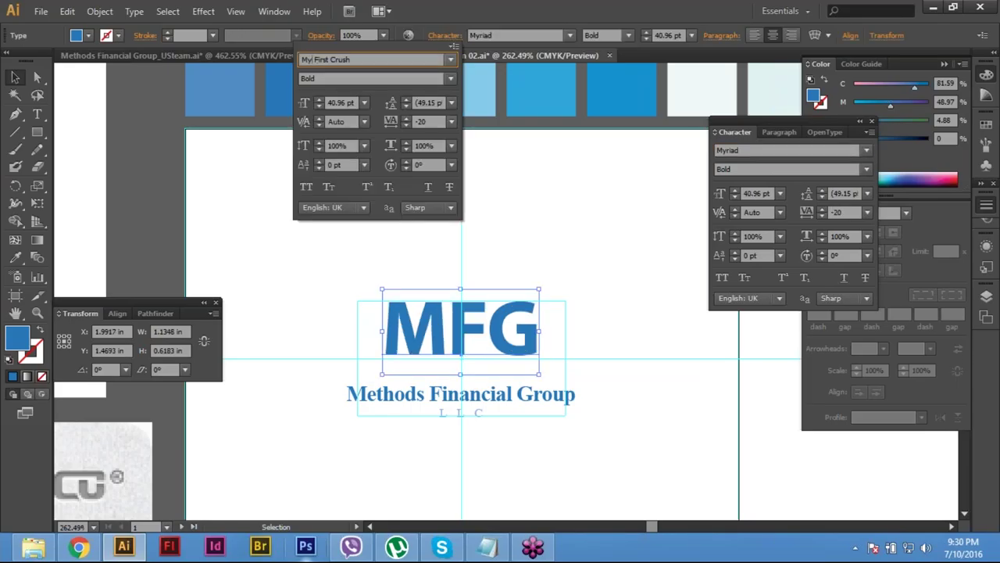
pyautogui.write('riad')
pyautogui.click(404, 275)
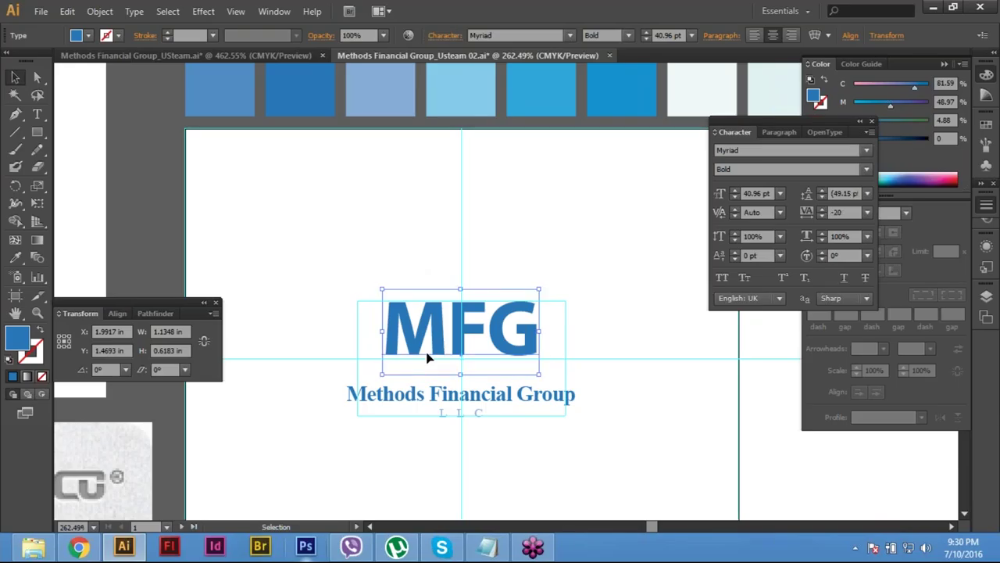
# Step: Set the MFG text's tracking to -70 and its font size to 40 pt
pyautogui.click(844, 211)
pyautogui.write('-')
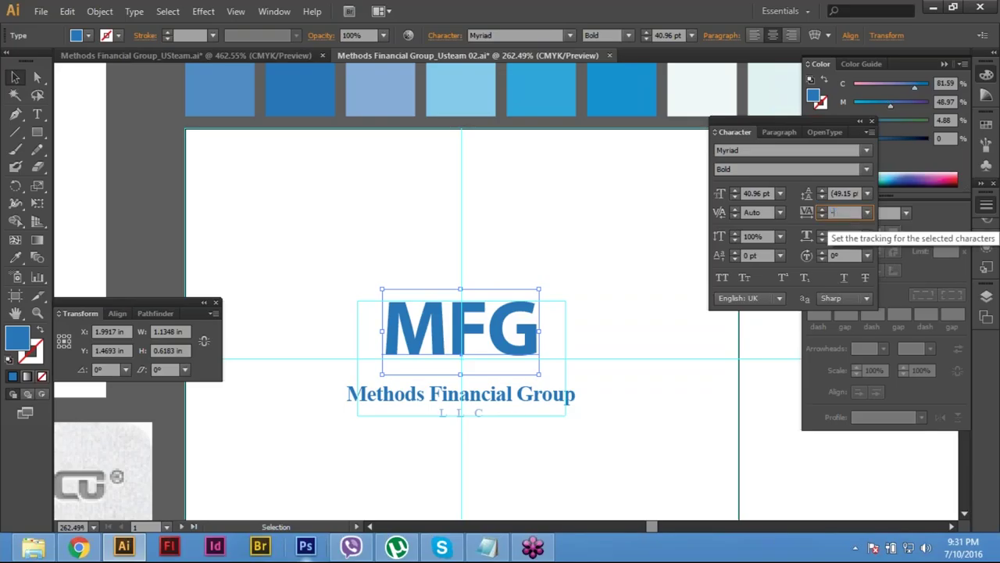
pyautogui.write('70')
pyautogui.press('Return')
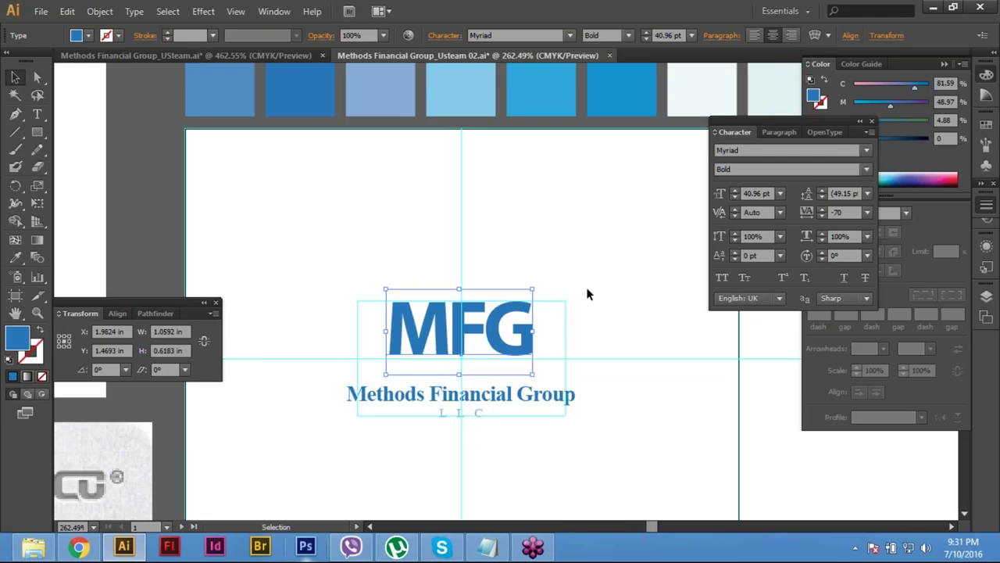
pyautogui.click(469, 332)
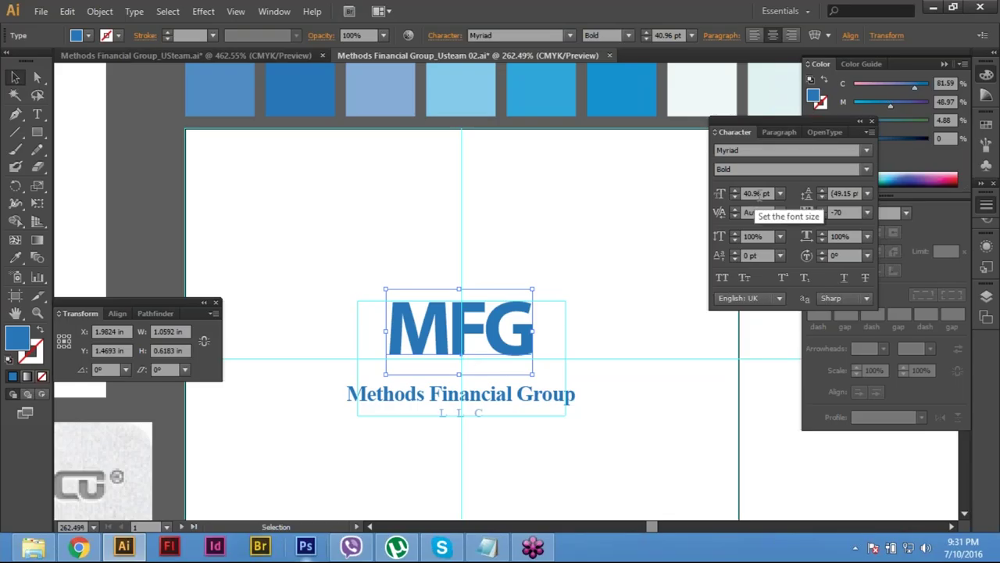
pyautogui.click(754, 193)
pyautogui.write('40')
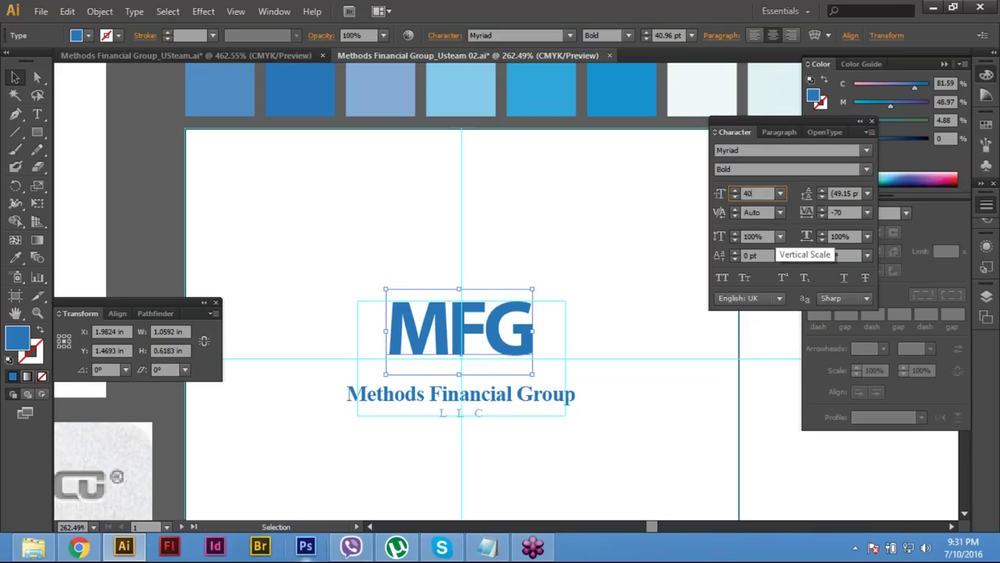
pyautogui.press('Return')
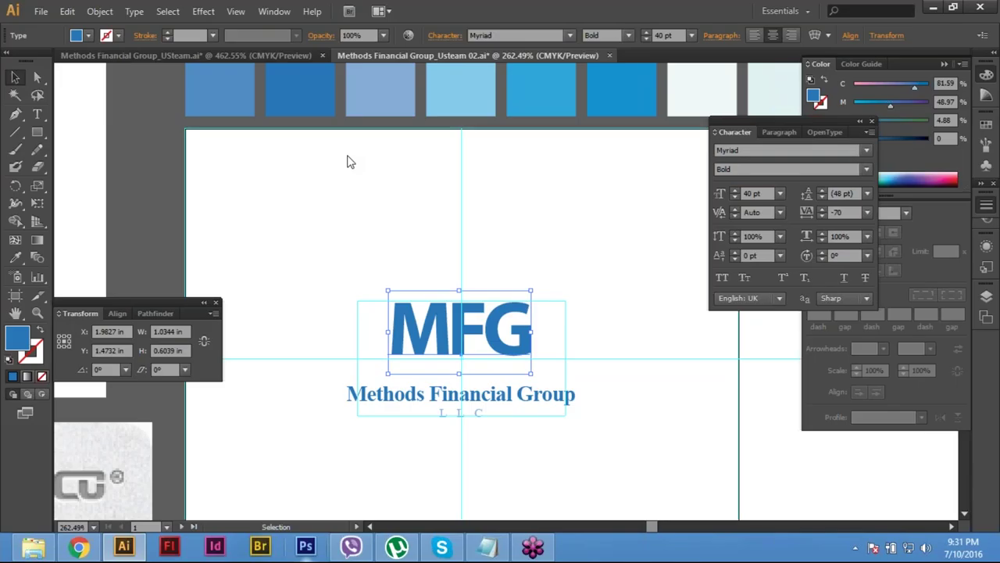
# Step: Review the MFG text's character settings and close the floating Character panel
pyautogui.click(445, 35)
pyautogui.click(336, 102)
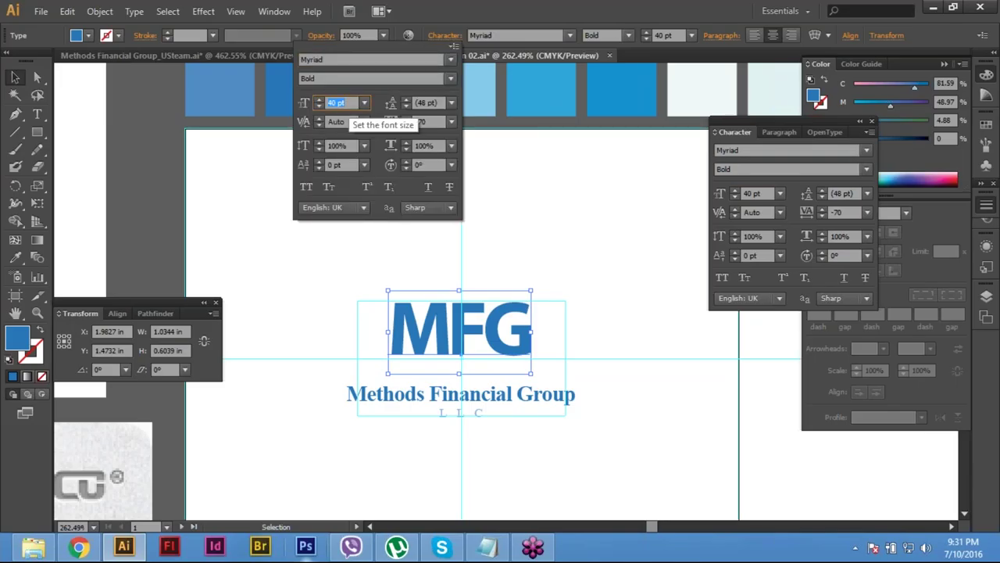
pyautogui.press('Escape')
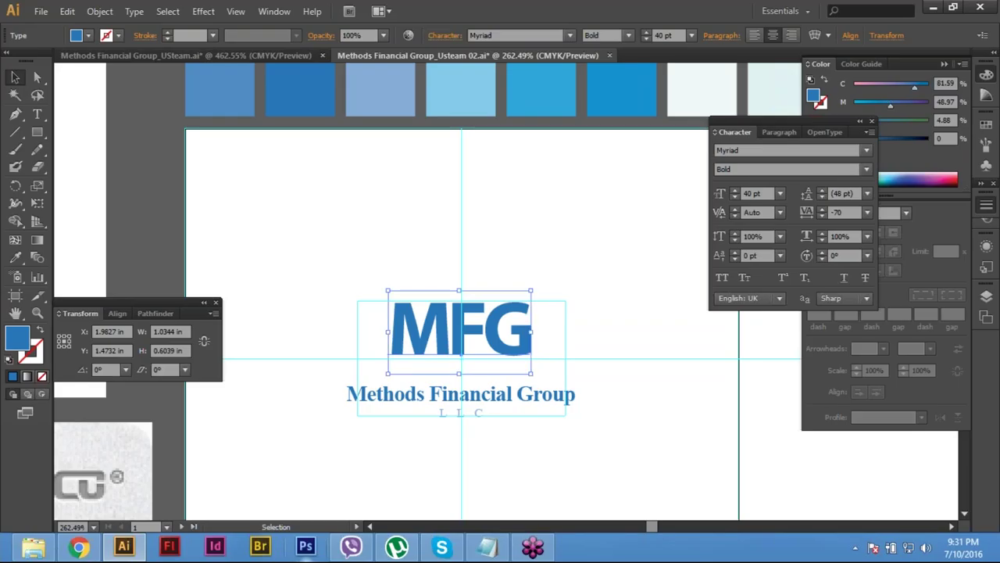
pyautogui.click(443, 36)
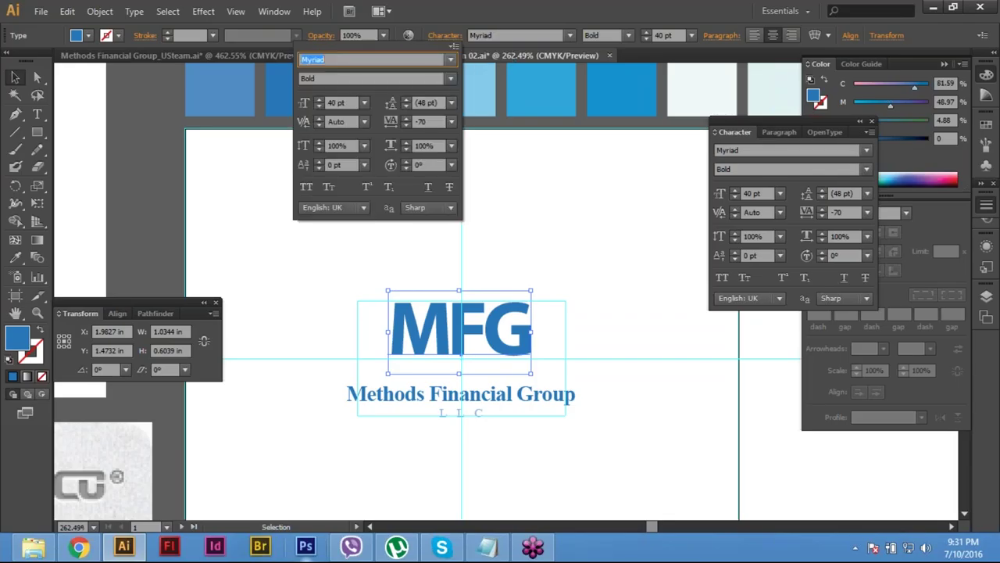
pyautogui.click(873, 121)
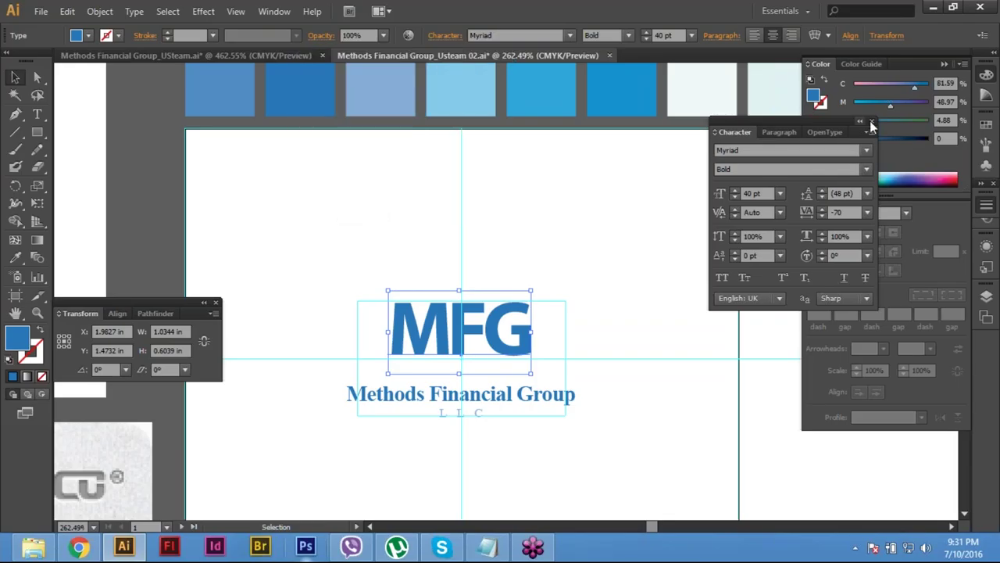
pyautogui.hotkey('ctrl', 't')
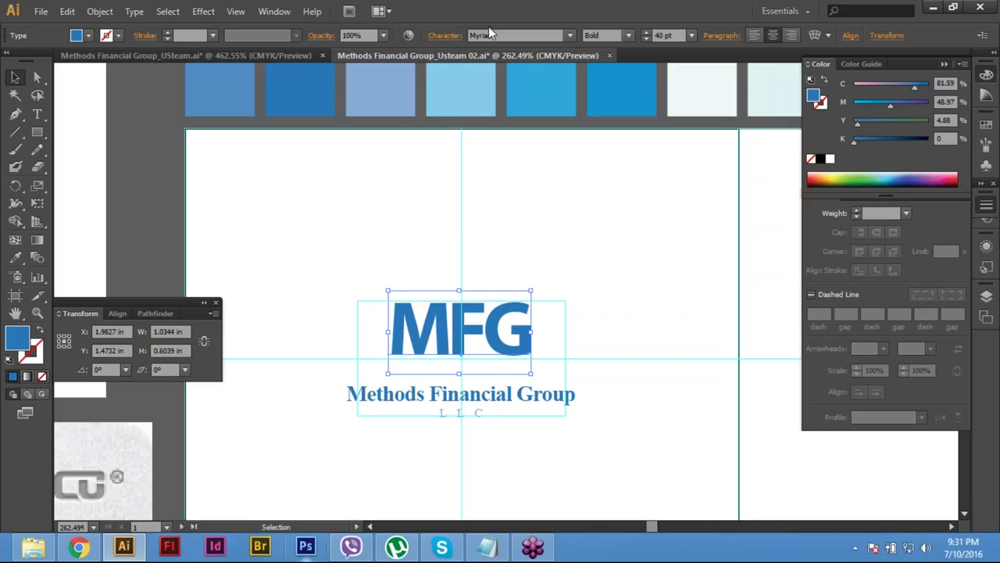
# Step: Re-enter a font size of 40 pt and a tracking of -70 for the MFG text
pyautogui.click(445, 36)
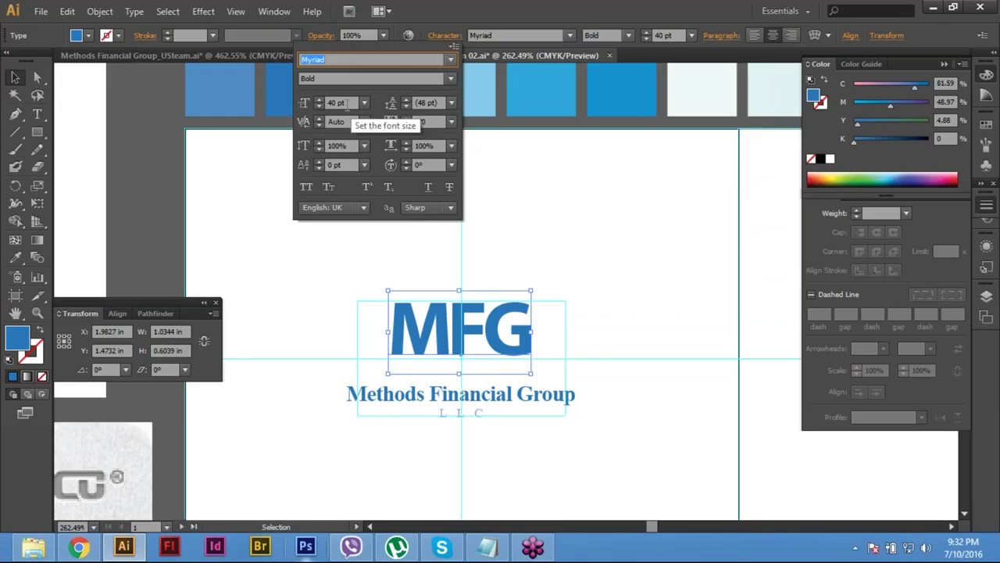
pyautogui.click(452, 50)
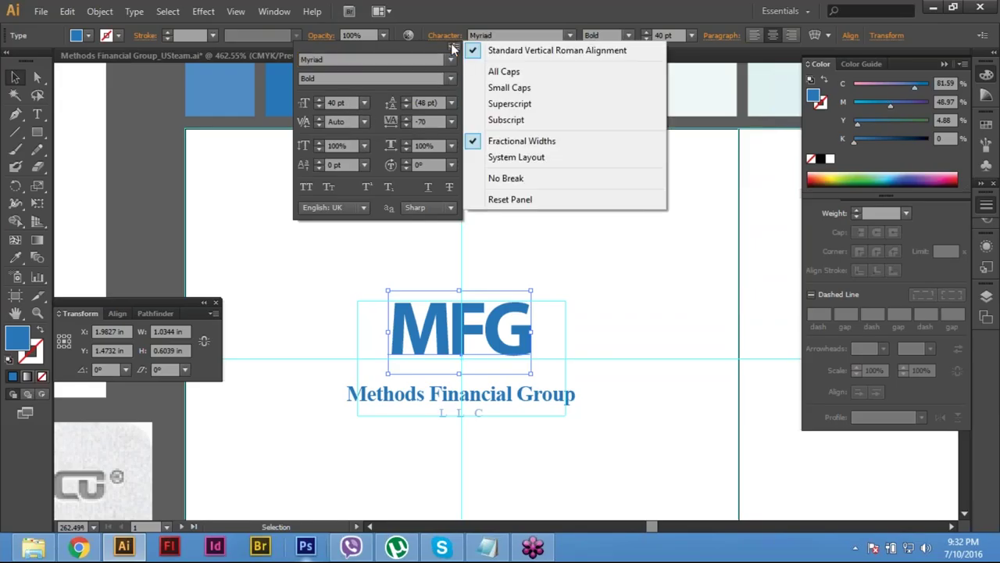
pyautogui.press('Escape')
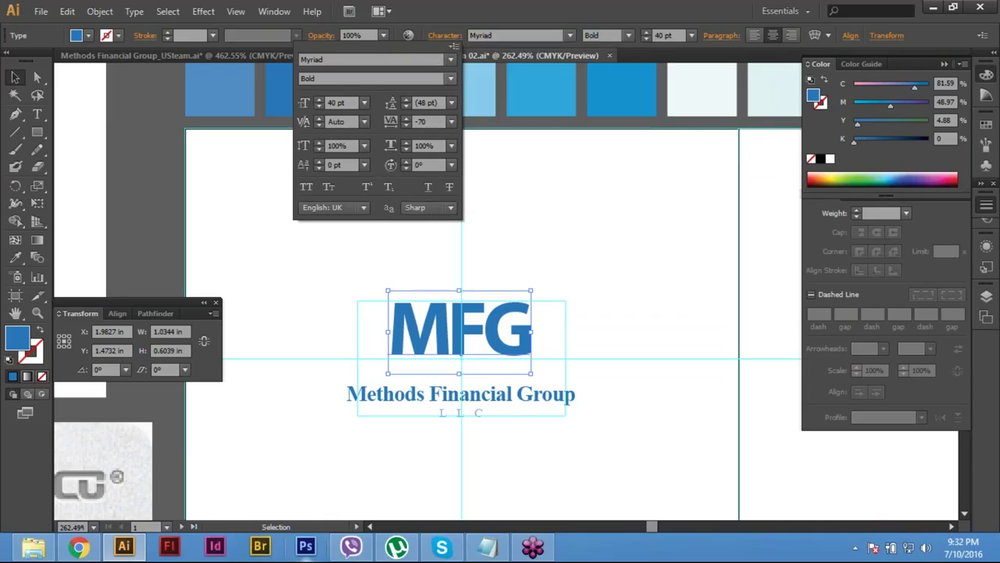
pyautogui.click(338, 103)
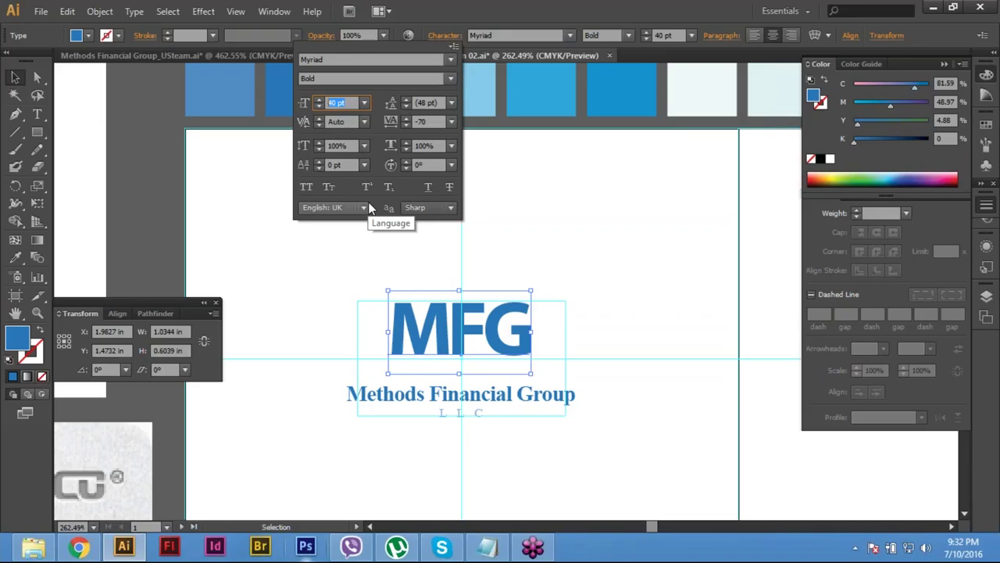
pyautogui.write('40')
pyautogui.press('Return')
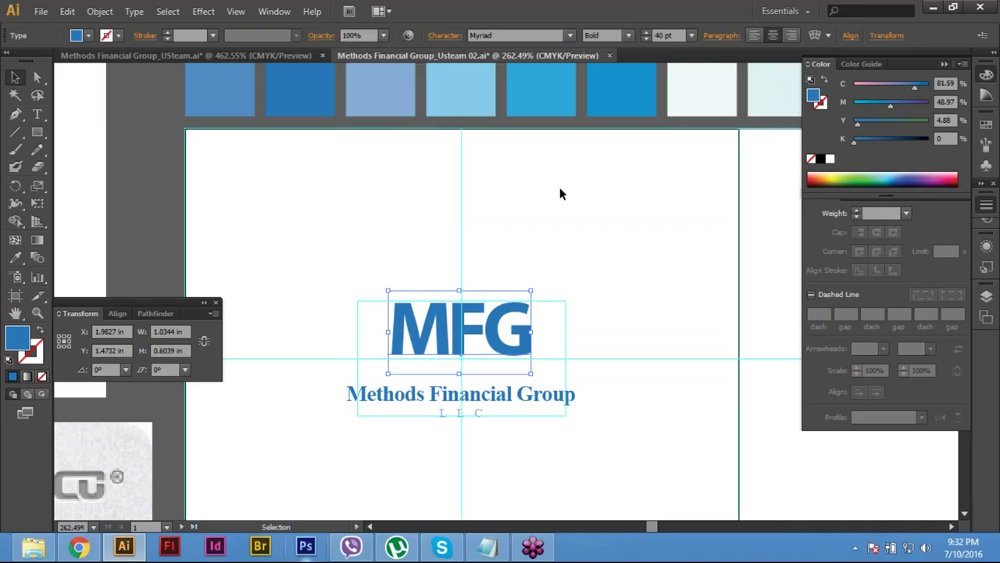
pyautogui.press('Return')
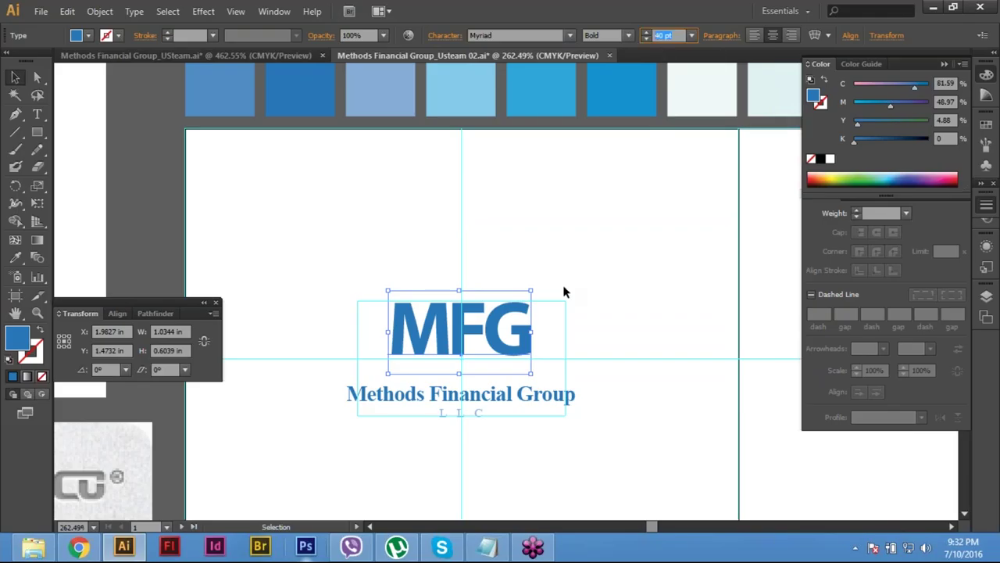
pyautogui.press('Escape')
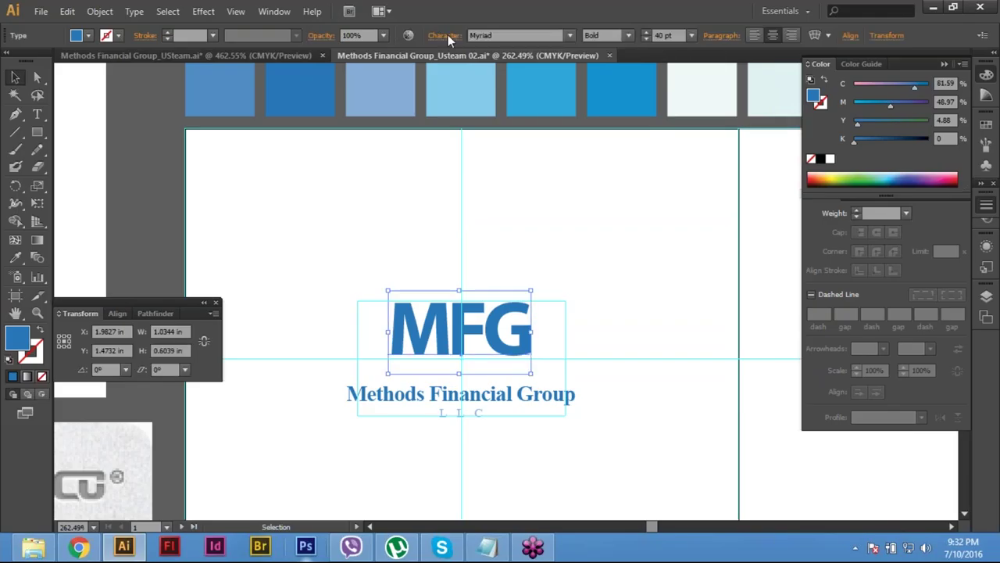
pyautogui.click(443, 35)
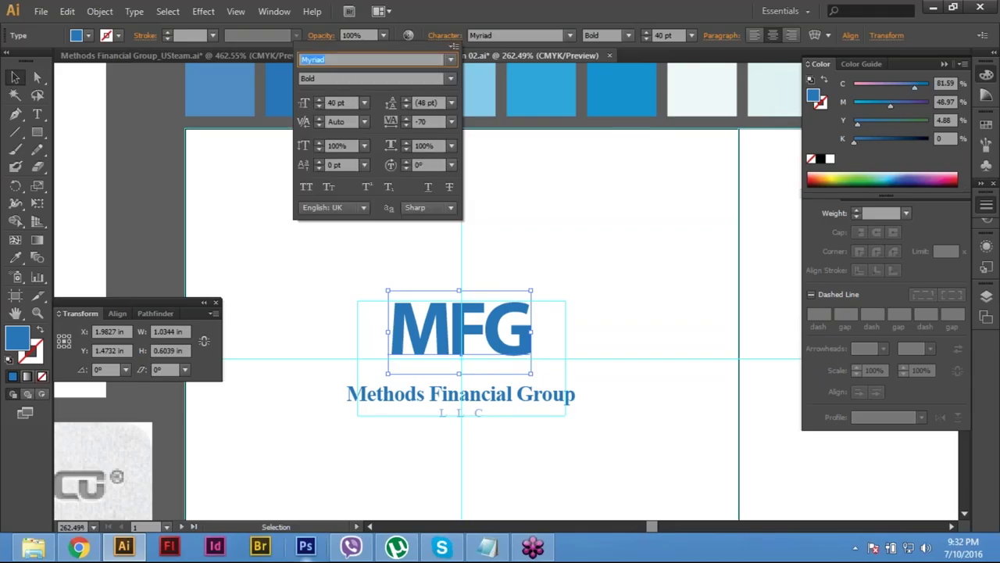
pyautogui.click(428, 121)
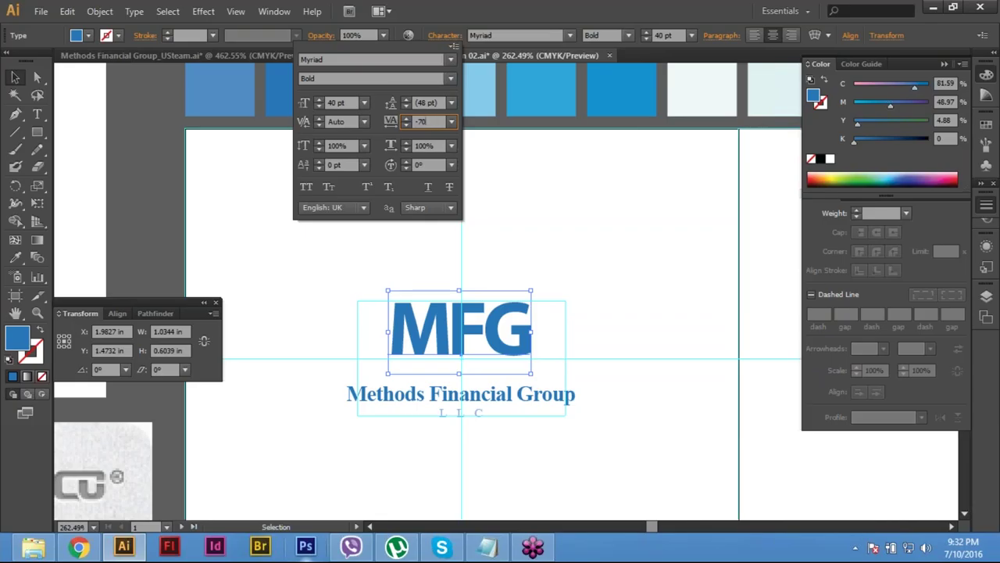
pyautogui.press('Return')
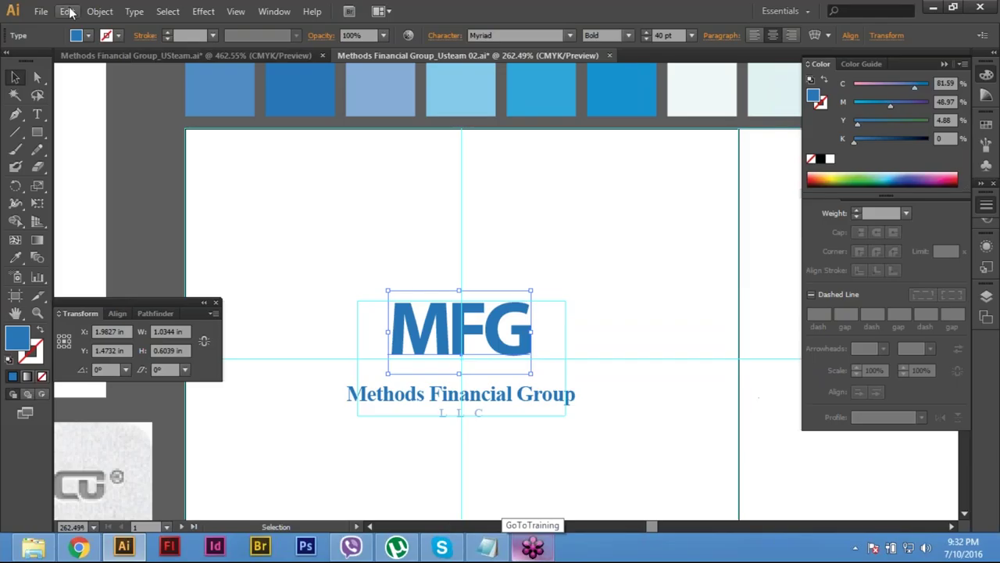
# Step: Try converting the MFG text to outlines, inspect the outlined letters, and undo the conversion
pyautogui.click(136, 12)
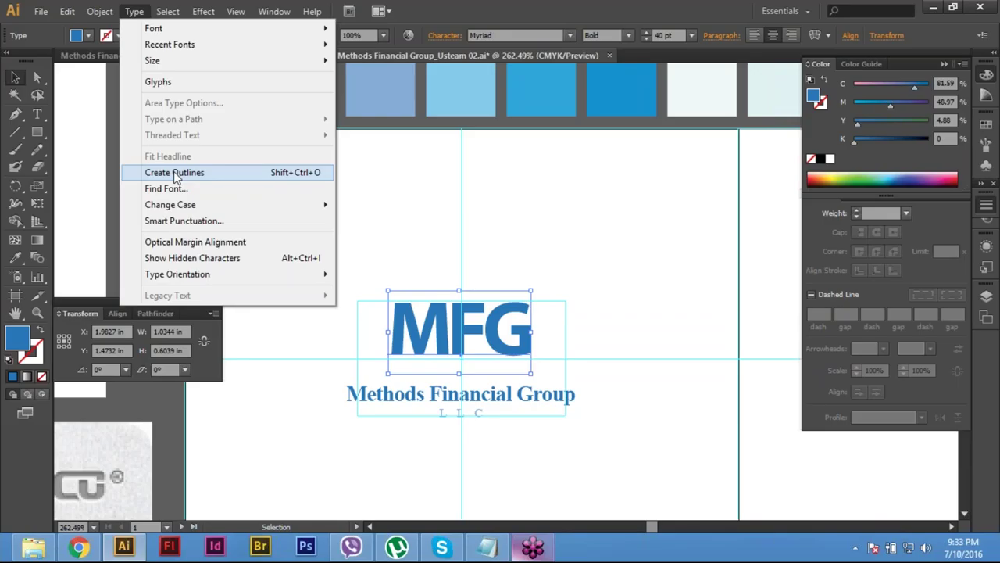
pyautogui.press('Escape')
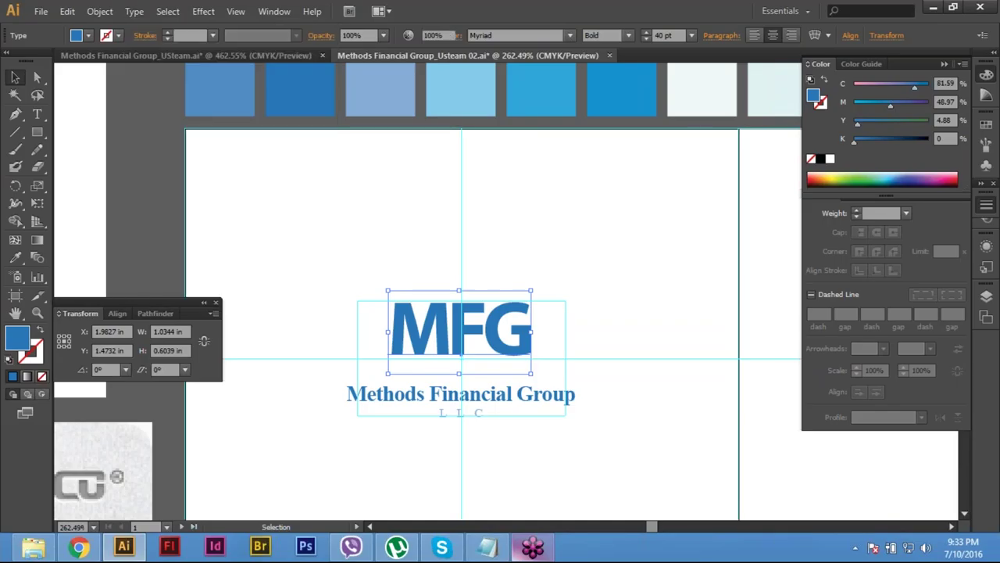
pyautogui.click(134, 12)
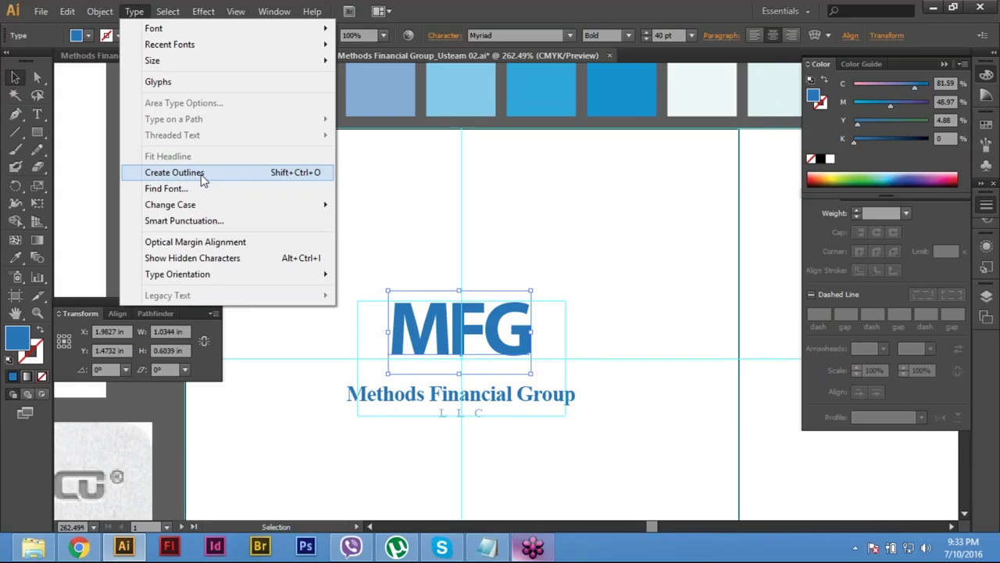
pyautogui.click(526, 247)
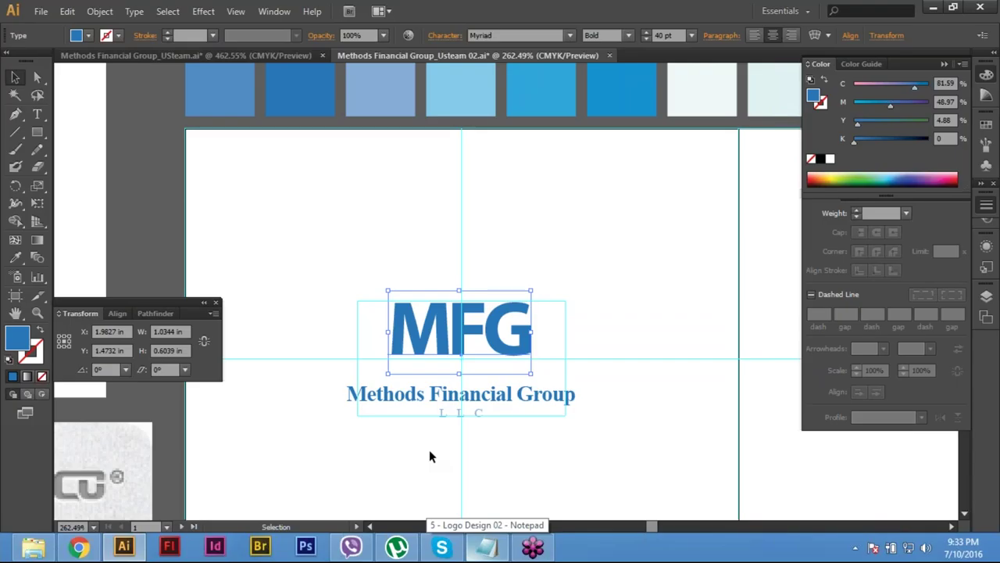
pyautogui.click(134, 11)
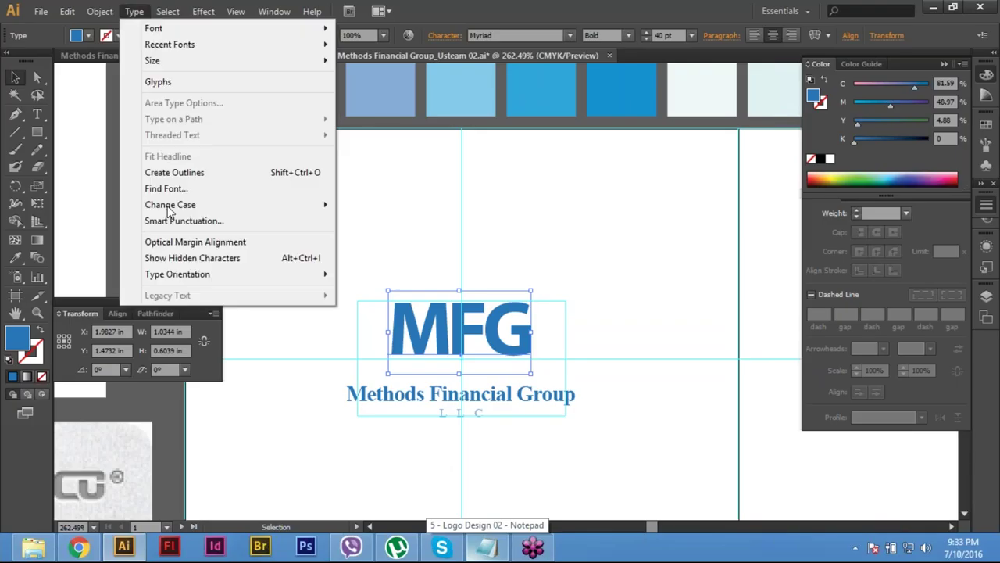
pyautogui.click(192, 173)
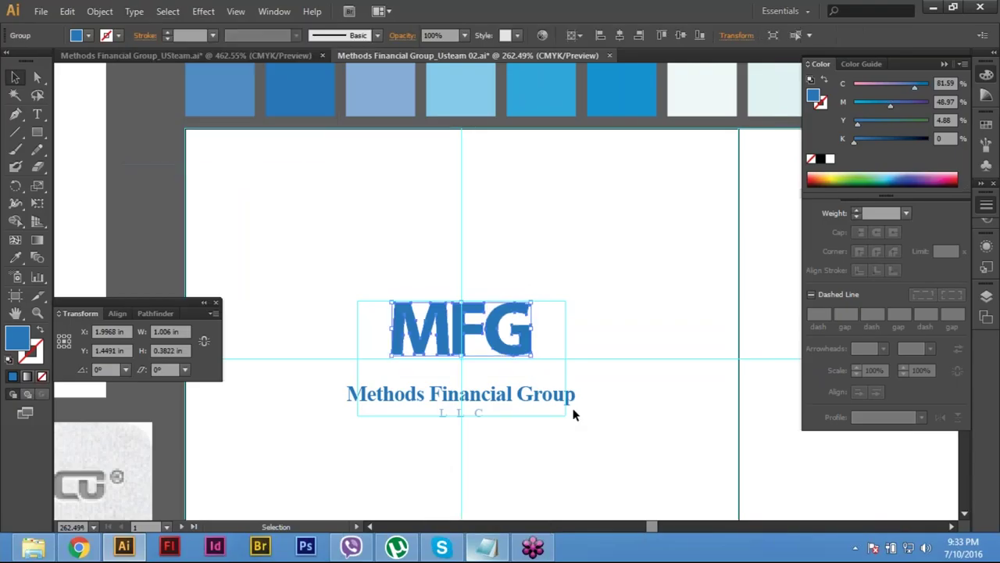
pyautogui.click(346, 299)
pyautogui.click(469, 329)
pyautogui.click(458, 331)
pyautogui.click(461, 328)
pyautogui.click(373, 228)
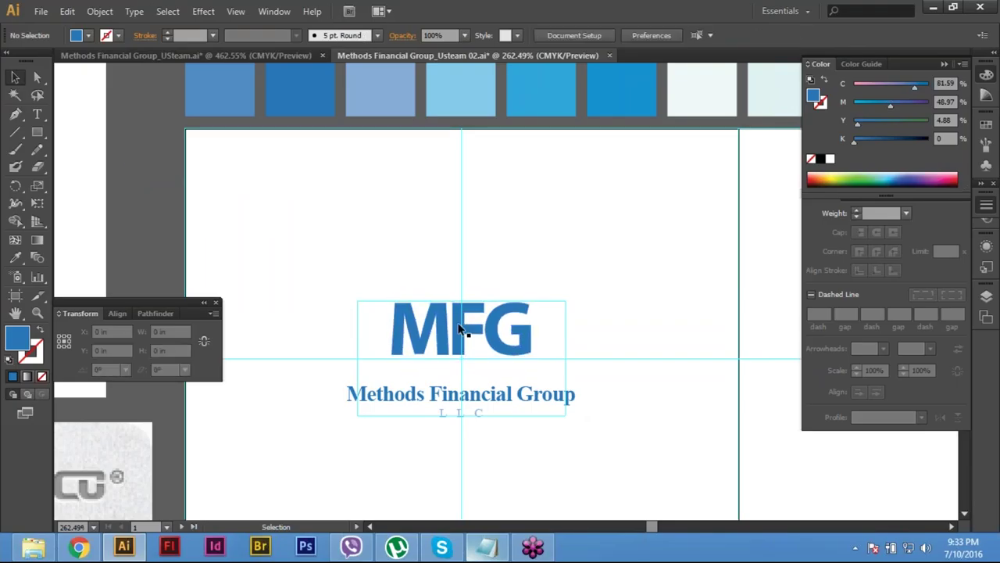
pyautogui.hotkey('ctrl', 'z')
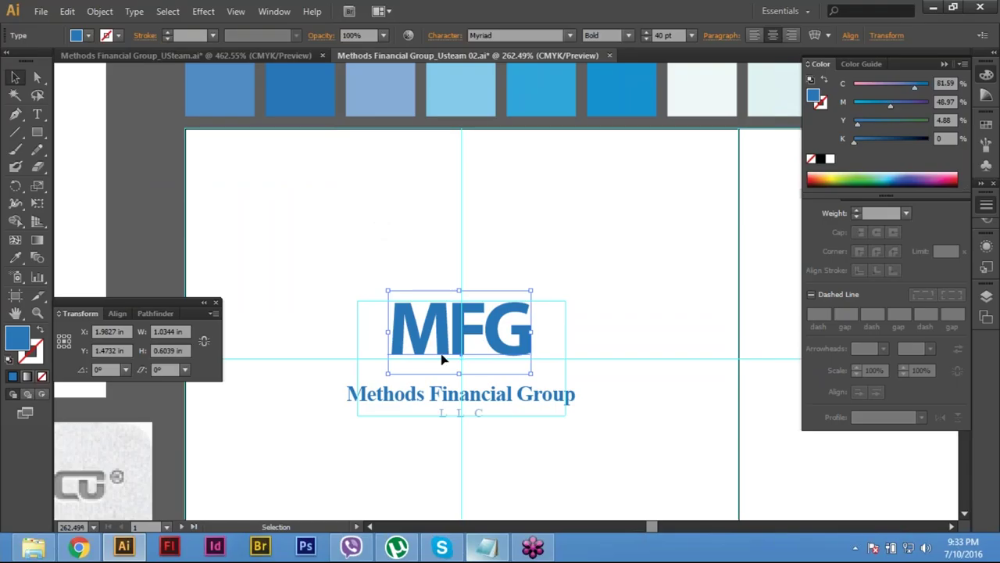
# Step: Reapply a tracking value of -70 to the live MFG text
pyautogui.click(442, 35)
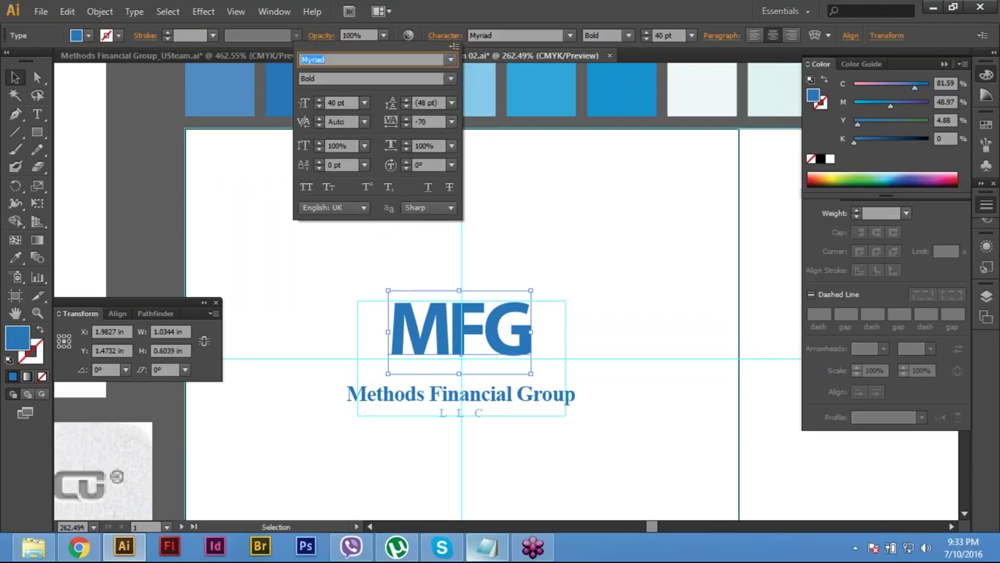
pyautogui.click(445, 36)
pyautogui.click(445, 36)
pyautogui.click(426, 121)
pyautogui.write('-')
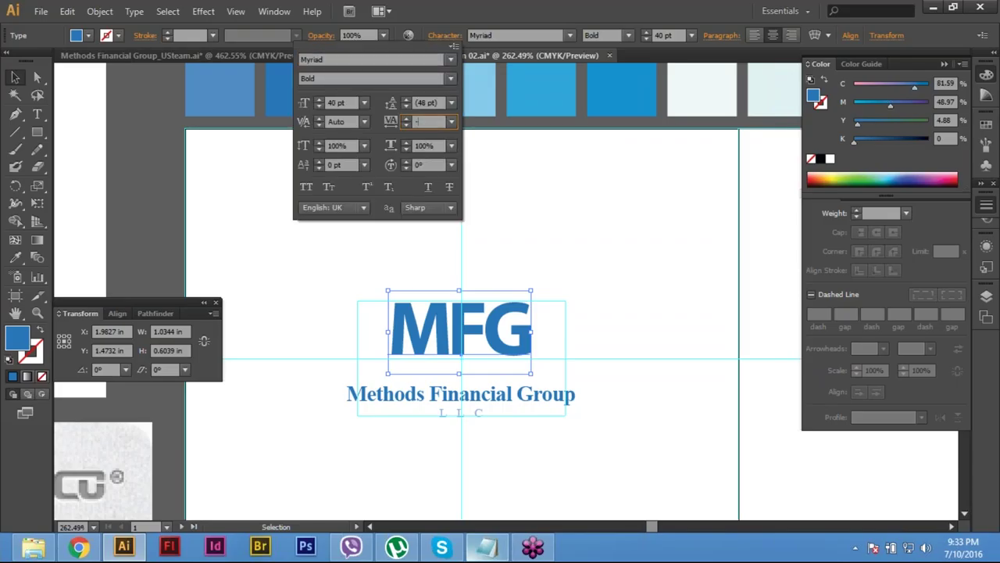
pyautogui.write('70')
pyautogui.press('Return')
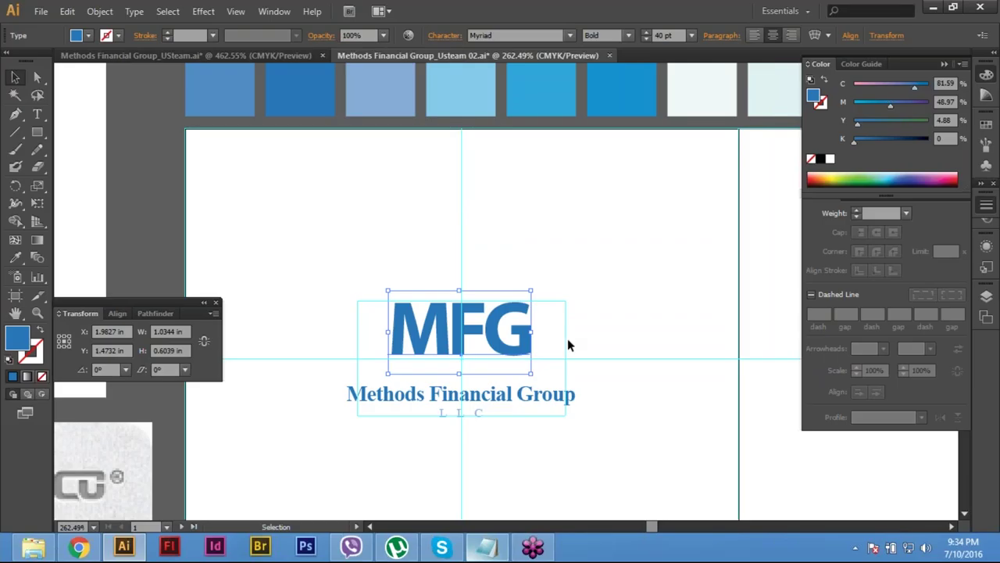
# Step: Reselect the MFG text and re-enter -70 as its tracking value
pyautogui.hotkey('ctrl', 'shift', 'a')
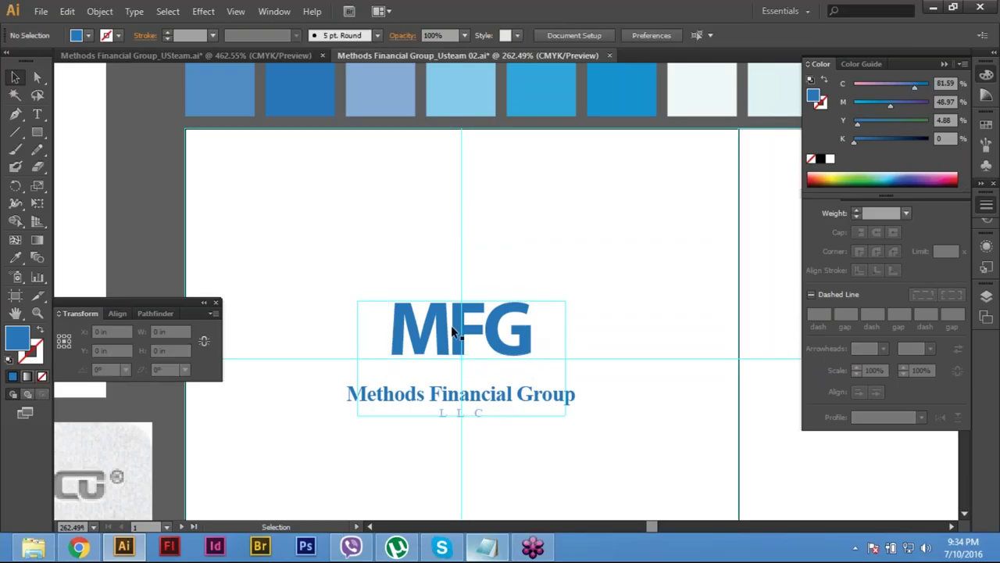
pyautogui.click(469, 344)
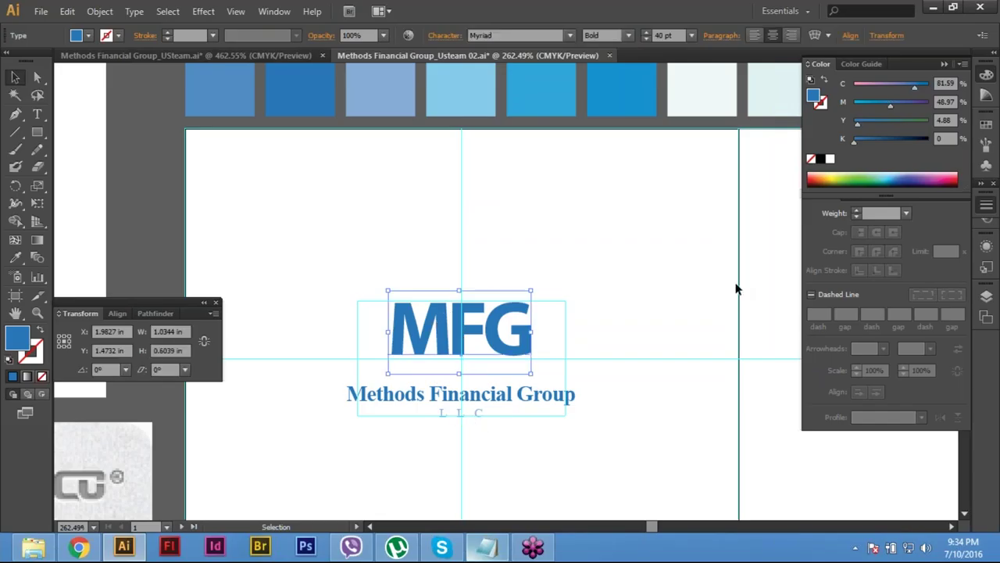
pyautogui.click(445, 340)
pyautogui.click(461, 352)
pyautogui.click(445, 35)
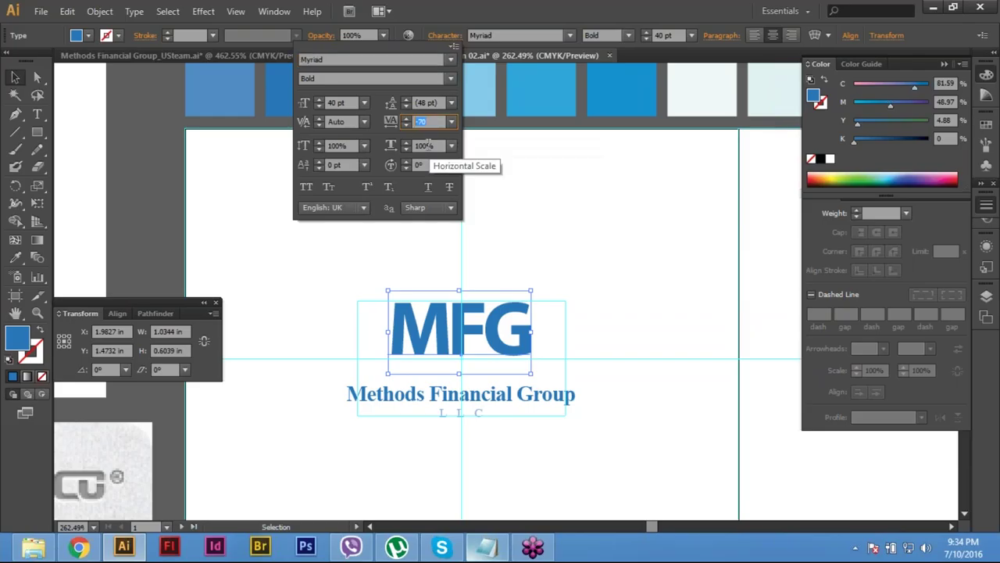
pyautogui.click(426, 121)
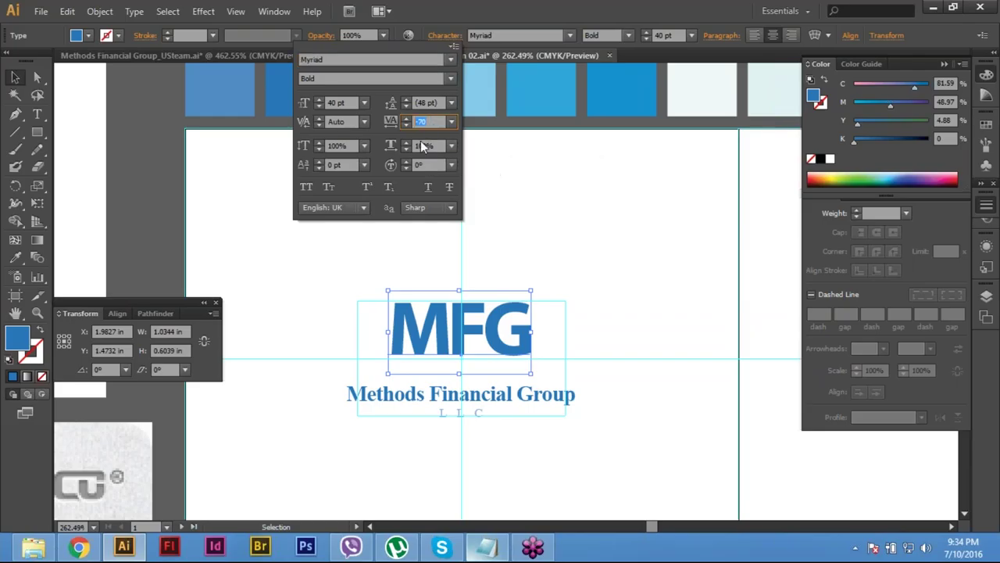
pyautogui.write('-')
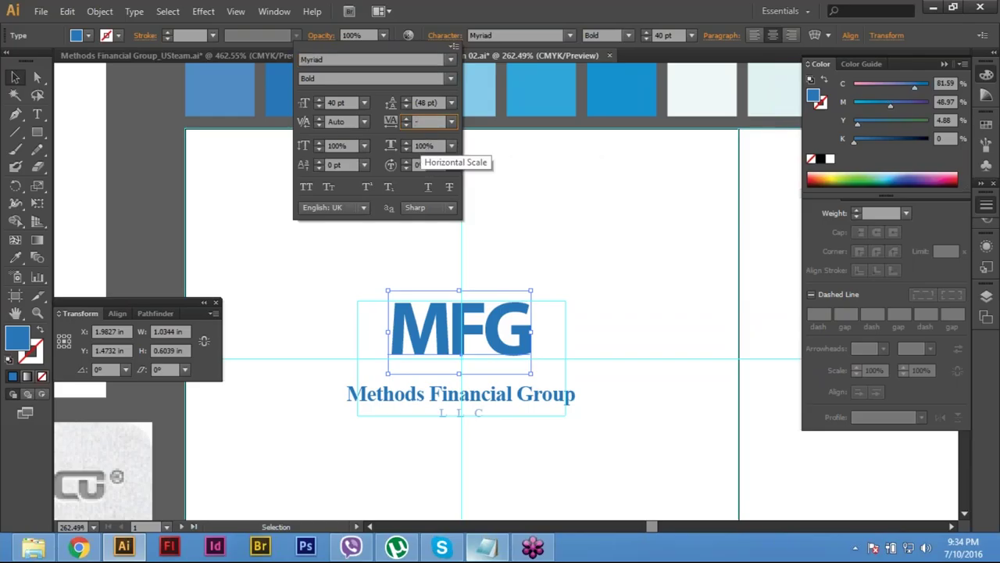
pyautogui.write('70')
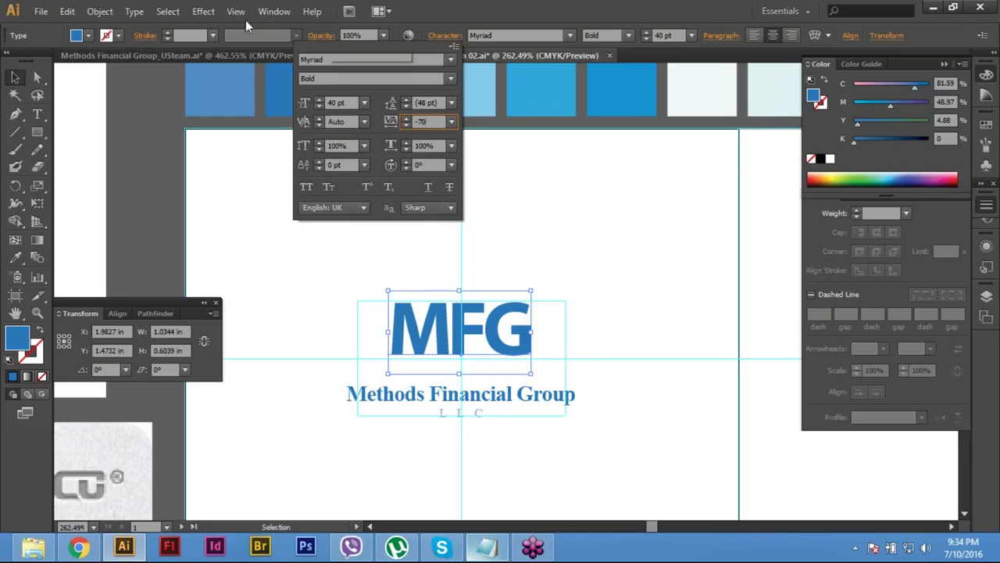
# Step: Hide the Control panel and show it again
pyautogui.click(275, 12)
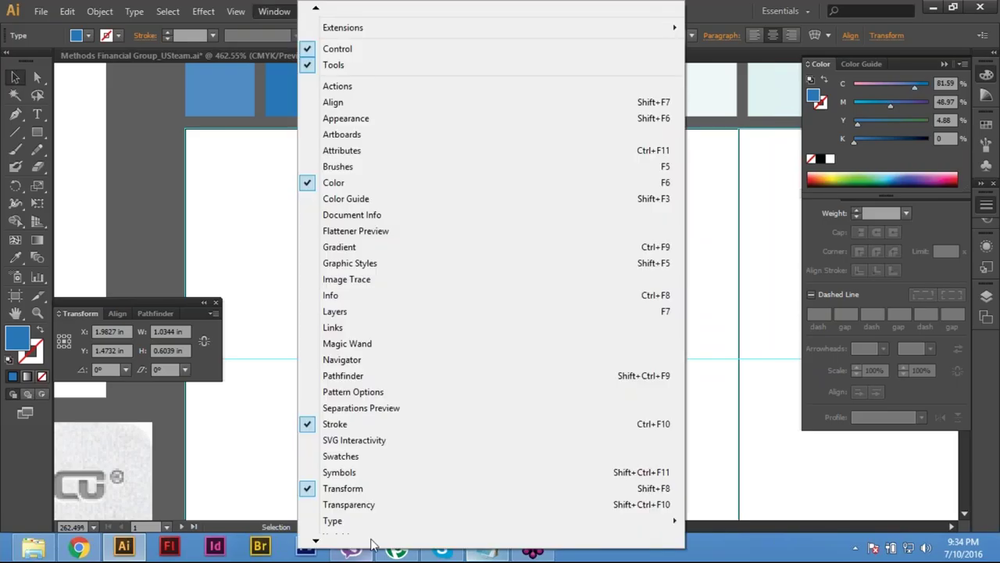
pyautogui.moveTo(368, 537)
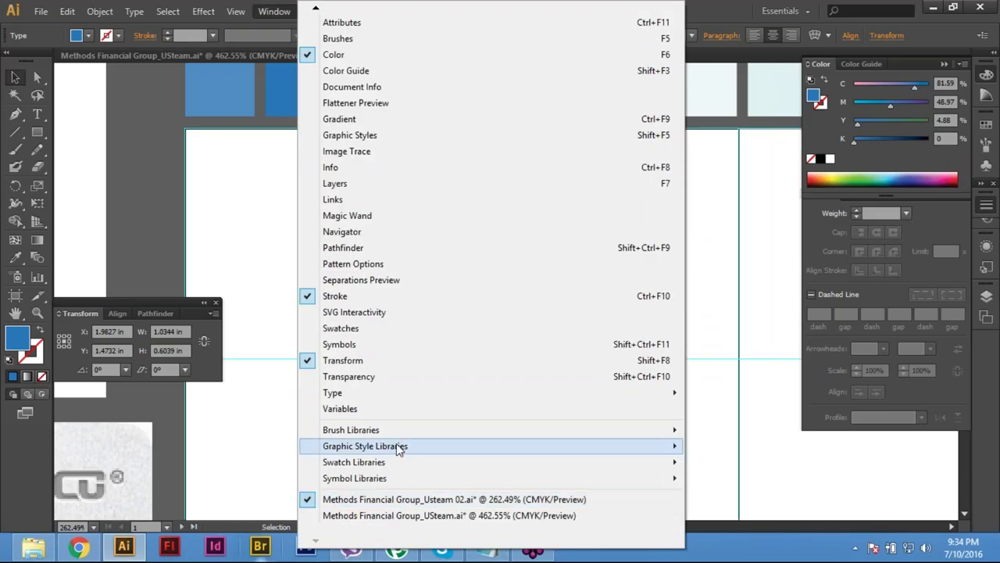
pyautogui.click(355, 461)
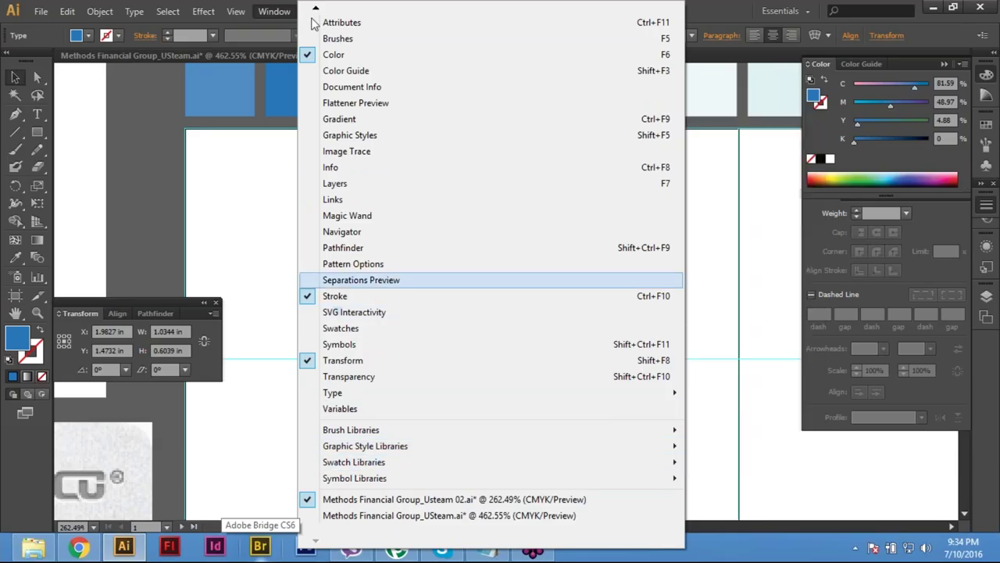
pyautogui.moveTo(321, 10)
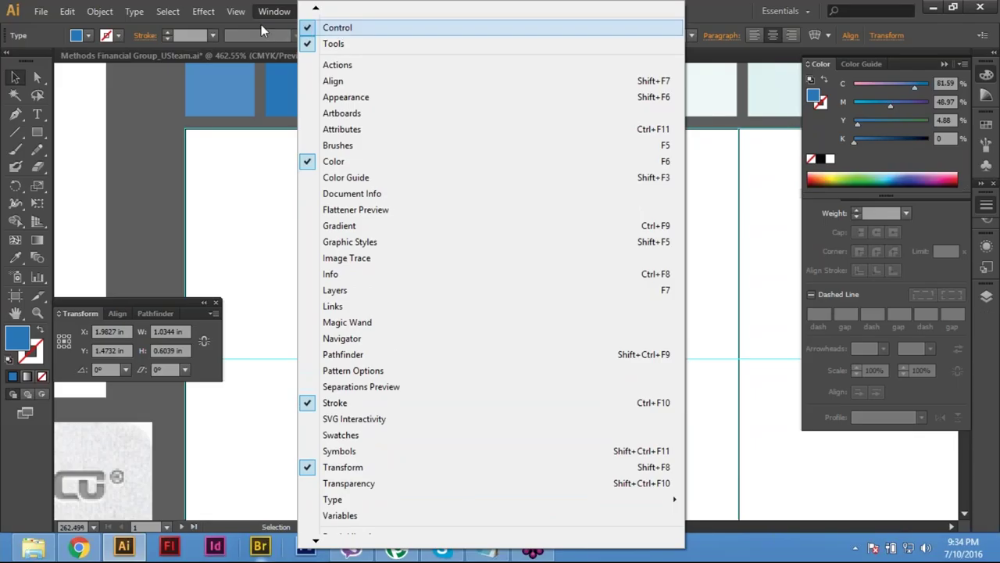
pyautogui.press('Return')
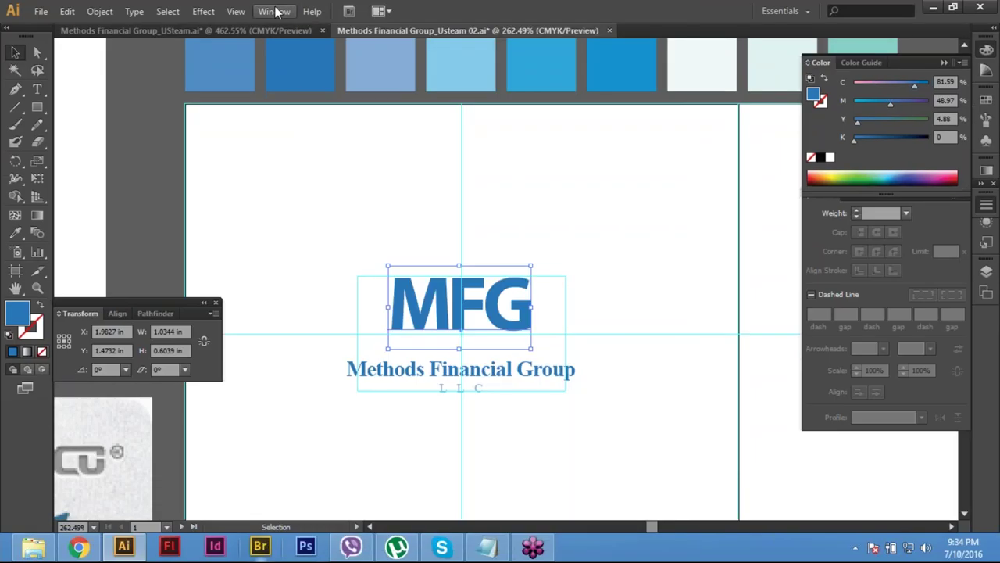
pyautogui.click(275, 11)
pyautogui.press('Return')
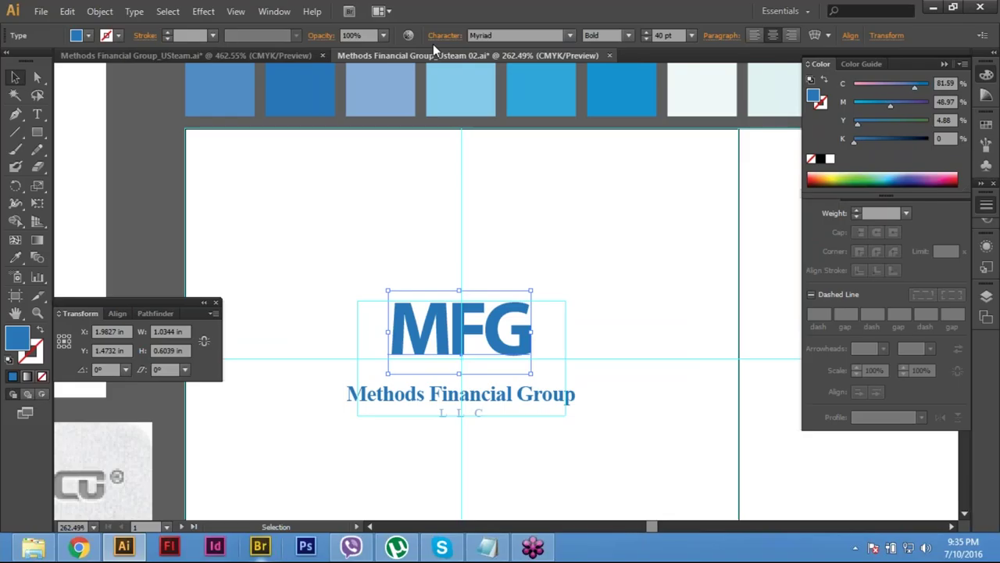
pyautogui.click(269, 13)
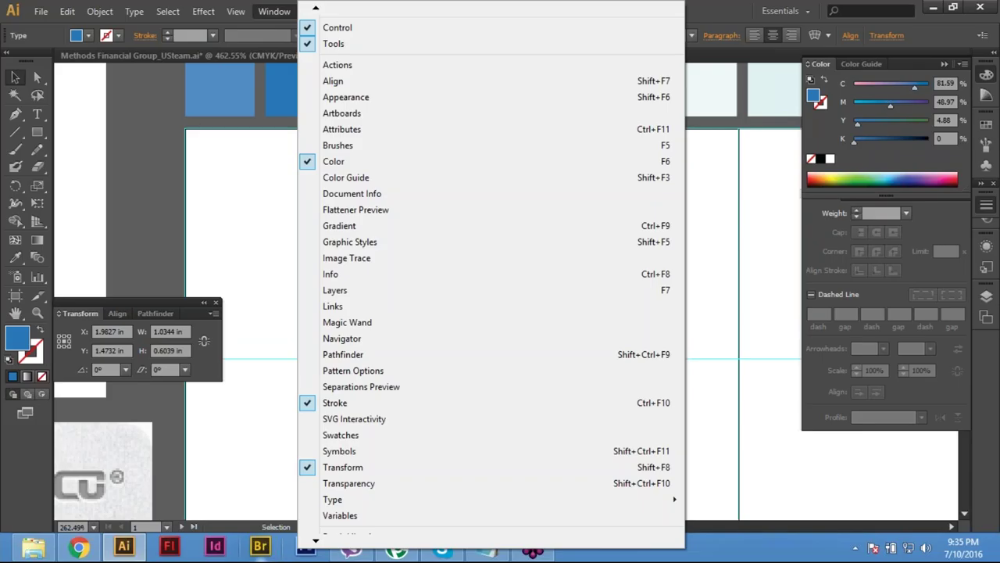
pyautogui.press('Escape')
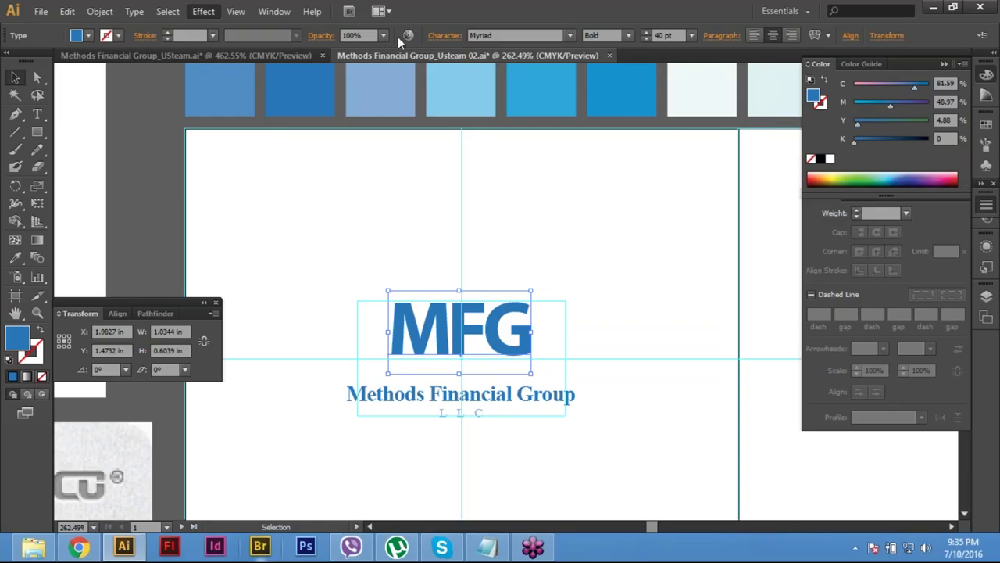
pyautogui.click(274, 11)
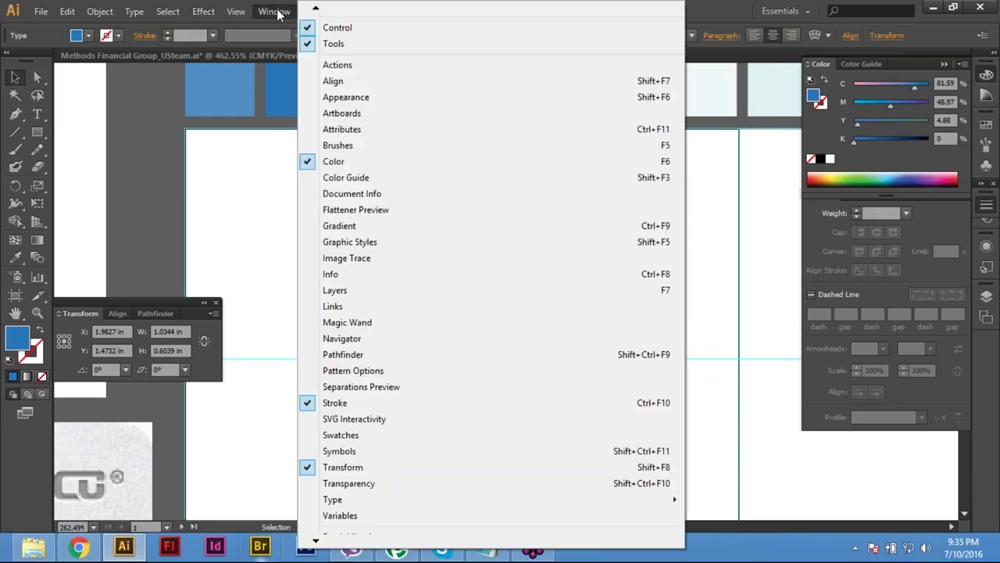
pyautogui.click(239, 219)
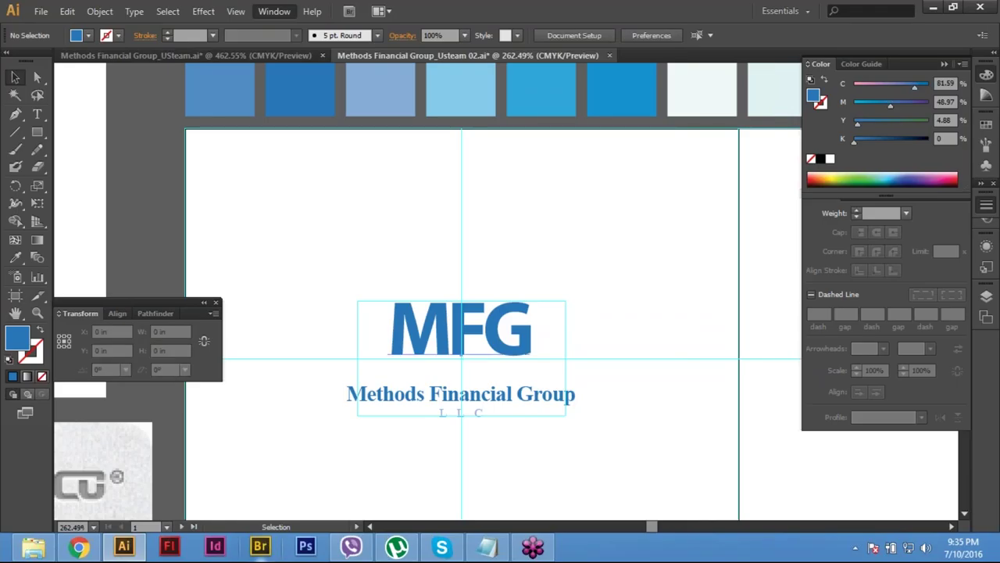
# Step: Examine the MFG text's character settings, including its font size and tracking
pyautogui.click(422, 356)
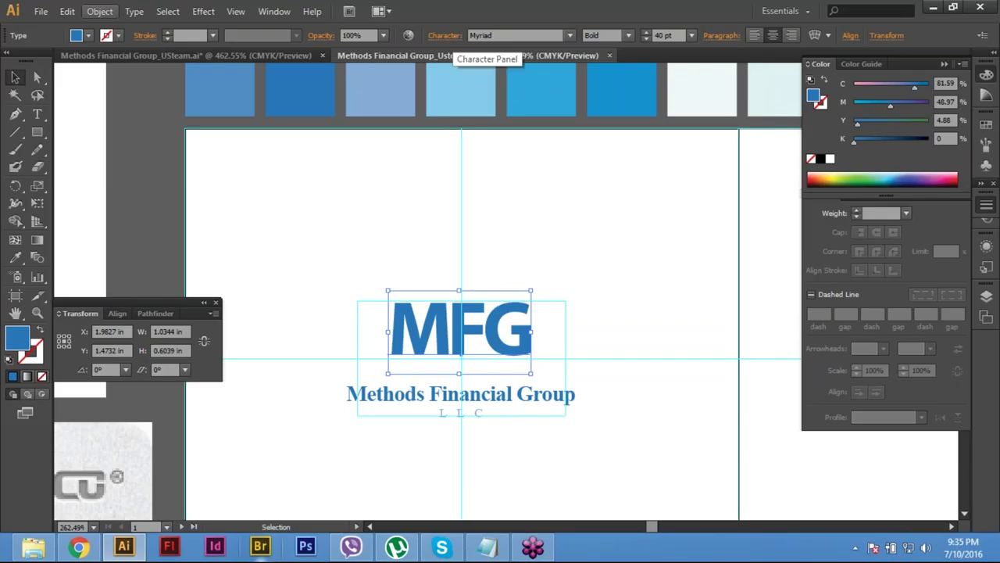
pyautogui.click(452, 37)
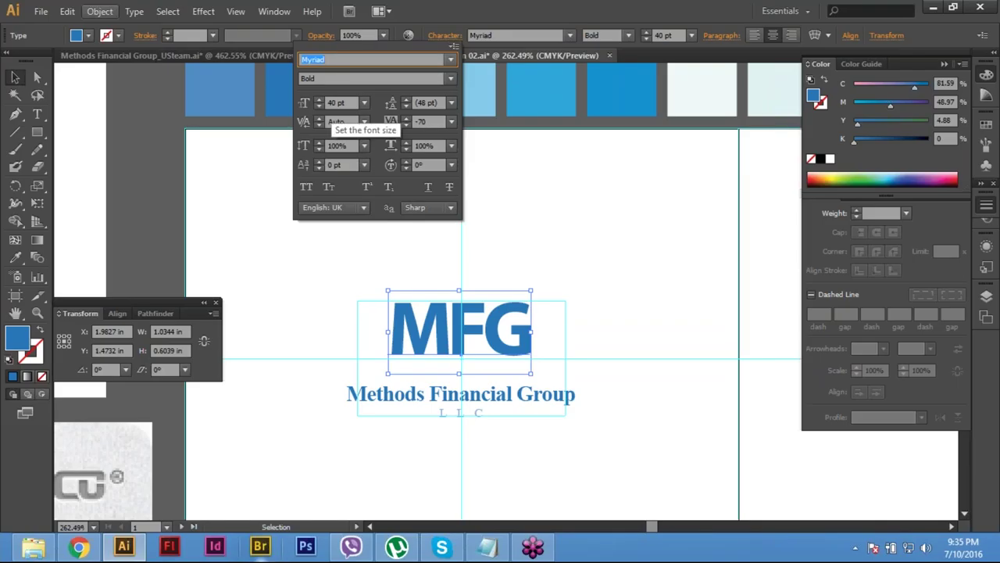
pyautogui.click(340, 103)
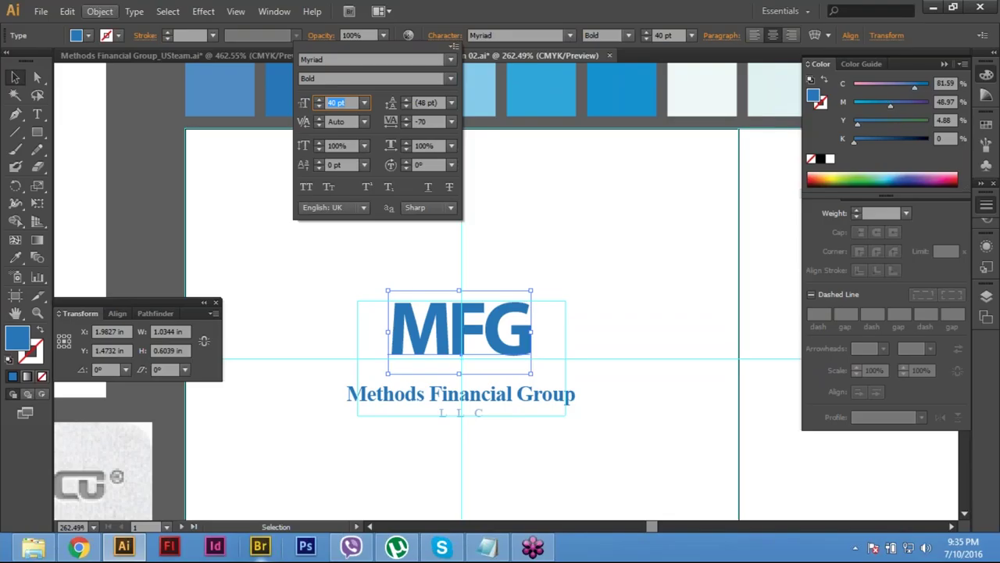
pyautogui.press('Tab')
pyautogui.press('Tab')
pyautogui.press('Tab')
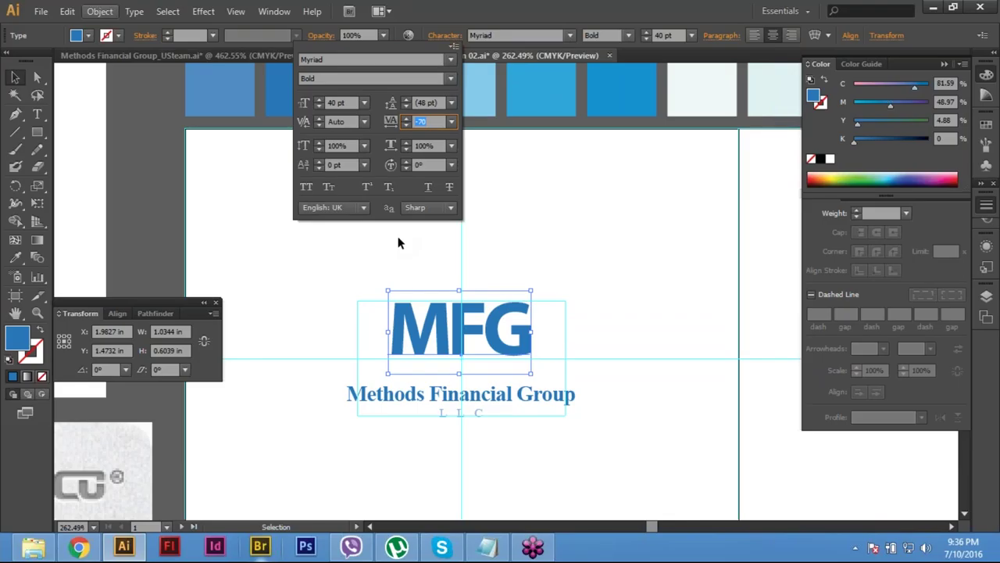
pyautogui.click(490, 58)
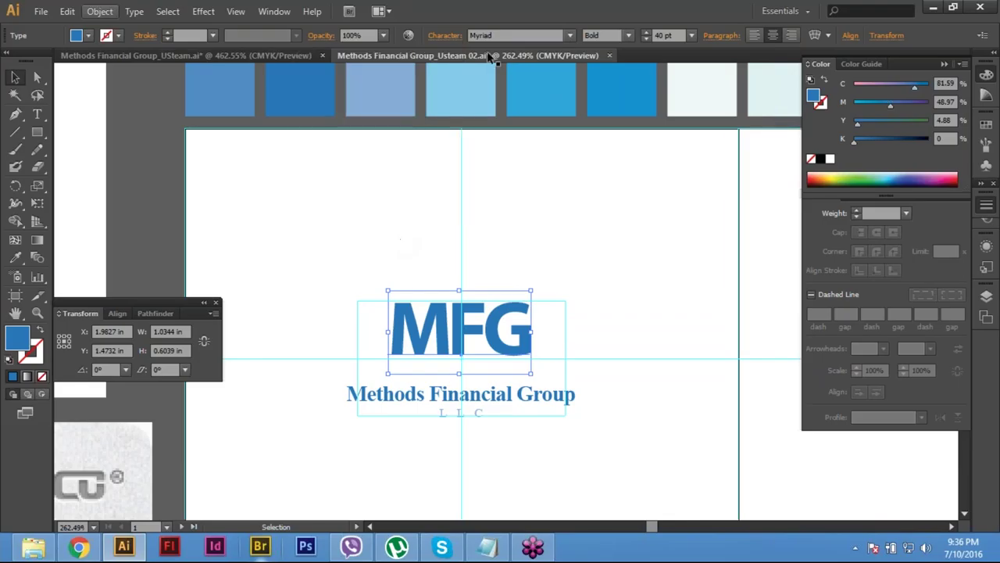
pyautogui.click(444, 36)
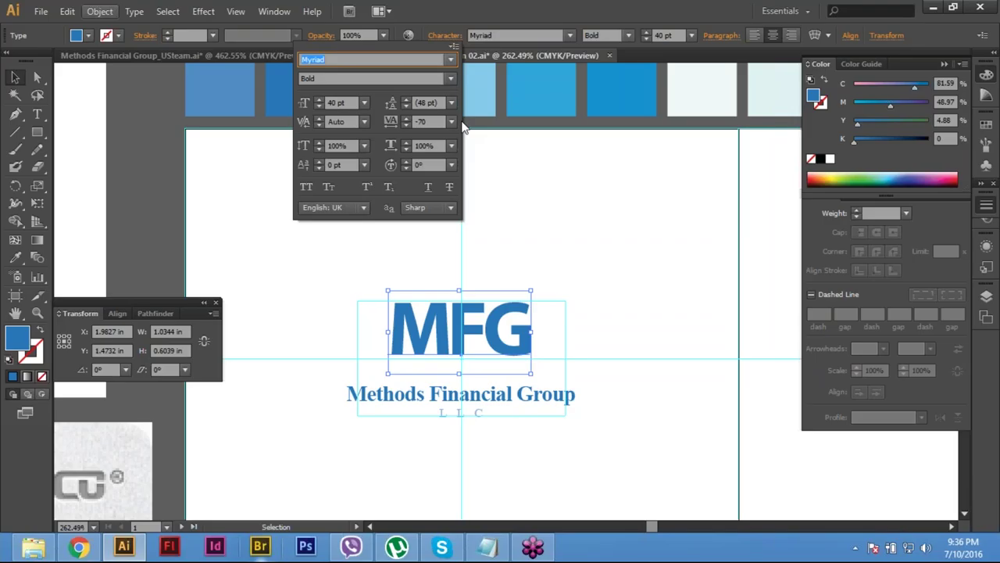
pyautogui.click(449, 35)
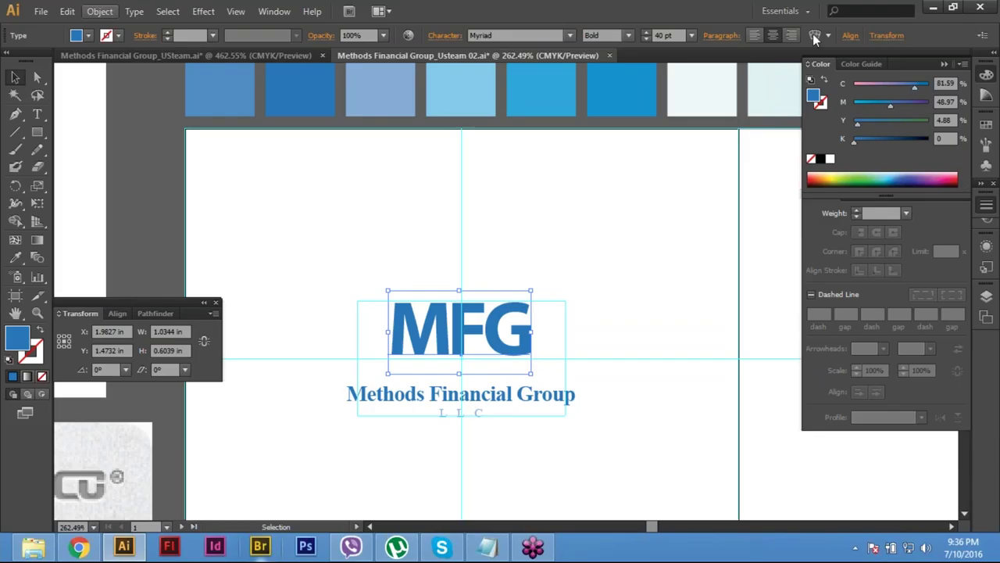
# Step: Toggle the Control panel's visibility off and back on with the MFG text selected
pyautogui.click(274, 11)
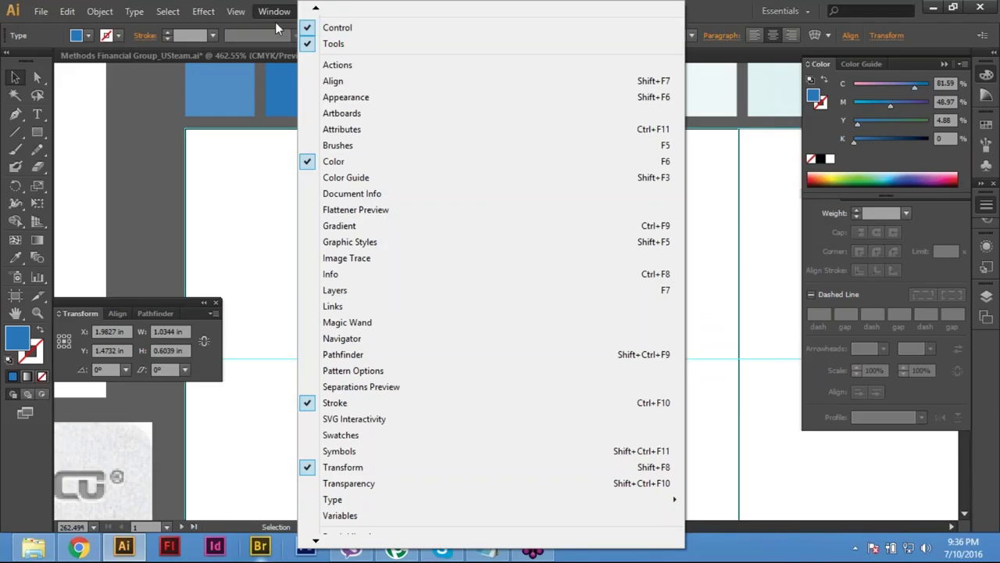
pyautogui.click(342, 28)
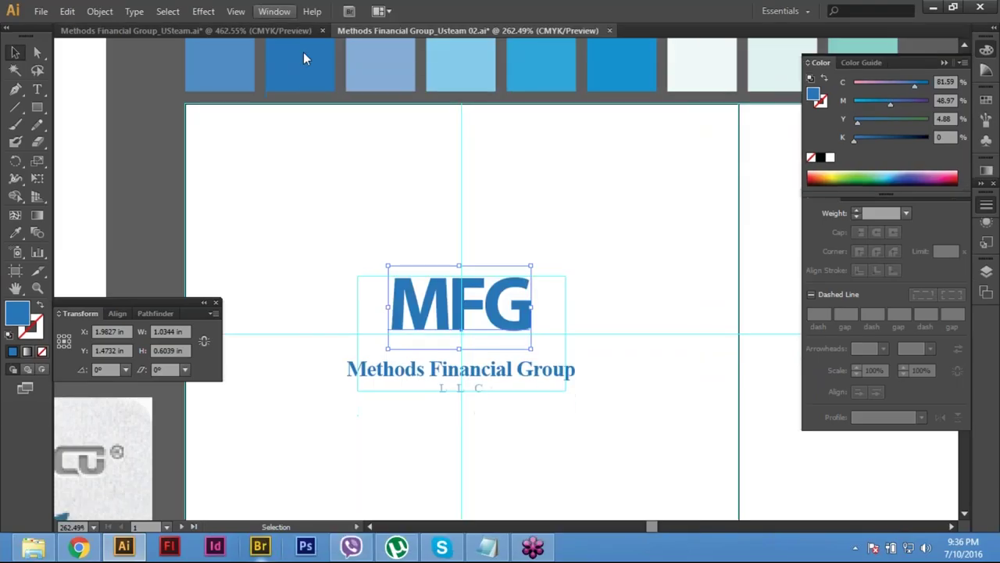
pyautogui.click(275, 11)
pyautogui.click(343, 28)
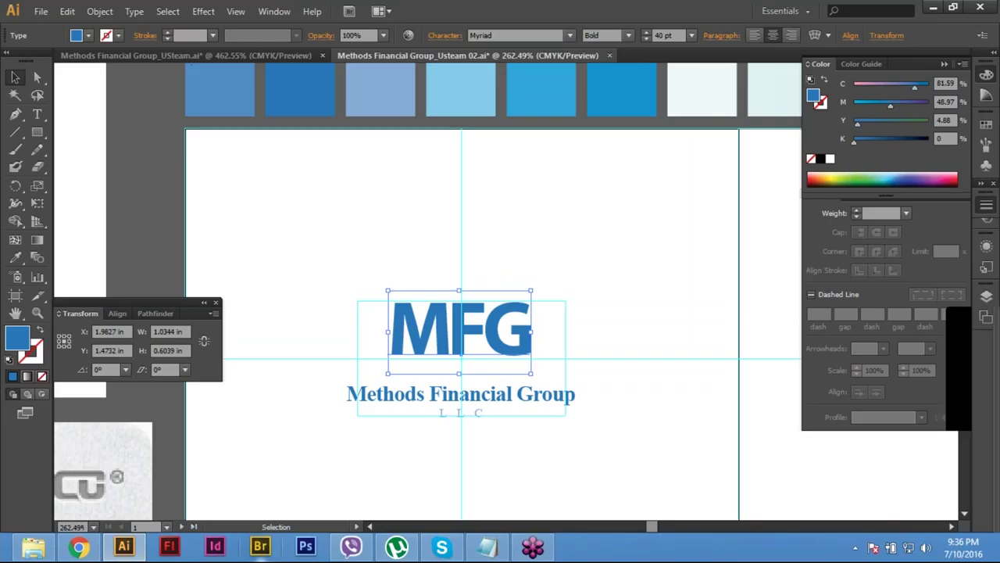
# Step: Hide all tools and panels and restore them, twice
pyautogui.press('Tab')
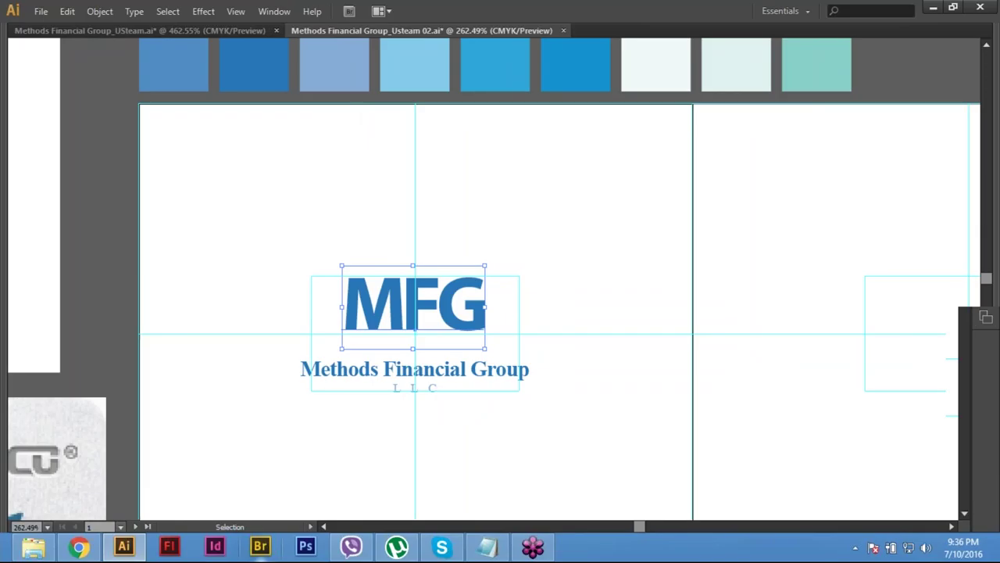
pyautogui.press('Tab')
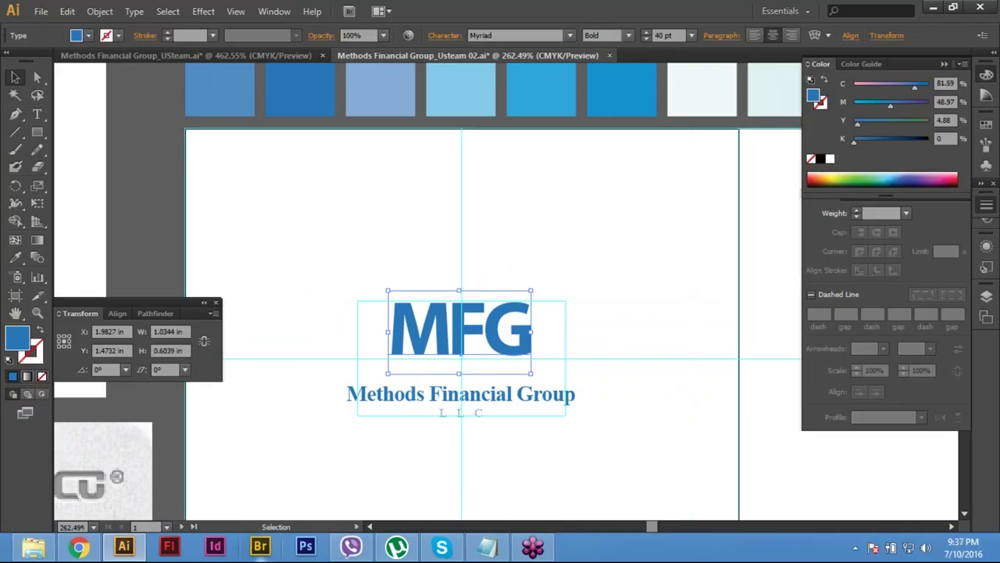
pyautogui.press('Tab')
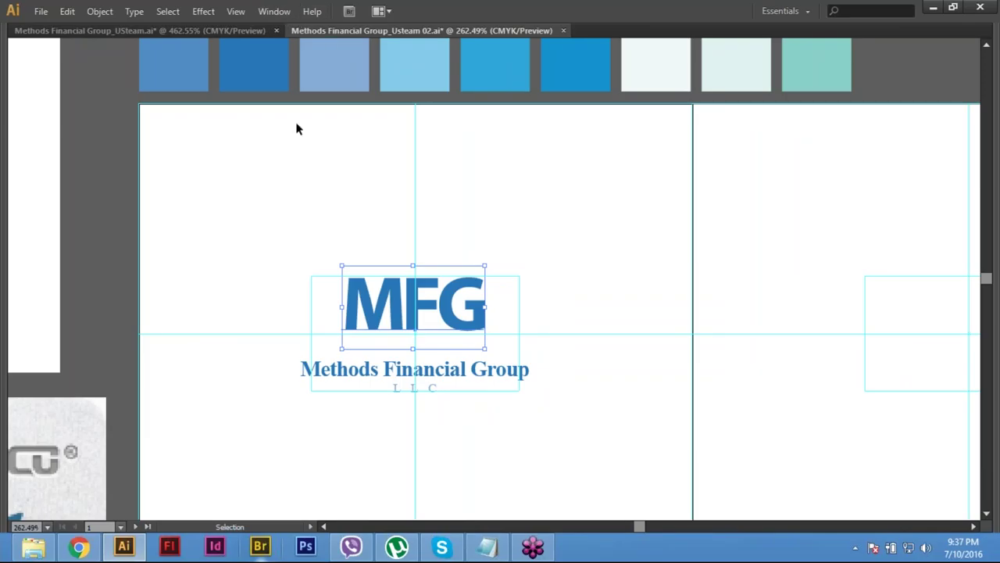
pyautogui.press('Tab')
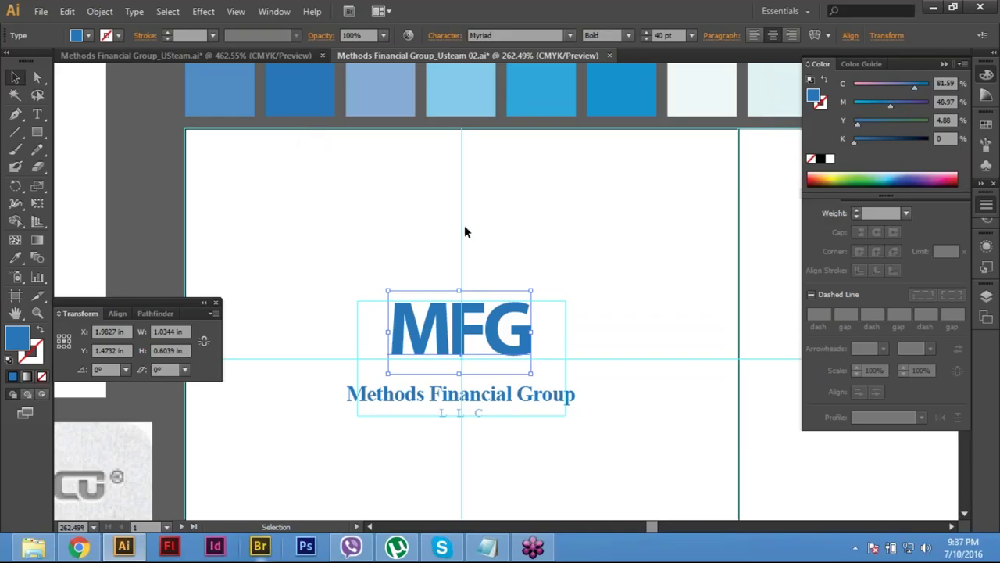
# Step: Convert the MFG text to outlines and undo the conversion
pyautogui.hotkey('ctrl', 'shift', 'o')
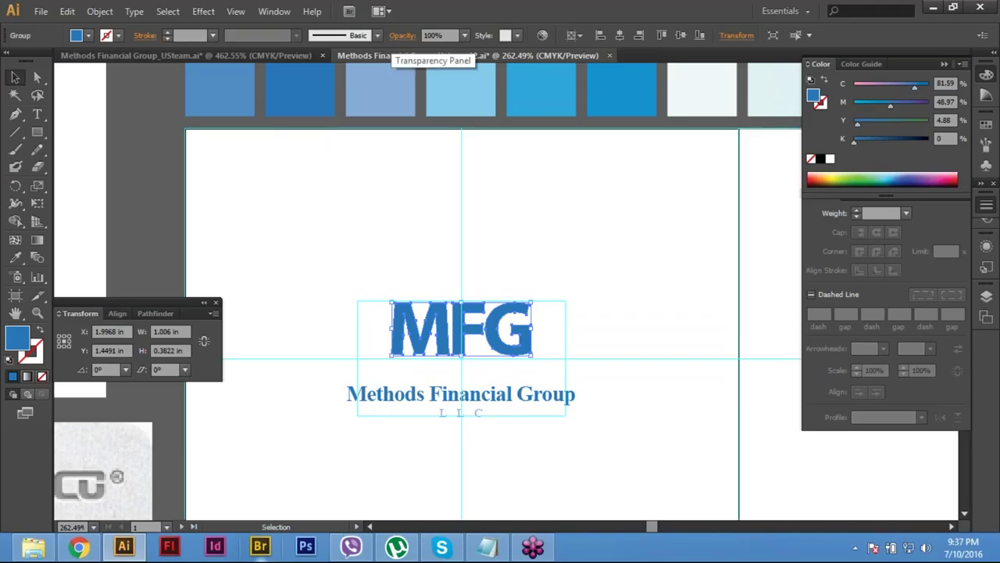
pyautogui.hotkey('ctrl', 'z')
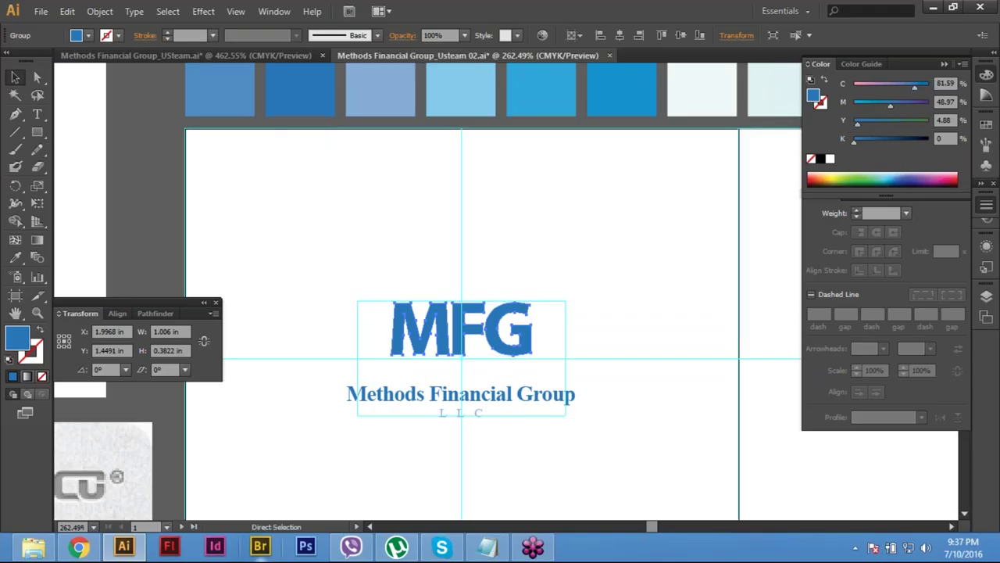
pyautogui.press('v')
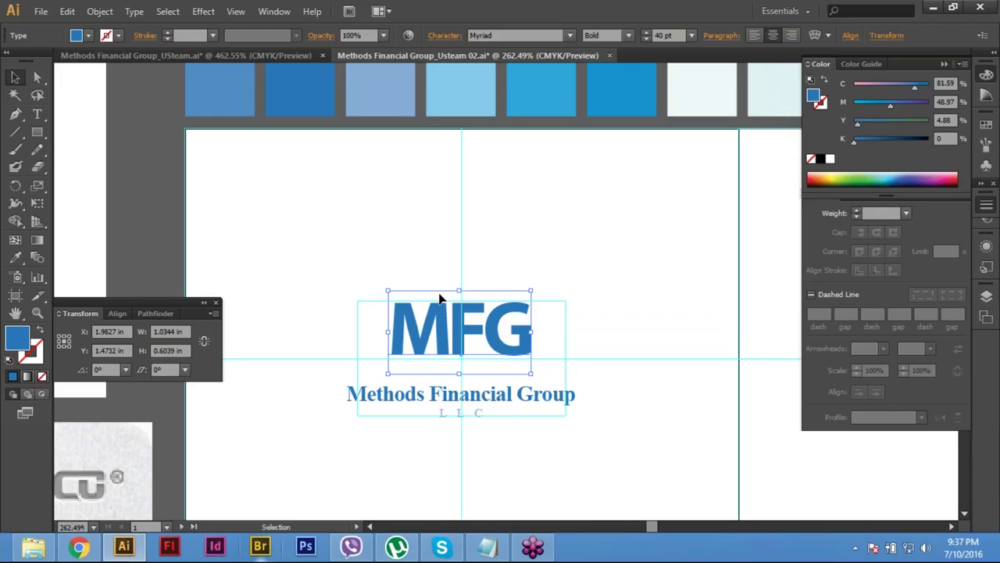
# Step: Delete the MFG text above the Methods Financial Group name
pyautogui.scroll(3, 440, 297)
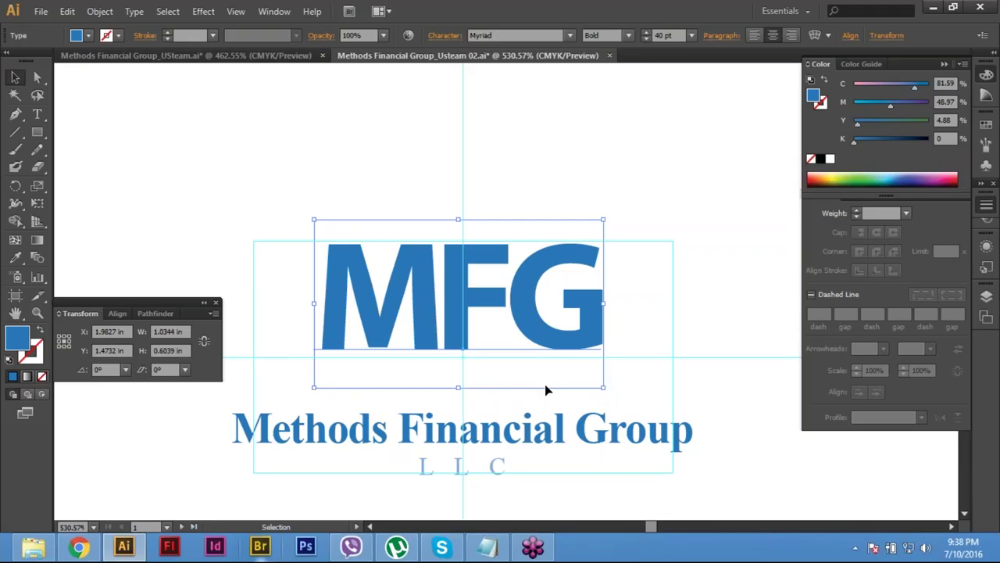
pyautogui.press('Delete')
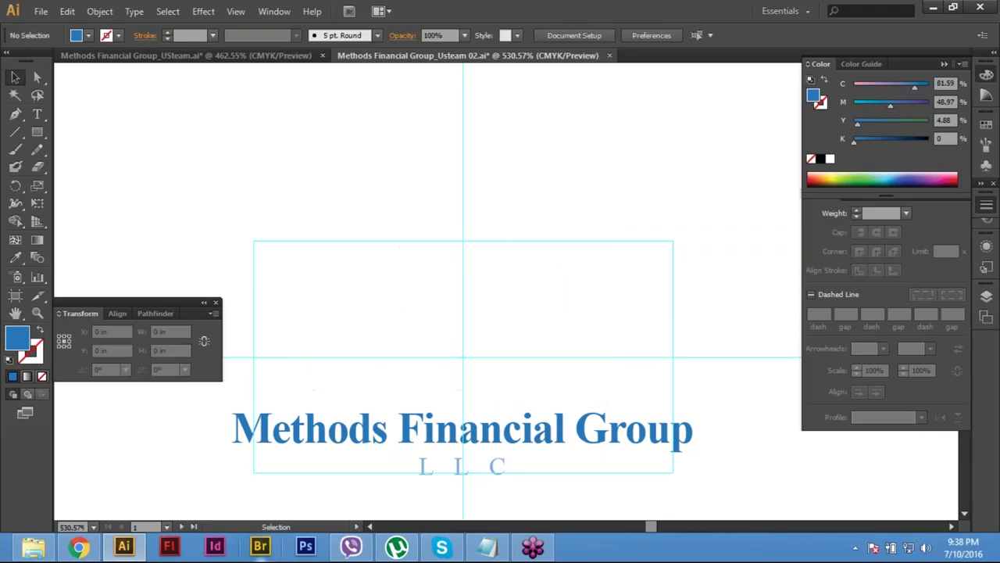
# Step: Duplicate the Methods Financial Group text straight up into the guide frame and replace the copy's wording with MFG
pyautogui.click(519, 438)
pyautogui.moveTo(519, 438); pyautogui.dragTo(520, 303)
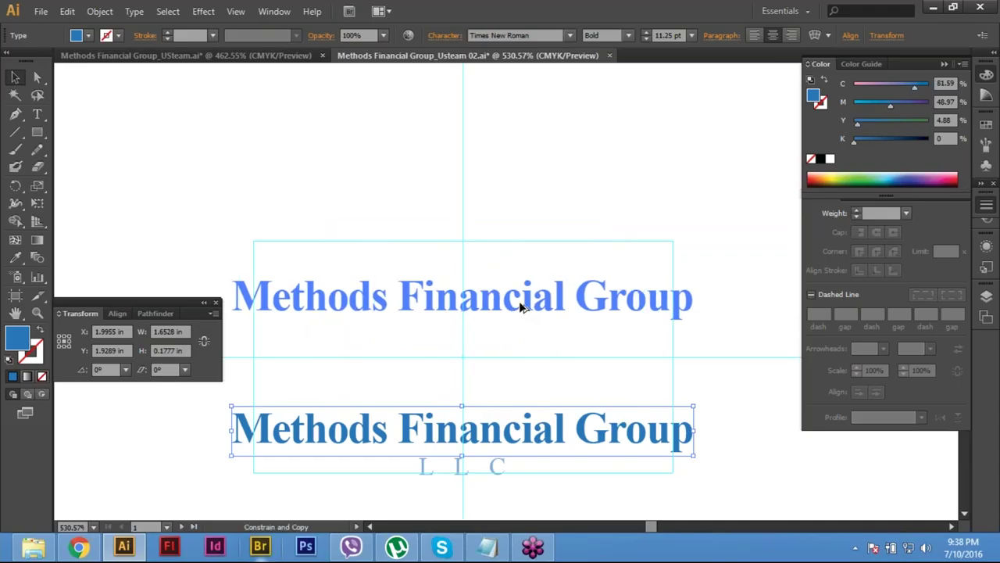
pyautogui.click(519, 301)
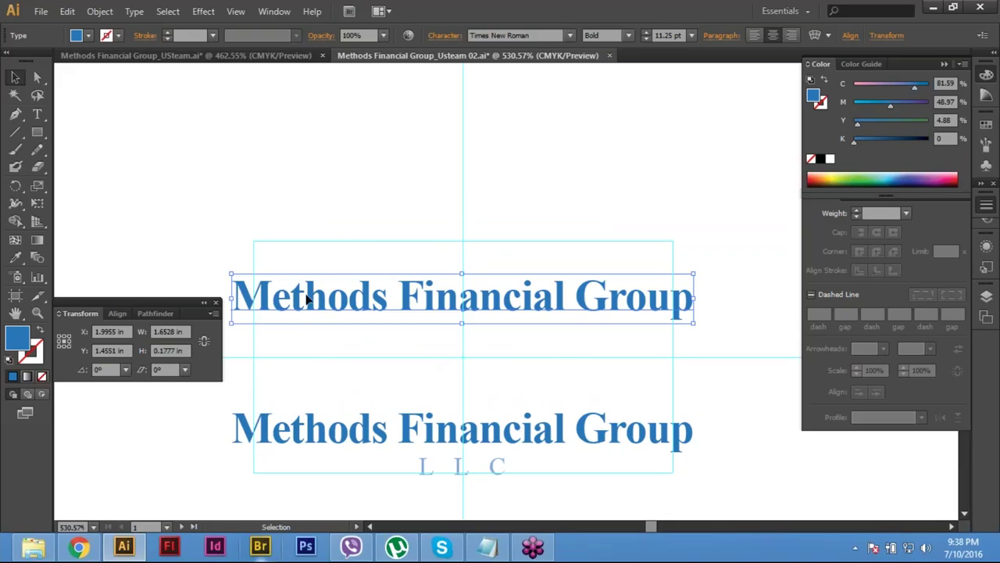
pyautogui.click(37, 113)
pyautogui.click(322, 305)
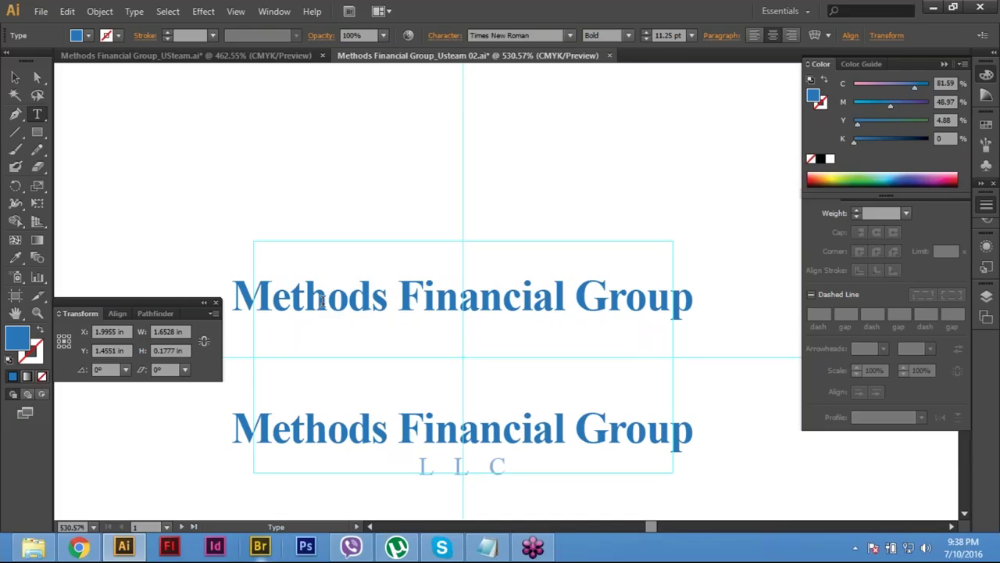
pyautogui.hotkey('ctrl', 'a')
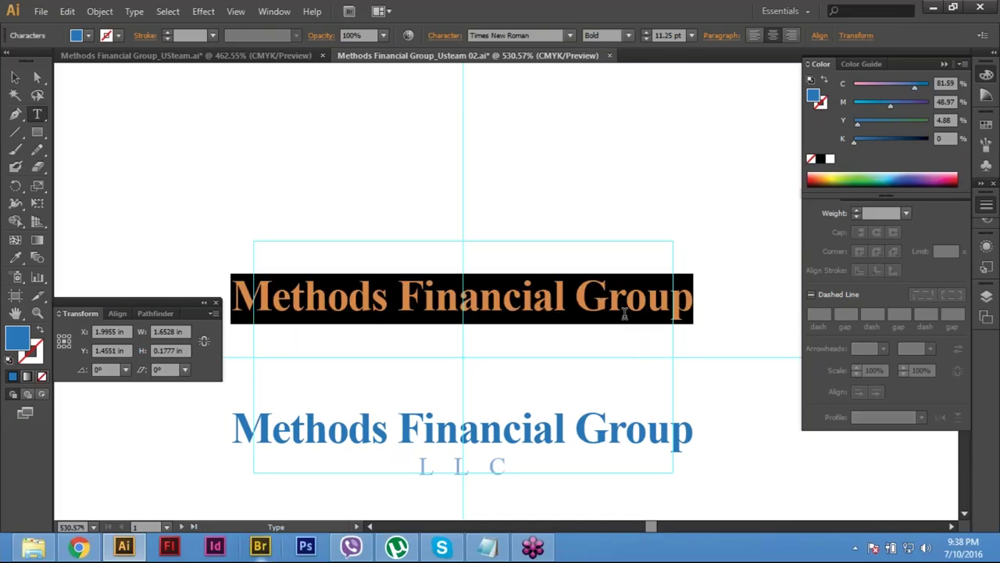
pyautogui.write('MFG')
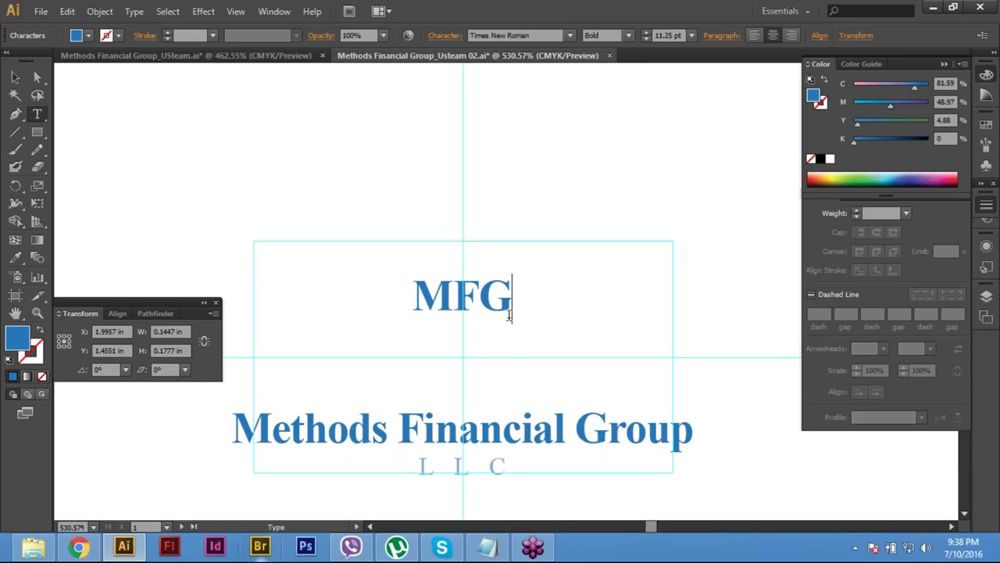
# Step: Retype the copied text as MFG, then undo the duplication of the company name
pyautogui.doubleClick(485, 311)
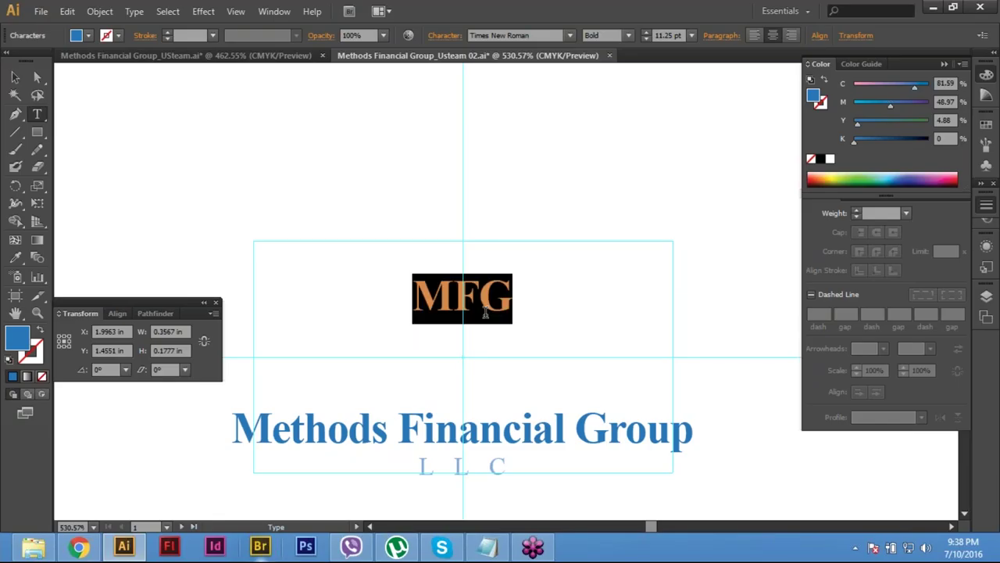
pyautogui.write('MFG')
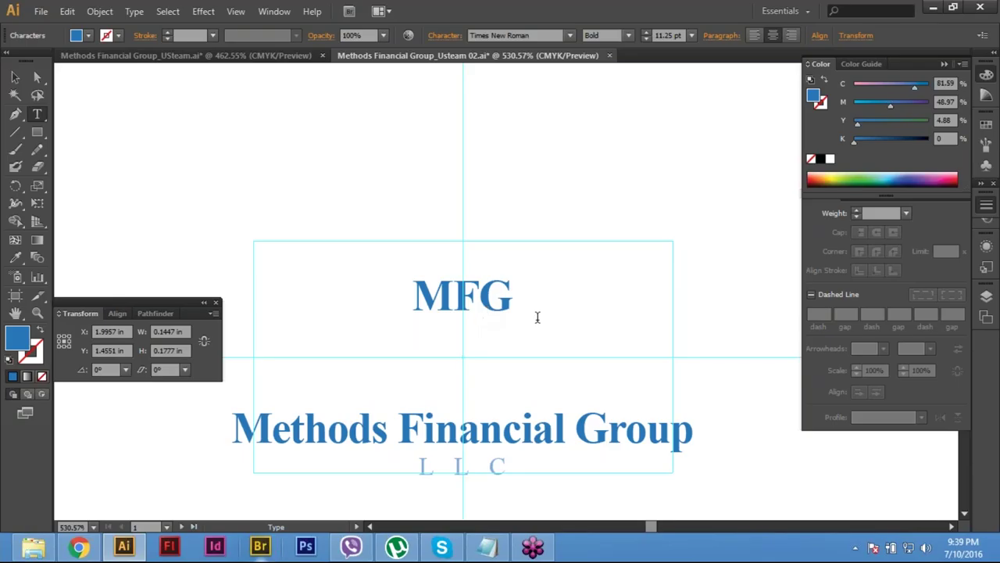
pyautogui.hotkey('ctrl', 'z')
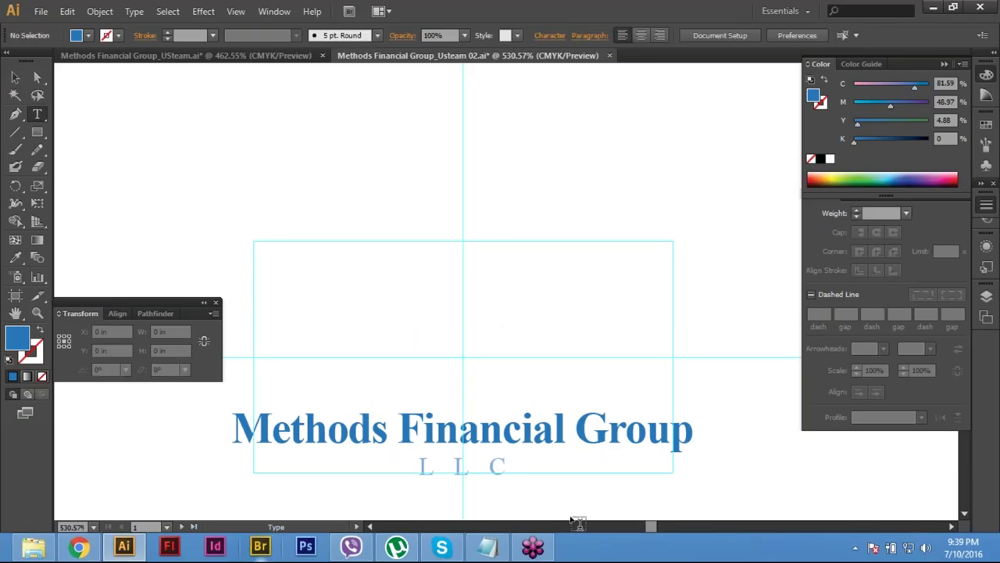
# Step: Place a new lowercase mfg point text in the guide frame above the company name and undo it
pyautogui.click(396, 301)
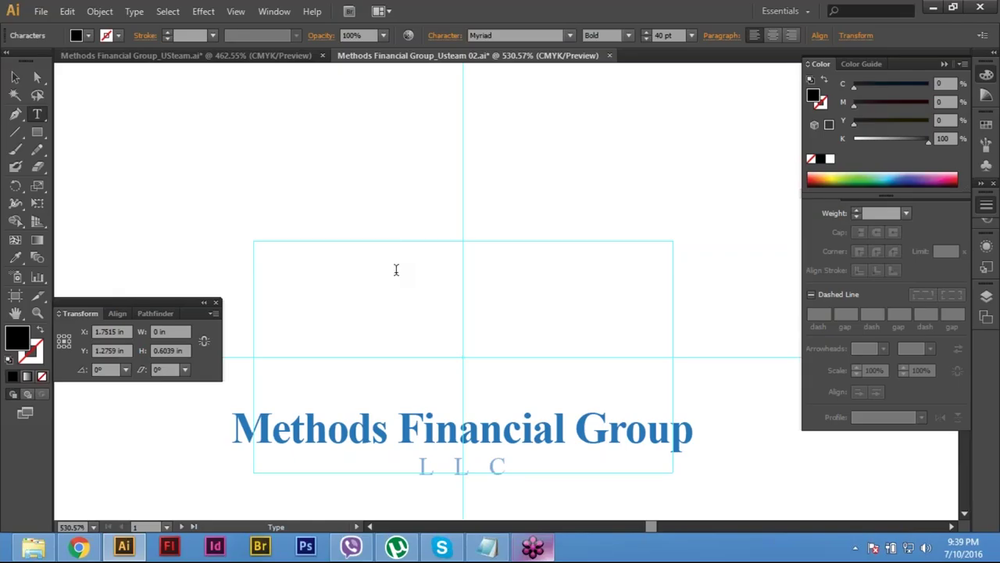
pyautogui.write('mfg')
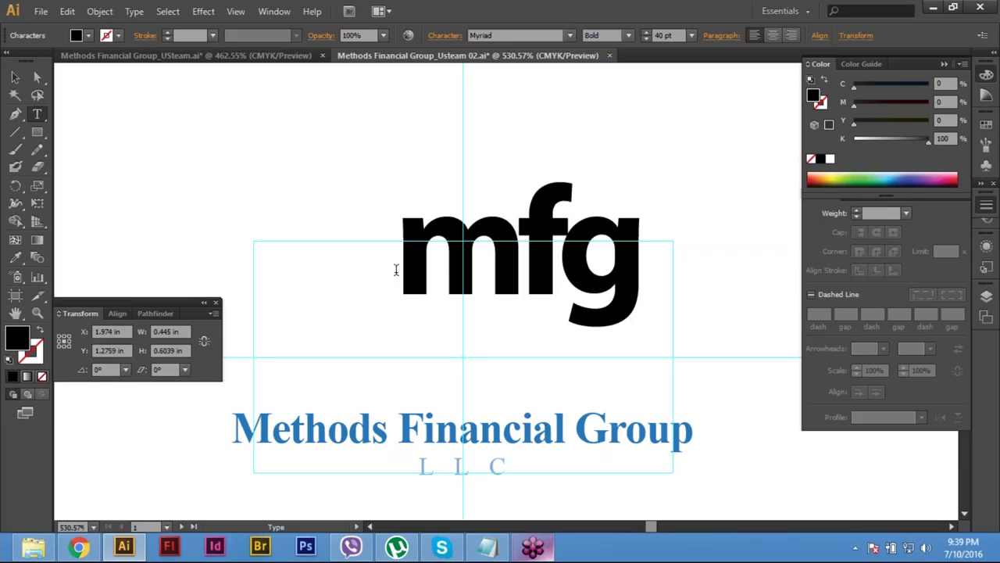
pyautogui.press('Escape')
pyautogui.press('t')
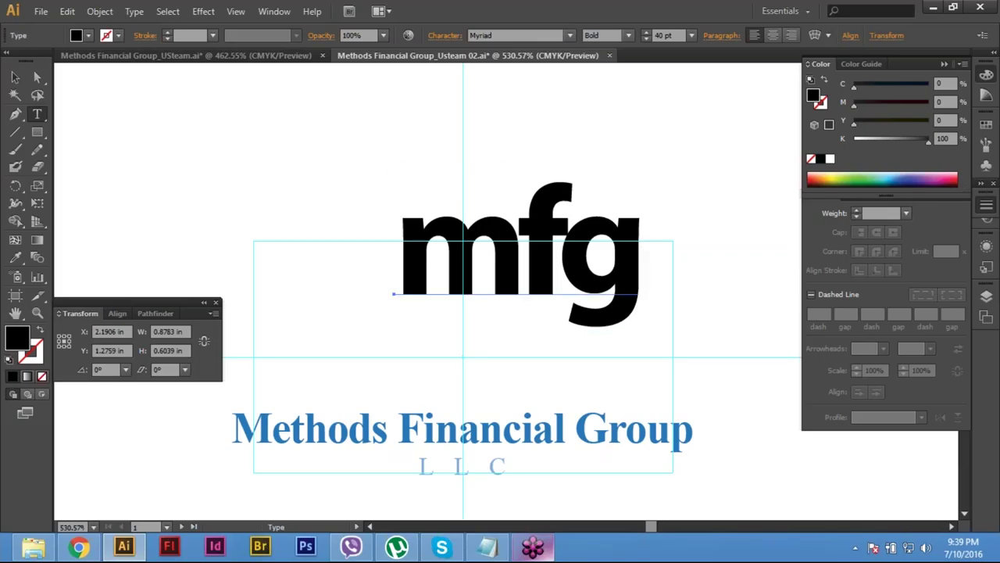
pyautogui.hotkey('ctrl', 'z')
pyautogui.press('v')
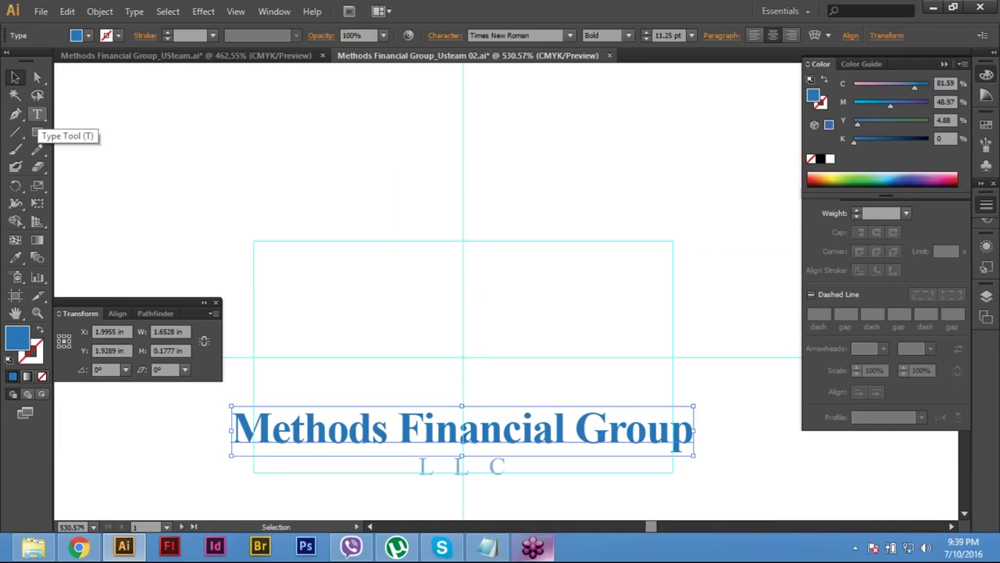
pyautogui.click(36, 114)
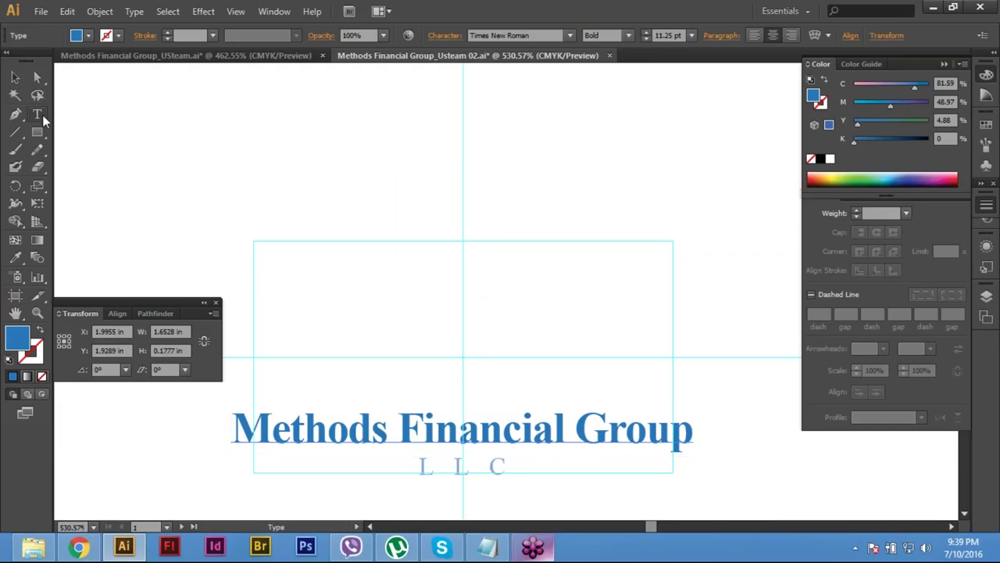
pyautogui.click(397, 207)
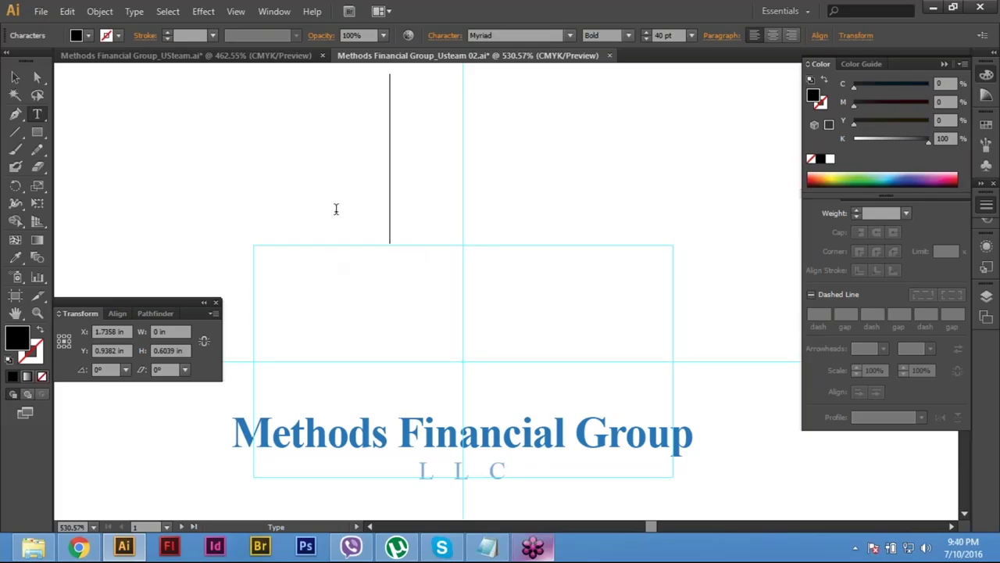
pyautogui.press('Escape')
# Step: Add the point text MFG with the Type tool in the empty area above the guide frame
pyautogui.moveTo(44, 120); pyautogui.dragTo(105, 114)
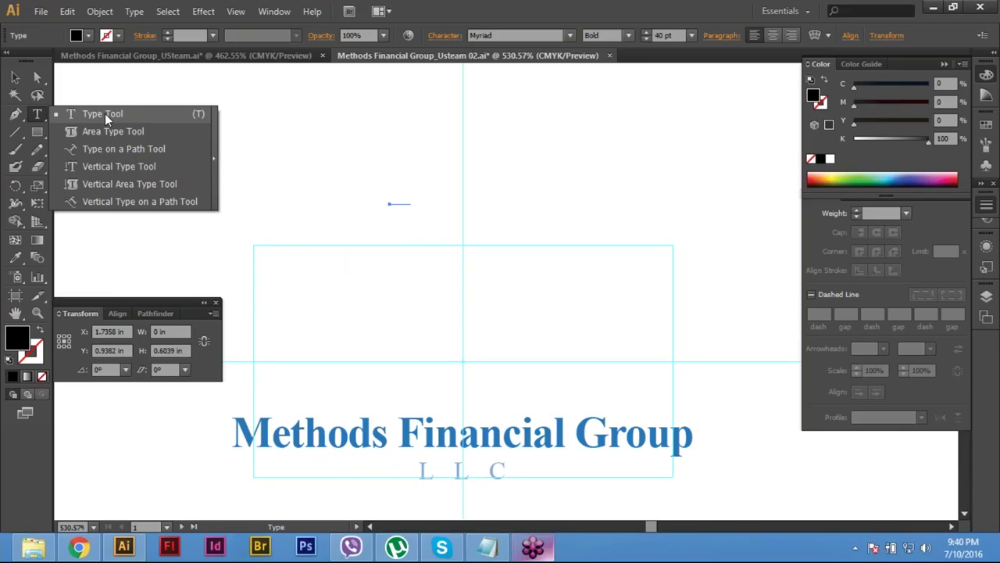
pyautogui.moveTo(105, 113); pyautogui.dragTo(105, 113)
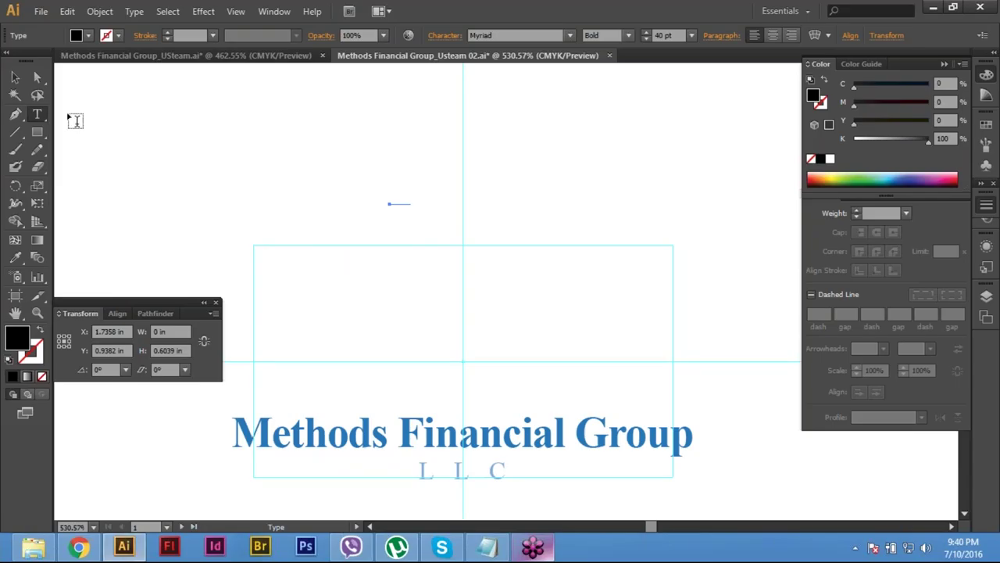
pyautogui.click(400, 193)
pyautogui.press('Escape')
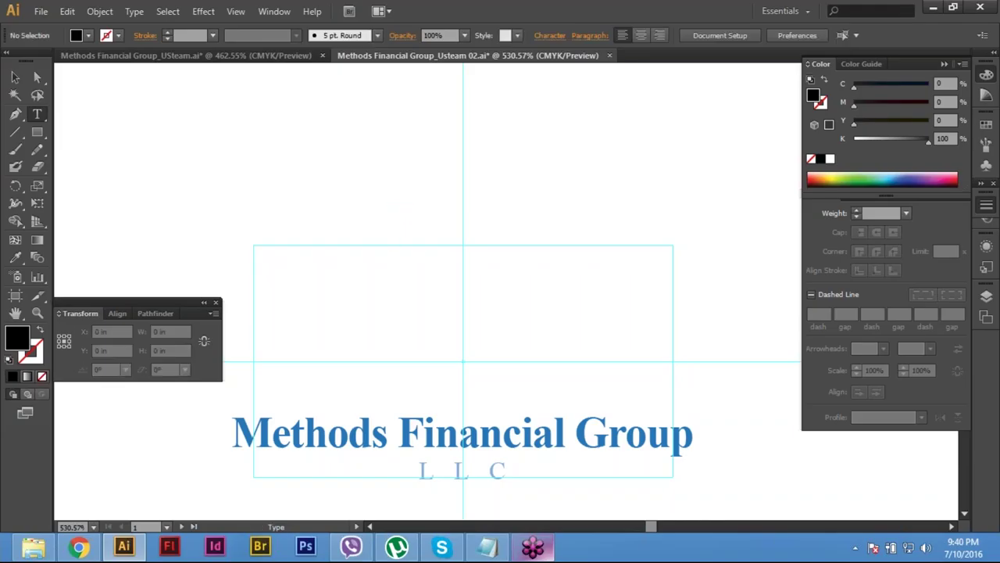
pyautogui.click(372, 227)
pyautogui.write('M')
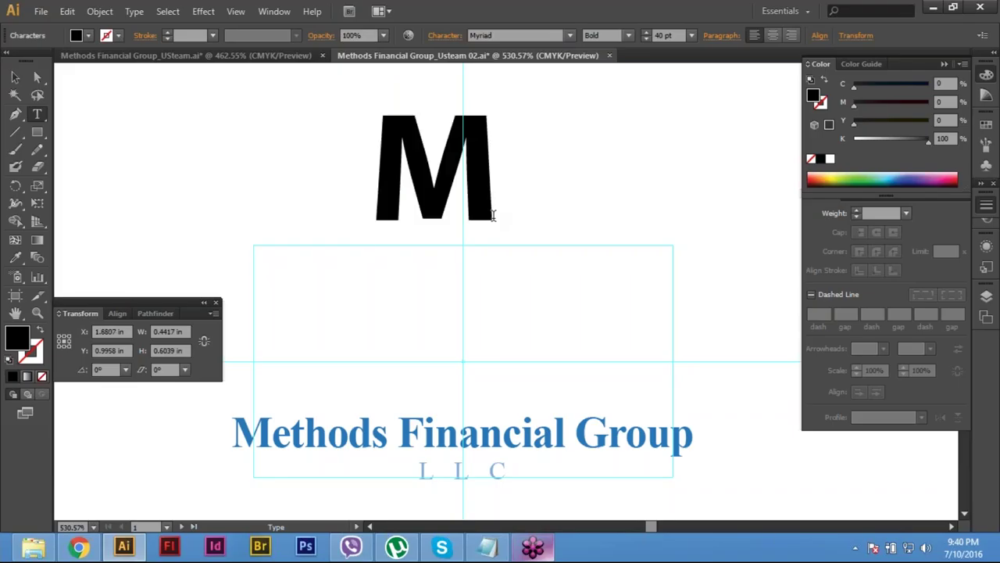
pyautogui.write('FG')
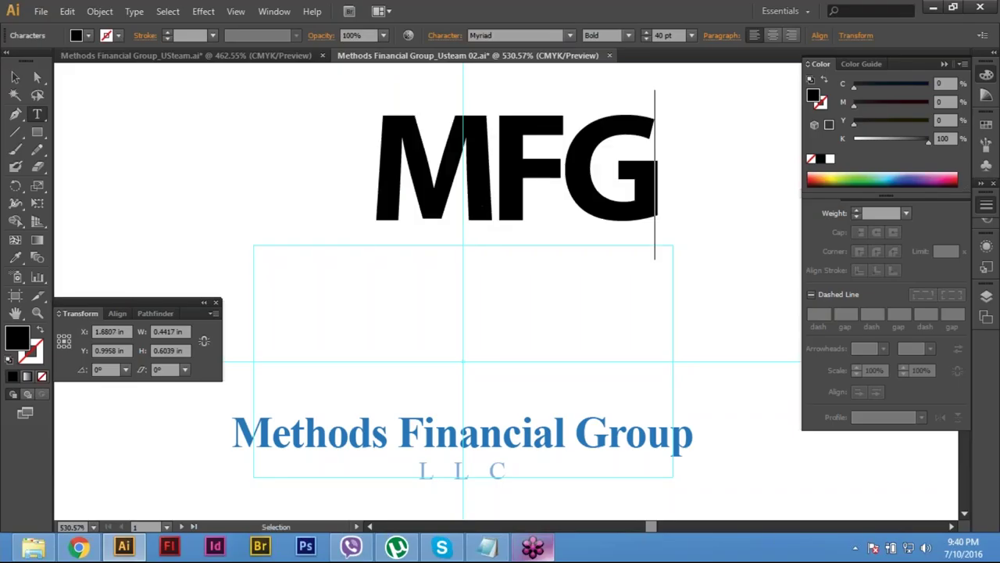
pyautogui.press('Escape')
# Step: Apply the Methods Financial Group text's font, size, alignment and blue fill to MFG with the Eyedropper, keeping MFG selected
pyautogui.press('i')
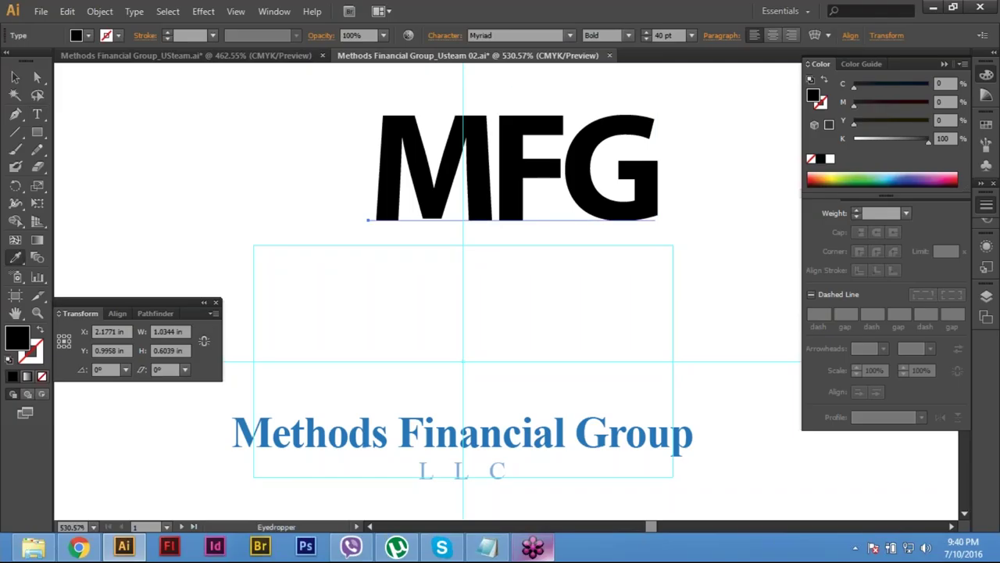
pyautogui.click(469, 434)
pyautogui.press('v')
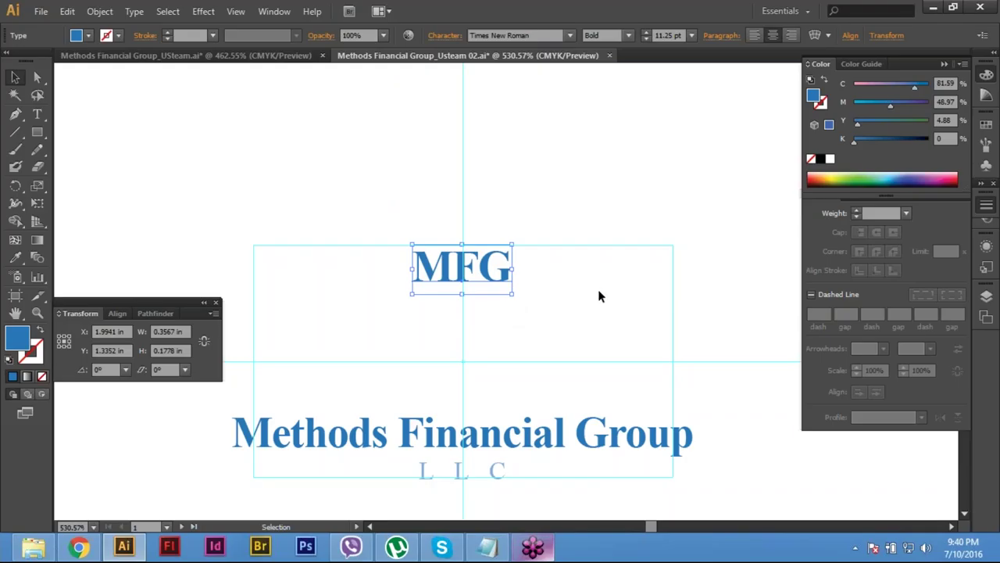
pyautogui.click(536, 305)
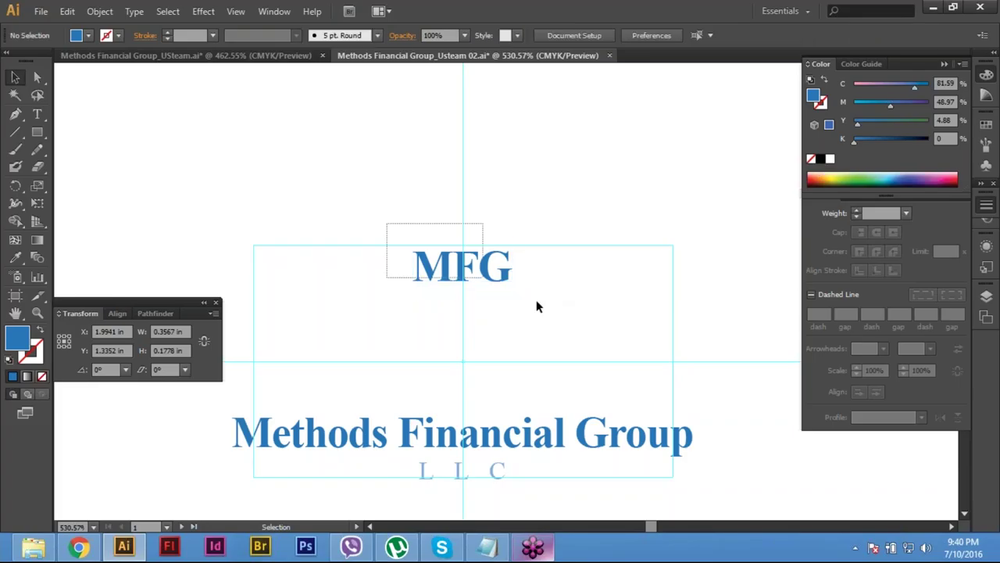
pyautogui.hotkey('ctrl', 'z')
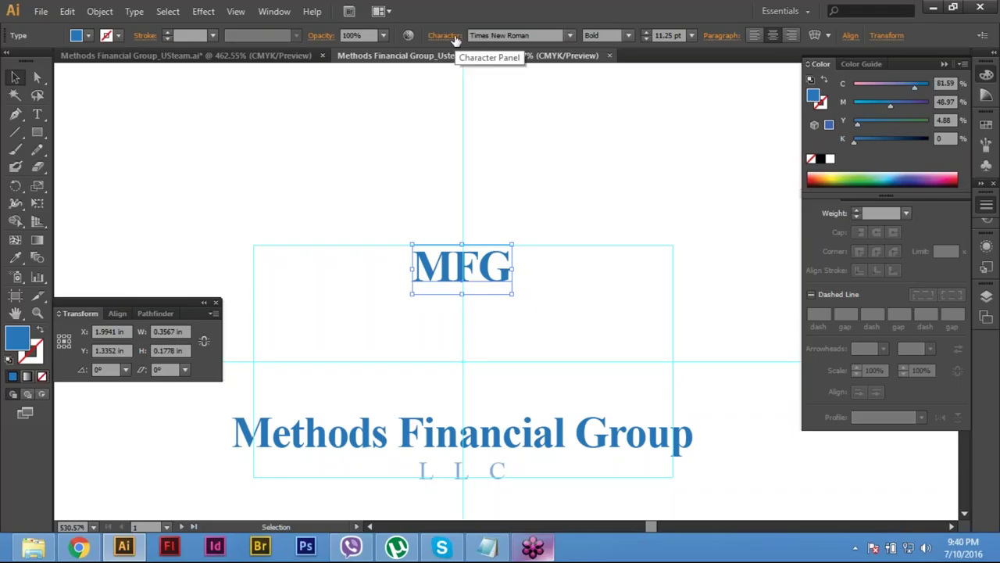
# Step: Change the font family of the MFG text to Myriad Pro
pyautogui.hotkey('ctrl', 'shift', 'a')
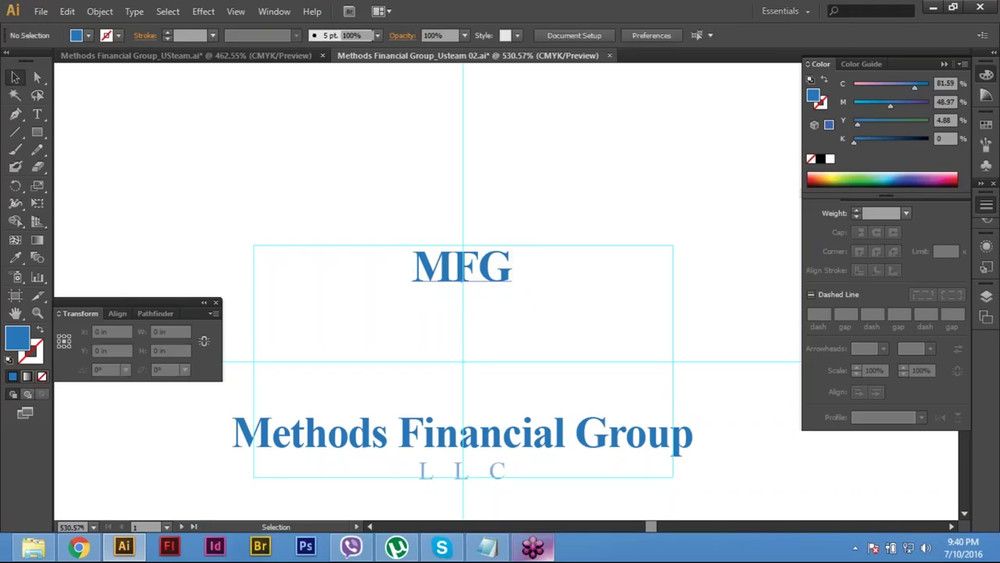
pyautogui.hotkey('ctrl', 'z')
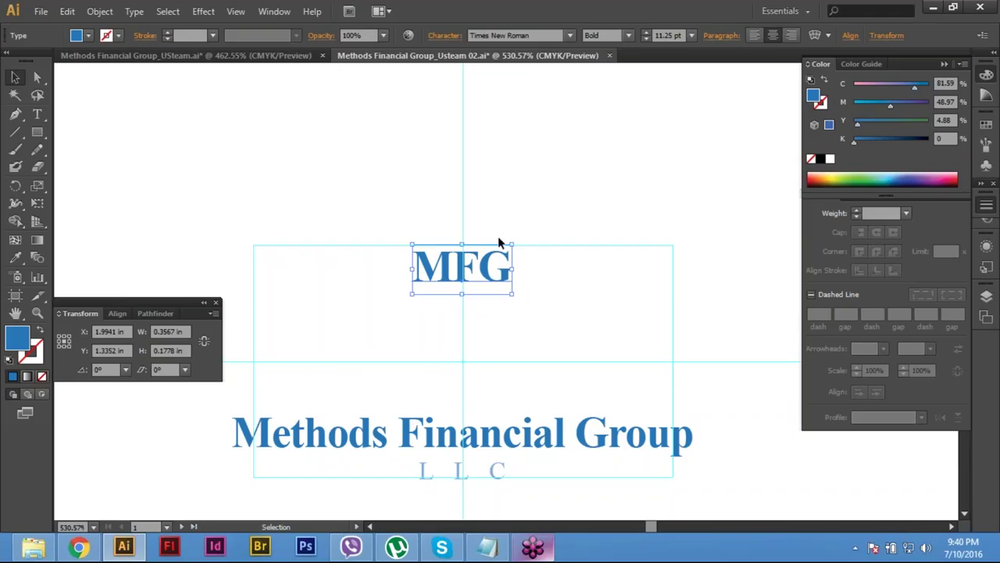
pyautogui.click(442, 35)
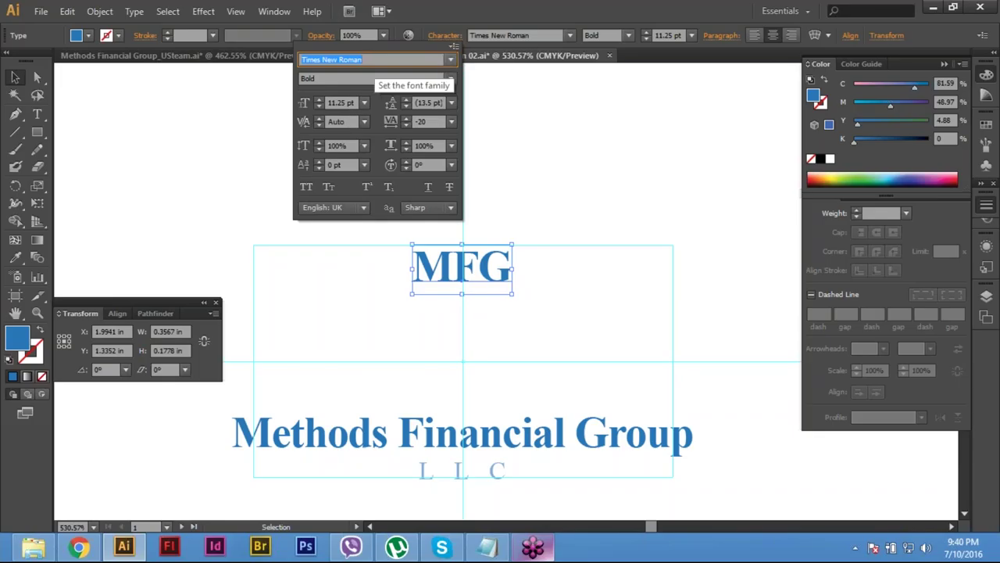
pyautogui.write('Myriad')
pyautogui.press('Return')
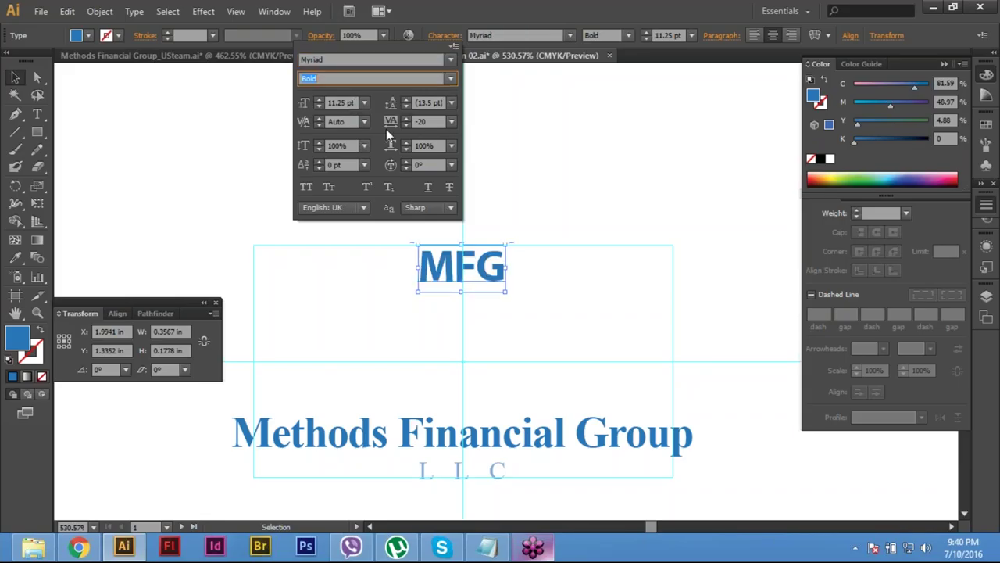
pyautogui.click(347, 103)
pyautogui.doubleClick(347, 102)
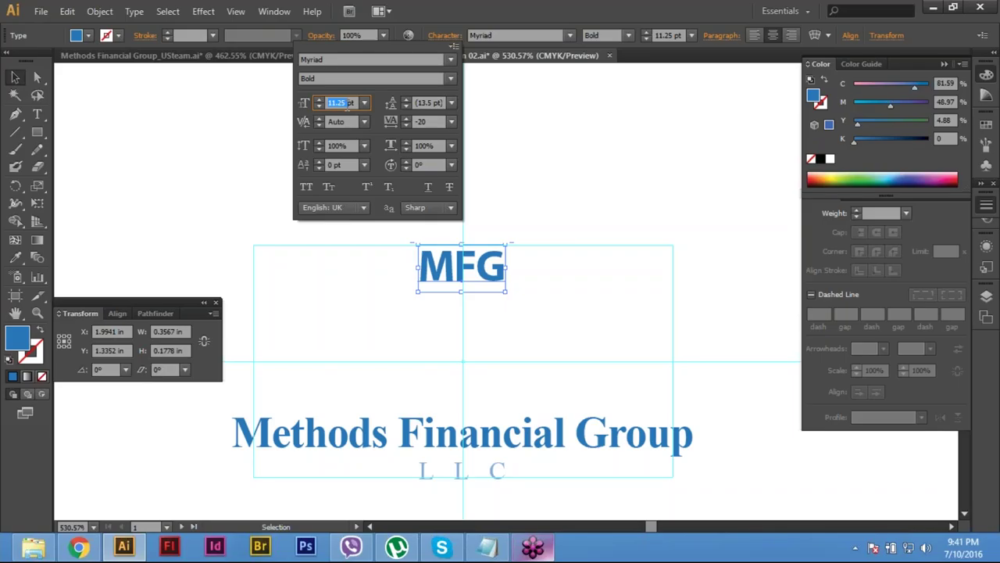
pyautogui.click(386, 58)
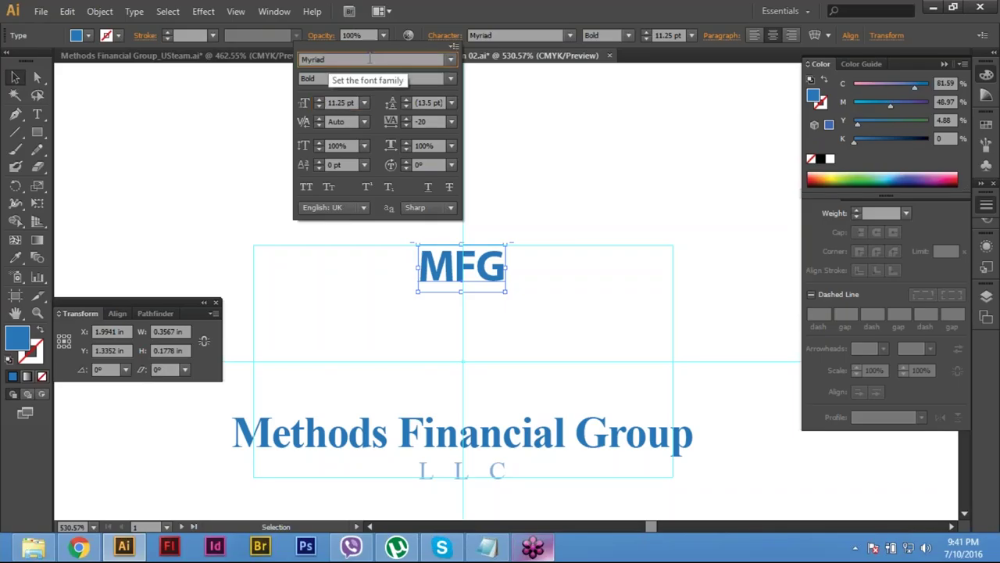
pyautogui.write('Pro')
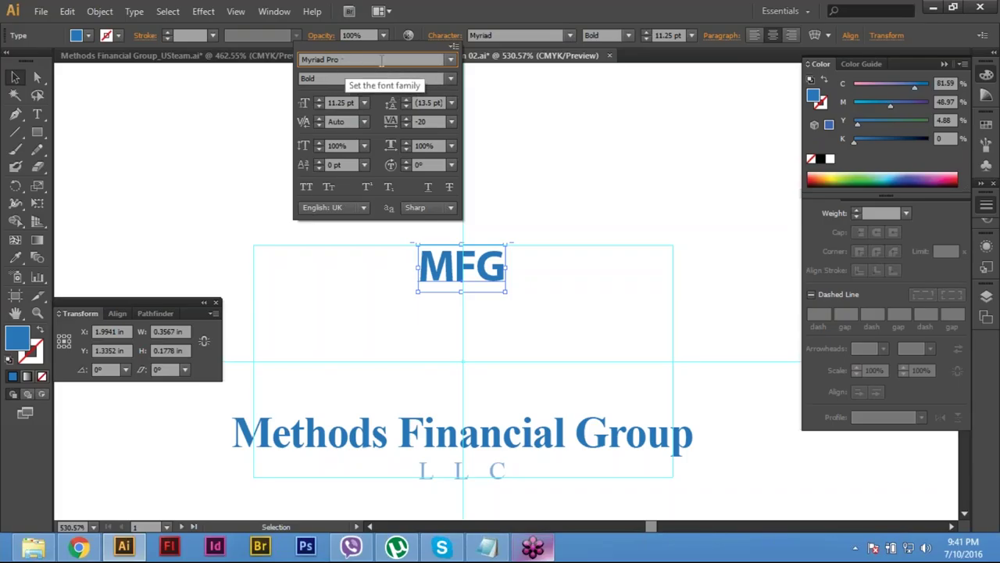
pyautogui.click(325, 81)
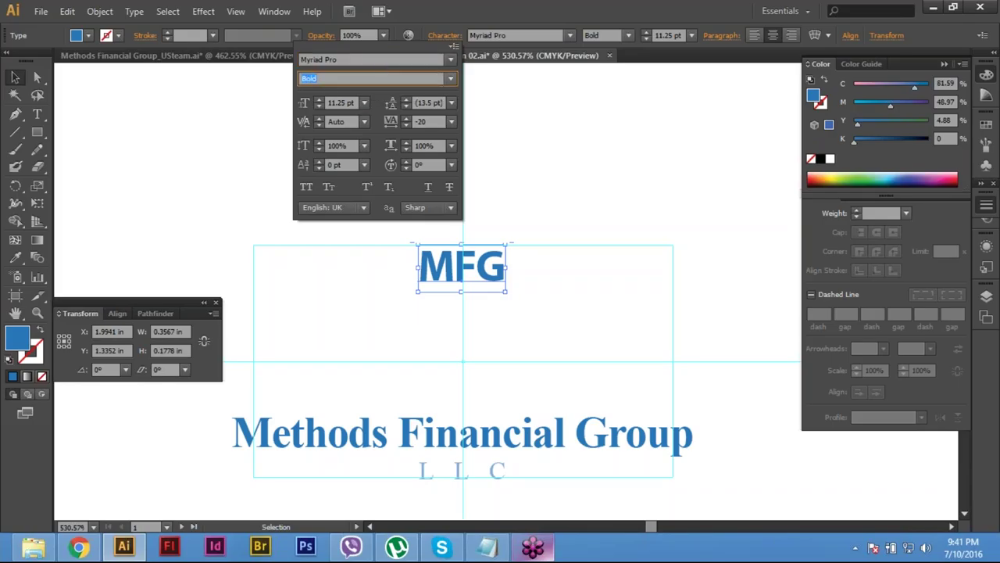
# Step: Try the Regular font style on the MFG text
pyautogui.click(449, 78)
pyautogui.click(448, 78)
pyautogui.click(354, 78)
pyautogui.click(451, 78)
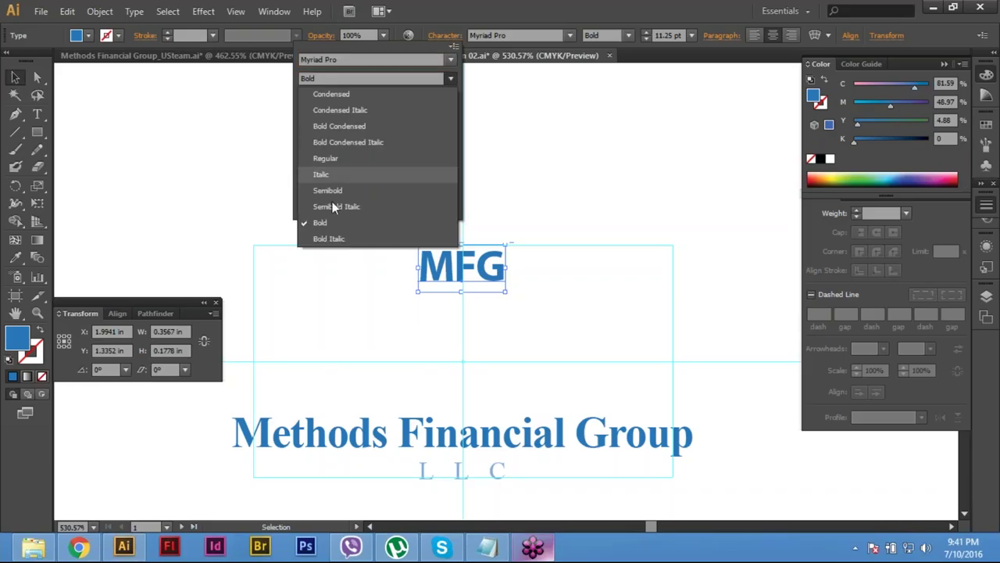
pyautogui.press('Return')
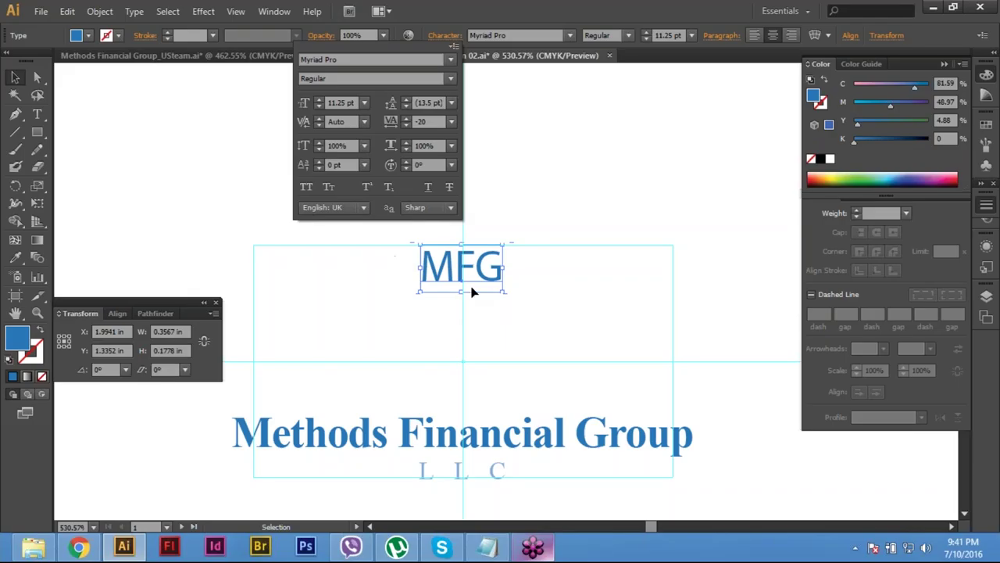
# Step: Set the font style of the MFG text to Bold
pyautogui.click(352, 61)
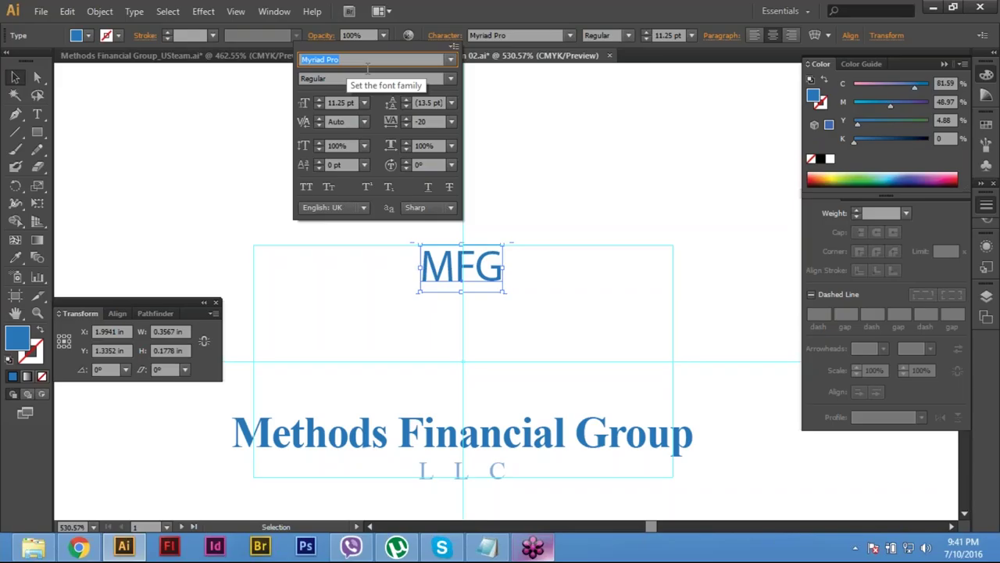
pyautogui.press('Tab')
pyautogui.write('Bold')
pyautogui.press('Return')
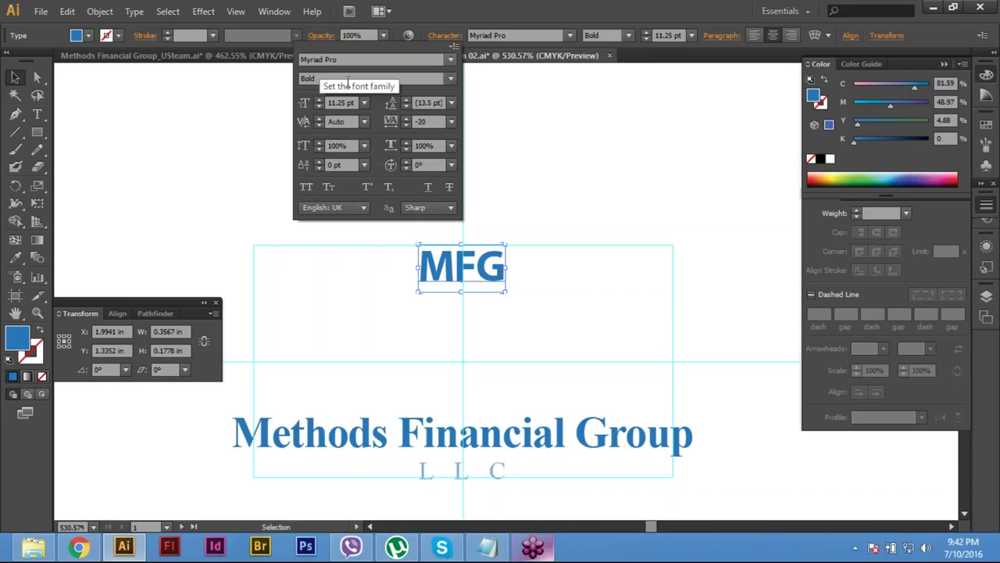
pyautogui.click(451, 78)
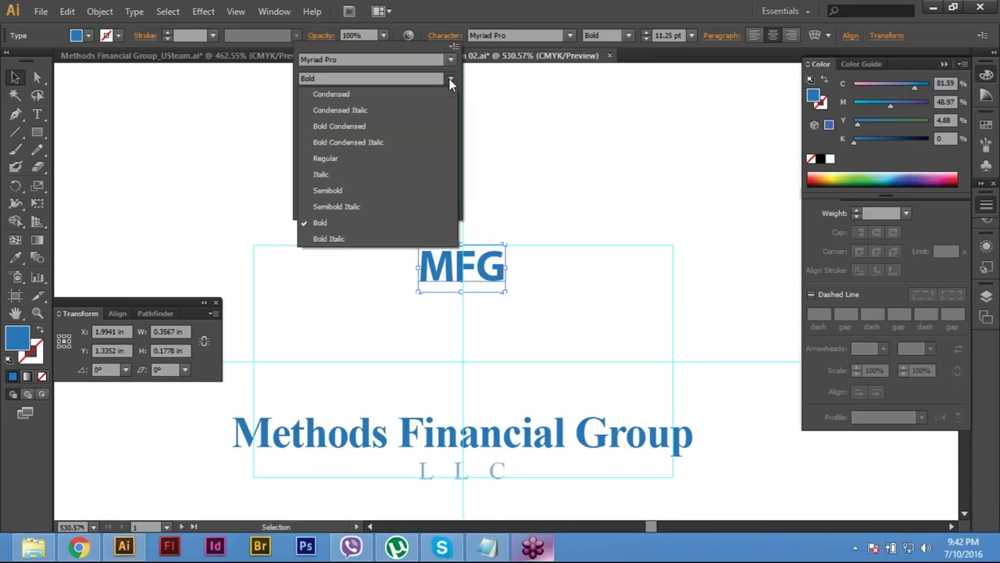
pyautogui.click(336, 221)
# Step: Set the MFG text's font size to 40 pt and its tracking to -70
pyautogui.click(336, 108)
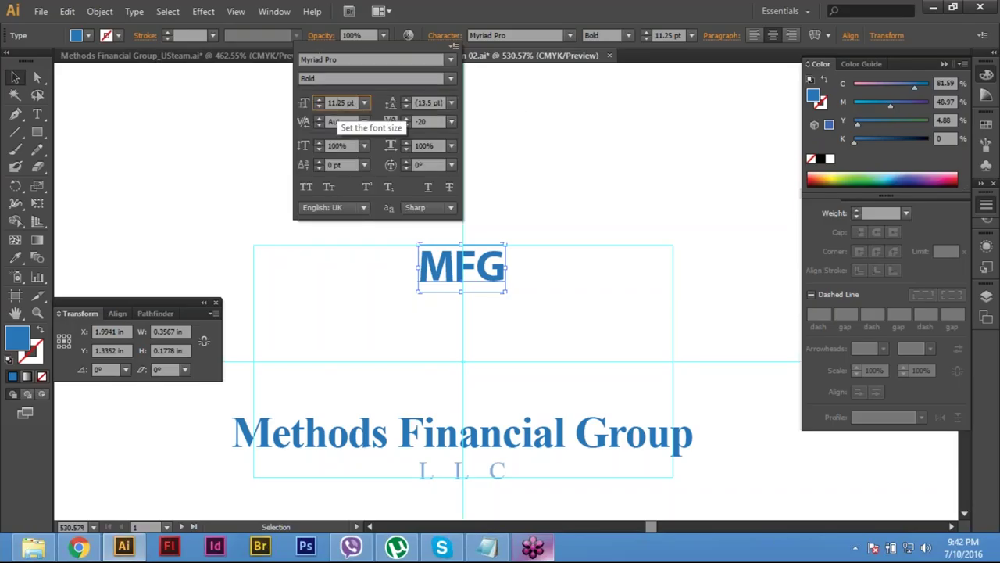
pyautogui.write('40')
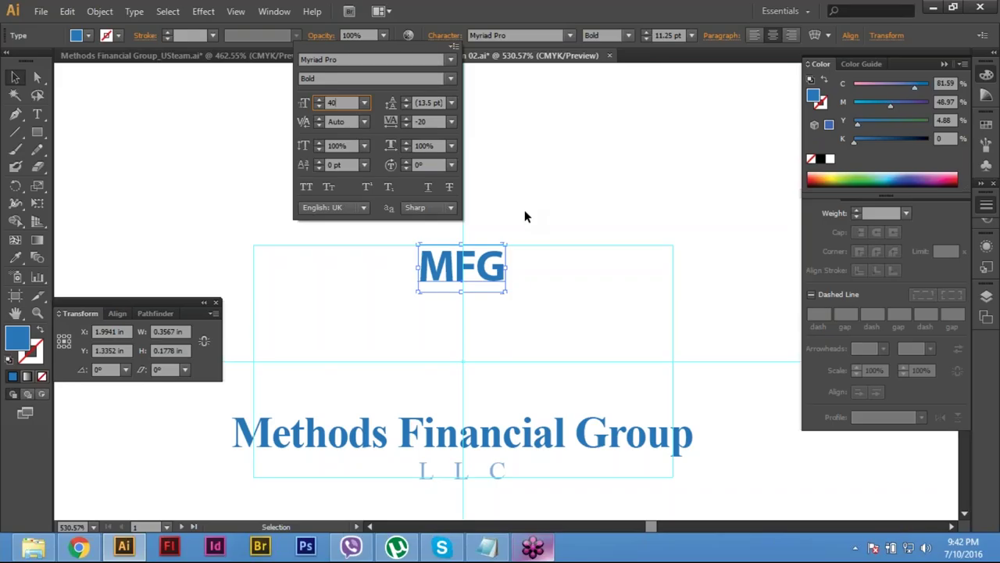
pyautogui.click(426, 121)
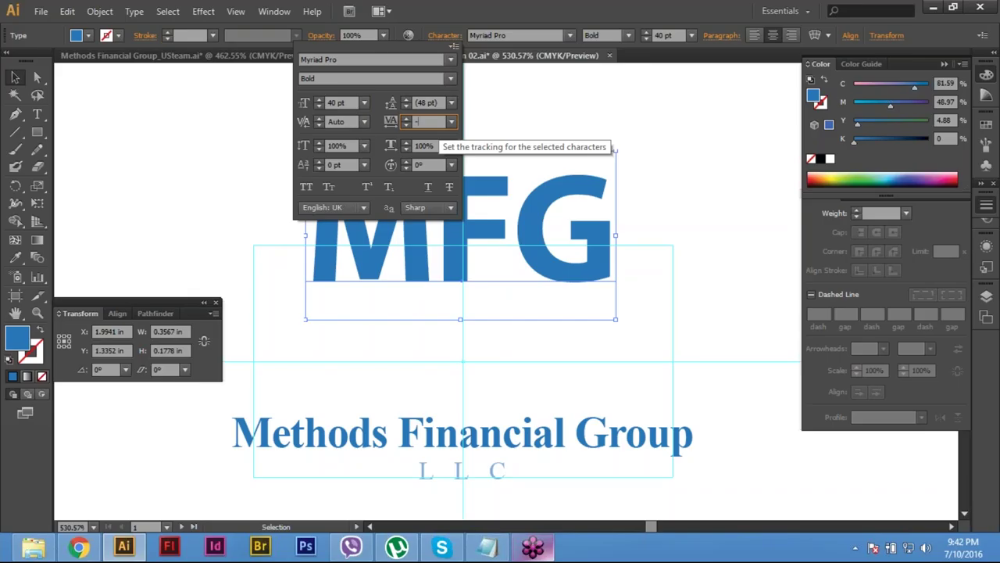
pyautogui.write('-70')
pyautogui.press('Return')
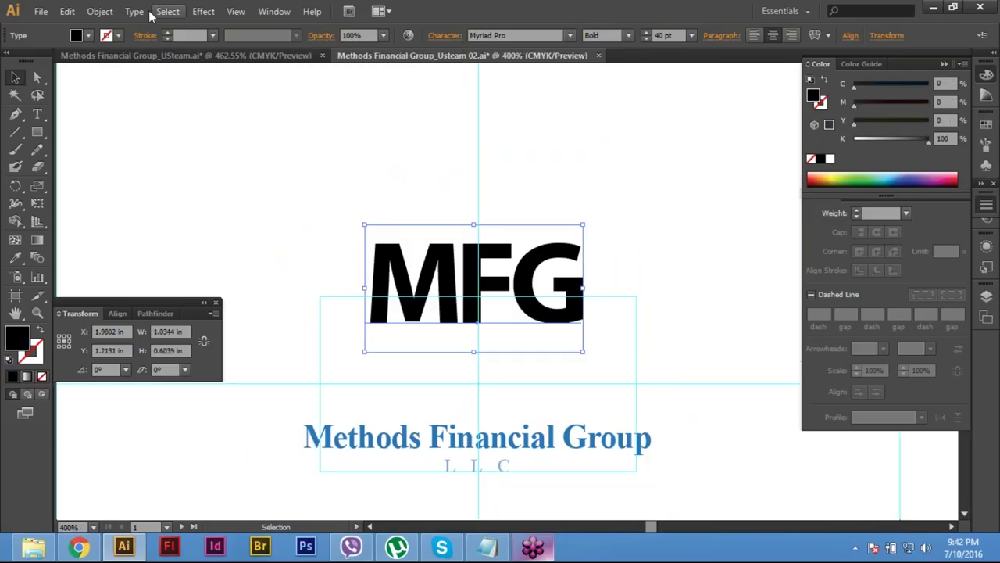
# Step: Convert the MFG text to outlines
pyautogui.click(139, 11)
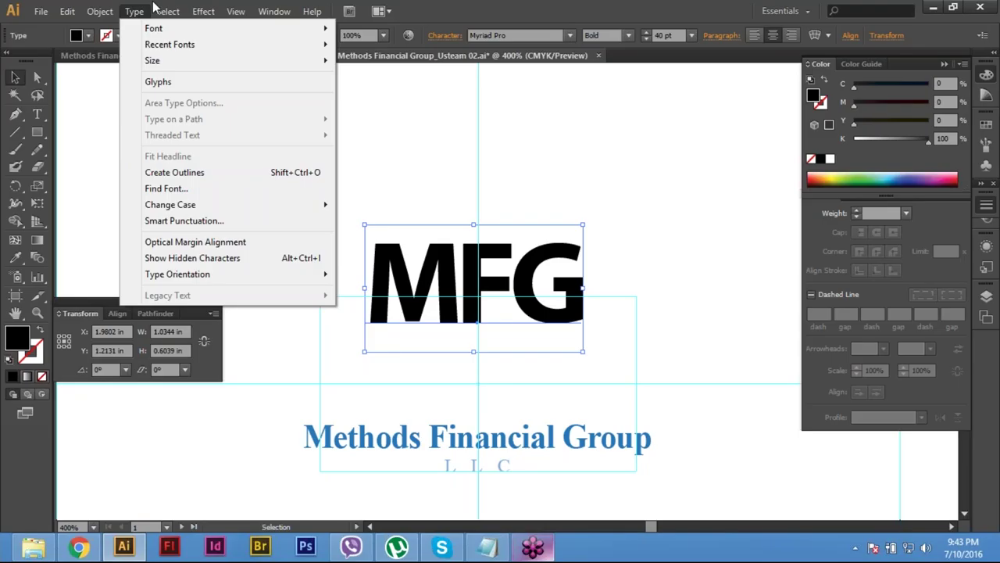
pyautogui.press('Escape')
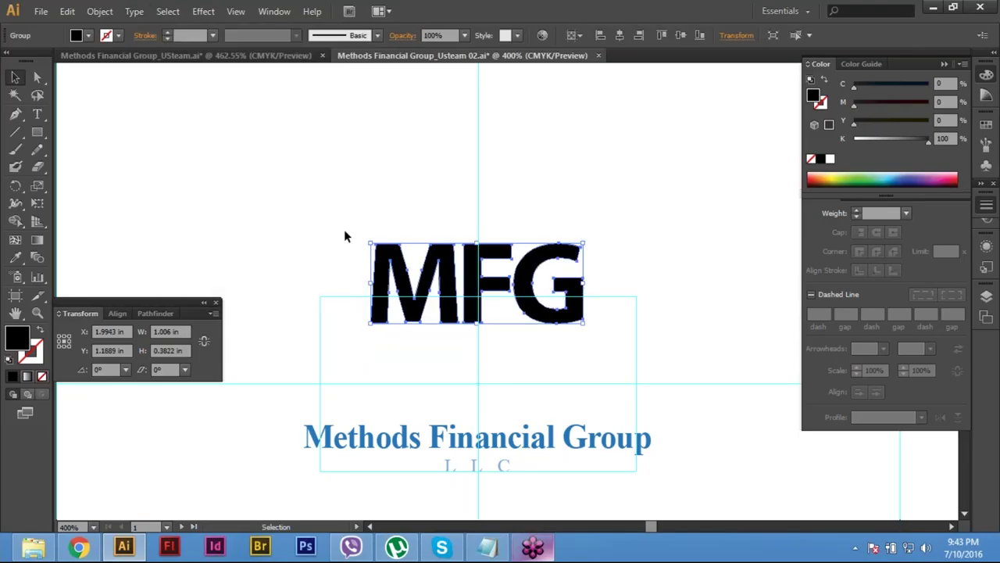
pyautogui.hotkey('shift', 'ctrl', 'o')
pyautogui.press('XF86AudioRaiseVolume')
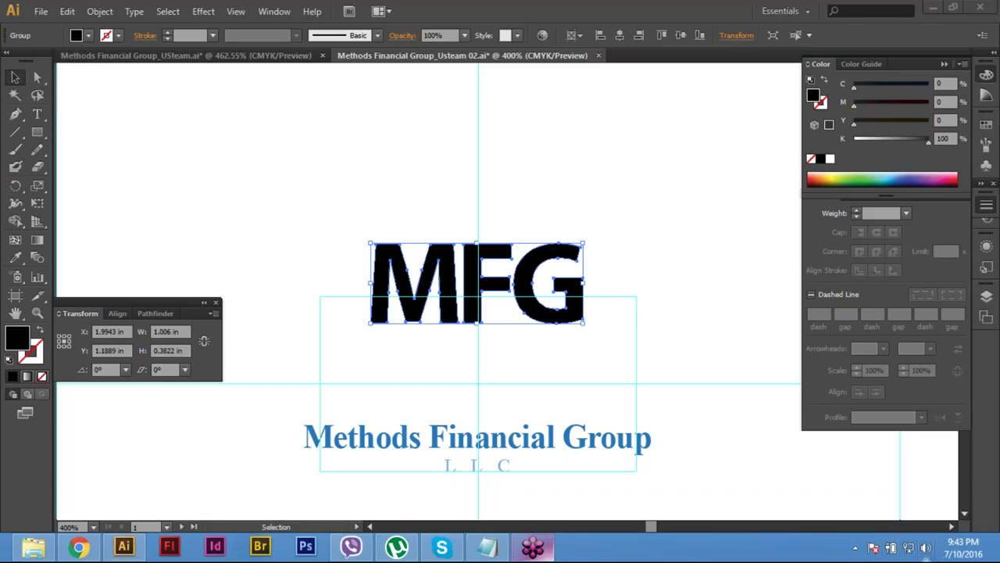
pyautogui.click(925, 548)
pyautogui.click(546, 296)
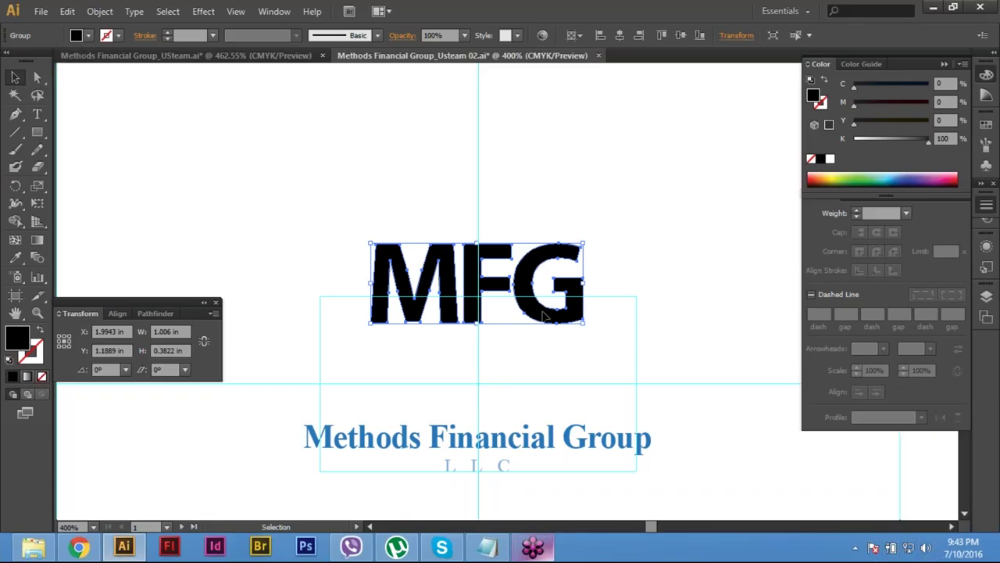
pyautogui.keyDown('shift'); pyautogui.click(509, 286); pyautogui.keyUp('shift')
pyautogui.click(509, 286)
pyautogui.press('a')
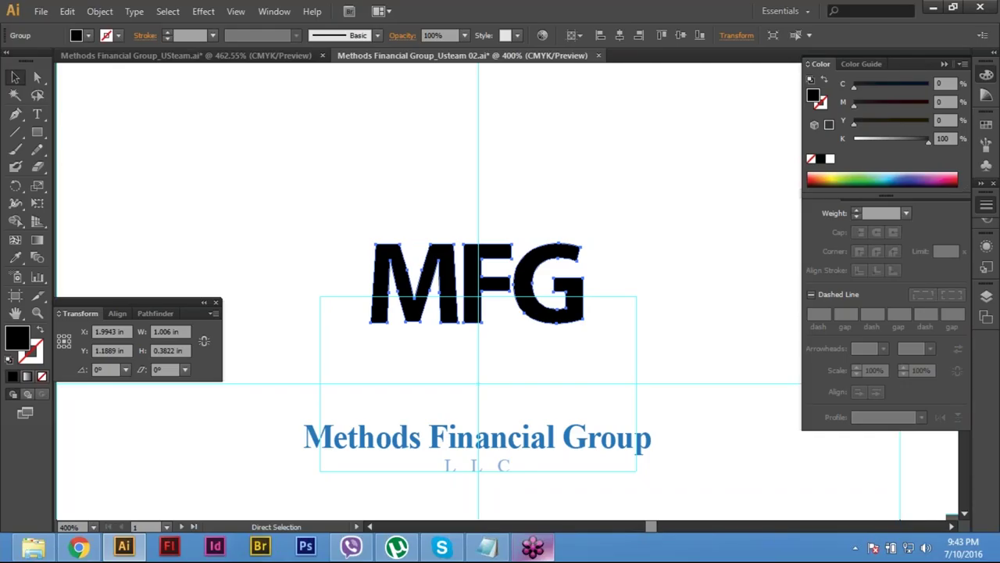
pyautogui.hscroll(-2, 506, 291)
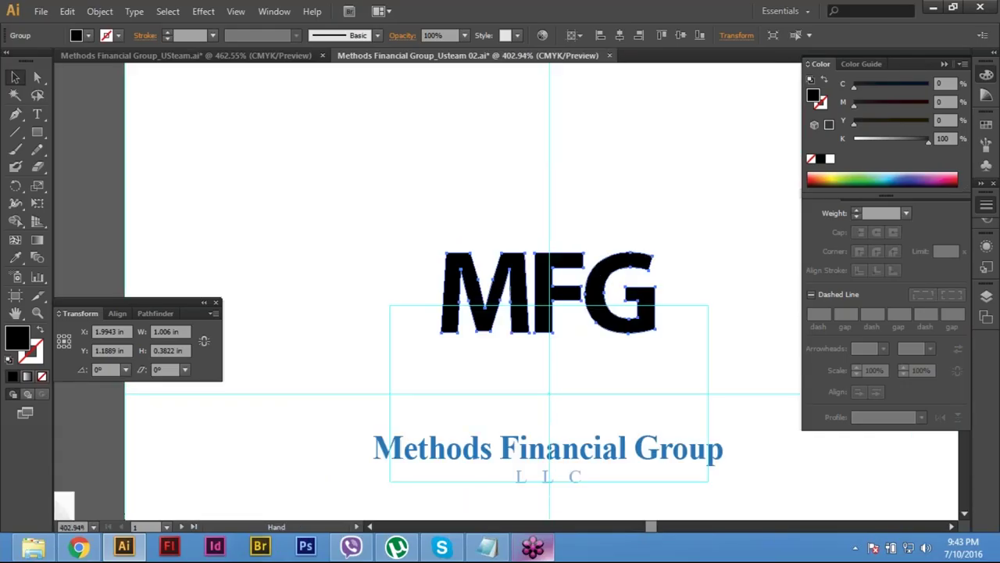
pyautogui.scroll(-2, 116, 181)
# Step: Deselect the lettering and draw a black circle about 1.16 in across, centred over MFG, with the Ellipse tool
pyautogui.click(116, 180)
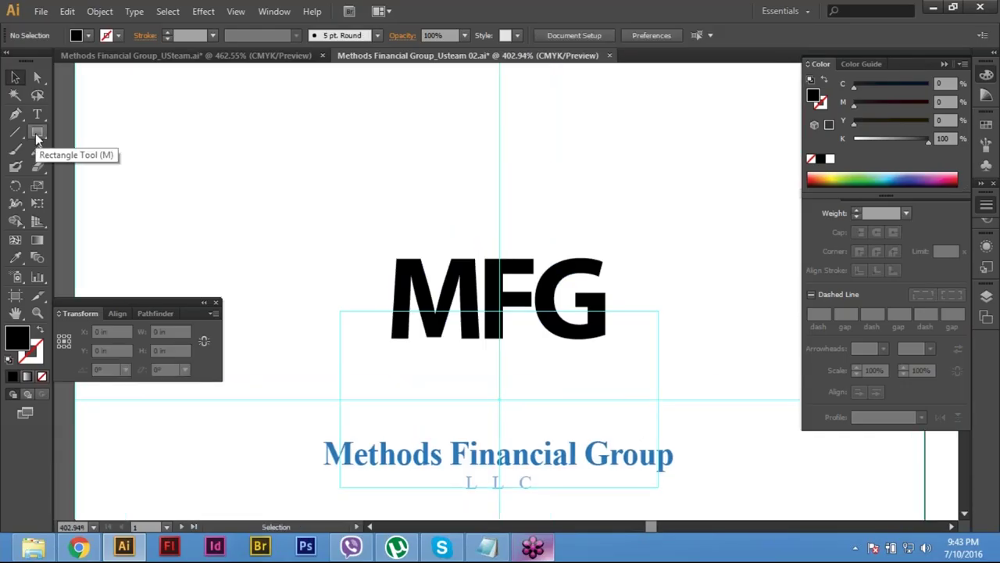
pyautogui.click(35, 133)
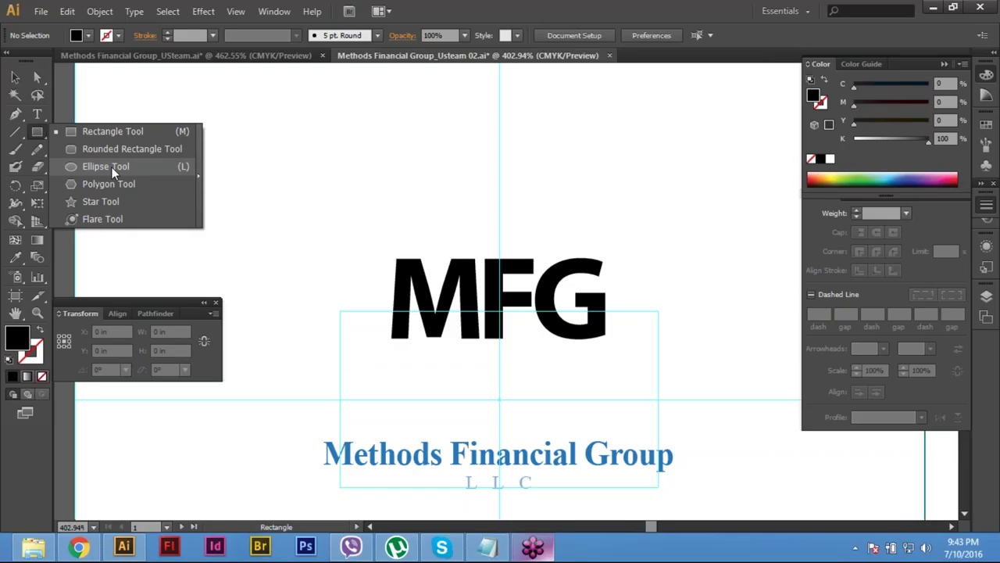
pyautogui.click(111, 167)
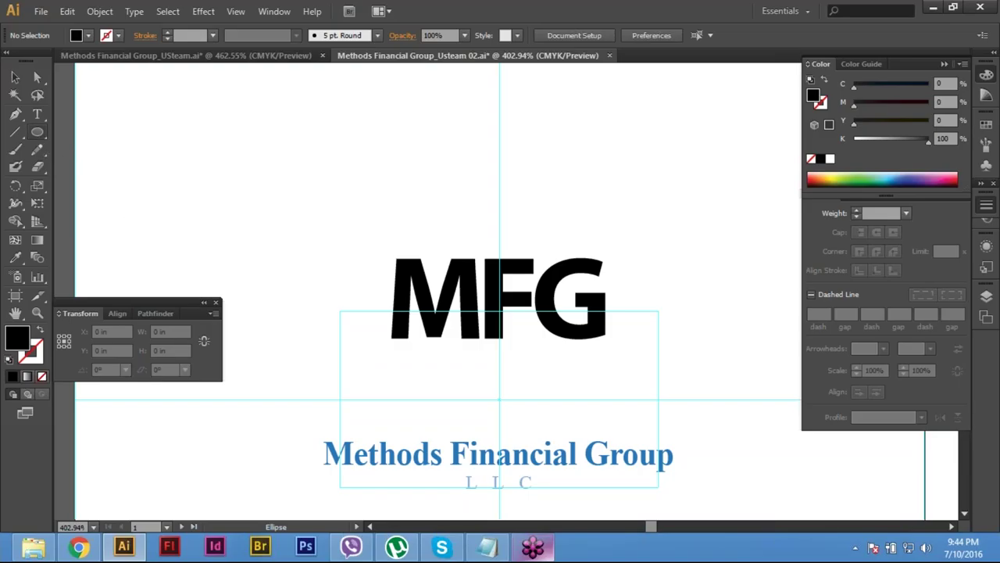
pyautogui.click(41, 131)
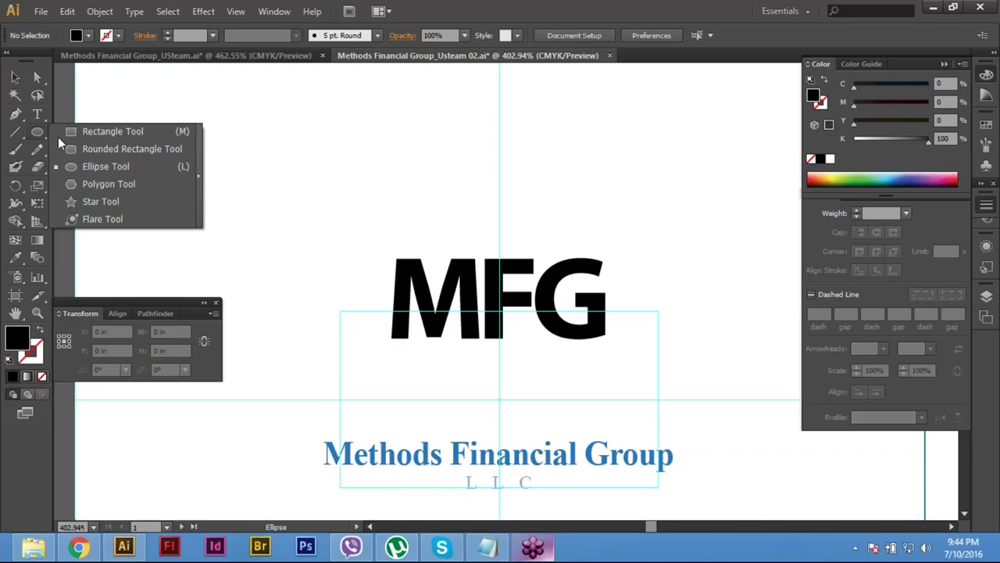
pyautogui.click(91, 168)
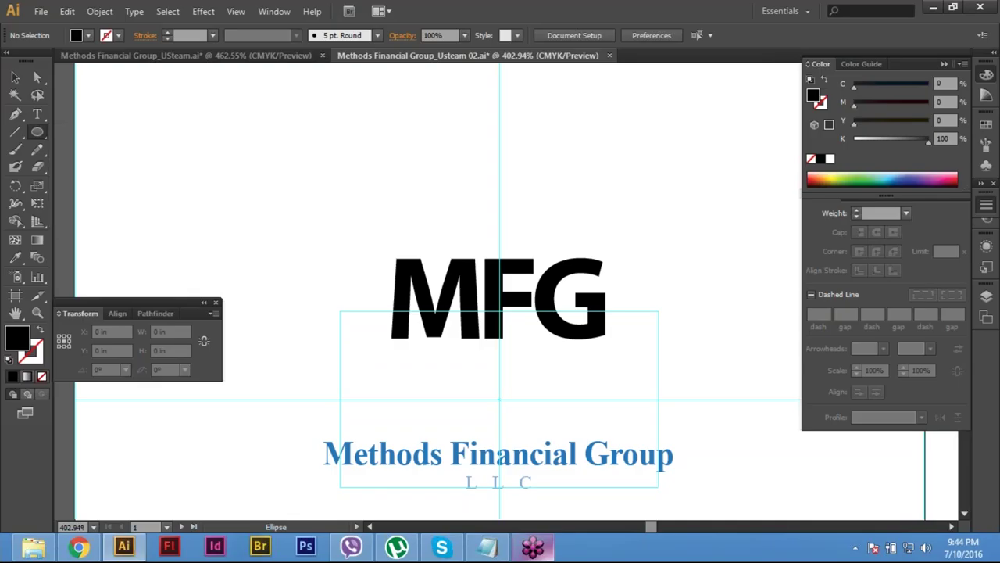
pyautogui.click(36, 134)
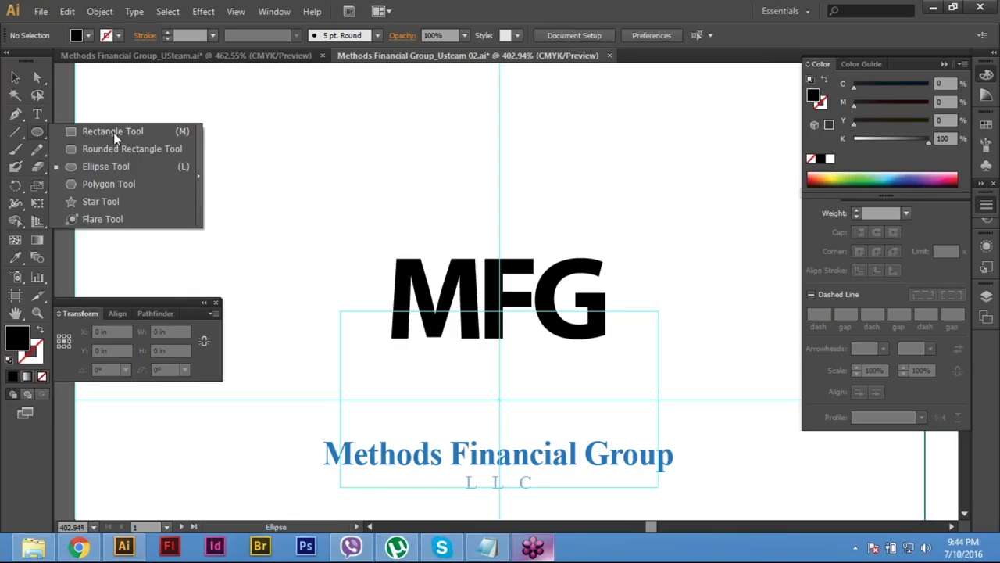
pyautogui.click(117, 132)
pyautogui.click(36, 134)
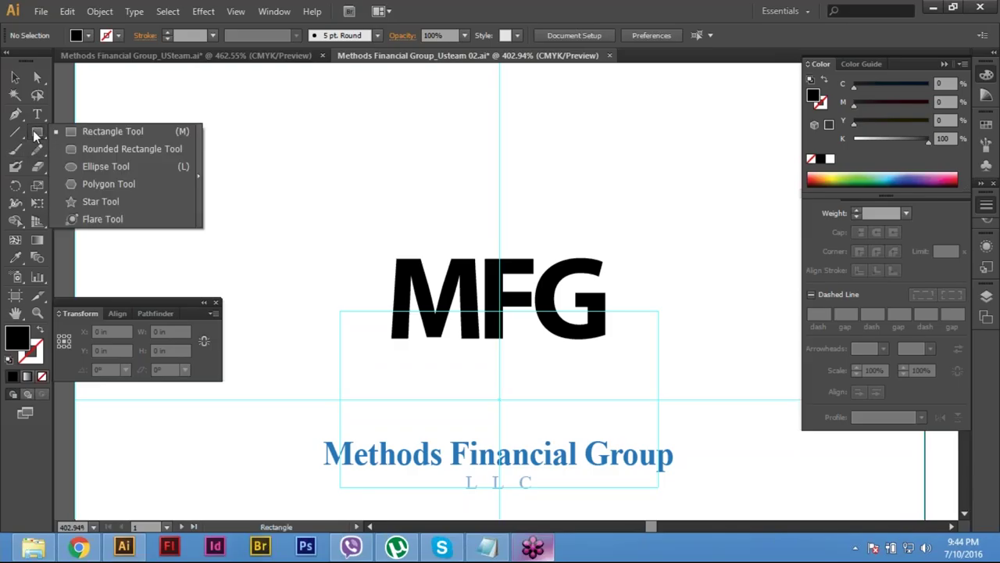
pyautogui.click(97, 167)
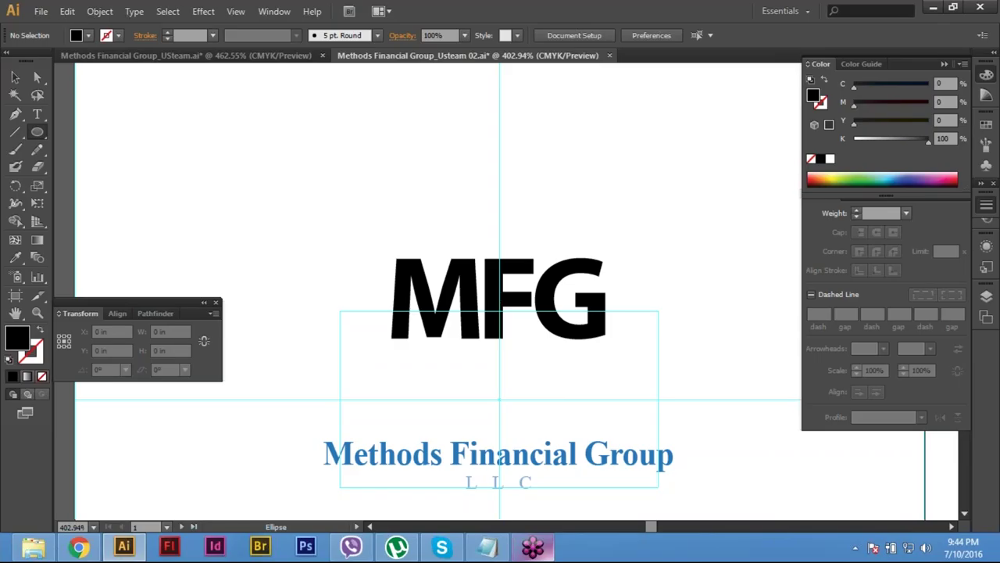
pyautogui.moveTo(497, 300); pyautogui.dragTo(462, 173)
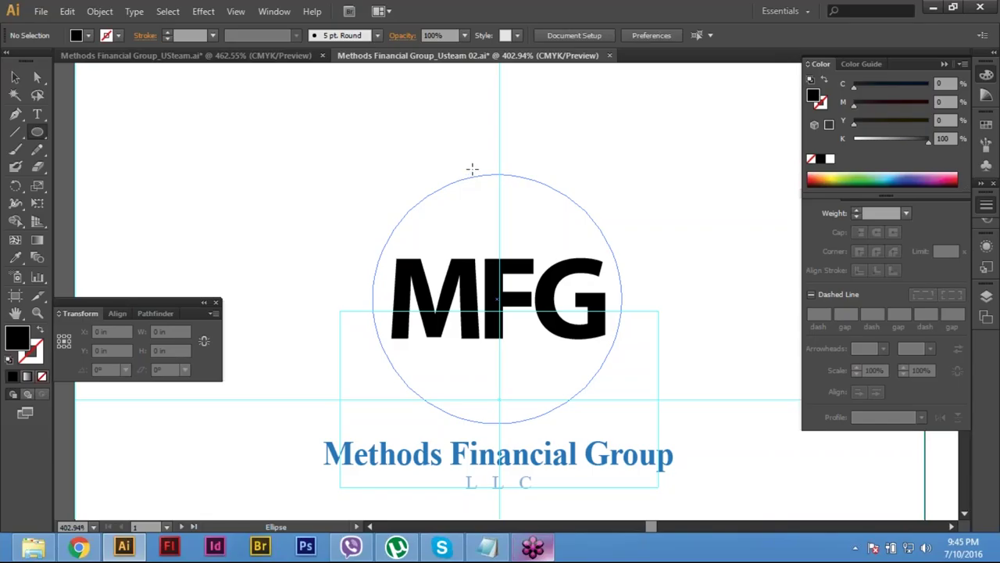
pyautogui.moveTo(472, 168)
pyautogui.mouseDown()
pyautogui.moveTo(468, 189)
pyautogui.moveTo(470, 177)
pyautogui.mouseUp()
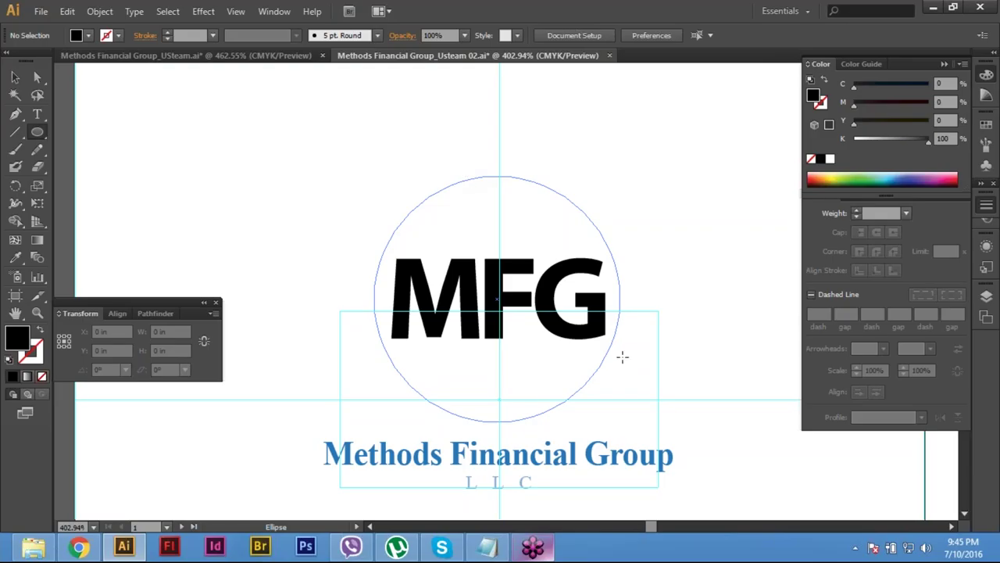
pyautogui.moveTo(623, 357); pyautogui.dragTo(623, 357)
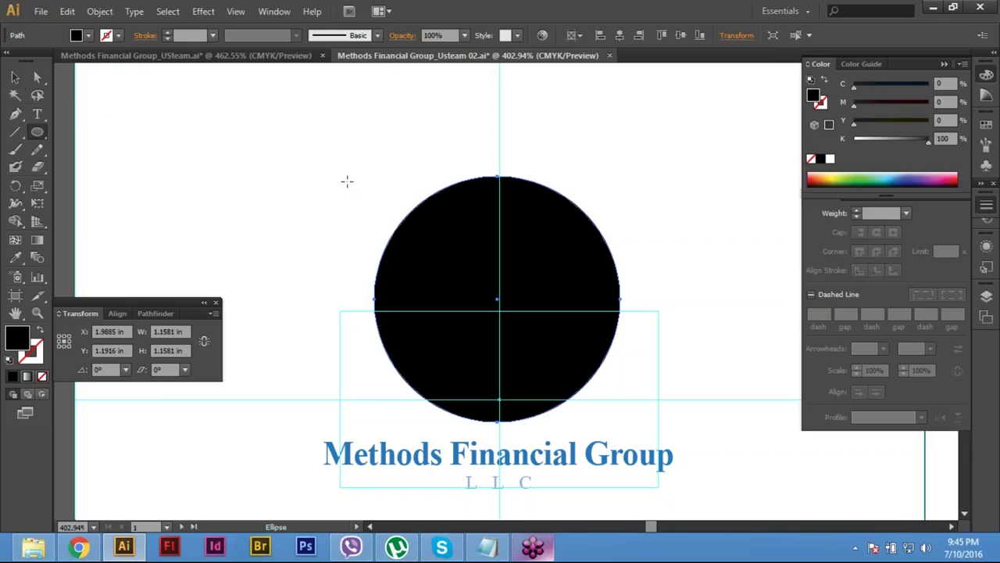
pyautogui.press('v')
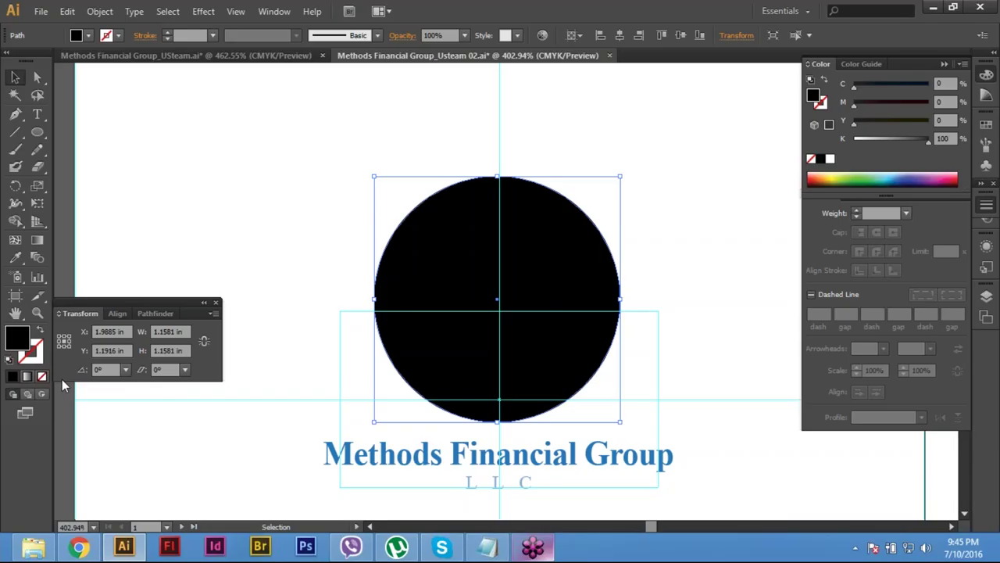
# Step: Swap the circle's fill and stroke so it has no fill and a 1 pt black outline, and deselect it
pyautogui.hotkey('shift', 'x')
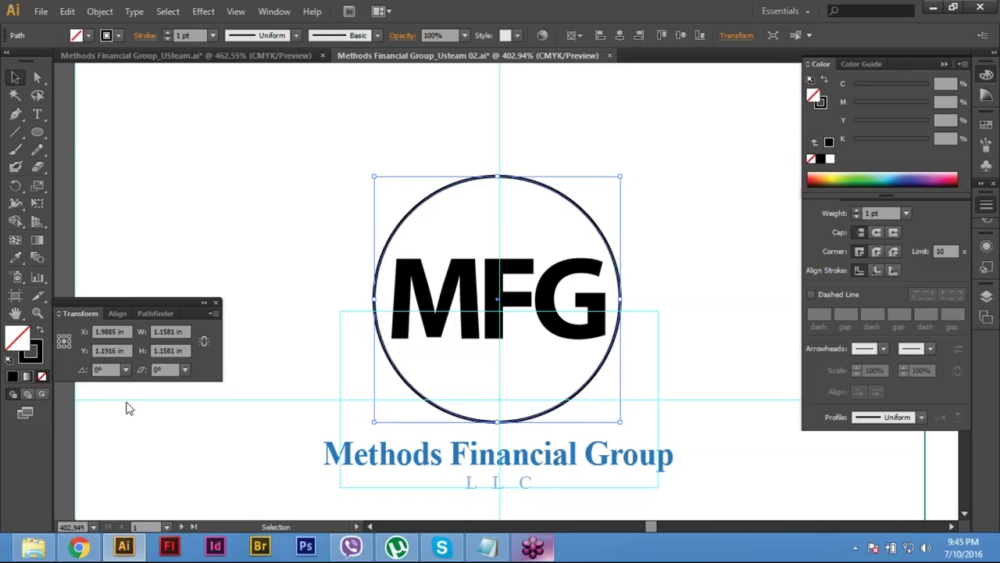
pyautogui.scroll(-2, 406, 360)
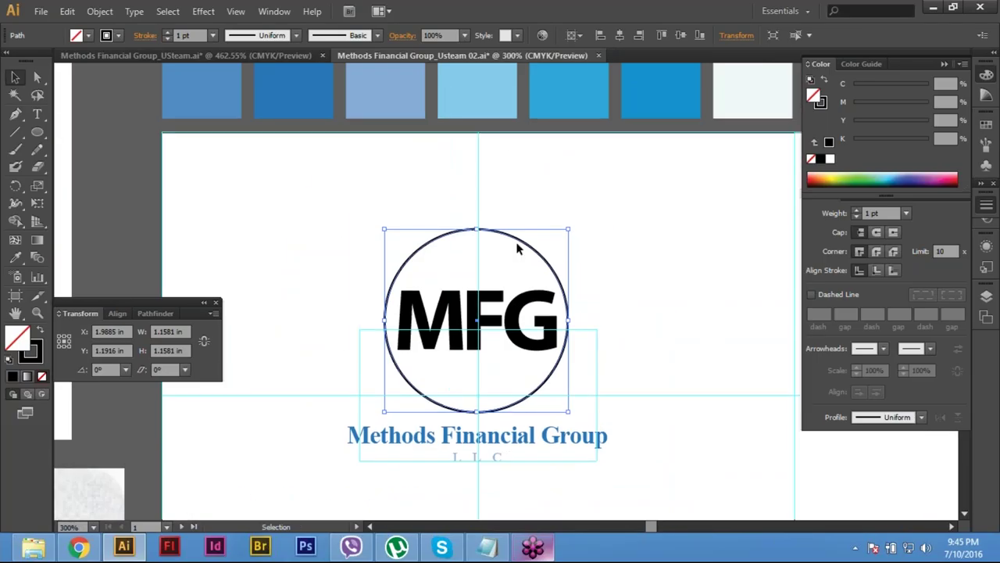
pyautogui.click(470, 214)
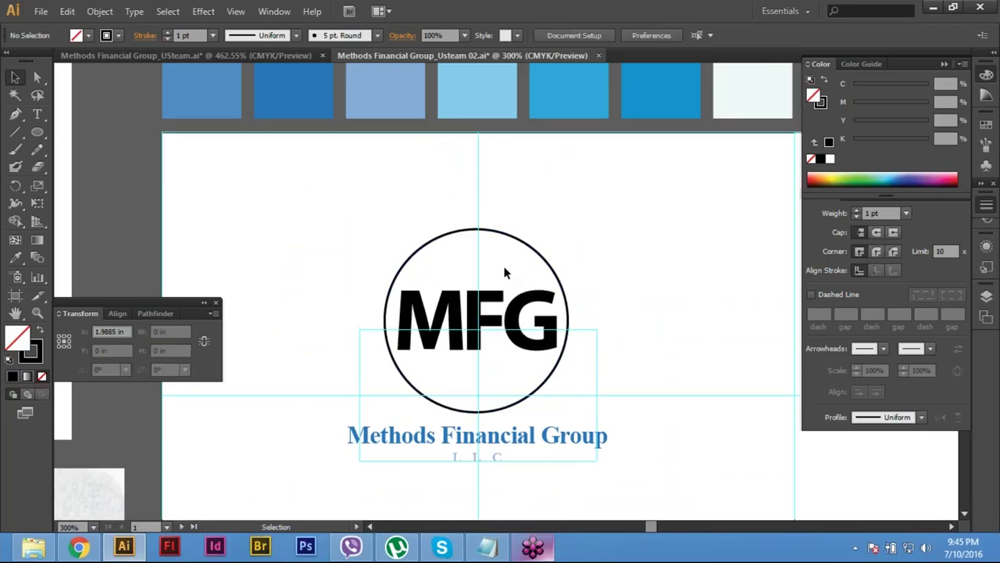
# Step: Give the circle's outline the blue sampled from the Methods Financial Group text, keeping the circle unfilled
pyautogui.click(565, 248)
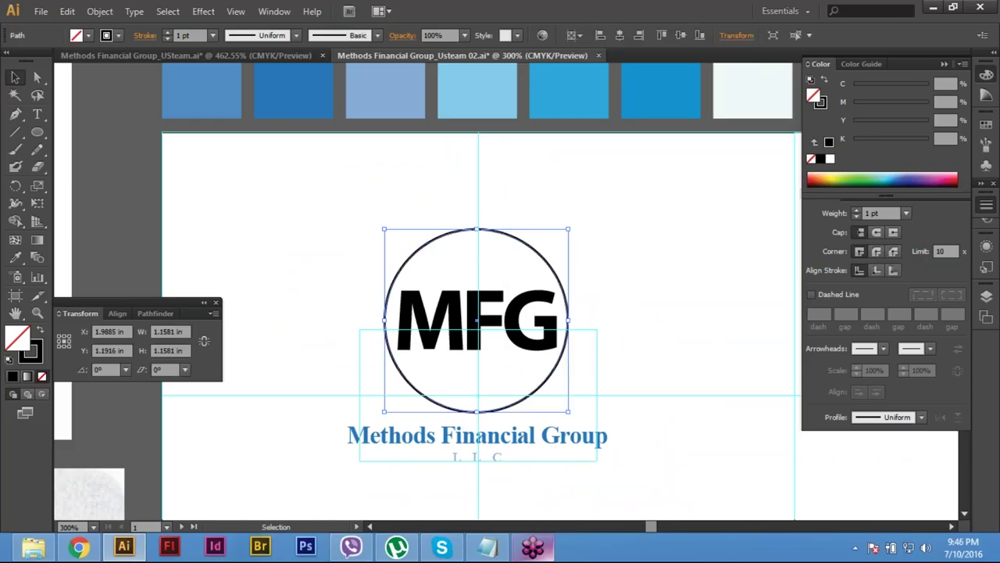
pyautogui.press('i')
pyautogui.click(406, 435)
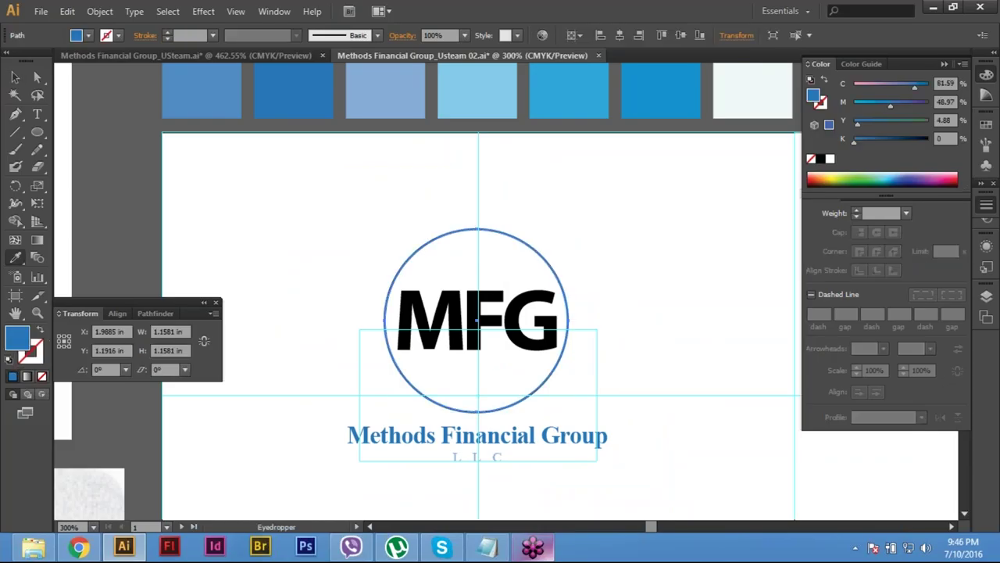
pyautogui.hotkey('shift', 'x')
pyautogui.press('v')
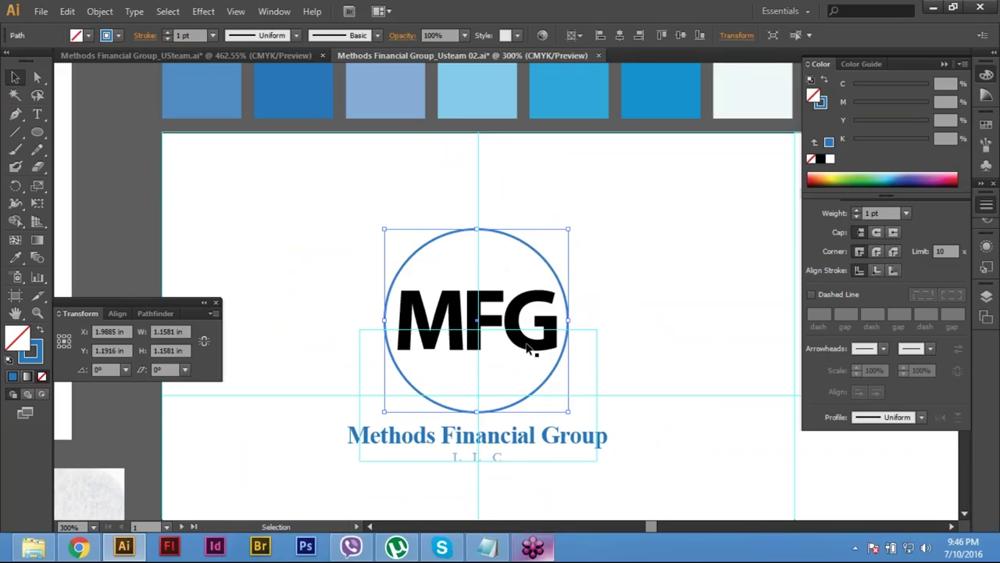
# Step: Return the circle's outline to black by sampling the colour of the MFG lettering
pyautogui.press('i')
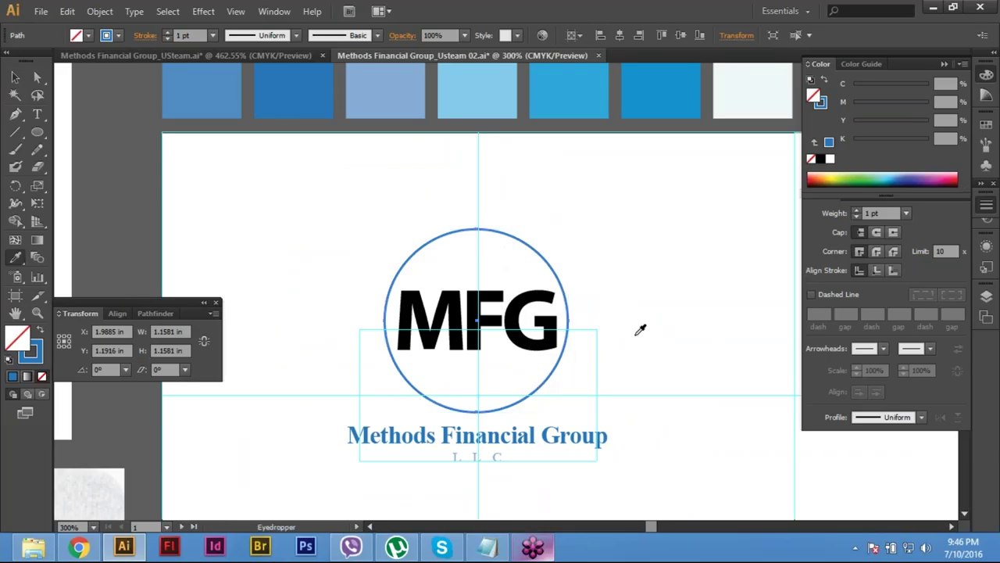
pyautogui.keyDown('shift'); pyautogui.click(531, 321); pyautogui.keyUp('shift')
pyautogui.press('v')
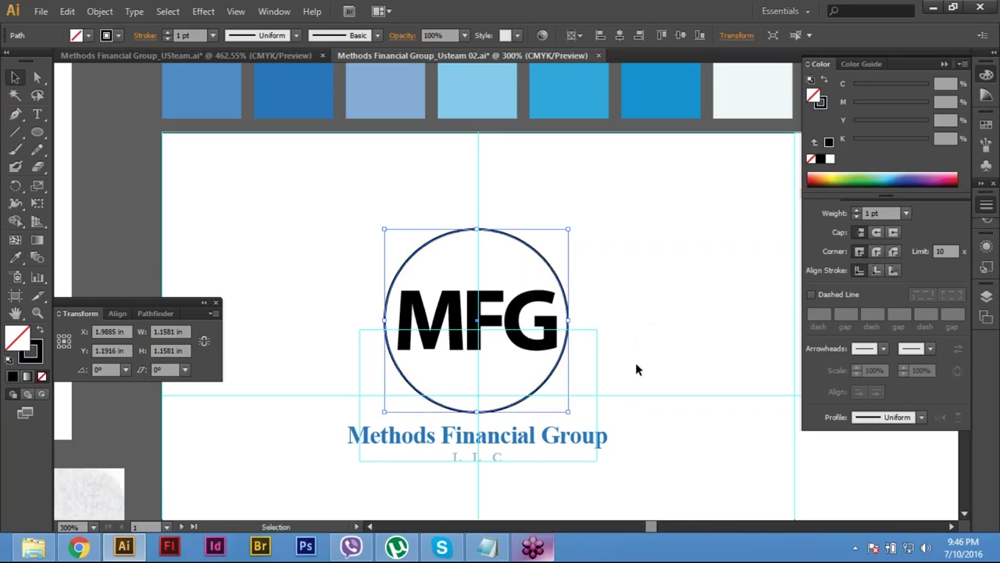
pyautogui.press('i')
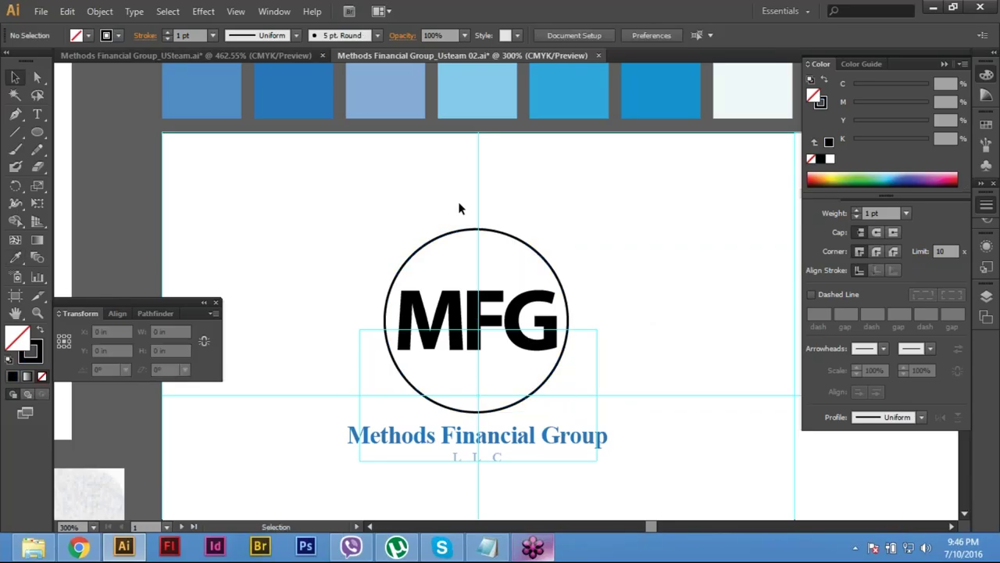
pyautogui.press('v')
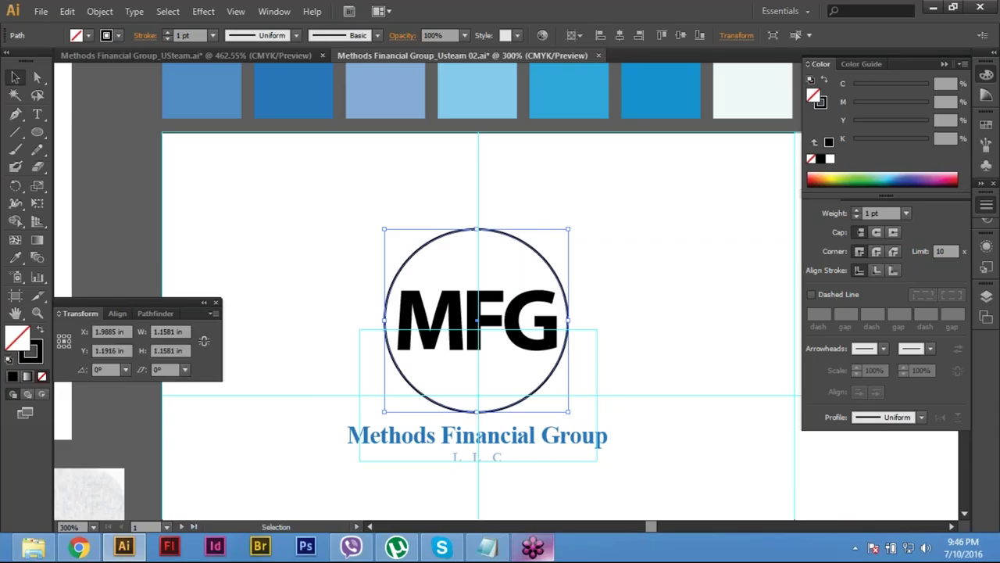
# Step: Deselect the circle and select the outlined MFG lettering inside it
pyautogui.moveTo(298, 339); pyautogui.dragTo(444, 338)
pyautogui.moveTo(282, 293); pyautogui.dragTo(659, 337)
pyautogui.moveTo(194, 121); pyautogui.dragTo(158, 103)
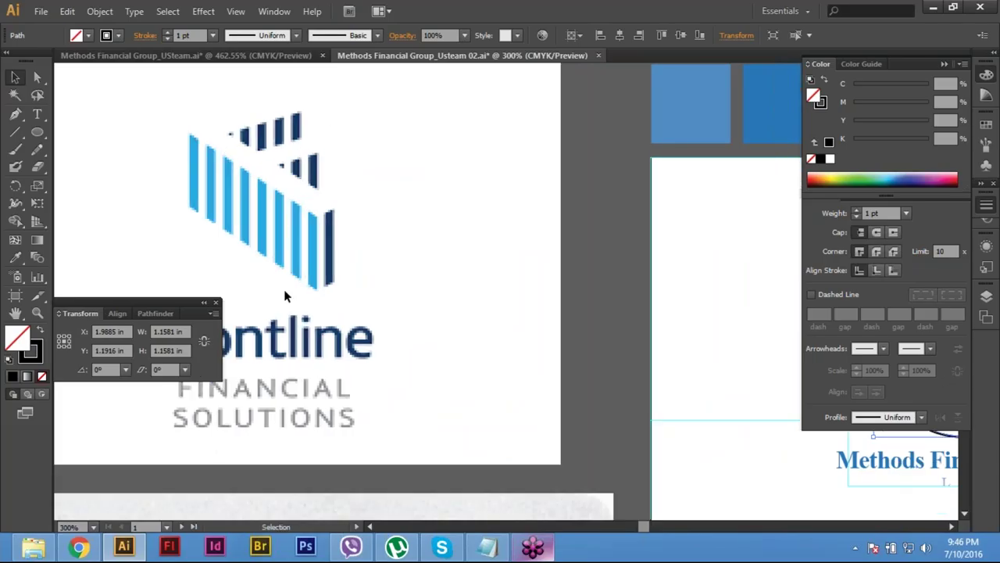
pyautogui.moveTo(946, 481); pyautogui.dragTo(610, 437)
pyautogui.moveTo(697, 351); pyautogui.dragTo(563, 374)
pyautogui.click(562, 374)
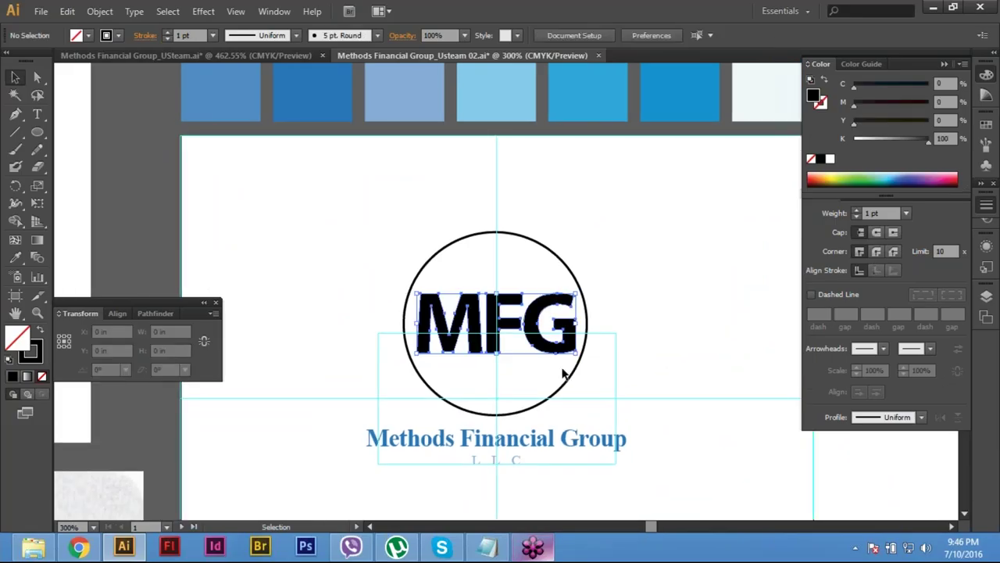
pyautogui.click(502, 327)
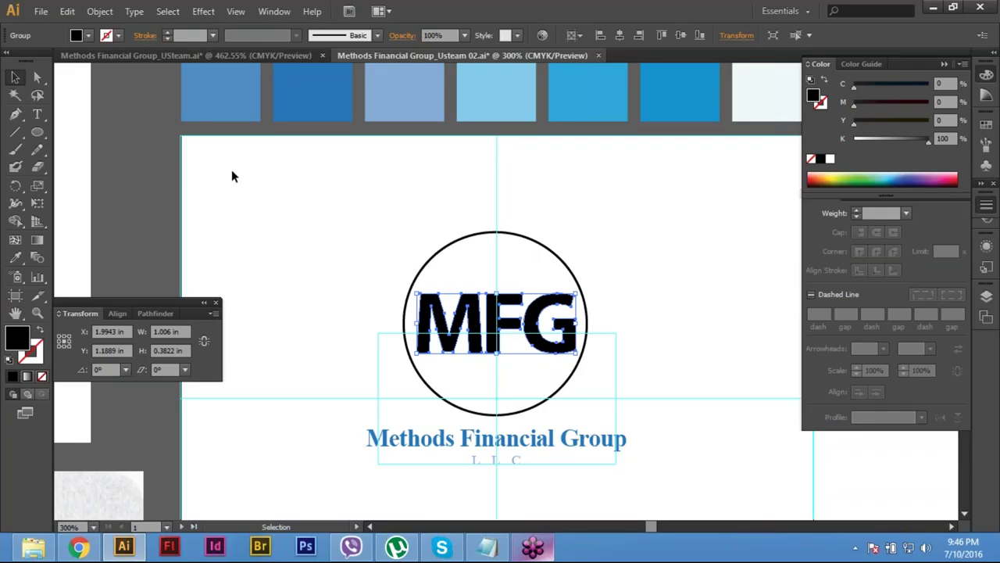
# Step: Try a horizontal Bulge warp on the MFG lettering with the preview on, using bends of 60% and 70%
pyautogui.click(202, 12)
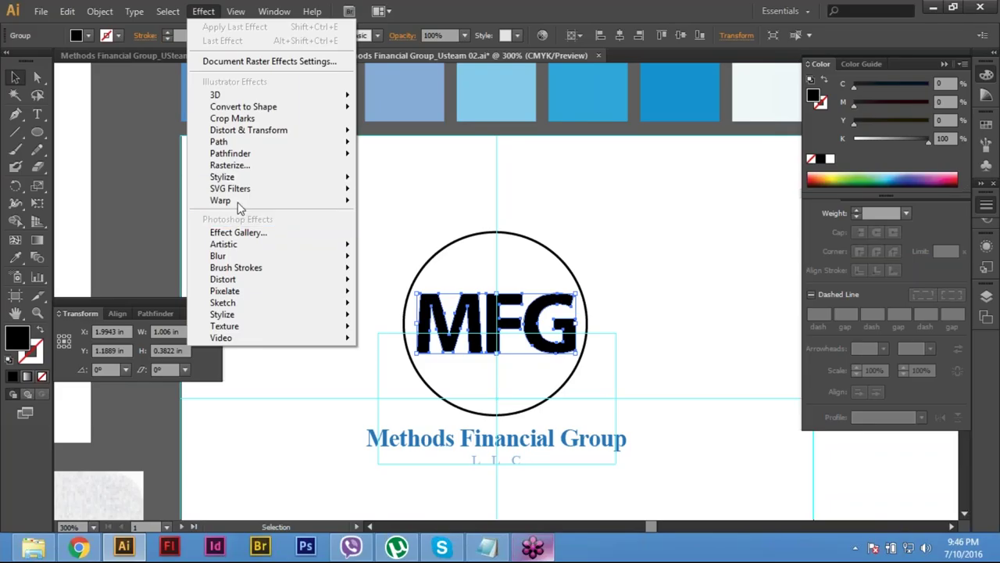
pyautogui.moveTo(240, 207)
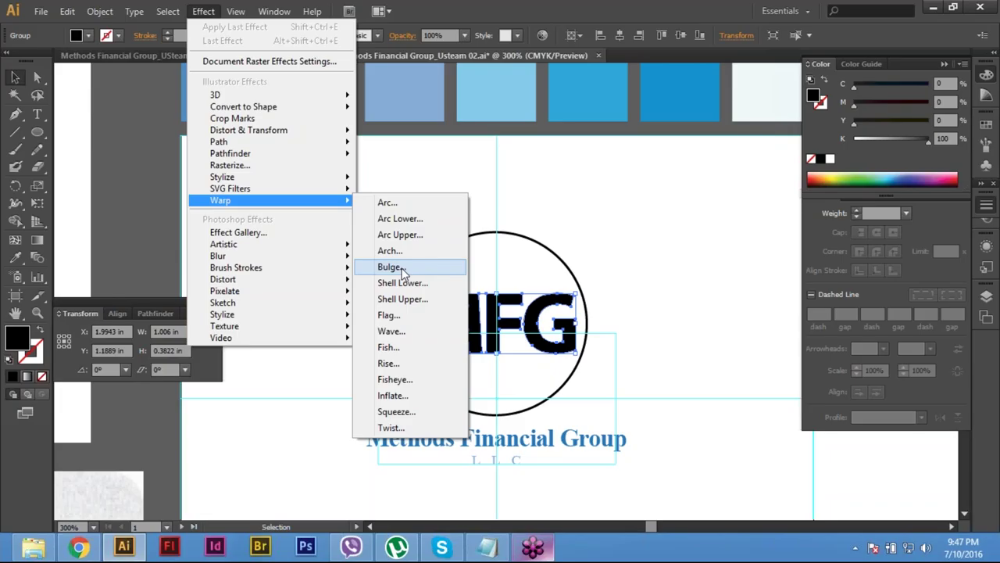
pyautogui.press('Return')
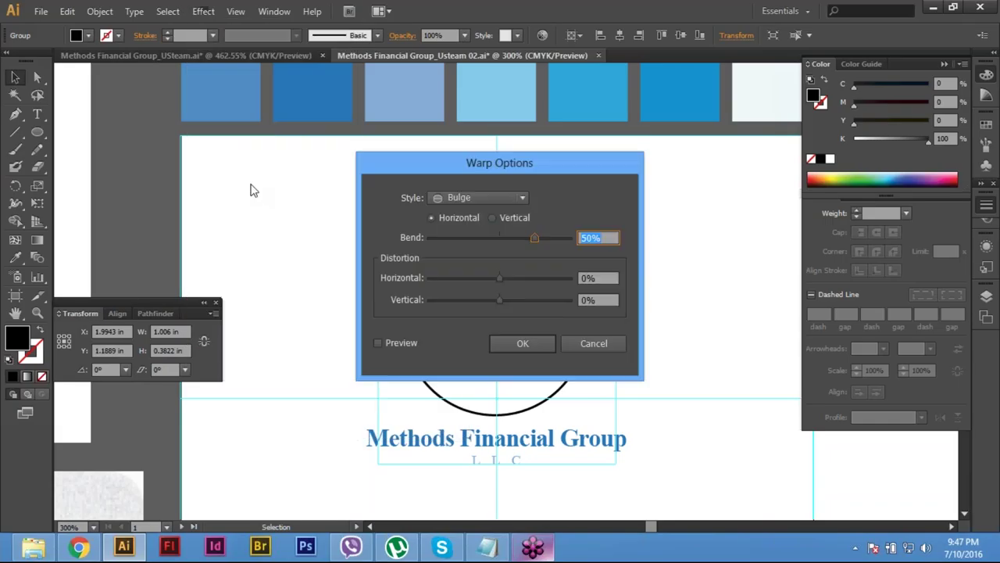
pyautogui.moveTo(253, 183); pyautogui.dragTo(256, 177)
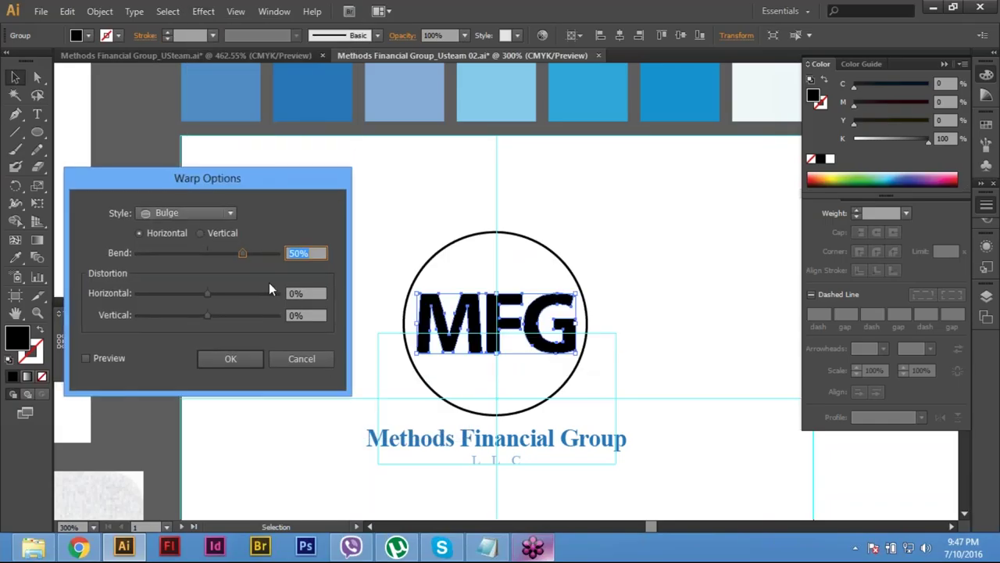
pyautogui.click(87, 358)
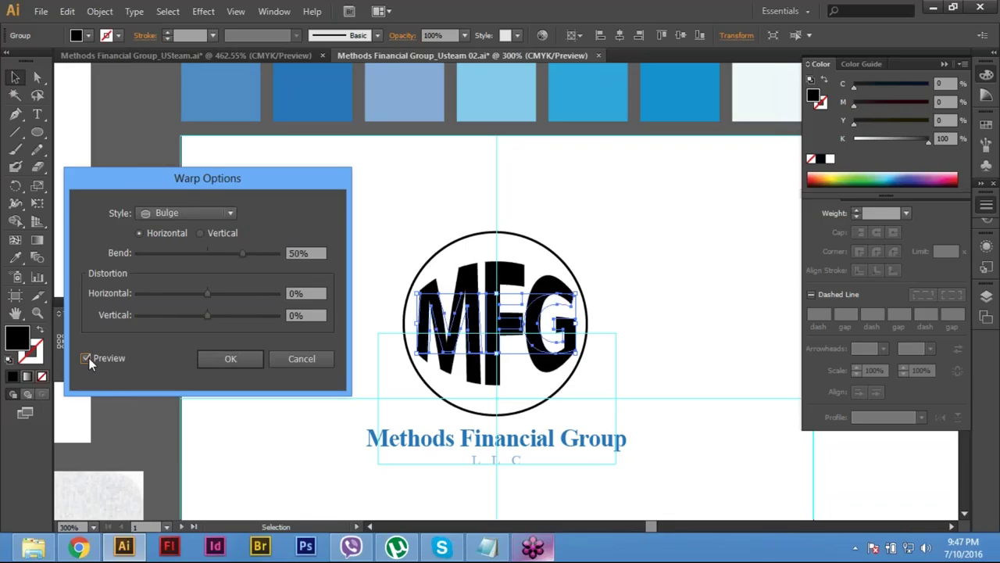
pyautogui.click(313, 254)
pyautogui.write('60')
pyautogui.press('Tab')
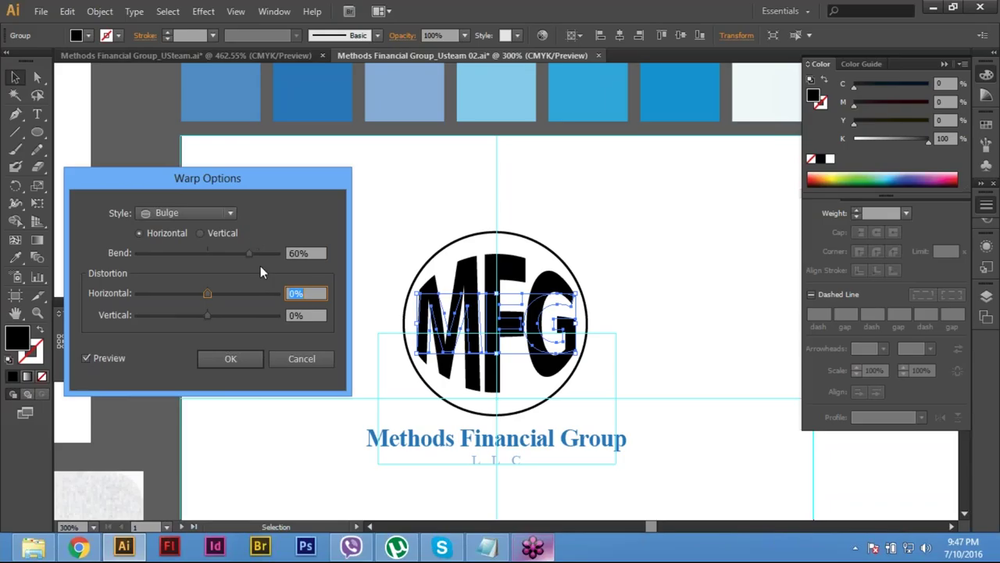
pyautogui.doubleClick(307, 253)
pyautogui.write('70')
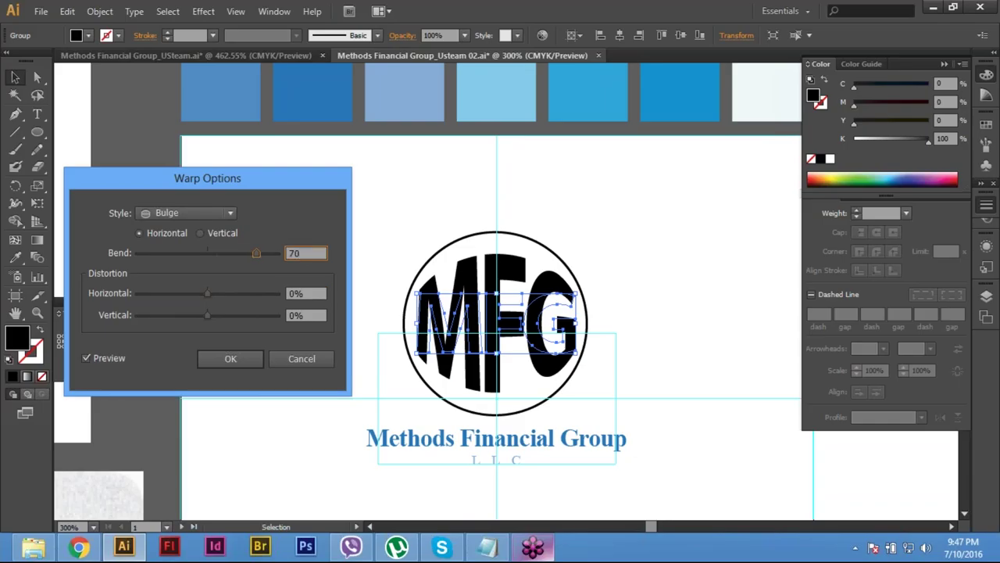
pyautogui.click(301, 358)
pyautogui.click(203, 11)
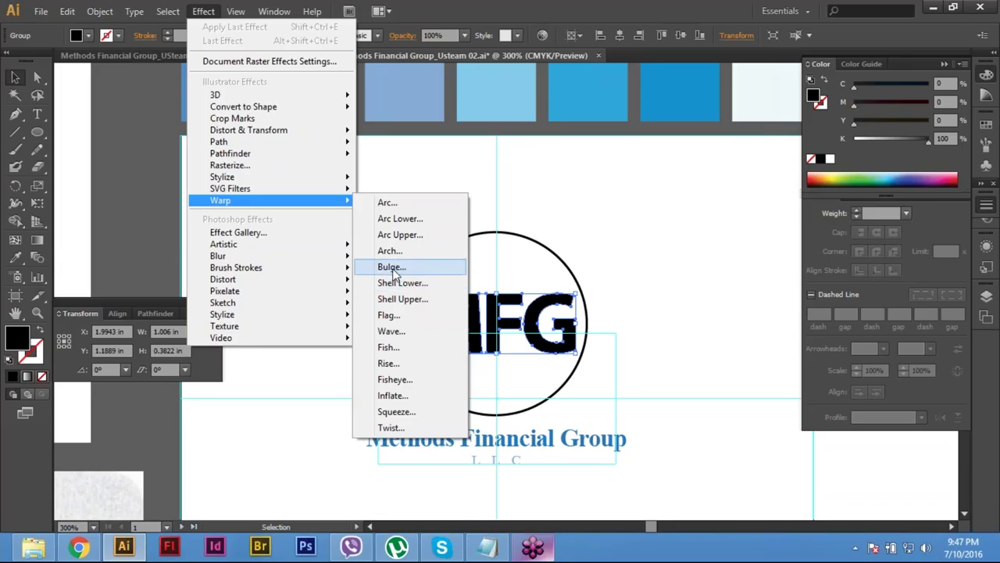
pyautogui.click(391, 267)
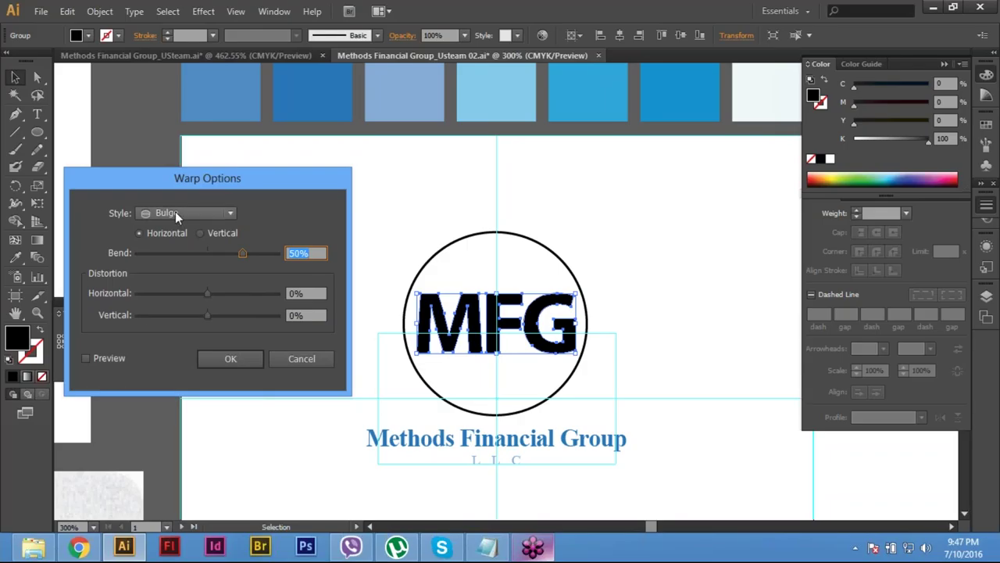
pyautogui.click(300, 359)
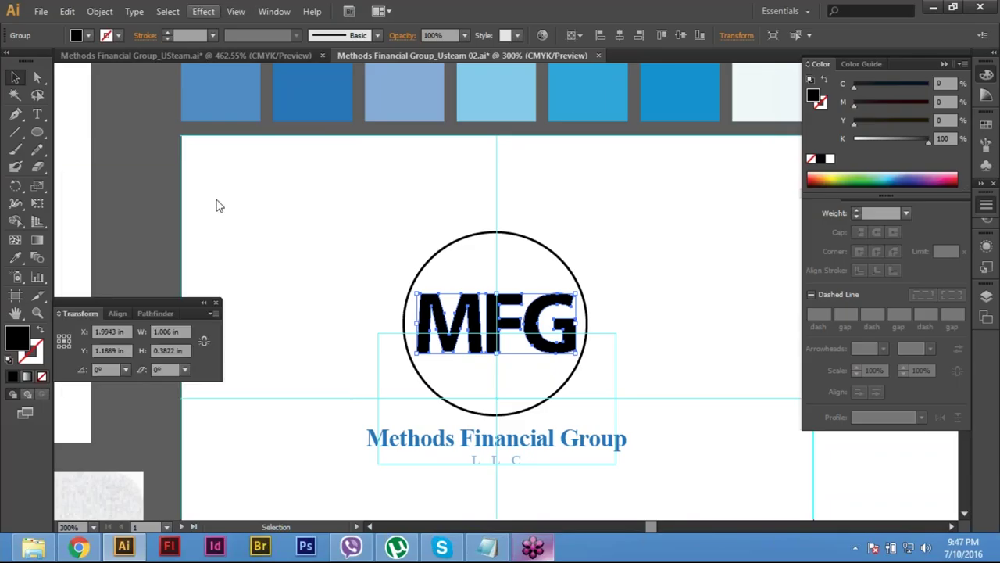
# Step: Set up a horizontal Bulge warp on the MFG lettering with the preview on and a bend of 70%
pyautogui.hotkey('alt', 'c')
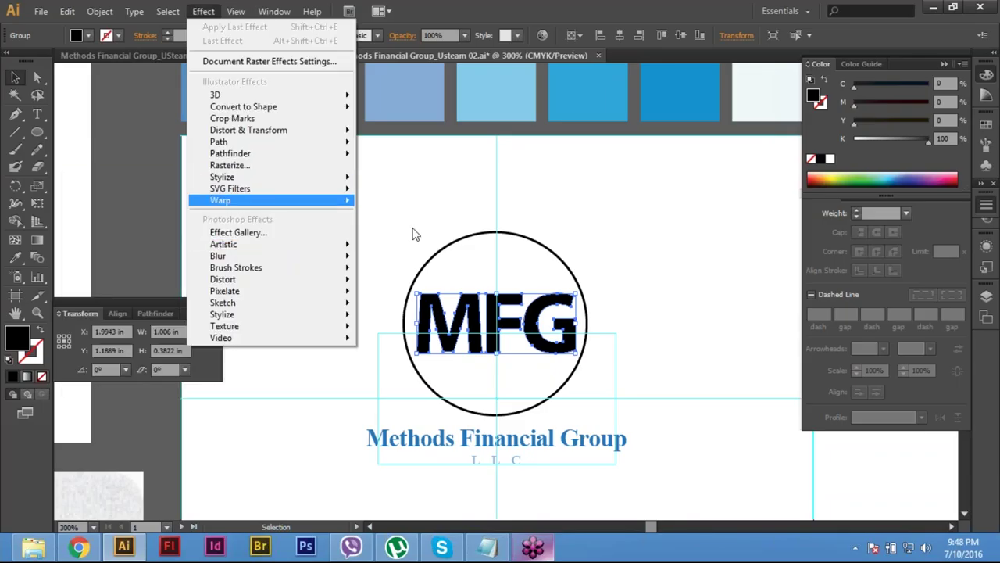
pyautogui.press('Right')
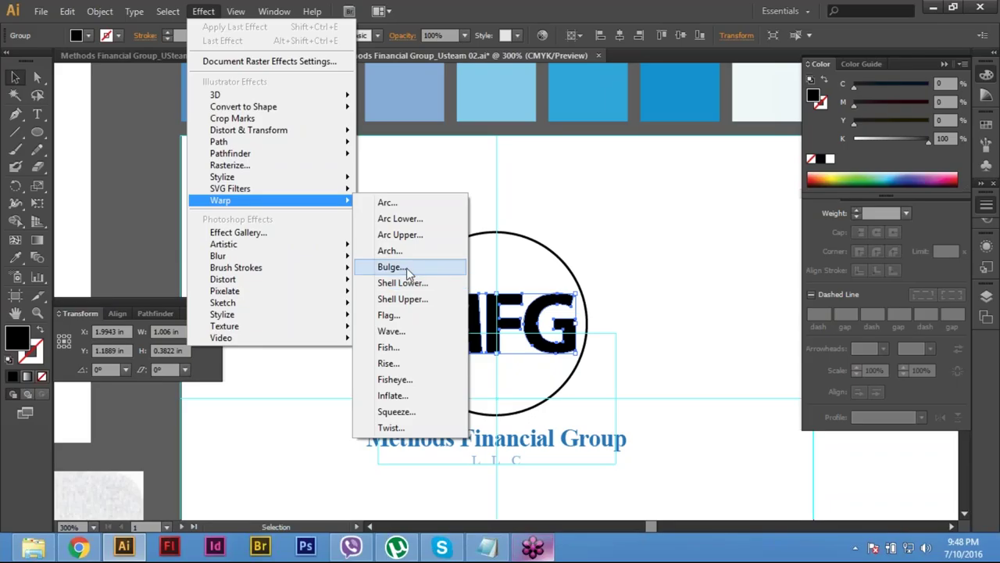
pyautogui.click(407, 267)
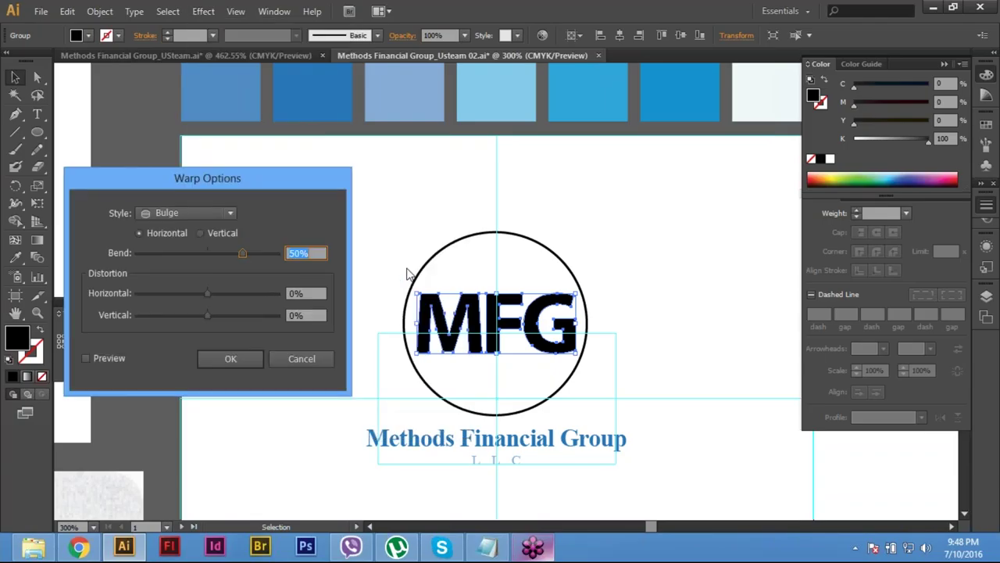
pyautogui.click(305, 260)
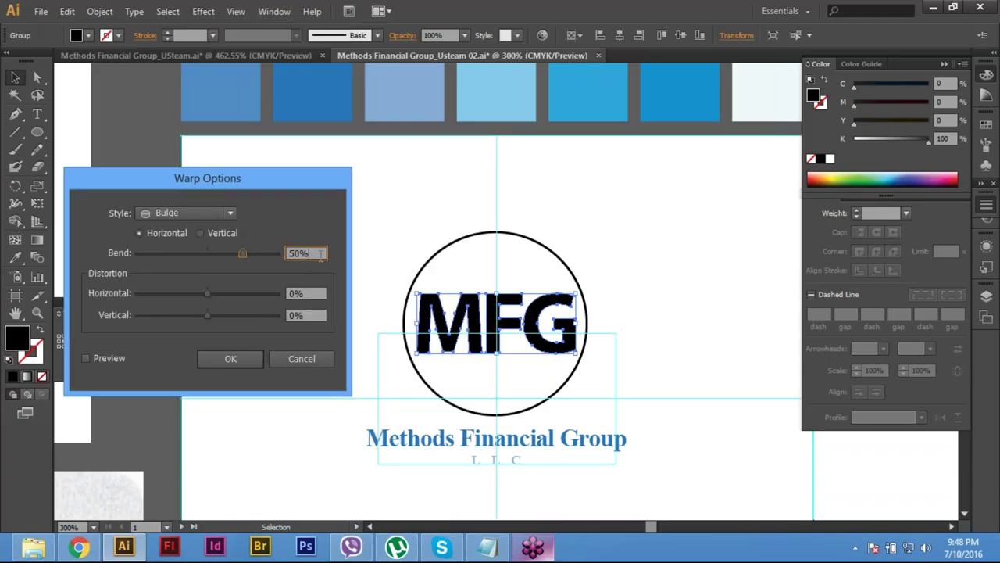
pyautogui.click(86, 359)
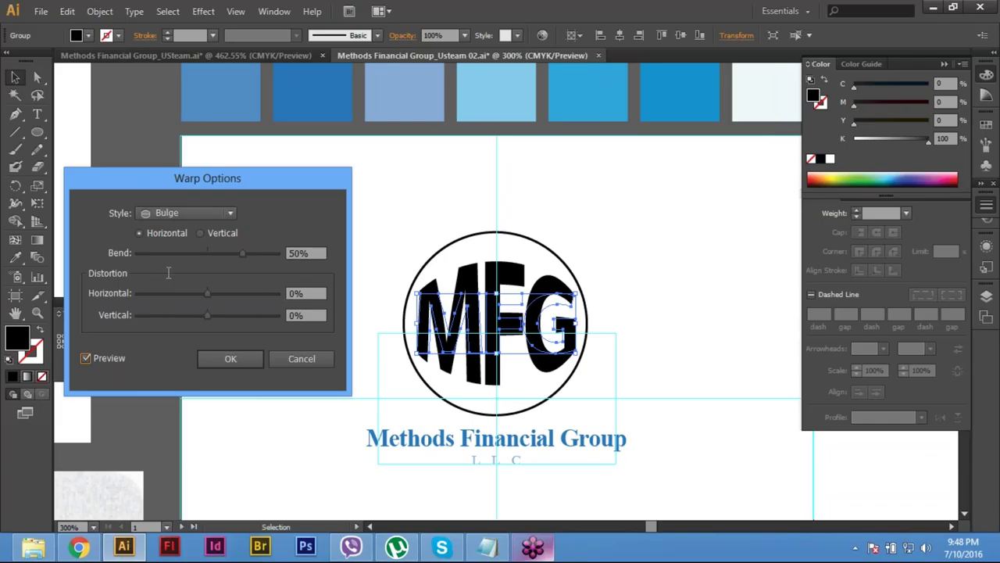
pyautogui.press('Tab')
pyautogui.write('70')
pyautogui.press('Tab')
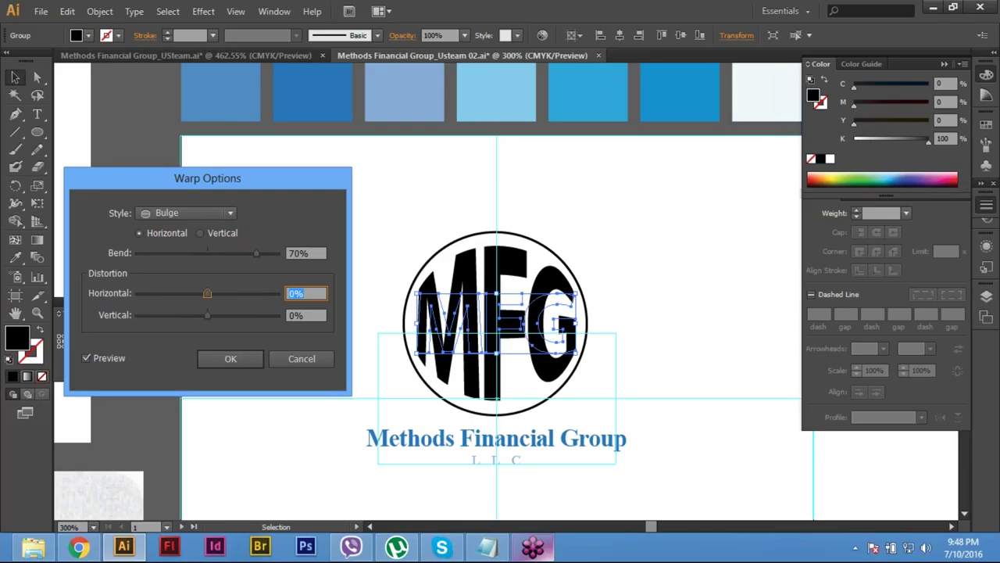
# Step: Set the Bulge warp's bend to 75%
pyautogui.click(319, 255)
pyautogui.write('75')
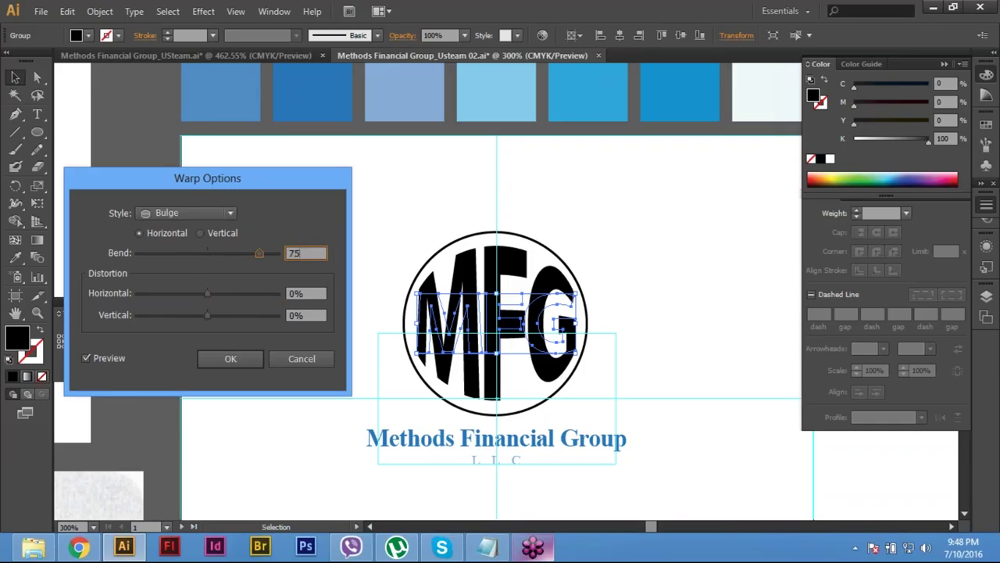
pyautogui.press('Tab')
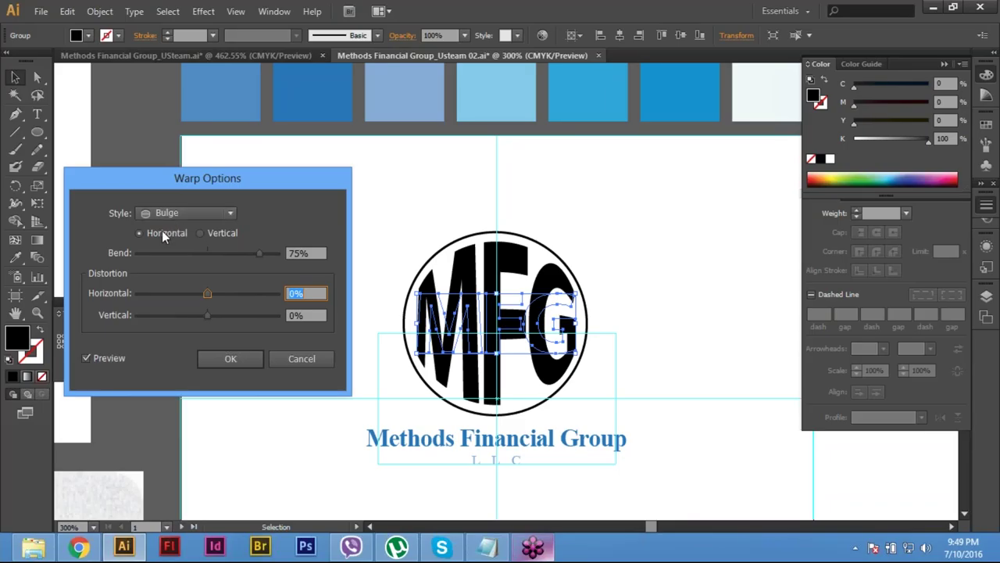
# Step: Preview the Bulge warp in the vertical direction and return it to horizontal
pyautogui.click(208, 233)
pyautogui.click(208, 233)
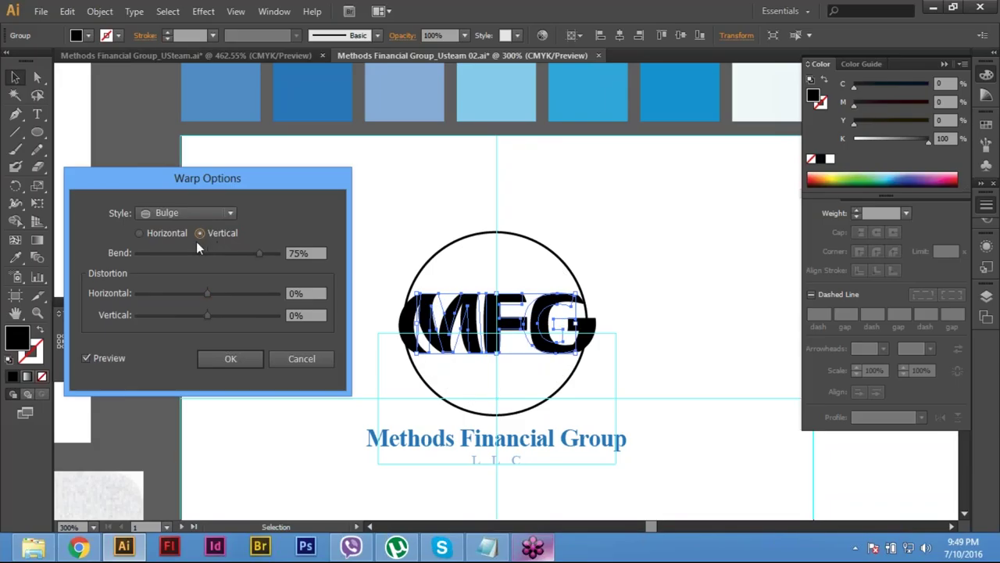
pyautogui.press('Left')
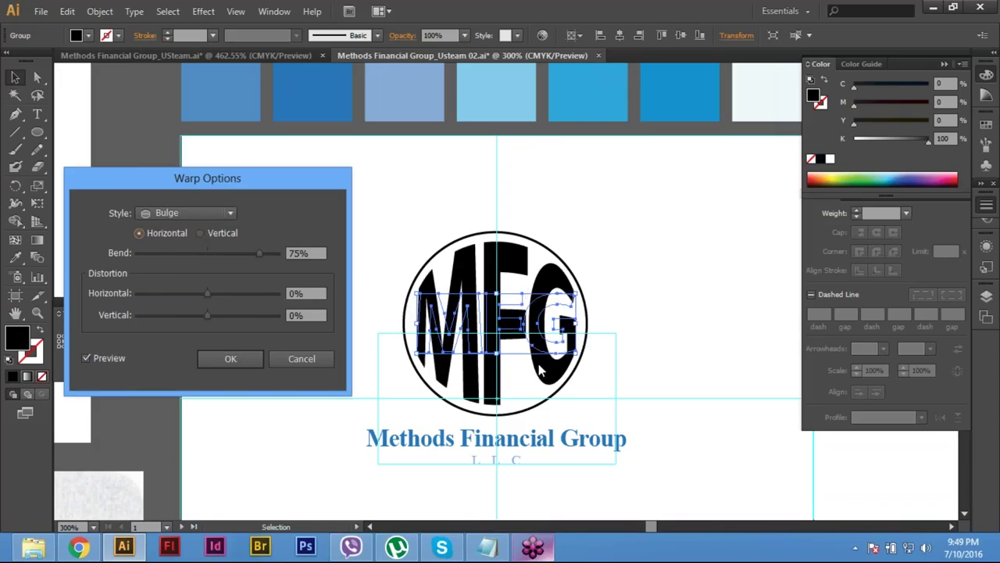
# Step: Set the Bulge warp's bend to 85% for the MFG lettering
pyautogui.press('Tab')
pyautogui.press('Tab')
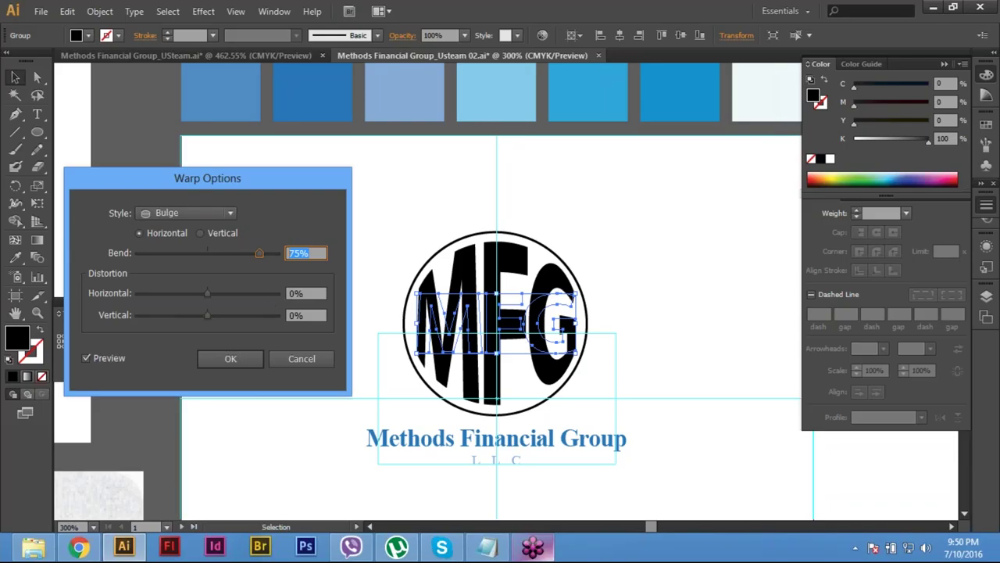
pyautogui.write('85')
pyautogui.press('Tab')
pyautogui.hotkey('shift', 'Tab')
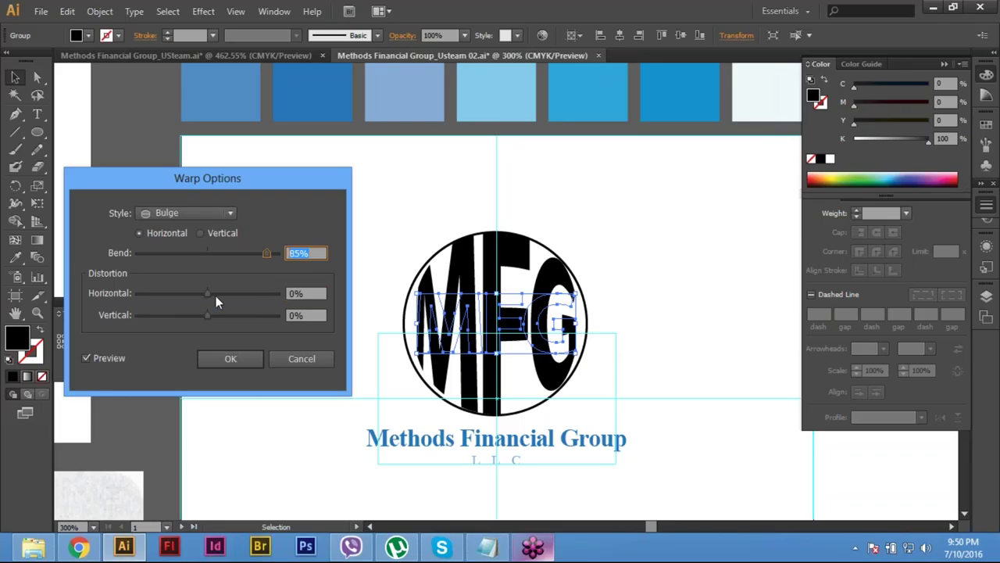
# Step: Set the Bulge warp's bend to 75% and apply the warp to the MFG lettering
pyautogui.write('75')
pyautogui.press('Tab')
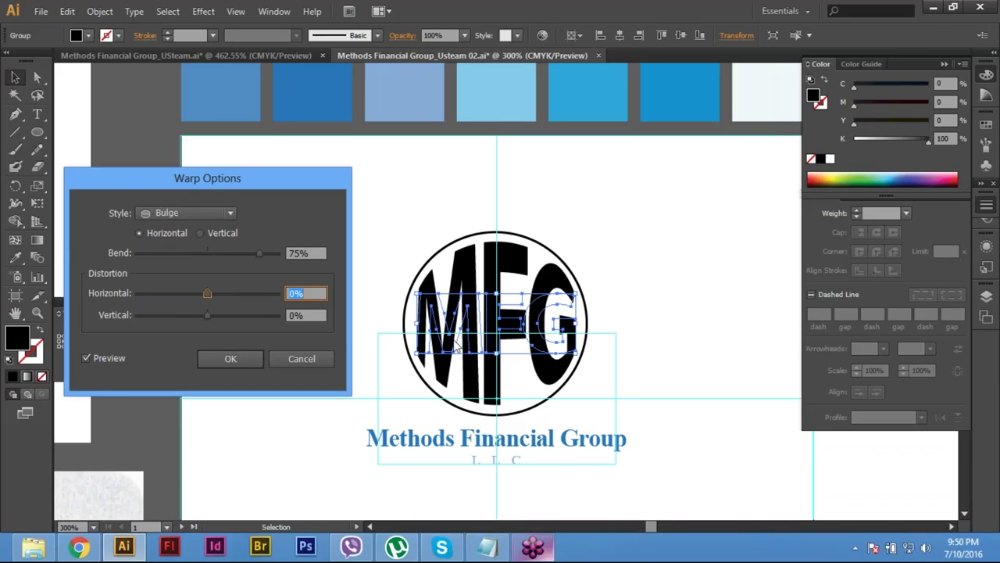
pyautogui.click(304, 256)
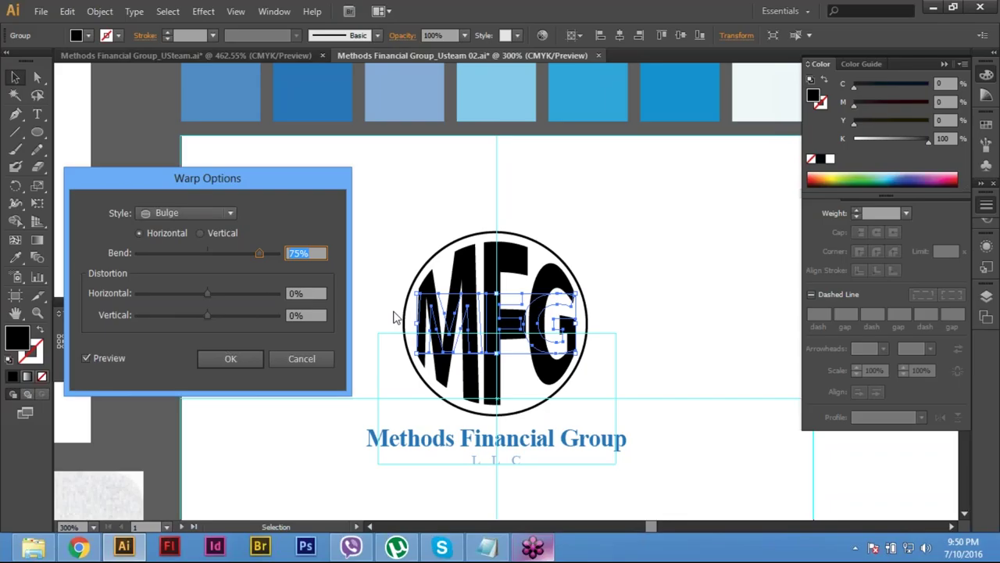
pyautogui.click(231, 358)
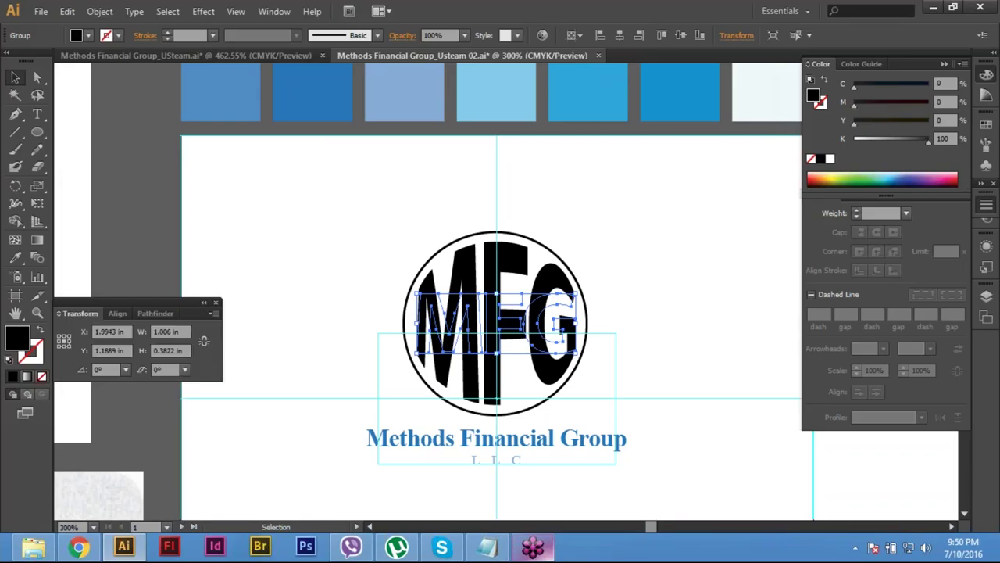
# Step: Expand the appearance of the bulged MFG lettering into editable outlines and deselect it
pyautogui.click(598, 401)
pyautogui.click(561, 367)
pyautogui.click(100, 11)
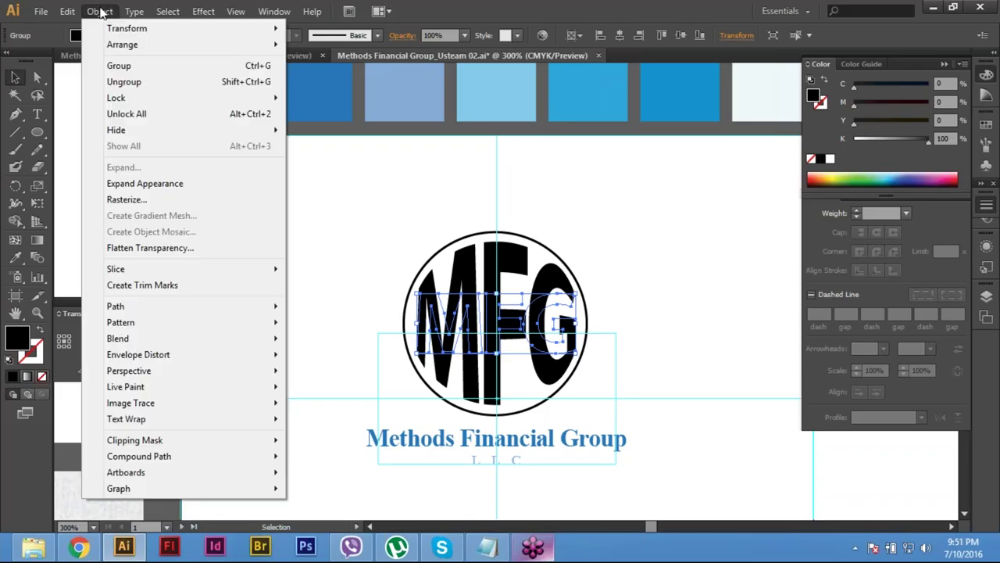
pyautogui.click(180, 187)
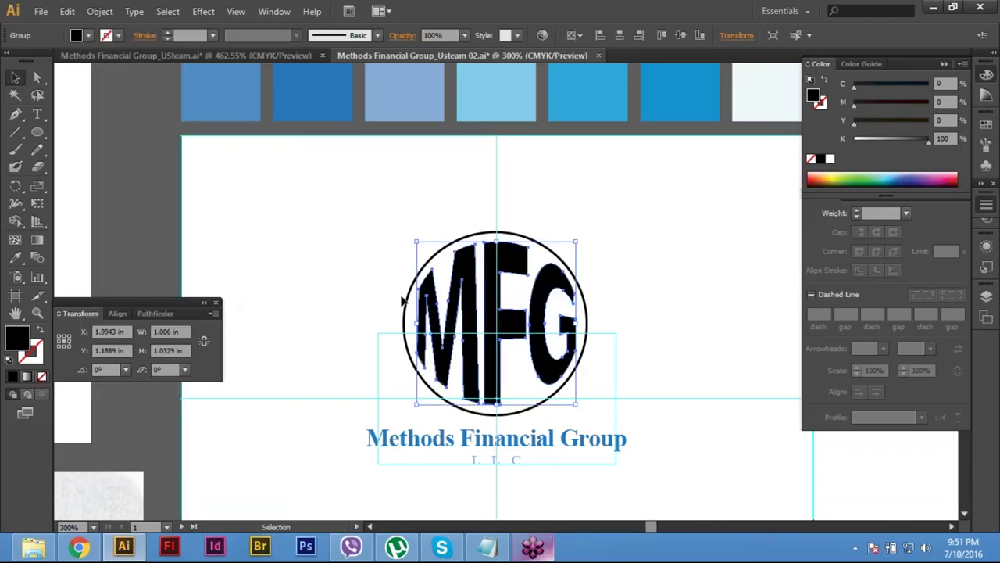
pyautogui.click(644, 268)
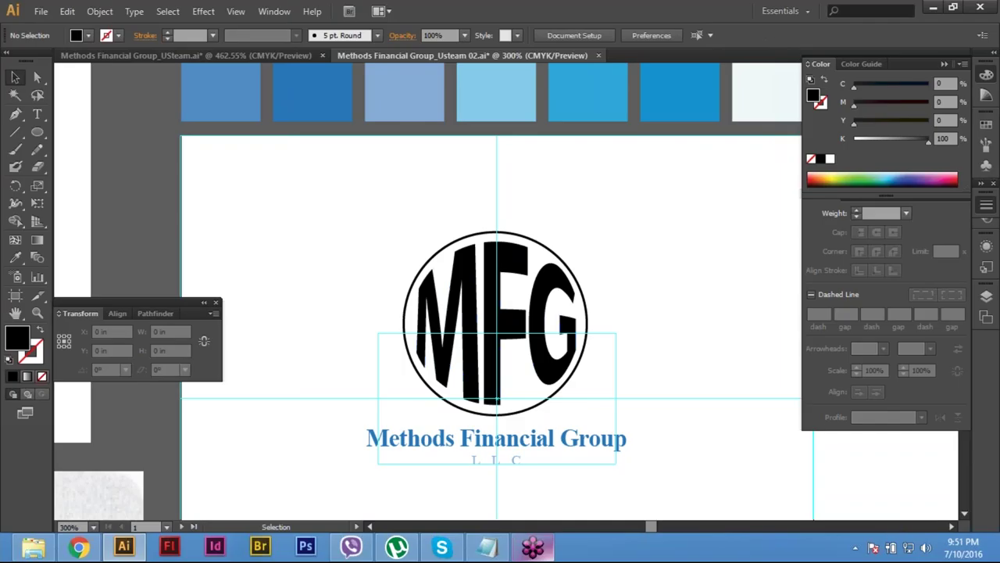
# Step: Delete the circle outline surrounding the MFG lettering
pyautogui.click(586, 305)
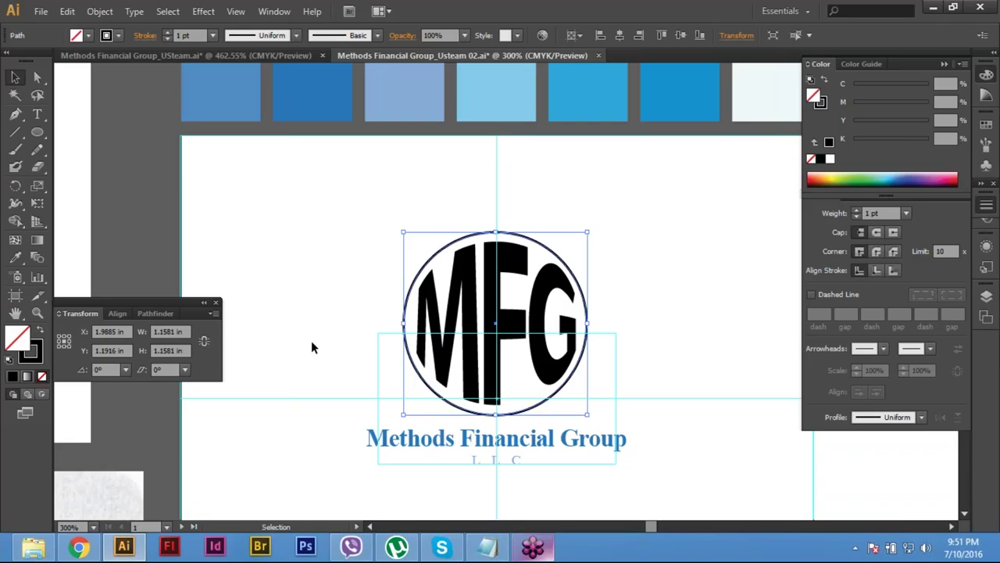
pyautogui.hotkey('ctrl', 'shift', 'a')
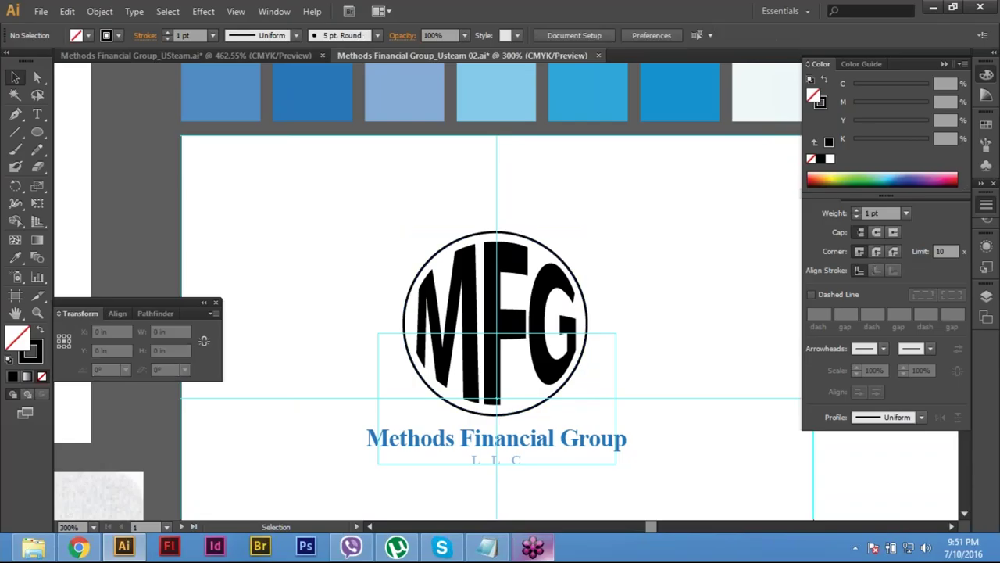
pyautogui.click(493, 280)
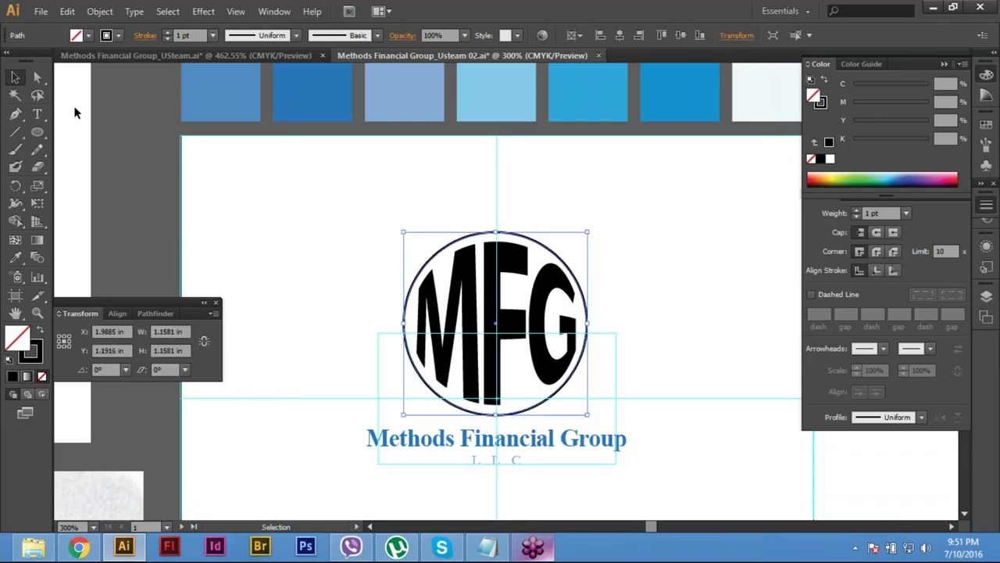
pyautogui.press('Delete')
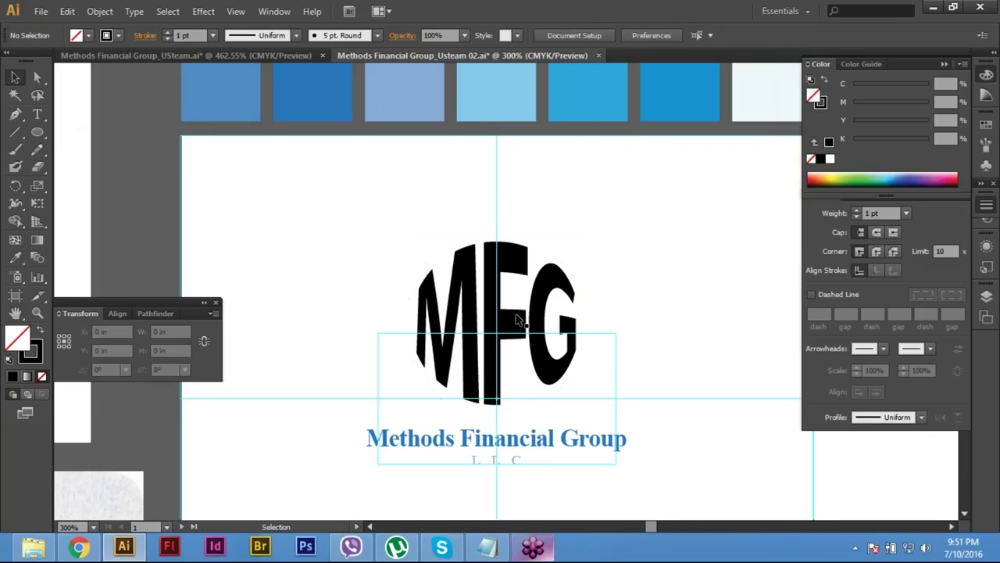
pyautogui.click(362, 224)
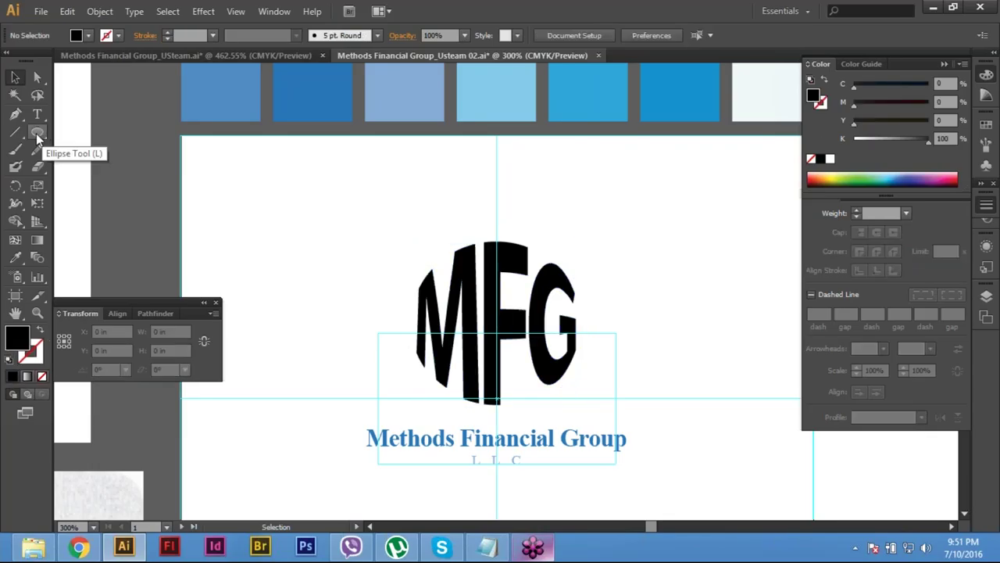
pyautogui.moveTo(36, 133); pyautogui.dragTo(96, 169)
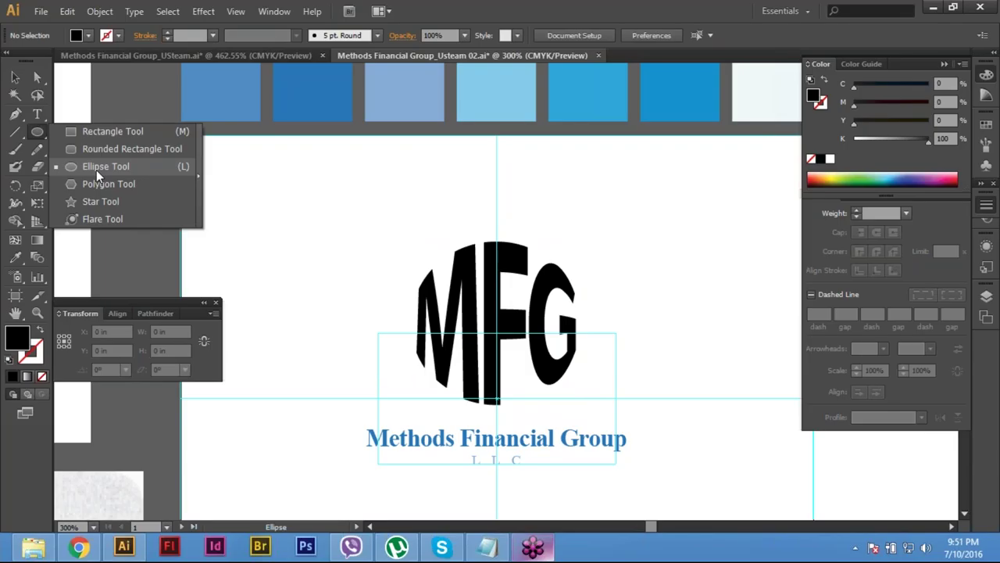
pyautogui.click(96, 167)
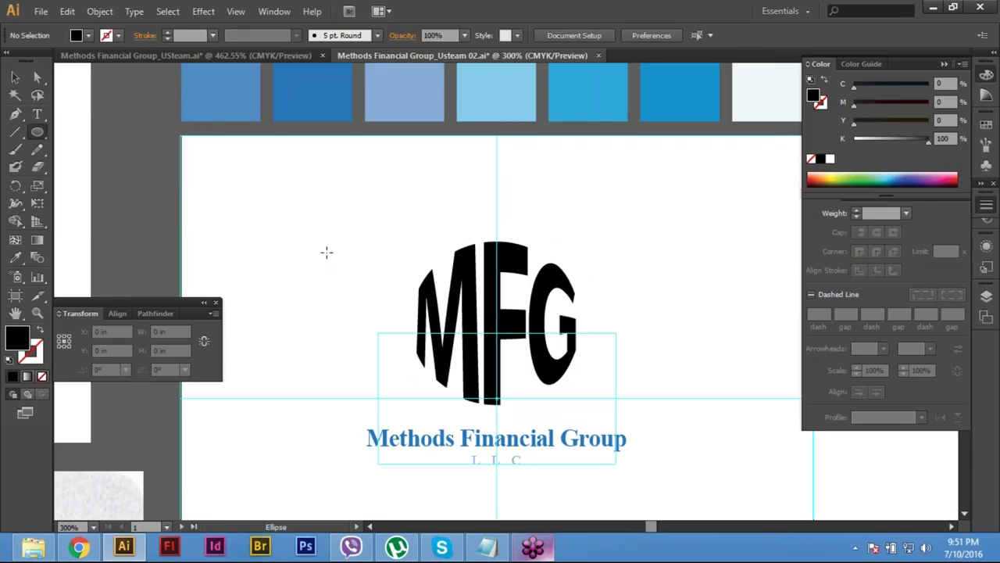
pyautogui.click(318, 219)
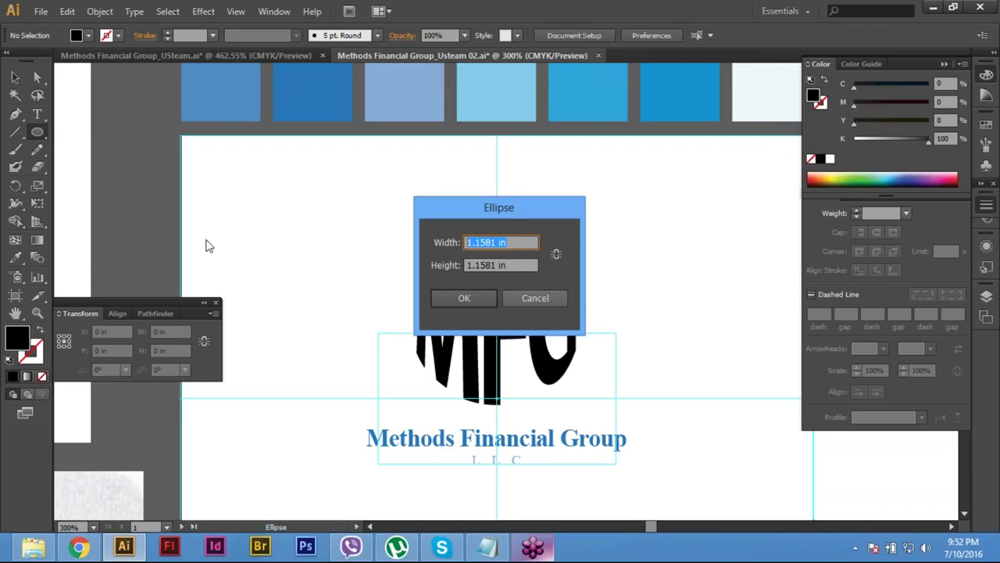
pyautogui.press('Escape')
# Step: Try a filled circle 1.1581 in wide and 1.1581 in high over the MFG lettering and delete it
pyautogui.moveTo(37, 132); pyautogui.dragTo(105, 168)
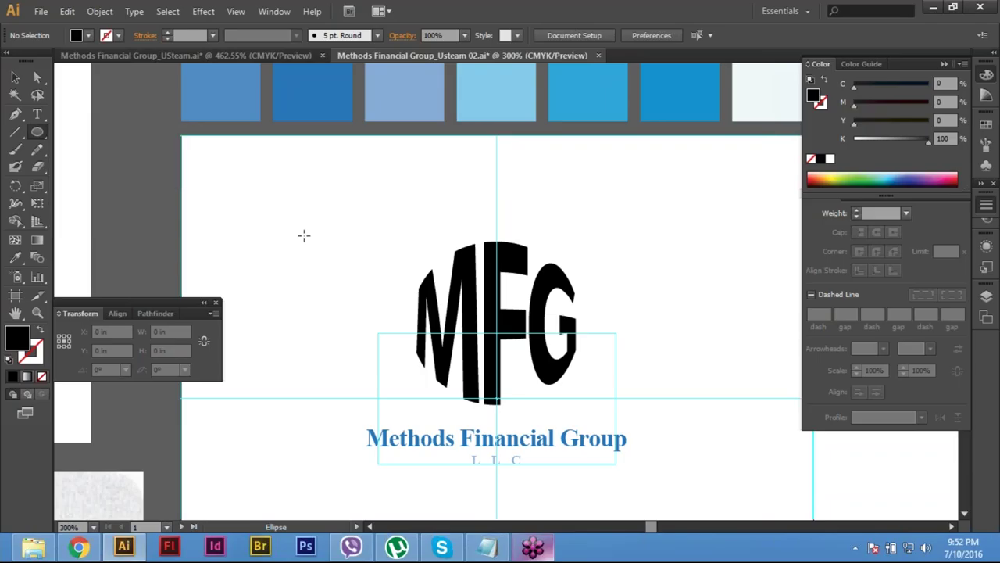
pyautogui.click(348, 232)
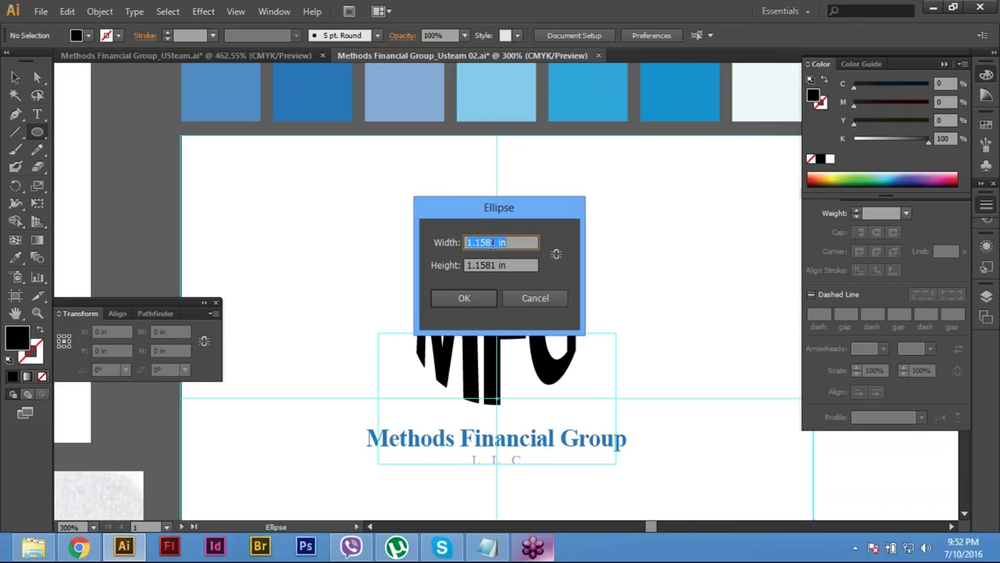
pyautogui.write('1.1581')
pyautogui.press('Tab')
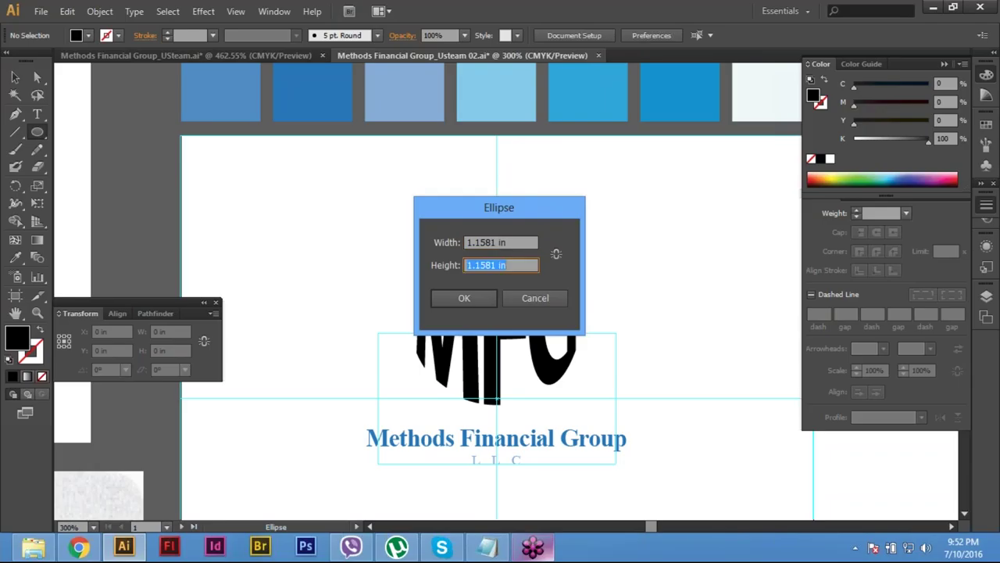
pyautogui.write('1.1581')
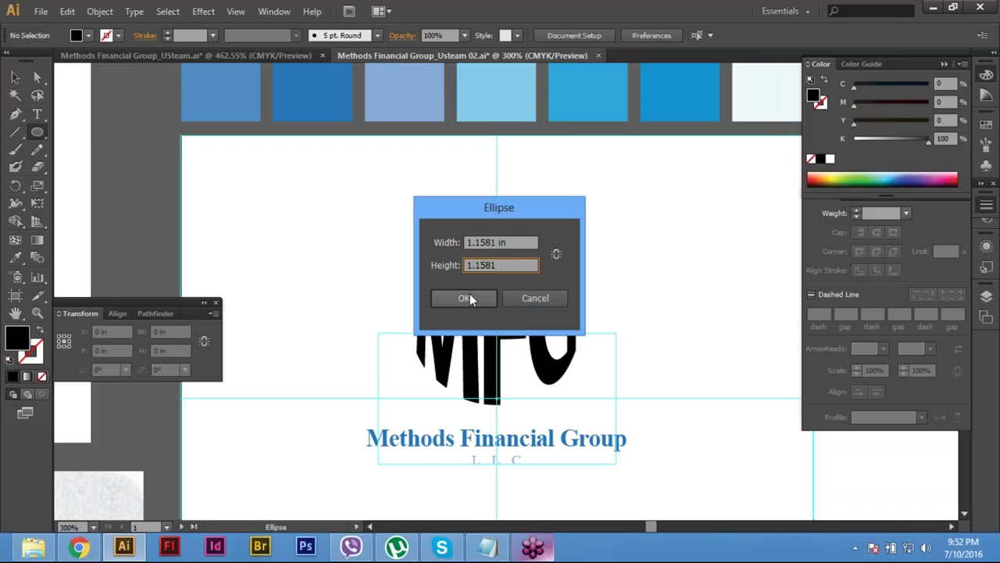
pyautogui.press('Tab')
pyautogui.press('Return')
pyautogui.press('v')
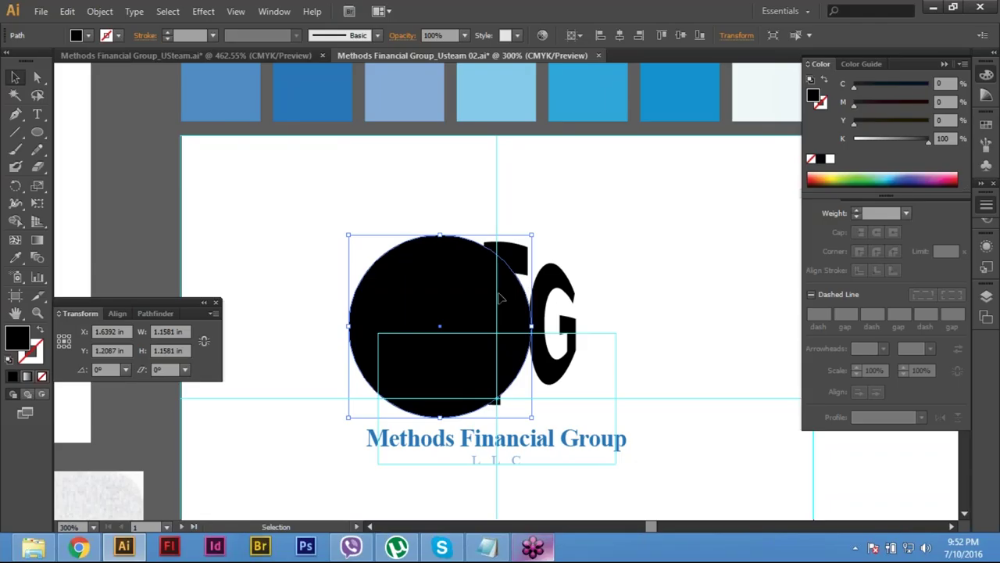
pyautogui.press('Delete')
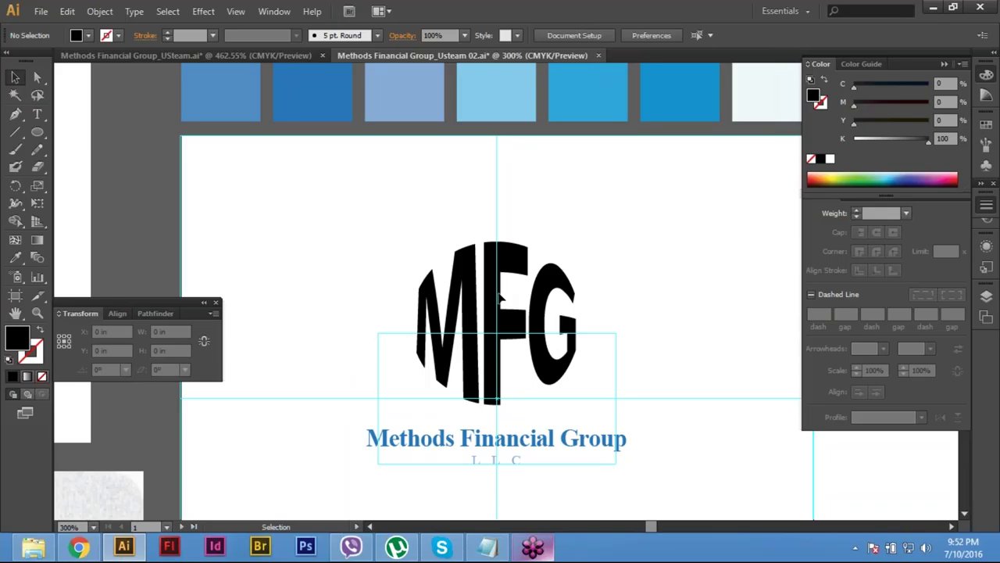
pyautogui.moveTo(37, 132); pyautogui.dragTo(93, 170)
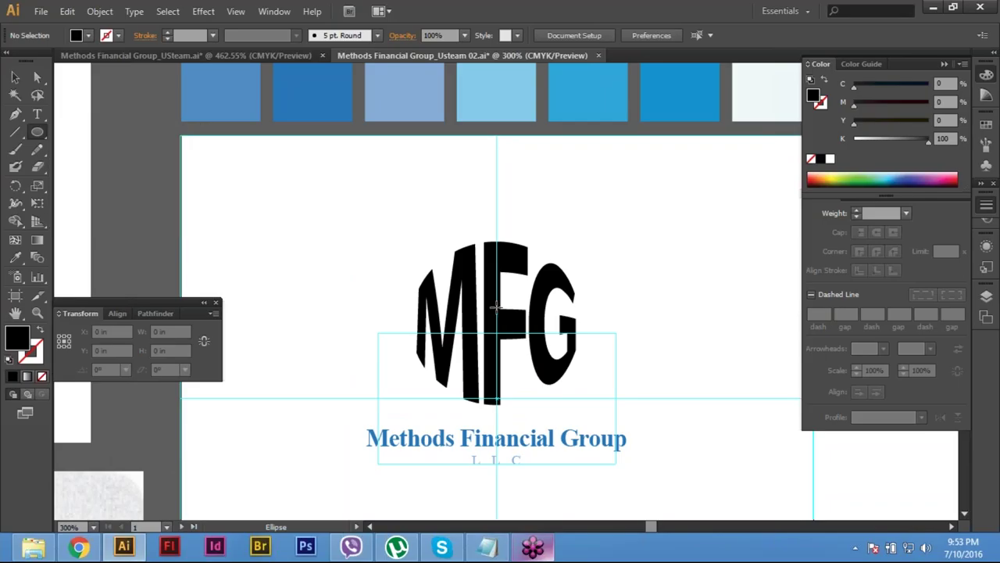
pyautogui.click(510, 297)
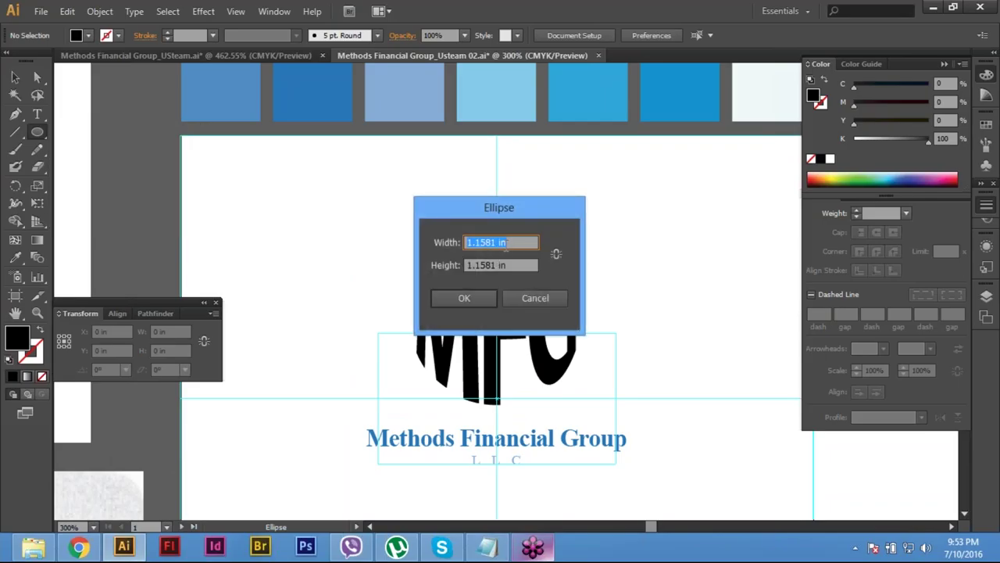
pyautogui.click(514, 267)
pyautogui.press('Tab')
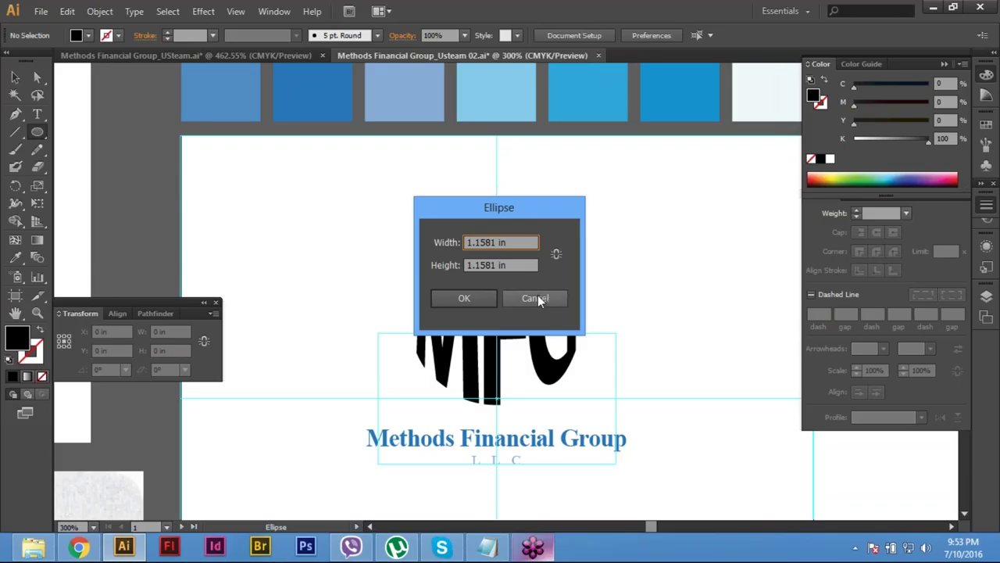
pyautogui.click(536, 299)
# Step: Create a circle 1.1581 in wide and 1.1581 in high over the MFG lettering with the Ellipse tool
pyautogui.click(37, 133)
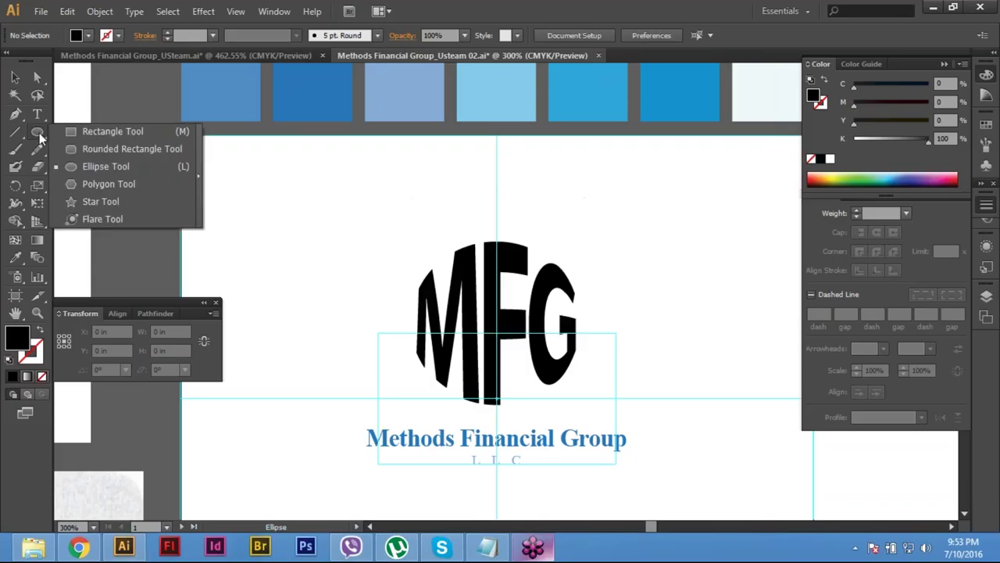
pyautogui.click(93, 167)
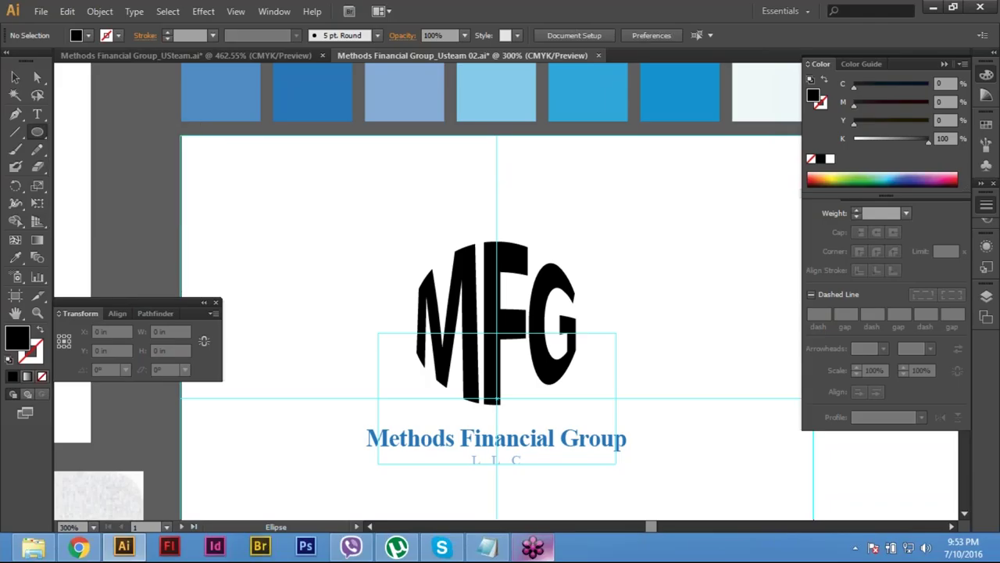
pyautogui.click(46, 130)
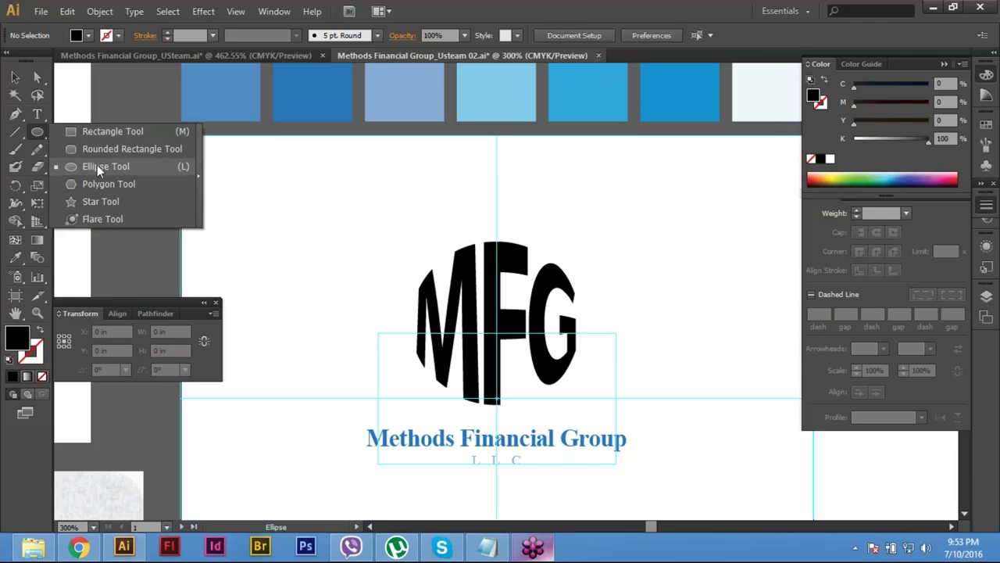
pyautogui.click(109, 168)
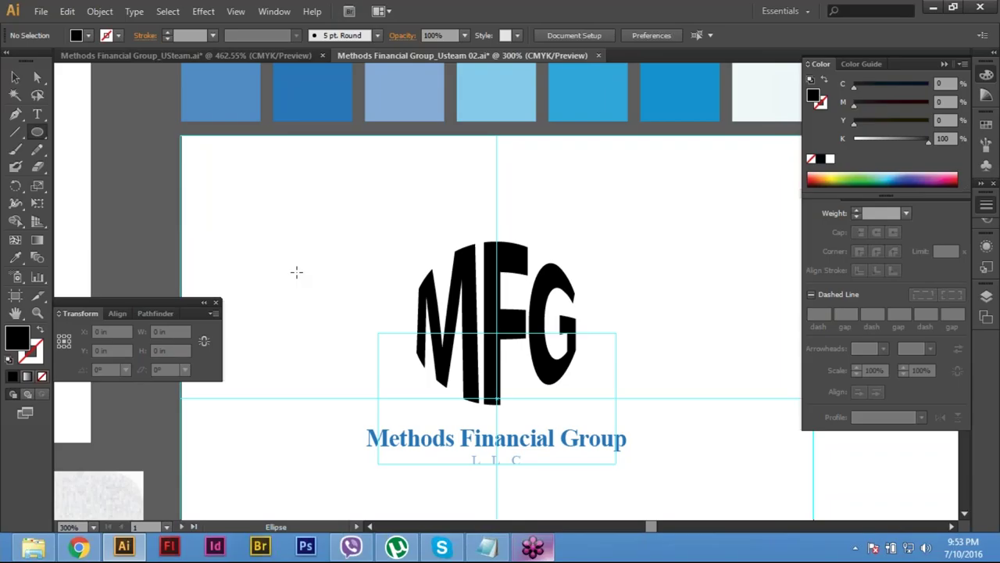
pyautogui.click(350, 224)
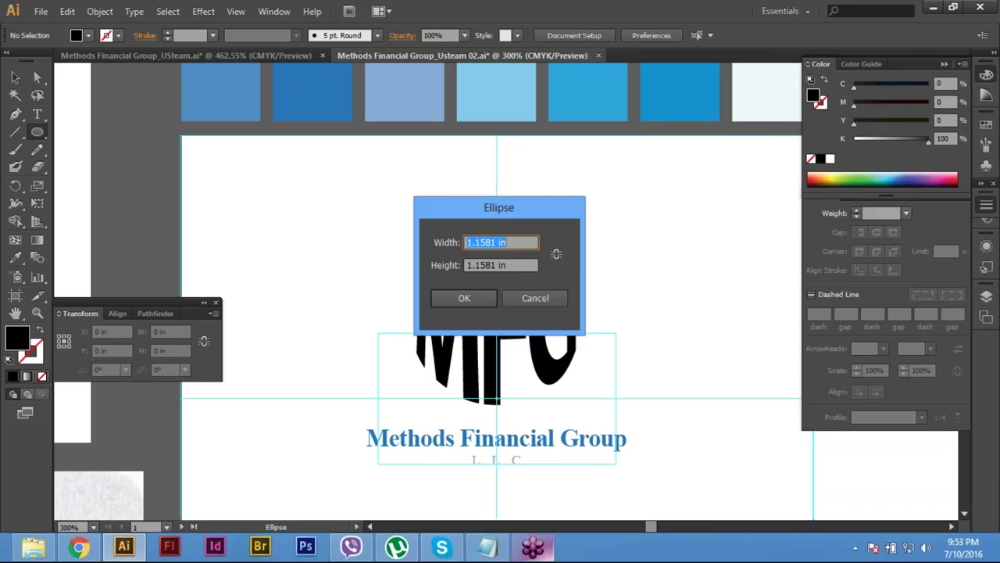
pyautogui.press('Tab')
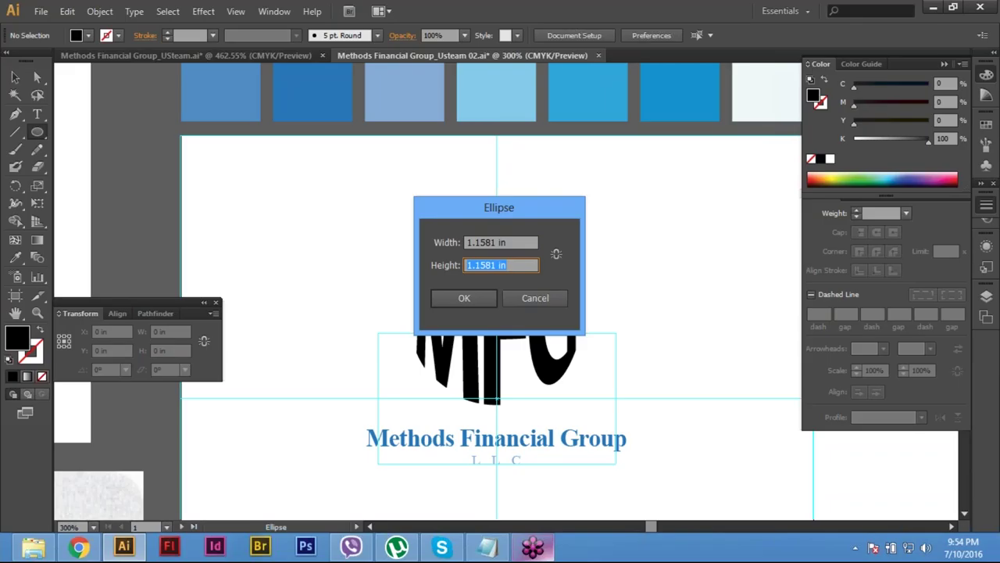
pyautogui.write('1.1581')
pyautogui.press('Return')
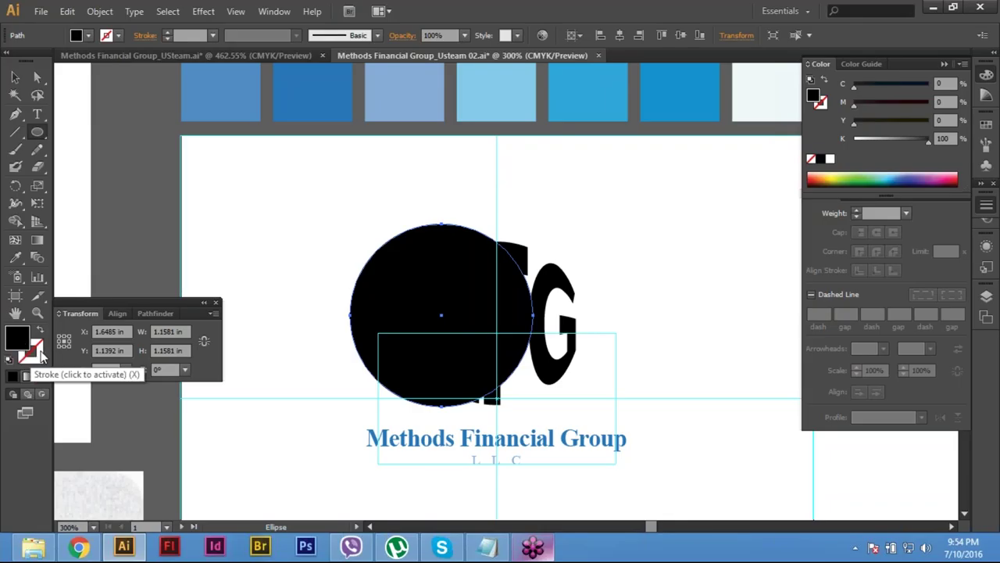
# Step: Swap the circle's fill and stroke to give it a black outline with no fill, and deselect it
pyautogui.hotkey('shift', 'x')
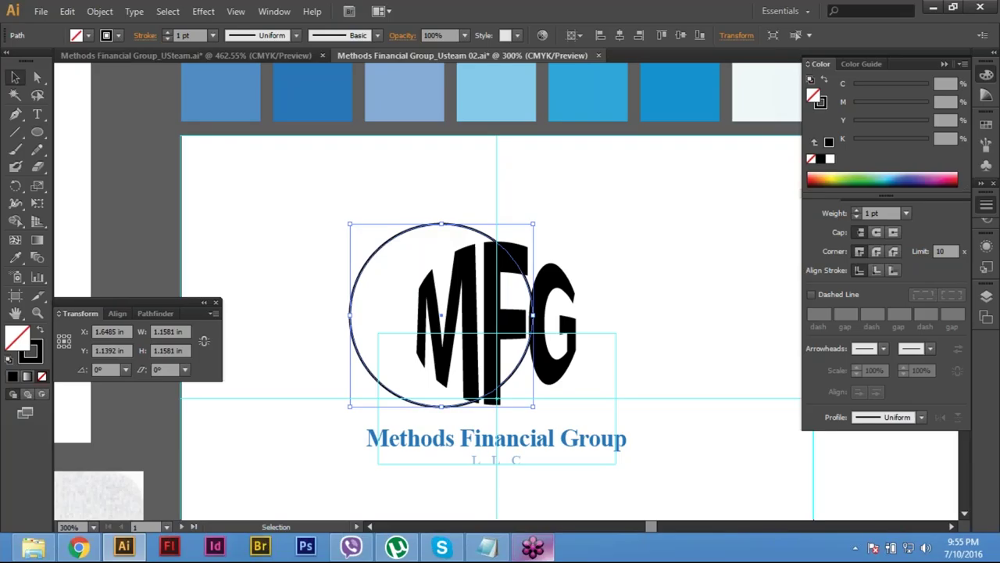
pyautogui.hotkey('ctrl', 'shift', 'a')
pyautogui.press('v')
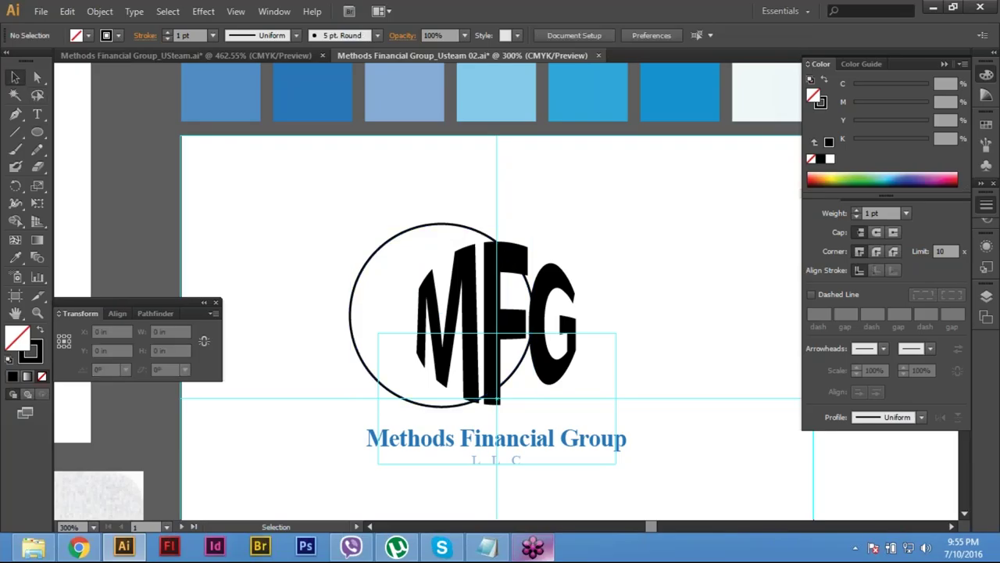
# Step: Select the circle and the MFG lettering and set them to align relative to the selection
pyautogui.click(450, 227)
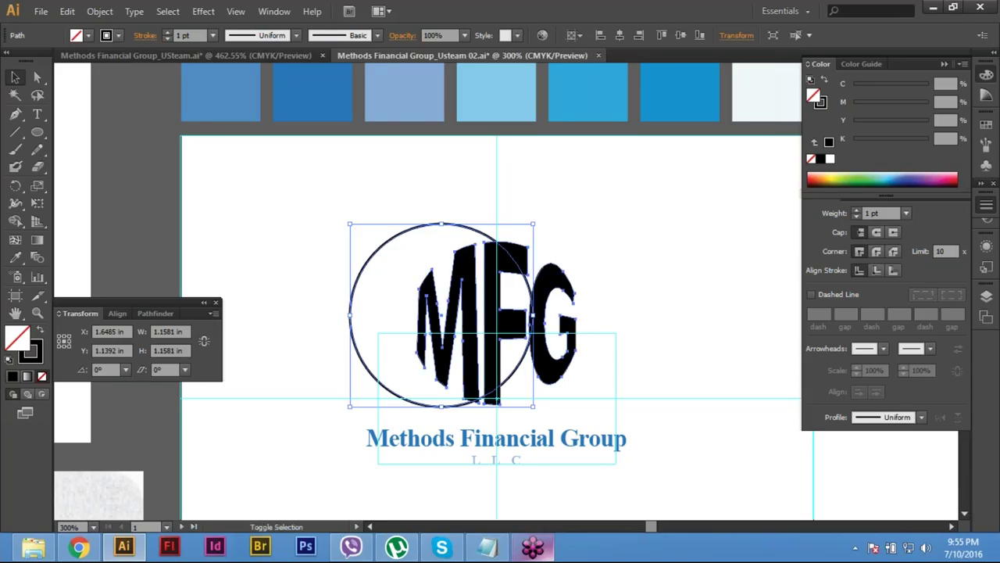
pyautogui.keyDown('shift'); pyautogui.click(469, 328); pyautogui.keyUp('shift')
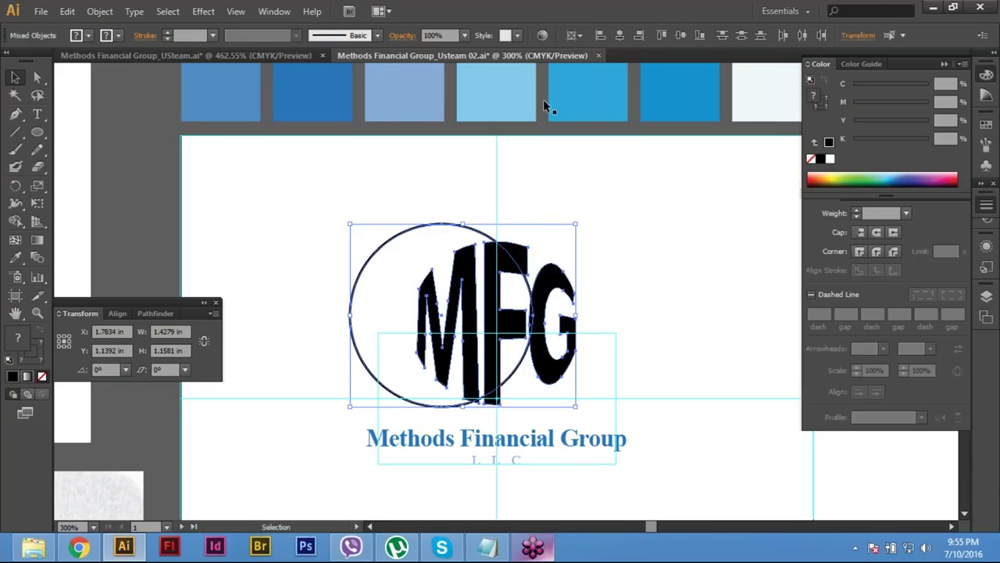
pyautogui.click(578, 35)
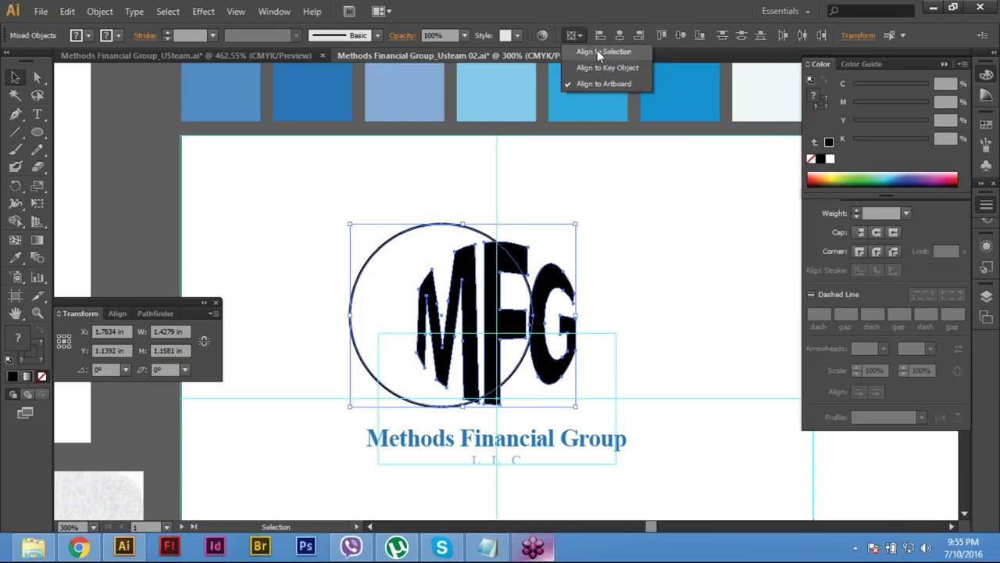
pyautogui.click(596, 52)
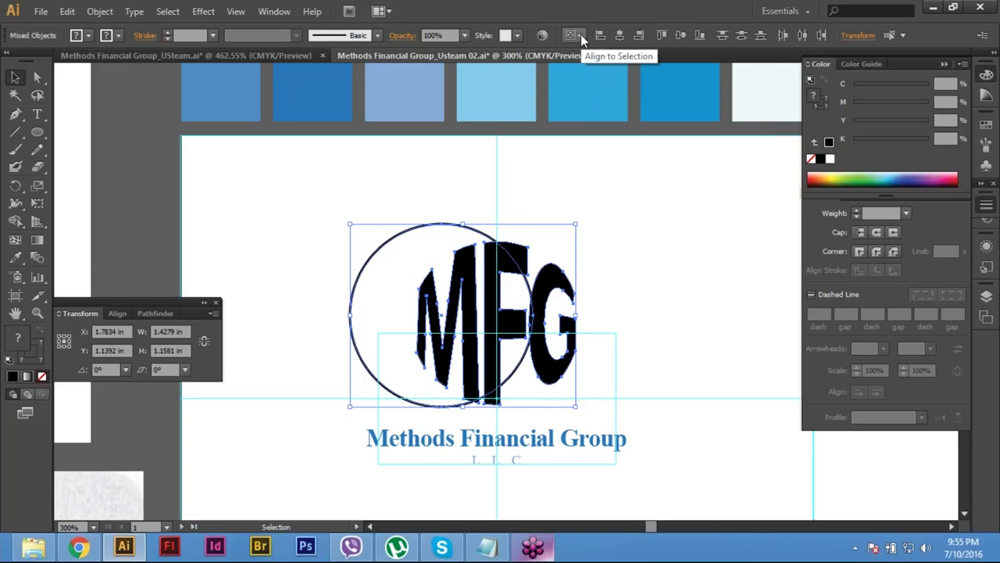
pyautogui.click(581, 35)
pyautogui.click(598, 52)
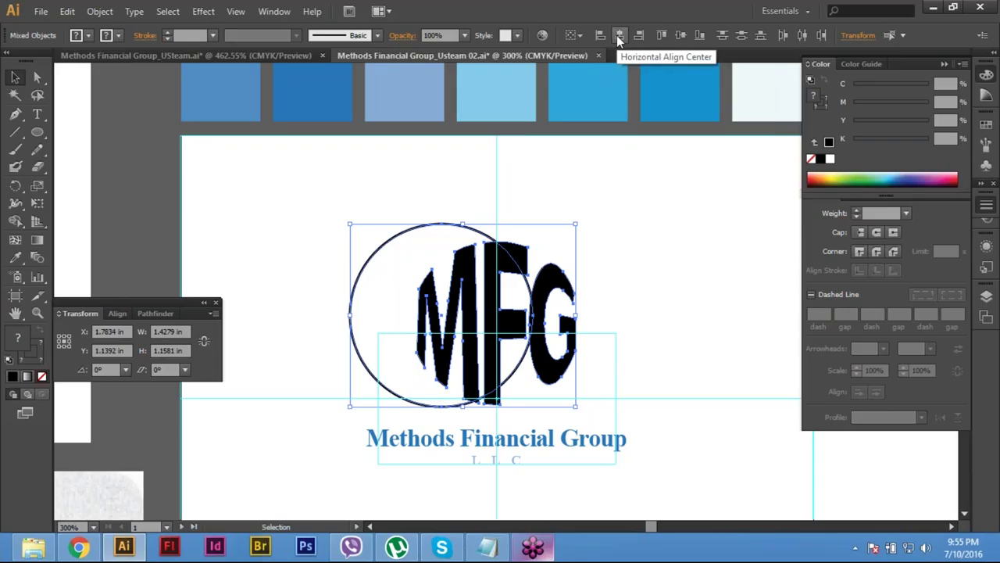
# Step: Try centring the circle and the MFG lettering horizontally on each other, and undo the alignment
pyautogui.click(618, 35)
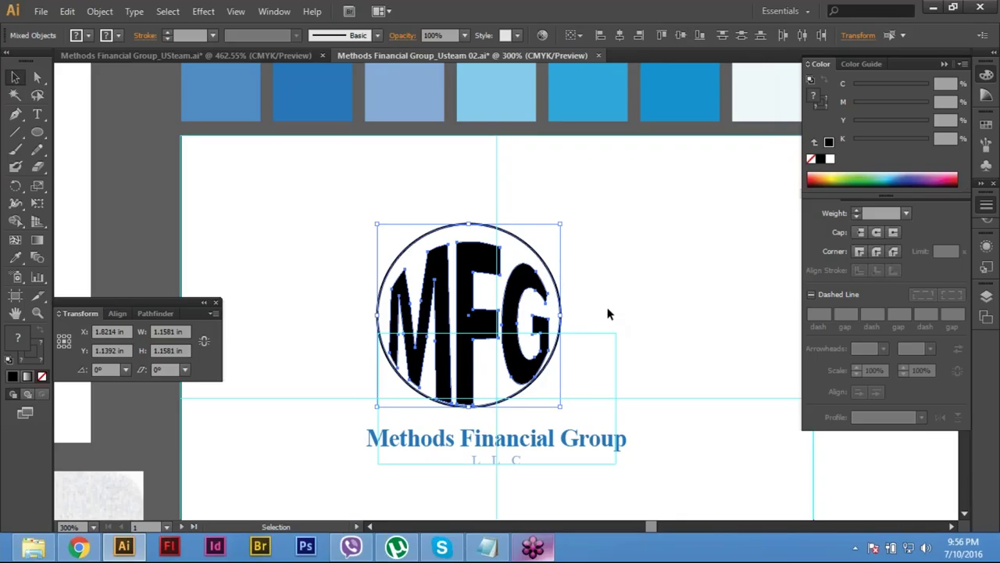
pyautogui.click(575, 35)
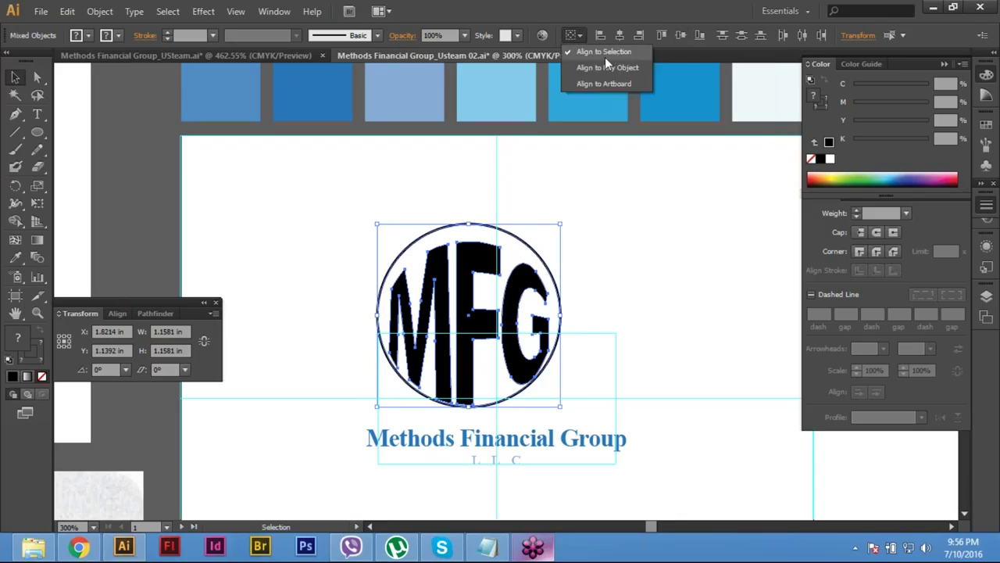
pyautogui.click(648, 258)
pyautogui.press('a')
pyautogui.hotkey('ctrl', 'z')
pyautogui.press('v')
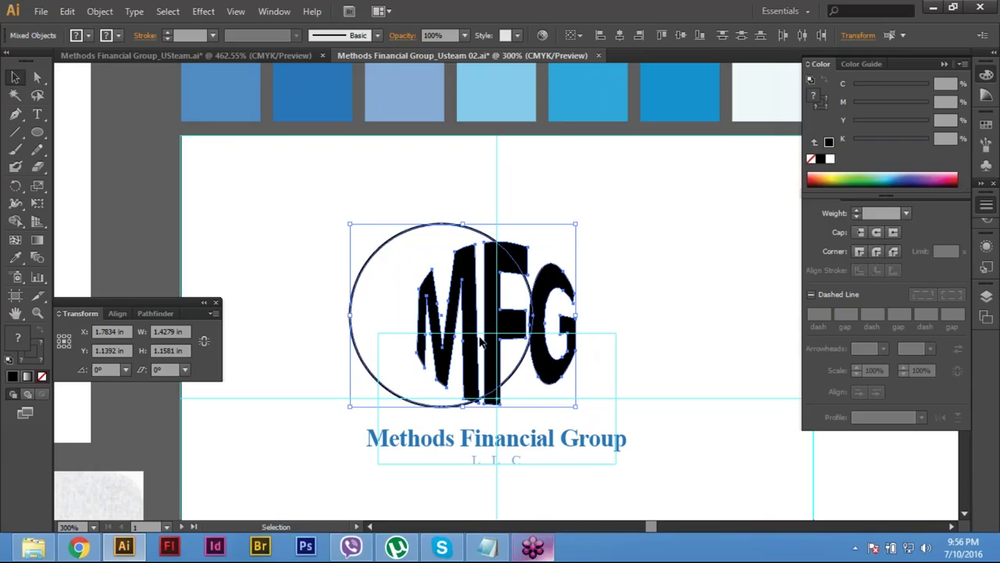
# Step: Reselect the circle and the MFG lettering and centre them on each other horizontally and vertically, aligned to the selection
pyautogui.click(436, 260)
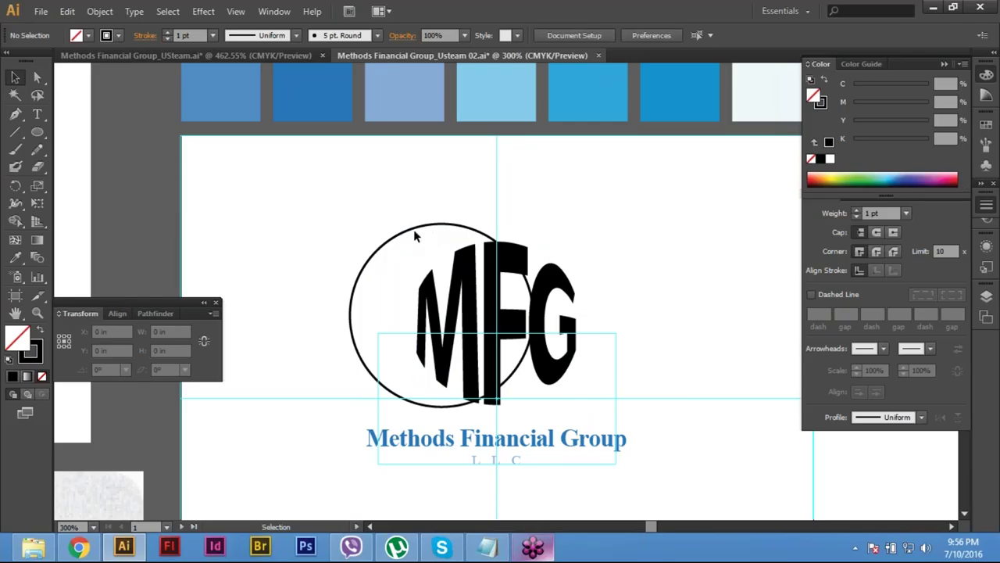
pyautogui.click(425, 227)
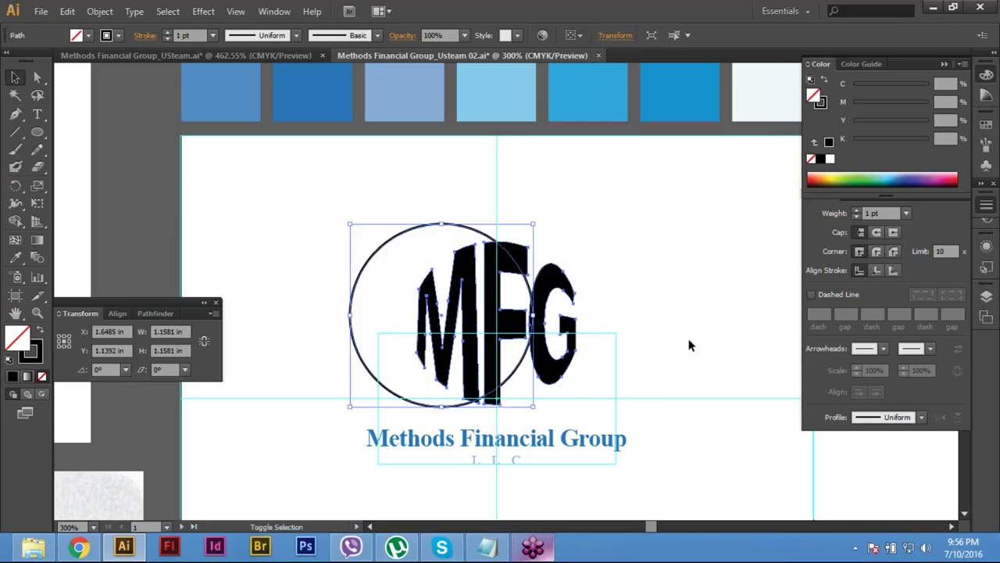
pyautogui.keyDown('shift'); pyautogui.click(556, 328); pyautogui.keyUp('shift')
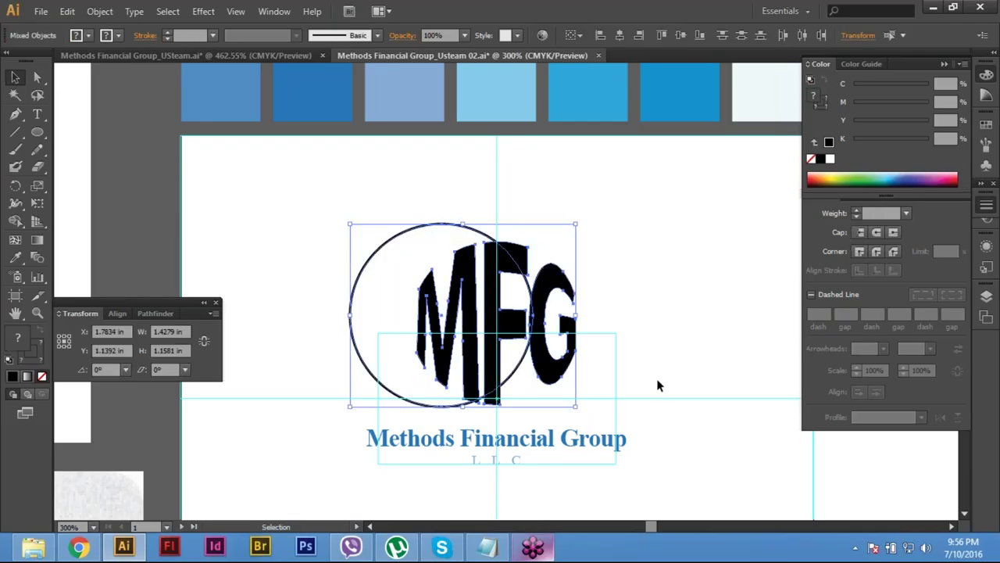
pyautogui.click(428, 229)
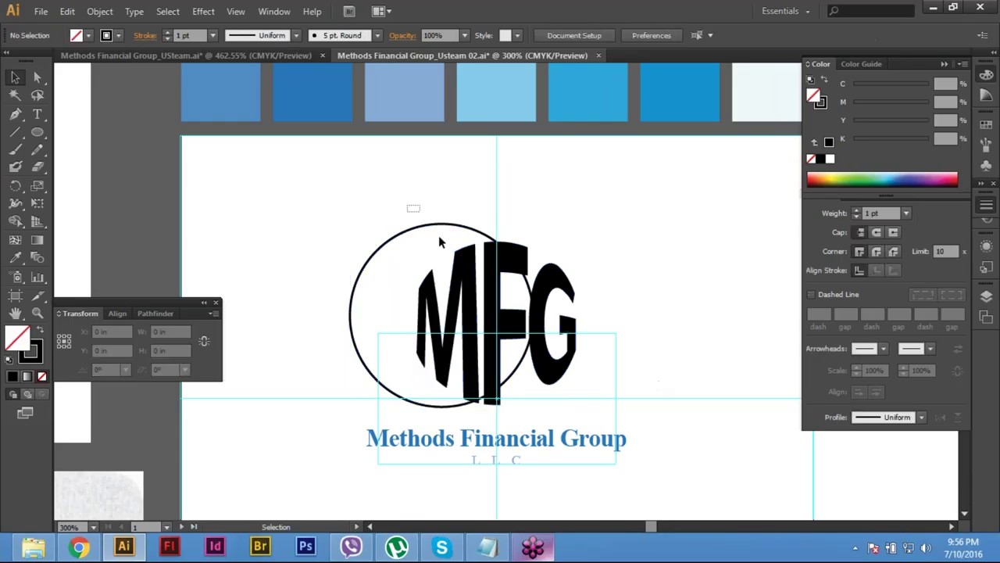
pyautogui.keyDown('shift'); pyautogui.click(567, 297); pyautogui.keyUp('shift')
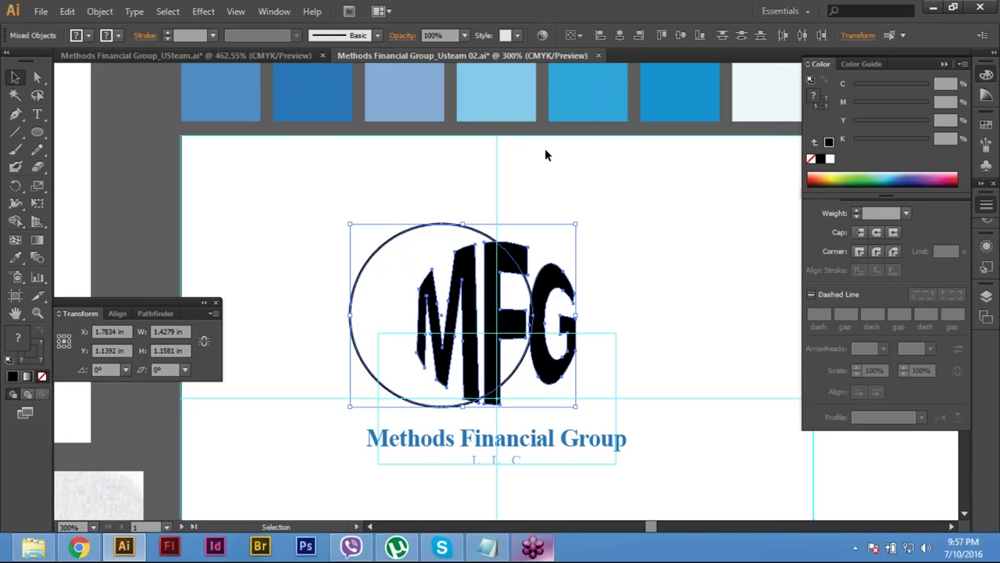
pyautogui.click(579, 38)
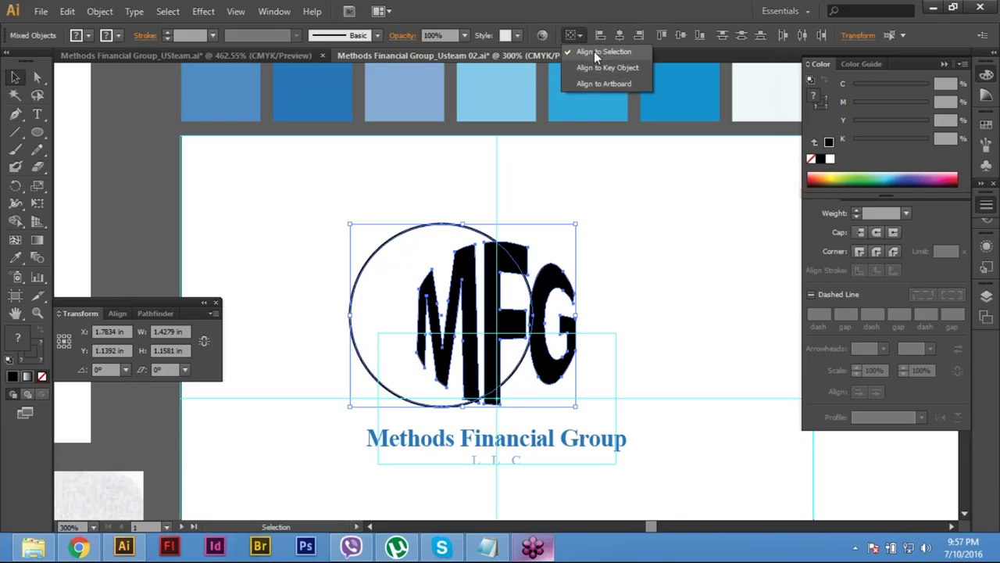
pyautogui.click(594, 51)
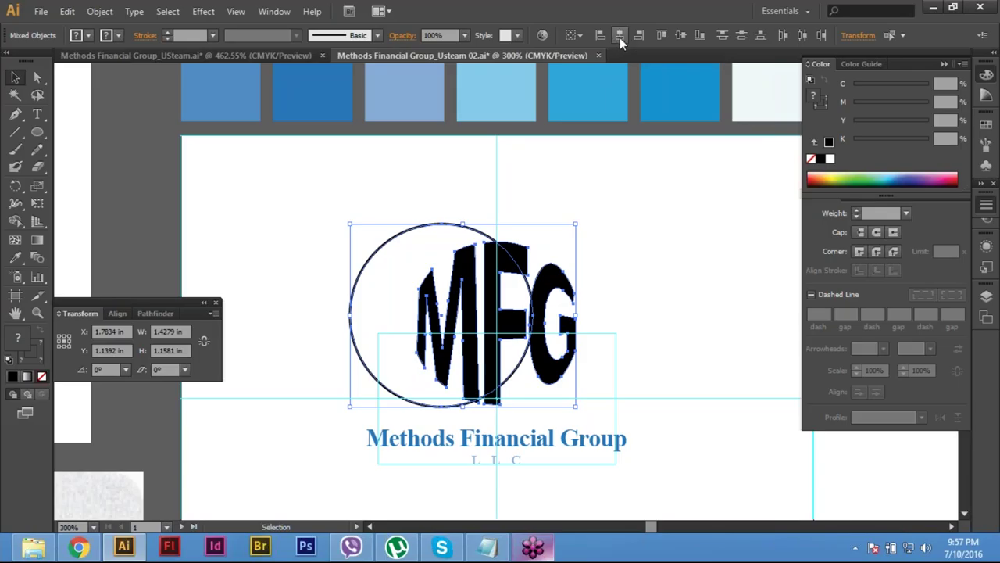
pyautogui.click(619, 36)
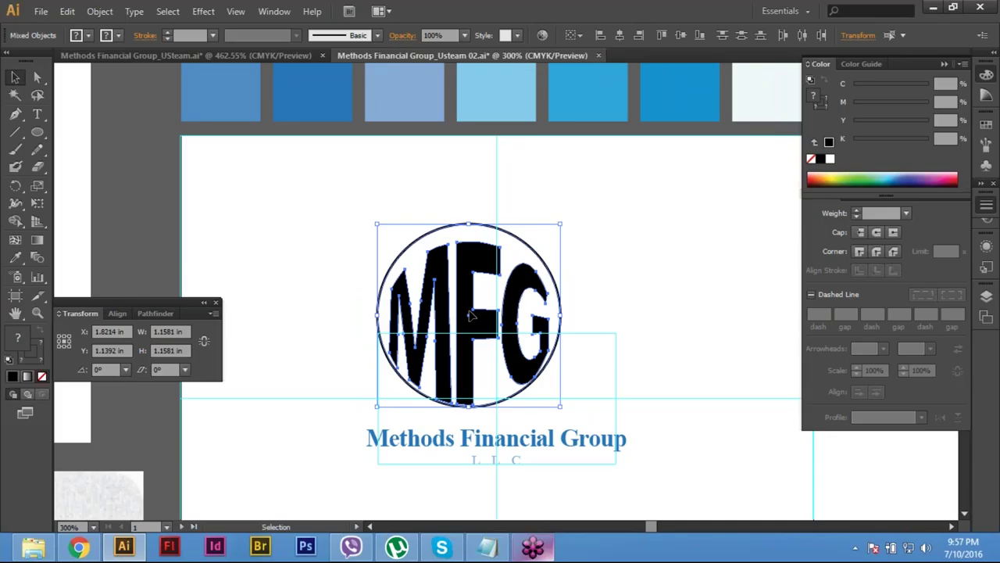
pyautogui.click(681, 39)
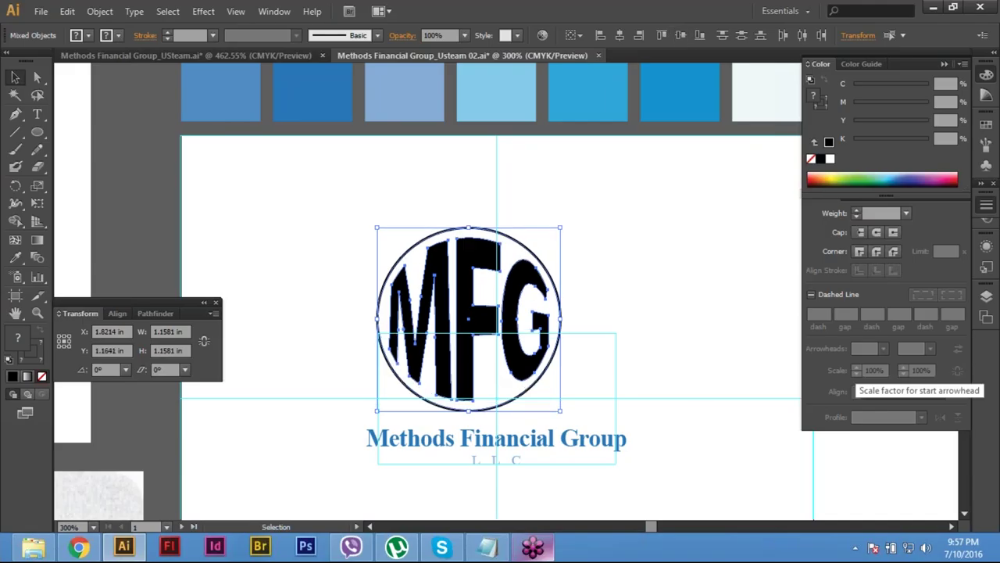
# Step: Deselect the emblem and compare it with the Frontline Financial Solutions reference logo
pyautogui.hotkey('ctrl', '-')
pyautogui.hotkey('ctrl', '-')
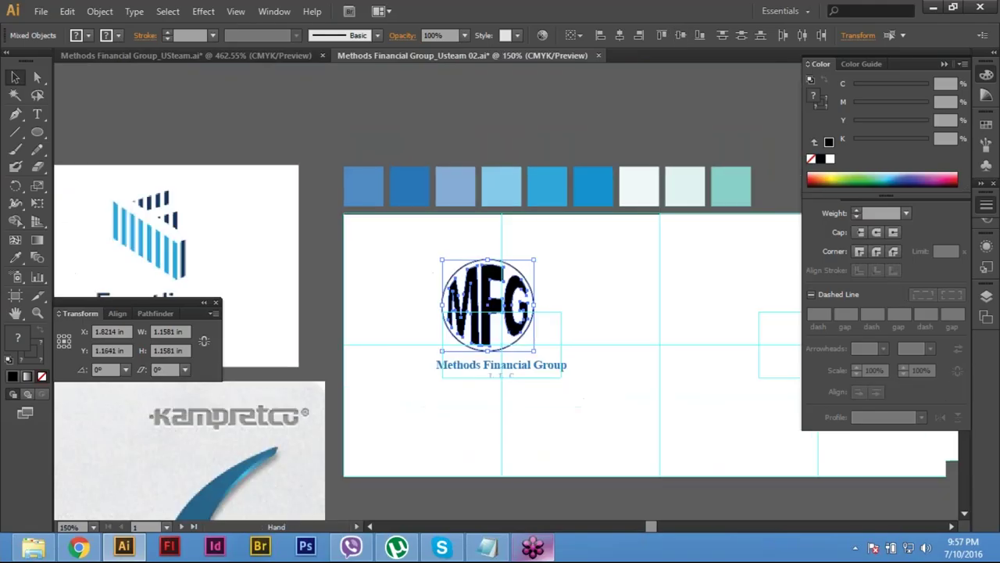
pyautogui.moveTo(212, 341); pyautogui.dragTo(316, 325)
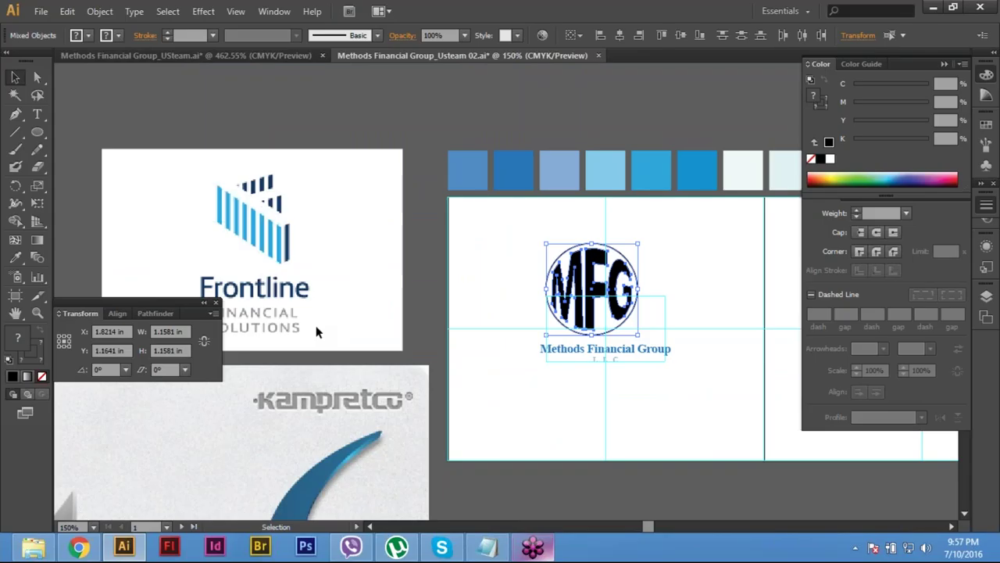
pyautogui.click(486, 253)
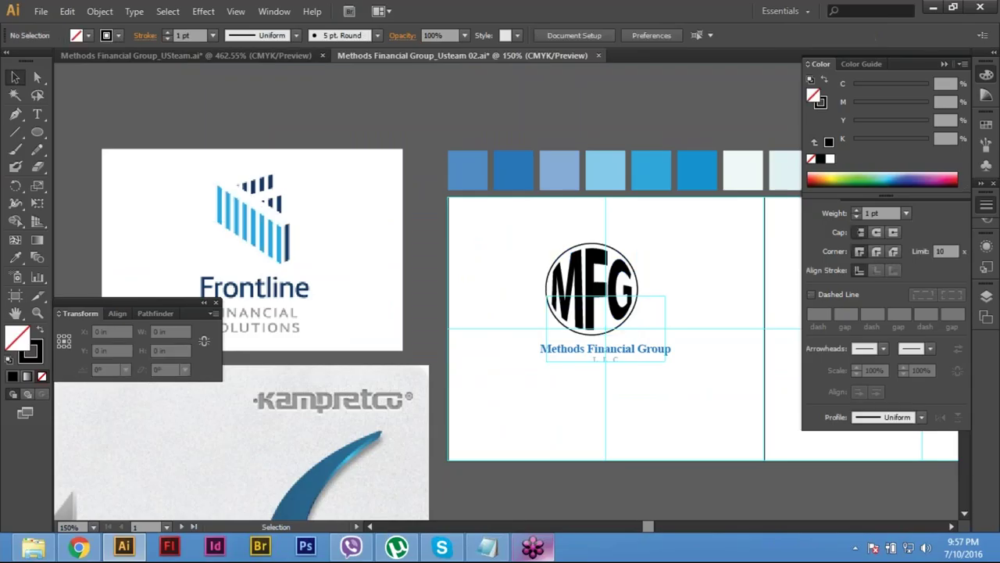
pyautogui.scroll(2, 608, 148)
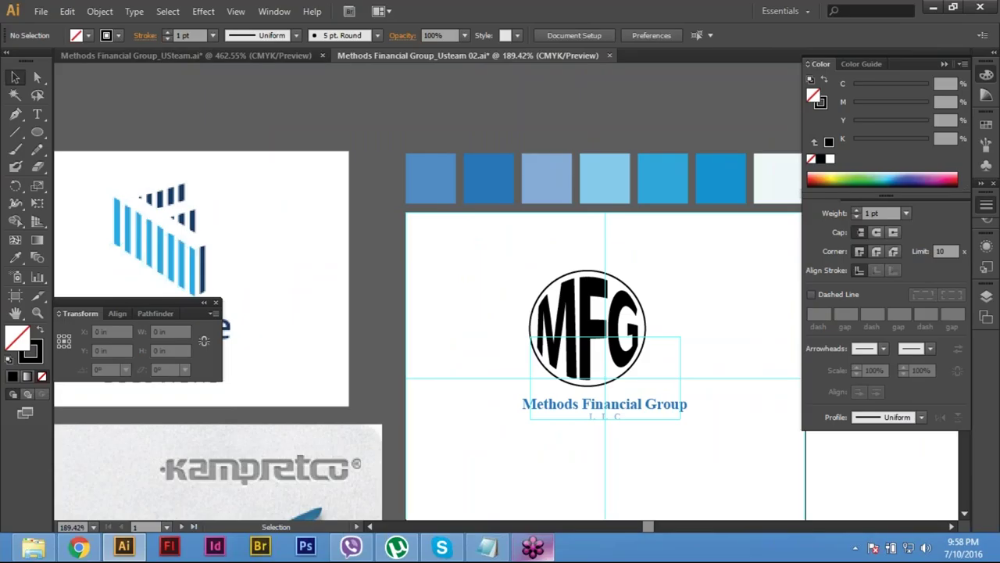
pyautogui.scroll(-1, 676, 324)
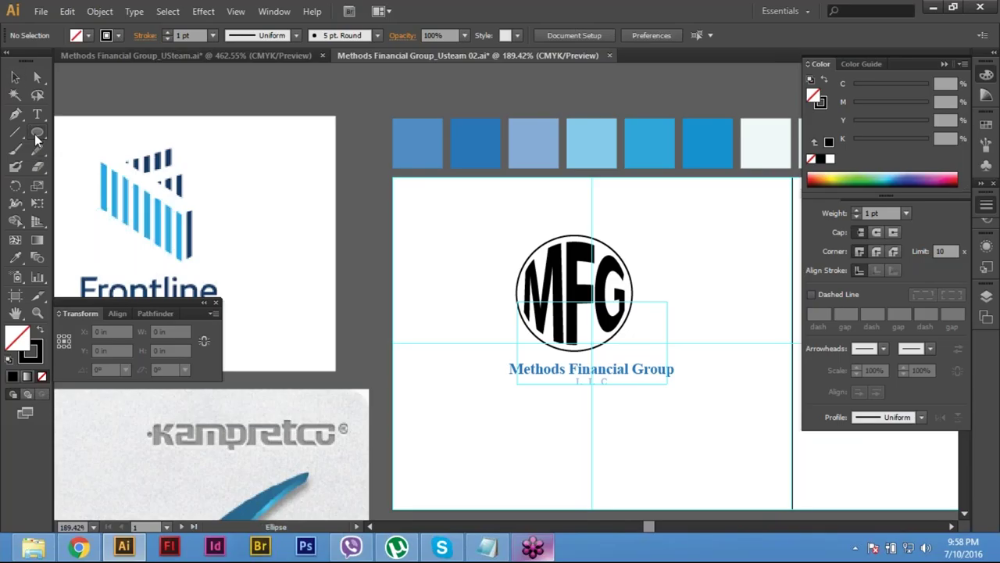
# Step: Draw a thin vertical rectangle about 0.03 in wide and 1.78 in high across the circle's left edge with the Rectangle tool
pyautogui.click(37, 135)
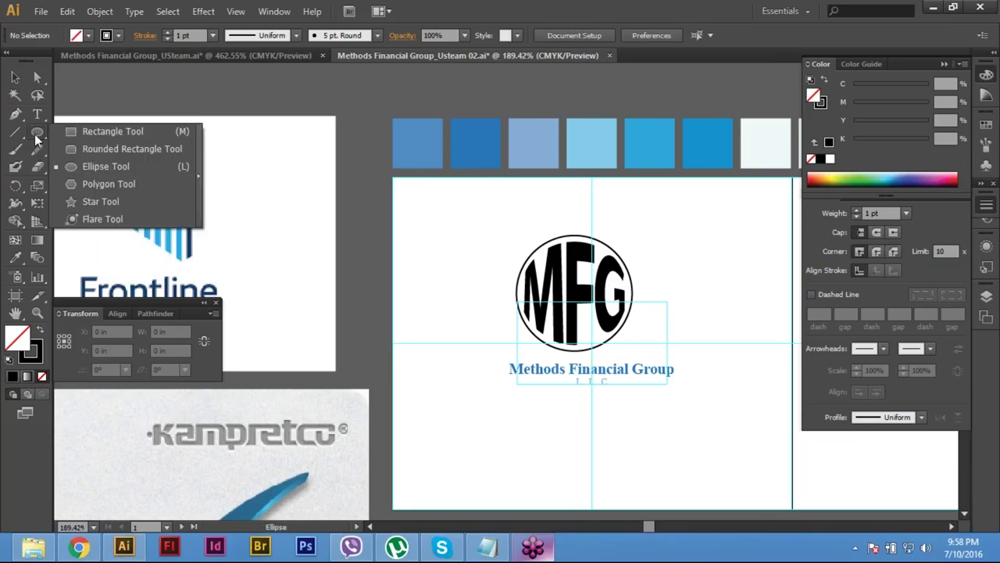
pyautogui.click(96, 133)
pyautogui.moveTo(37, 133); pyautogui.dragTo(86, 164)
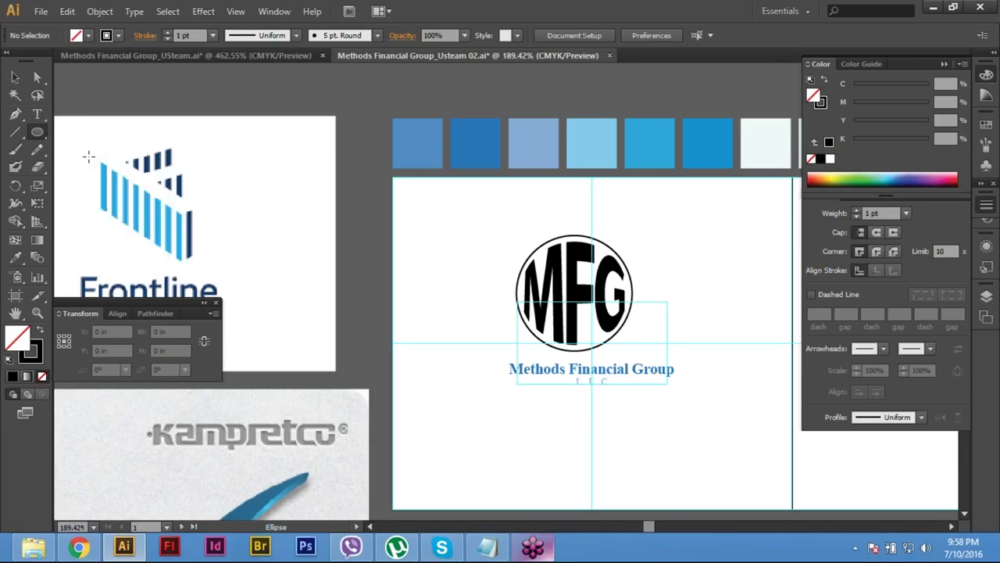
pyautogui.press('m')
pyautogui.moveTo(39, 134); pyautogui.dragTo(80, 167)
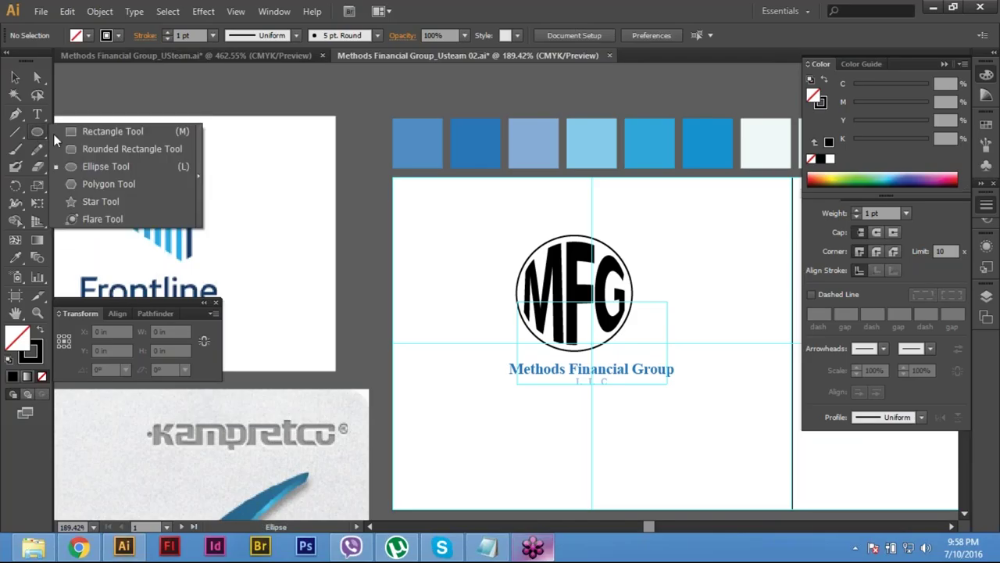
pyautogui.click(129, 131)
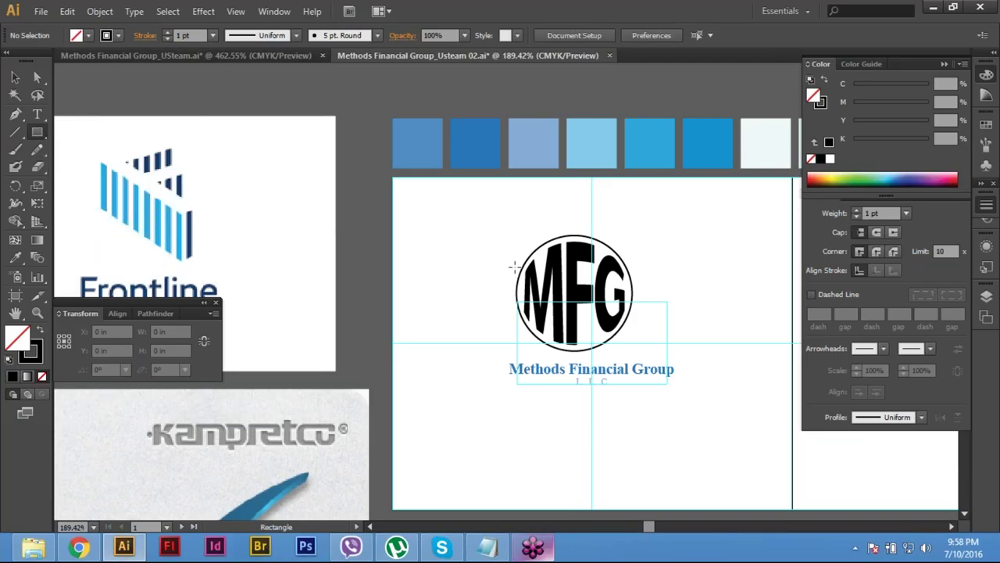
pyautogui.press('z')
pyautogui.click(572, 294)
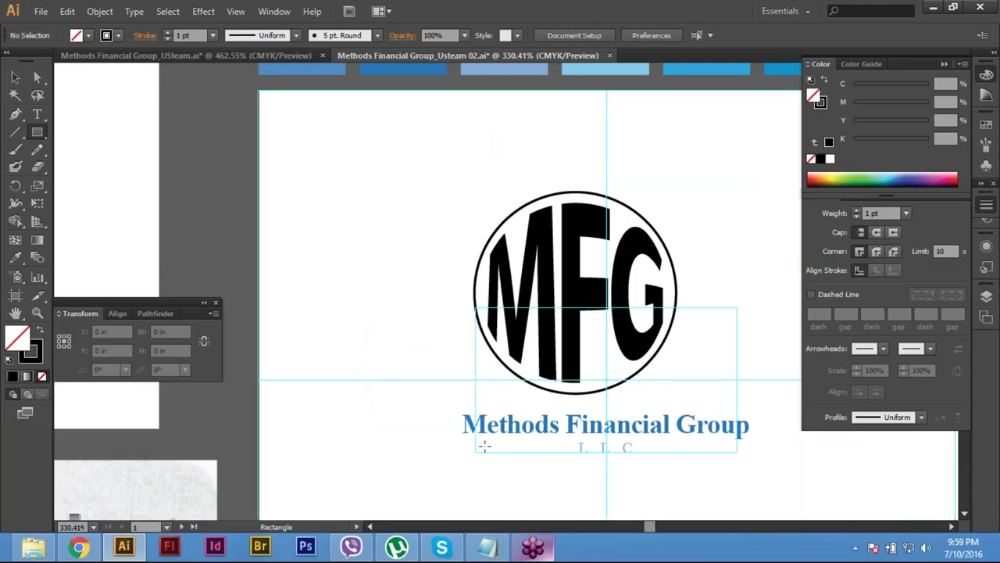
pyautogui.moveTo(484, 447); pyautogui.dragTo(486, 448)
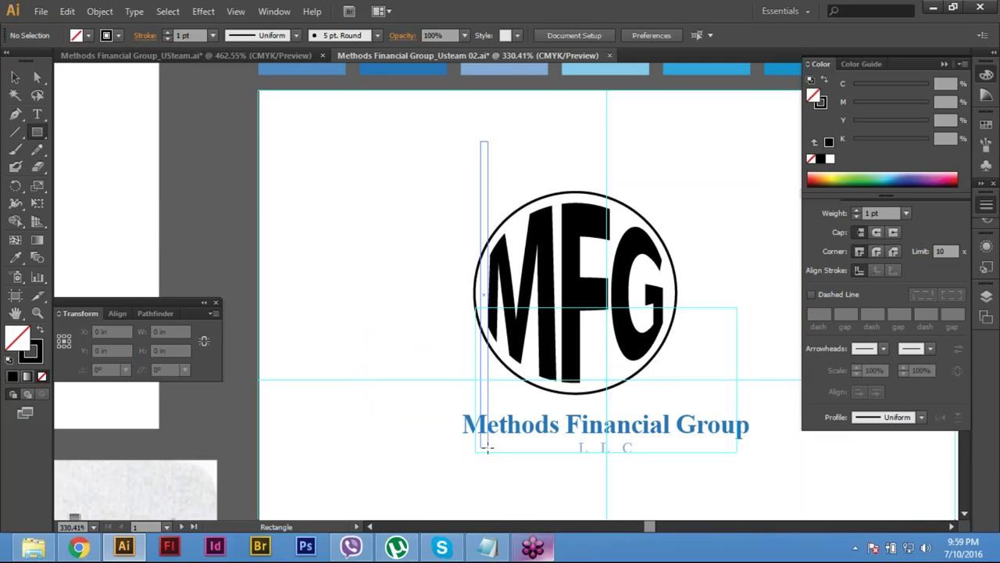
pyautogui.moveTo(487, 448); pyautogui.dragTo(486, 451)
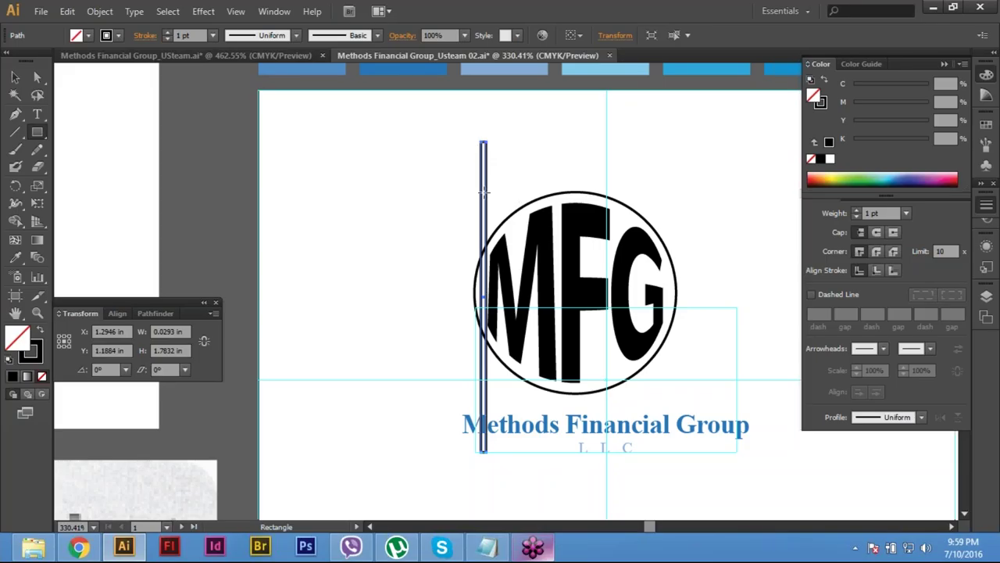
pyautogui.press('v')
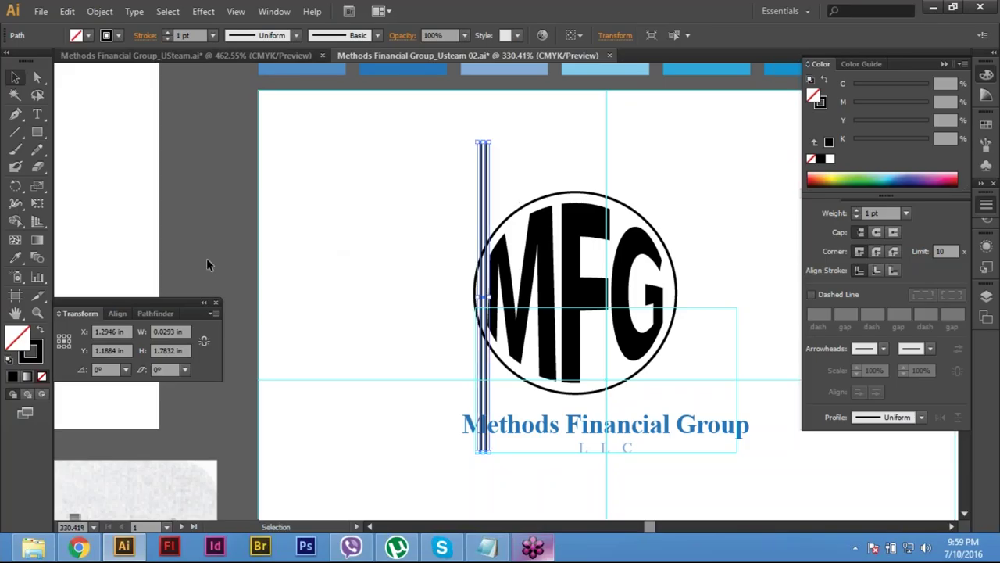
pyautogui.click(179, 332)
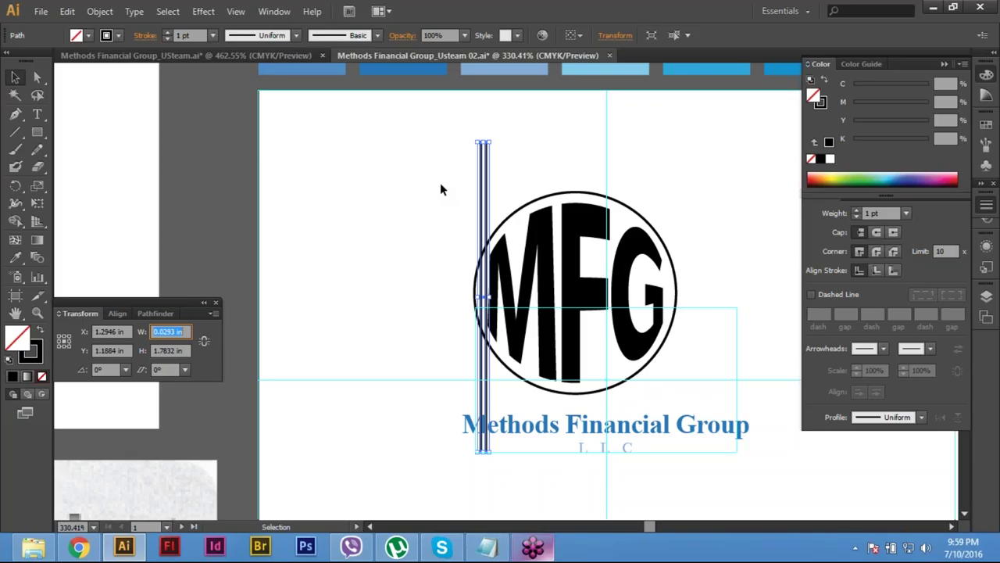
pyautogui.press('Return')
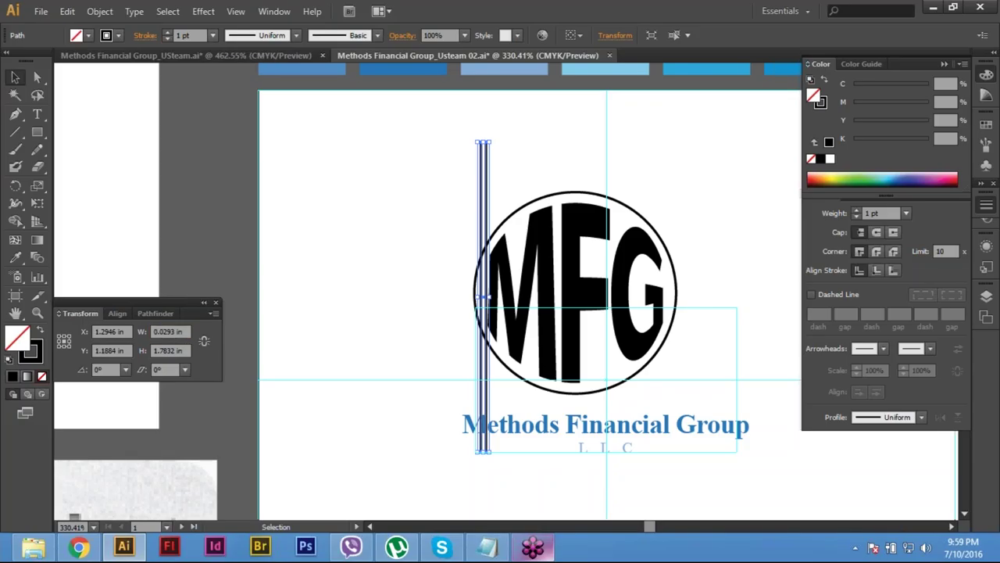
pyautogui.hotkey('alt', 'w')
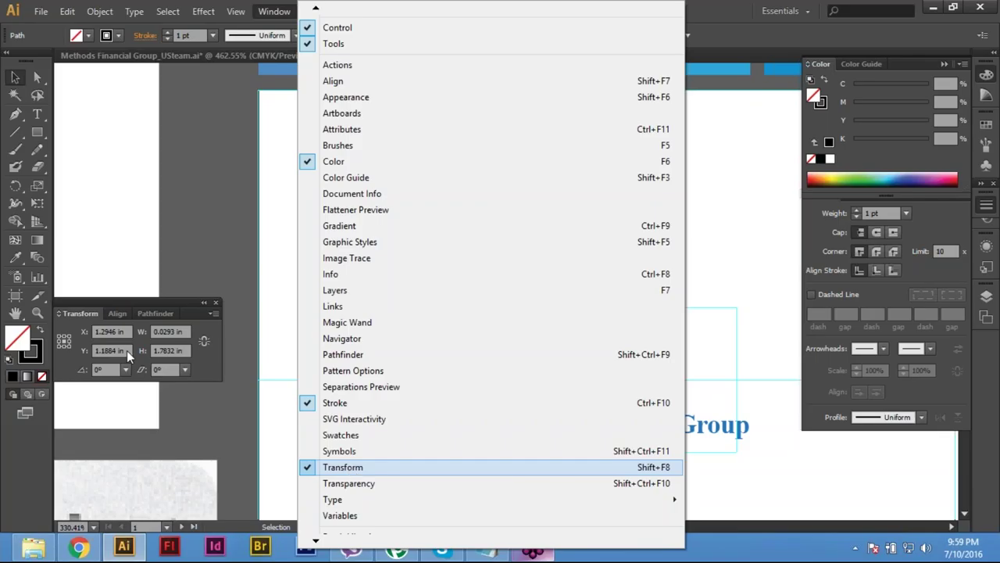
pyautogui.click(159, 333)
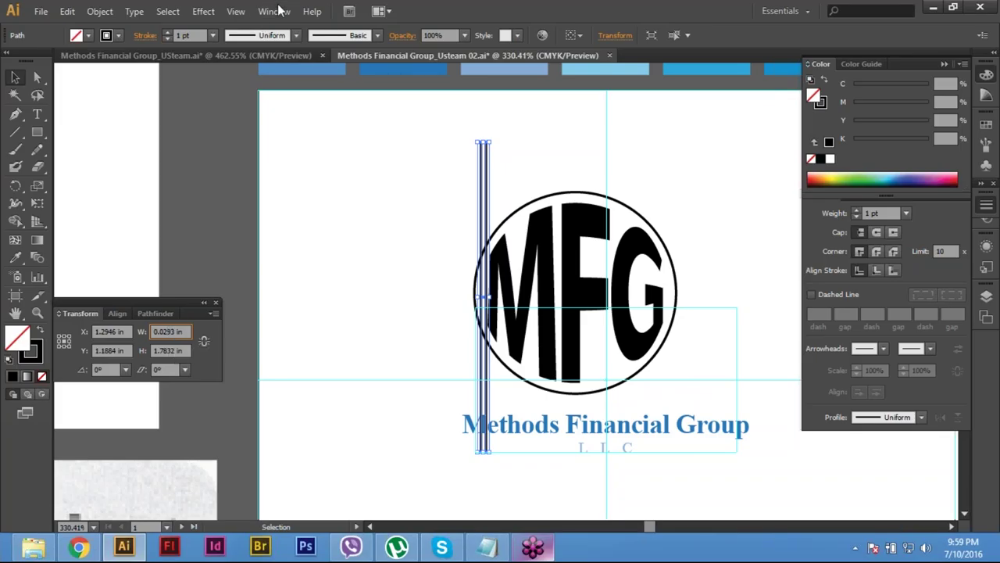
pyautogui.hotkey('alt', 'w')
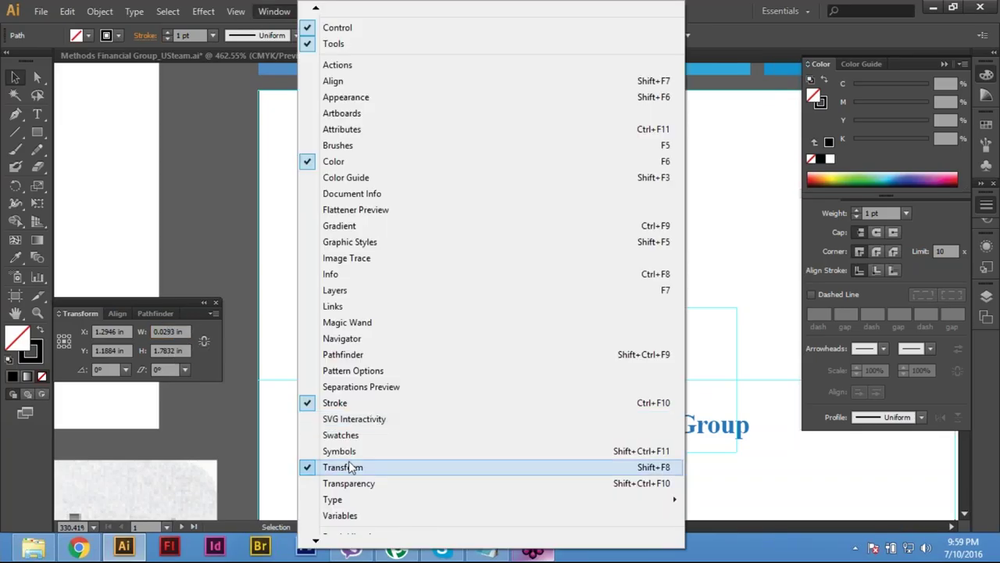
pyautogui.click(87, 313)
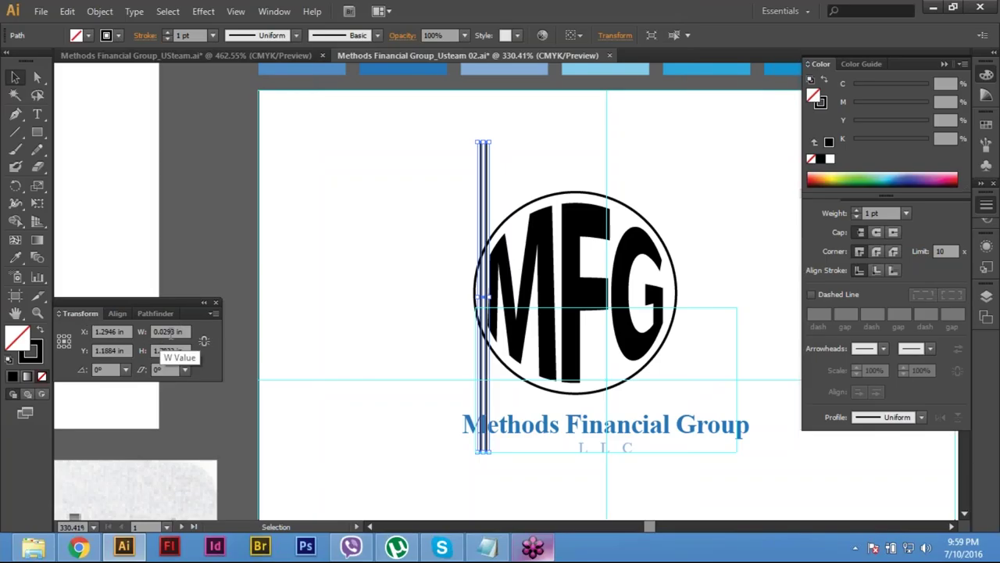
# Step: Set the thin vertical rectangle's width to 0.3 in
pyautogui.click(171, 333)
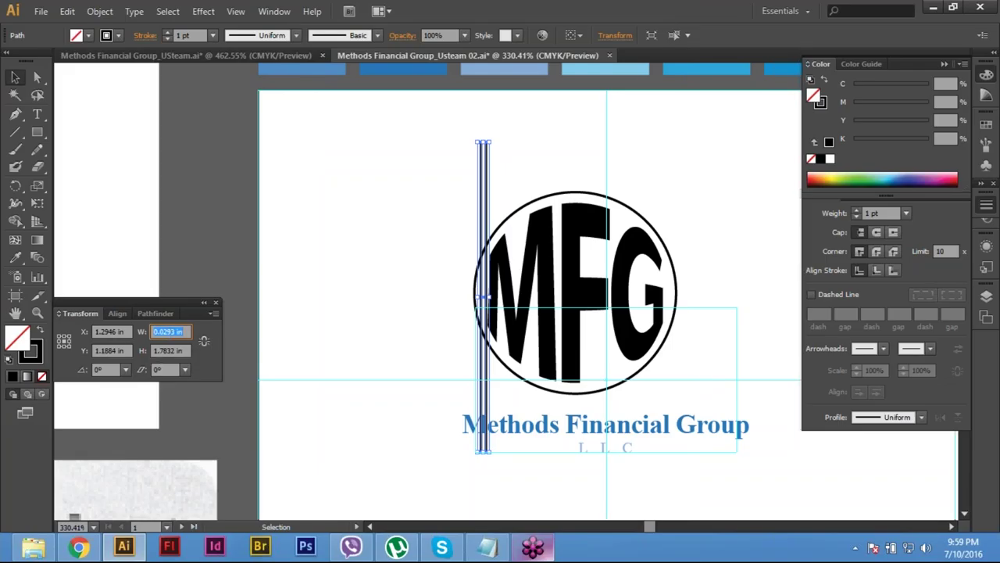
pyautogui.press('BackSpace')
pyautogui.write('.3')
pyautogui.press('Return')
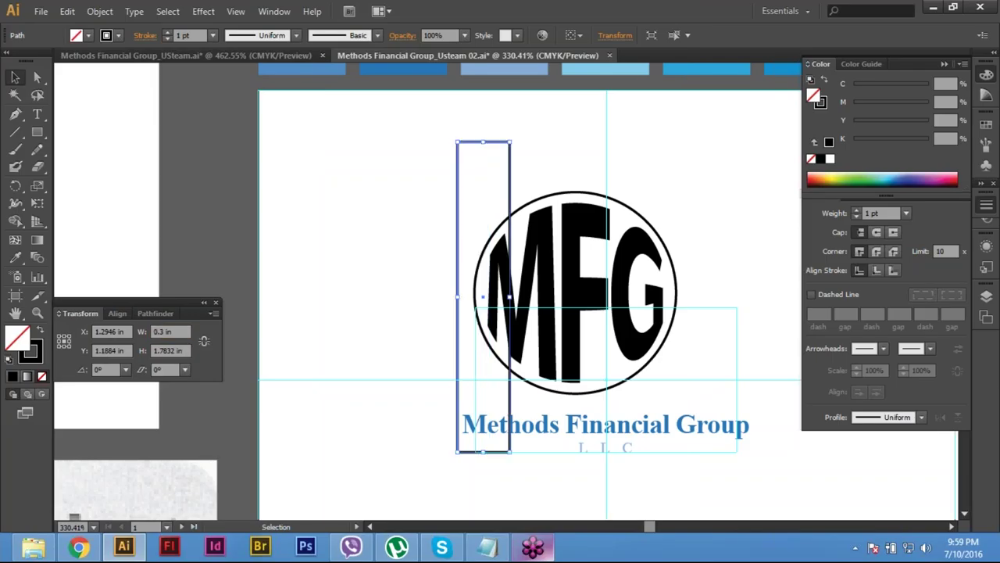
# Step: Set the vertical rectangle's width to 0.03 in and its height to 1.5 in
pyautogui.click(168, 332)
pyautogui.write('.0')
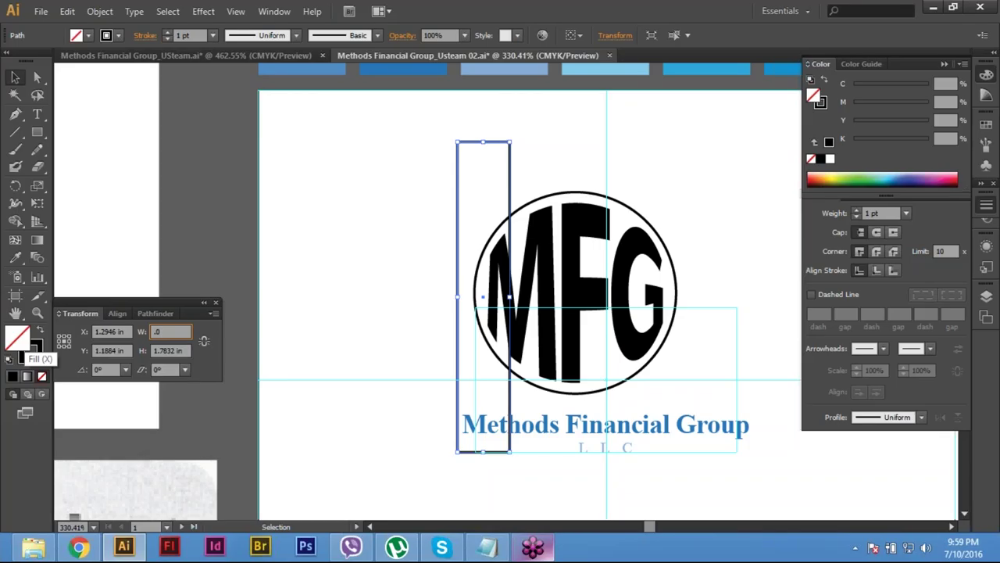
pyautogui.write('3')
pyautogui.press('Return')
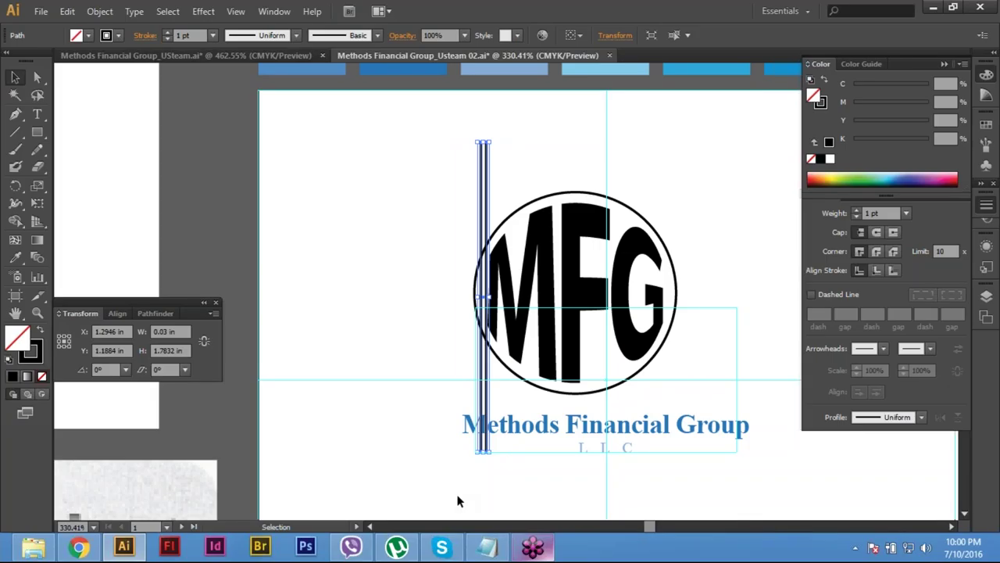
pyautogui.write('1.5')
pyautogui.press('Return')
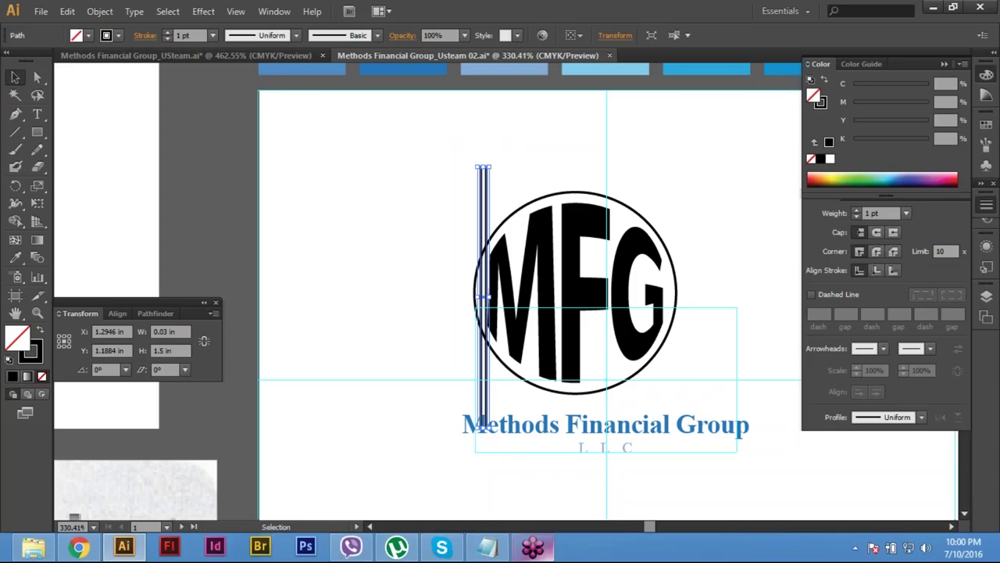
# Step: Move the thin rectangle left until it stands clear of the circle's left edge, and deselect it
pyautogui.moveTo(453, 133); pyautogui.dragTo(512, 203)
pyautogui.click(418, 348)
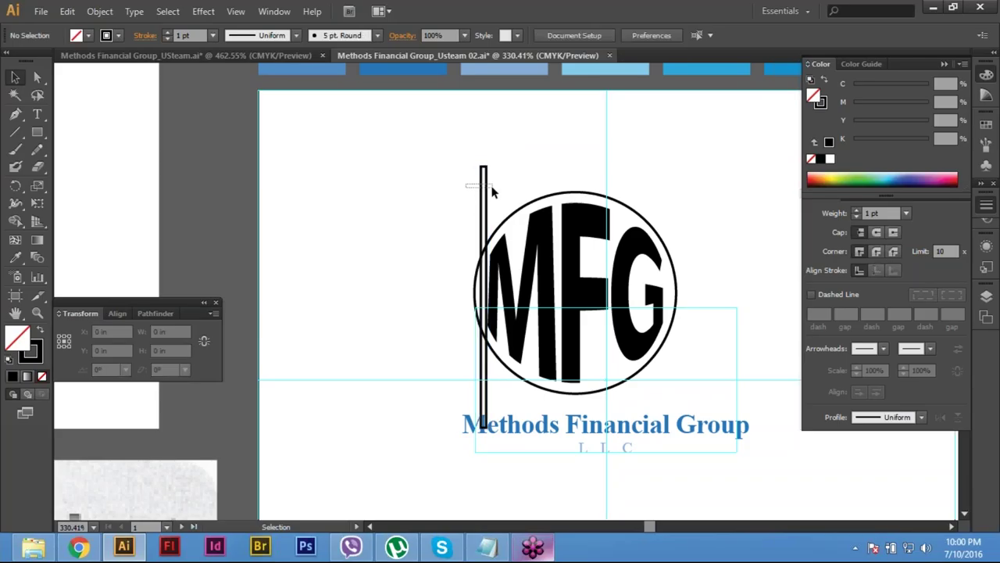
pyautogui.click(484, 206)
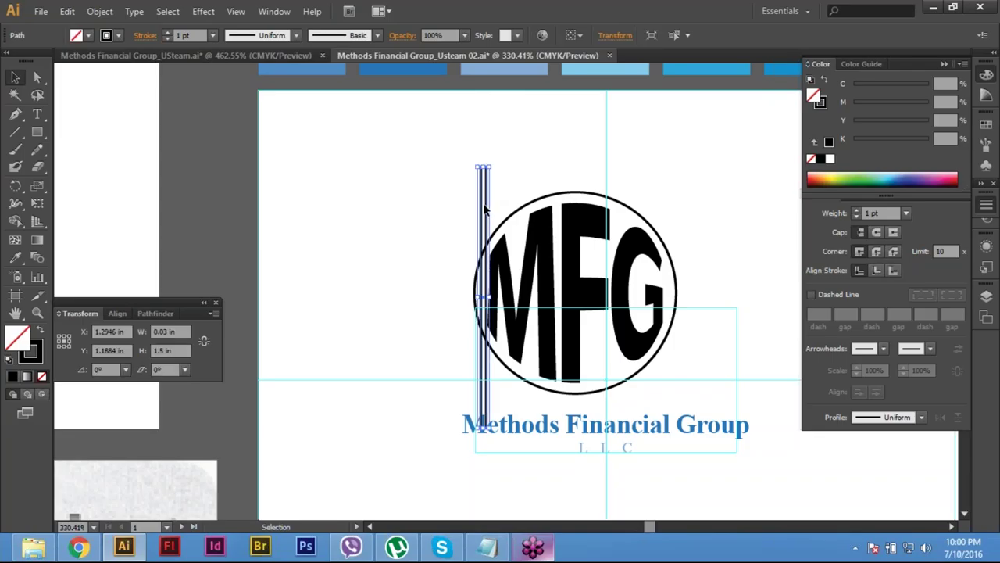
pyautogui.moveTo(485, 207); pyautogui.dragTo(465, 211)
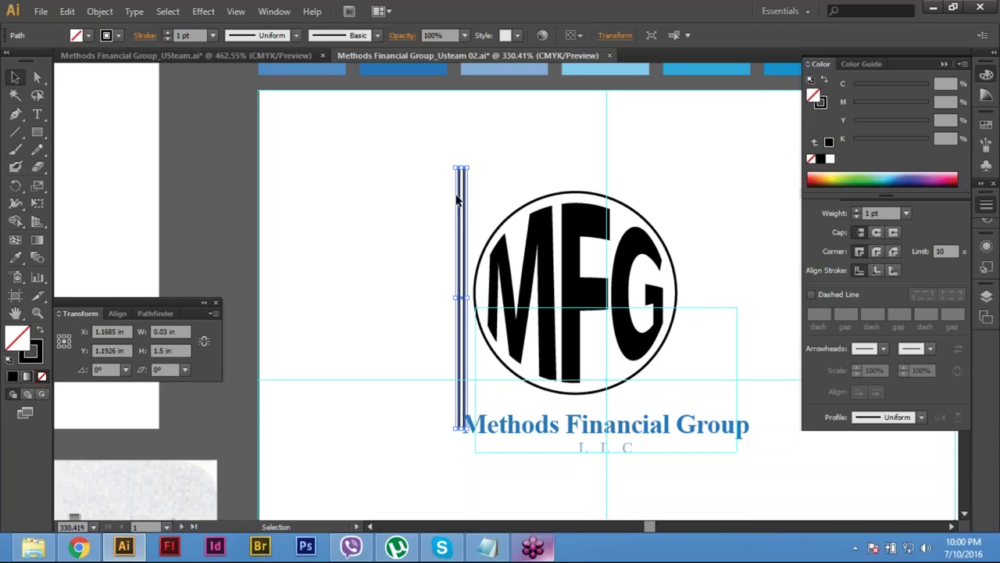
pyautogui.click(491, 184)
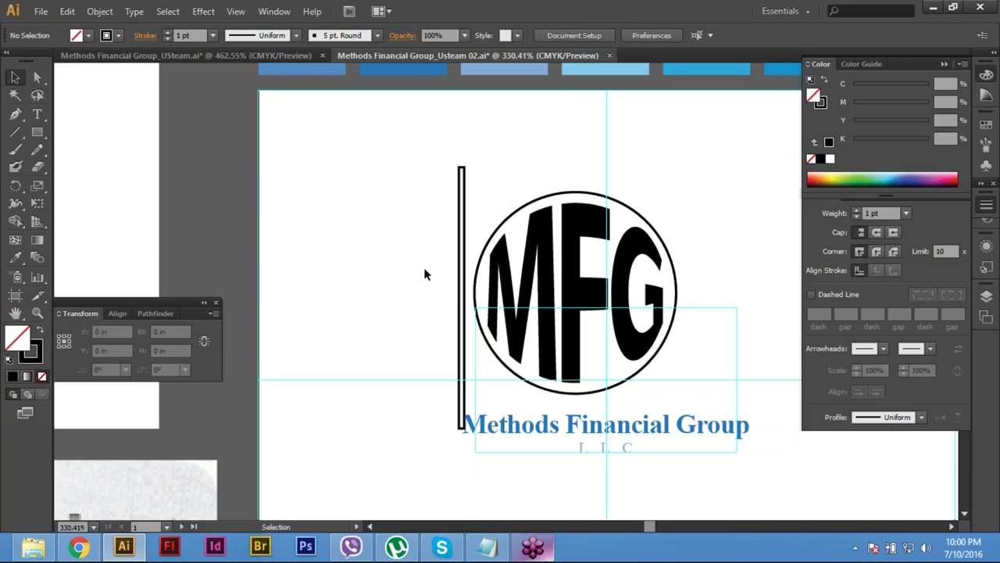
# Step: Swap the thin rectangle's fill and stroke, and fill it with the light blue sampled from the fourth colour swatch above the artboard
pyautogui.click(464, 238)
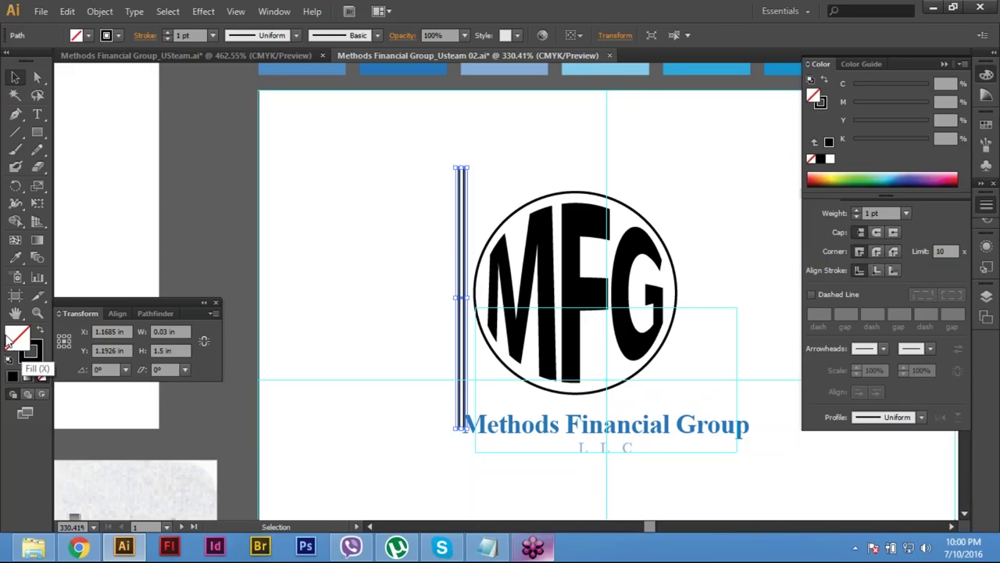
pyautogui.hotkey('shift', 'x')
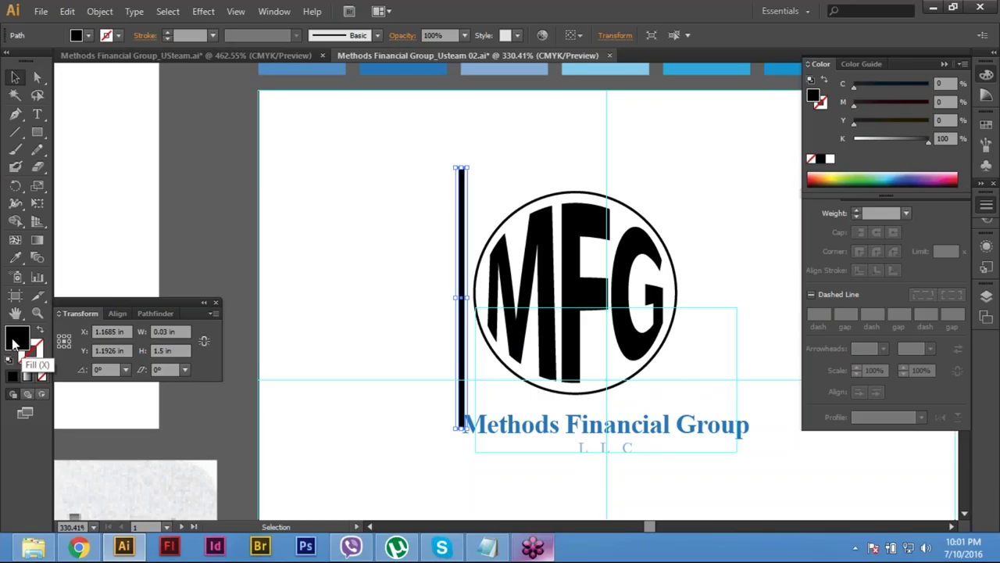
pyautogui.scroll(3, 630, 406)
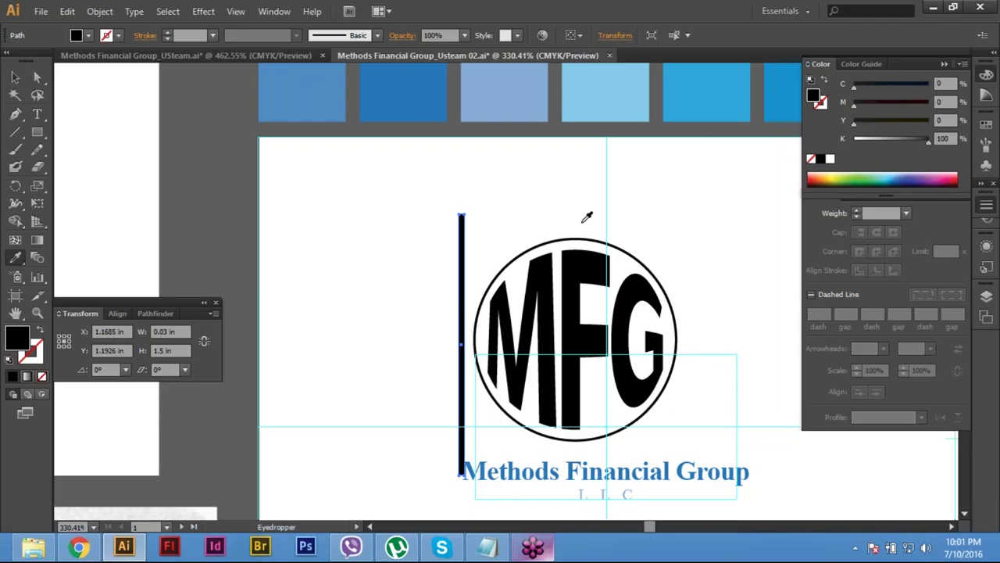
pyautogui.scroll(2, 587, 217)
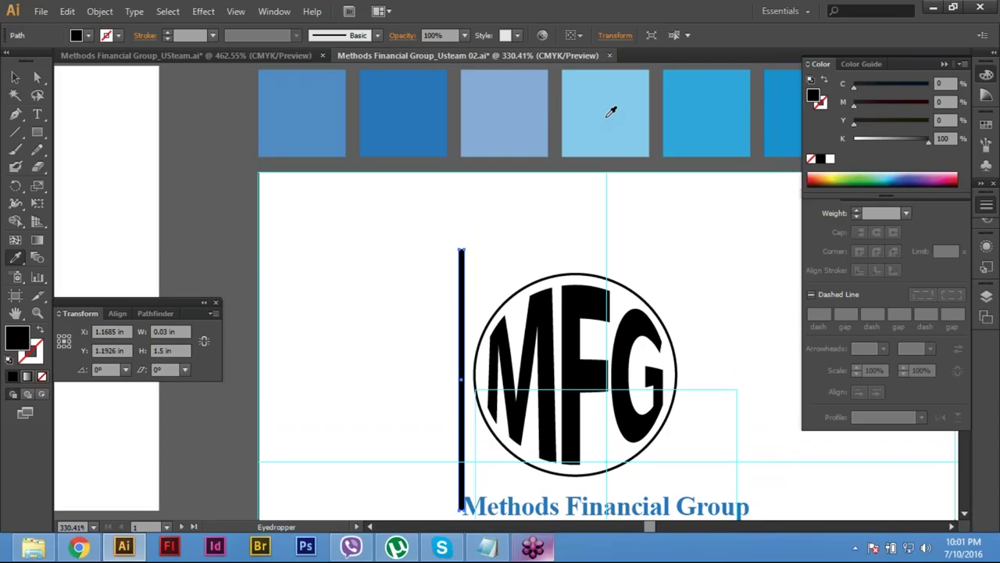
pyautogui.click(612, 111)
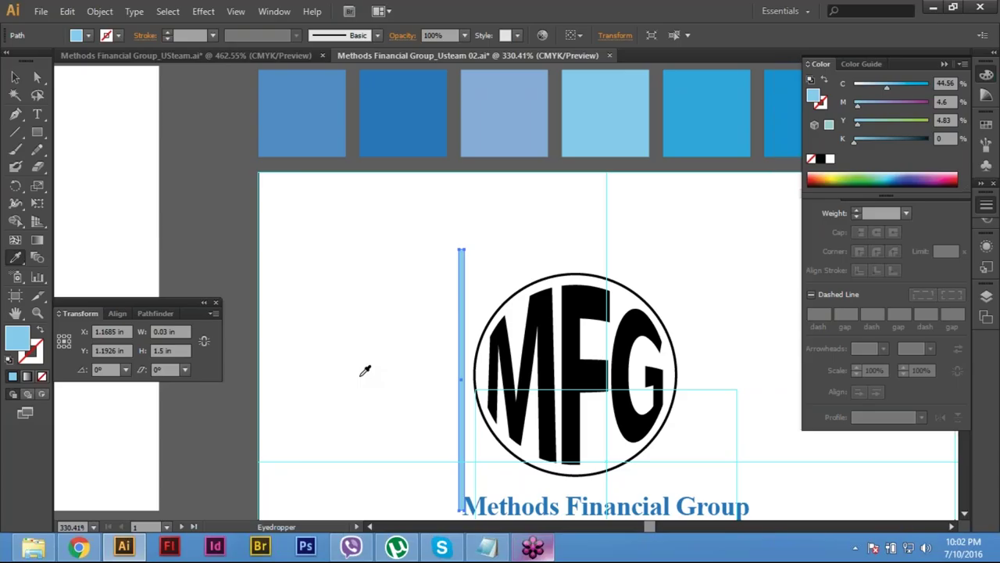
pyautogui.click(14, 76)
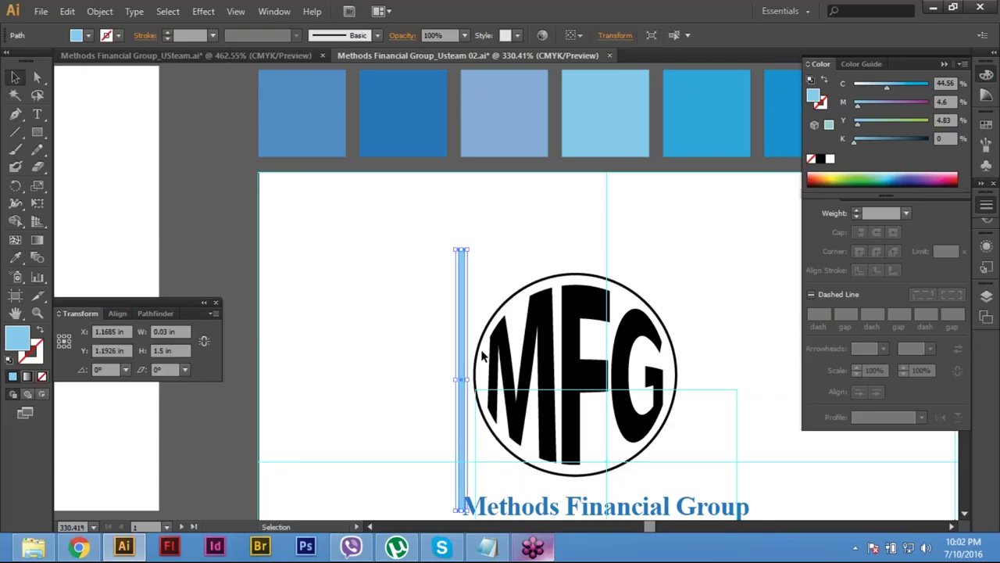
pyautogui.press('Return')
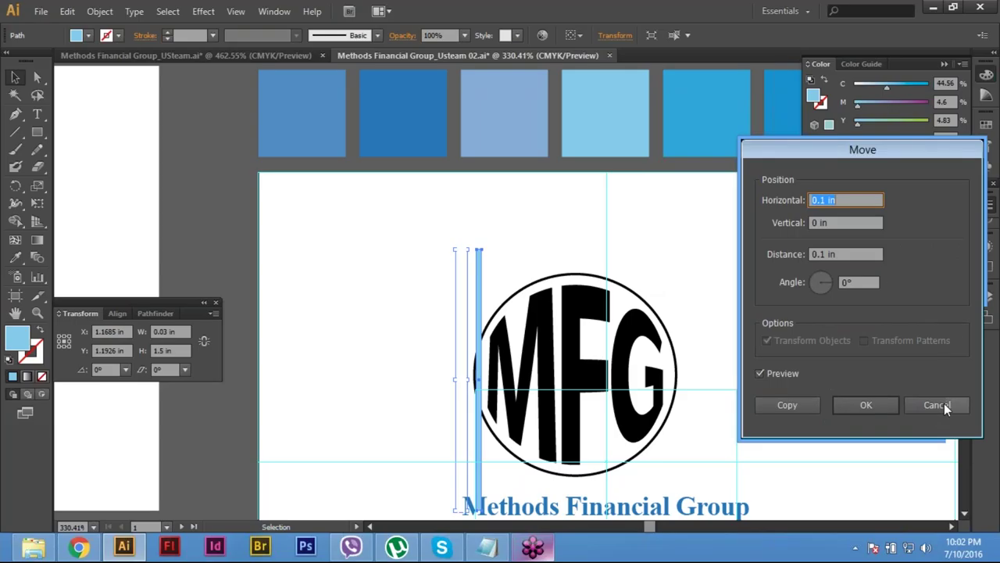
pyautogui.click(945, 403)
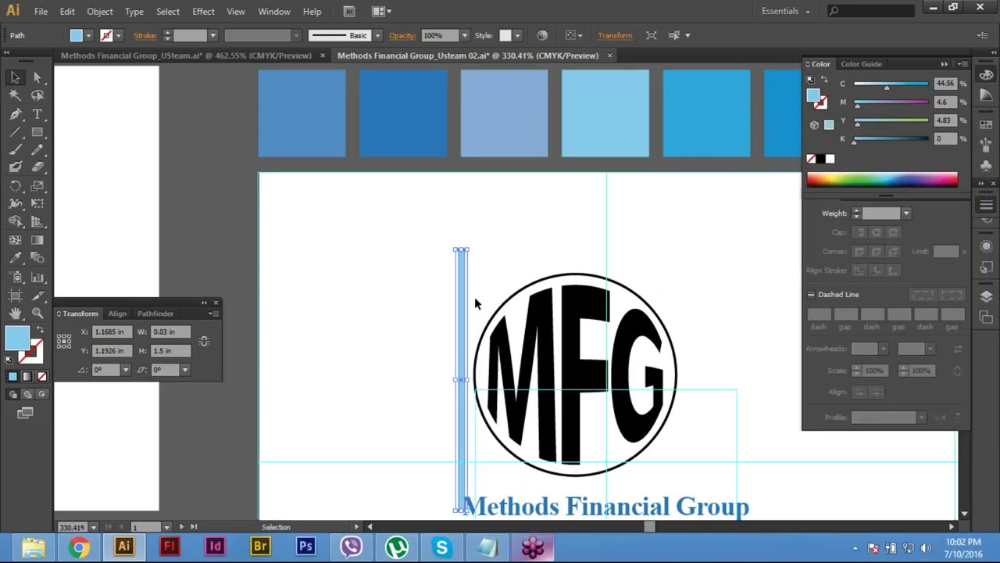
pyautogui.press('Return')
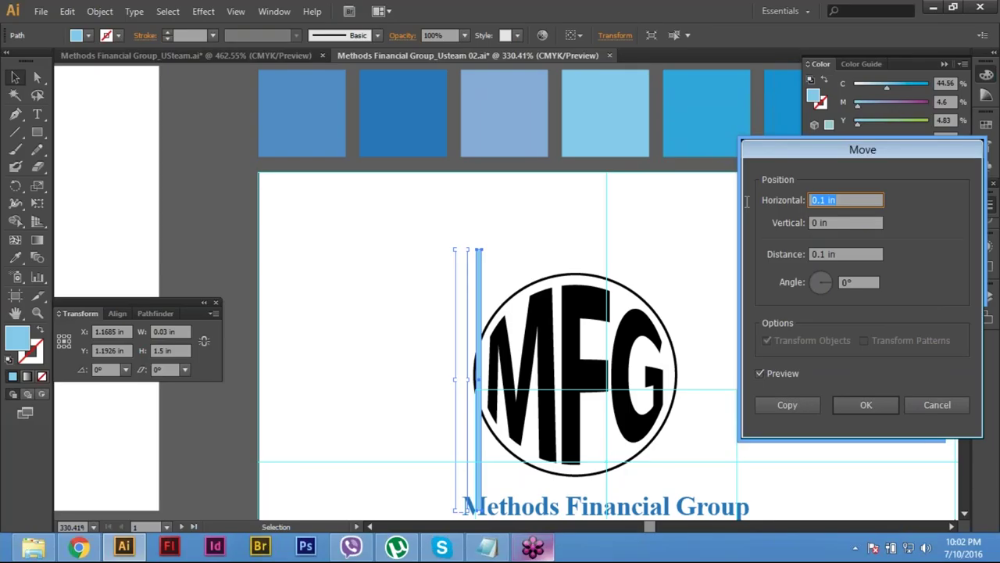
pyautogui.write('.04')
pyautogui.press('Tab')
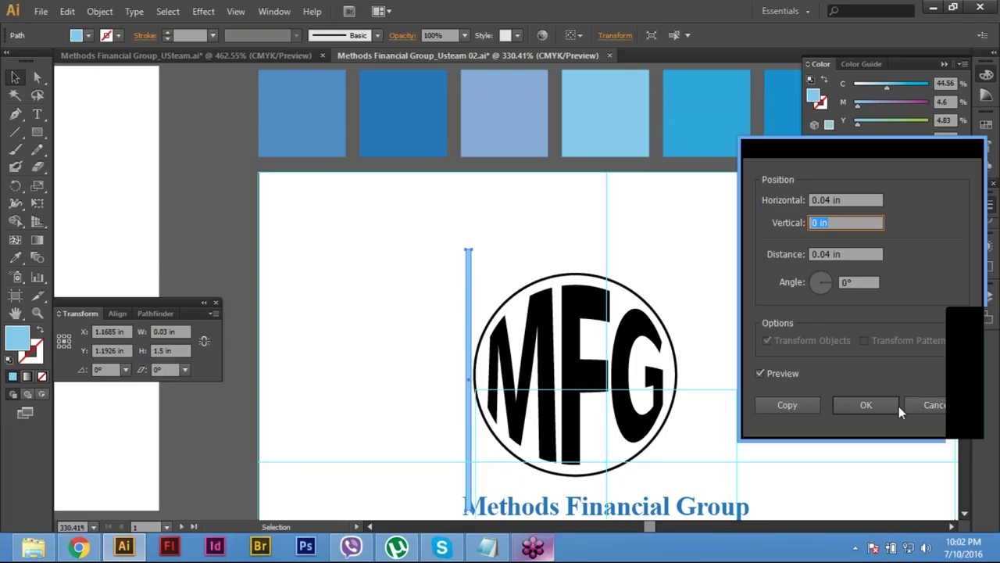
pyautogui.click(874, 405)
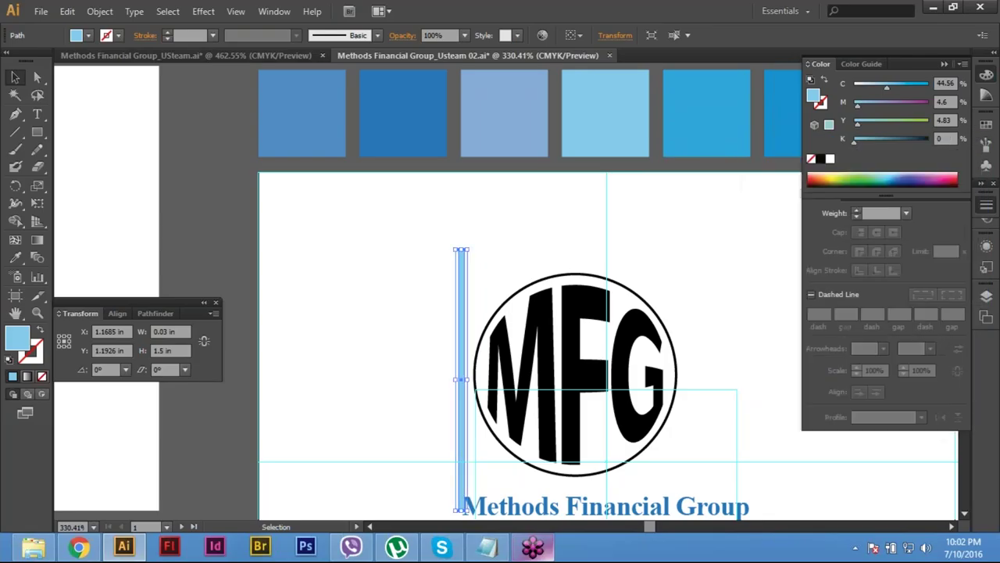
# Step: Make a copy of the light blue stripe offset 0.04 in horizontally and 0 in vertically with the Move command
pyautogui.press('Return')
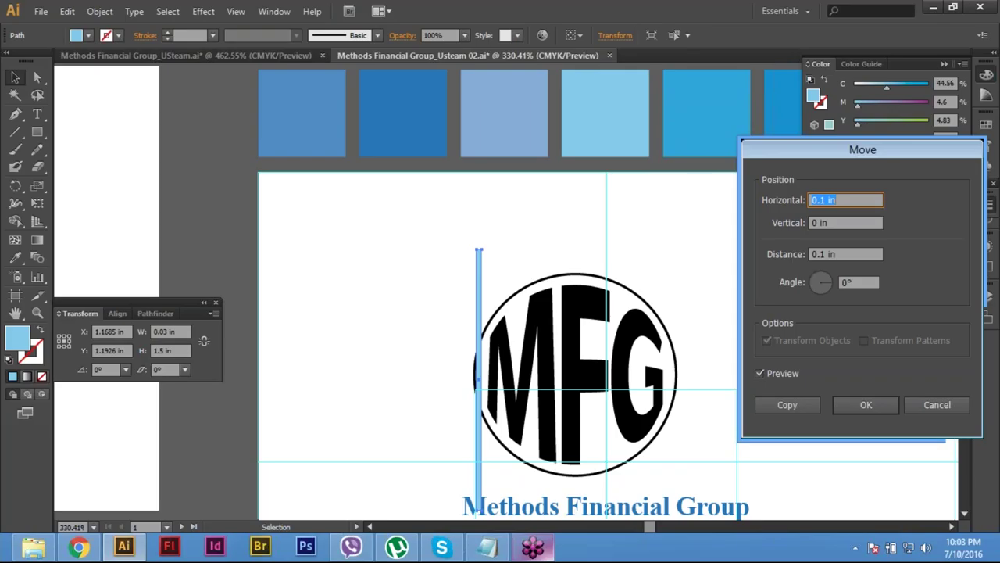
pyautogui.write('.04')
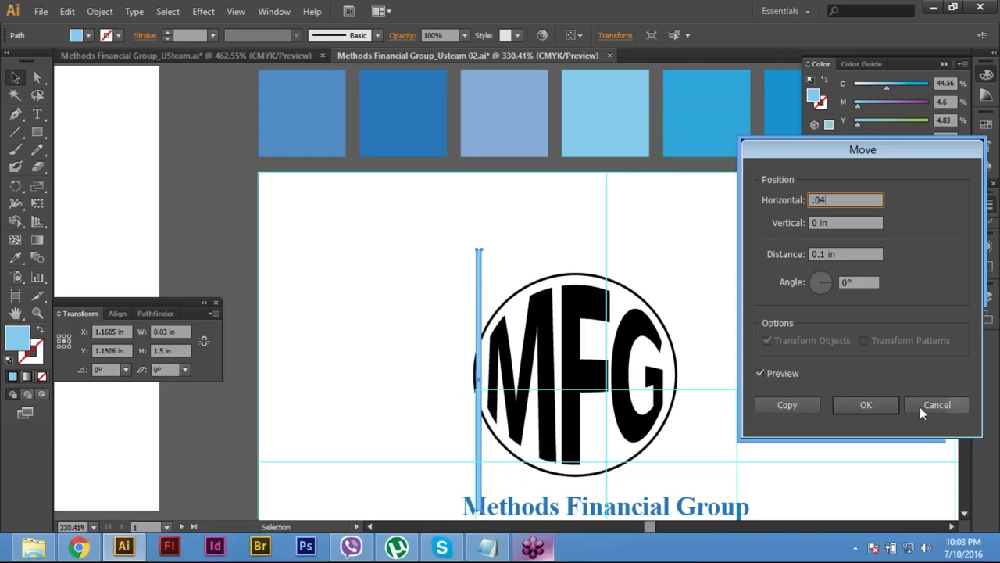
pyautogui.press('Tab')
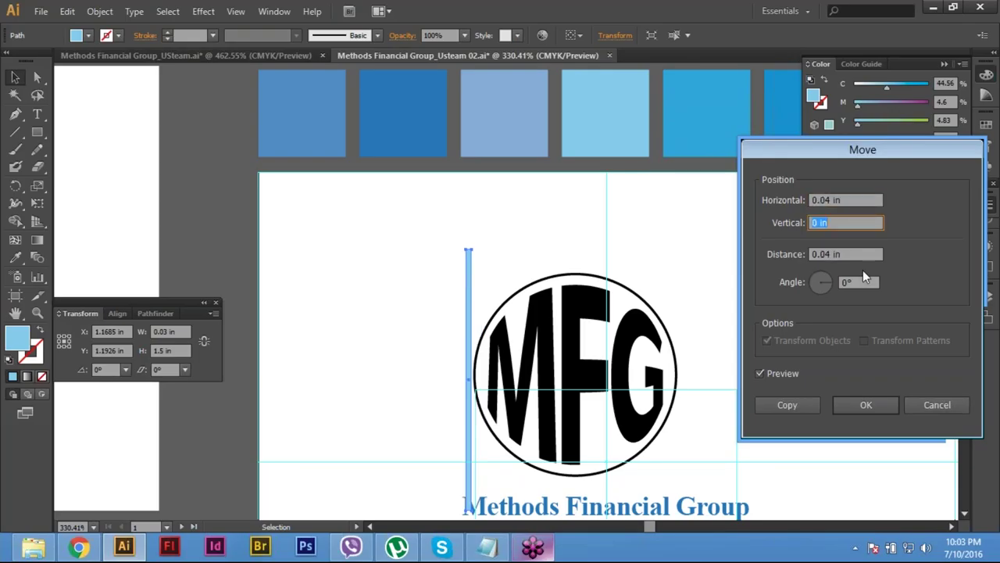
pyautogui.click(860, 282)
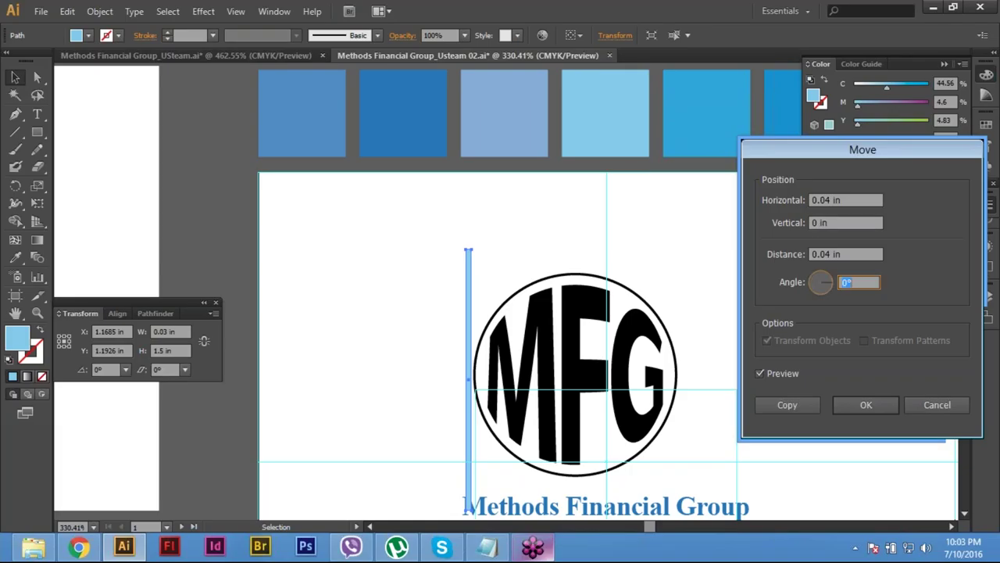
pyautogui.click(793, 404)
pyautogui.scroll(-2, 594, 301)
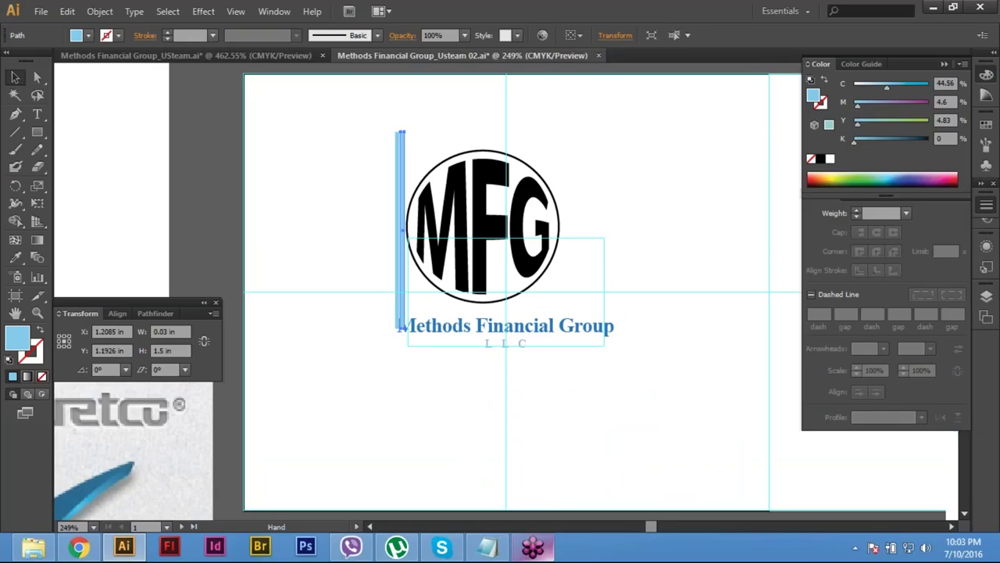
pyautogui.scroll(3, 418, 247)
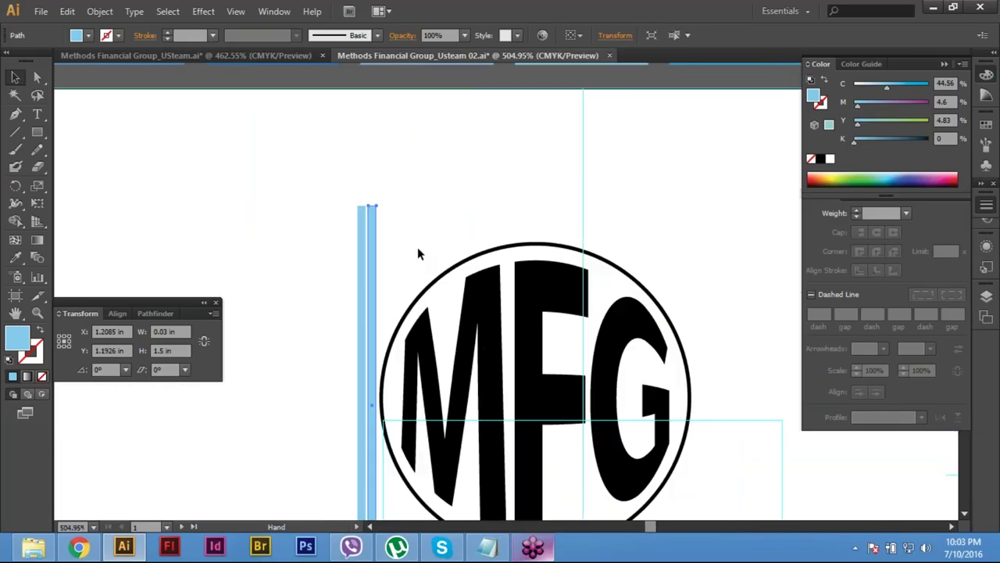
pyautogui.scroll(5, 385, 210)
pyautogui.scroll(-10, 559, 268)
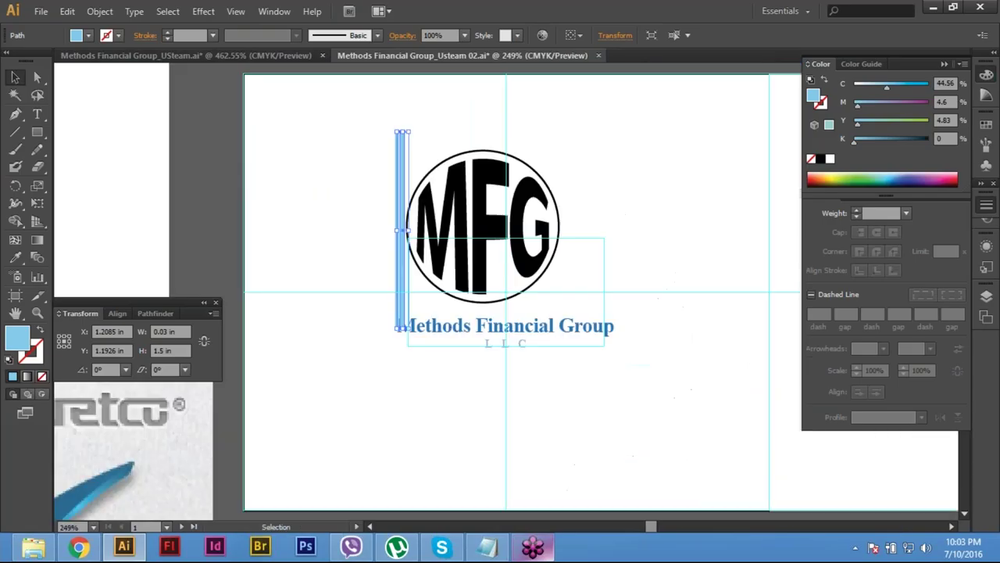
pyautogui.scroll(4, 366, 167)
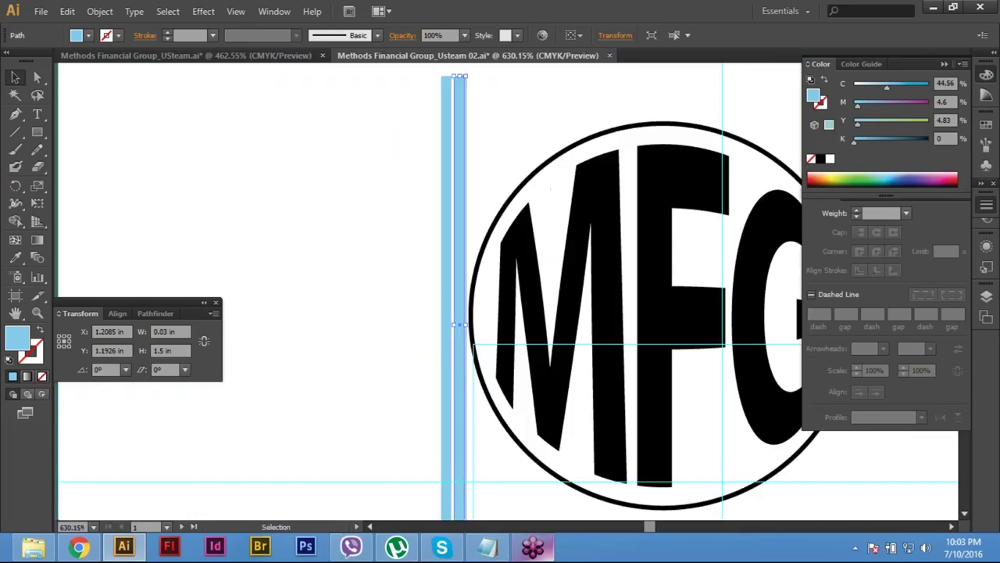
# Step: Delete the offset copy of the light blue stripe and select the original stripe
pyautogui.press('Delete')
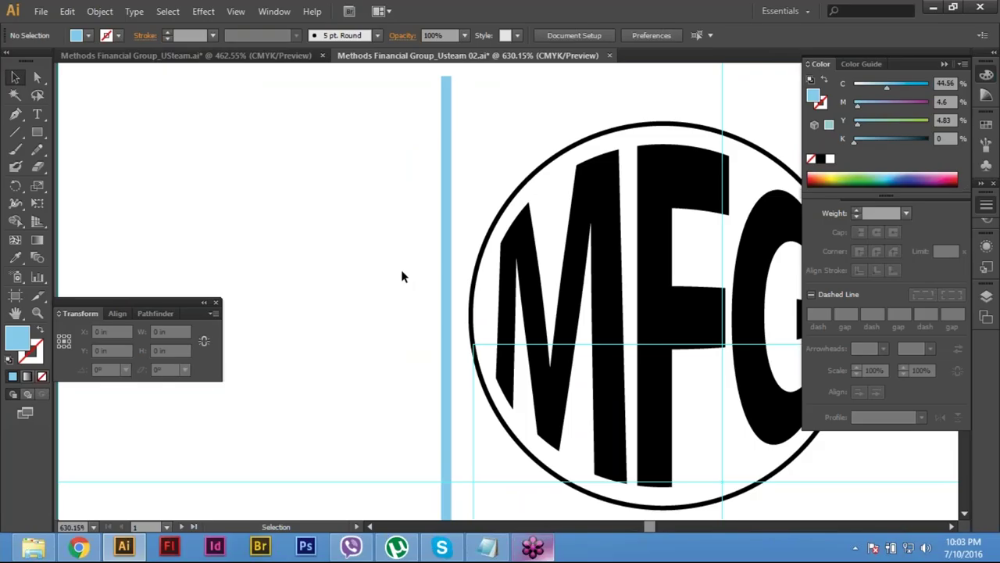
pyautogui.click(447, 138)
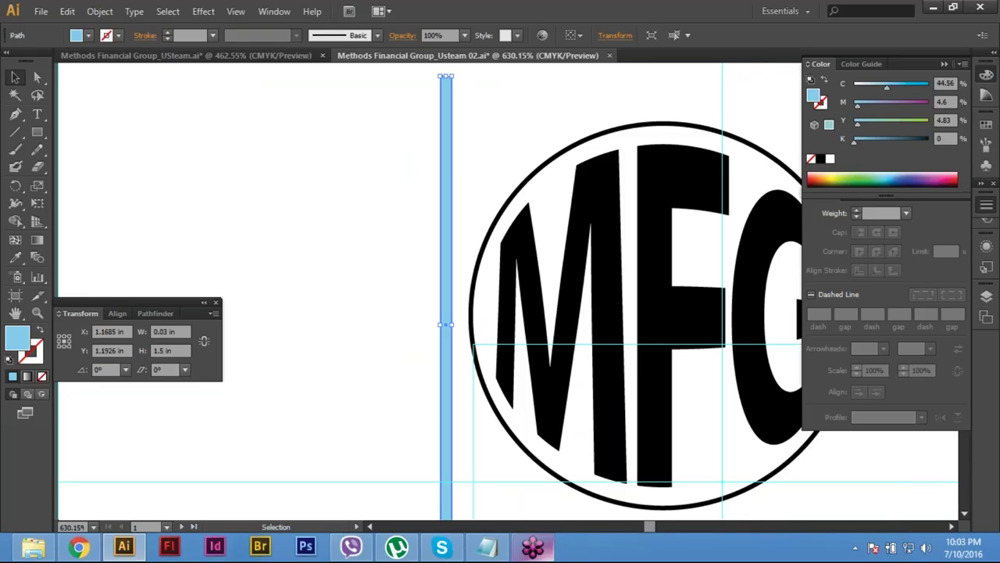
pyautogui.press('Return')
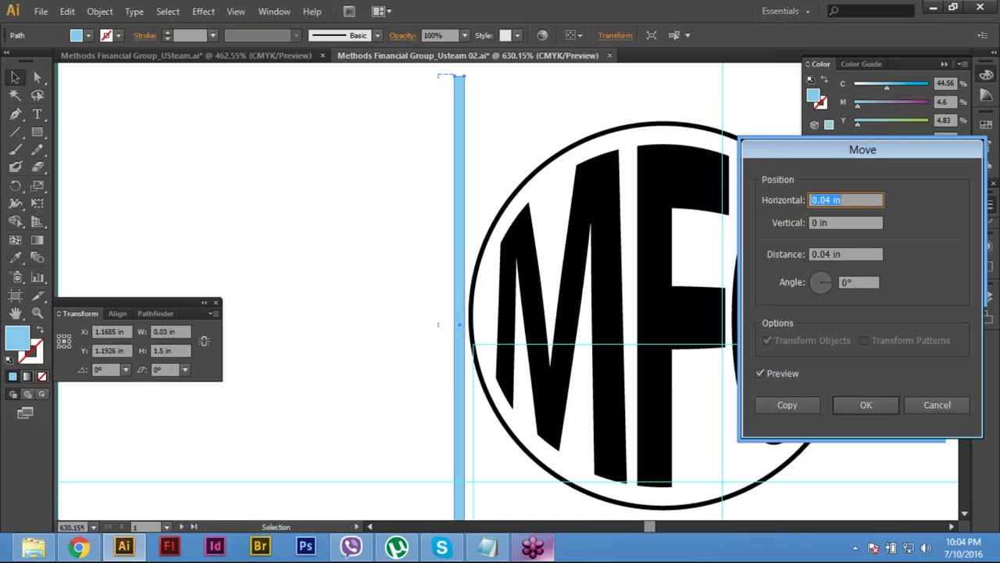
pyautogui.press('BackSpace')
pyautogui.write('05')
pyautogui.press('Tab')
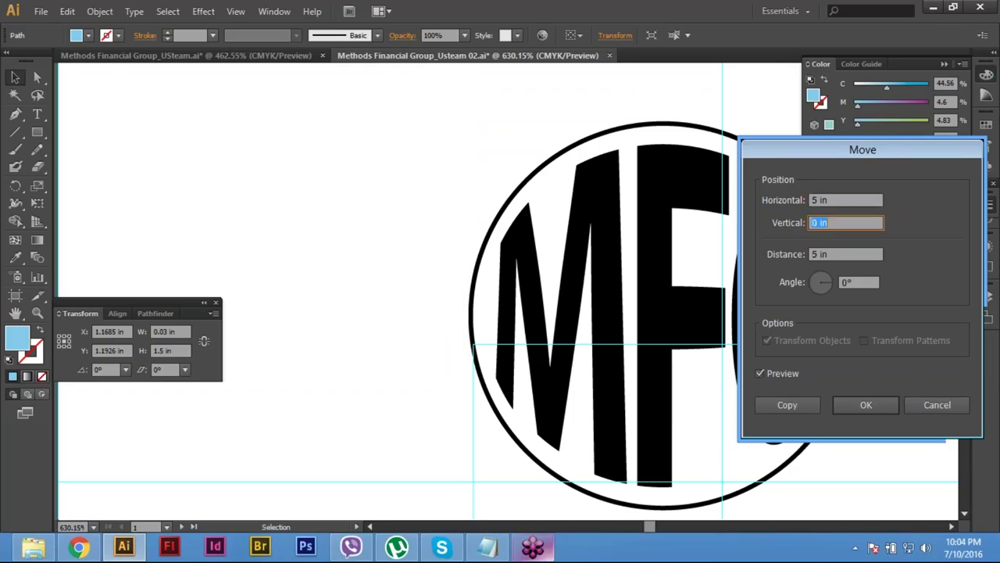
pyautogui.click(840, 197)
pyautogui.write('.05')
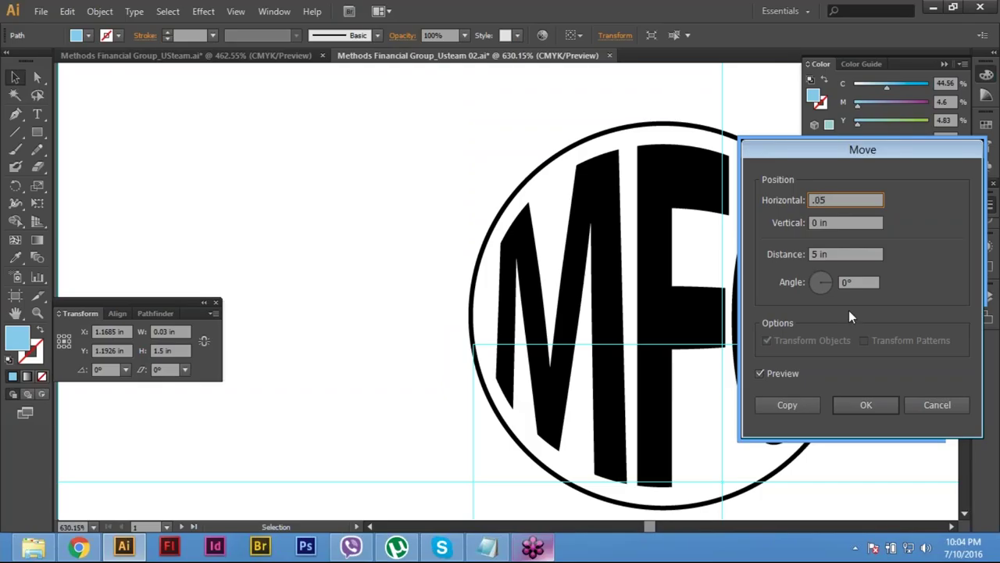
pyautogui.press('Tab')
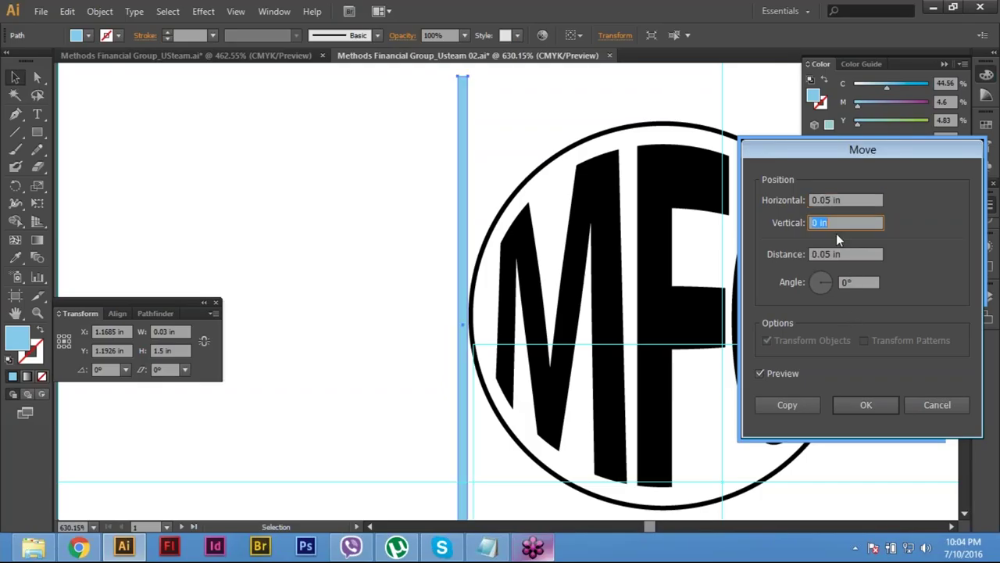
pyautogui.press('Tab')
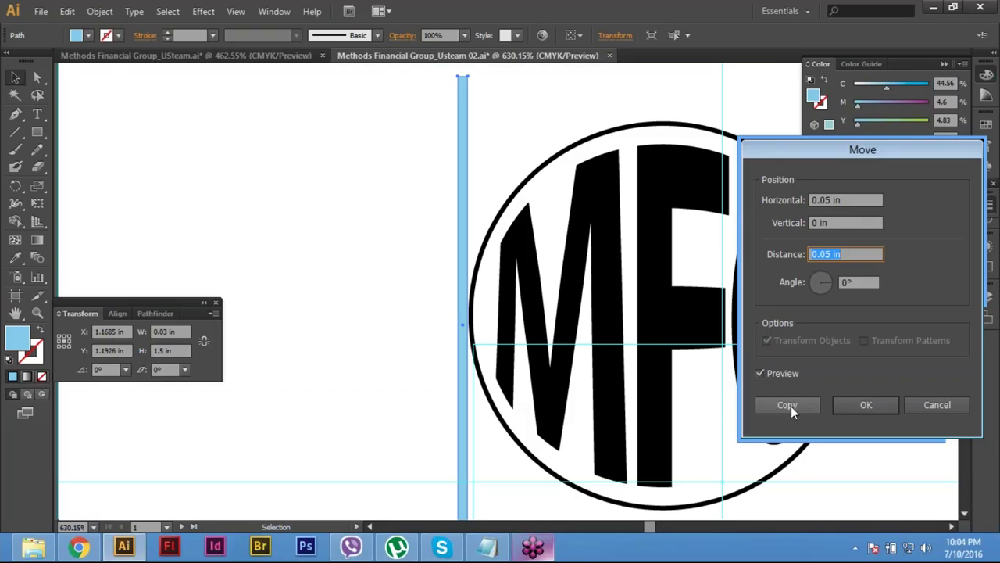
pyautogui.click(955, 408)
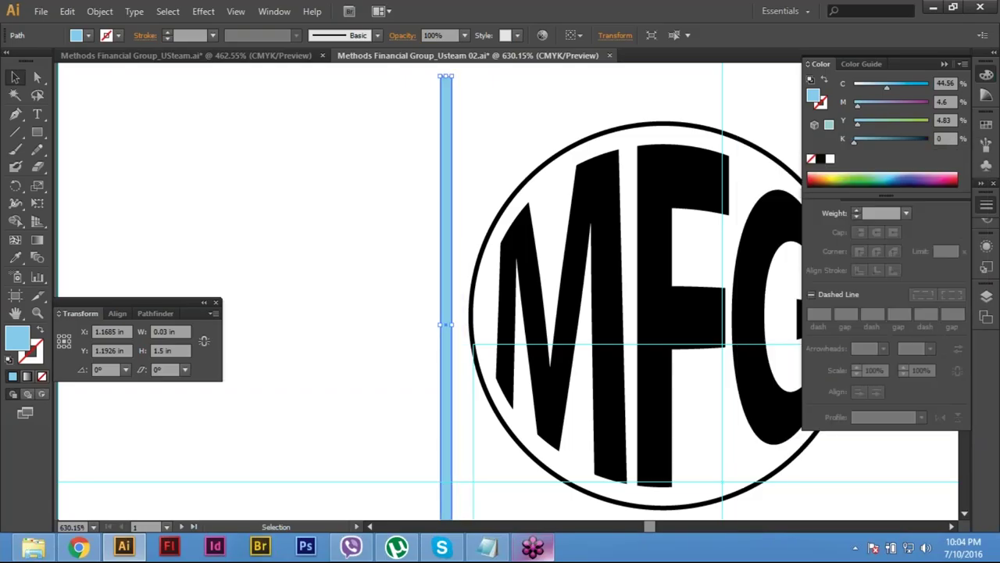
# Step: Make a copy of the light blue stripe offset 0.05 in horizontally and 0 in vertically with the Move command
pyautogui.press('Return')
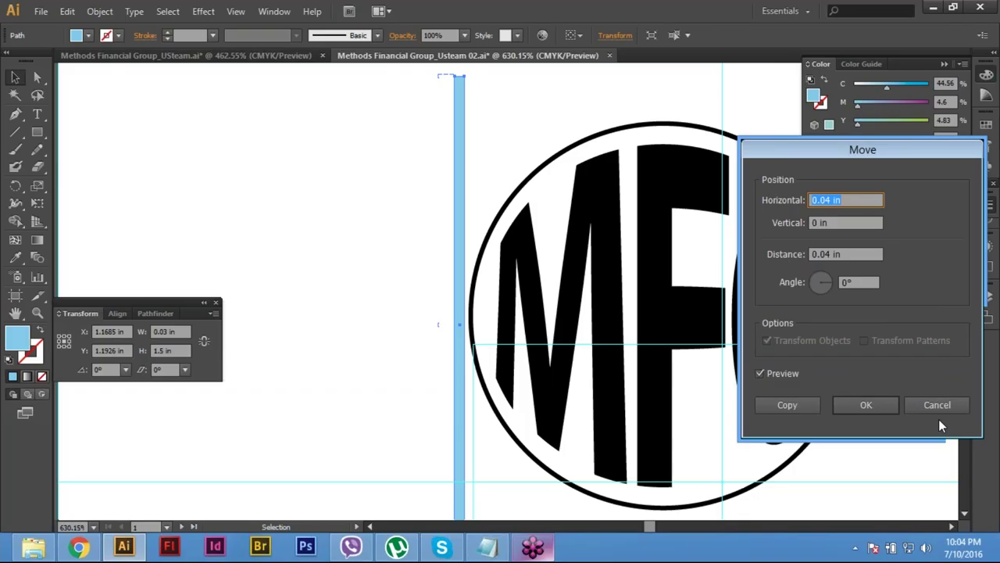
pyautogui.write('.05')
pyautogui.press('Tab')
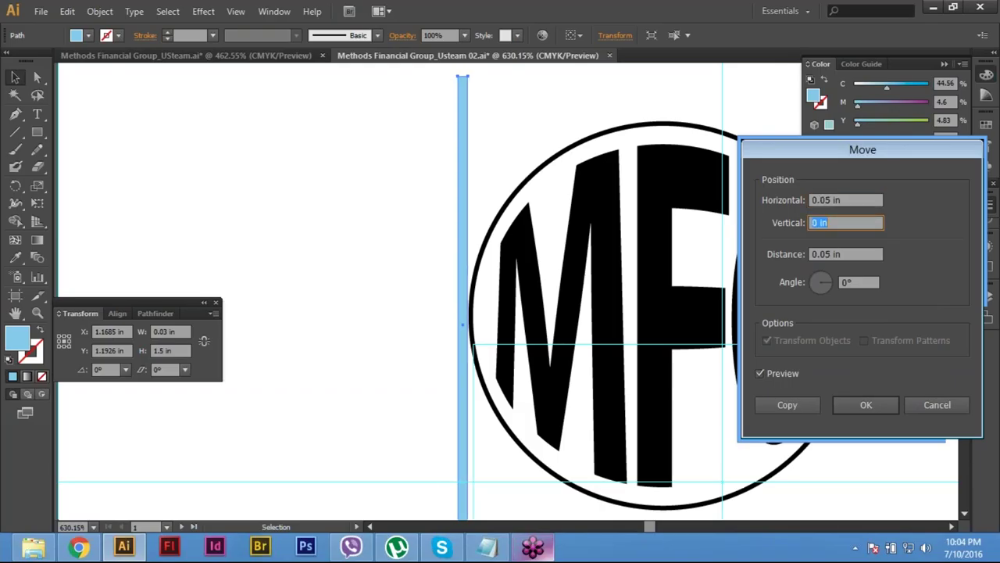
pyautogui.click(788, 404)
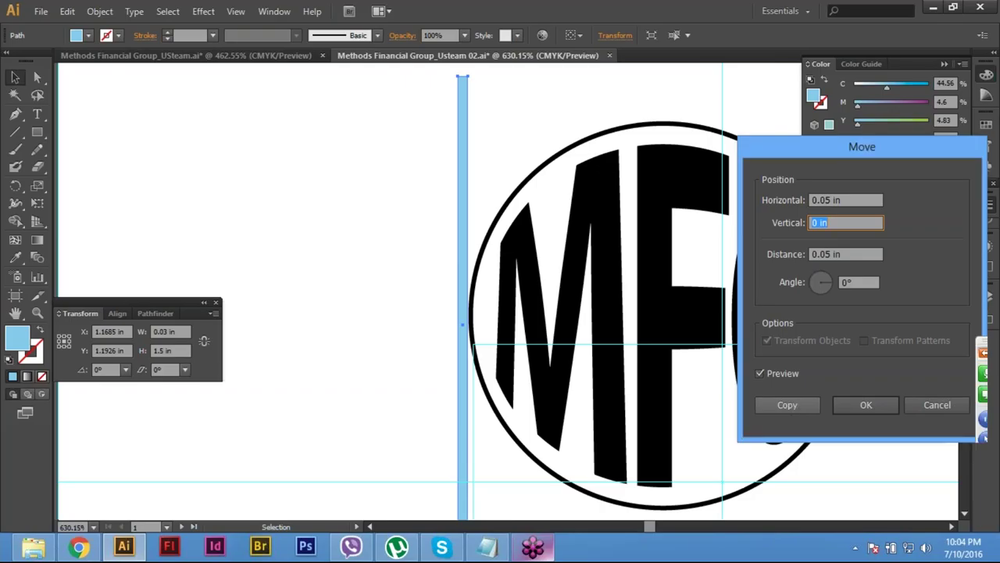
# Step: Repeat the 0.05 in stripe copy until the evenly spaced stripes extend just past the far edge of the MFG circle
pyautogui.hotkey('ctrl', 'd')
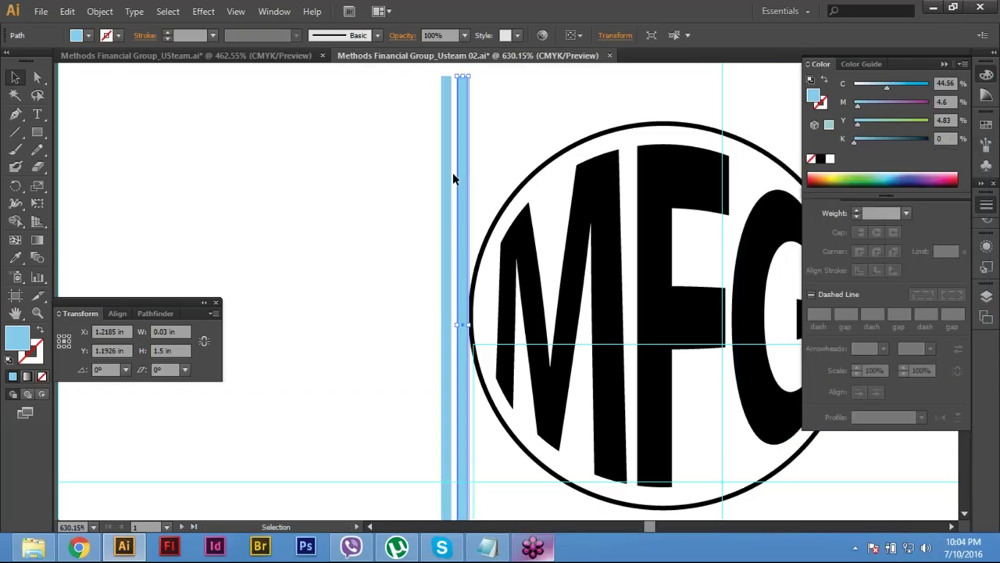
pyautogui.press('a')
pyautogui.hotkey('ctrl', '-')
pyautogui.hotkey('ctrl', '-')
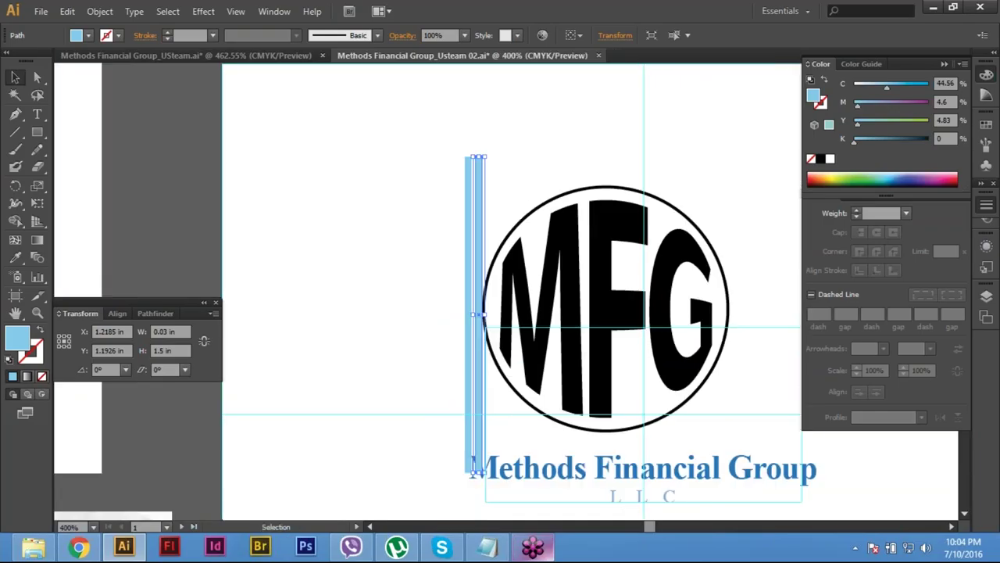
pyautogui.press('a')
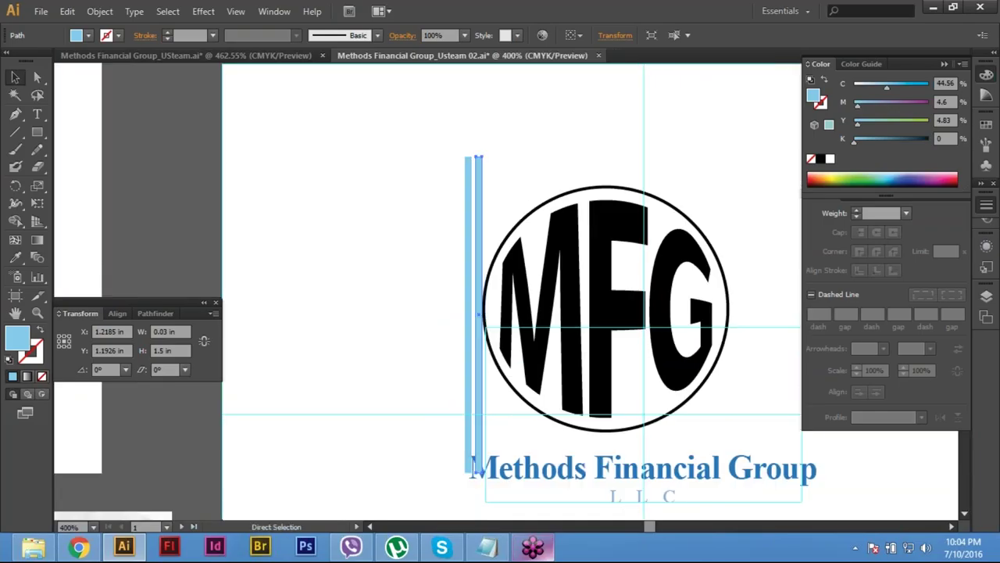
pyautogui.hotkey('ctrl', 'd')
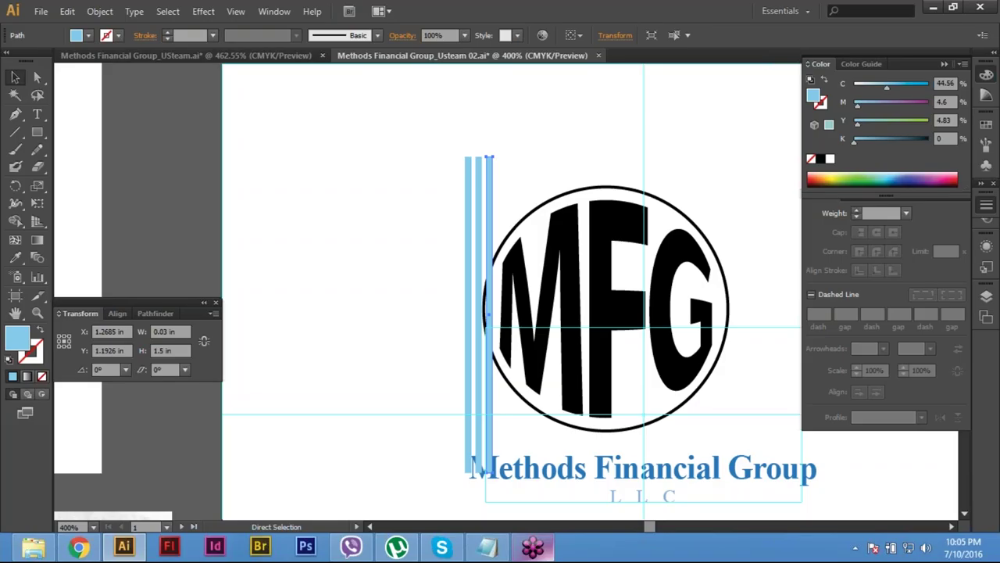
pyautogui.hotkey('ctrl', 'd')
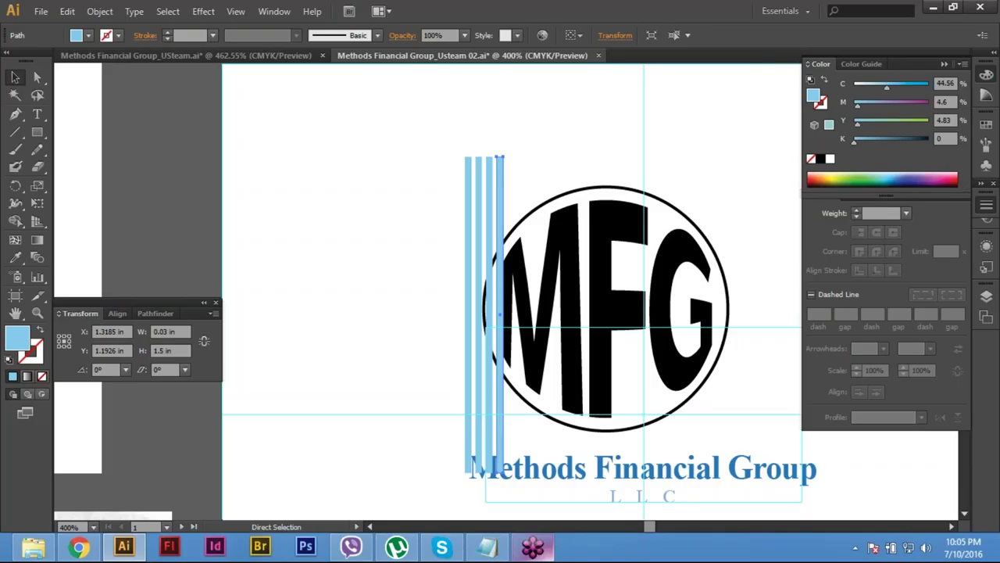
pyautogui.hotkey('ctrl', 'd')
pyautogui.hotkey('ctrl', 'd')
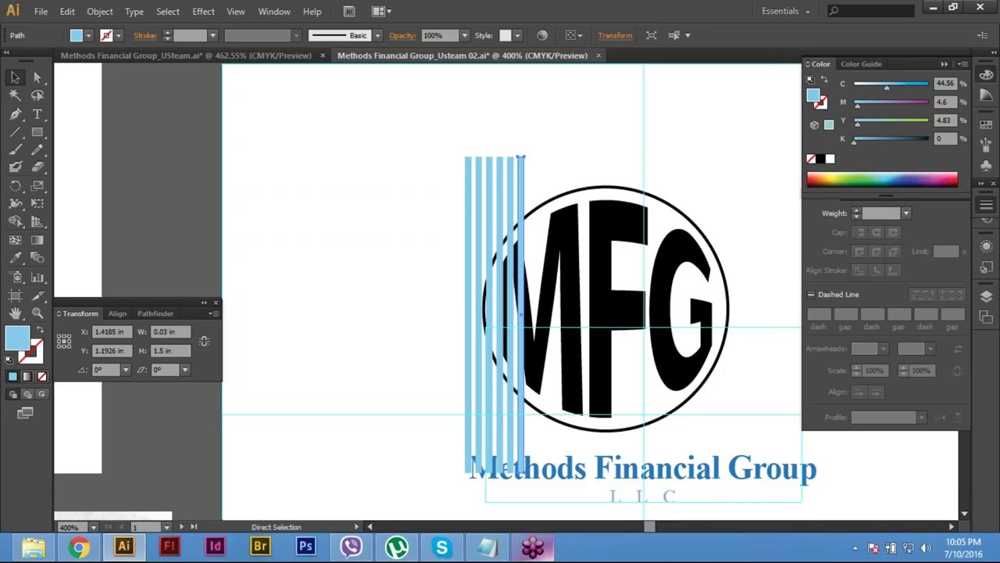
pyautogui.hotkey('ctrl', 'd')
pyautogui.hotkey('ctrl', 'd')
pyautogui.hotkey('ctrl', 'd')
pyautogui.hotkey('ctrl', 'd')
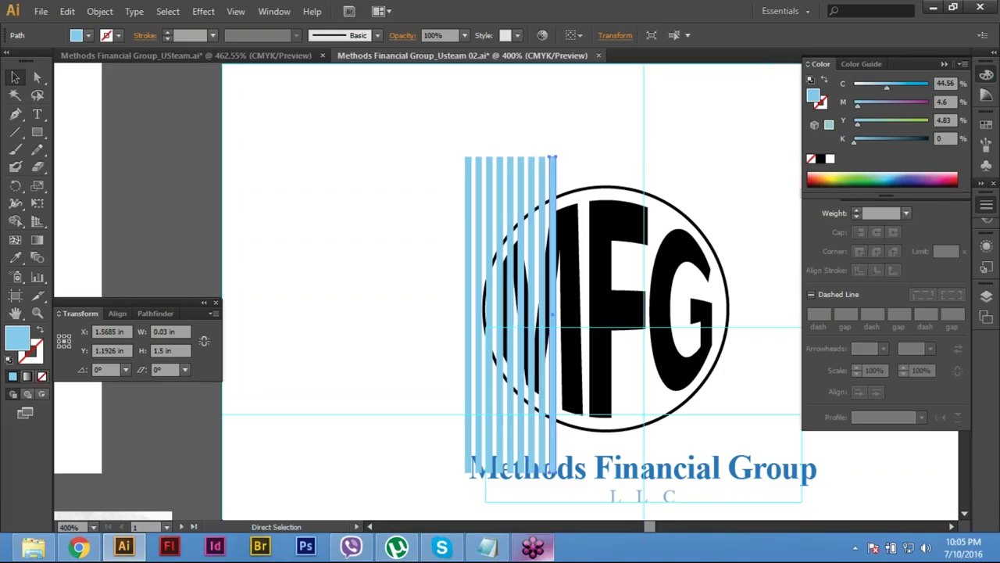
pyautogui.hotkey('ctrl', 'd')
pyautogui.hotkey('ctrl', 'd')
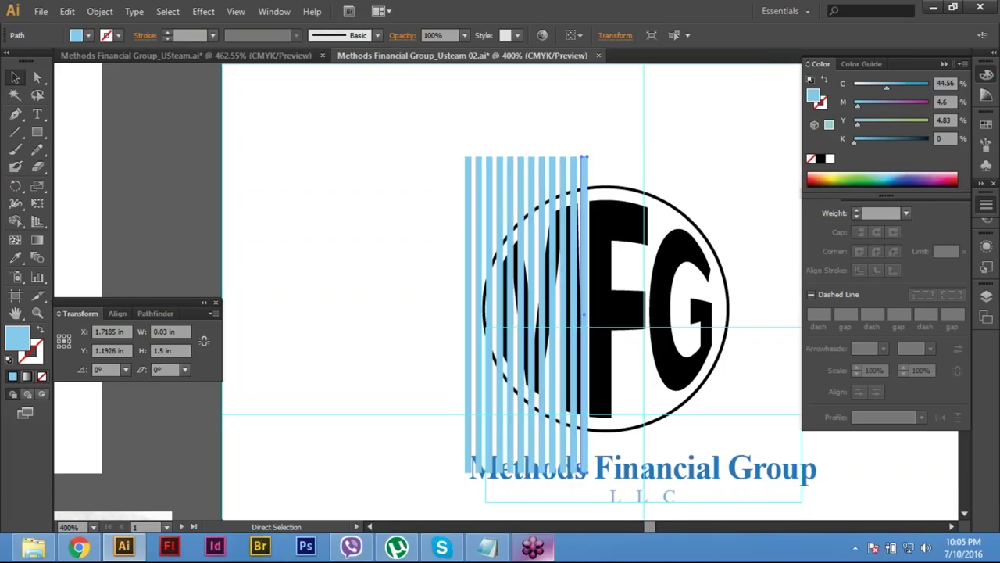
pyautogui.hotkey('ctrl', 'd')
pyautogui.hotkey('ctrl', 'd')
pyautogui.hotkey('ctrl', 'd')
pyautogui.hotkey('ctrl', 'd')
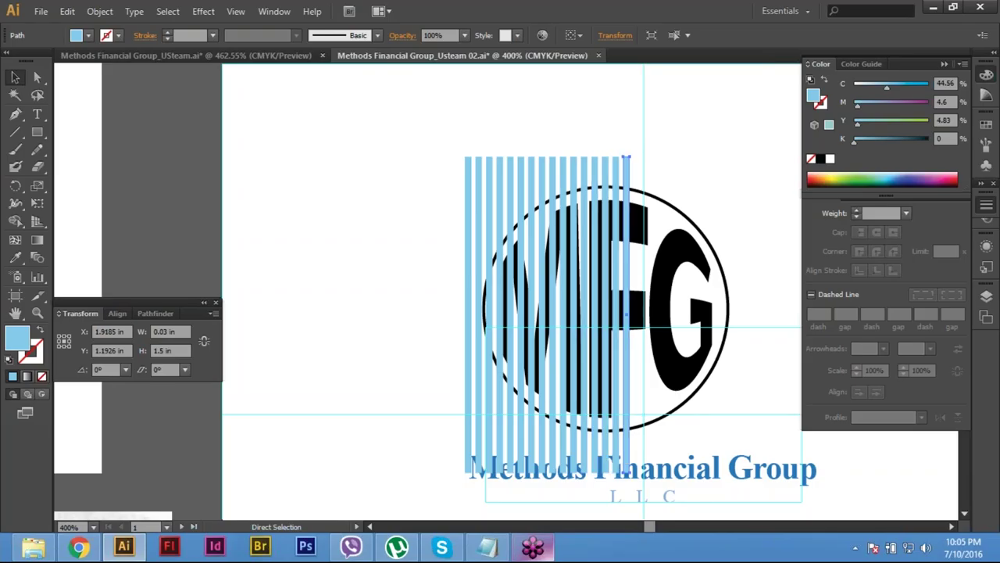
pyautogui.hotkey('ctrl', 'd')
pyautogui.hotkey('ctrl', 'd')
pyautogui.hotkey('ctrl', 'd')
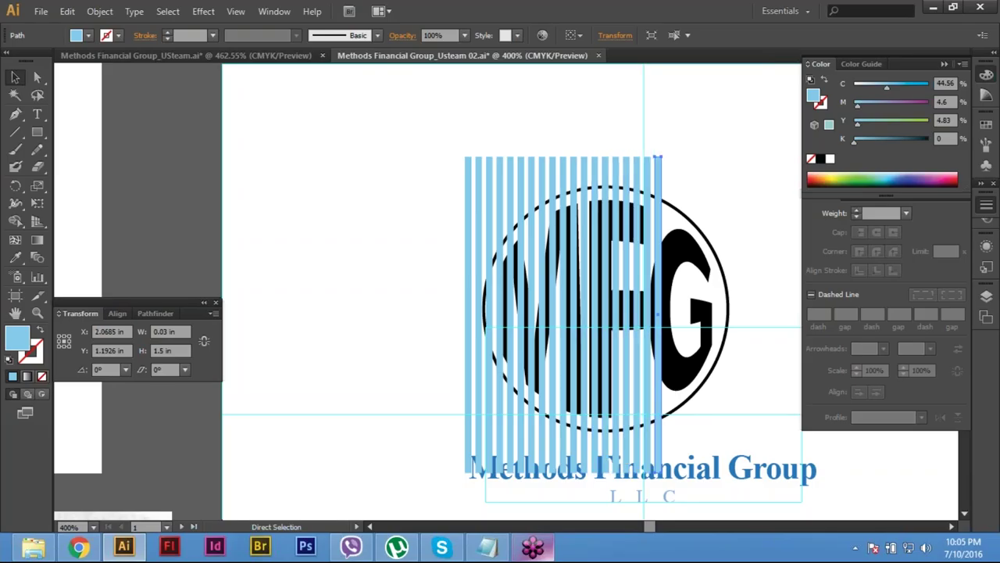
pyautogui.hotkey('ctrl', 'd')
pyautogui.hotkey('ctrl', 'd')
pyautogui.hotkey('ctrl', 'd')
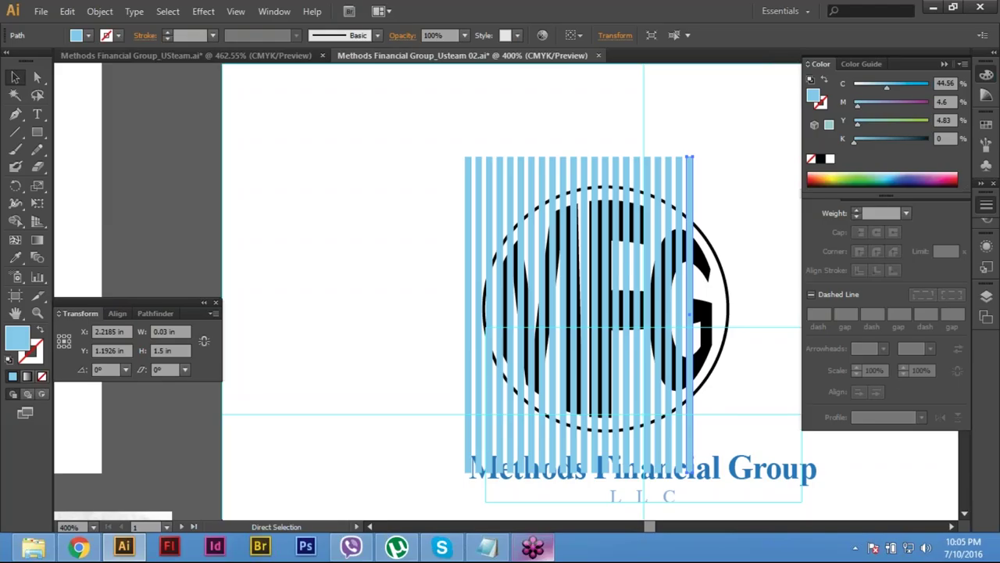
pyautogui.hotkey('ctrl', 'd')
pyautogui.hotkey('ctrl', 'd')
pyautogui.hotkey('ctrl', 'd')
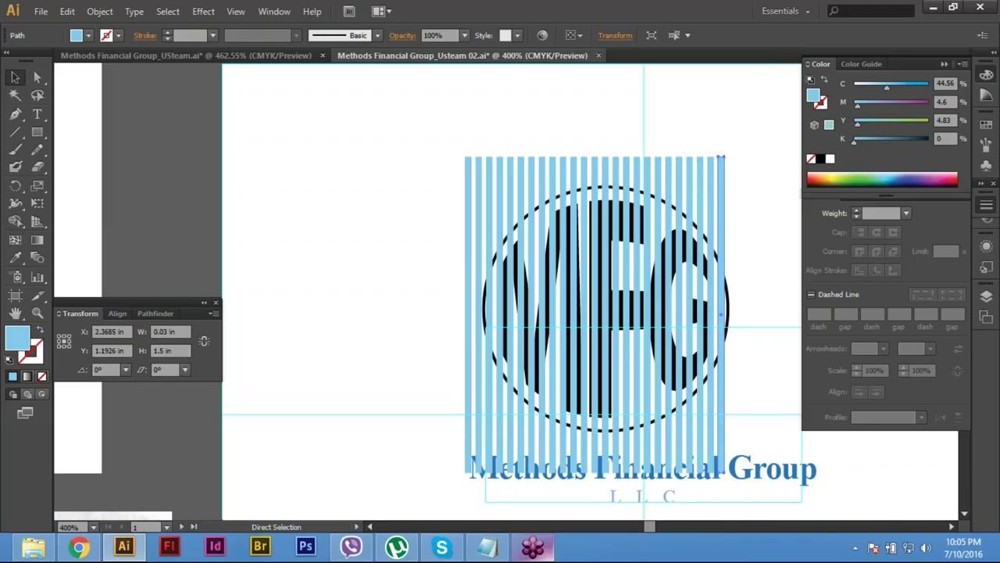
pyautogui.hotkey('ctrl', 'd')
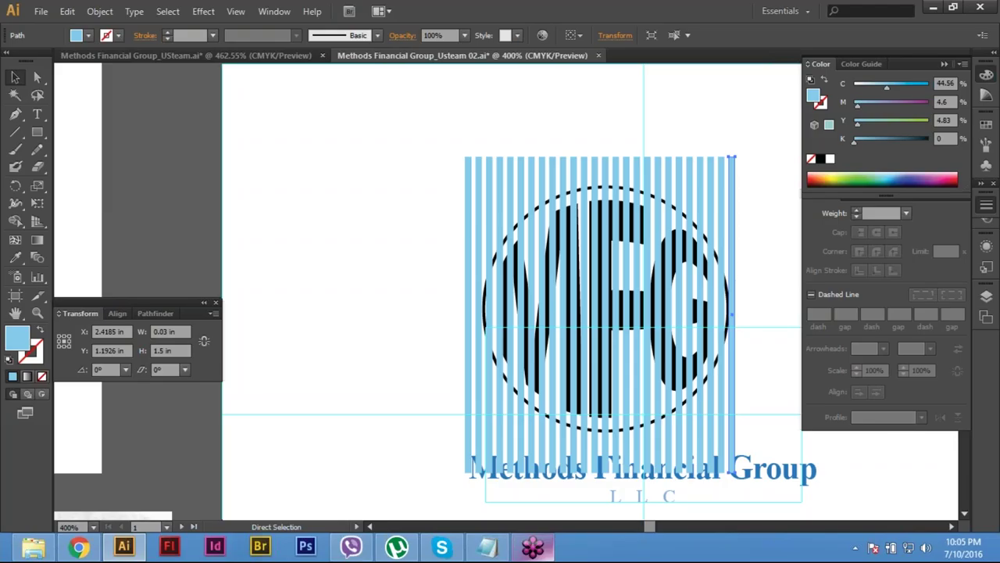
pyautogui.hotkey('ctrl', 'd')
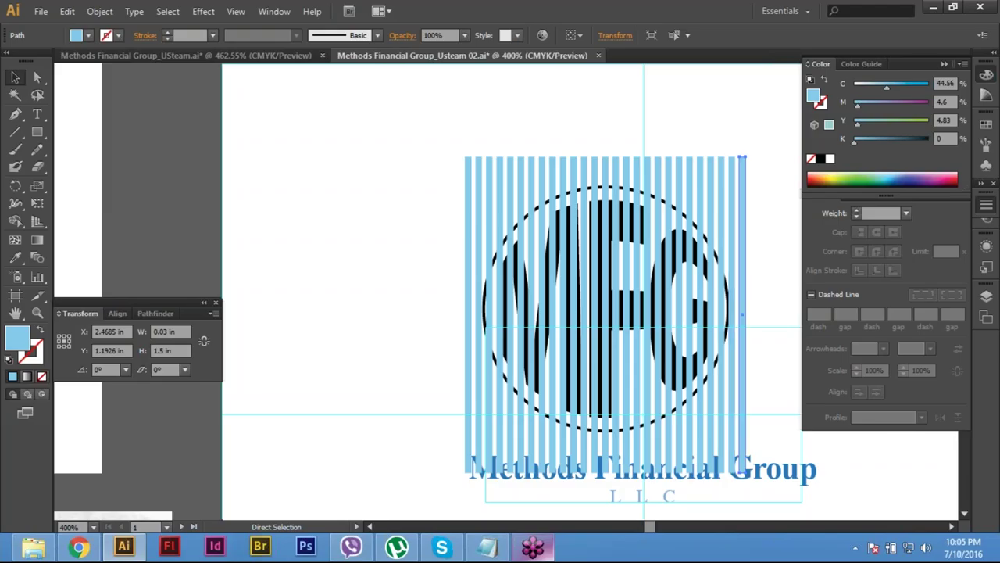
# Step: Undo all the stripe copies until only the original light blue stripe remains beside the circle
pyautogui.press('v')
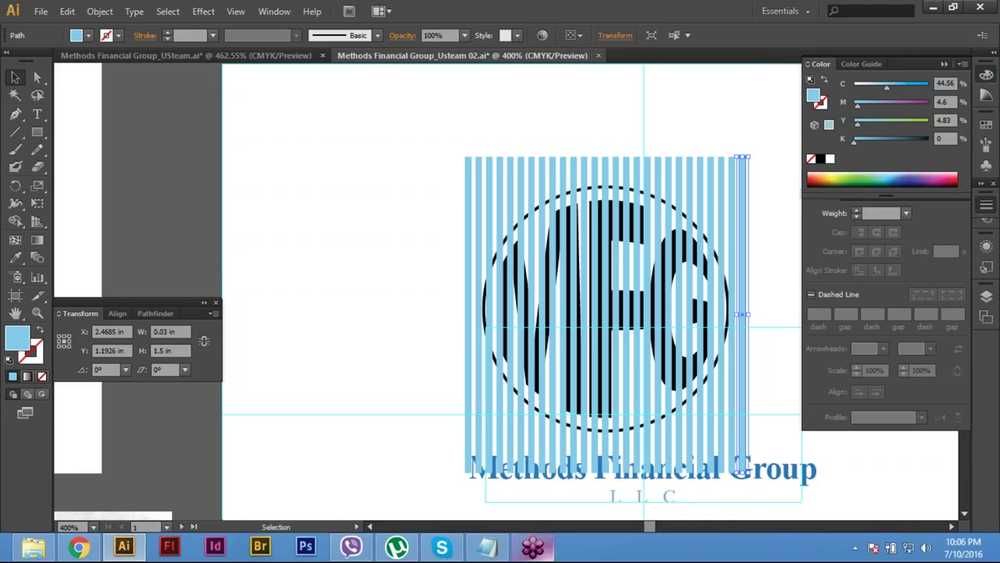
pyautogui.press('a')
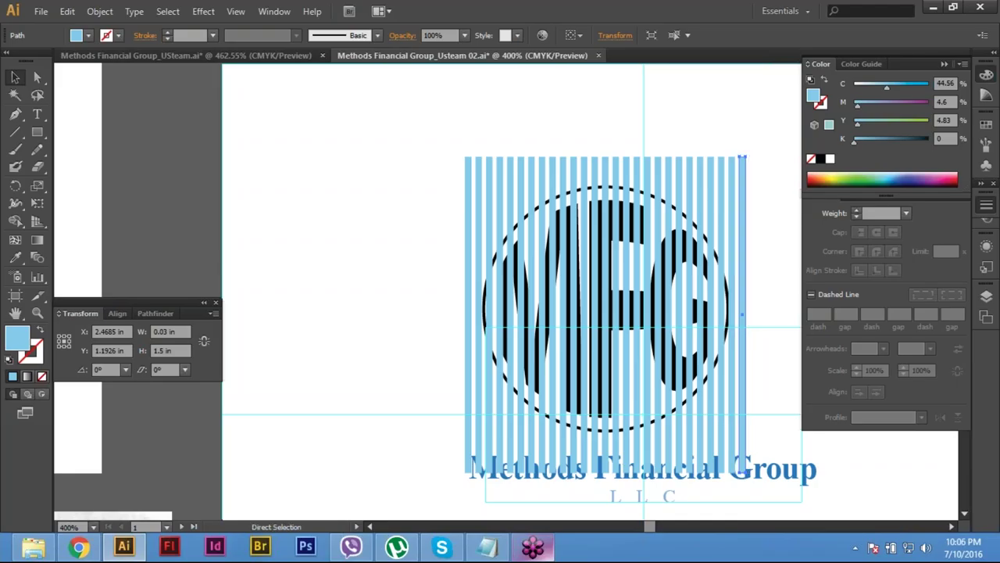
pyautogui.press('Delete')
pyautogui.press('Delete')
pyautogui.press('Delete')
pyautogui.press('Delete')
pyautogui.press('Delete')
pyautogui.press('Delete')
pyautogui.press('Delete')
pyautogui.press('Delete')
pyautogui.press('Delete')
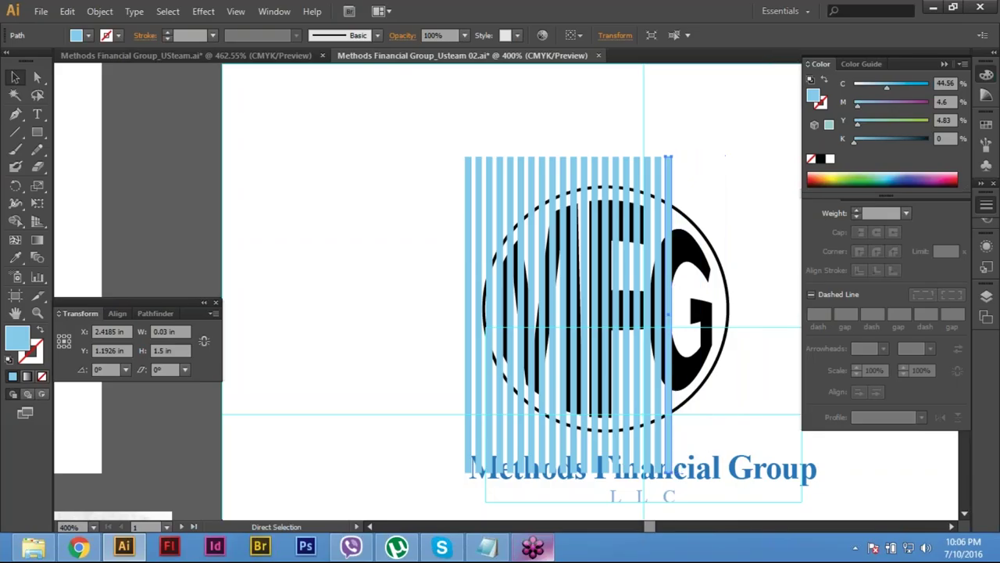
pyautogui.press('Delete')
pyautogui.press('Delete')
pyautogui.press('Delete')
pyautogui.press('Delete')
pyautogui.press('Delete')
pyautogui.press('Delete')
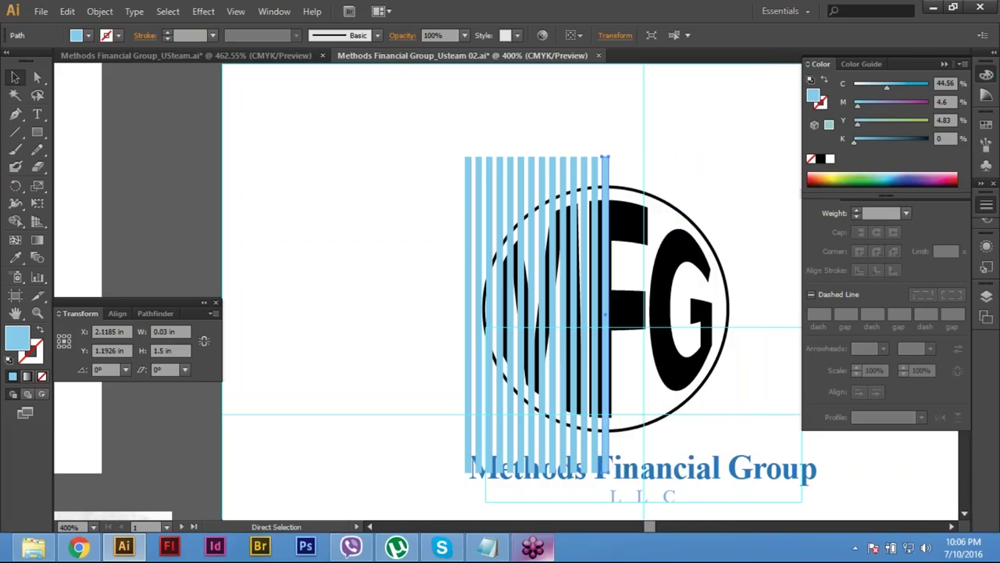
pyautogui.press('Delete')
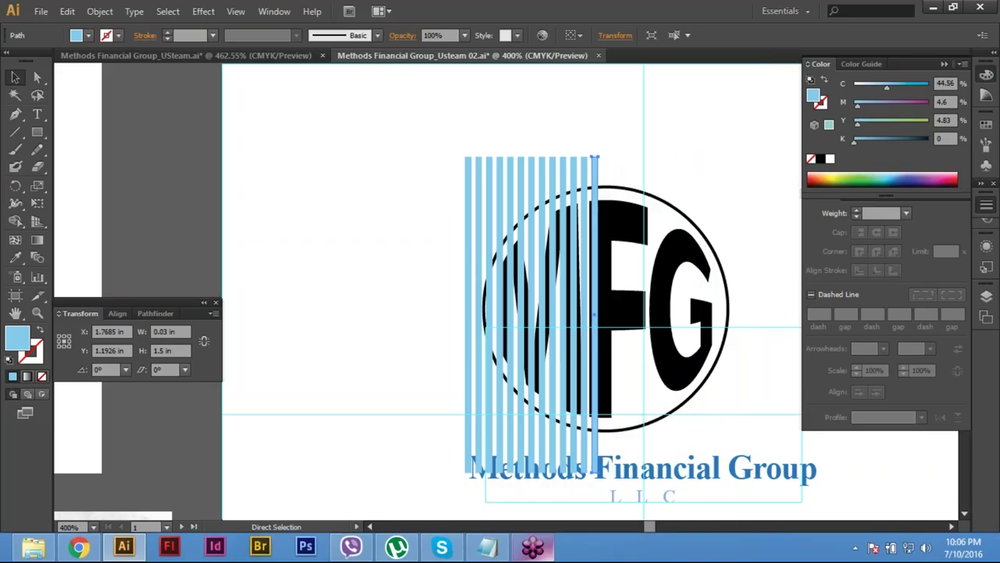
pyautogui.press('Delete')
pyautogui.press('Delete')
pyautogui.press('Delete')
pyautogui.press('Delete')
pyautogui.press('Delete')
pyautogui.press('Delete')
pyautogui.press('Delete')
pyautogui.press('Delete')
pyautogui.press('Delete')
pyautogui.press('Delete')
pyautogui.press('Delete')
pyautogui.press('Delete')
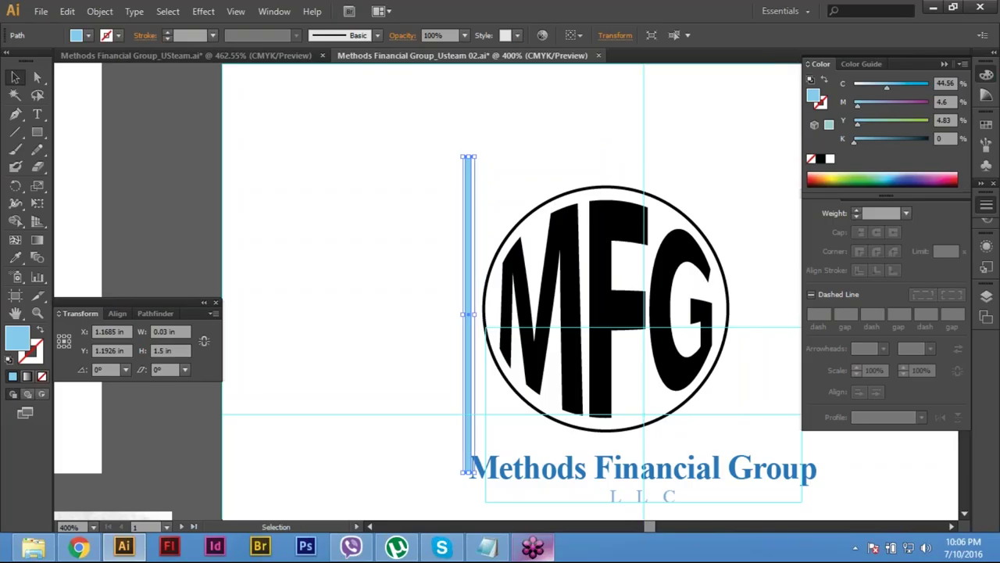
# Step: Copy the original light blue stripe again with the Move command, using a 0.05 in horizontal and 0 in vertical offset
pyautogui.press('Return')
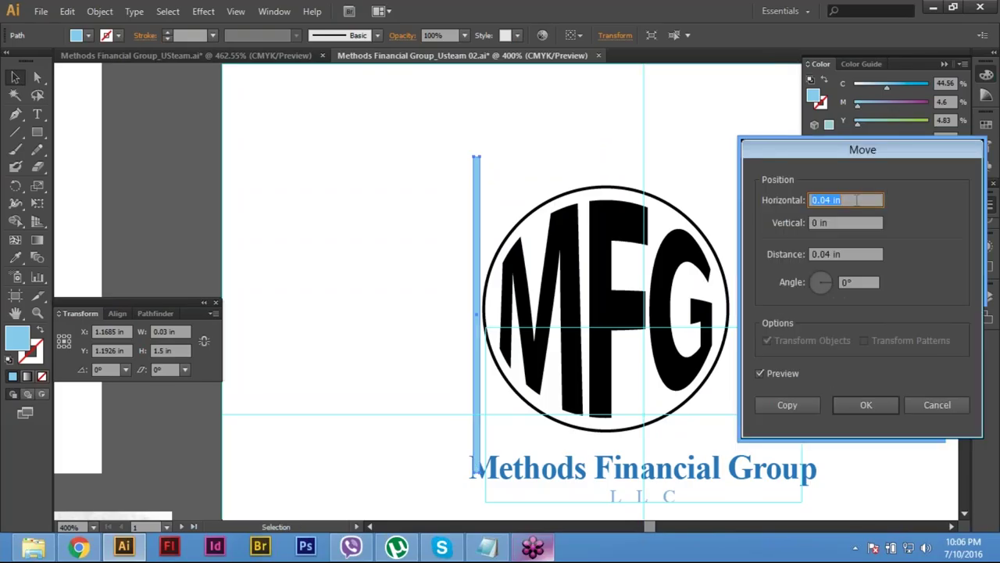
pyautogui.write('.05')
pyautogui.click(859, 282)
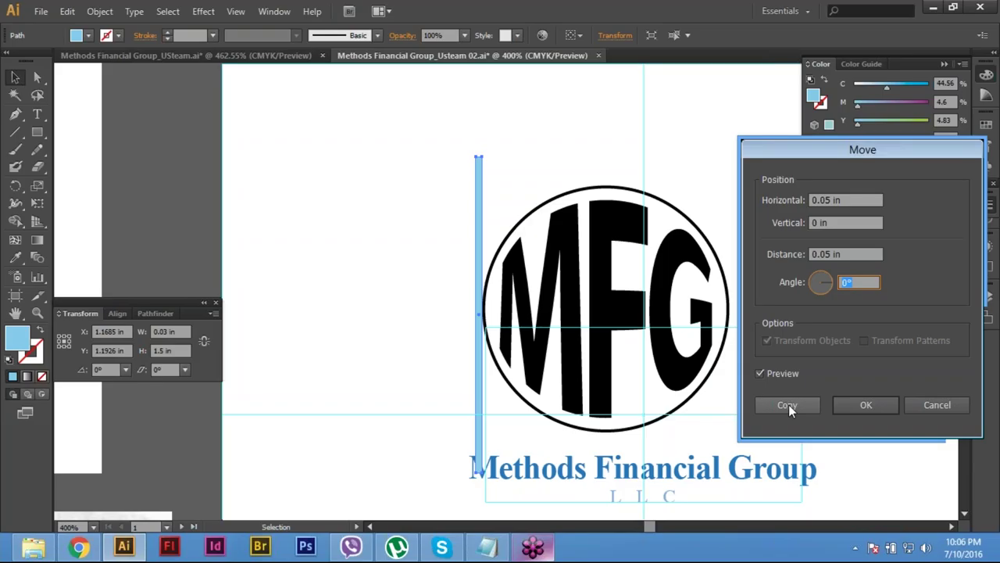
pyautogui.click(787, 404)
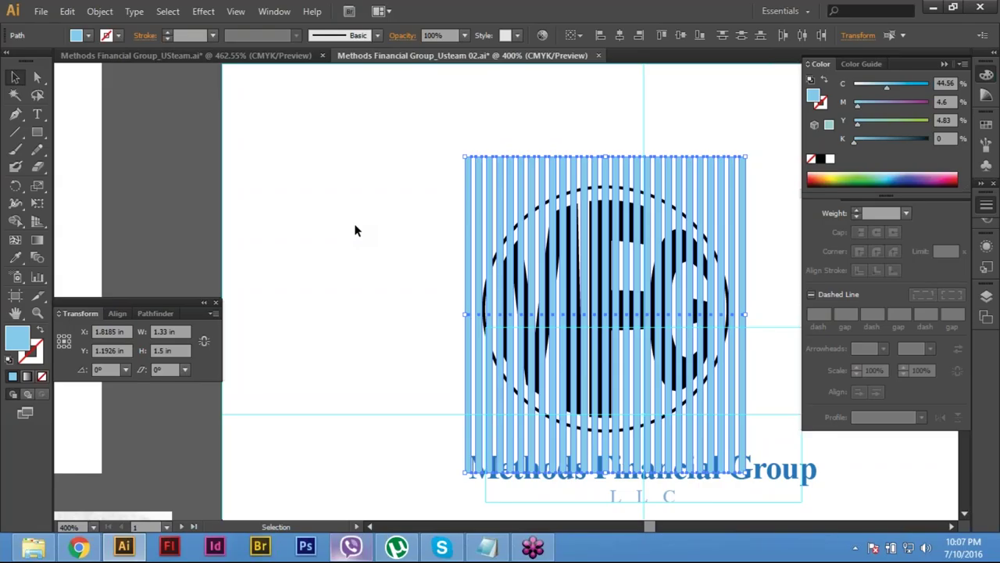
pyautogui.press('a')
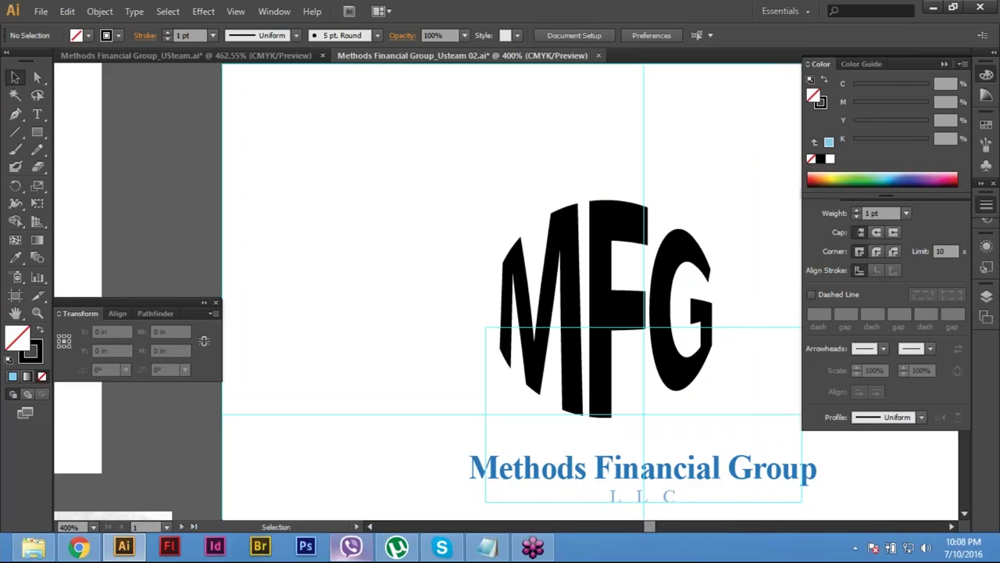
# Step: Show the hidden light blue stripes and circle over the MFG letters, and display the Pathfinder options
pyautogui.press('ctrl')
pyautogui.click(605, 312)
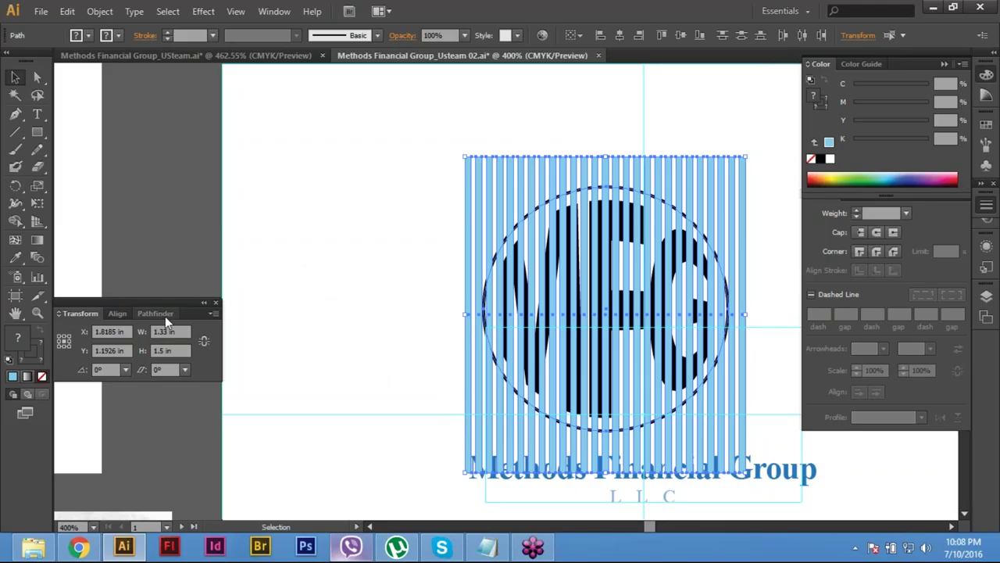
pyautogui.click(273, 12)
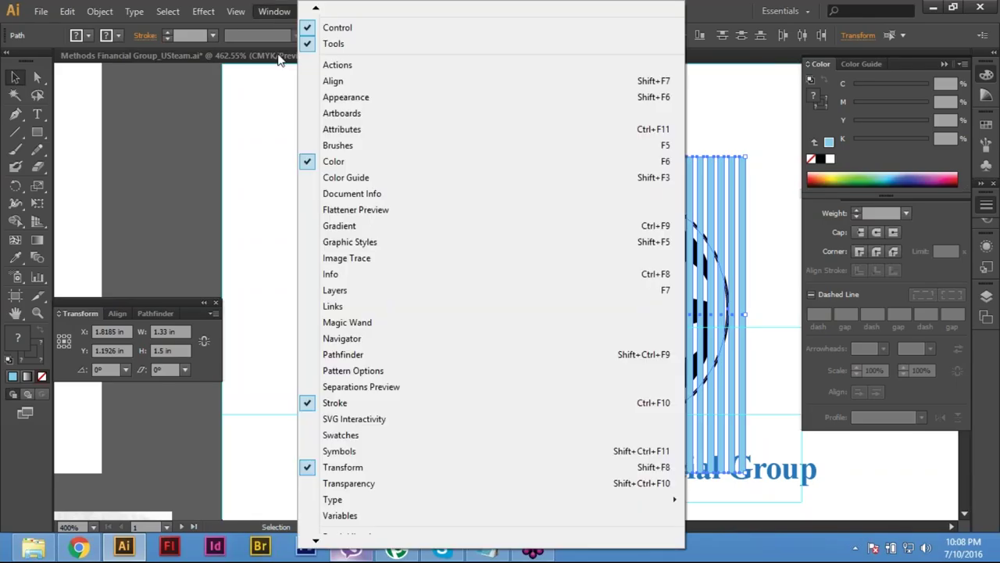
pyautogui.click(344, 354)
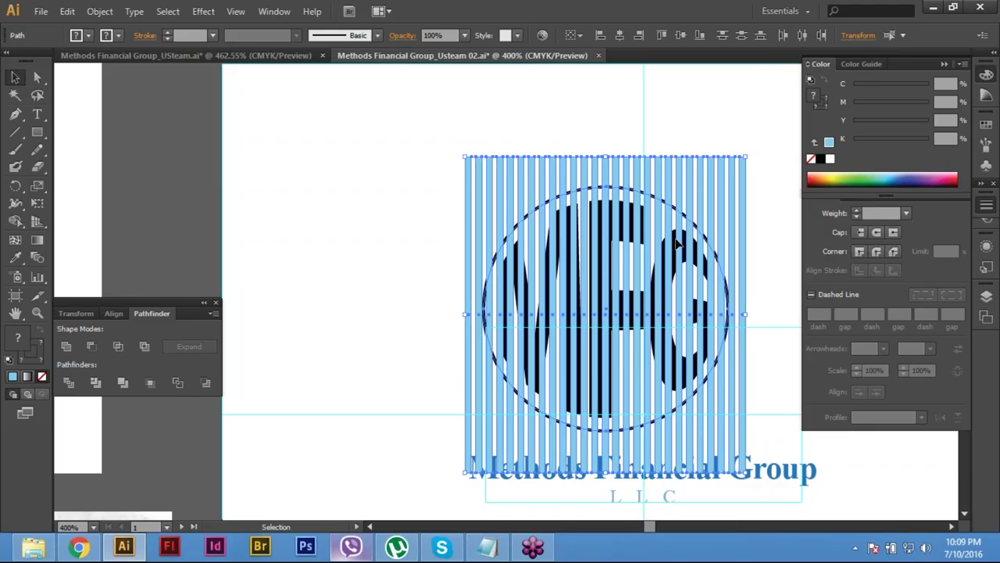
# Step: Hide the light blue stripes and then the circle, and show all hidden objects again so both are selected together
pyautogui.click(432, 162)
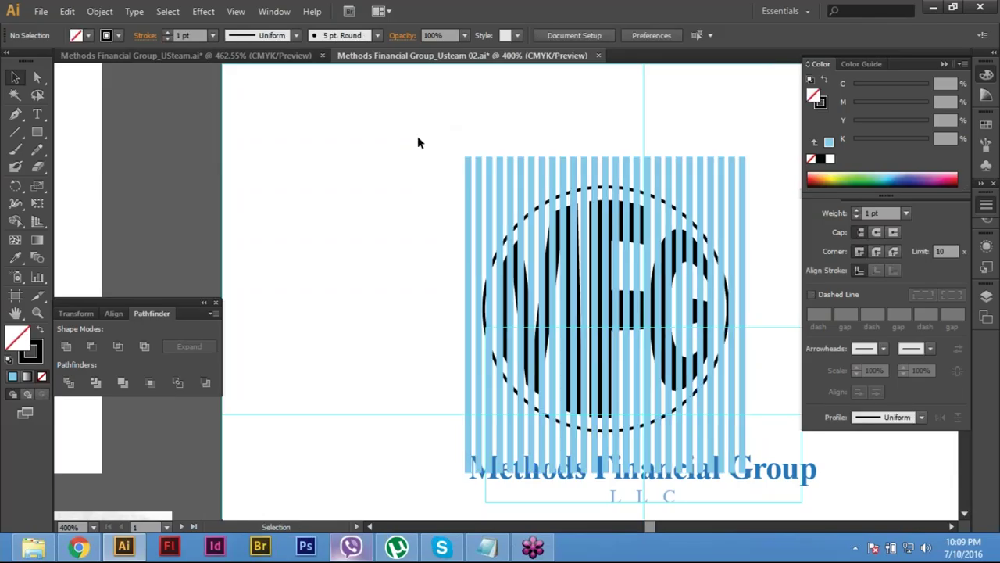
pyautogui.moveTo(417, 138); pyautogui.dragTo(758, 172)
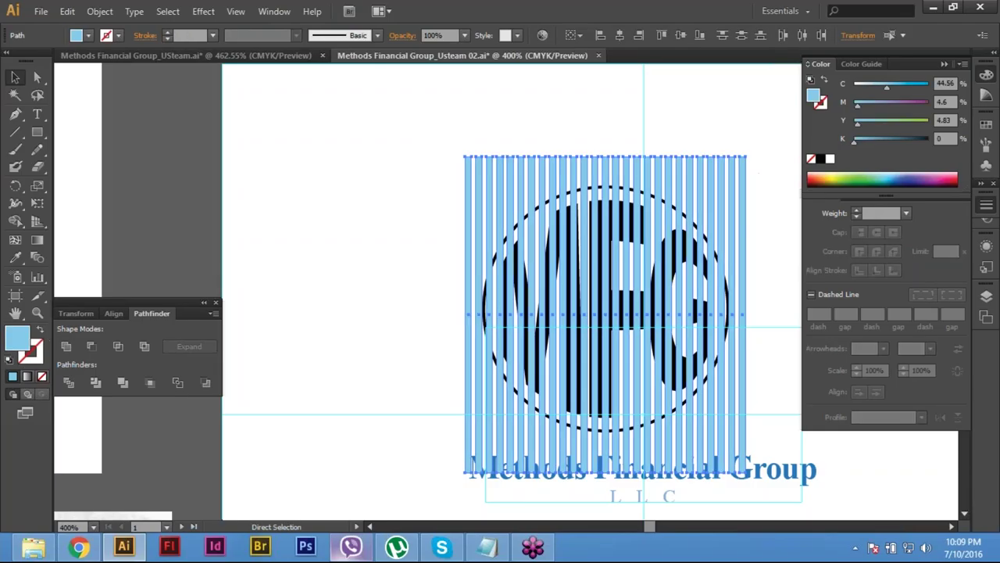
pyautogui.press('Delete')
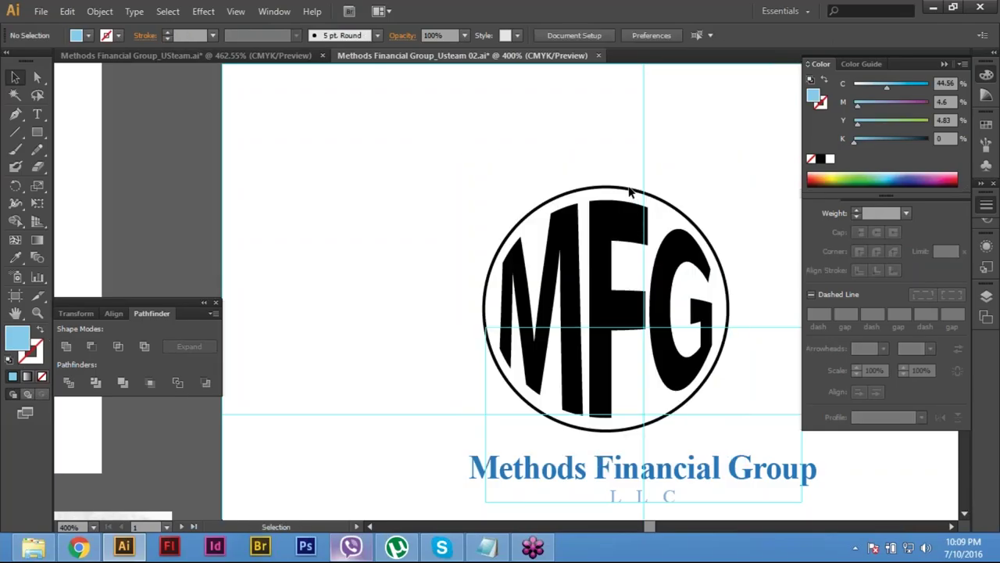
pyautogui.click(630, 189)
pyautogui.press('a')
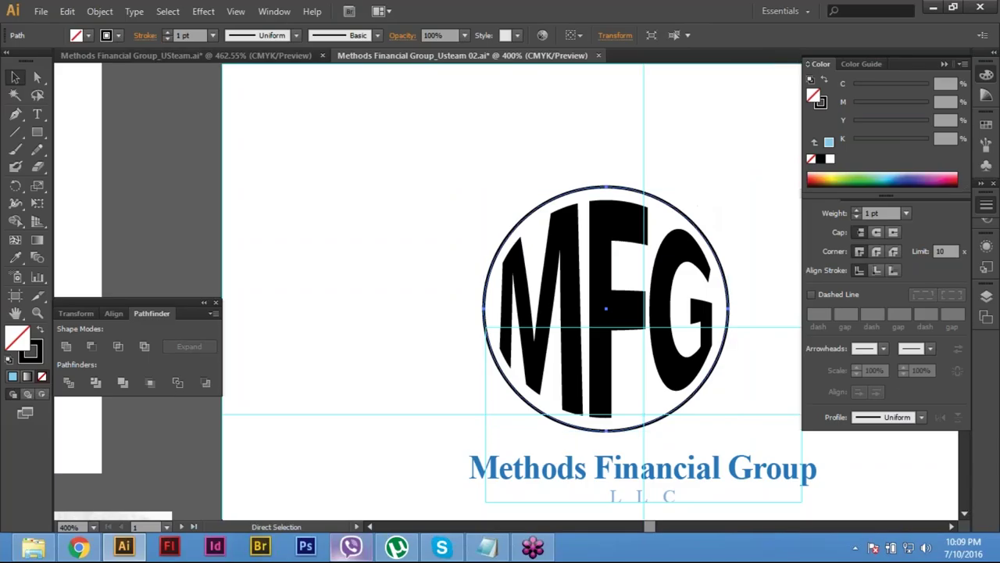
pyautogui.press('Delete')
pyautogui.press('v')
pyautogui.press('alt')
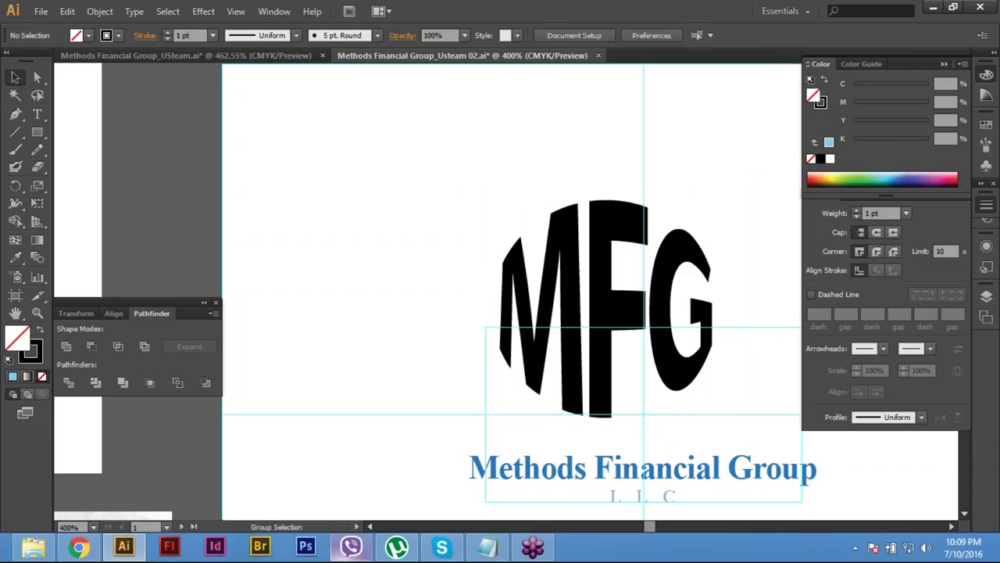
pyautogui.hotkey('ctrl', 'z')
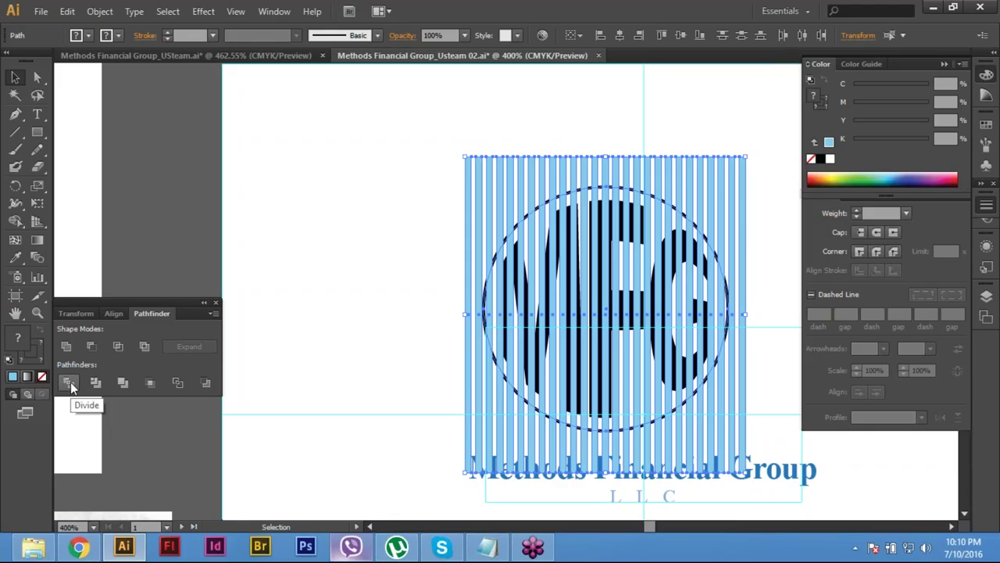
# Step: Try subtracting the stripes from the circle with Minus Front, undo it, and clear the selection
pyautogui.click(92, 346)
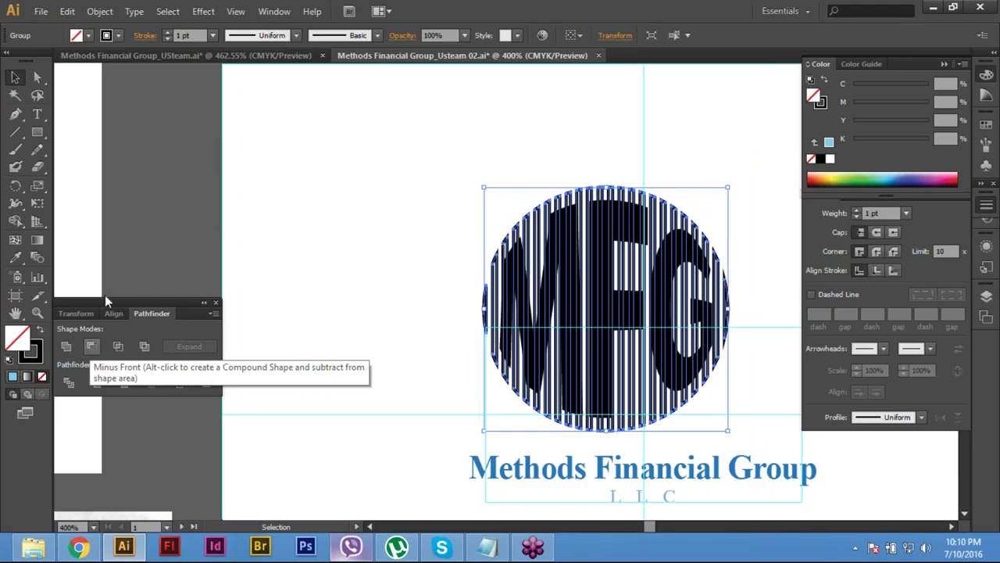
pyautogui.click(91, 344)
pyautogui.click(433, 149)
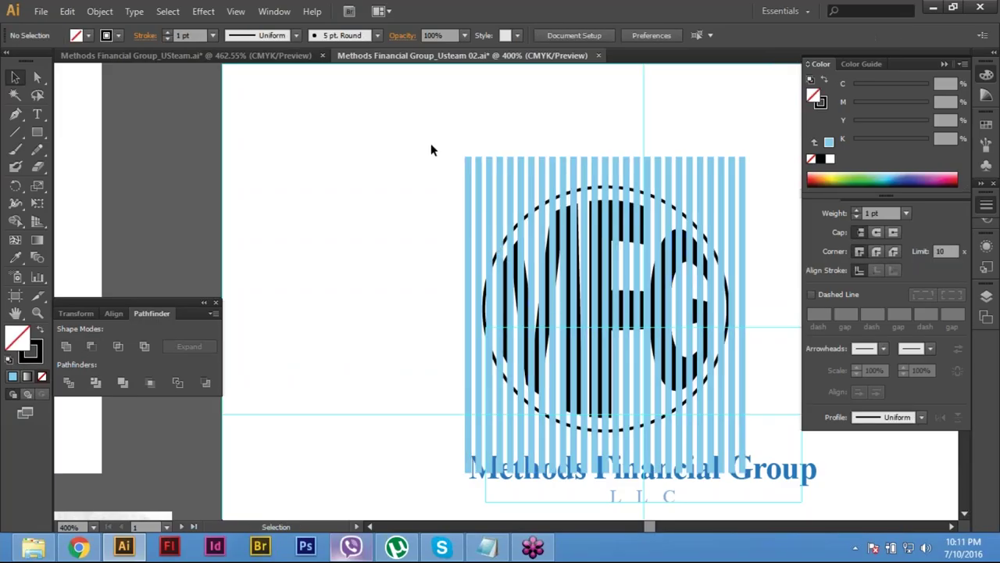
# Step: Select all the light blue stripes without the circle, hide them, and bring them back into view
pyautogui.press('space')
pyautogui.moveTo(429, 238); pyautogui.dragTo(324, 238)
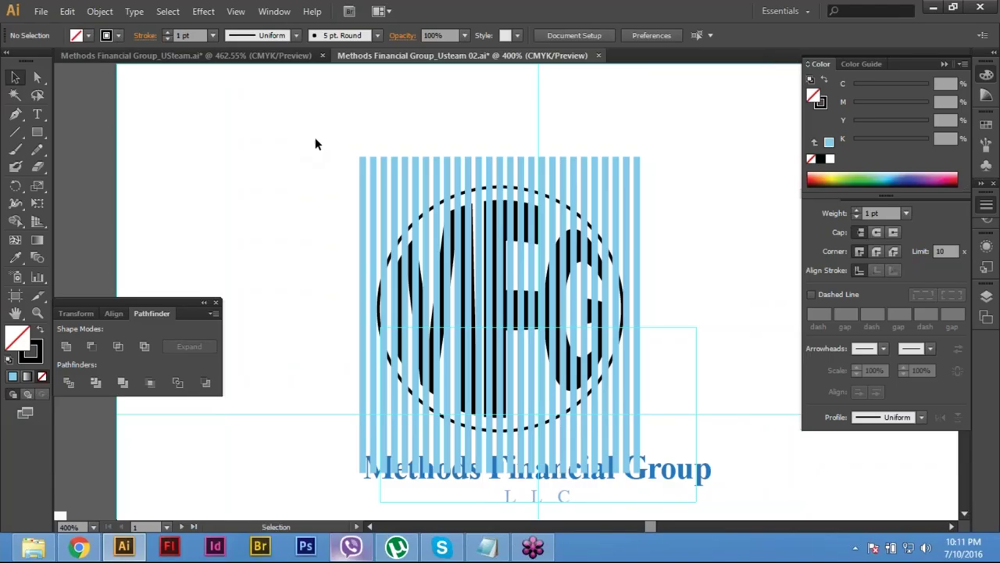
pyautogui.moveTo(315, 143); pyautogui.dragTo(687, 165)
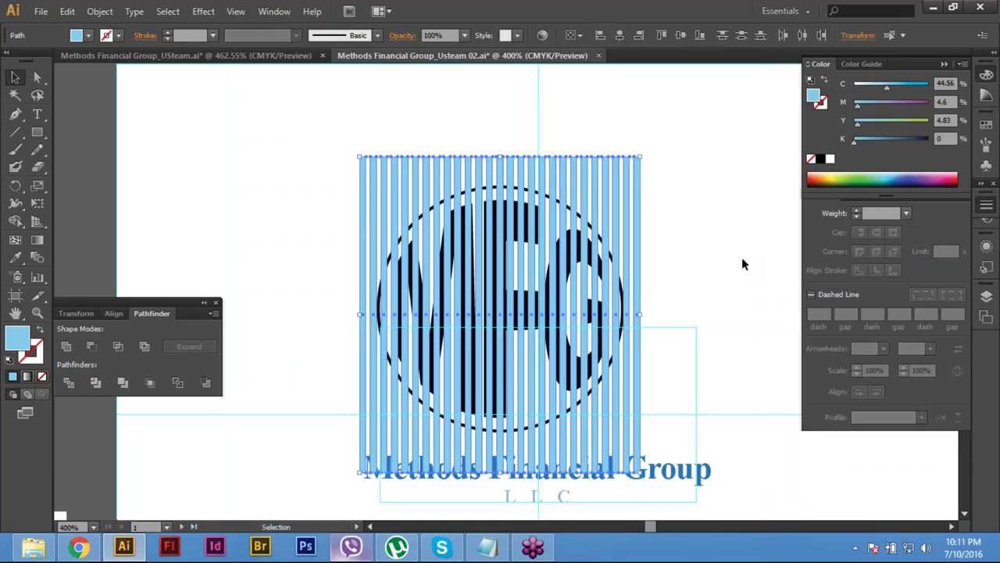
pyautogui.press('a')
pyautogui.press('Delete')
pyautogui.press('v')
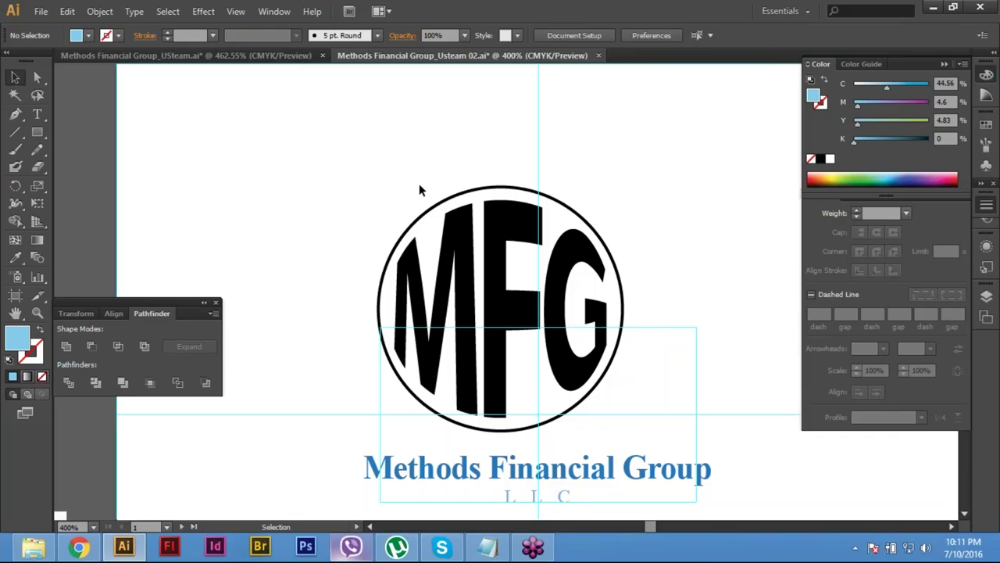
pyautogui.hotkey('ctrl', 'v')
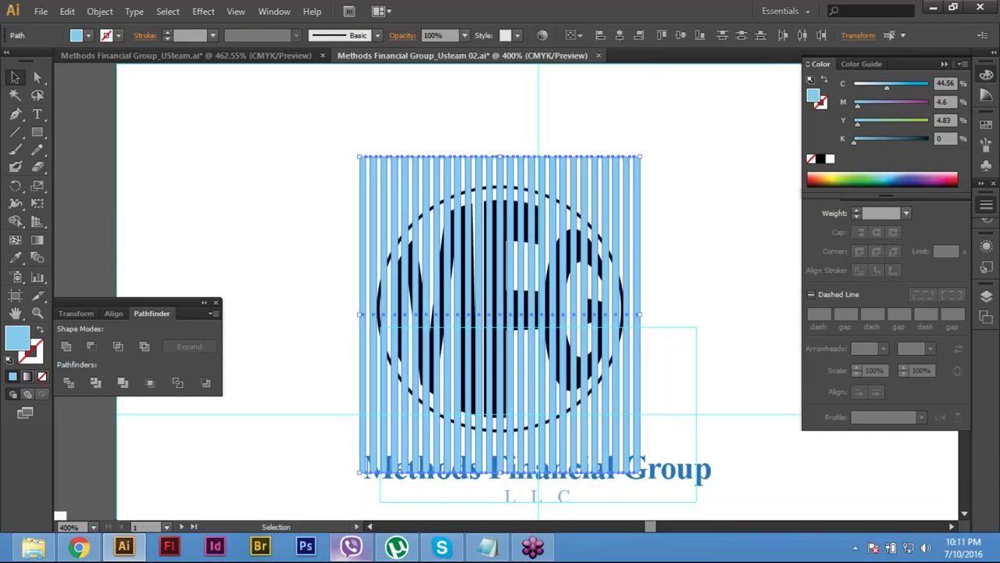
pyautogui.hotkey('ctrl', 'z')
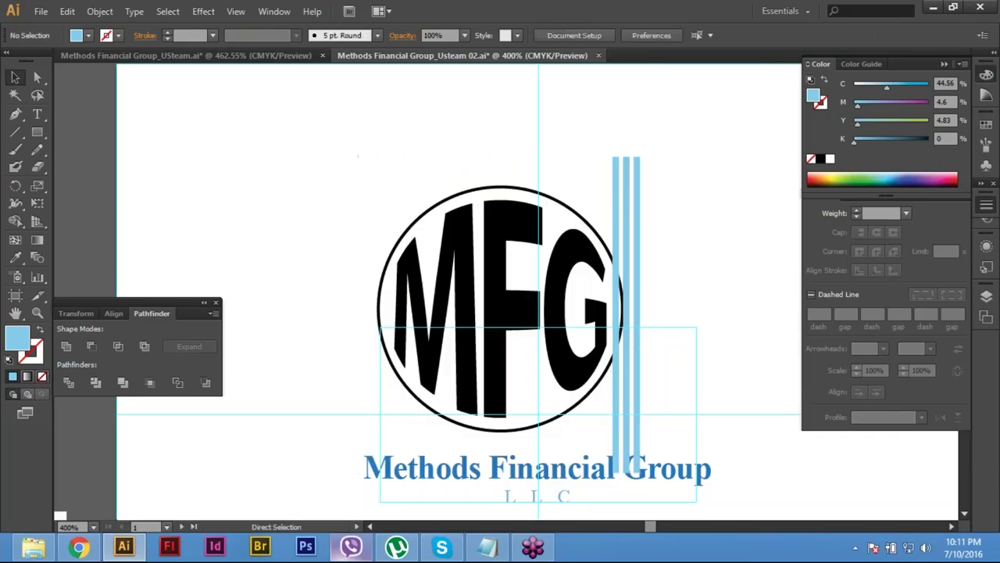
pyautogui.hotkey('ctrl', 'v')
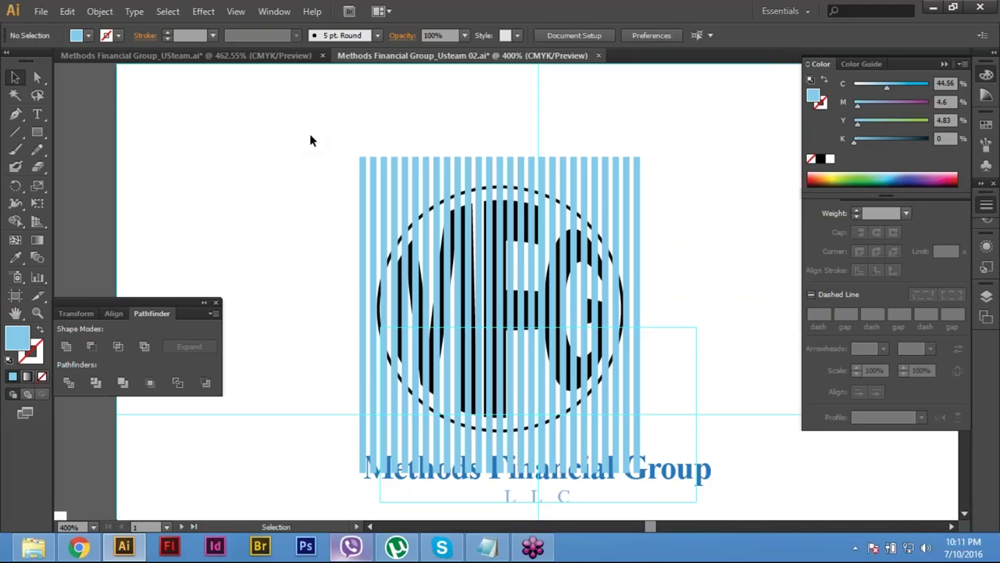
# Step: Select only the vertical stripes by marqueeing across their upper ends above the circle, and deselect them
pyautogui.moveTo(299, 135); pyautogui.dragTo(662, 167)
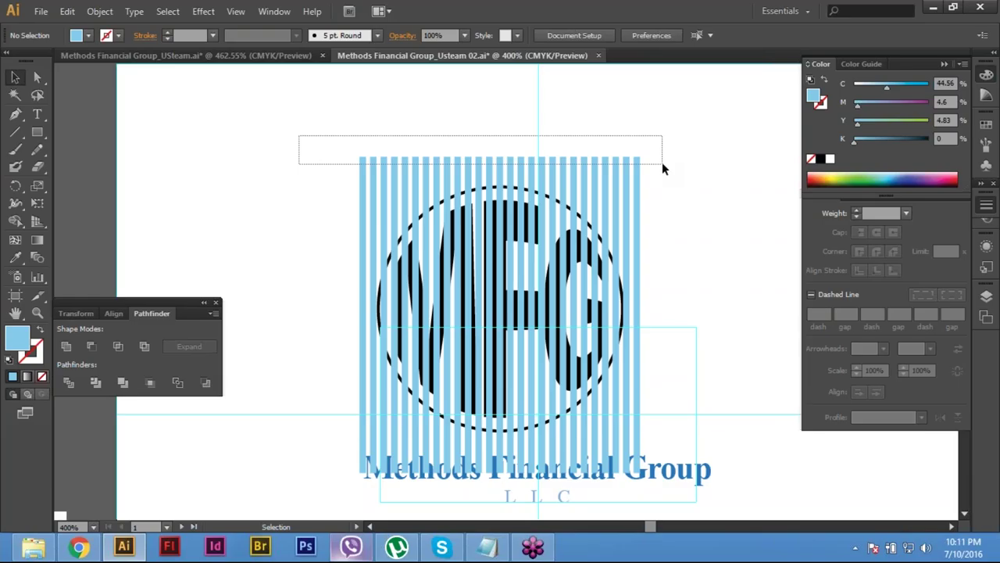
pyautogui.moveTo(669, 396); pyautogui.dragTo(668, 176)
pyautogui.moveTo(300, 116); pyautogui.dragTo(675, 165)
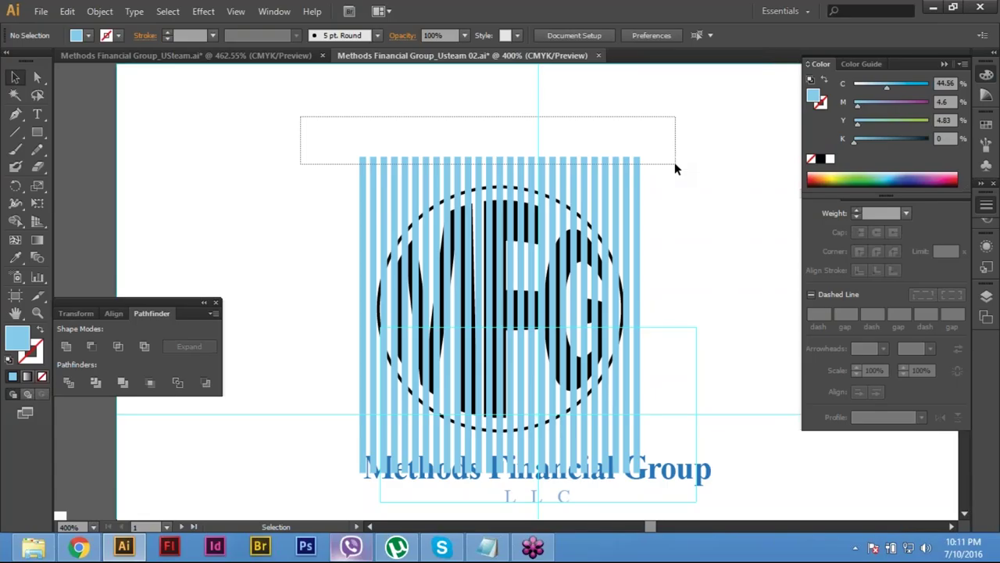
pyautogui.moveTo(675, 166); pyautogui.dragTo(675, 166)
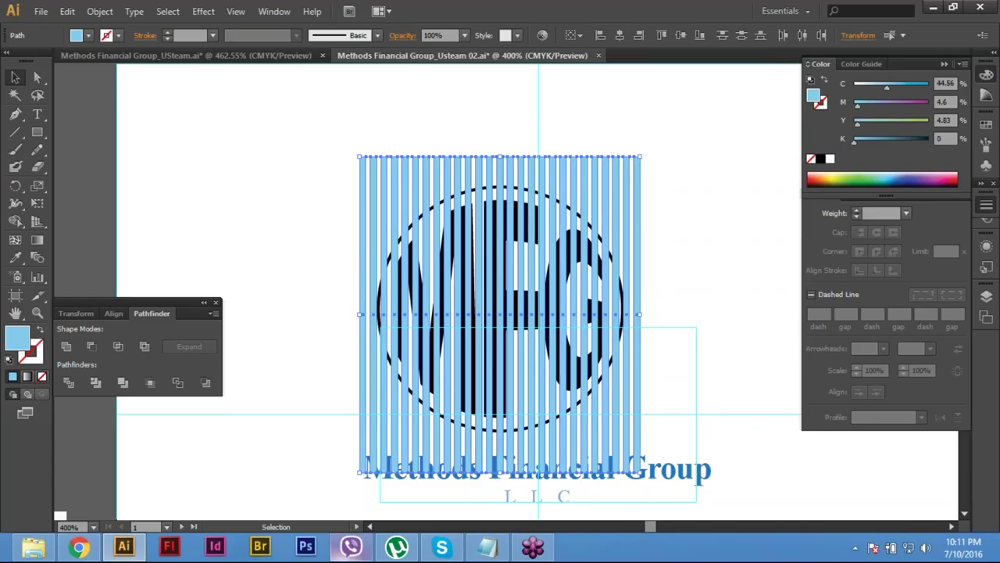
pyautogui.hotkey('ctrl', 'shift', 'a')
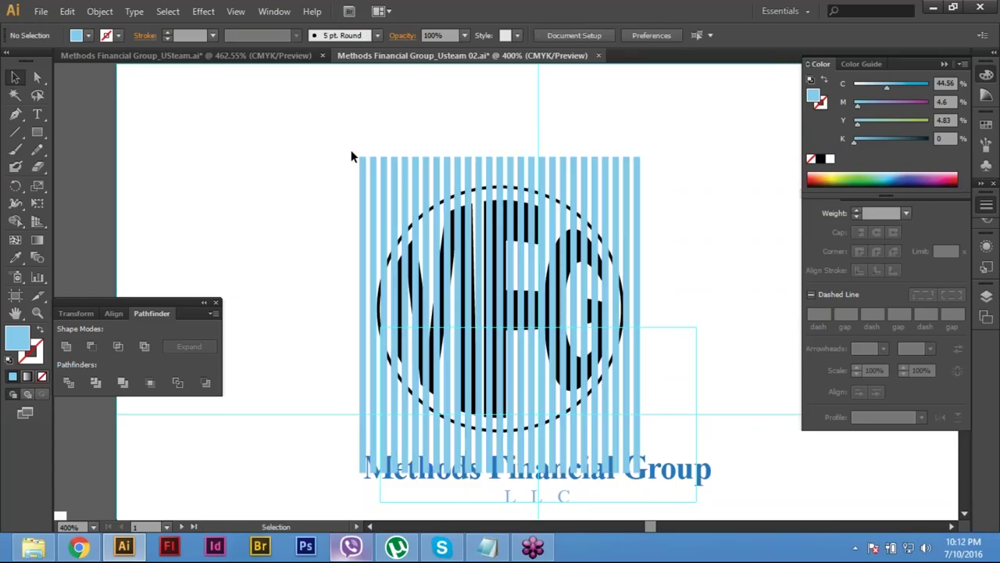
# Step: Hide the stripes and the circle separately, and show all hidden objects so that stripes and circle are selected together
pyautogui.moveTo(257, 123); pyautogui.dragTo(693, 166)
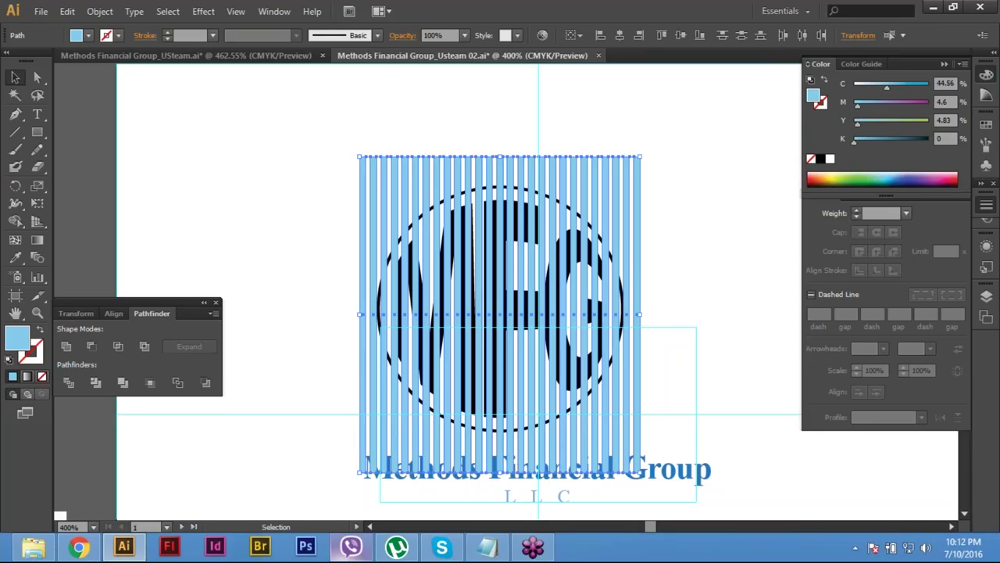
pyautogui.press('Delete')
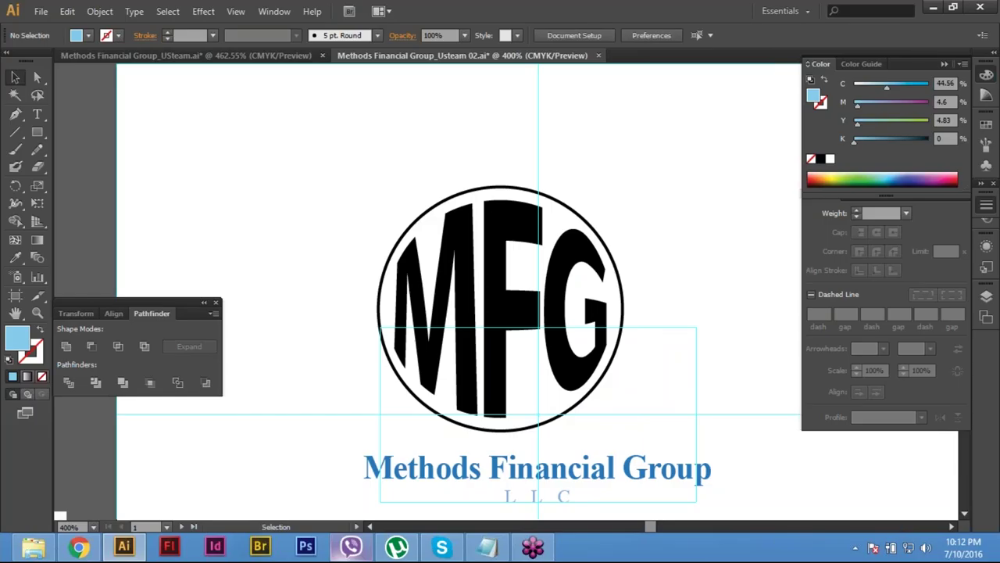
pyautogui.click(512, 188)
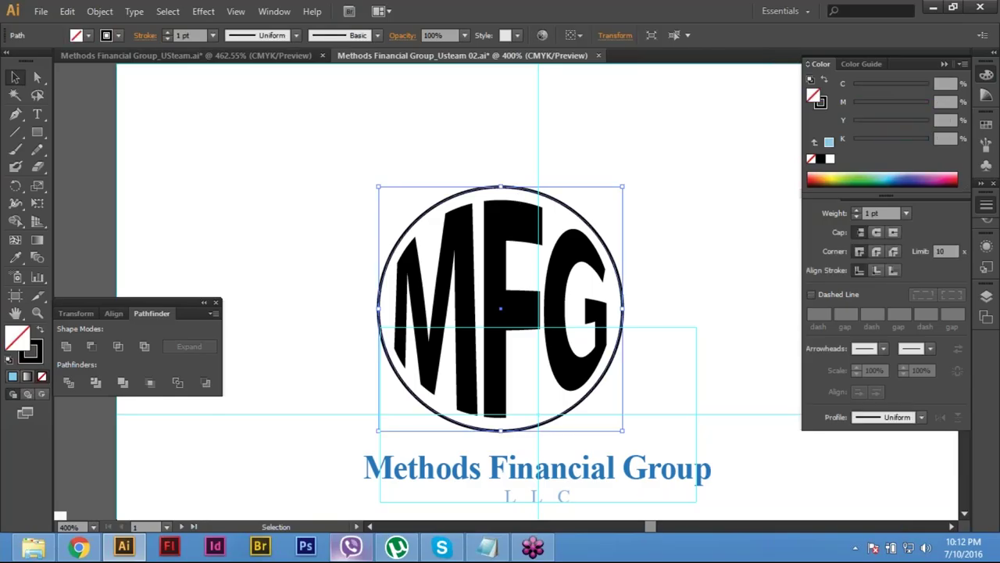
pyautogui.press('Delete')
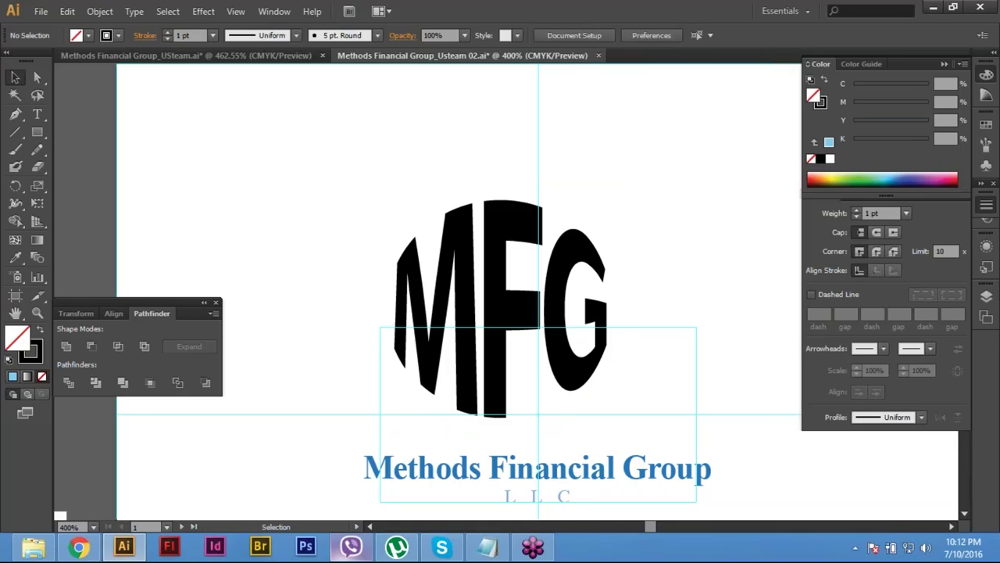
pyautogui.press('ctrl')
pyautogui.hotkey('ctrl', 'z')
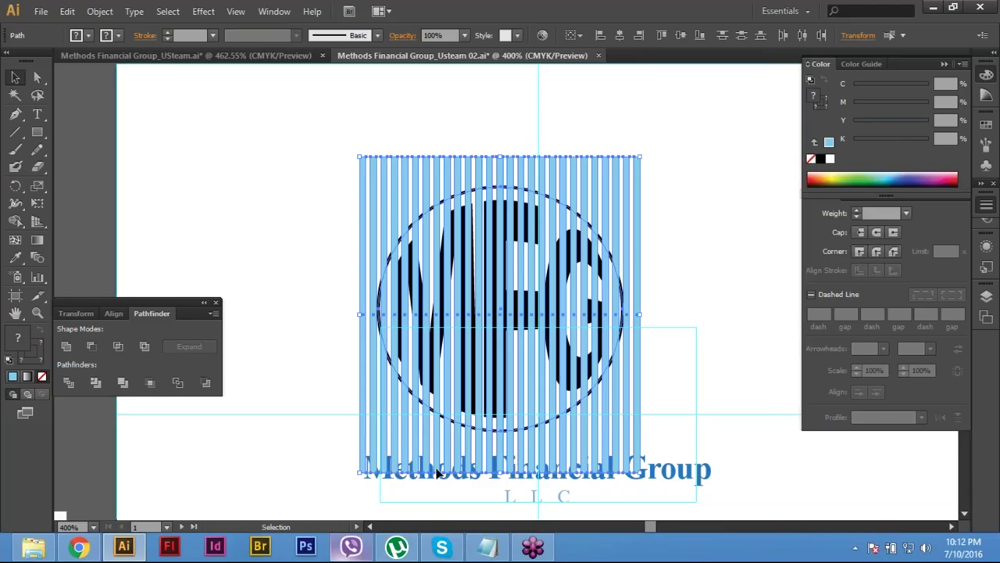
# Step: Try cutting the stripes out of the circle with Minus Front, check the result against the MFG letters, and undo it
pyautogui.click(90, 347)
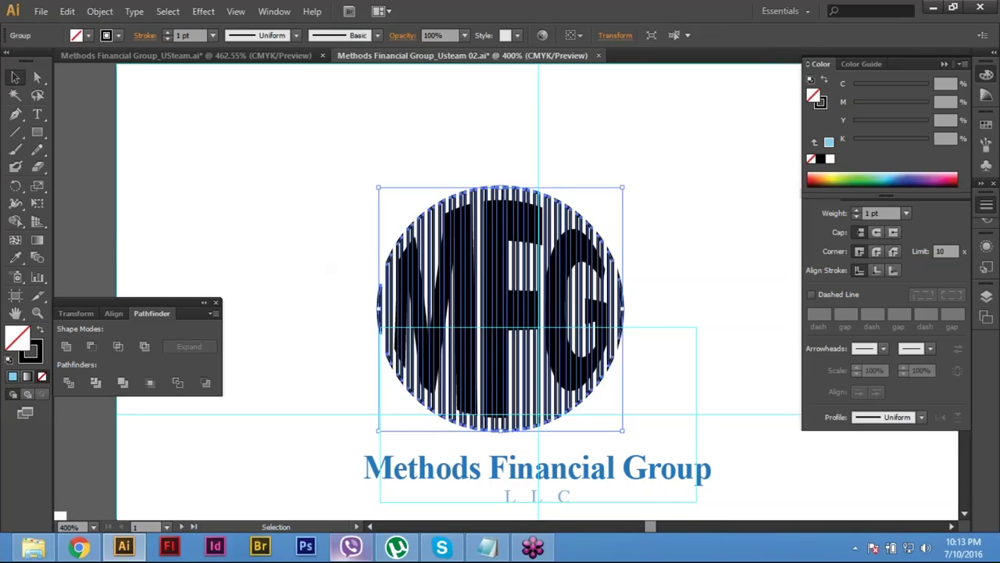
pyautogui.click(656, 380)
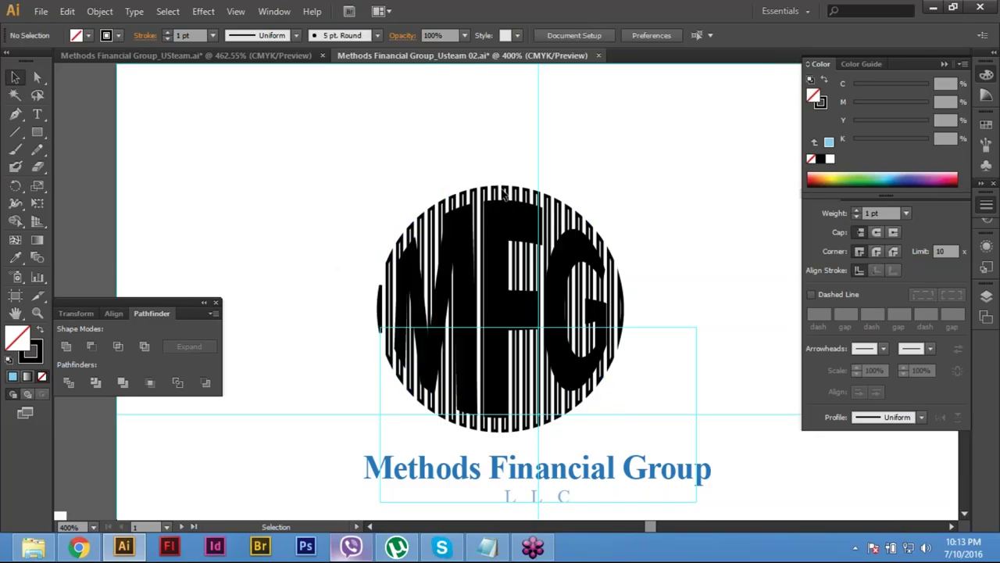
pyautogui.click(512, 301)
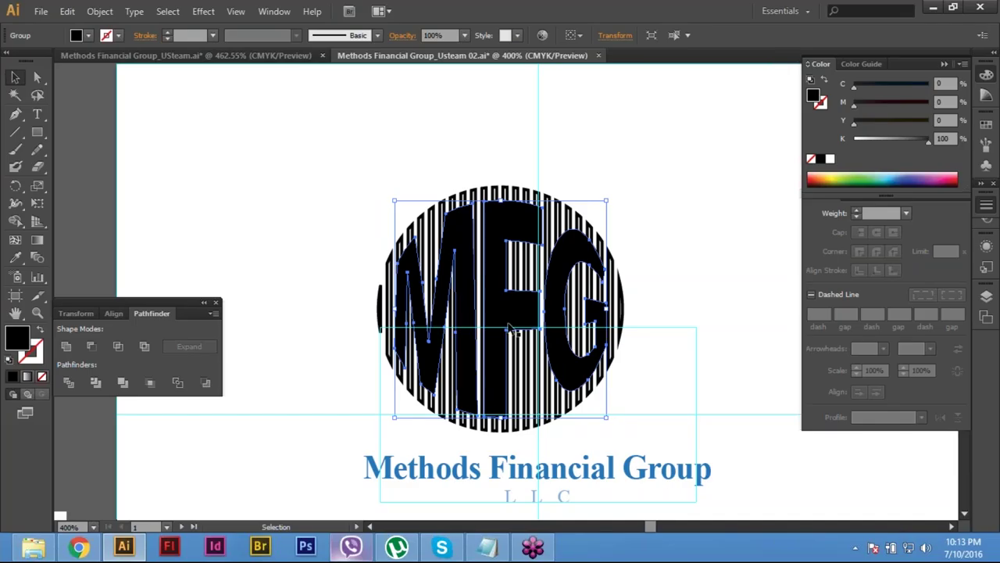
pyautogui.hotkey('ctrl', 'shift', 'a')
pyautogui.hotkey('ctrl', 'z')
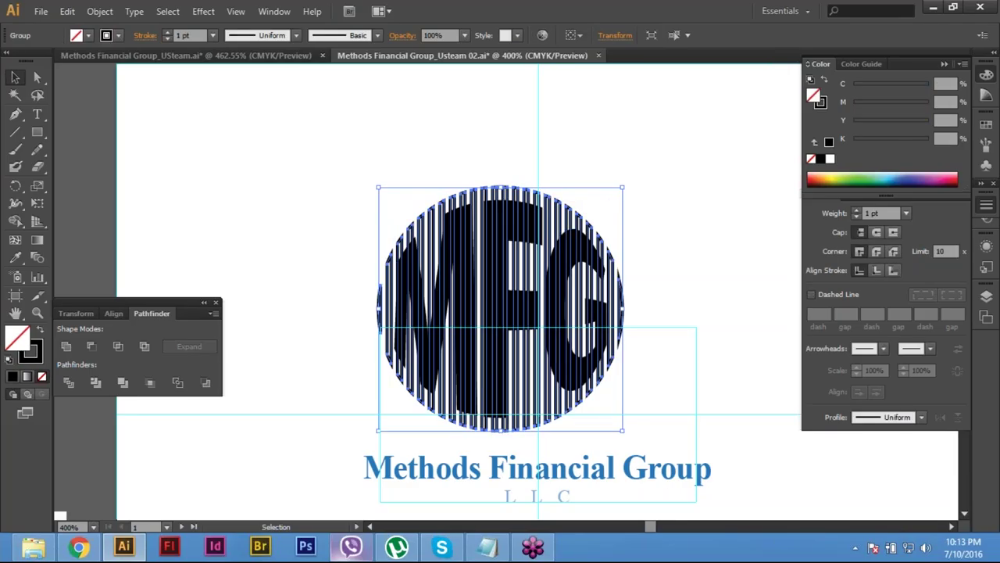
pyautogui.click(680, 329)
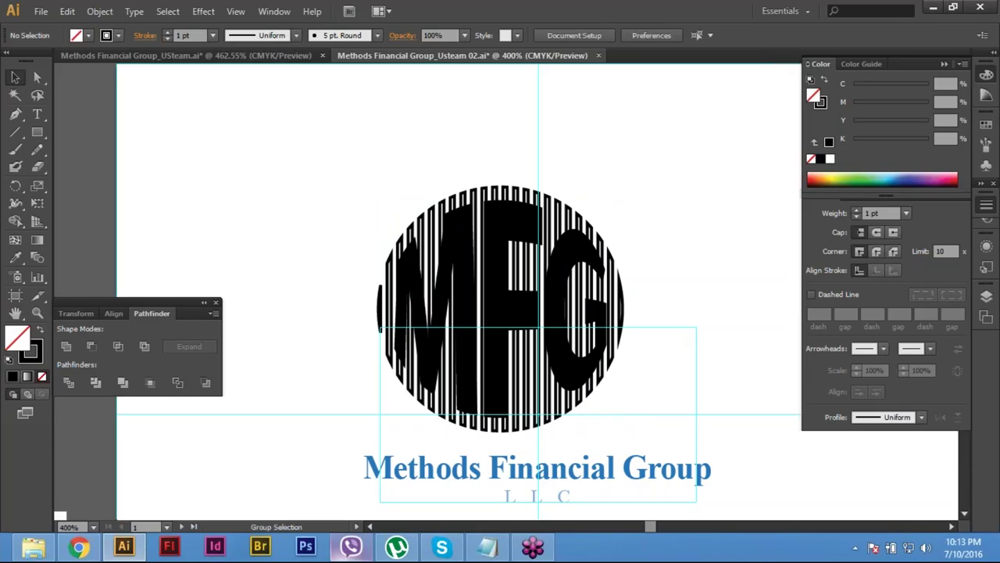
pyautogui.press('a')
pyautogui.press('alt')
pyautogui.hotkey('ctrl', 'alt', '7')
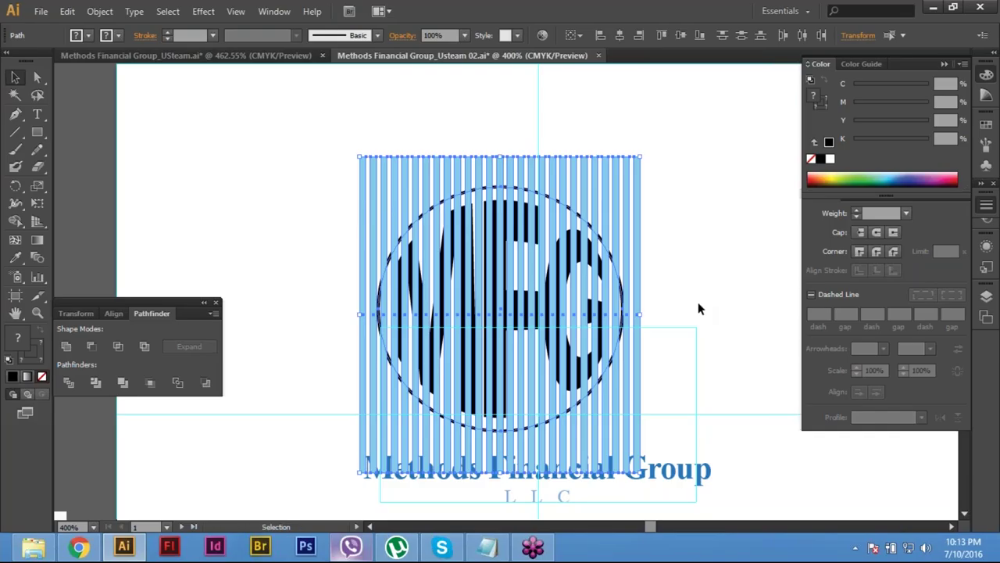
# Step: Hide all the light blue stripes and the circle, leaving only the MFG letters above the company name
pyautogui.click(698, 309)
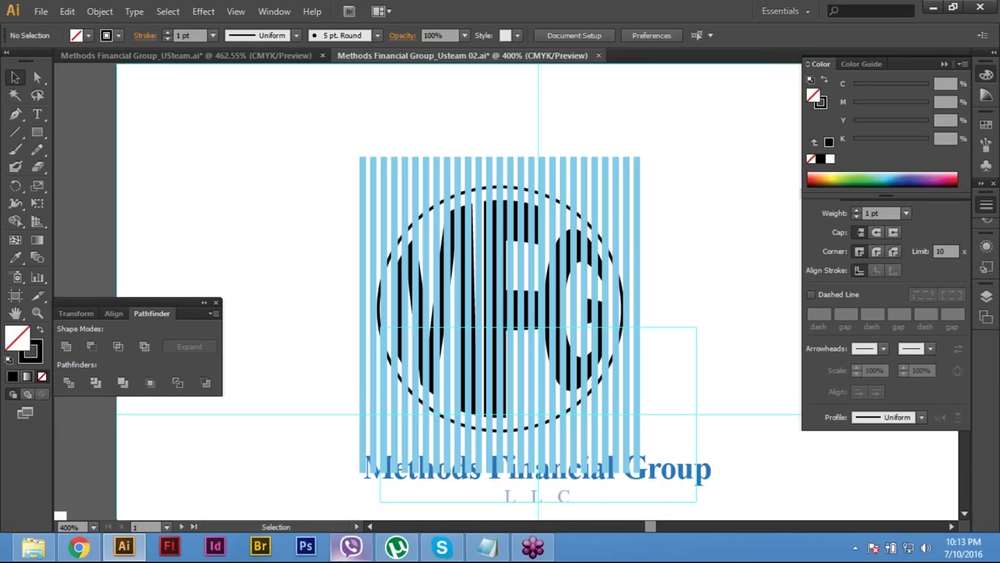
pyautogui.press('ctrl')
pyautogui.moveTo(258, 118); pyautogui.dragTo(663, 178)
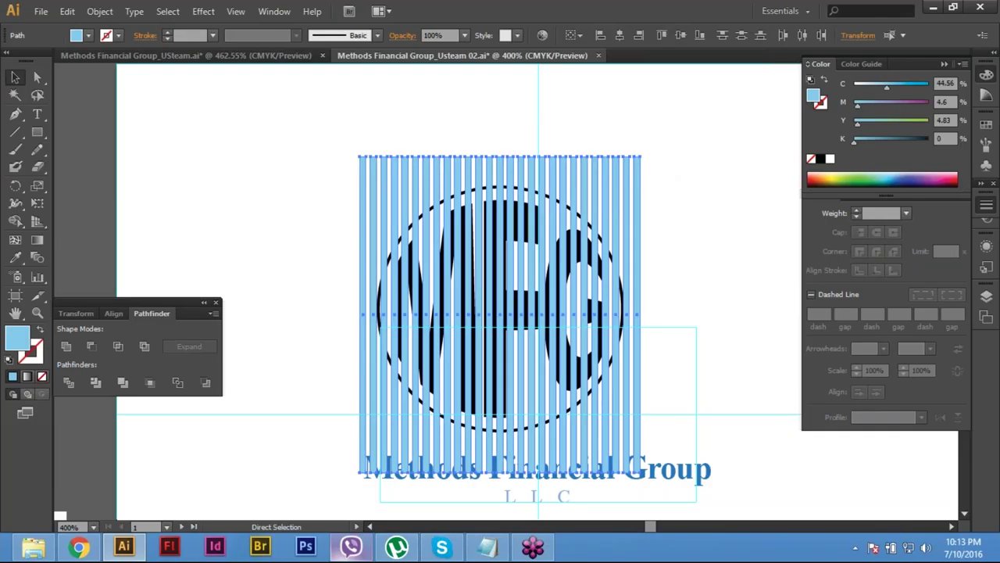
pyautogui.press('Delete')
pyautogui.click(559, 194)
pyautogui.press('Delete')
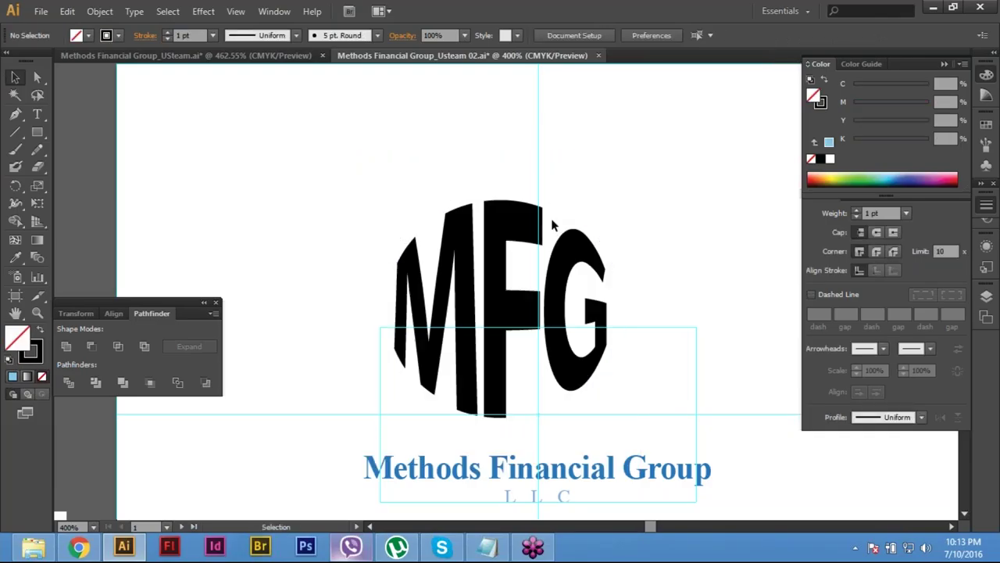
# Step: Show all hidden objects so that the vertical stripes and the circle are selected together over the MFG letters
pyautogui.press('ctrl')
pyautogui.click(68, 12)
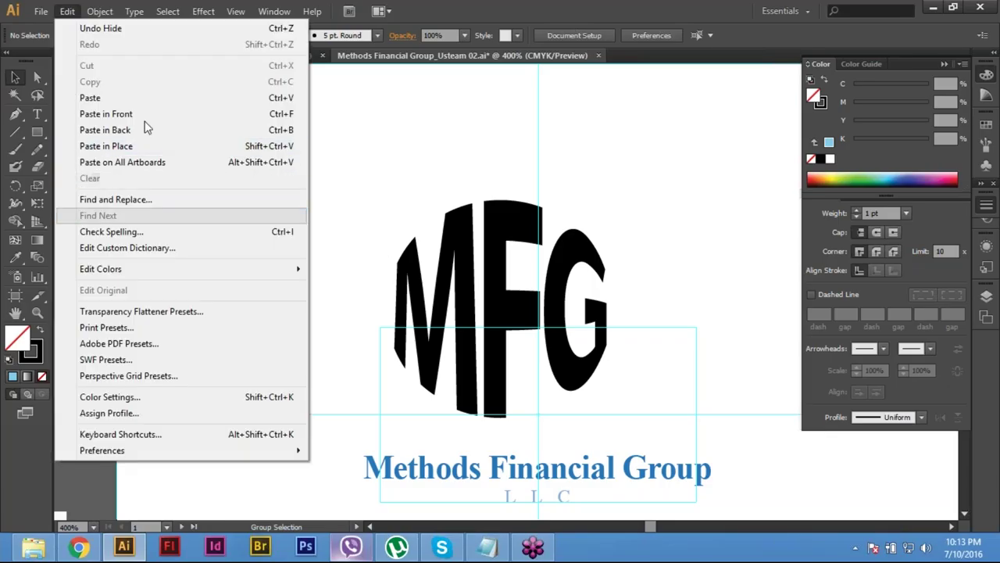
pyautogui.moveTo(102, 11)
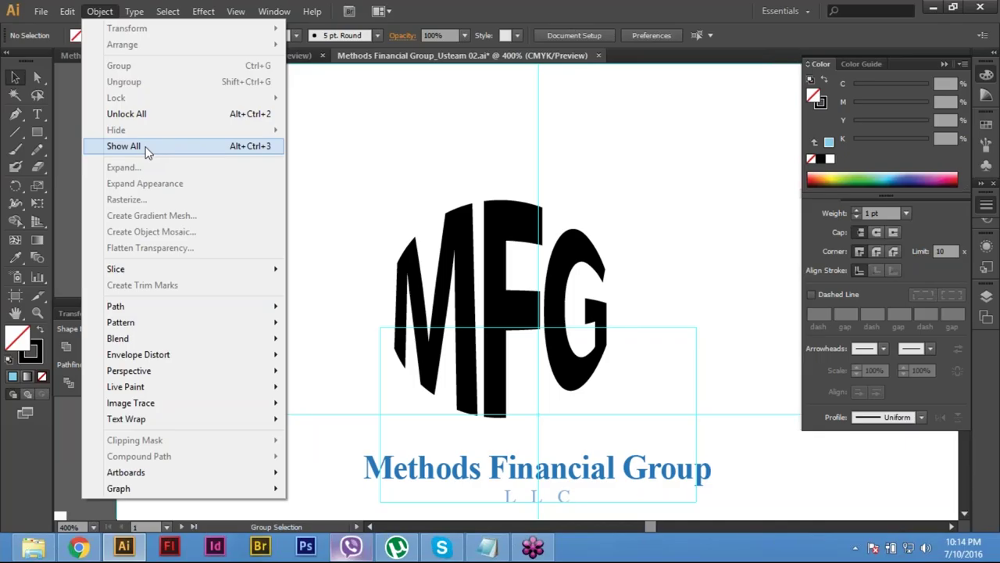
pyautogui.click(125, 147)
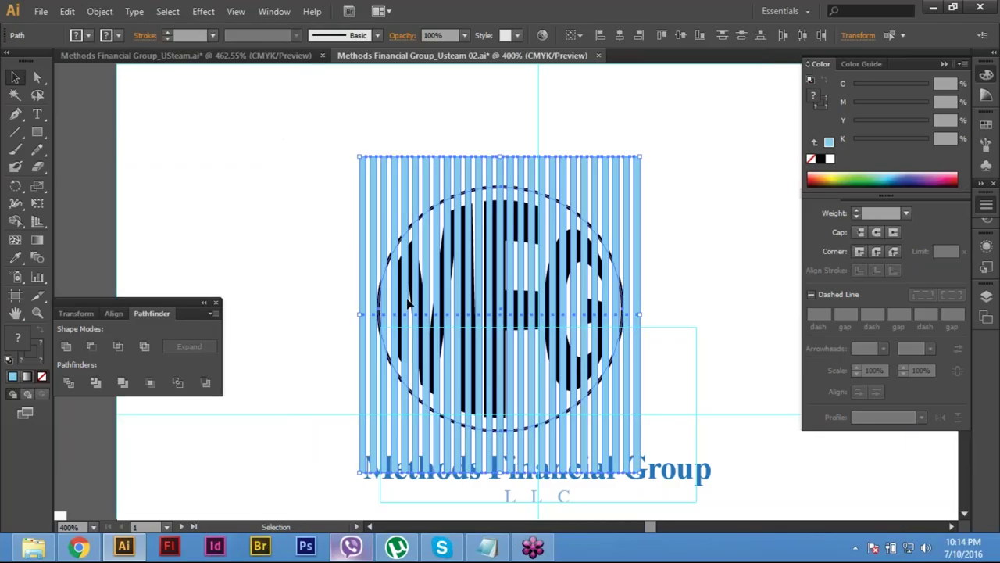
pyautogui.click(99, 11)
pyautogui.moveTo(136, 135)
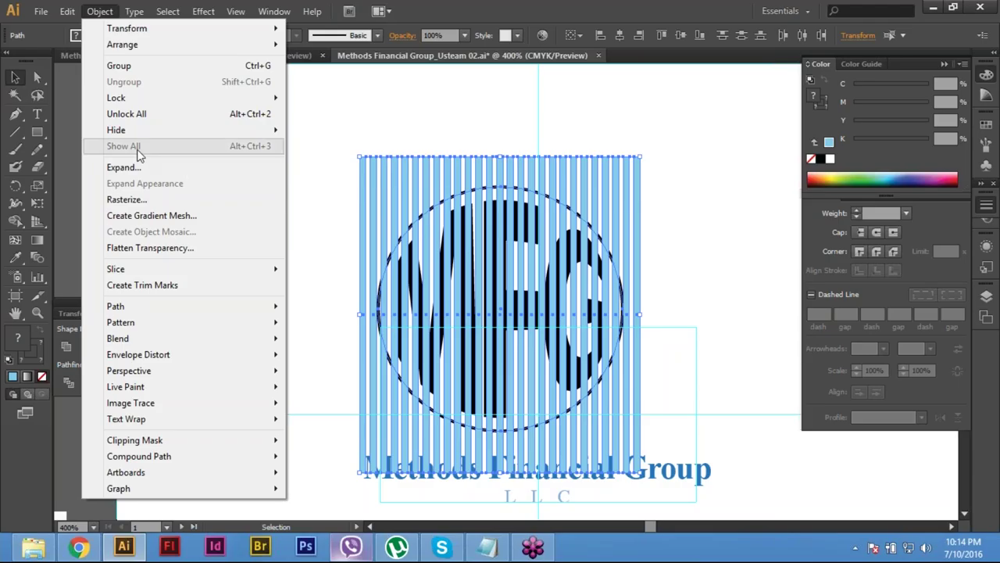
pyautogui.click(511, 8)
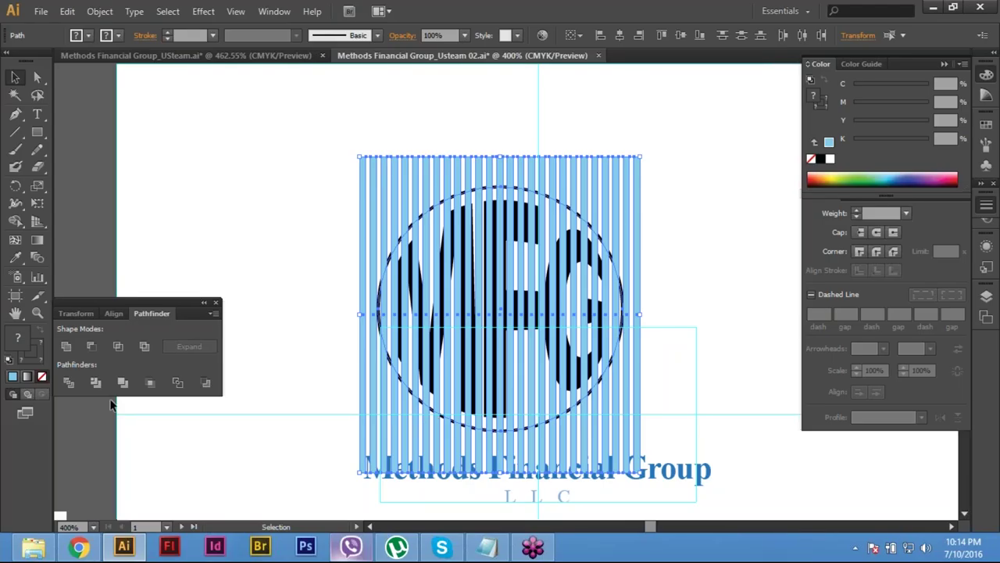
# Step: Try cutting the stripes out of the circle with Minus Front, check the striped group's selection, and undo back to the letters alone
pyautogui.click(92, 347)
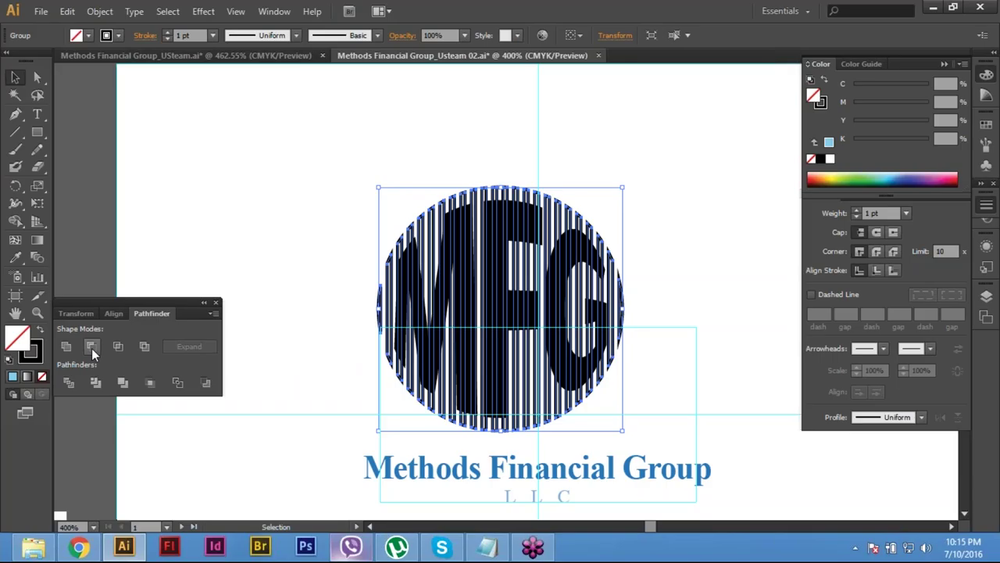
pyautogui.click(260, 288)
pyautogui.click(510, 202)
pyautogui.click(510, 203)
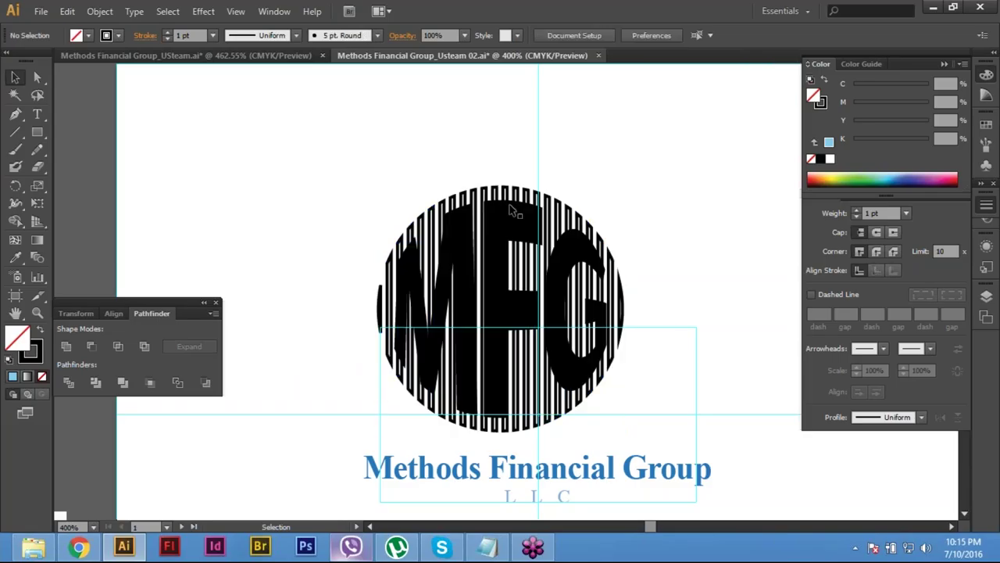
pyautogui.click(516, 198)
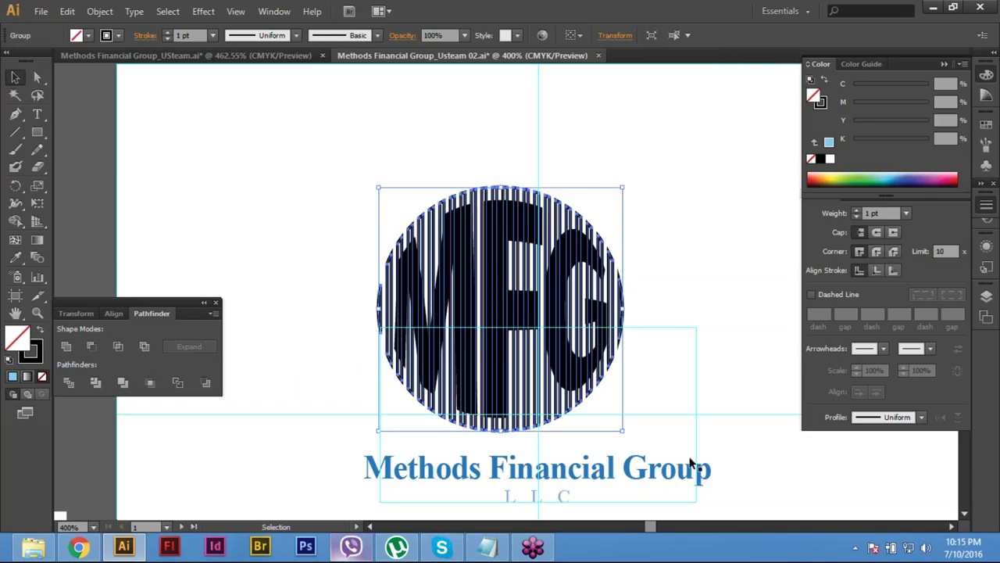
pyautogui.click(730, 414)
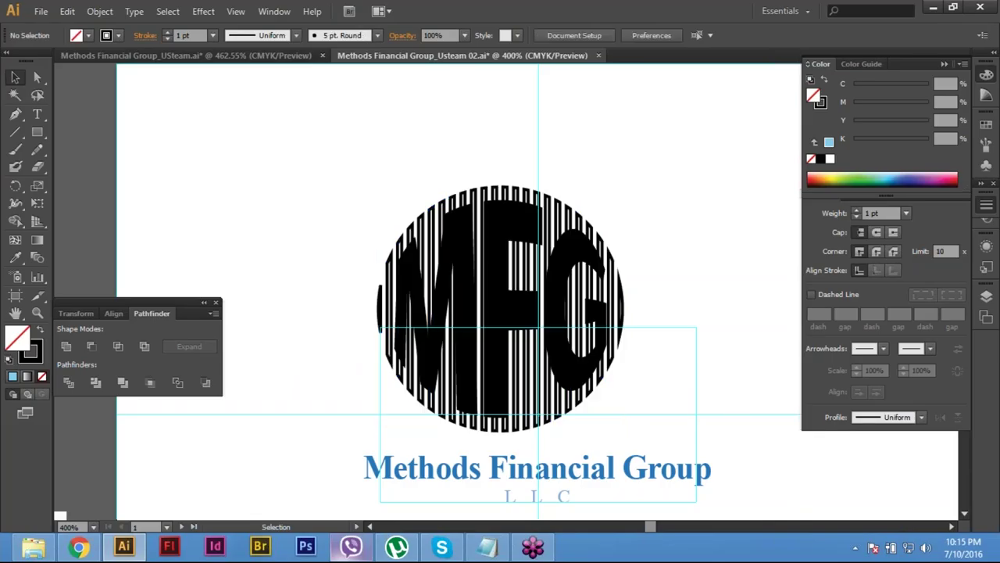
pyautogui.click(511, 192)
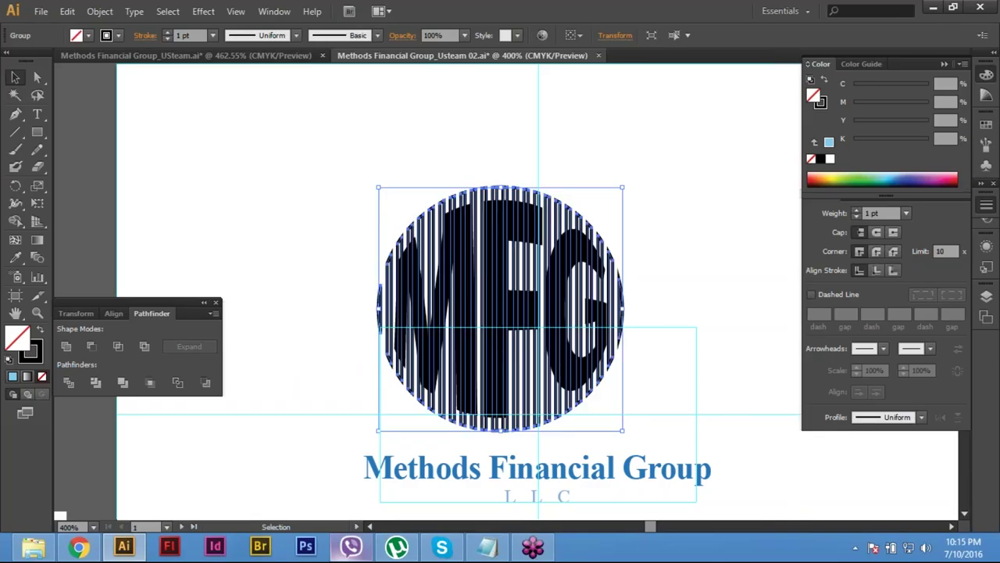
pyautogui.click(510, 185)
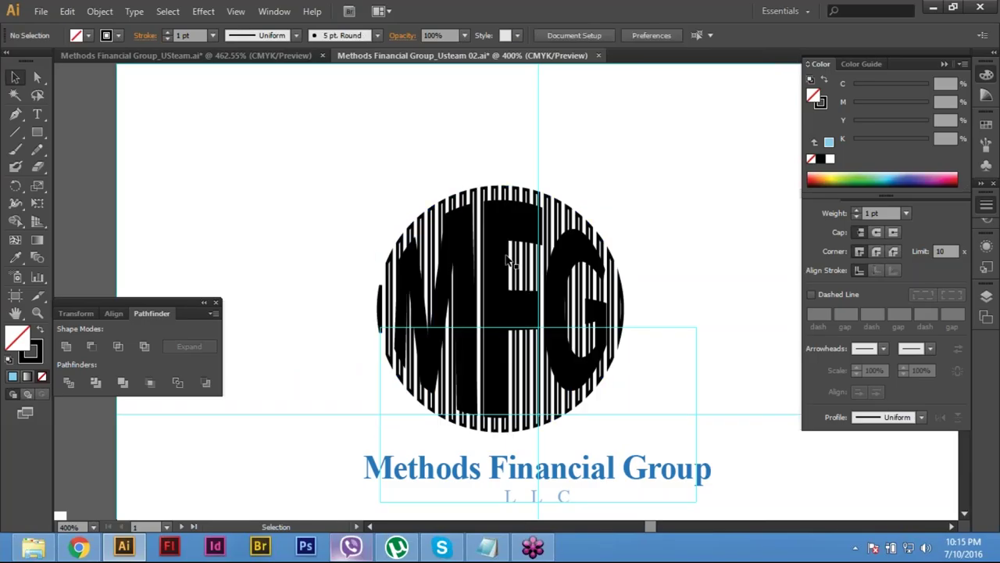
pyautogui.click(617, 313)
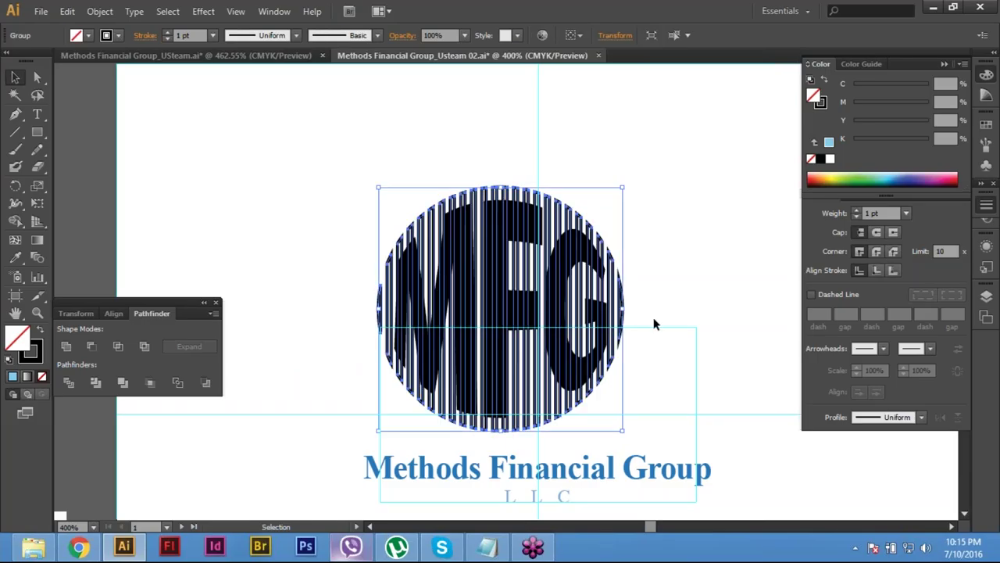
pyautogui.hotkey('ctrl', 'z')
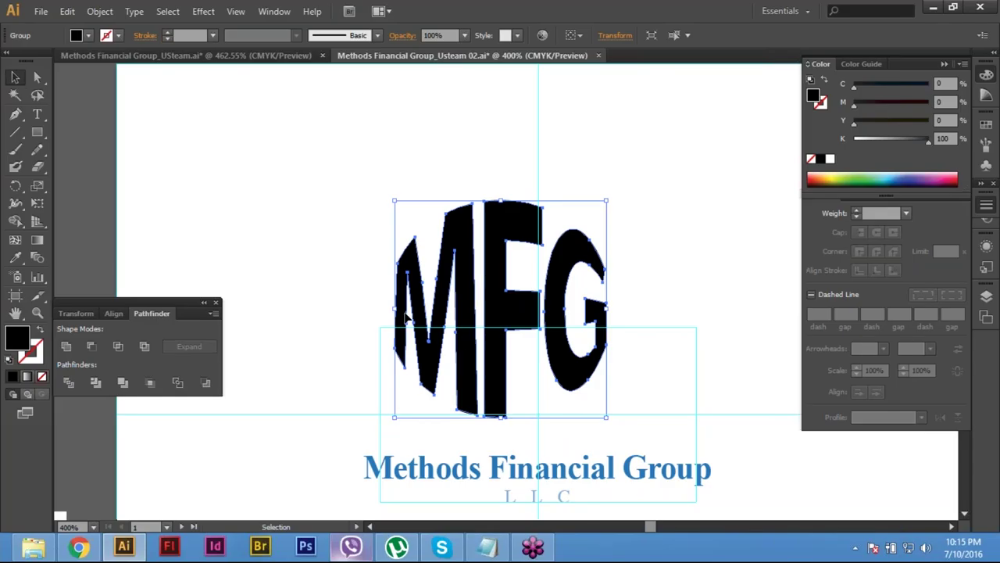
# Step: Show all hidden objects again, then select only the vertical stripes by their upper ends and hide them
pyautogui.click(519, 356)
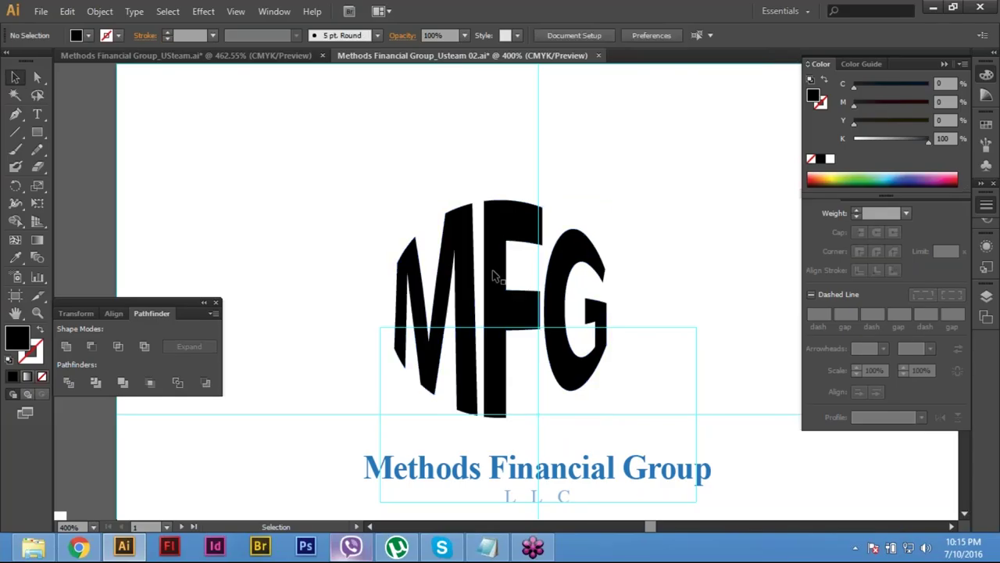
pyautogui.hotkey('ctrl', 'alt', '3')
pyautogui.hotkey('ctrl', 'alt', '7')
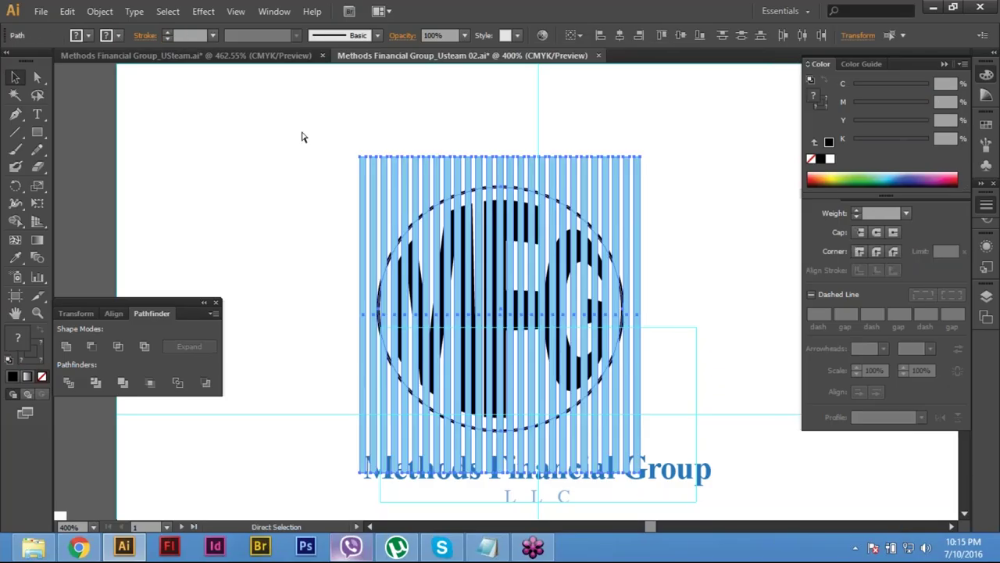
pyautogui.click(303, 137)
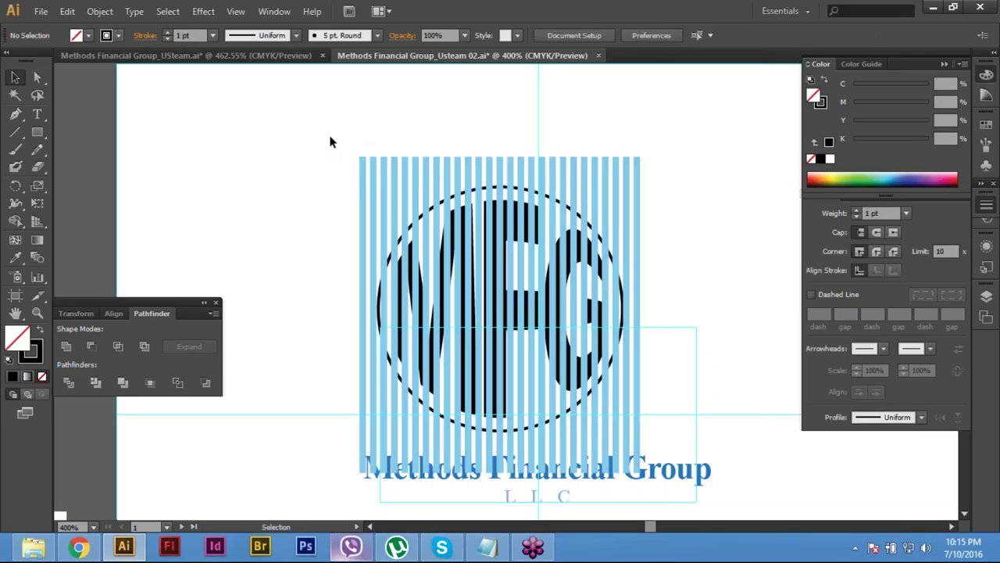
pyautogui.moveTo(321, 137); pyautogui.dragTo(672, 163)
pyautogui.click(290, 149)
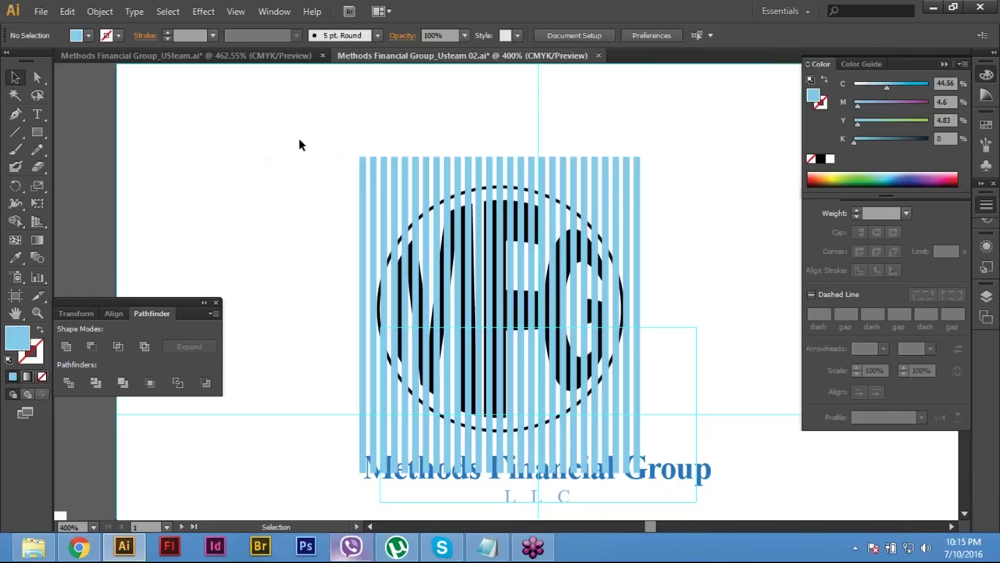
pyautogui.moveTo(268, 139); pyautogui.dragTo(674, 163)
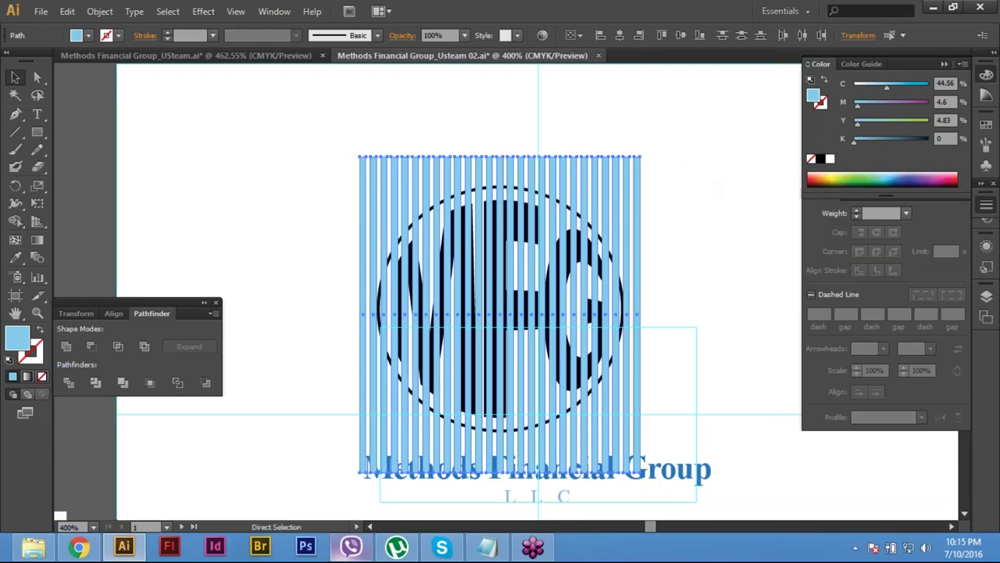
pyautogui.press('Delete')
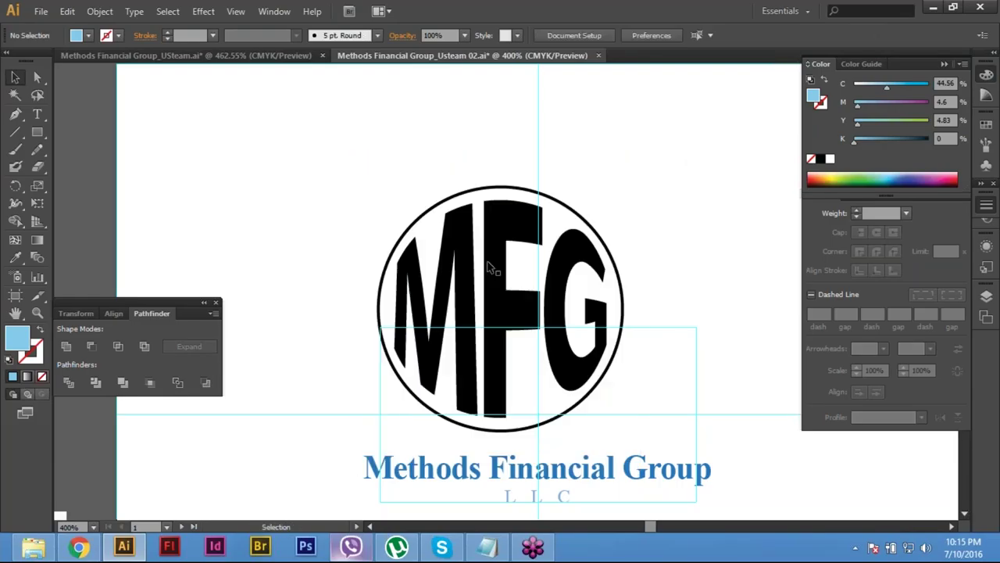
# Step: Hide the circle outline around the MFG letters
pyautogui.click(505, 196)
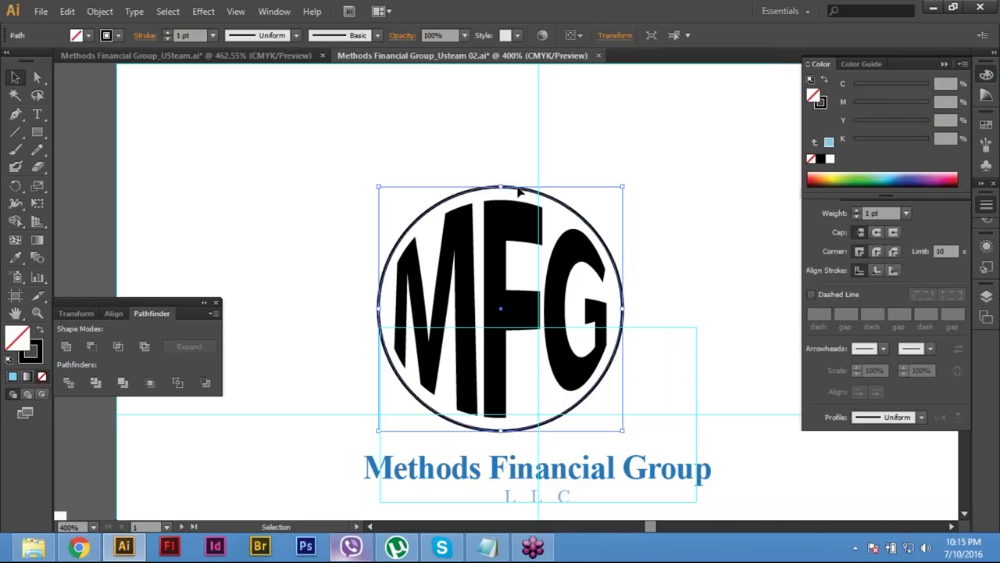
pyautogui.press('a')
pyautogui.press('Delete')
pyautogui.press('v')
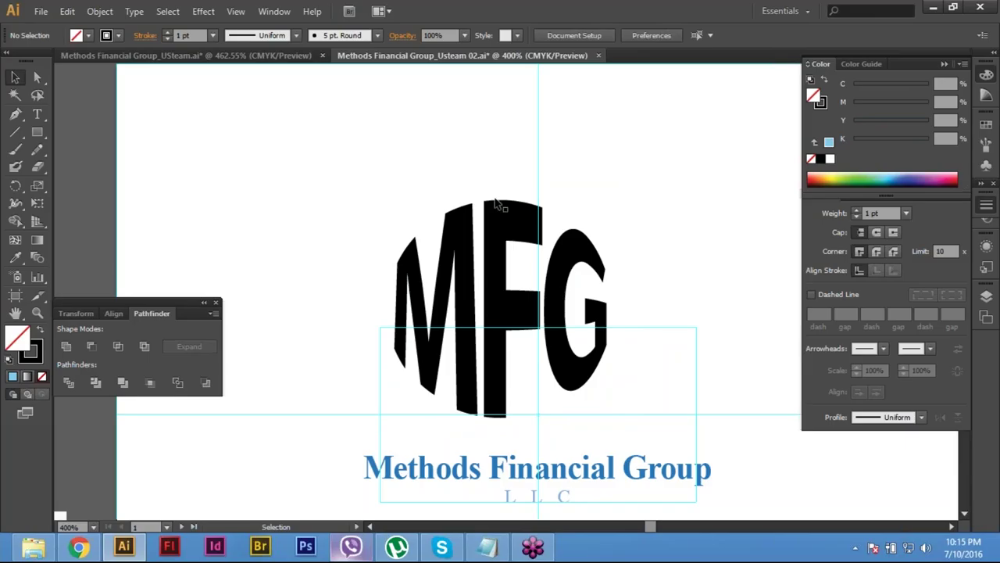
# Step: Lock the MFG letter group and test that a marquee across it selects nothing
pyautogui.click(527, 226)
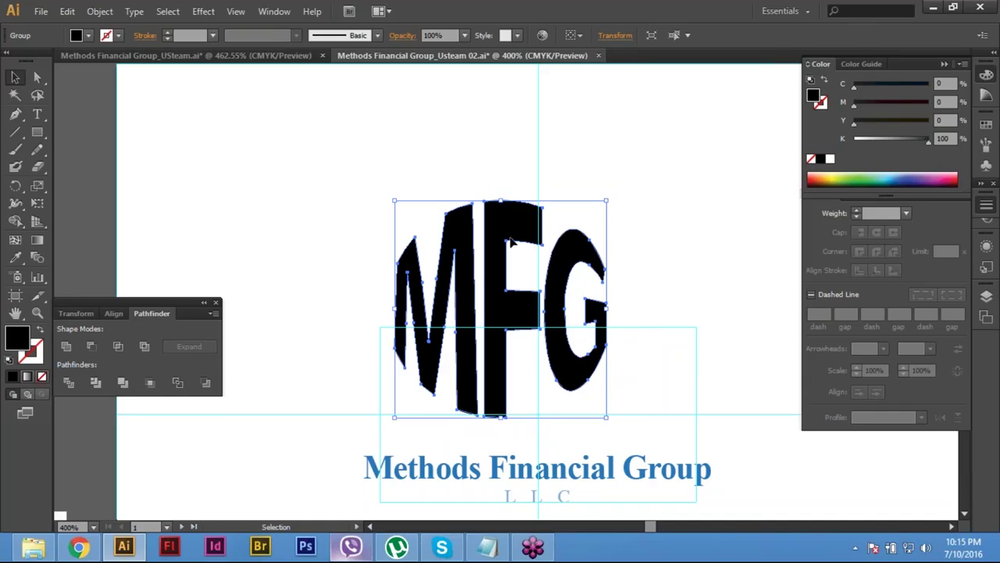
pyautogui.press('a')
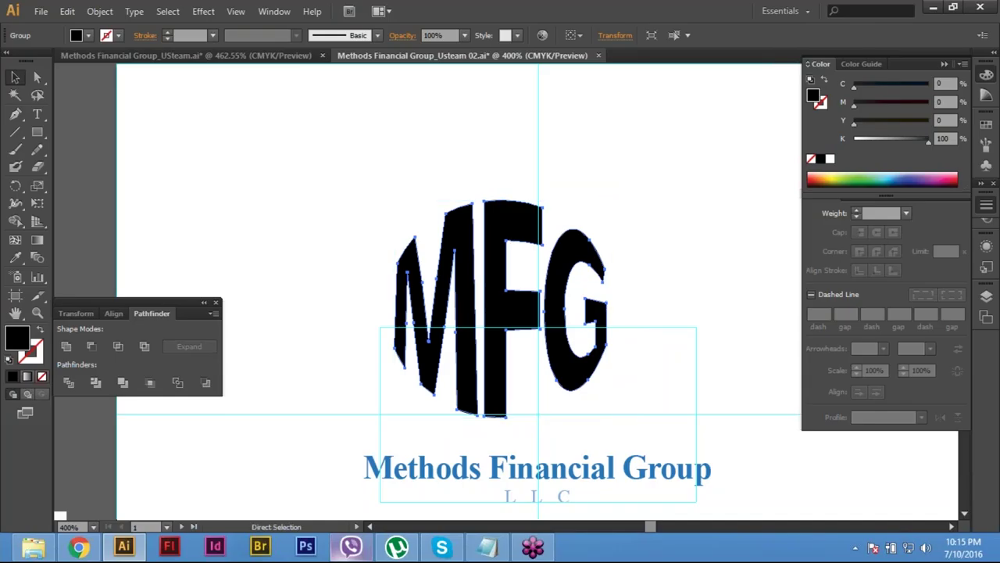
pyautogui.hotkey('ctrl', 'shift', 'a')
pyautogui.press('v')
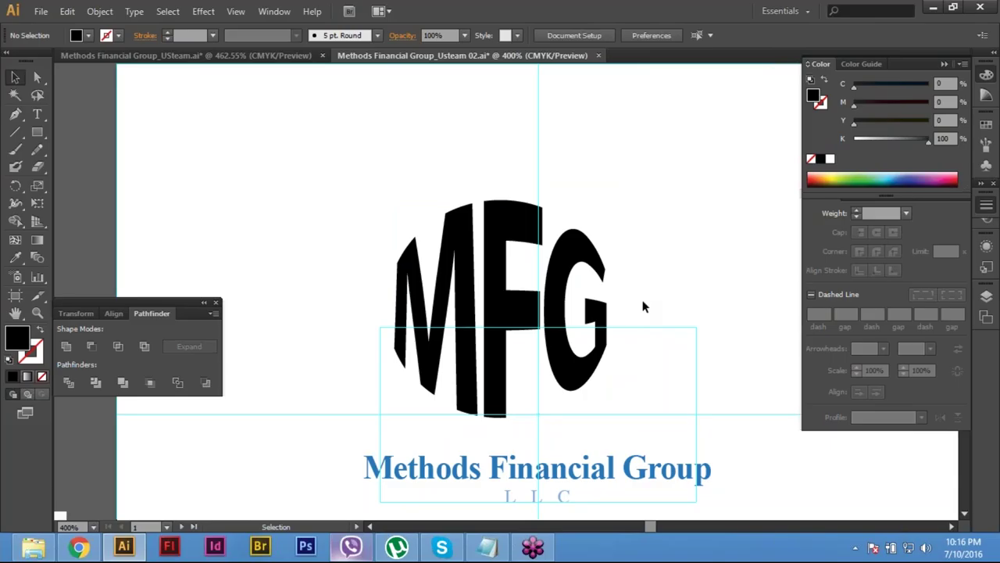
pyautogui.moveTo(584, 275); pyautogui.dragTo(359, 219)
# Step: Show all hidden objects and cut the selected stripes out of the circle with Minus Front
pyautogui.click(62, 11)
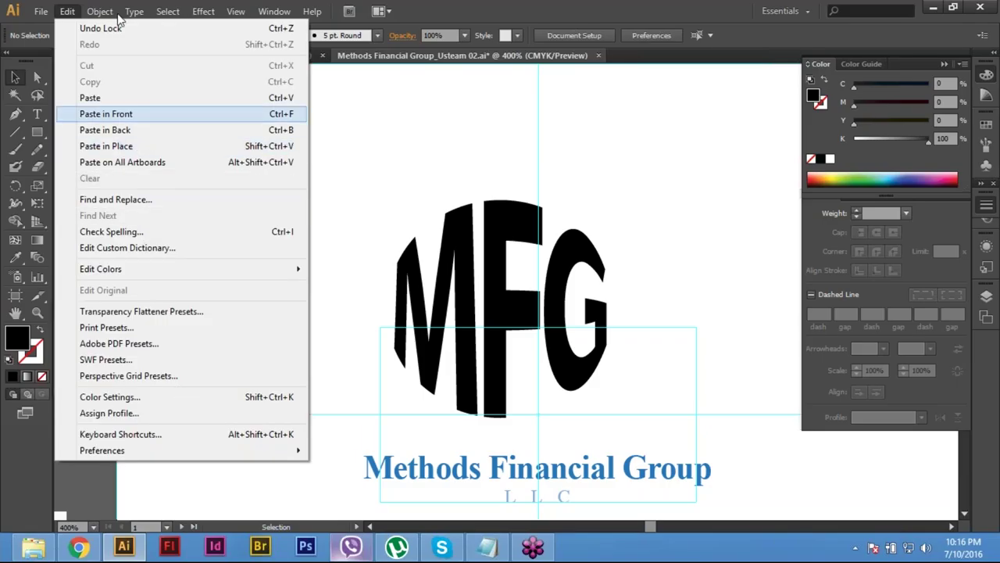
pyautogui.moveTo(109, 13)
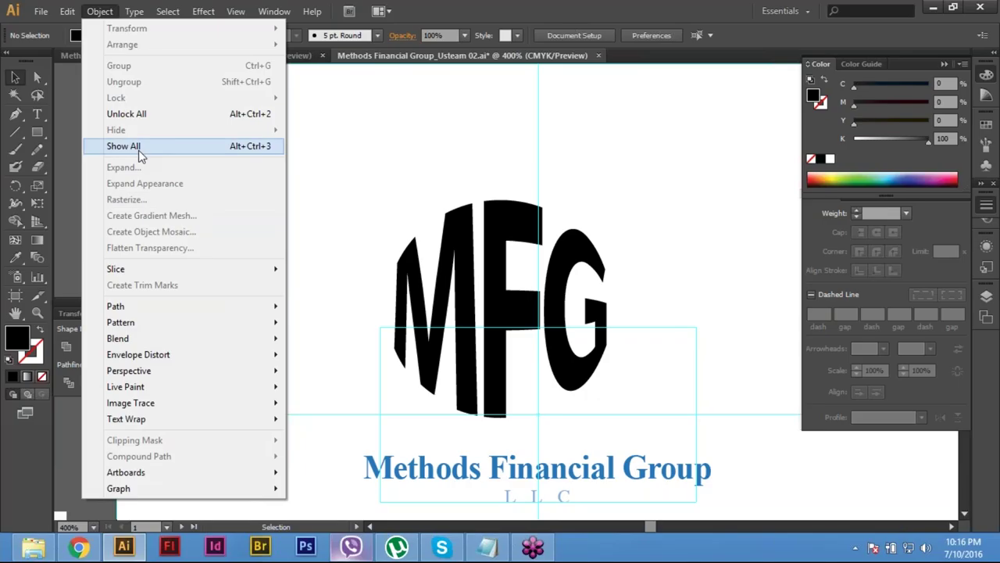
pyautogui.click(139, 150)
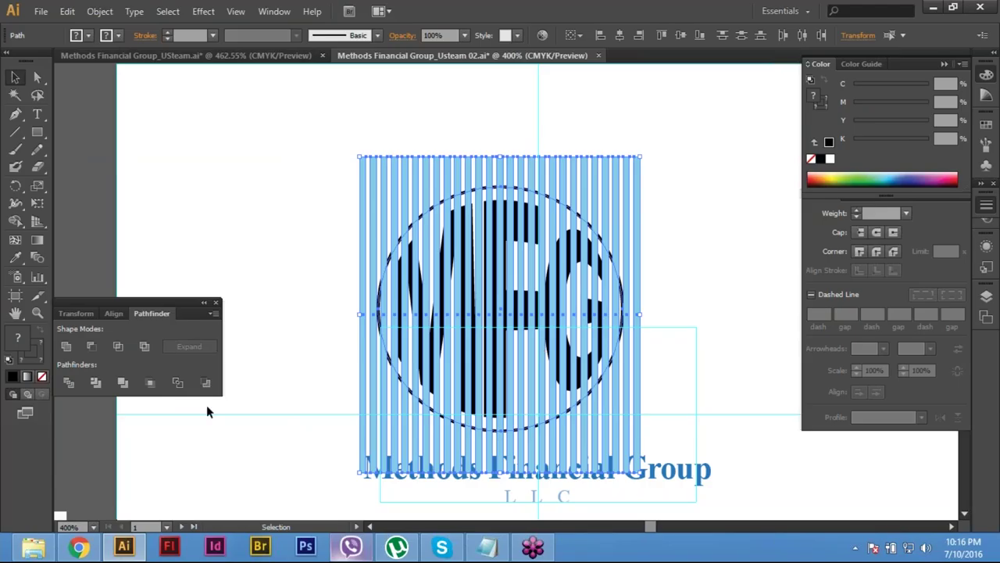
pyautogui.click(91, 345)
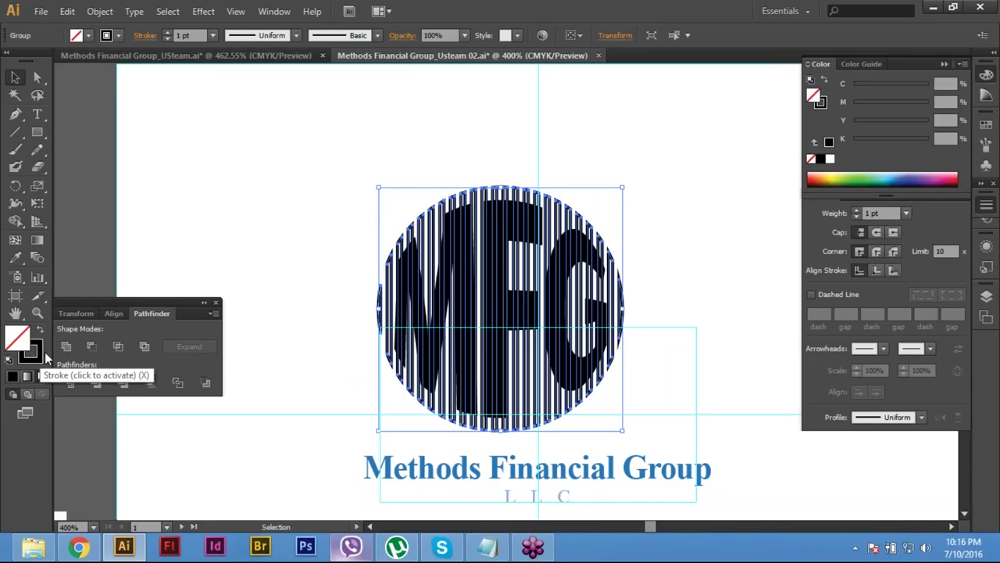
# Step: Swap the striped circle's fill and stroke so it has a black fill and no stroke, and deselect it
pyautogui.scroll(1, 500, 290)
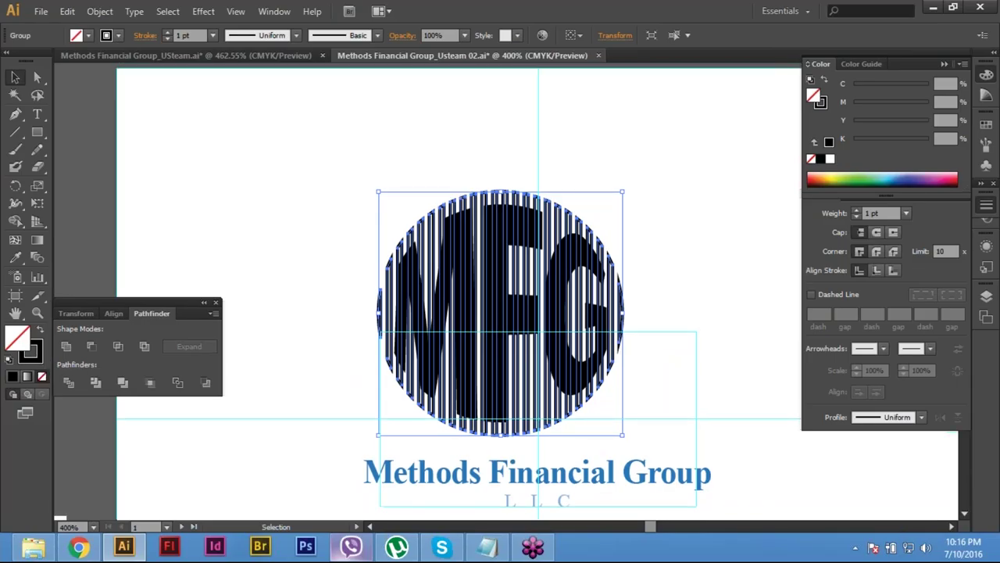
pyautogui.scroll(3, 500, 289)
pyautogui.scroll(4, 500, 289)
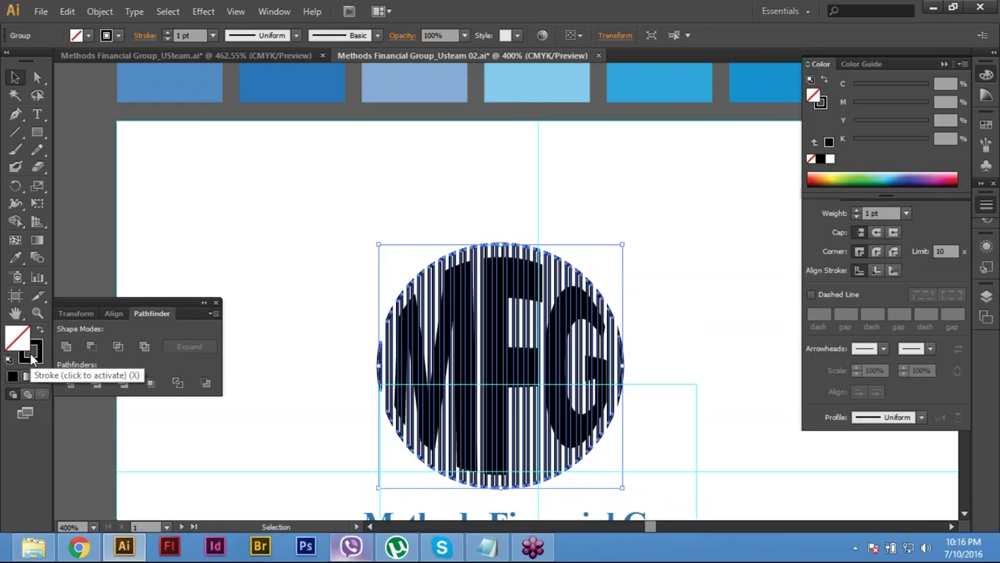
pyautogui.hotkey('shift', 'x')
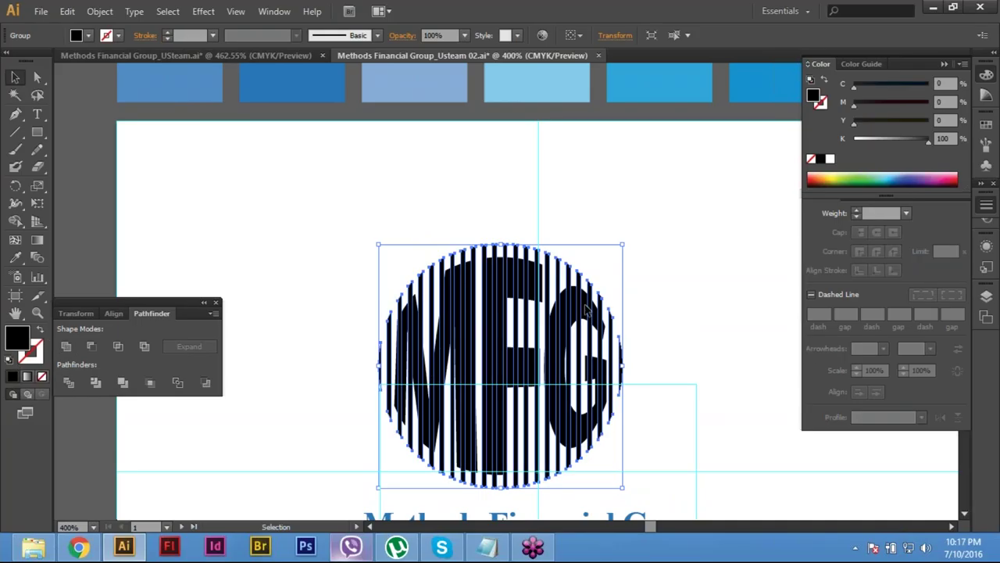
pyautogui.press('a')
pyautogui.press('v')
pyautogui.hotkey('ctrl', 'shift', 'a')
pyautogui.hotkey('ctrl', '-')
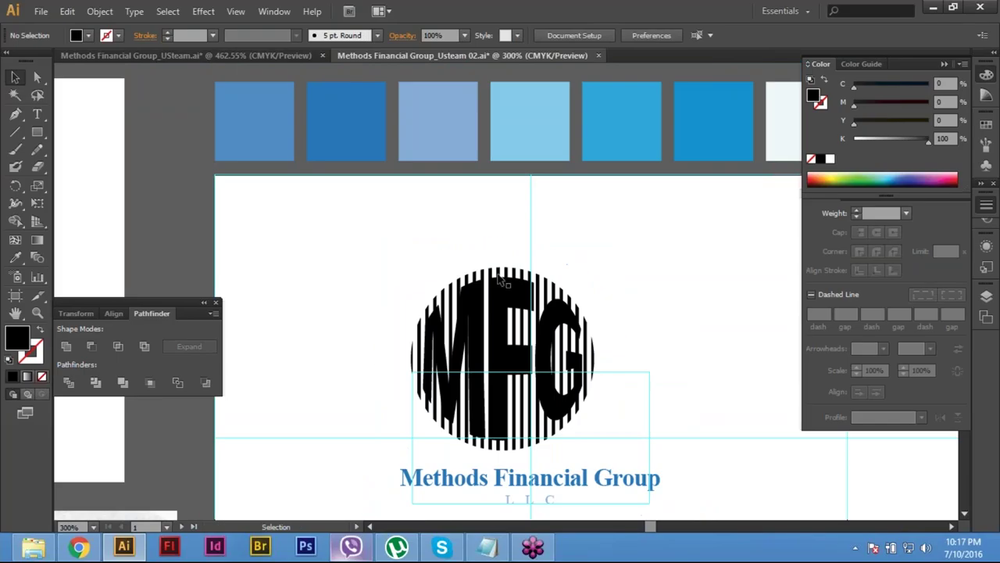
# Step: Recolor the striped circle with the Eyedropper, sampling the dark blue second swatch above the artboard
pyautogui.click(510, 271)
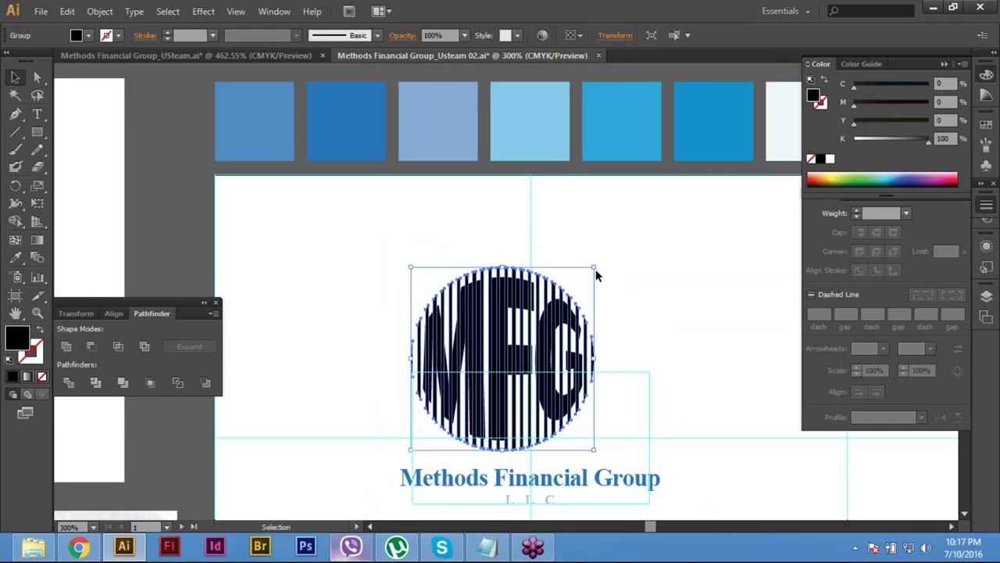
pyautogui.click(15, 259)
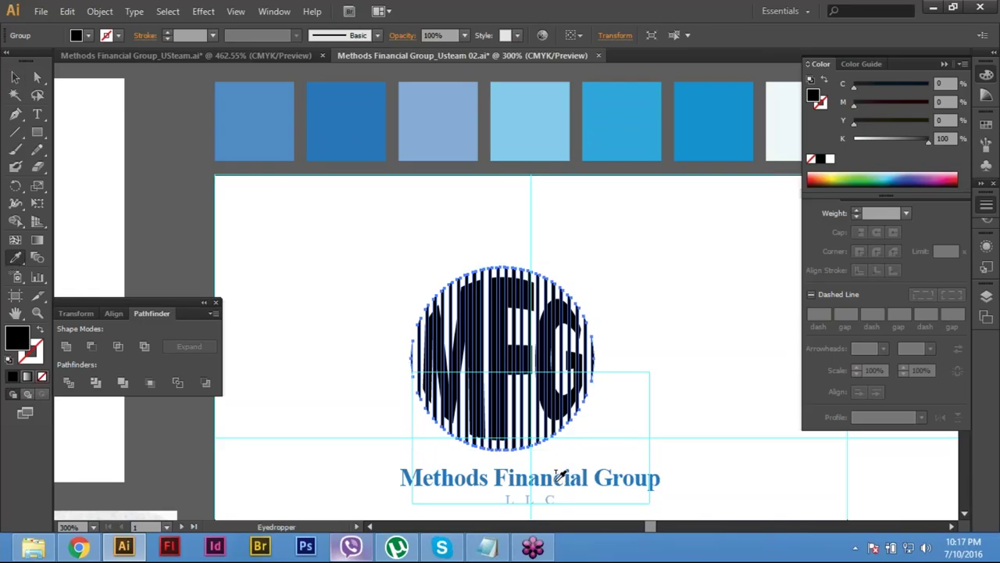
pyautogui.click(352, 114)
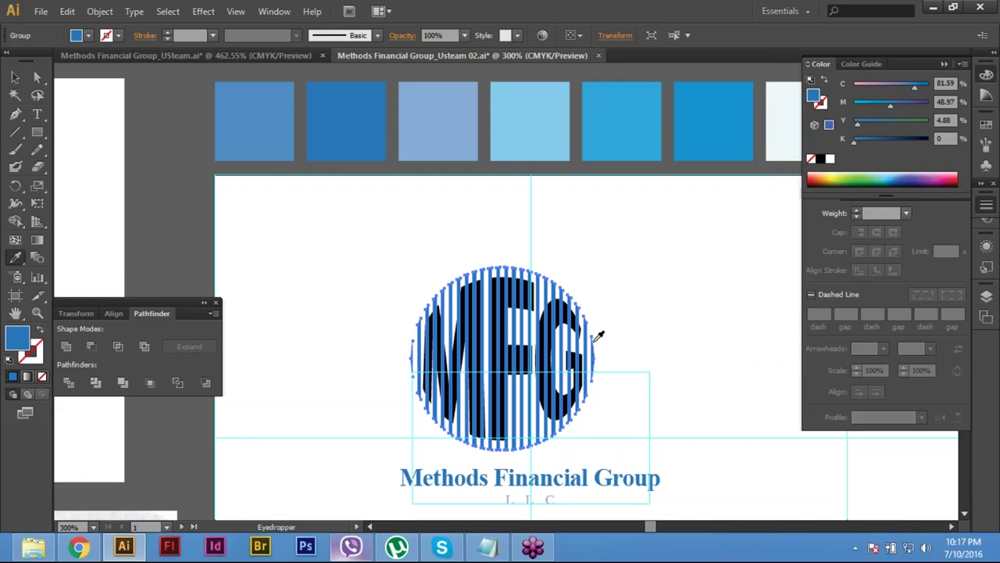
# Step: Send the blue striped circle to the back, behind the black MFG letters, and deselect it
pyautogui.press('v')
pyautogui.click(599, 336)
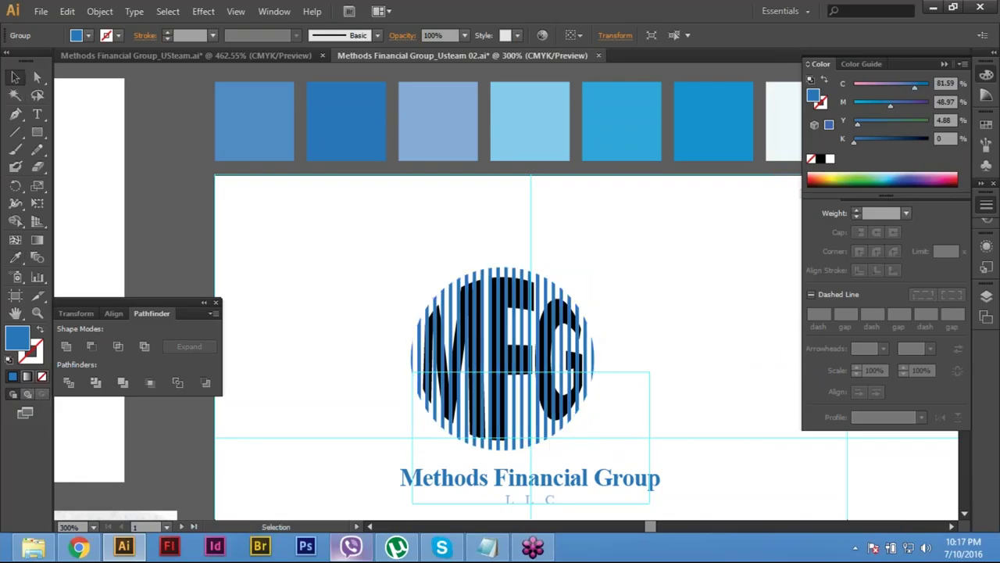
pyautogui.click(522, 280)
pyautogui.click(715, 430)
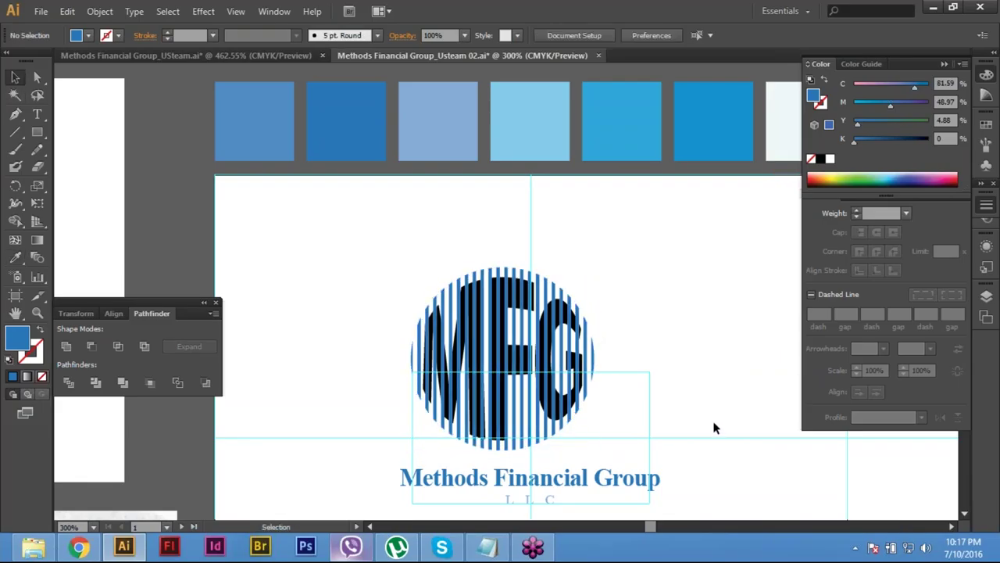
pyautogui.click(496, 286)
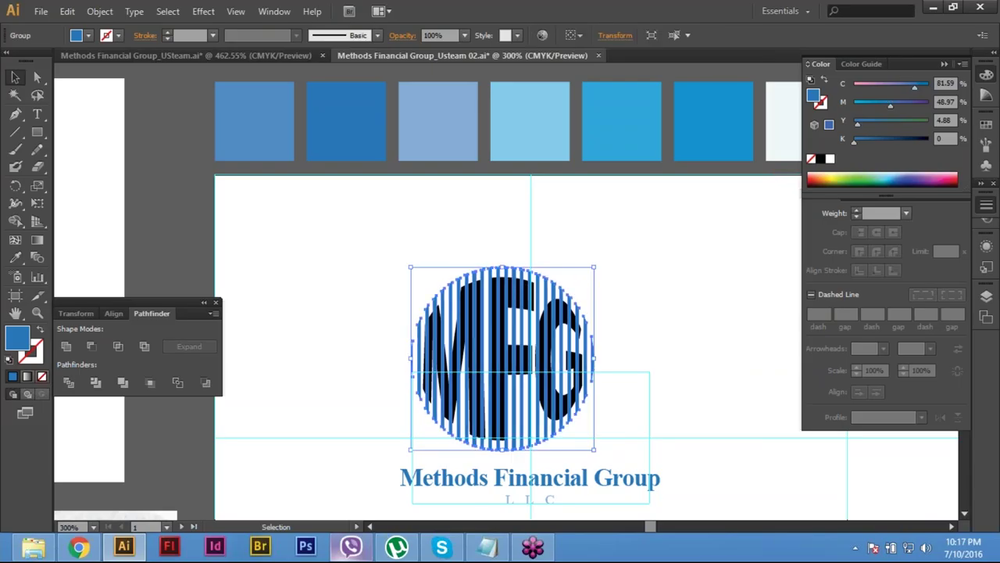
pyautogui.click(647, 373)
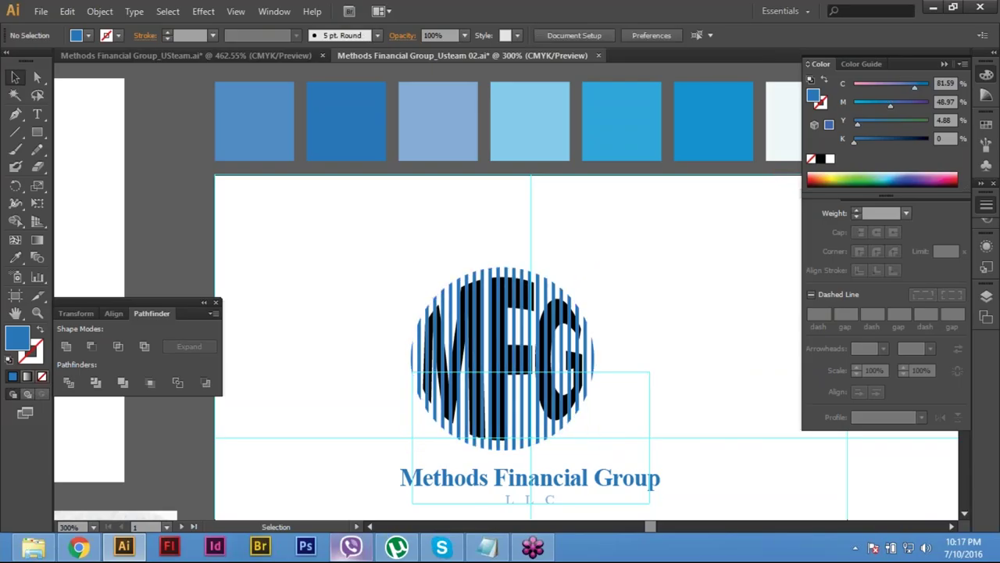
pyautogui.click(500, 359)
pyautogui.click(671, 357)
pyautogui.click(548, 344)
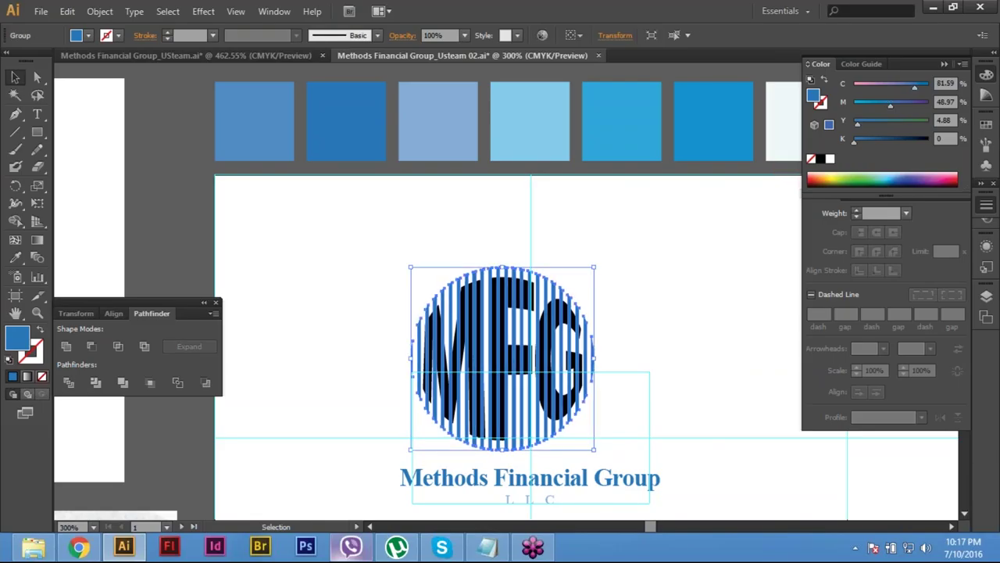
pyautogui.rightClick(511, 283)
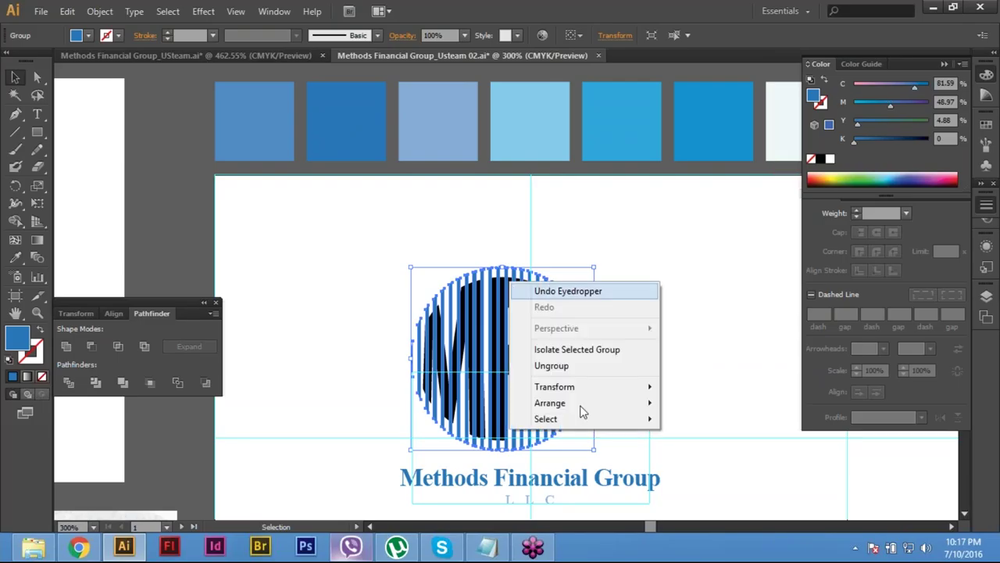
pyautogui.moveTo(575, 412)
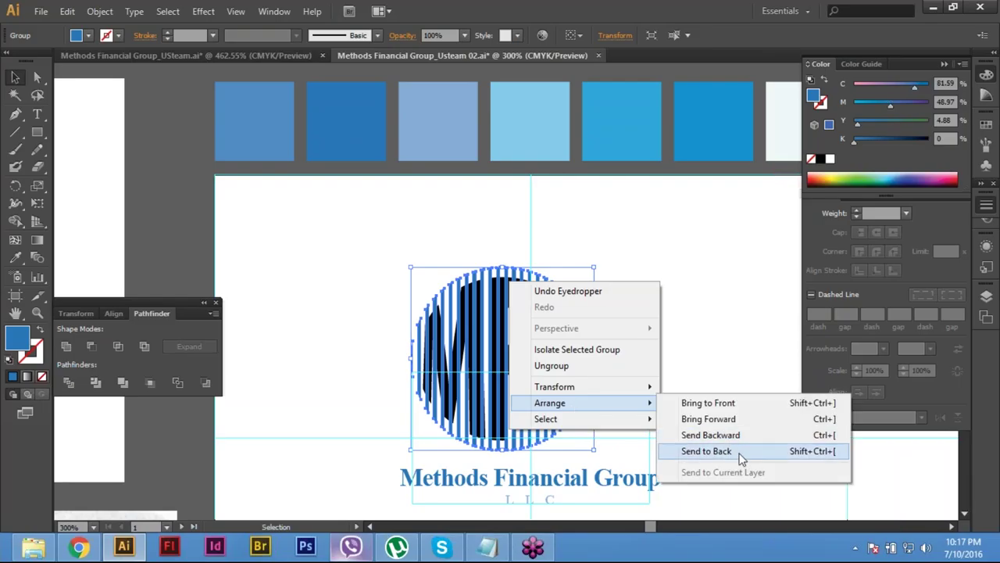
pyautogui.click(707, 450)
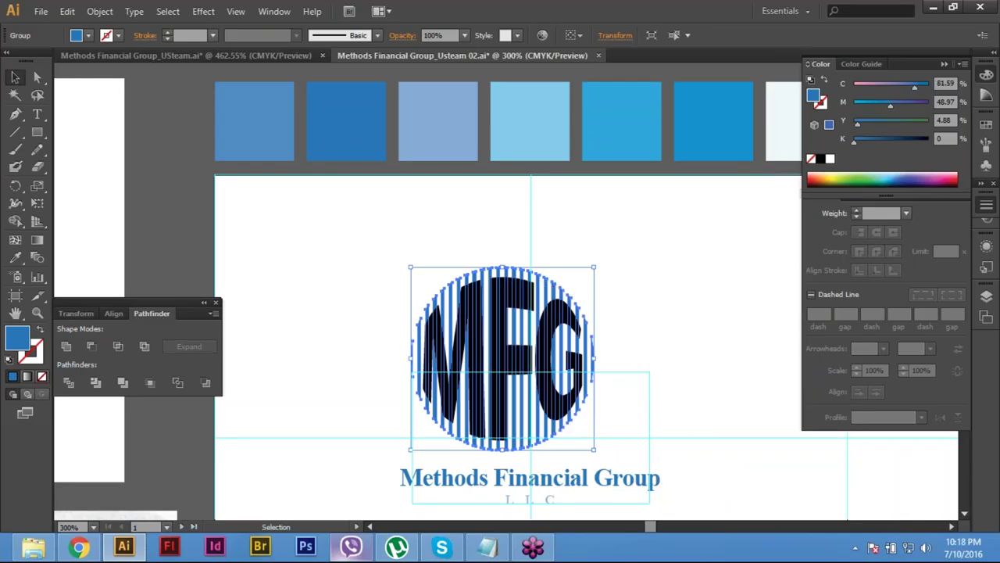
pyautogui.click(641, 403)
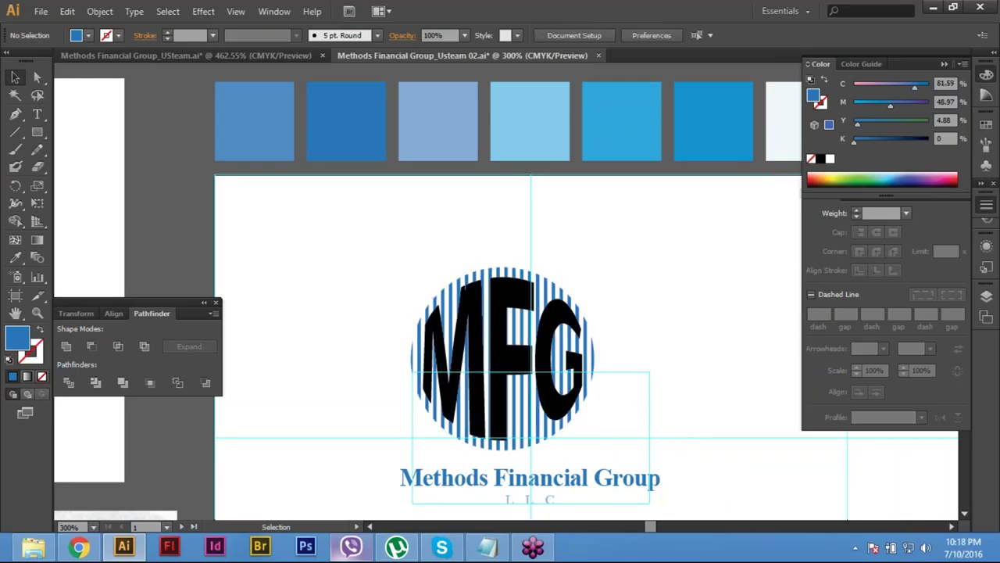
# Step: Repeat Send to Back on the striped circle and clear the selection
pyautogui.click(509, 275)
pyautogui.rightClick(512, 273)
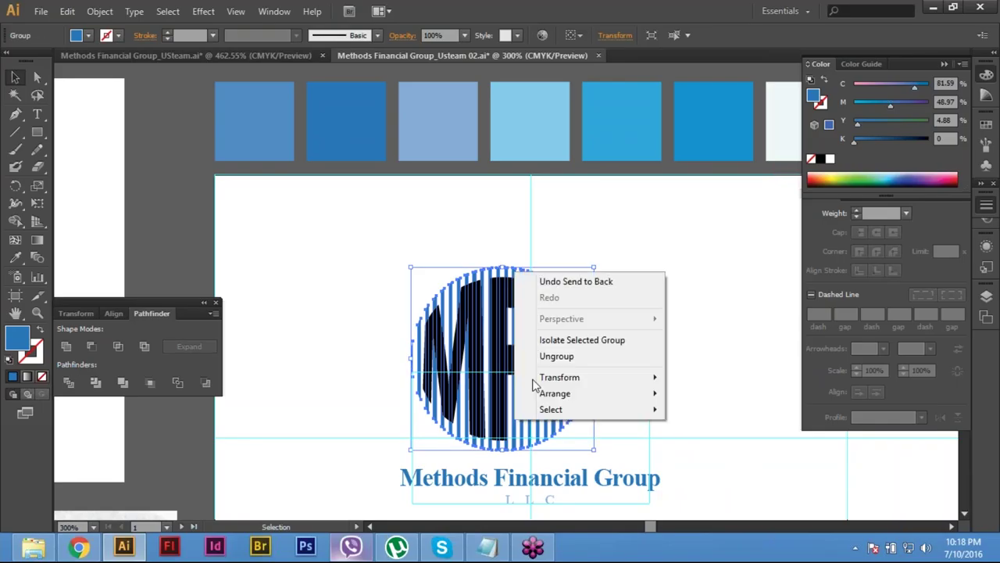
pyautogui.moveTo(582, 393)
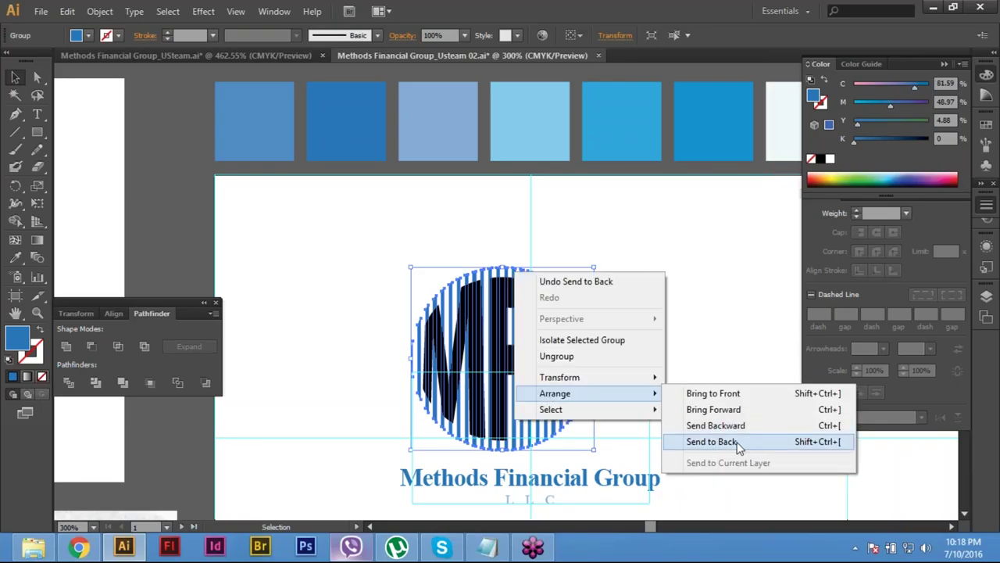
pyautogui.click(711, 442)
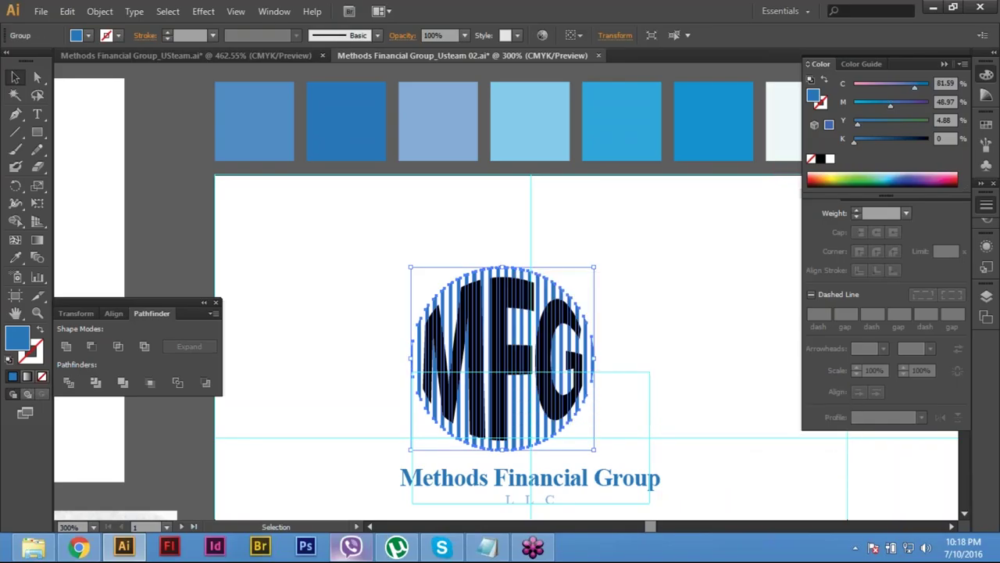
pyautogui.hotkey('ctrl', 'shift', 'a')
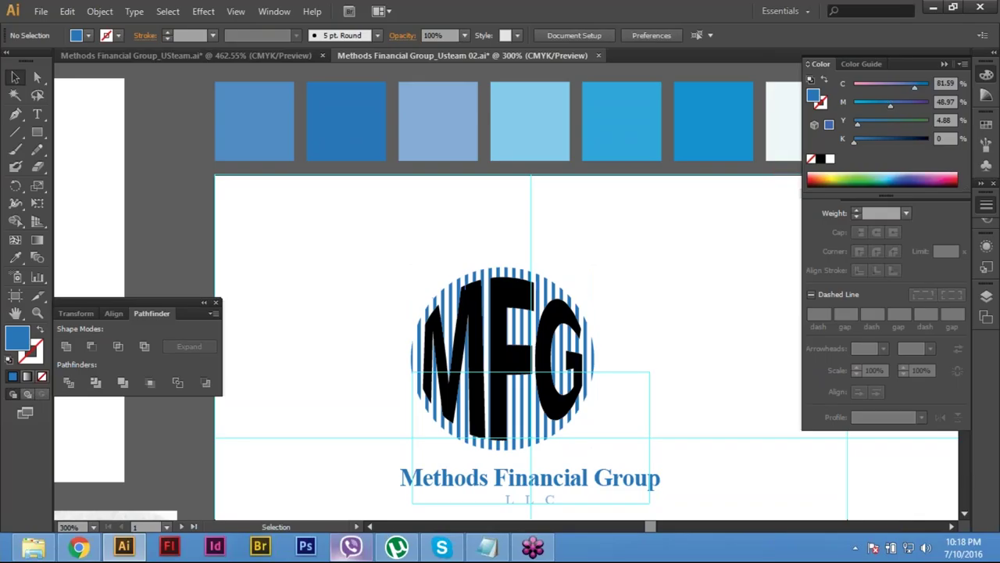
pyautogui.click(524, 311)
pyautogui.hotkey('ctrl', 'shift', 'a')
# Step: Unlock all objects, fill the MFG letter group with white, and deselect it
pyautogui.click(99, 11)
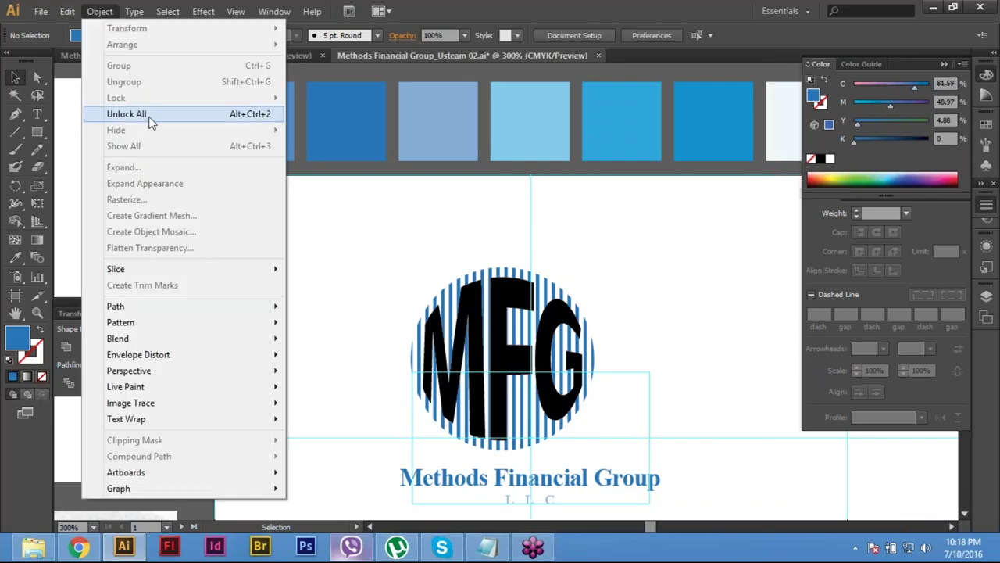
pyautogui.click(150, 117)
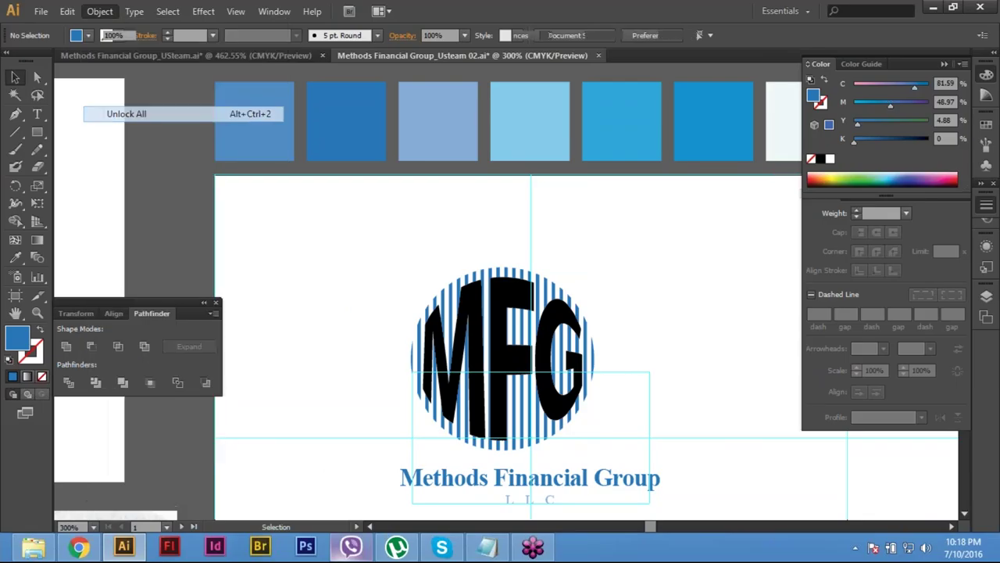
pyautogui.click(684, 310)
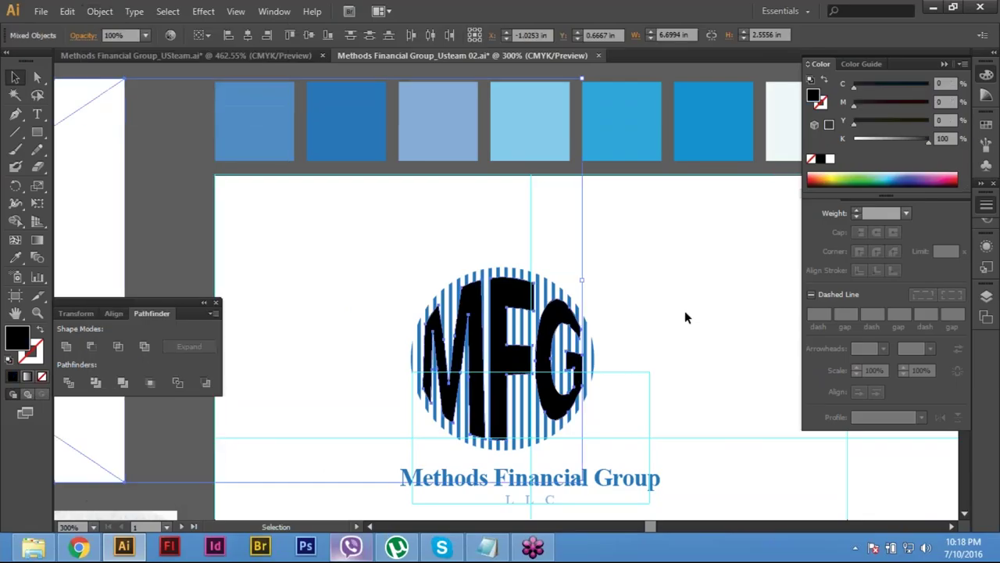
pyautogui.click(507, 358)
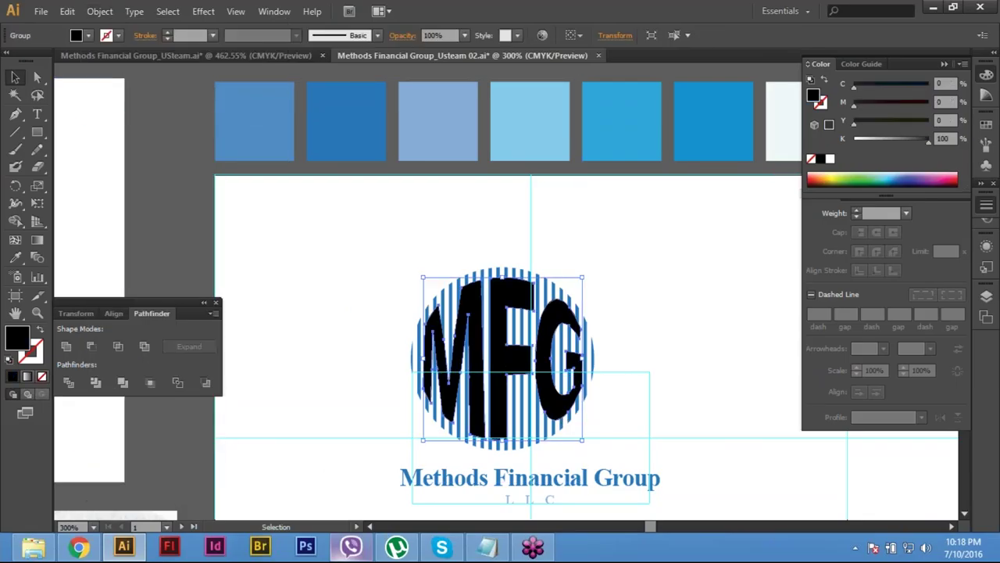
pyautogui.click(831, 158)
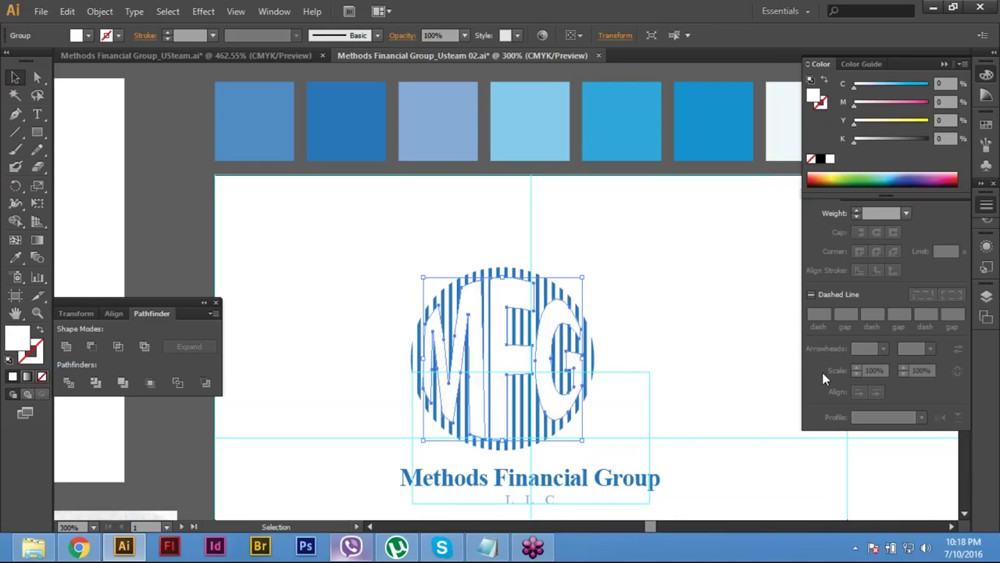
pyautogui.hotkey('ctrl', 'shift', 'a')
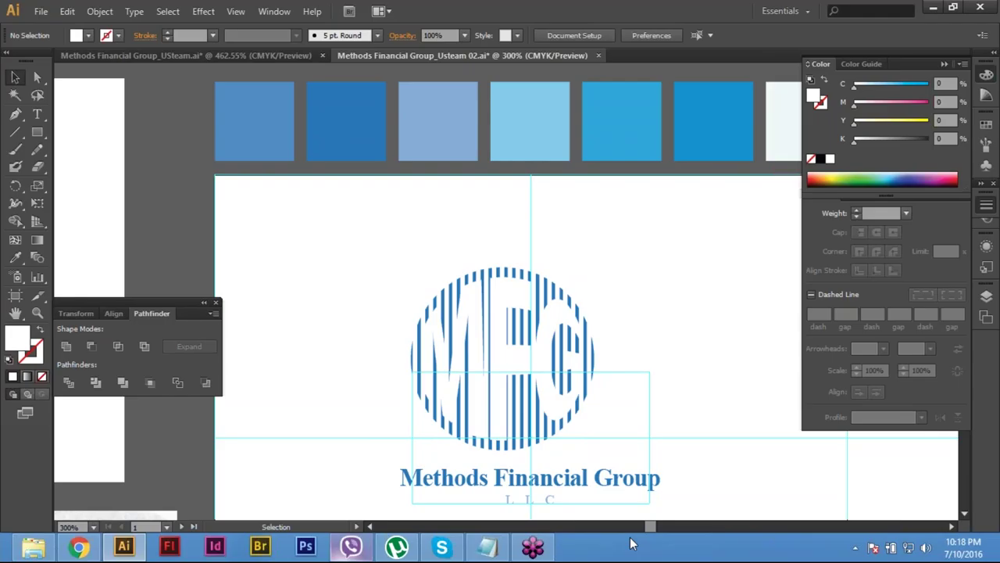
# Step: Hide the interface panels and examine the white-lettered striped emblem against the neighboring Frontline reference logo
pyautogui.hotkey('shift', 'Tab')
pyautogui.press('Tab')
pyautogui.moveTo(756, 370); pyautogui.dragTo(824, 371)
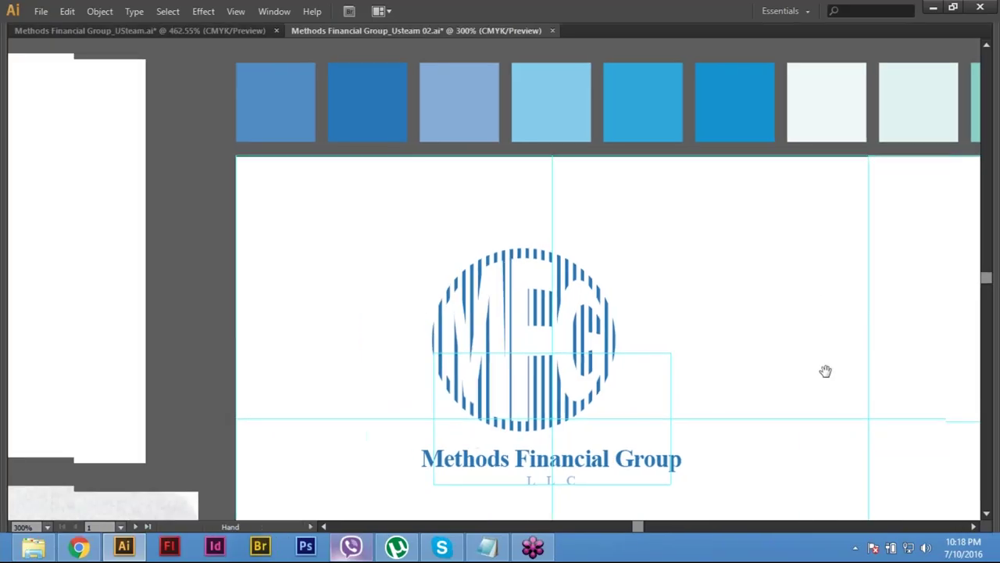
pyautogui.moveTo(389, 389); pyautogui.dragTo(597, 383)
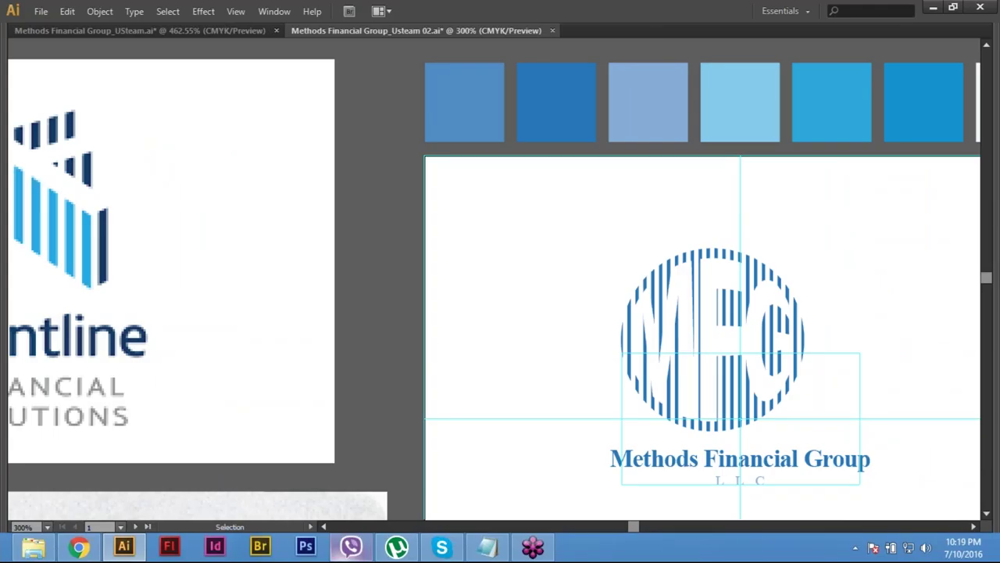
pyautogui.press('space')
pyautogui.moveTo(633, 344); pyautogui.dragTo(402, 386)
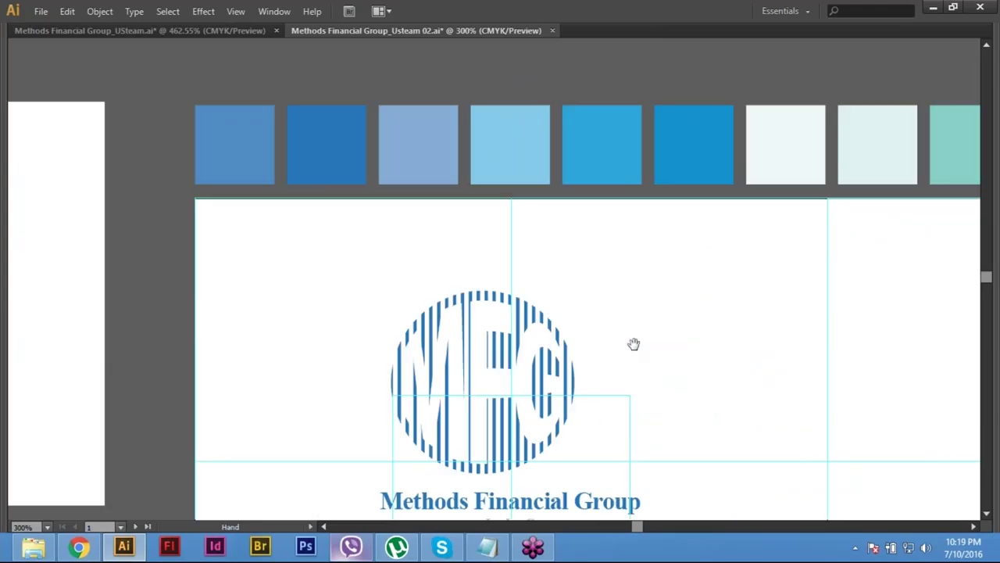
pyautogui.click(503, 328)
pyautogui.moveTo(503, 328); pyautogui.dragTo(525, 297)
pyautogui.click(403, 357)
pyautogui.press('space')
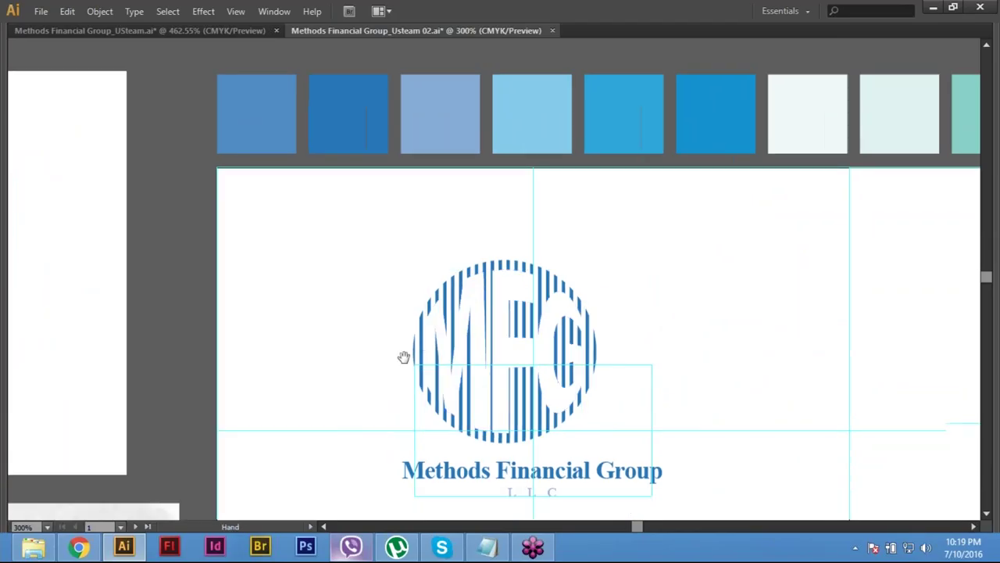
pyautogui.moveTo(403, 357); pyautogui.dragTo(422, 349)
pyautogui.moveTo(466, 307); pyautogui.dragTo(305, 204)
pyautogui.hotkey('ctrl', '-')
pyautogui.hotkey('ctrl', '-')
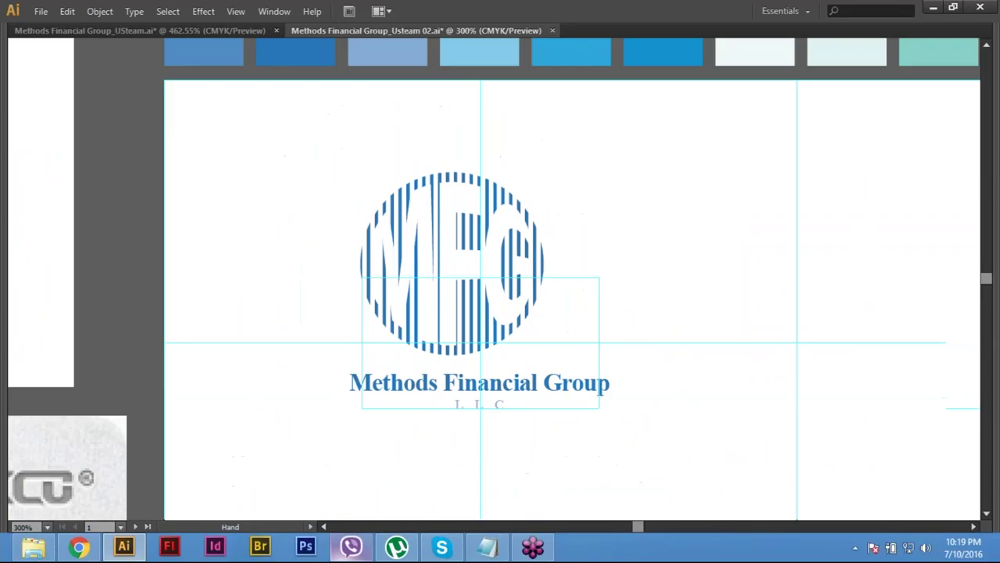
pyautogui.moveTo(500, 281); pyautogui.dragTo(519, 349)
# Step: Hide the guides and inspect the striped emblem without them, leaving nothing selected
pyautogui.hotkey('ctrl', ';')
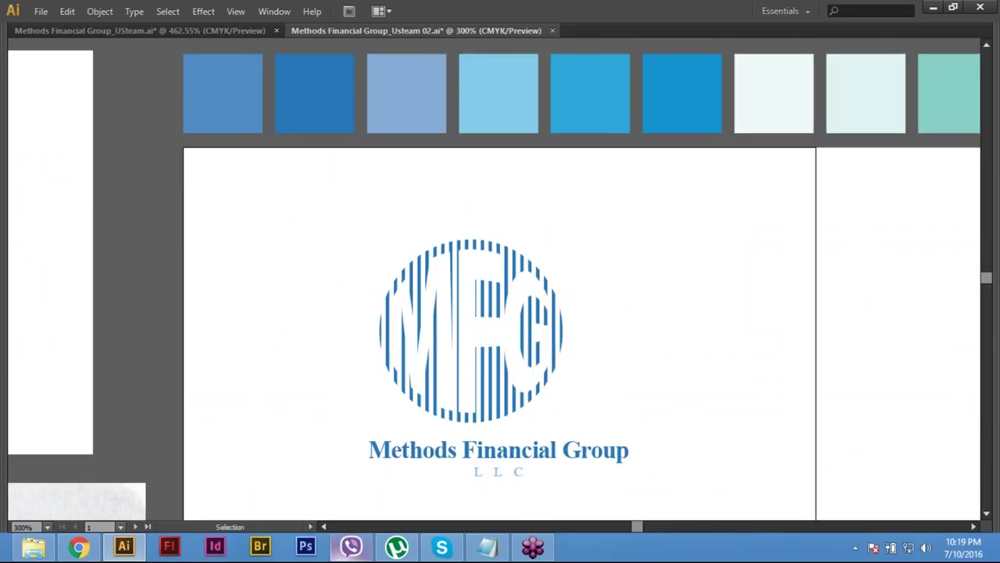
pyautogui.moveTo(500, 282); pyautogui.dragTo(478, 289)
pyautogui.click(493, 321)
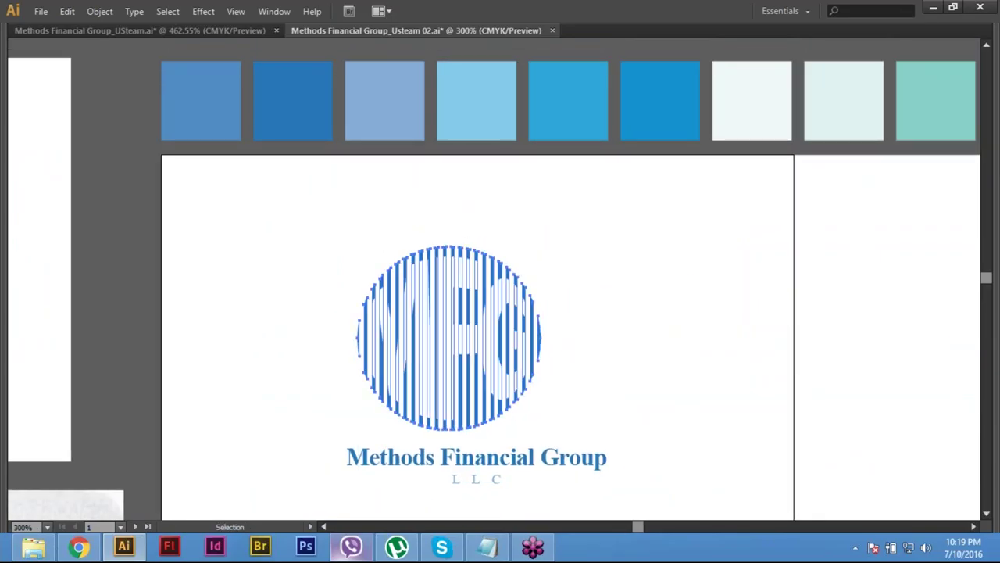
pyautogui.press('space')
pyautogui.moveTo(500, 282); pyautogui.dragTo(520, 295)
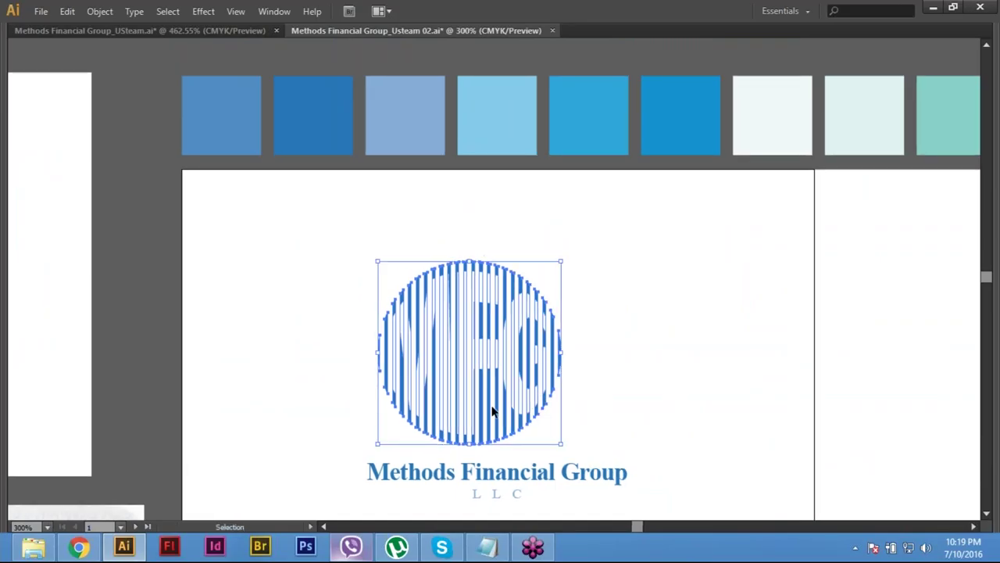
pyautogui.click(454, 350)
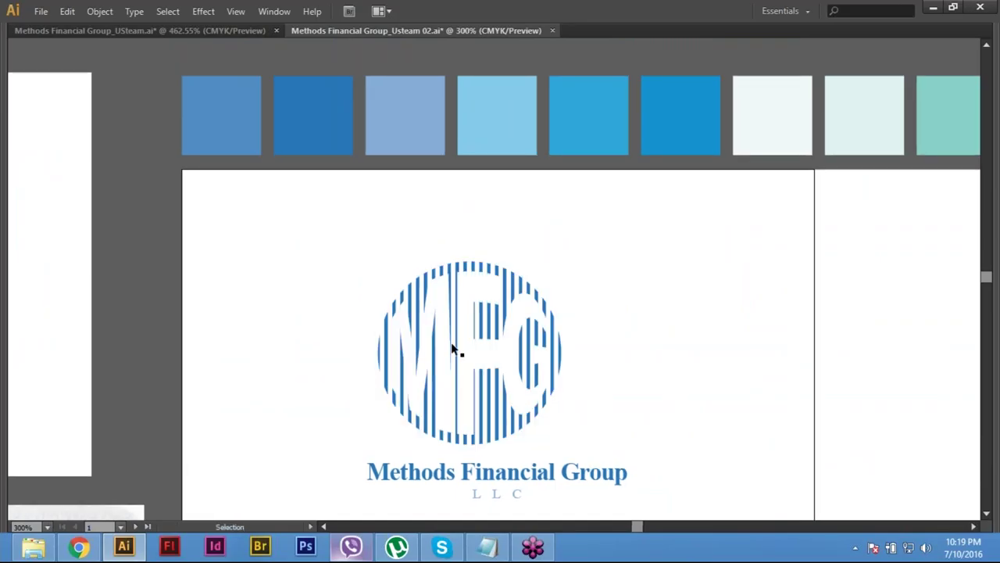
# Step: Show the panels again, darken the striped circle by setting its CMYK black value to 40%, and deselect it
pyautogui.click(478, 270)
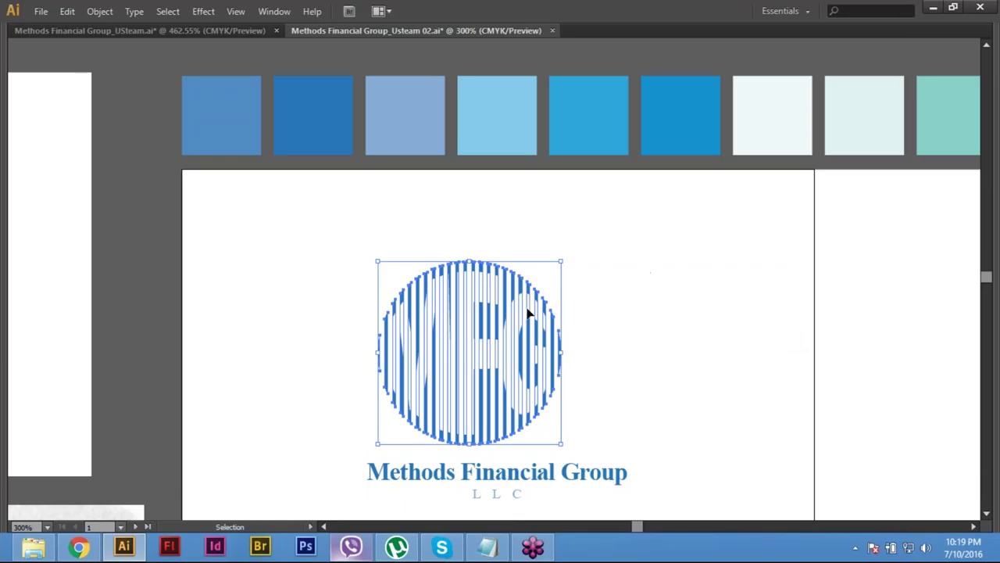
pyautogui.press('Tab')
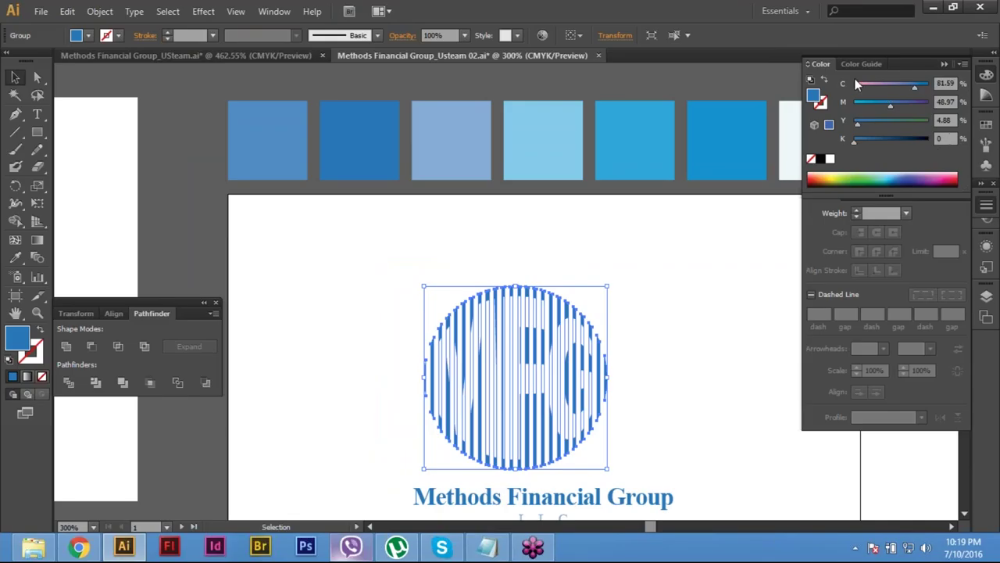
pyautogui.click(964, 64)
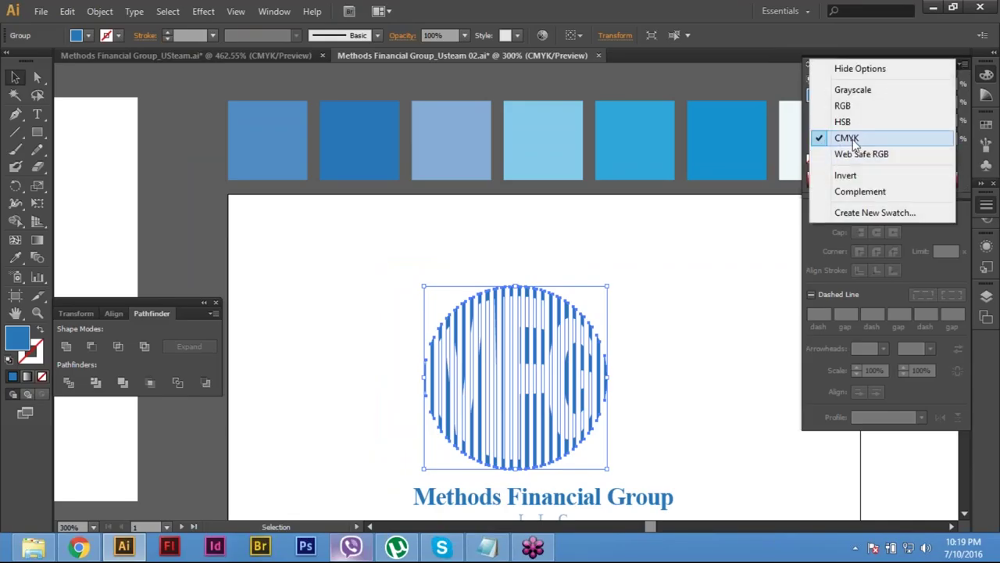
pyautogui.click(852, 141)
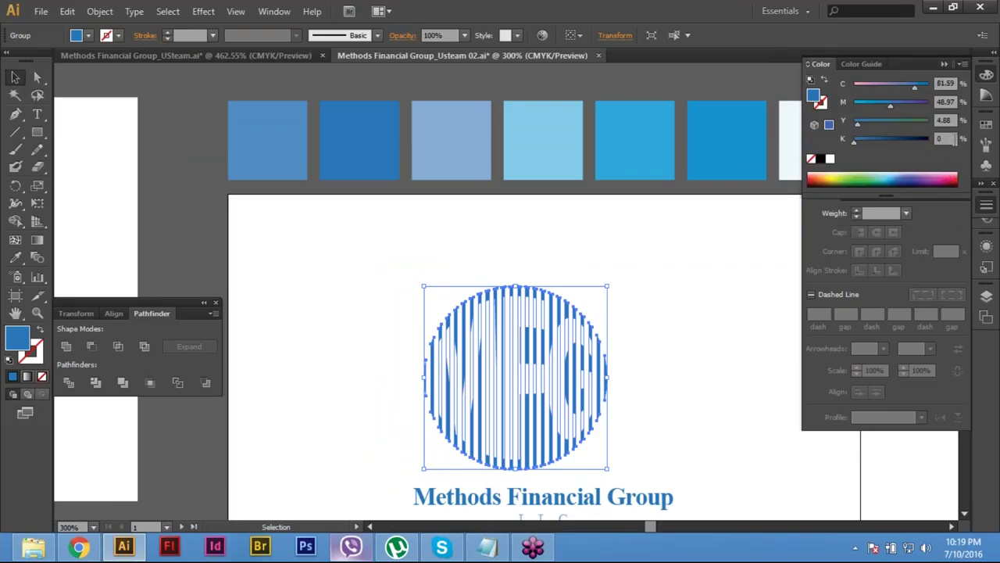
pyautogui.click(955, 138)
pyautogui.write('40')
pyautogui.press('Return')
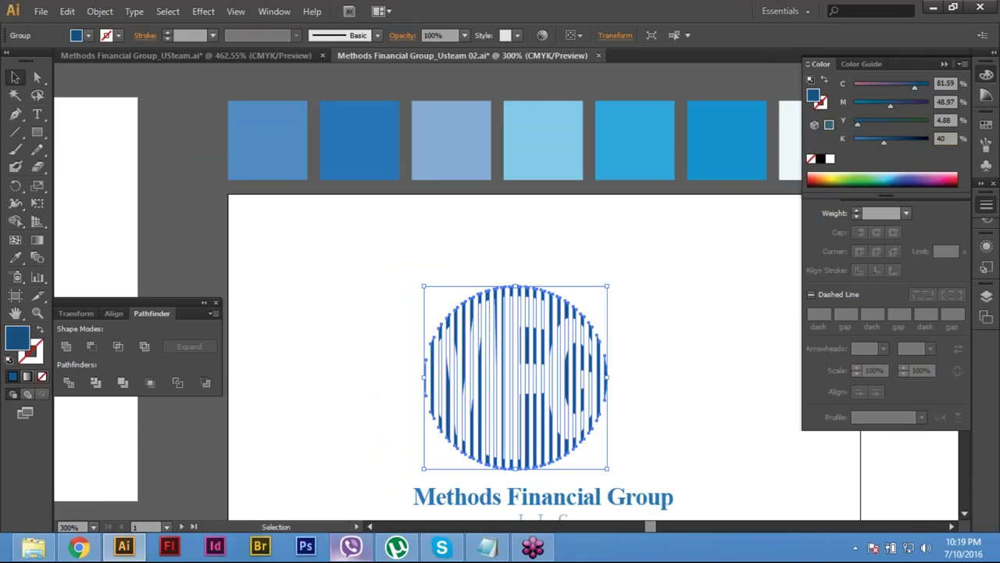
pyautogui.hotkey('ctrl', 'shift', 'a')
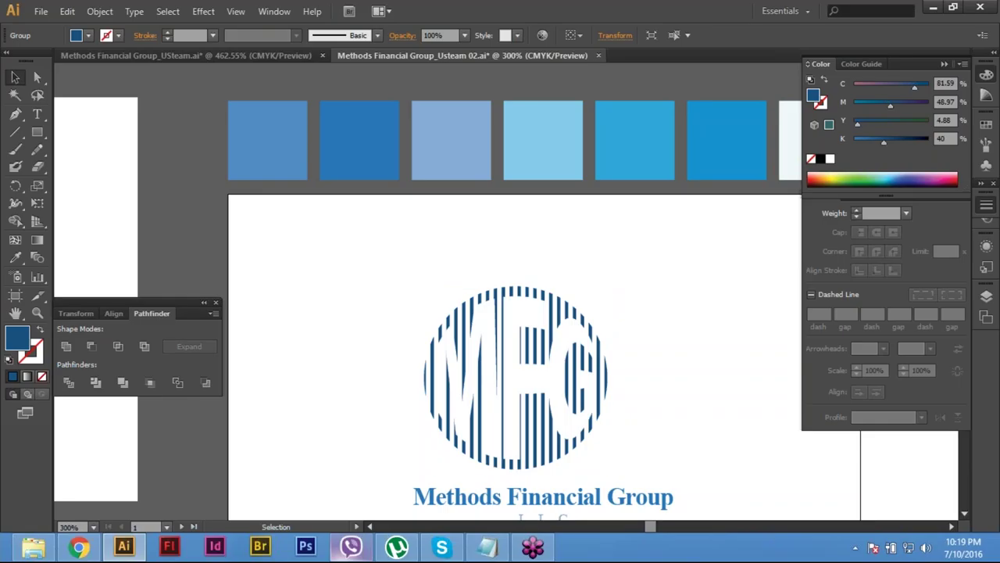
pyautogui.scroll(-2, 515, 291)
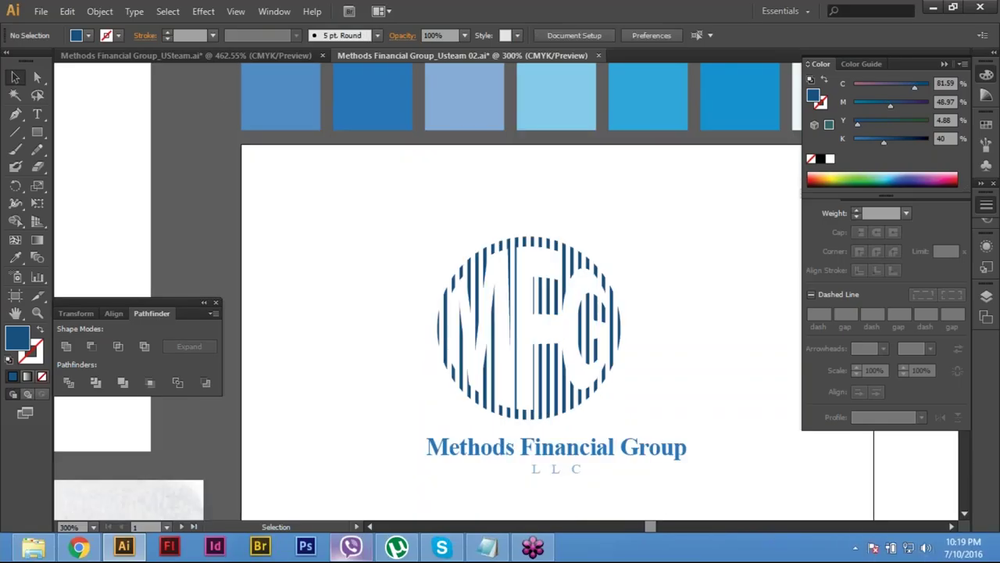
pyautogui.click(508, 328)
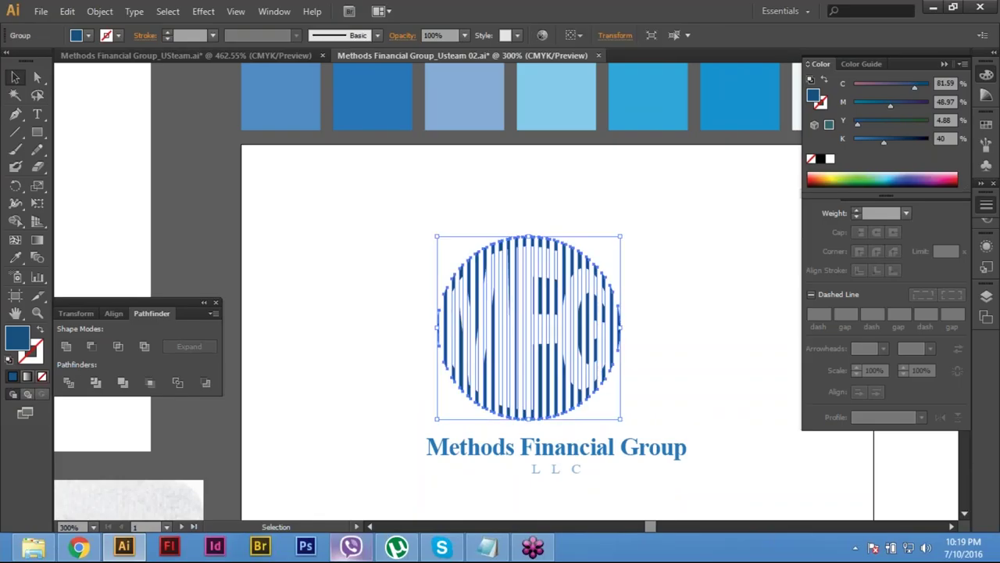
pyautogui.click(952, 139)
pyautogui.click(415, 317)
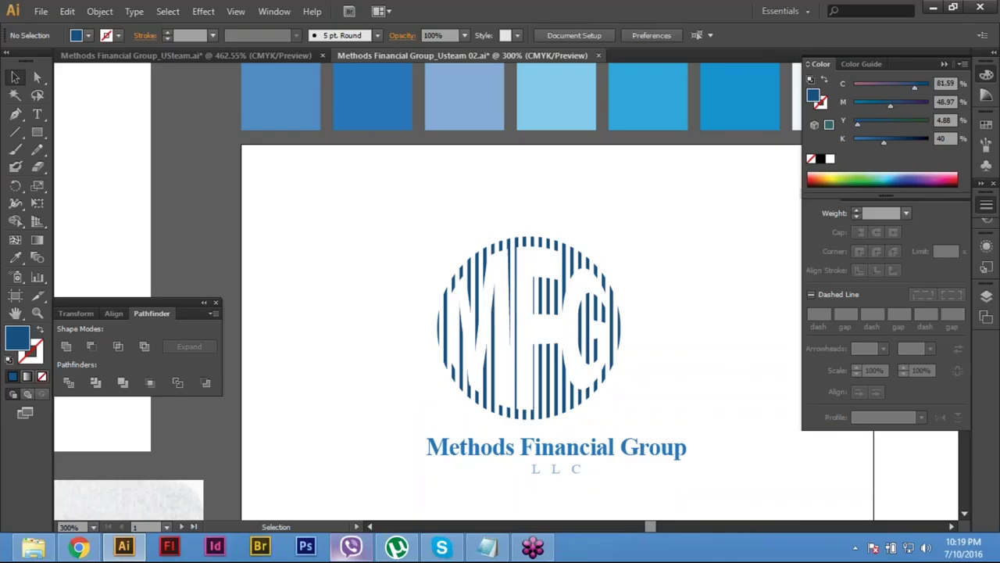
pyautogui.scroll(-1, 512, 292)
pyautogui.hscroll(3, 512, 292)
pyautogui.scroll(2, 513, 292)
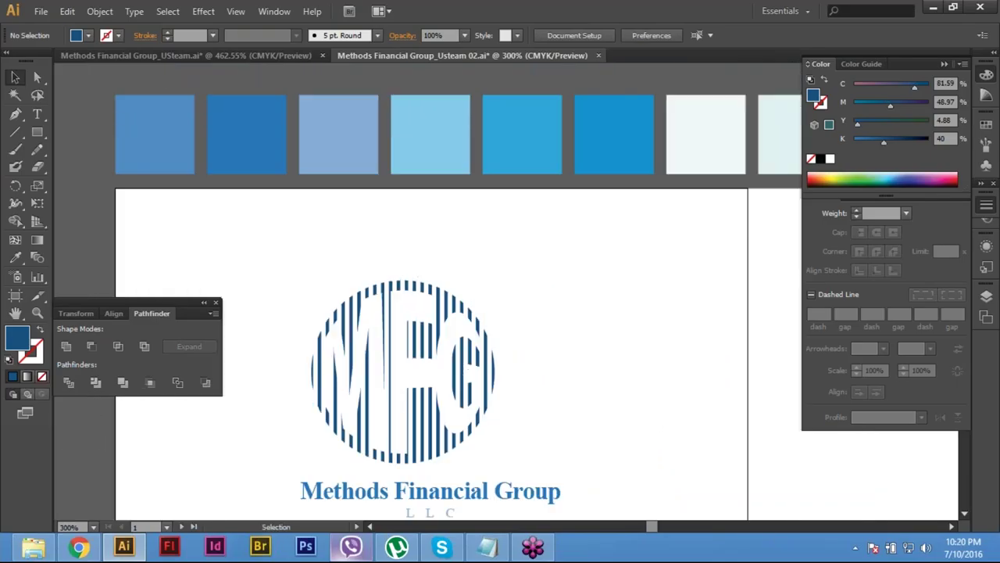
pyautogui.hscroll(-4, 527, 389)
pyautogui.scroll(-1, 527, 389)
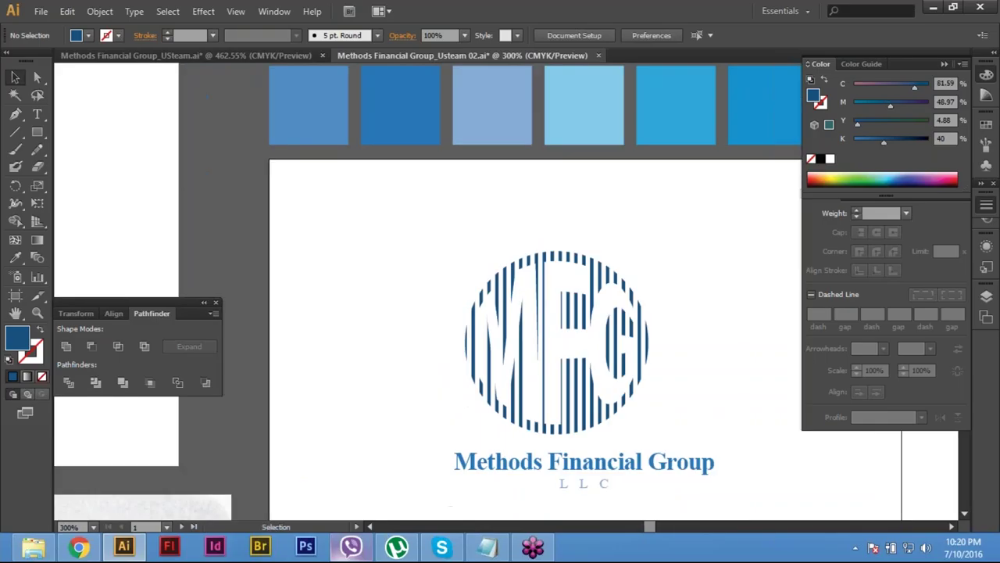
pyautogui.hscroll(1, 528, 292)
pyautogui.press('a')
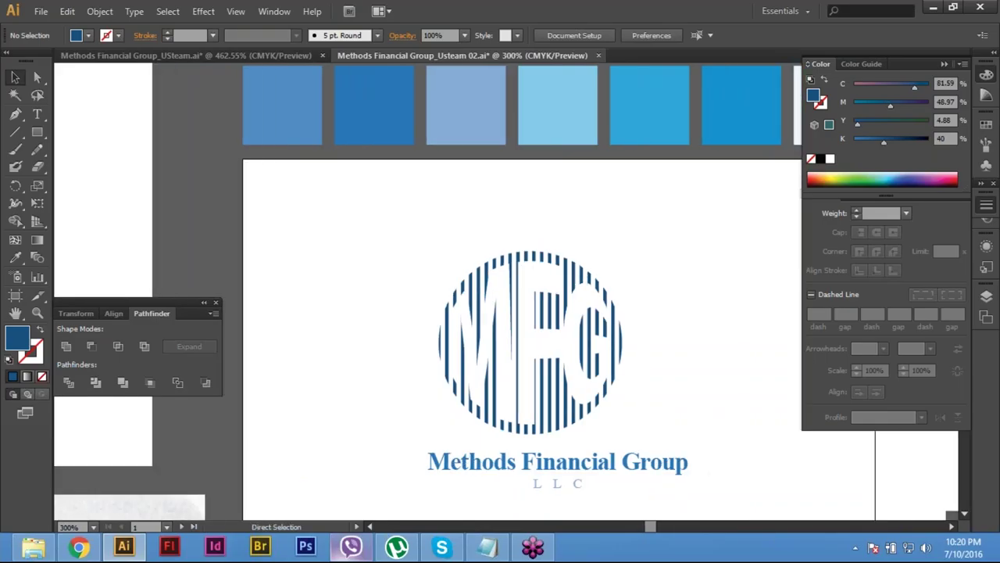
pyautogui.scroll(-2, 516, 312)
# Step: Darken the striped circle by setting its CMYK black value to 50%, and deselect it
pyautogui.press('v')
pyautogui.click(483, 226)
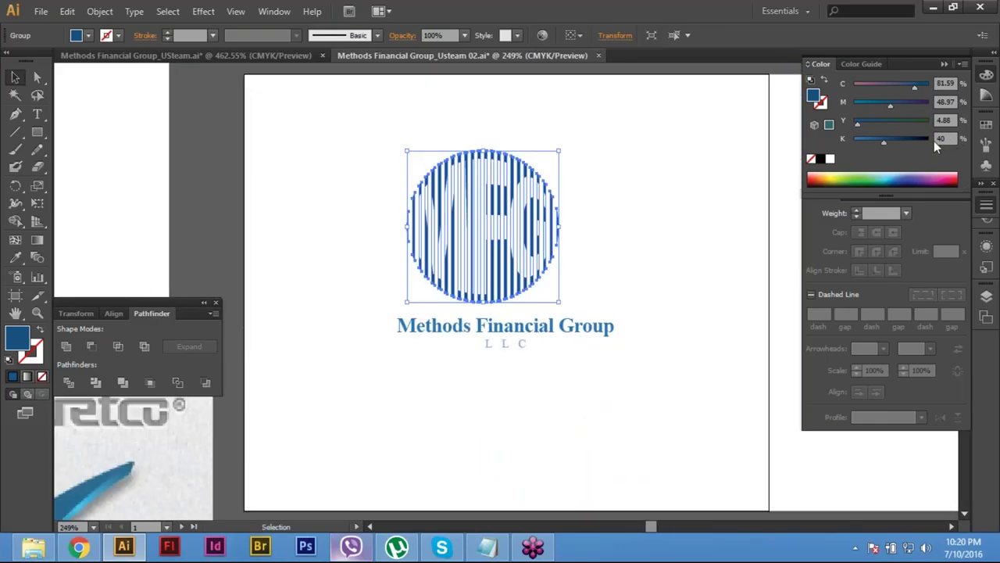
pyautogui.click(940, 139)
pyautogui.write('50')
pyautogui.press('Return')
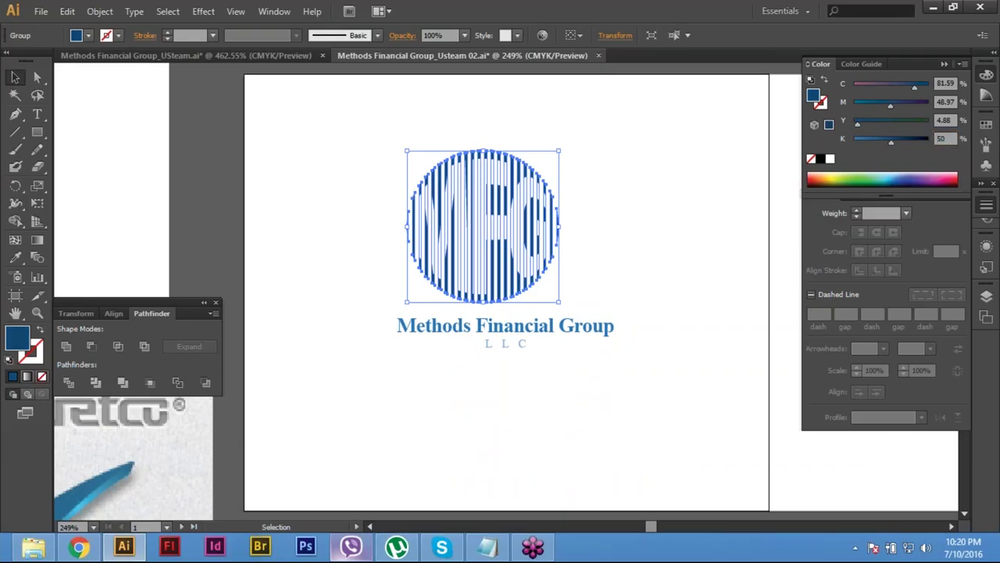
pyautogui.click(690, 222)
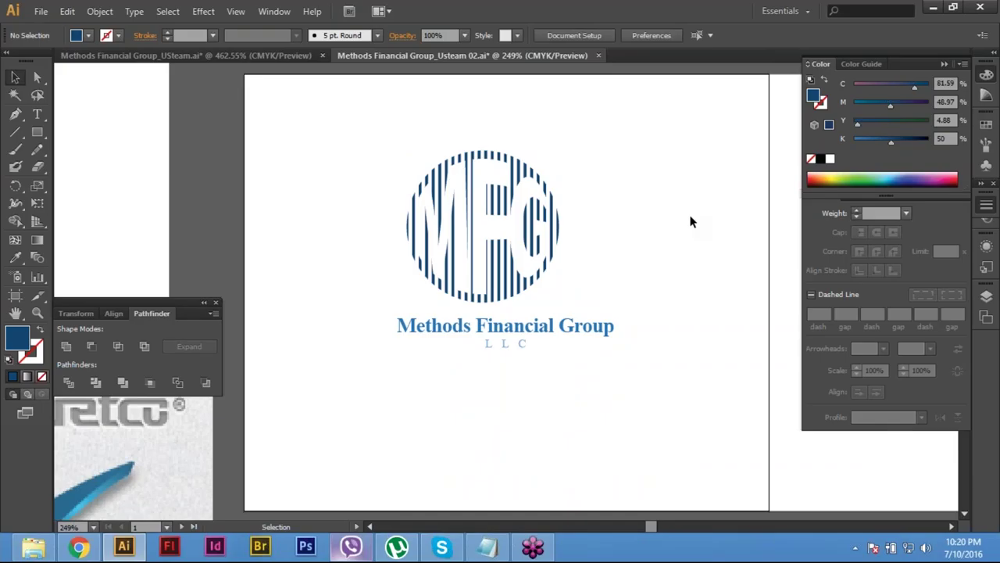
pyautogui.press('space')
pyautogui.moveTo(557, 233); pyautogui.dragTo(547, 309)
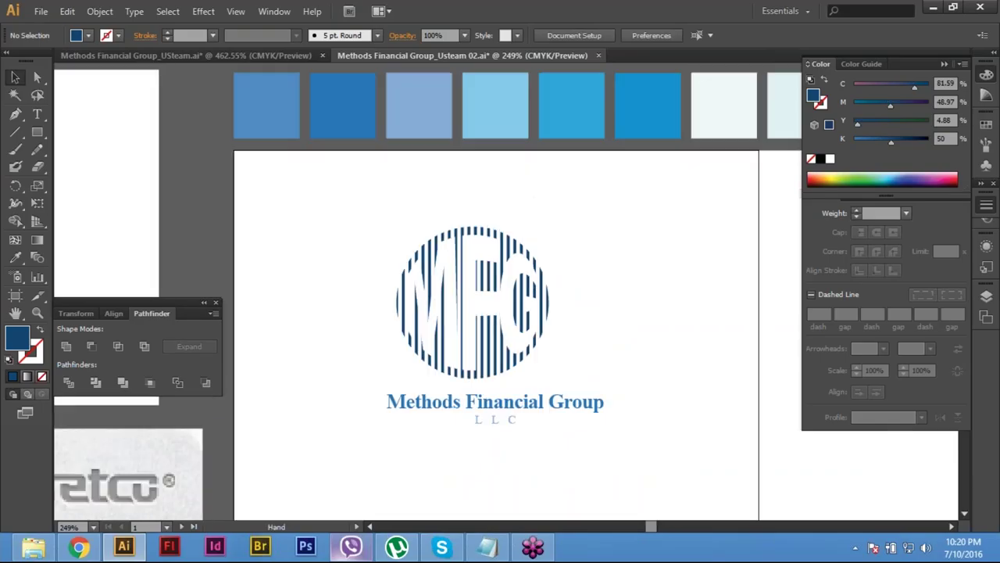
# Step: Hide the Color panel and choose the Essentials workspace
pyautogui.click(987, 76)
pyautogui.click(987, 76)
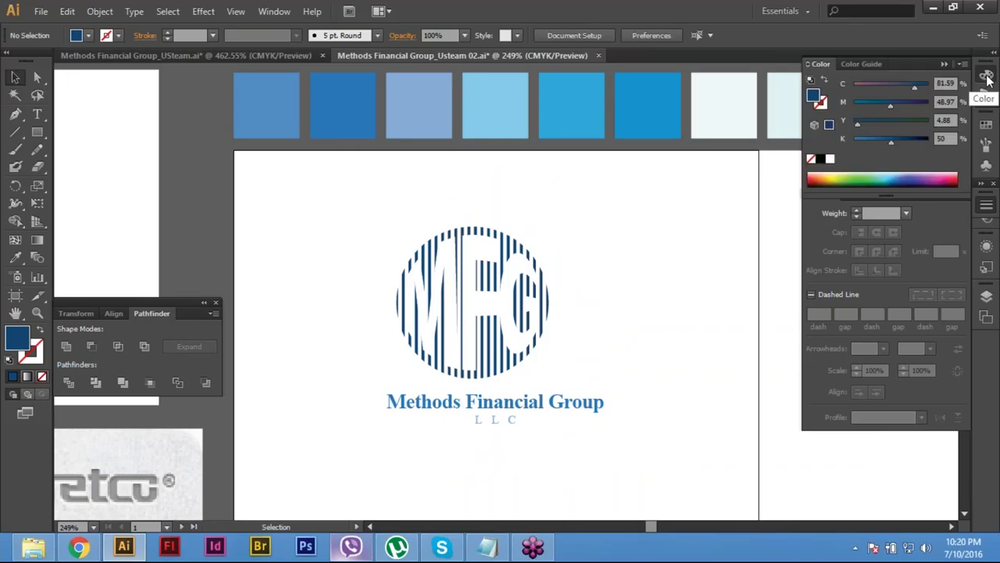
pyautogui.click(987, 77)
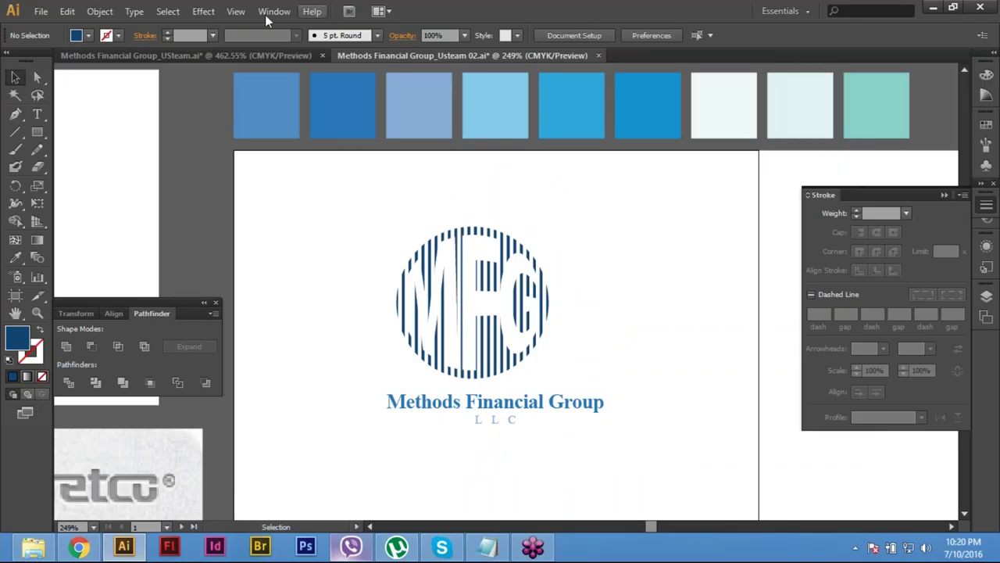
pyautogui.click(275, 12)
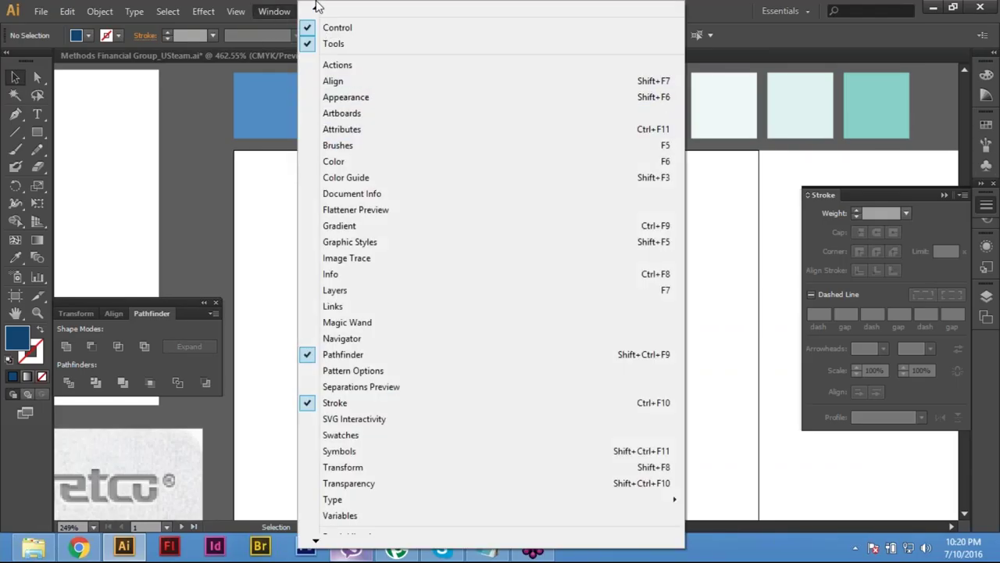
pyautogui.moveTo(316, 7)
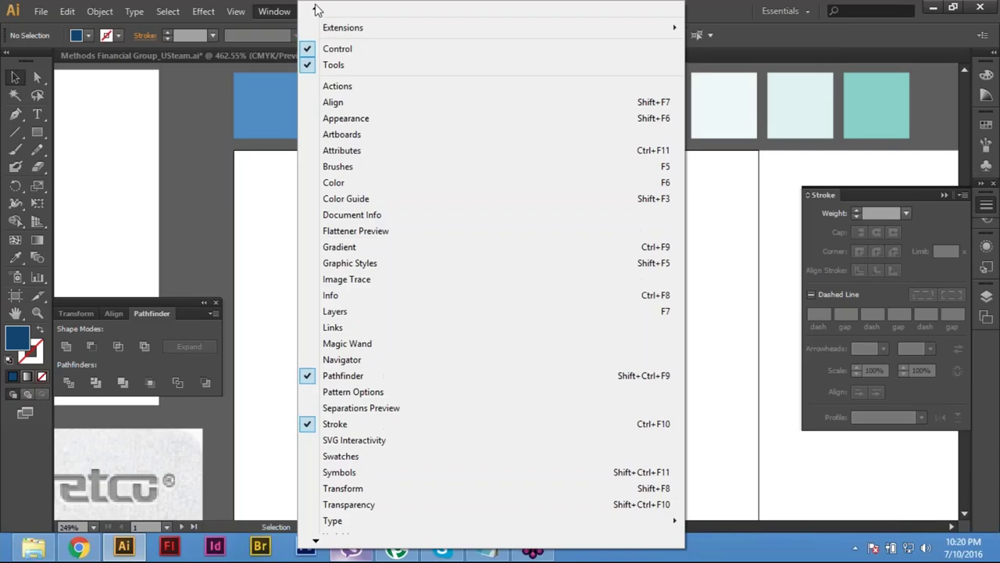
pyautogui.moveTo(344, 28)
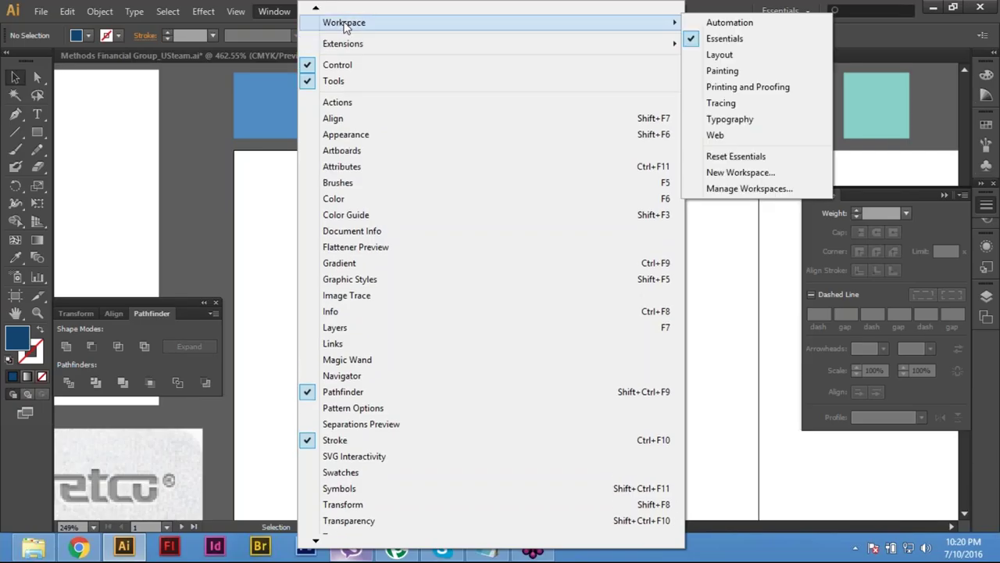
pyautogui.click(731, 43)
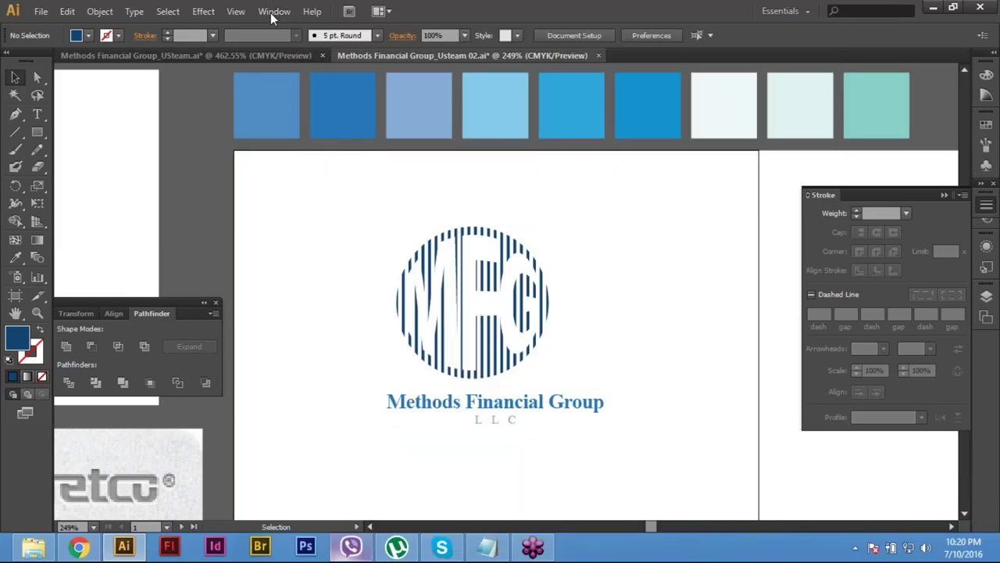
# Step: Show the Color panel, hide it, and show it again
pyautogui.click(987, 76)
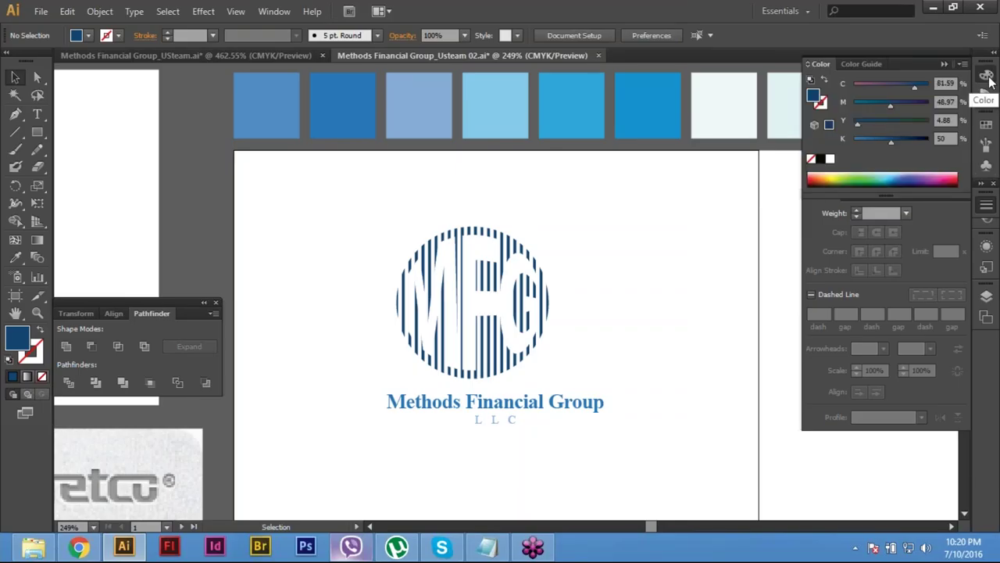
pyautogui.click(270, 16)
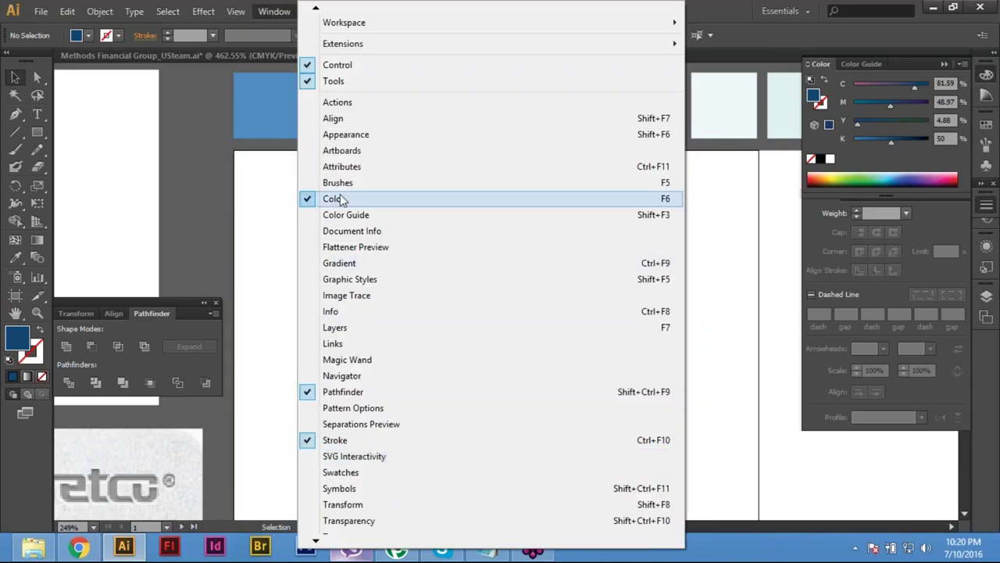
pyautogui.click(340, 198)
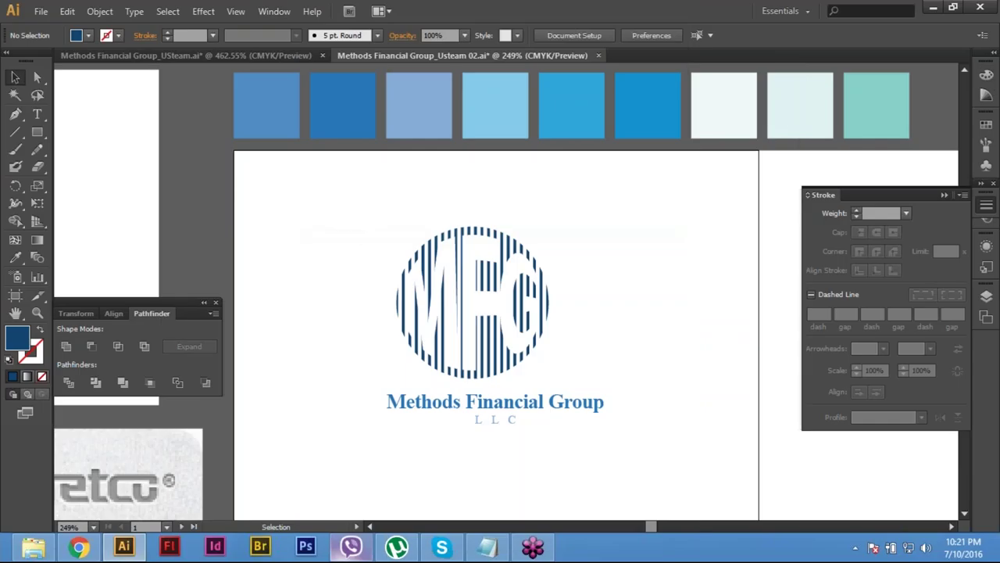
pyautogui.click(279, 11)
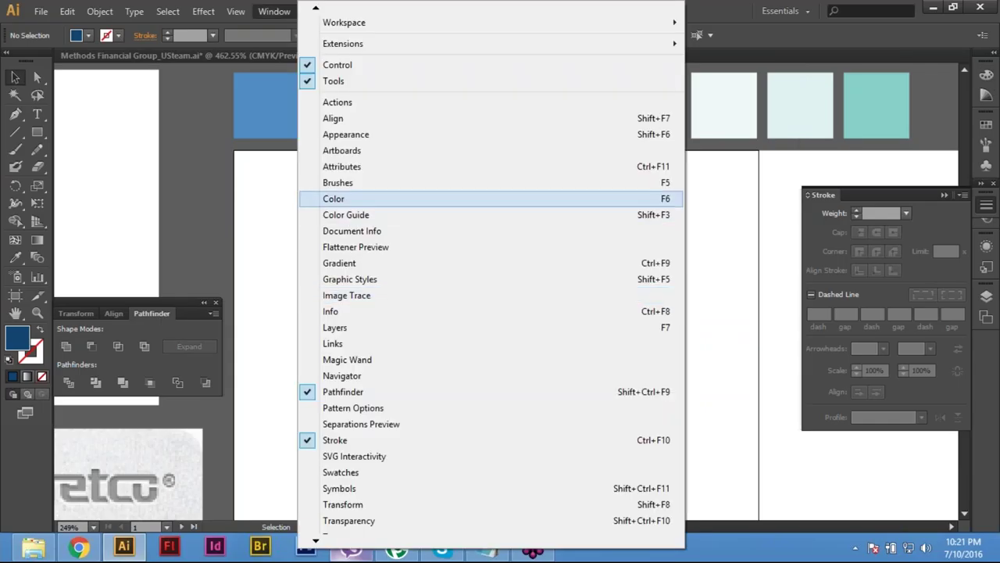
pyautogui.click(336, 199)
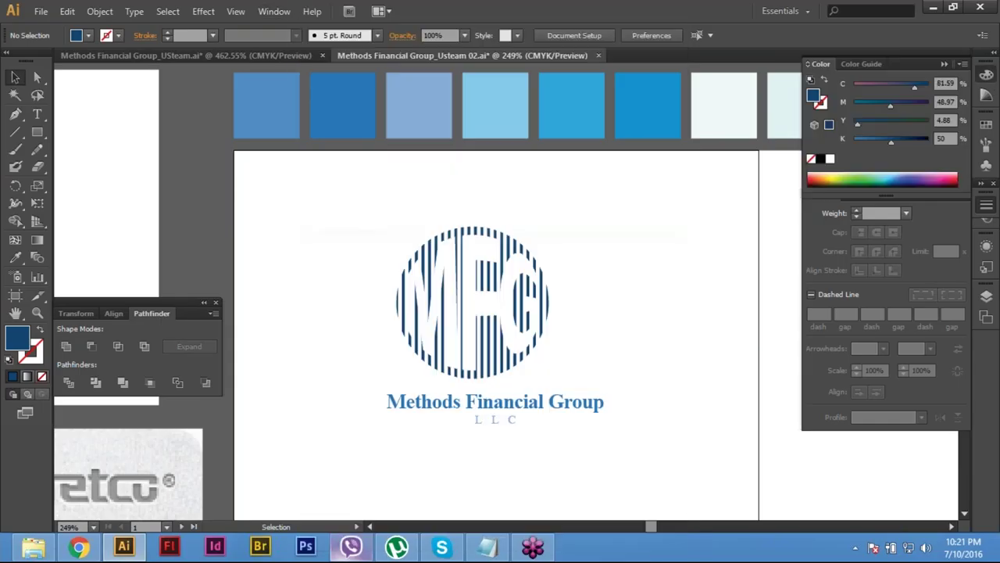
# Step: Select the striped circle, reapply its 50% black value, and deselect it
pyautogui.click(944, 139)
pyautogui.press('Return')
pyautogui.click(472, 303)
pyautogui.click(942, 139)
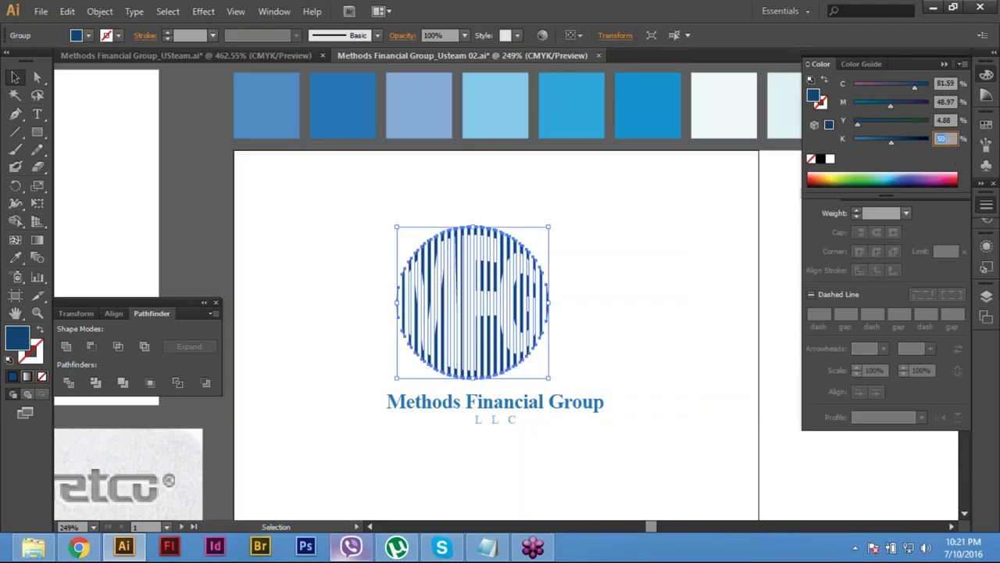
pyautogui.press('Return')
pyautogui.click(942, 138)
pyautogui.click(701, 318)
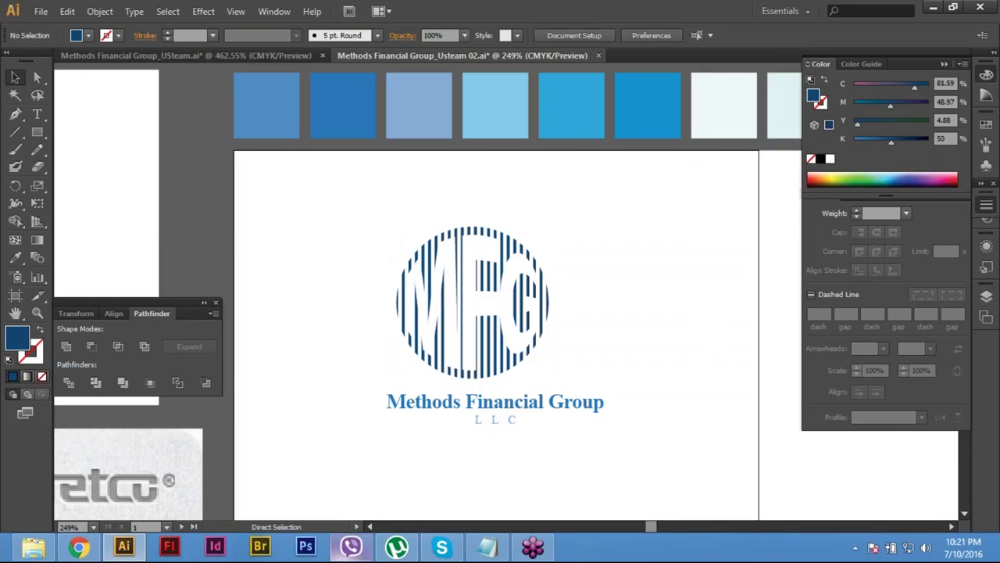
# Step: Show the guides, select the striped circle together with its MFG letters, and constrain their width and height proportions
pyautogui.moveTo(384, 240); pyautogui.dragTo(496, 368)
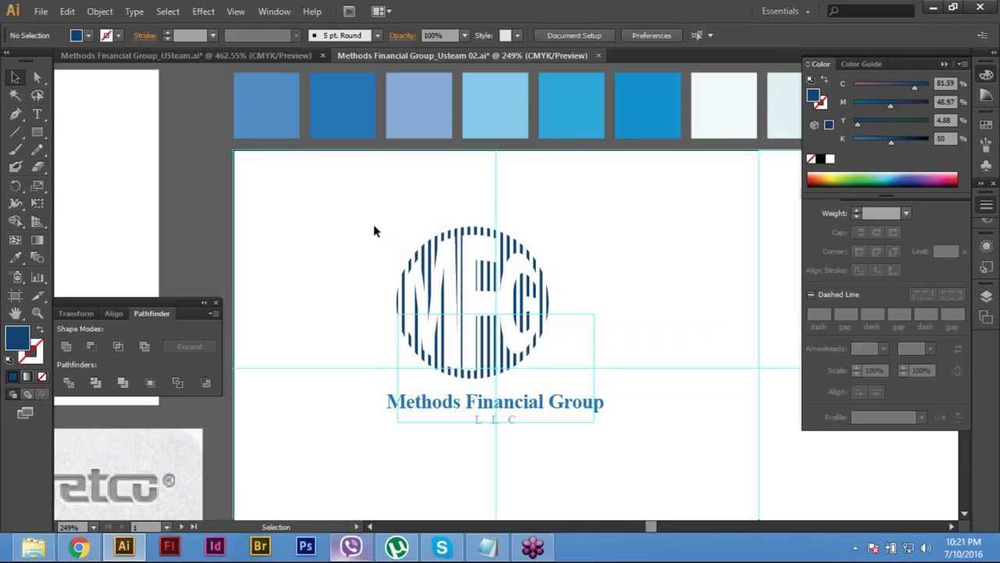
pyautogui.moveTo(374, 228); pyautogui.dragTo(575, 376)
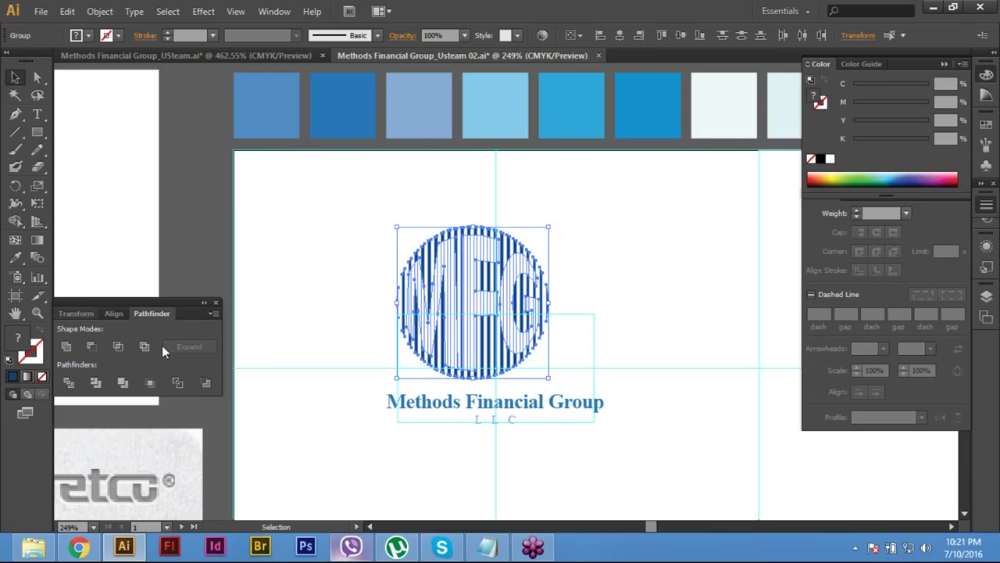
pyautogui.hotkey('shift', 'F8')
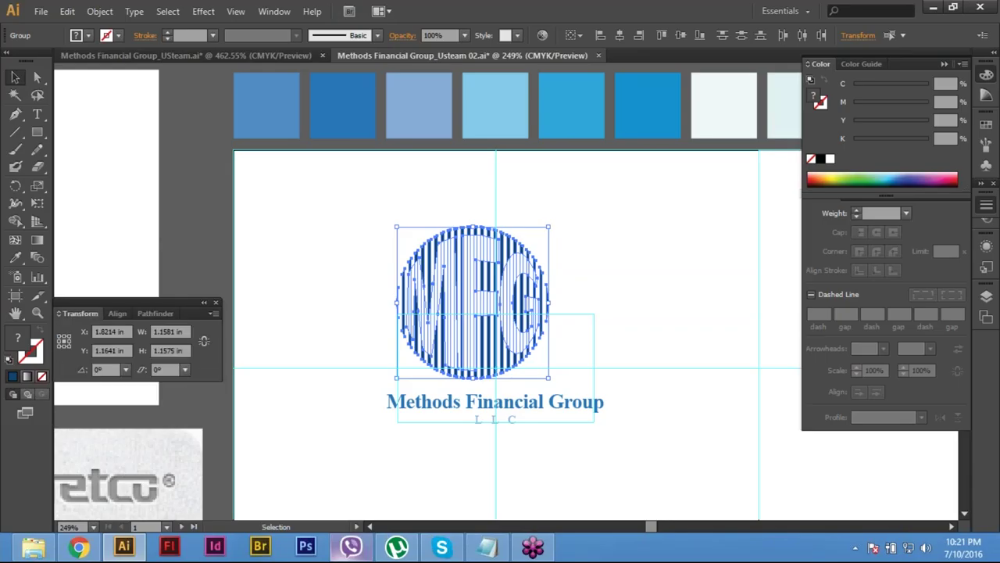
pyautogui.click(204, 341)
pyautogui.click(170, 350)
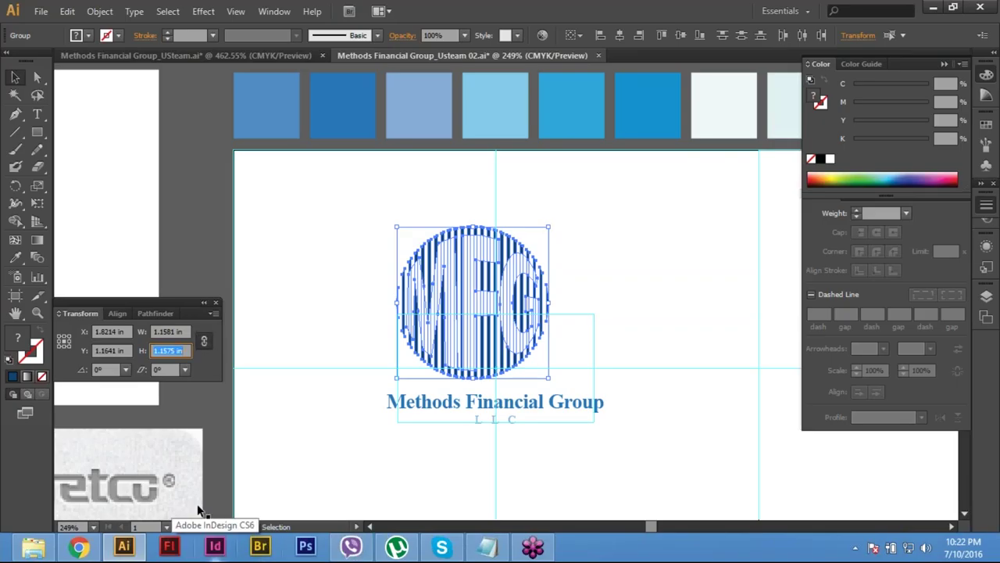
# Step: Scale the selected emblem proportionally to a width of 0.5 in and deselect it
pyautogui.click(204, 341)
pyautogui.click(204, 340)
pyautogui.click(168, 331)
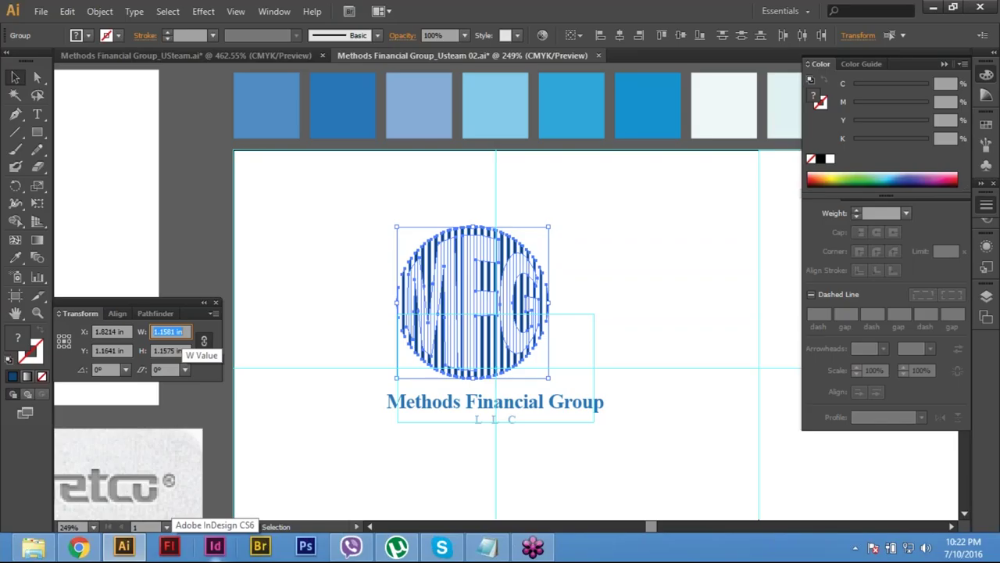
pyautogui.write('.5')
pyautogui.press('Return')
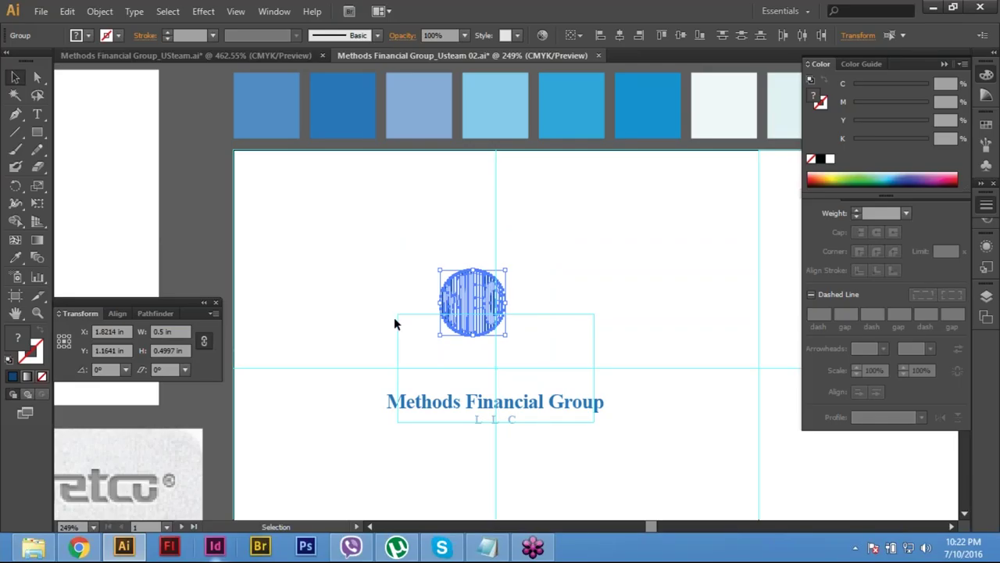
pyautogui.click(408, 278)
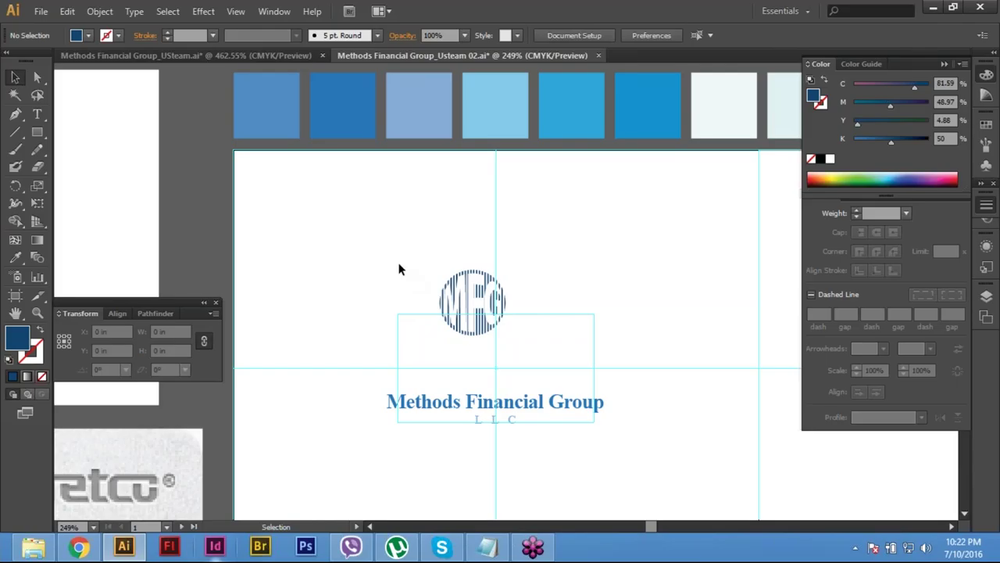
# Step: Move the whole emblem onto the vertical center guide just above the company name, at about X 2.01 in, Y 1.54 in, and deselect it
pyautogui.moveTo(523, 355); pyautogui.dragTo(376, 302)
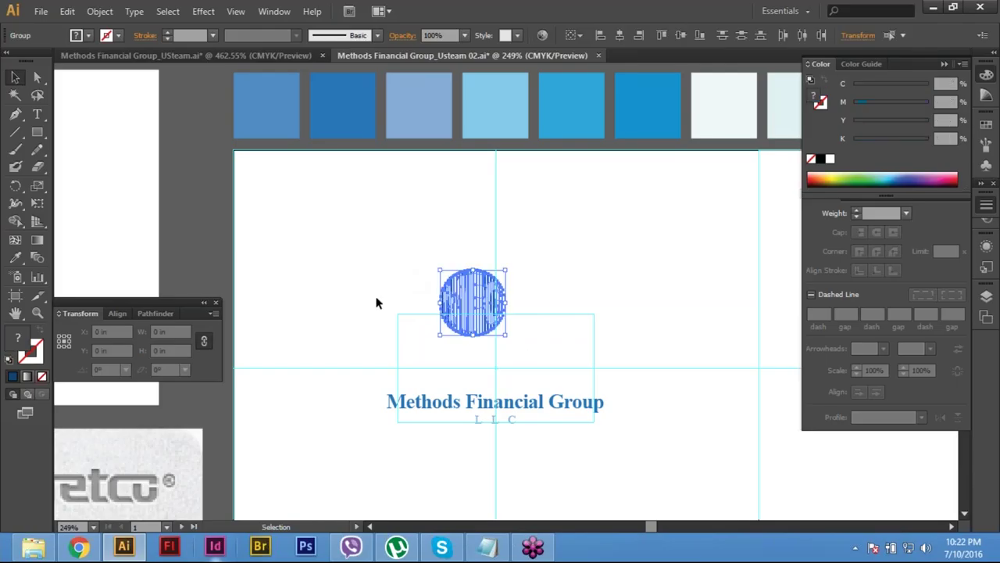
pyautogui.scroll(3, 505, 412)
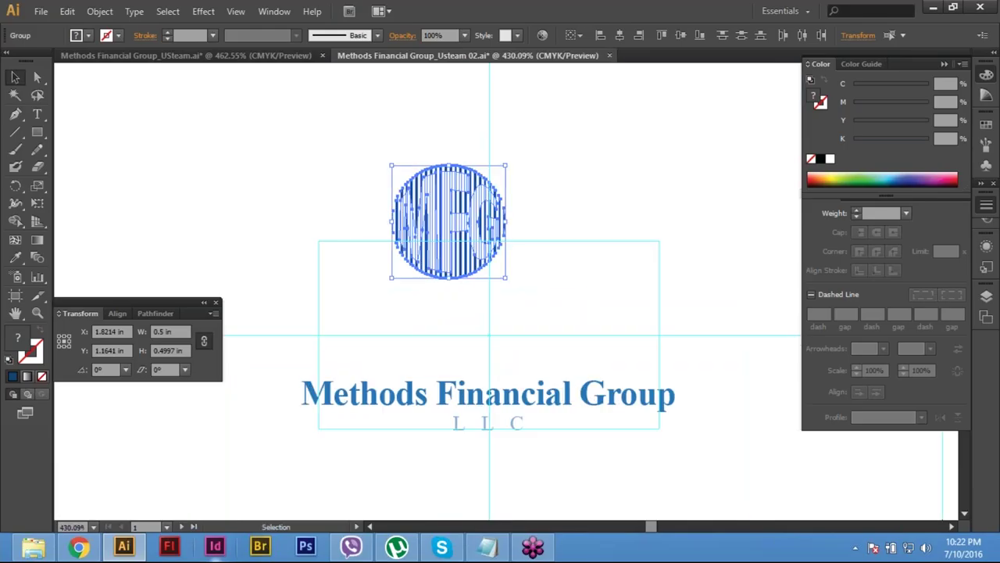
pyautogui.moveTo(454, 224); pyautogui.dragTo(494, 311)
pyautogui.hotkey('ctrl', 'z')
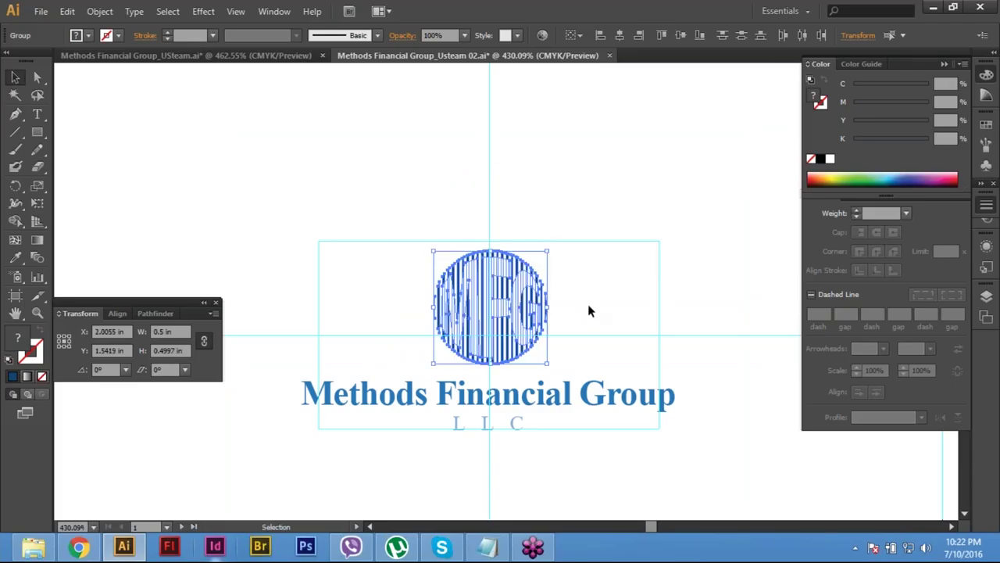
pyautogui.click(637, 362)
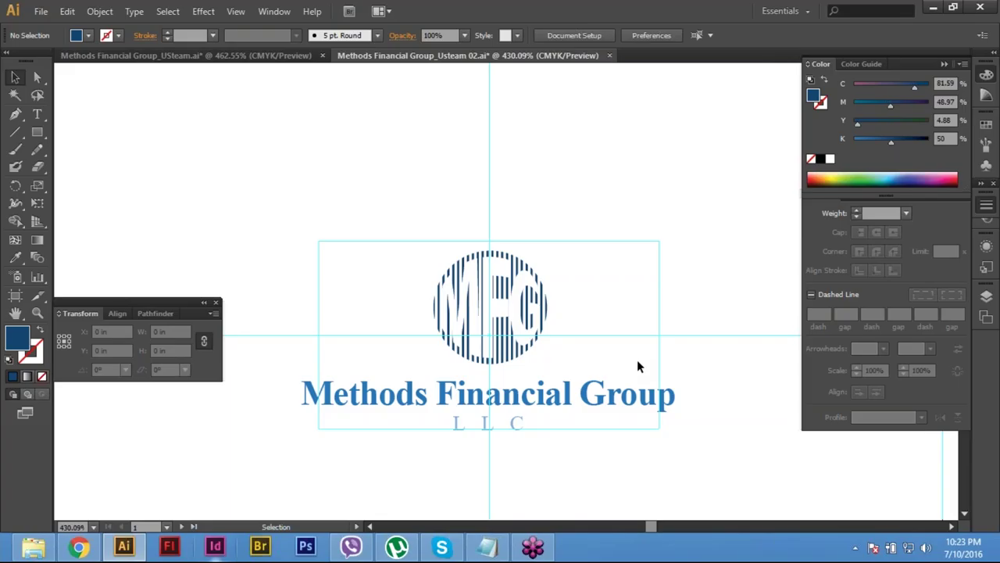
# Step: Group the striped circle with its MFG letters into one emblem object and deselect it
pyautogui.click(516, 313)
pyautogui.click(419, 259)
pyautogui.press('space')
pyautogui.moveTo(484, 313); pyautogui.dragTo(490, 301)
pyautogui.click(539, 328)
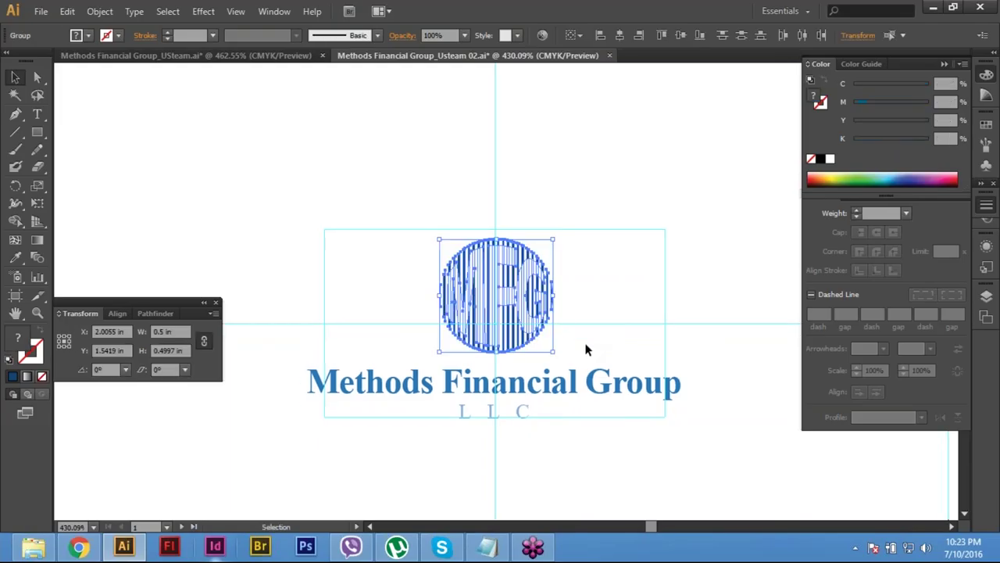
pyautogui.moveTo(595, 314); pyautogui.dragTo(444, 228)
pyautogui.rightClick(504, 256)
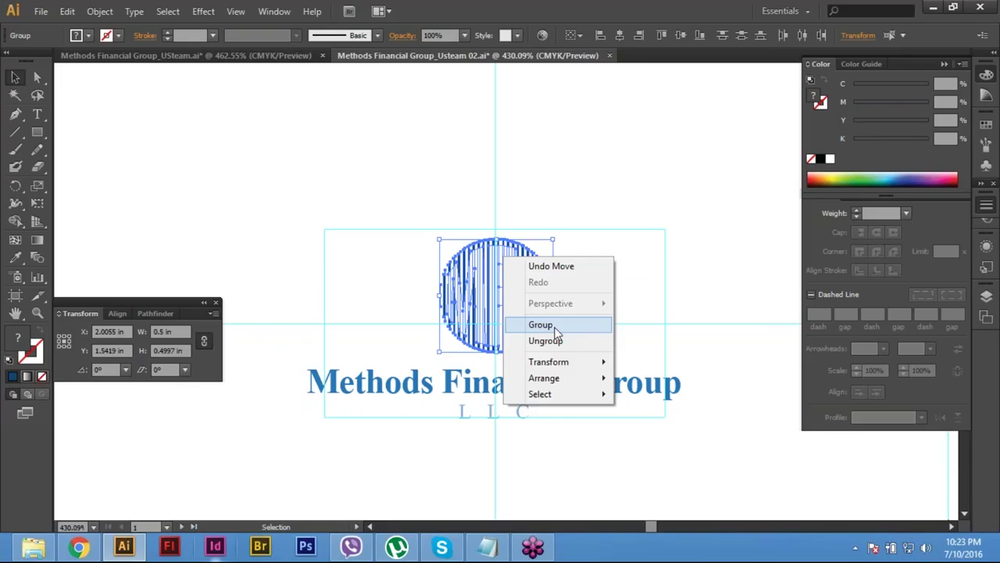
pyautogui.click(555, 325)
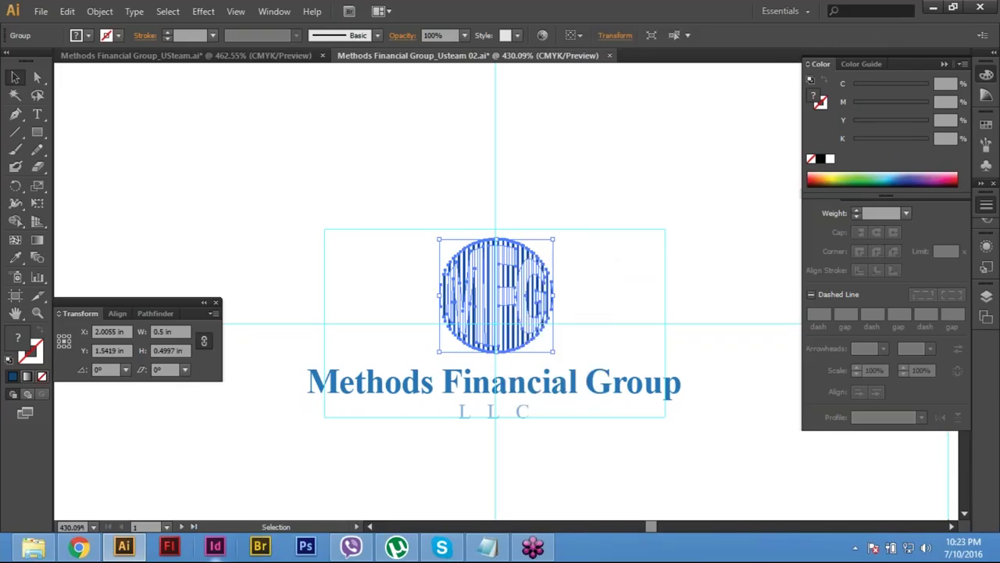
pyautogui.hotkey('ctrl', 'shift', 'a')
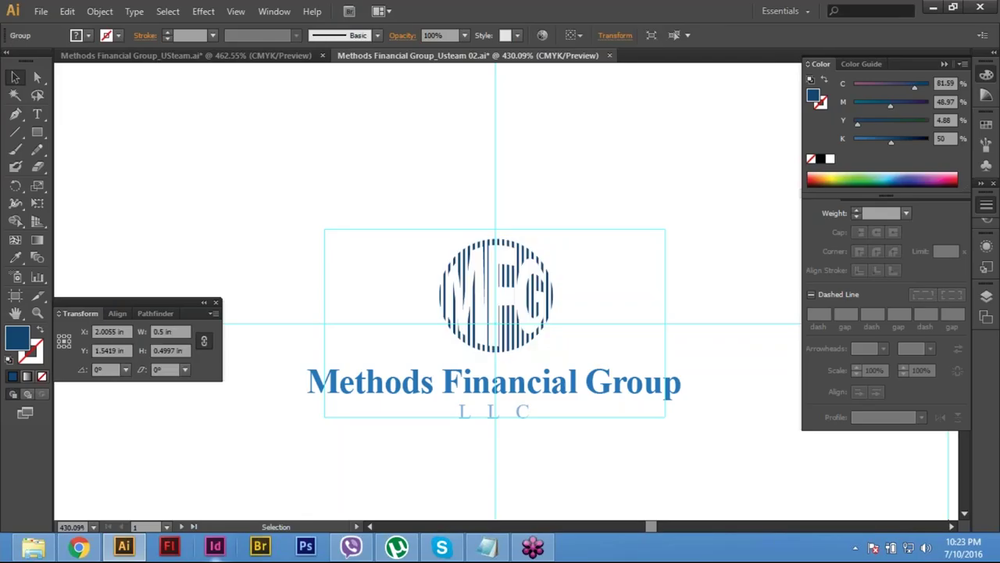
pyautogui.moveTo(520, 291)
pyautogui.mouseDown()
pyautogui.moveTo(446, 290)
pyautogui.moveTo(521, 291)
pyautogui.mouseUp()
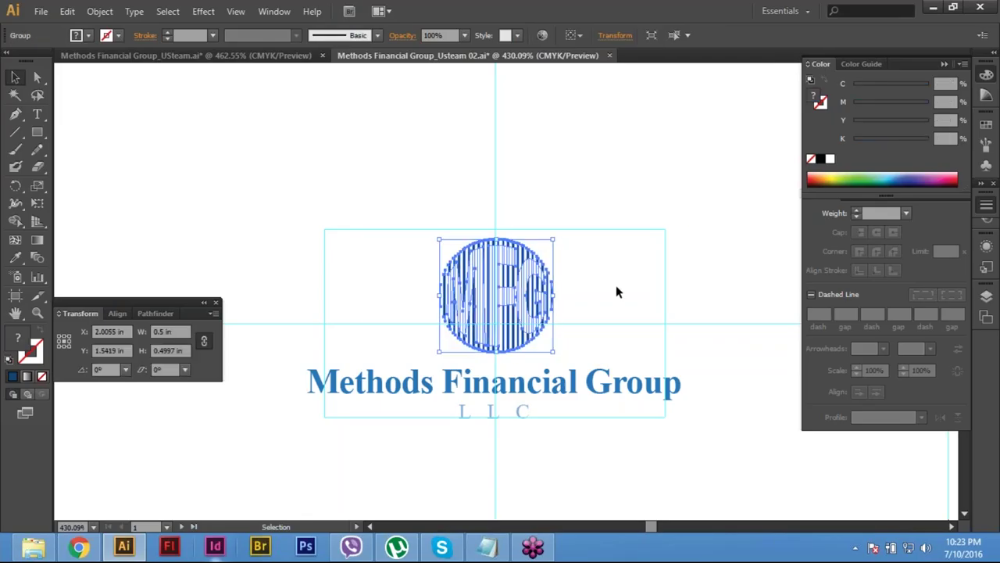
pyautogui.click(617, 287)
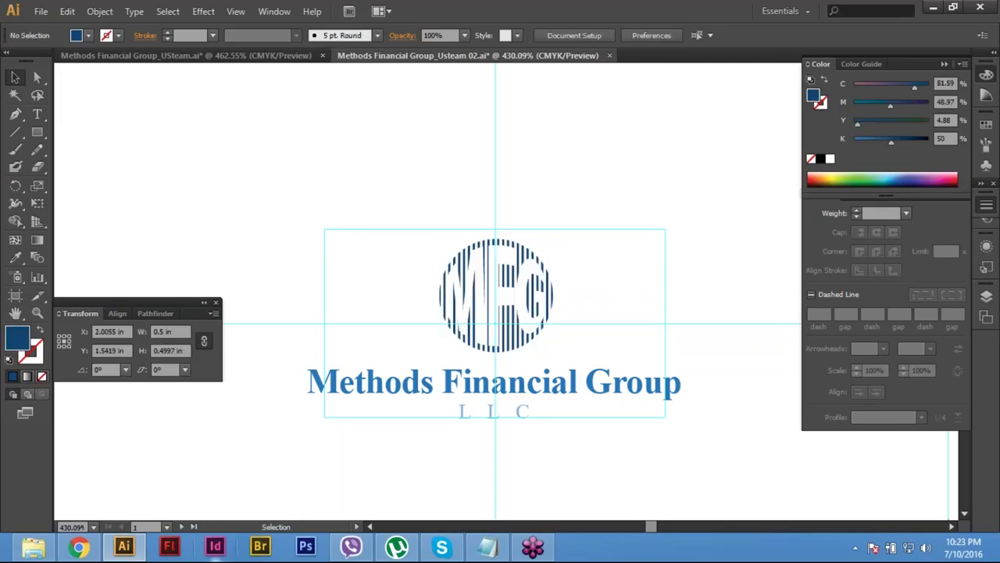
# Step: Select all the logo artwork, align the emblem and both text lines on their horizontal centers, and deselect everything
pyautogui.click(500, 295)
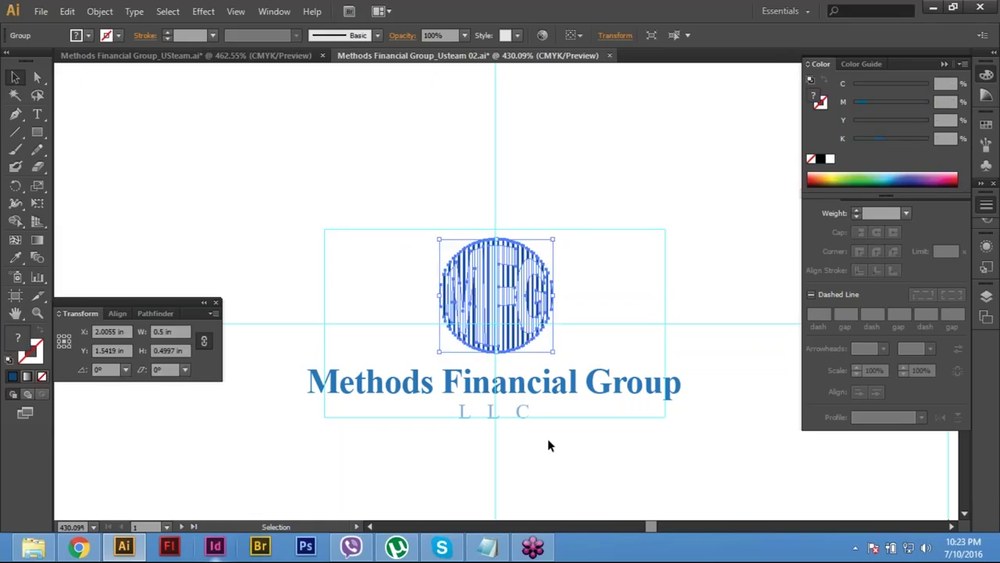
pyautogui.hotkey('ctrl', 'a')
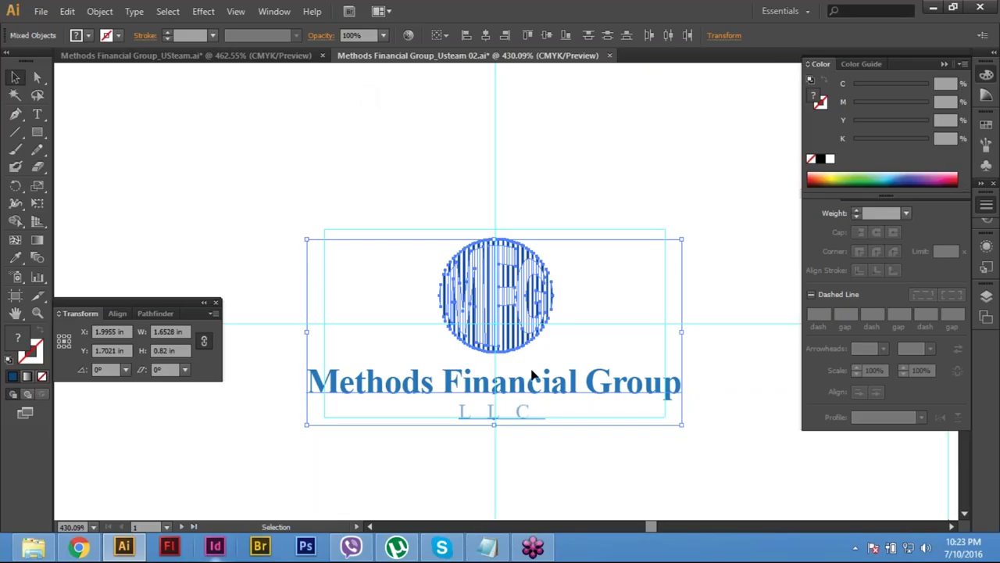
pyautogui.click(483, 35)
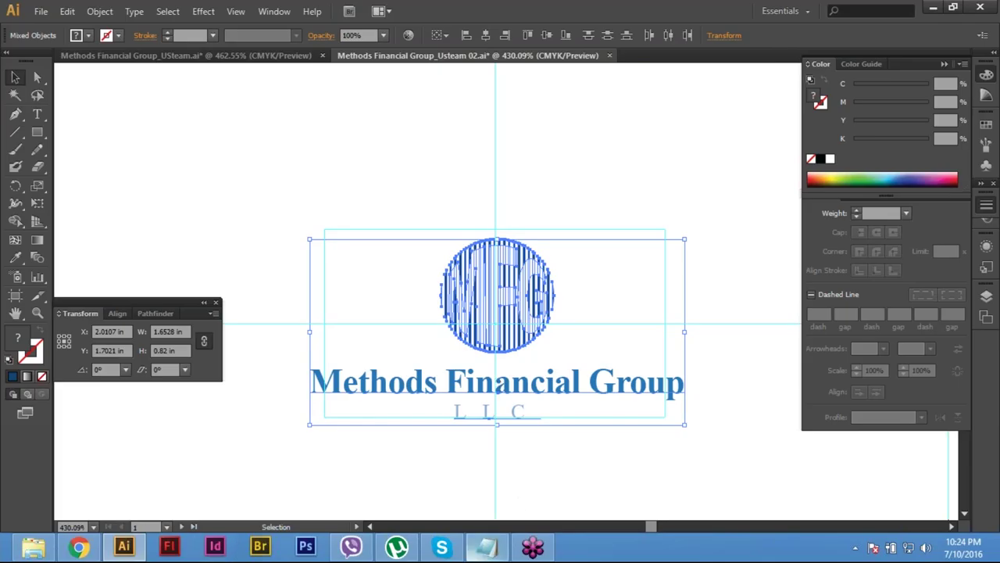
pyautogui.hotkey('ctrl', 'shift', 'a')
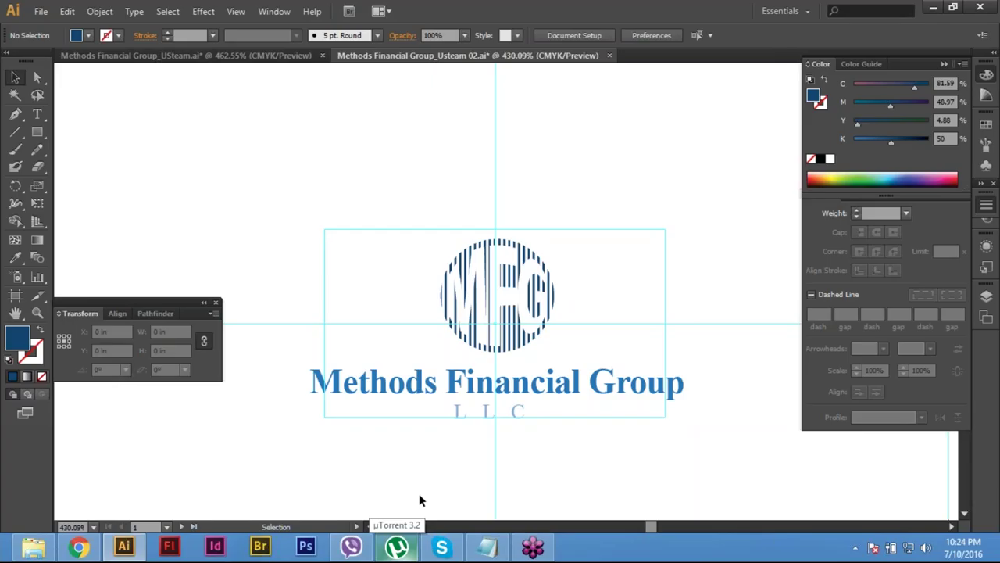
# Step: Change the font of both the company name and the LLC line to Myriad Pro and deselect them
pyautogui.moveTo(719, 438); pyautogui.dragTo(276, 378)
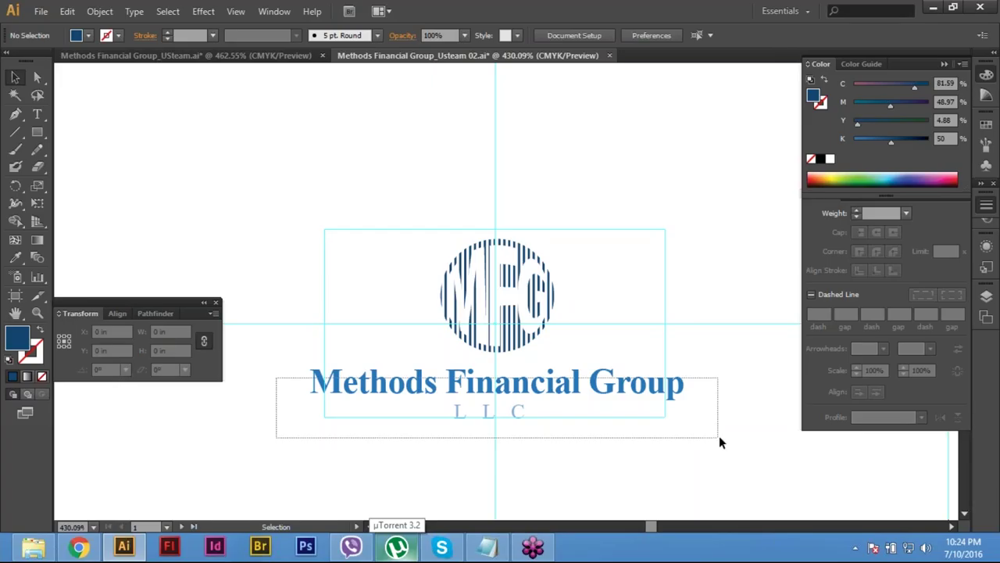
pyautogui.moveTo(716, 434); pyautogui.dragTo(716, 430)
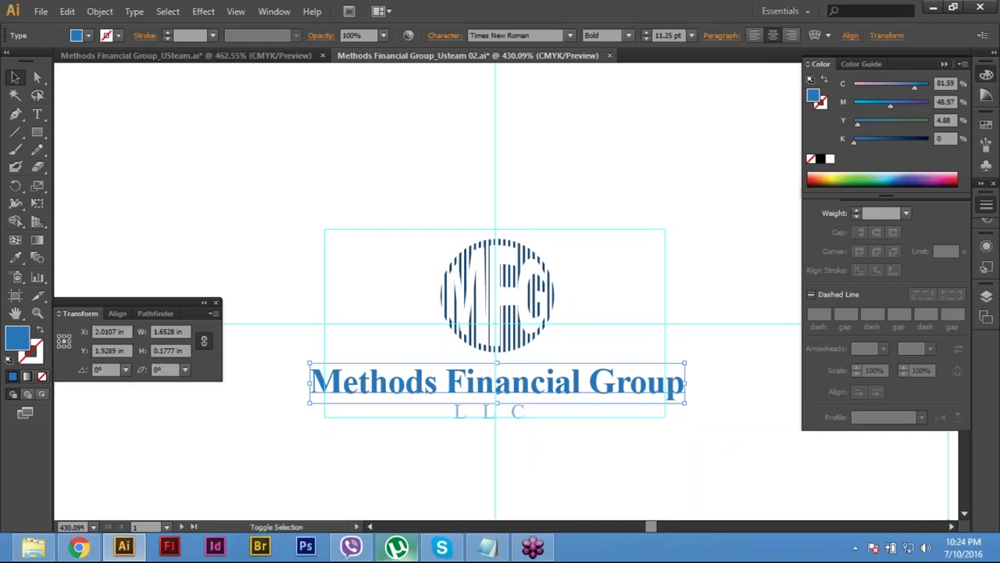
pyautogui.moveTo(275, 382); pyautogui.dragTo(749, 436)
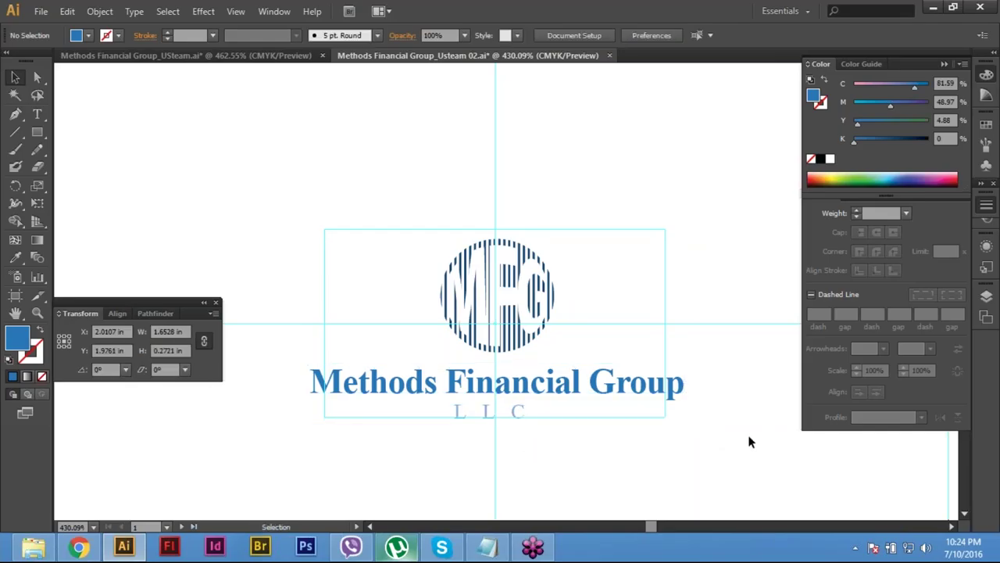
pyautogui.moveTo(587, 502); pyautogui.dragTo(587, 502)
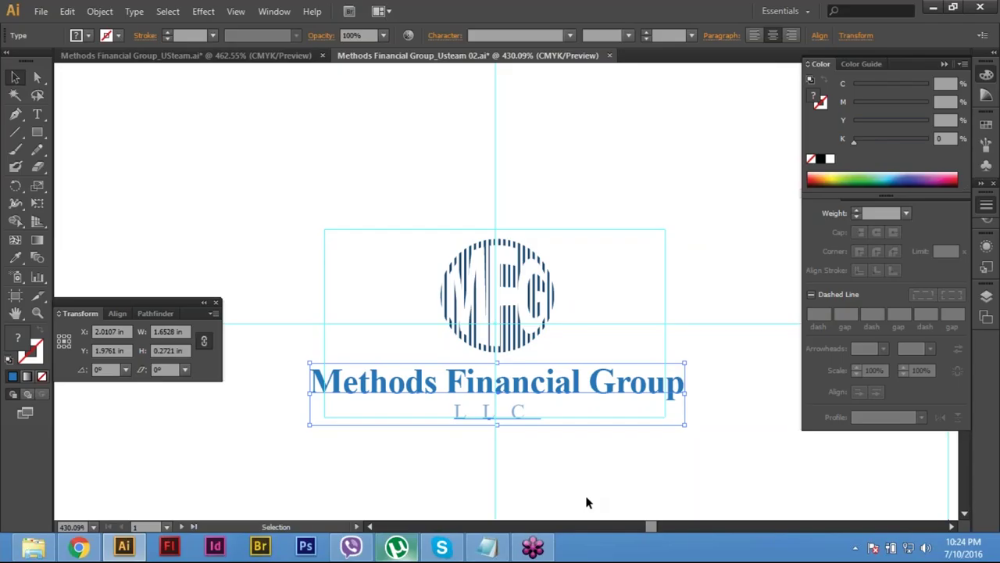
pyautogui.click(443, 36)
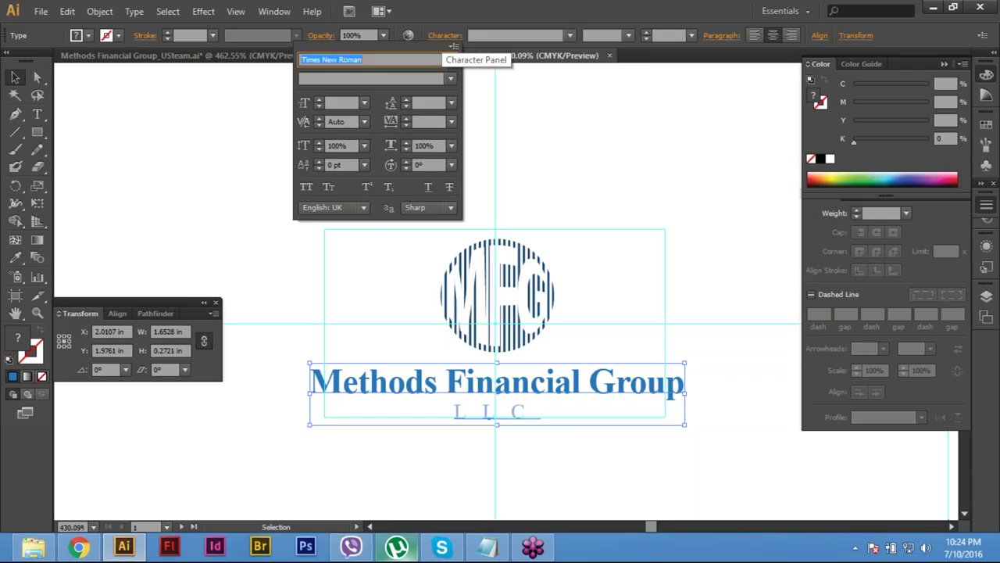
pyautogui.write('My')
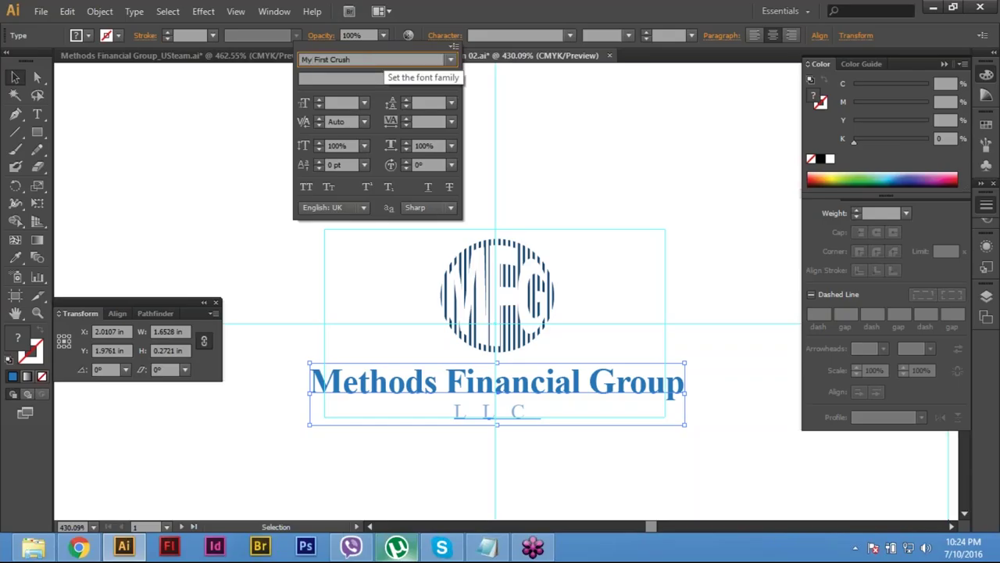
pyautogui.write('riad Pro')
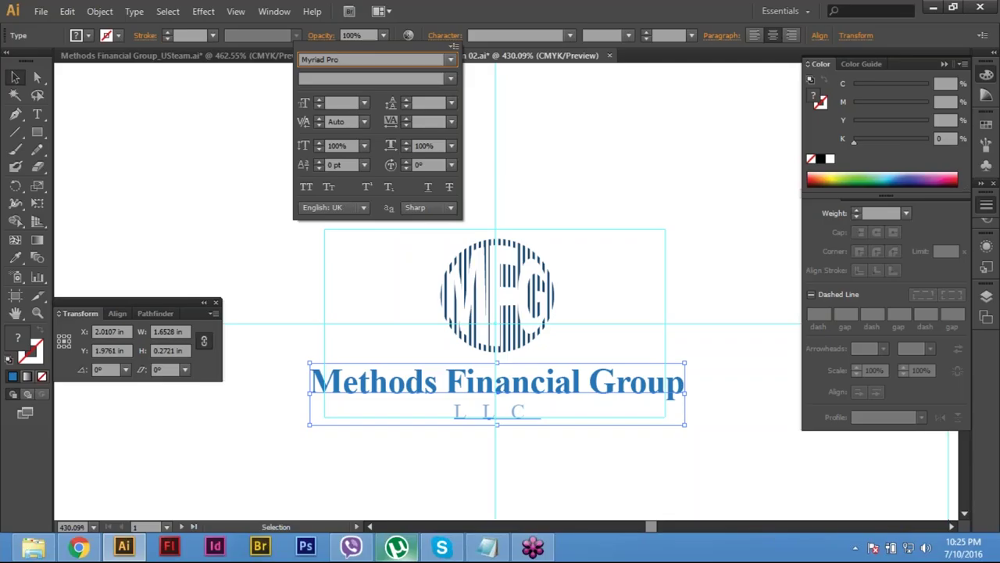
pyautogui.press('Return')
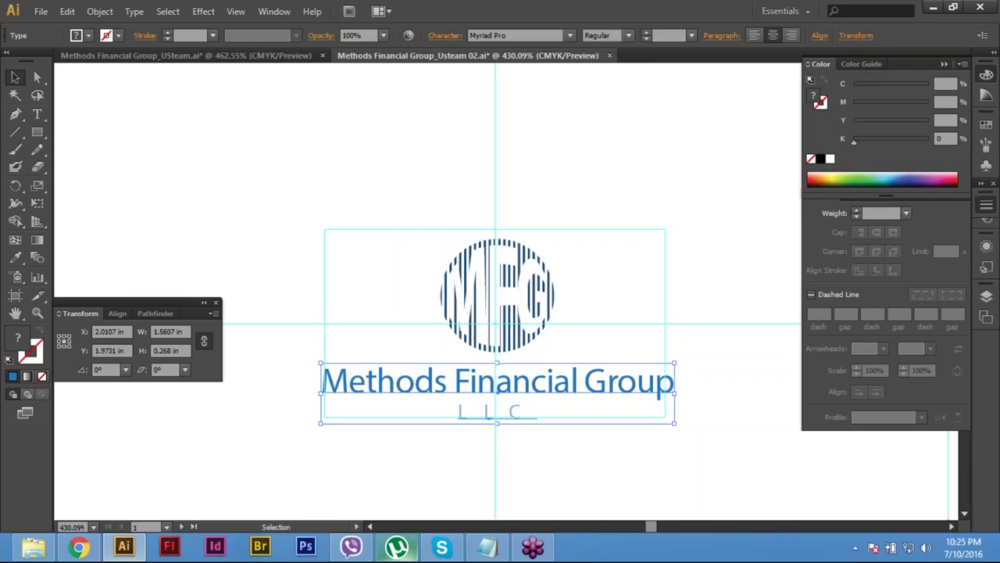
pyautogui.click(420, 457)
pyautogui.click(586, 387)
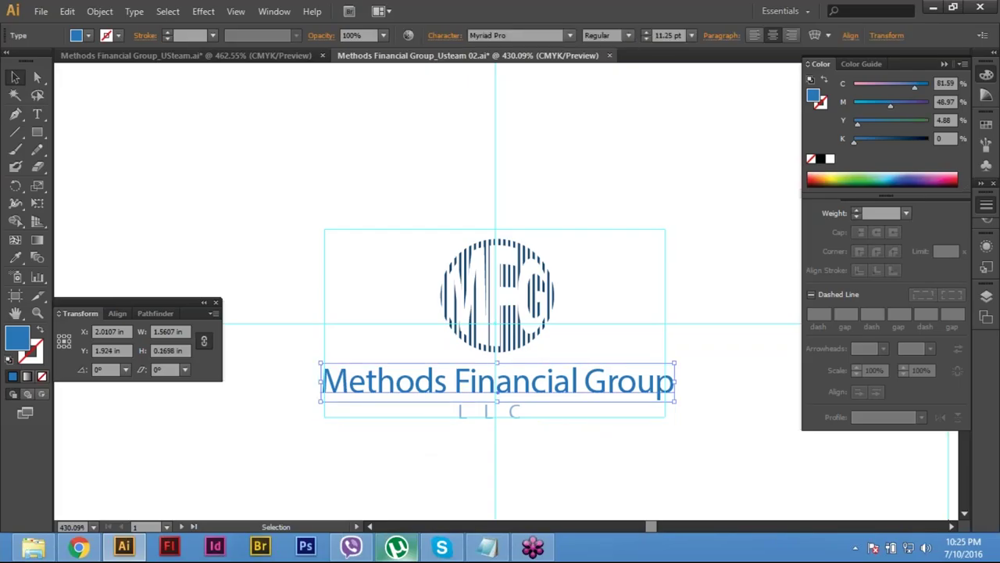
pyautogui.click(444, 35)
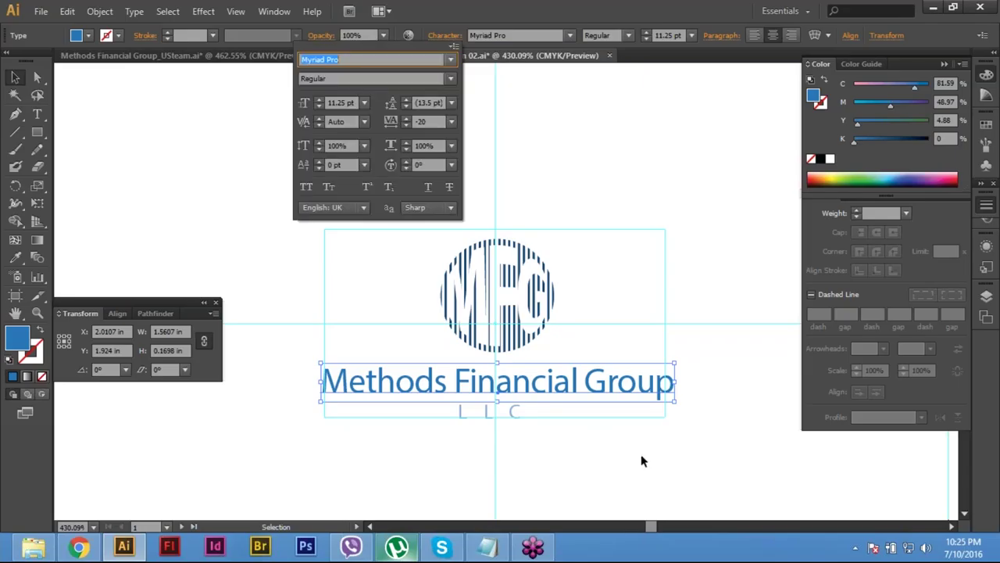
pyautogui.click(690, 471)
pyautogui.click(690, 471)
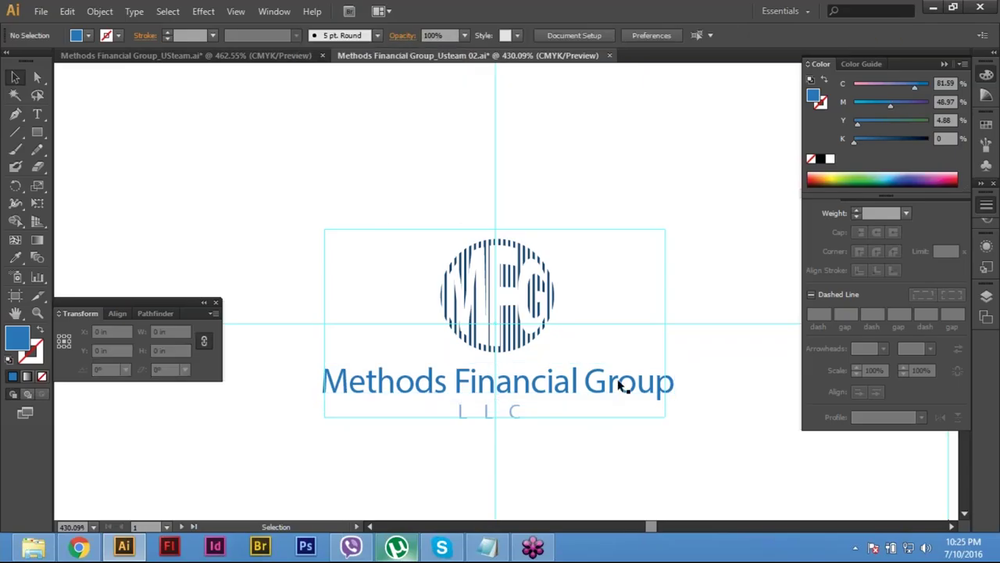
# Step: Set the font style of the Methods Financial Group text to Bold
pyautogui.click(620, 385)
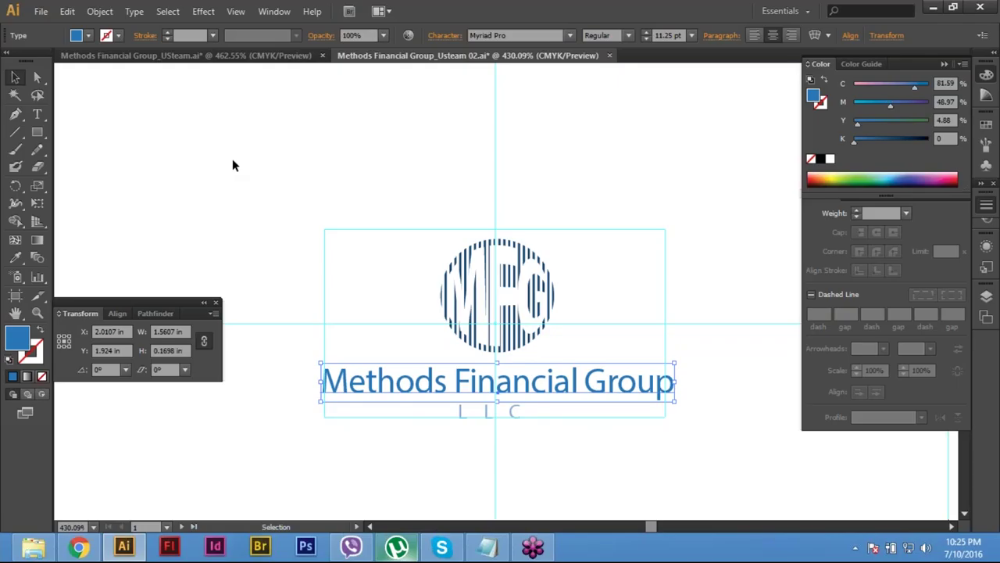
pyautogui.click(444, 35)
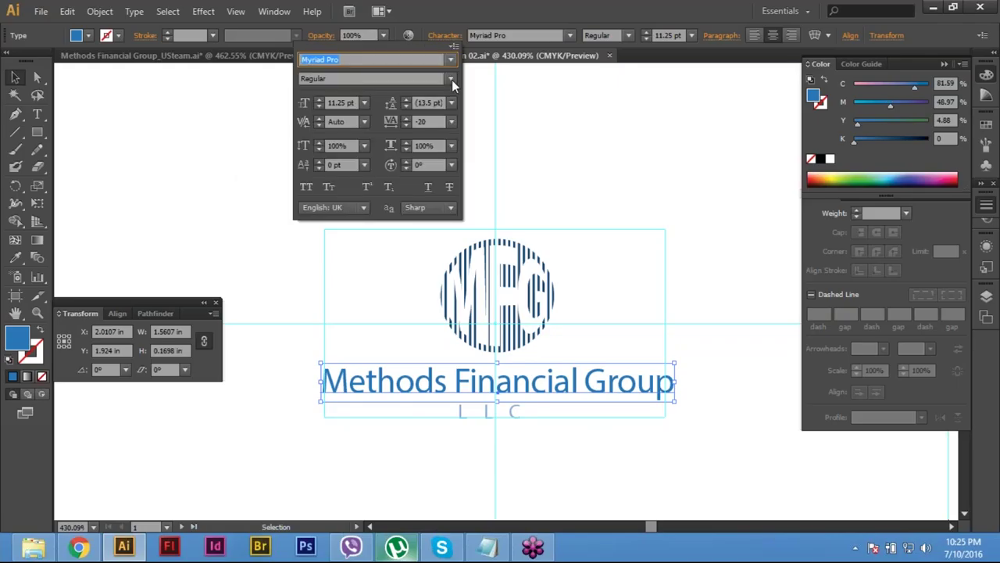
pyautogui.click(450, 78)
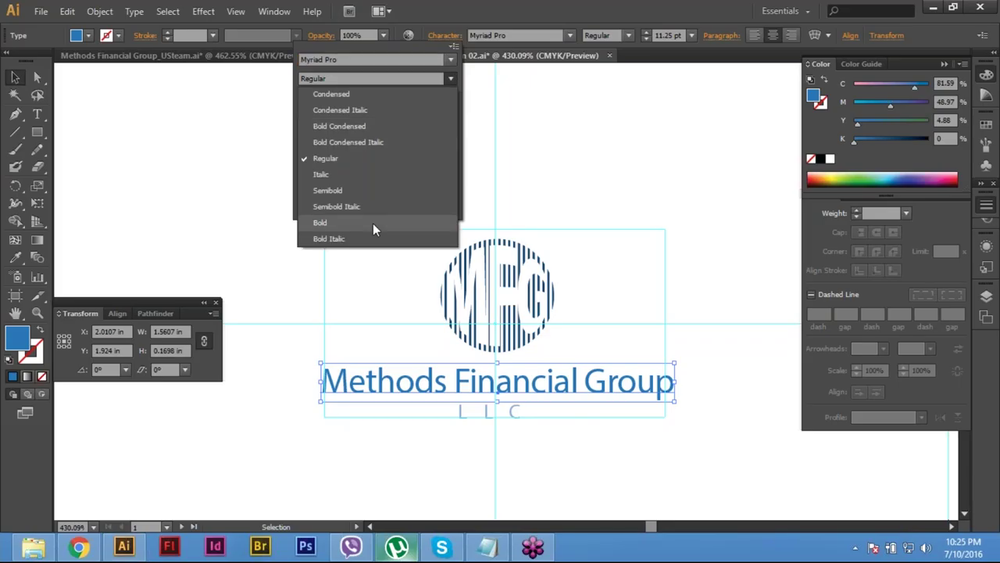
pyautogui.click(373, 223)
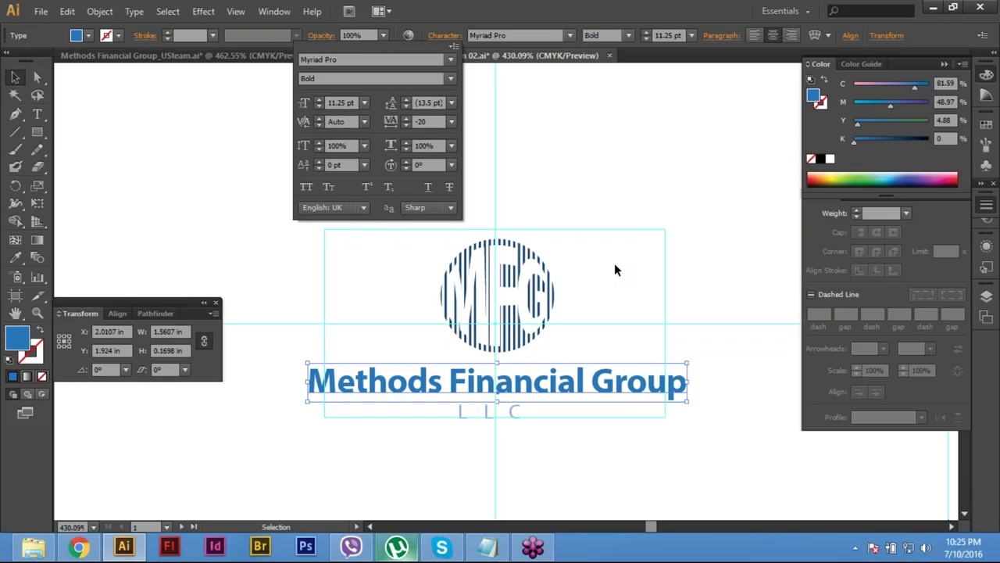
# Step: Tighten the tracking of the company name to -40
pyautogui.click(420, 121)
pyautogui.write('-4')
pyautogui.press('Return')
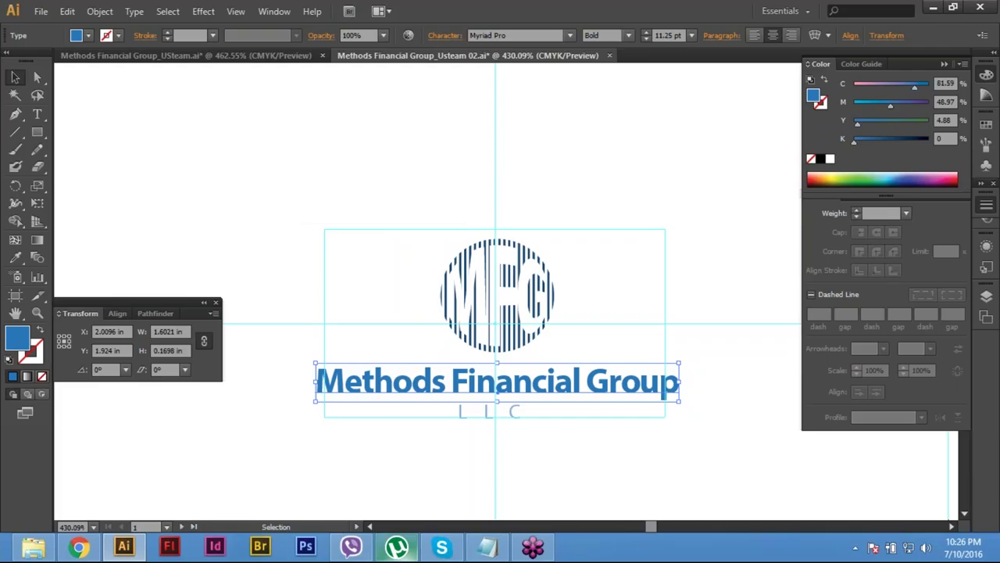
pyautogui.click(334, 39)
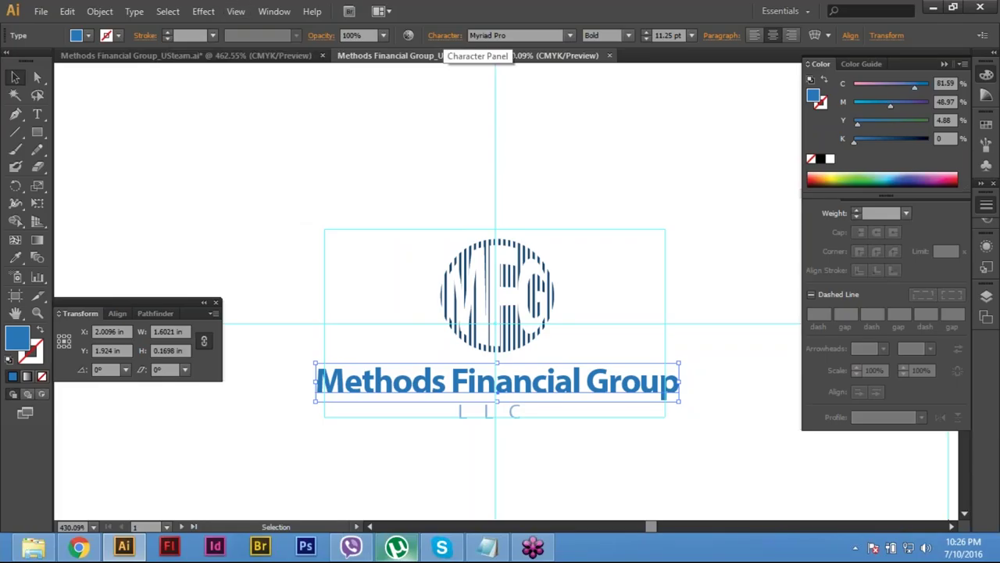
pyautogui.click(444, 35)
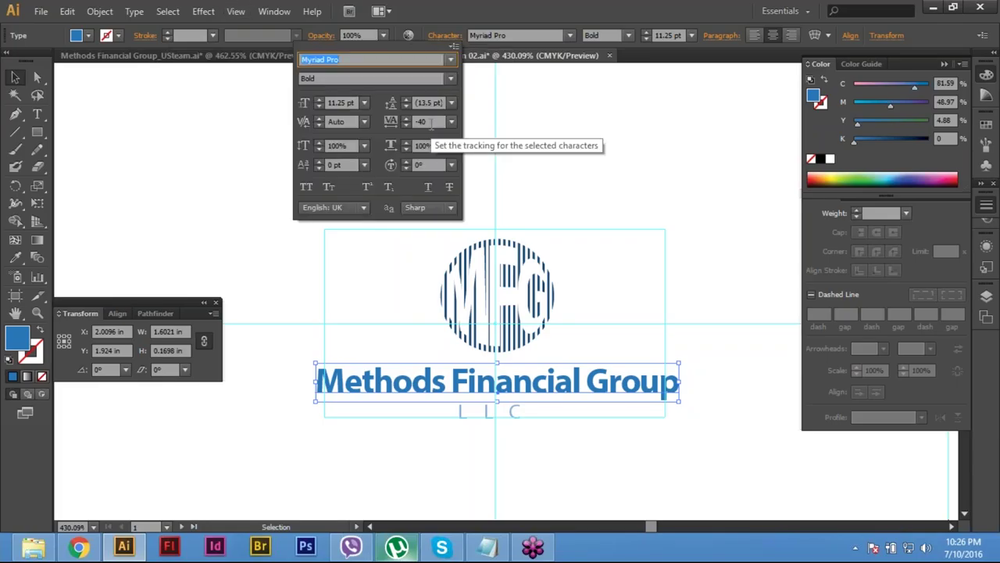
pyautogui.click(422, 121)
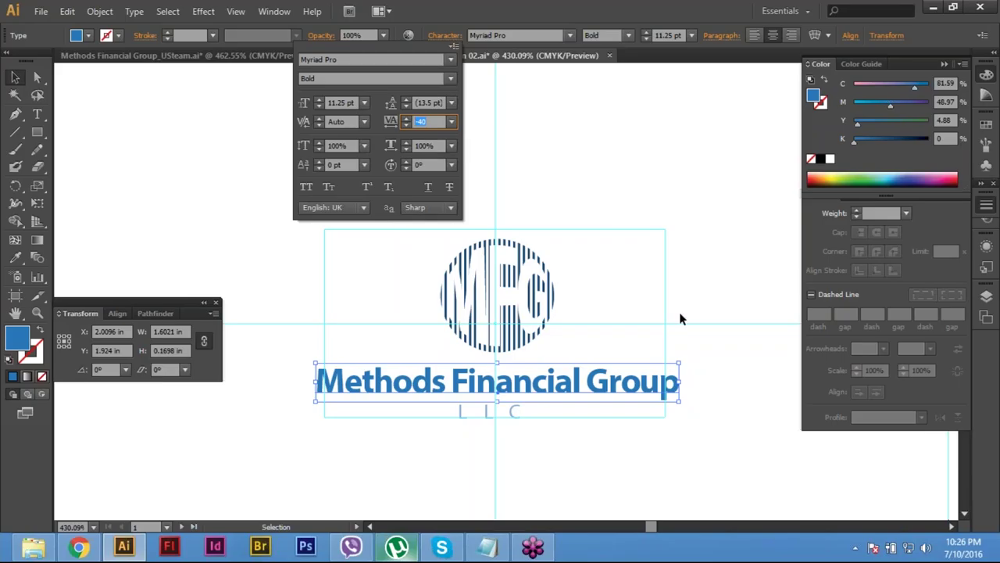
pyautogui.press('Return')
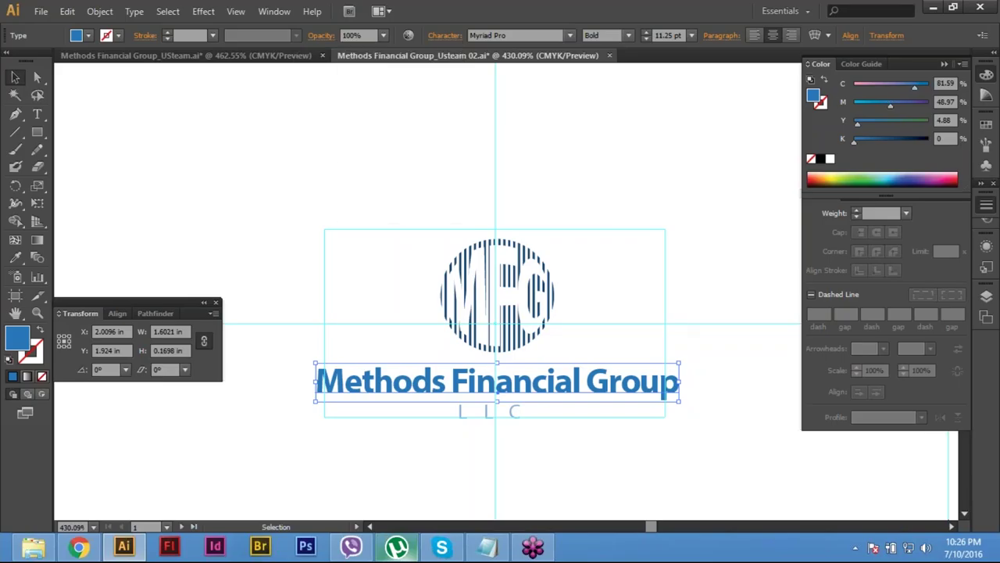
# Step: Select all the logo artwork and set the keyboard increment in the preferences to 0.1 mm
pyautogui.click(492, 413)
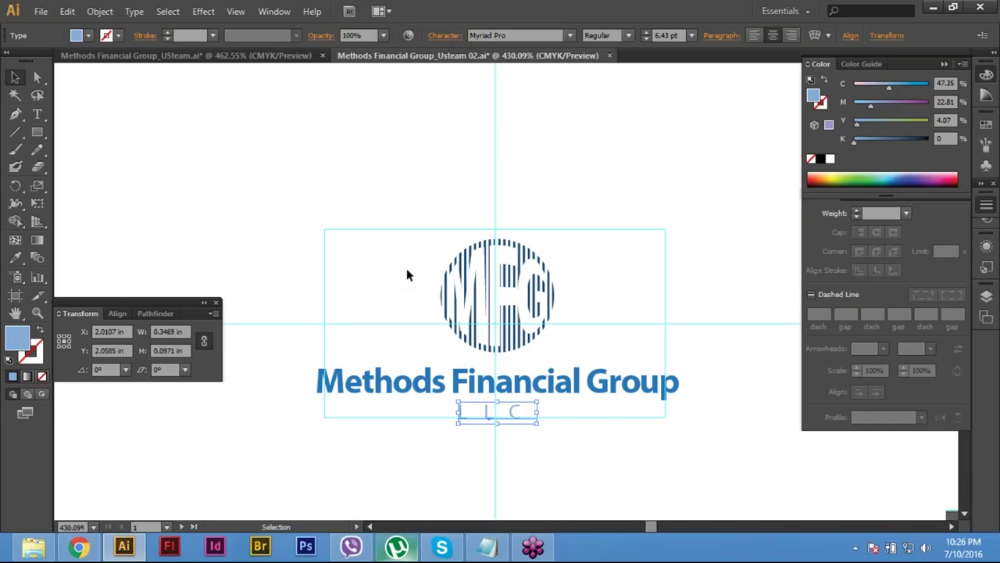
pyautogui.hotkey('ctrl', '0')
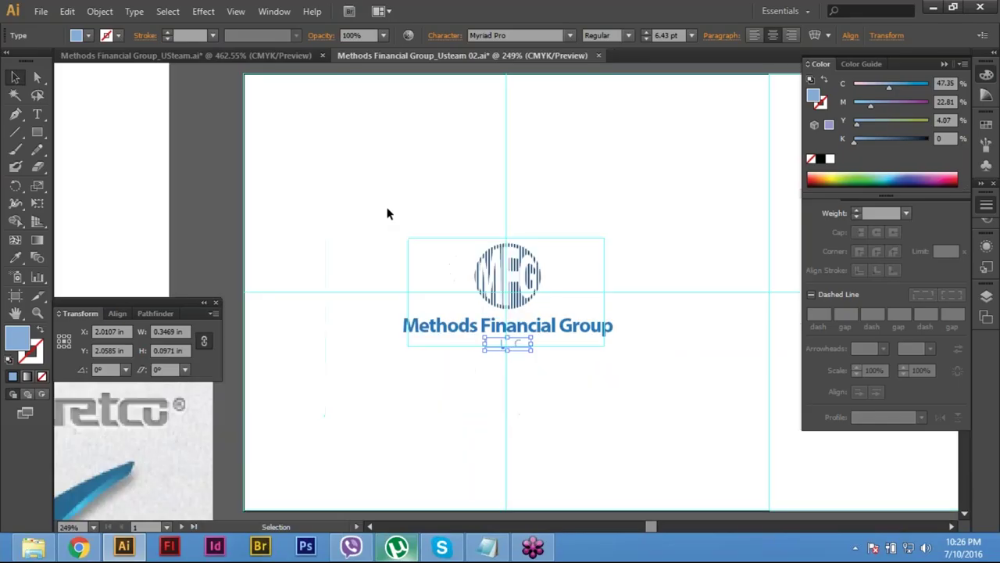
pyautogui.click(687, 396)
pyautogui.hotkey('ctrl', 'a')
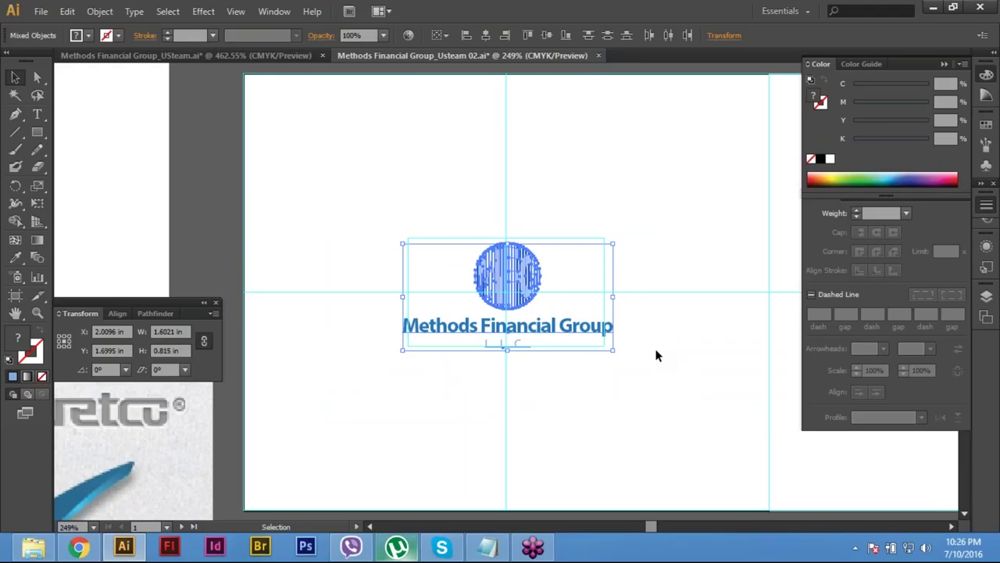
pyautogui.press('a')
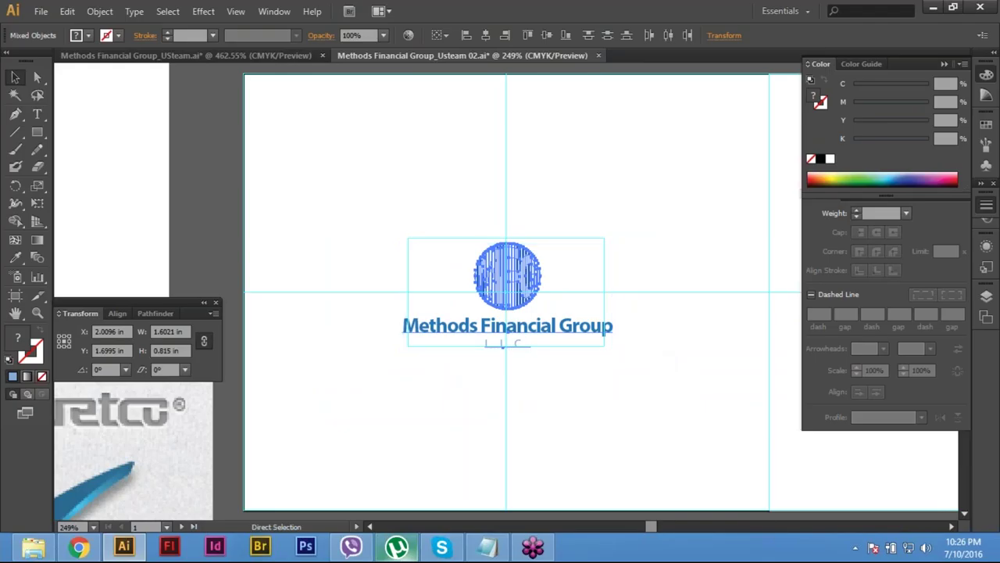
pyautogui.hotkey('ctrl', 'k')
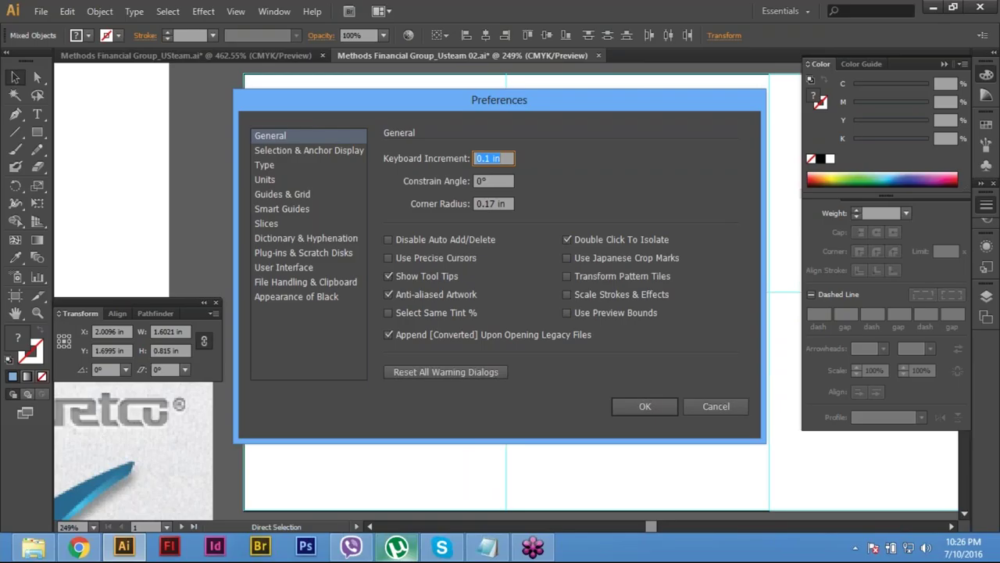
pyautogui.write('.1mm')
pyautogui.click(652, 404)
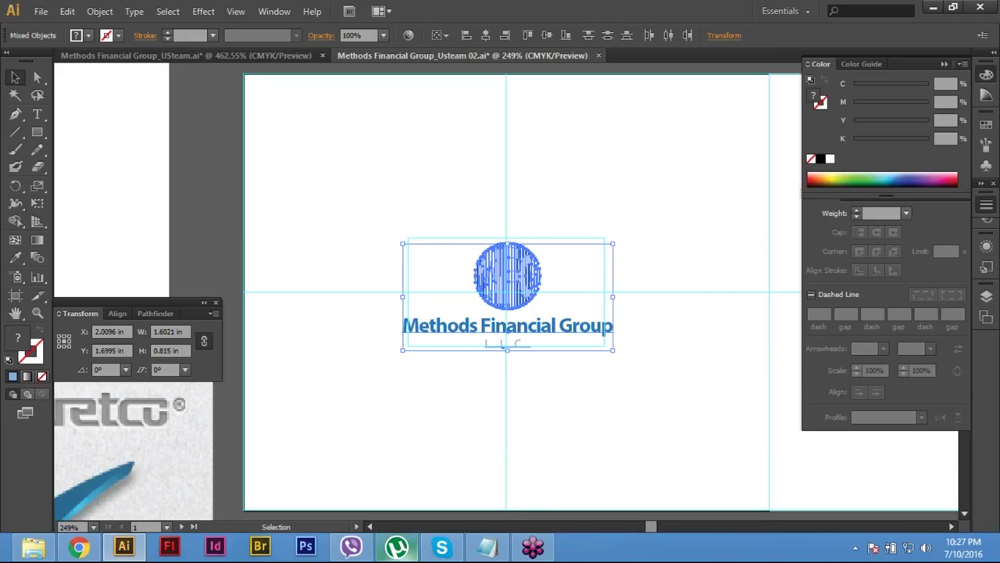
# Step: Nudge the whole logo up about 0.8 mm and left about 0.3 mm to center it on the guides, and deselect it
pyautogui.press('Up')
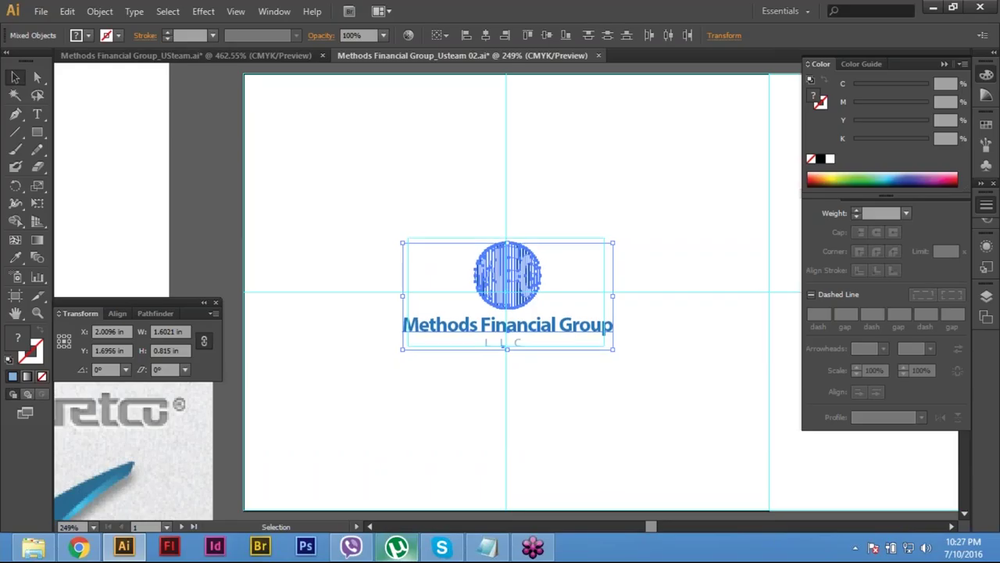
pyautogui.press('Up')
pyautogui.press('Up')
pyautogui.press('Up')
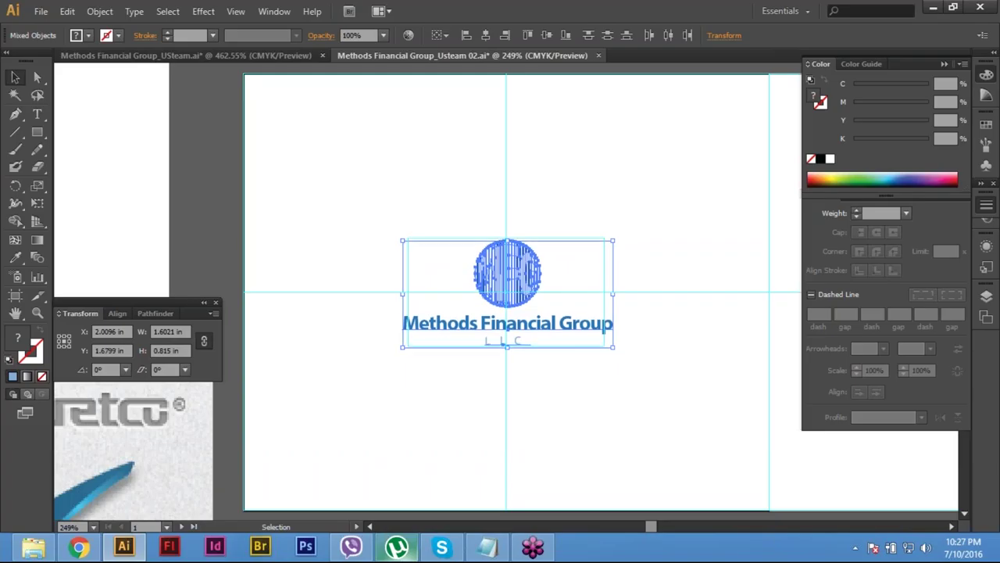
pyautogui.press('Up')
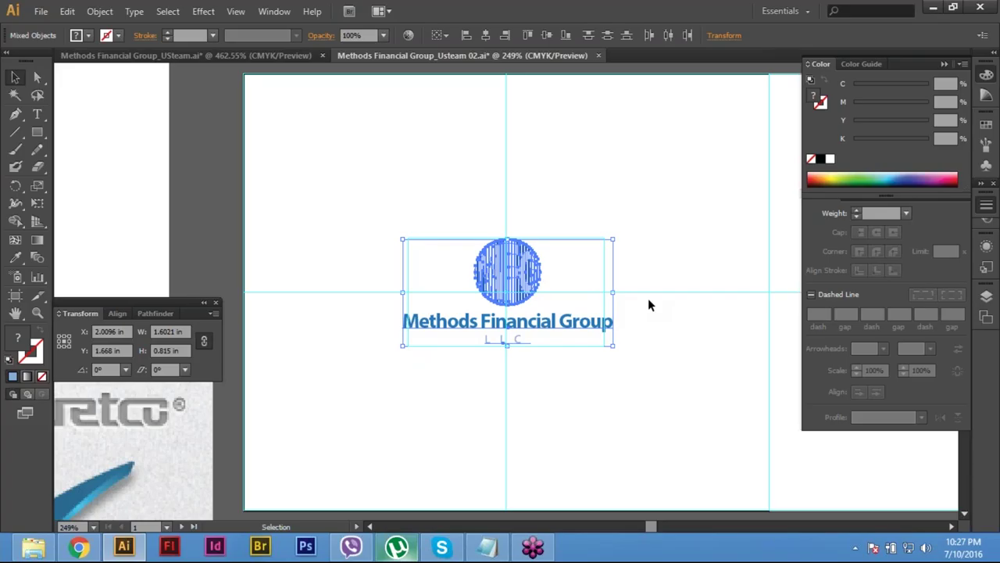
pyautogui.press('Left')
pyautogui.press('Left')
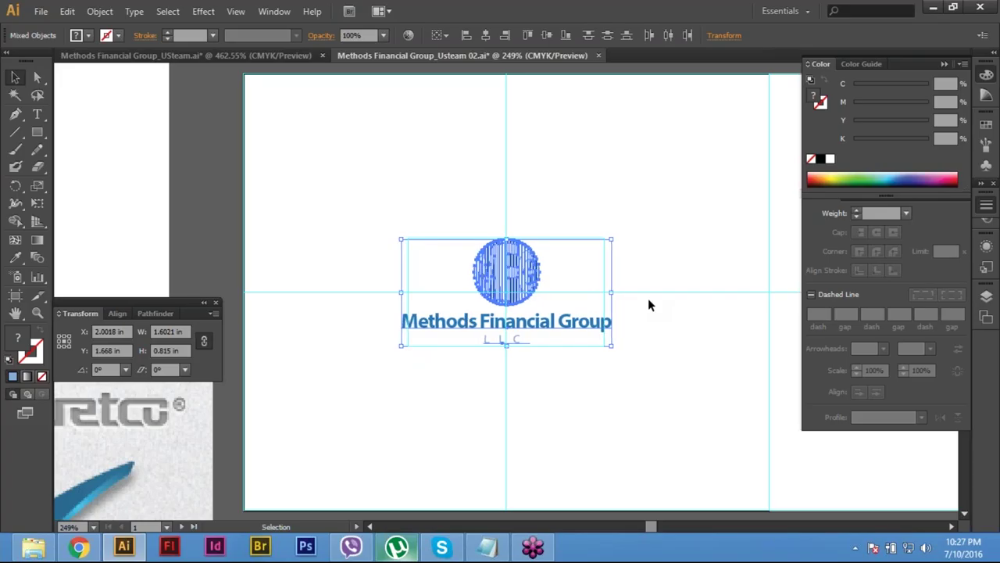
pyautogui.press('Left')
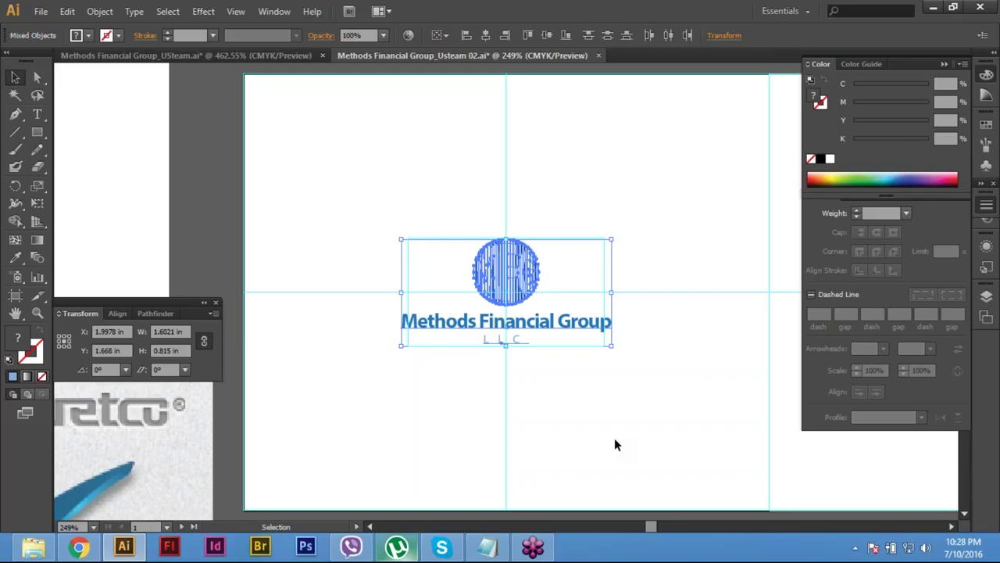
pyautogui.click(635, 402)
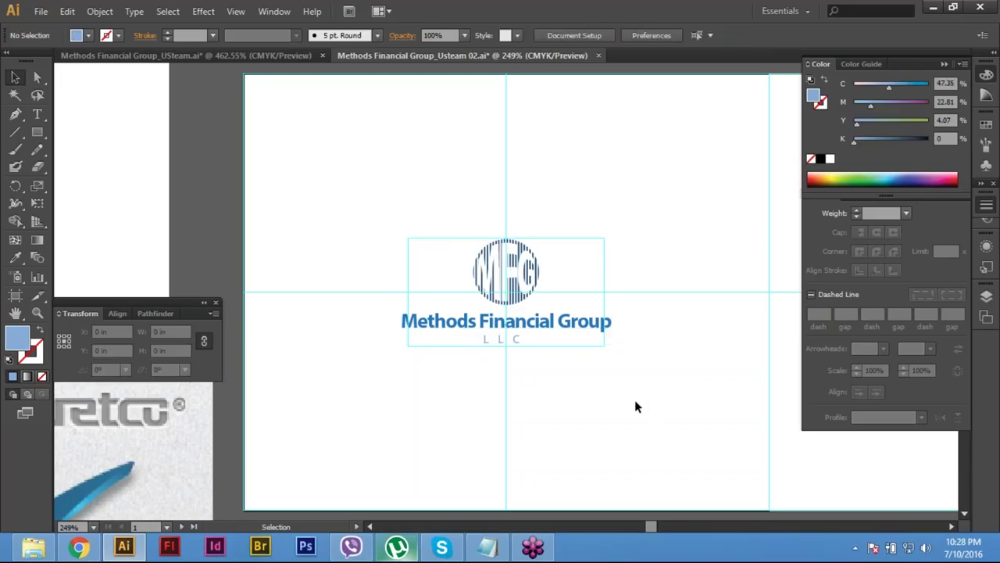
# Step: Hide the panels and guides and examine the centered logo at 150% beside the Frontline and Kampretco reference logos
pyautogui.press('Tab')
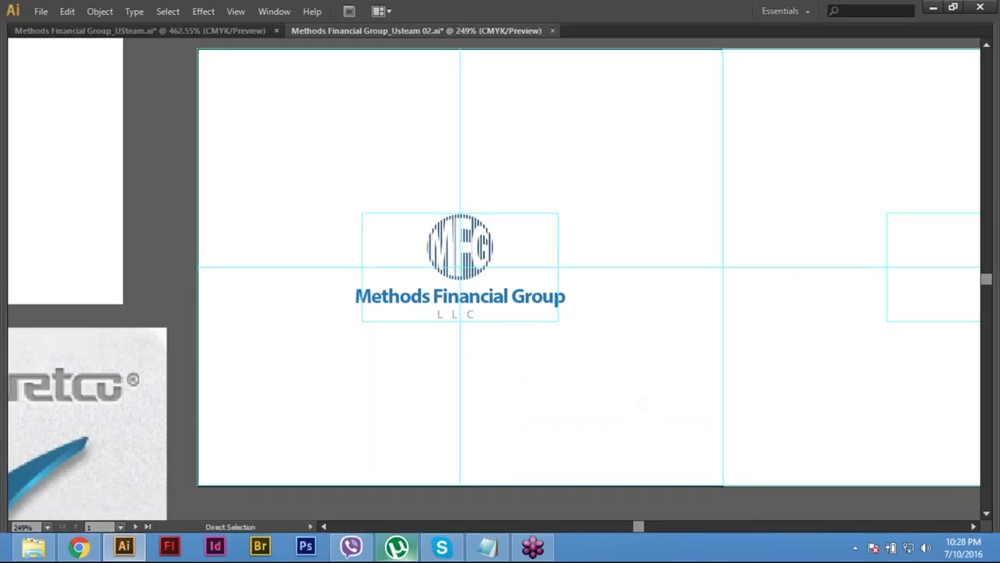
pyautogui.hotkey('ctrl', ';')
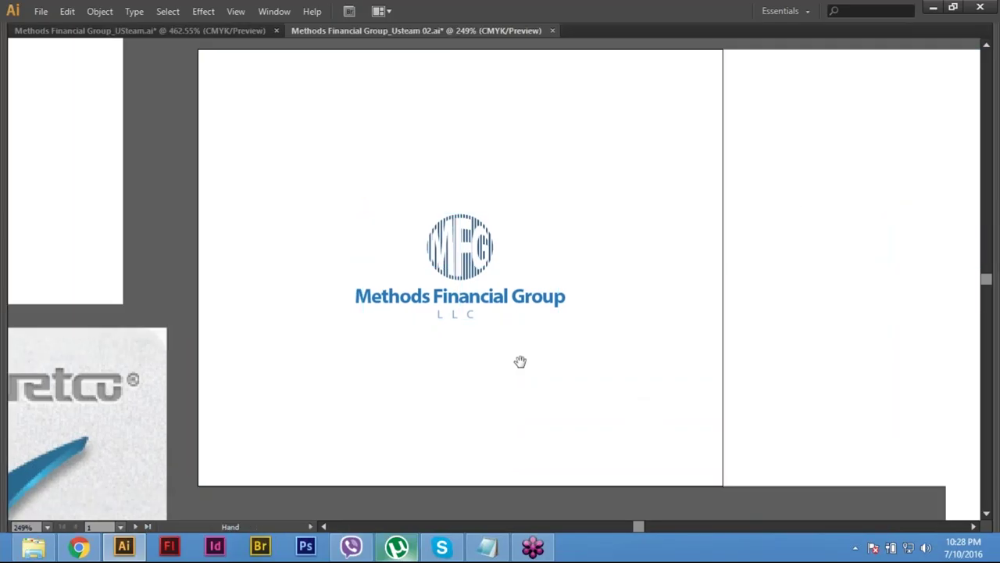
pyautogui.scroll(-4, 520, 361)
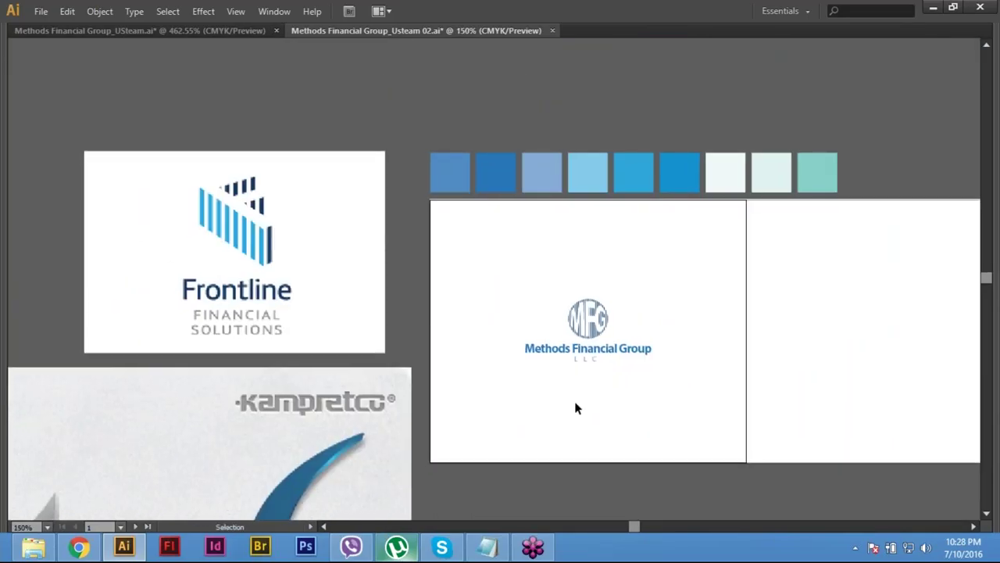
pyautogui.moveTo(571, 413); pyautogui.dragTo(506, 406)
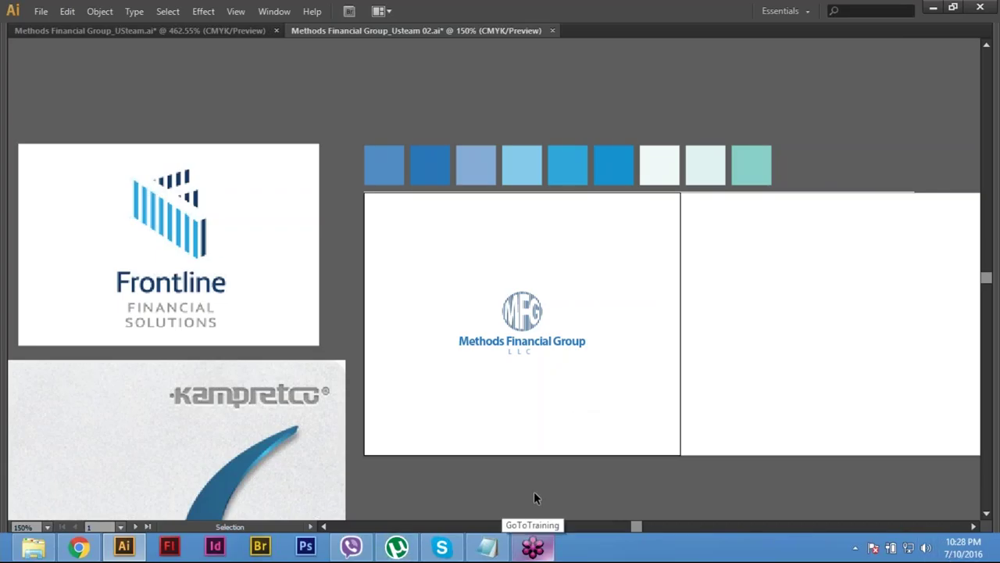
pyautogui.press('h')
pyautogui.moveTo(614, 402); pyautogui.dragTo(697, 357)
pyautogui.press('v')
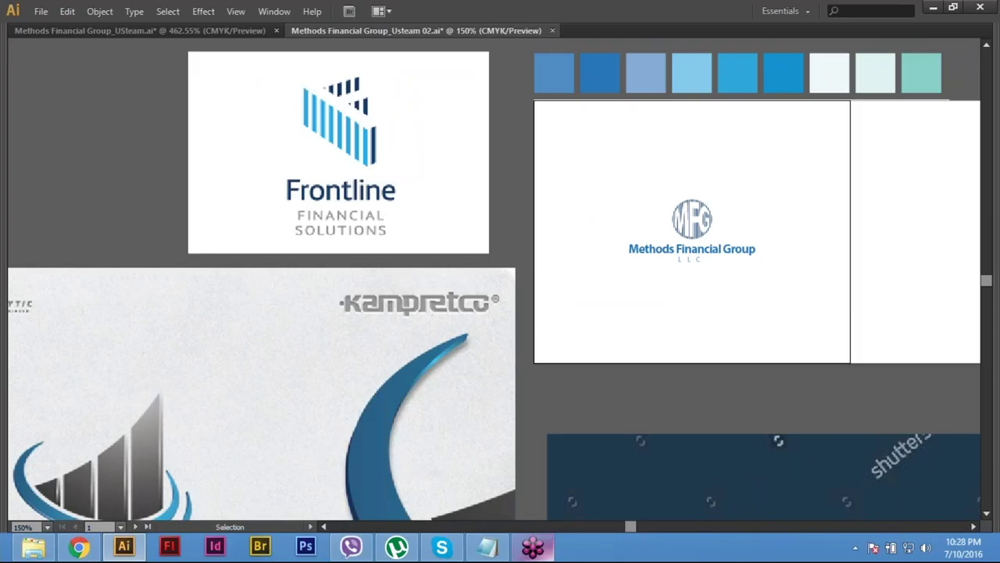
pyautogui.press('space')
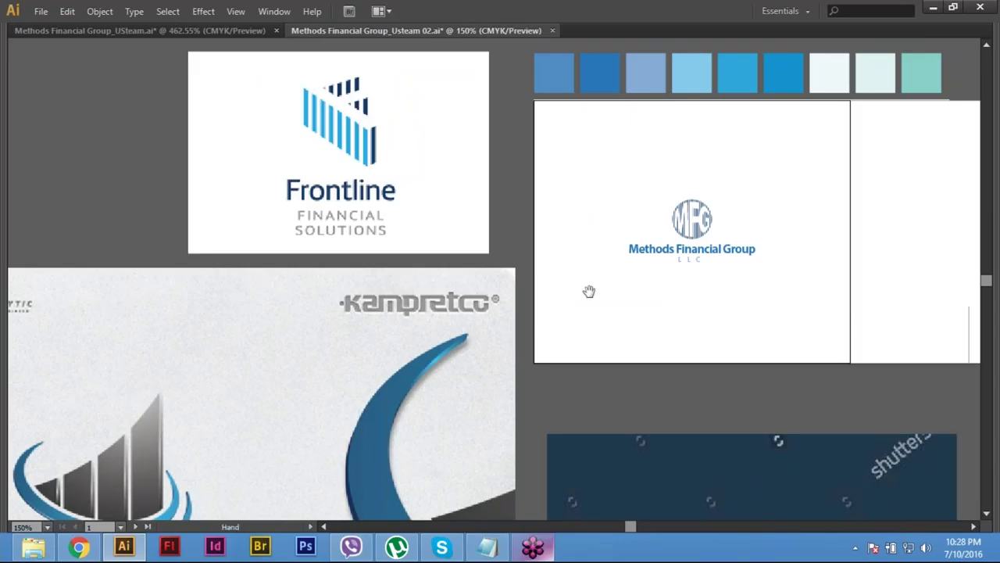
pyautogui.moveTo(589, 292); pyautogui.dragTo(392, 291)
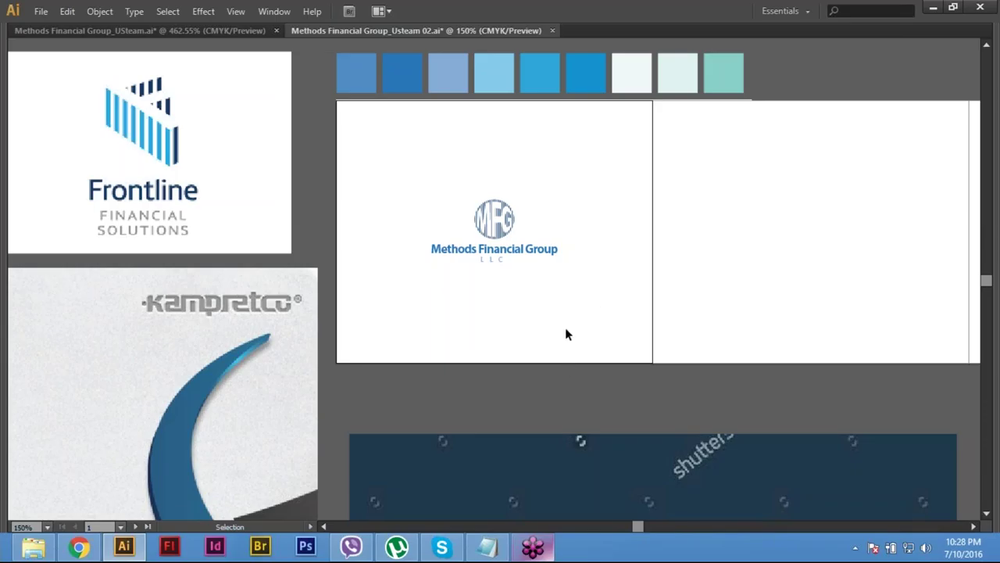
# Step: Show the guides and zoom in on the Methods Financial Group logo within its guide frame
pyautogui.hotkey('ctrl', ';')
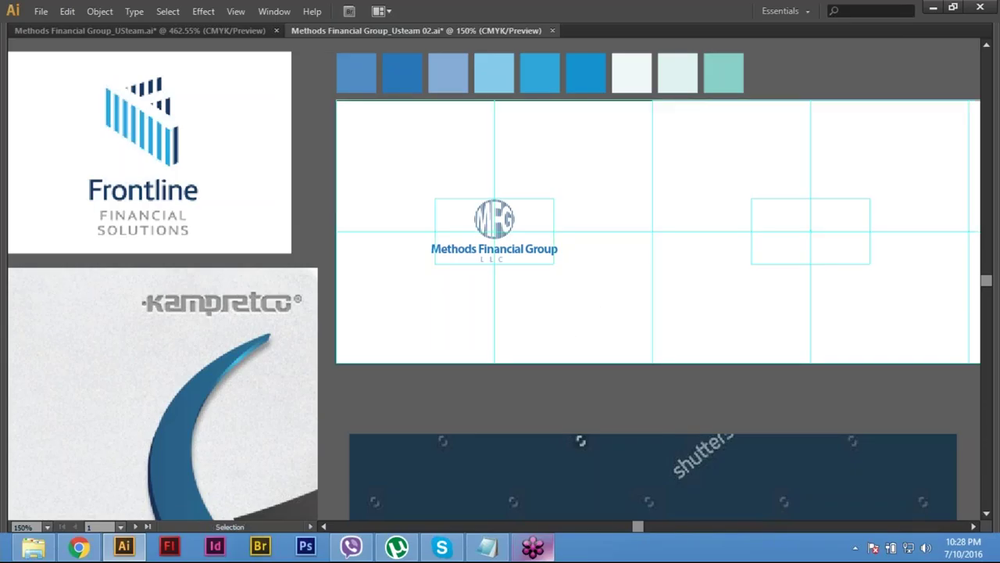
pyautogui.moveTo(596, 306); pyautogui.dragTo(423, 185)
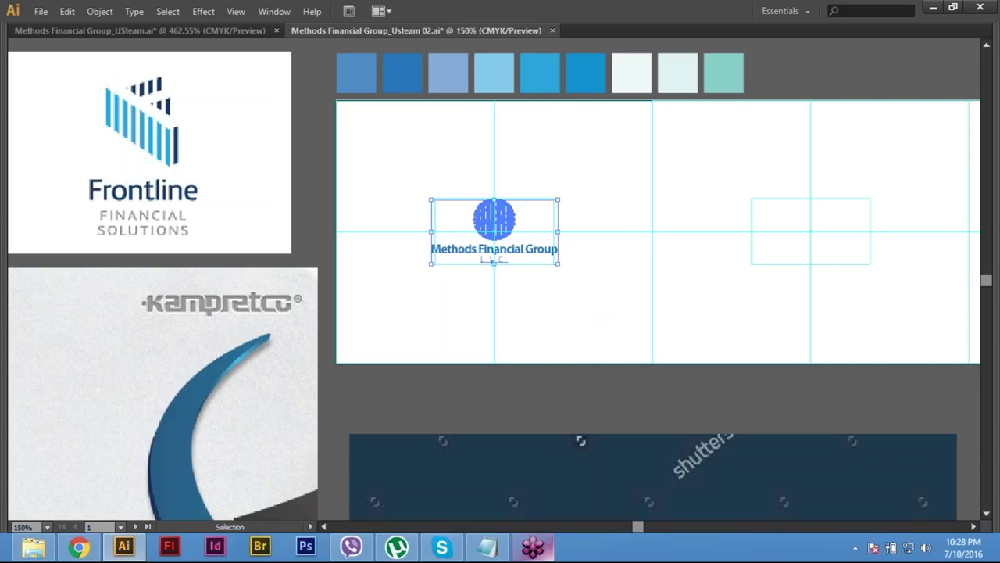
pyautogui.hotkey('ctrl', 'shift', 'a')
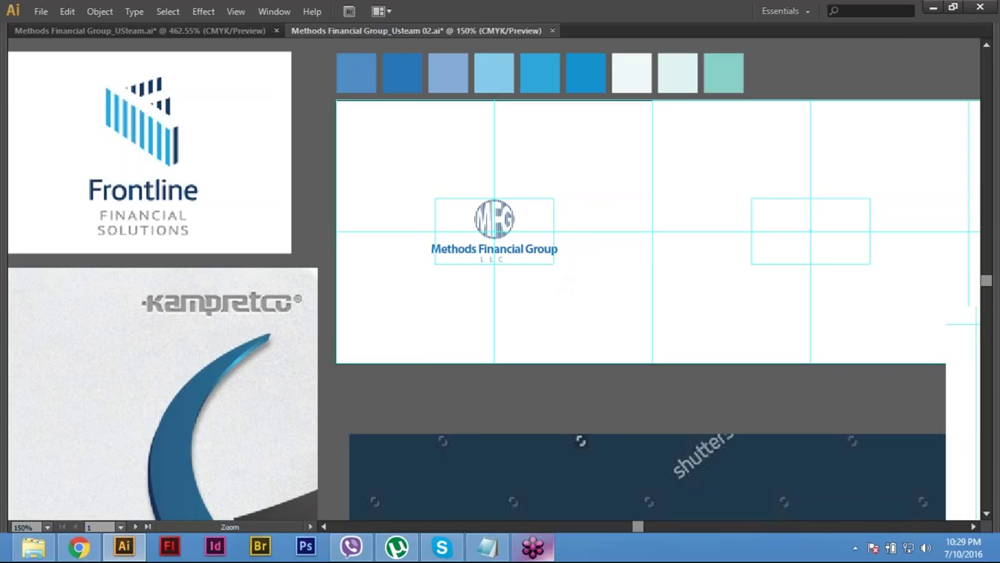
pyautogui.moveTo(367, 141); pyautogui.dragTo(813, 360)
pyautogui.moveTo(354, 369); pyautogui.dragTo(383, 377)
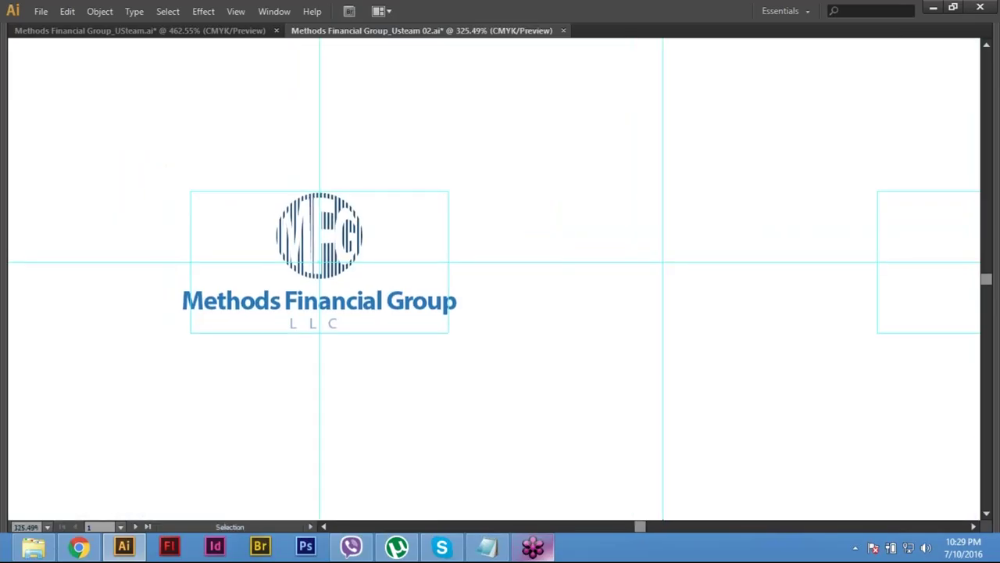
# Step: Unlock the guides around the logo and lock them again
pyautogui.rightClick(412, 186)
pyautogui.click(461, 316)
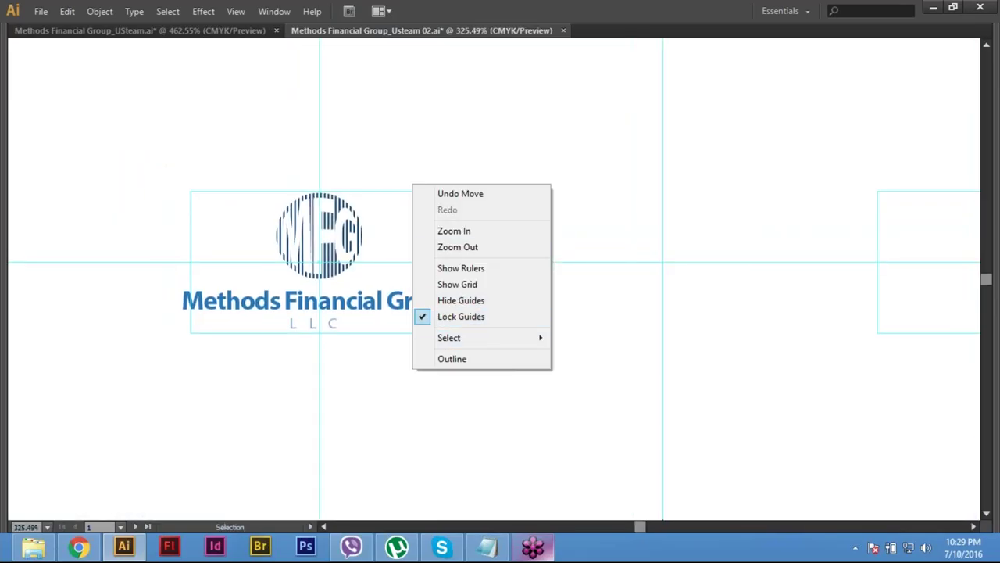
pyautogui.rightClick(409, 185)
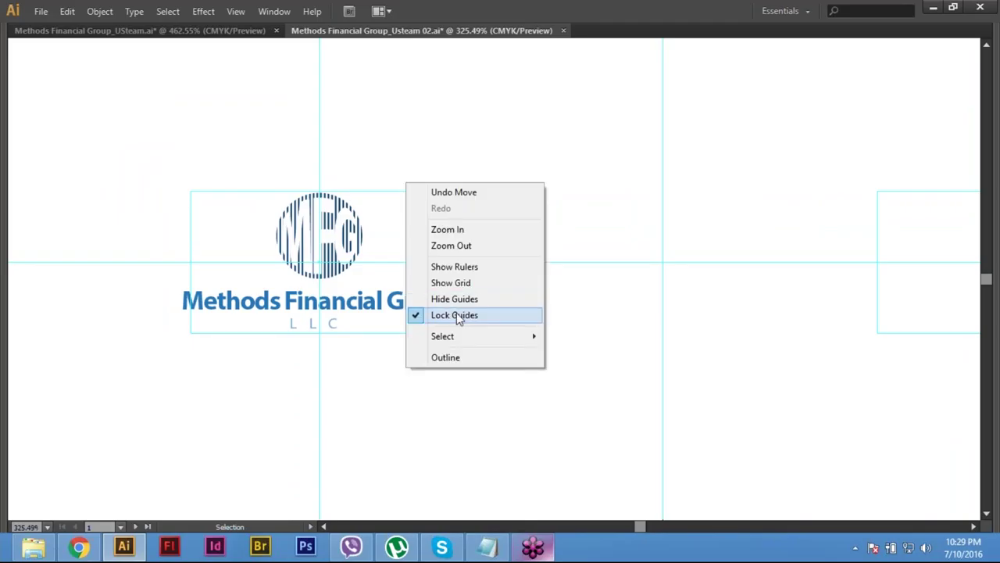
pyautogui.click(459, 317)
pyautogui.rightClick(431, 169)
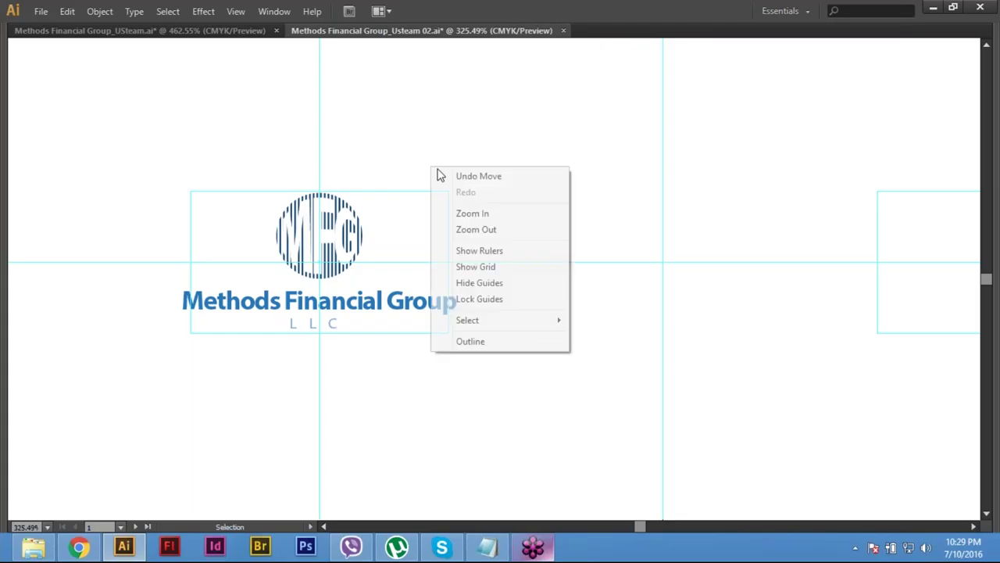
pyautogui.click(474, 299)
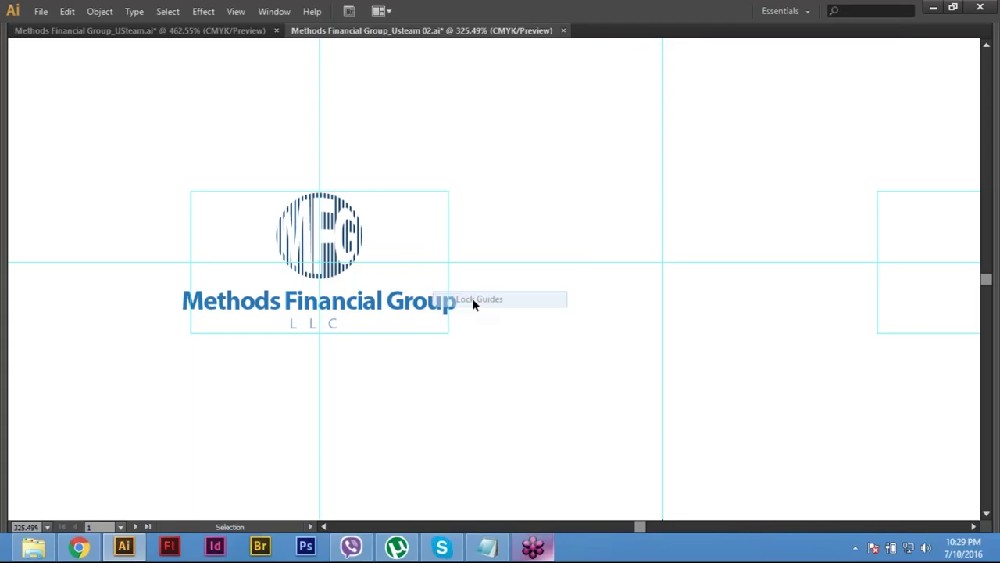
pyautogui.click(325, 311)
pyautogui.click(216, 183)
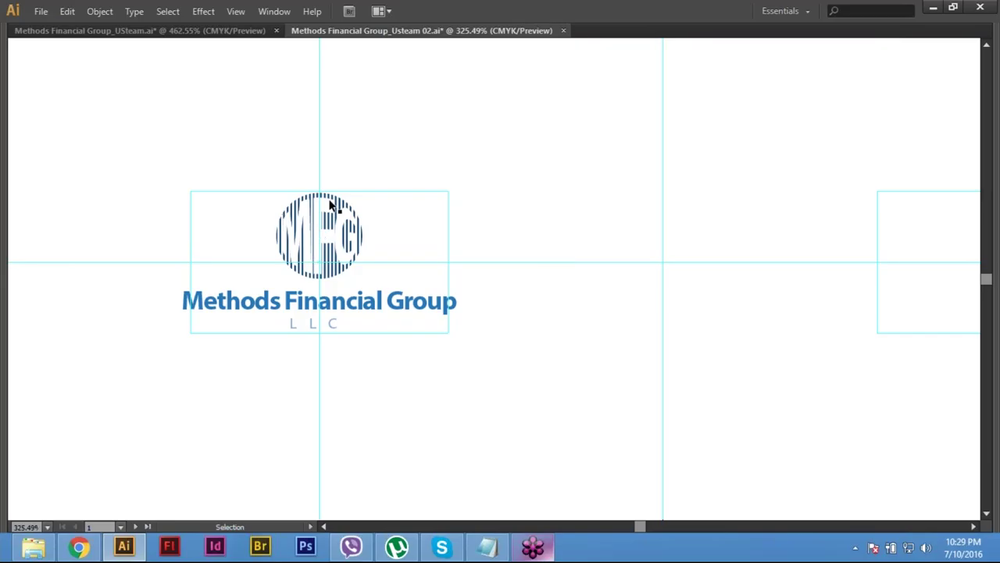
# Step: Create a 1.1581 in circle below the logo, reposition it and swap its fill and stroke to make an outline
pyautogui.press('space')
pyautogui.press('space')
pyautogui.moveTo(358, 238); pyautogui.dragTo(447, 238)
pyautogui.hotkey('ctrl', '-')
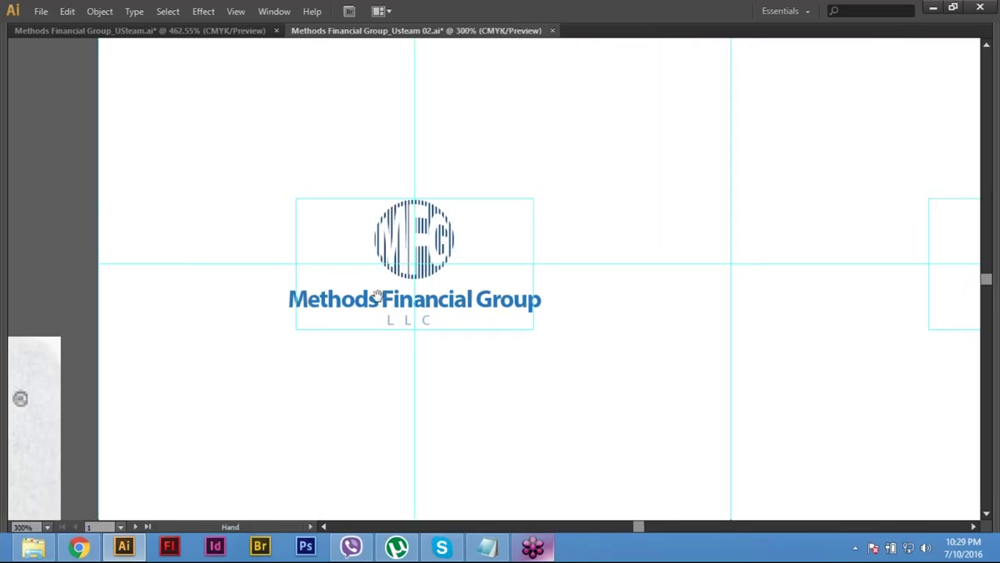
pyautogui.moveTo(500, 312); pyautogui.dragTo(514, 257)
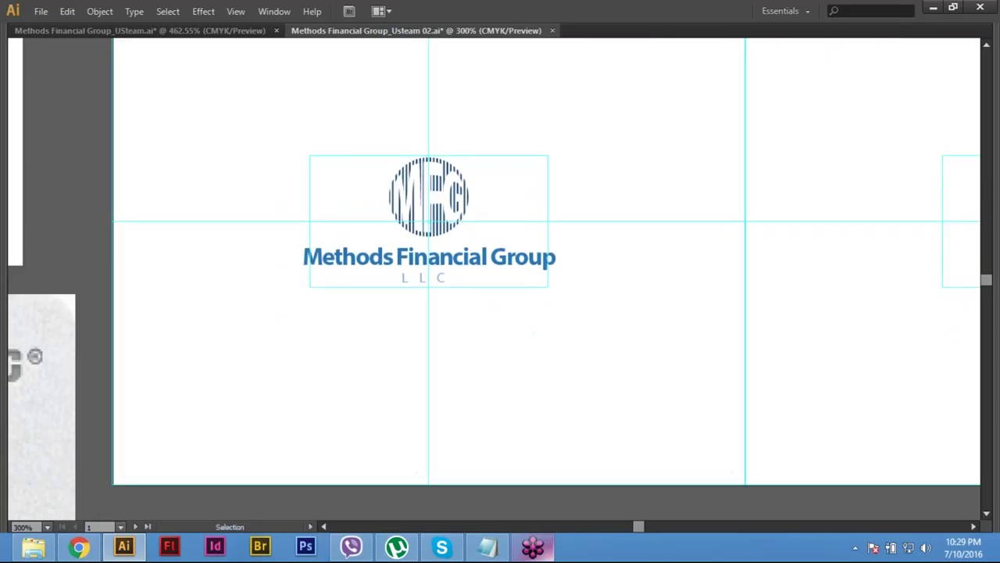
pyautogui.press('l')
pyautogui.click(461, 373)
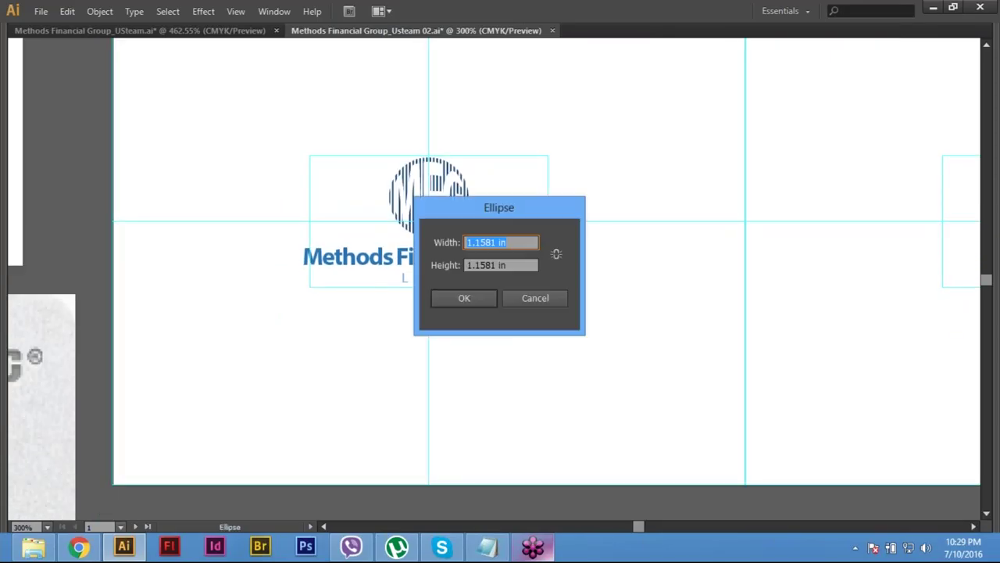
pyautogui.click(465, 301)
pyautogui.press('v')
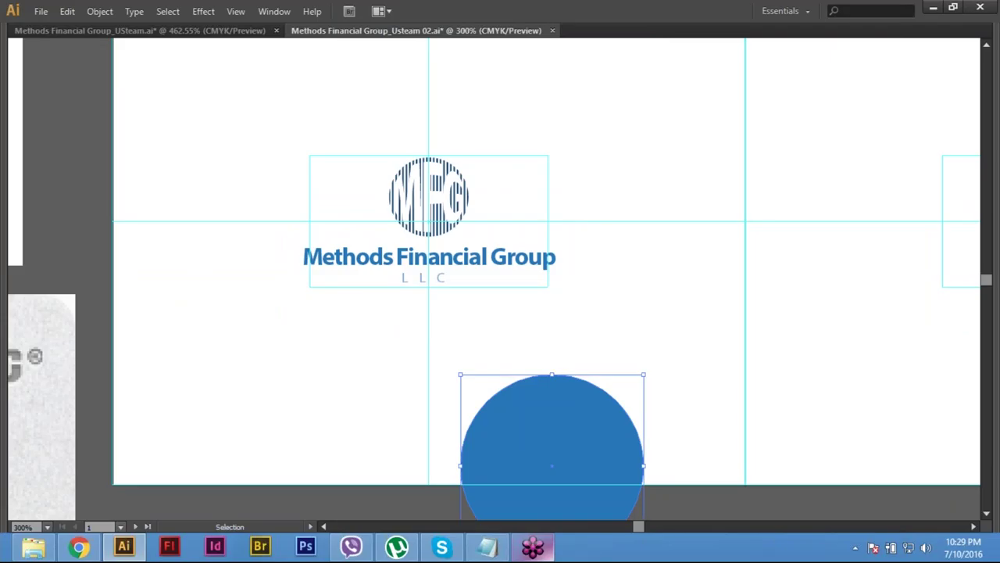
pyautogui.moveTo(551, 467); pyautogui.dragTo(630, 354)
pyautogui.hotkey('shift', 'x')
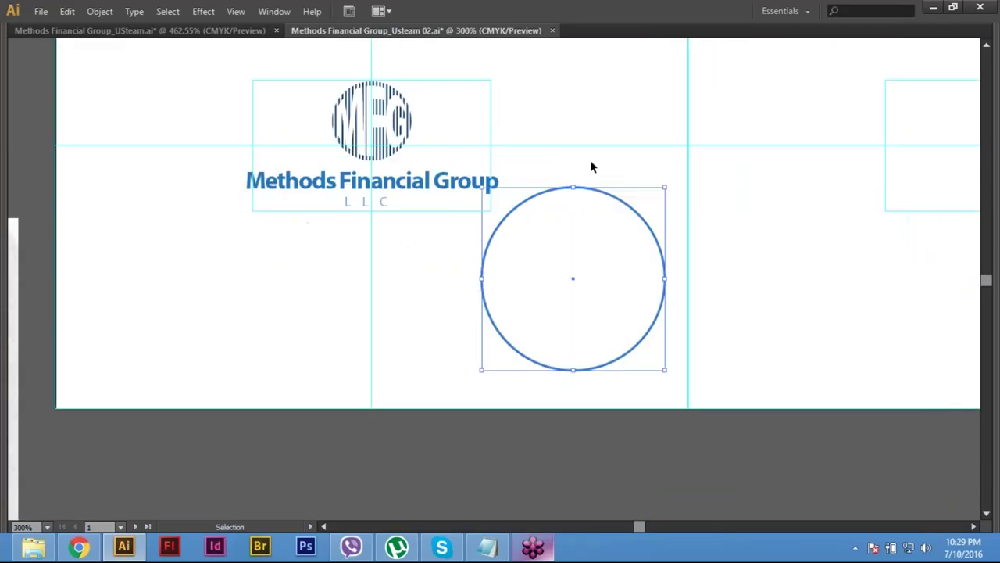
# Step: Draw a filled vertical bar about 0.05 in wide and 1.81 in tall, and place it just left of the circle
pyautogui.click(463, 209)
pyautogui.press('m')
pyautogui.moveTo(491, 119); pyautogui.dragTo(500, 407)
pyautogui.press('v')
pyautogui.hotkey('shift', 'x')
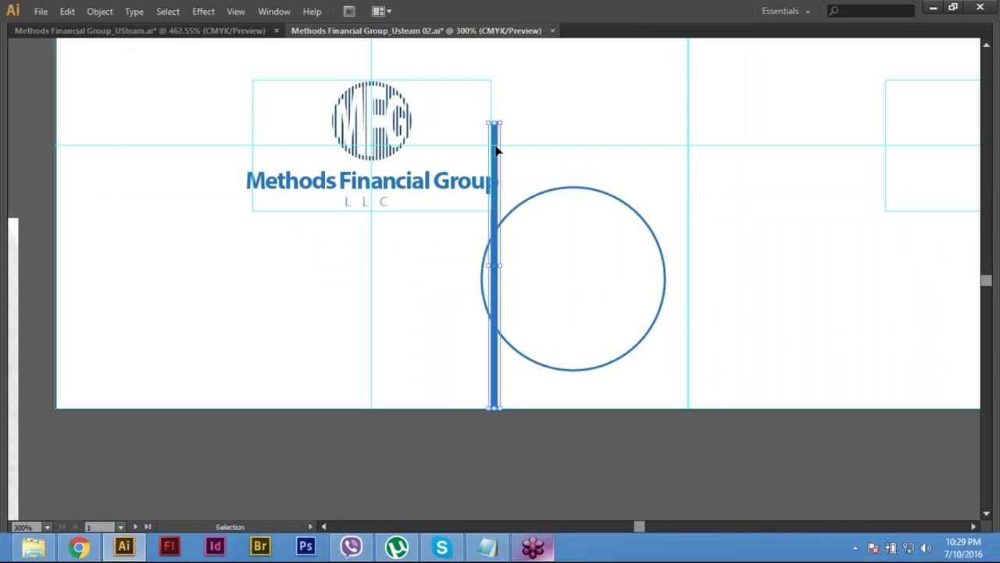
pyautogui.moveTo(494, 148); pyautogui.dragTo(471, 153)
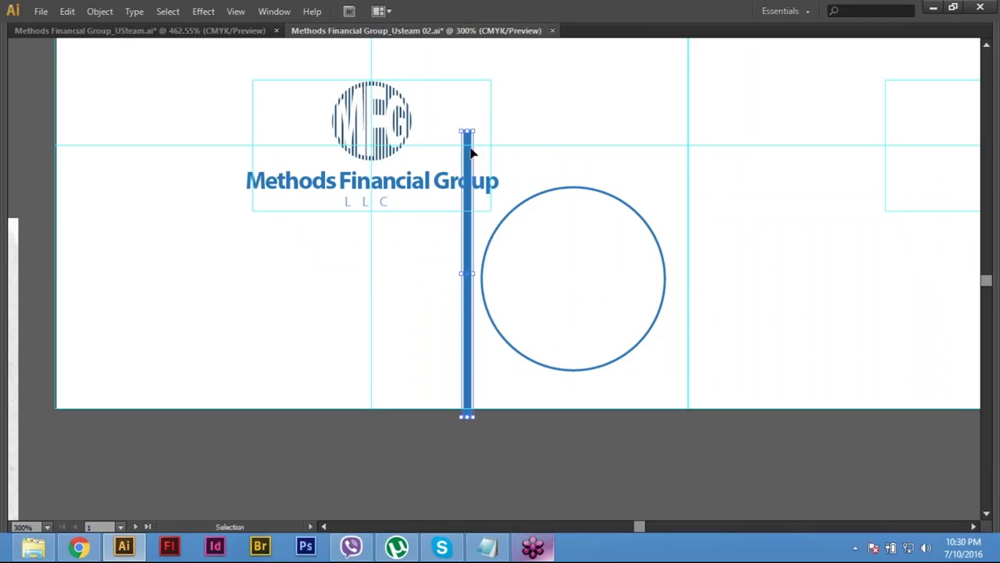
pyautogui.press('Return')
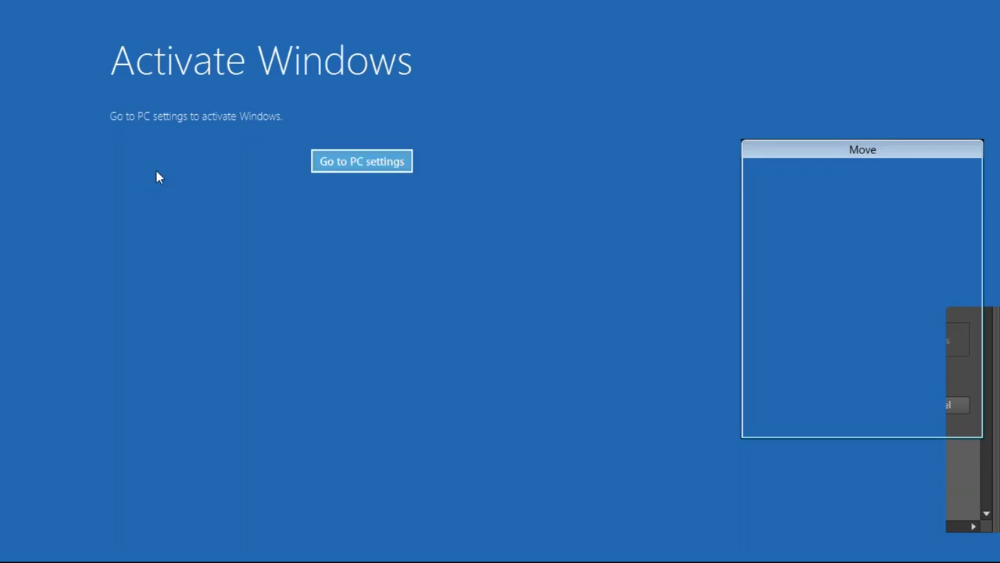
pyautogui.click(379, 159)
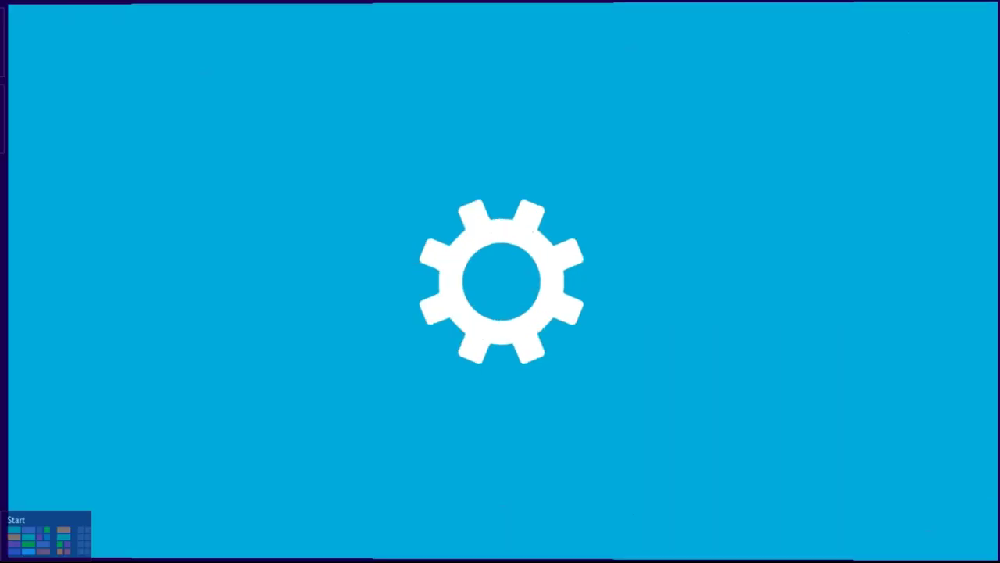
pyautogui.click(18, 532)
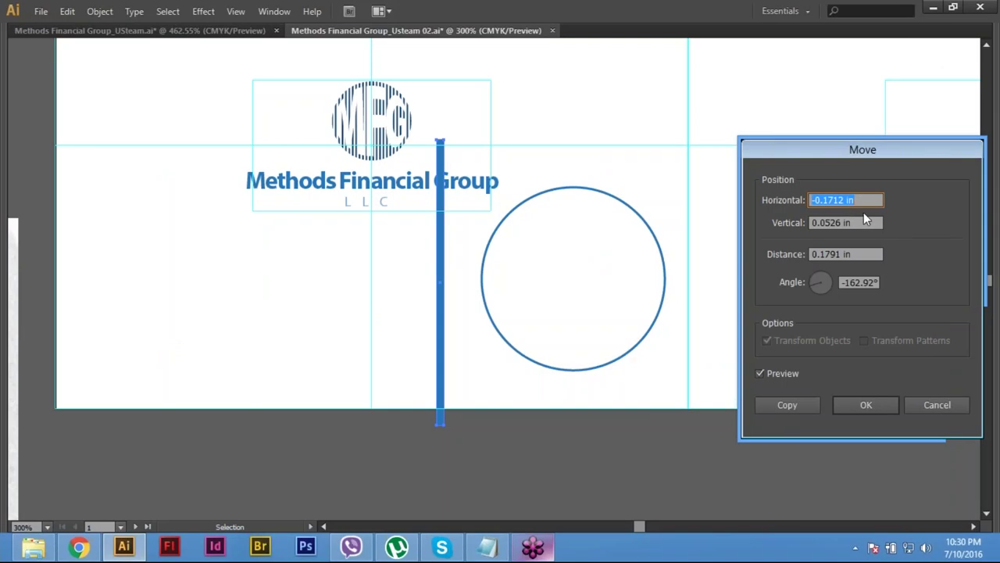
pyautogui.click(936, 405)
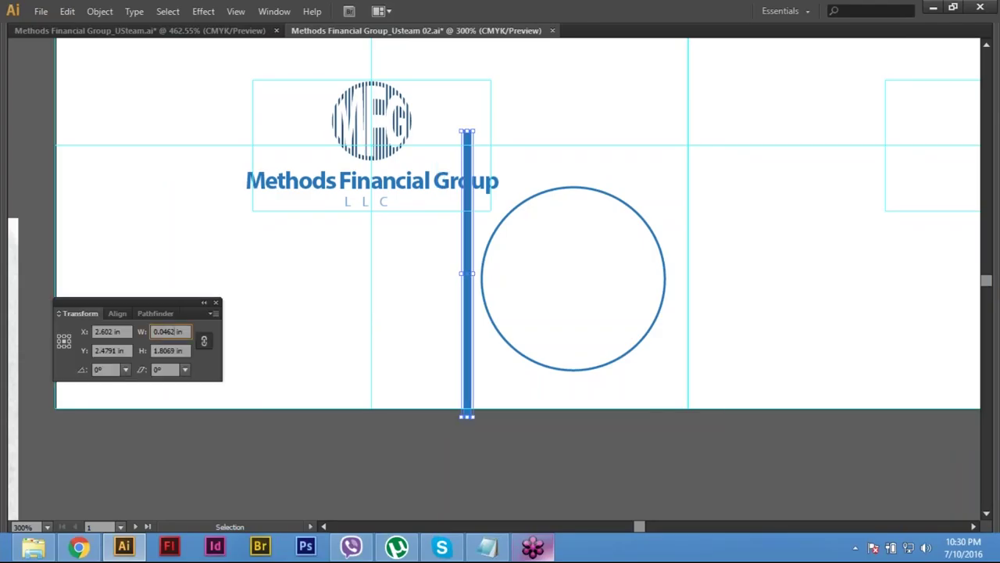
# Step: Set the bar's width to 0.03 in with proportions constrained, and stretch its height to about 1.5 in
pyautogui.click(166, 332)
pyautogui.write('0.3')
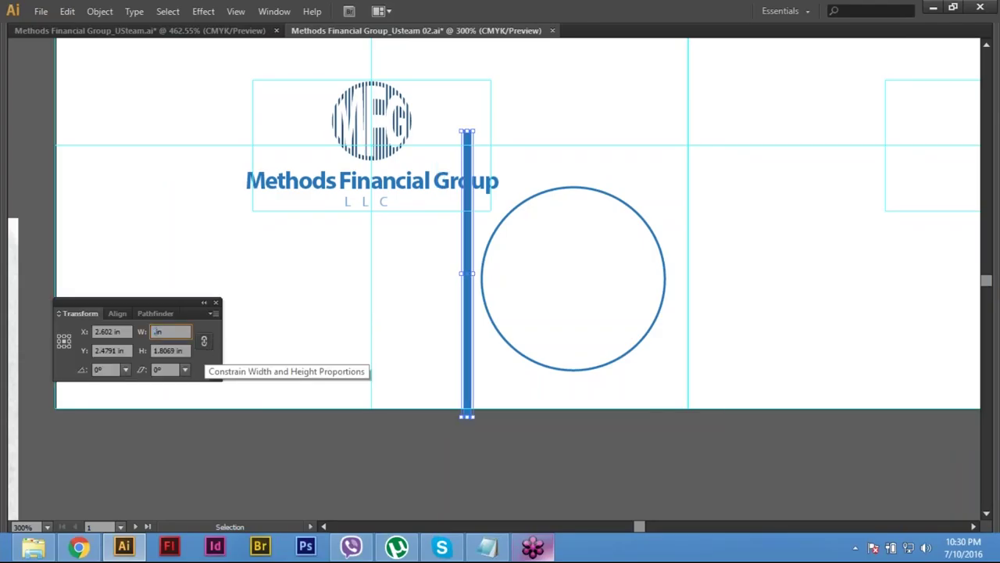
pyautogui.press('Return')
pyautogui.click(166, 331)
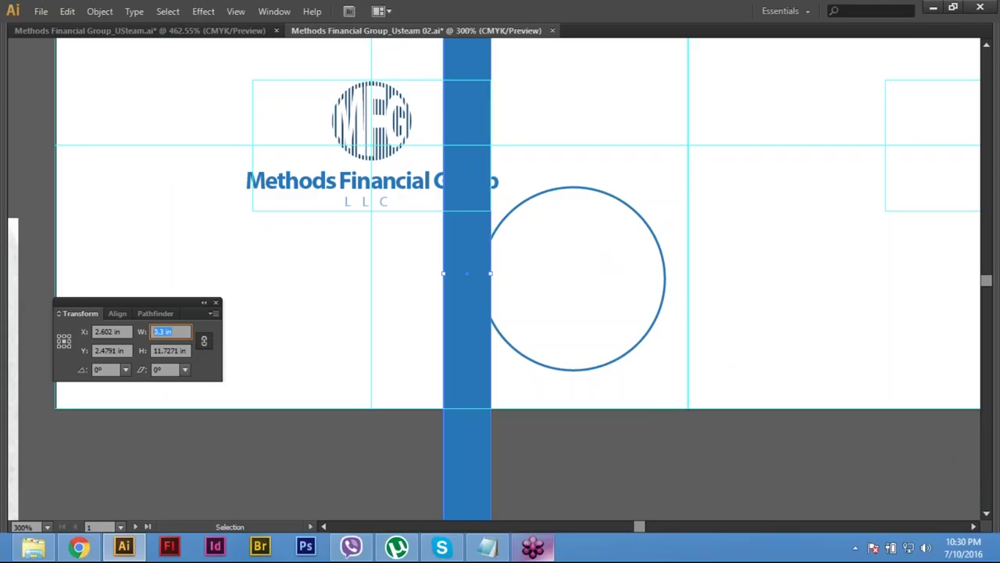
pyautogui.write('.03')
pyautogui.press('Return')
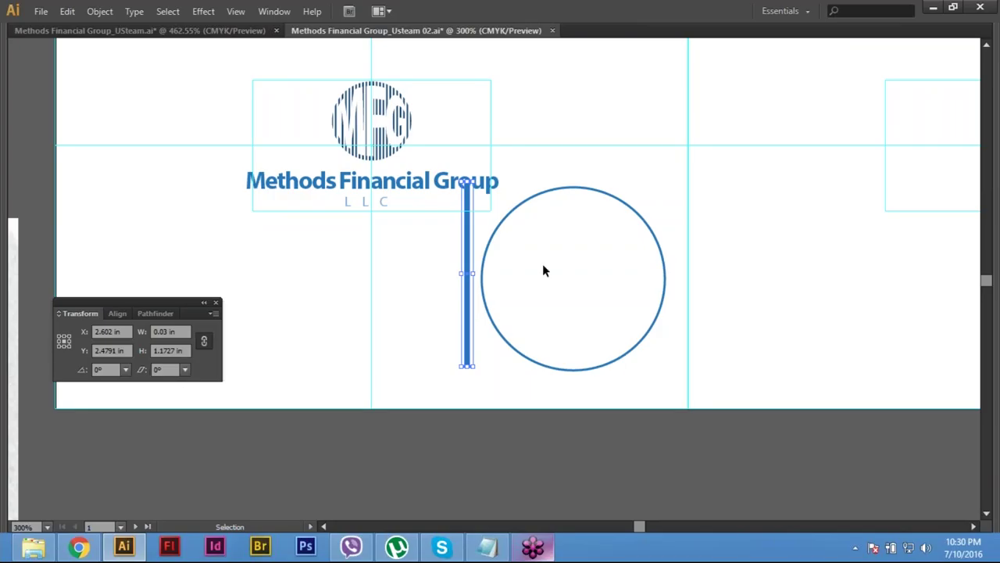
pyautogui.moveTo(467, 181); pyautogui.dragTo(467, 154)
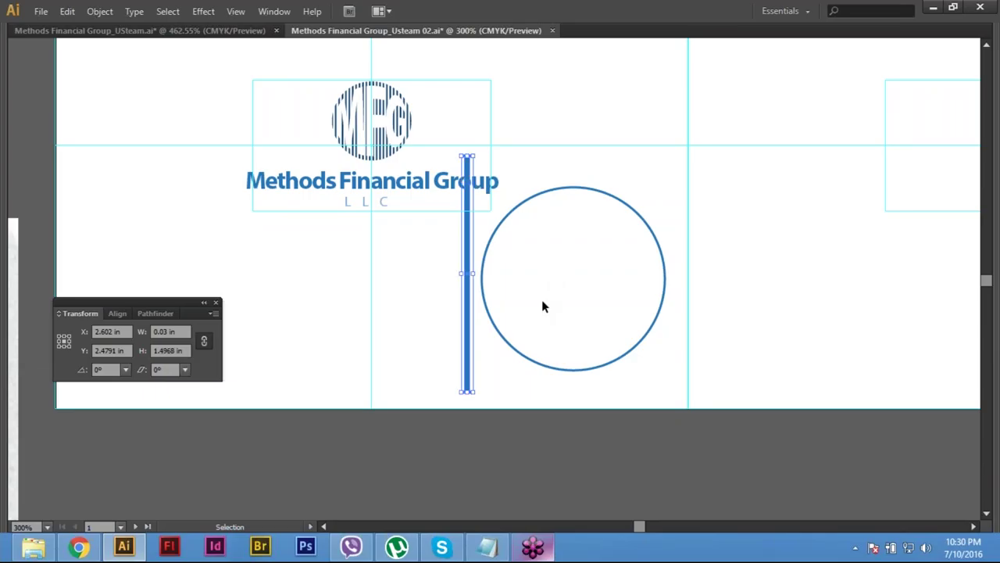
# Step: Copy the bar with a Move of 0.05 in horizontally and 0 vertically
pyautogui.press('Return')
pyautogui.write('0.05')
pyautogui.press('Tab')
pyautogui.write('0')
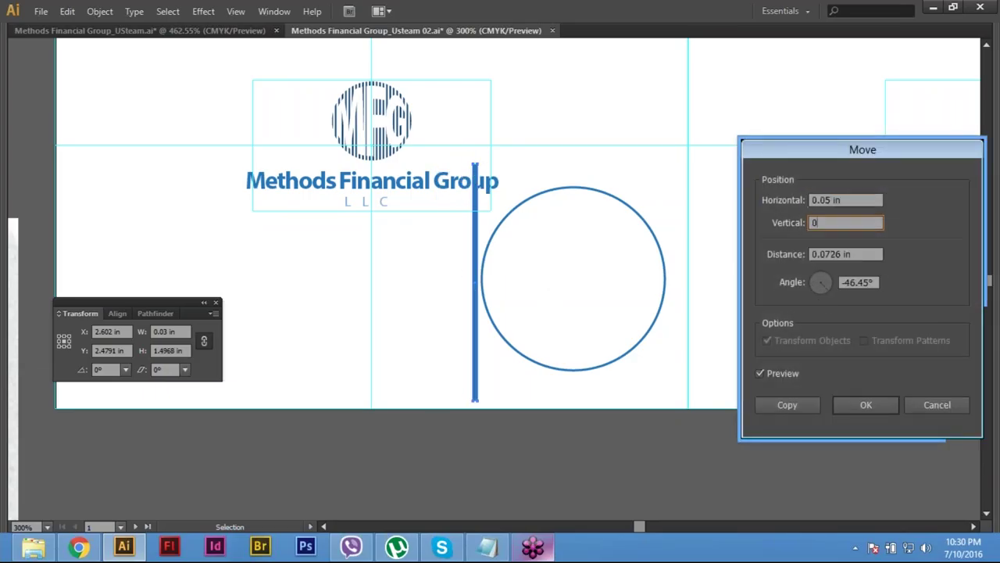
pyautogui.press('Tab')
pyautogui.press('Tab')
pyautogui.click(790, 403)
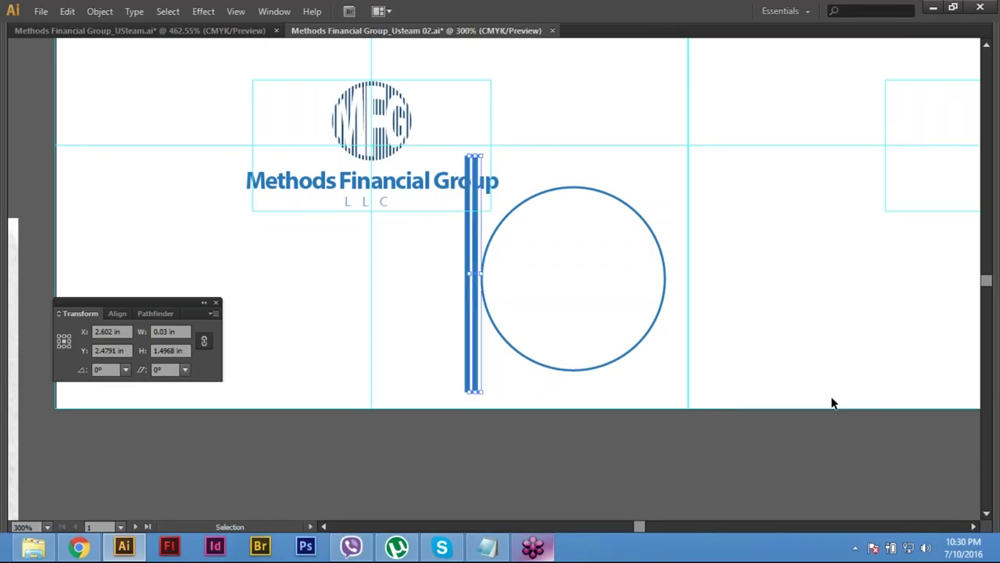
# Step: Repeat the bar copy at the same spacing until the stripes extend just past the circle's right edge
pyautogui.press('a')
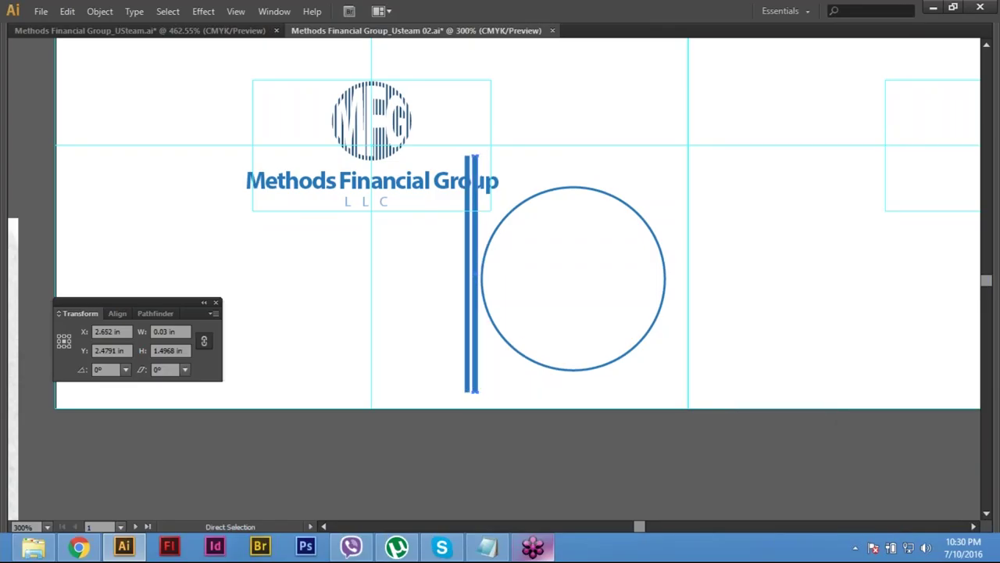
pyautogui.hotkey('ctrl', 'd')
pyautogui.hotkey('ctrl', 'd')
pyautogui.hotkey('ctrl', 'd')
pyautogui.hotkey('ctrl', 'd')
pyautogui.hotkey('ctrl', 'd')
pyautogui.hotkey('ctrl', 'd')
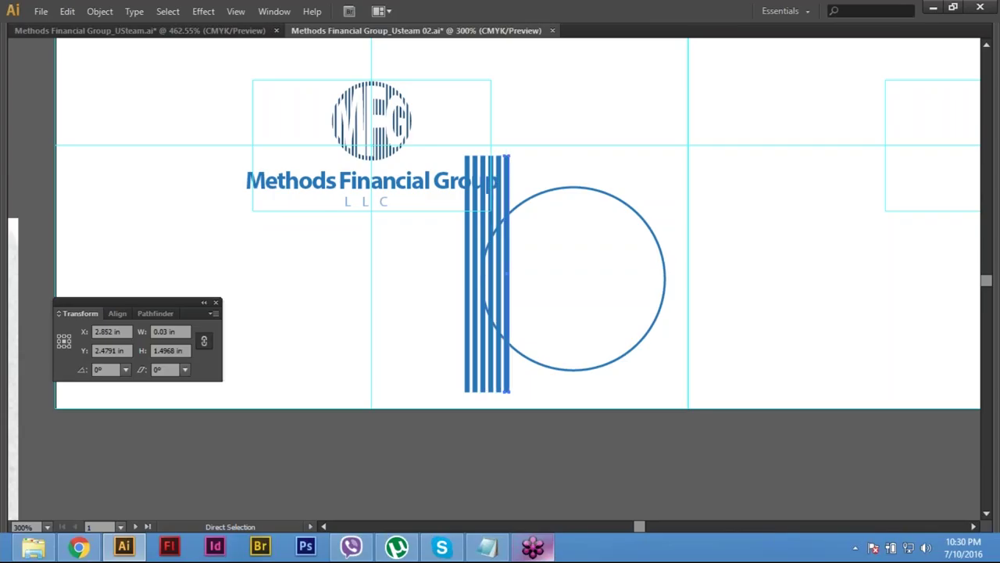
pyautogui.hotkey('ctrl', 'd')
pyautogui.hotkey('ctrl', 'd')
pyautogui.hotkey('ctrl', 'd')
pyautogui.hotkey('ctrl', 'd')
pyautogui.hotkey('ctrl', 'd')
pyautogui.hotkey('ctrl', 'd')
pyautogui.hotkey('ctrl', 'd')
pyautogui.hotkey('ctrl', 'd')
pyautogui.hotkey('ctrl', 'd')
pyautogui.hotkey('ctrl', 'd')
pyautogui.hotkey('ctrl', 'd')
pyautogui.hotkey('ctrl', 'd')
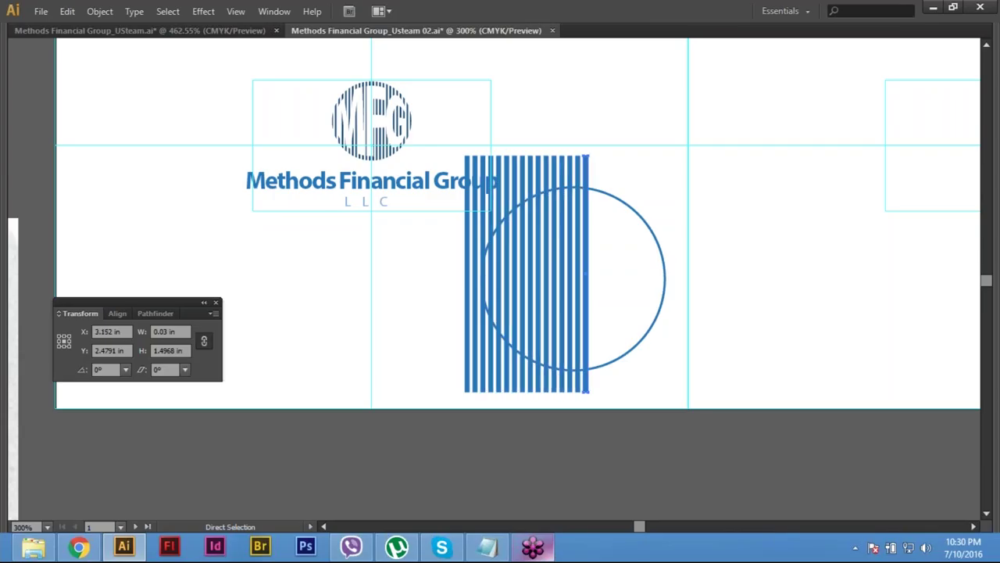
pyautogui.hotkey('ctrl', 'd')
pyautogui.hotkey('ctrl', 'd')
pyautogui.hotkey('ctrl', 'd')
pyautogui.hotkey('ctrl', 'd')
pyautogui.hotkey('ctrl', 'd')
pyautogui.hotkey('ctrl', 'd')
pyautogui.hotkey('ctrl', 'd')
pyautogui.hotkey('ctrl', 'd')
pyautogui.hotkey('ctrl', 'd')
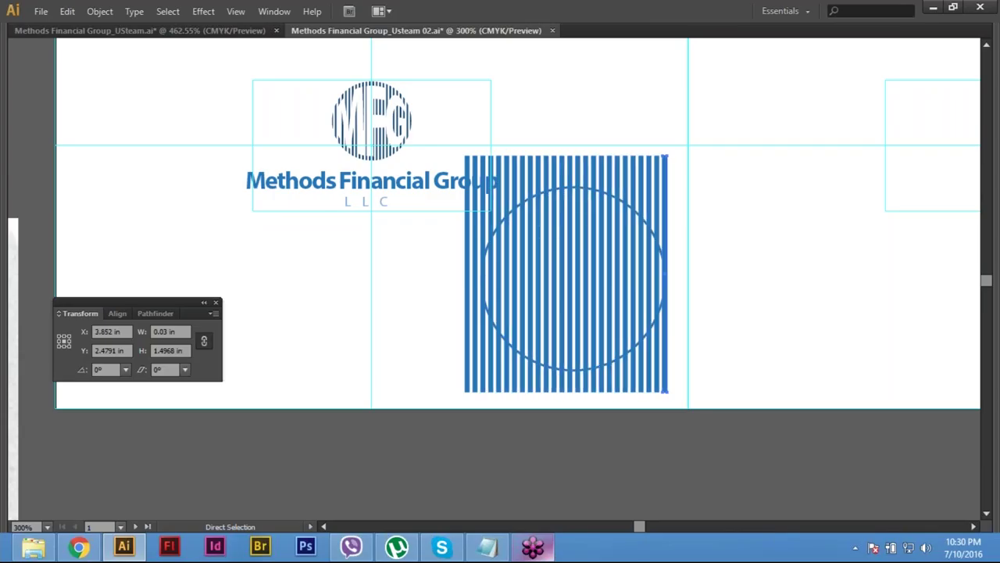
pyautogui.hotkey('ctrl', 'd')
pyautogui.press('v')
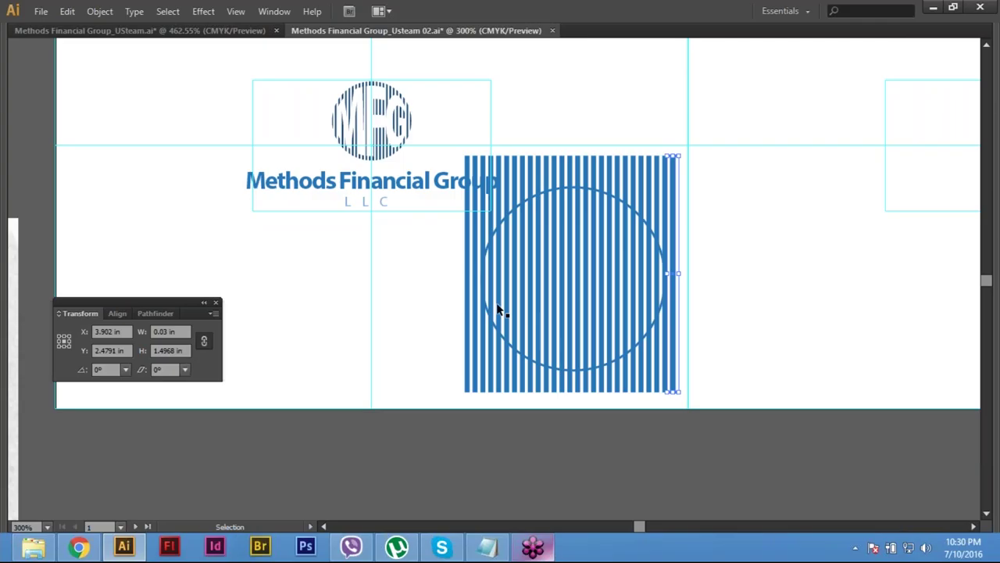
# Step: Select all the stripes with the circle and subtract the stripes from it using the Minus Front shape mode
pyautogui.click(428, 279)
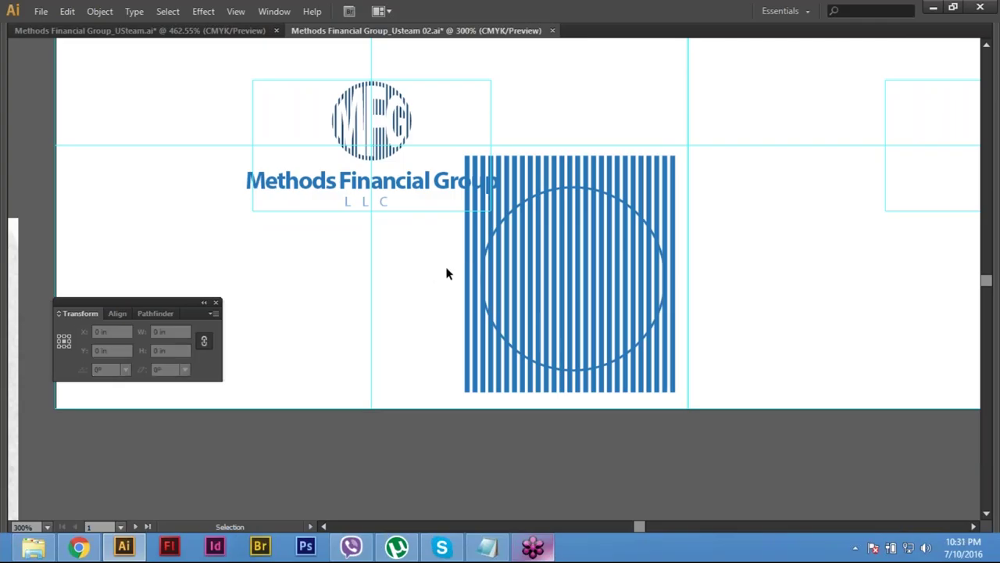
pyautogui.moveTo(447, 273); pyautogui.dragTo(672, 328)
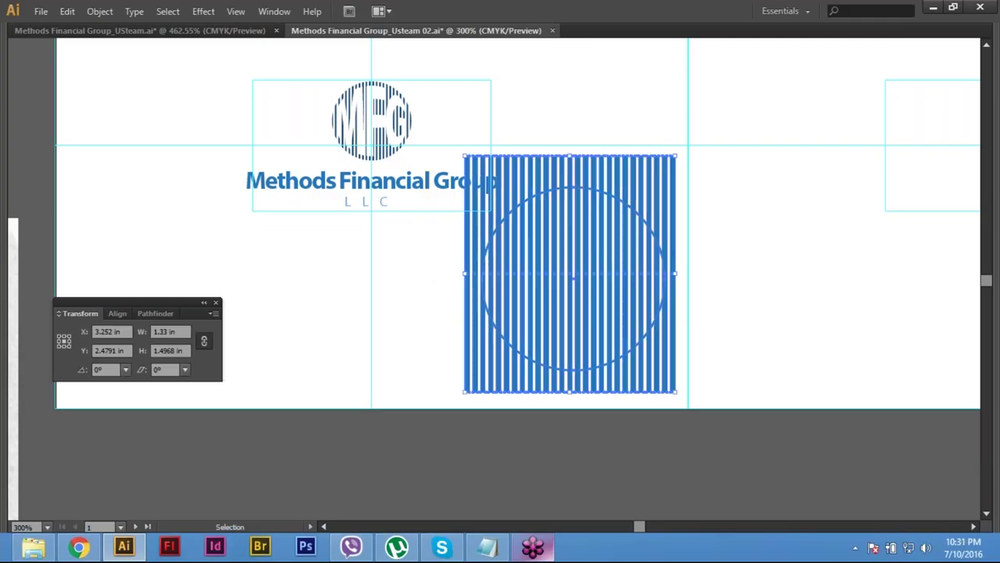
pyautogui.click(156, 314)
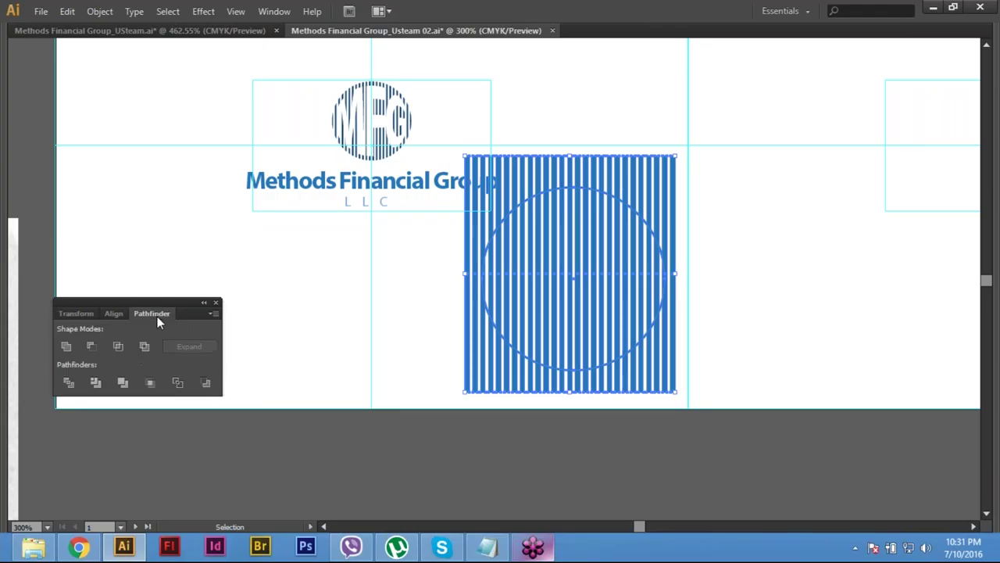
pyautogui.click(94, 346)
pyautogui.click(522, 229)
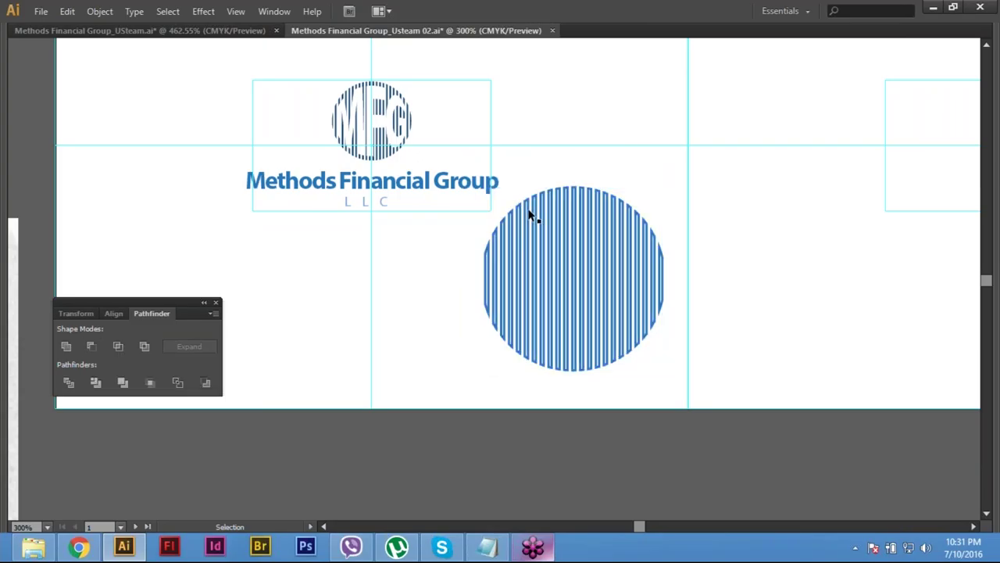
# Step: Swap the striped circle's fill and stroke so the stripes get a blue fill and no stroke
pyautogui.click(527, 252)
pyautogui.hotkey('ctrl', 'shift', 'a')
pyautogui.click(623, 243)
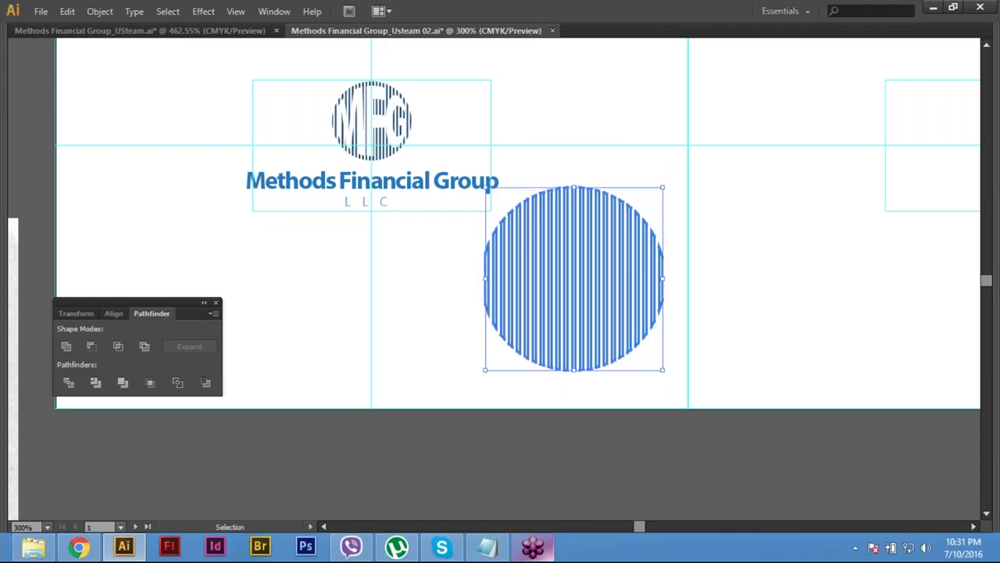
pyautogui.press('Tab')
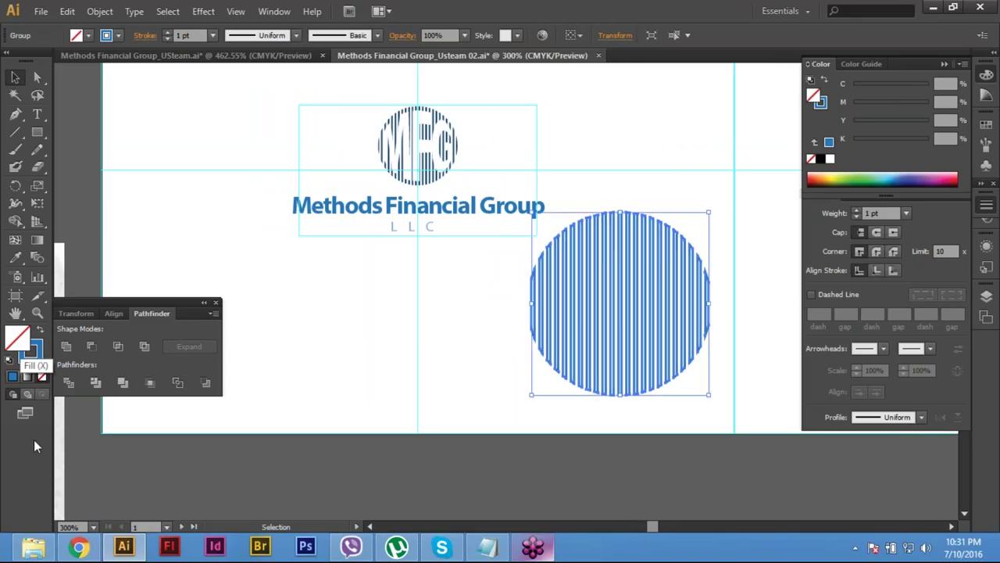
pyautogui.hotkey('shift', 'x')
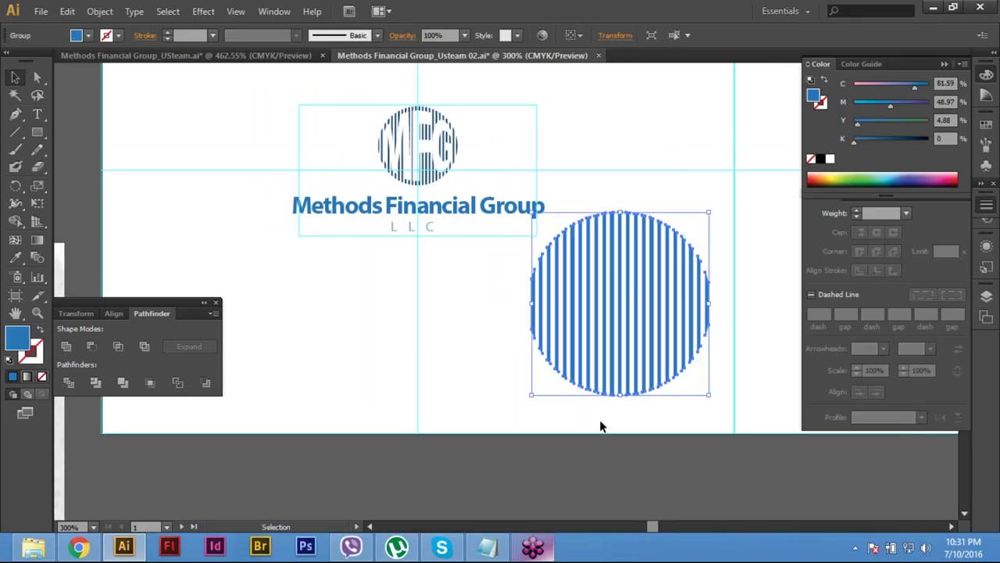
pyautogui.click(600, 426)
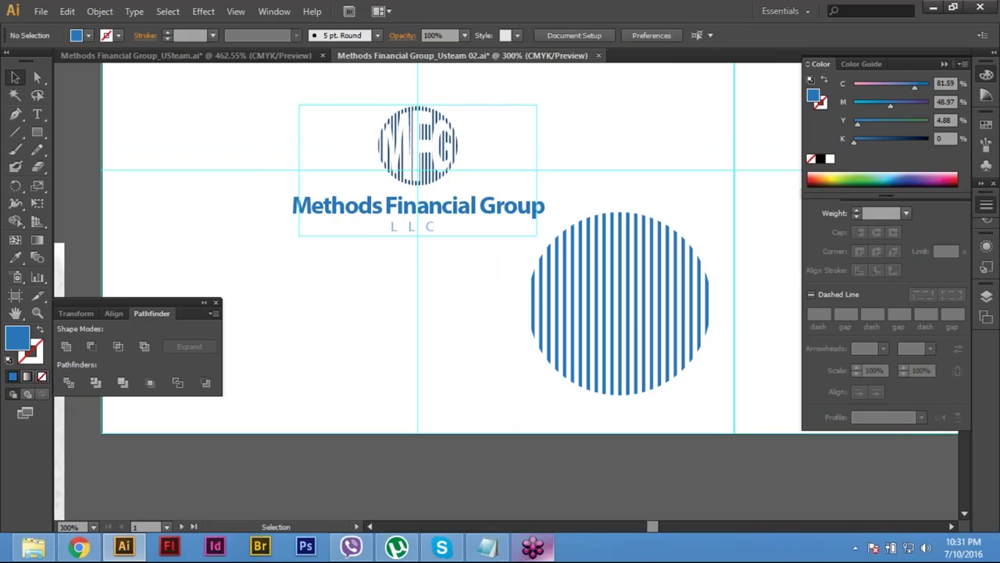
pyautogui.click(418, 144)
pyautogui.click(449, 266)
pyautogui.scroll(1, 506, 317)
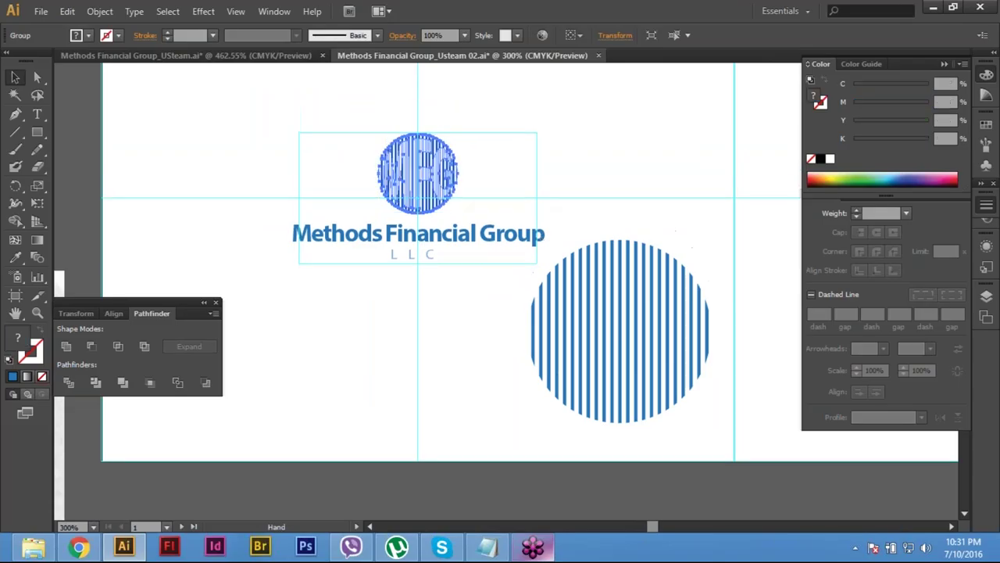
pyautogui.hotkey('ctrl', 'shift', 'a')
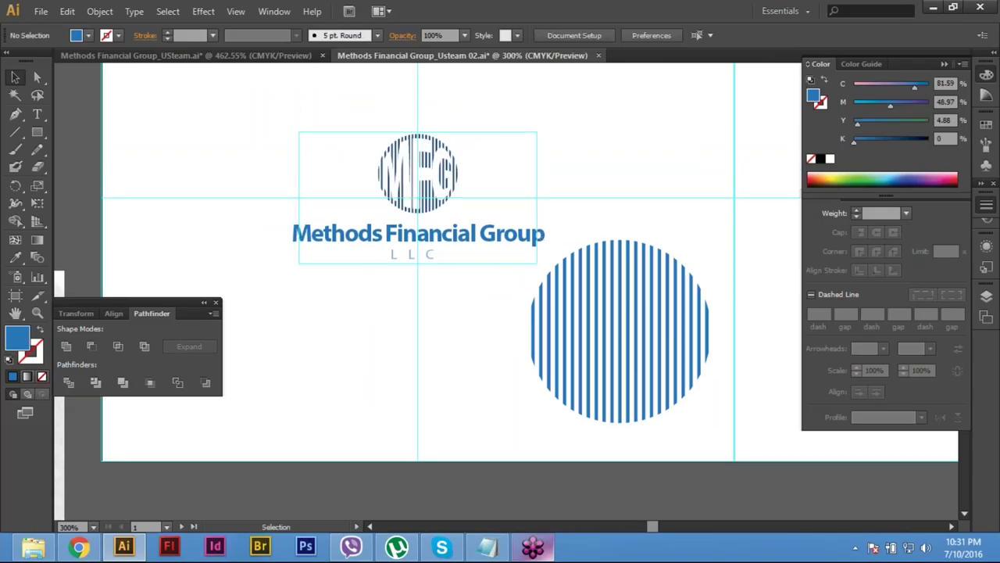
pyautogui.hotkey('alt', 'w')
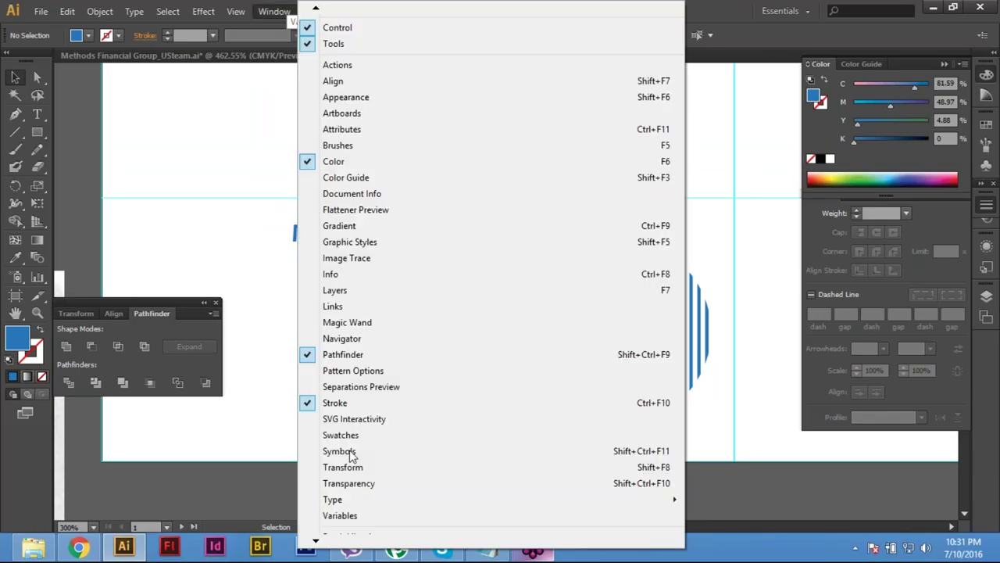
pyautogui.scroll(-2, 351, 453)
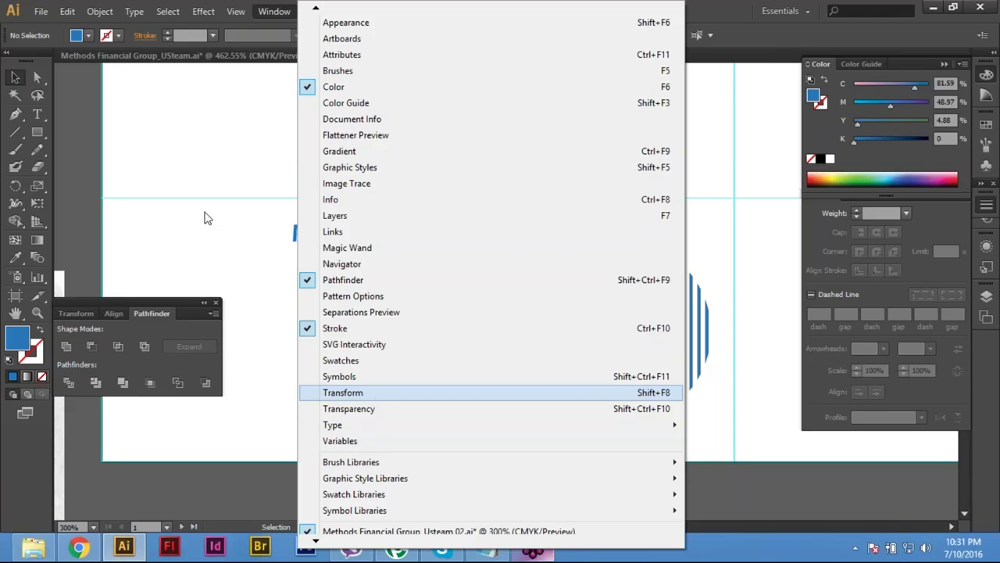
pyautogui.press('Escape')
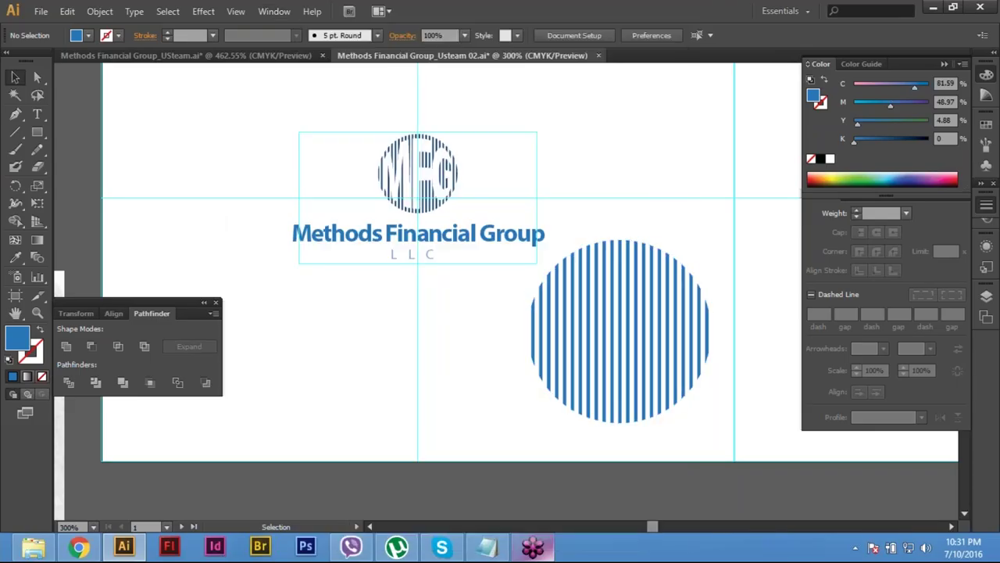
# Step: Move the striped circle slightly down and to the left
pyautogui.click(599, 339)
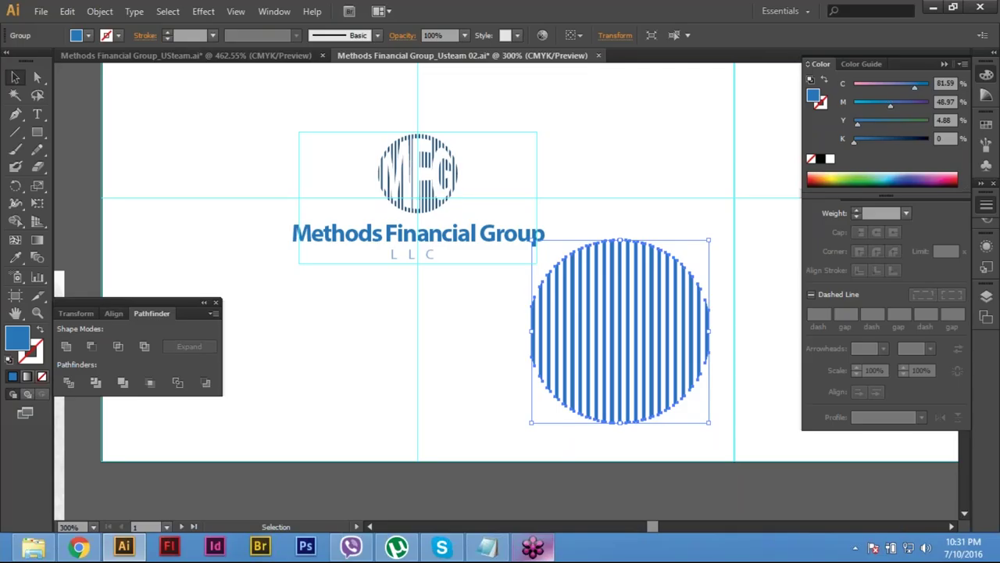
pyautogui.moveTo(527, 364); pyautogui.dragTo(503, 375)
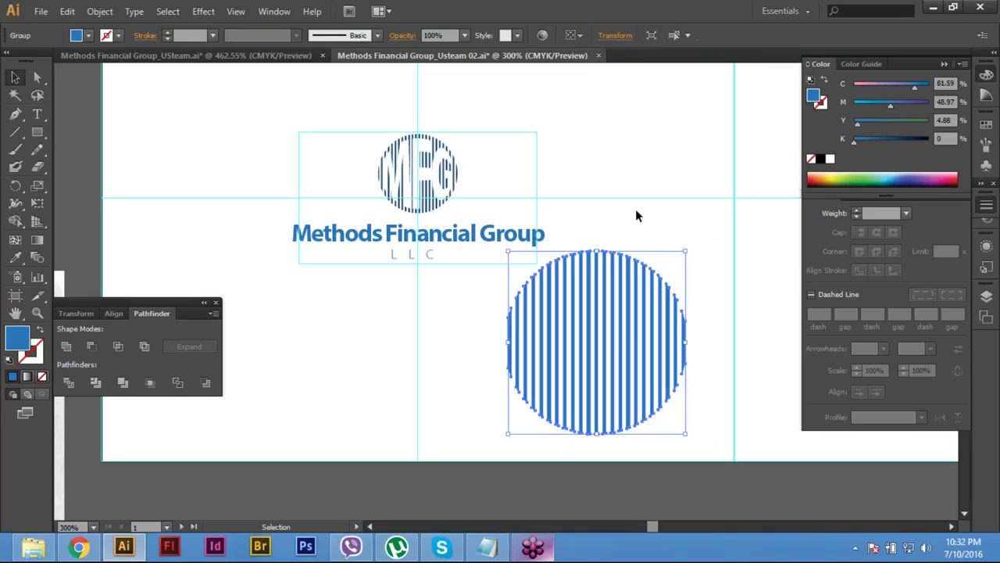
pyautogui.click(37, 132)
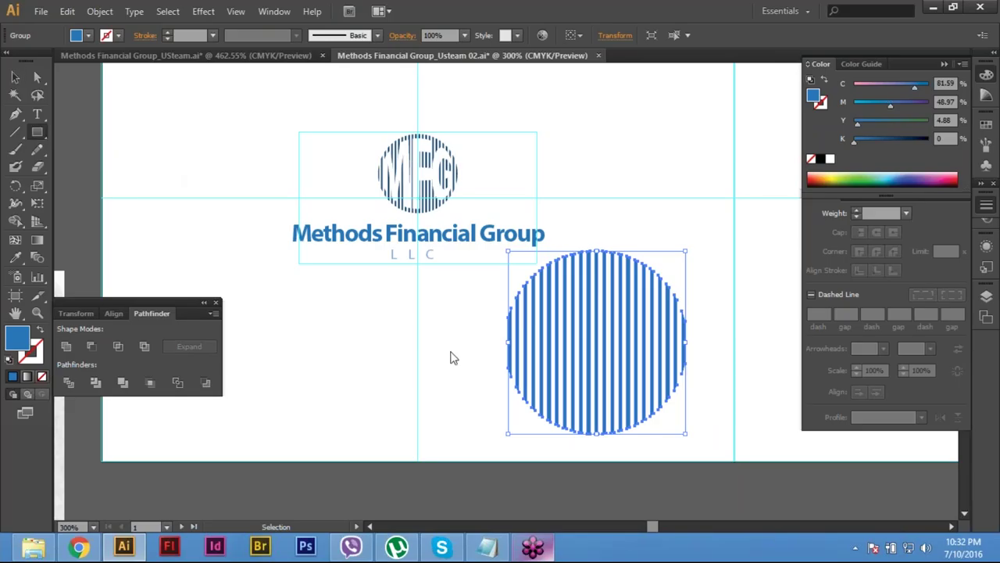
pyautogui.click(449, 355)
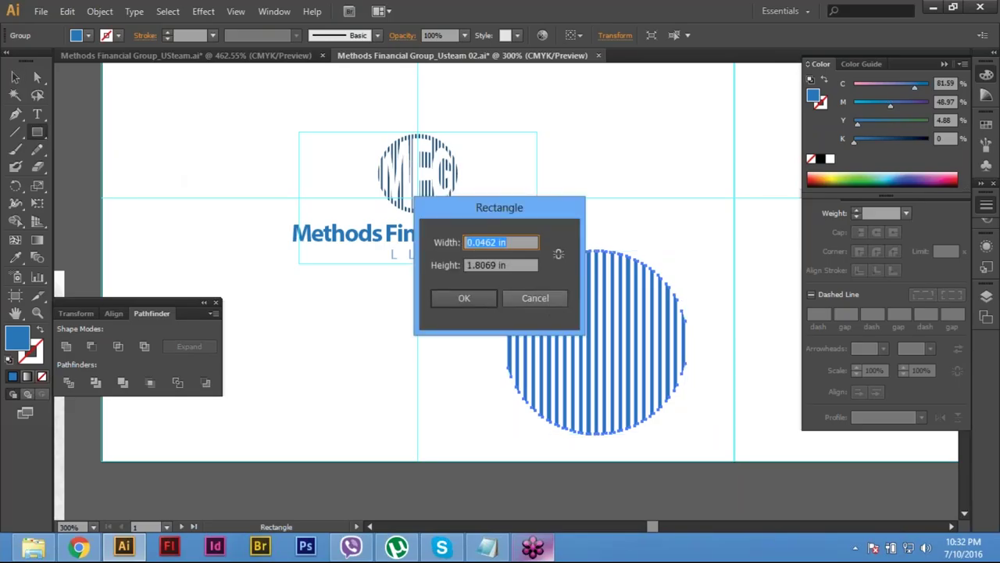
pyautogui.click(561, 300)
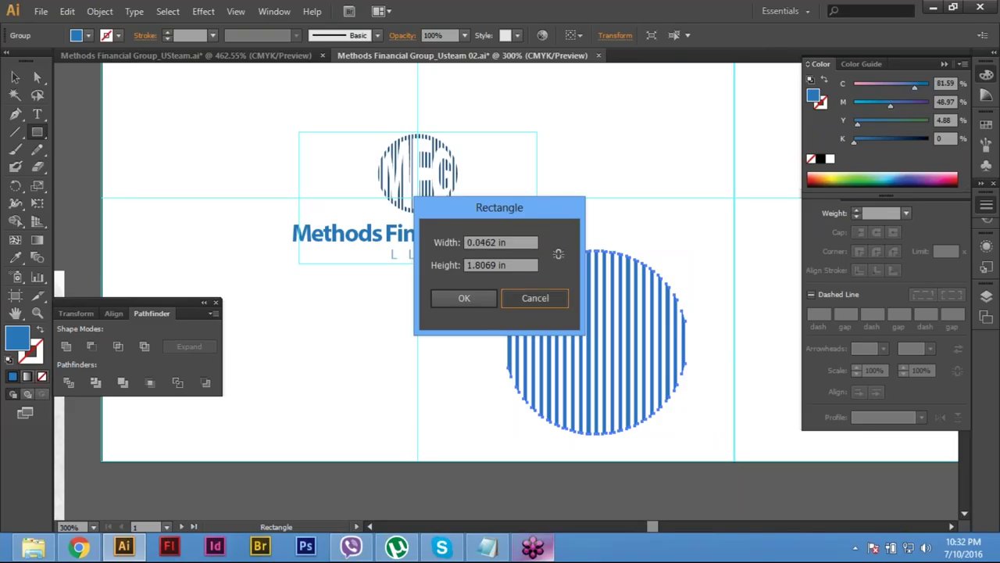
pyautogui.press('v')
# Step: Undo back through the circle's move, fill swap, stripe subtraction and repeated bar copies until one bar and the outlined circle remain
pyautogui.hotkey('ctrl', 'z')
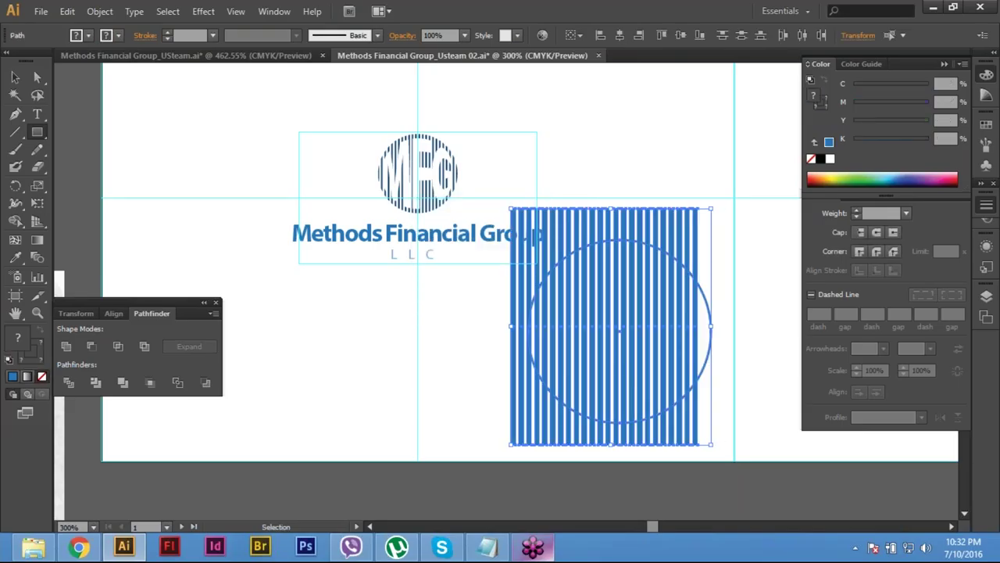
pyautogui.hotkey('ctrl', 'z')
pyautogui.hotkey('ctrl', 'z')
pyautogui.hotkey('ctrl', 'z')
pyautogui.hotkey('ctrl', 'z')
pyautogui.hotkey('ctrl', 'z')
pyautogui.hotkey('ctrl', 'z')
pyautogui.hotkey('ctrl', 'z')
pyautogui.hotkey('ctrl', 'z')
pyautogui.hotkey('ctrl', 'z')
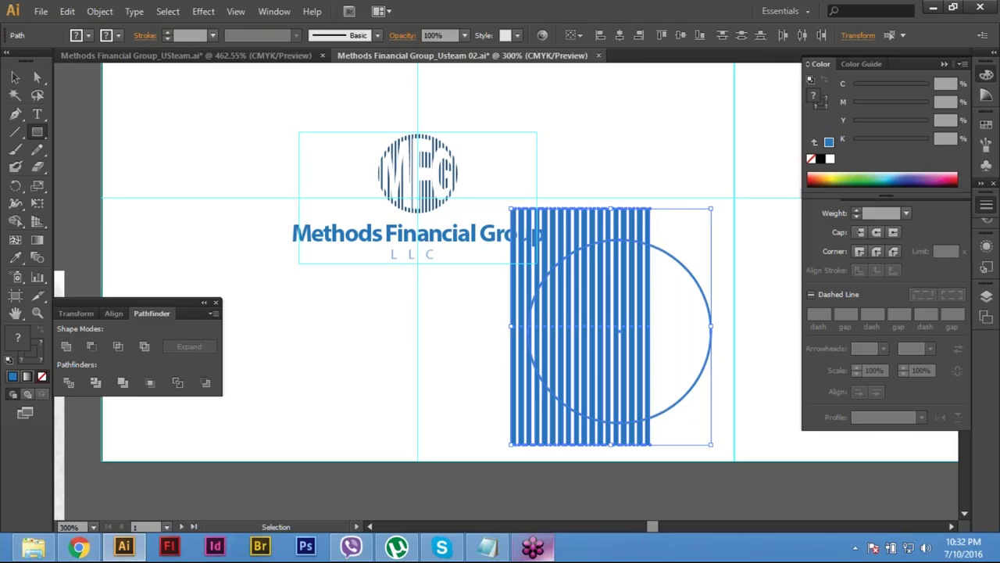
pyautogui.hotkey('ctrl', 'z')
pyautogui.hotkey('ctrl', 'z')
pyautogui.hotkey('ctrl', 'z')
pyautogui.hotkey('ctrl', 'z')
pyautogui.hotkey('ctrl', 'z')
pyautogui.hotkey('ctrl', 'z')
pyautogui.hotkey('ctrl', 'z')
pyautogui.hotkey('ctrl', 'z')
pyautogui.hotkey('ctrl', 'z')
pyautogui.hotkey('ctrl', 'z')
pyautogui.hotkey('ctrl', 'z')
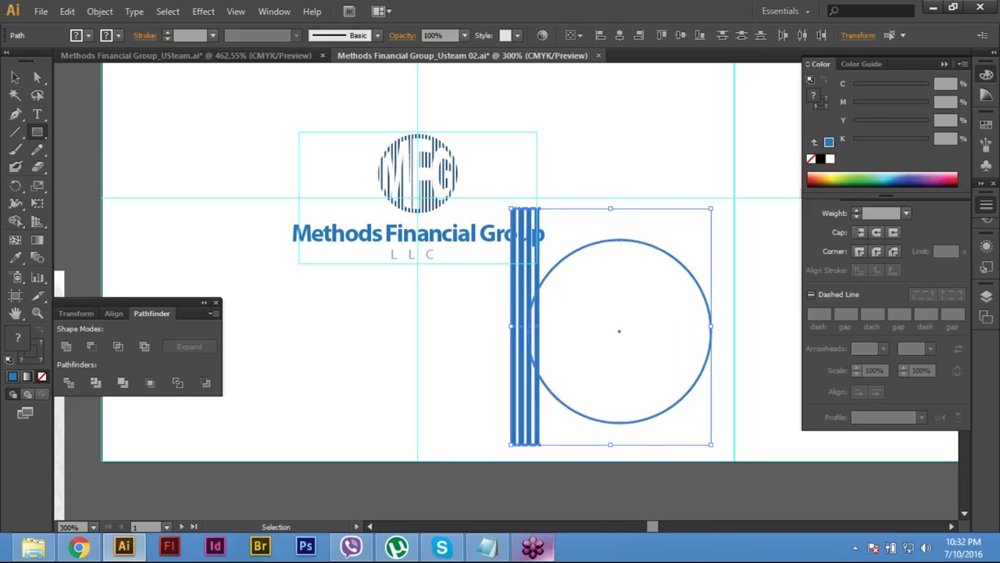
pyautogui.hotkey('ctrl', 'z')
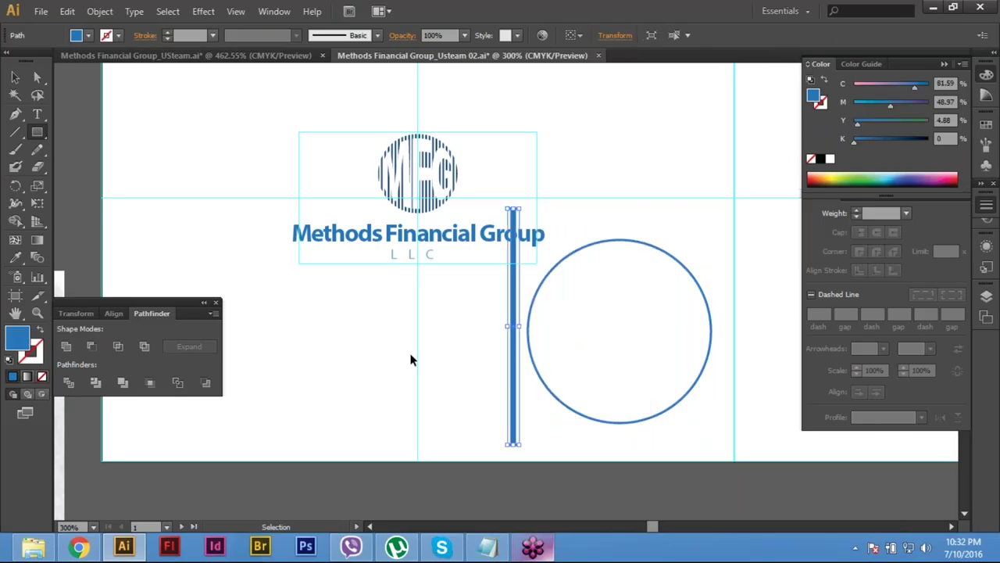
# Step: Undo the remaining bar's creation so that only the outlined circle is left beside the logo
pyautogui.keyDown('ctrl'); pyautogui.click(411, 359); pyautogui.keyUp('ctrl')
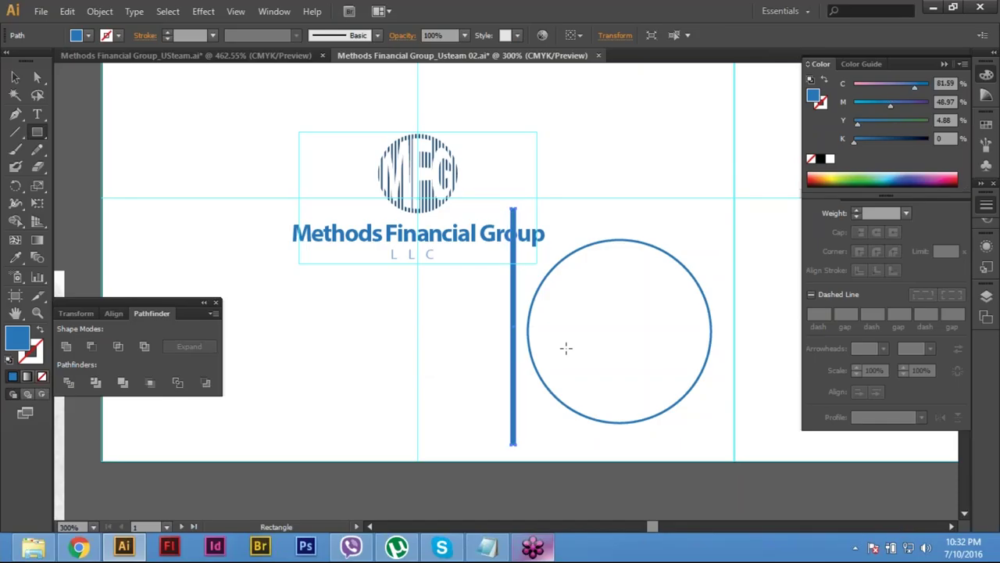
pyautogui.hotkey('ctrl', 'z')
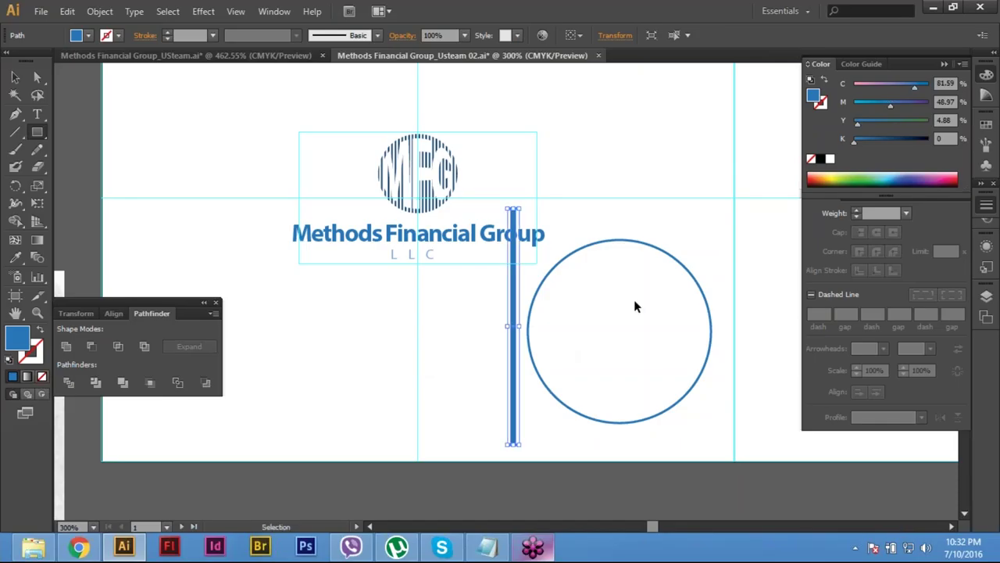
pyautogui.hotkey('ctrl', 'z')
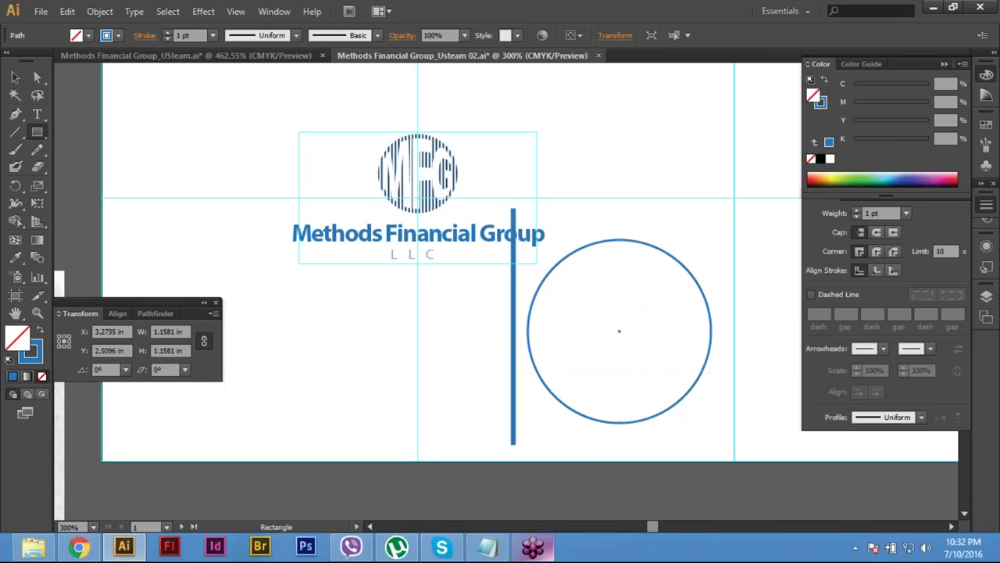
pyautogui.keyDown('ctrl'); pyautogui.click(504, 424); pyautogui.keyUp('ctrl')
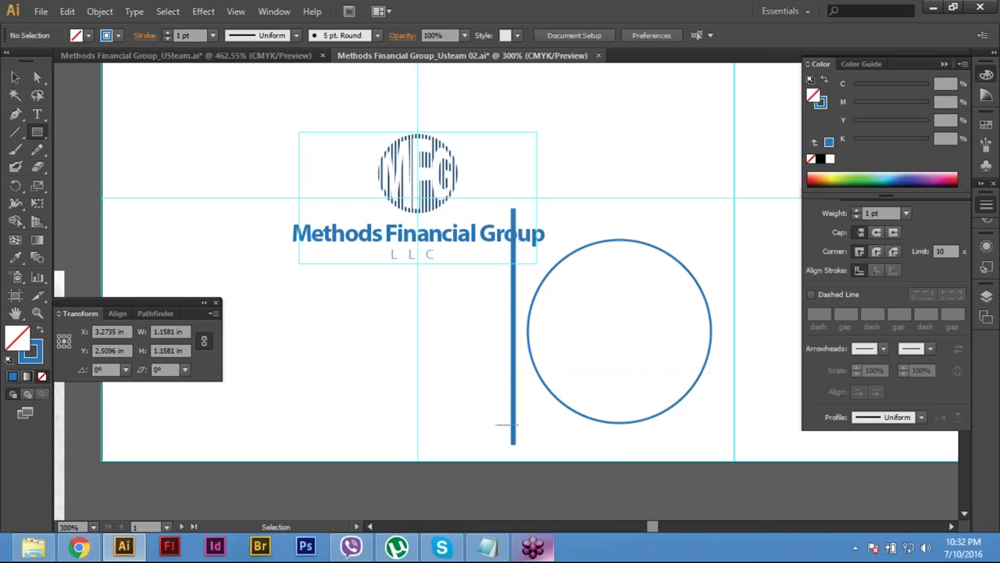
pyautogui.hotkey('ctrl', 'z')
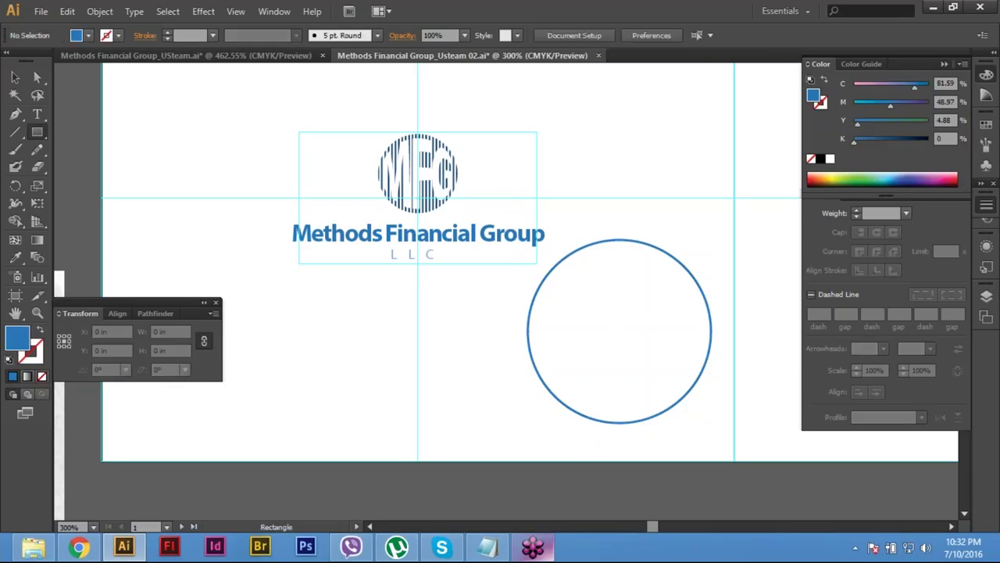
# Step: Create a blue rectangle 0.03 in wide and 1.5 in high, and place it just outside the circle's left edge
pyautogui.click(500, 265)
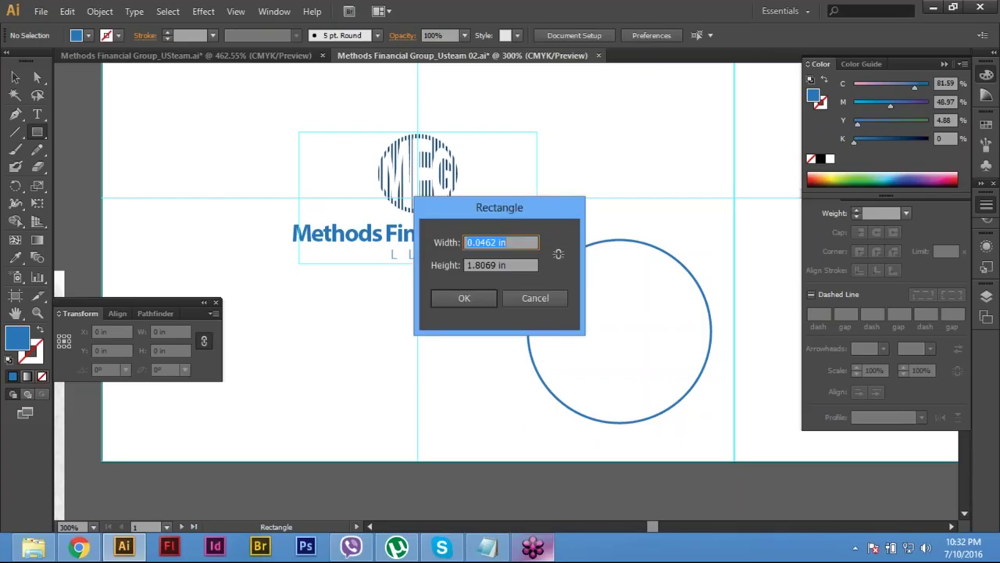
pyautogui.write('1.')
pyautogui.press('BackSpace')
pyautogui.press('BackSpace')
pyautogui.write('.03')
pyautogui.press('Tab')
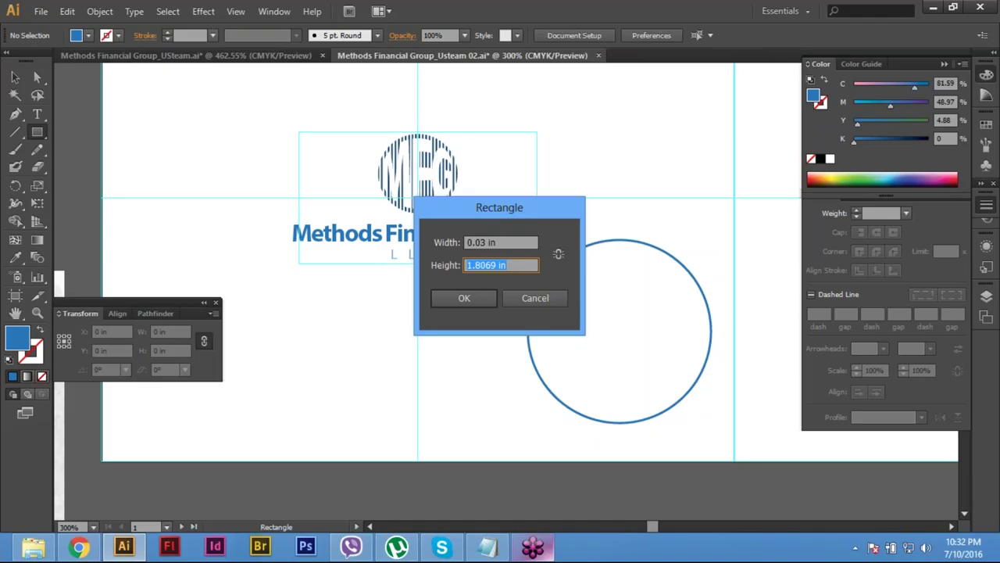
pyautogui.write('1.5')
pyautogui.press('Return')
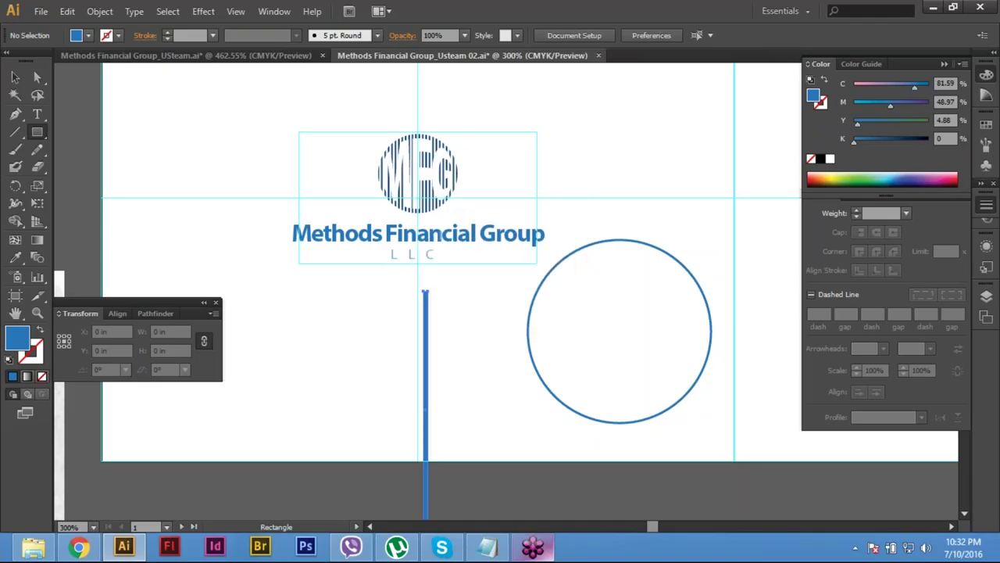
pyautogui.press('v')
pyautogui.moveTo(425, 409); pyautogui.dragTo(515, 325)
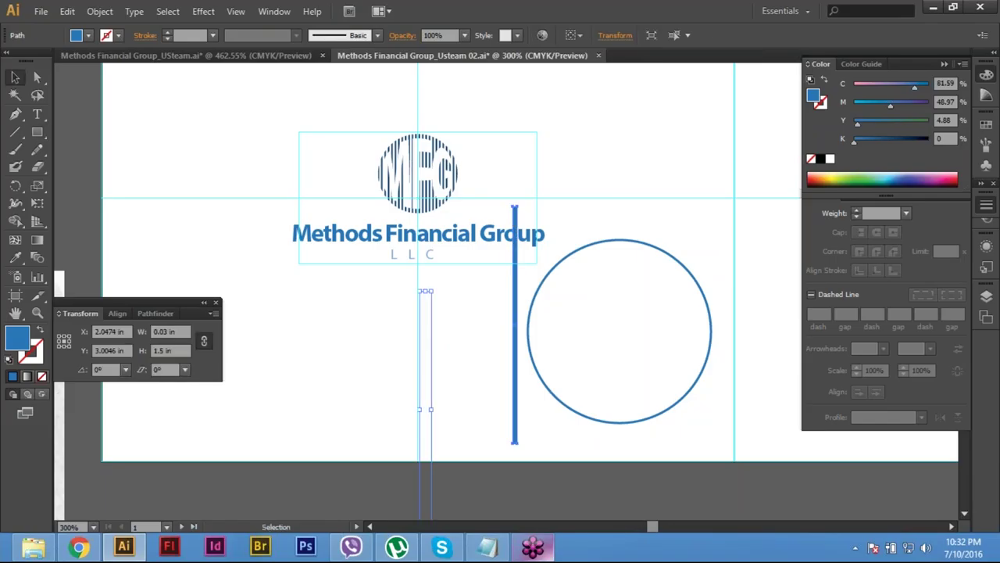
# Step: Copy the new bar with a Move of 0.05 in horizontally and 0 in vertically
pyautogui.press('Return')
pyautogui.write('.')
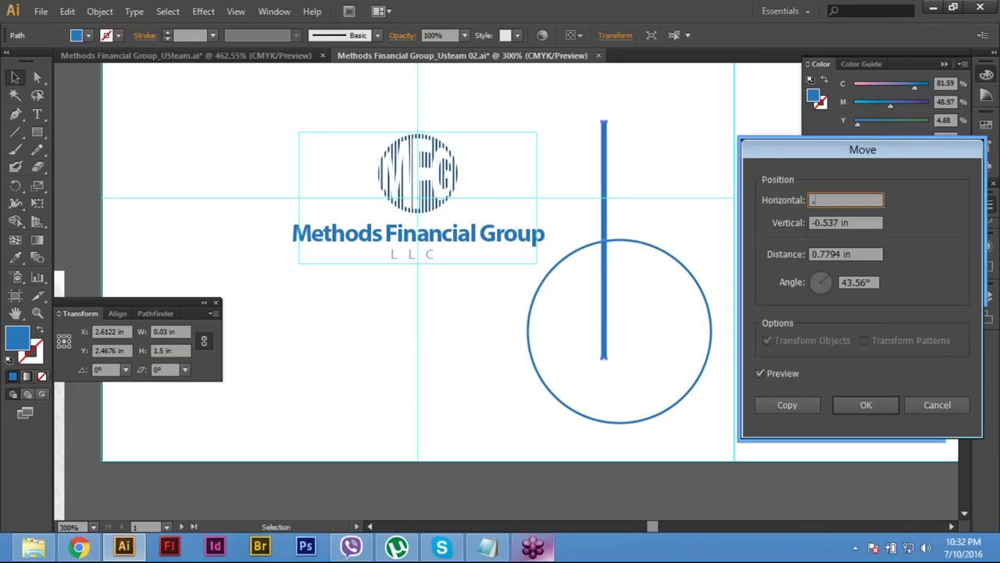
pyautogui.write('5')
pyautogui.press('Tab')
pyautogui.write('0')
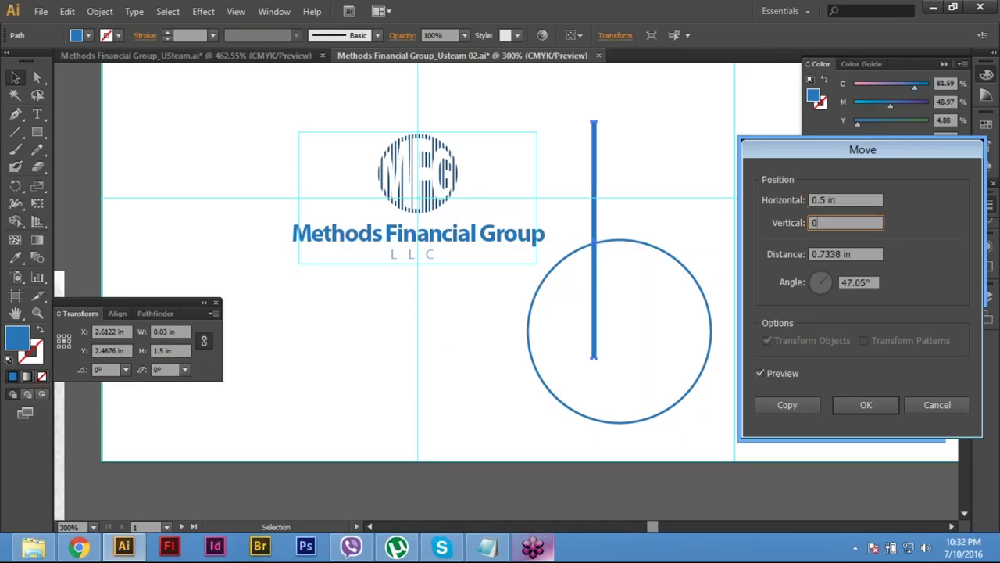
pyautogui.press('Tab')
pyautogui.press('Tab')
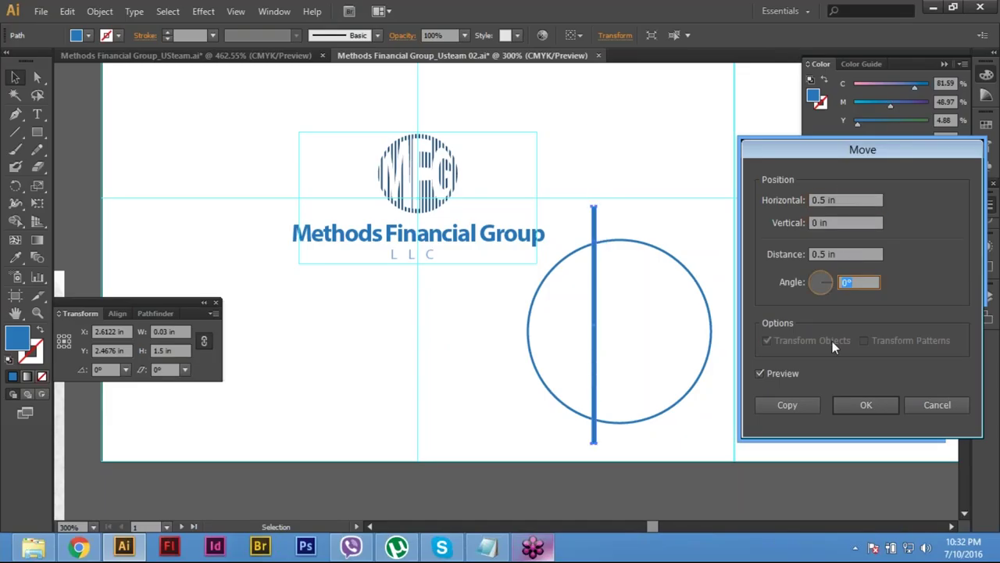
pyautogui.click(846, 200)
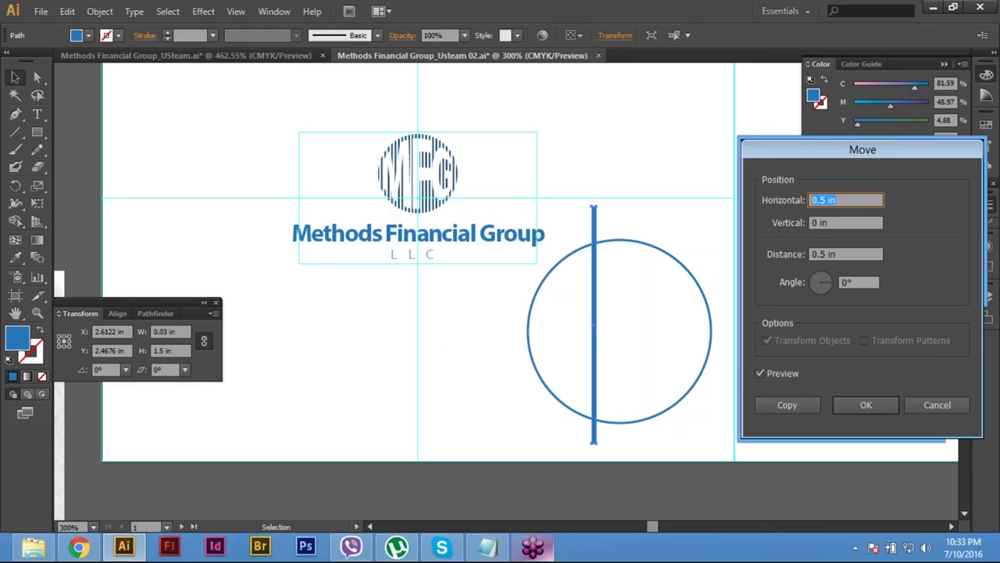
pyautogui.write('0.05')
pyautogui.press('Tab')
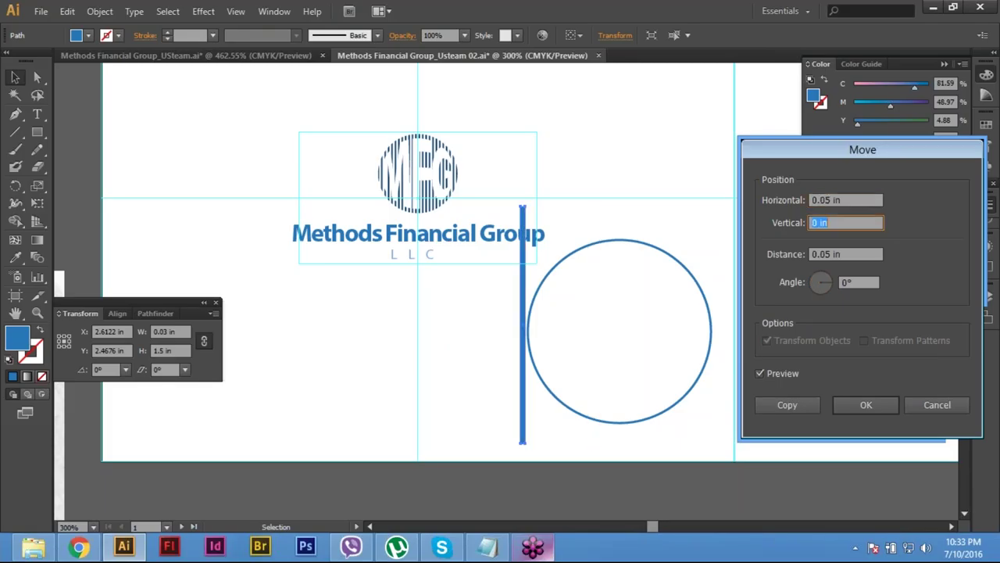
pyautogui.press('Tab')
pyautogui.press('Tab')
pyautogui.click(787, 404)
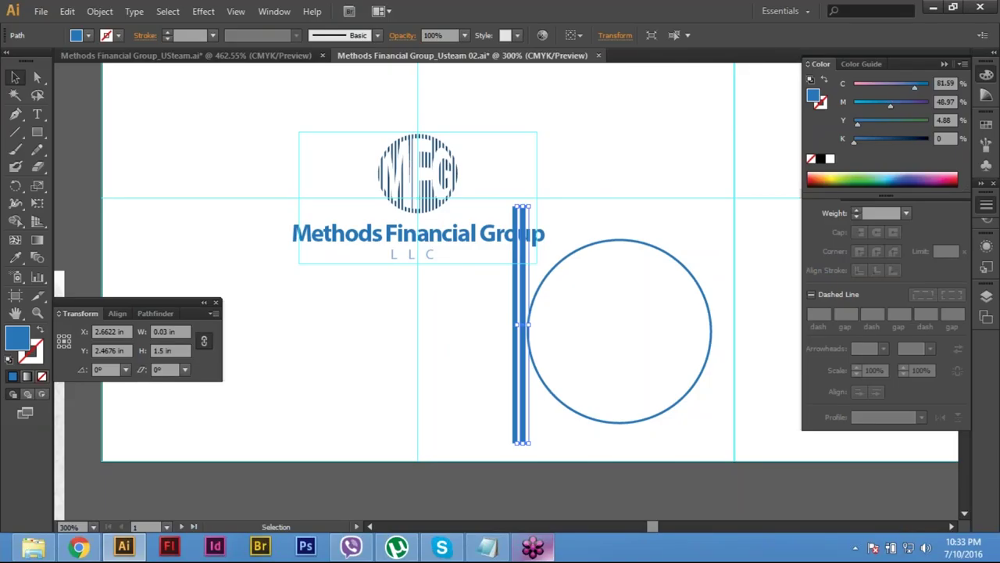
# Step: Repeat the 0.05 in bar copy until the stripes cover the whole circle and extend past its right edge
pyautogui.hotkey('ctrl', 'd')
pyautogui.hotkey('ctrl', 'd')
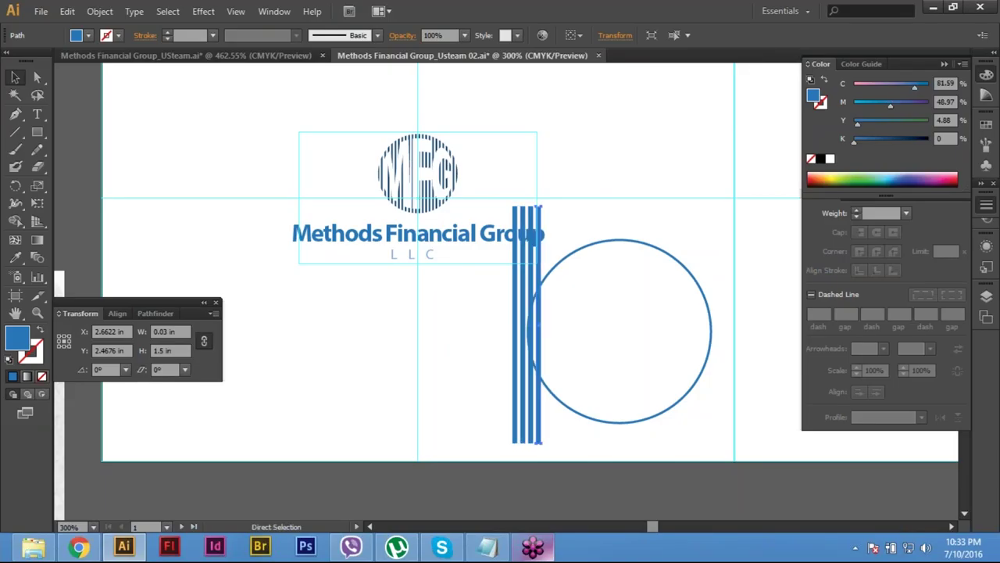
pyautogui.hotkey('ctrl', 'd')
pyautogui.hotkey('ctrl', 'd')
pyautogui.hotkey('ctrl', 'd')
pyautogui.hotkey('ctrl', 'd')
pyautogui.hotkey('ctrl', 'd')
pyautogui.hotkey('ctrl', 'd')
pyautogui.hotkey('ctrl', 'd')
pyautogui.hotkey('ctrl', 'd')
pyautogui.hotkey('ctrl', 'd')
pyautogui.hotkey('ctrl', 'd')
pyautogui.hotkey('ctrl', 'd')
pyautogui.hotkey('ctrl', 'd')
pyautogui.hotkey('ctrl', 'd')
pyautogui.hotkey('ctrl', 'd')
pyautogui.hotkey('ctrl', 'd')
pyautogui.hotkey('ctrl', 'd')
pyautogui.hotkey('ctrl', 'd')
pyautogui.hotkey('ctrl', 'd')
pyautogui.hotkey('ctrl', 'd')
pyautogui.hotkey('ctrl', 'd')
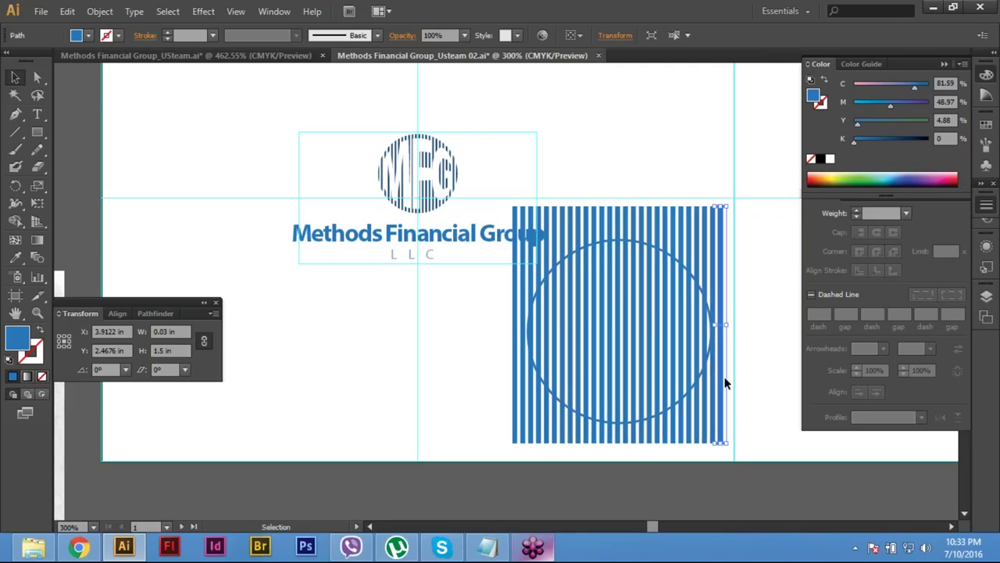
# Step: Undo the stripe copies until a single vertical bar remains beside the outlined circle
pyautogui.moveTo(465, 315); pyautogui.dragTo(725, 380)
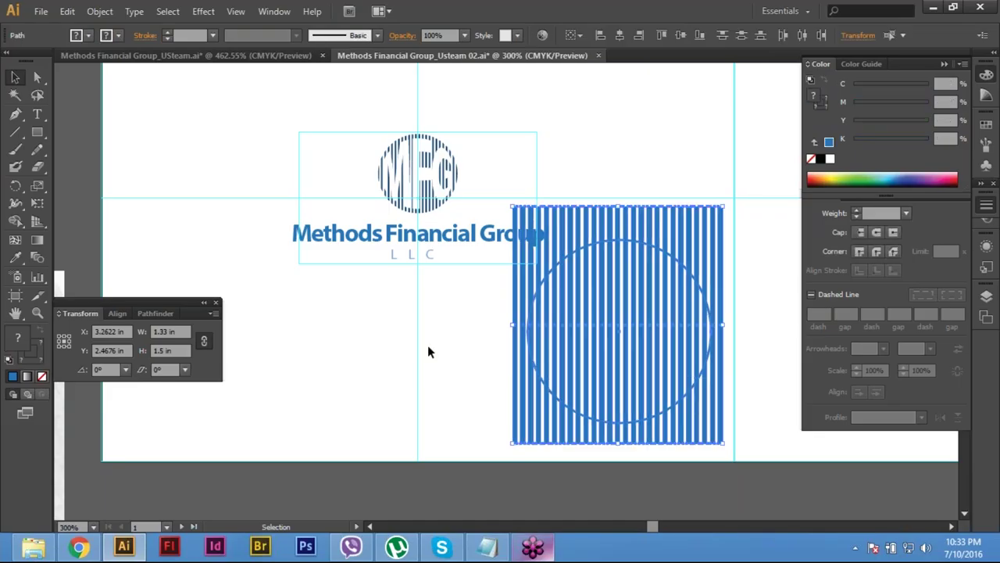
pyautogui.press('a')
pyautogui.hotkey('ctrl', 'z')
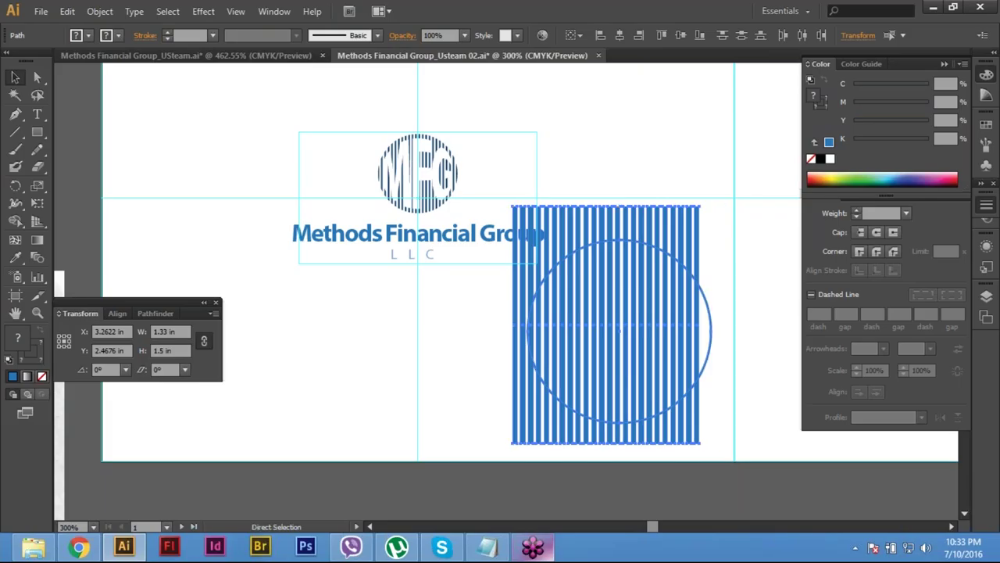
pyautogui.hotkey('ctrl', 'z')
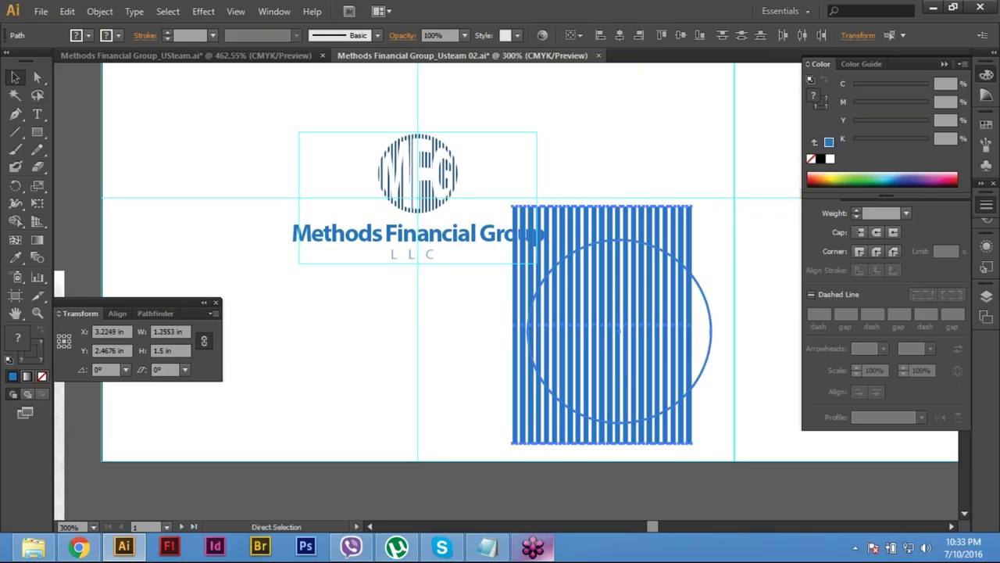
pyautogui.hotkey('ctrl', 'z')
pyautogui.hotkey('ctrl', 'z')
pyautogui.hotkey('ctrl', 'z')
pyautogui.hotkey('ctrl', 'z')
pyautogui.hotkey('ctrl', 'z')
pyautogui.hotkey('ctrl', 'z')
pyautogui.hotkey('ctrl', 'z')
pyautogui.hotkey('ctrl', 'z')
pyautogui.hotkey('ctrl', 'z')
pyautogui.hotkey('ctrl', 'z')
pyautogui.hotkey('ctrl', 'z')
pyautogui.hotkey('ctrl', 'z')
pyautogui.hotkey('ctrl', 'z')
pyautogui.hotkey('ctrl', 'z')
pyautogui.hotkey('ctrl', 'z')
pyautogui.hotkey('ctrl', 'z')
pyautogui.hotkey('ctrl', 'z')
pyautogui.hotkey('ctrl', 'z')
pyautogui.hotkey('ctrl', 'z')
pyautogui.hotkey('ctrl', 'z')
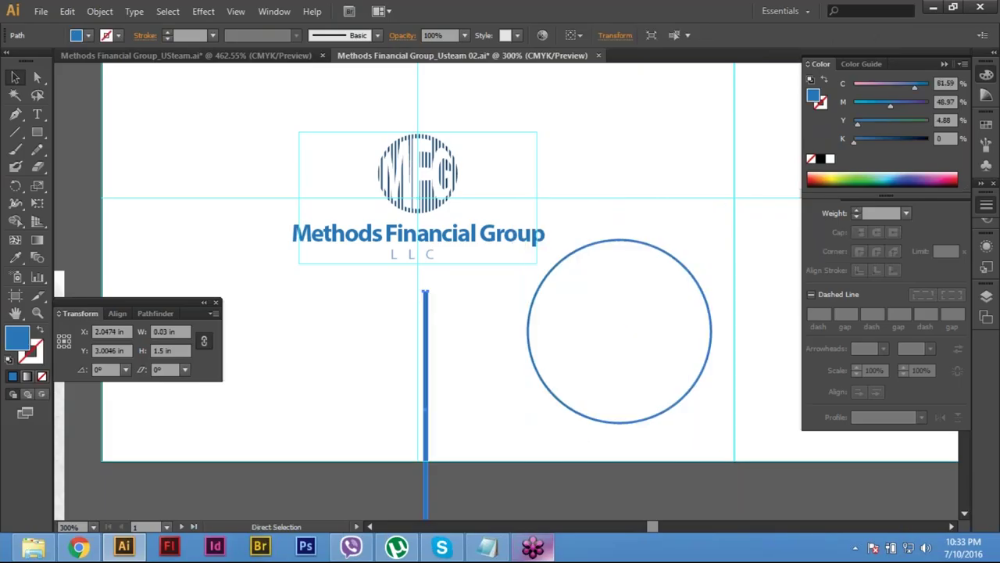
pyautogui.hotkey('ctrl', 'z')
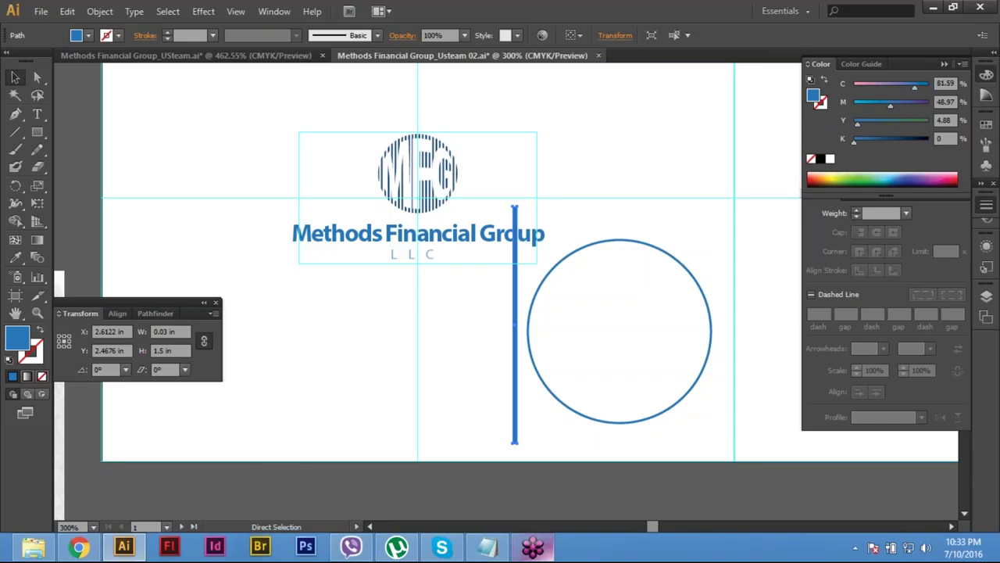
pyautogui.press('v')
pyautogui.click(419, 232)
pyautogui.press('Return')
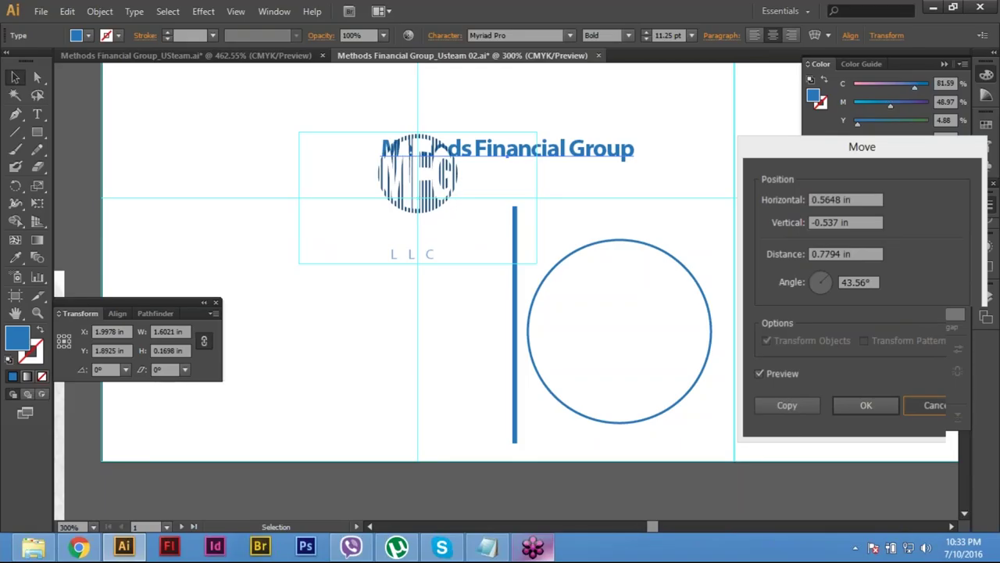
pyautogui.click(937, 405)
# Step: Delete the practice circle and vertical bar beside the logo
pyautogui.click(601, 383)
pyautogui.press('Delete')
pyautogui.hotkey('ctrl', '0')
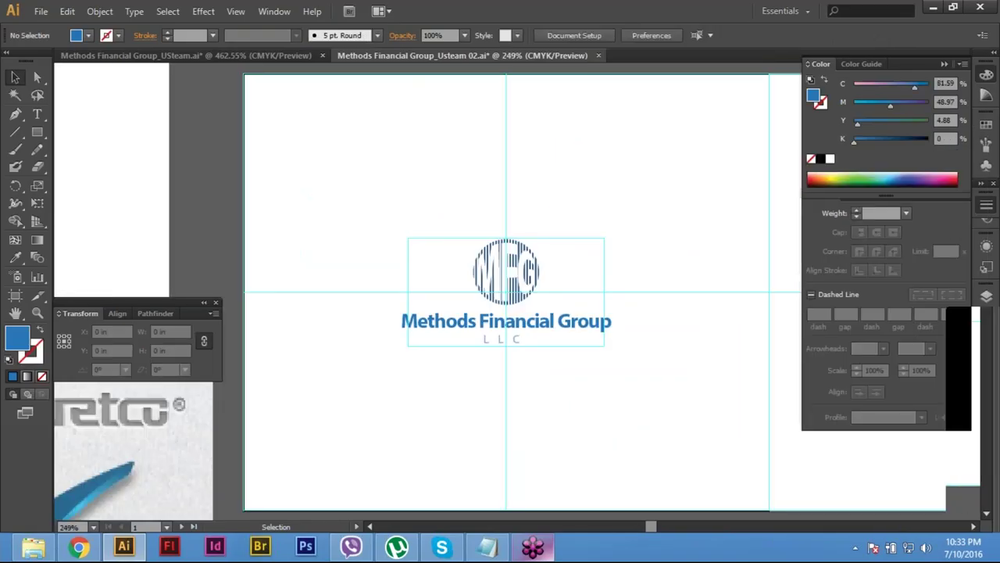
# Step: Copy the Methods Financial Group and LLC text to the second artboard with a Move of 4 in horizontally and 0 in vertically
pyautogui.press('a')
pyautogui.press('Tab')
pyautogui.hotkey('ctrl', '-')
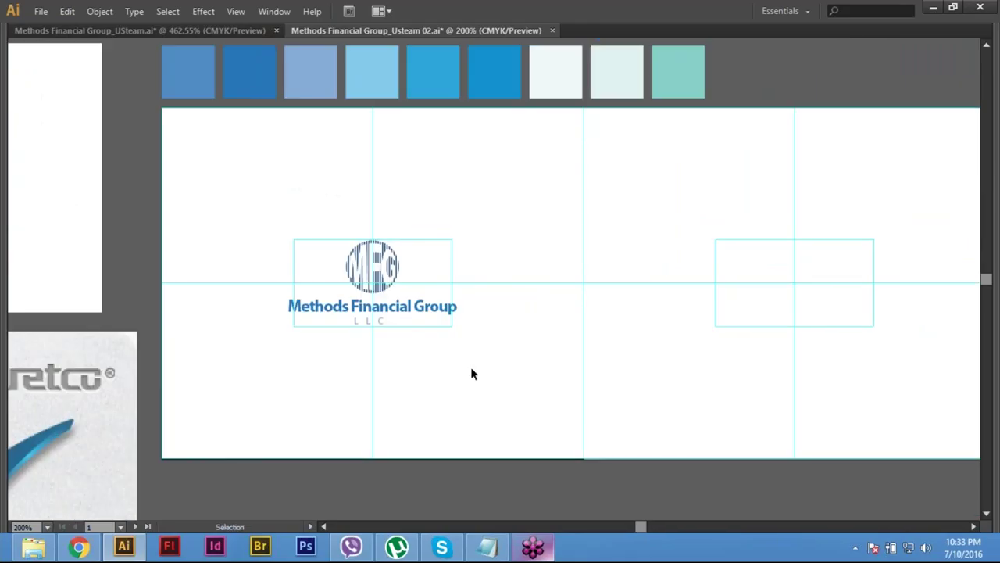
pyautogui.moveTo(417, 369); pyautogui.dragTo(350, 399)
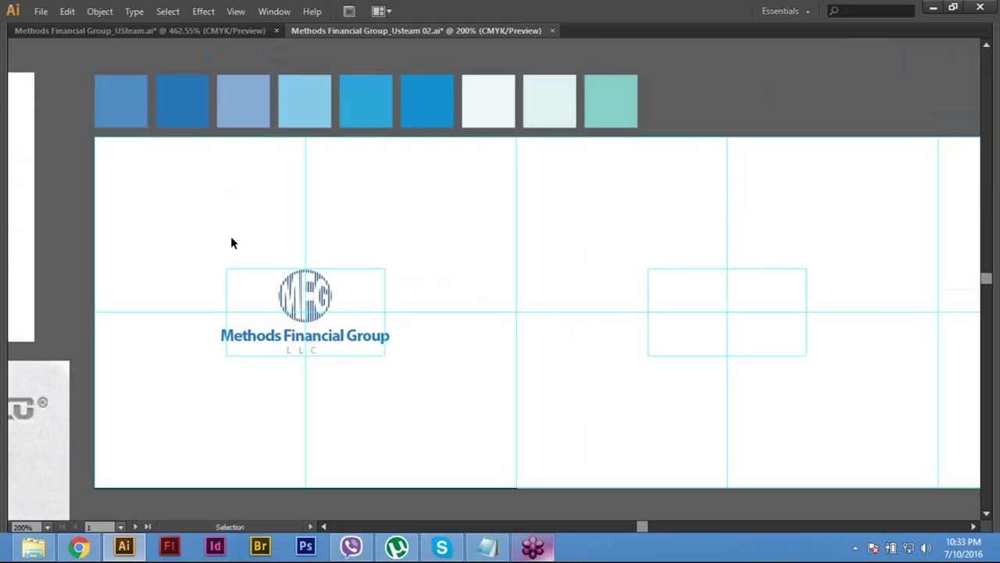
pyautogui.moveTo(199, 232); pyautogui.dragTo(388, 426)
pyautogui.click(215, 261)
pyautogui.moveTo(197, 245); pyautogui.dragTo(402, 386)
pyautogui.click(397, 400)
pyautogui.moveTo(397, 397); pyautogui.dragTo(217, 324)
pyautogui.click(185, 340)
pyautogui.moveTo(412, 391); pyautogui.dragTo(428, 380)
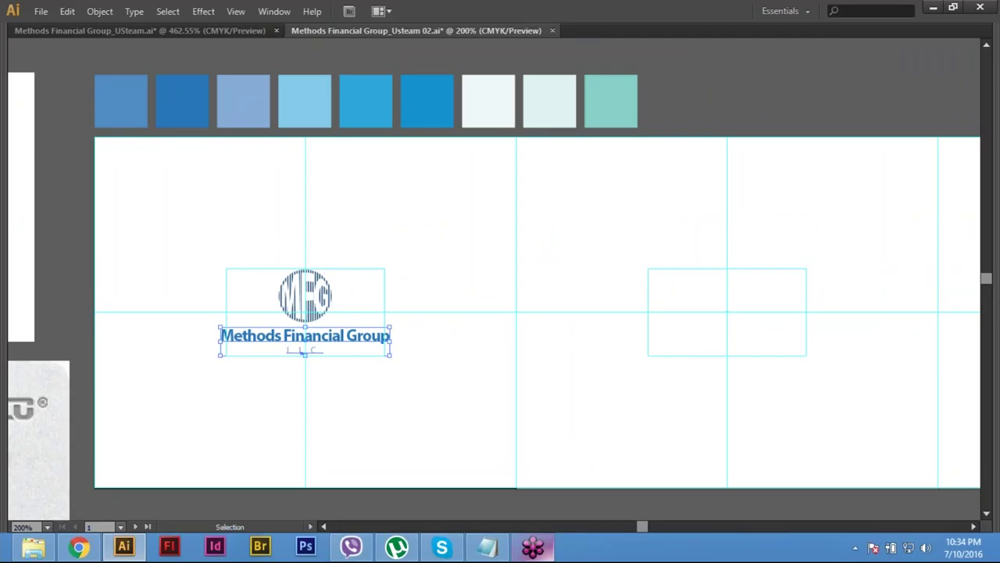
pyautogui.press('Return')
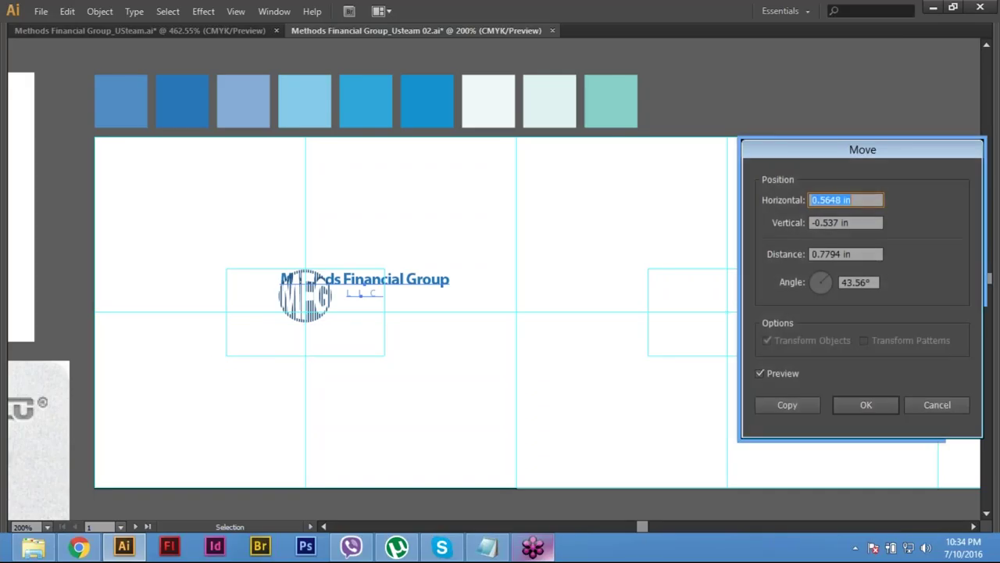
pyautogui.write('4')
pyautogui.press('Tab')
pyautogui.write('0')
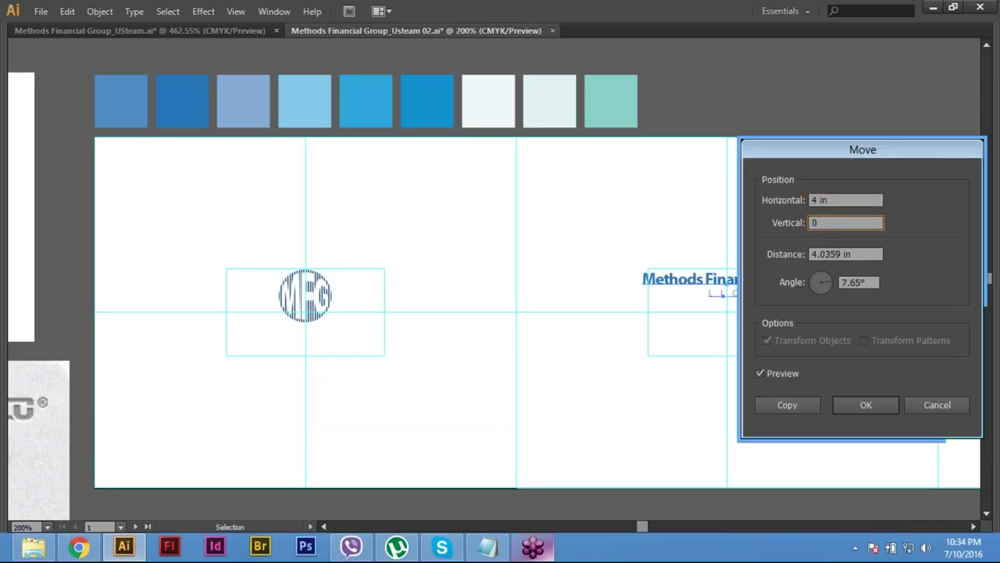
pyautogui.press('Tab')
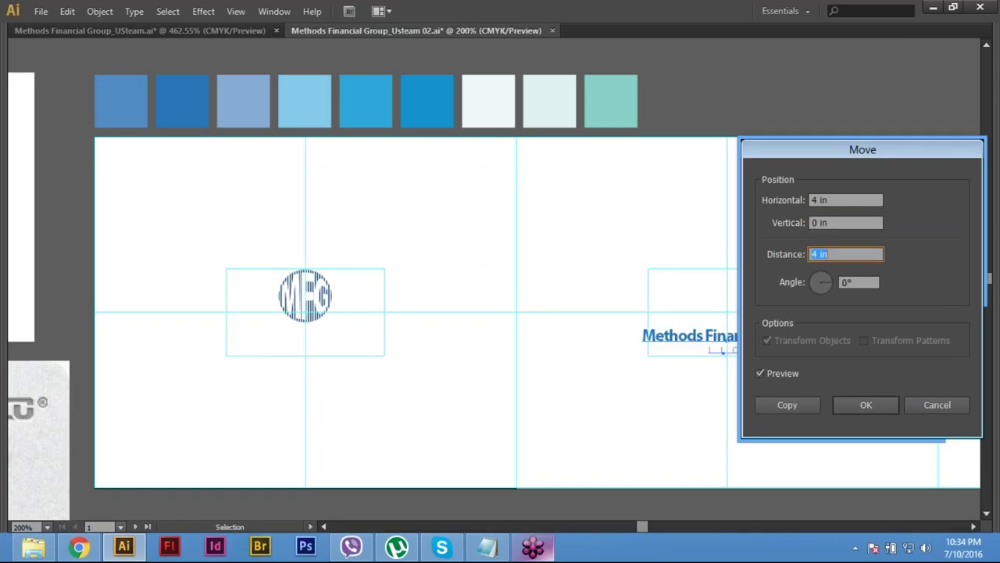
pyautogui.click(786, 404)
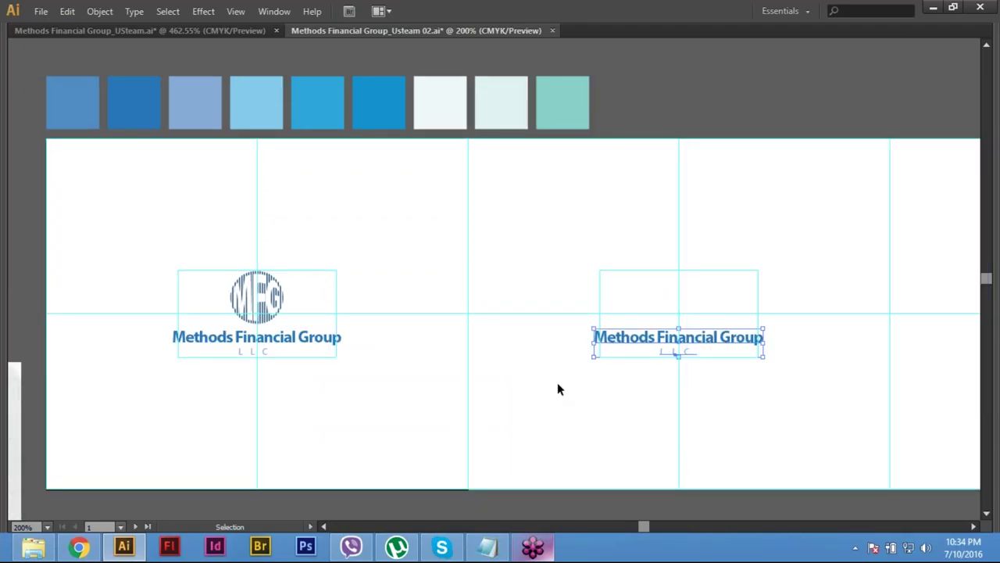
pyautogui.click(755, 405)
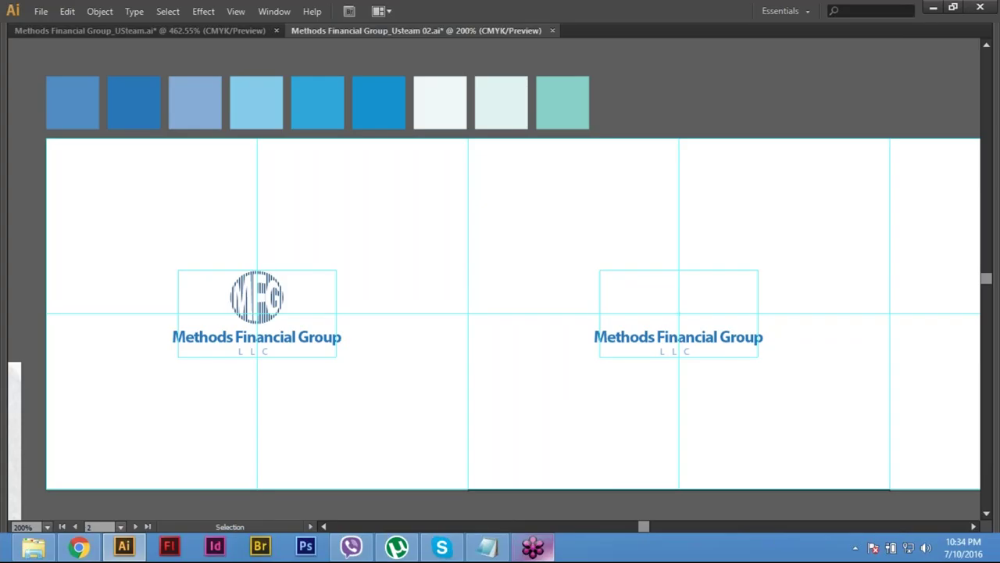
# Step: Examine the reference logos around the artboards, especially the Statsanalytic and Frontline marks, for the next concept
pyautogui.press('space')
pyautogui.moveTo(755, 404); pyautogui.dragTo(879, 379)
pyautogui.moveTo(37, 432); pyautogui.dragTo(349, 354)
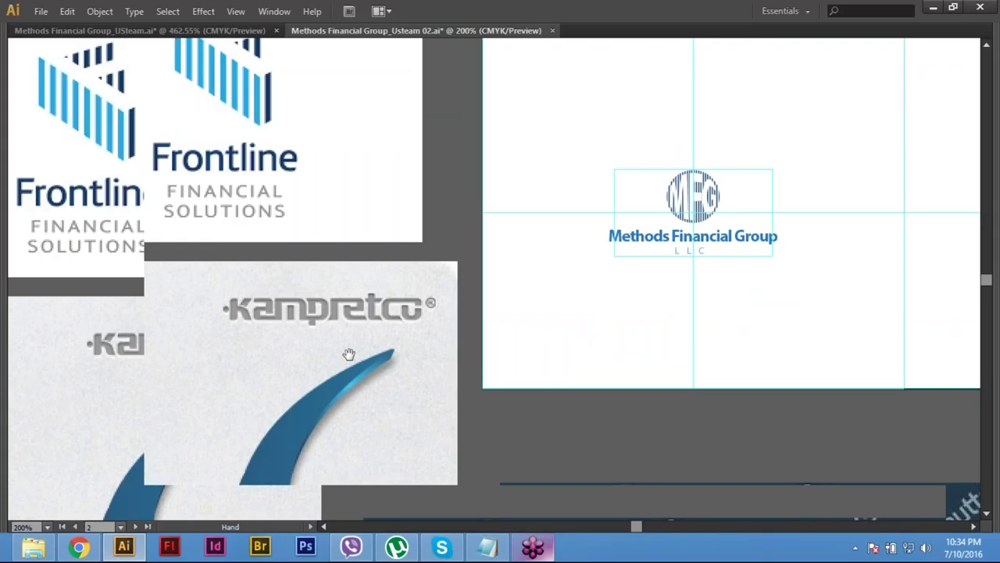
pyautogui.hotkey('ctrl', '-')
pyautogui.hotkey('ctrl', '-')
pyautogui.hotkey('ctrl', '-')
pyautogui.moveTo(625, 313); pyautogui.dragTo(610, 245)
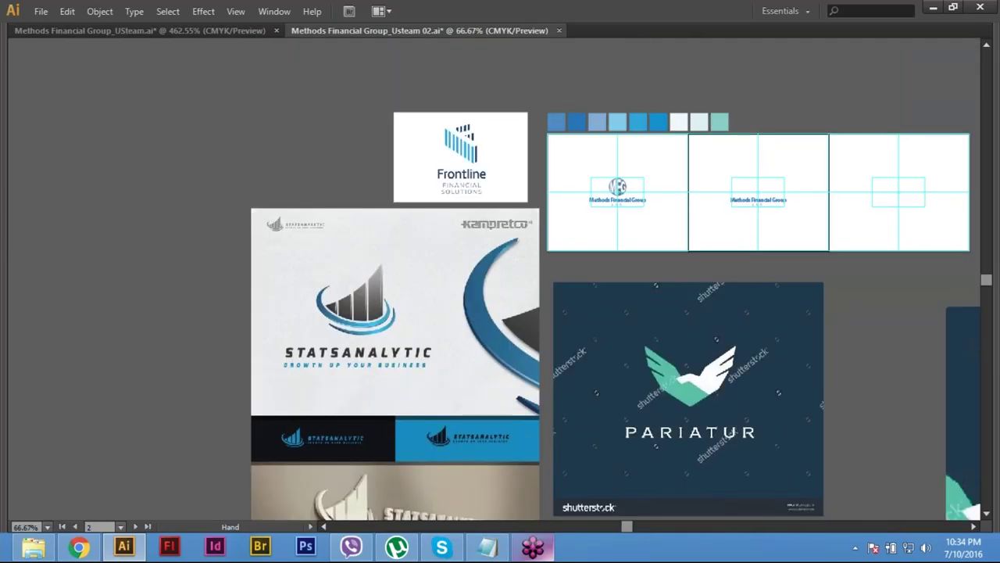
pyautogui.scroll(5, 471, 282)
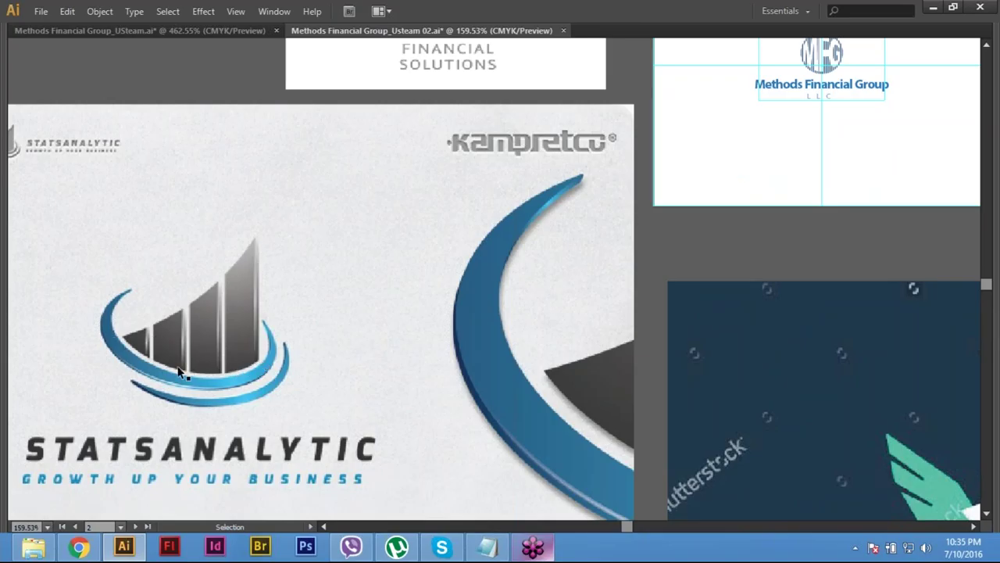
pyautogui.press('h')
pyautogui.moveTo(526, 265); pyautogui.dragTo(215, 500)
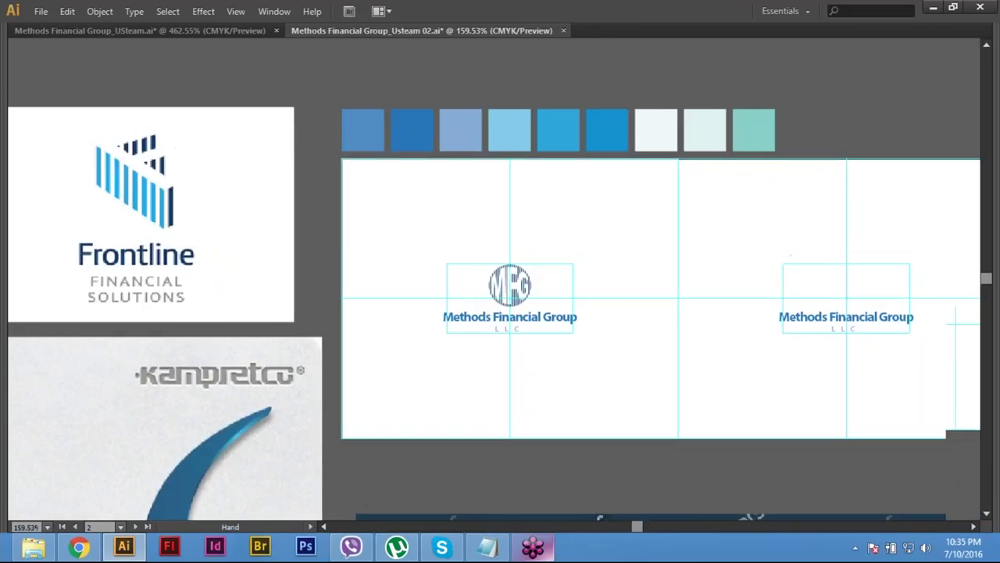
pyautogui.moveTo(852, 298); pyautogui.dragTo(625, 286)
pyautogui.press('v')
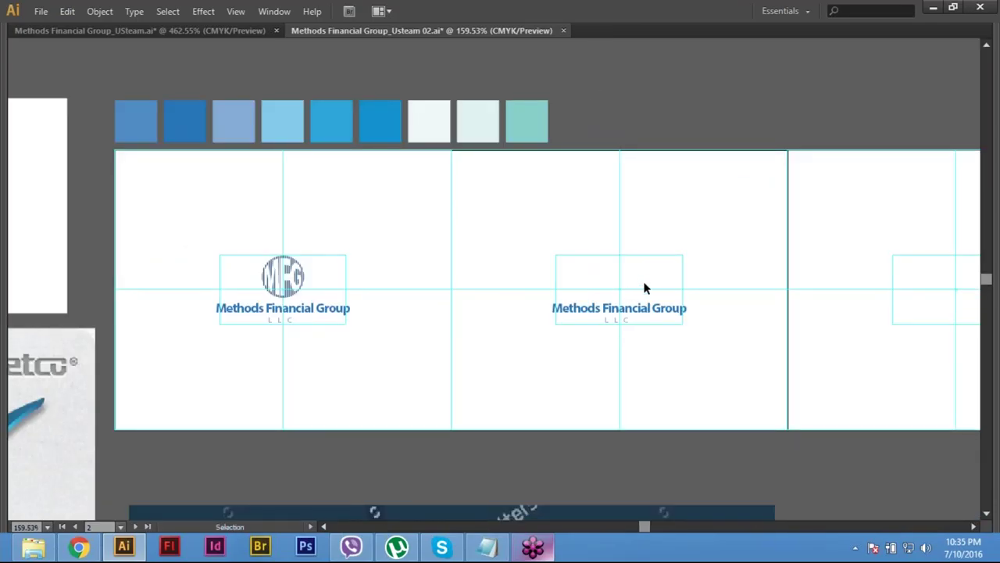
# Step: Create a blue ellipse 1 in wide and 1 in high on the second artboard
pyautogui.moveTo(497, 339); pyautogui.dragTo(465, 331)
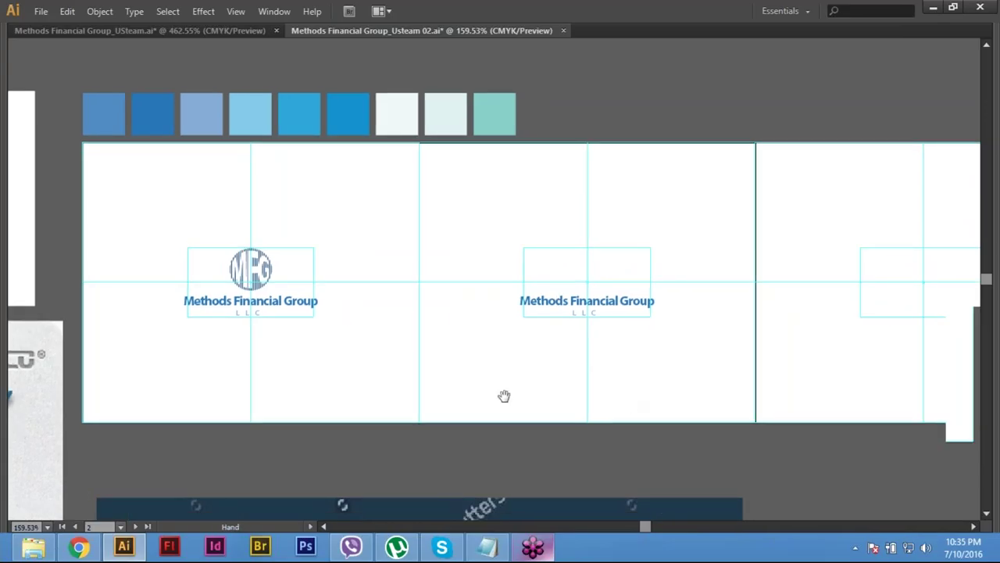
pyautogui.moveTo(505, 396); pyautogui.dragTo(386, 414)
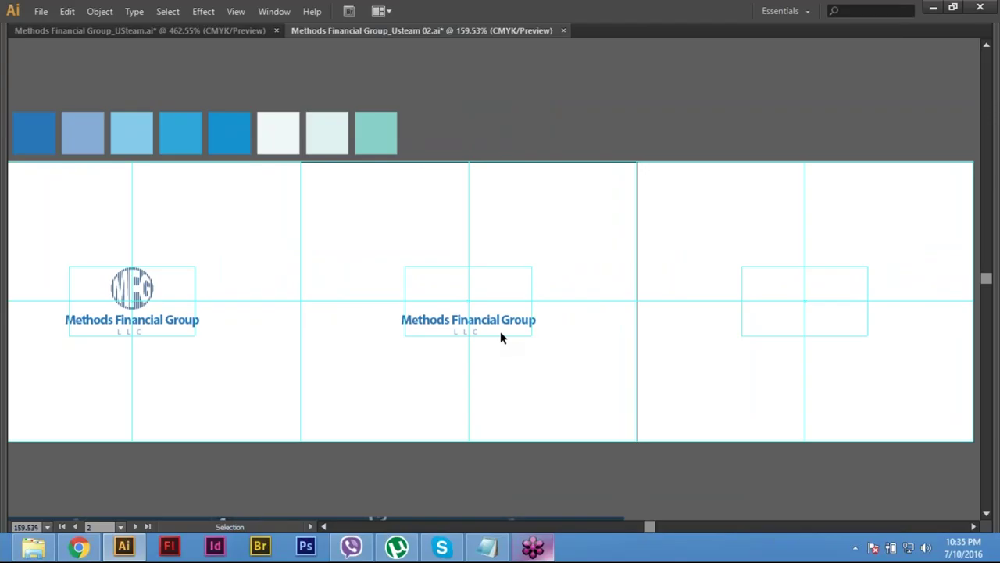
pyautogui.scroll(2, 500, 330)
pyautogui.moveTo(573, 372); pyautogui.dragTo(586, 307)
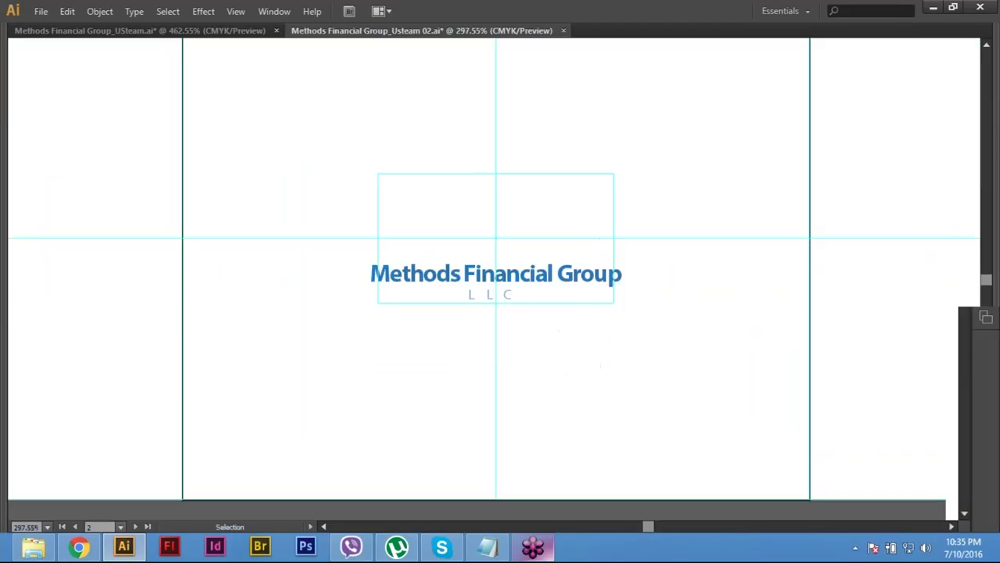
pyautogui.press('Tab')
pyautogui.moveTo(36, 131); pyautogui.dragTo(123, 166)
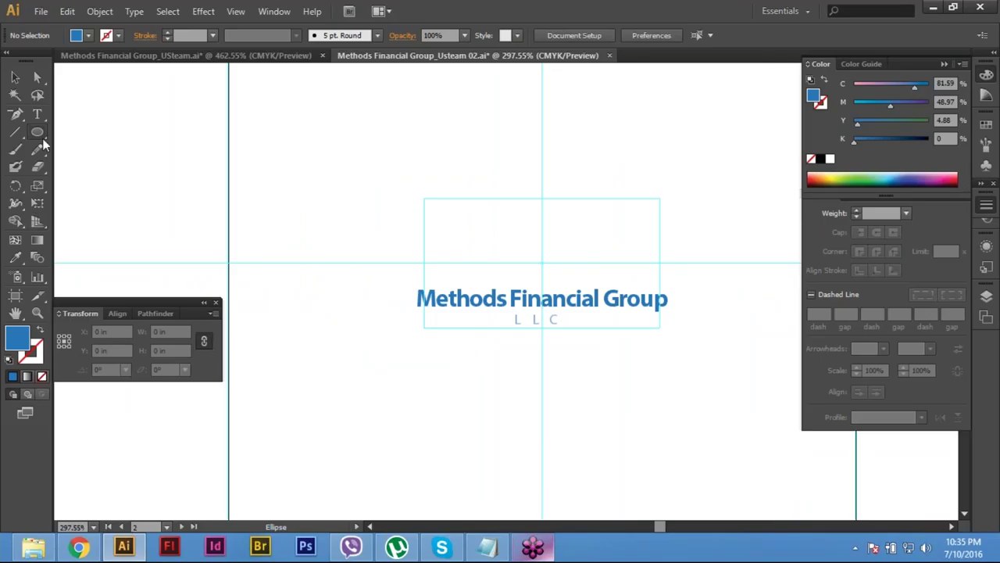
pyautogui.moveTo(37, 132); pyautogui.dragTo(98, 160)
pyautogui.click(521, 177)
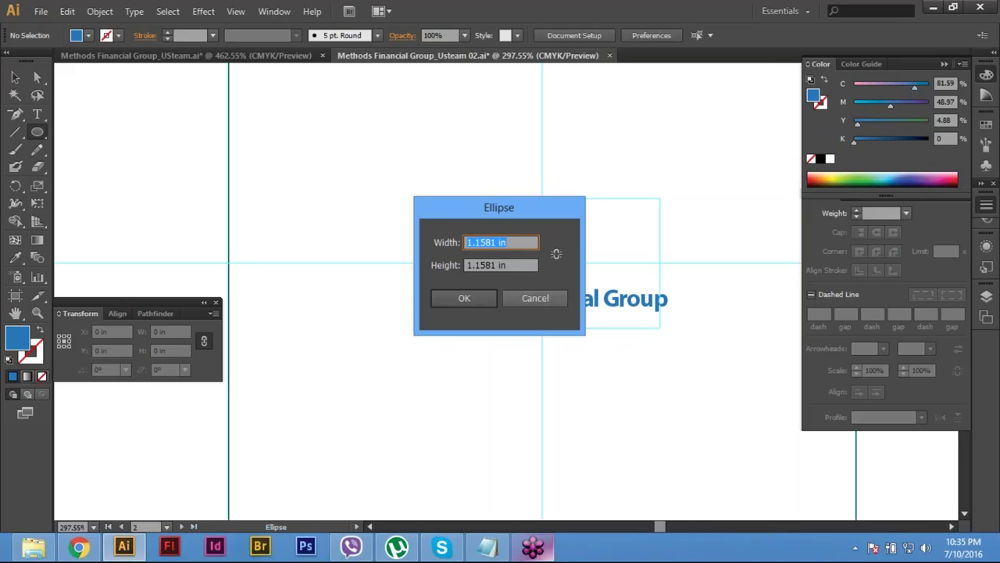
pyautogui.write('1')
pyautogui.press('Tab')
pyautogui.write('1')
pyautogui.press('Tab')
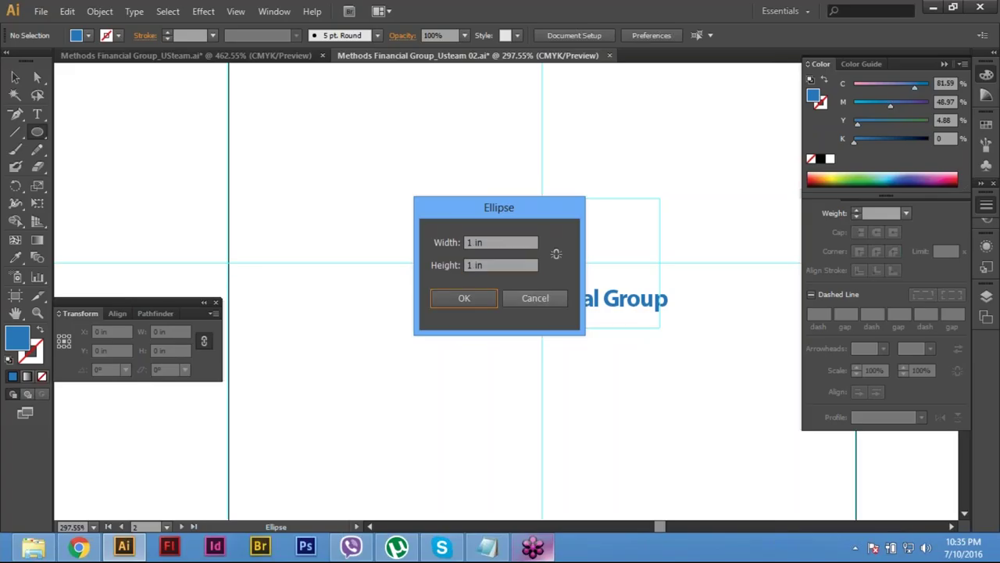
pyautogui.click(470, 297)
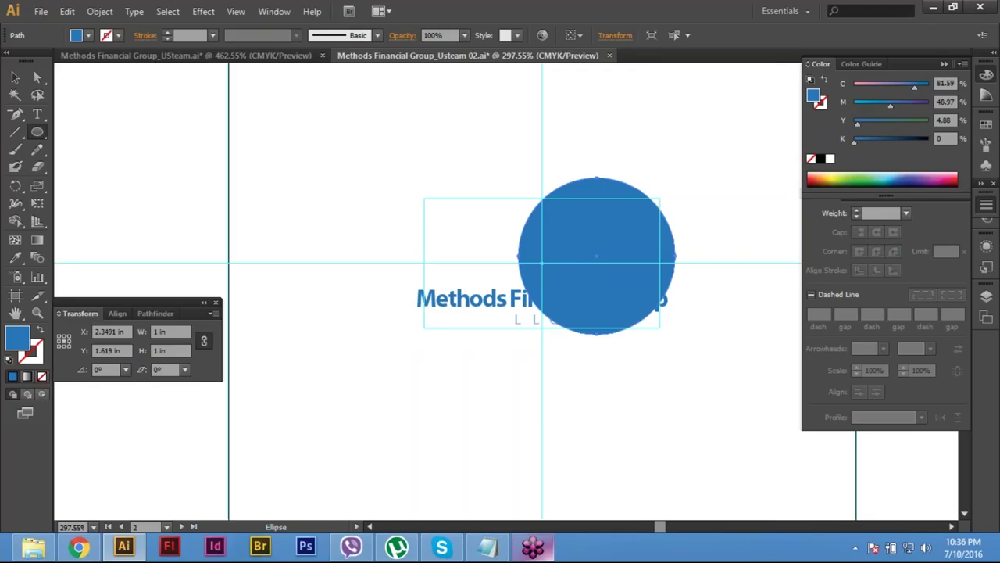
# Step: Move the circle above the company name and swap its fill and stroke to leave only a blue outline
pyautogui.press('v')
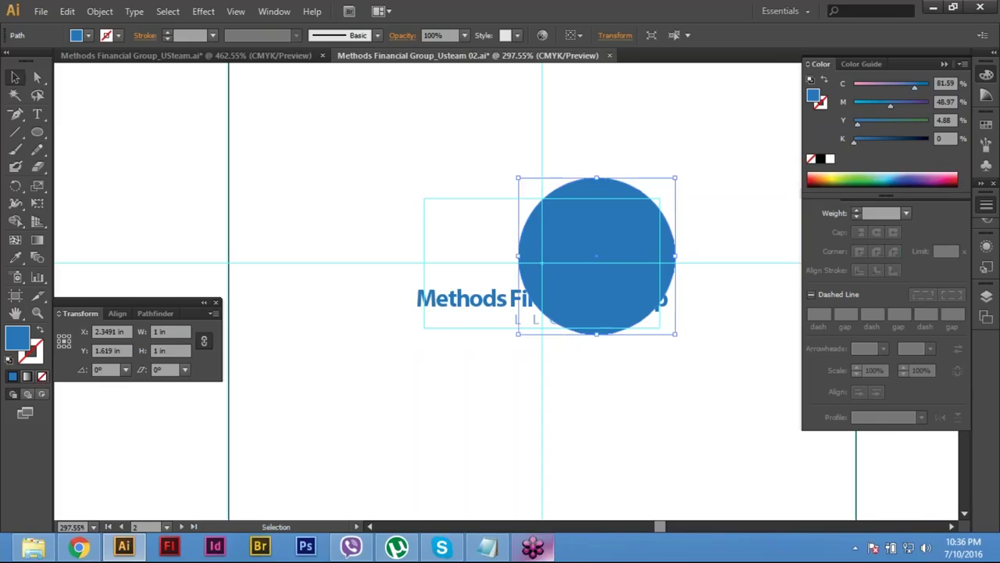
pyautogui.moveTo(611, 269); pyautogui.dragTo(551, 188)
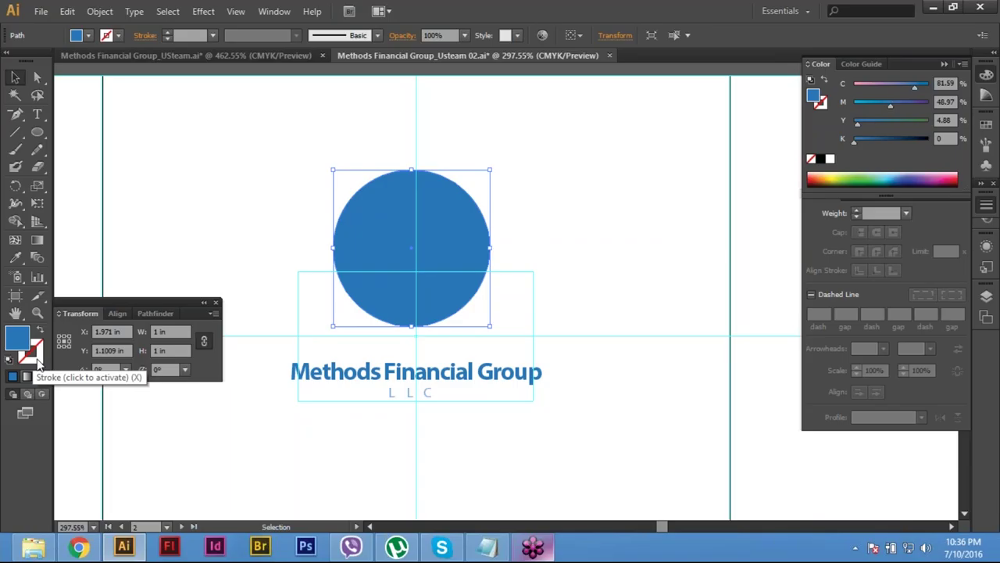
pyautogui.hotkey('shift', 'x')
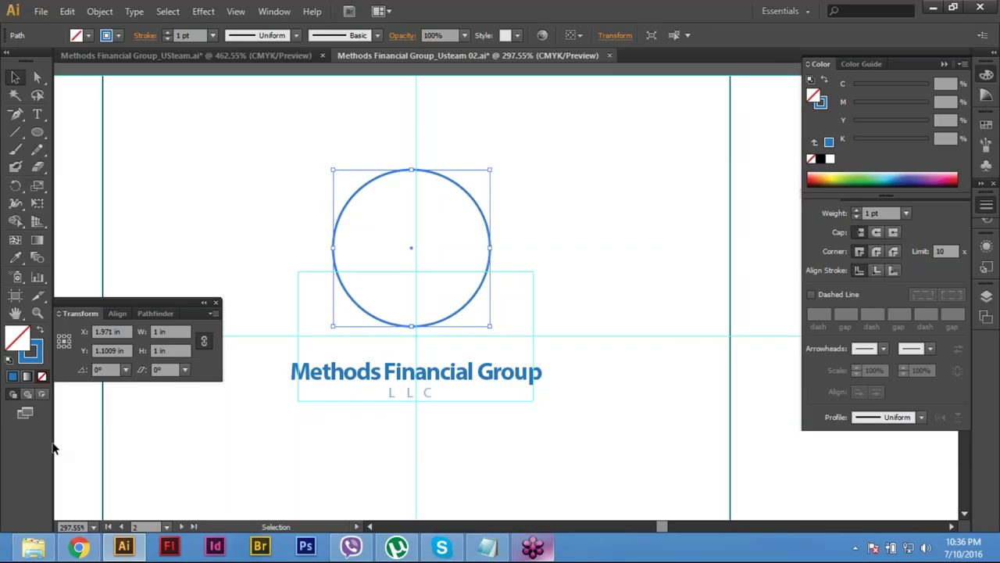
# Step: Switch the circle between outline and solid fill, and return it to a blue outline
pyautogui.click(501, 224)
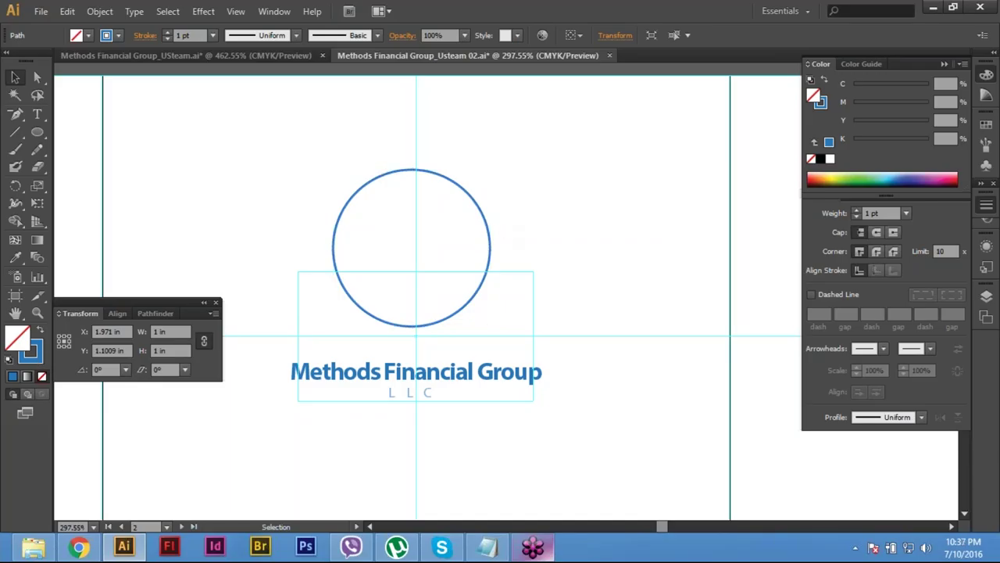
pyautogui.moveTo(462, 216); pyautogui.dragTo(483, 241)
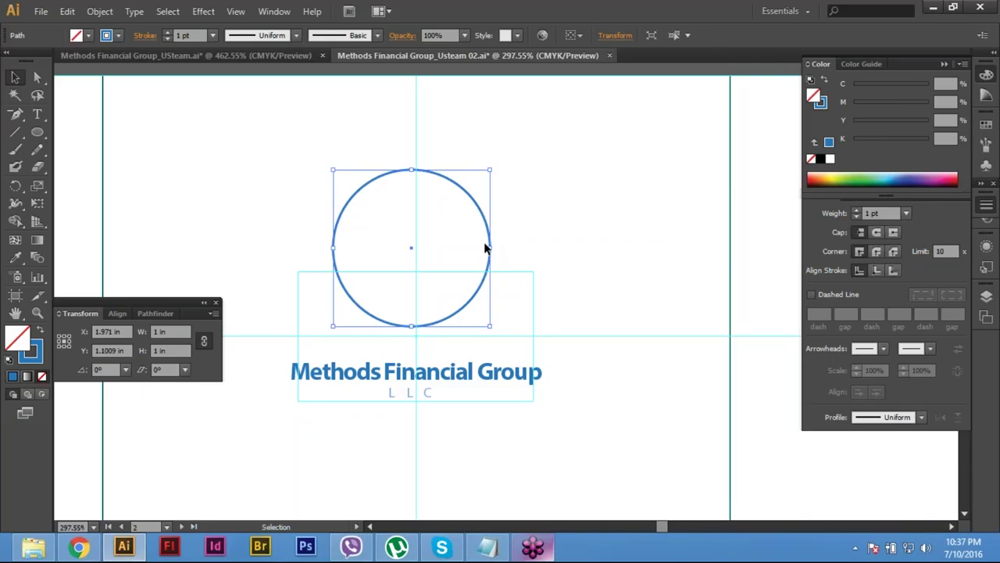
pyautogui.hotkey('shift', 'x')
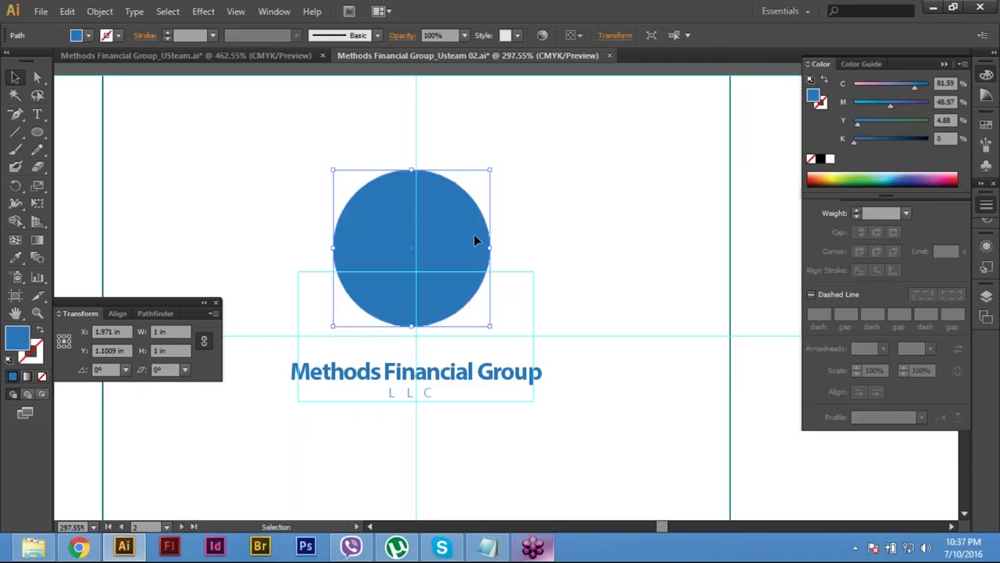
pyautogui.hotkey('shift', 'x')
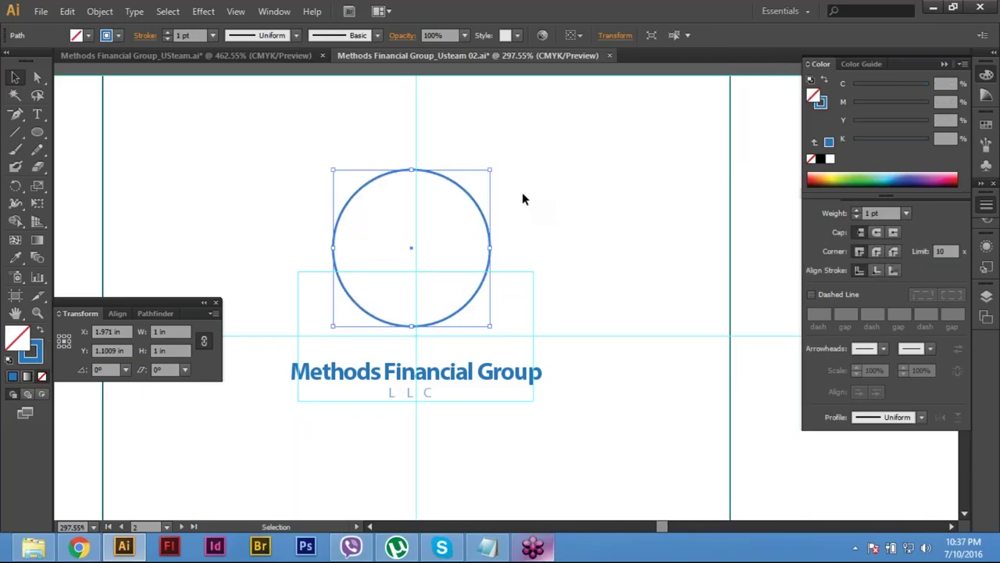
# Step: Unlink the circle's width and height and set its height to 0.5 in to make an ellipse
pyautogui.click(202, 343)
pyautogui.click(170, 351)
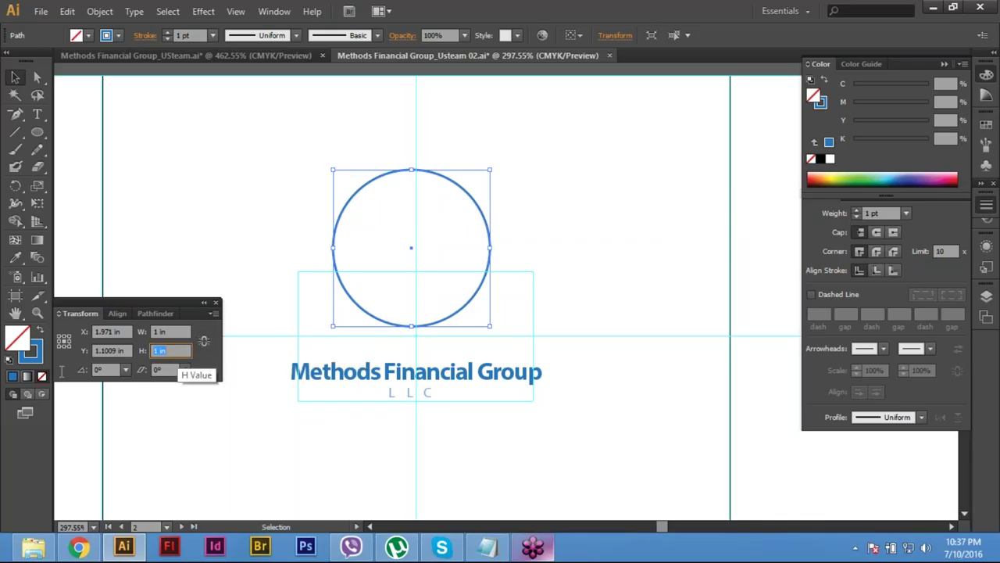
pyautogui.write('0.5')
pyautogui.press('Return')
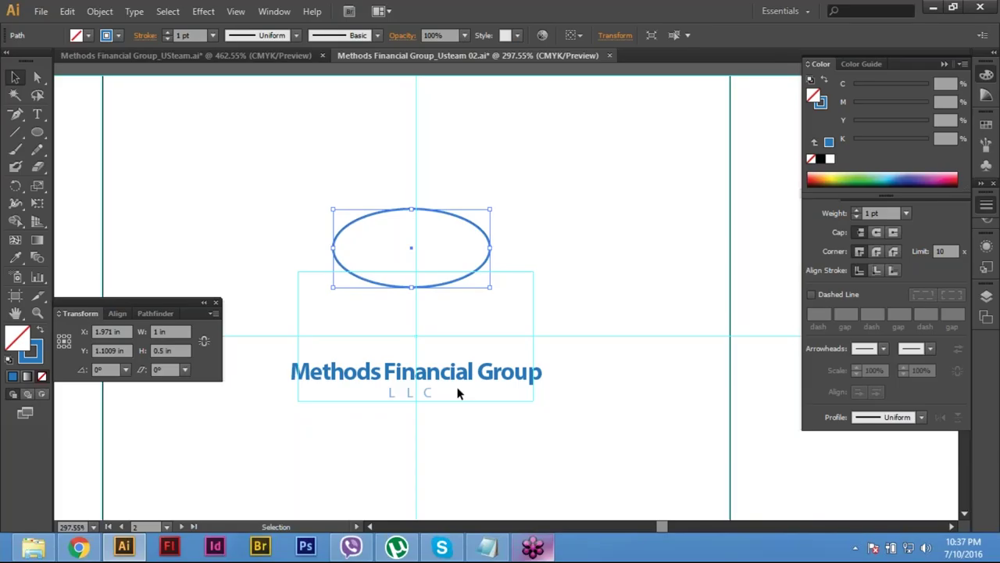
# Step: Offset the ellipse's path outward by 0.1 in with the preview on, after trying 0.25 and 0.15 in
pyautogui.click(100, 12)
pyautogui.moveTo(123, 306)
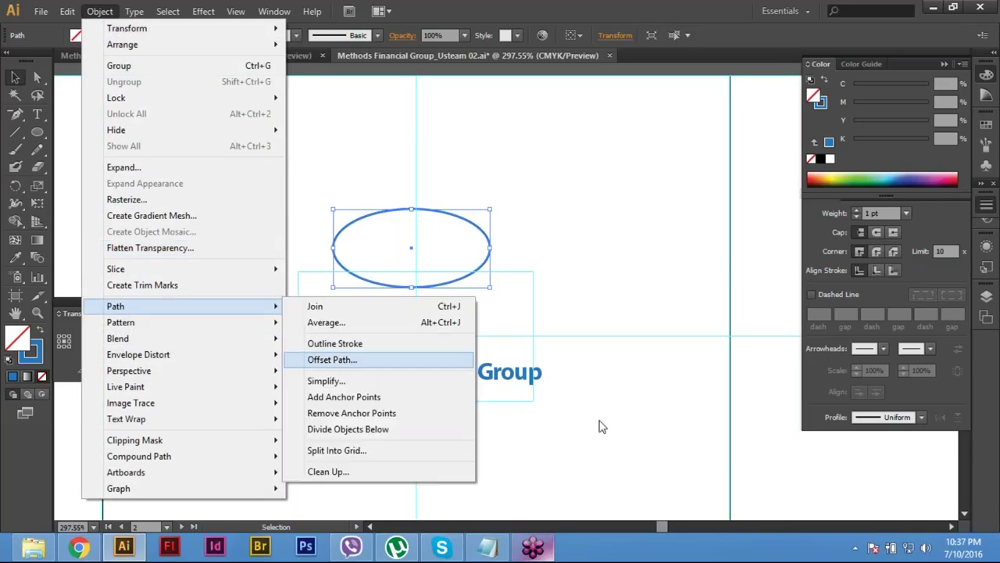
pyautogui.press('Return')
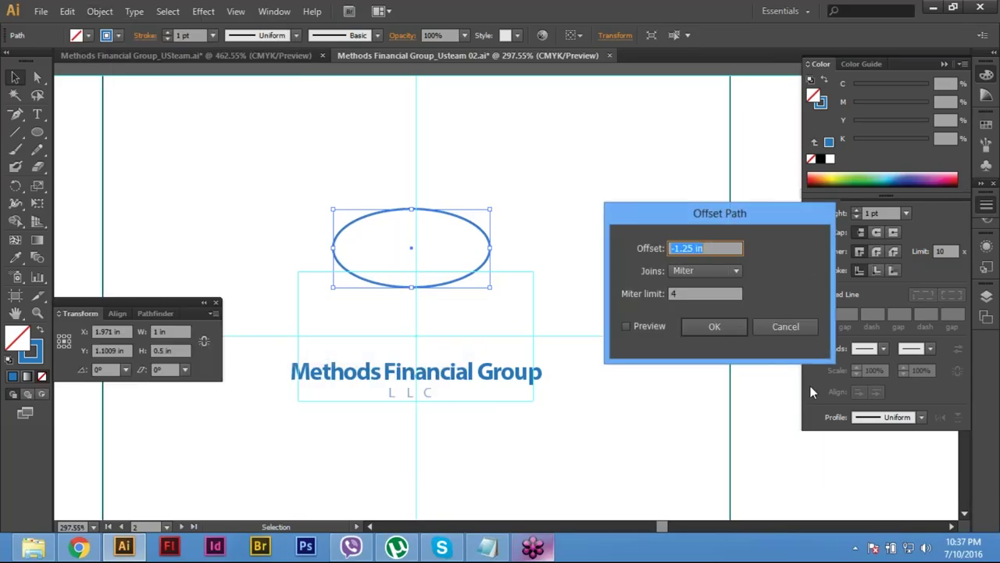
pyautogui.click(641, 327)
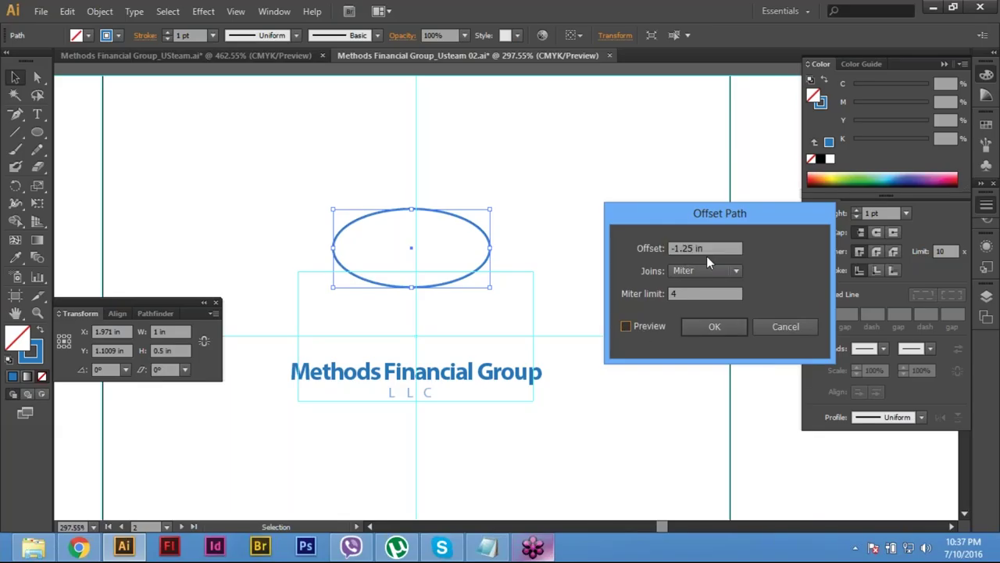
pyautogui.moveTo(670, 248); pyautogui.dragTo(704, 247)
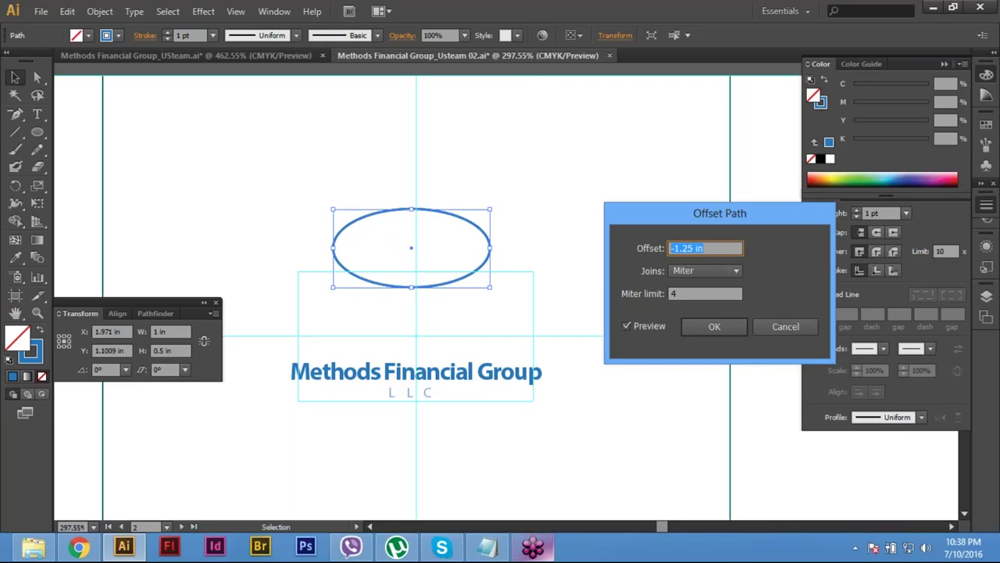
pyautogui.write('.25')
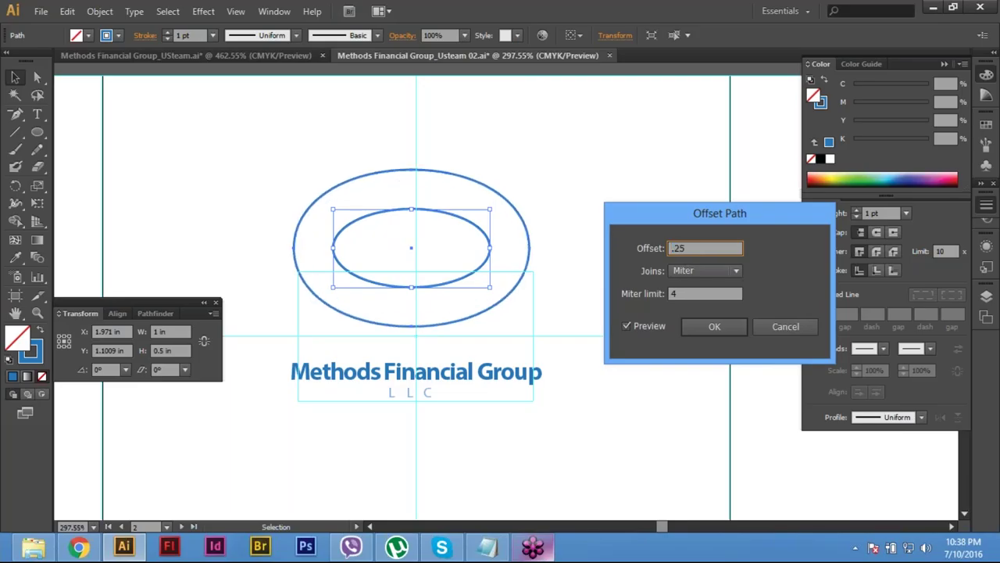
pyautogui.press('BackSpace')
pyautogui.press('BackSpace')
pyautogui.press('BackSpace')
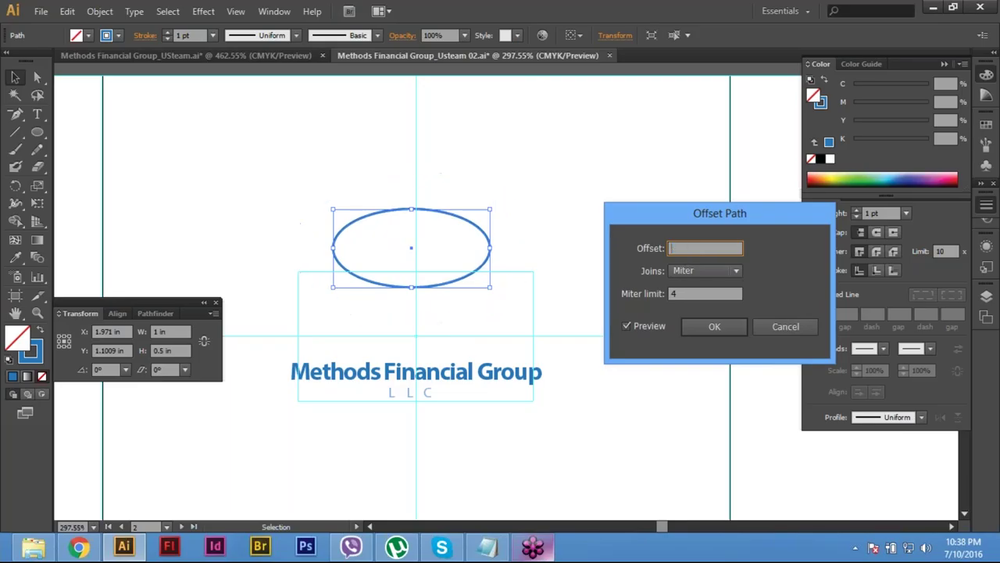
pyautogui.write('.1')
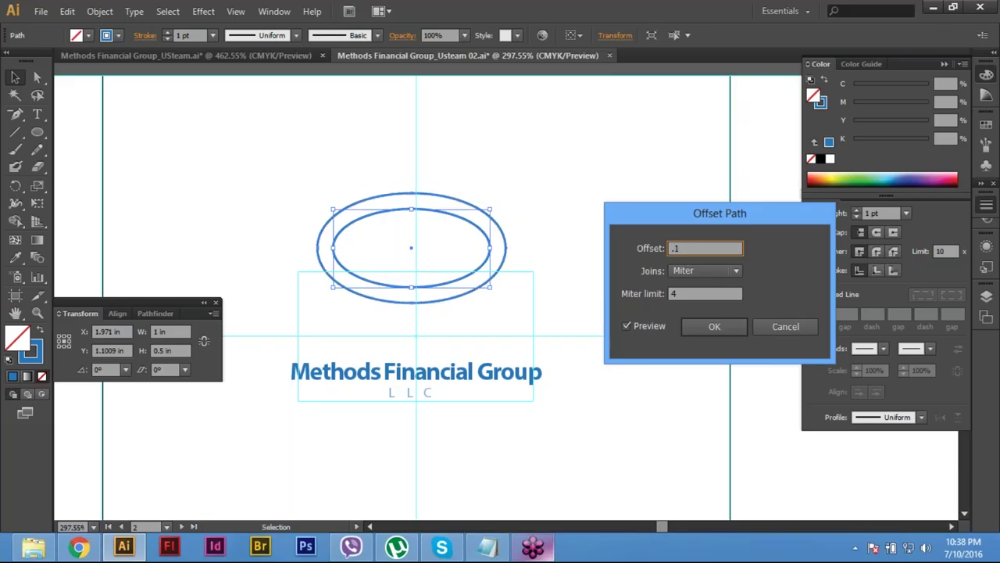
pyautogui.write('5')
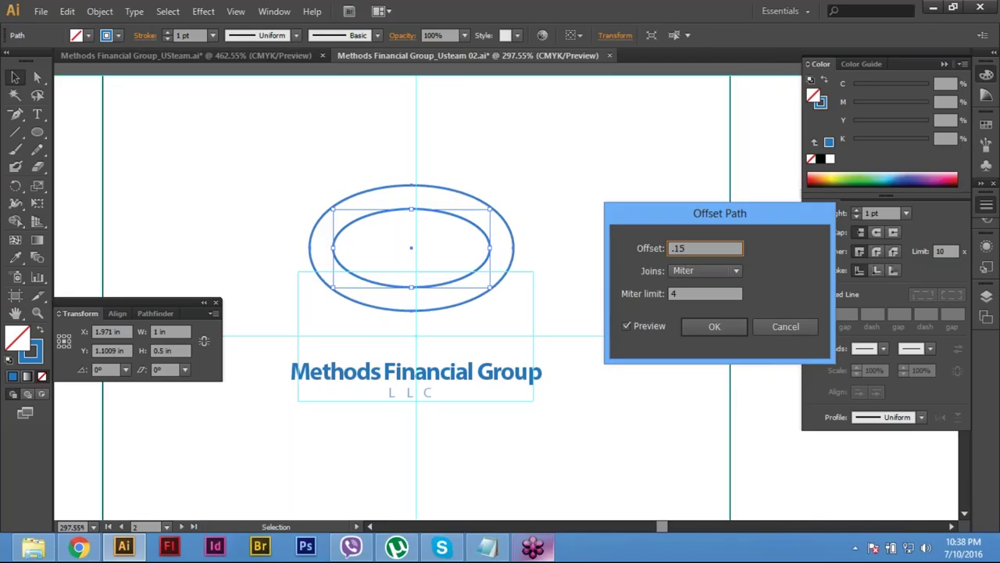
pyautogui.press('BackSpace')
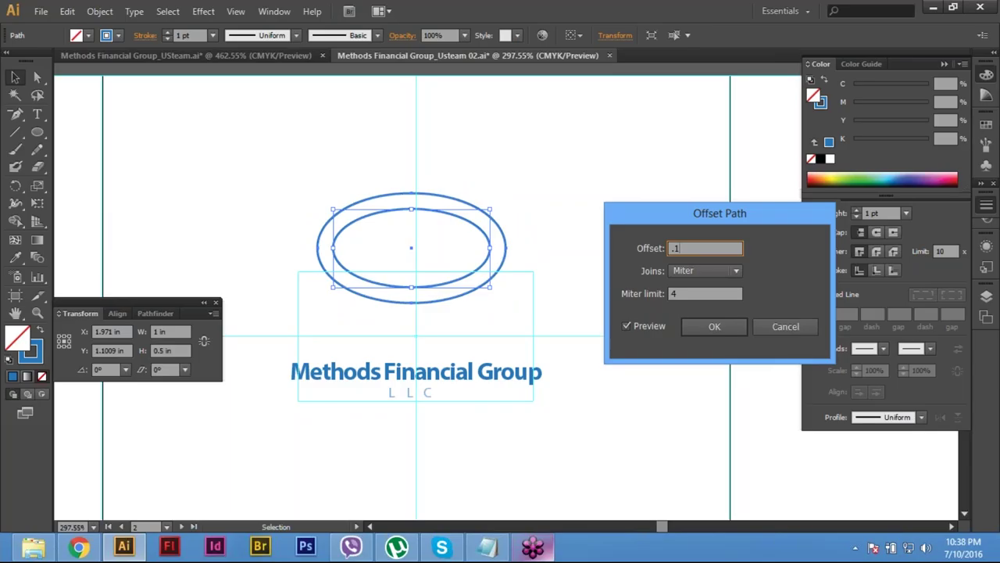
pyautogui.press('Return')
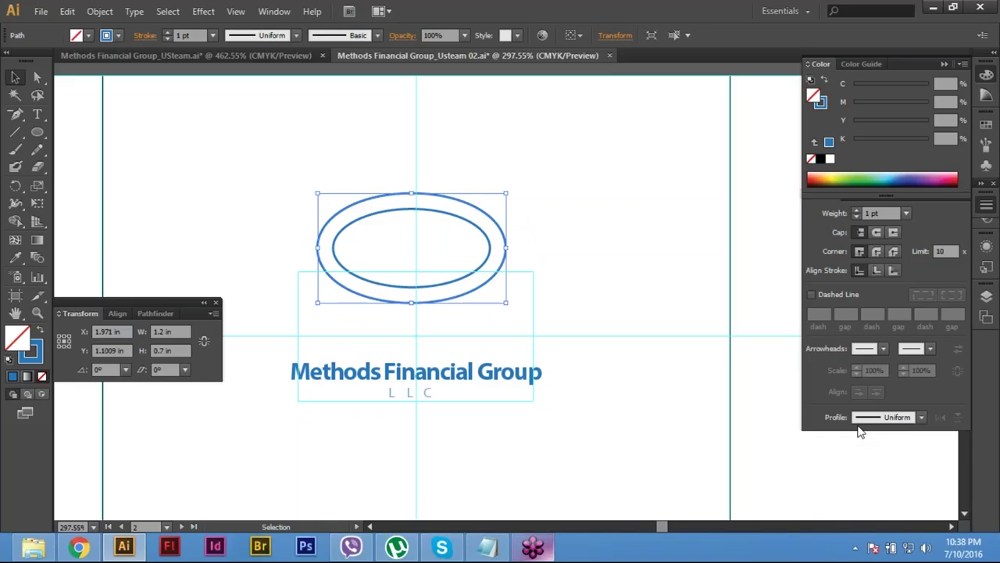
pyautogui.click(790, 415)
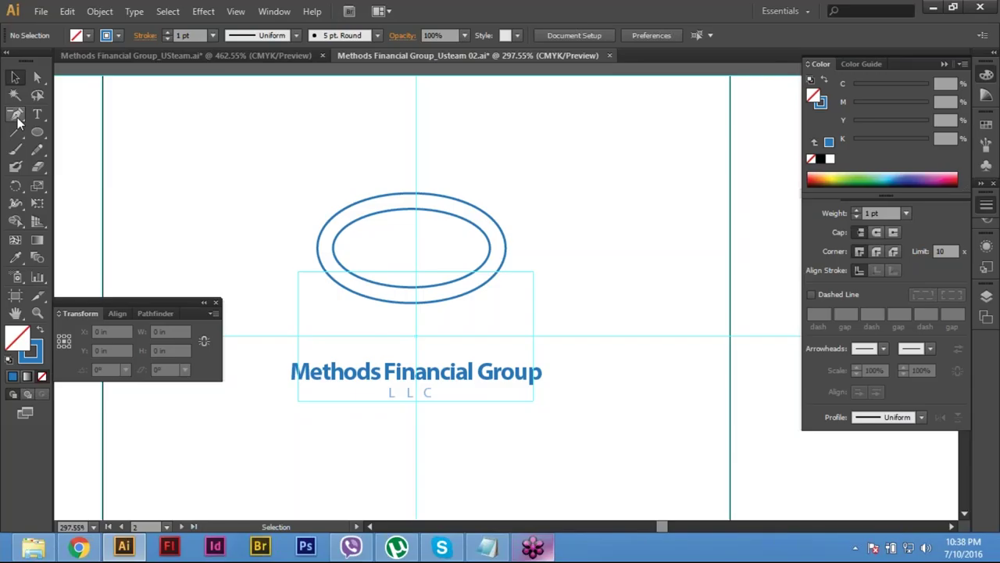
# Step: Try a diagonal and a horizontal straight line across the two ellipses with the Pen tool, deleting each one
pyautogui.moveTo(17, 117); pyautogui.dragTo(59, 116)
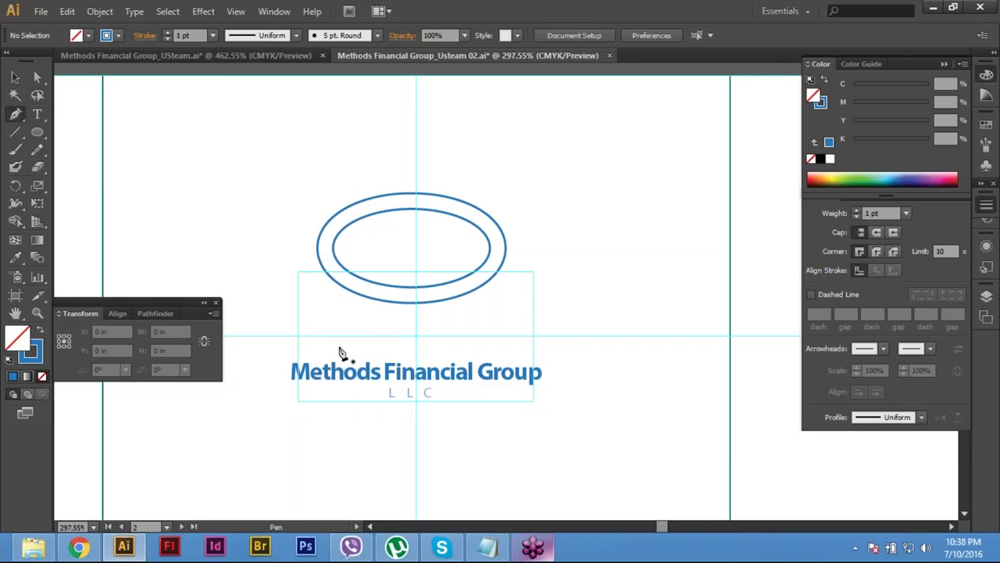
pyautogui.click(310, 223)
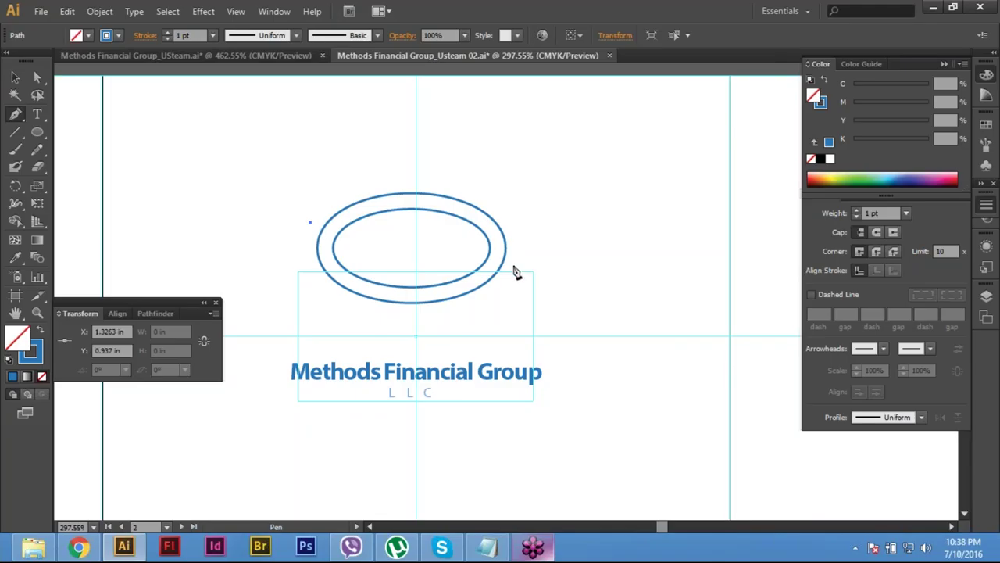
pyautogui.click(512, 272)
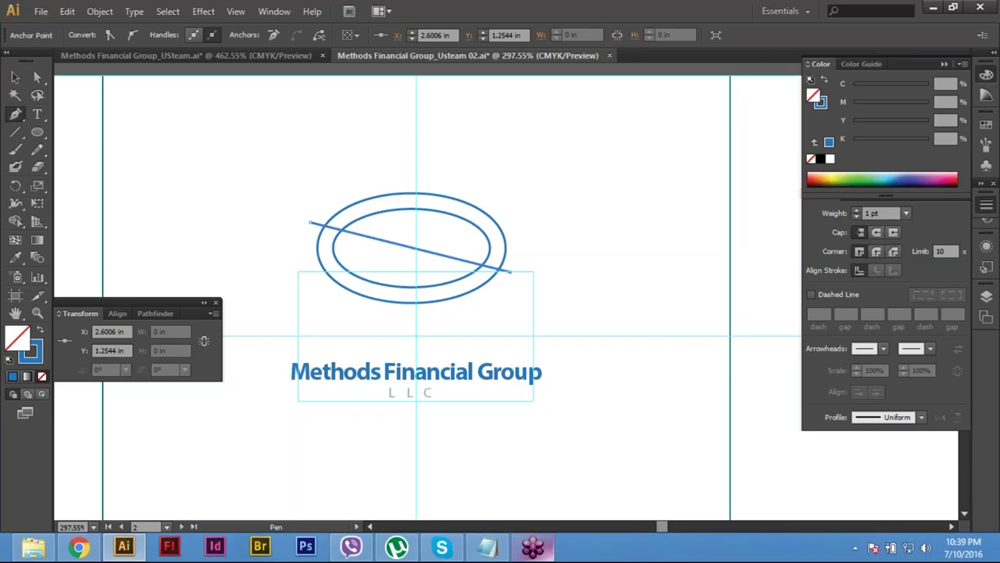
pyautogui.press('Delete')
pyautogui.keyDown('shift'); pyautogui.click(536, 237); pyautogui.keyUp('shift')
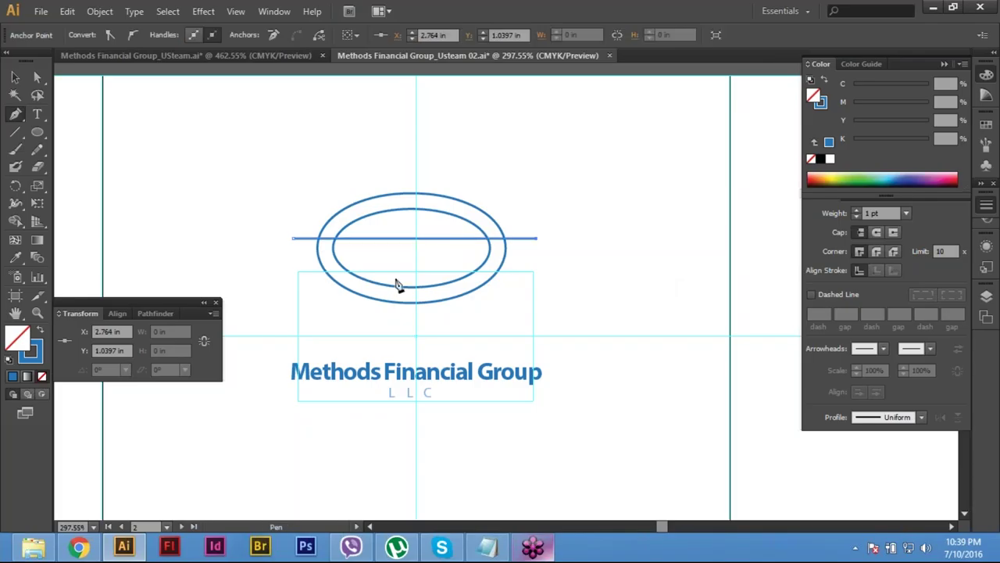
pyautogui.press('Delete')
pyautogui.press('Delete')
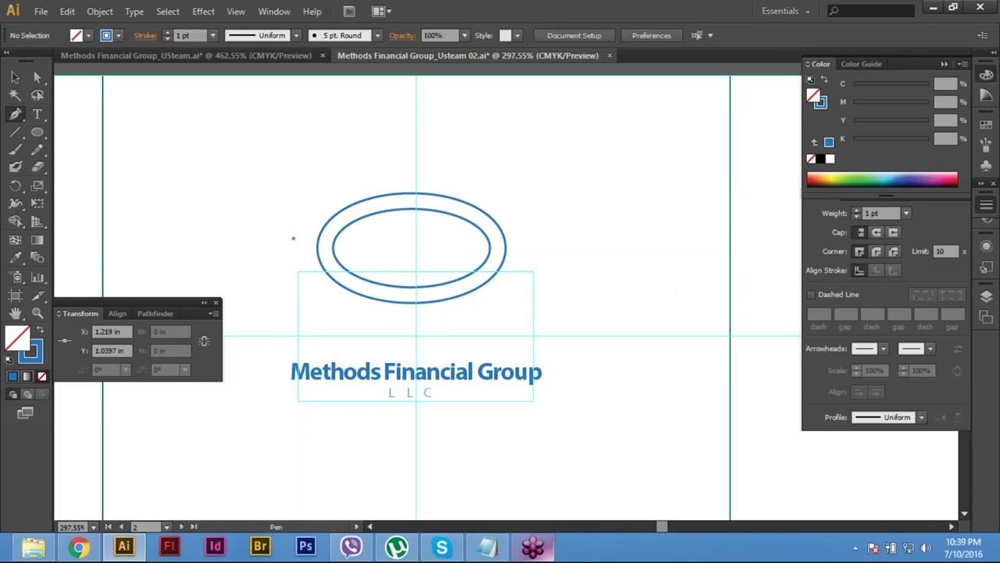
# Step: Draw a straight diagonal line about 1.33 in wide across both ellipses, sloping down from upper left to lower right
pyautogui.click(315, 213)
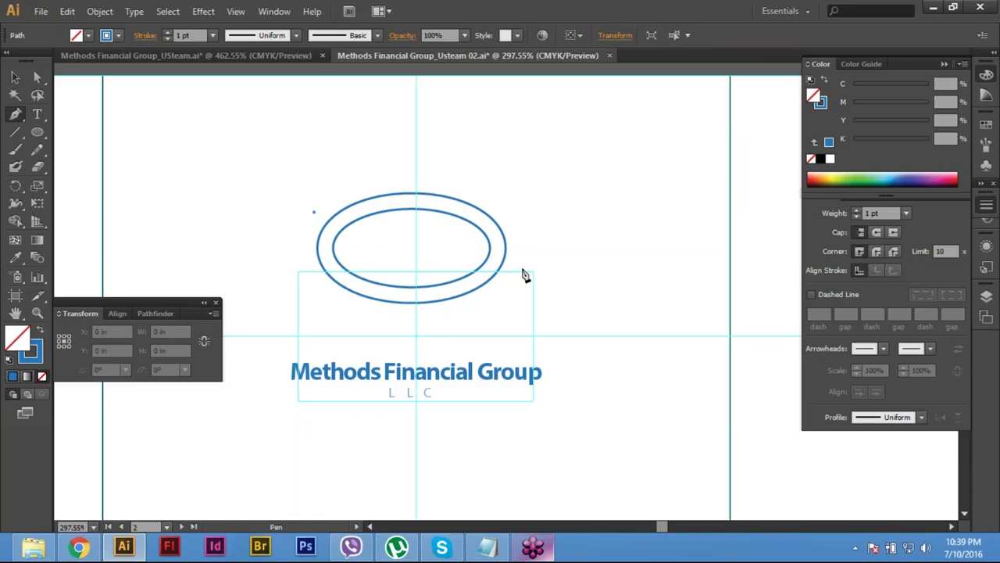
pyautogui.click(523, 268)
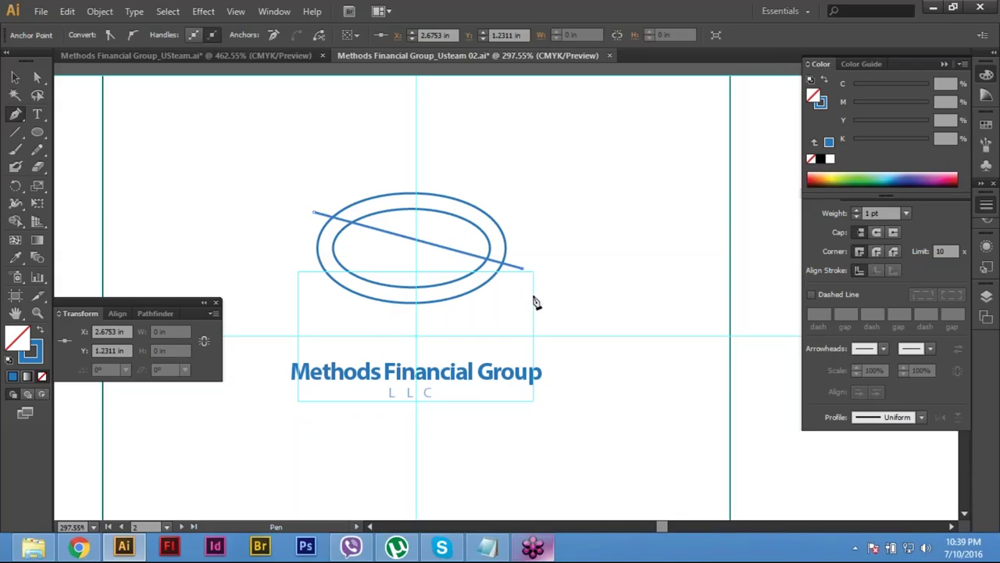
pyautogui.keyDown('ctrl'); pyautogui.click(394, 157); pyautogui.keyUp('ctrl')
pyautogui.press('v')
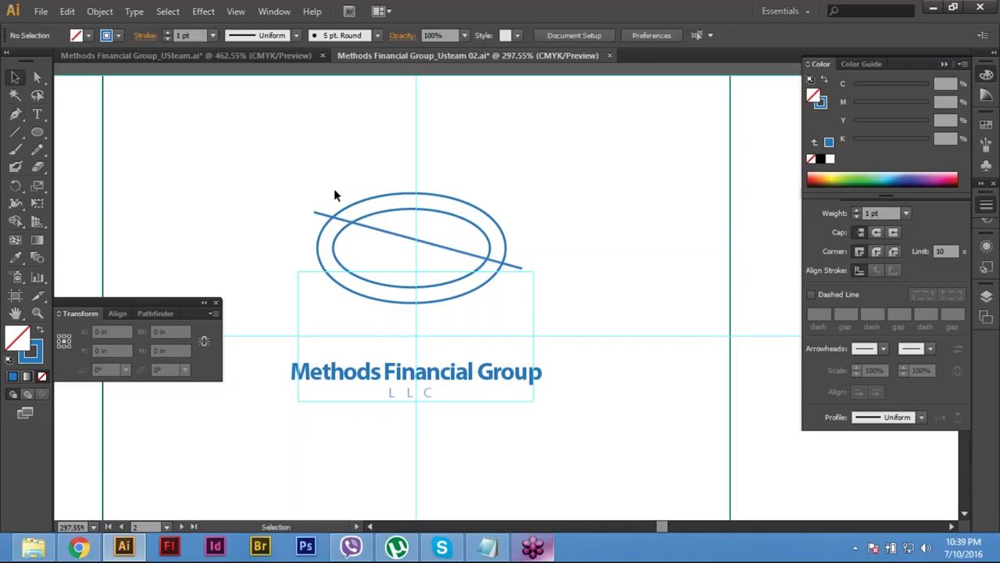
# Step: Select both ellipses and the diagonal line and split them with the Pathfinder Divide operation
pyautogui.moveTo(334, 177); pyautogui.dragTo(363, 247)
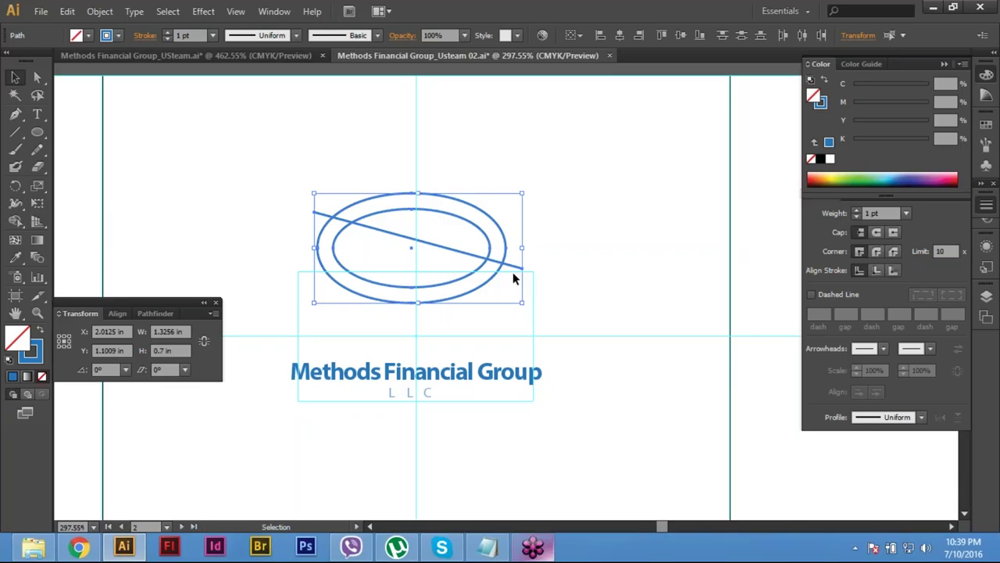
pyautogui.click(156, 313)
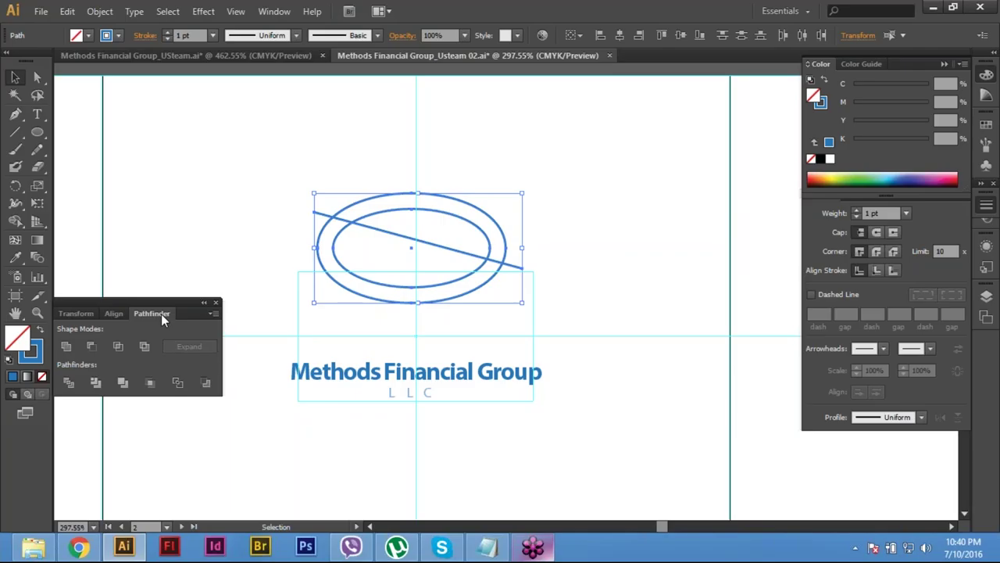
pyautogui.click(69, 381)
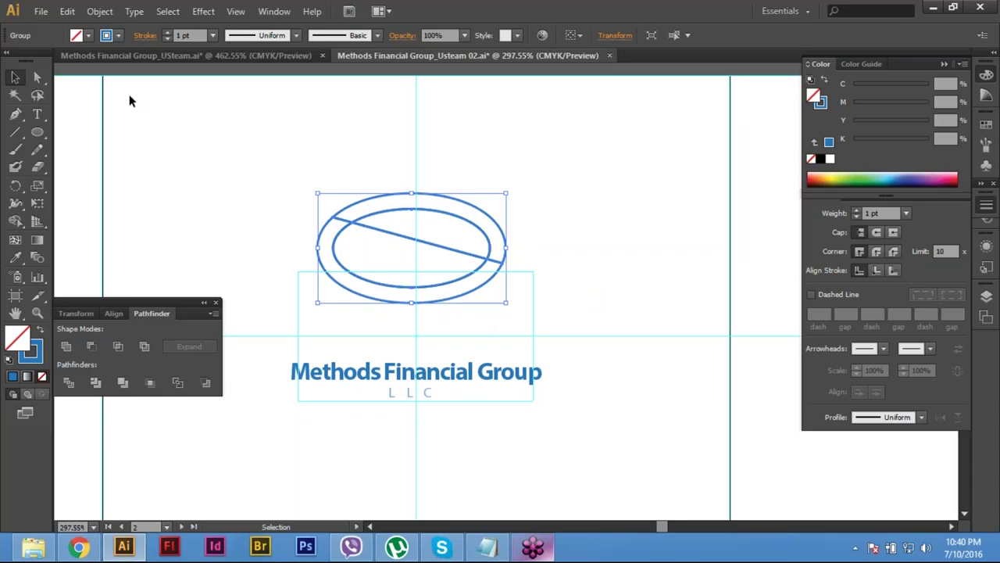
# Step: Check the upper segments of the divided emblem with the Direct Selection tool, and undo the division
pyautogui.click(37, 78)
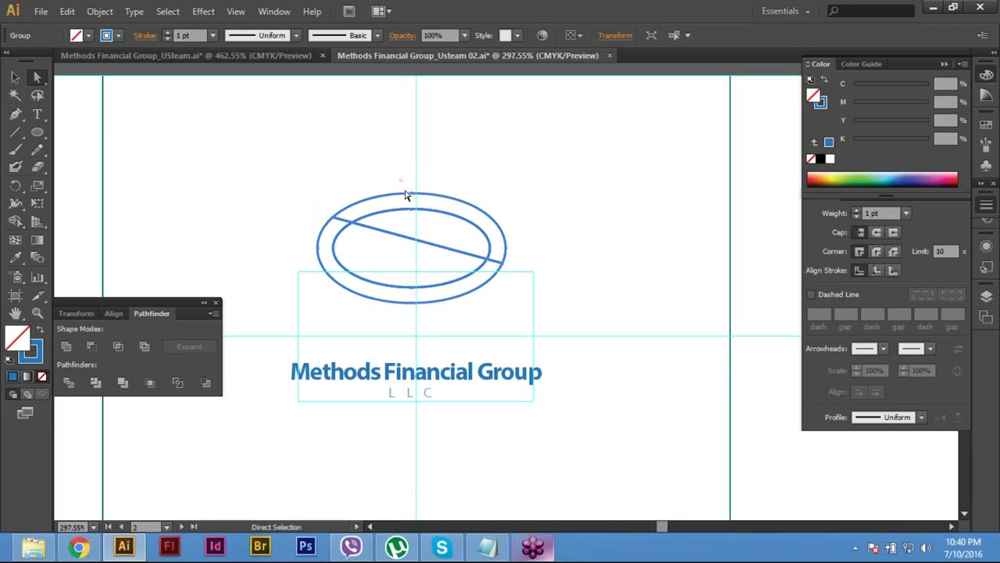
pyautogui.moveTo(405, 192); pyautogui.dragTo(408, 244)
pyautogui.moveTo(407, 244); pyautogui.dragTo(408, 243)
pyautogui.click(571, 321)
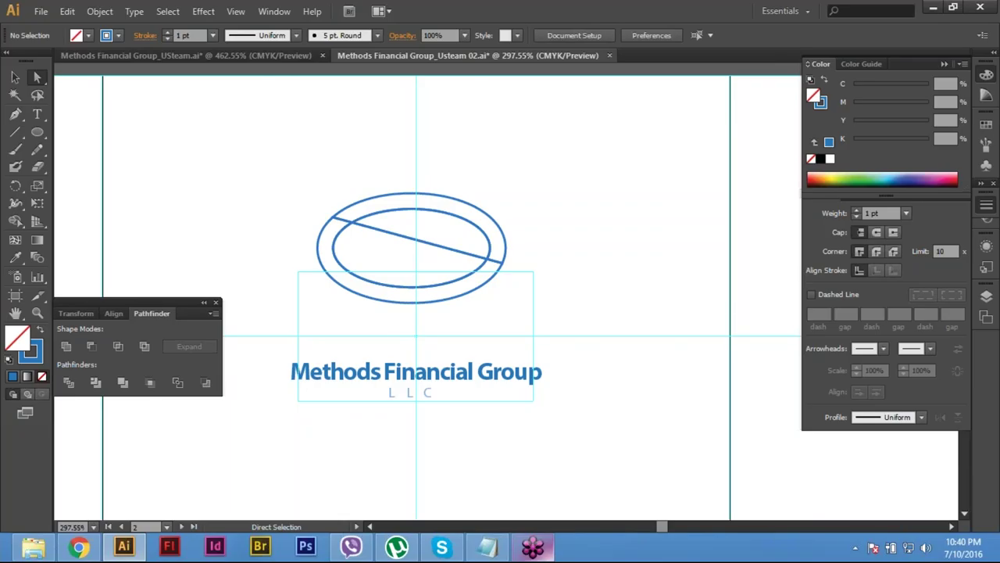
pyautogui.hotkey('ctrl', 'z')
pyautogui.click(347, 212)
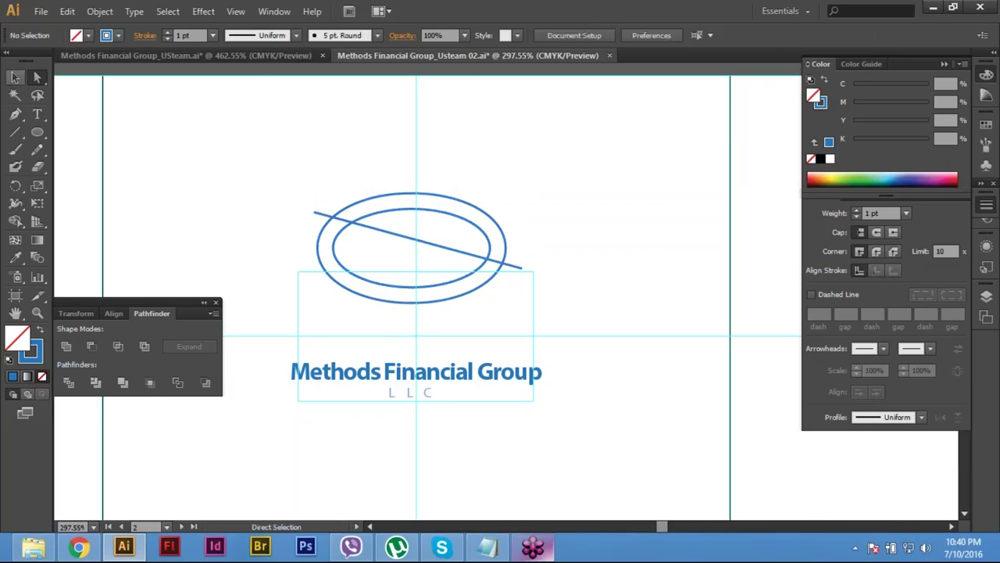
pyautogui.press('v')
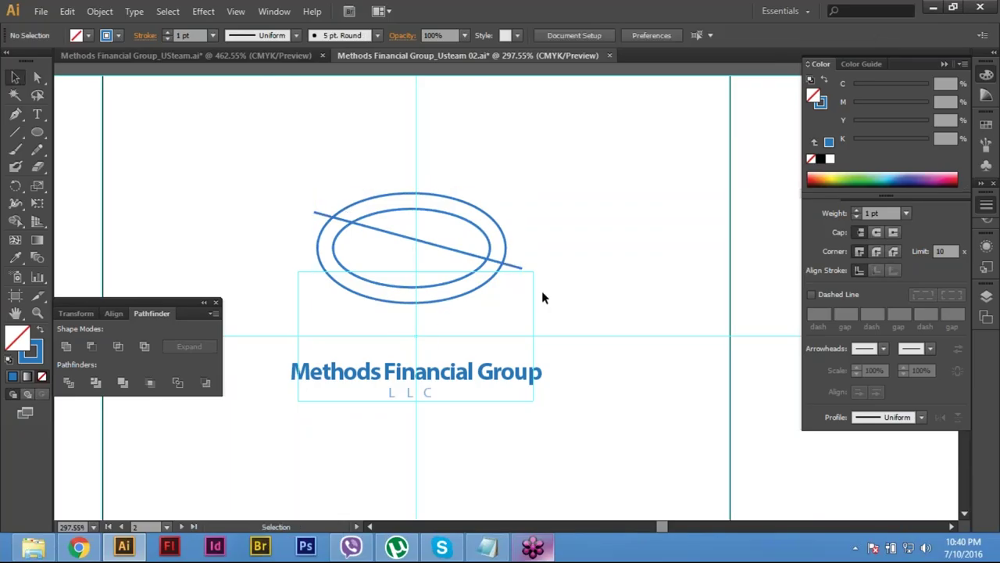
pyautogui.moveTo(542, 293); pyautogui.dragTo(558, 271)
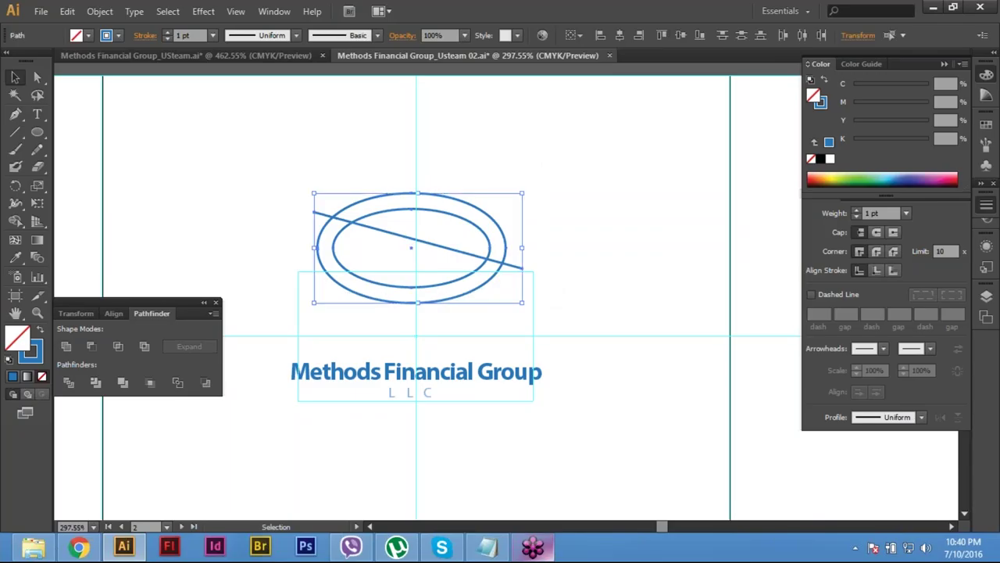
pyautogui.click(69, 383)
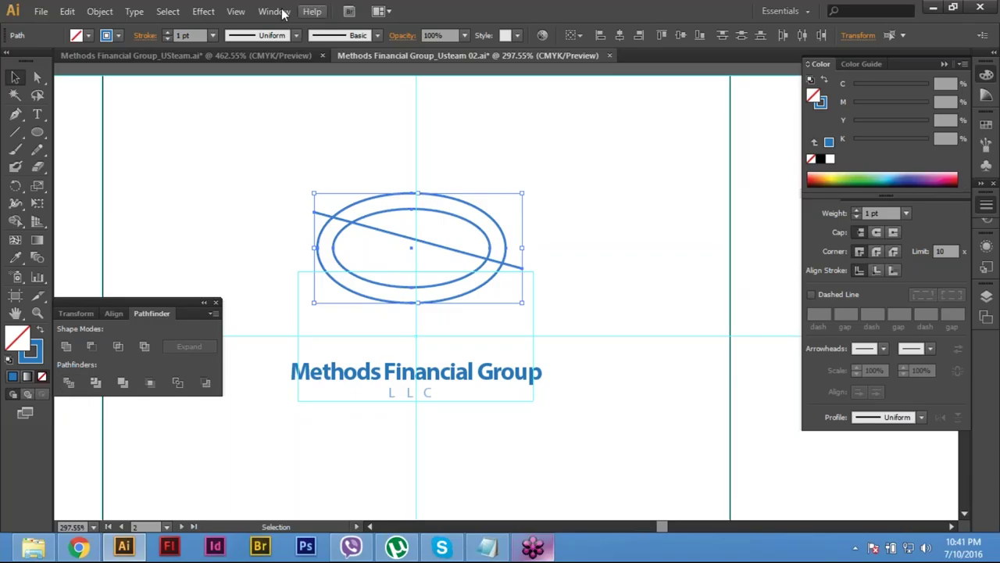
pyautogui.click(275, 11)
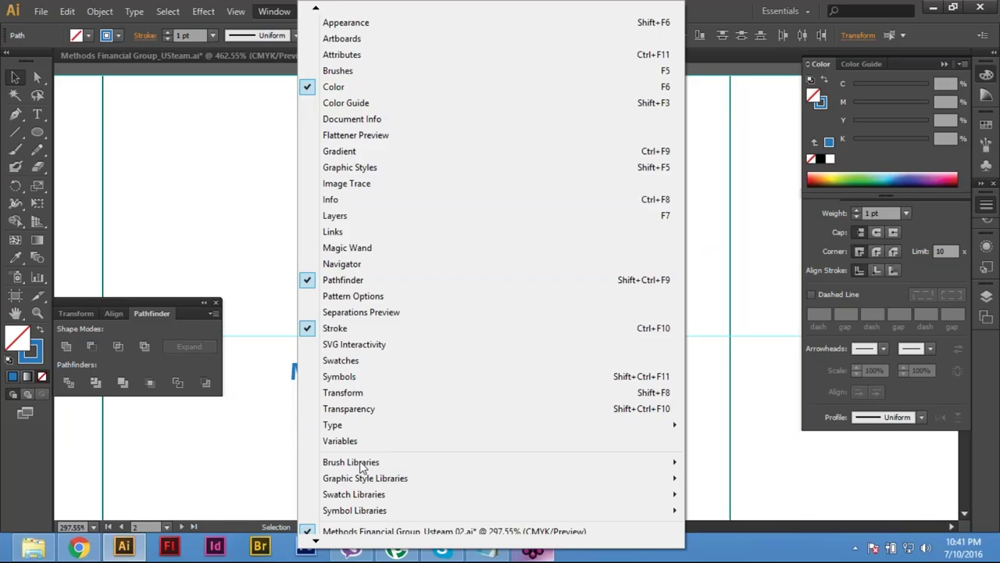
pyautogui.scroll(-1, 359, 352)
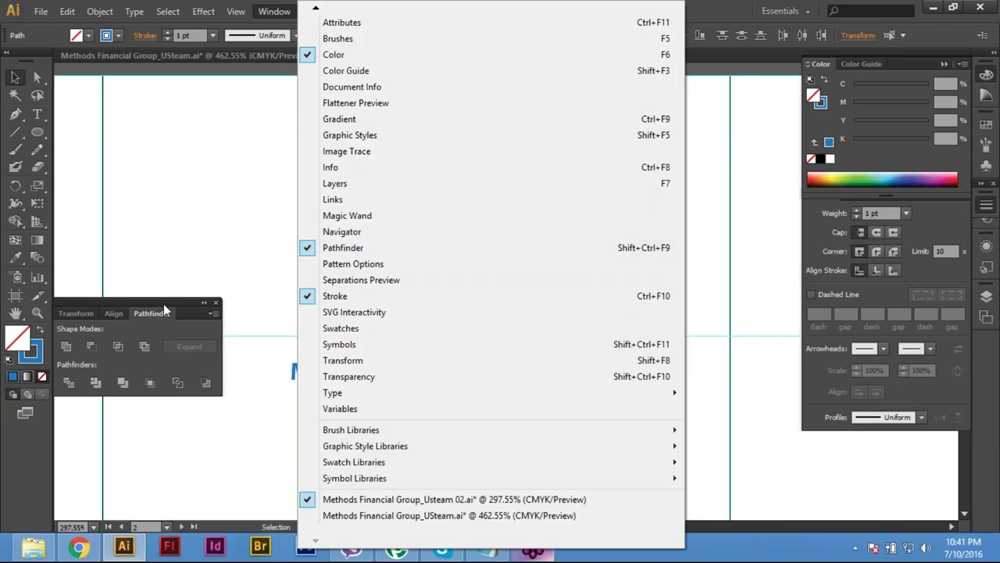
pyautogui.click(403, 265)
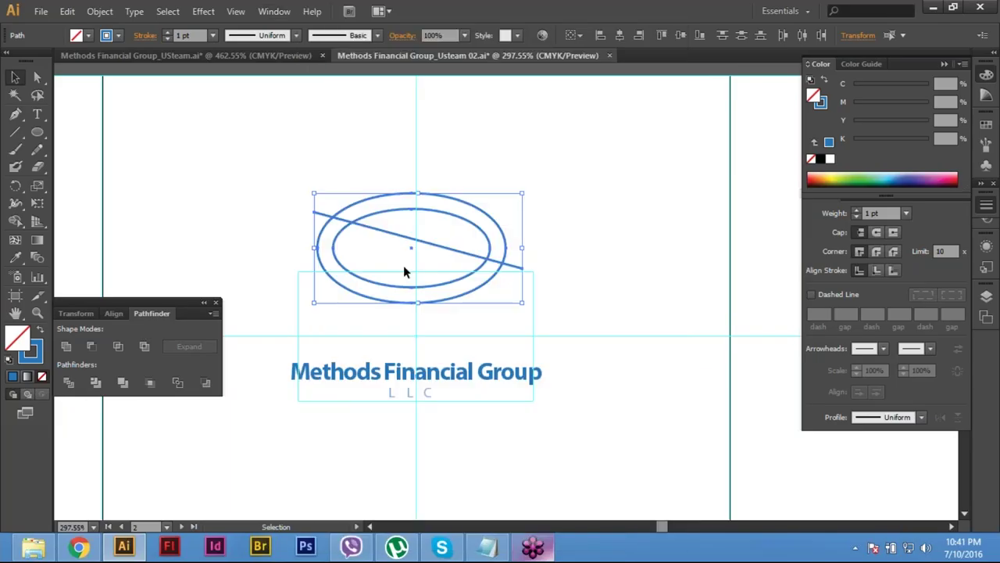
# Step: Try shortening the diagonal line by moving its lower-right endpoint onto the elliptical ring, and undo the move
pyautogui.click(320, 216)
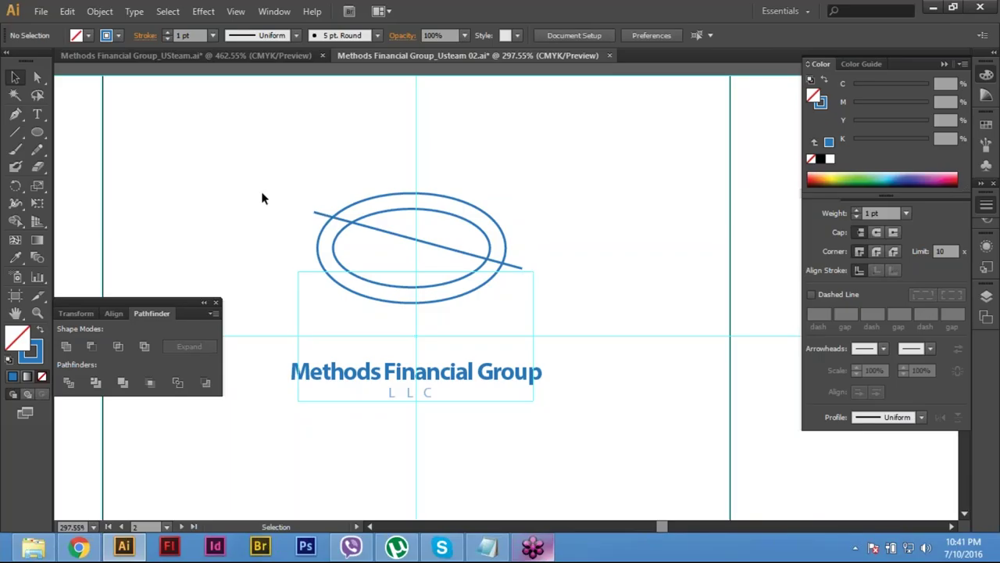
pyautogui.moveTo(263, 195); pyautogui.dragTo(576, 299)
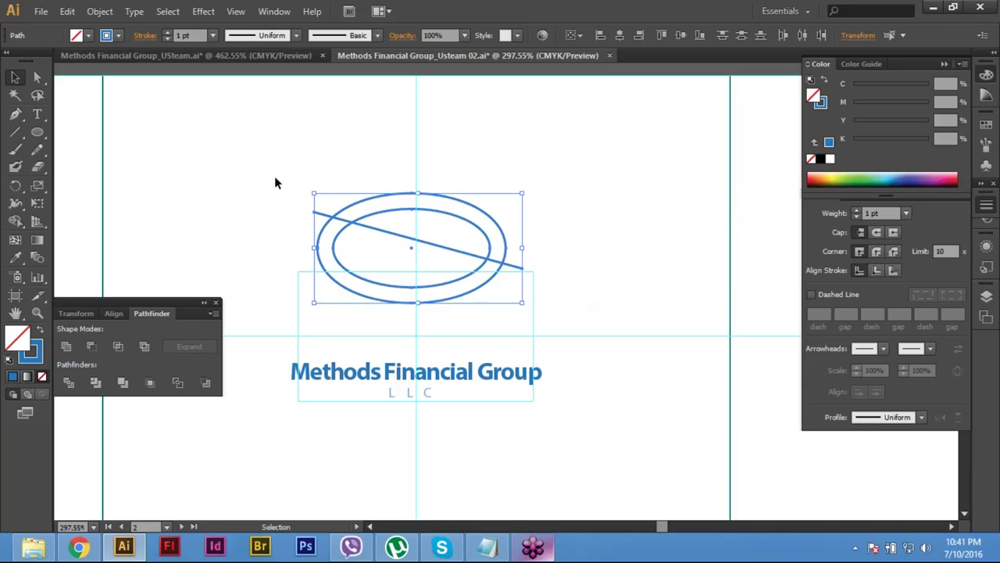
pyautogui.click(530, 272)
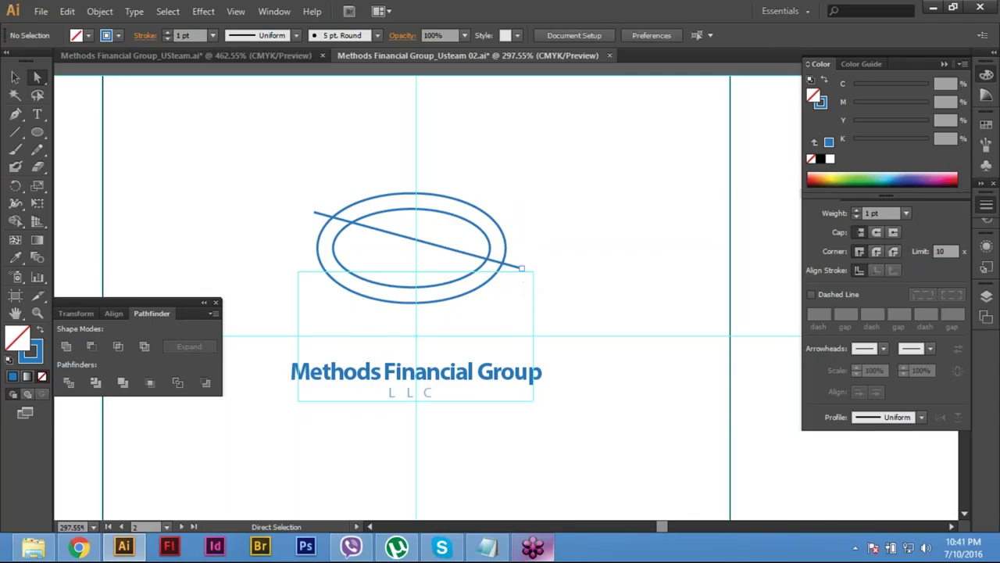
pyautogui.moveTo(522, 268); pyautogui.dragTo(494, 264)
pyautogui.click(536, 331)
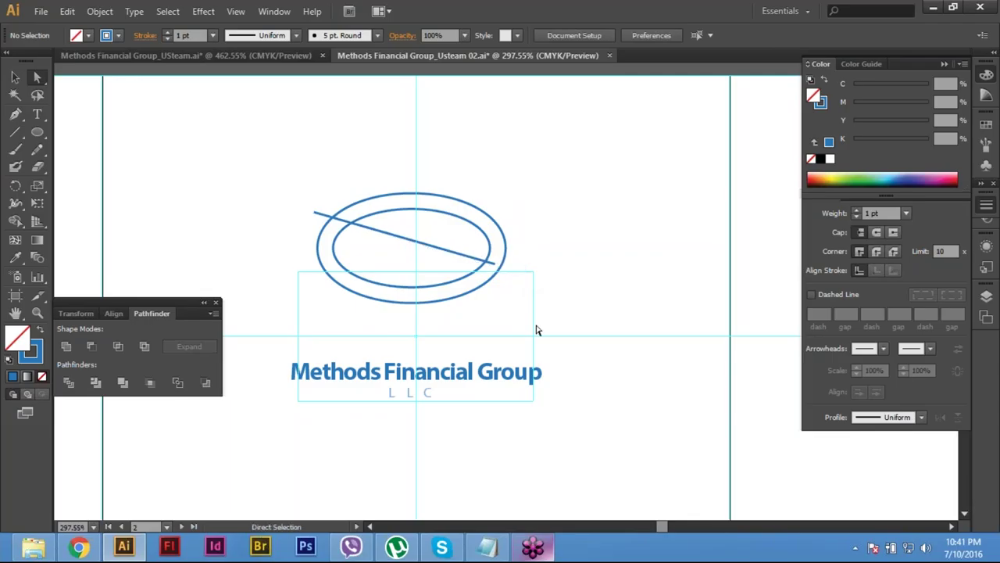
pyautogui.hotkey('ctrl', 'z')
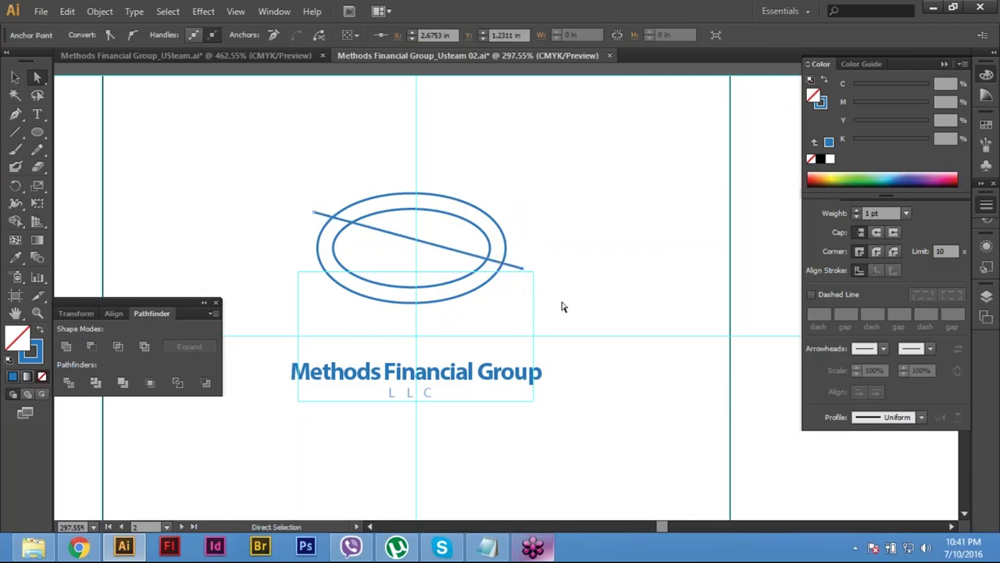
pyautogui.click(356, 205)
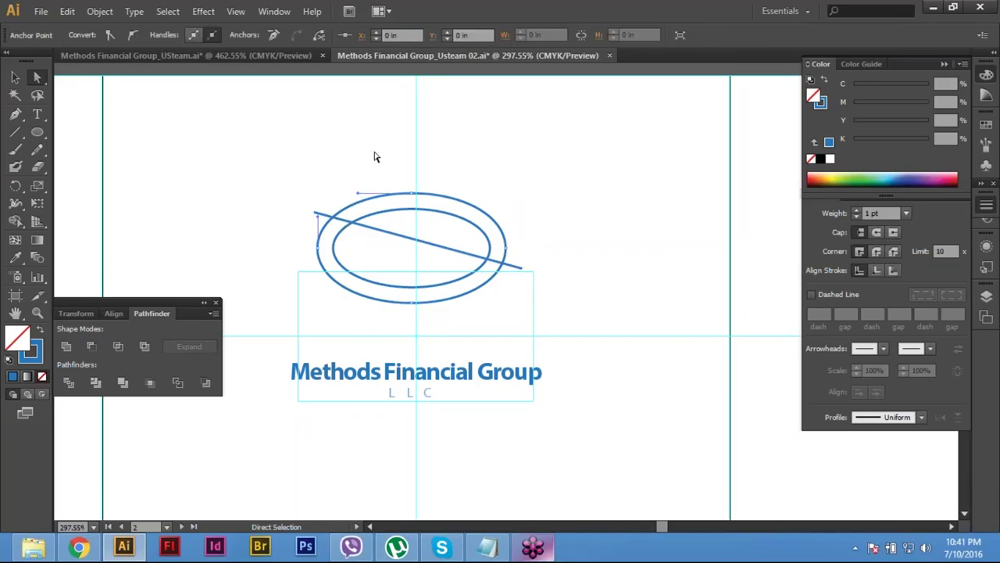
pyautogui.press('v')
pyautogui.click(547, 203)
pyautogui.moveTo(548, 202); pyautogui.dragTo(406, 174)
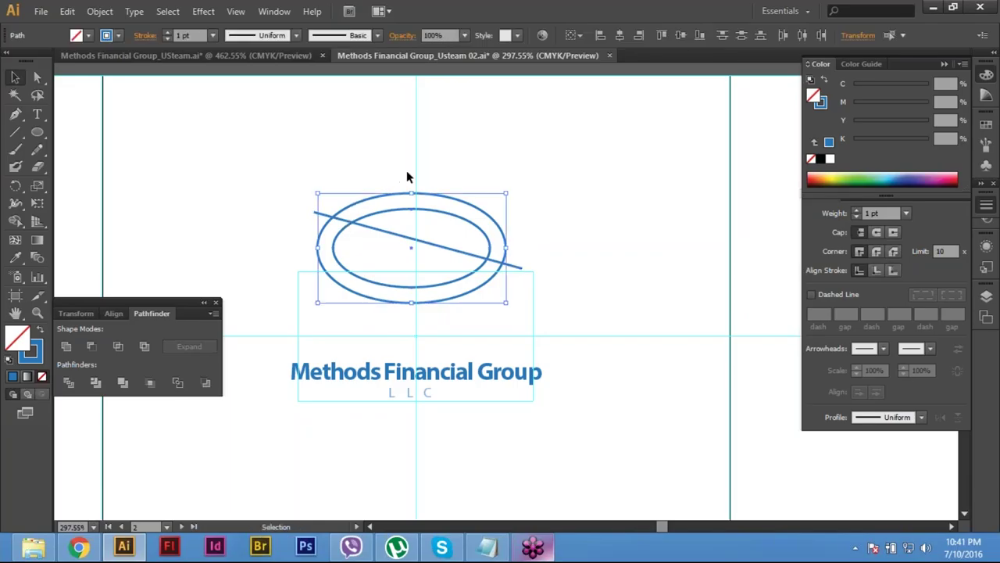
pyautogui.click(571, 258)
pyautogui.moveTo(571, 259); pyautogui.dragTo(501, 243)
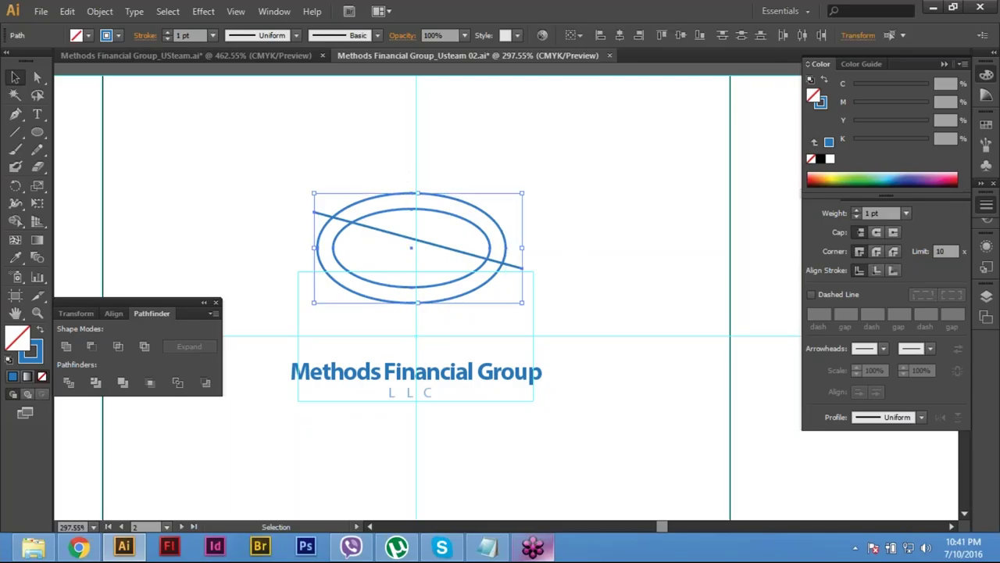
pyautogui.hotkey('ctrl', 'shift', 'a')
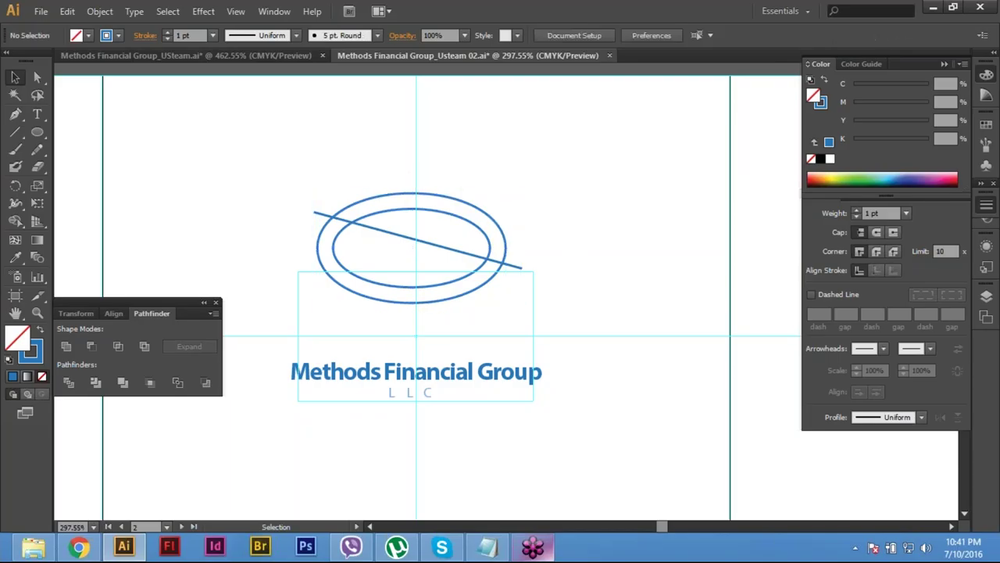
pyautogui.click(414, 255)
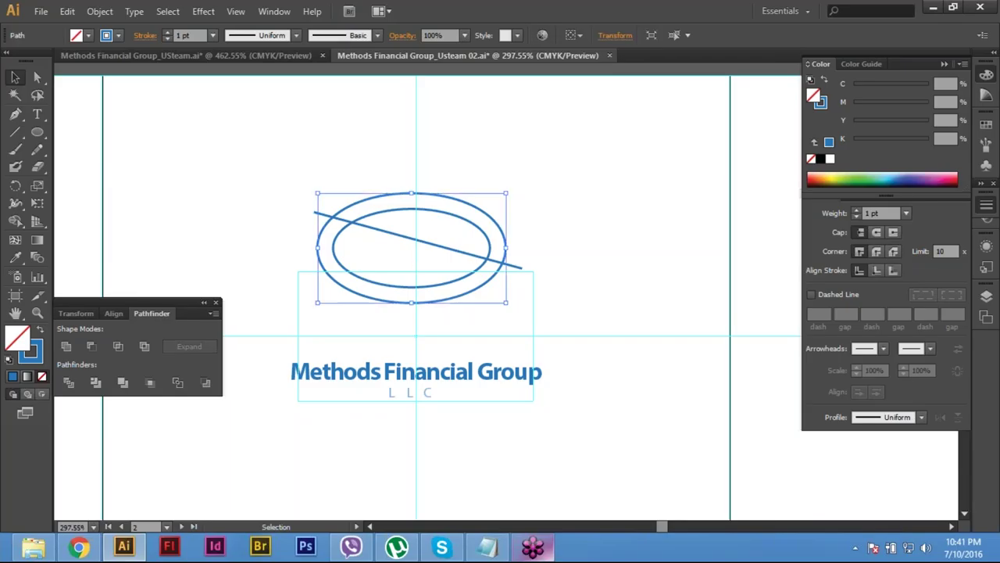
pyautogui.keyDown('shift'); pyautogui.click(336, 215); pyautogui.keyUp('shift')
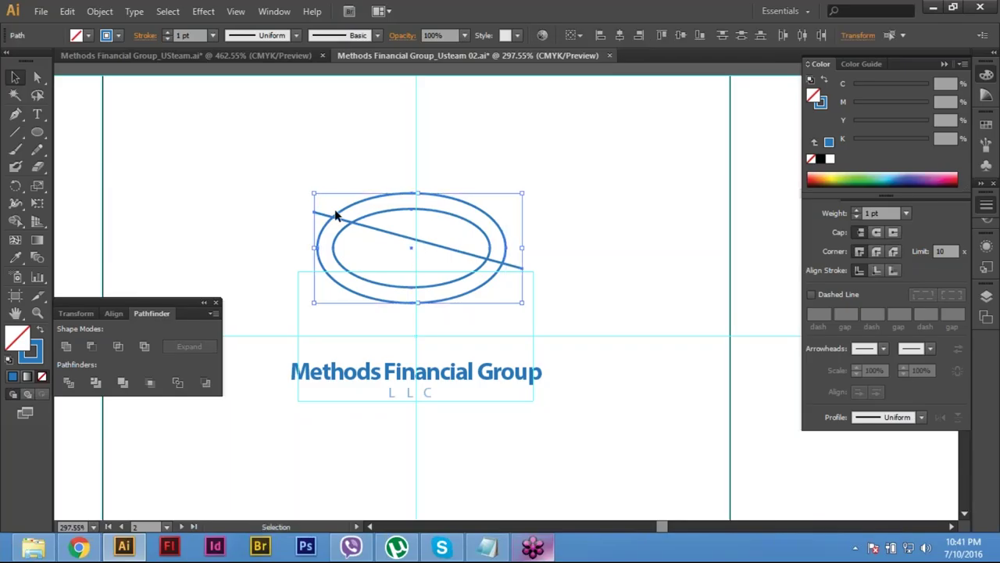
pyautogui.click(321, 187)
pyautogui.moveTo(358, 240); pyautogui.dragTo(508, 296)
pyautogui.click(307, 207)
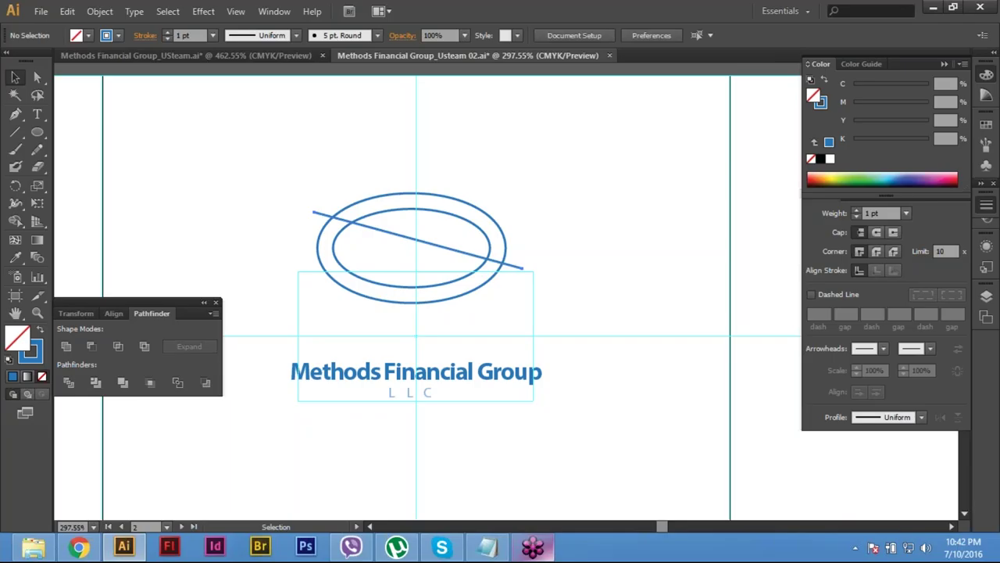
# Step: Delete the diagonal line that crosses the two ellipses
pyautogui.click(316, 213)
pyautogui.press('Delete')
# Step: Try two replacement diagonal lines across both ellipses with the Pen tool, undoing each one
pyautogui.press('p')
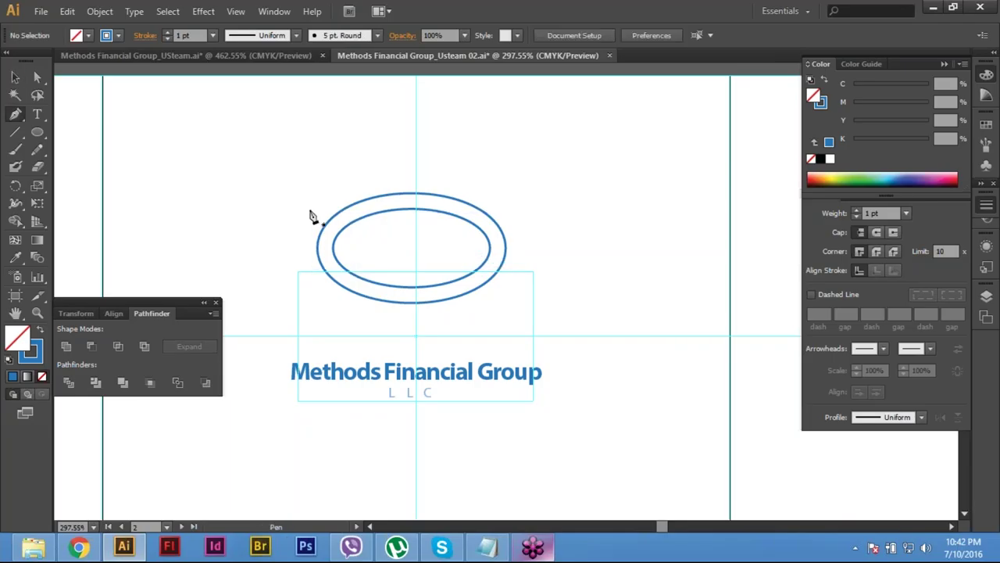
pyautogui.click(311, 202)
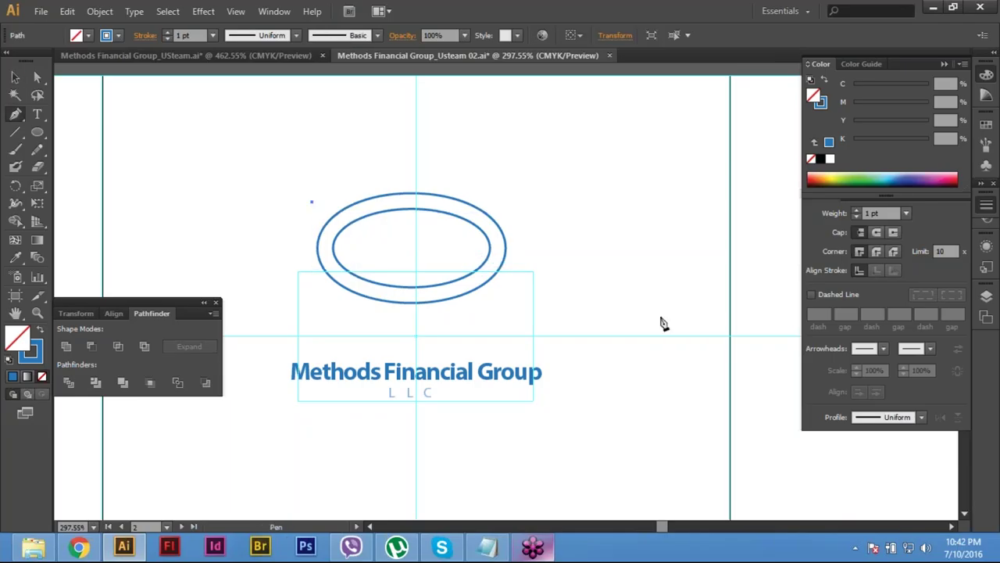
pyautogui.click(522, 273)
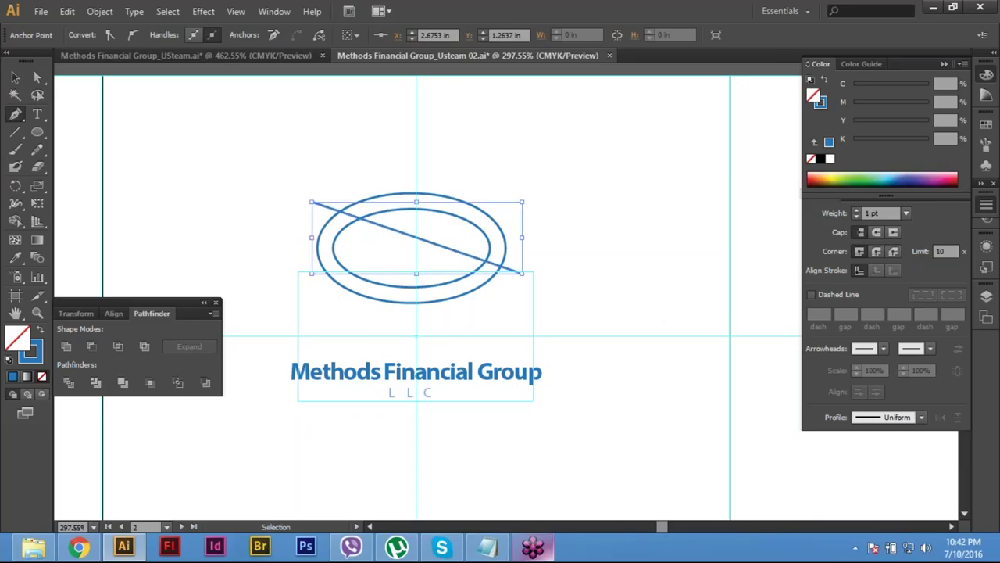
pyautogui.hotkey('ctrl', 'shift', 'a')
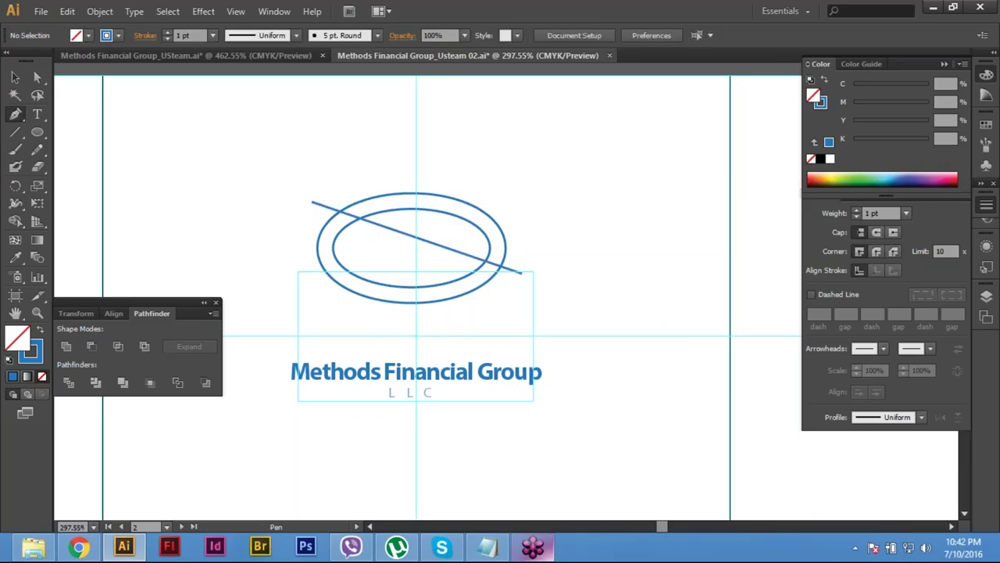
pyautogui.click(18, 115)
pyautogui.press('ctrl')
pyautogui.hotkey('ctrl', 'z')
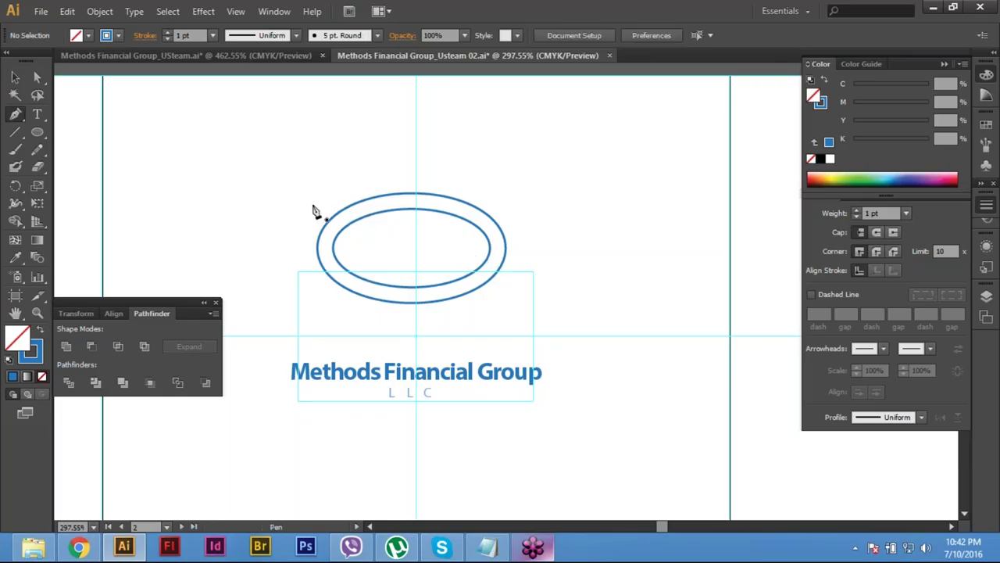
pyautogui.click(312, 206)
pyautogui.click(520, 268)
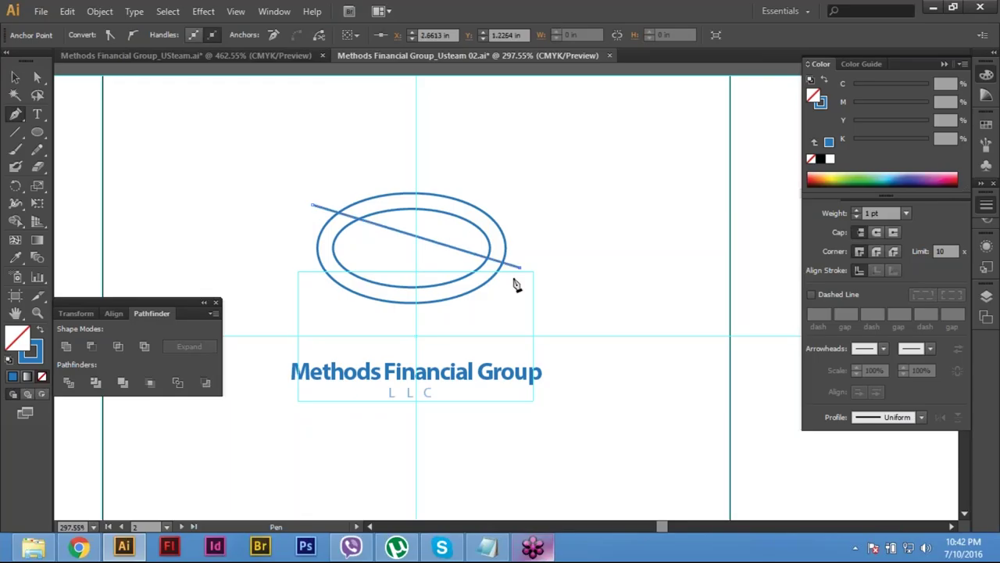
pyautogui.click(16, 115)
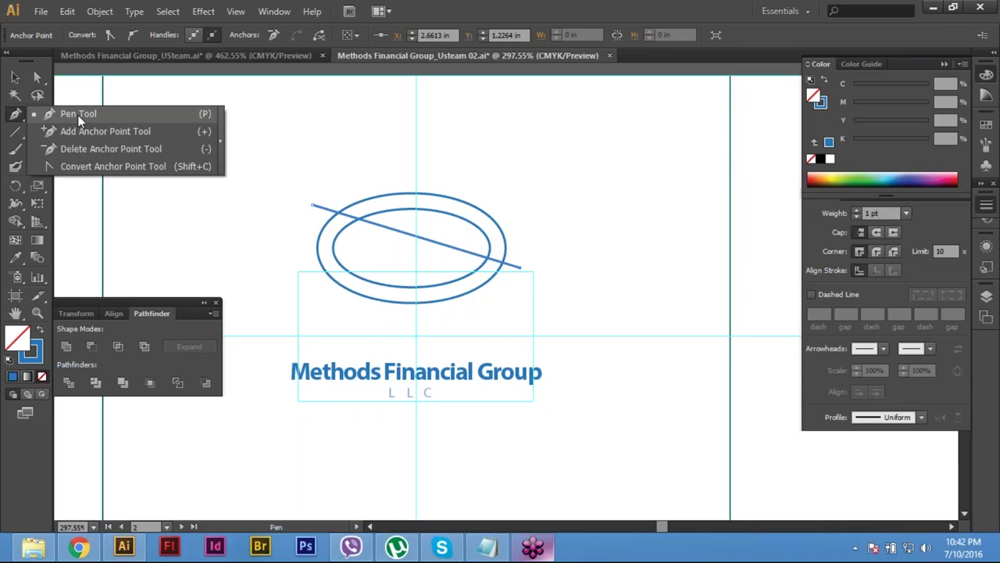
pyautogui.click(78, 115)
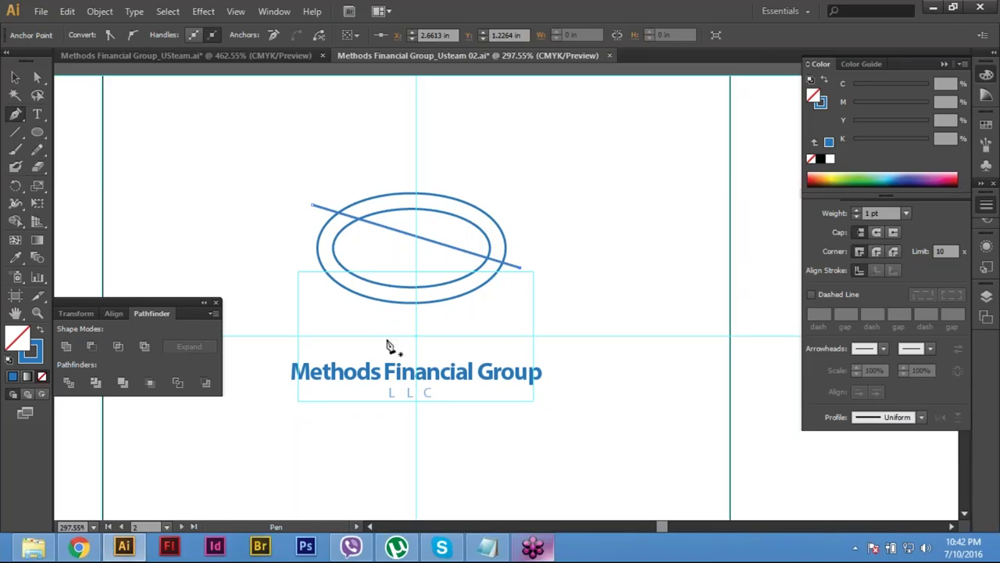
pyautogui.press('v')
pyautogui.hotkey('ctrl', 'z')
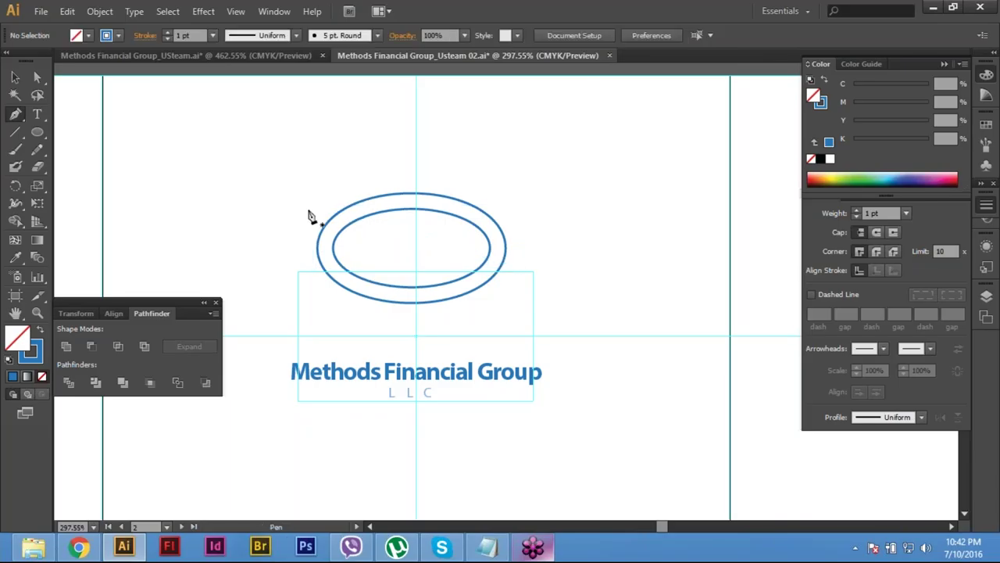
# Step: Draw a straight, gently sloping line across both ellipses with the Pen tool, from just outside their upper left to just outside their lower right
pyautogui.click(310, 209)
pyautogui.click(524, 263)
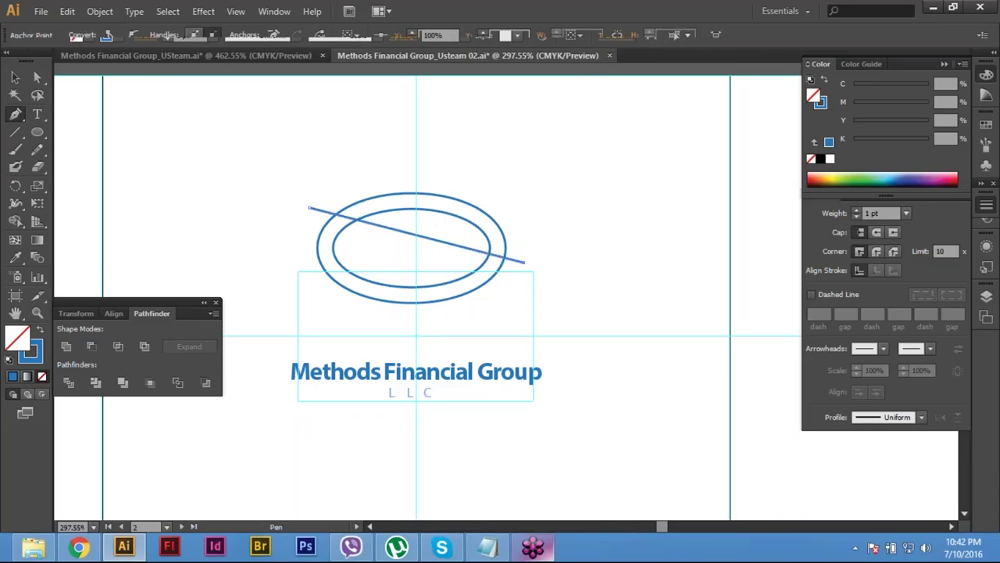
pyautogui.press('v')
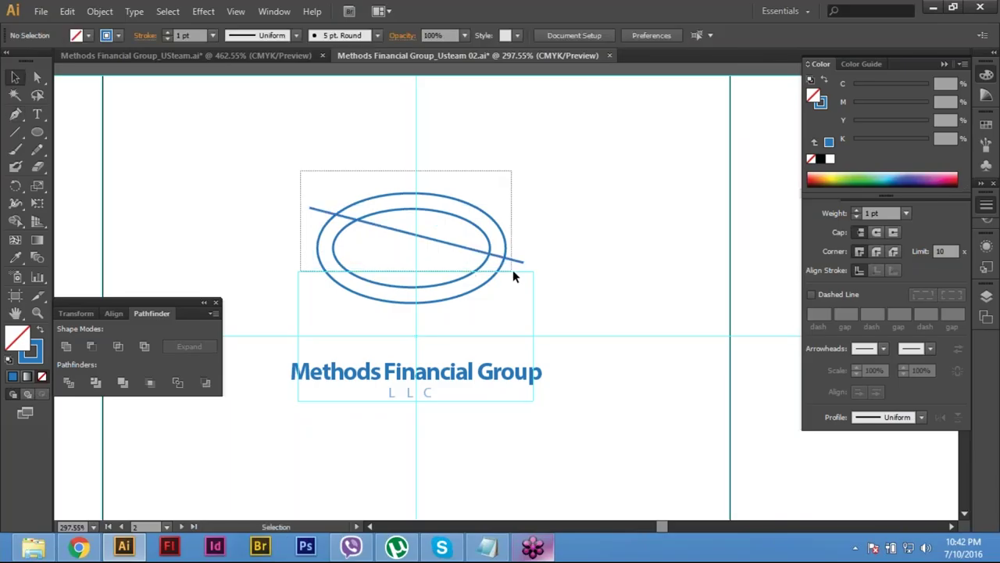
# Step: Try the Pathfinder Divide operation on the ellipses and the new diagonal line, and undo it
pyautogui.hotkey('ctrl', 'a')
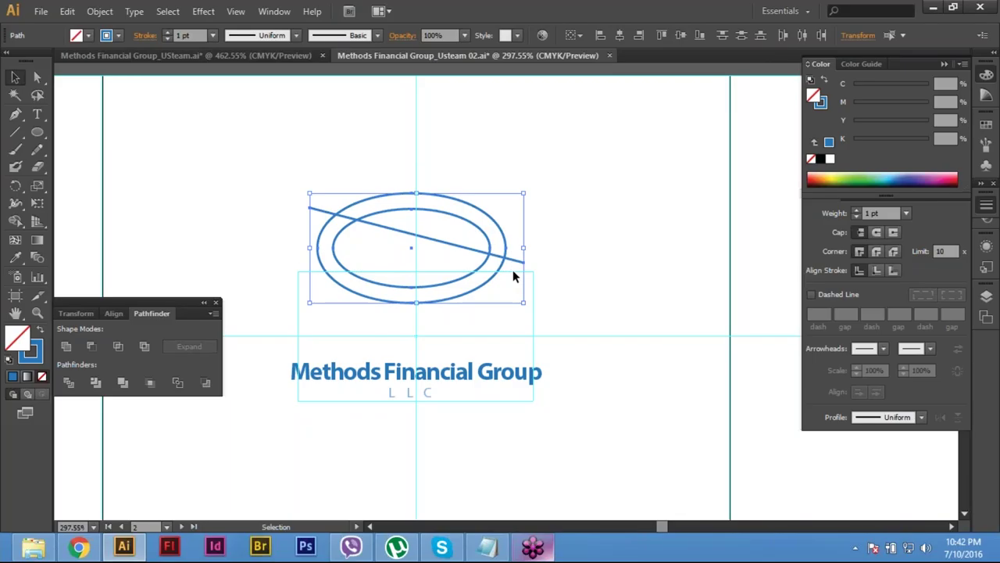
pyautogui.click(69, 384)
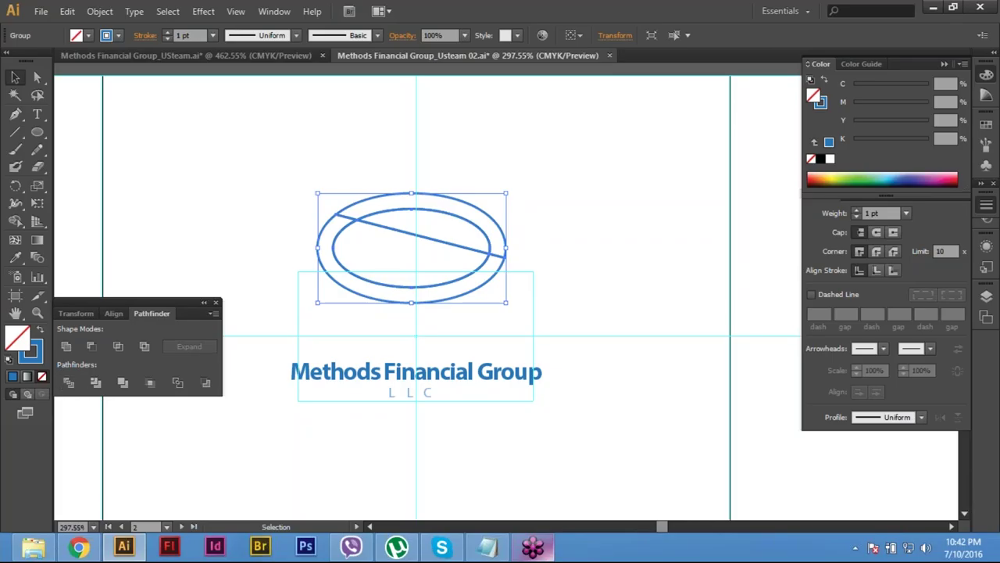
pyautogui.hotkey('ctrl', 'z')
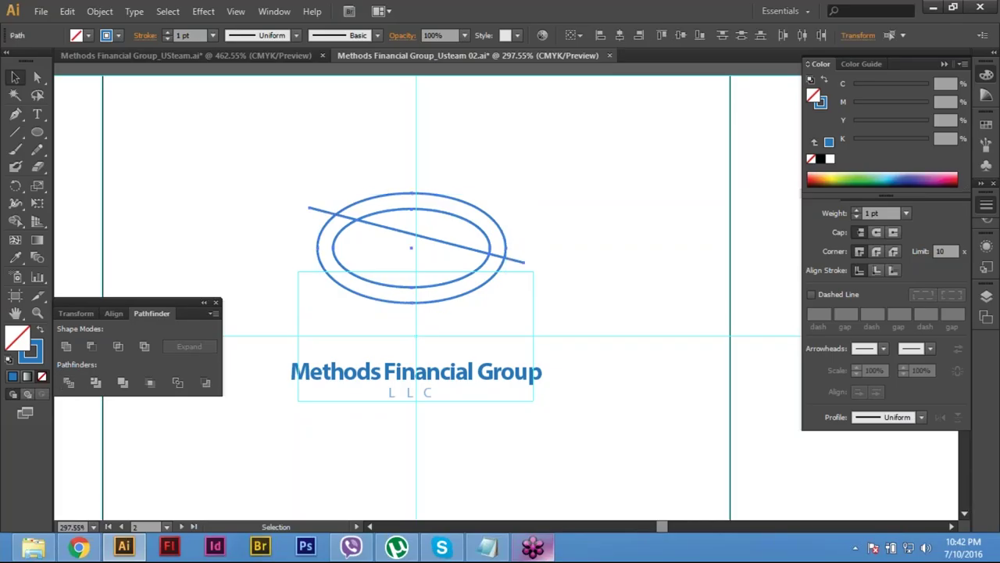
pyautogui.moveTo(532, 273); pyautogui.dragTo(290, 182)
pyautogui.moveTo(417, 222); pyautogui.dragTo(261, 175)
pyautogui.moveTo(547, 230); pyautogui.dragTo(314, 189)
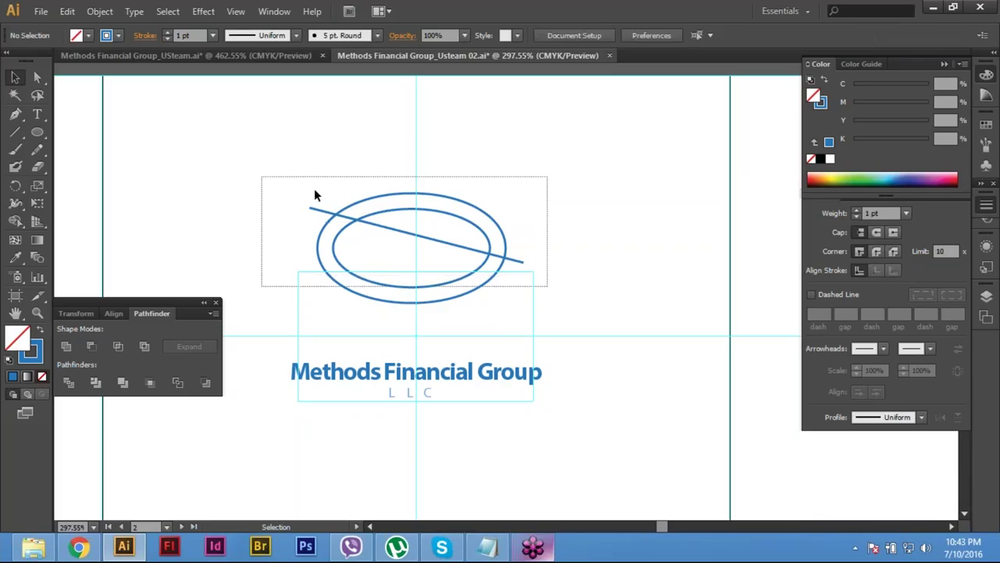
pyautogui.moveTo(247, 159); pyautogui.dragTo(523, 268)
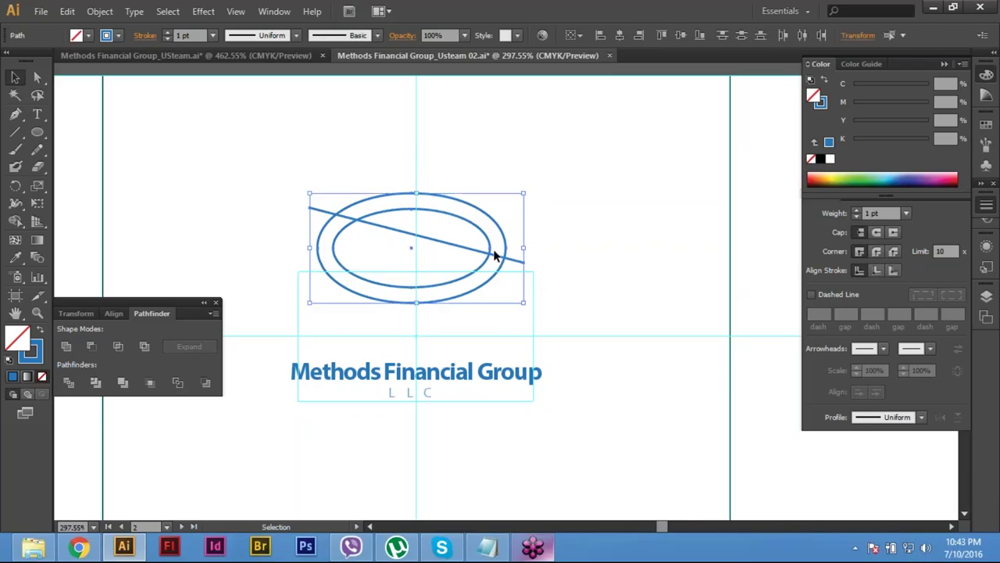
pyautogui.click(306, 195)
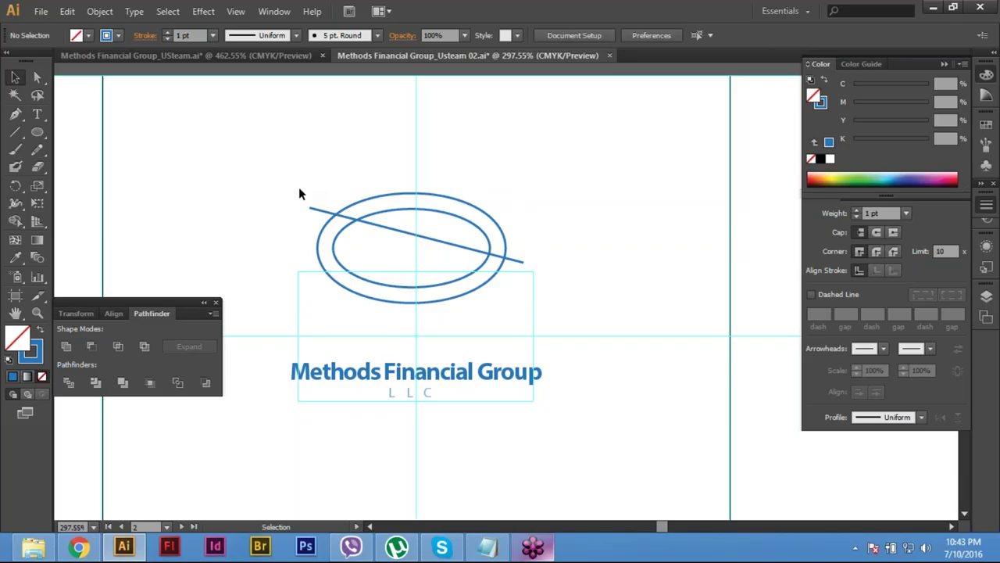
# Step: Select both ellipses and the diagonal line, split them with Pathfinder Divide, and clear the selection
pyautogui.moveTo(299, 188); pyautogui.dragTo(543, 267)
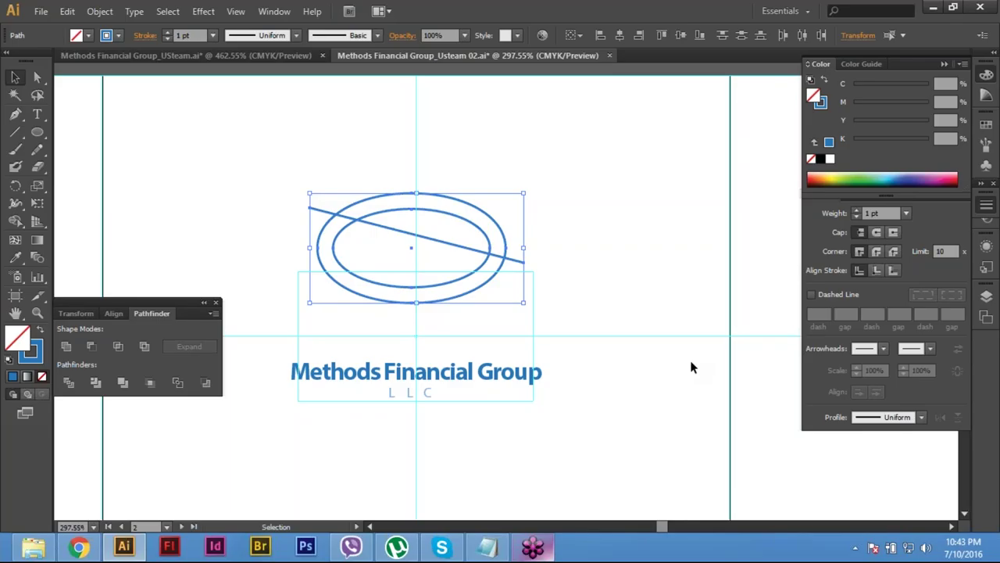
pyautogui.click(68, 383)
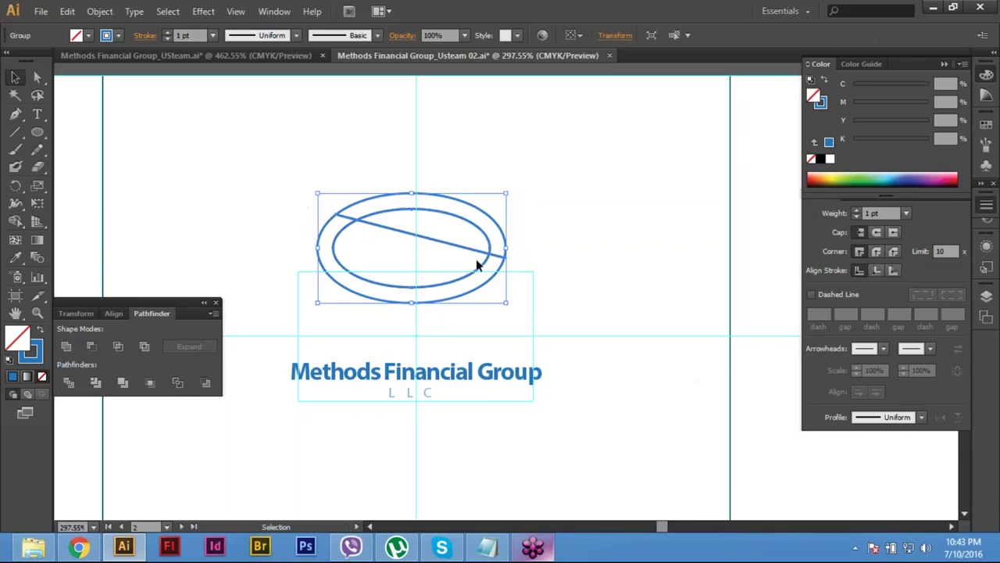
pyautogui.click(476, 266)
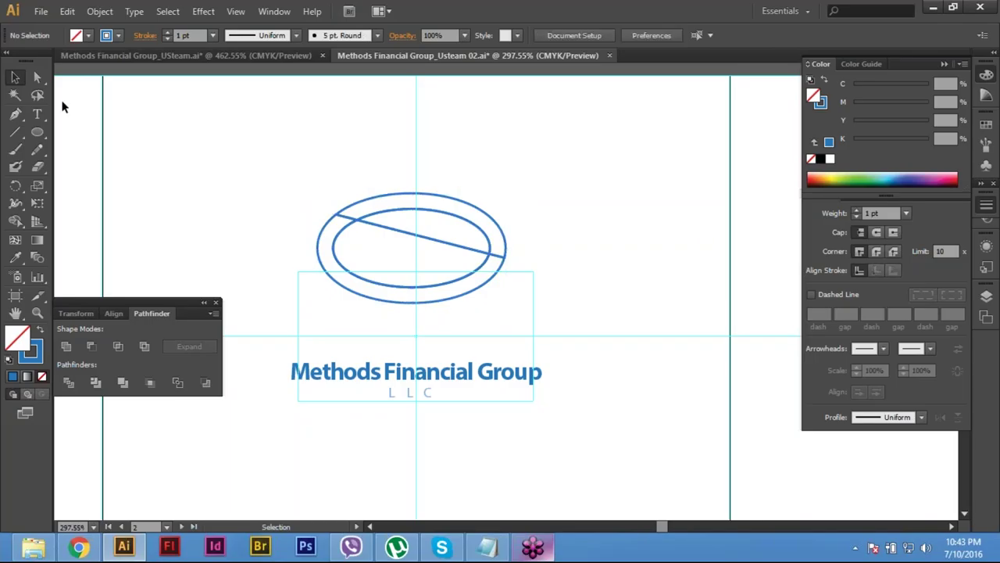
# Step: Delete the upper ring segment and both inner ellipse pieces using the Direct Selection tool, keeping only the lower curved band
pyautogui.click(36, 77)
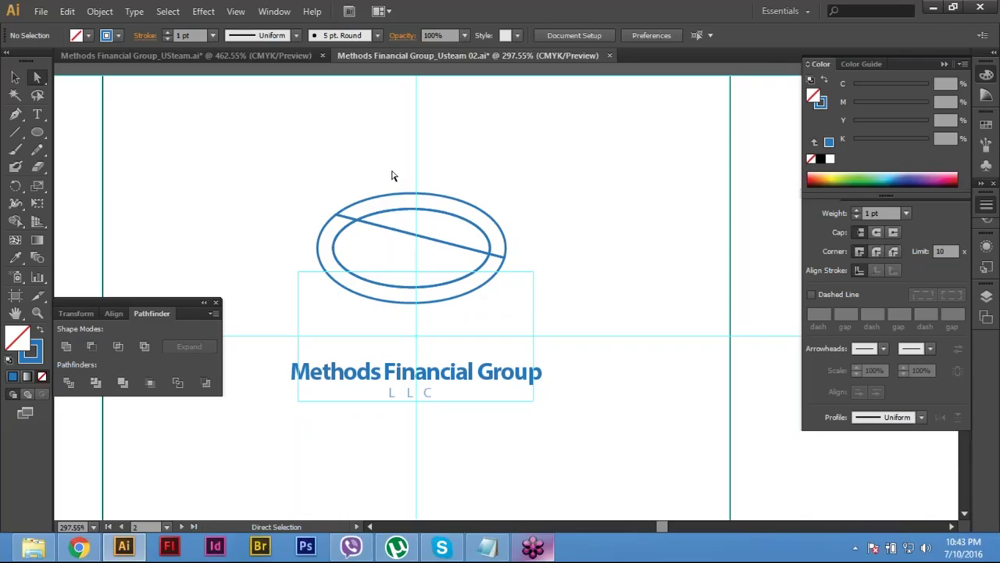
pyautogui.moveTo(392, 171); pyautogui.dragTo(406, 250)
pyautogui.moveTo(406, 252); pyautogui.dragTo(406, 254)
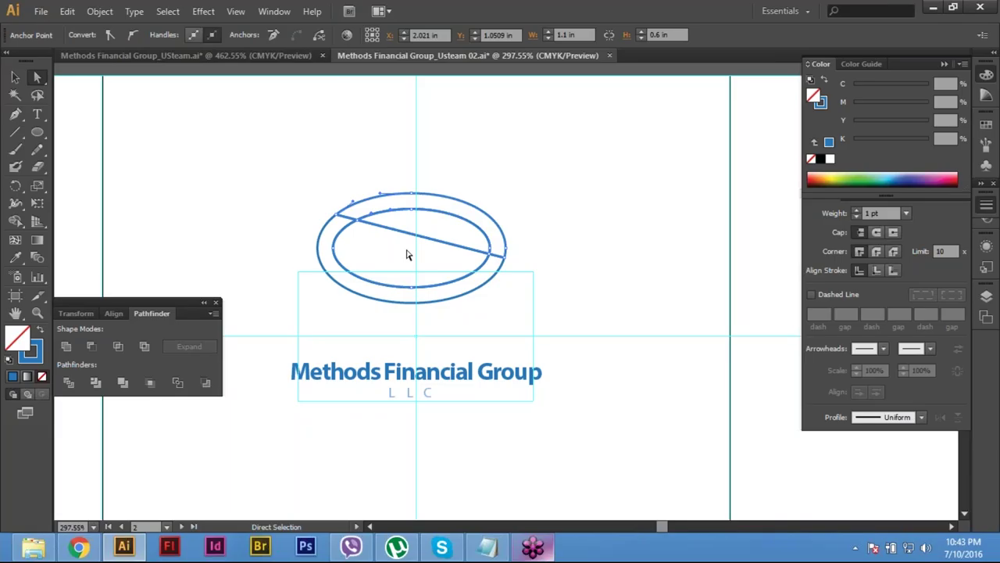
pyautogui.press('Delete')
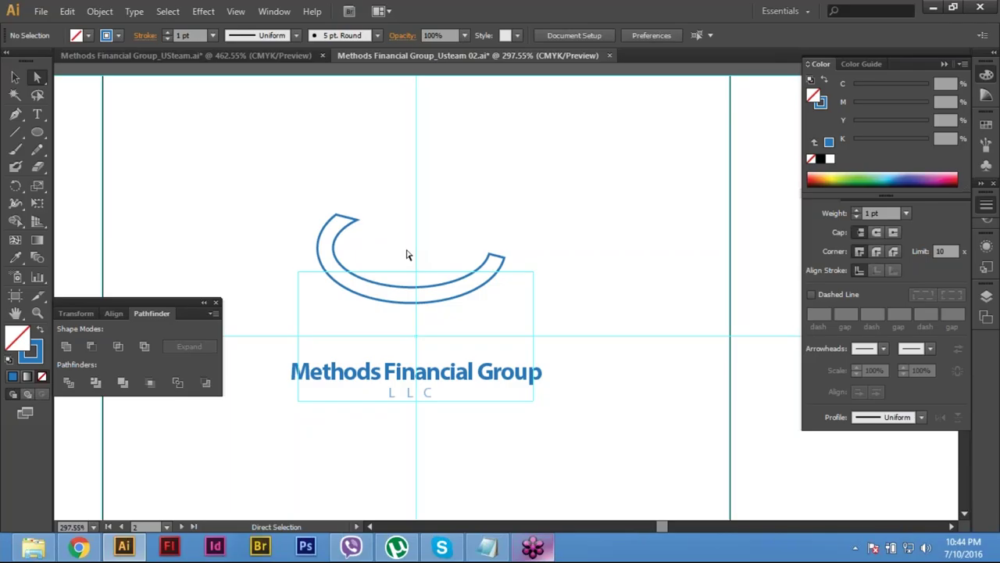
# Step: Delete the short straight edge closing the band's upper-left end with the Direct Selection tool
pyautogui.press('v')
pyautogui.press('a')
pyautogui.press('z')
pyautogui.moveTo(195, 202); pyautogui.dragTo(572, 321)
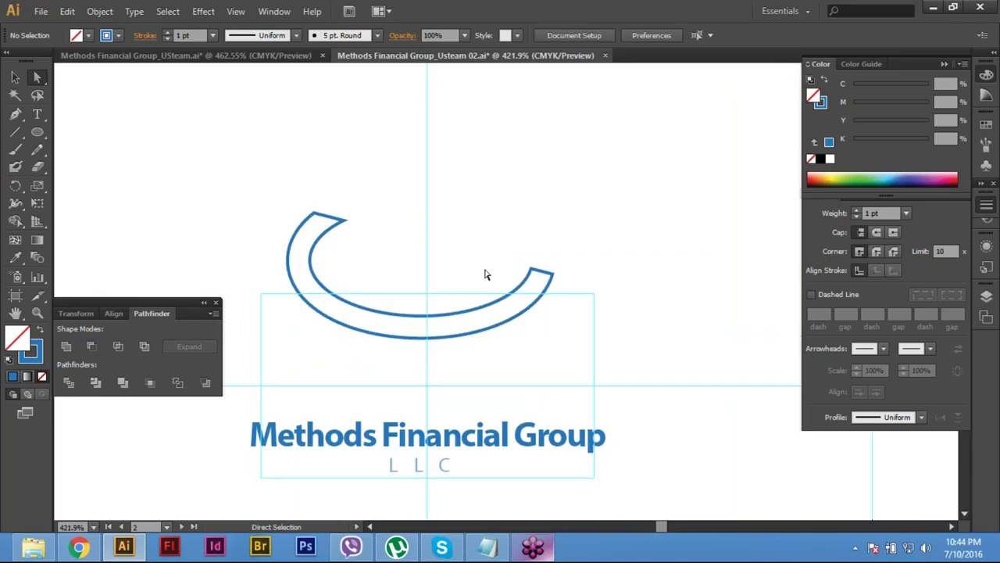
pyautogui.scroll(5, 433, 141)
pyautogui.moveTo(422, 146); pyautogui.dragTo(406, 167)
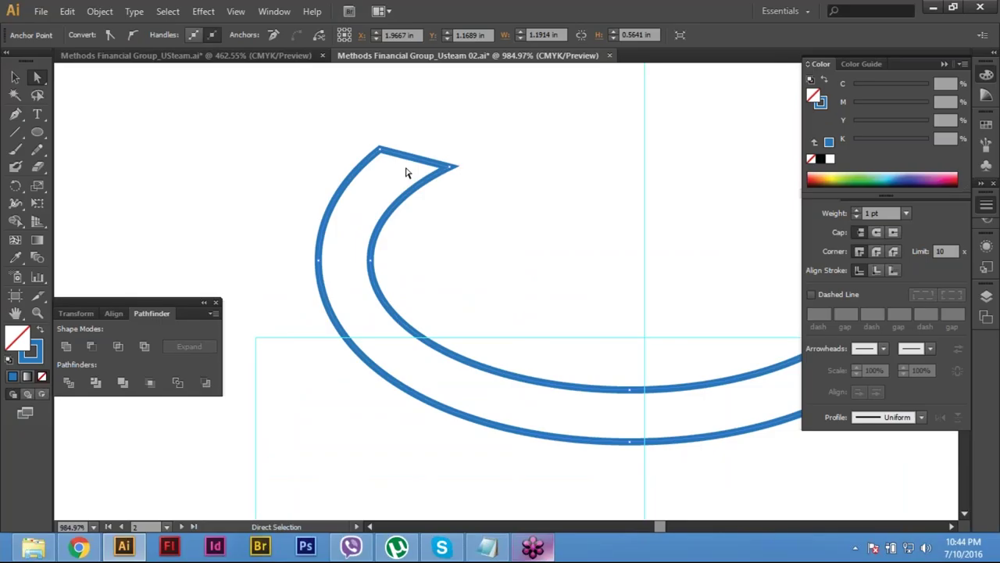
pyautogui.press('Left')
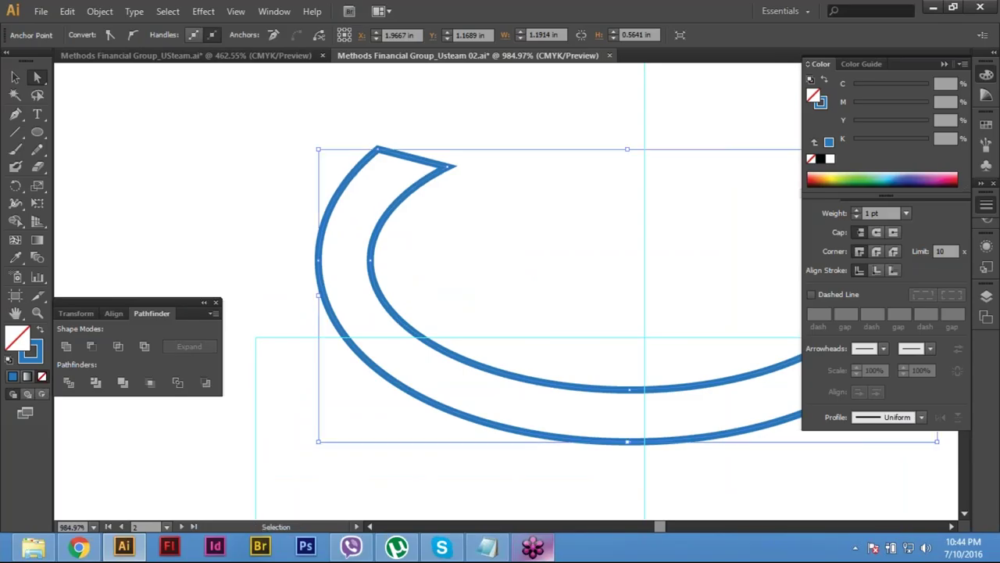
pyautogui.press('Delete')
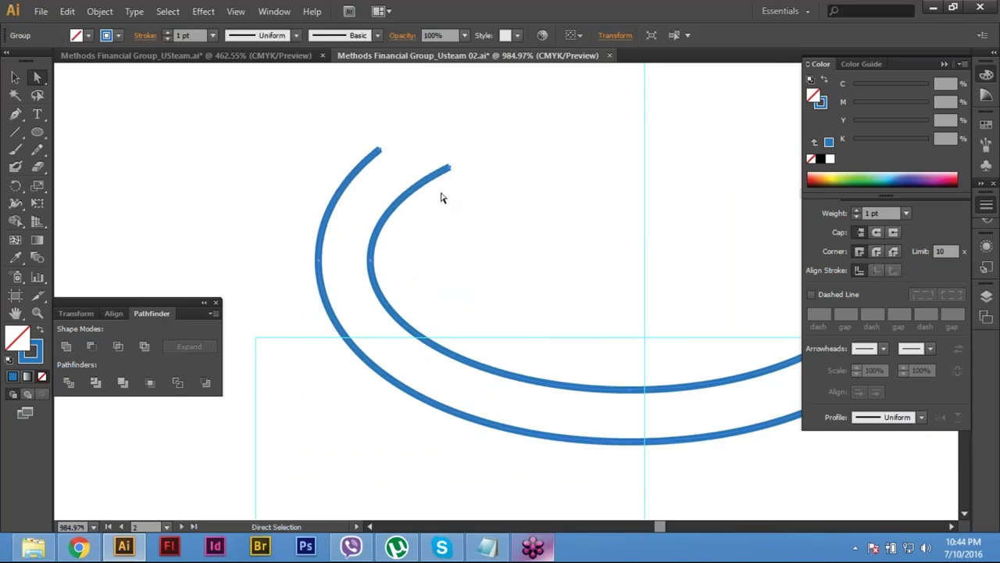
# Step: Delete the short straight edge closing the band's right end and clear the selection
pyautogui.hotkey('ctrl', '-')
pyautogui.hotkey('ctrl', '-')
pyautogui.press('-')
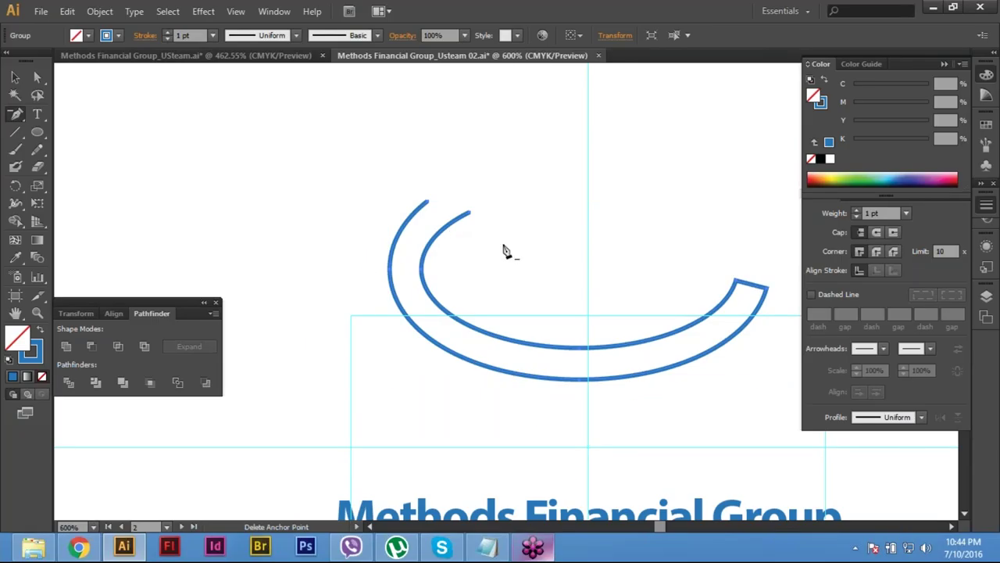
pyautogui.hotkey('ctrl', 'shift', 'a')
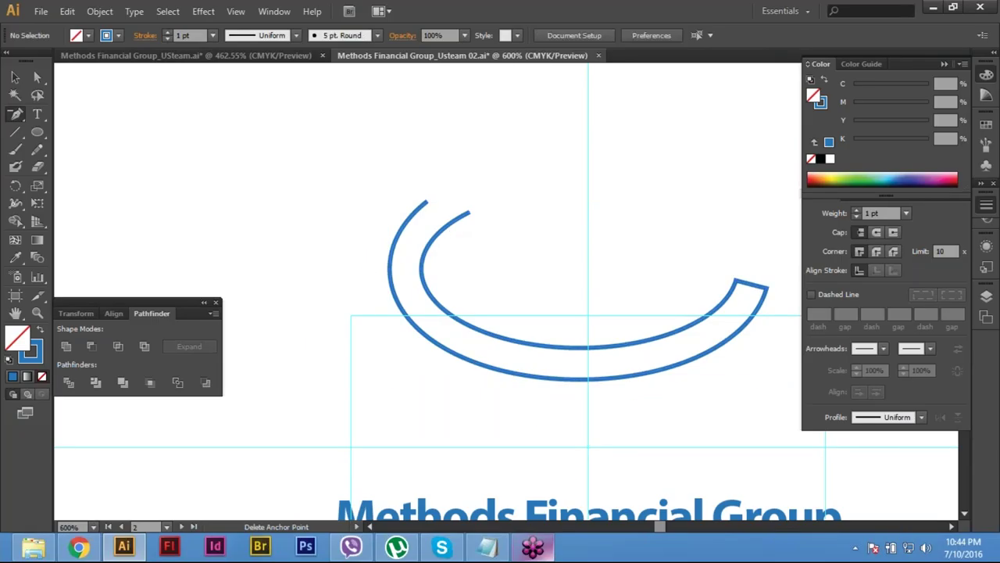
pyautogui.press('a')
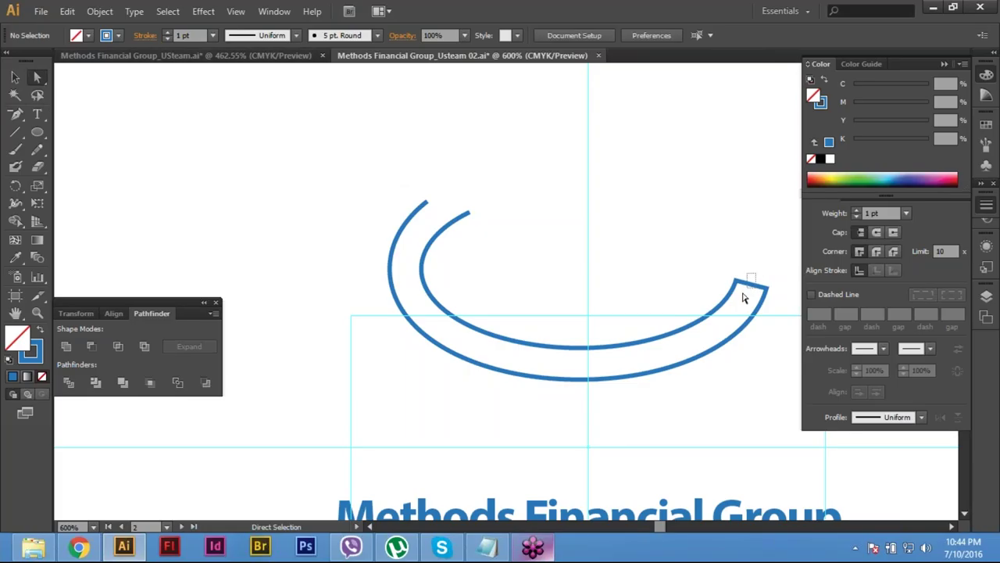
pyautogui.hotkey('ctrl', 'a')
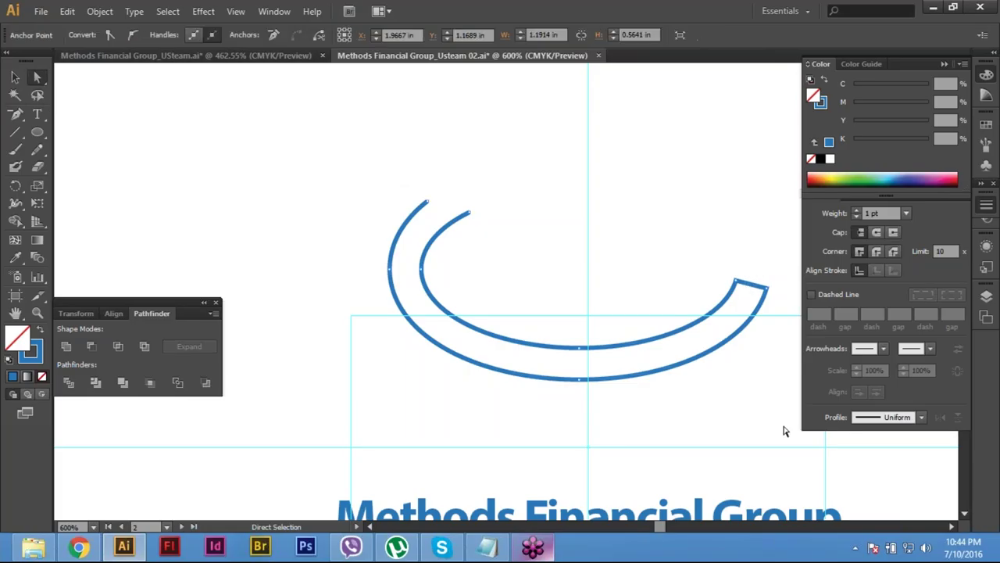
pyautogui.press('Delete')
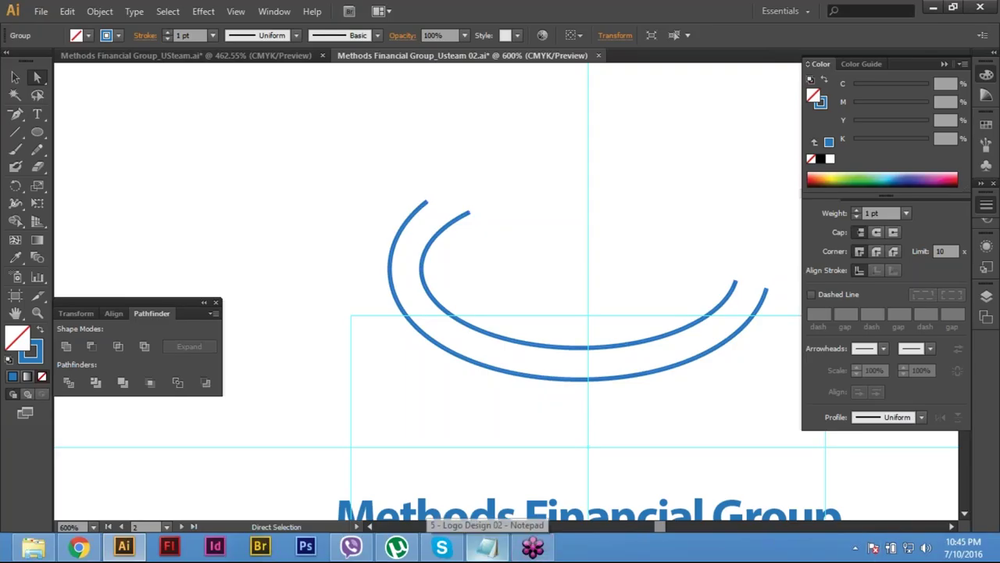
pyautogui.hotkey('ctrl', 'shift', 'a')
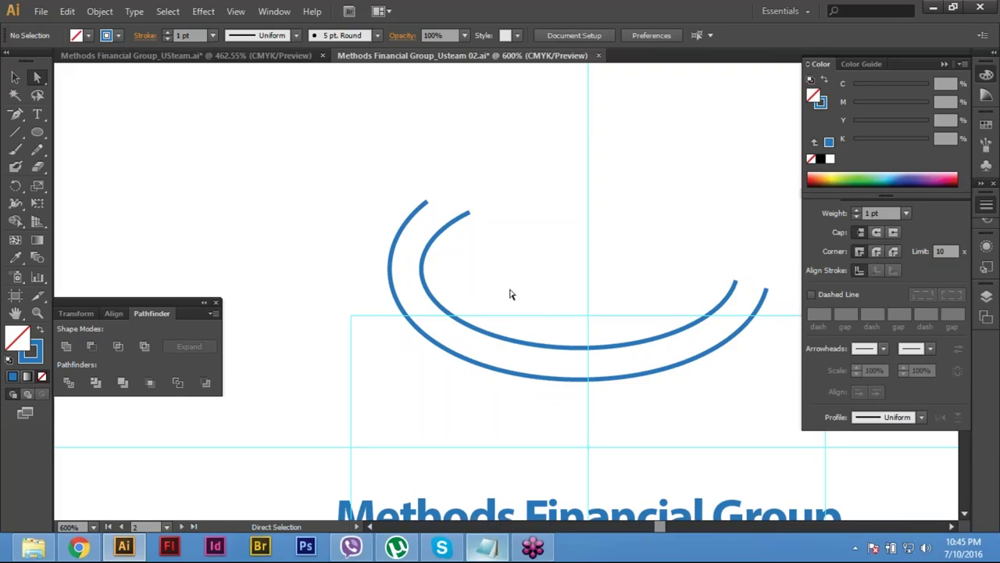
pyautogui.hscroll(2, 510, 294)
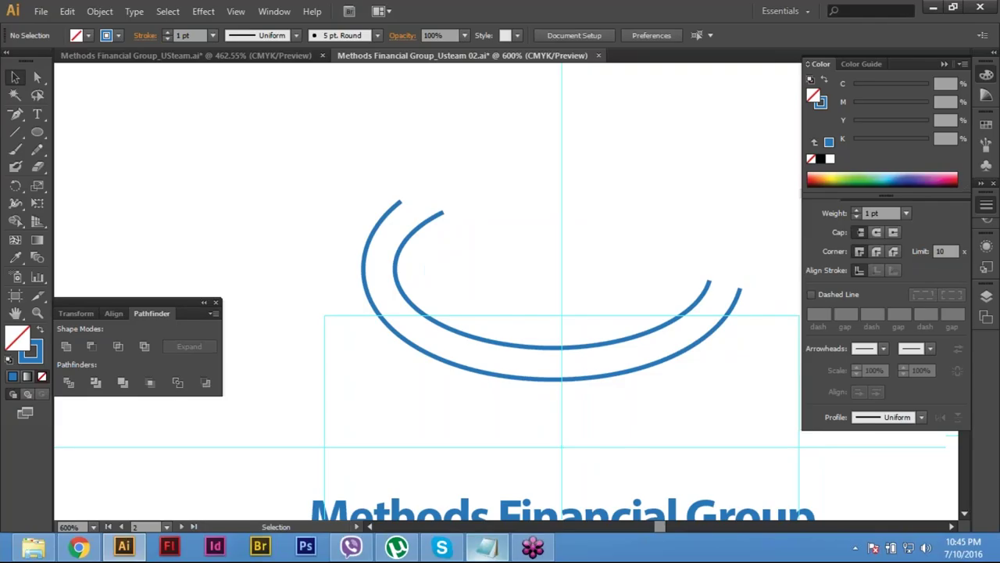
pyautogui.hscroll(2, 347, 270)
pyautogui.scroll(-1, 347, 271)
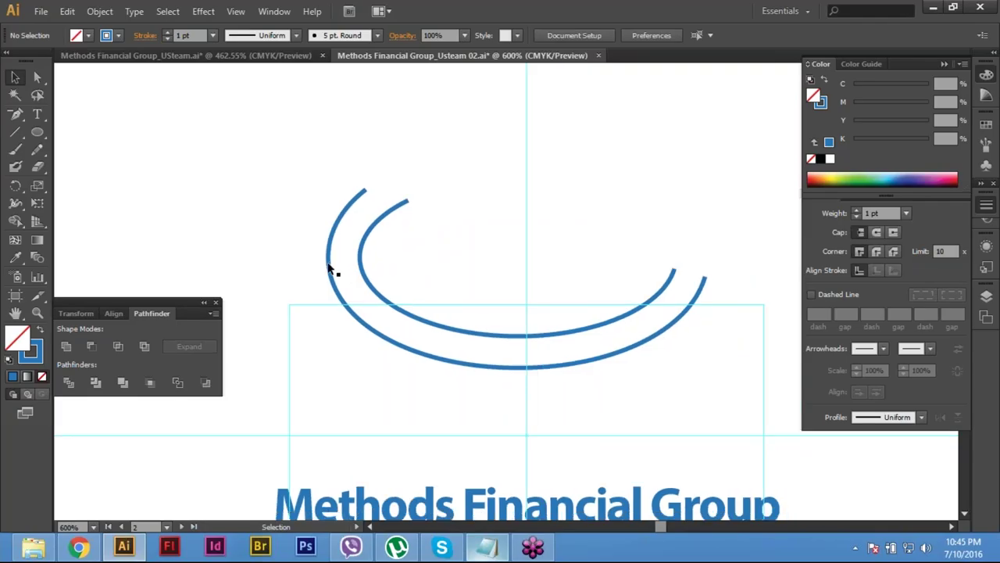
pyautogui.click(412, 289)
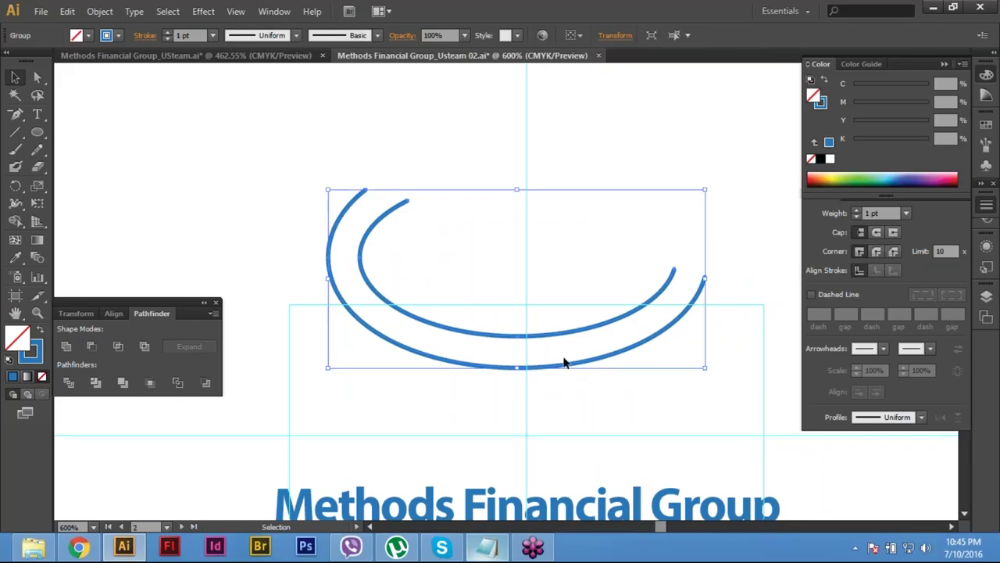
pyautogui.click(43, 299)
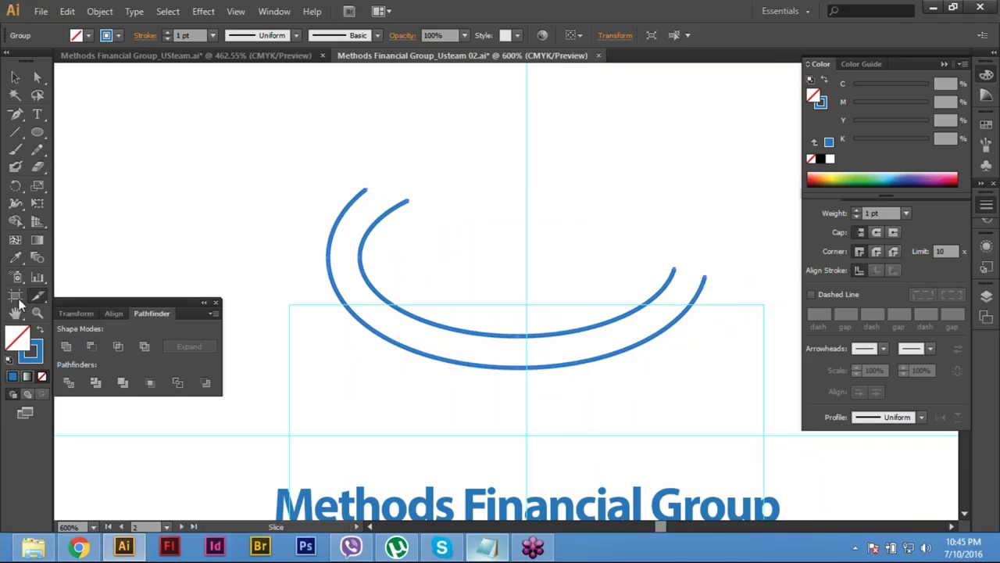
pyautogui.press('v')
pyautogui.click(344, 220)
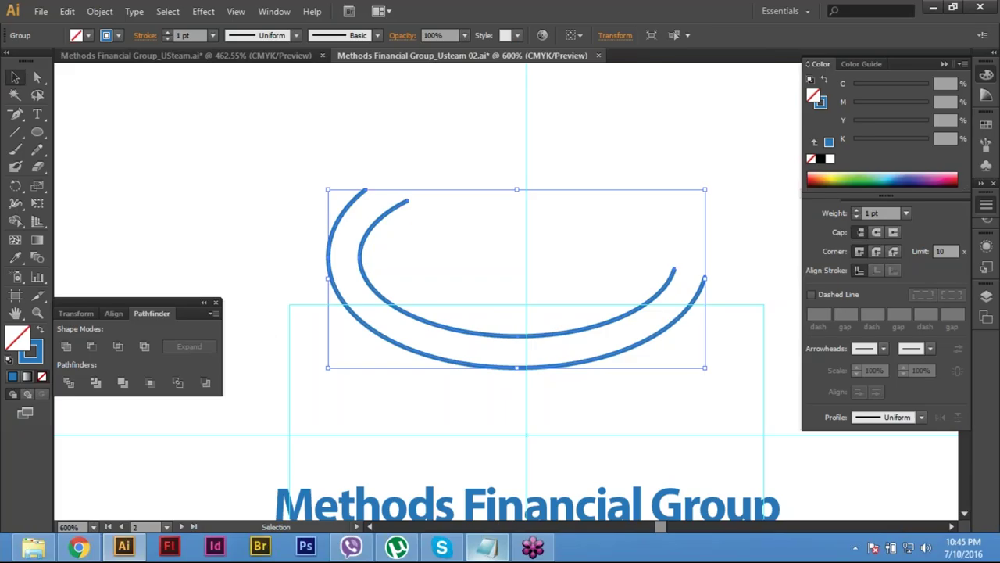
pyautogui.press('x')
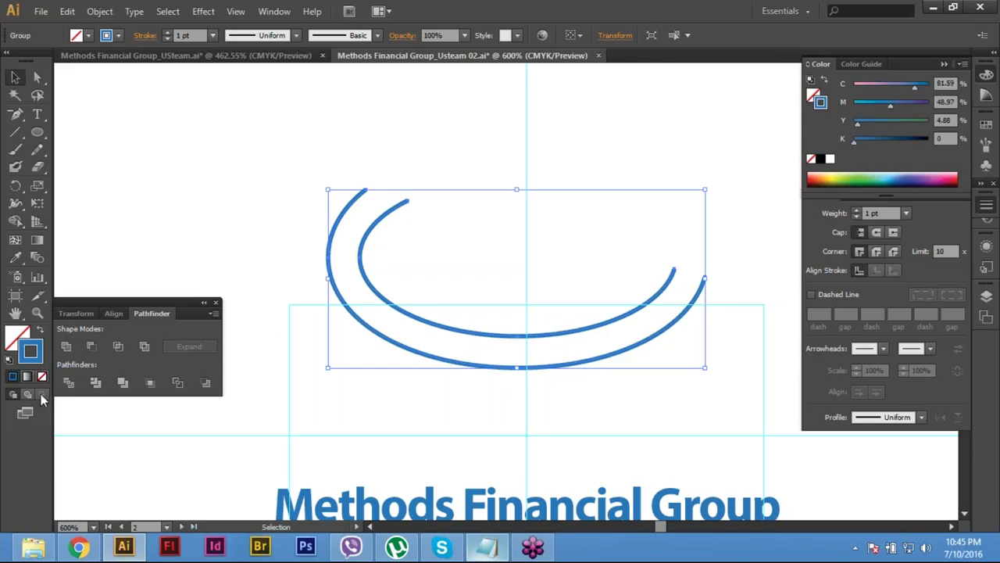
pyautogui.press('x')
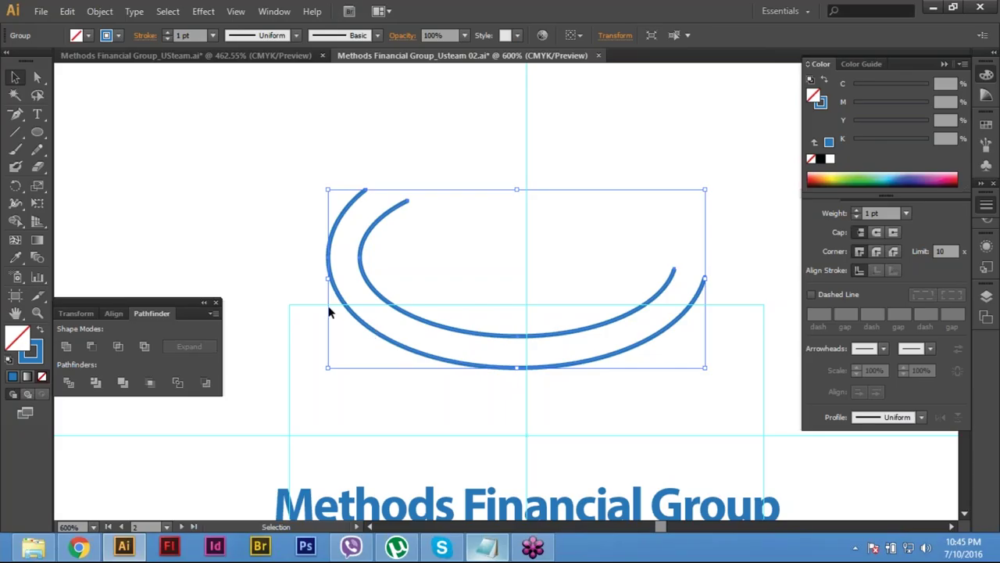
pyautogui.press('c')
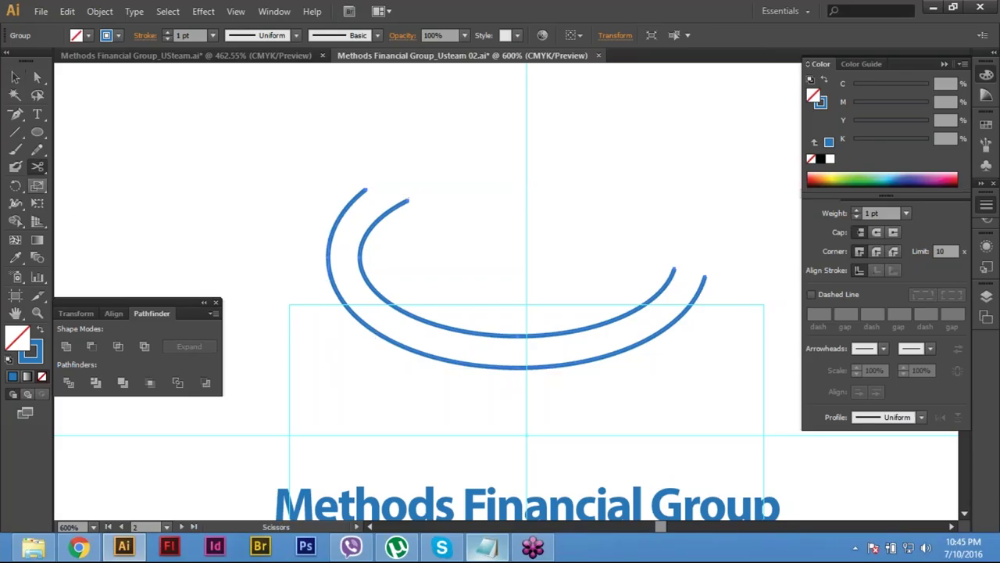
pyautogui.moveTo(44, 171)
pyautogui.mouseDown()
pyautogui.moveTo(100, 171)
pyautogui.moveTo(93, 185)
pyautogui.moveTo(103, 189)
pyautogui.mouseUp()
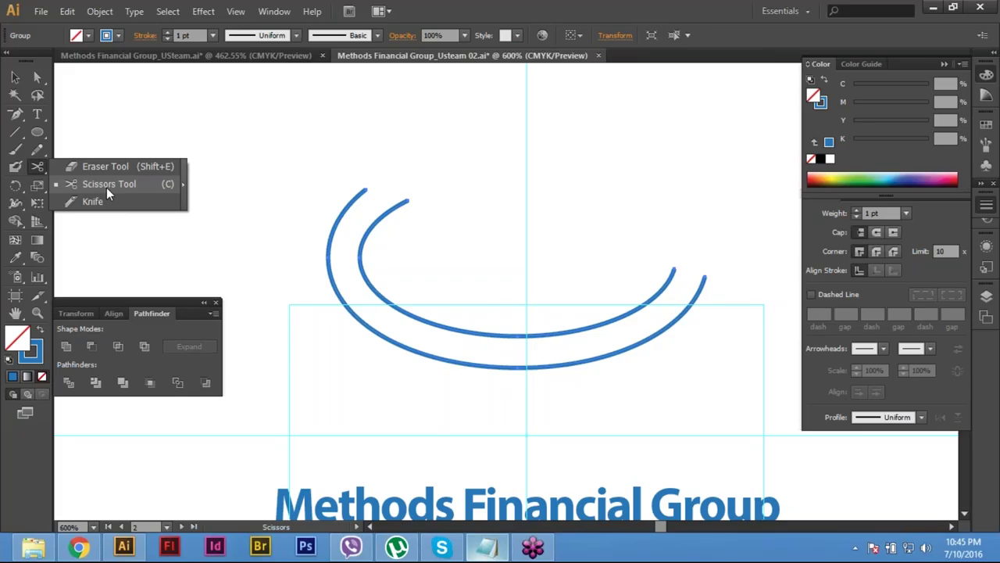
pyautogui.moveTo(107, 188); pyautogui.dragTo(107, 187)
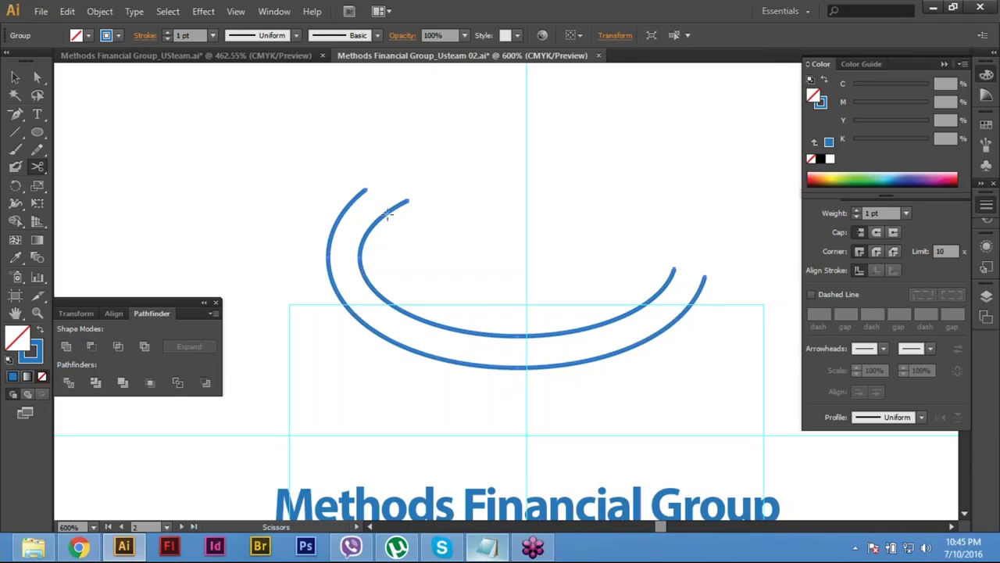
pyautogui.hotkey('ctrl', 'shift', 'a')
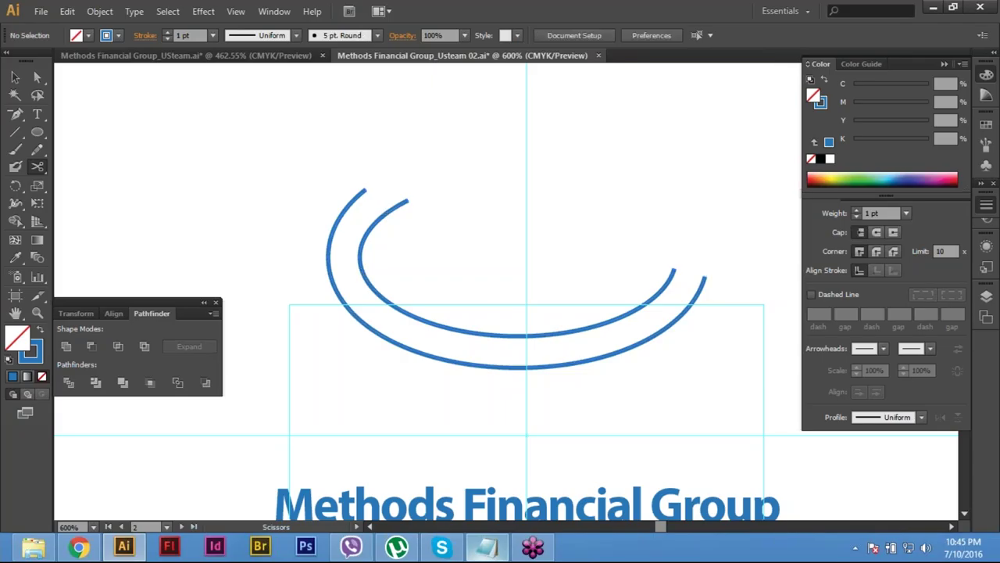
# Step: Undo the deletion of both straight end edges of the band
pyautogui.press('a')
pyautogui.hotkey('ctrl', 'a')
pyautogui.hotkey('ctrl', 'j')
pyautogui.hotkey('ctrl', 'j')
pyautogui.hotkey('ctrl', 'shift', 'a')
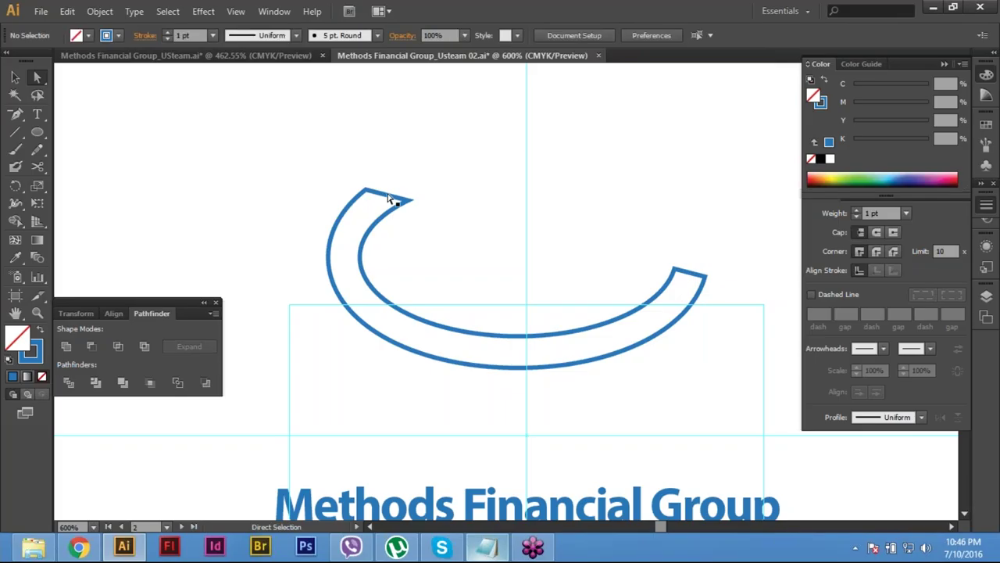
# Step: Open the band's upper-left end by deleting only its short straight edge
pyautogui.hotkey('ctrl', 'a')
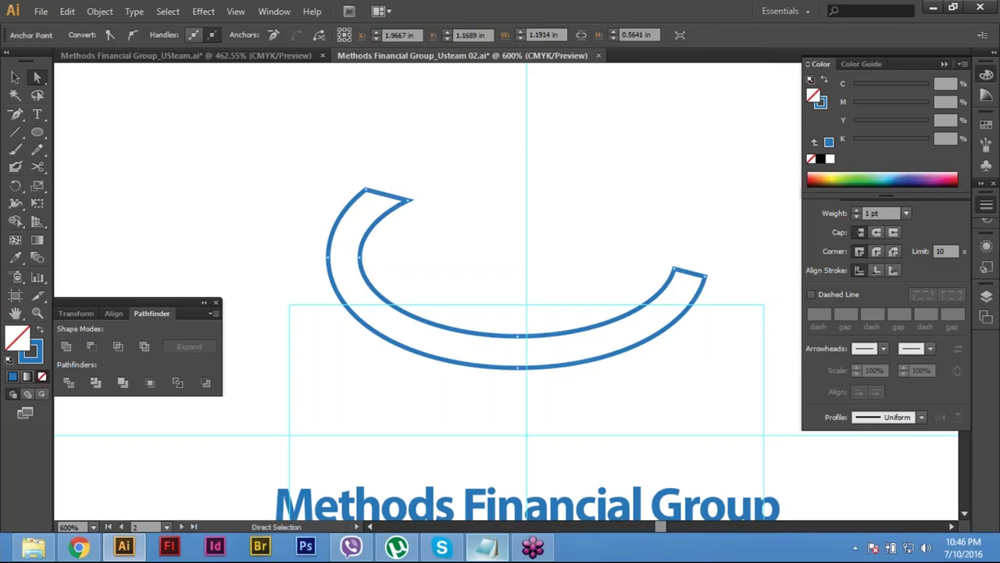
pyautogui.press('space')
pyautogui.moveTo(263, 127); pyautogui.dragTo(602, 300)
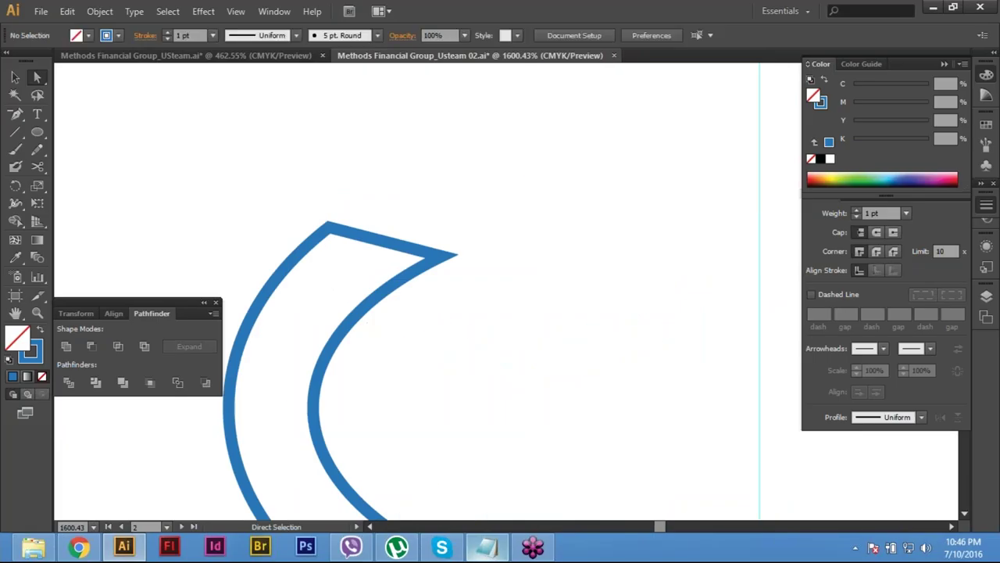
pyautogui.click(373, 245)
pyautogui.press('Delete')
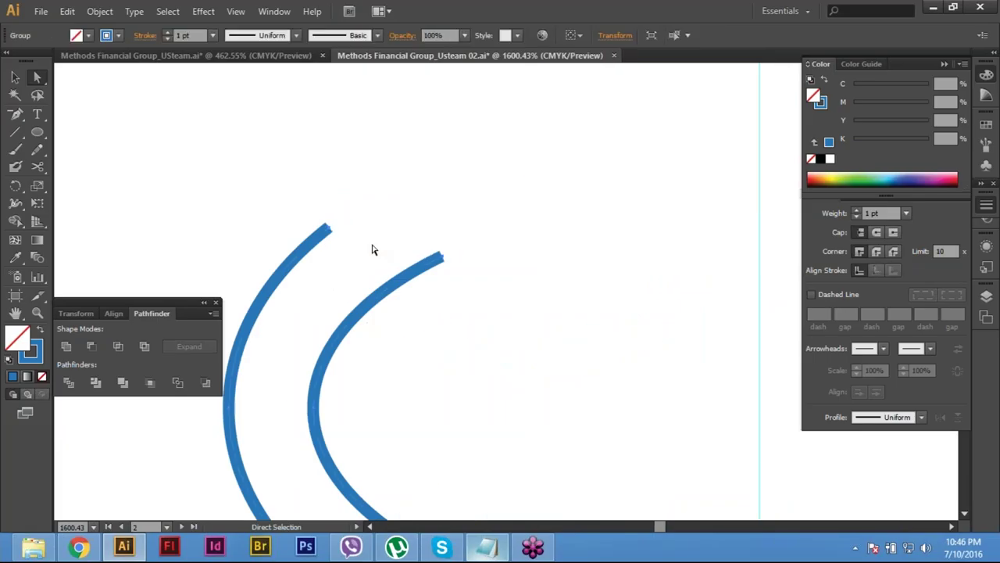
# Step: Open the band's right end by deleting its short straight edge, leaving two separate curves with nothing selected
pyautogui.hotkey('ctrl', '-')
pyautogui.hotkey('ctrl', '-')
pyautogui.hotkey('ctrl', '-')
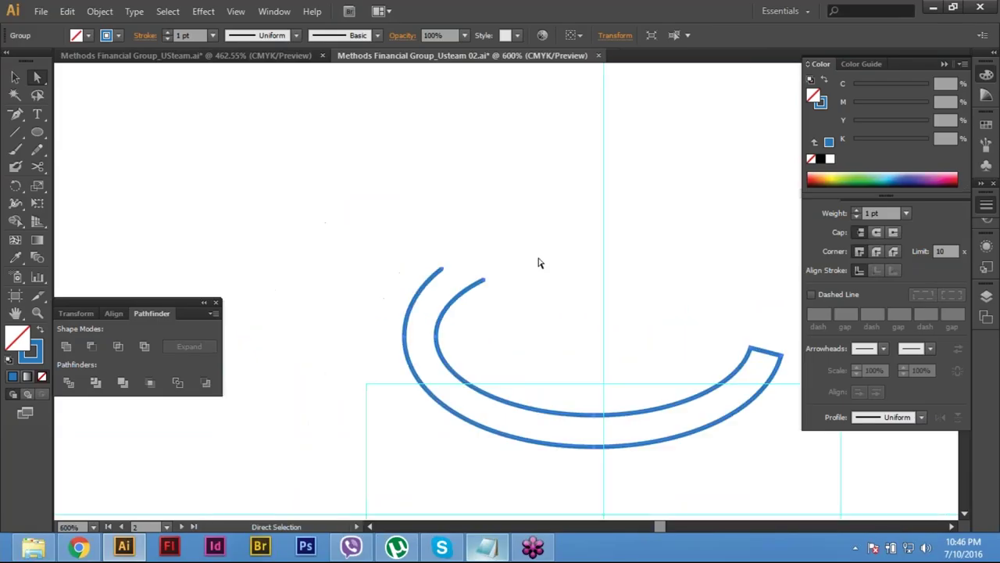
pyautogui.click(536, 330)
pyautogui.moveTo(536, 330); pyautogui.dragTo(308, 284)
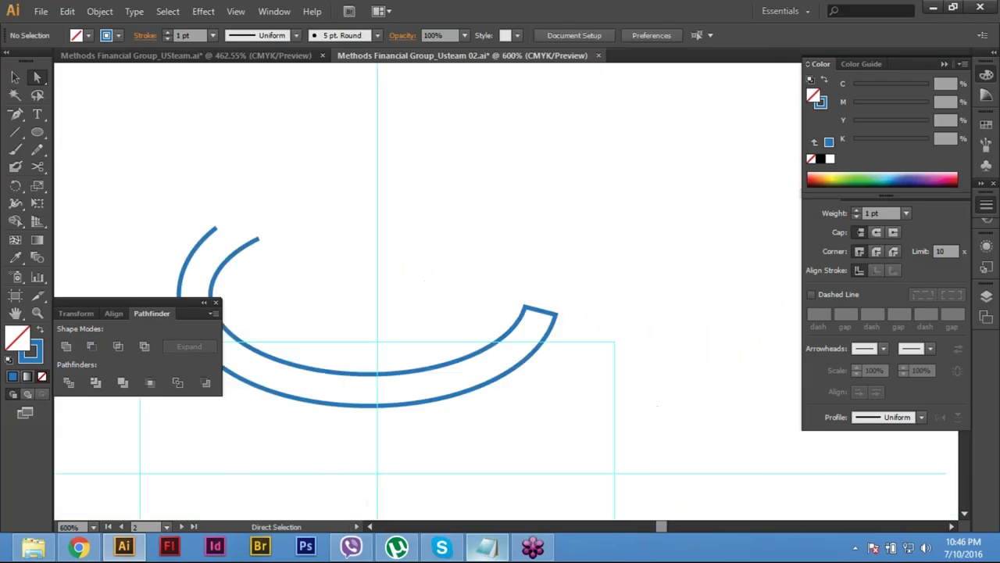
pyautogui.scroll(3, 529, 308)
pyautogui.hotkey('ctrl', 'a')
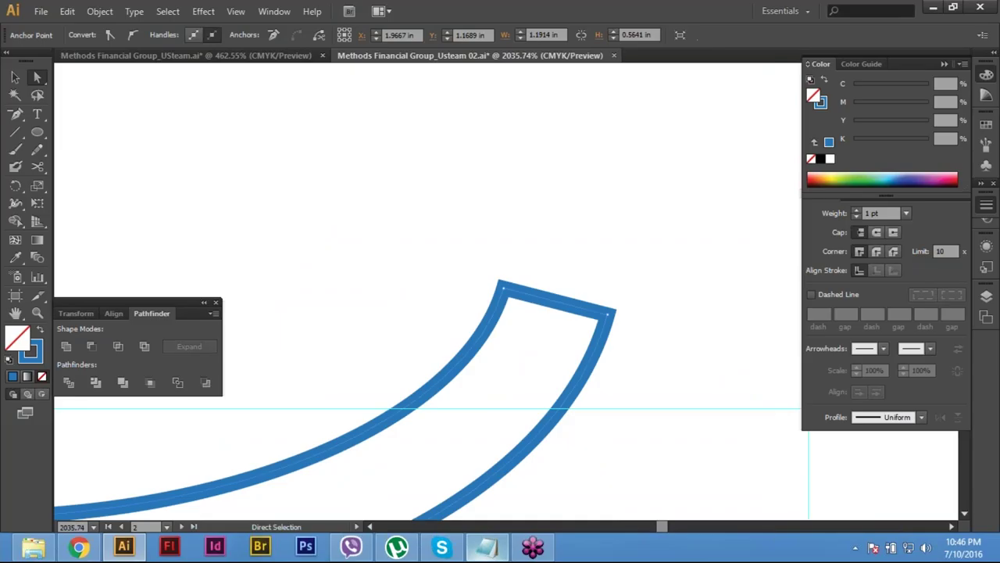
pyautogui.press('Delete')
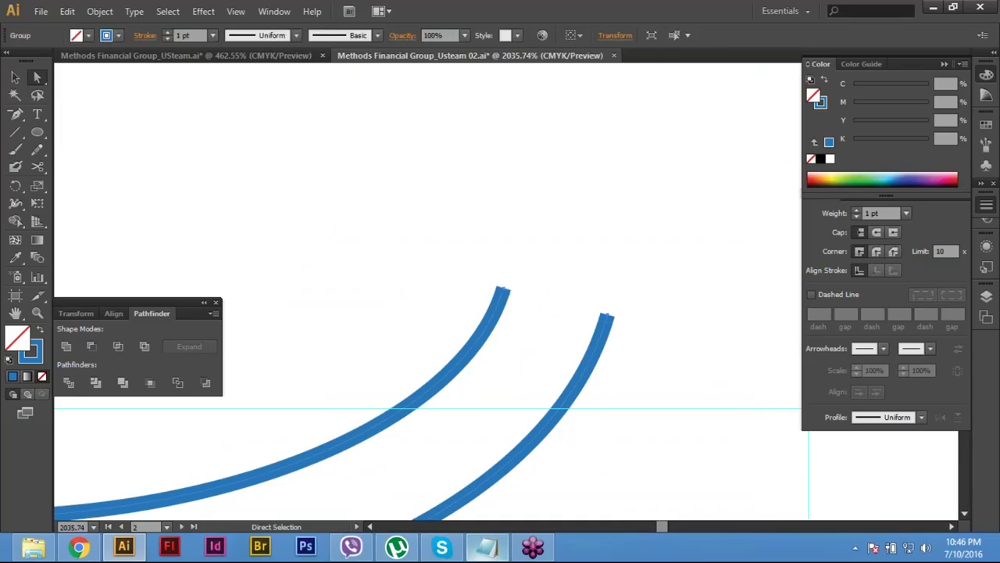
pyautogui.press('ctrl')
pyautogui.hotkey('ctrl', '0')
pyautogui.click(498, 351)
pyautogui.scroll(3, 498, 351)
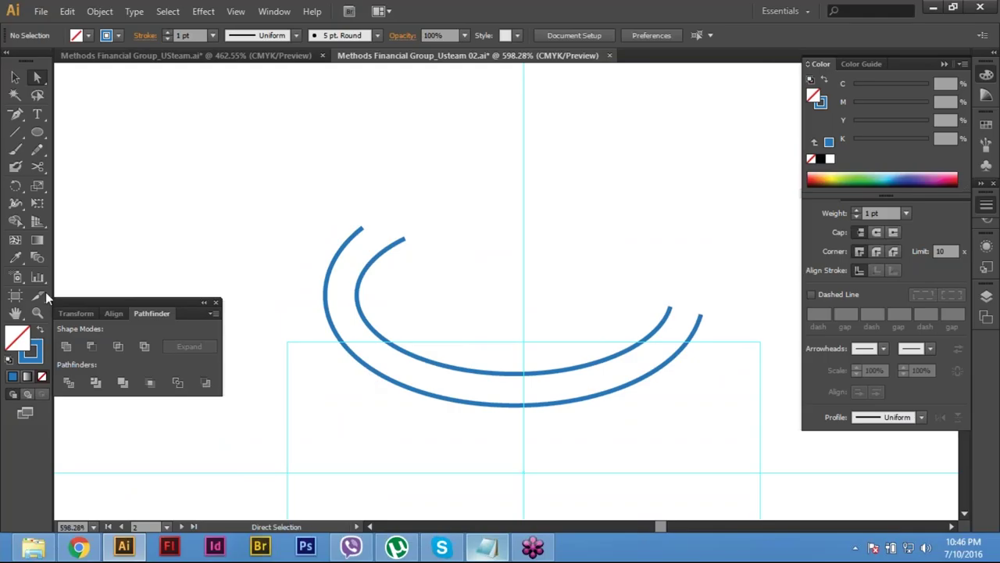
# Step: Cut the outer curve with the Scissors tool on its lower-left side, just above the horizontal guide
pyautogui.moveTo(36, 166)
pyautogui.mouseDown()
pyautogui.moveTo(85, 171)
pyautogui.moveTo(91, 186)
pyautogui.mouseUp()
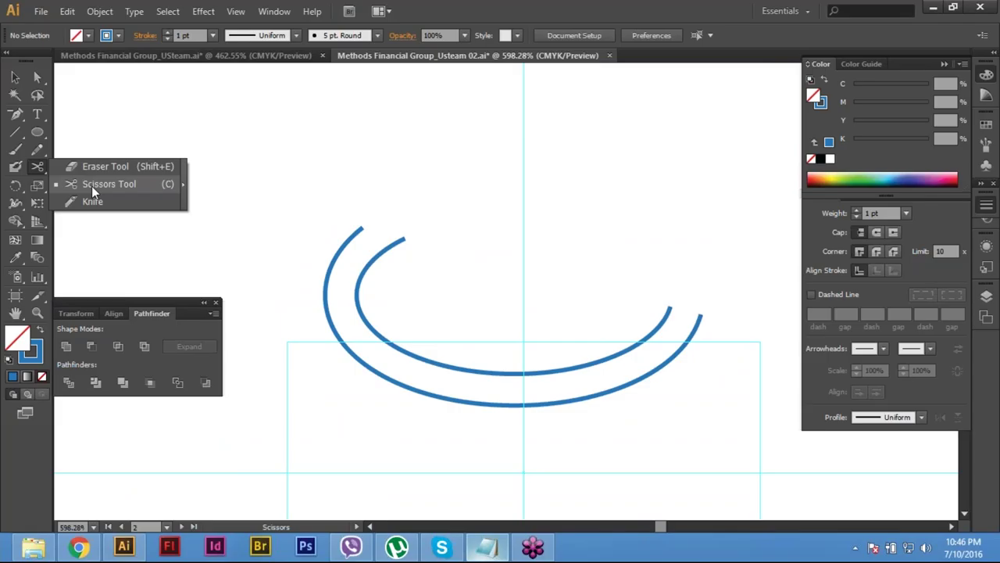
pyautogui.moveTo(91, 186); pyautogui.dragTo(91, 186)
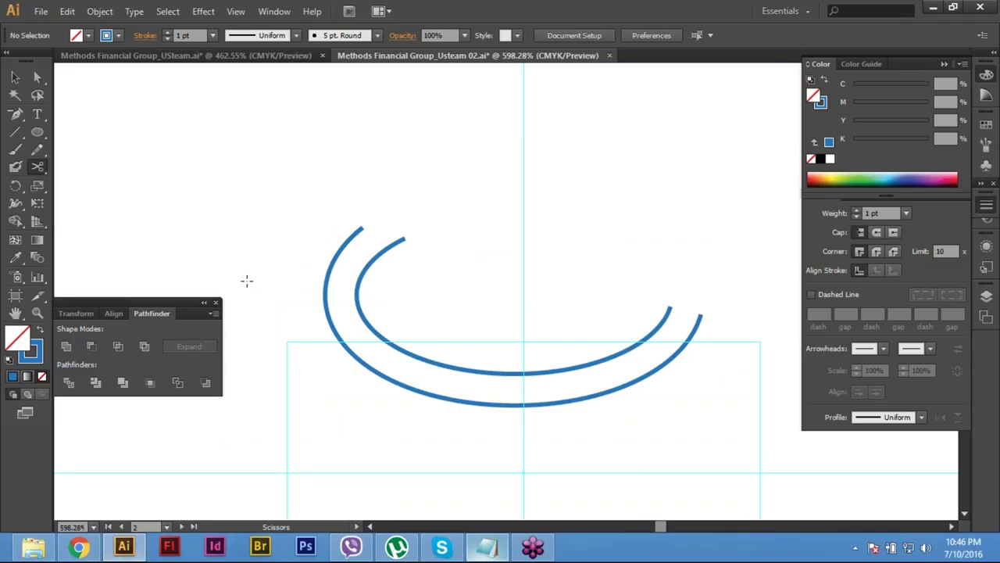
pyautogui.click(37, 168)
pyautogui.click(332, 327)
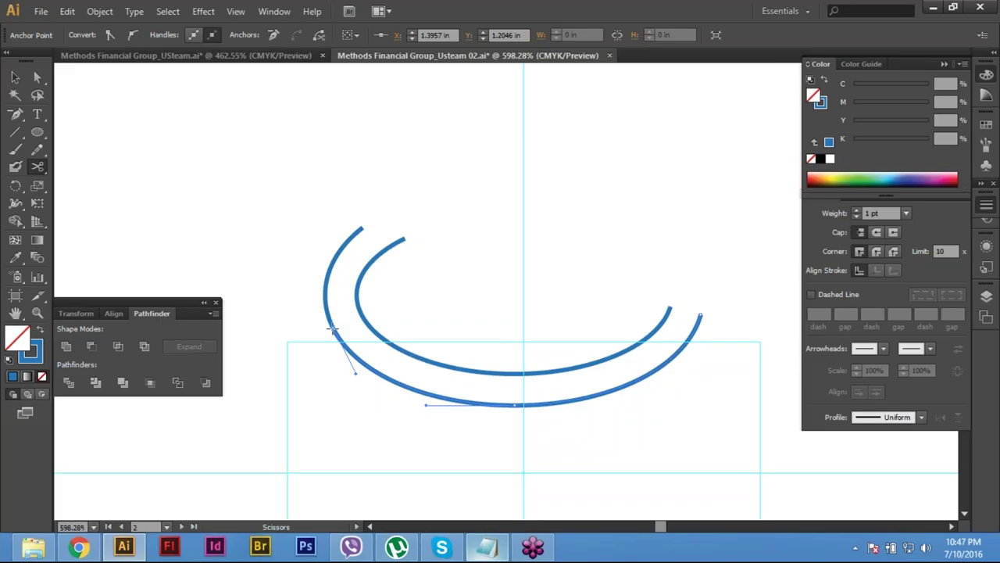
pyautogui.hotkey('ctrl', 'space')
pyautogui.moveTo(282, 271); pyautogui.dragTo(583, 384)
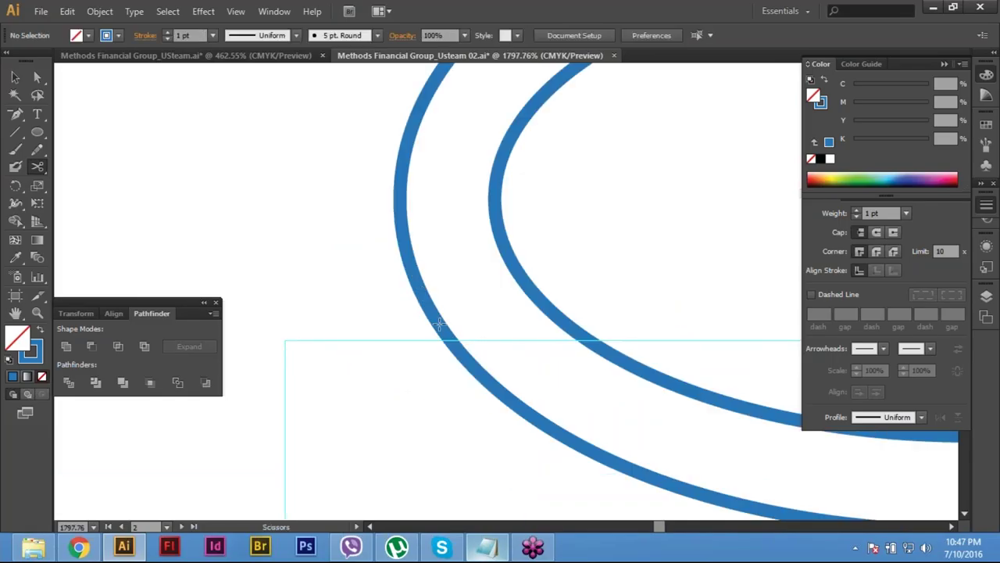
pyautogui.click(442, 316)
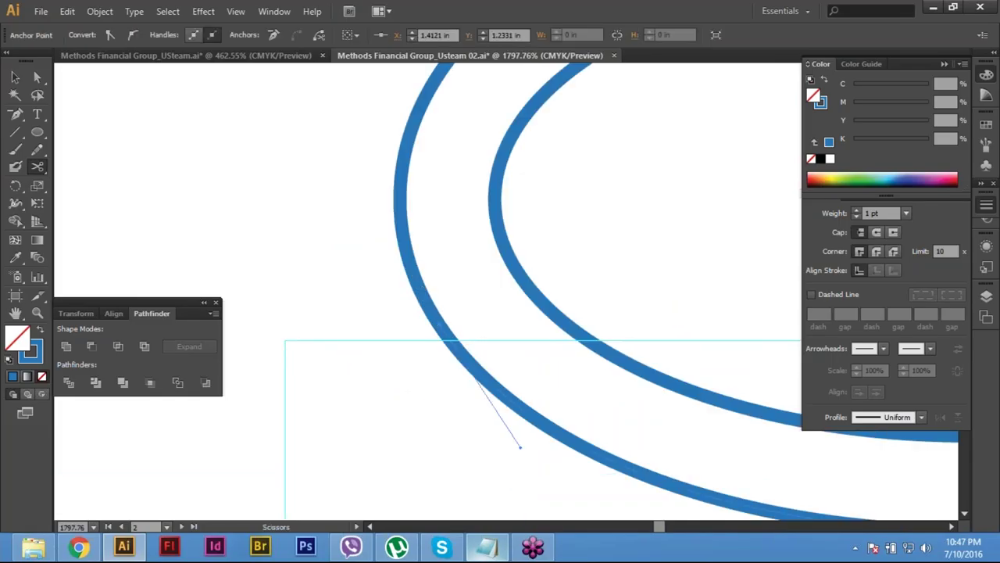
# Step: Cut the outer curve with the Scissors tool on its lower-right side
pyautogui.press('ctrl')
pyautogui.scroll(-3, 355, 296)
pyautogui.moveTo(858, 366); pyautogui.dragTo(739, 349)
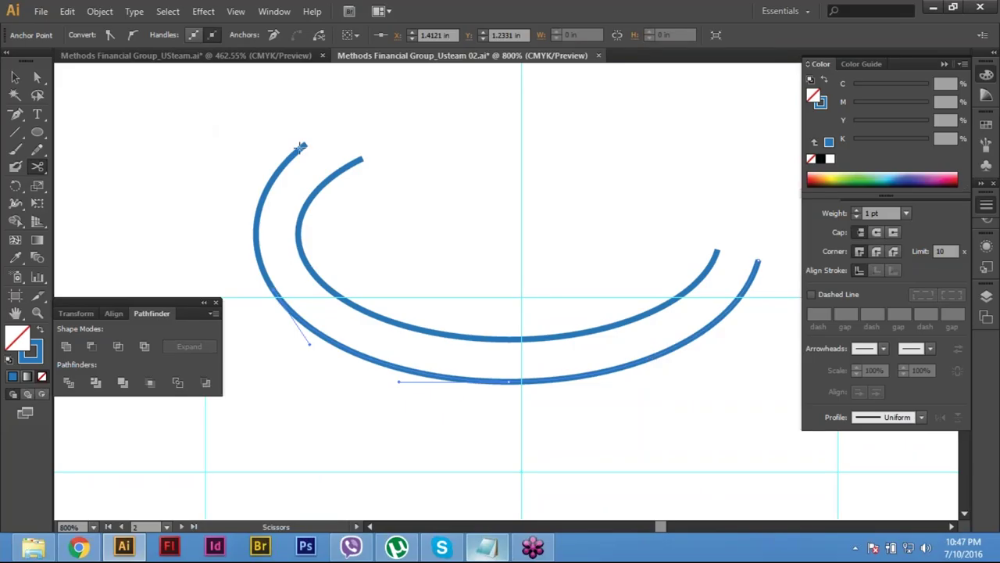
pyautogui.click(668, 349)
# Step: Delete the outer curve's upper-left portion down to the cut just above the horizontal guide
pyautogui.click(35, 75)
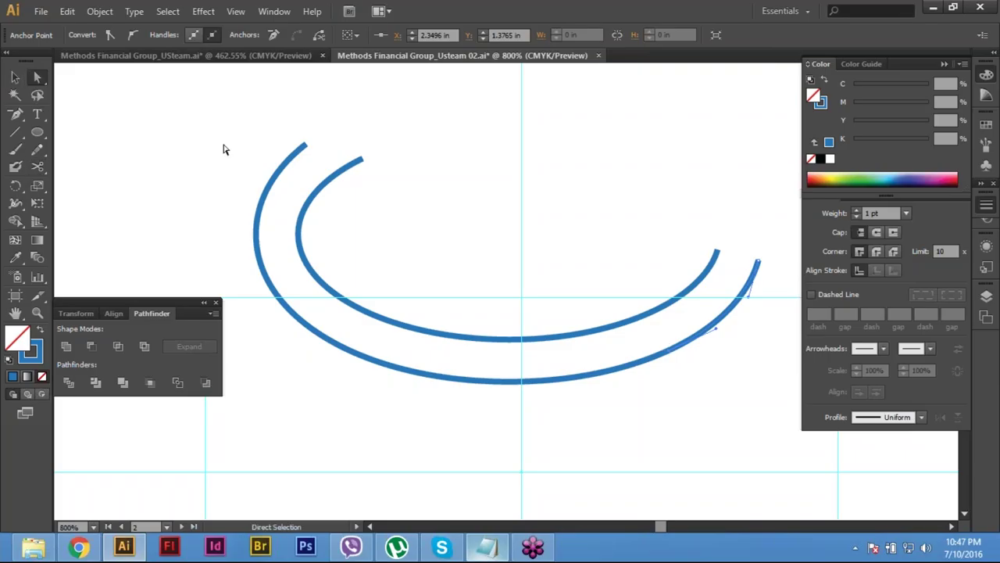
pyautogui.click(311, 162)
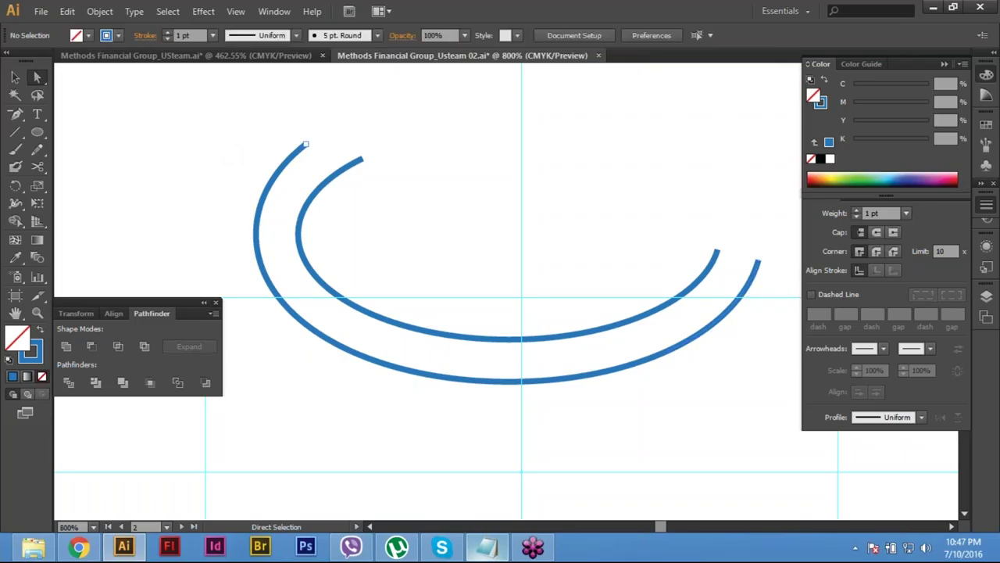
pyautogui.click(305, 144)
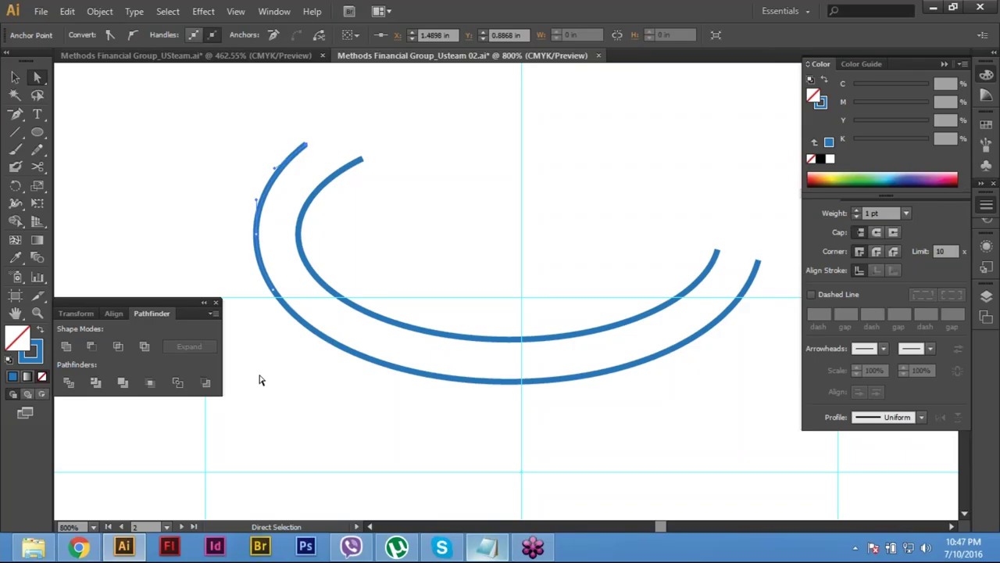
pyautogui.hotkey('ctrl', 'h')
pyautogui.click(306, 145)
pyautogui.moveTo(238, 129); pyautogui.dragTo(297, 360)
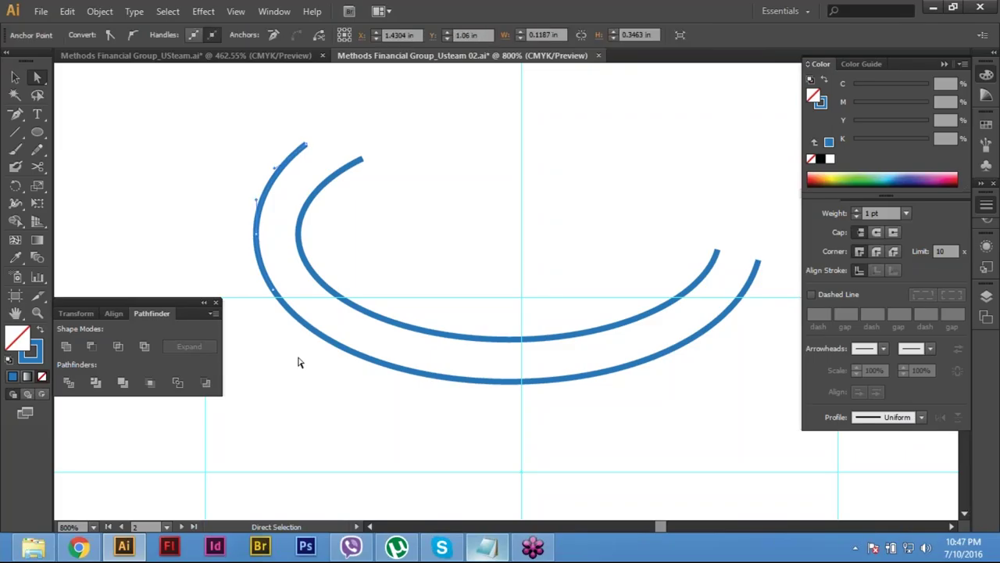
pyautogui.press('Delete')
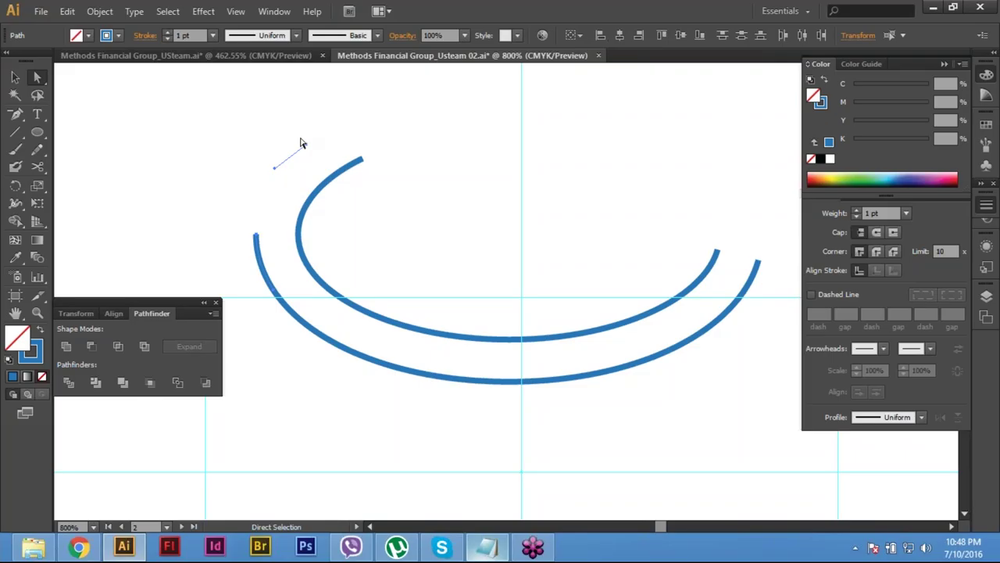
pyautogui.press('Delete')
pyautogui.moveTo(301, 140); pyautogui.dragTo(314, 160)
pyautogui.press('Delete')
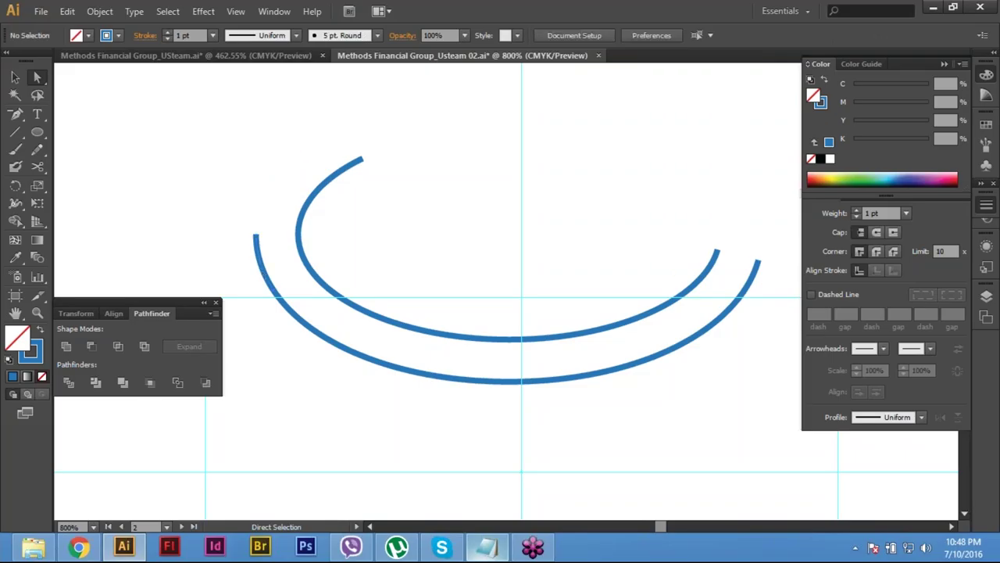
pyautogui.click(272, 290)
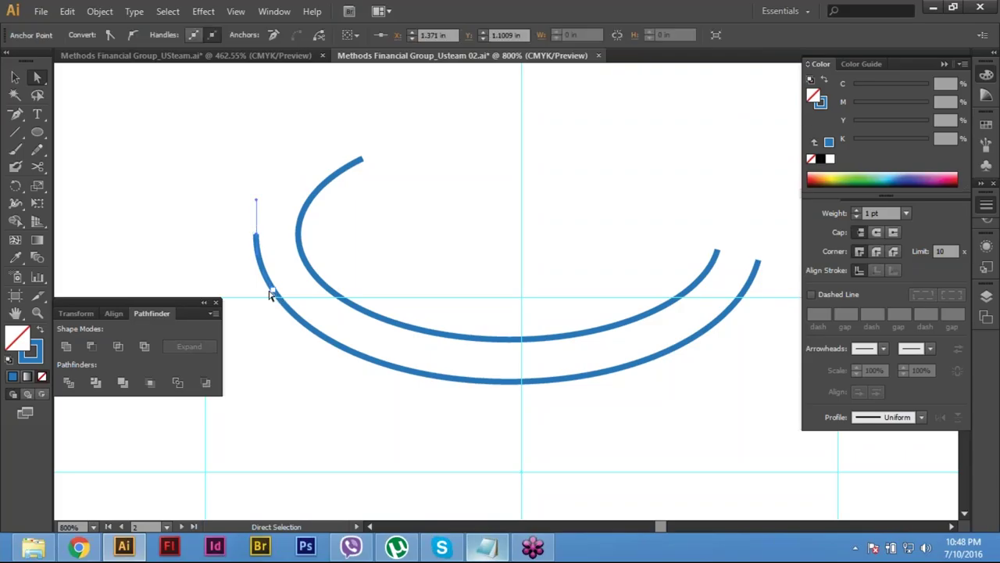
pyautogui.press('Delete')
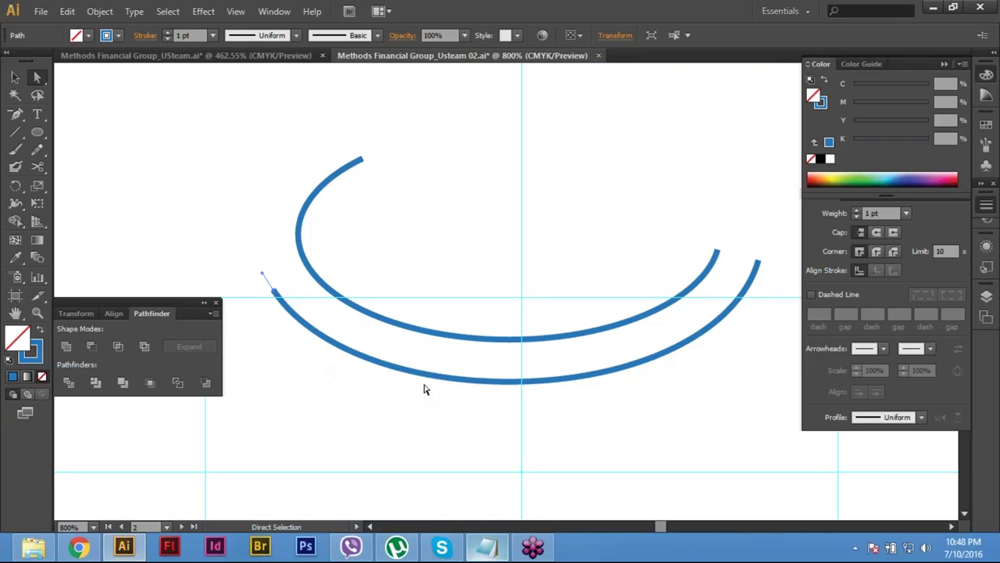
# Step: Delete the outer curve's right end portion beyond the lower-right cut
pyautogui.click(630, 404)
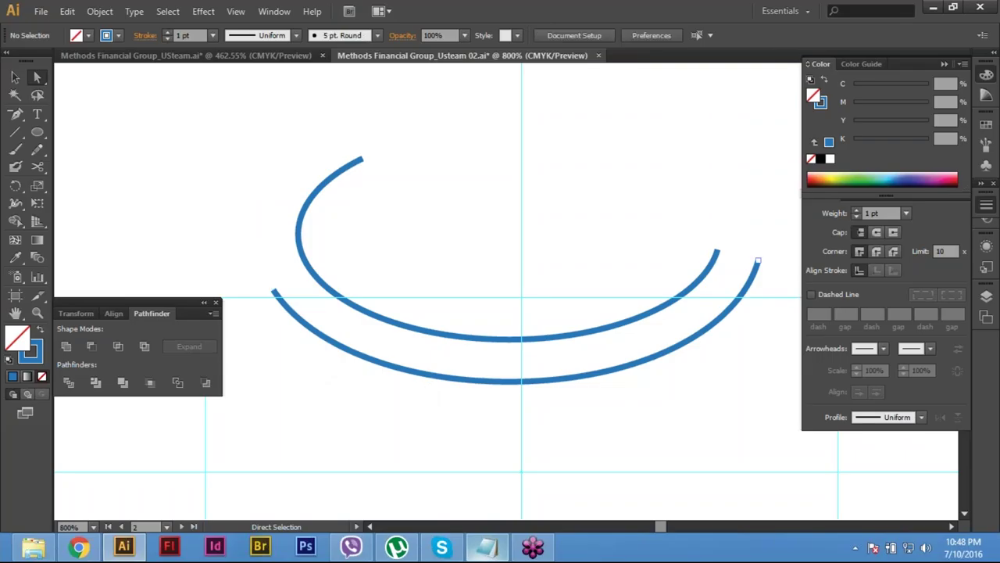
pyautogui.moveTo(757, 263); pyautogui.dragTo(750, 270)
pyautogui.press('Delete')
pyautogui.hotkey('ctrl', '-')
pyautogui.press('p')
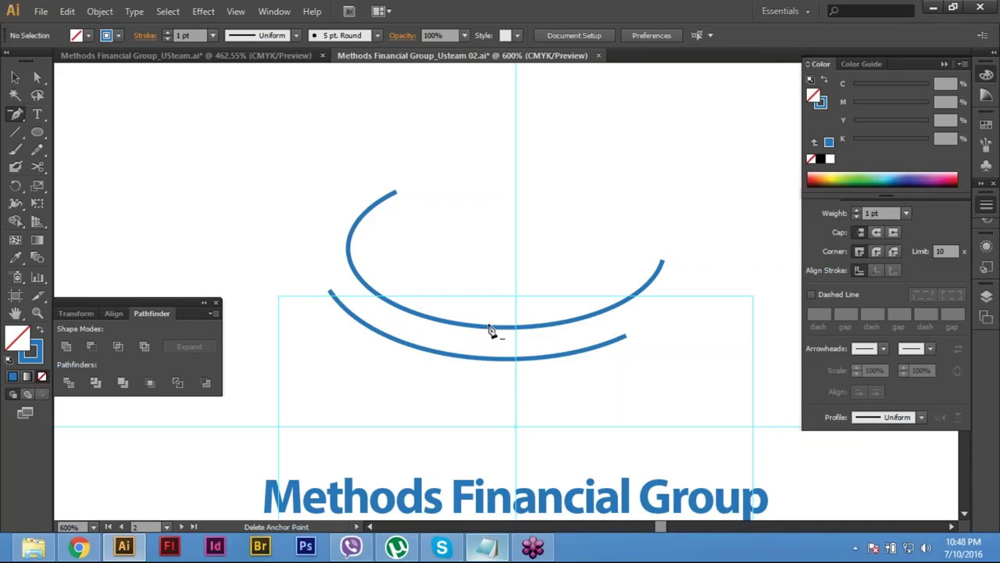
# Step: Undo the deletions at both ends of the outer curve and take the Scissors tool again
pyautogui.hotkey('ctrl', 'z')
pyautogui.click(37, 166)
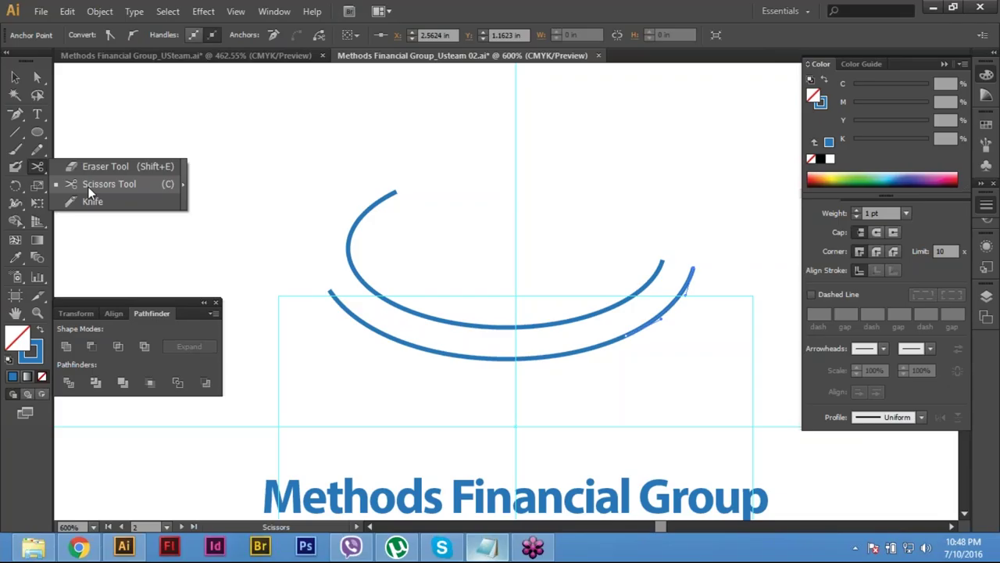
pyautogui.click(88, 185)
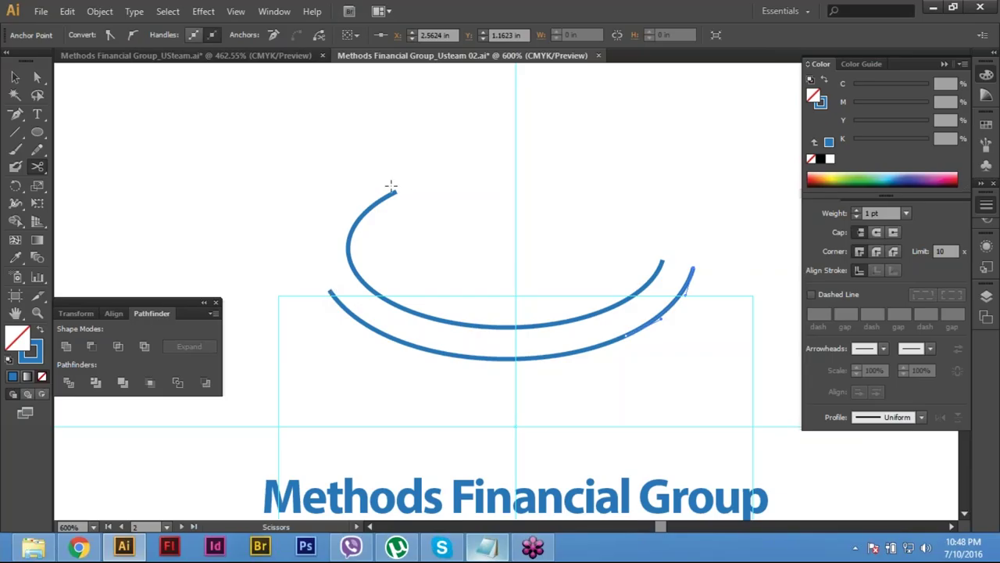
pyautogui.hotkey('ctrl', 'z')
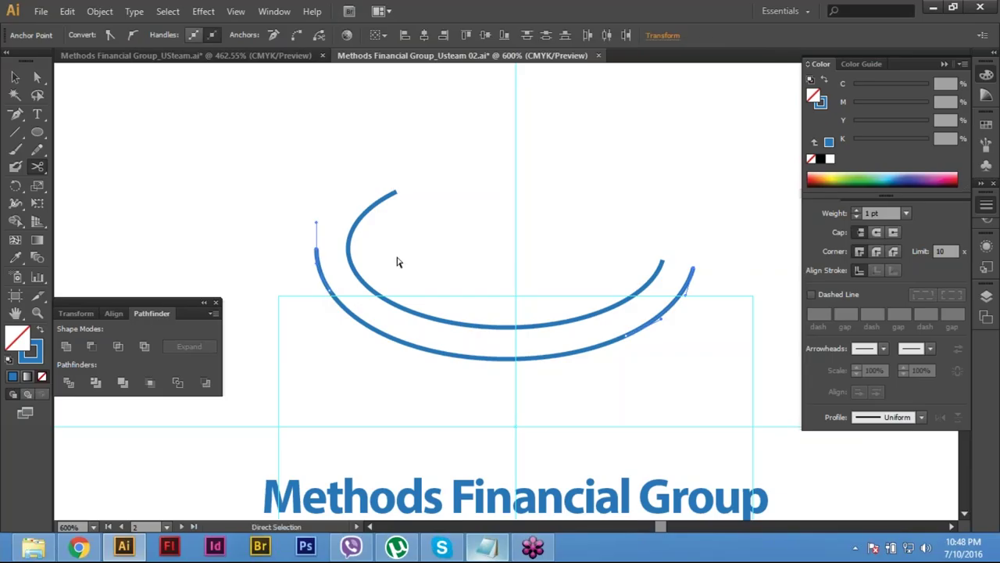
pyautogui.hotkey('ctrl', 'z')
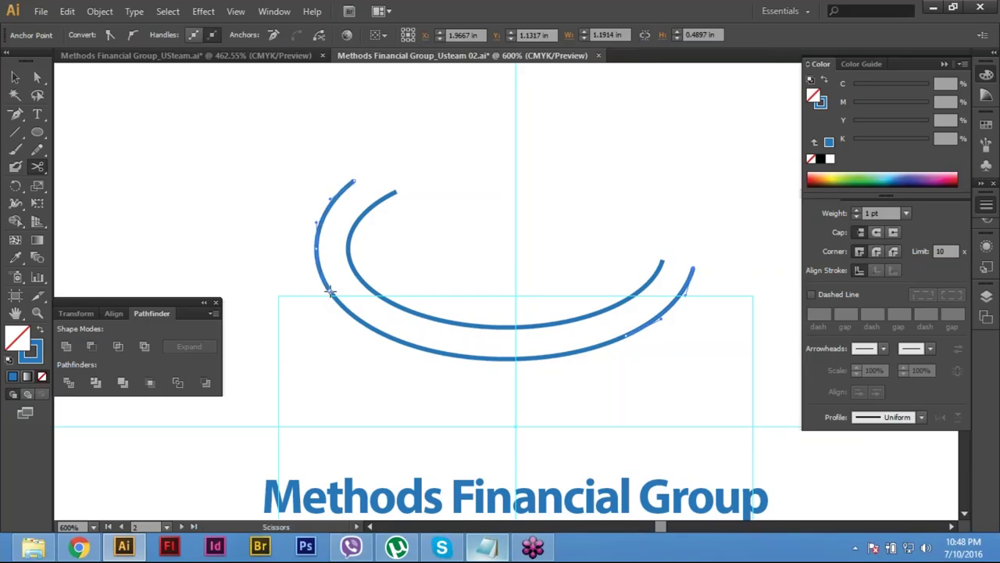
# Step: Cut the outer curve again with the Scissors tool, at the horizontal guide on its left side and on its lower-right side
pyautogui.click(332, 293)
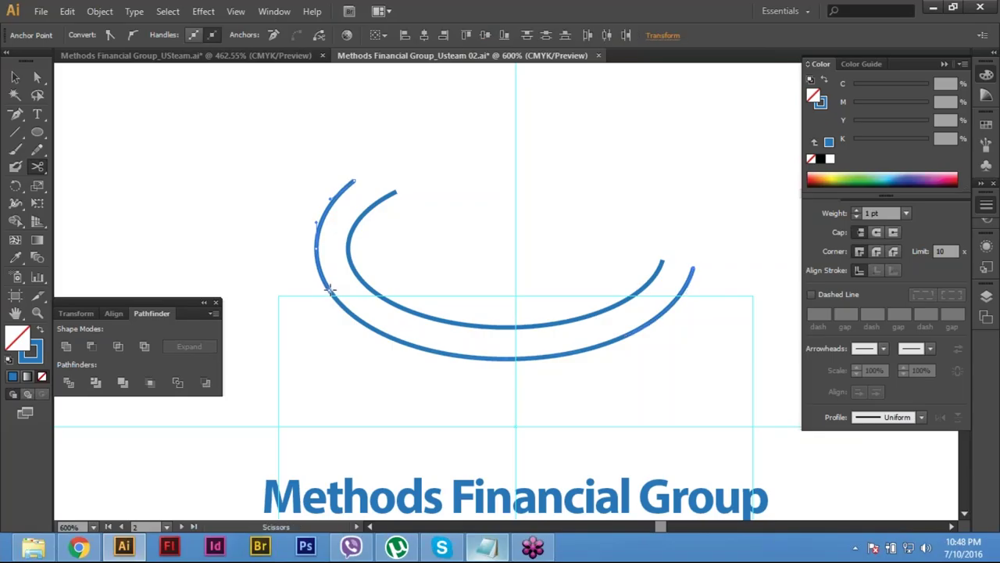
pyautogui.hotkey('ctrl', 'shift', 'a')
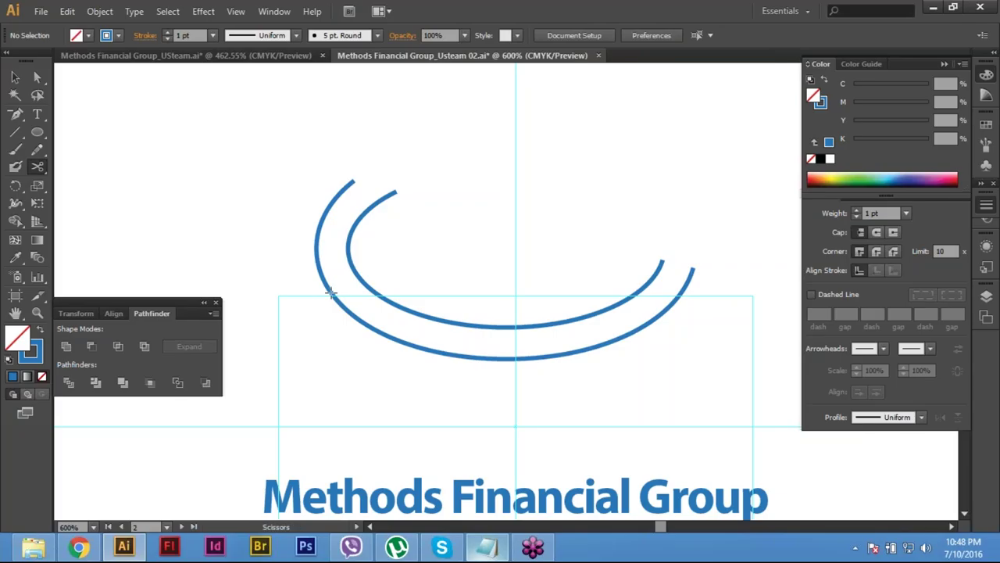
pyautogui.click(636, 328)
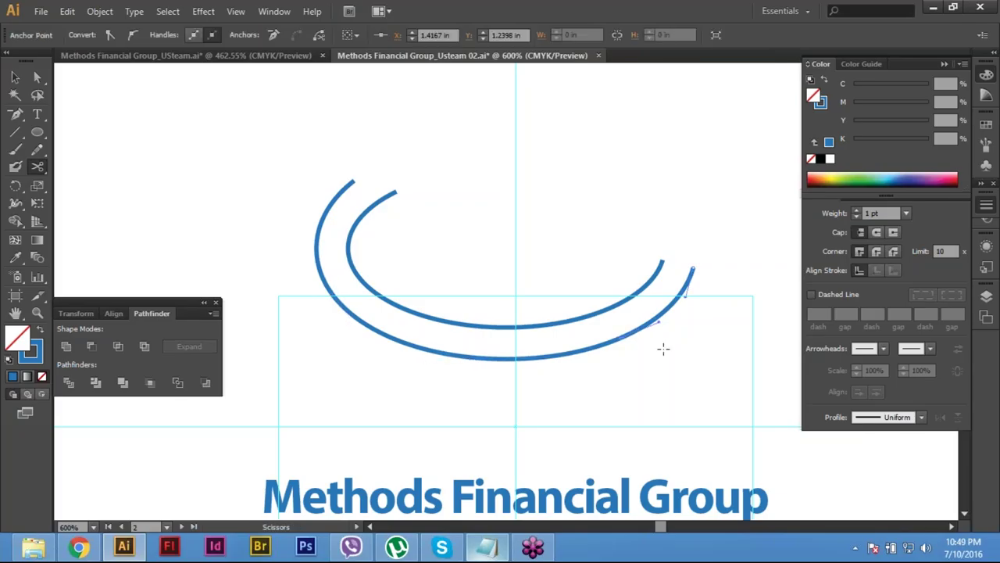
pyautogui.click(659, 320)
pyautogui.hotkey('ctrl', 'shift', 'a')
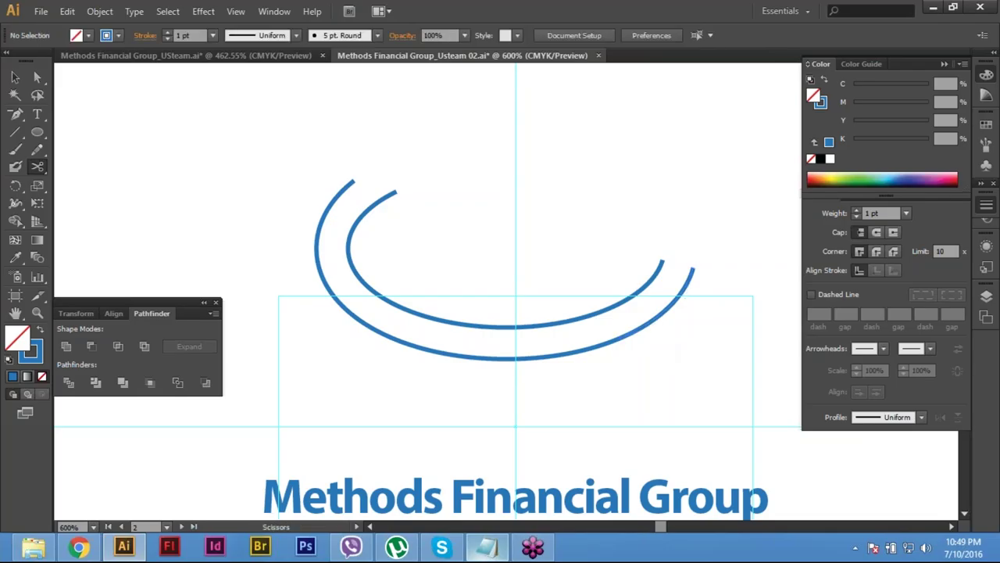
# Step: Delete the outer curve's upper-left portion so that it starts at the cut beside the horizontal guide
pyautogui.press('a')
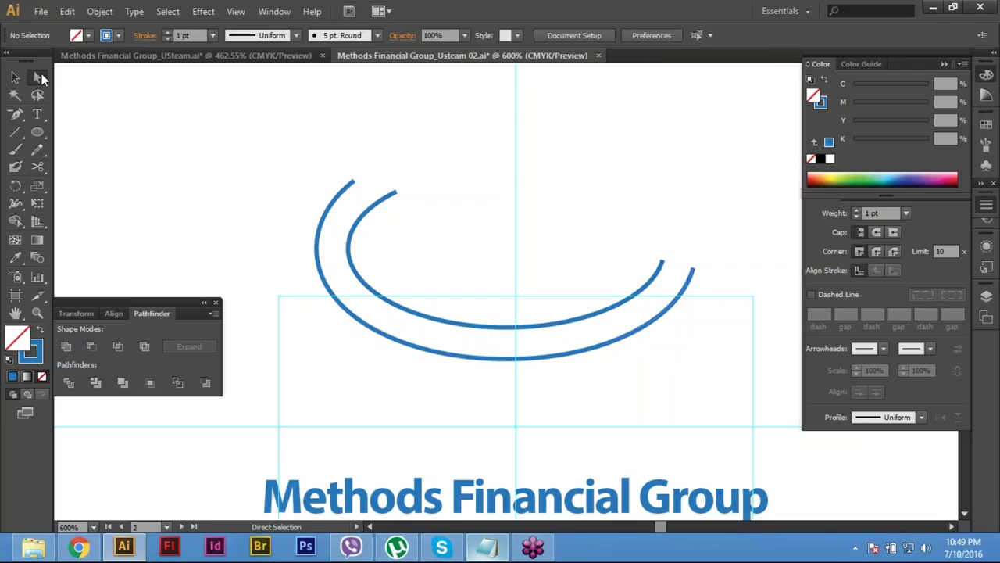
pyautogui.click(364, 261)
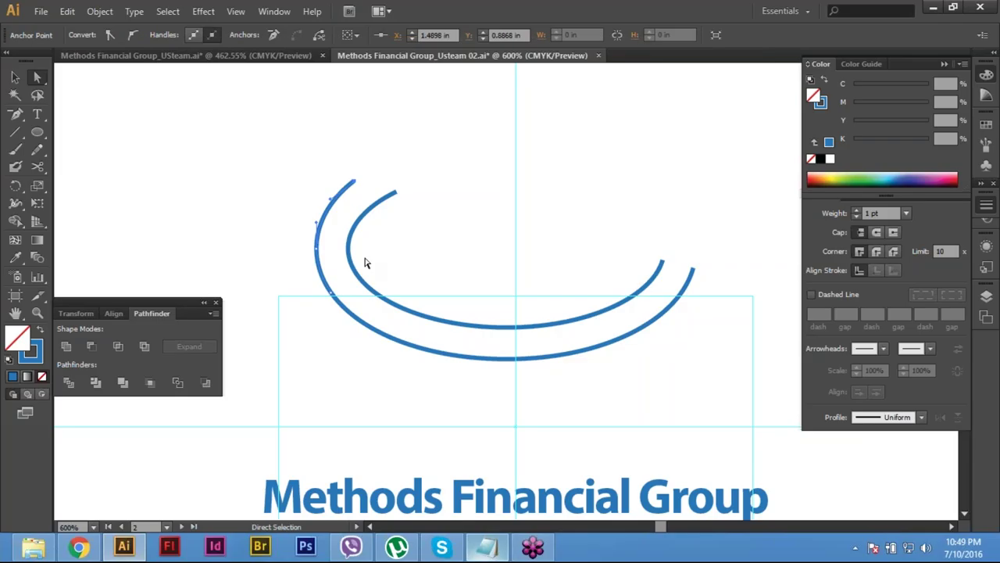
pyautogui.press('Delete')
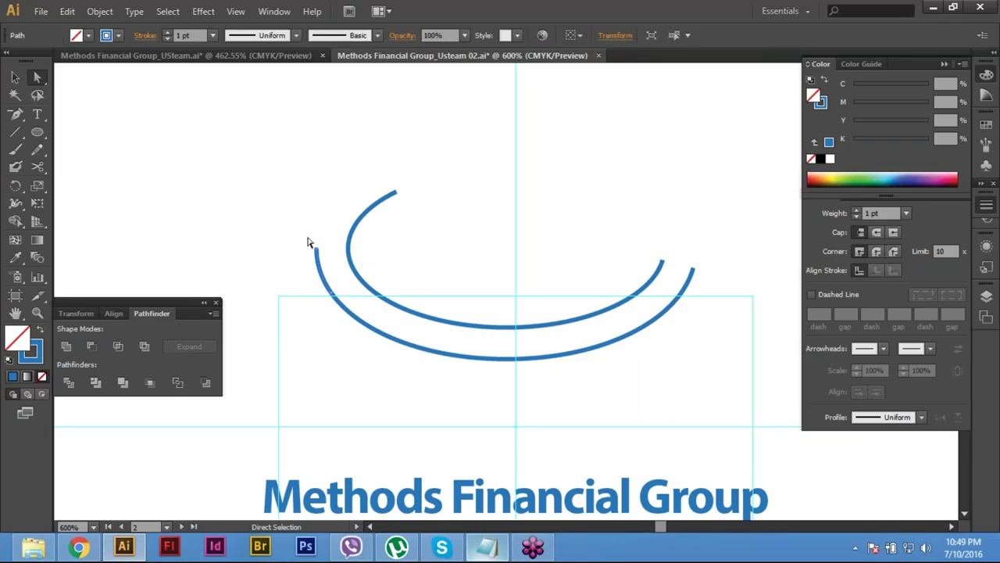
pyautogui.moveTo(309, 243); pyautogui.dragTo(338, 277)
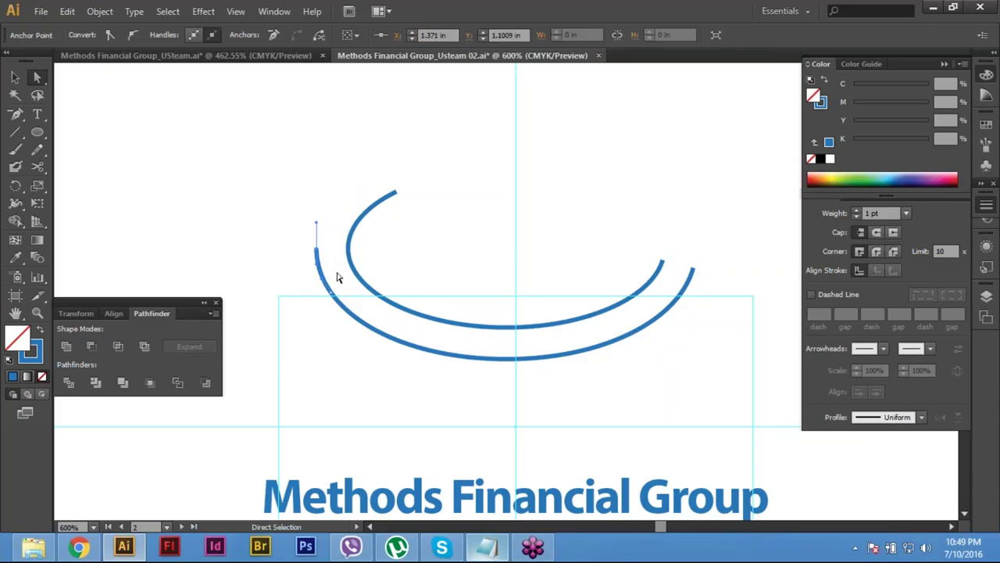
pyautogui.press('Left')
pyautogui.press('Delete')
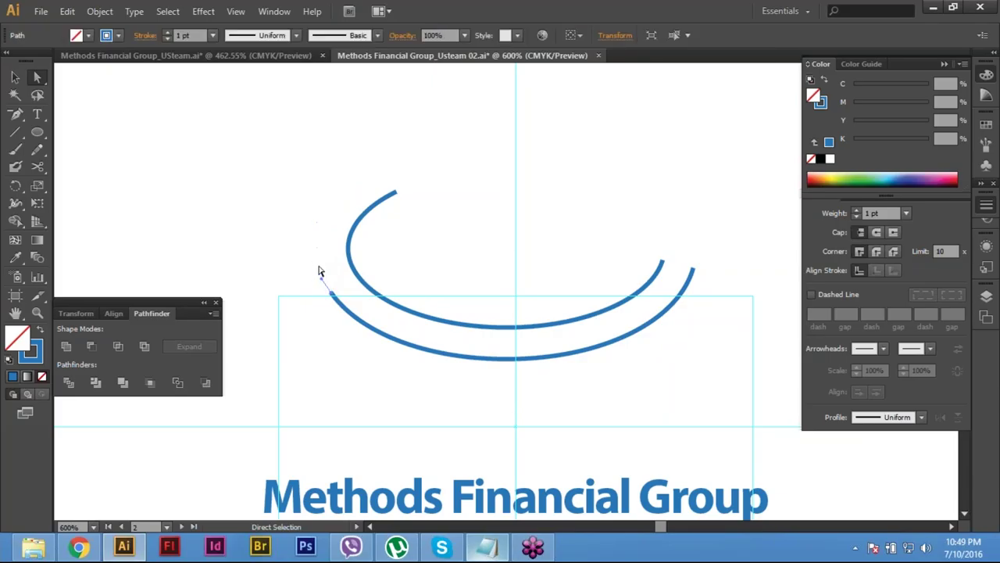
pyautogui.click(745, 365)
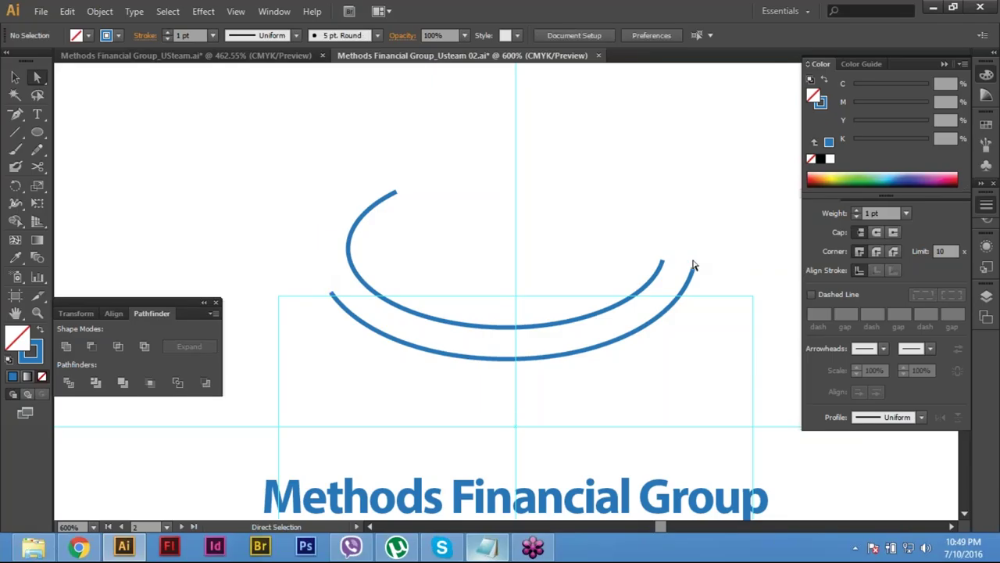
# Step: Delete the outer curve's right end portion beyond its lower-right cut and leave nothing selected
pyautogui.moveTo(691, 261); pyautogui.dragTo(752, 322)
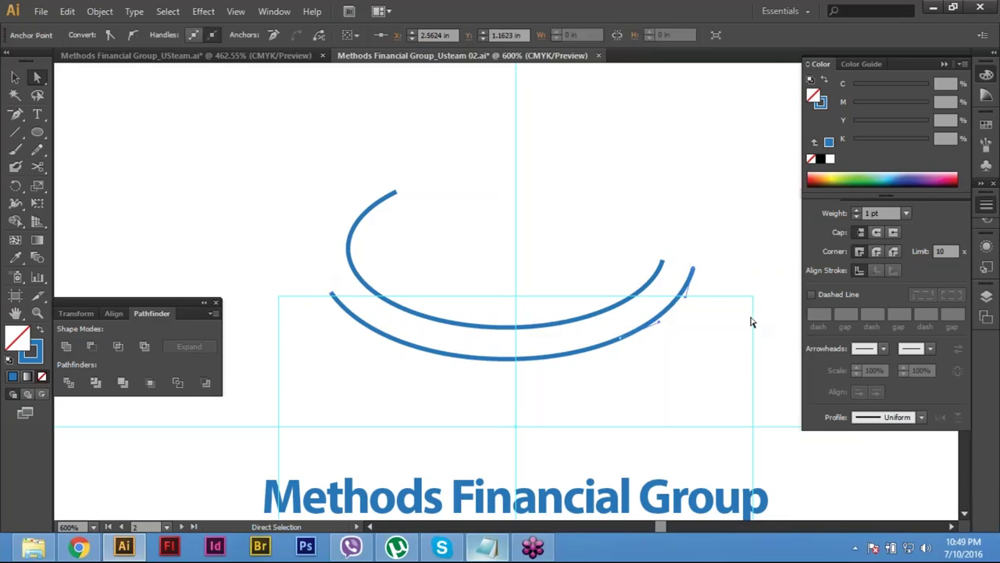
pyautogui.press('Delete')
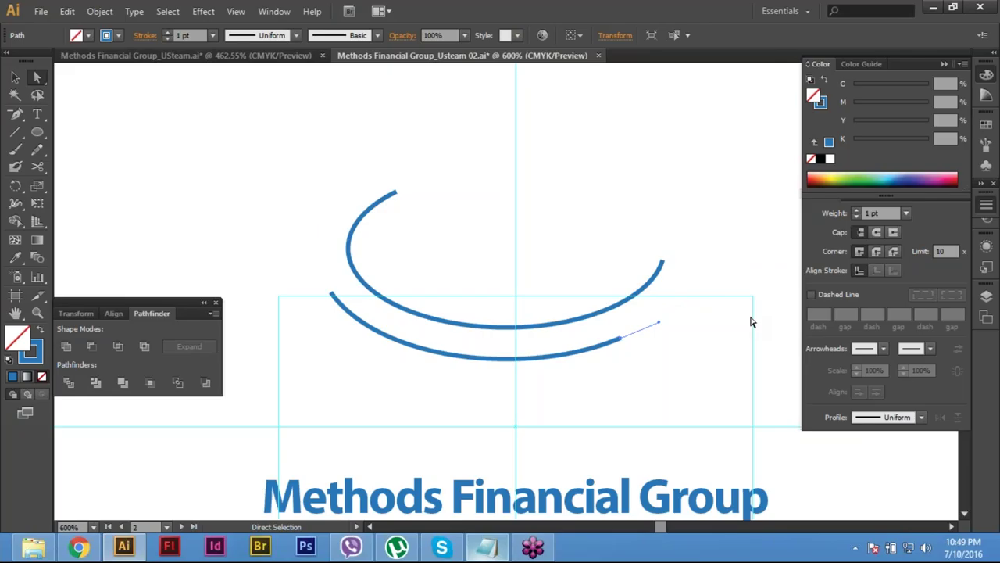
pyautogui.click(752, 322)
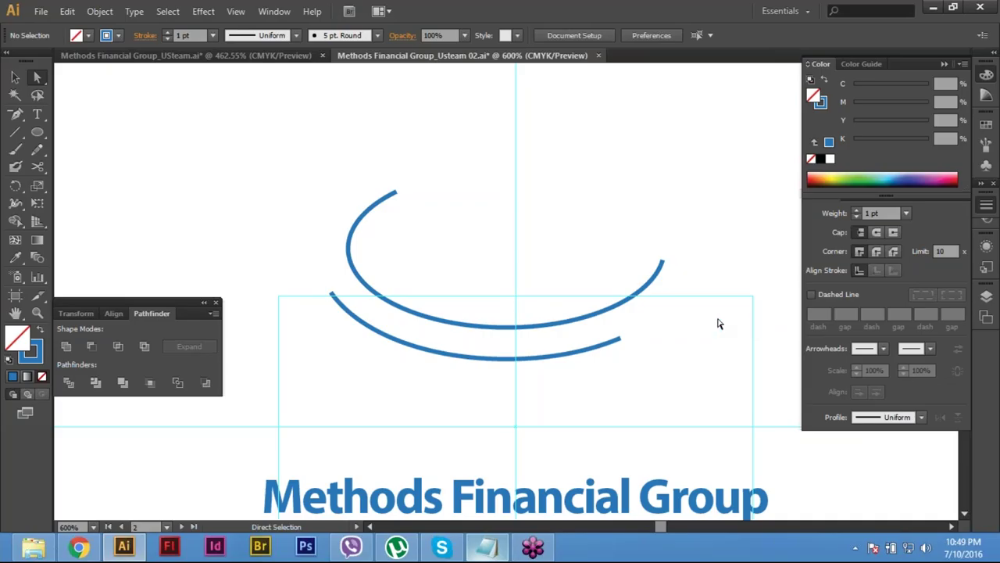
# Step: Select the group containing the inner and outer curves and ungroup it
pyautogui.click(465, 334)
pyautogui.press('v')
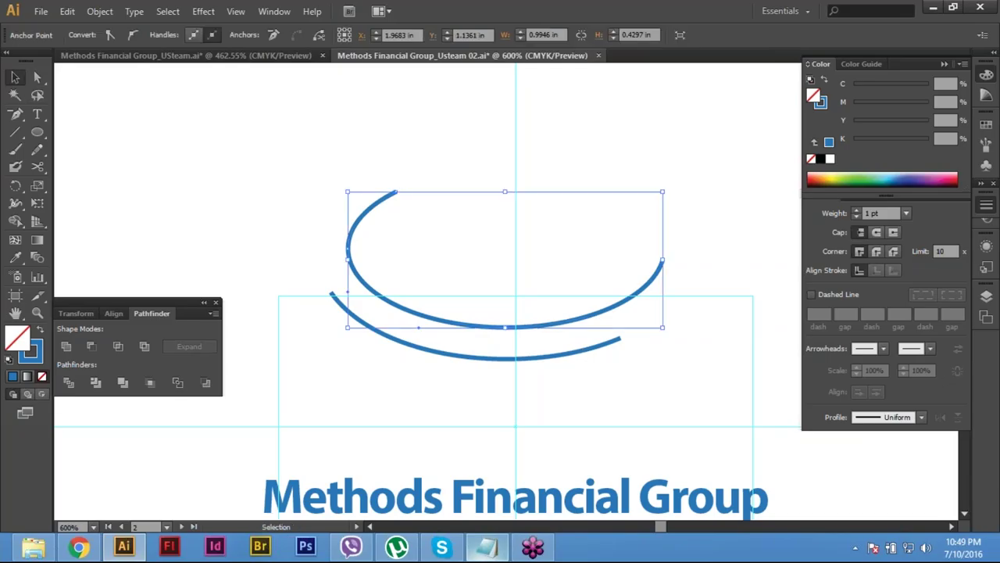
pyautogui.hotkey('ctrl', 'shift', 'a')
pyautogui.click(489, 319)
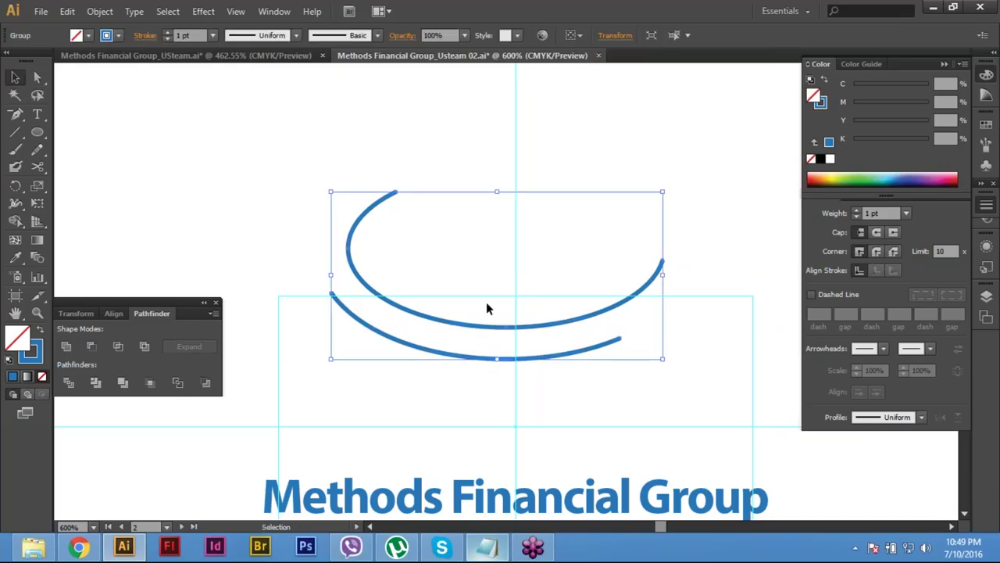
pyautogui.keyDown('shift'); pyautogui.click(468, 350); pyautogui.keyUp('shift')
pyautogui.hotkey('ctrl', 'g')
pyautogui.rightClick(441, 333)
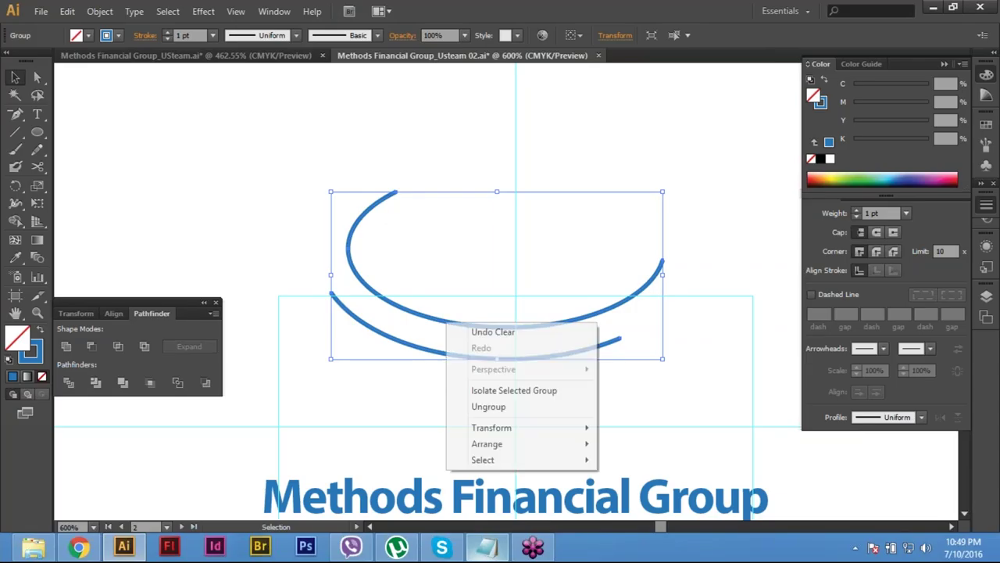
pyautogui.click(507, 407)
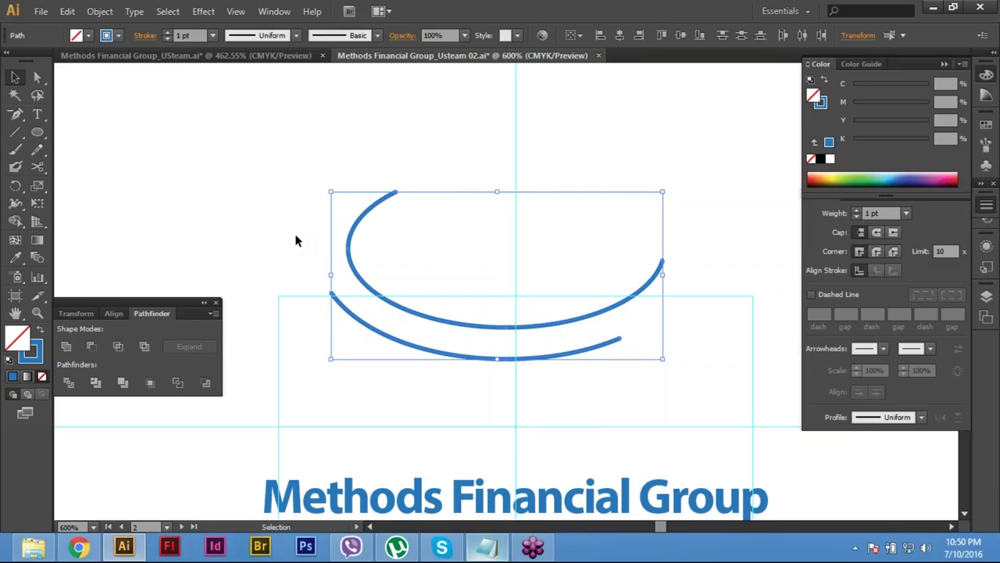
# Step: Group the inner and outer curves and ungroup them again
pyautogui.click(354, 251)
pyautogui.click(348, 251)
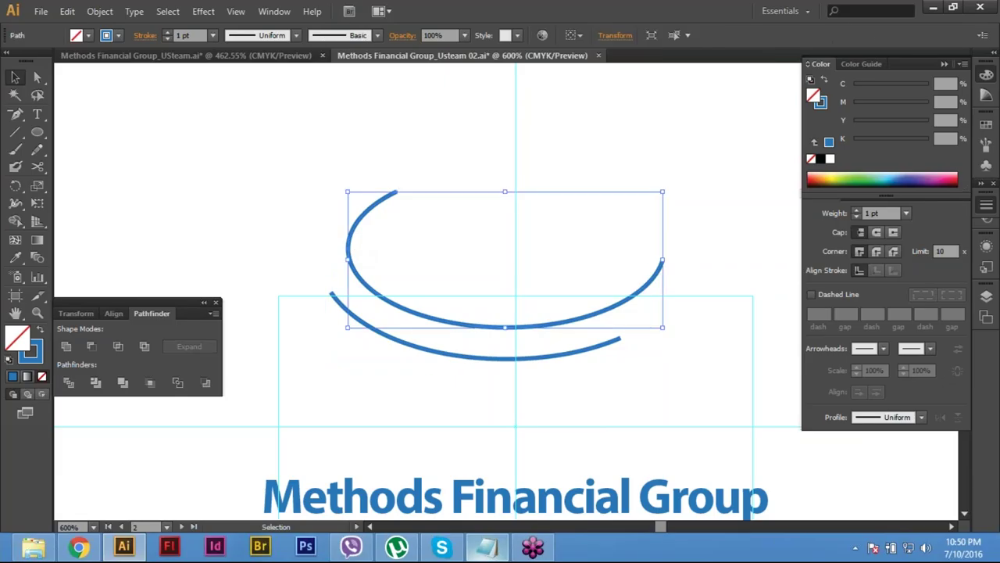
pyautogui.moveTo(313, 216); pyautogui.dragTo(379, 308)
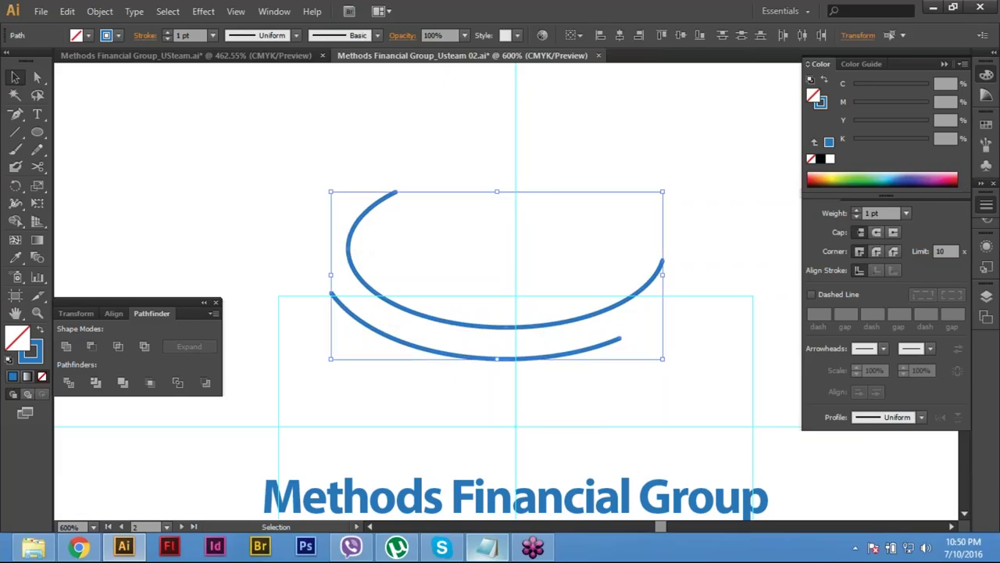
pyautogui.rightClick(506, 193)
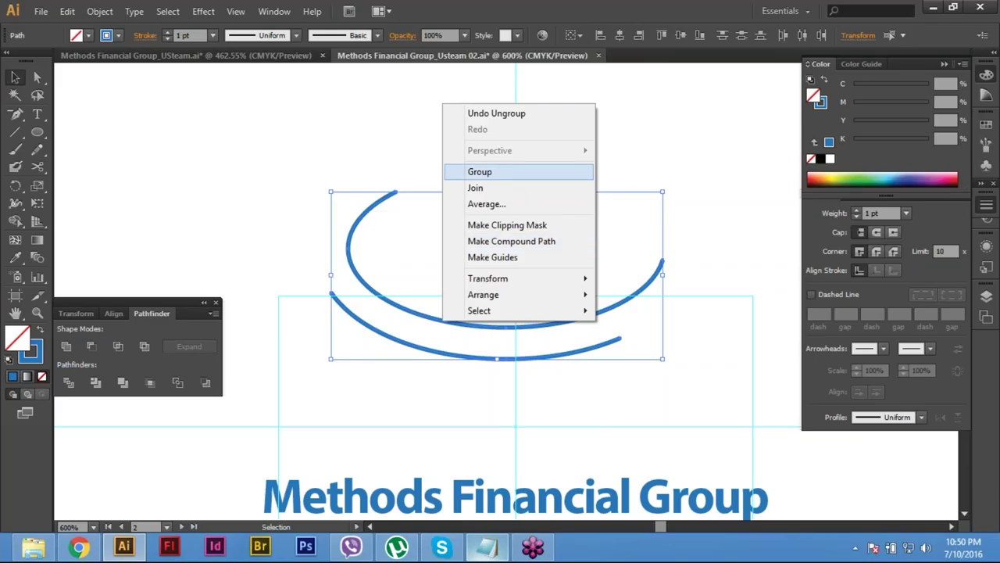
pyautogui.click(492, 171)
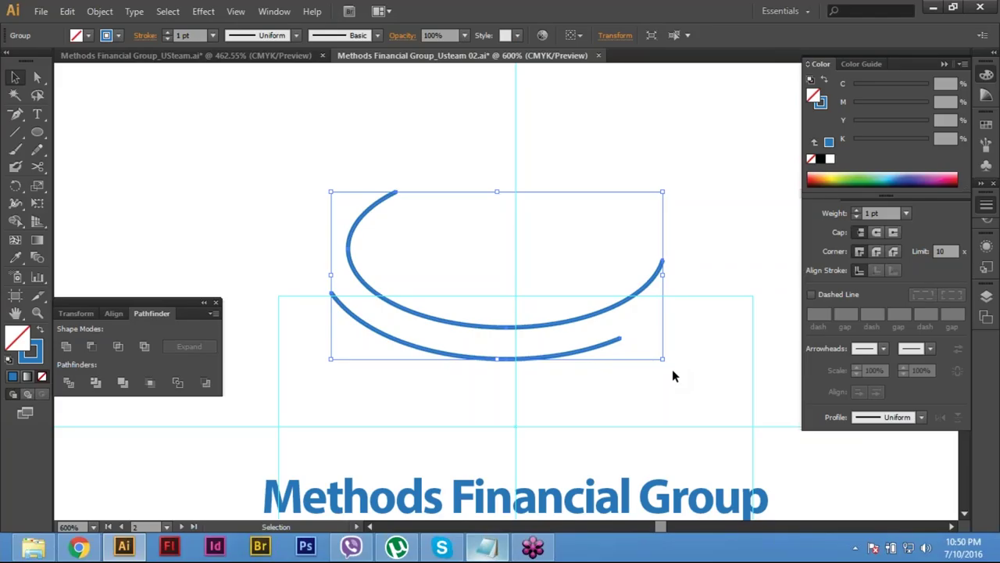
pyautogui.rightClick(378, 292)
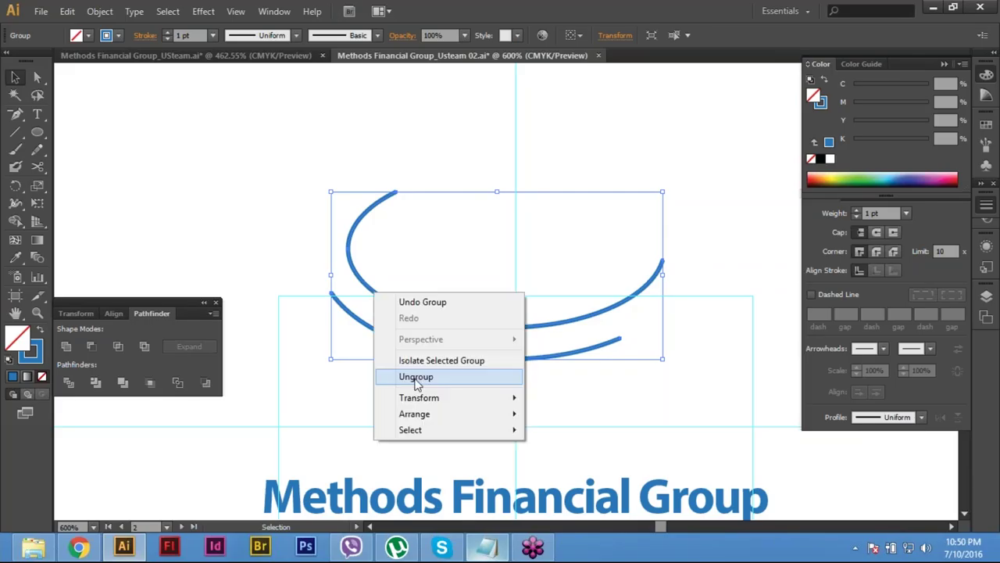
pyautogui.click(416, 377)
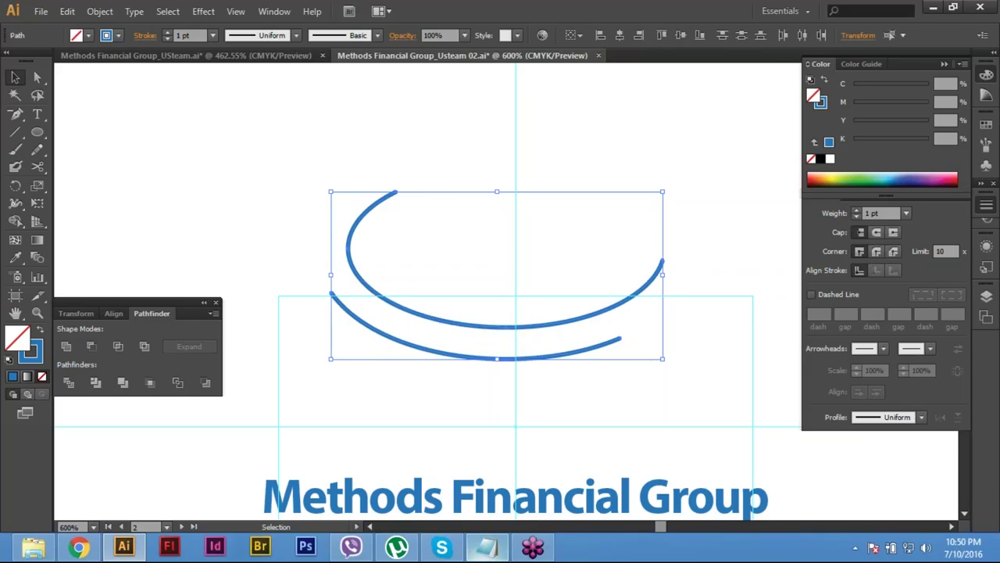
# Step: Check that the inner and outer curves can be selected and isolated as separate paths
pyautogui.click(375, 221)
pyautogui.click(364, 211)
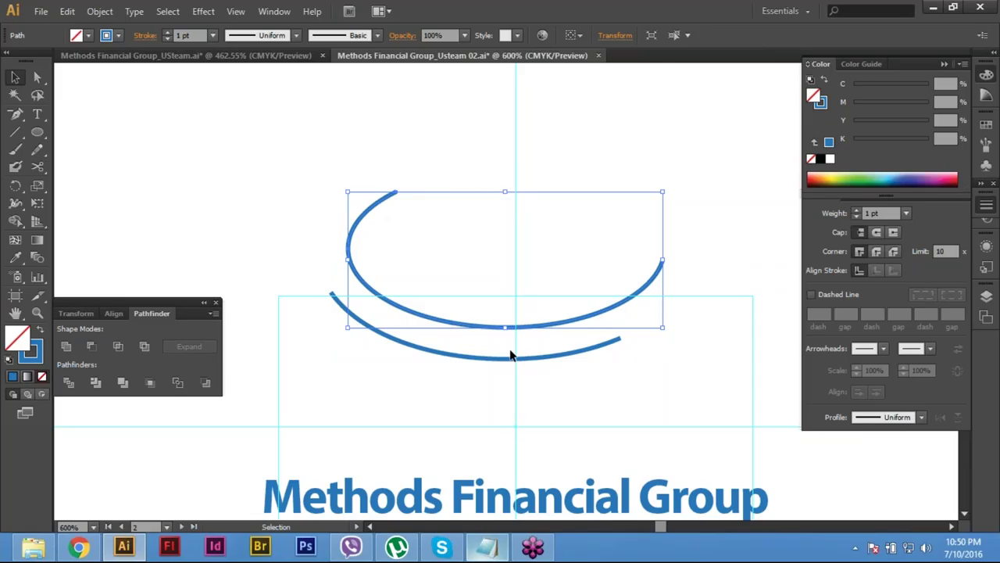
pyautogui.click(337, 297)
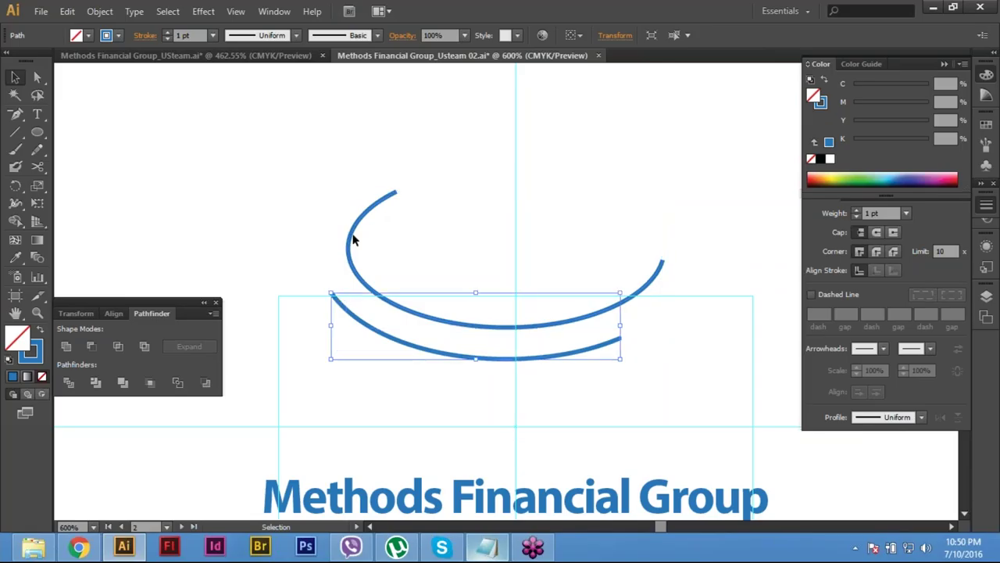
pyautogui.click(348, 258)
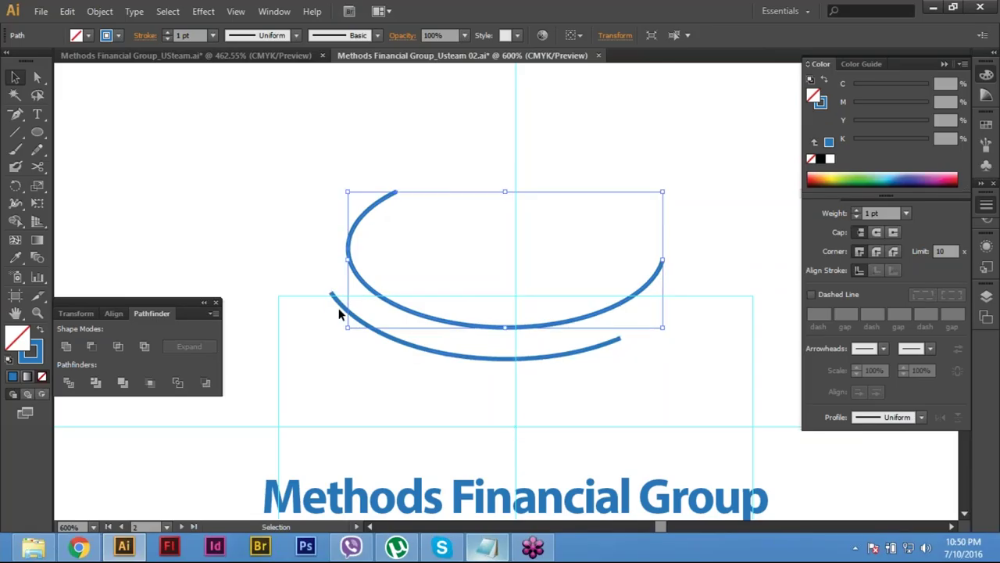
pyautogui.click(338, 310)
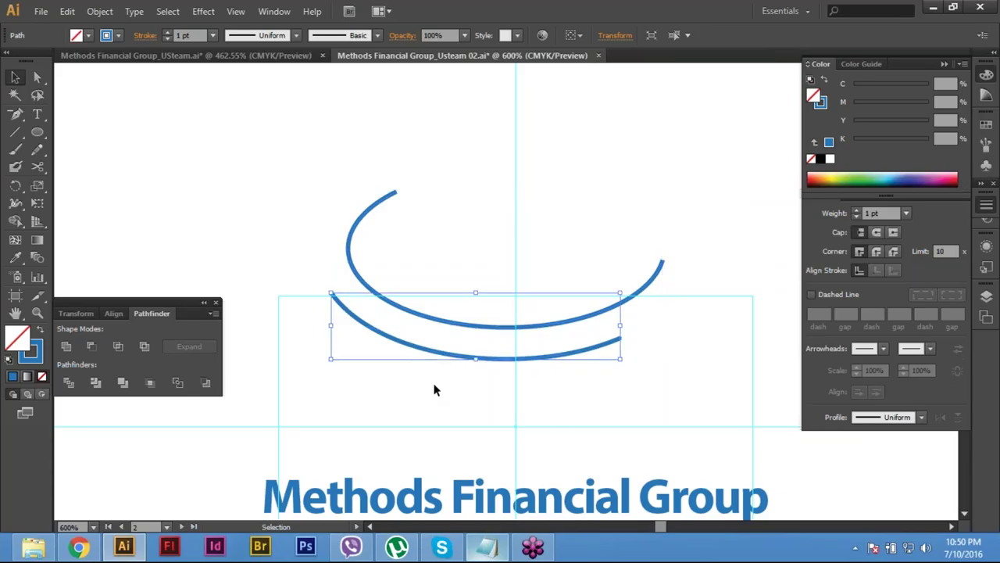
pyautogui.doubleClick(362, 271)
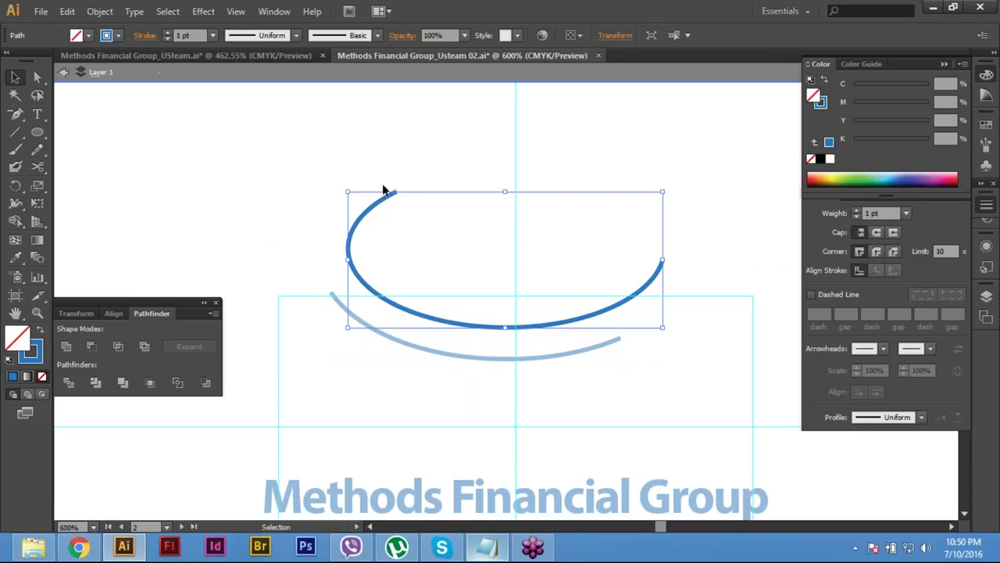
pyautogui.press('Escape')
pyautogui.click(362, 271)
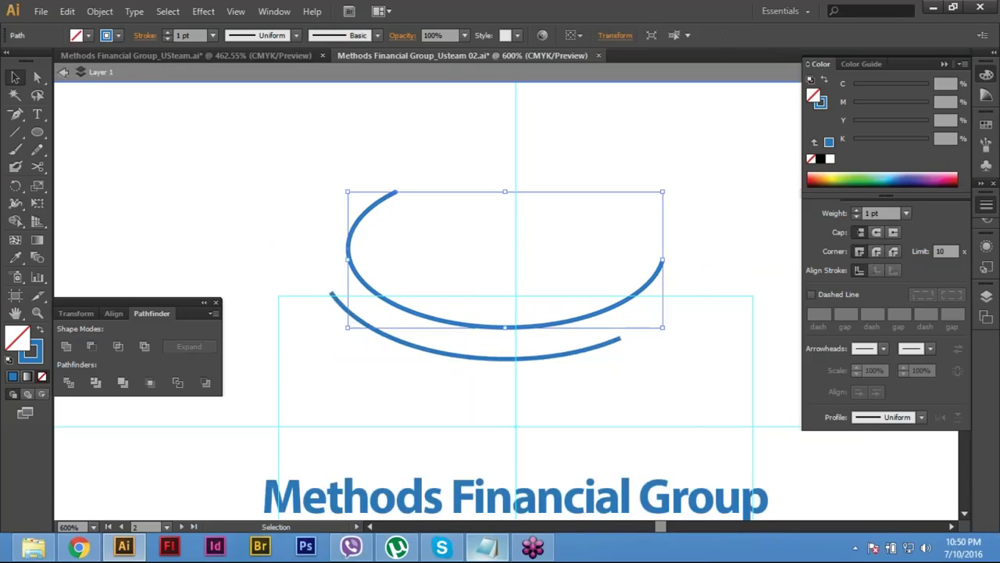
pyautogui.press('Escape')
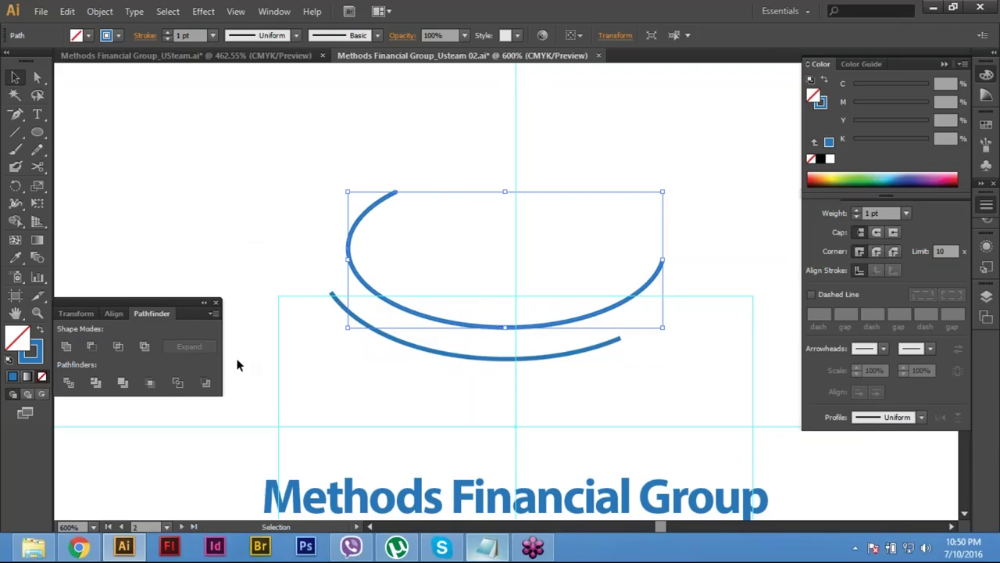
# Step: Widen the lower middle of the inner curve with the Width tool to about 6.125 pt, tapering toward both ends
pyautogui.click(14, 205)
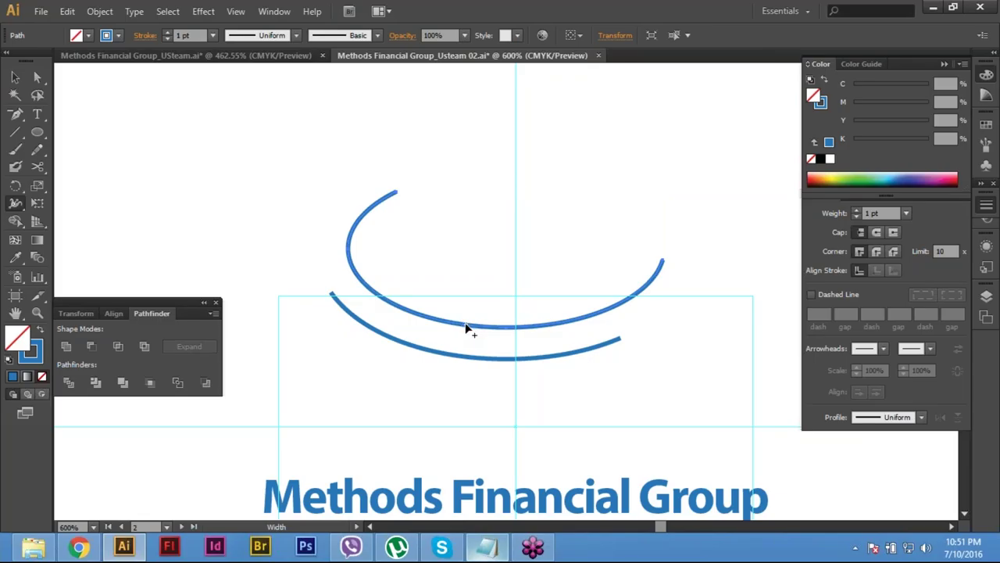
pyautogui.moveTo(469, 328); pyautogui.dragTo(471, 320)
pyautogui.moveTo(467, 320); pyautogui.dragTo(466, 320)
pyautogui.moveTo(467, 320); pyautogui.dragTo(467, 321)
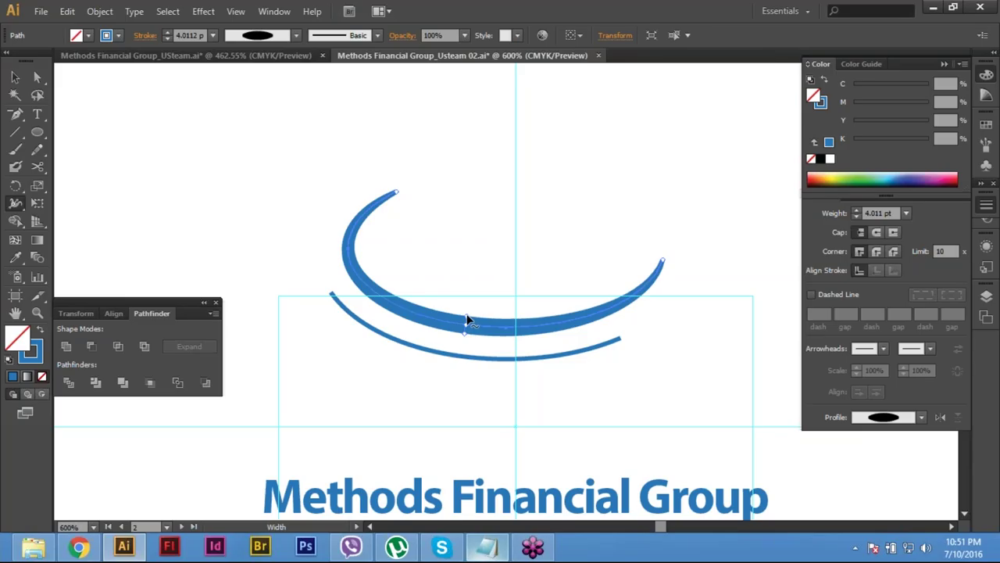
pyautogui.moveTo(467, 320); pyautogui.dragTo(474, 312)
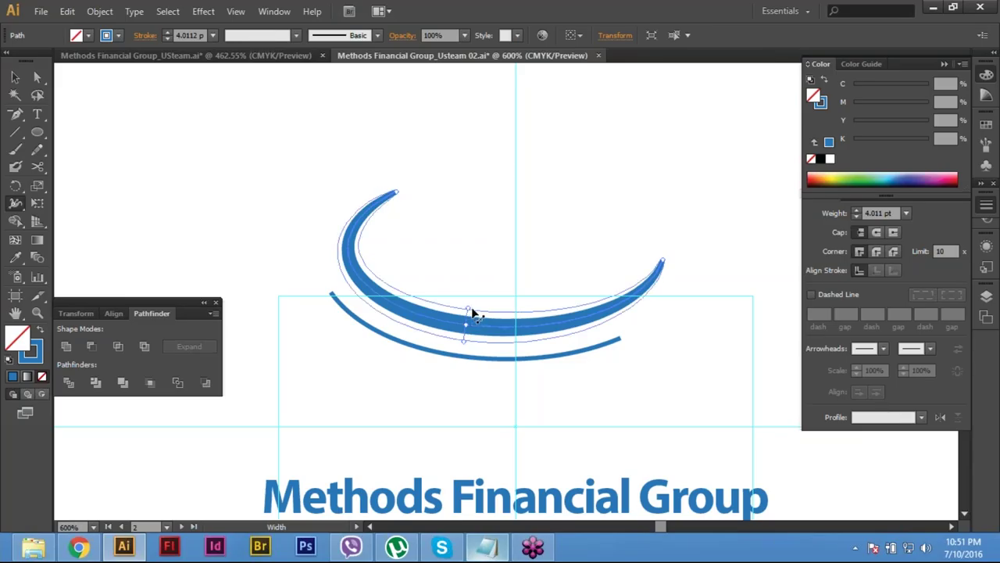
pyautogui.moveTo(464, 341); pyautogui.dragTo(464, 345)
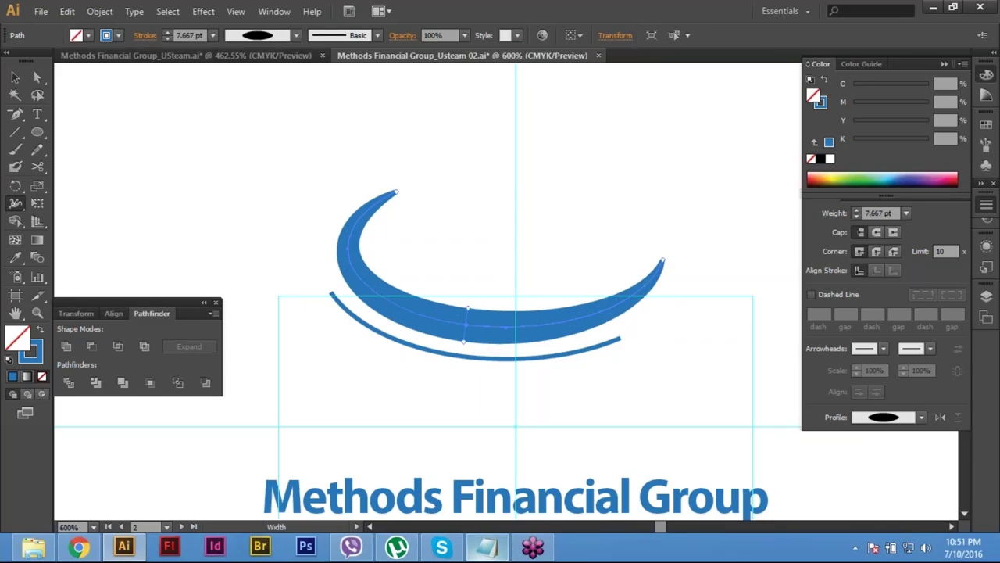
pyautogui.click(468, 309)
pyautogui.click(467, 311)
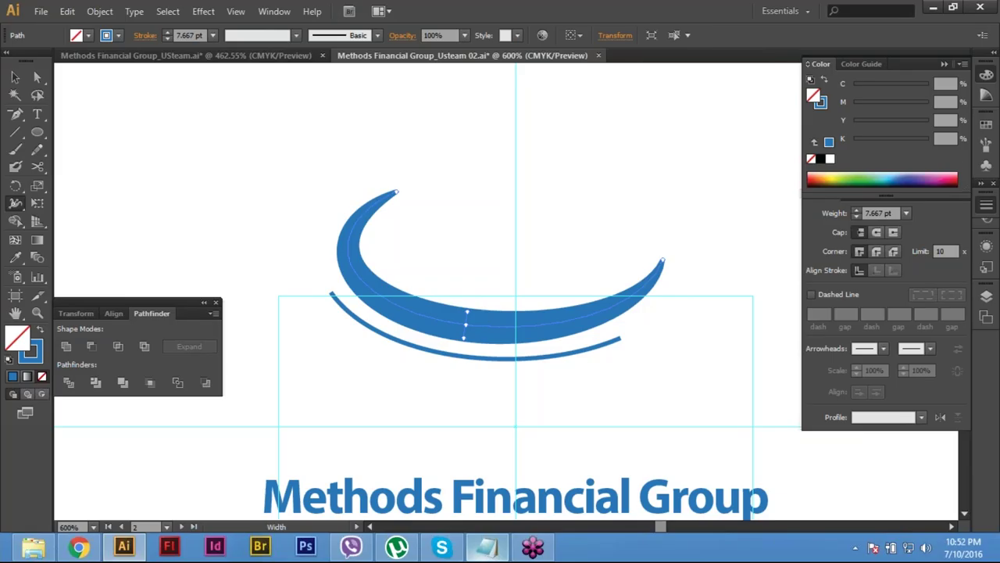
pyautogui.hotkey('ctrl', 'z')
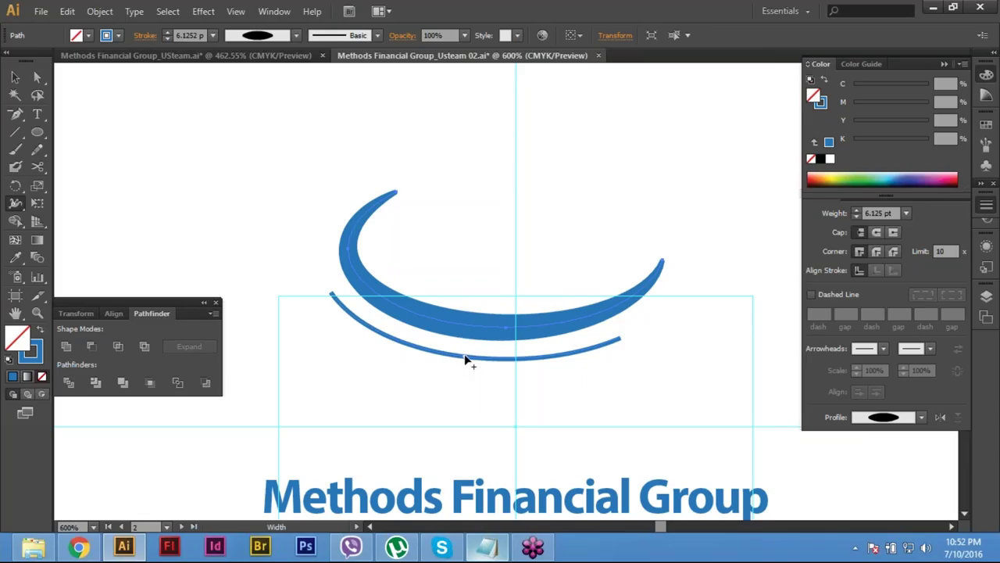
# Step: Widen the lower middle of the outer curve with the Width tool, tapering toward both ends, and leave nothing selected
pyautogui.moveTo(465, 359); pyautogui.dragTo(469, 353)
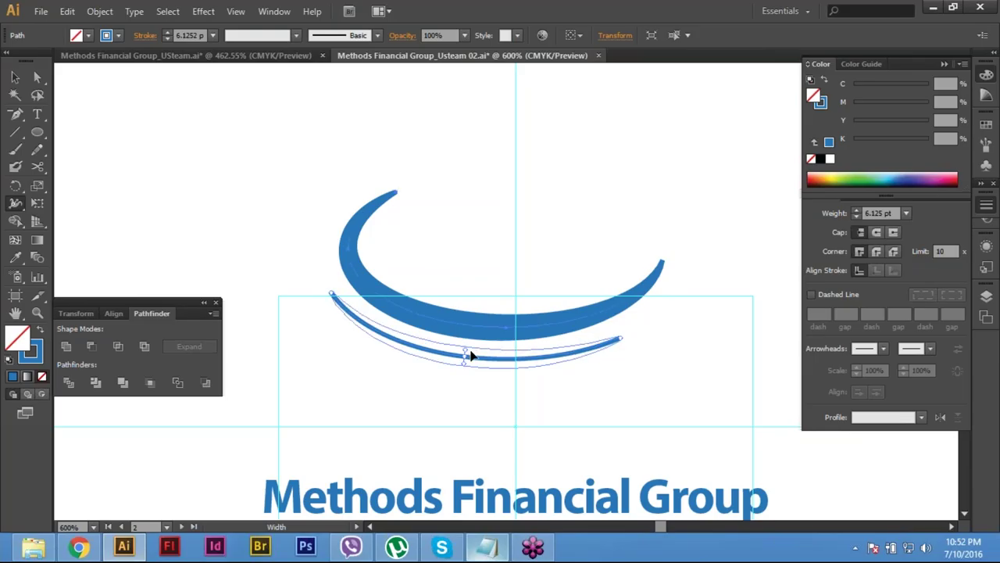
pyautogui.moveTo(471, 356); pyautogui.dragTo(469, 353)
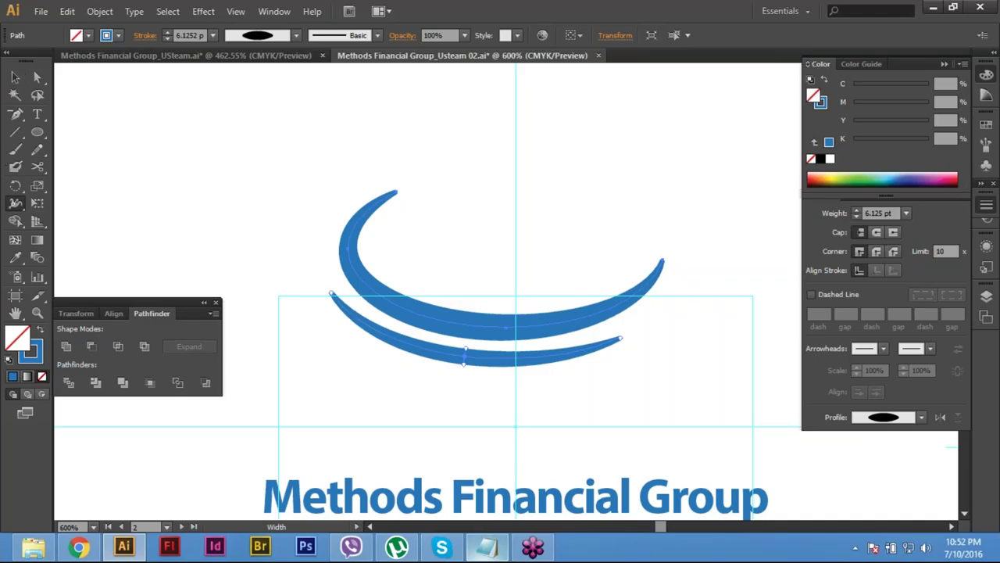
pyautogui.scroll(1, 500, 289)
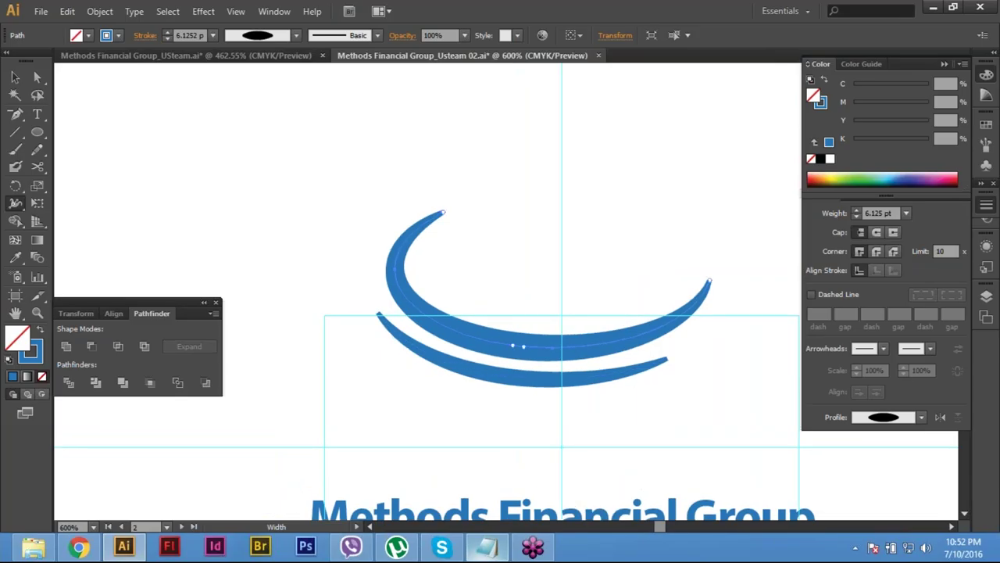
pyautogui.click(15, 76)
pyautogui.click(389, 283)
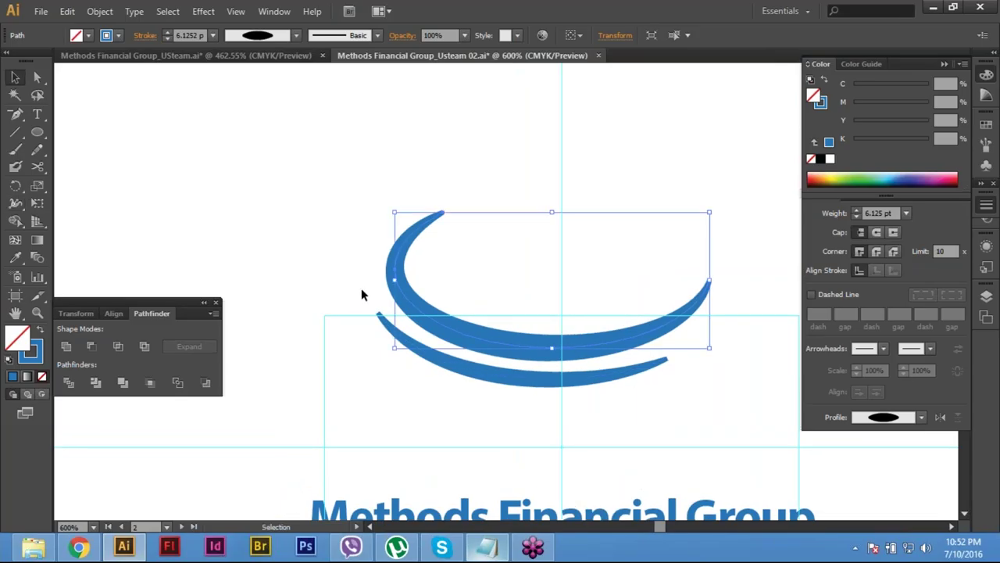
pyautogui.click(362, 290)
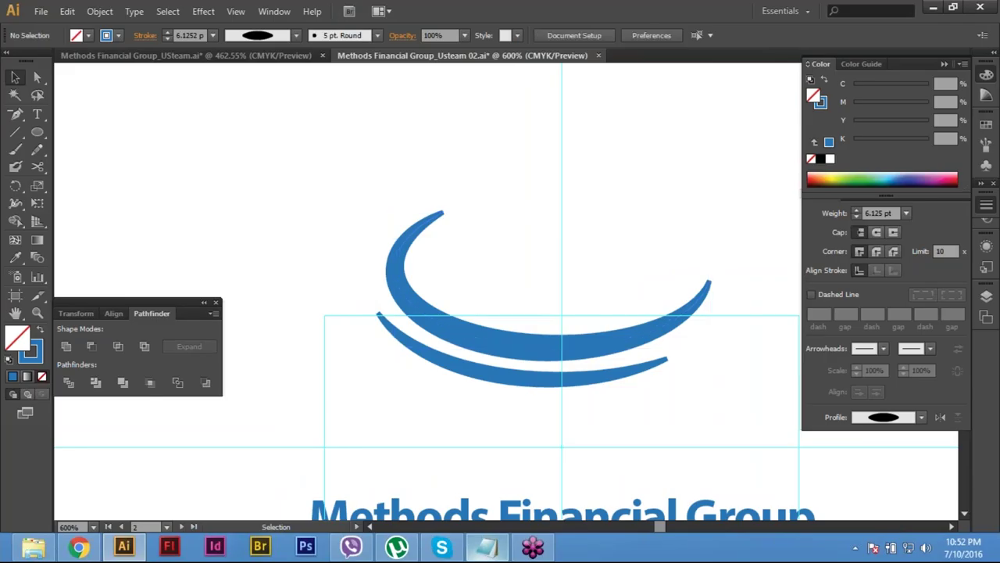
# Step: Examine the proportions of the two tapered curves above the wordmark at 400% zoom
pyautogui.moveTo(717, 440); pyautogui.dragTo(331, 223)
pyautogui.hotkey('ctrl', '-')
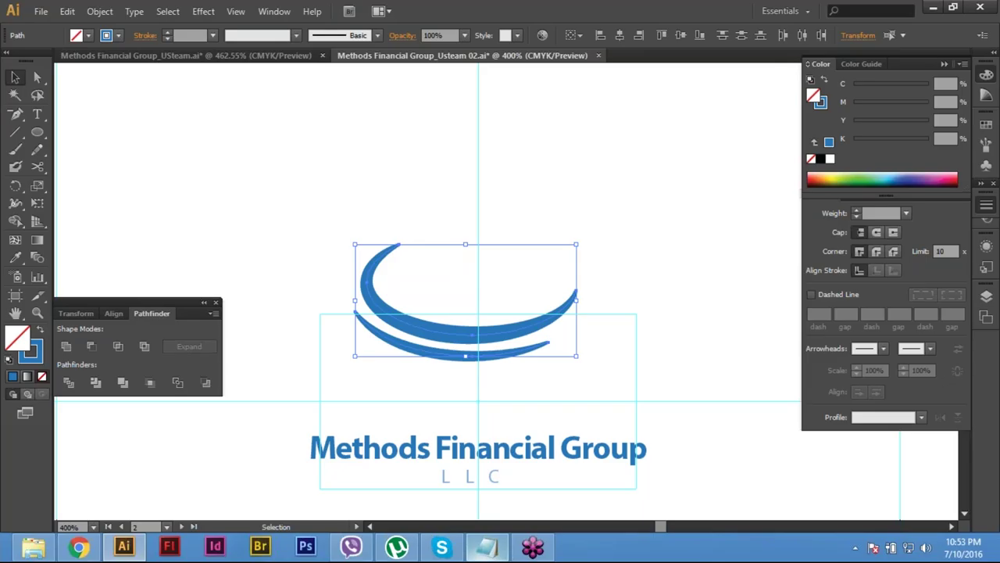
pyautogui.click(486, 400)
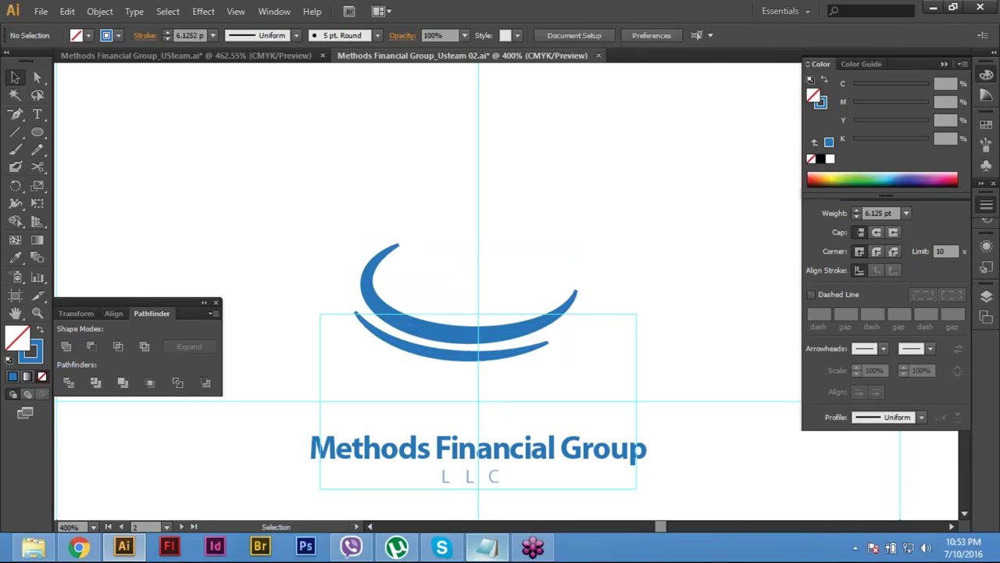
pyautogui.click(453, 316)
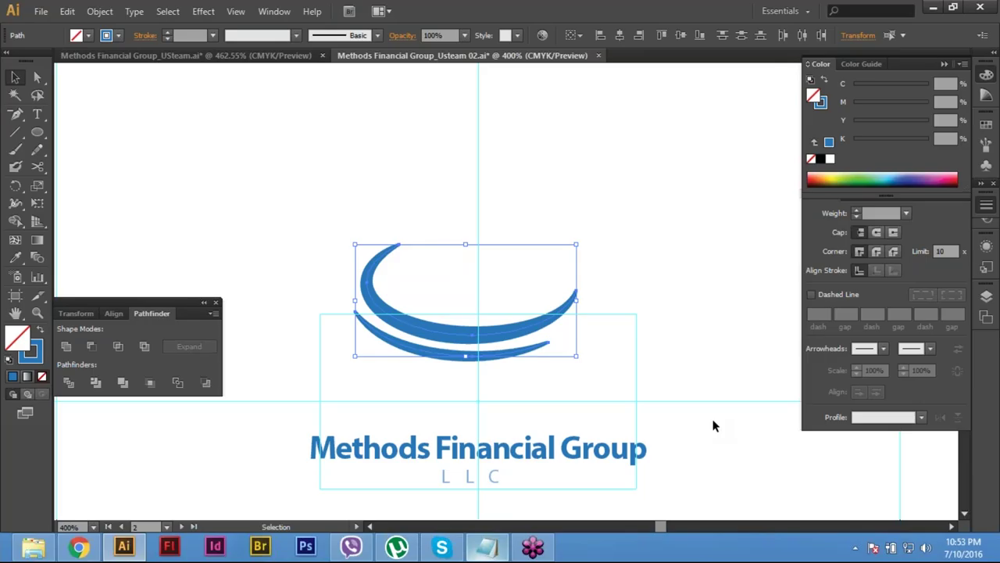
pyautogui.click(334, 270)
pyautogui.click(14, 78)
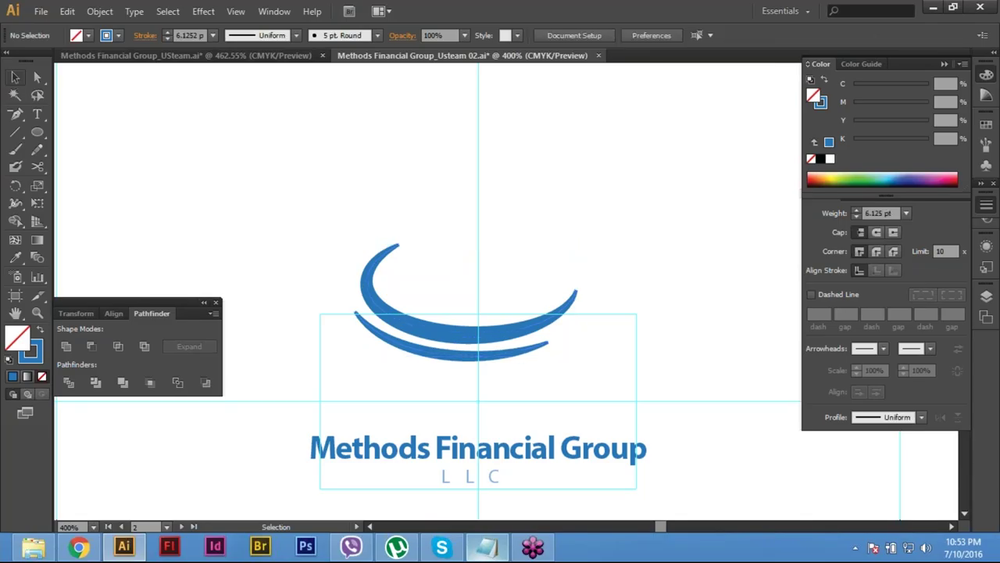
pyautogui.moveTo(308, 217); pyautogui.dragTo(505, 374)
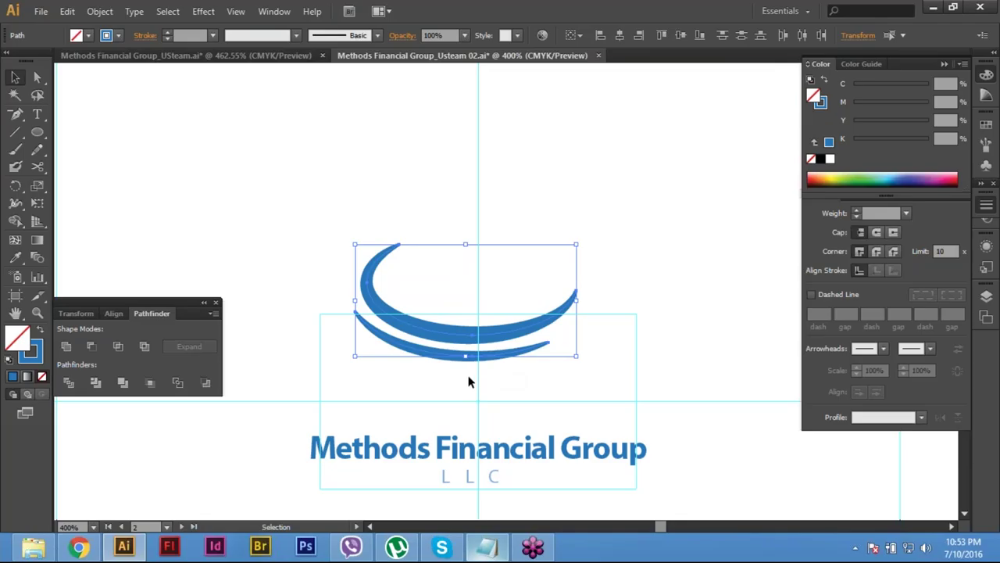
pyautogui.click(469, 381)
pyautogui.click(462, 339)
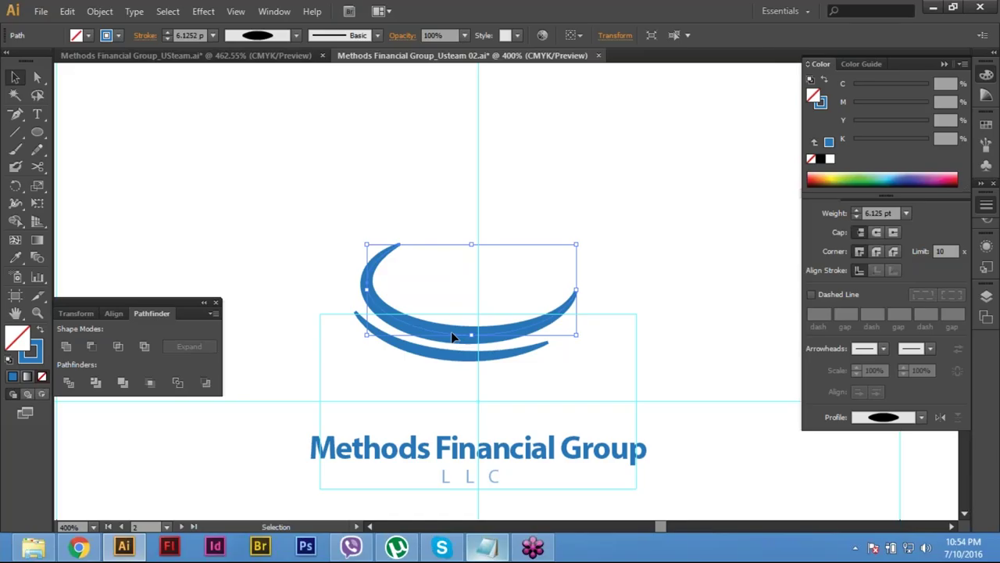
pyautogui.hotkey('ctrl', 'shift', 'a')
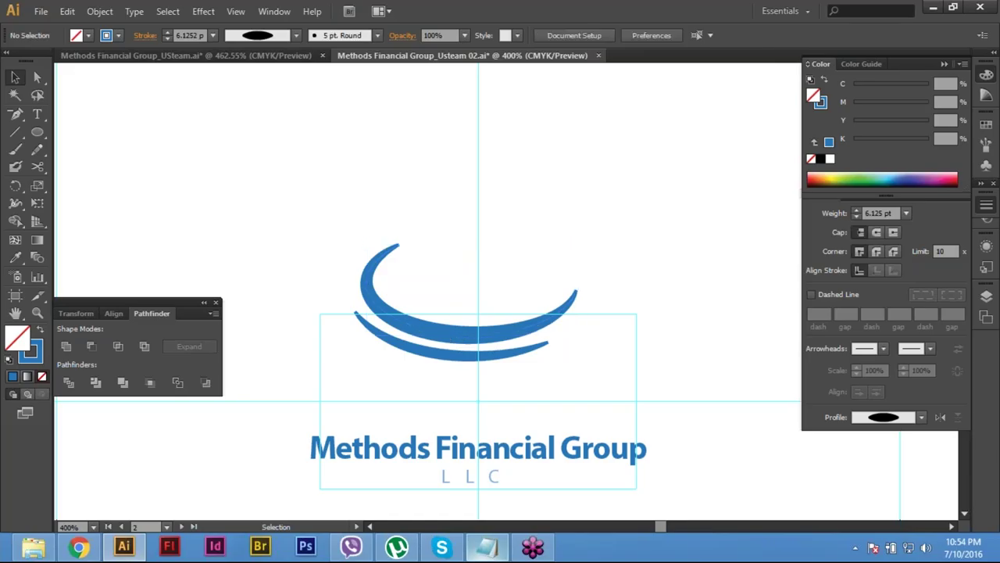
# Step: Undo the width changes on both curves back to uniform 1 pt strokes
pyautogui.hotkey('ctrl', 'z')
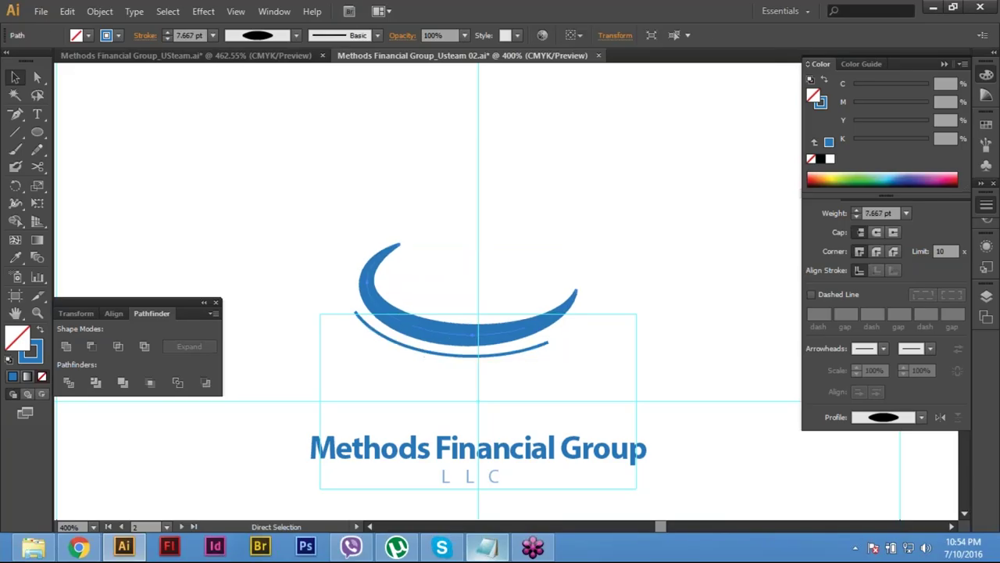
pyautogui.hotkey('ctrl', 'z')
pyautogui.hotkey('ctrl', 'z')
pyautogui.press('v')
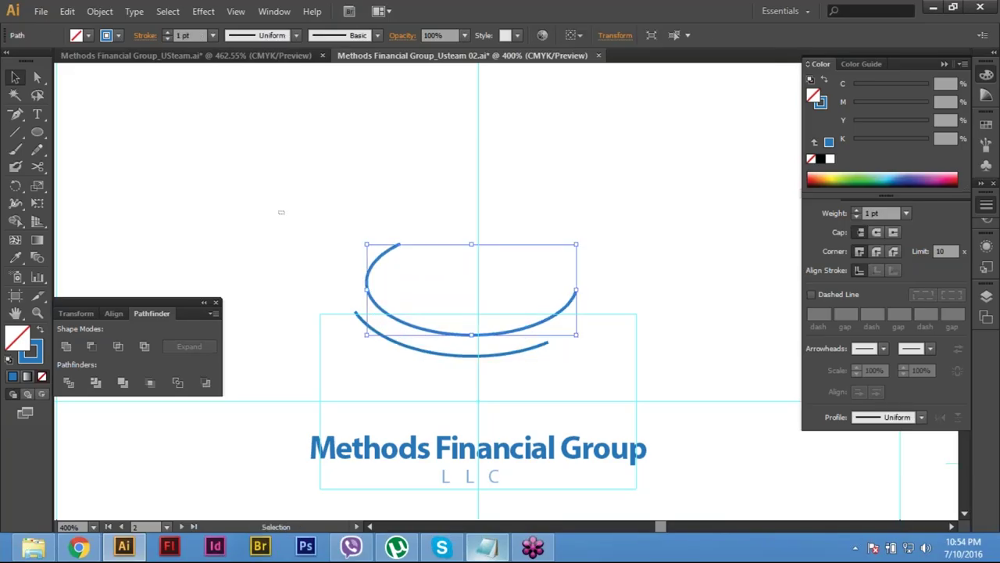
# Step: Widen the lower middle of the inner curve with the Width tool to about 6.389 pt, tapering toward both ends
pyautogui.scroll(3, 275, 315)
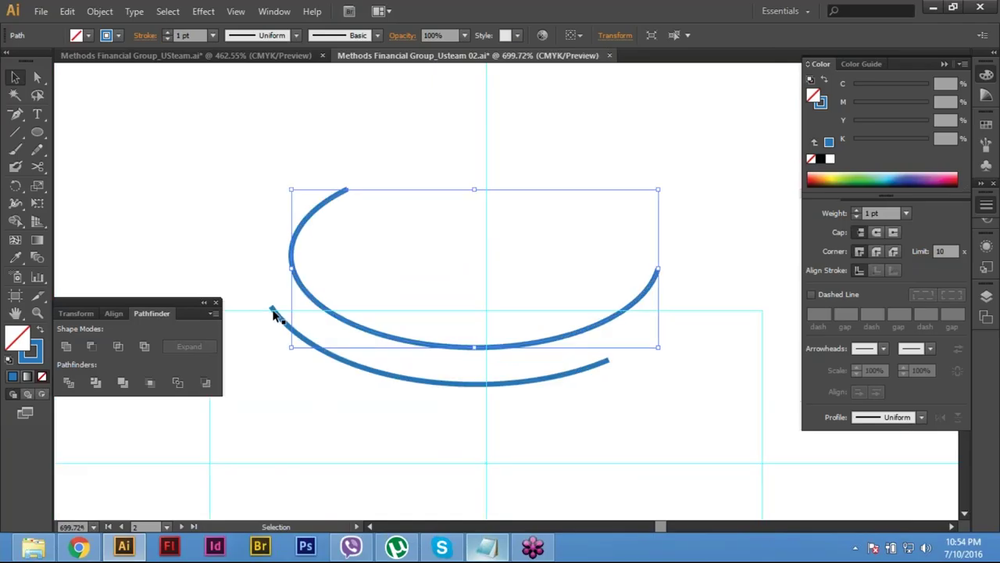
pyautogui.click(15, 206)
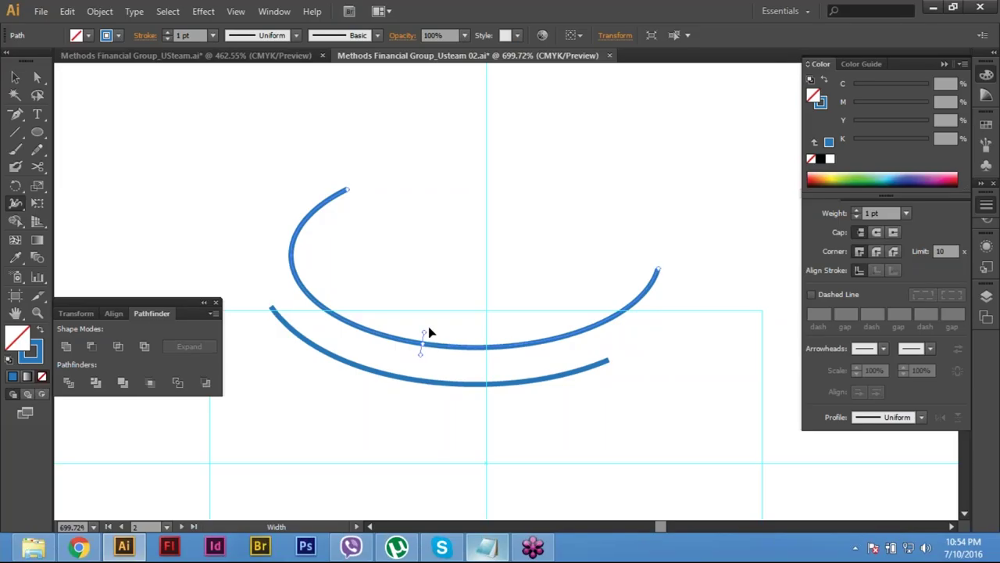
pyautogui.click(431, 332)
pyautogui.click(430, 332)
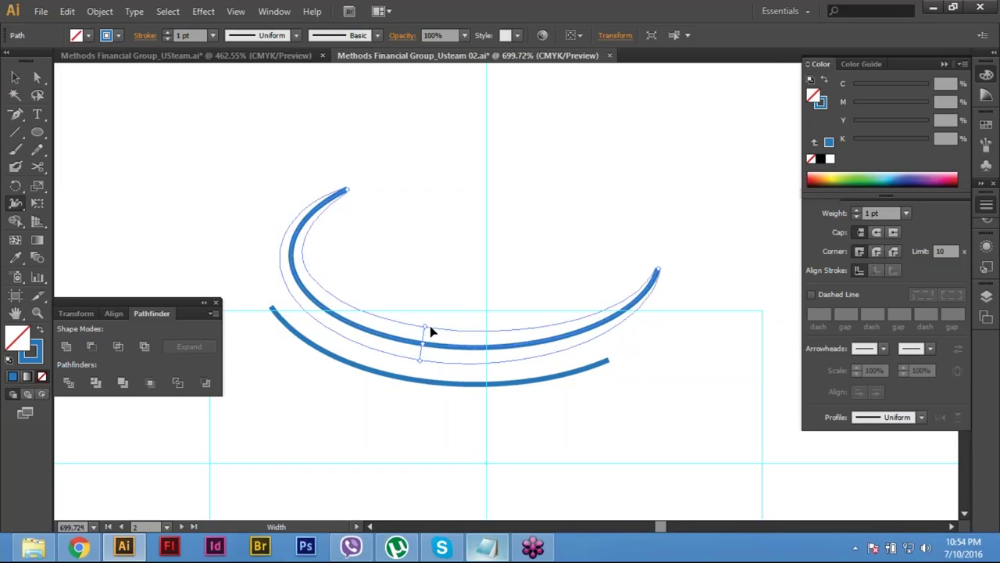
pyautogui.click(428, 331)
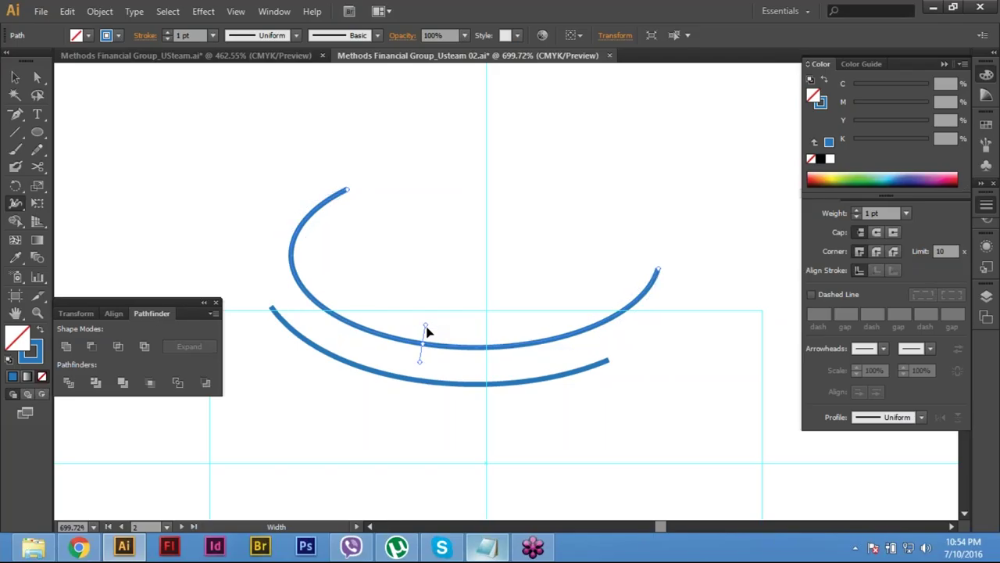
pyautogui.moveTo(427, 332); pyautogui.dragTo(427, 333)
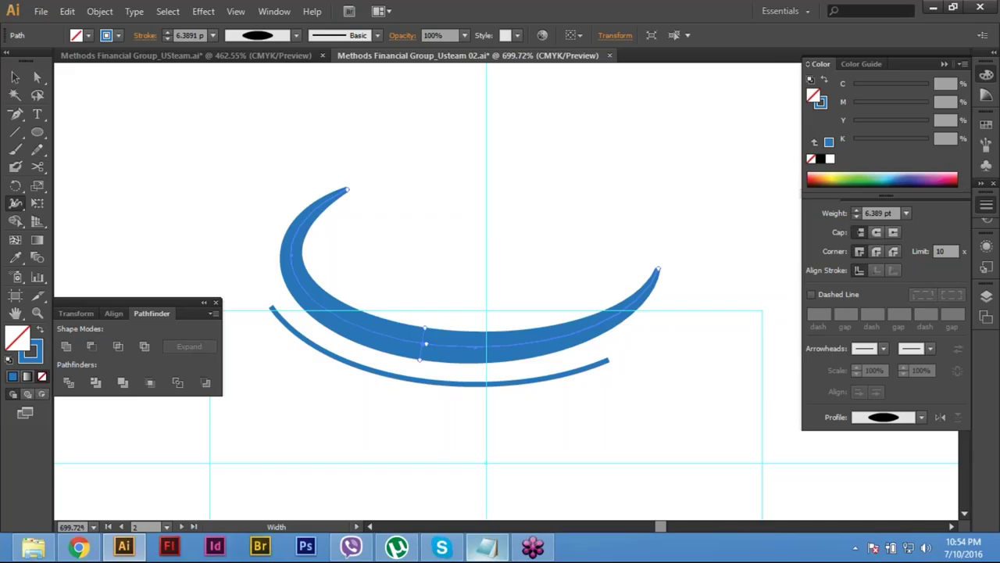
# Step: Widen the outer curve left of its lowest point with the Width tool, tapering toward both ends, and leave nothing selected
pyautogui.click(416, 382)
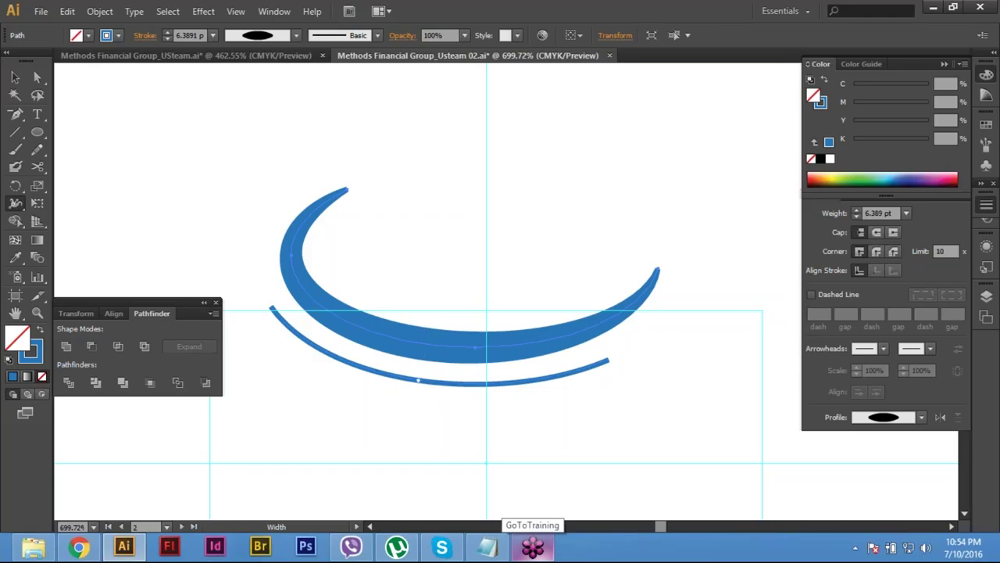
pyautogui.click(419, 379)
pyautogui.moveTo(422, 373); pyautogui.dragTo(424, 375)
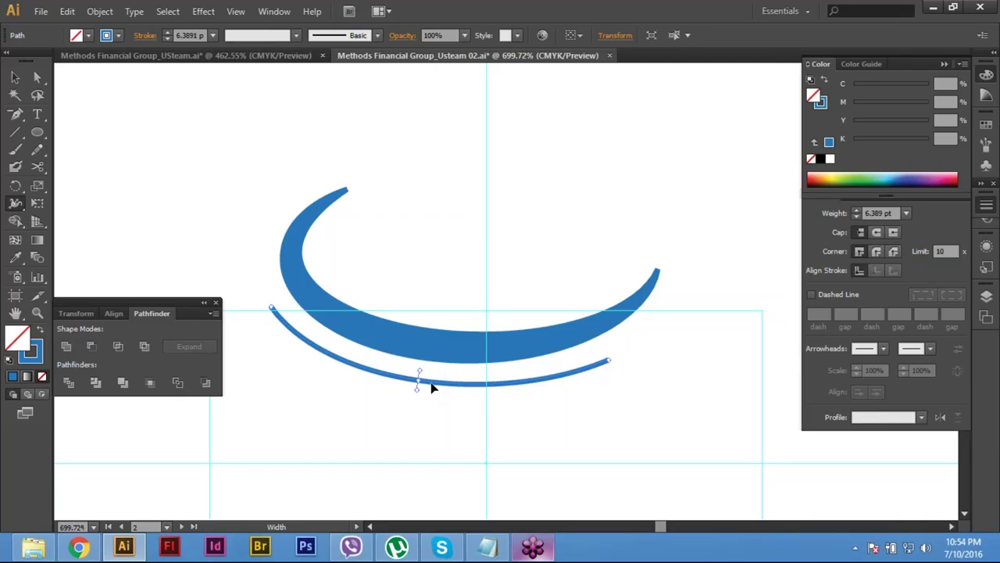
pyautogui.moveTo(432, 388); pyautogui.dragTo(418, 392)
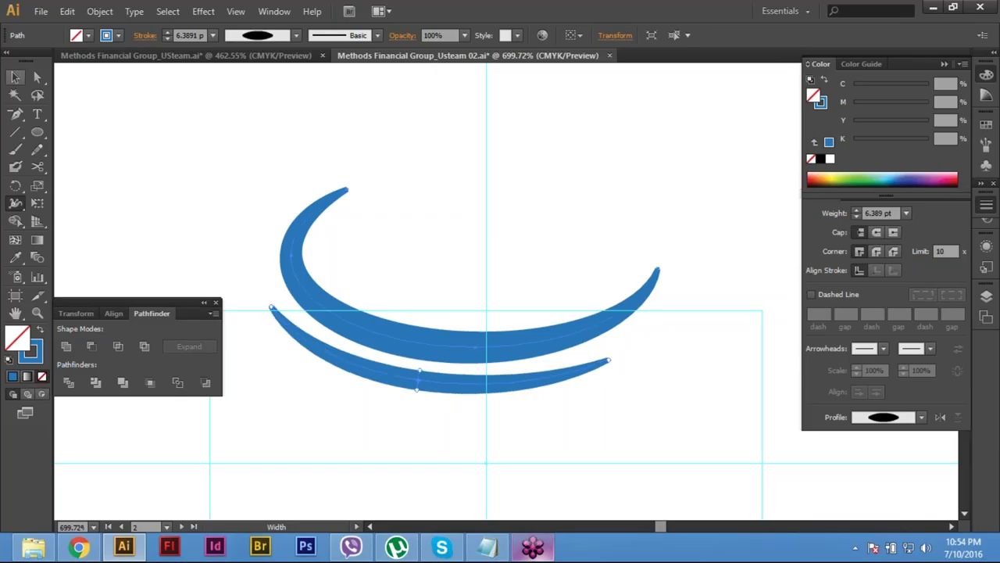
pyautogui.press('v')
pyautogui.click(184, 233)
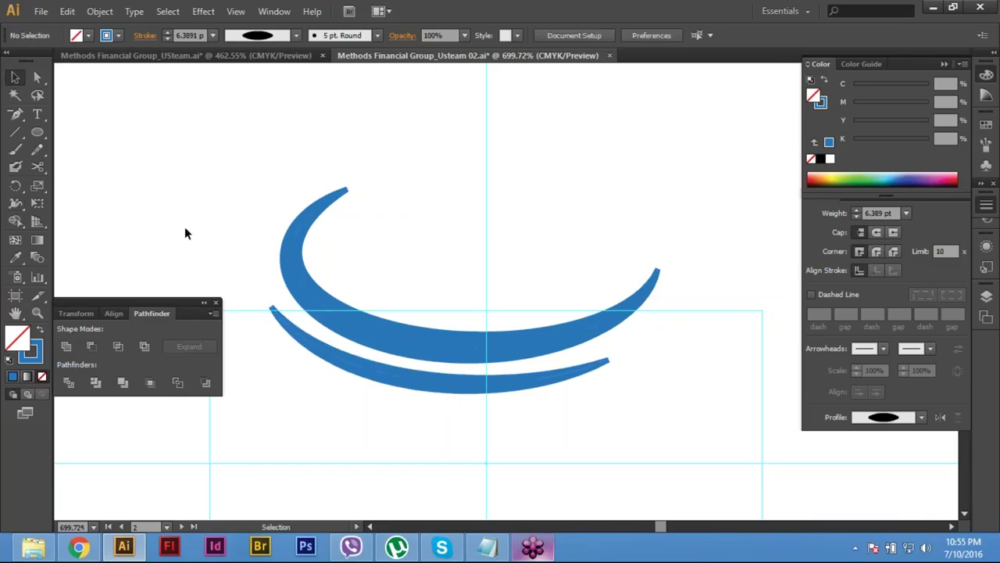
# Step: Examine the two tapered curves against the wordmark at 400% and at closer zoom levels
pyautogui.hotkey('ctrl', '-')
pyautogui.hotkey('ctrl', '-')
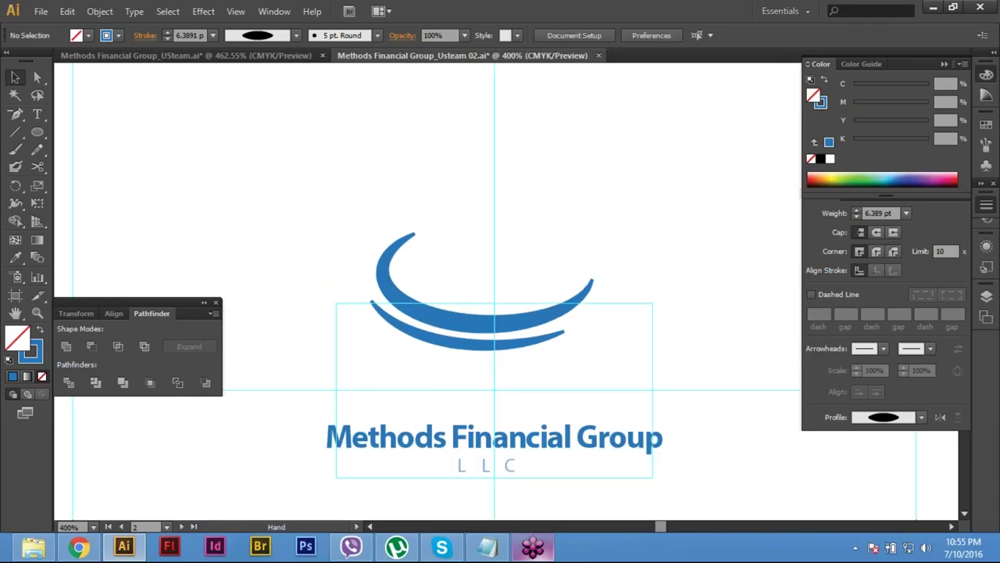
pyautogui.moveTo(494, 313); pyautogui.dragTo(458, 333)
pyautogui.click(291, 213)
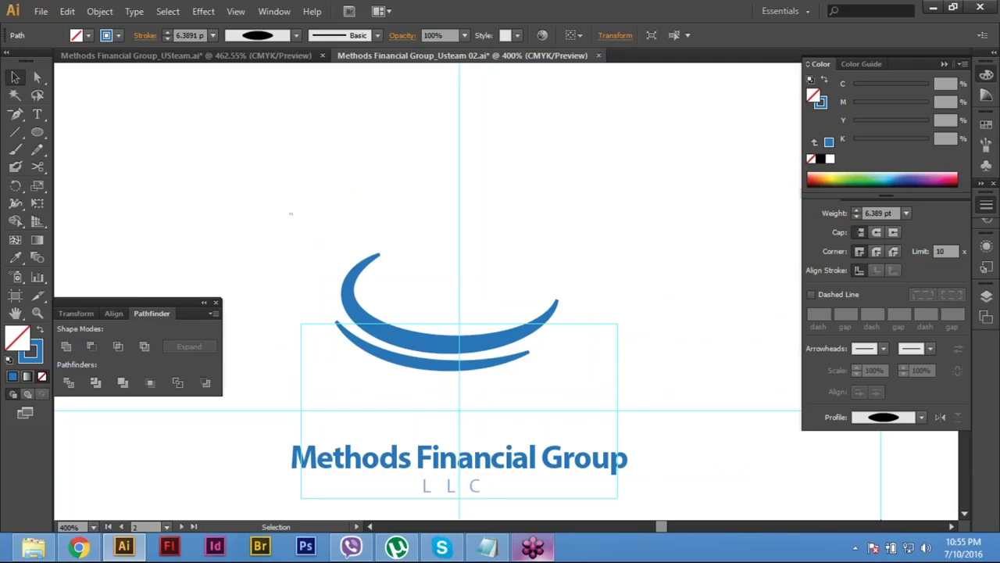
pyautogui.click(290, 213)
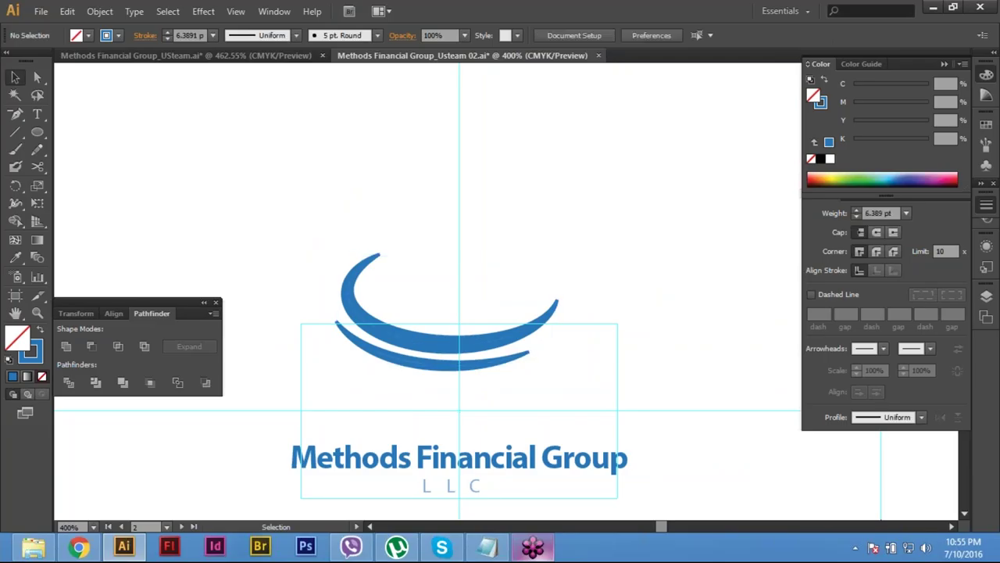
pyautogui.hotkey('ctrl', '+')
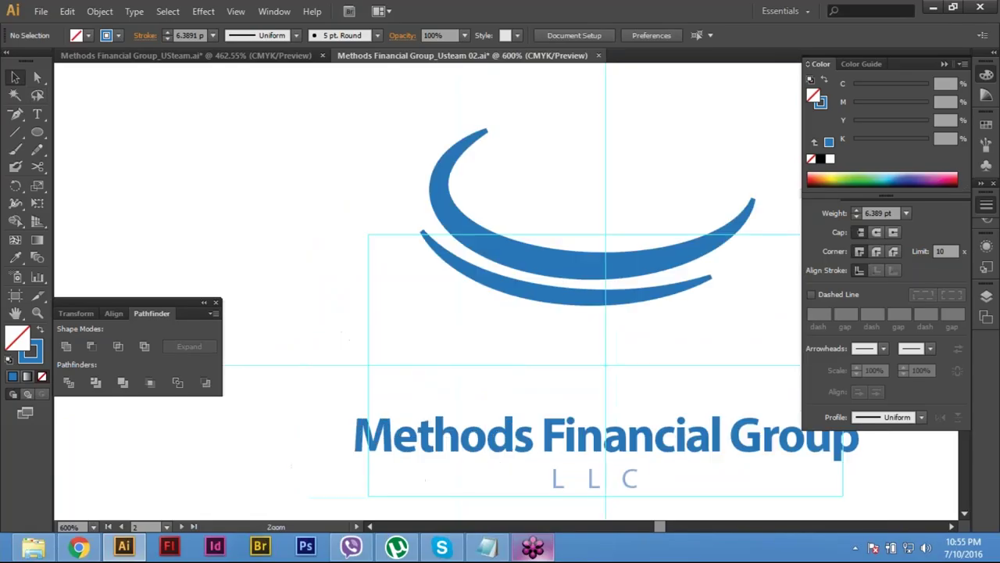
pyautogui.moveTo(501, 281); pyautogui.dragTo(427, 341)
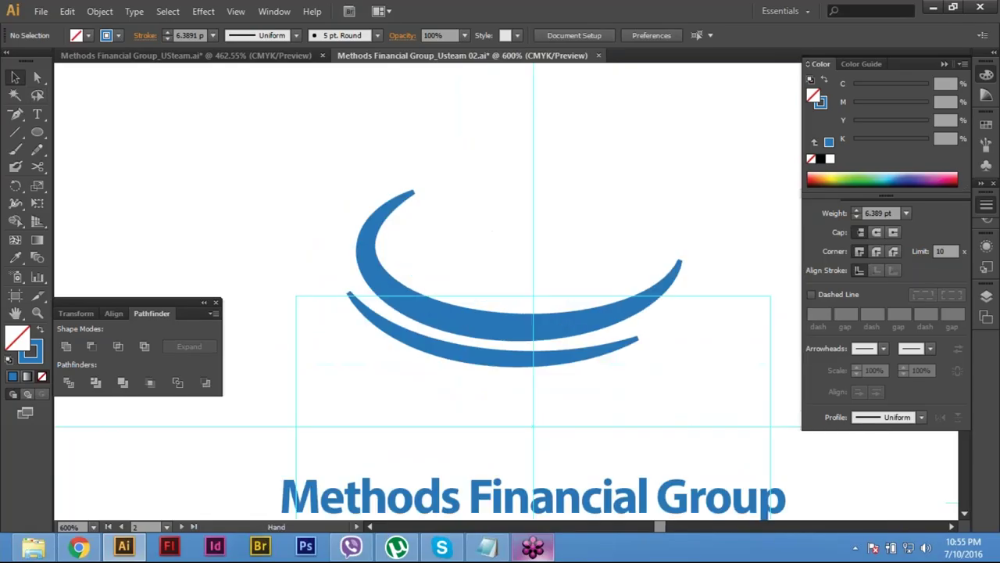
pyautogui.scroll(2, 488, 270)
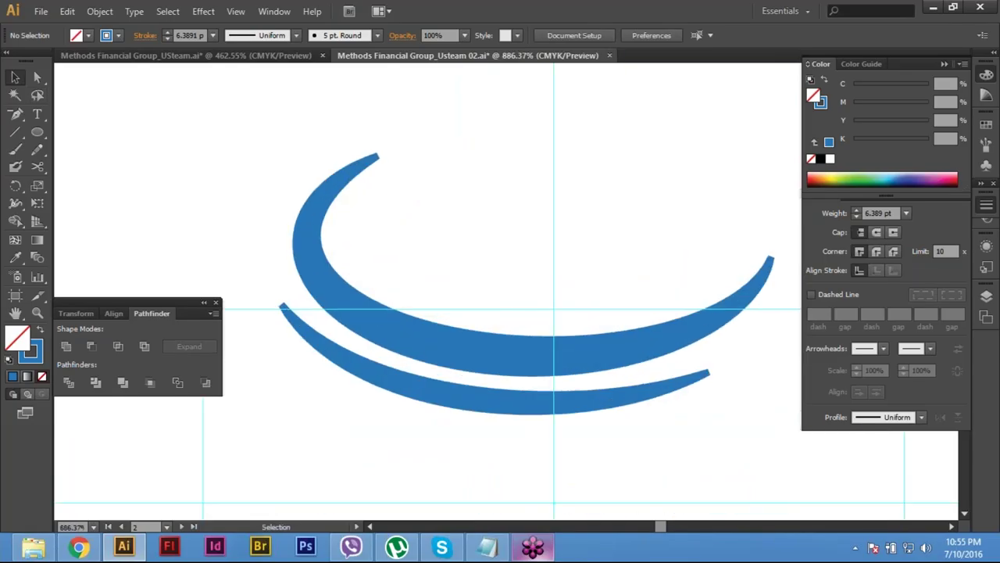
# Step: Undo the outer curve's taper and try reshaping its thickness left of the lowest point with the Width tool
pyautogui.hotkey('ctrl', 'z')
pyautogui.hotkey('shift', 'w')
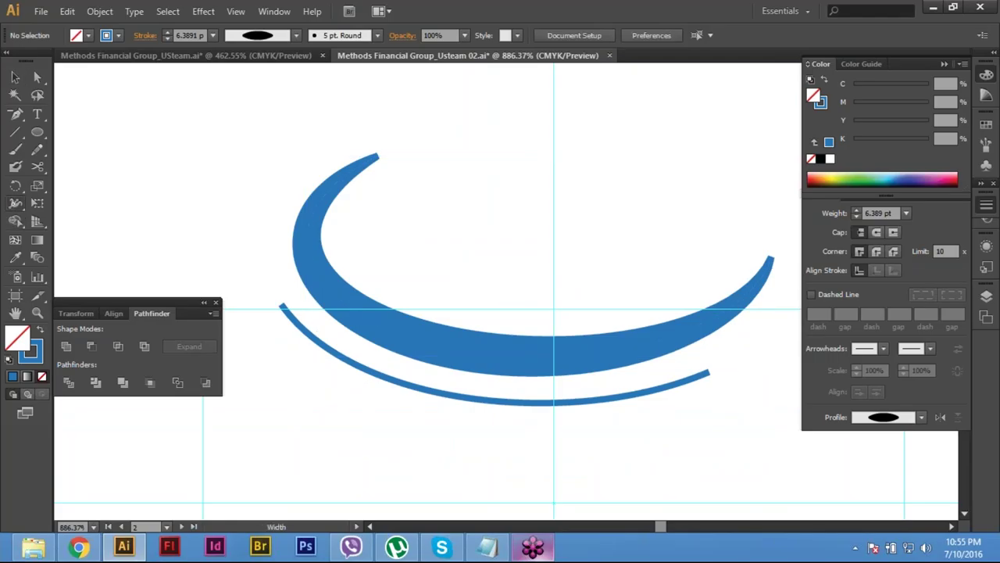
pyautogui.click(450, 399)
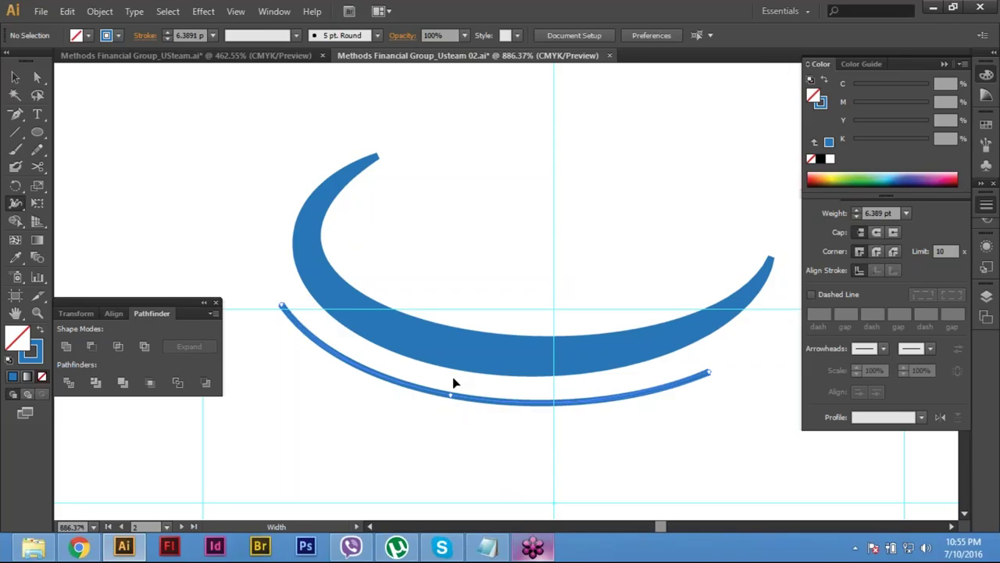
pyautogui.moveTo(453, 383); pyautogui.dragTo(451, 395)
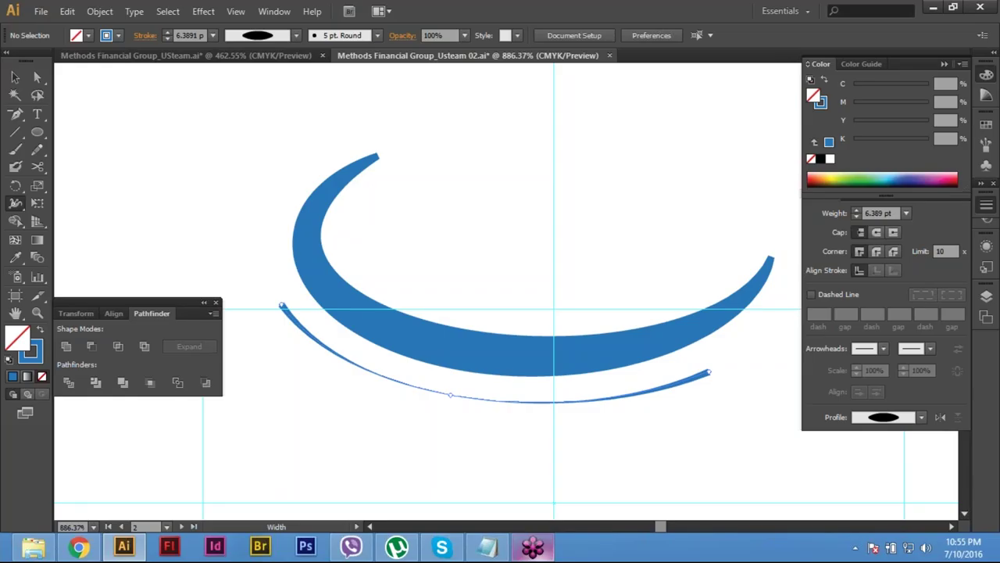
pyautogui.moveTo(451, 395); pyautogui.dragTo(453, 385)
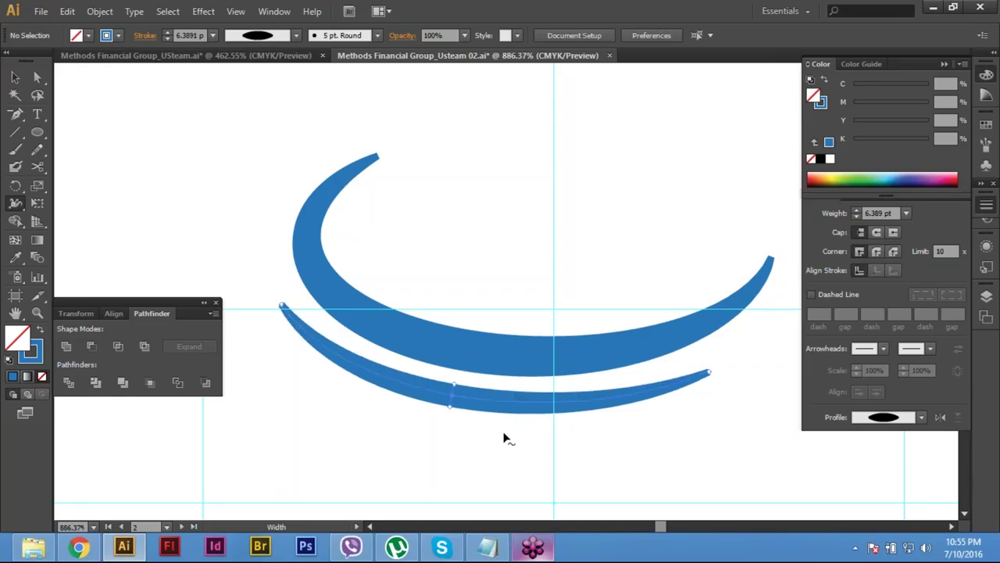
pyautogui.hotkey('ctrl', 'z')
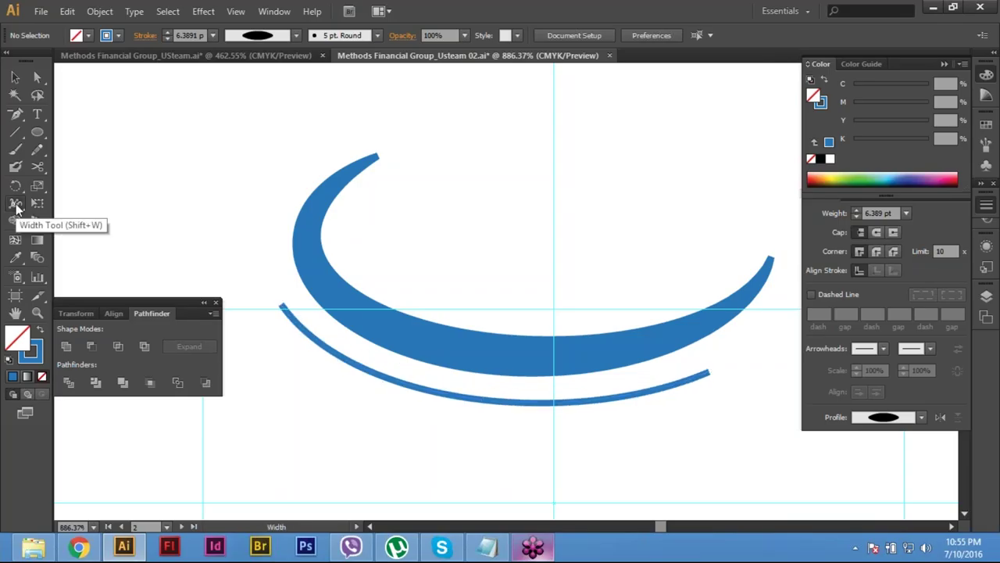
# Step: Select the outer curve and widen its lower middle with the Width tool to about 4.867 pt, checking it against the whole artboard
pyautogui.press('v')
pyautogui.click(547, 344)
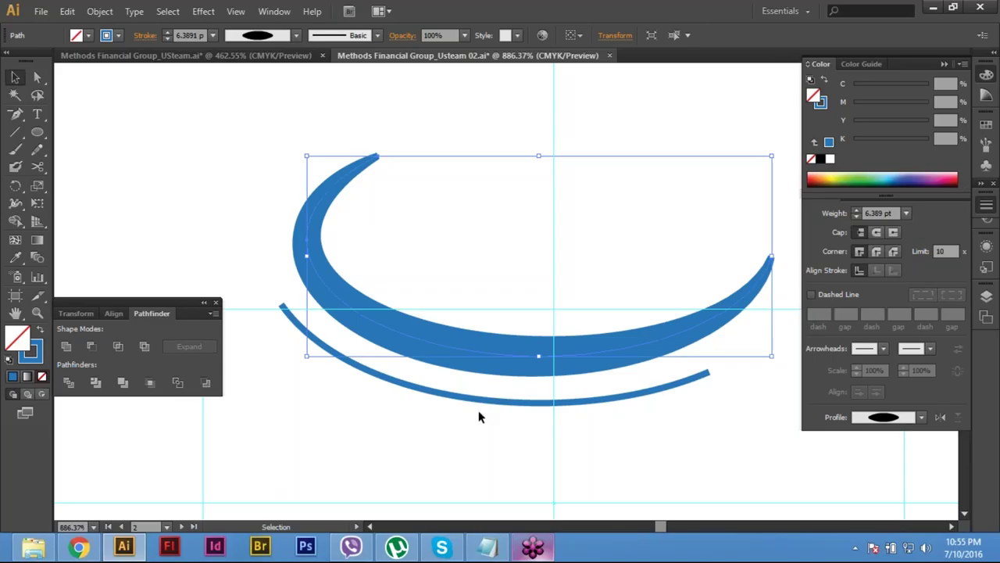
pyautogui.moveTo(479, 417); pyautogui.dragTo(346, 379)
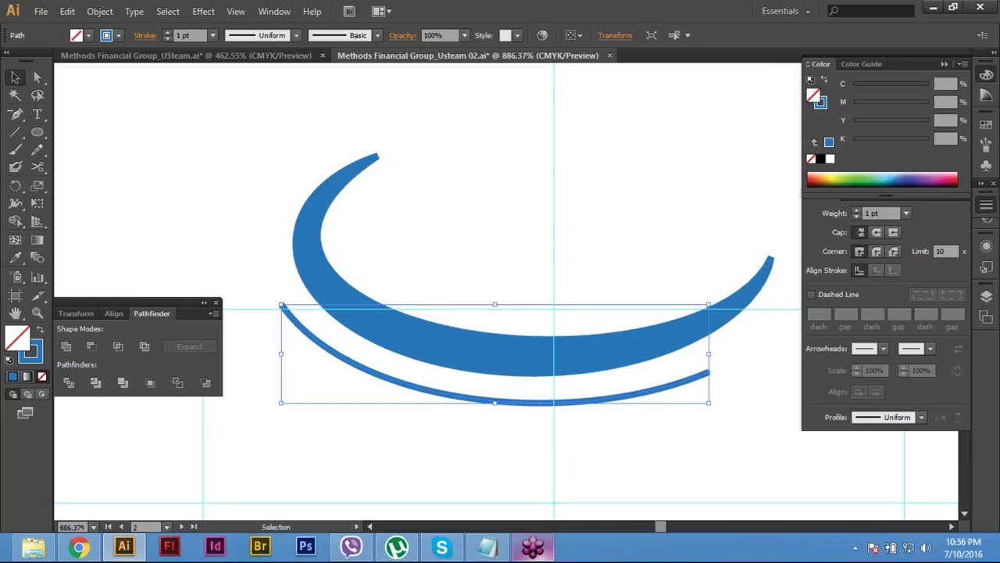
pyautogui.click(14, 204)
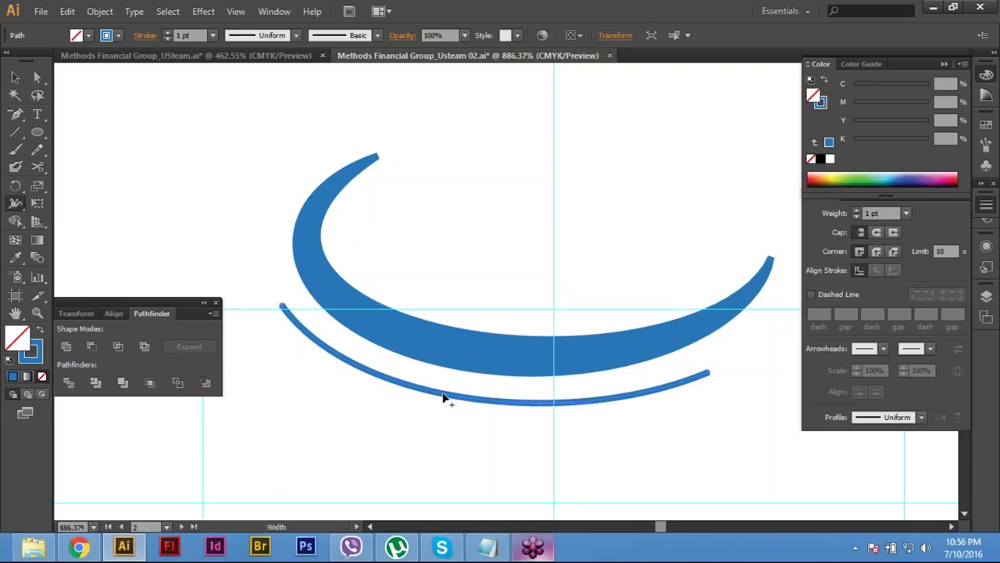
pyautogui.moveTo(443, 399); pyautogui.dragTo(445, 410)
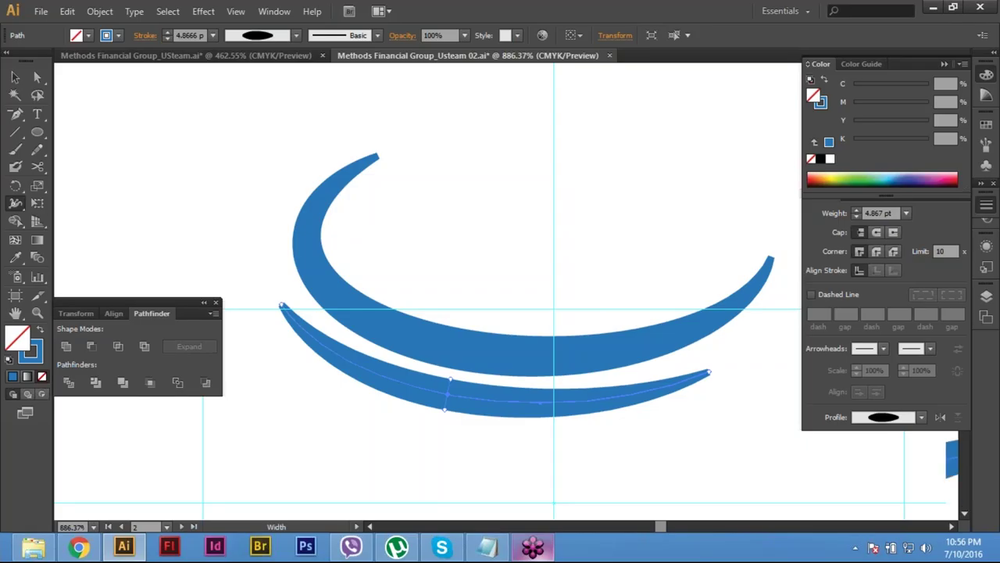
pyautogui.scroll(5, 415, 437)
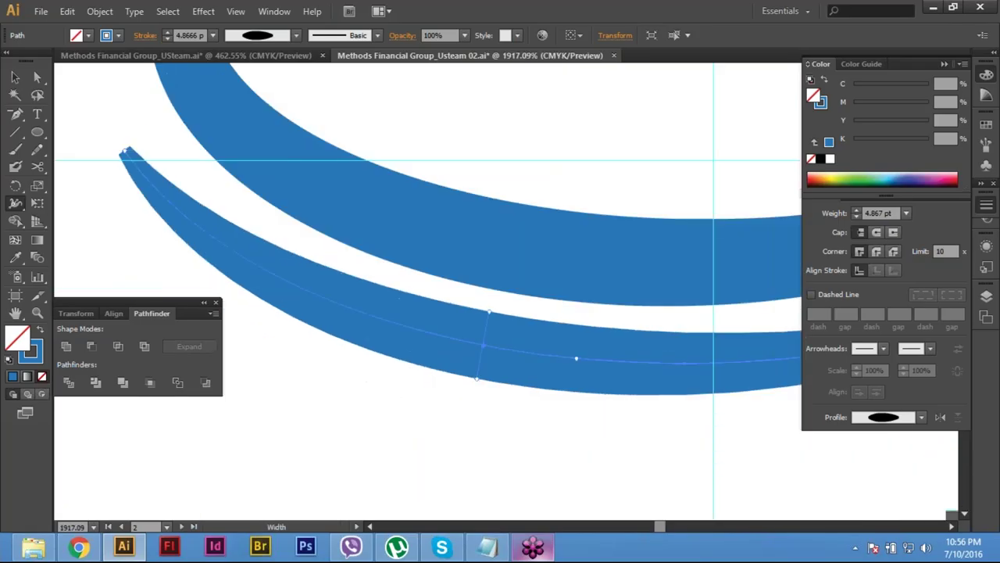
pyautogui.hotkey('ctrl', '0')
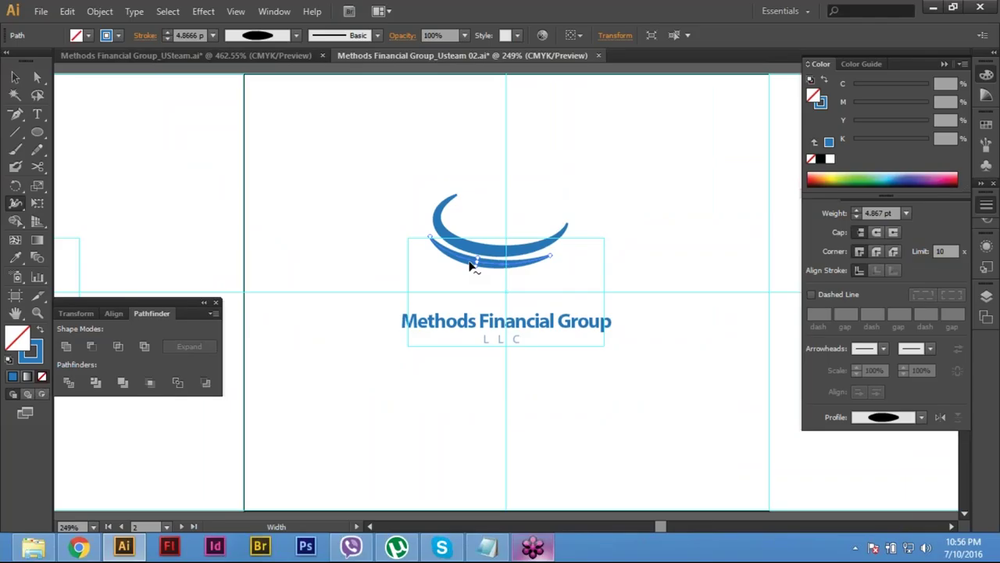
# Step: Rework the outer curve's lower middle with the Width tool to a slimmer taper of about 2.986 pt and leave nothing selected
pyautogui.scroll(8, 478, 258)
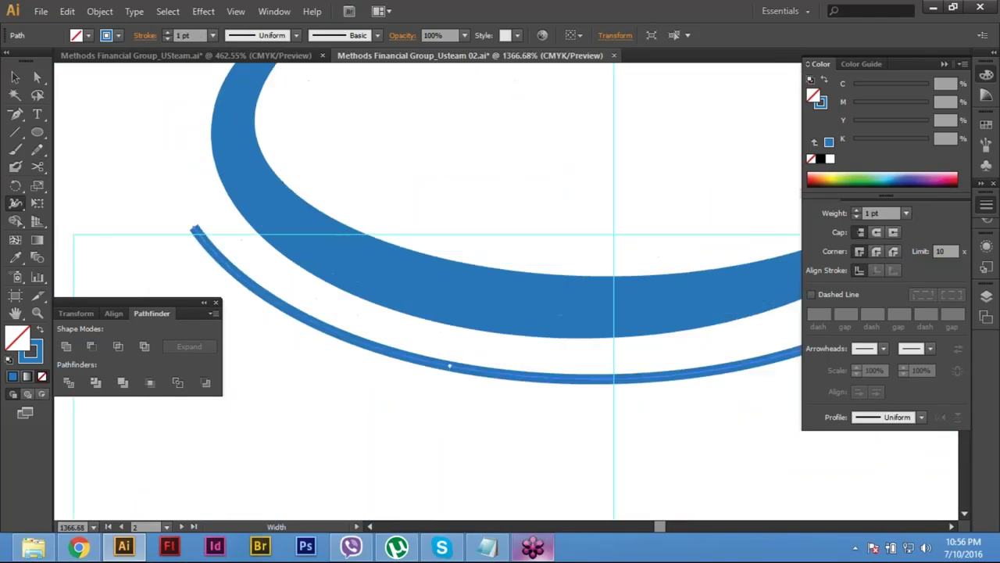
pyautogui.click(457, 354)
pyautogui.moveTo(457, 355); pyautogui.dragTo(447, 380)
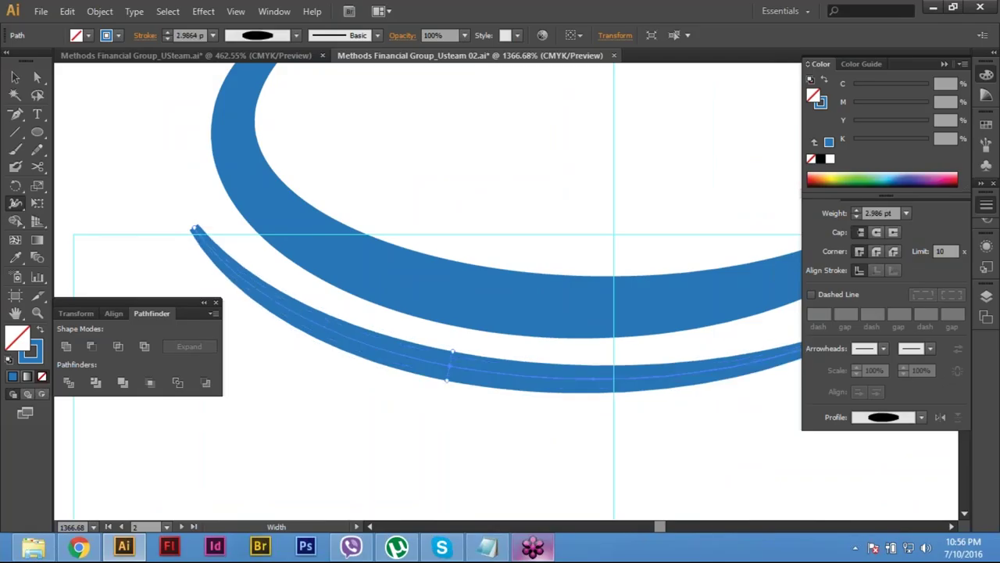
pyautogui.hotkey('ctrl', '0')
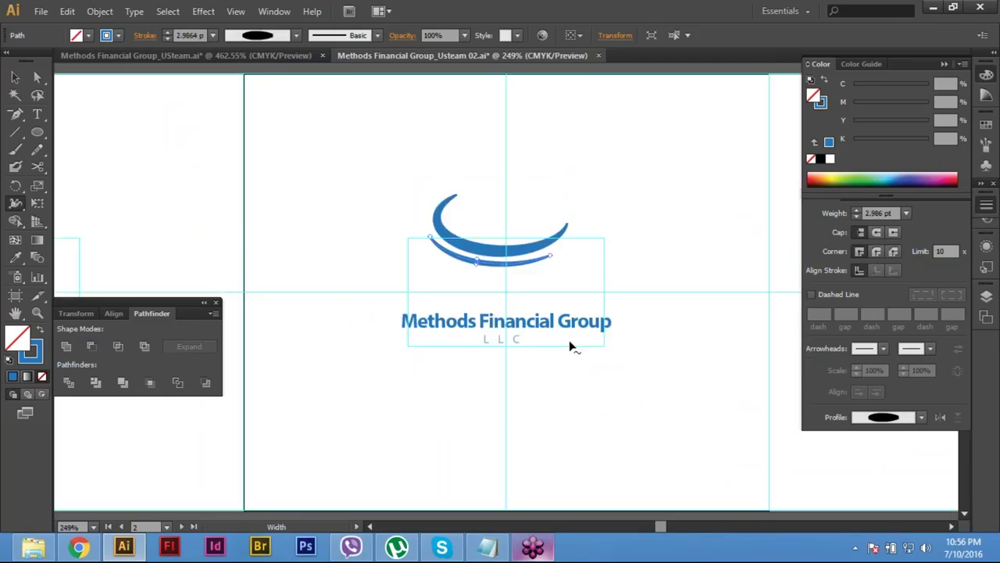
pyautogui.press('v')
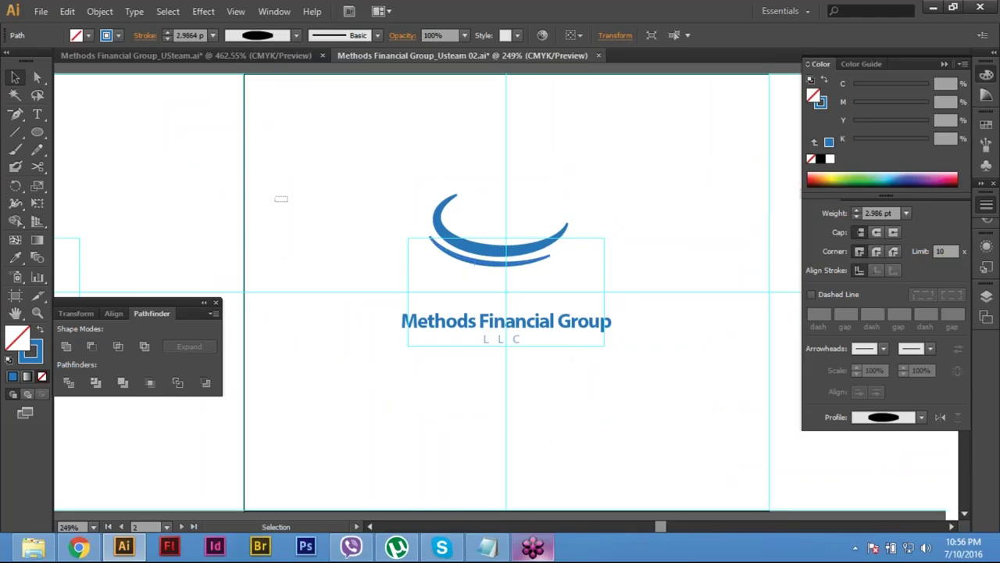
pyautogui.moveTo(496, 167); pyautogui.dragTo(763, 422)
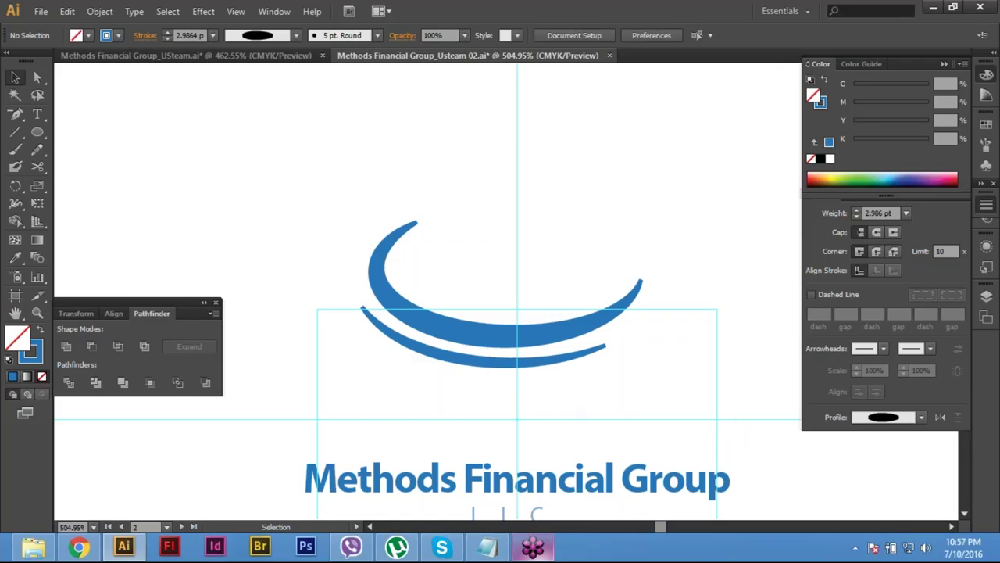
# Step: Undo the tapers on the outer and inner curves back to uniform 1 pt strokes
pyautogui.scroll(3, 504, 449)
pyautogui.click(500, 423)
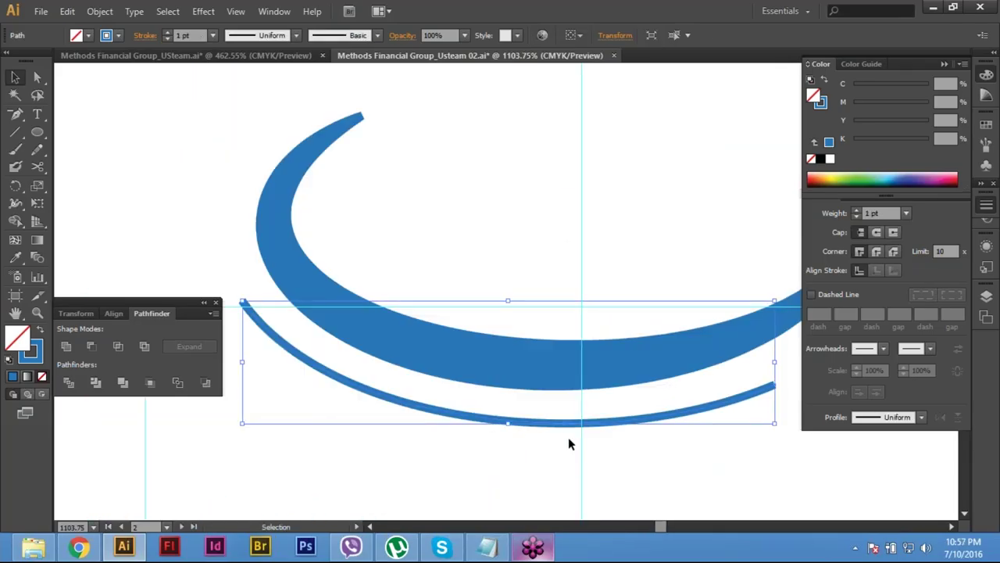
pyautogui.press('g')
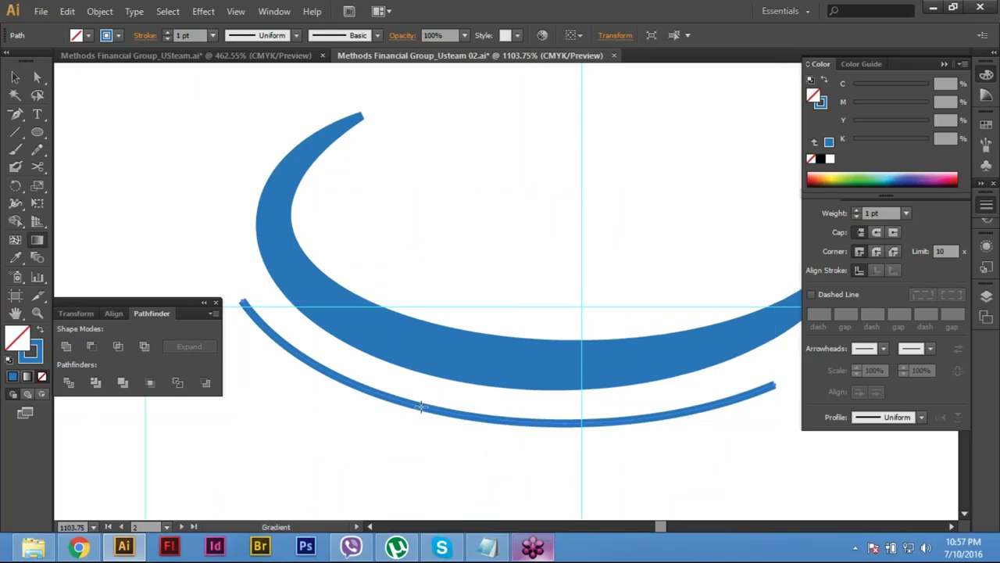
pyautogui.press('v')
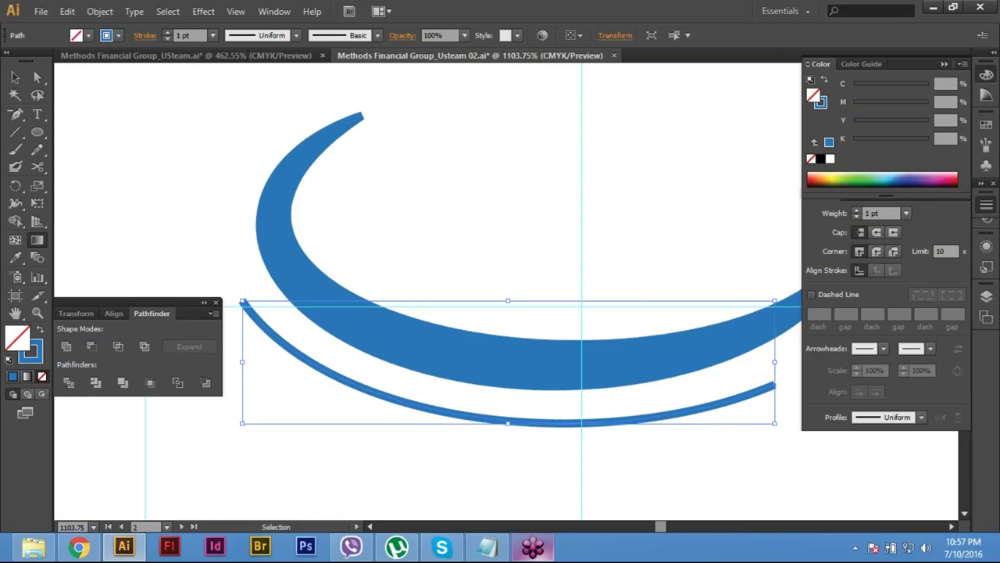
pyautogui.hotkey('ctrl', 'z')
pyautogui.press('g')
pyautogui.press('v')
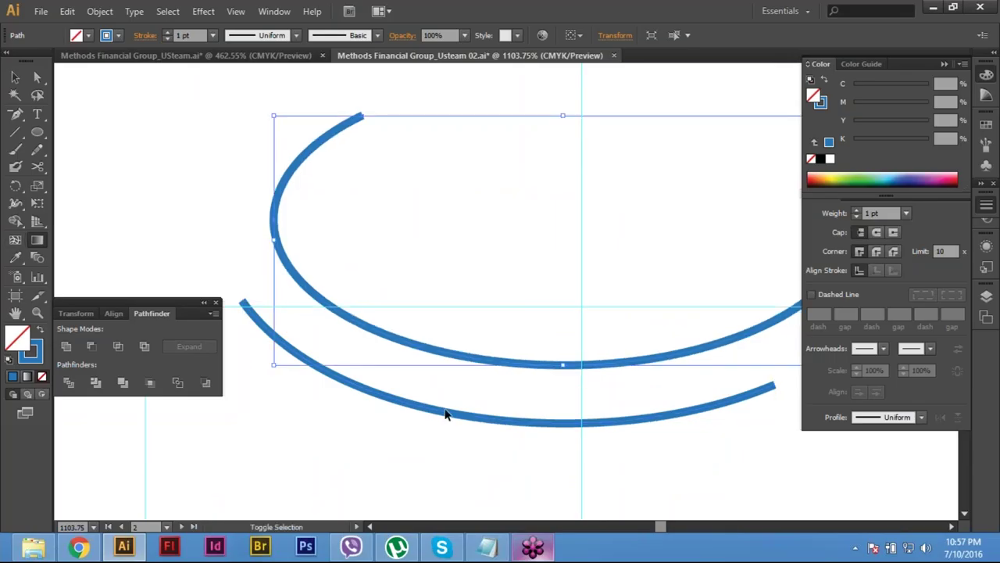
# Step: Restore the inner curve's taper and try tapering the outer curve to about 4.853 pt, pinching it thin near the vertical guide
pyautogui.hotkey('ctrl', 'shift', 'z')
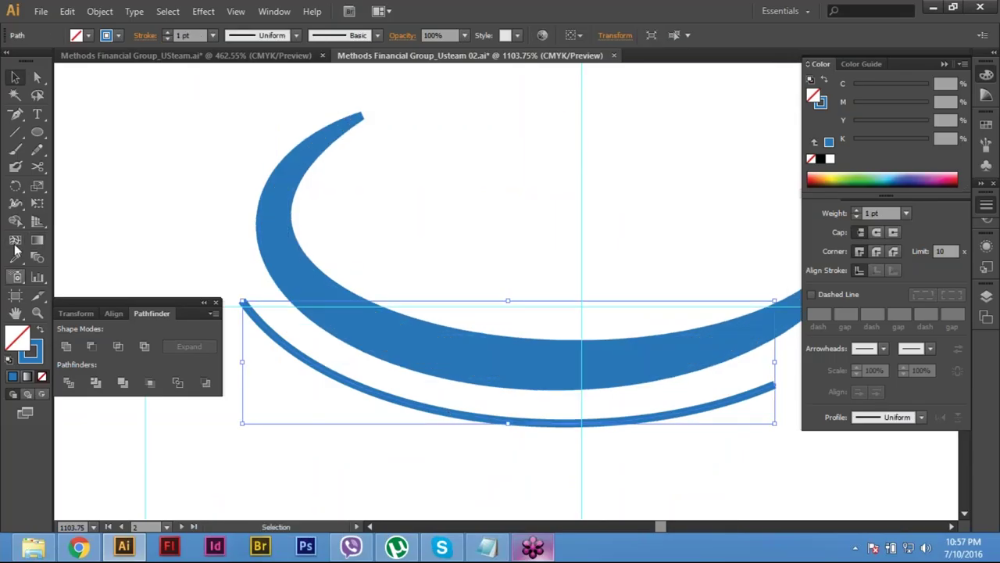
pyautogui.click(15, 203)
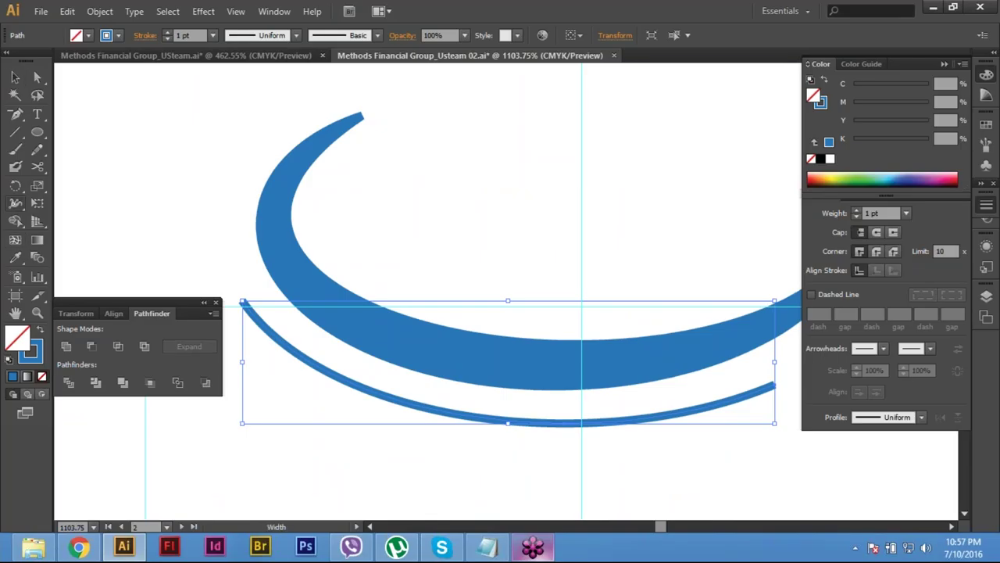
pyautogui.moveTo(396, 400); pyautogui.dragTo(407, 383)
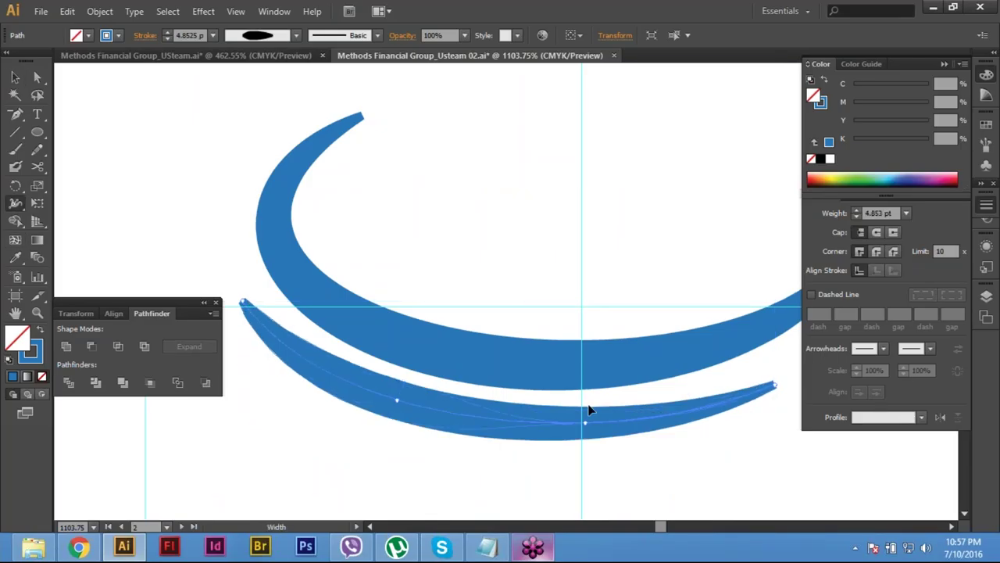
pyautogui.moveTo(589, 410); pyautogui.dragTo(586, 421)
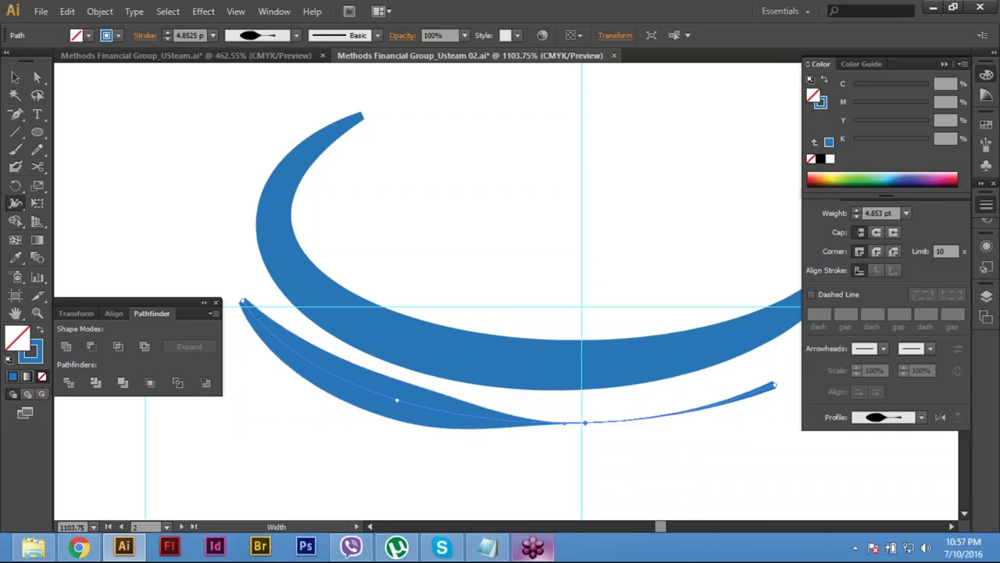
pyautogui.press('v')
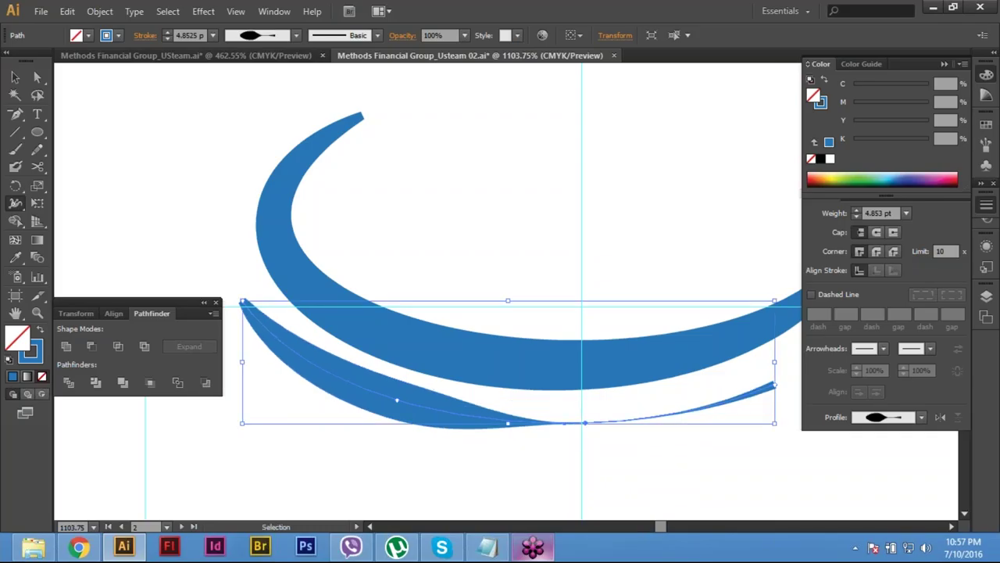
# Step: Undo the outer curve's pinch and taper along with the inner curve's taper, back to uniform 1 pt strokes
pyautogui.hotkey('ctrl', 'z')
pyautogui.hotkey('shift', 'w')
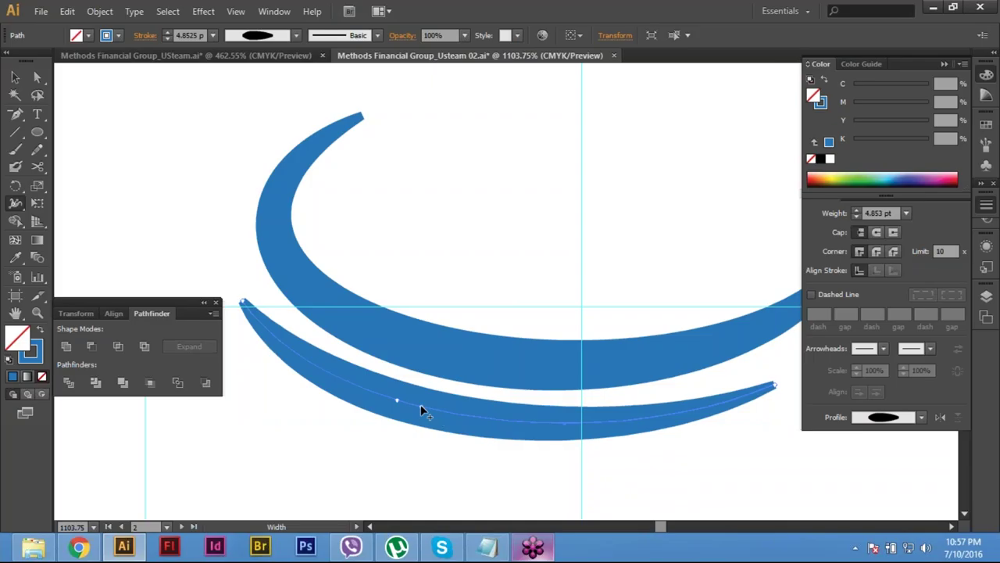
pyautogui.hotkey('ctrl', 'z')
pyautogui.press('v')
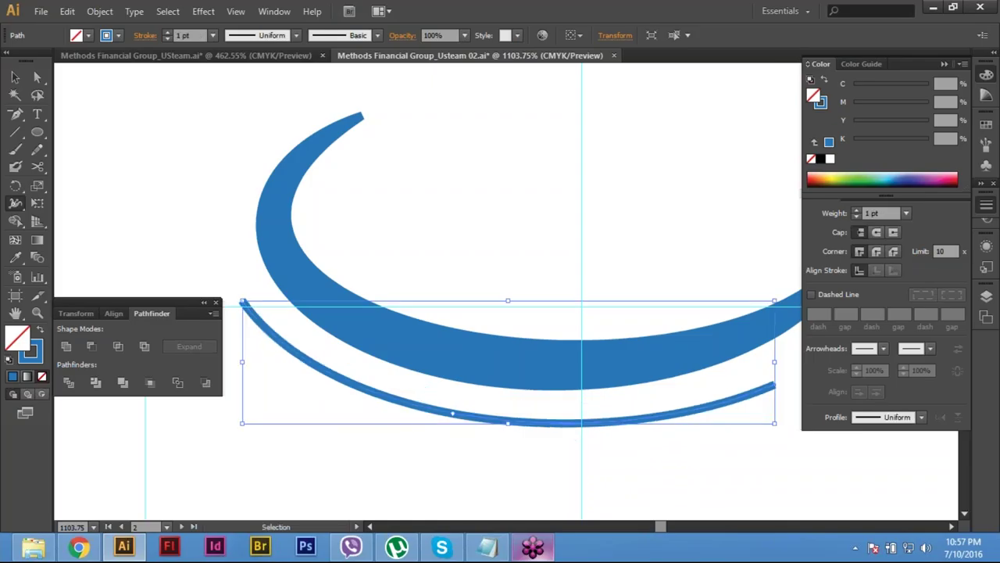
pyautogui.hotkey('ctrl', 'z')
pyautogui.hotkey('ctrl', '-')
pyautogui.hotkey('ctrl', '-')
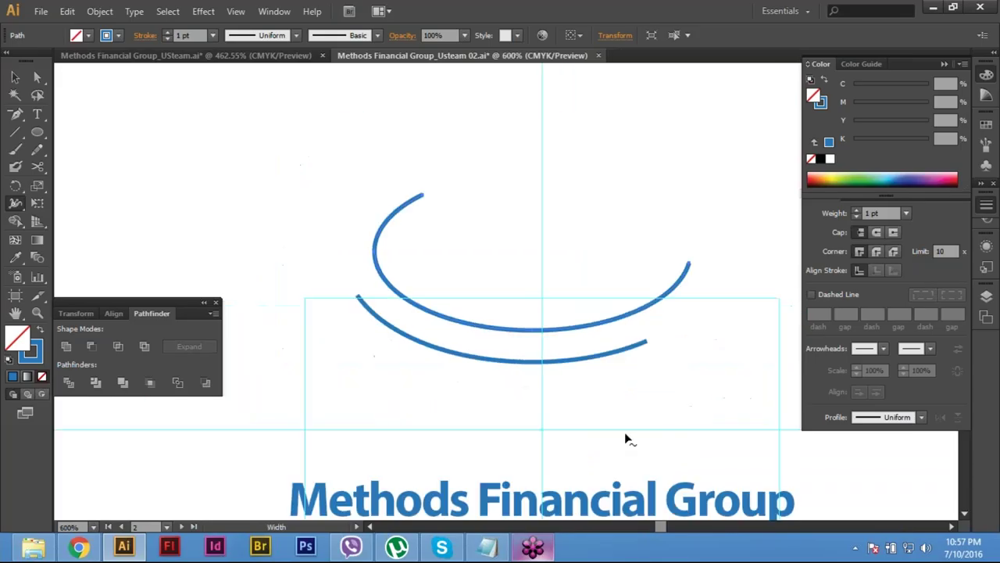
# Step: Select the inner curve and widen it left of its lowest point to about 6.834 pt with the Width tool
pyautogui.hotkey('shift', 'w')
pyautogui.hotkey('ctrl', 'space')
pyautogui.moveTo(597, 125); pyautogui.dragTo(626, 125)
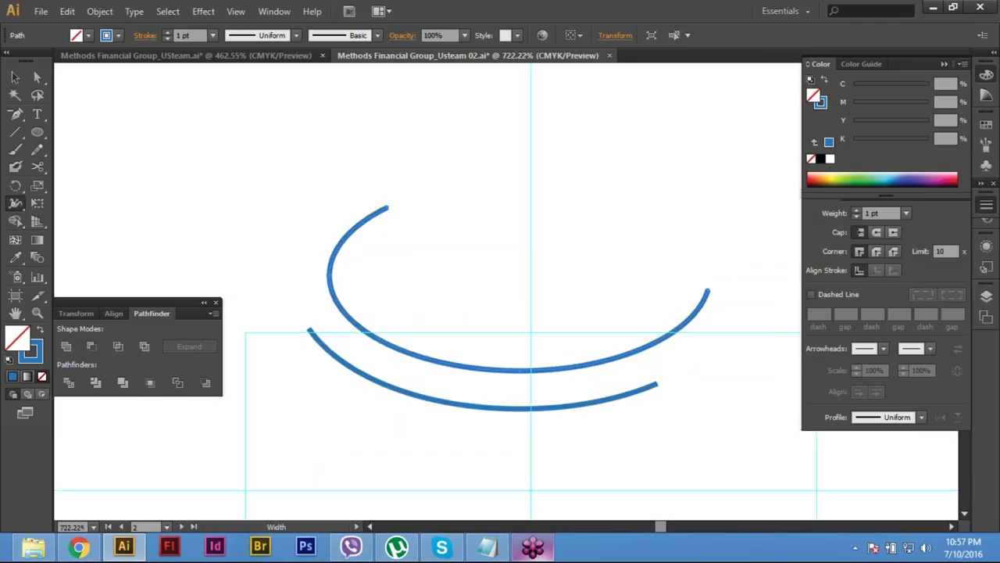
pyautogui.click(15, 76)
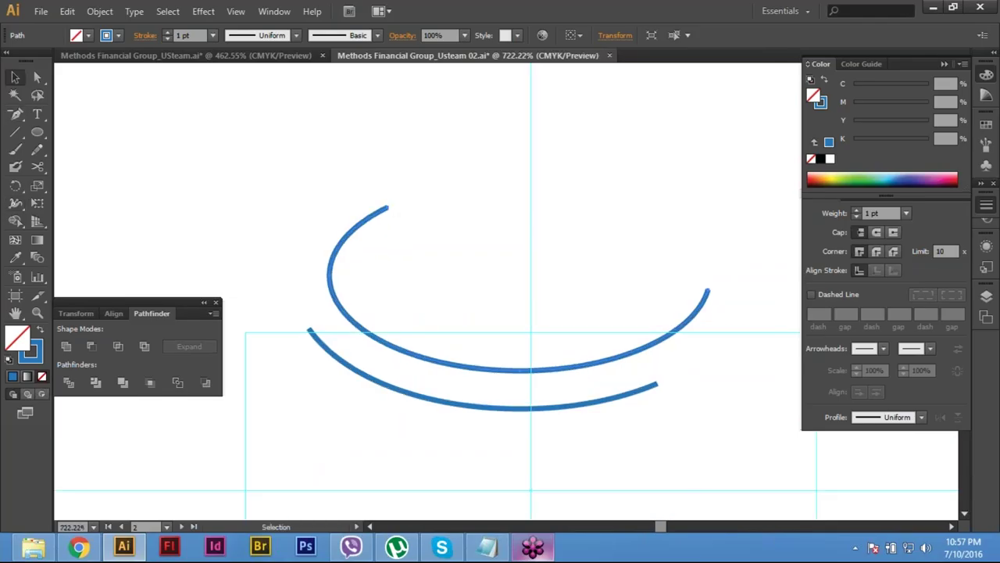
pyautogui.click(575, 364)
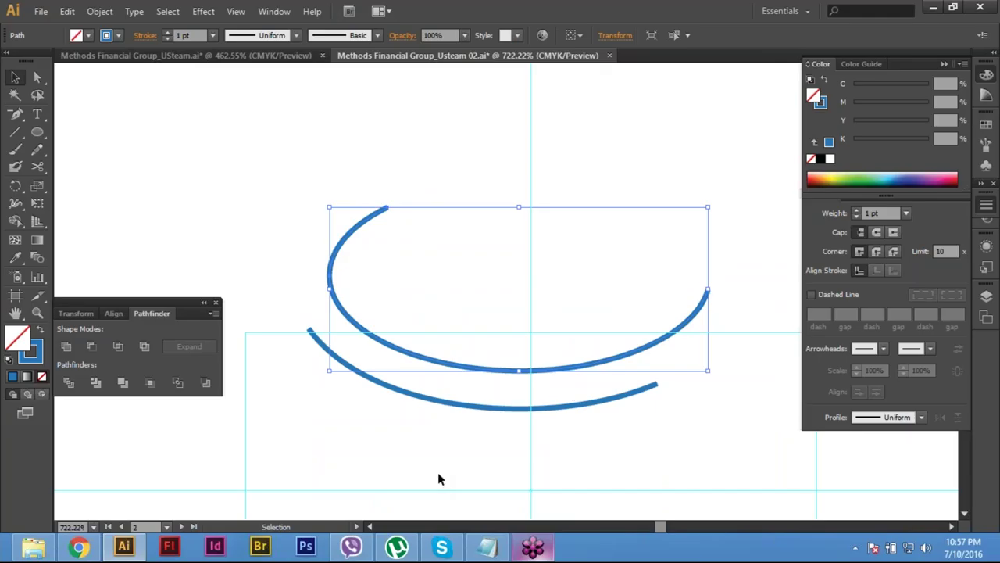
pyautogui.hotkey('shift', 'w')
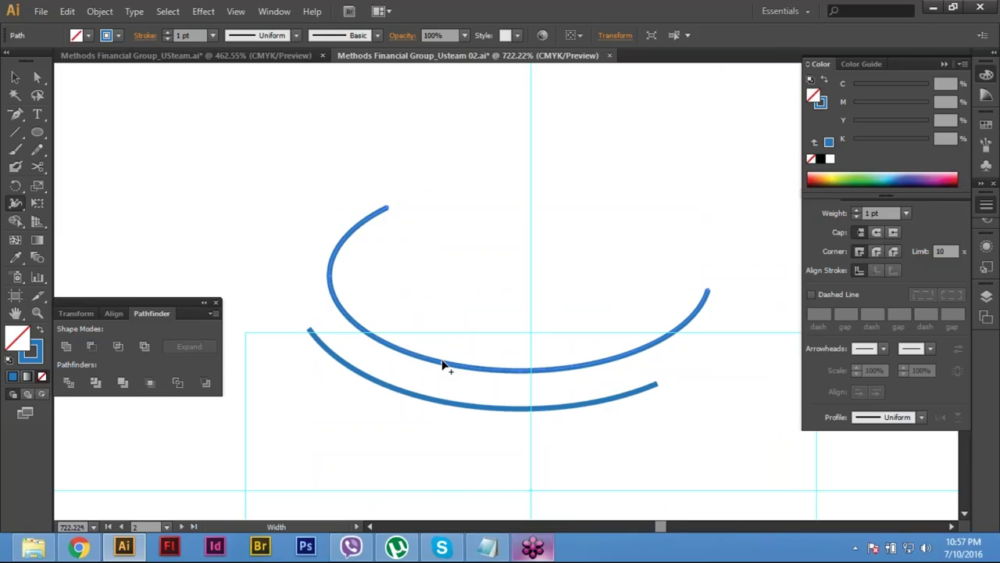
pyautogui.moveTo(442, 365); pyautogui.dragTo(451, 341)
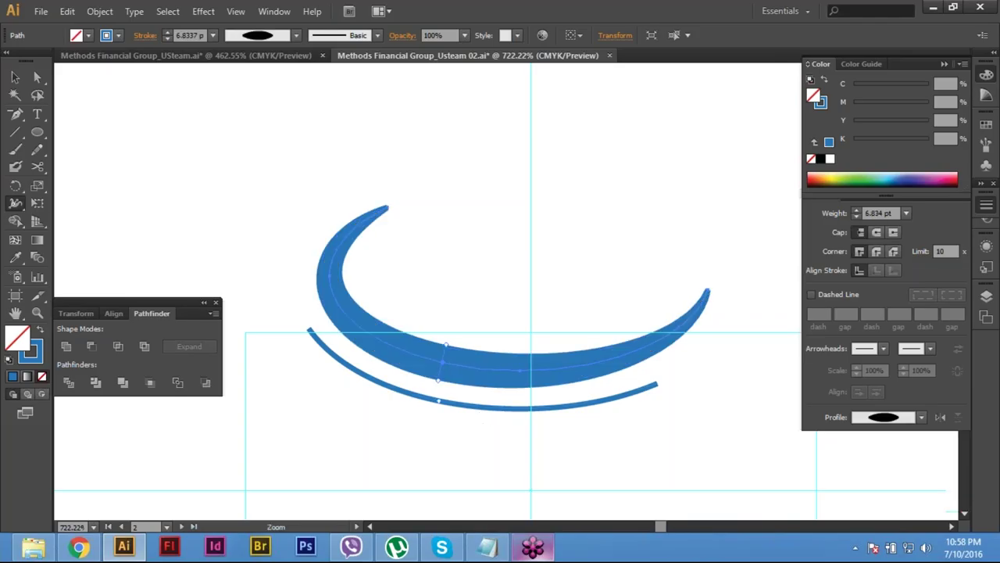
# Step: Try widening the outer curve directly below the inner curve's thickest point to about 4.257 pt with the Width tool
pyautogui.scroll(2, 383, 312)
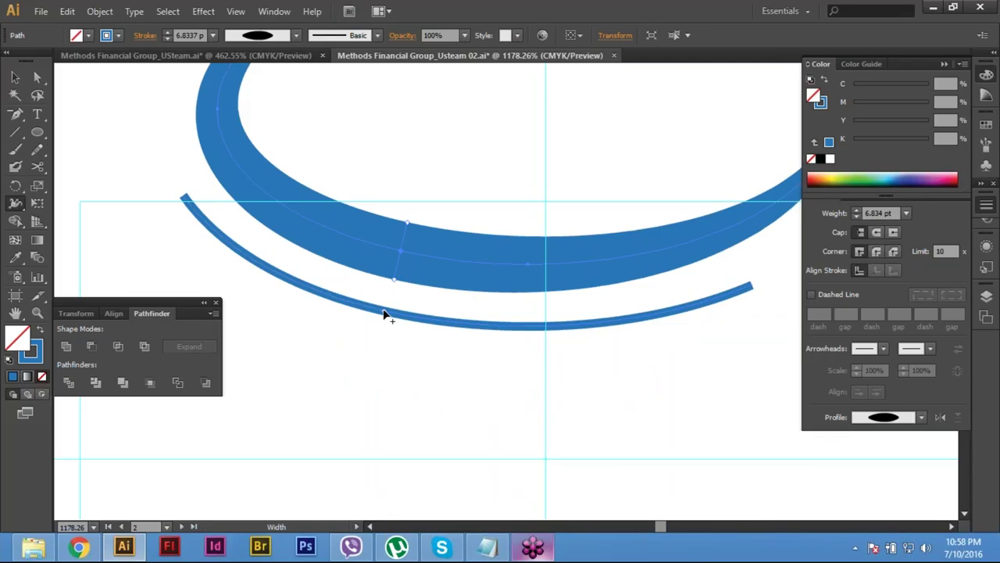
pyautogui.click(385, 310)
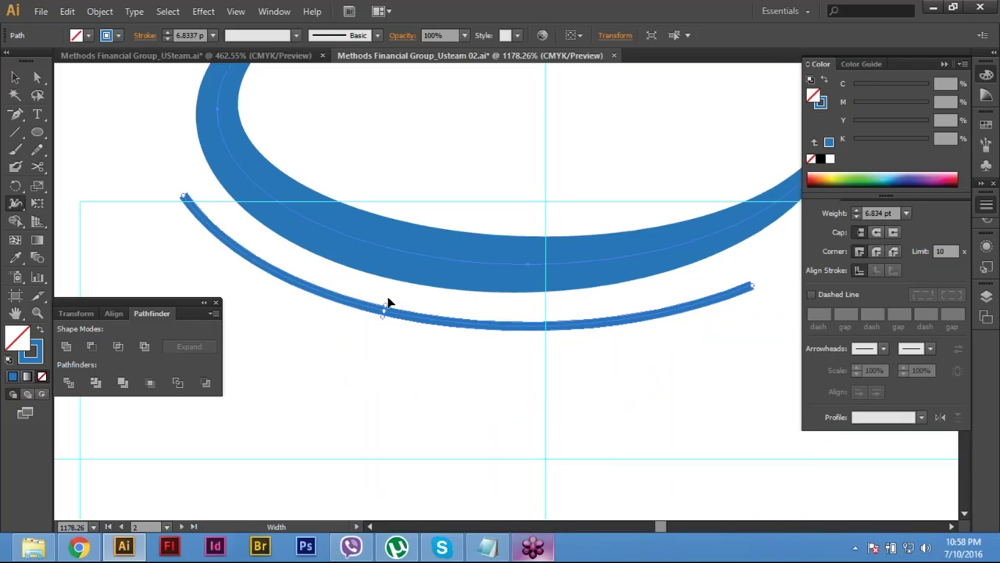
pyautogui.moveTo(388, 302); pyautogui.dragTo(391, 298)
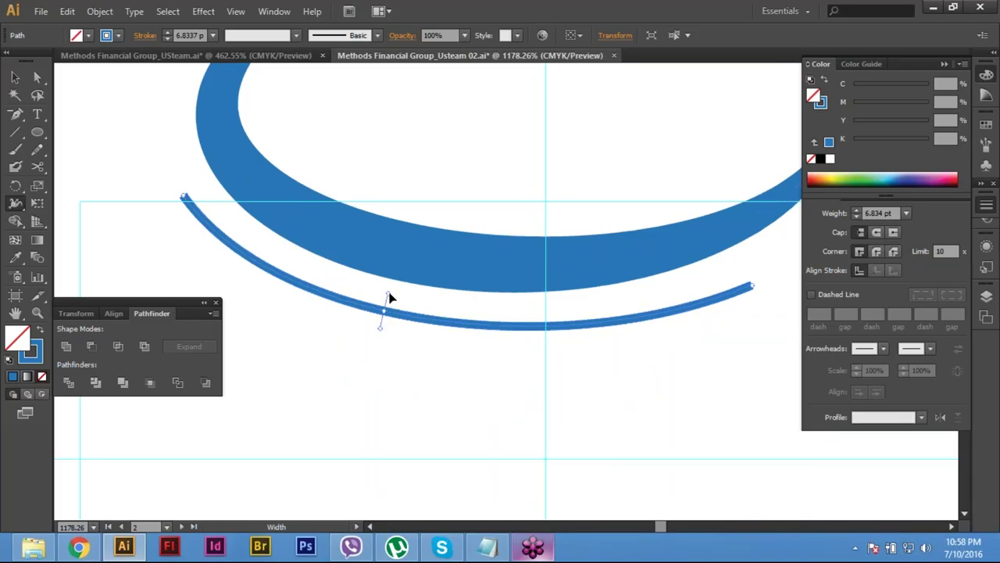
pyautogui.moveTo(391, 298); pyautogui.dragTo(391, 298)
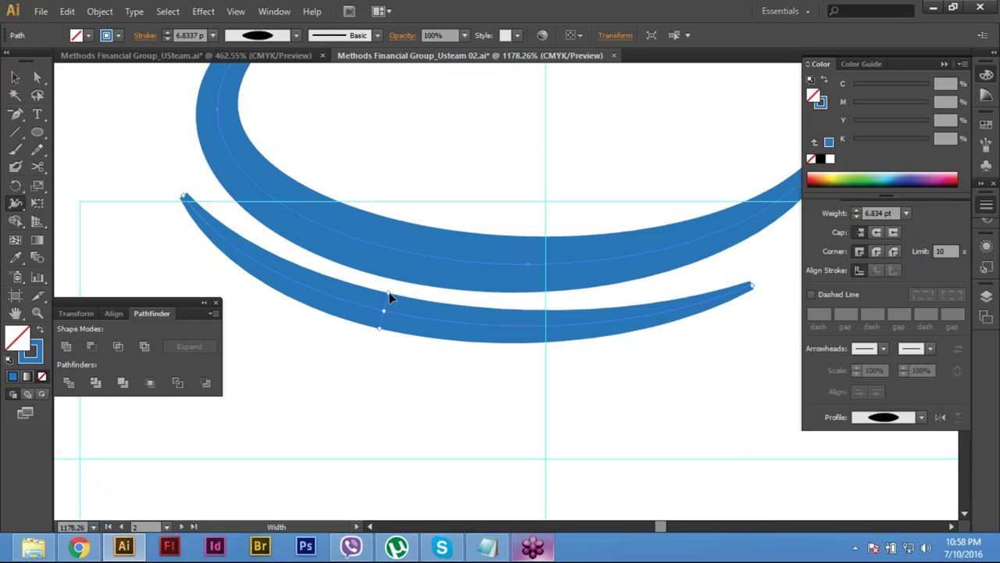
# Step: Check the outer curve's right end point with Direct Selection, leave nothing selected and undo the curve's taper
pyautogui.press('ctrl')
pyautogui.hotkey('ctrl', 'alt', '[')
pyautogui.press('a')
pyautogui.click(773, 322)
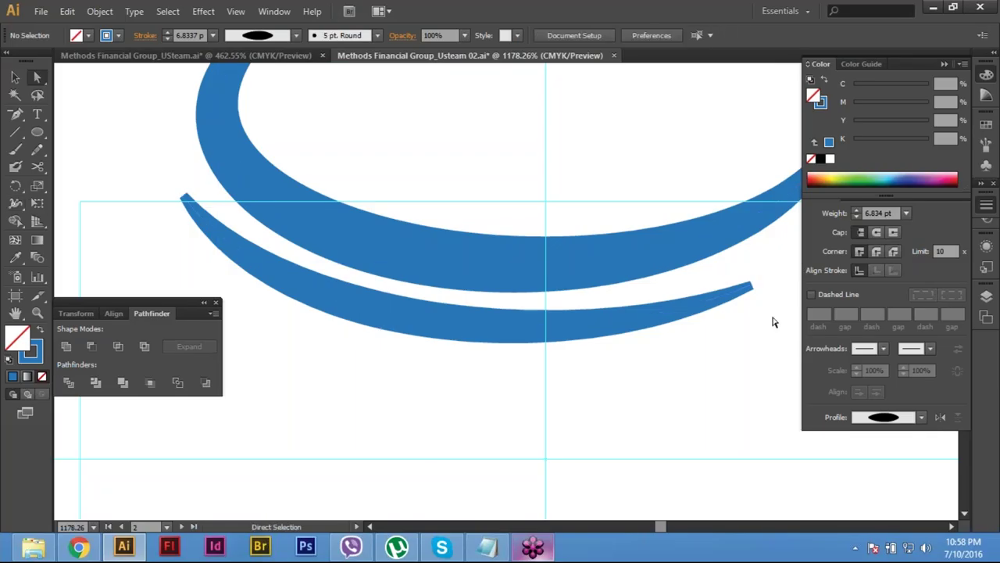
pyautogui.click(772, 320)
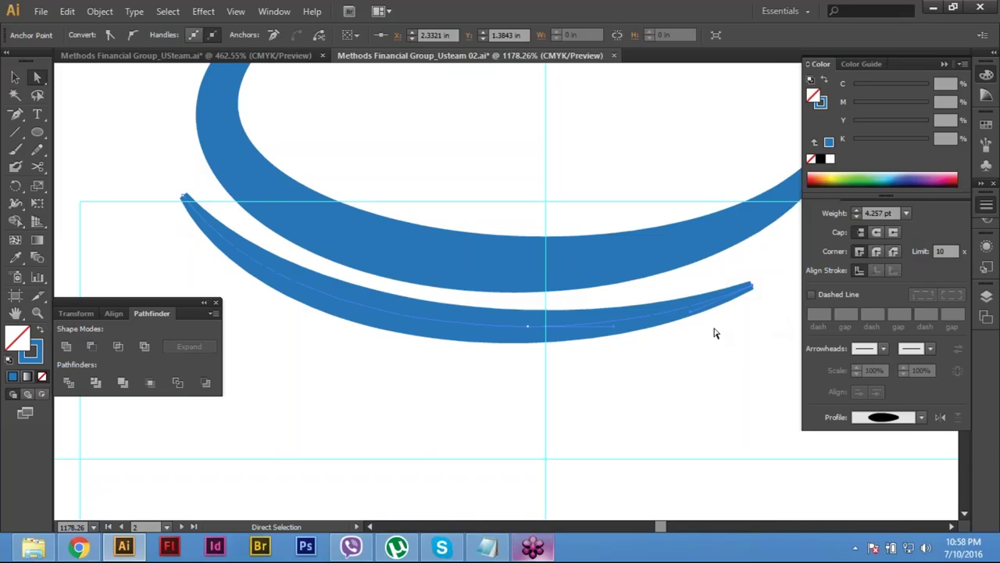
pyautogui.keyDown('ctrl'); pyautogui.click(732, 317); pyautogui.keyUp('ctrl')
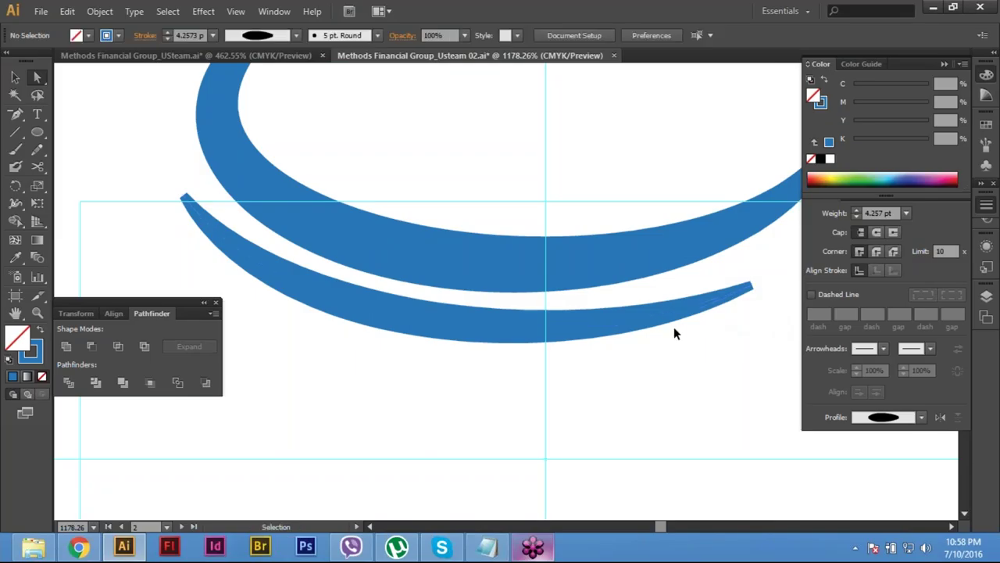
pyautogui.hotkey('ctrl', 'z')
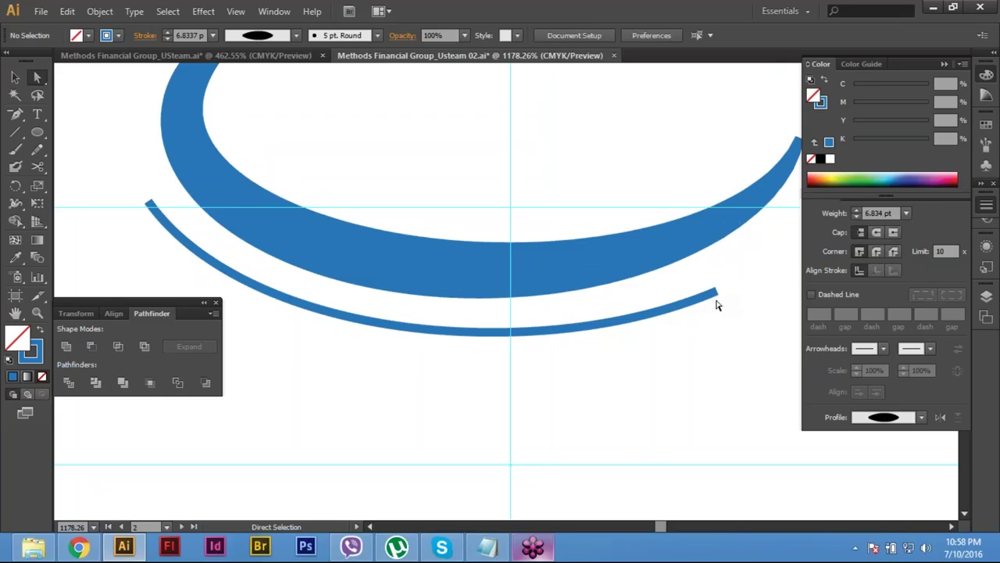
# Step: Select the outer curve's upper-left end point and cut the path just below it with the Scissors tool
pyautogui.click(718, 305)
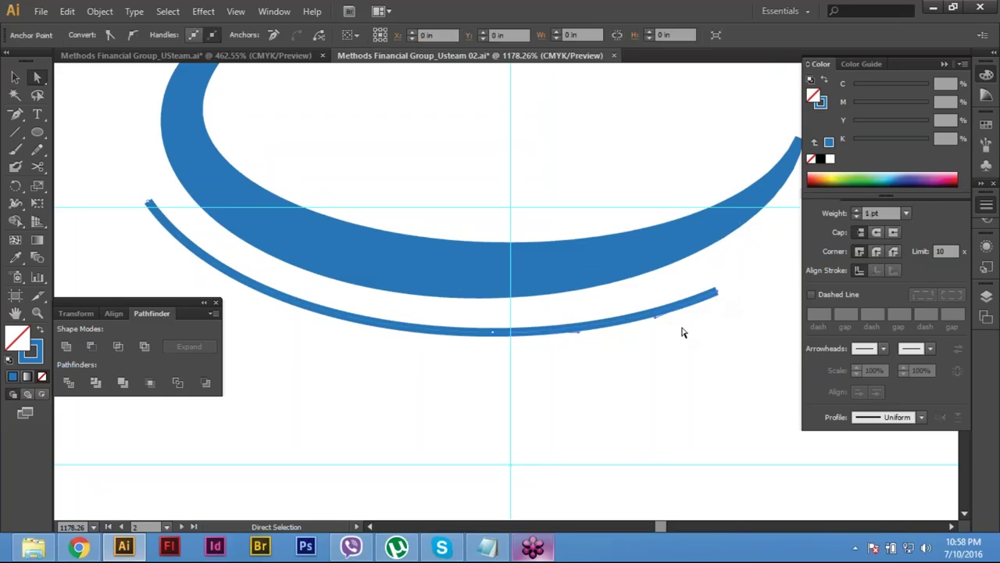
pyautogui.click(680, 330)
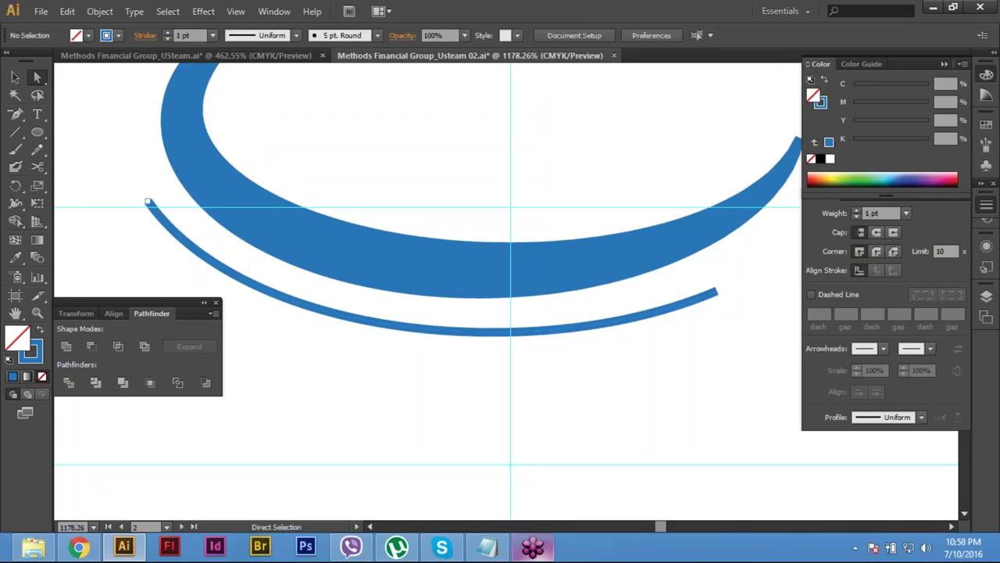
pyautogui.click(149, 202)
pyautogui.moveTo(230, 211); pyautogui.dragTo(337, 240)
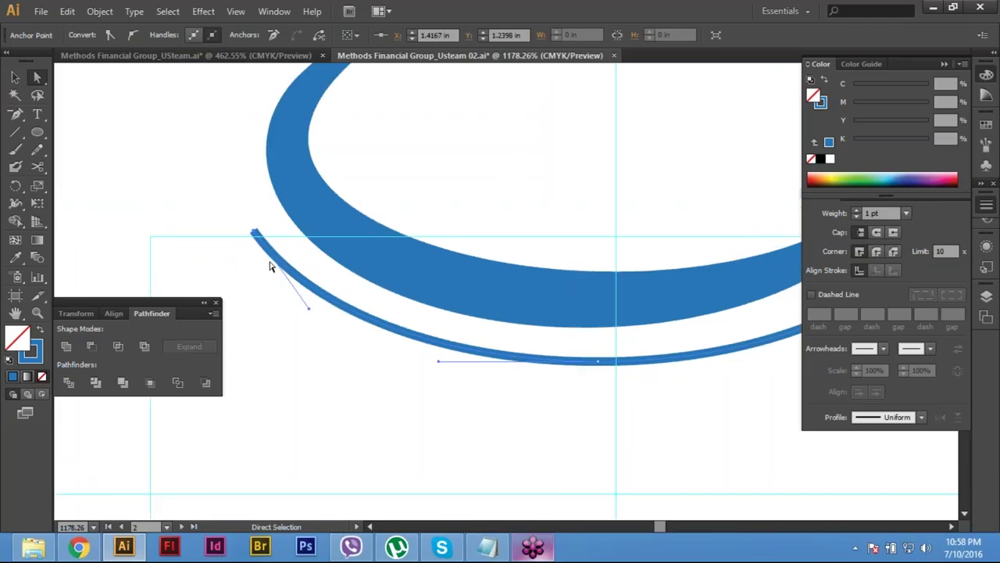
pyautogui.press('c')
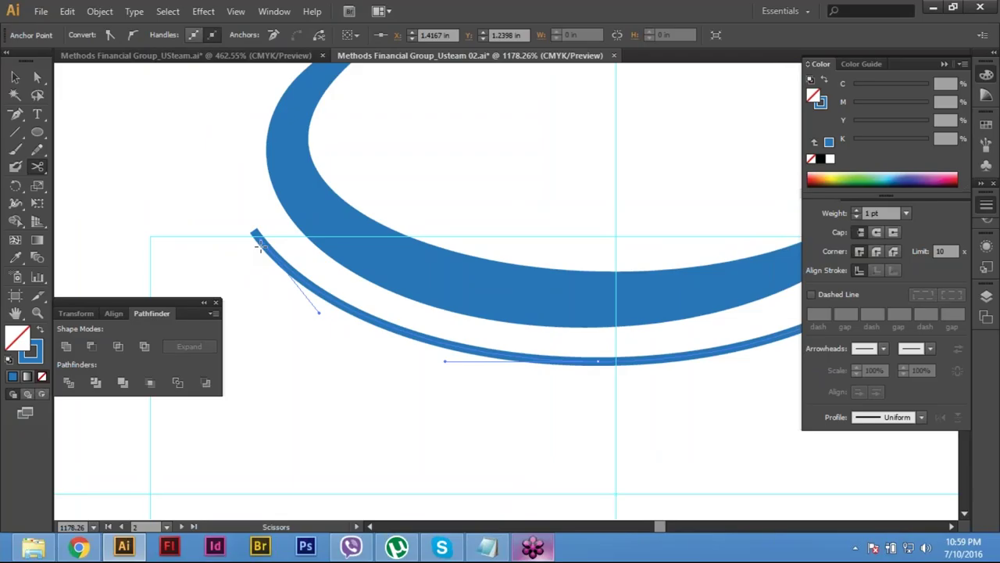
pyautogui.click(260, 247)
pyautogui.press('a')
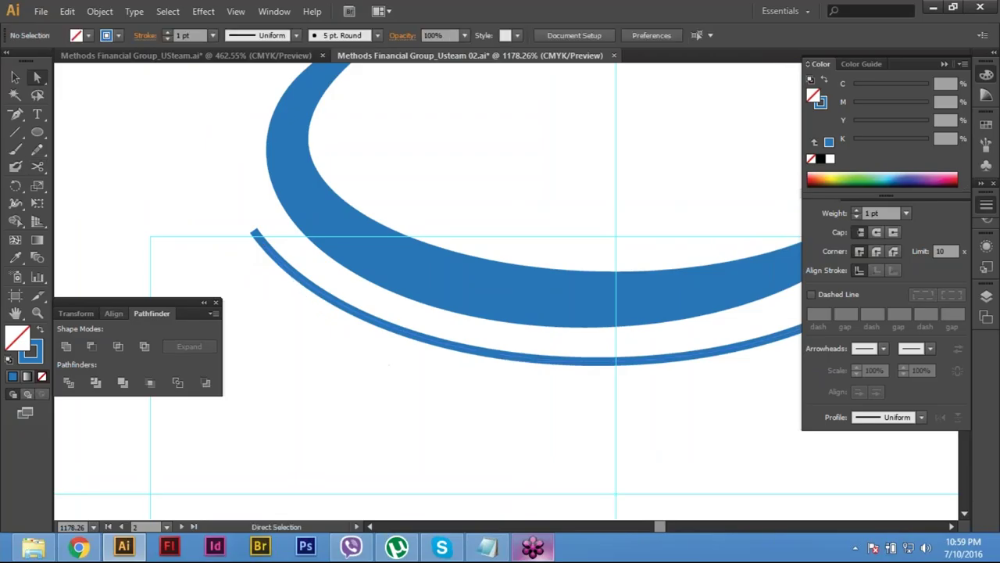
# Step: Select the longer piece of the outer curve, widen its lower middle to about 4.518 pt with the Width tool and deselect it
pyautogui.press('v')
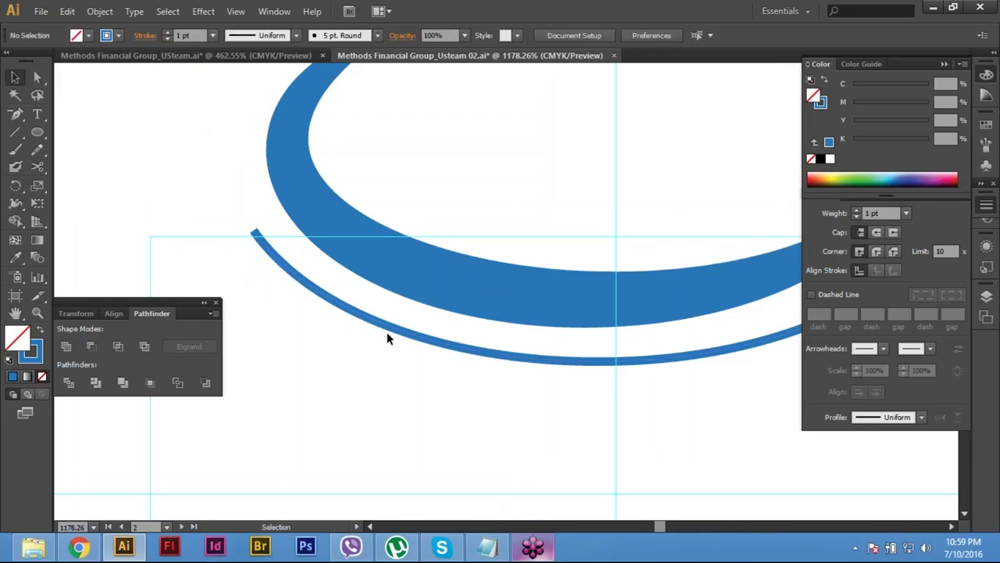
pyautogui.click(387, 337)
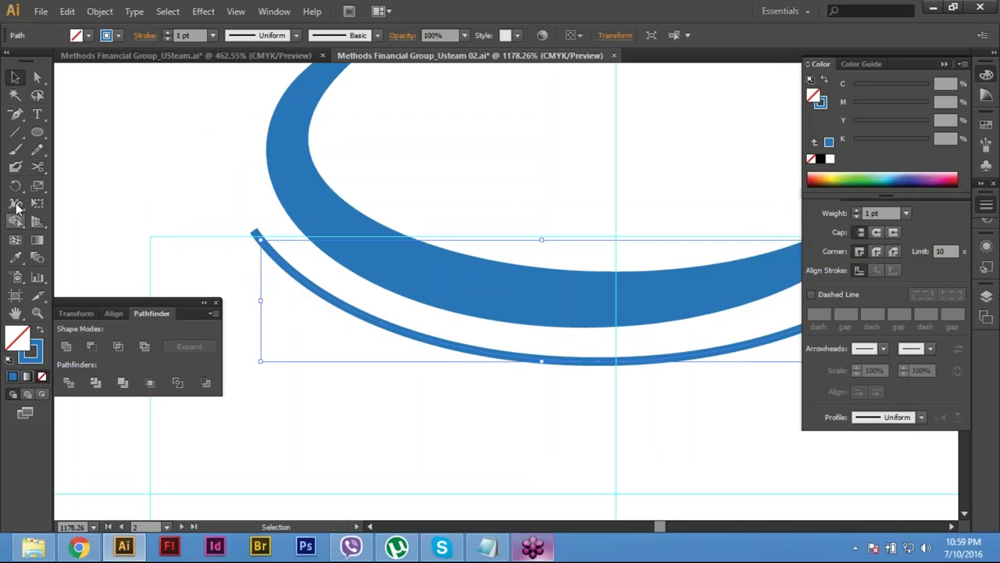
pyautogui.click(15, 202)
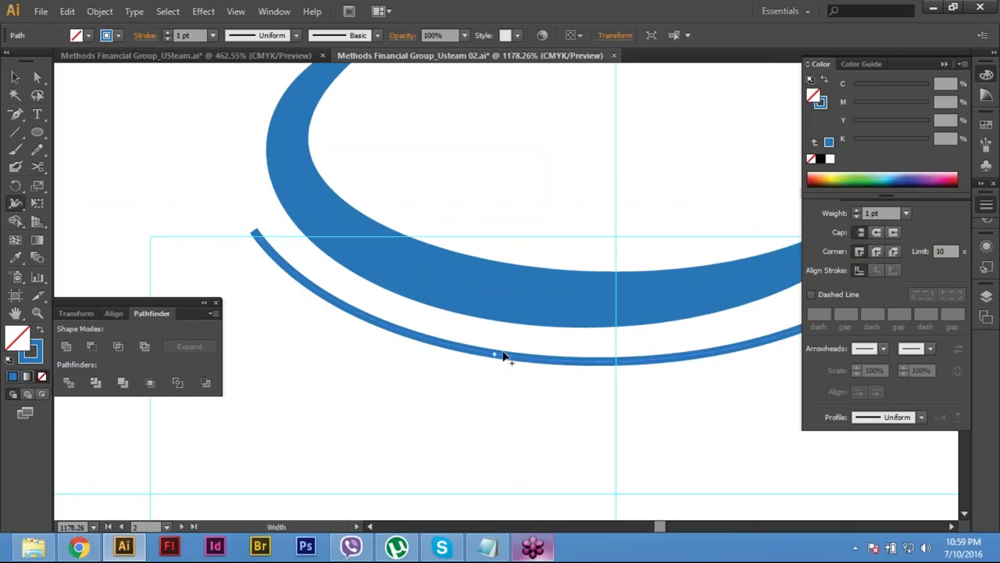
pyautogui.moveTo(503, 356); pyautogui.dragTo(507, 328)
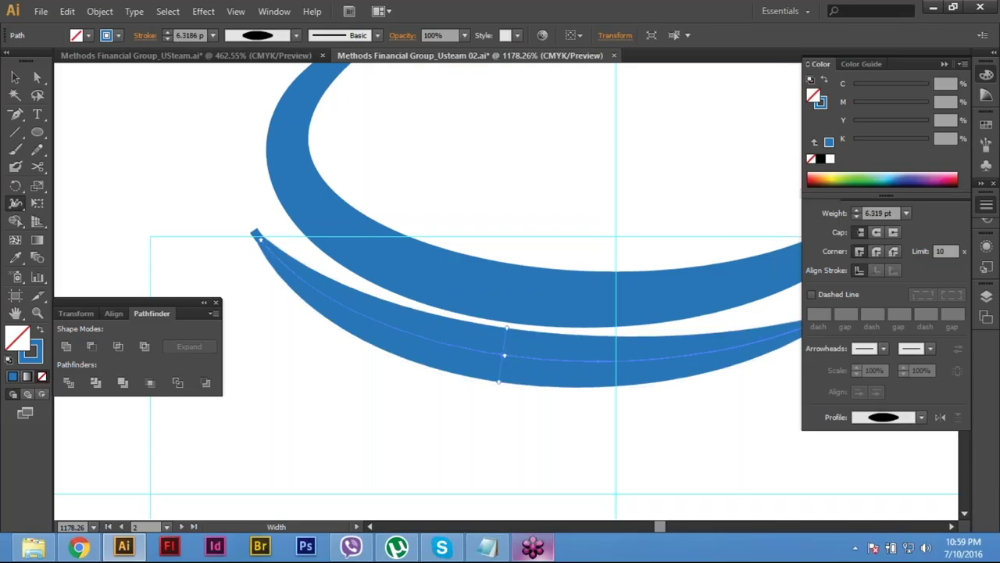
pyautogui.hscroll(3, 500, 313)
pyautogui.click(418, 407)
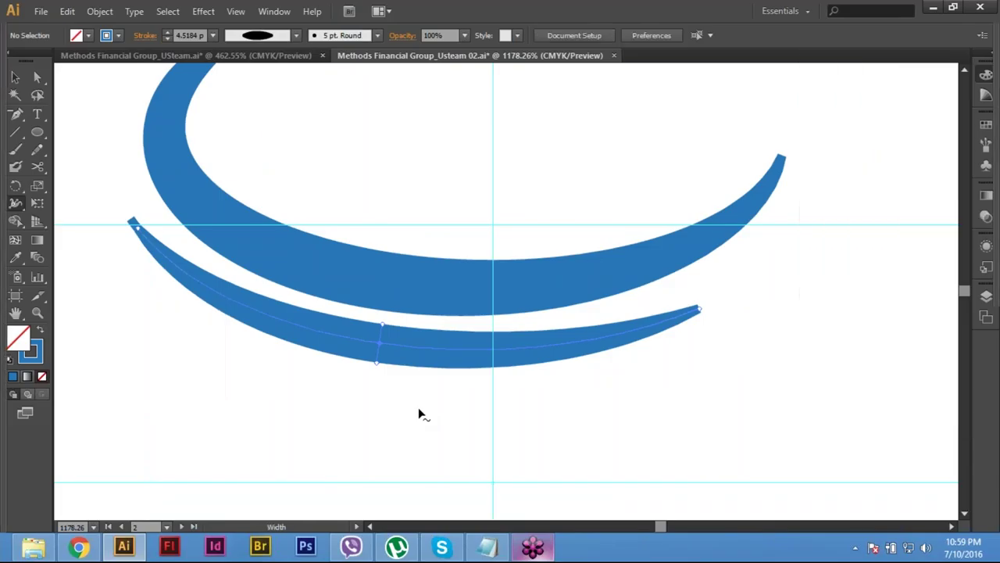
pyautogui.hotkey('shift', 'Tab')
pyautogui.press('v')
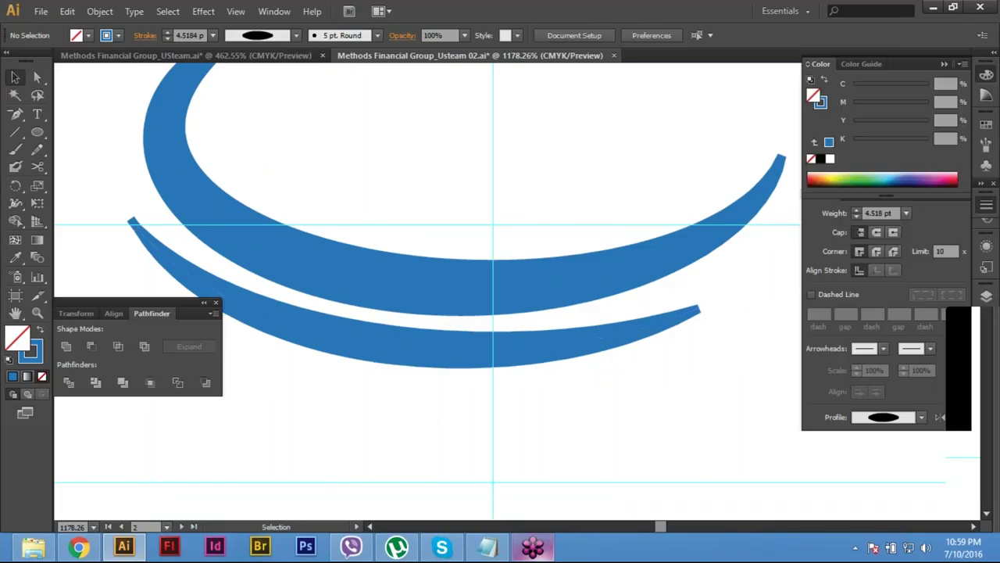
# Step: Hide the panels and duplicate the Methods Financial Group wordmark straight up, placing the copy above the two swooshes
pyautogui.press('Tab')
pyautogui.scroll(-5, 500, 312)
pyautogui.scroll(2, 500, 282)
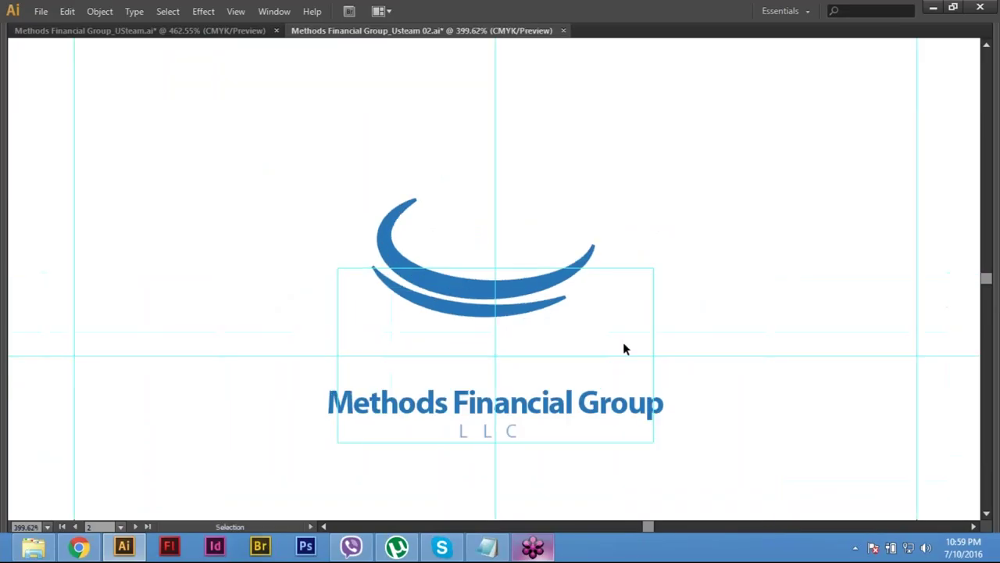
pyautogui.click(534, 426)
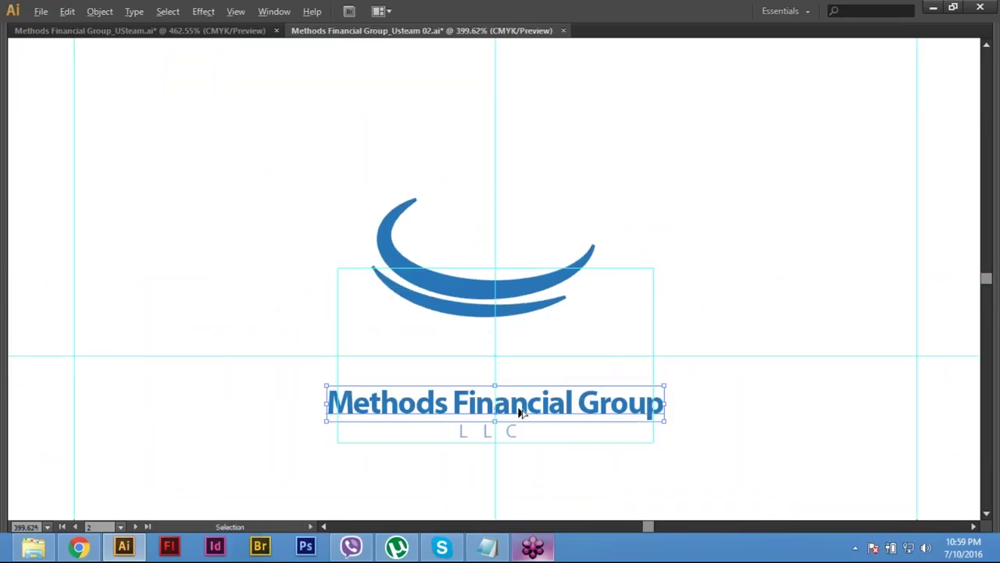
pyautogui.moveTo(522, 413); pyautogui.dragTo(554, 138)
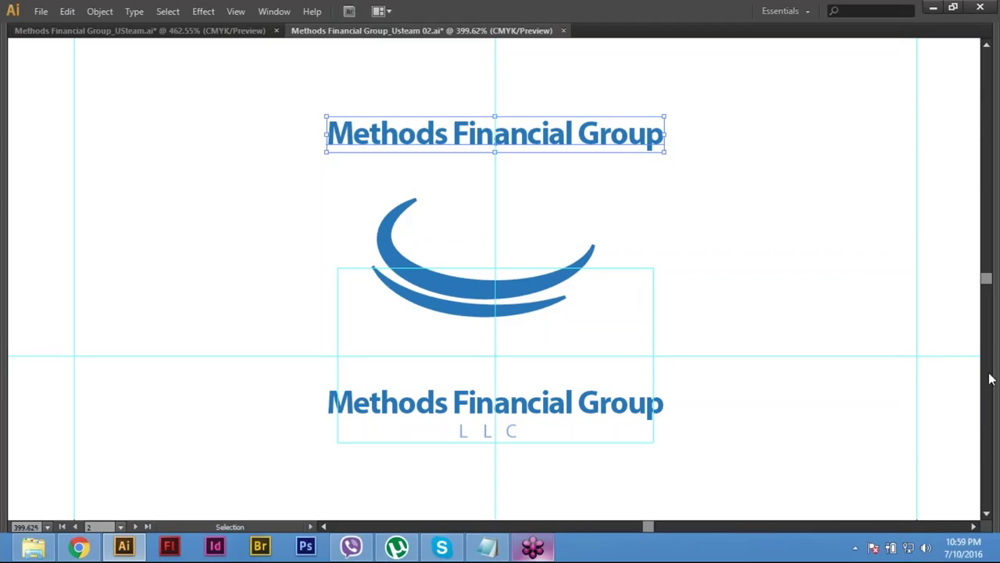
# Step: Replace everything after the M in the upper wordmark copy with F to start the company initials
pyautogui.press('t')
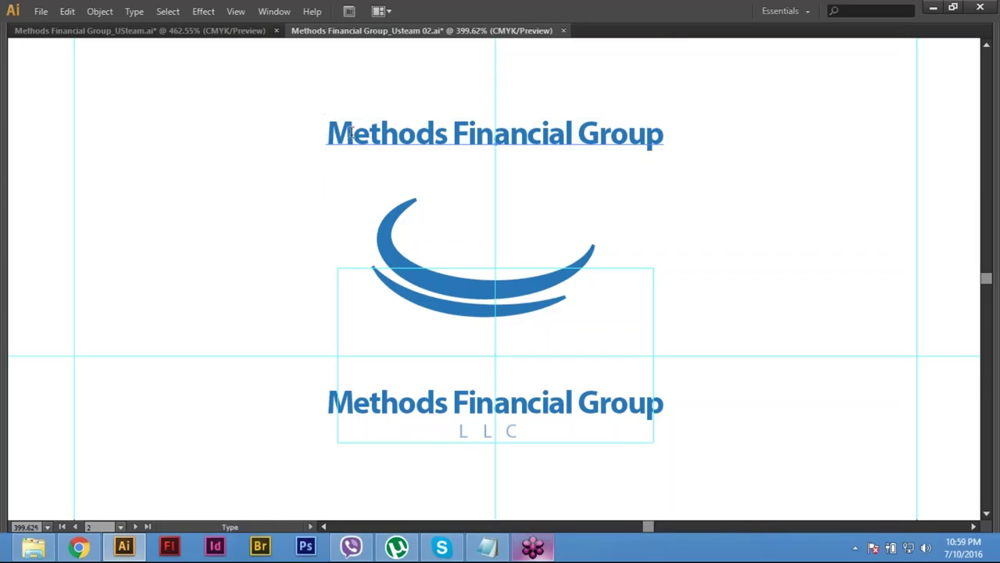
pyautogui.moveTo(351, 133); pyautogui.dragTo(664, 133)
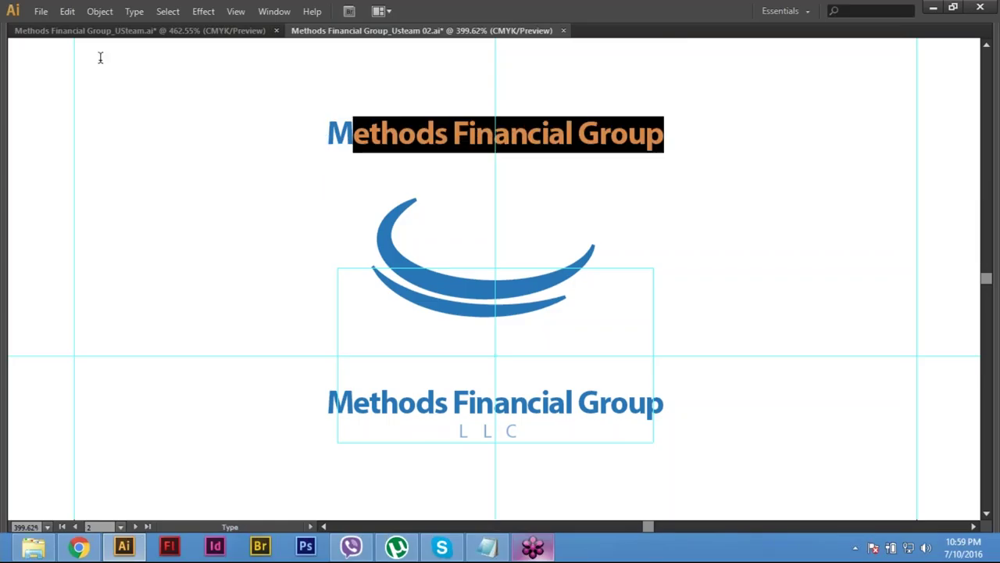
pyautogui.click(275, 10)
pyautogui.click(336, 183)
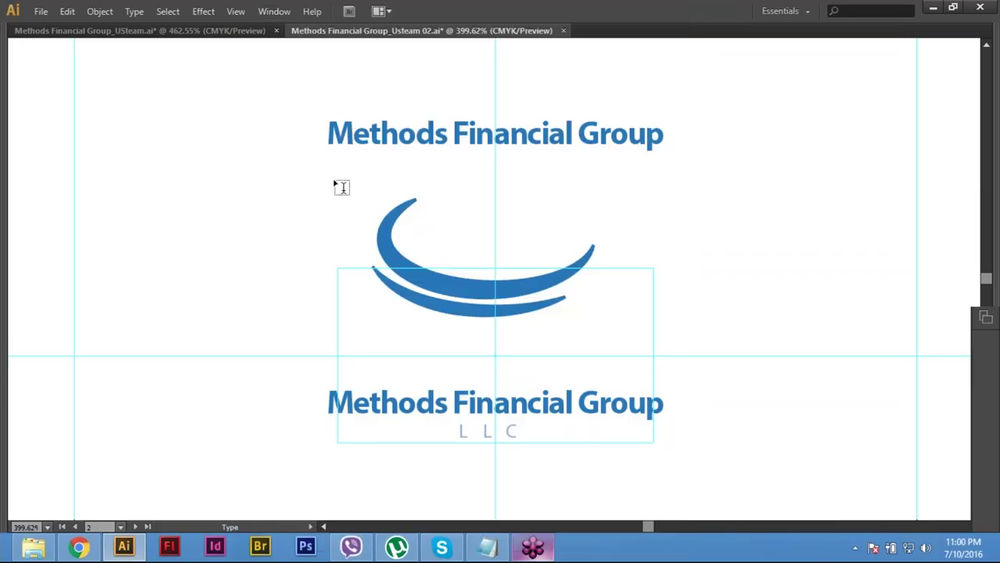
pyautogui.press('Tab')
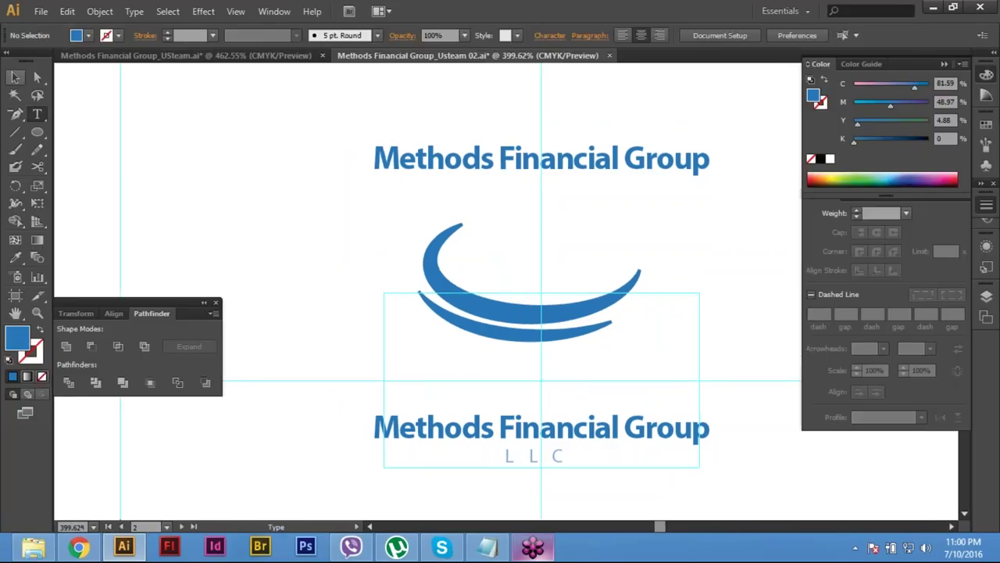
pyautogui.click(459, 160)
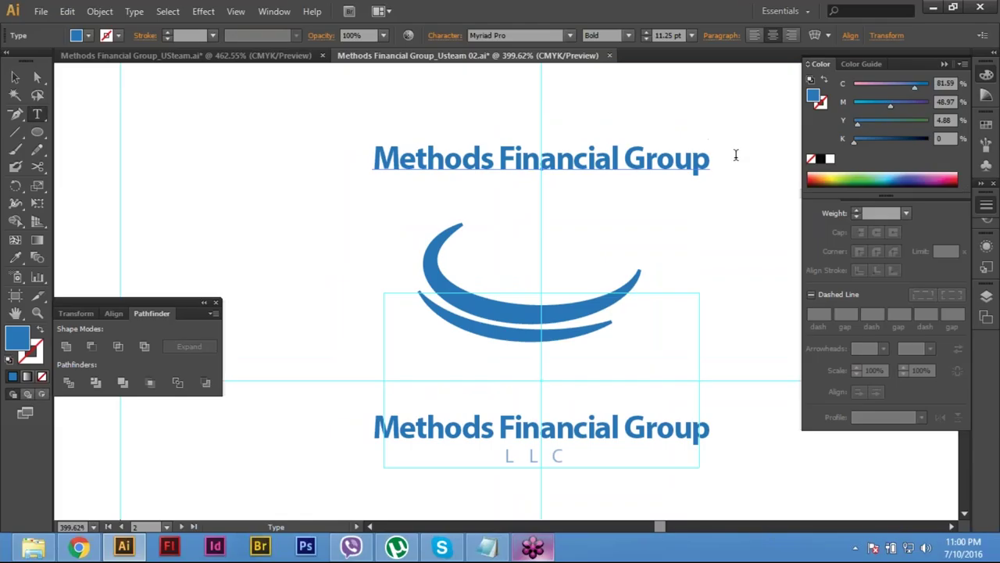
pyautogui.hotkey('shift', 'End')
pyautogui.write('F')
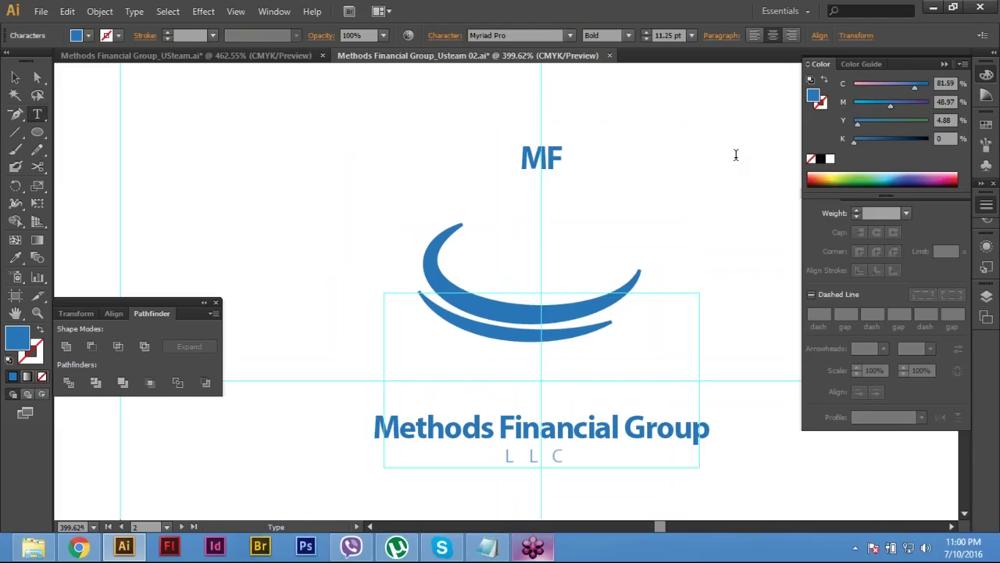
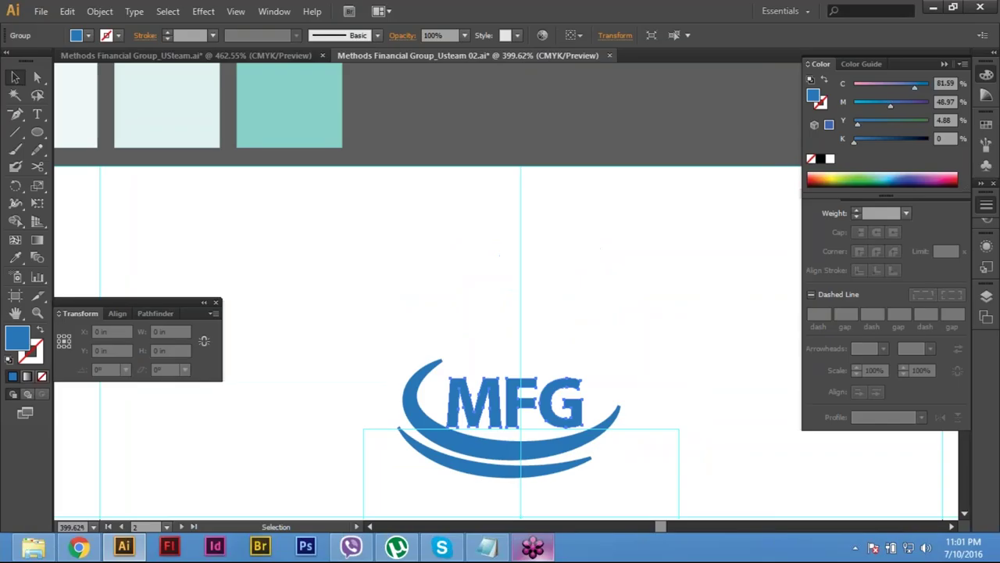
# Step: Try the outlined MFG initials above the swooshes, move them back inside the curve and delete them
pyautogui.moveTo(521, 403); pyautogui.dragTo(522, 282)
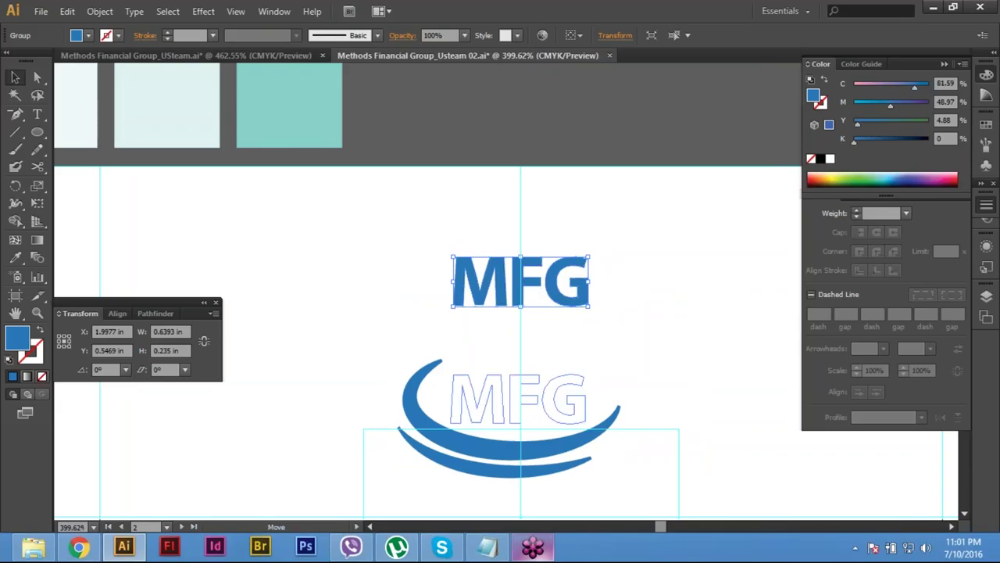
pyautogui.moveTo(521, 282); pyautogui.dragTo(518, 400)
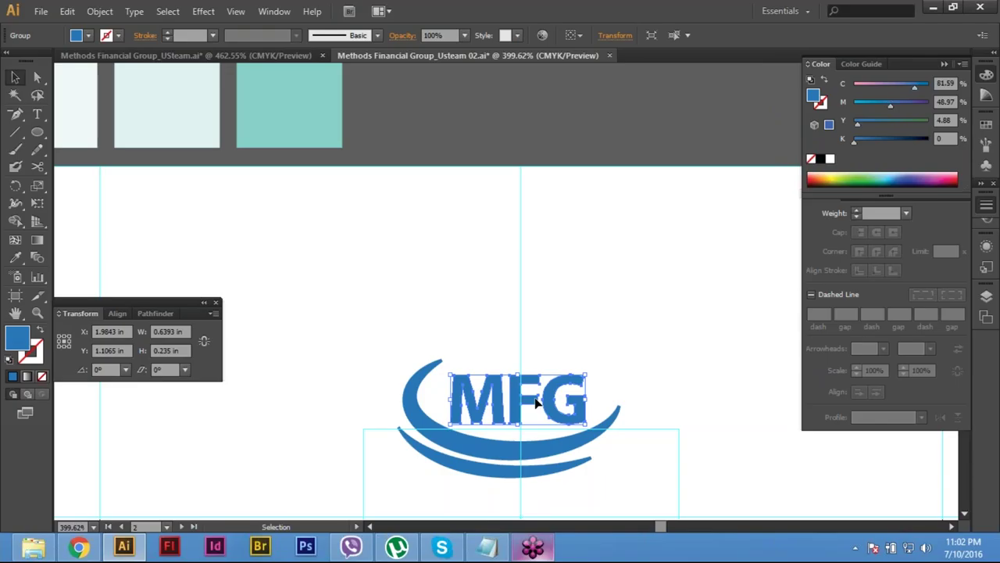
pyautogui.press('Delete')
pyautogui.hotkey('ctrl', 'z')
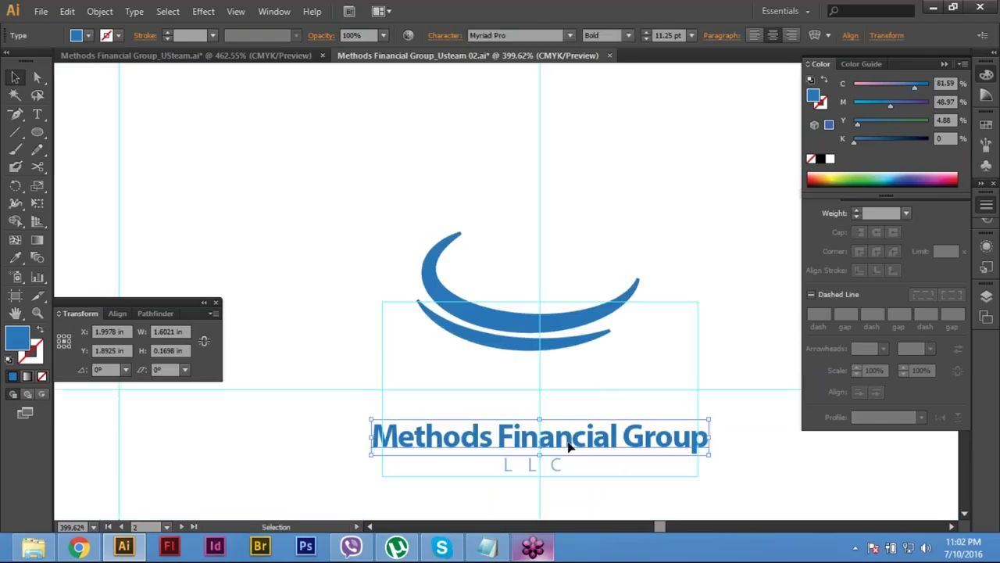
# Step: Duplicate the Methods Financial Group wordmark straight up above the swooshes and replace the copy's text with MFG
pyautogui.moveTo(569, 446); pyautogui.dragTo(573, 151)
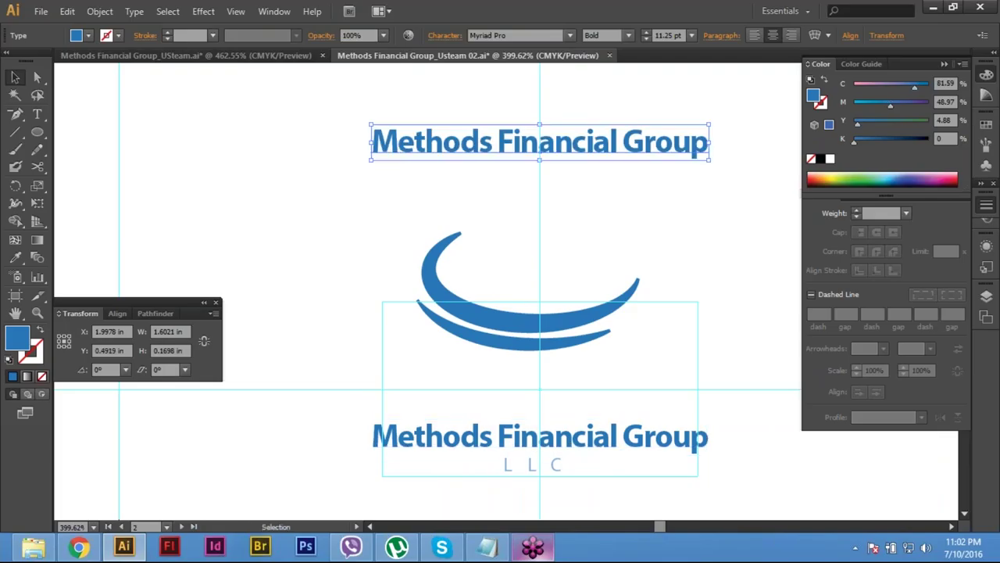
pyautogui.scroll(2, 404, 226)
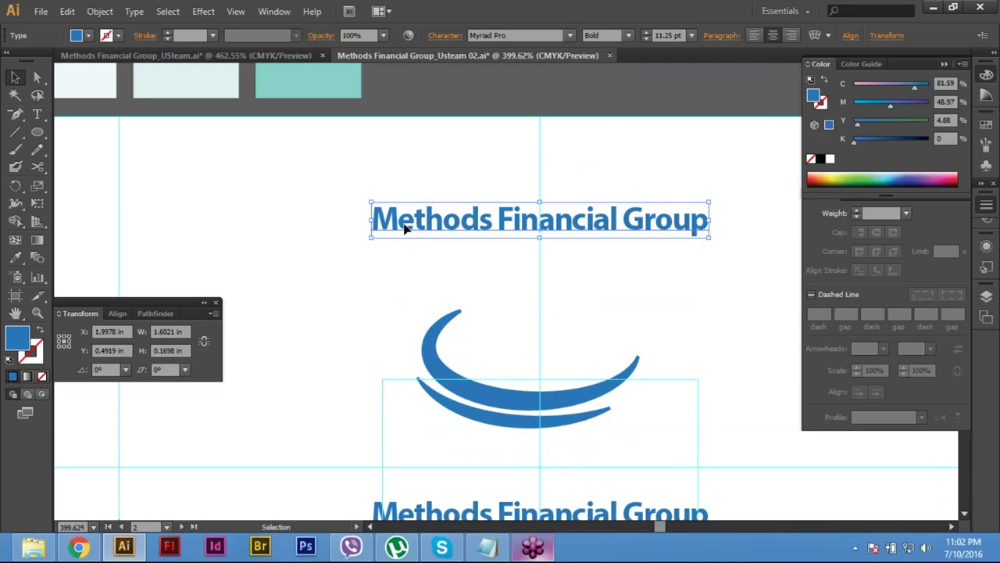
pyautogui.press('t')
pyautogui.moveTo(398, 219); pyautogui.dragTo(497, 219)
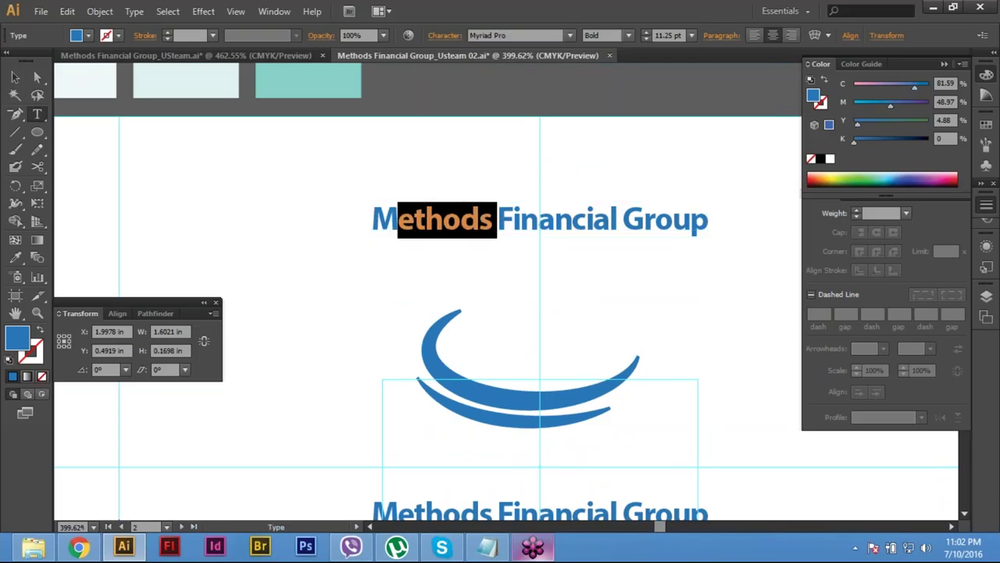
pyautogui.press('Escape')
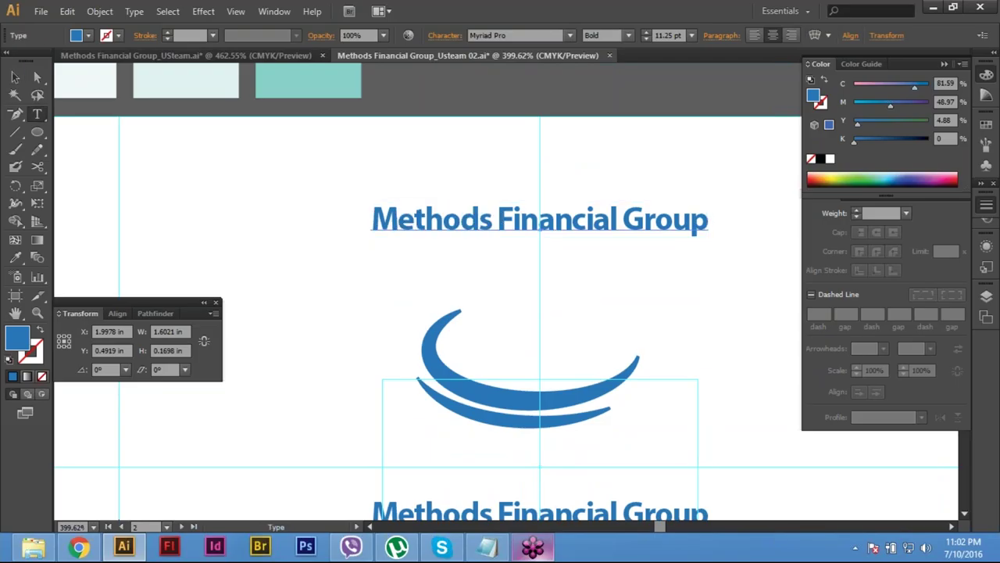
pyautogui.moveTo(712, 220); pyautogui.dragTo(397, 221)
pyautogui.doubleClick(432, 220)
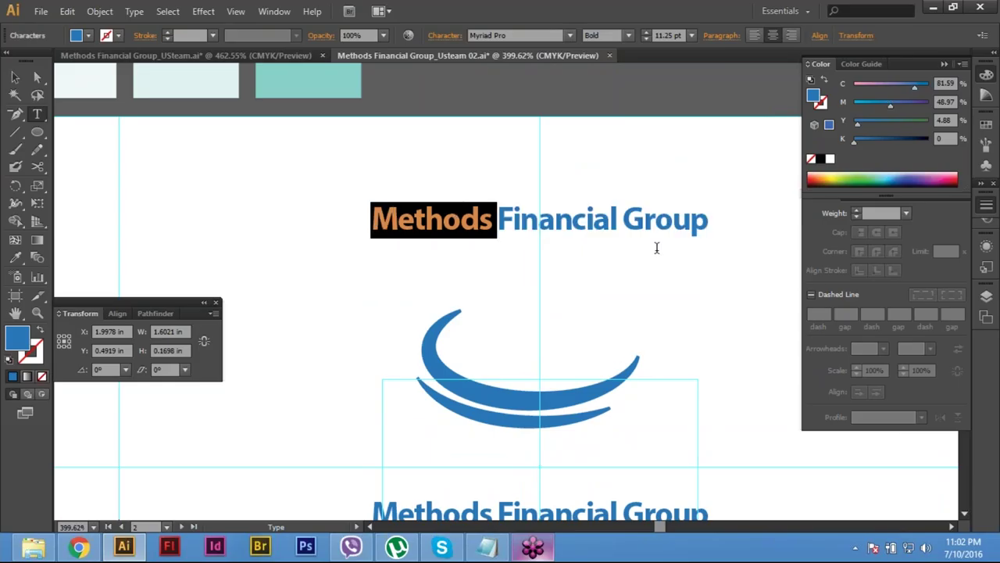
pyautogui.hotkey('ctrl', 'a')
pyautogui.write('MFG')
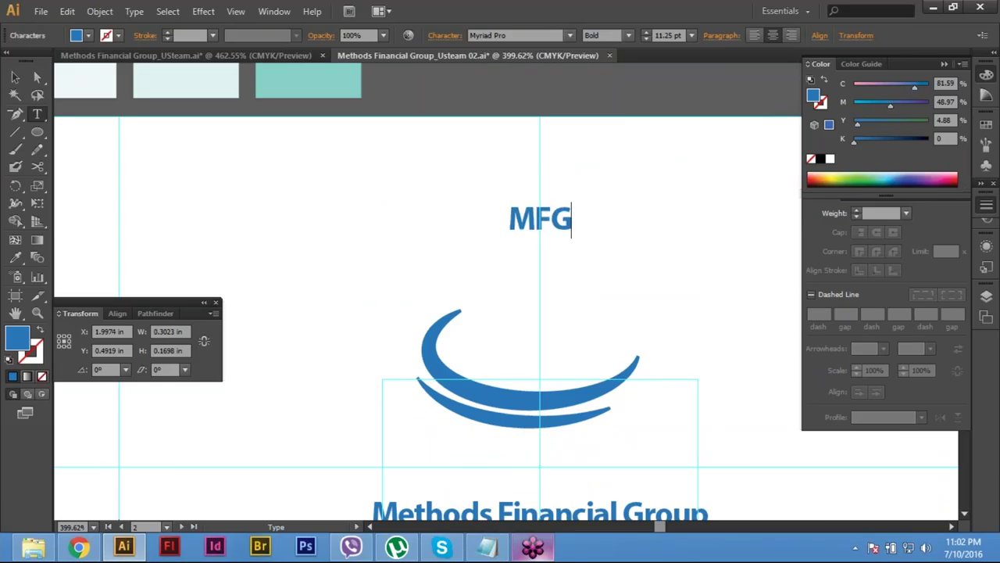
pyautogui.press('Escape')
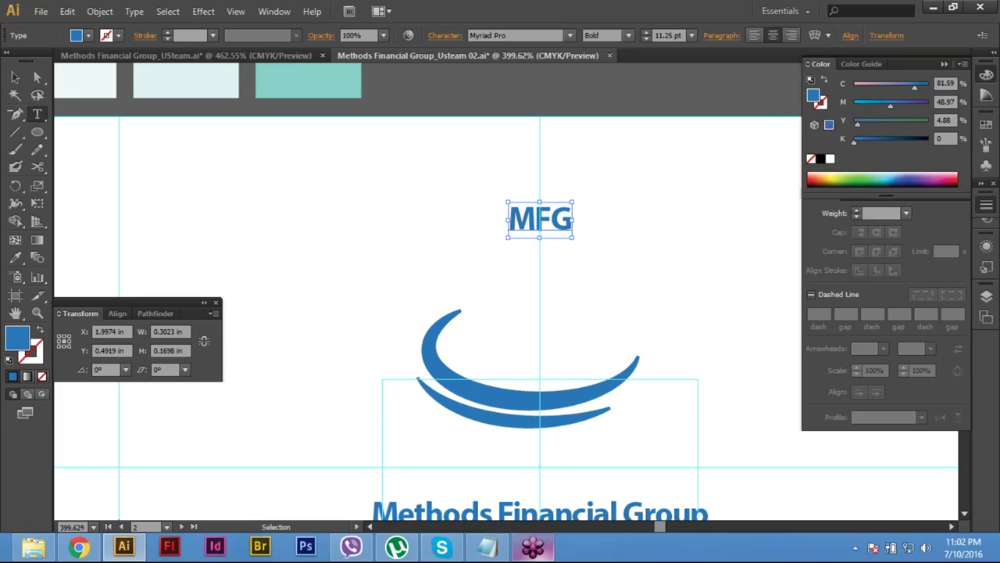
pyautogui.press('v')
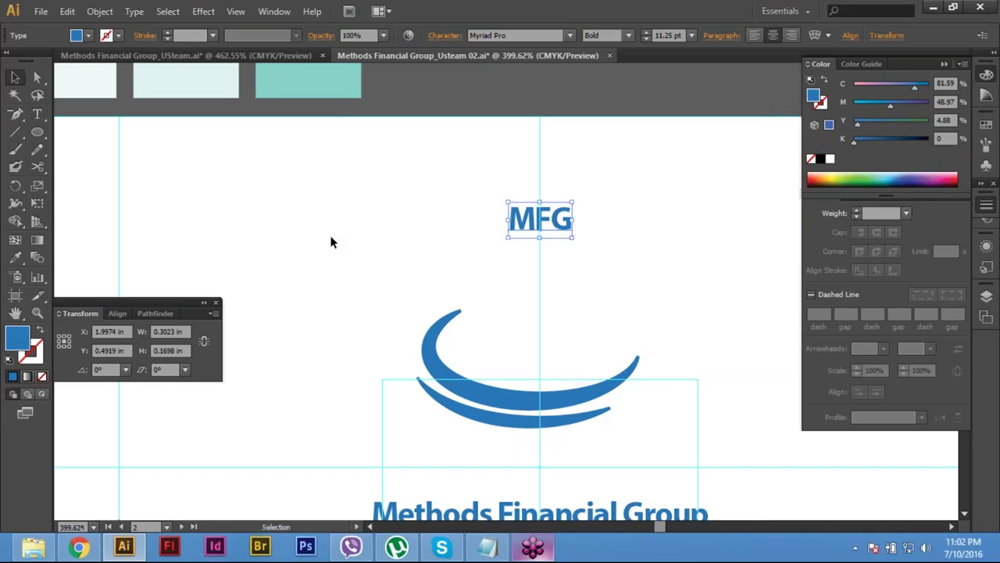
# Step: Try converting the MFG text above the swooshes to outlines and return it to live type
pyautogui.click(137, 13)
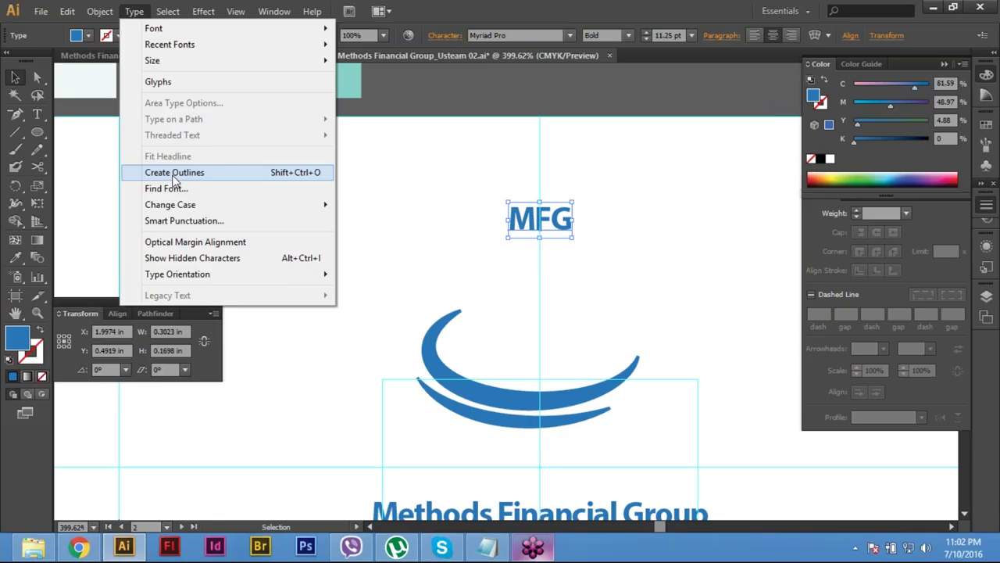
pyautogui.click(174, 172)
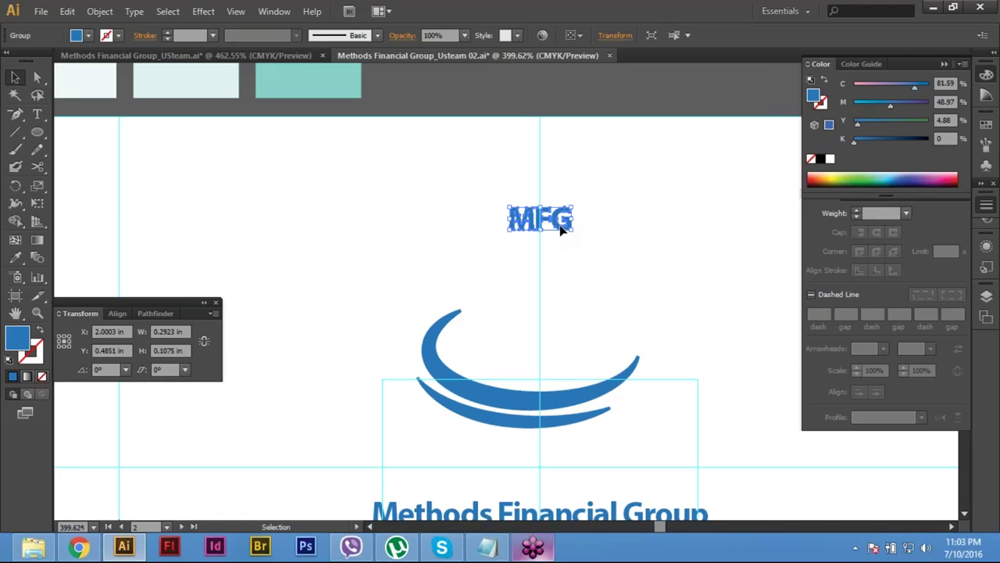
pyautogui.click(129, 12)
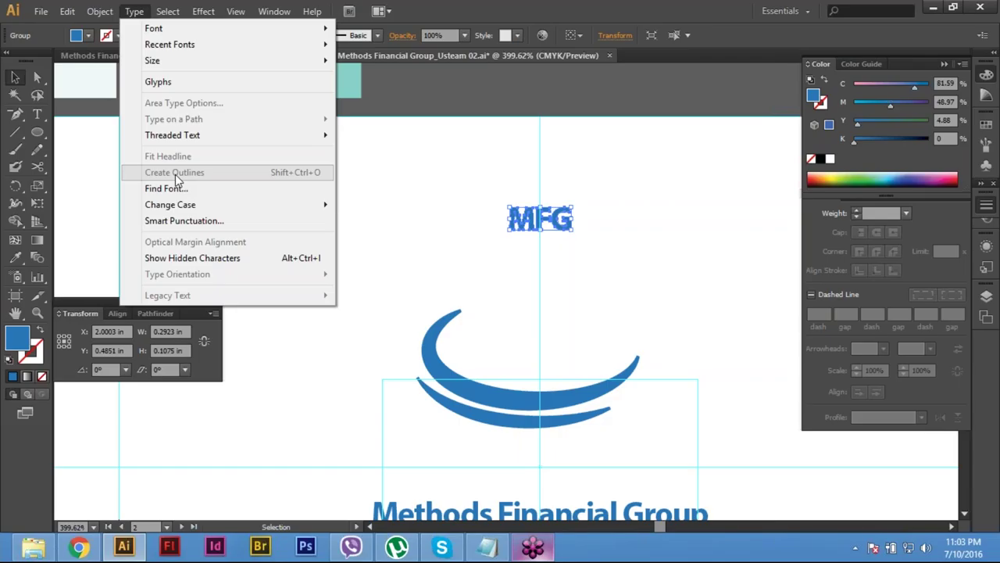
pyautogui.click(599, 251)
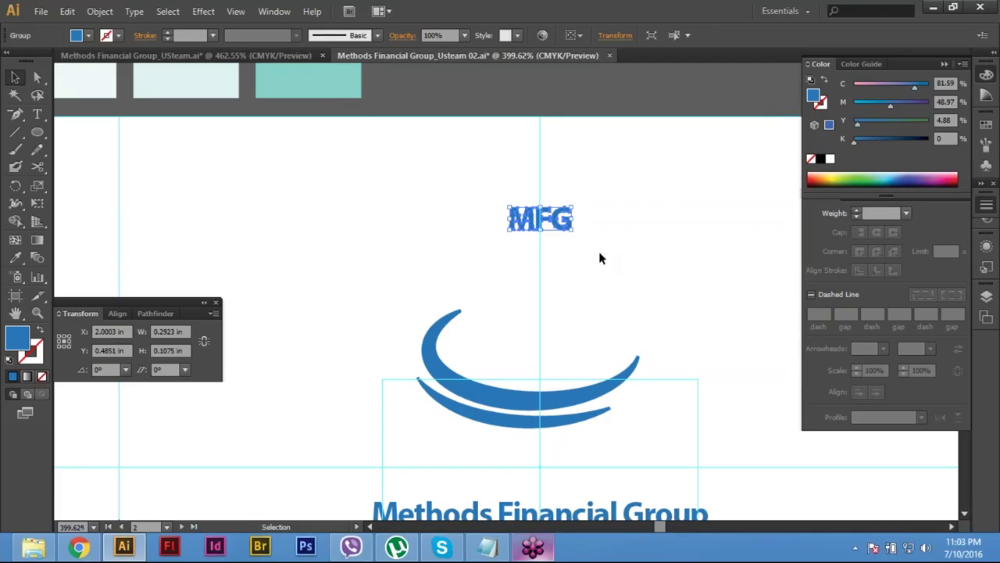
pyautogui.click(538, 254)
pyautogui.click(555, 224)
pyautogui.click(543, 236)
pyautogui.click(544, 234)
pyautogui.hotkey('ctrl', 'shift', 'g')
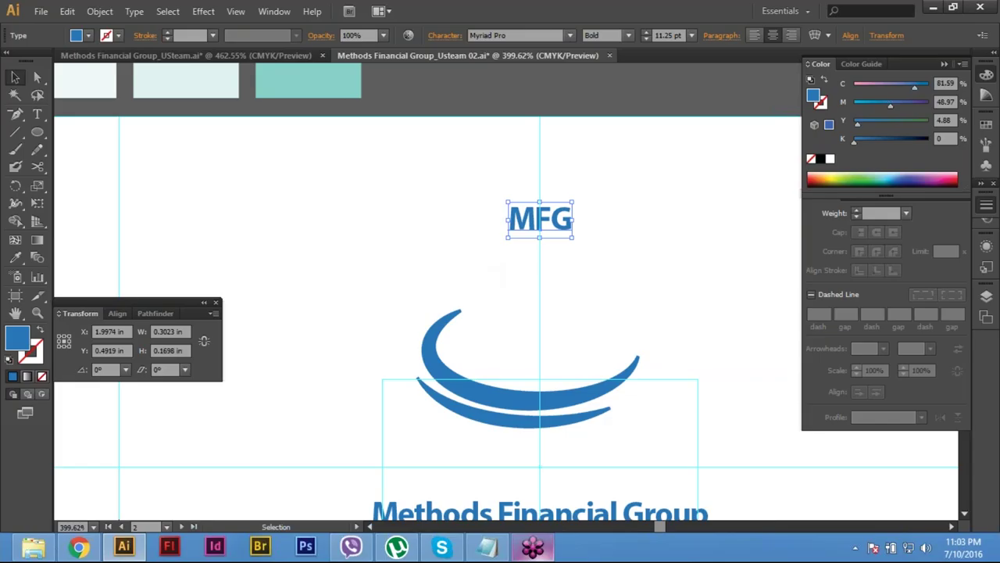
# Step: Outline the MFG initials again, try them inside the upper swoosh and revert them to live text in their former place
pyautogui.click(135, 11)
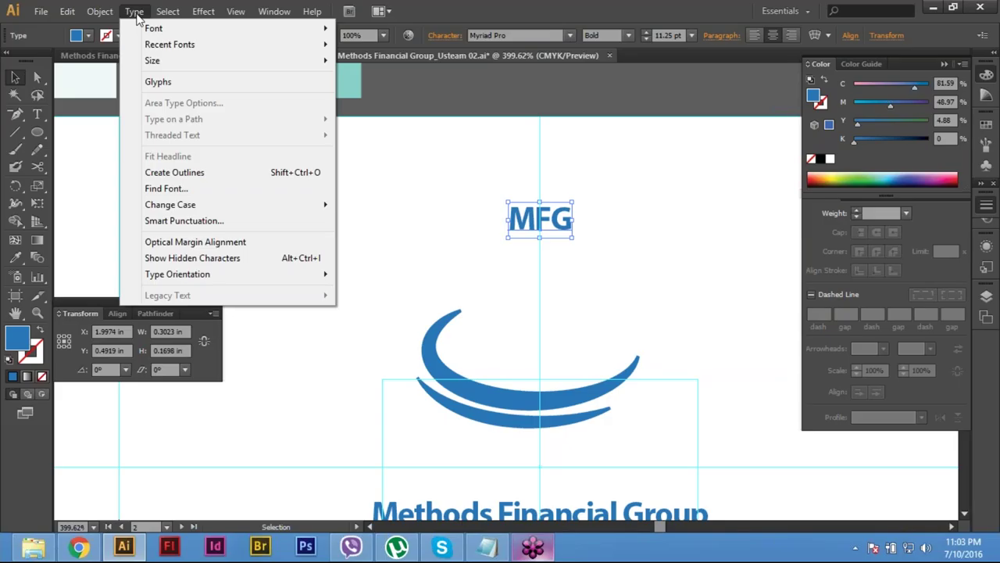
pyautogui.click(187, 172)
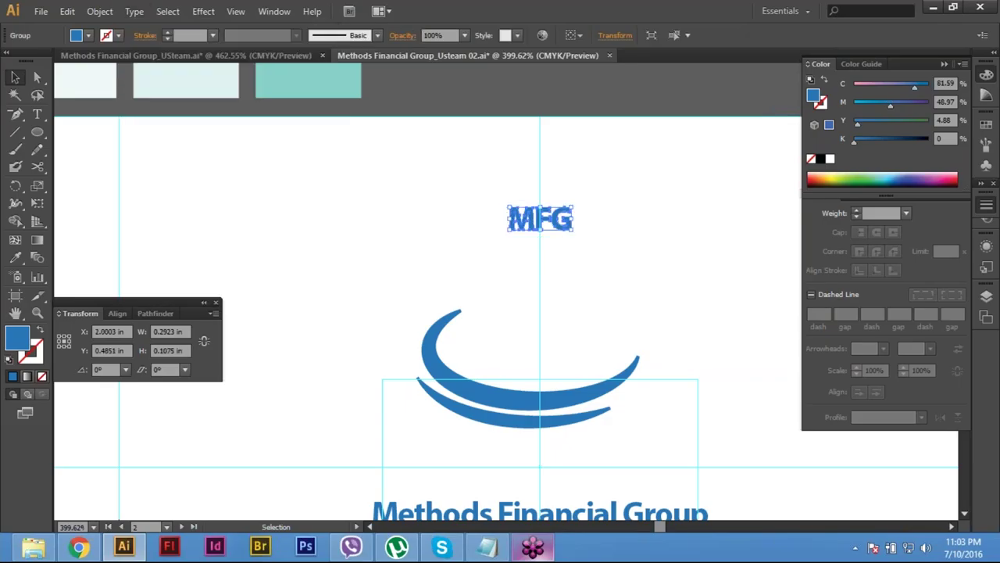
pyautogui.moveTo(560, 228); pyautogui.dragTo(555, 370)
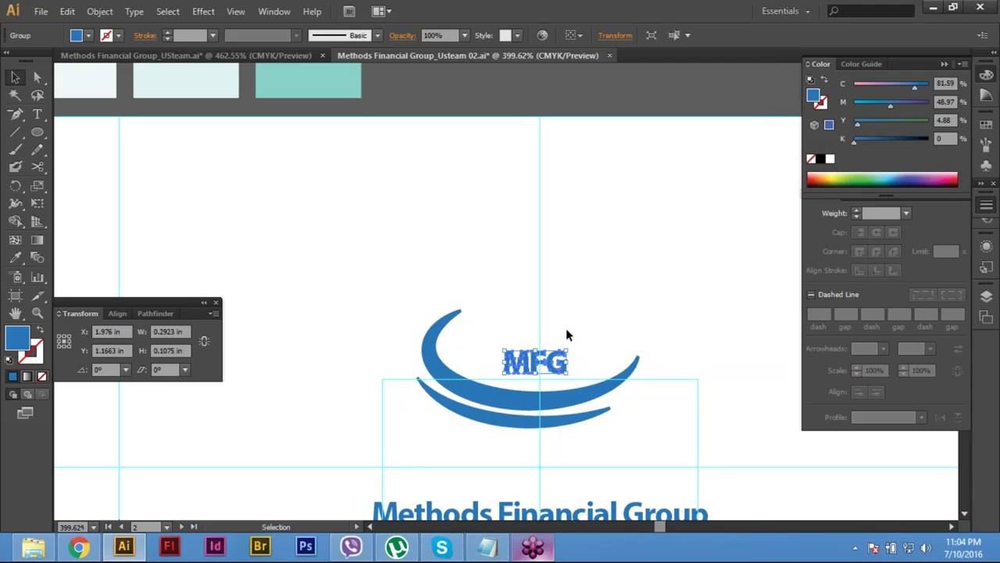
pyautogui.moveTo(561, 363); pyautogui.dragTo(567, 222)
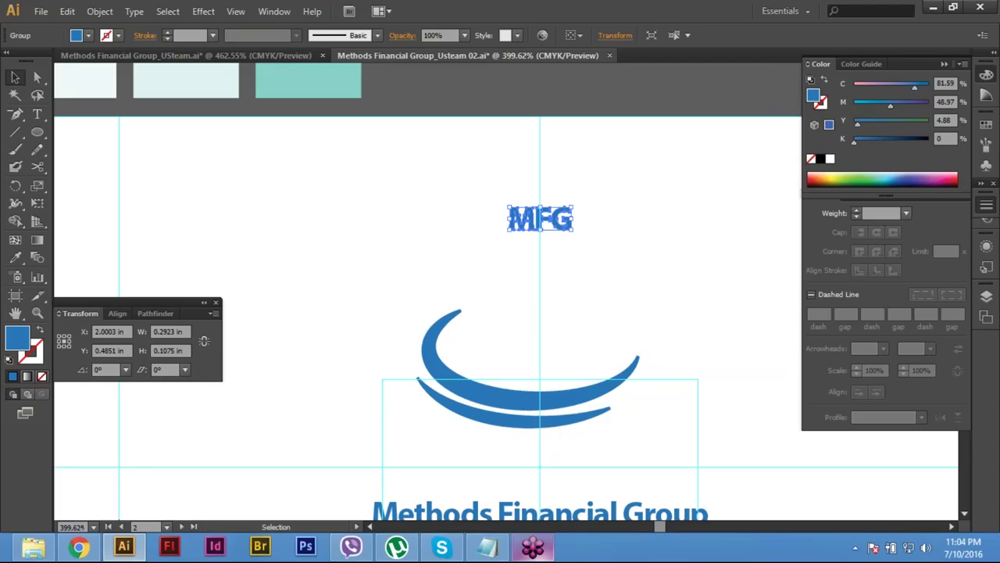
pyautogui.click(493, 220)
pyautogui.click(551, 225)
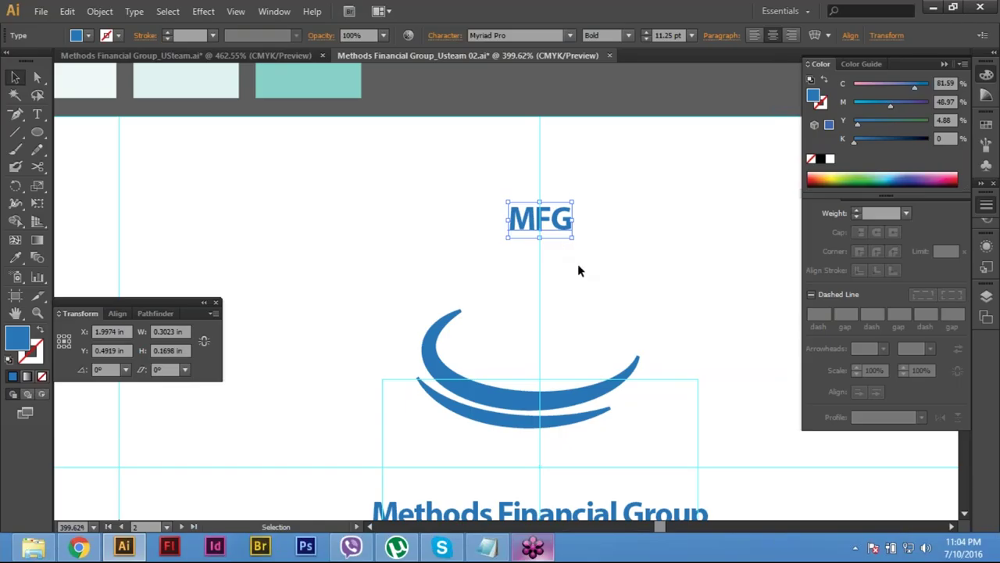
# Step: Toggle the selection edges off and on, try Create Outlines on MFG once more and undo the conversion
pyautogui.hotkey('ctrl', 'h')
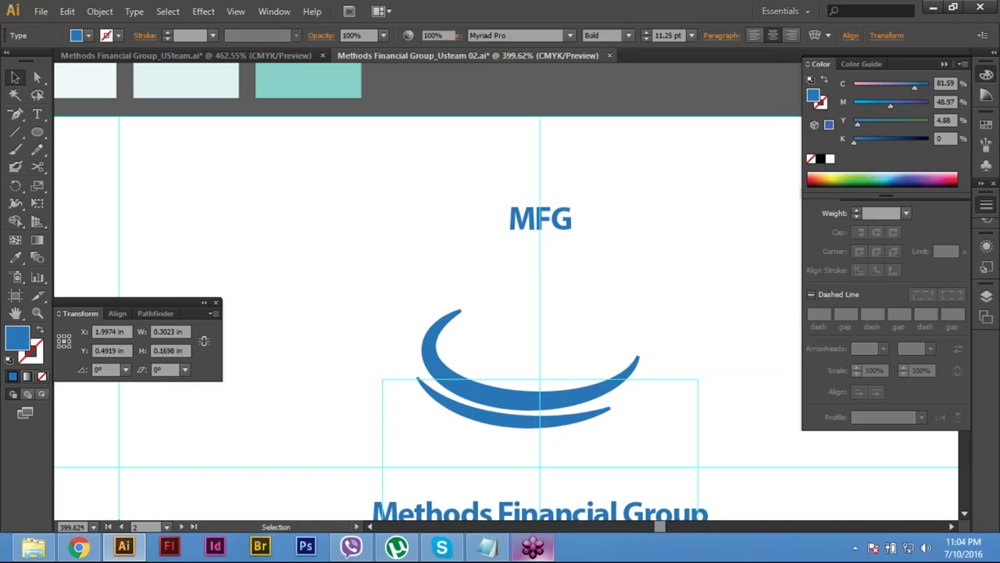
pyautogui.hotkey('ctrl', 'h')
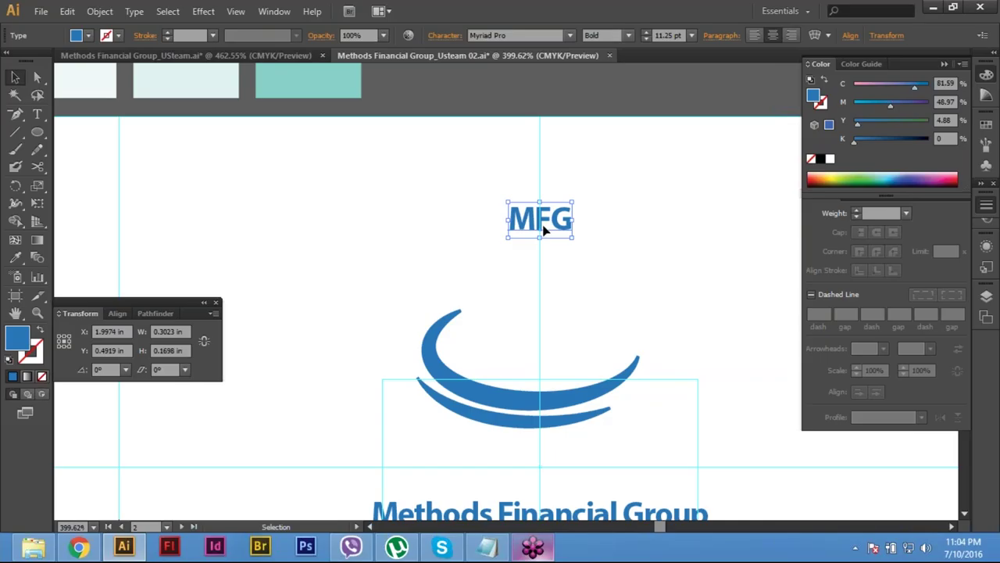
pyautogui.click(134, 11)
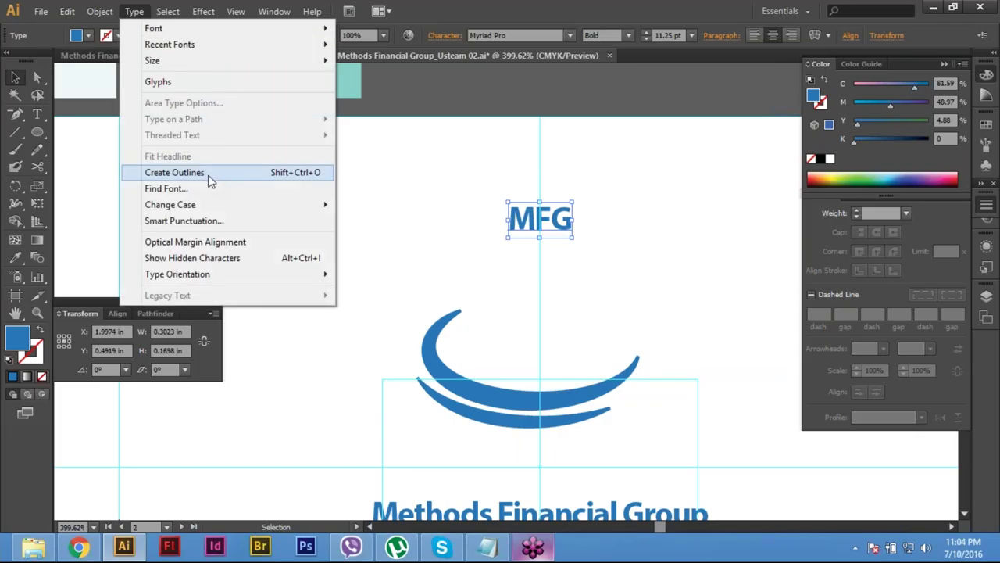
pyautogui.click(209, 179)
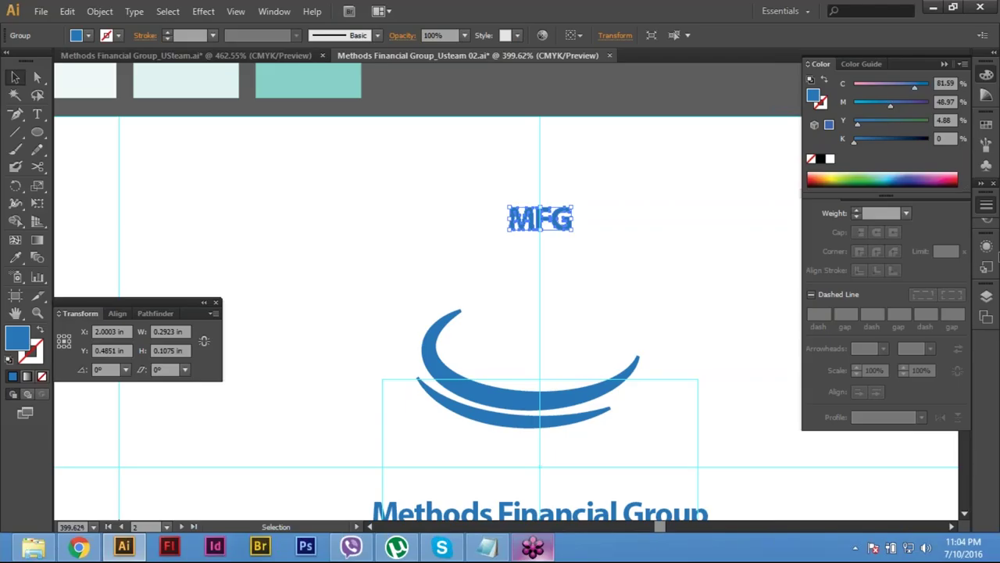
pyautogui.press('a')
pyautogui.press('v')
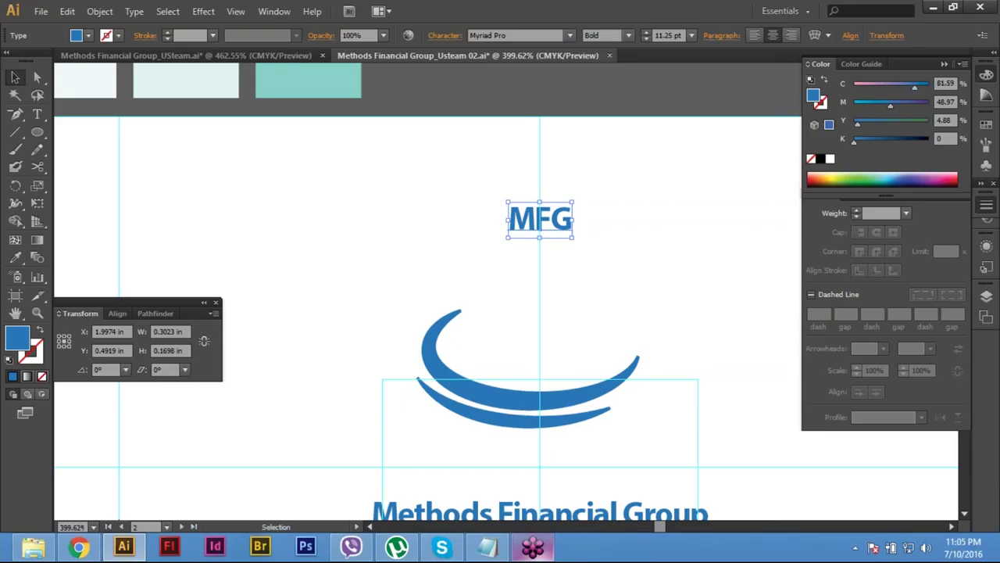
# Step: Convert the MFG text above the swooshes to outlines
pyautogui.hotkey('ctrl', 'shift', 'a')
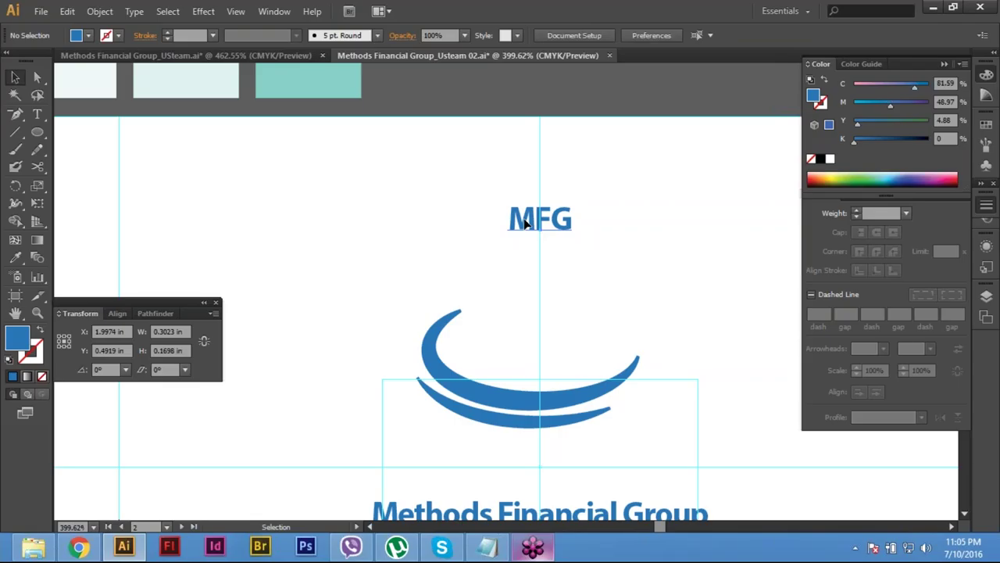
pyautogui.click(526, 225)
pyautogui.press('ctrl')
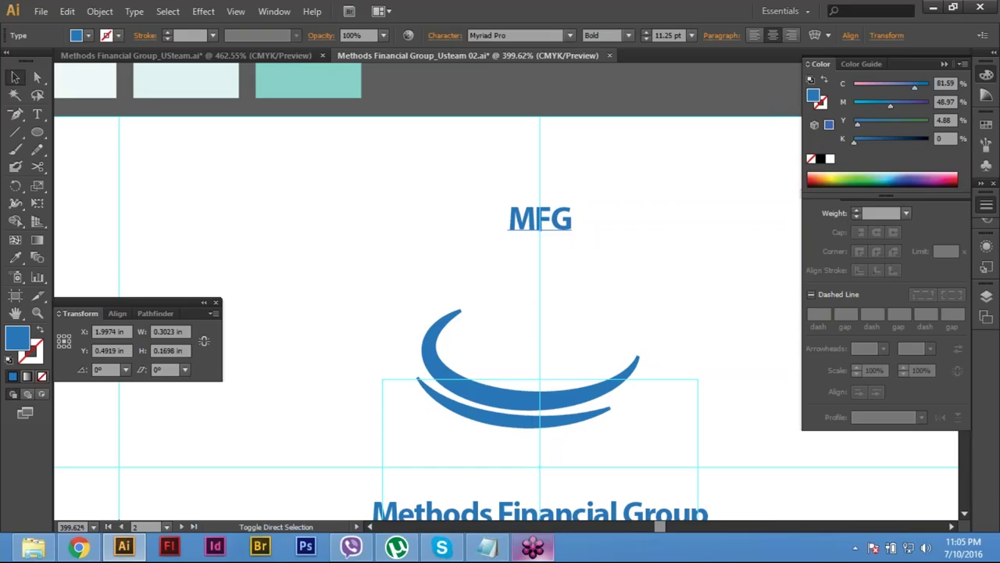
pyautogui.hotkey('ctrl', 'shift', 'o')
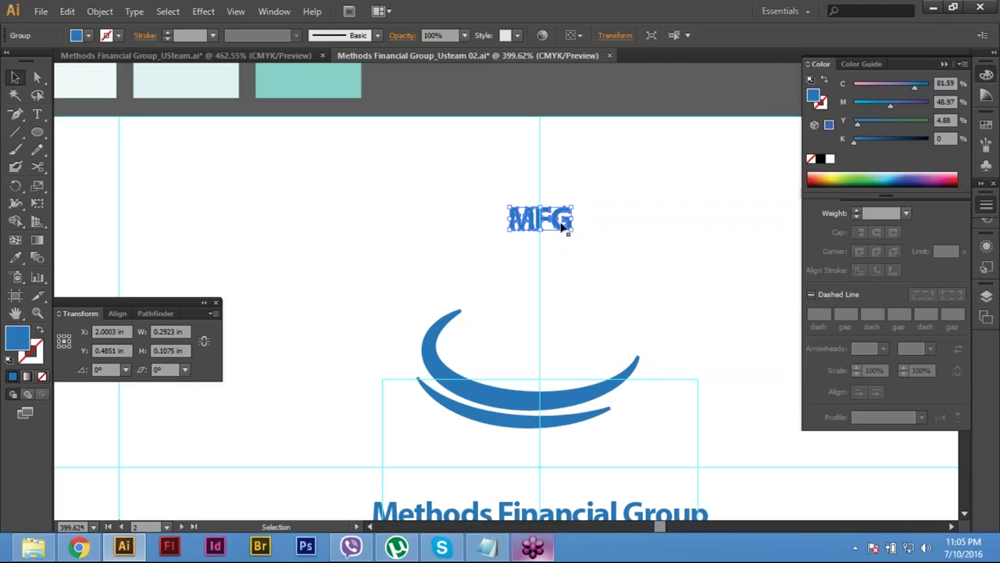
# Step: Try the outlined MFG initials inside the upper swoosh, enlarged to about 0.87 in wide, and undo both the move and the scaling
pyautogui.moveTo(564, 225); pyautogui.dragTo(560, 362)
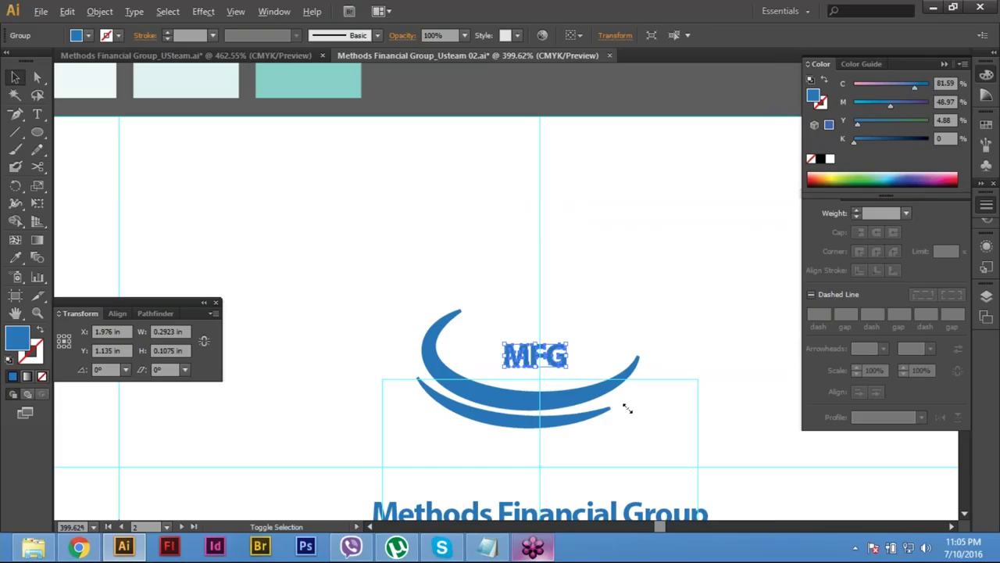
pyautogui.moveTo(627, 408); pyautogui.dragTo(627, 408)
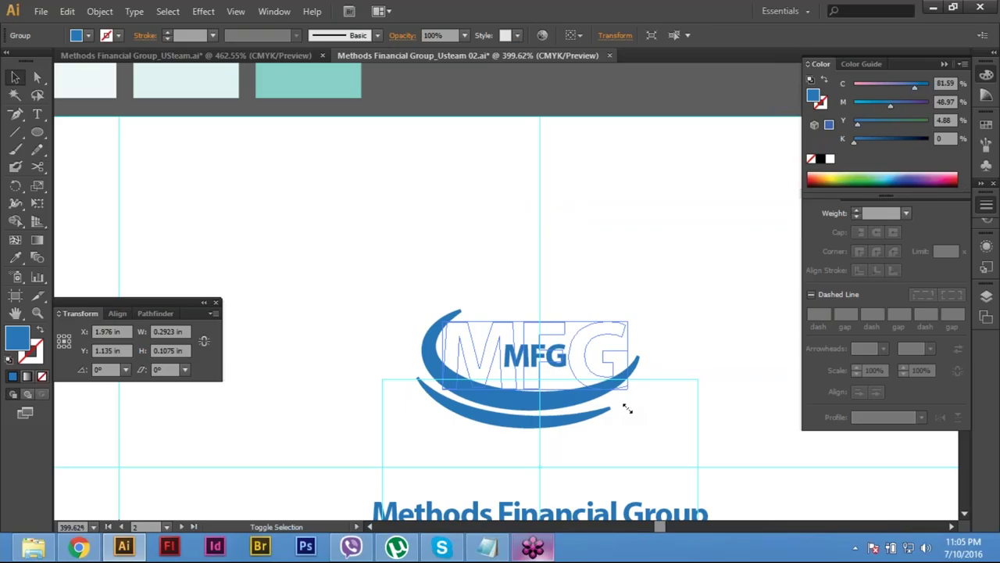
pyautogui.moveTo(627, 408); pyautogui.dragTo(631, 411)
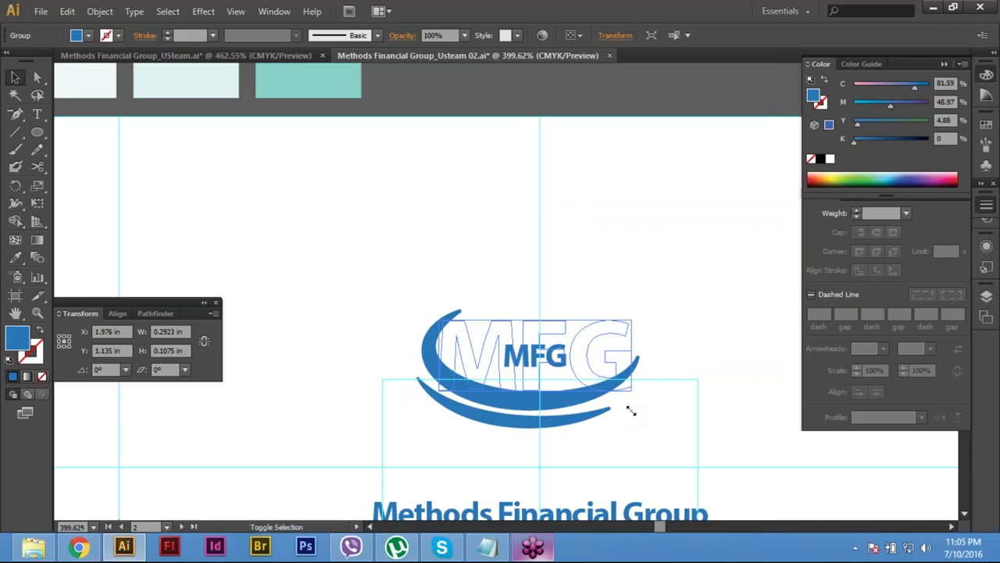
pyautogui.moveTo(632, 411); pyautogui.dragTo(627, 408)
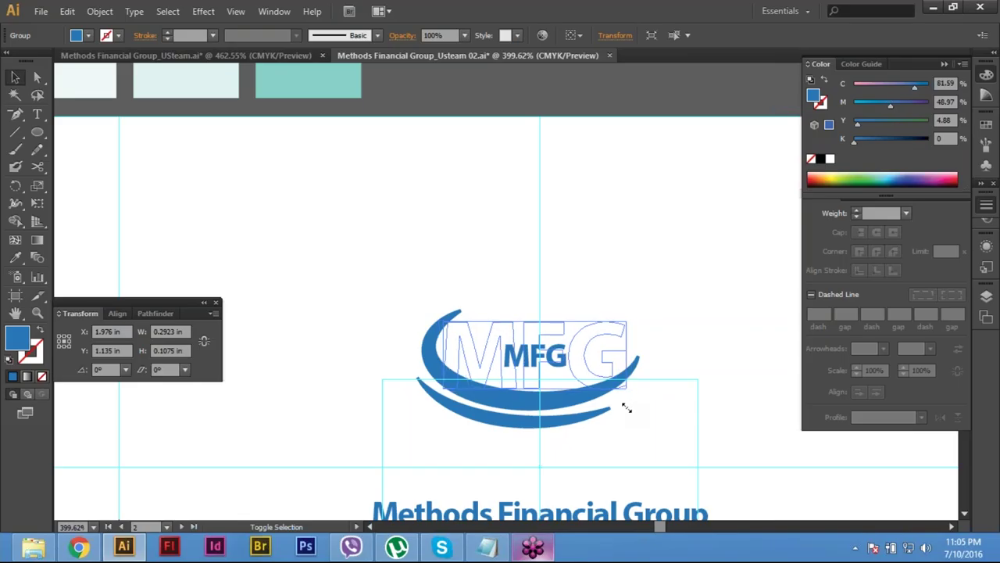
pyautogui.moveTo(626, 407); pyautogui.dragTo(627, 407)
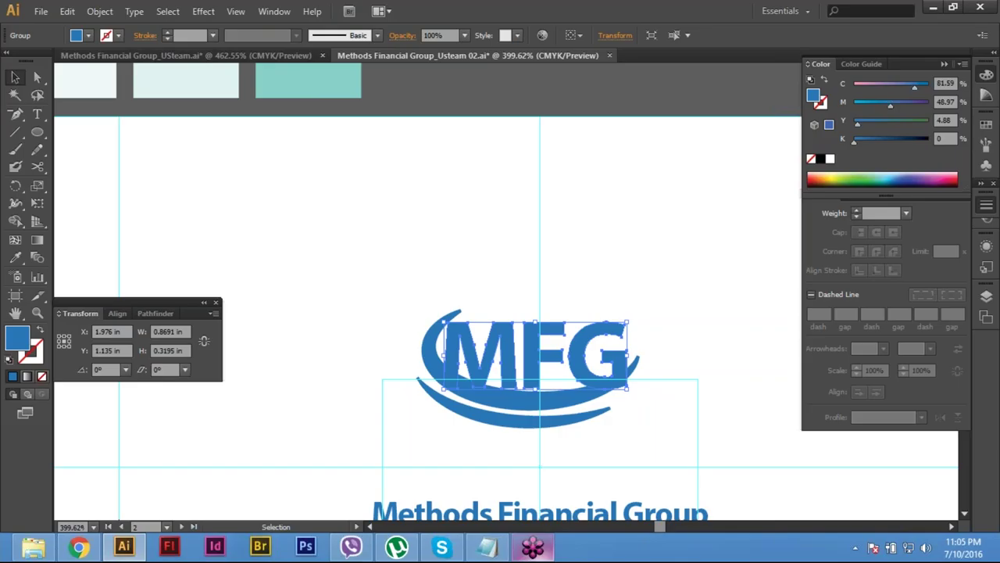
pyautogui.hotkey('ctrl', 'z')
pyautogui.hotkey('ctrl', 'shift', 'a')
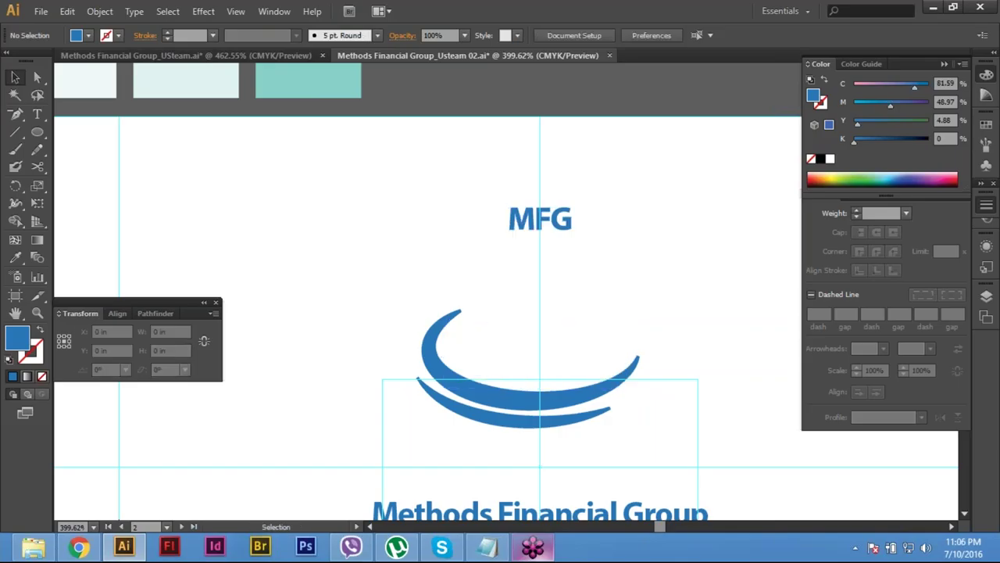
# Step: Move the outlined MFG initials down into the upper swoosh and enlarge them proportionally from the center to about 0.82 by 0.30 in
pyautogui.click(551, 226)
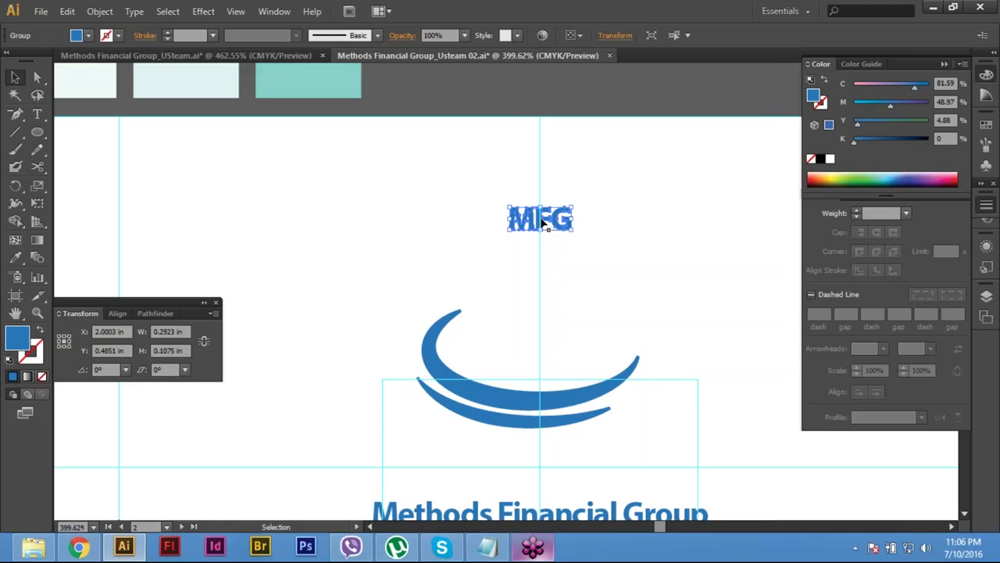
pyautogui.moveTo(544, 223); pyautogui.dragTo(542, 365)
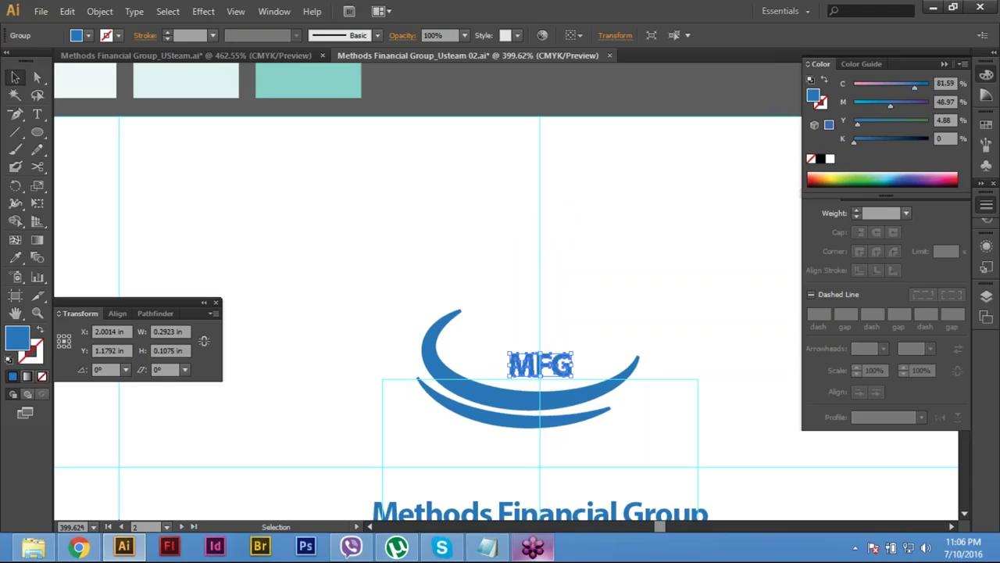
pyautogui.press('shift')
pyautogui.moveTo(624, 416)
pyautogui.mouseDown()
pyautogui.moveTo(636, 424)
pyautogui.moveTo(627, 415)
pyautogui.mouseUp()
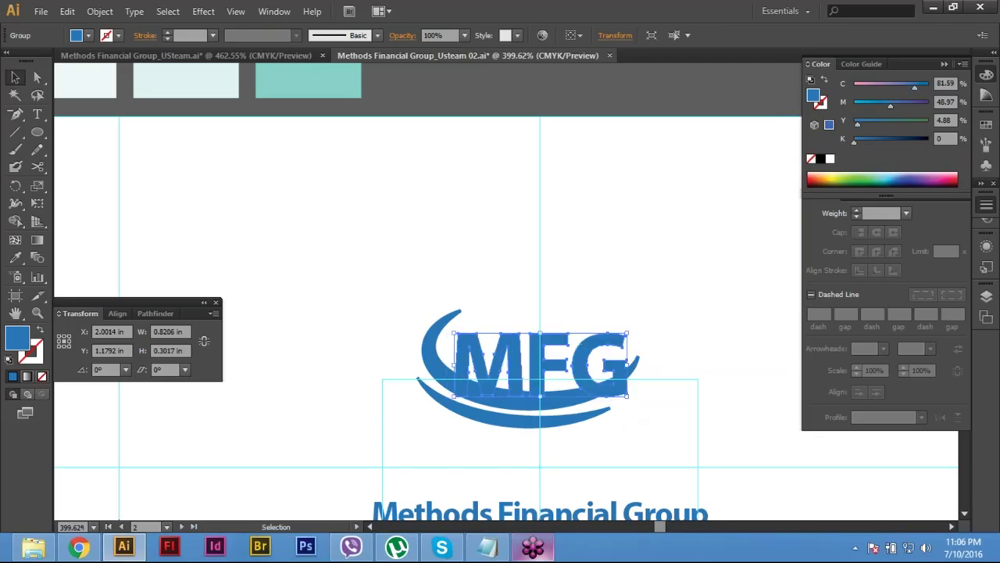
# Step: Constrain the MFG lettering's width and height proportions and set its width to 0.8 in
pyautogui.click(196, 341)
pyautogui.click(200, 344)
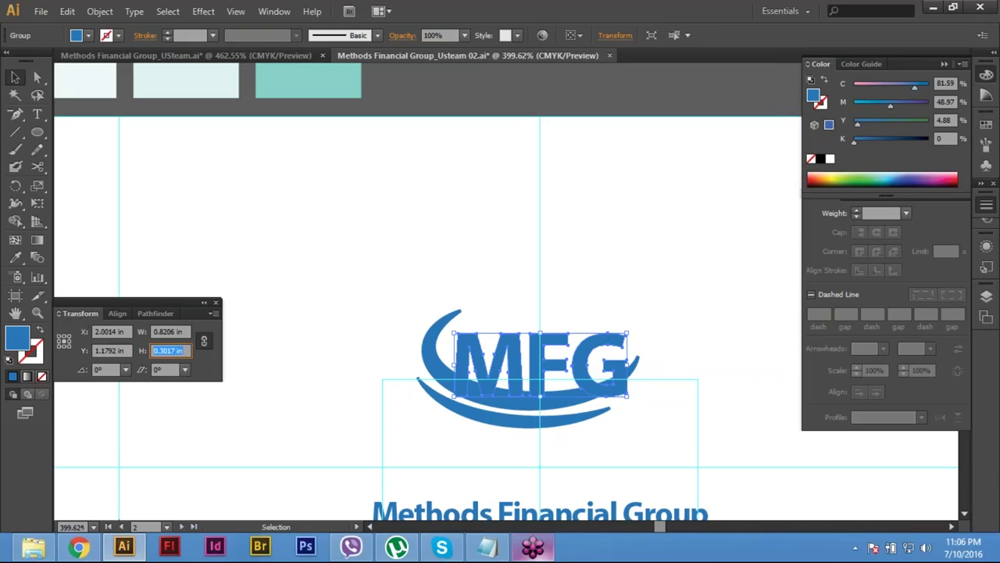
pyautogui.click(168, 331)
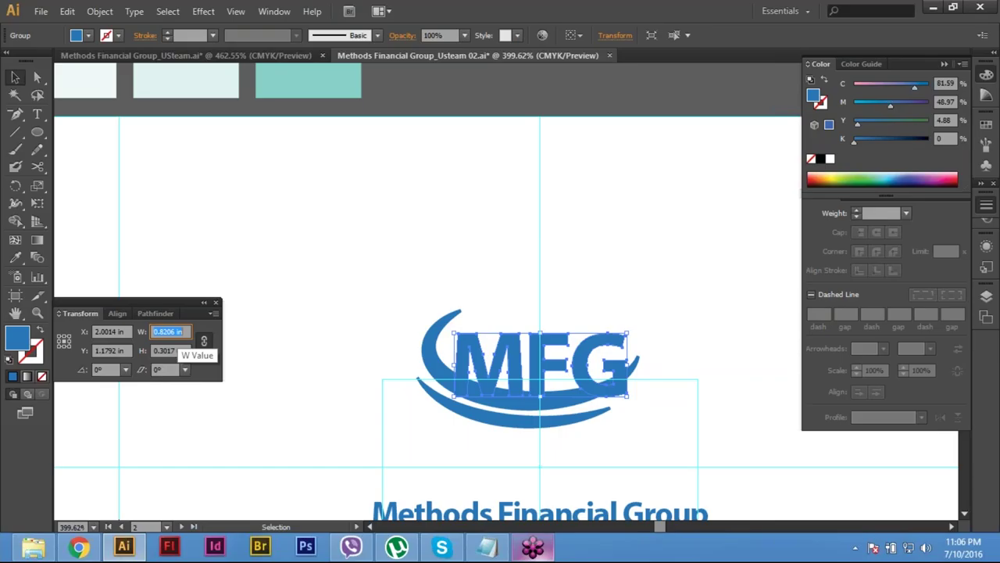
pyautogui.write('.8')
pyautogui.press('Return')
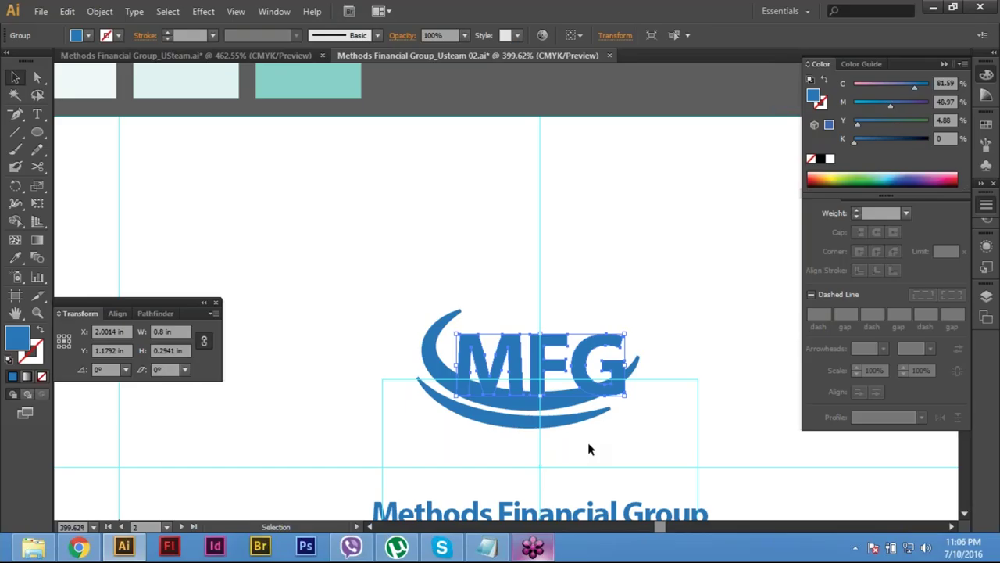
# Step: Nudge the MFG lettering upward above the swooshes to a Y position of 1.1516 in
pyautogui.press('Up')
pyautogui.press('Up')
pyautogui.press('Up')
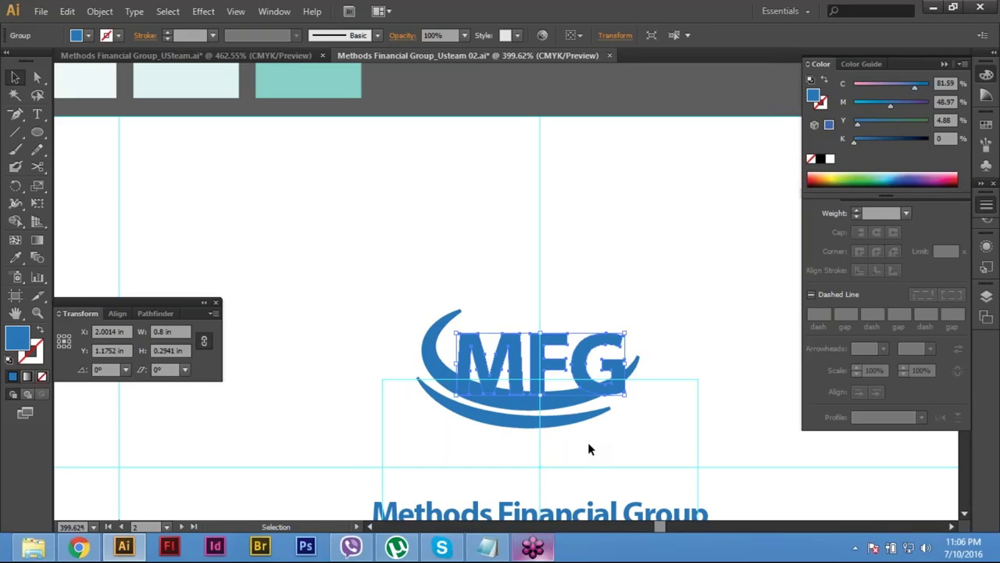
pyautogui.press('Up')
pyautogui.press('Up')
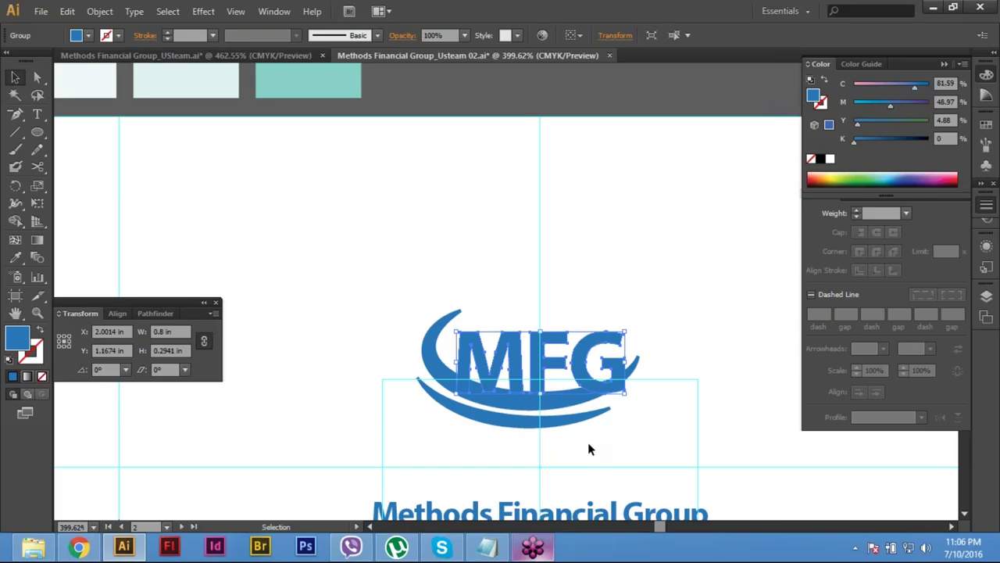
pyautogui.press('Up')
pyautogui.press('Up')
pyautogui.press('Up')
pyautogui.press('Up')
pyautogui.press('Up')
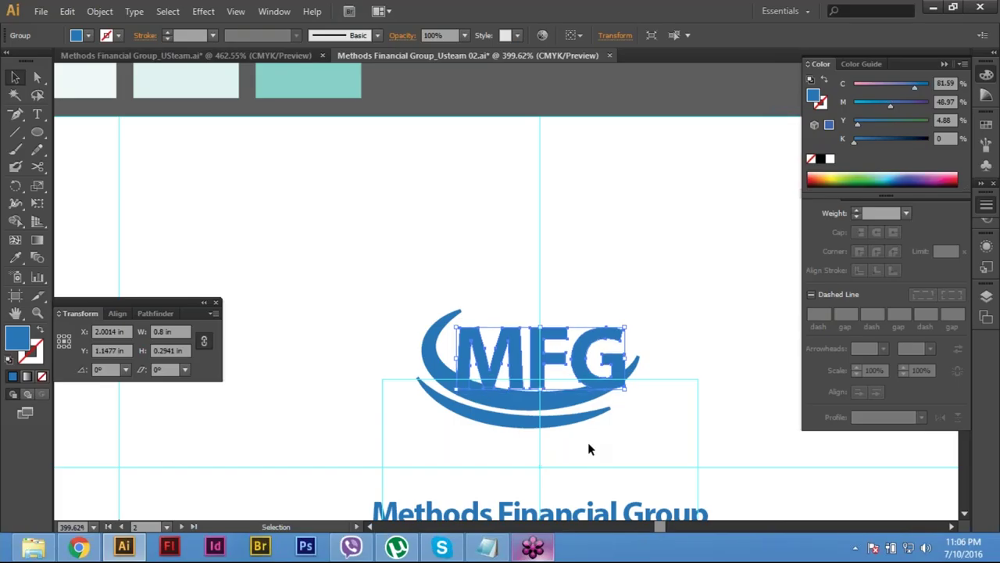
pyautogui.press('Down')
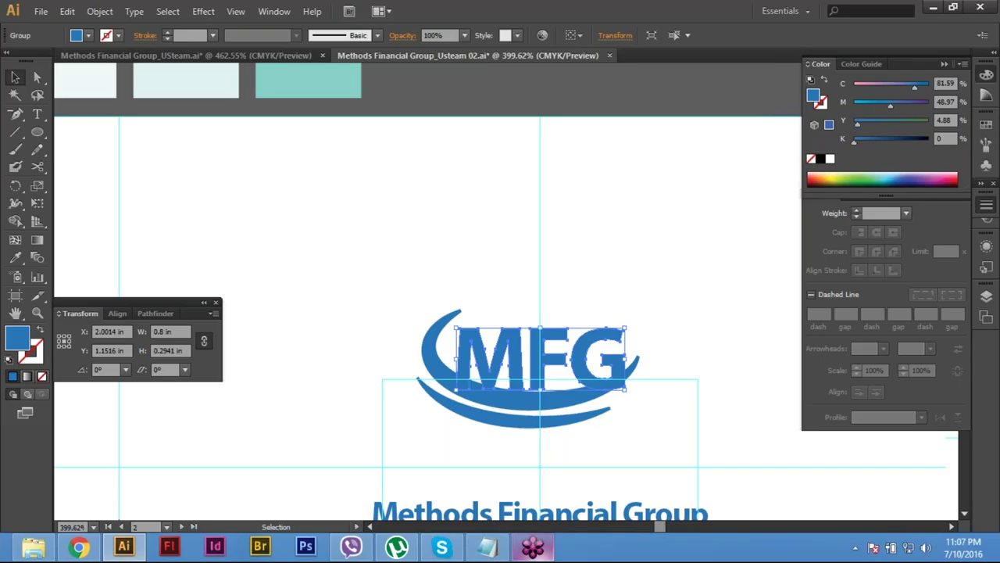
# Step: Start an Arc Upper warp effect on the MFG lettering with the preview enabled
pyautogui.hotkey('ctrl', '+')
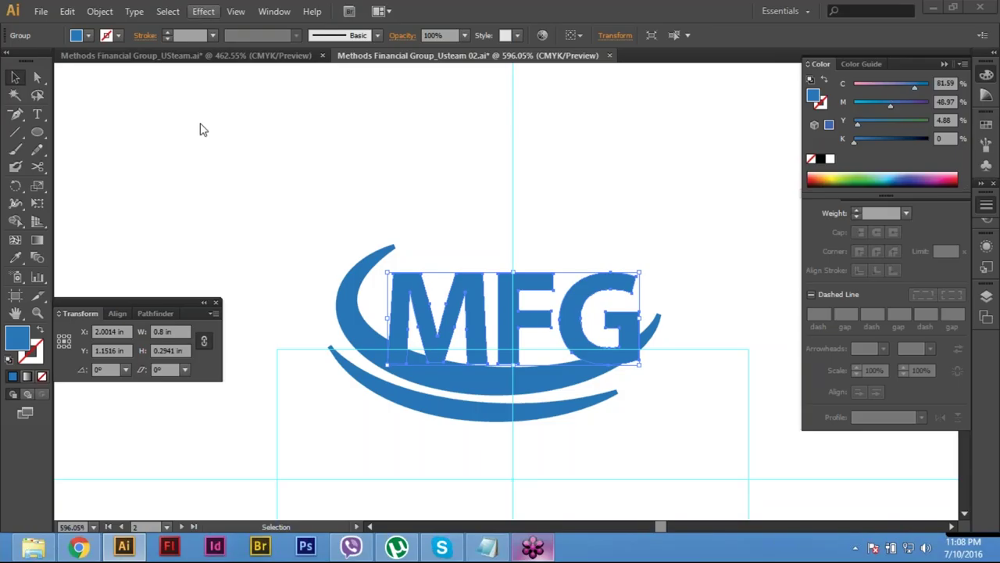
pyautogui.press('Down')
pyautogui.moveTo(233, 203)
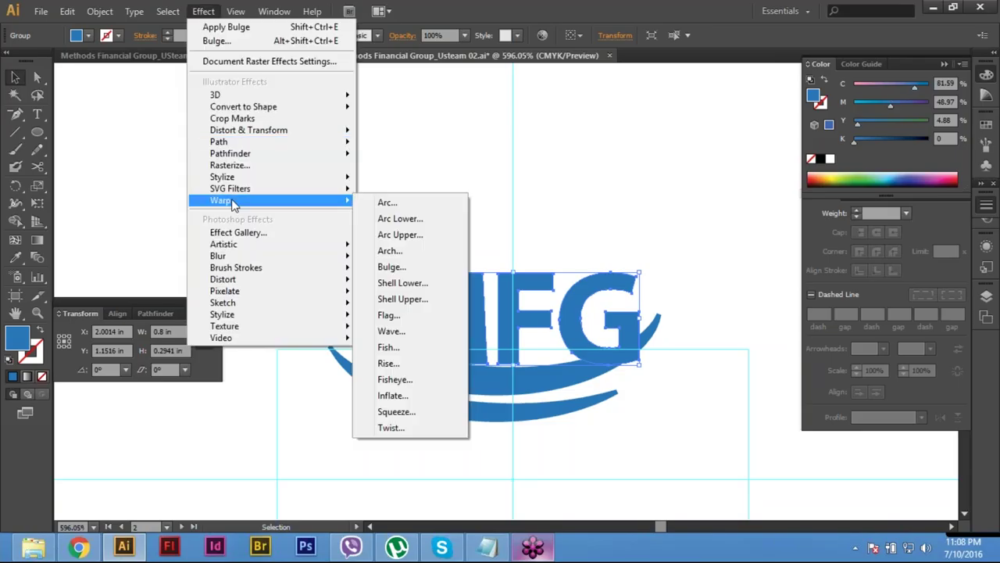
pyautogui.click(400, 235)
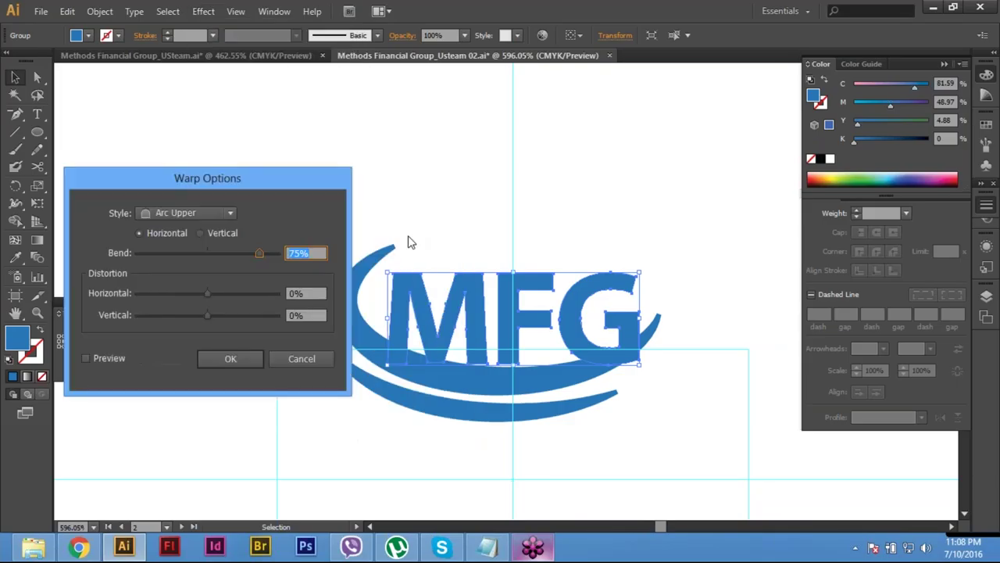
pyautogui.click(103, 359)
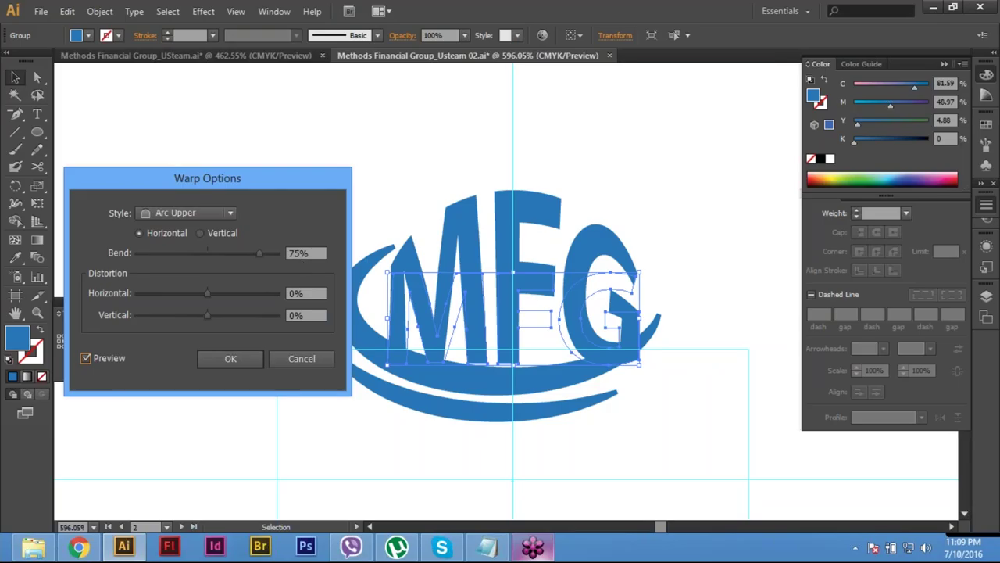
# Step: Set the horizontal bend of the Arc Upper warp to 40%
pyautogui.click(257, 254)
pyautogui.moveTo(247, 253); pyautogui.dragTo(243, 253)
pyautogui.moveTo(243, 253); pyautogui.dragTo(241, 253)
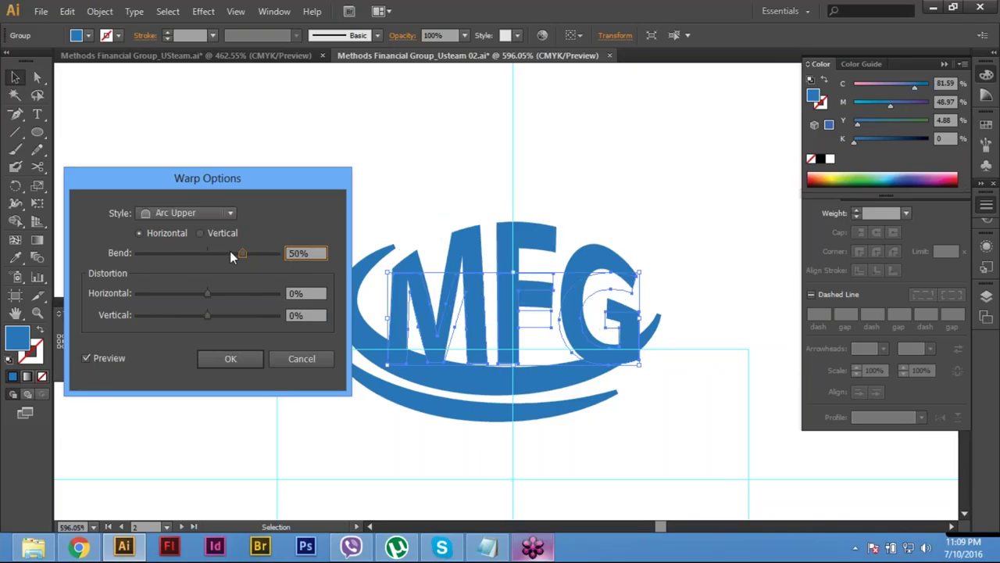
pyautogui.click(213, 211)
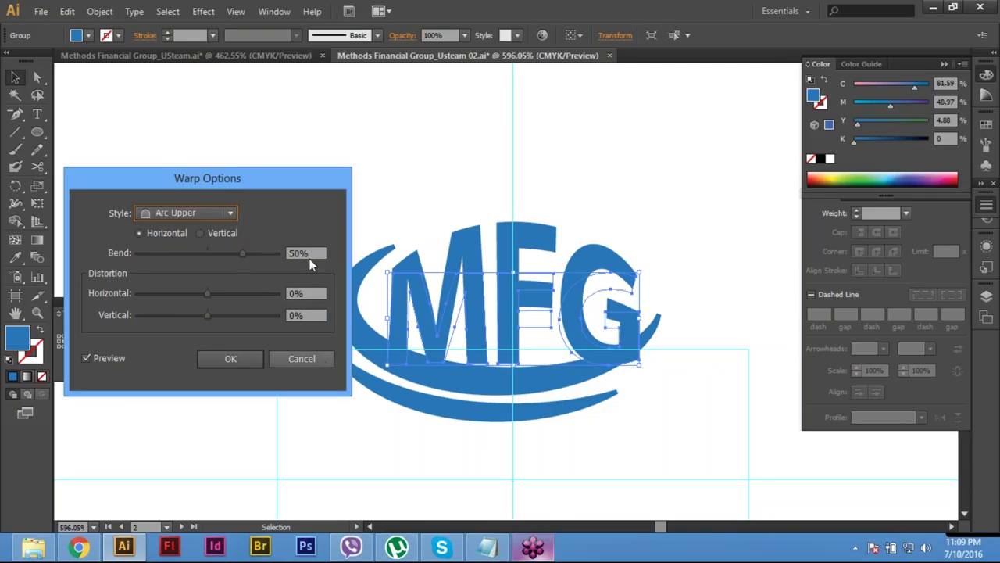
pyautogui.press('Tab')
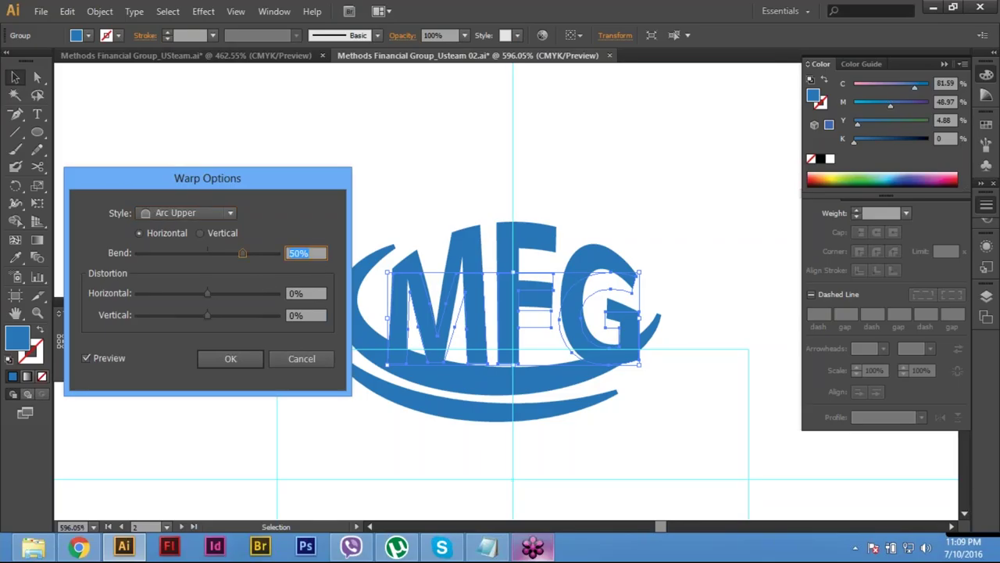
pyautogui.write('40')
pyautogui.press('Tab')
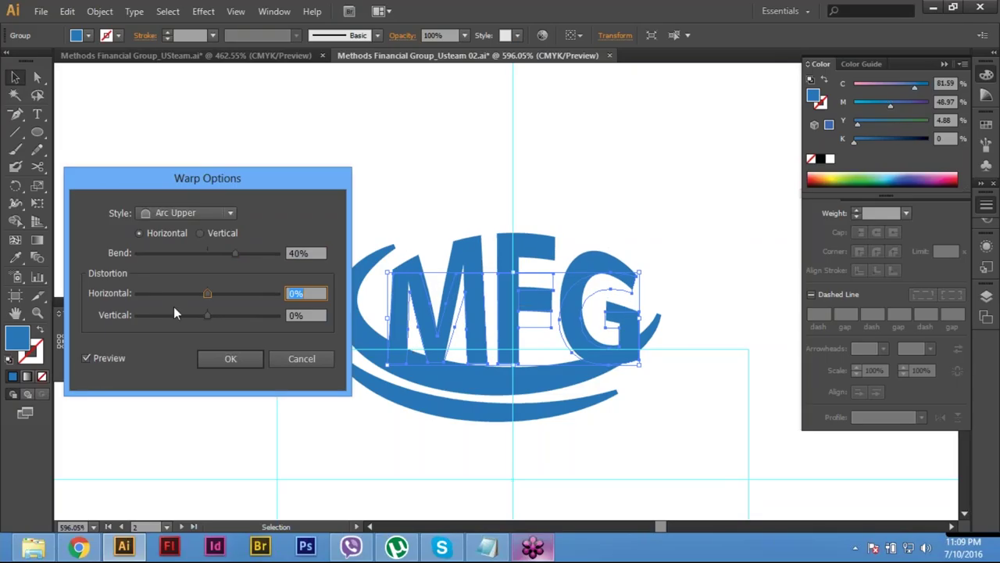
# Step: Set the warp's vertical distortion to 10% and apply the effect to the MFG lettering
pyautogui.moveTo(208, 315); pyautogui.dragTo(226, 315)
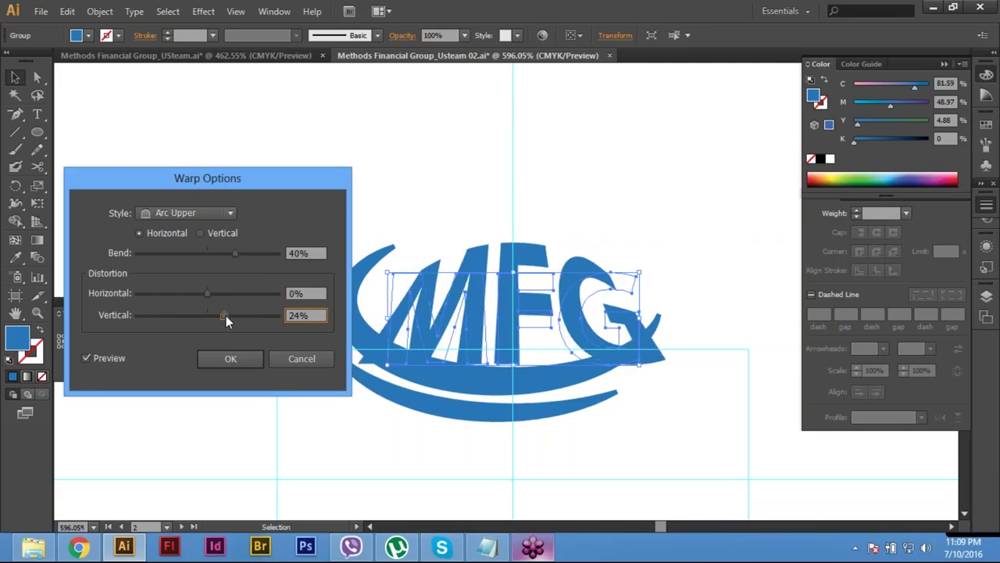
pyautogui.click(226, 316)
pyautogui.moveTo(224, 318); pyautogui.dragTo(217, 318)
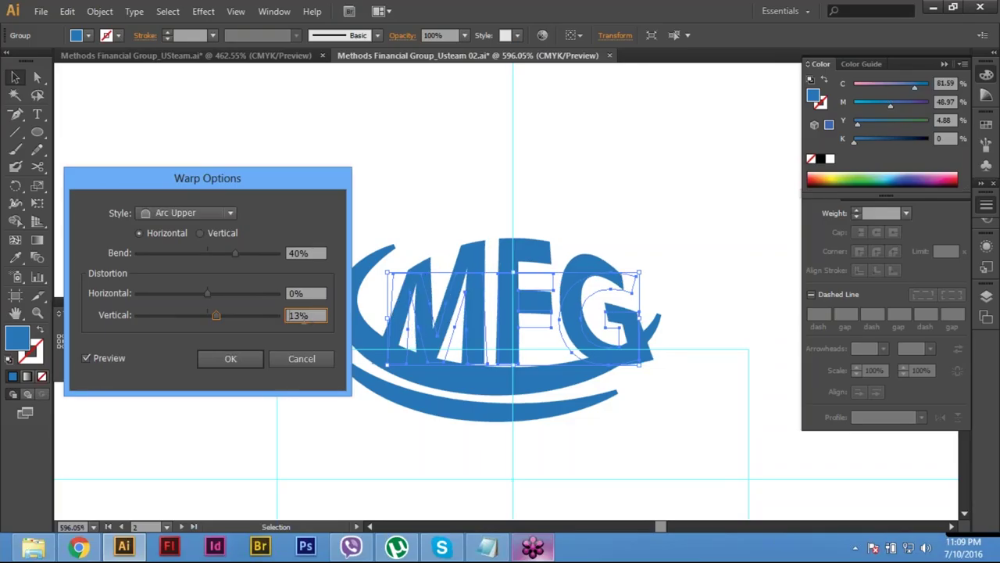
pyautogui.doubleClick(304, 316)
pyautogui.write('10')
pyautogui.press('Tab')
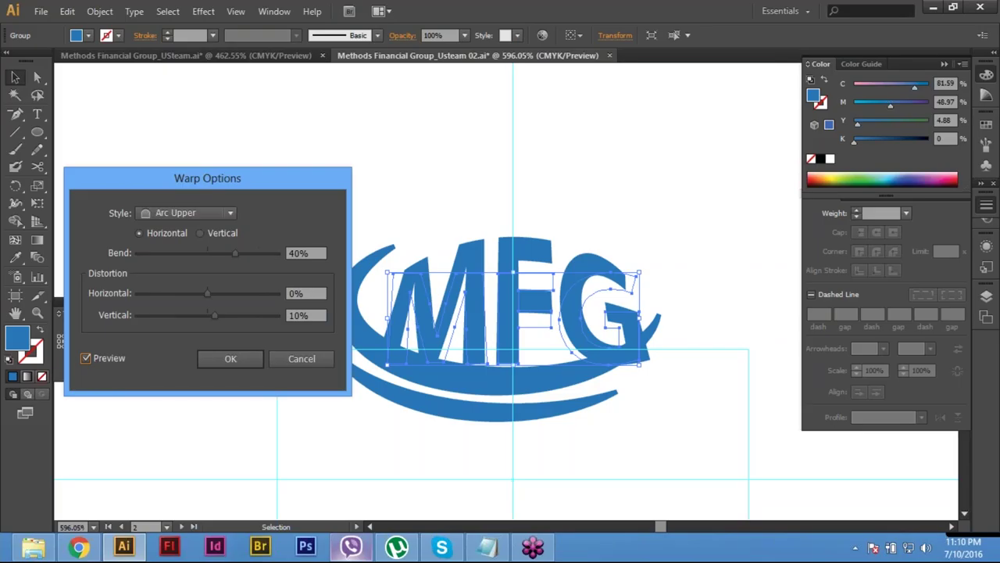
pyautogui.click(231, 358)
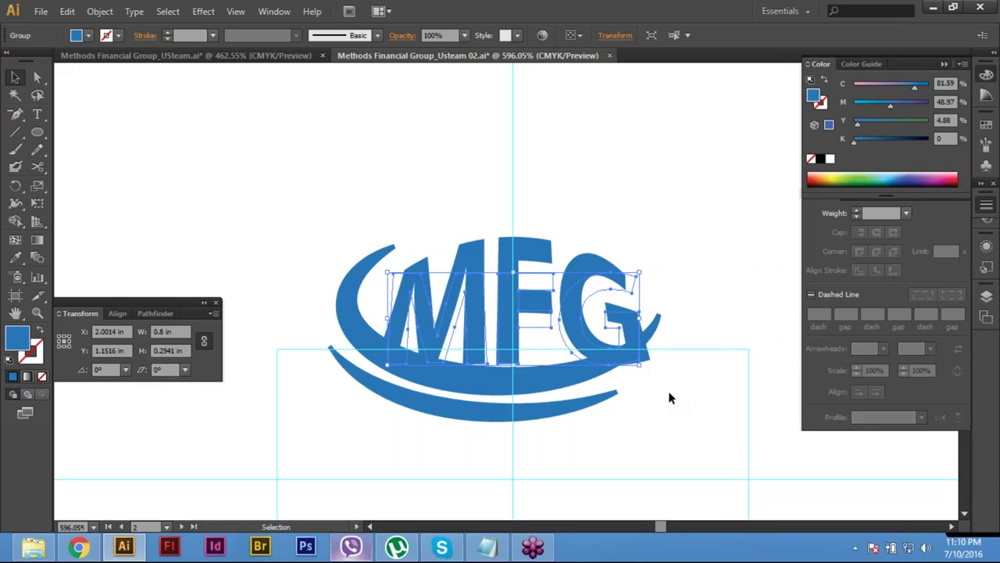
# Step: Nudge the warped MFG lettering upward over the swooshes to a Y position of 1.1319 in
pyautogui.hotkey('ctrl', '0')
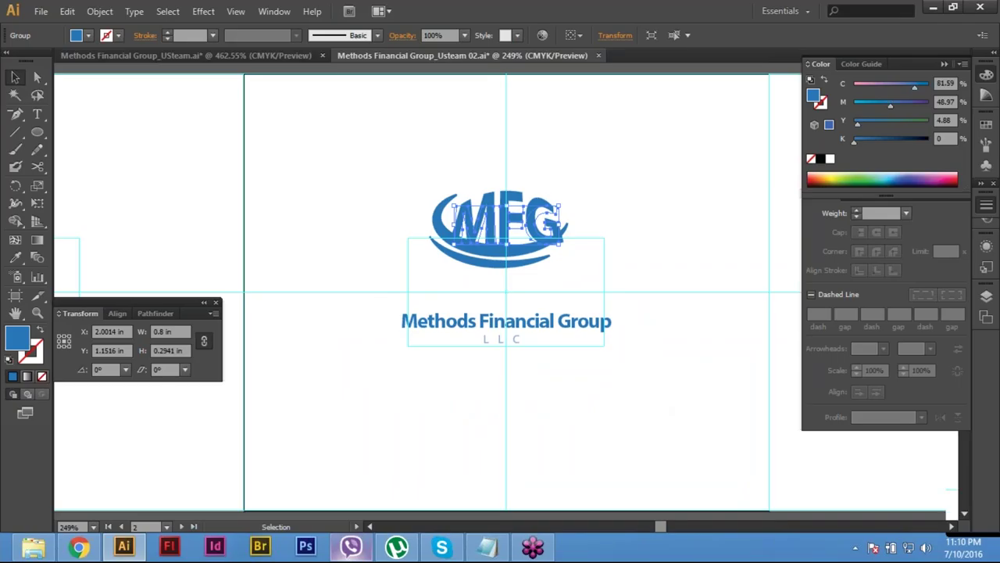
pyautogui.scroll(3, 465, 357)
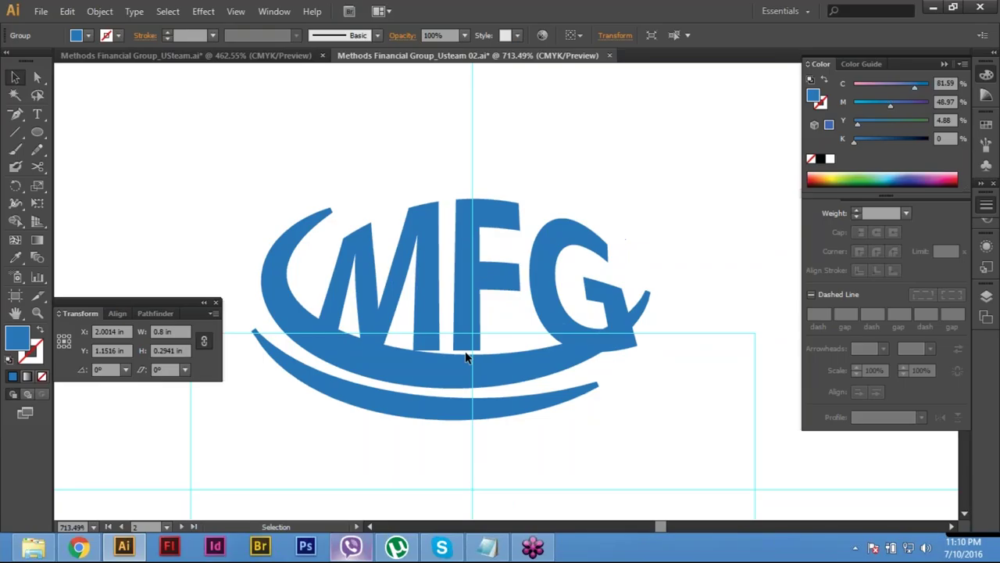
pyautogui.click(744, 437)
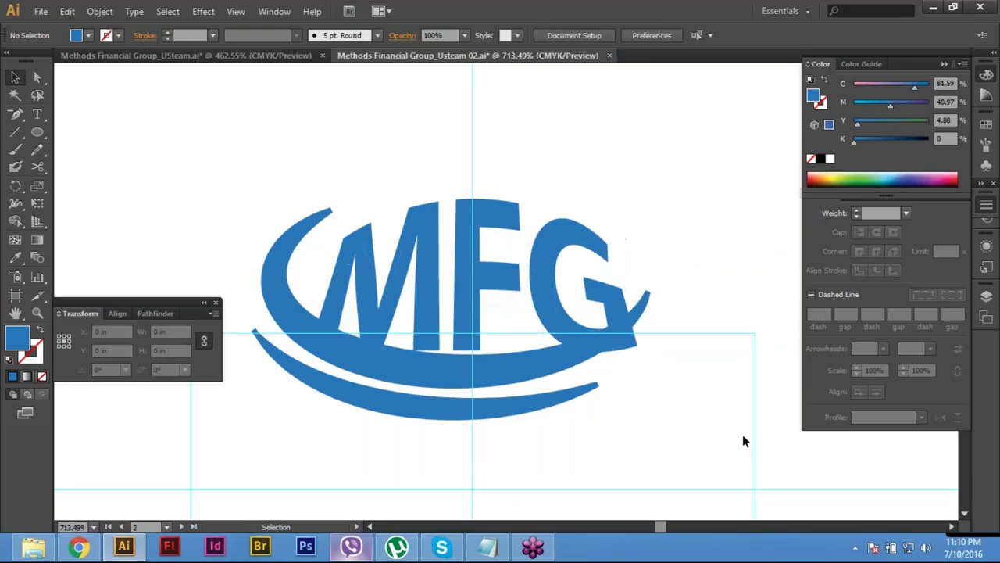
pyautogui.click(484, 280)
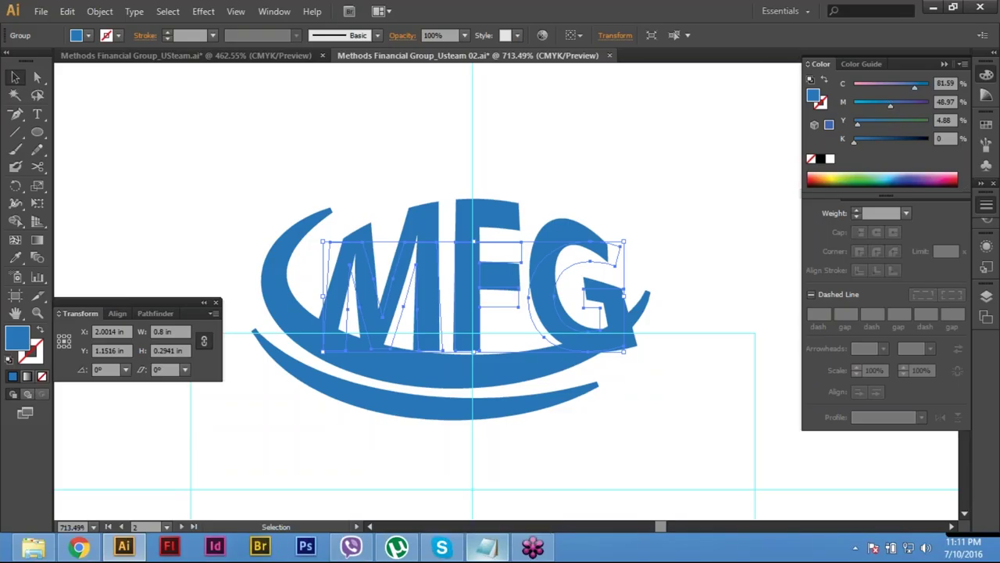
pyautogui.press('Up')
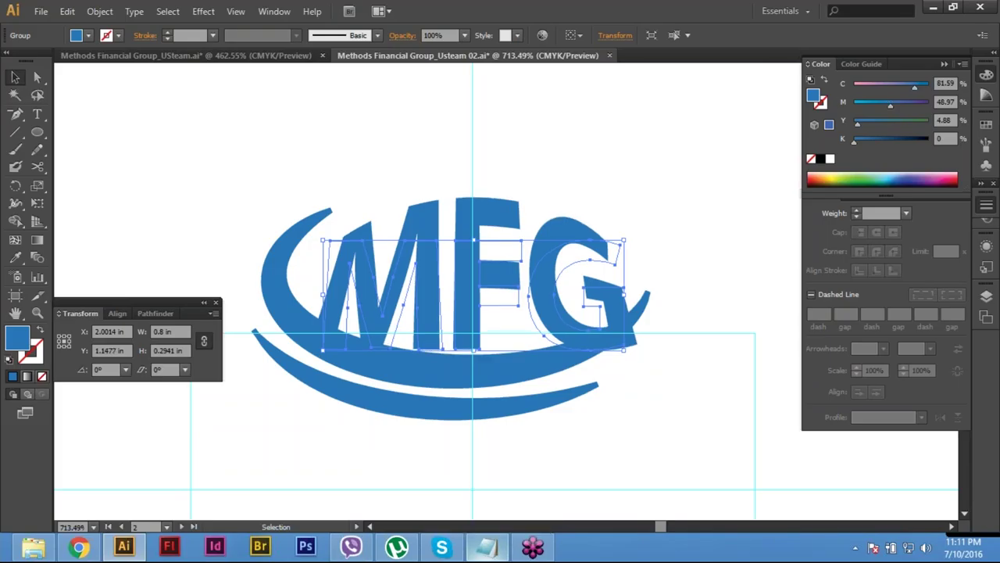
pyautogui.press('Up')
pyautogui.press('Up')
pyautogui.press('Up')
pyautogui.press('Up')
pyautogui.press('Up')
pyautogui.press('Up')
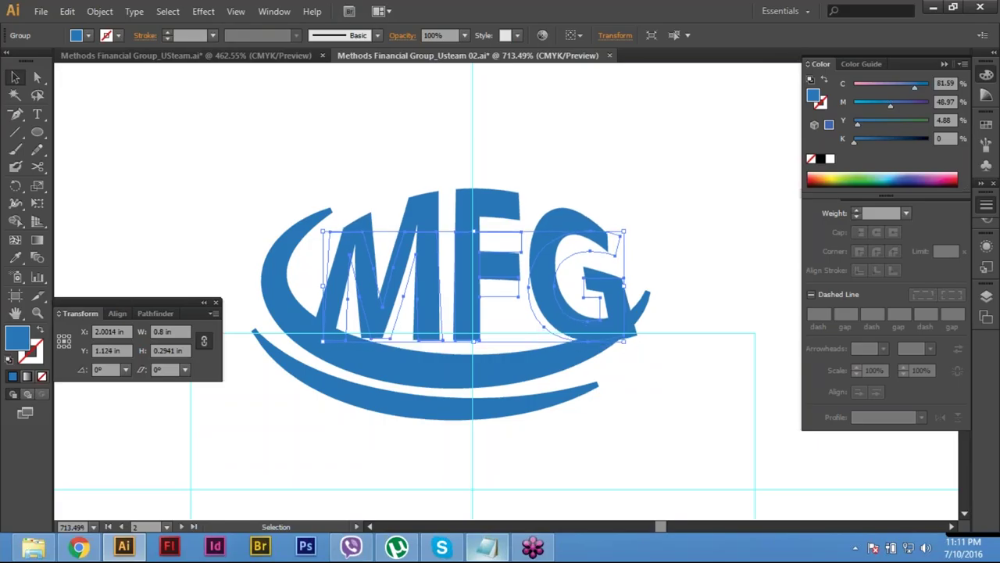
pyautogui.press('Down')
pyautogui.press('Down')
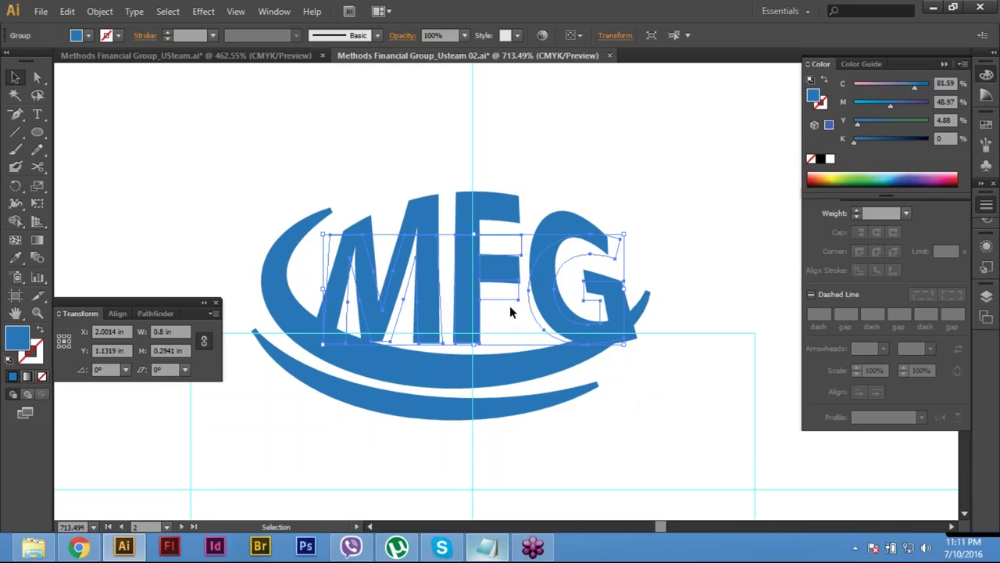
# Step: Try expanding the appearance of the warped MFG lettering, and undo the expansion
pyautogui.click(100, 11)
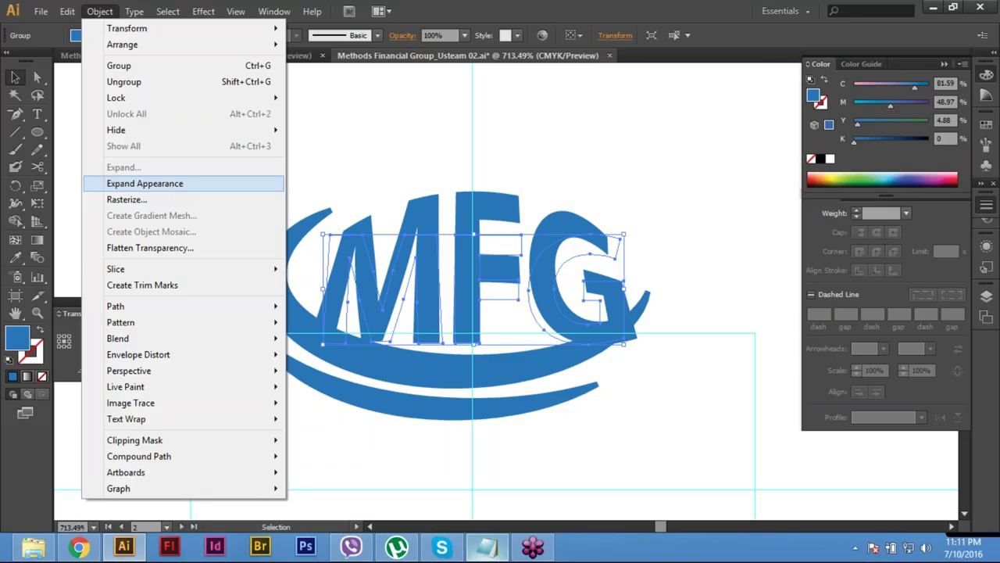
pyautogui.click(241, 183)
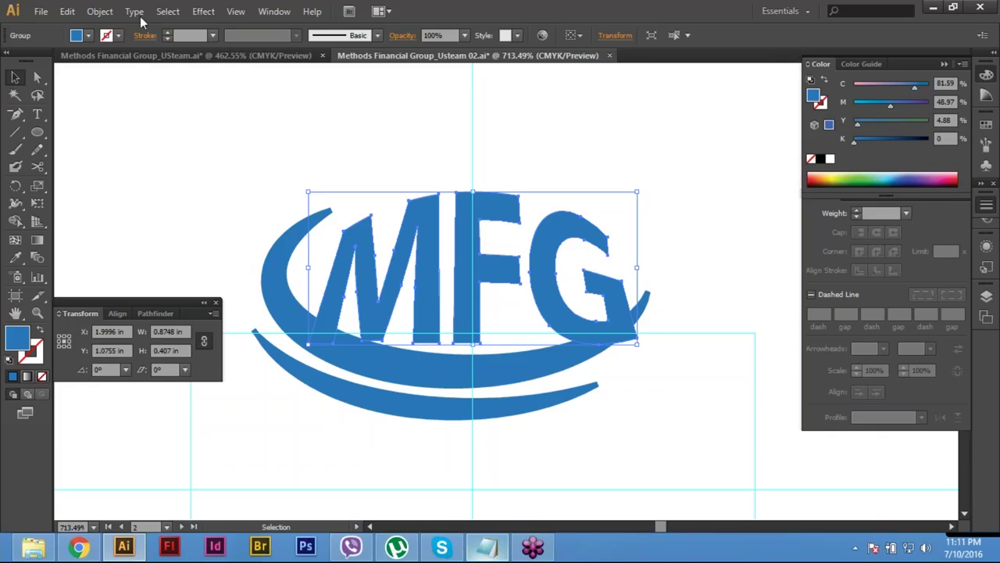
pyautogui.click(100, 11)
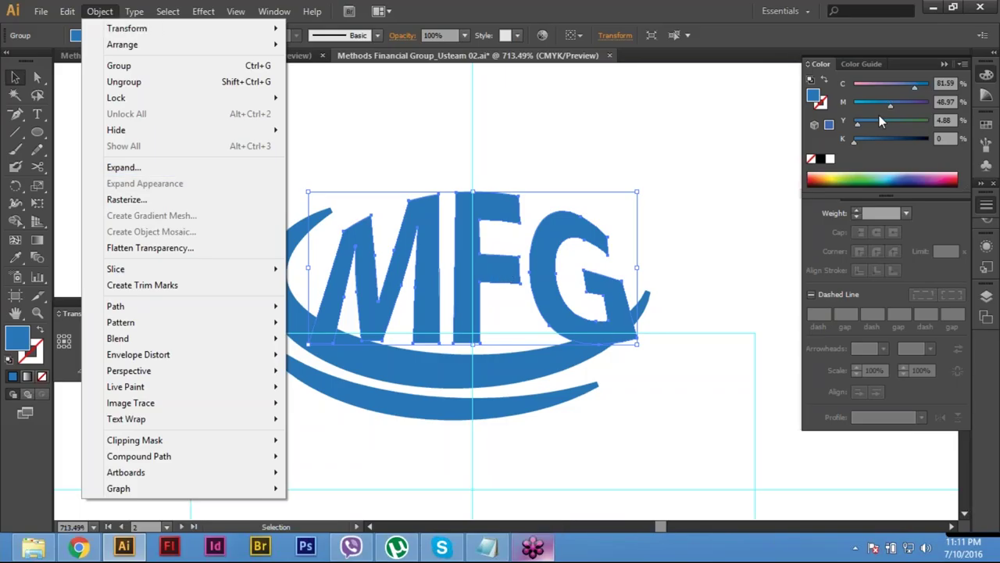
pyautogui.click(991, 383)
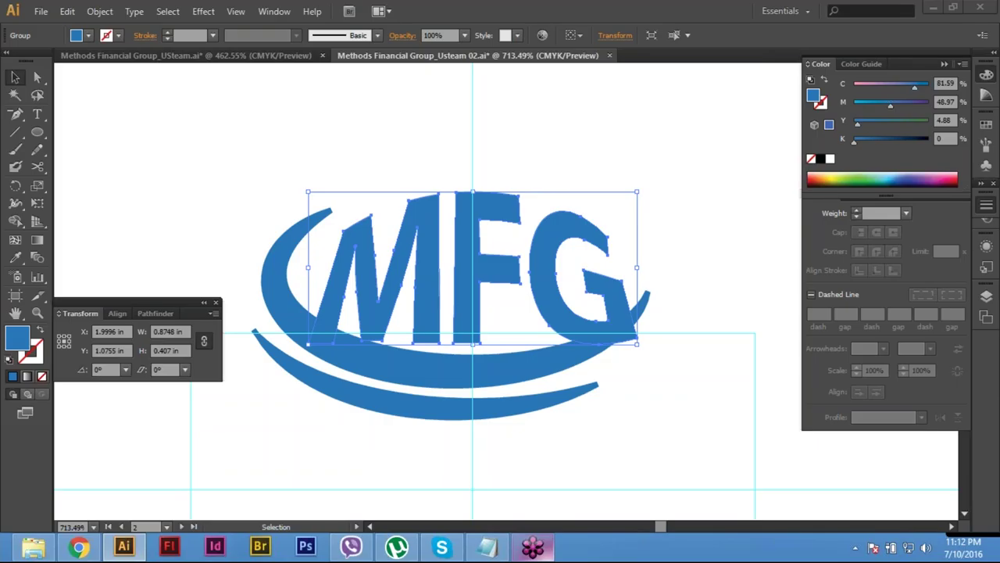
pyautogui.moveTo(472, 192); pyautogui.dragTo(473, 234)
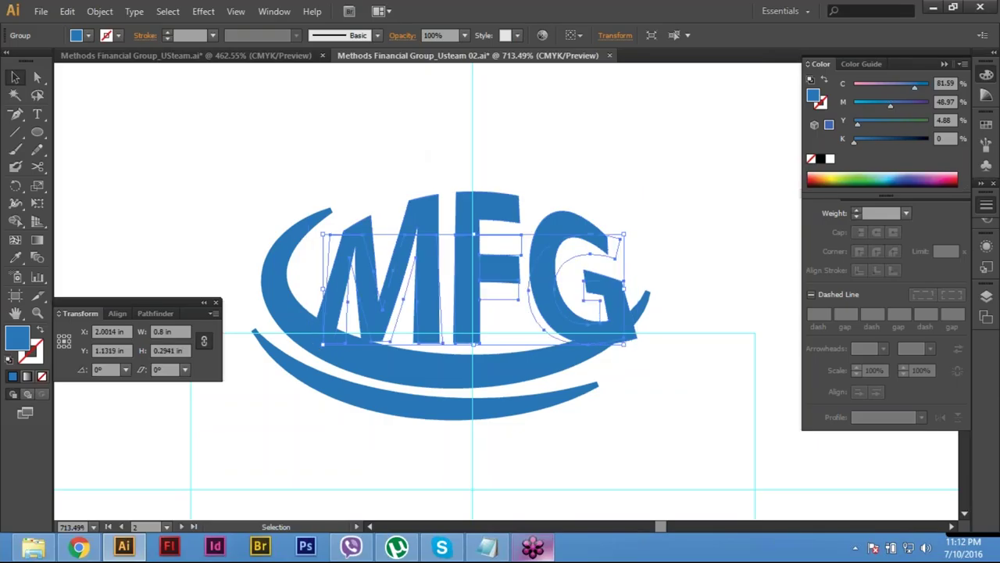
pyautogui.hotkey('ctrl', 'shift', 'a')
pyautogui.hotkey('ctrl', 'z')
# Step: Expand the appearance of the warped MFG lettering into editable outlines and deselect it
pyautogui.click(99, 12)
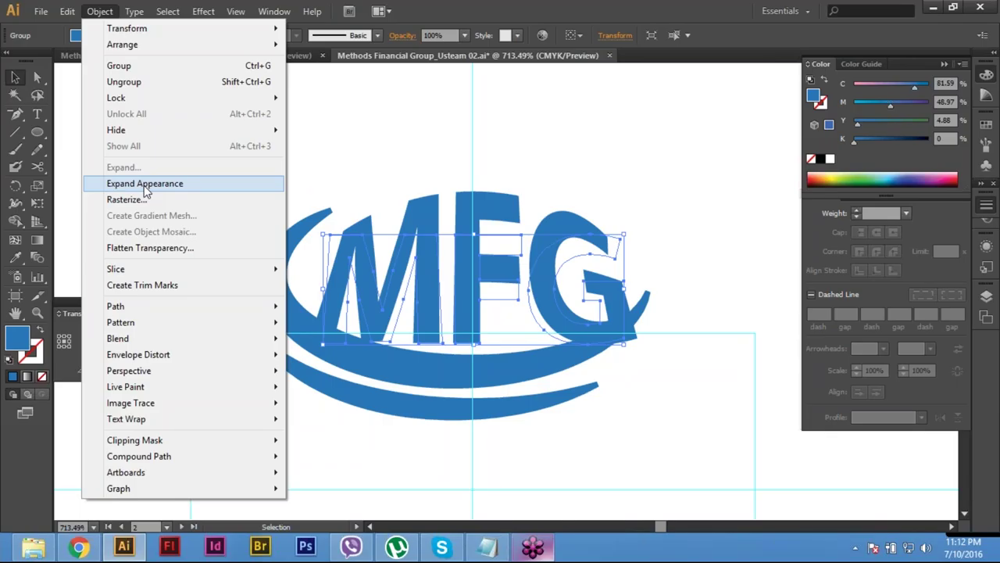
pyautogui.click(145, 188)
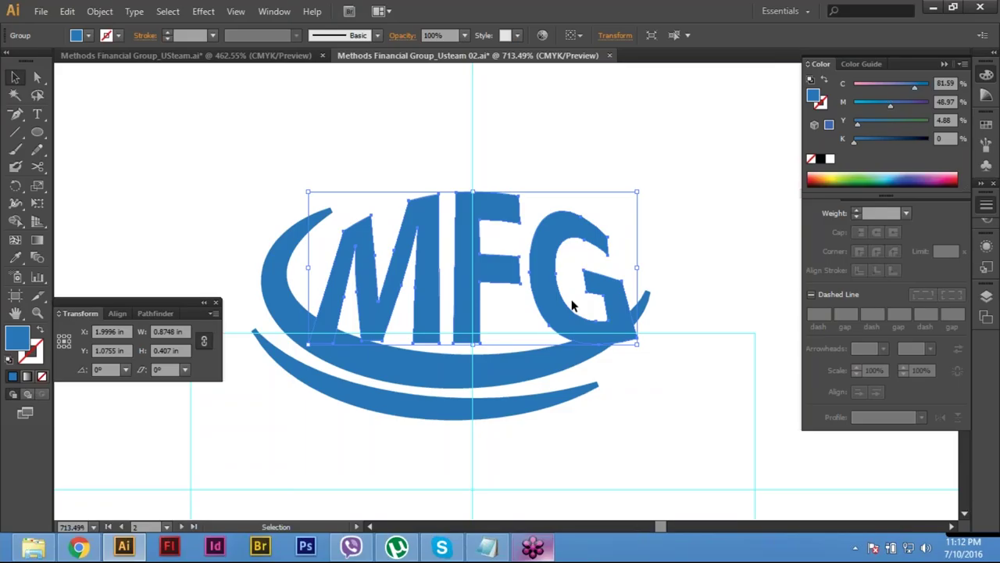
pyautogui.click(614, 399)
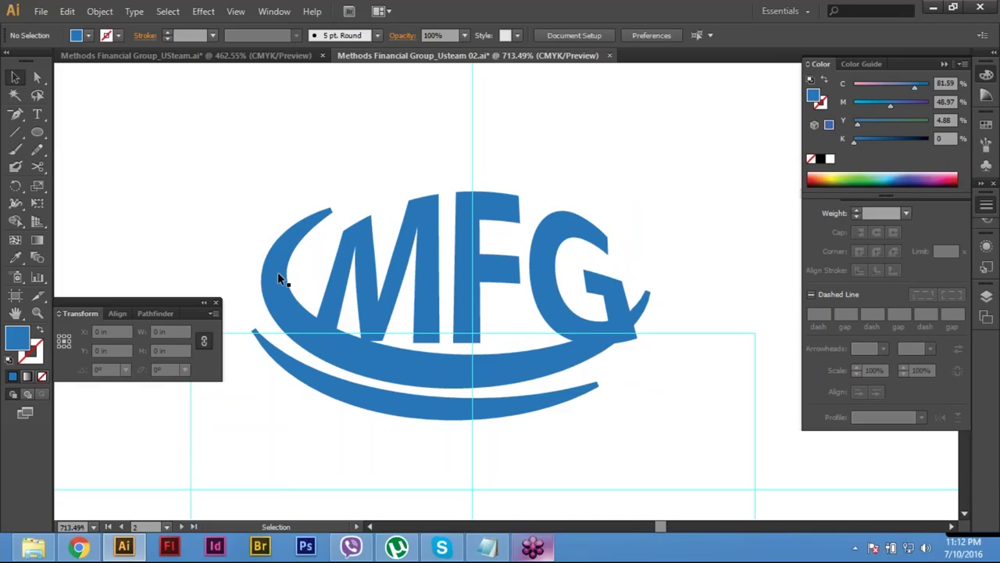
# Step: Try expanding the appearance of the upper swoosh, and undo the expansion
pyautogui.click(279, 274)
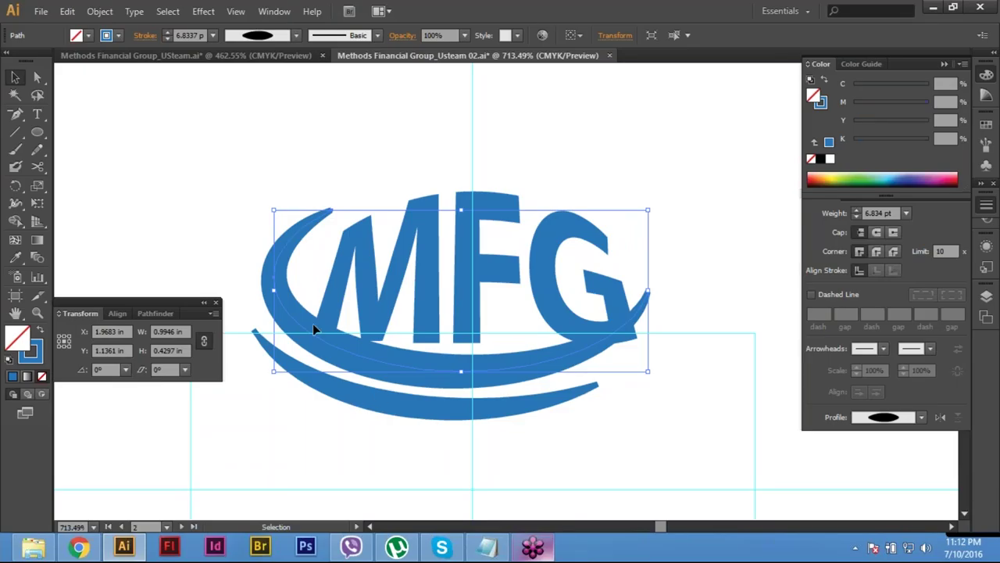
pyautogui.click(98, 12)
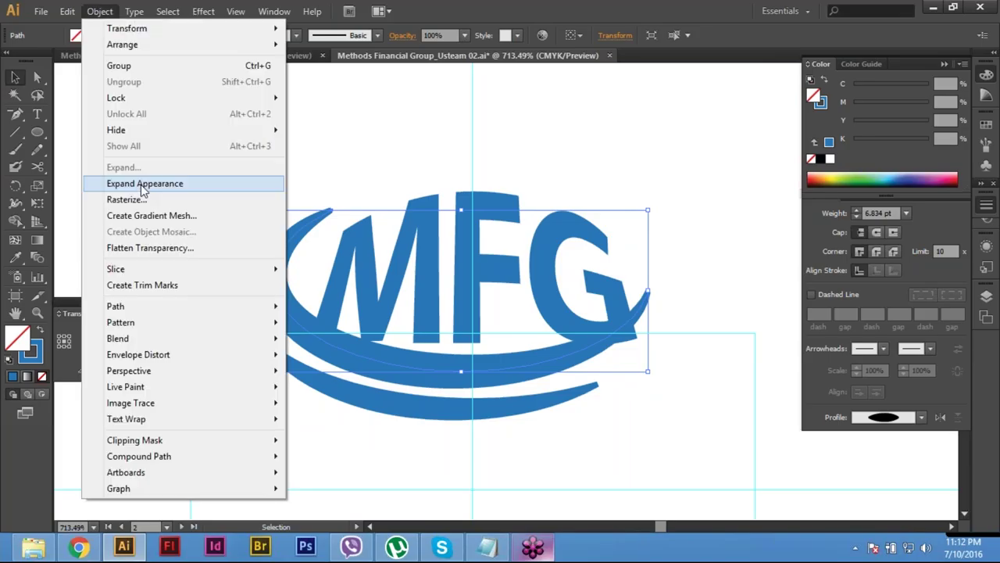
pyautogui.click(143, 187)
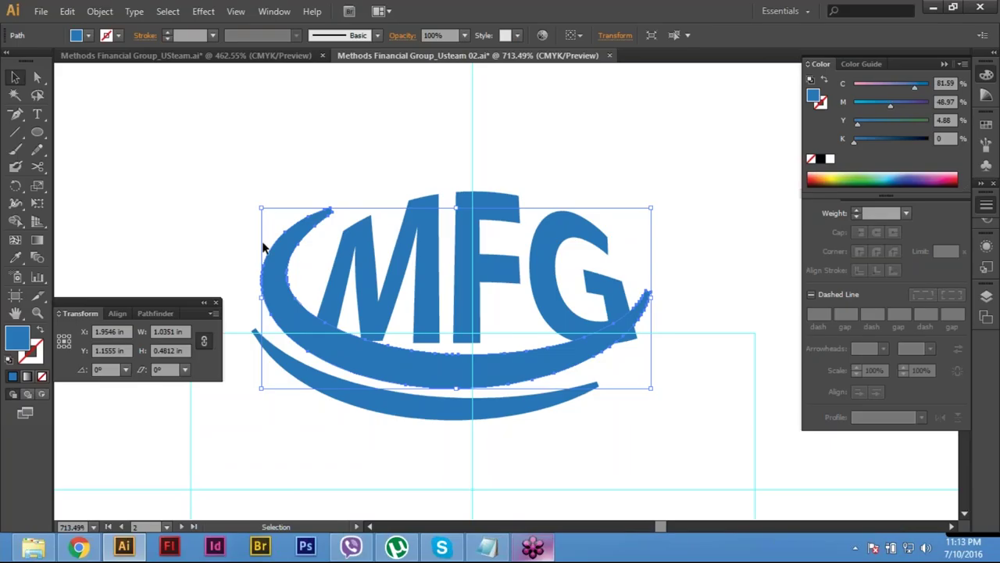
pyautogui.press('a')
pyautogui.hotkey('shift', 'x')
pyautogui.press('v')
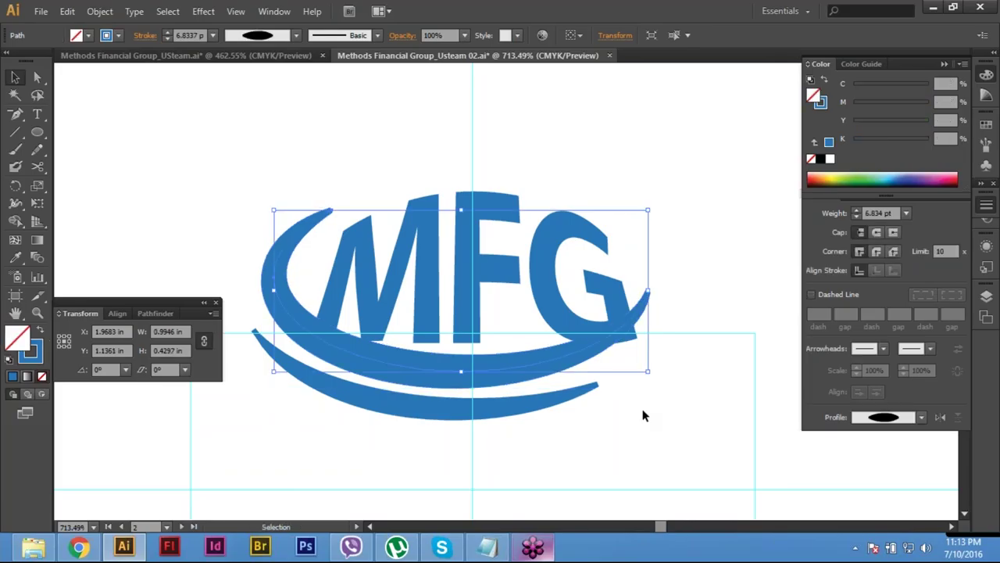
# Step: Expand the appearance of the upper swoosh and preview an offset path of 1 mm around it
pyautogui.click(99, 11)
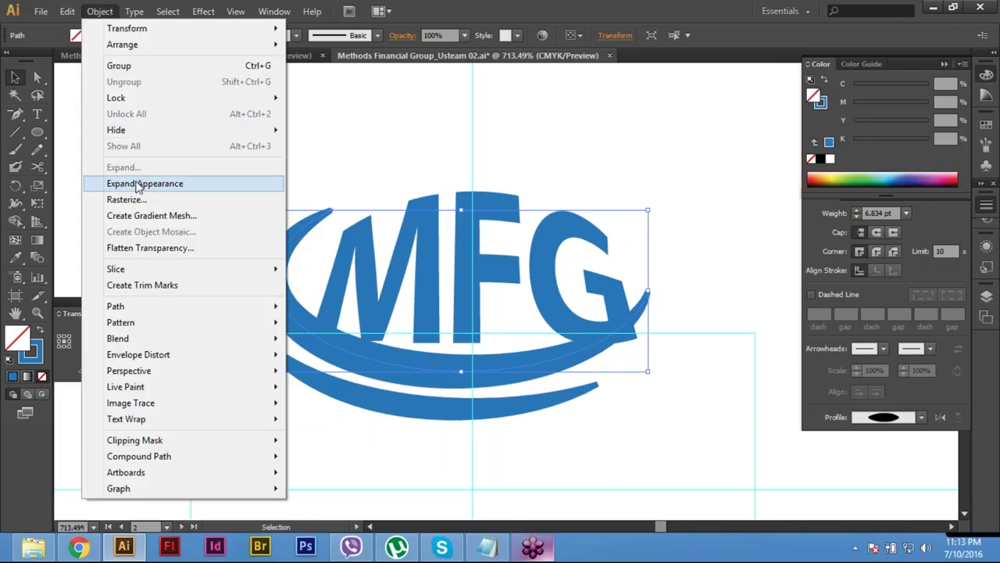
pyautogui.click(138, 184)
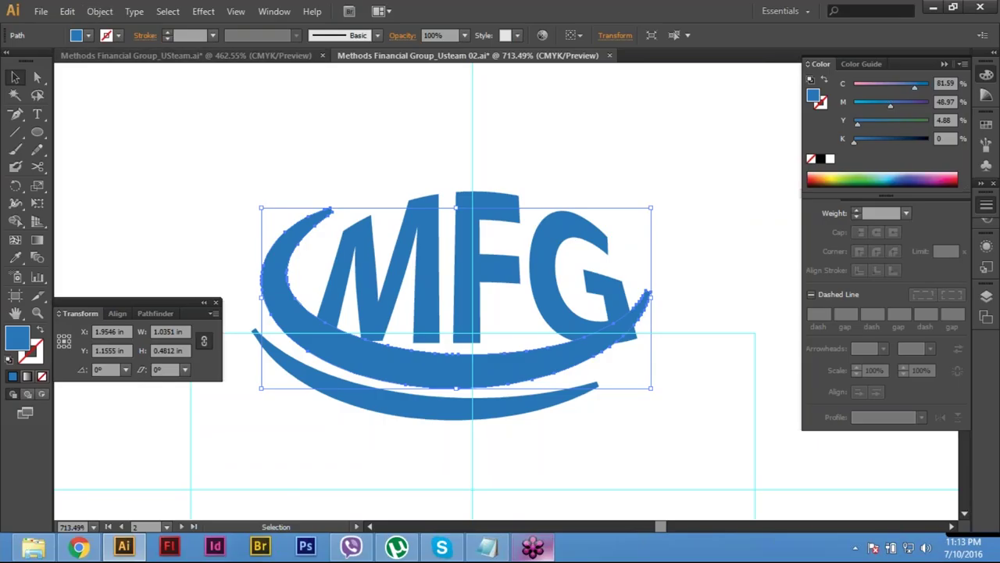
pyautogui.hotkey('alt', 'o')
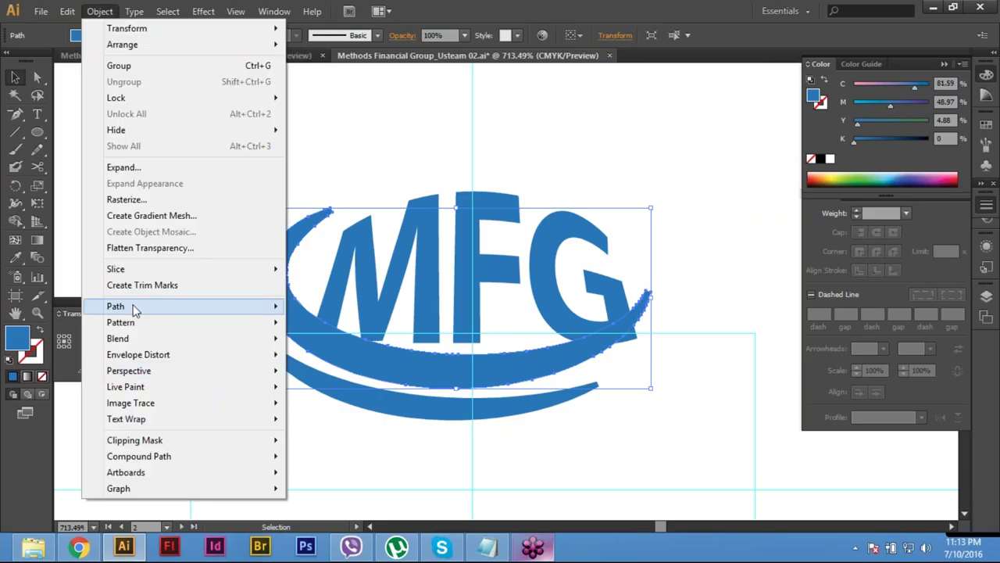
pyautogui.moveTo(134, 310)
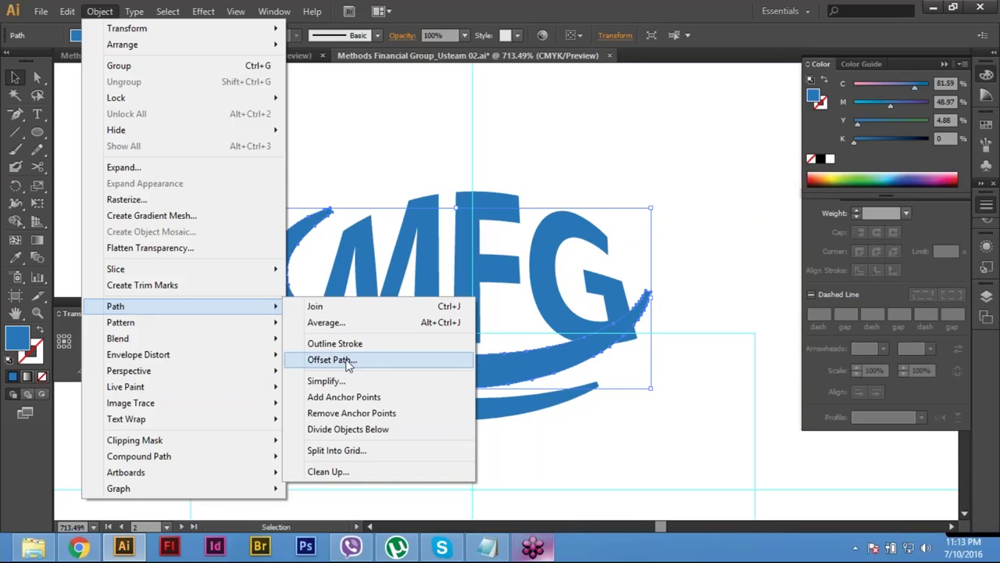
pyautogui.click(332, 360)
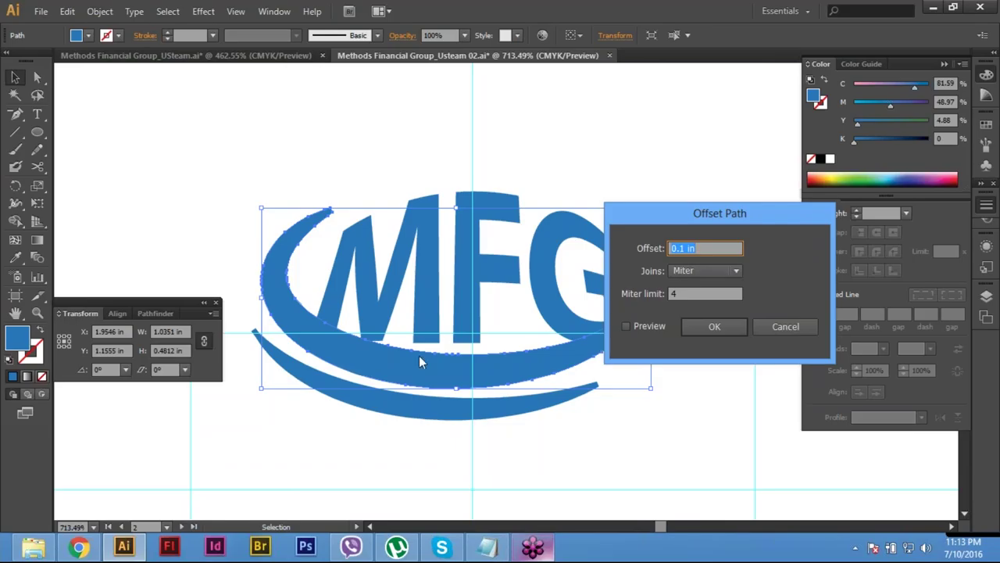
pyautogui.click(626, 327)
pyautogui.click(626, 327)
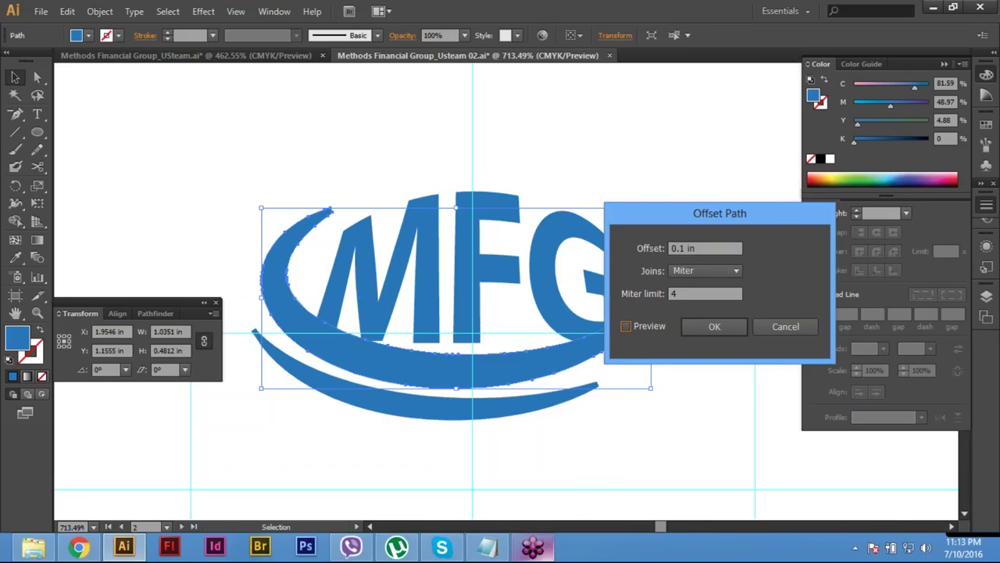
pyautogui.press('Tab')
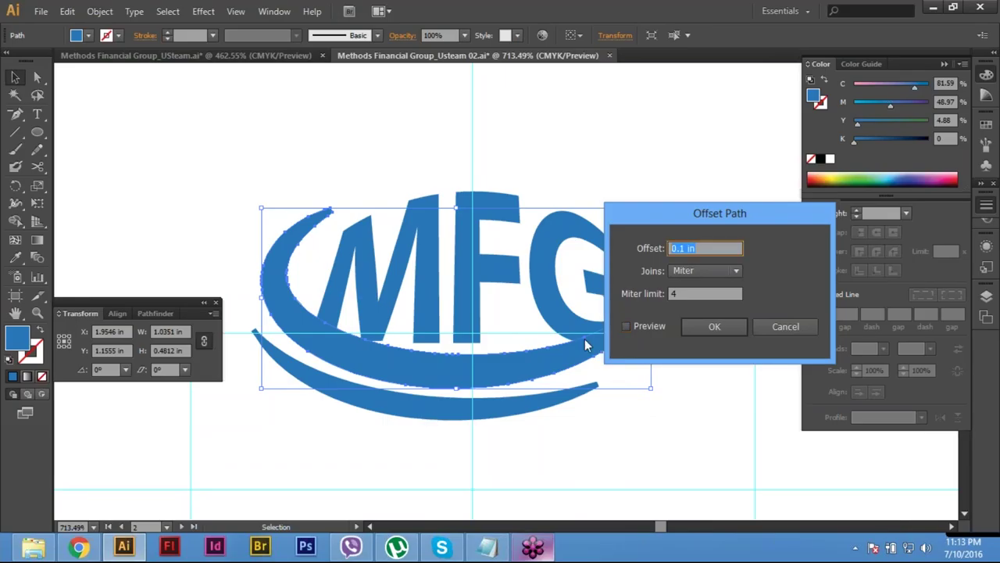
pyautogui.write('1mm')
pyautogui.click(628, 327)
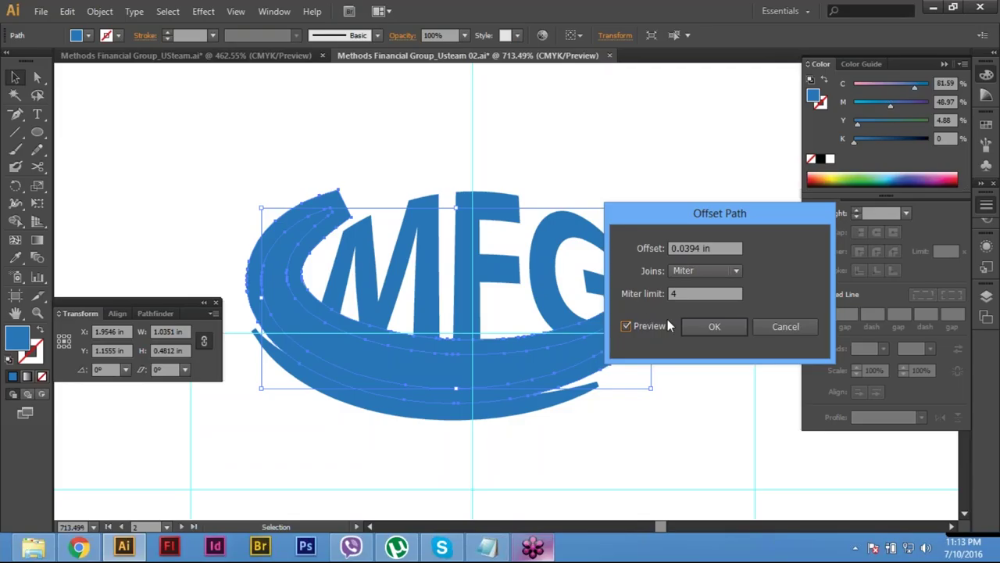
# Step: Set the swoosh's path offset to 0.5 mm and apply it
pyautogui.press('Tab')
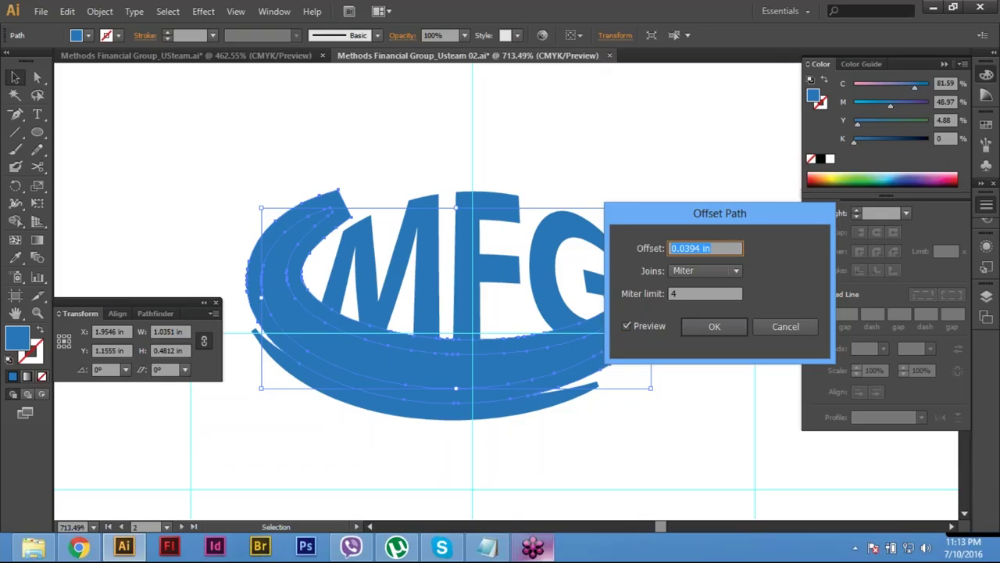
pyautogui.write('.5mm')
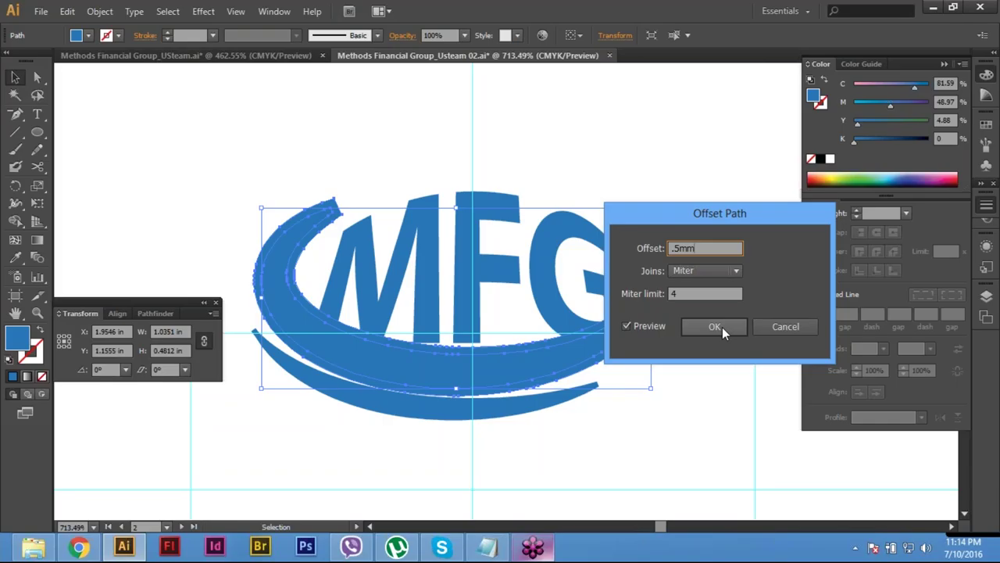
pyautogui.press('Return')
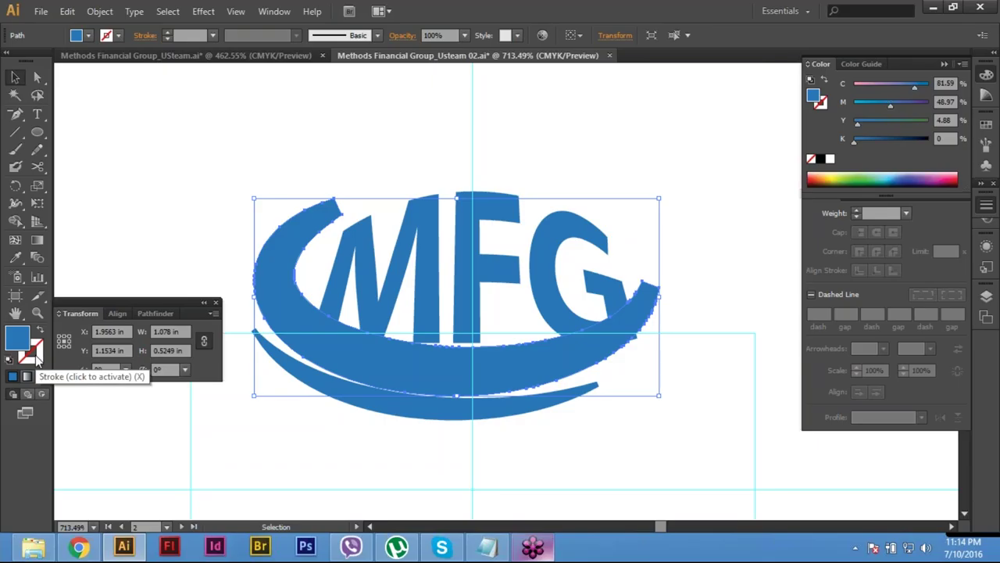
# Step: Swap the offset swoosh's fill and stroke to make it an unfilled outline, and cut and paste it in front of the artwork
pyautogui.hotkey('shift', 'x')
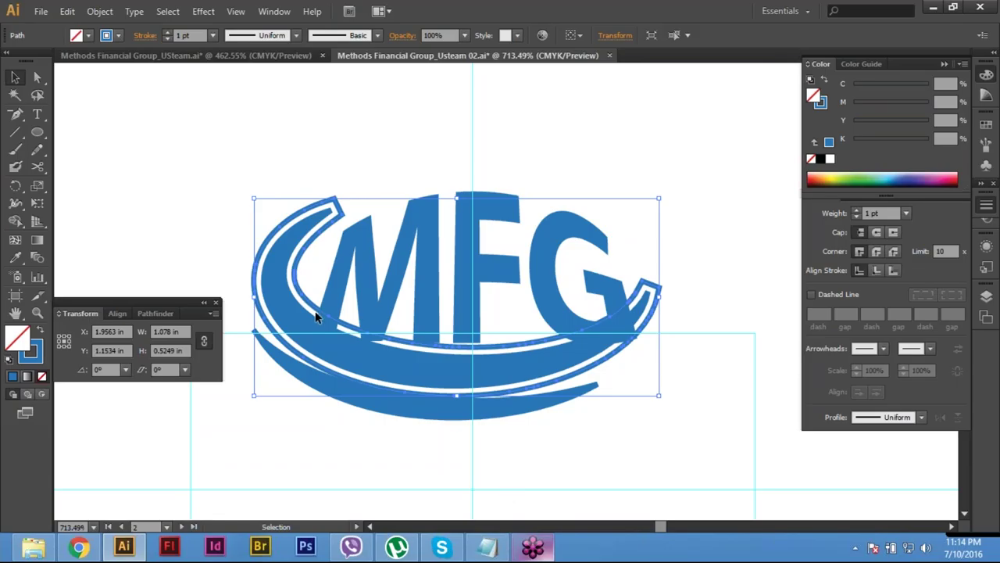
pyautogui.click(68, 12)
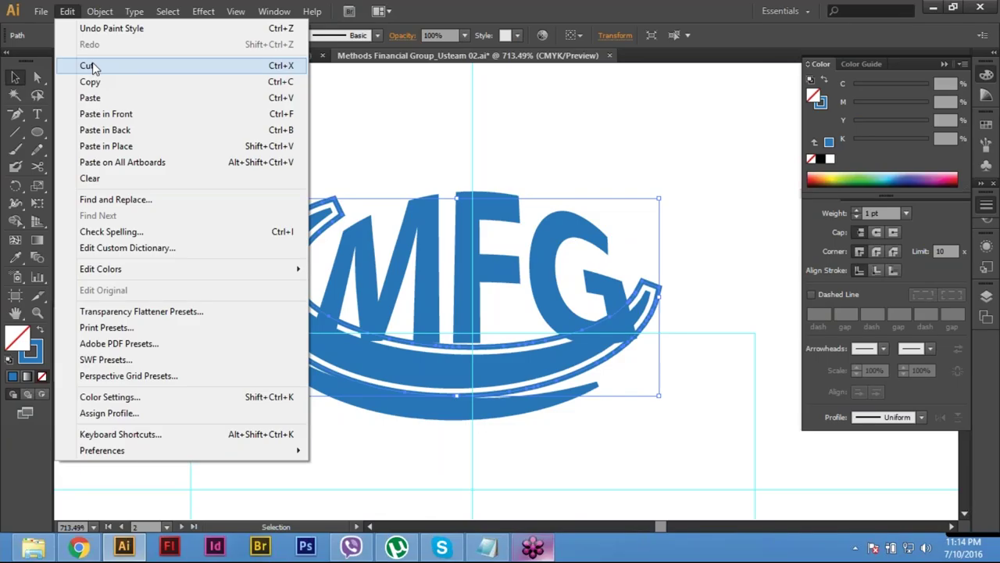
pyautogui.click(89, 65)
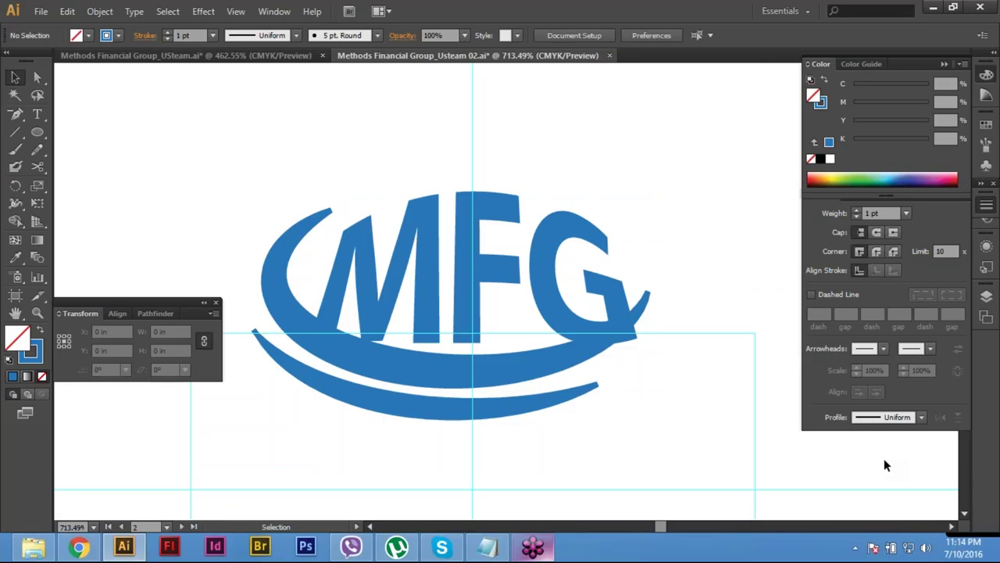
pyautogui.click(67, 11)
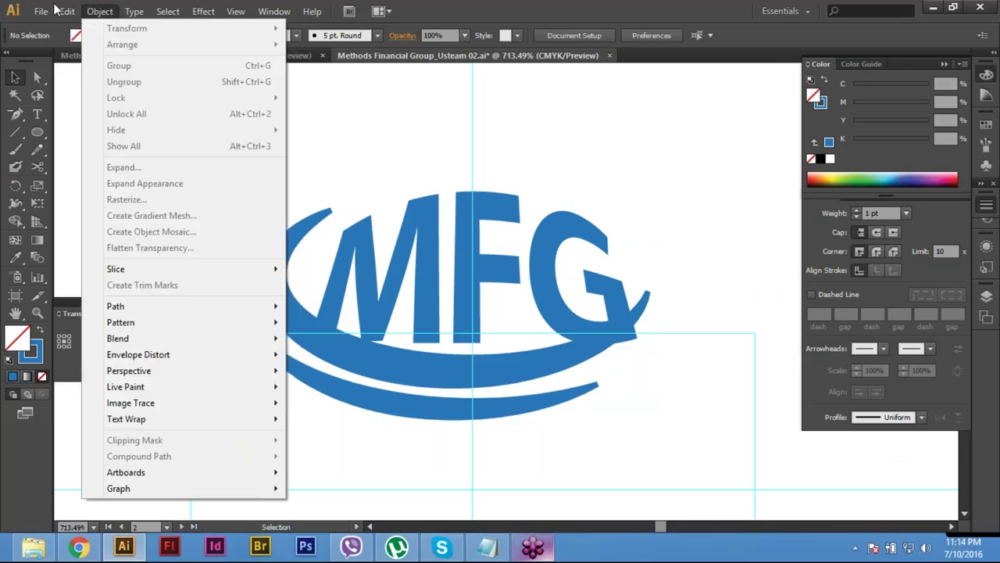
pyautogui.moveTo(64, 11)
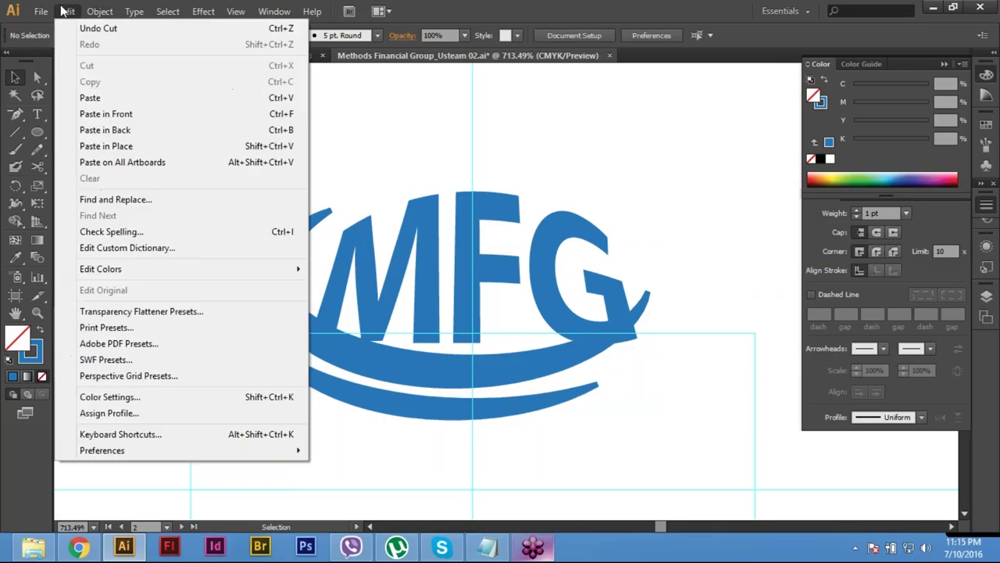
pyautogui.click(109, 116)
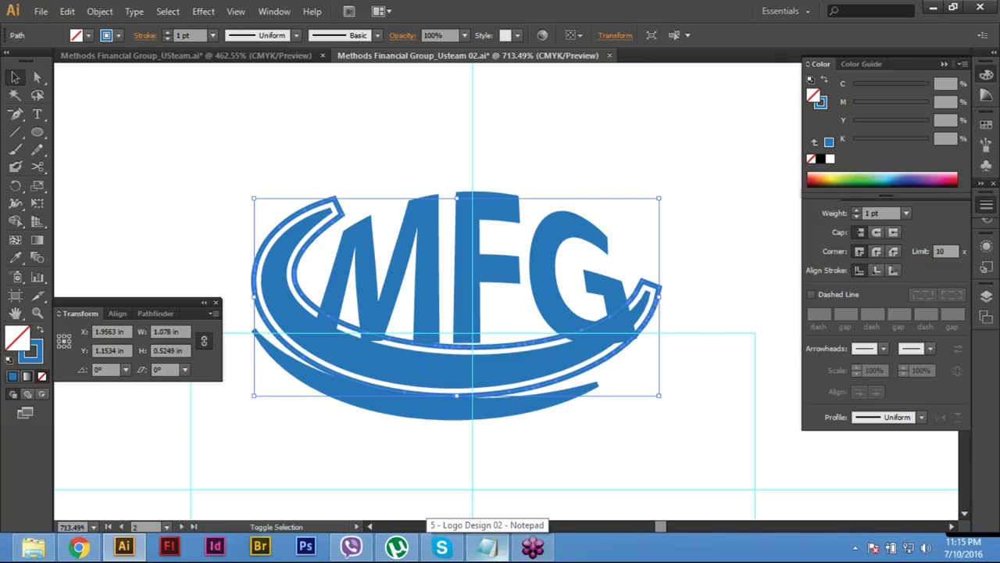
# Step: Divide the MFG lettering with the offset swoosh outline using Pathfinder Divide, and deselect the result
pyautogui.keyDown('shift'); pyautogui.click(471, 209); pyautogui.keyUp('shift')
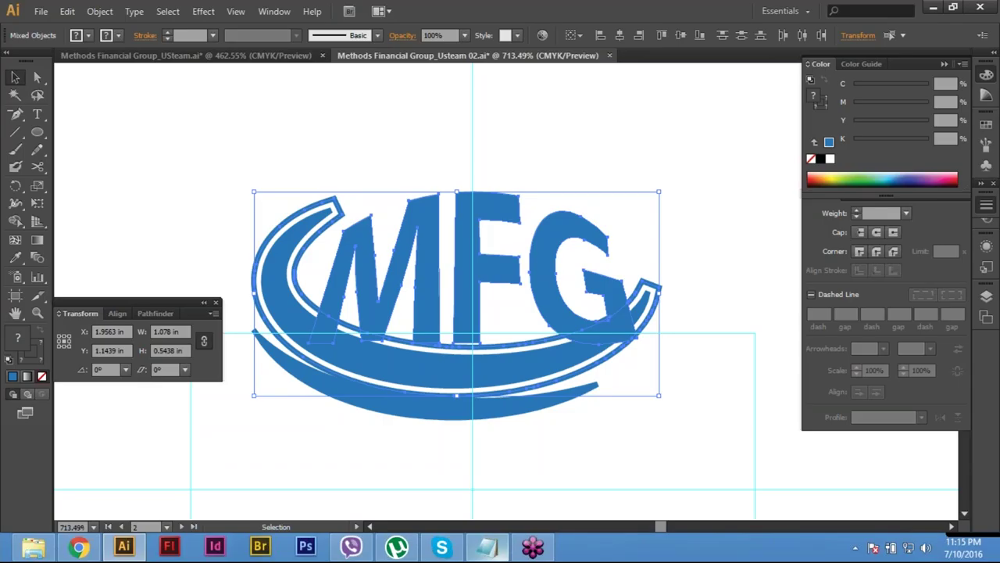
pyautogui.click(166, 314)
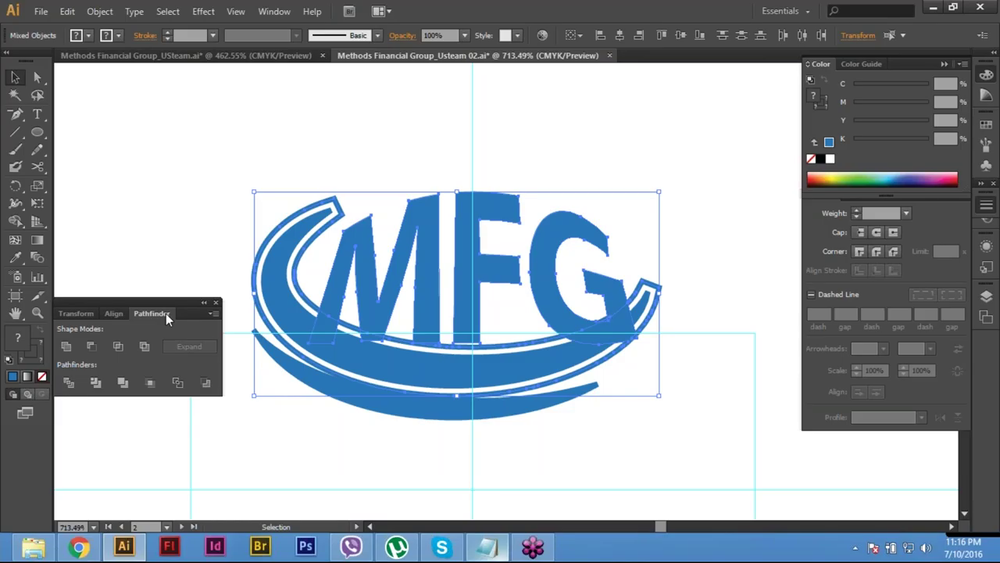
pyautogui.click(68, 383)
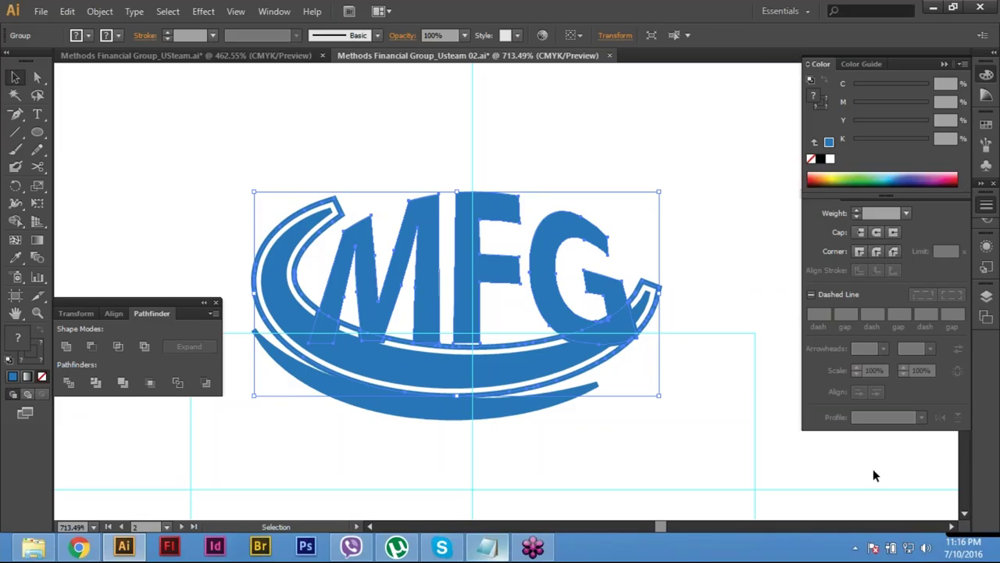
pyautogui.click(726, 381)
pyautogui.click(353, 388)
pyautogui.click(547, 268)
pyautogui.click(535, 268)
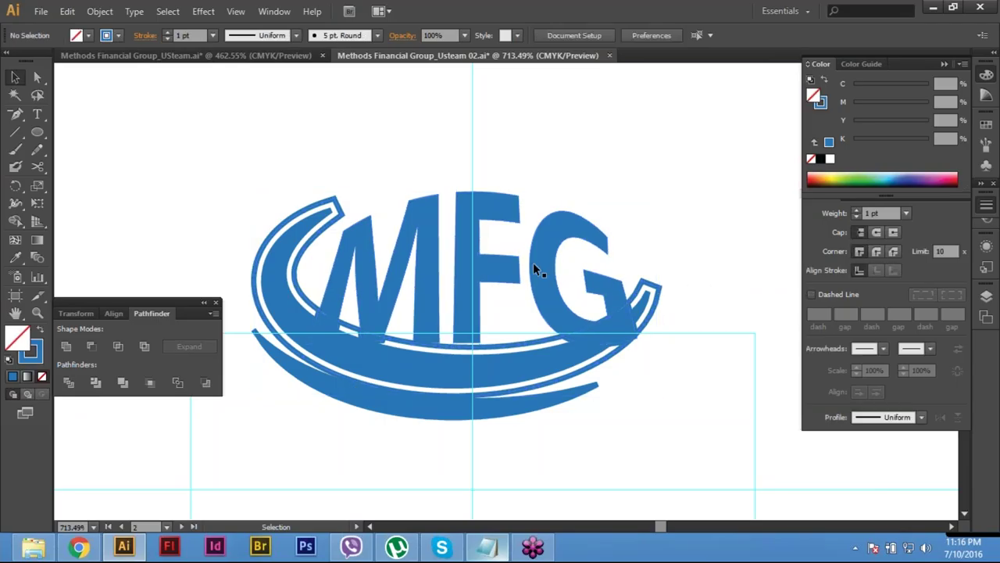
# Step: Try deleting the divided MFG letter pieces above the swoosh, including the remaining arm of the G, and undo the deletions
pyautogui.press('a')
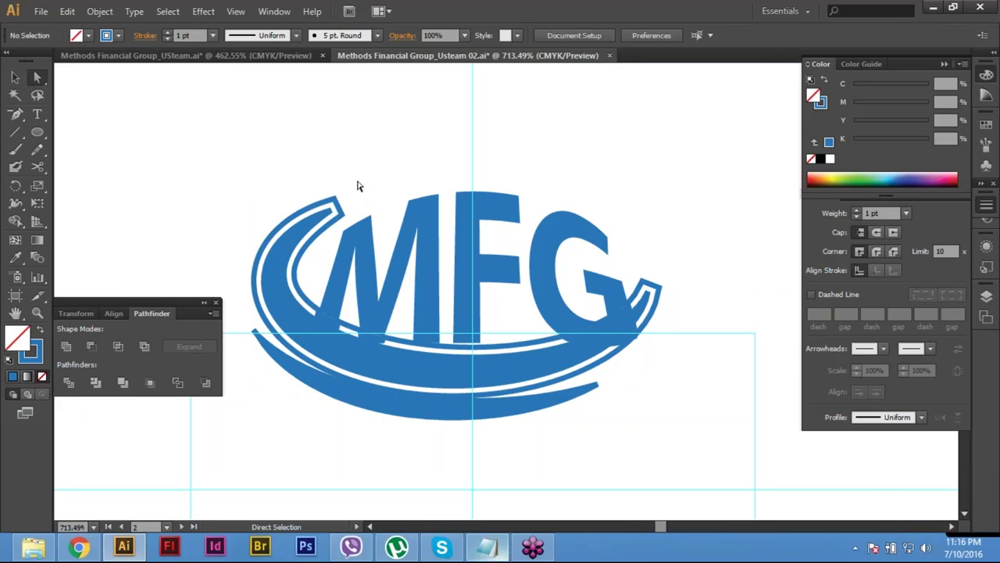
pyautogui.moveTo(357, 181); pyautogui.dragTo(577, 236)
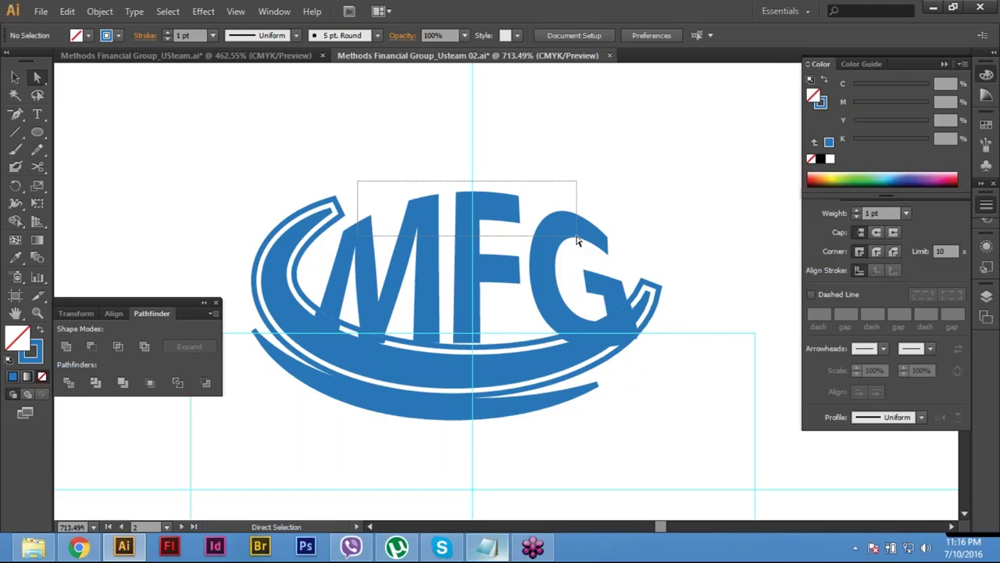
pyautogui.moveTo(577, 239); pyautogui.dragTo(575, 246)
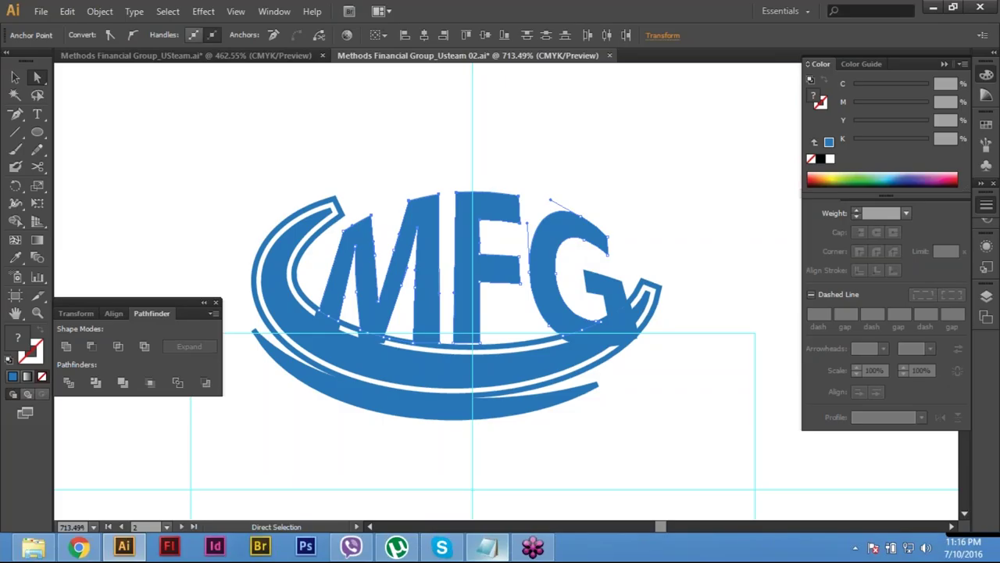
pyautogui.press('v')
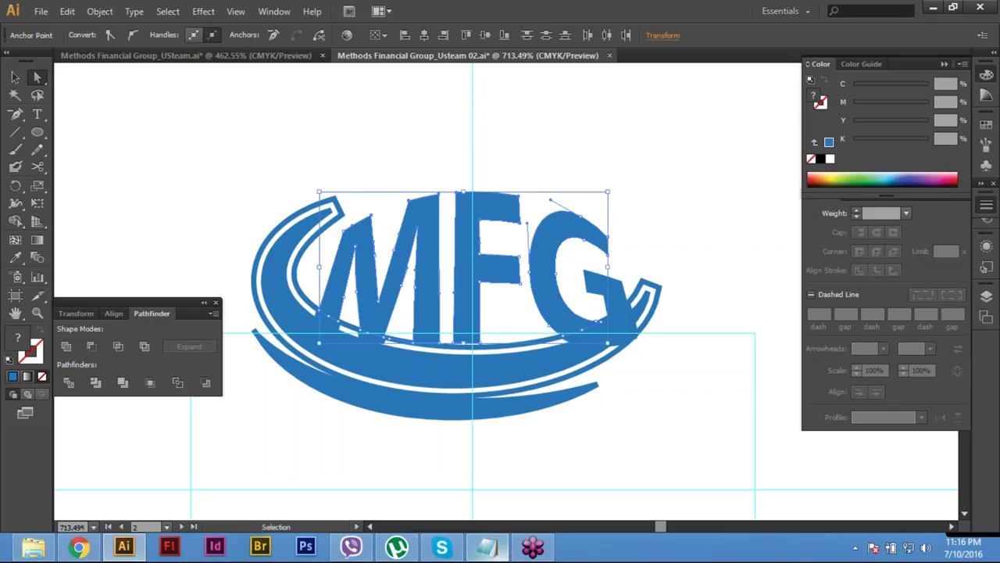
pyautogui.press('Delete')
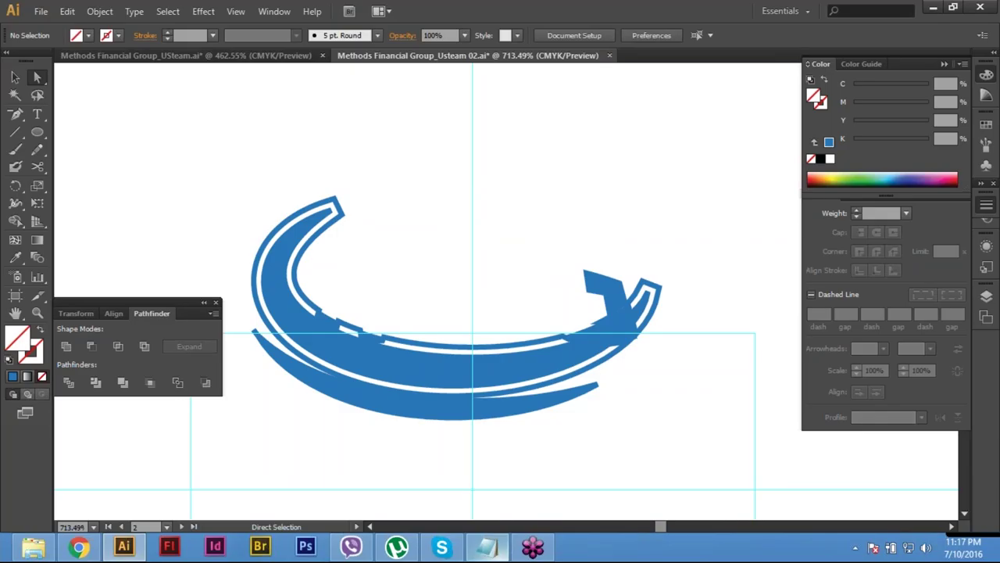
pyautogui.click(594, 288)
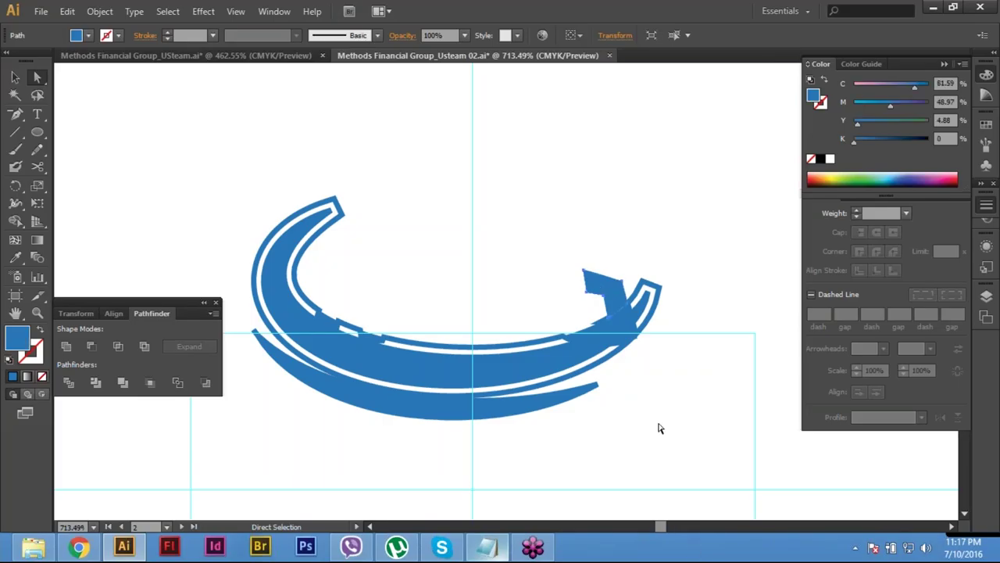
pyautogui.press('v')
pyautogui.press('Delete')
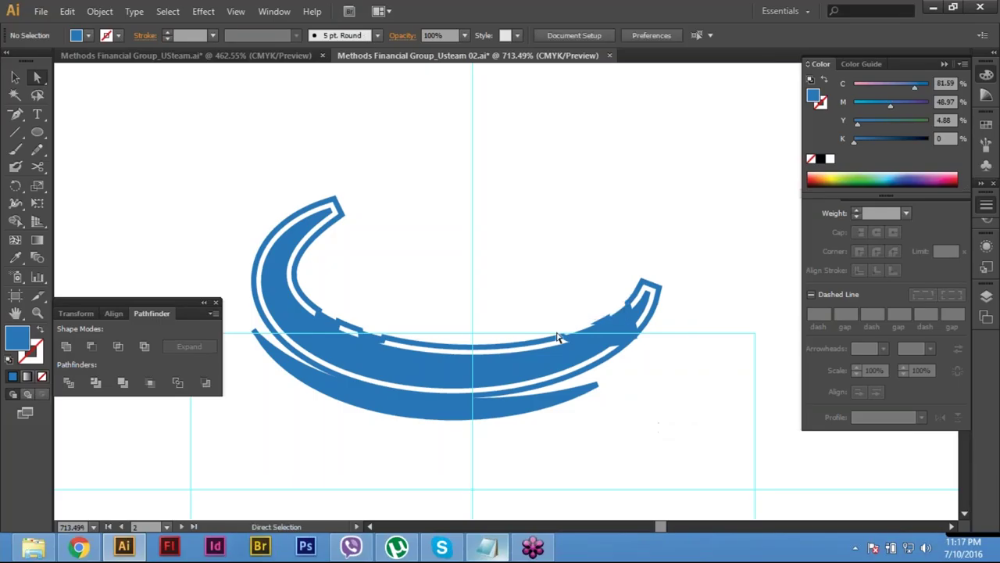
pyautogui.press('v')
pyautogui.hotkey('ctrl', 'z')
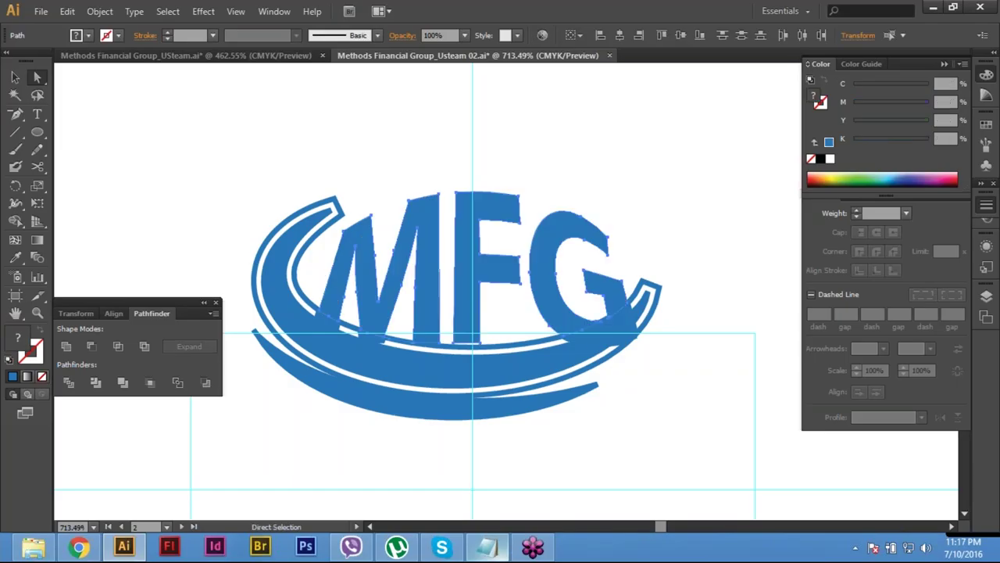
# Step: Hide the upper pieces of the divided M and F that lie above the swoosh
pyautogui.press('a')
pyautogui.click(440, 341)
pyautogui.press('v')
pyautogui.press('Delete')
pyautogui.press('a')
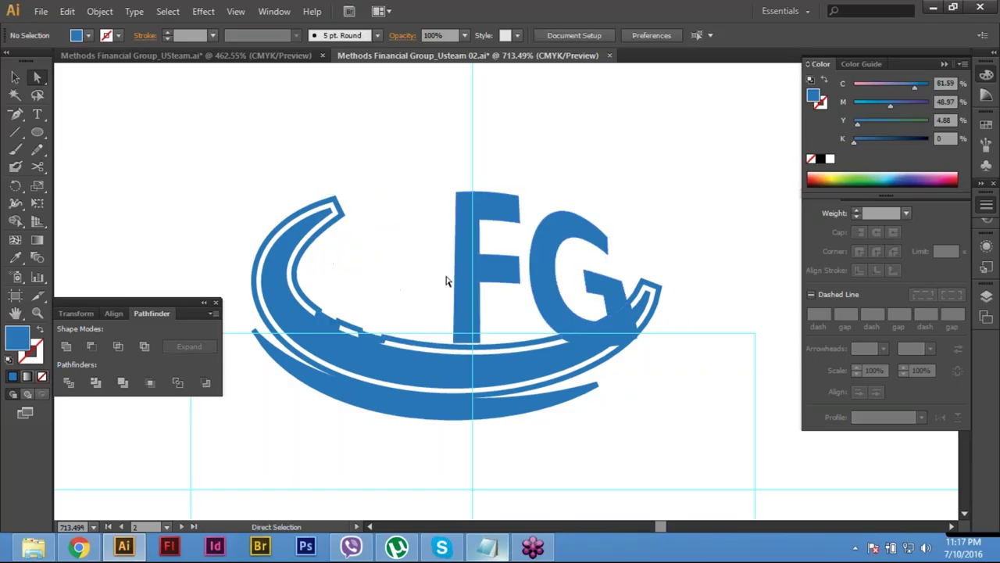
pyautogui.click(483, 235)
pyautogui.press('v')
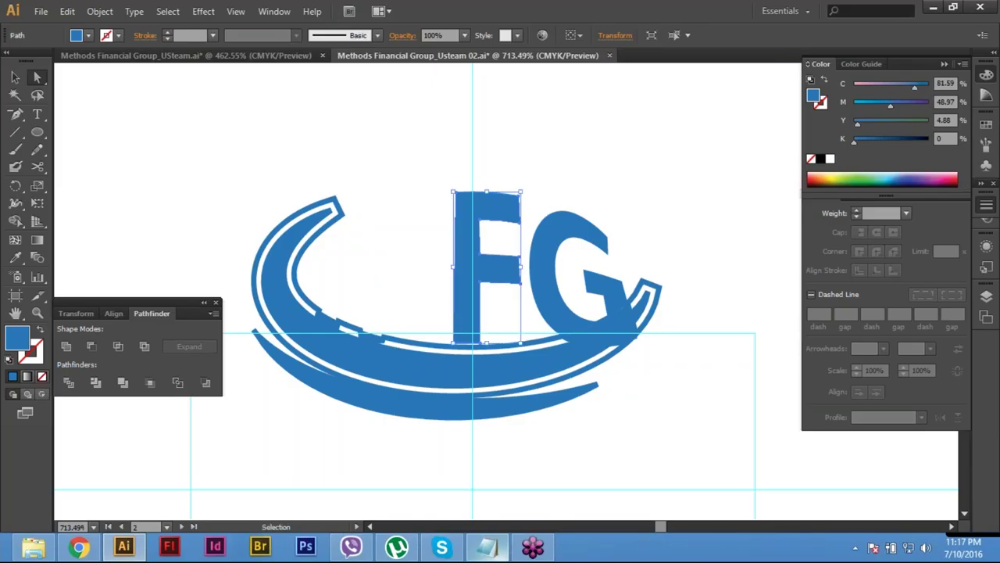
pyautogui.press('Delete')
pyautogui.press('a')
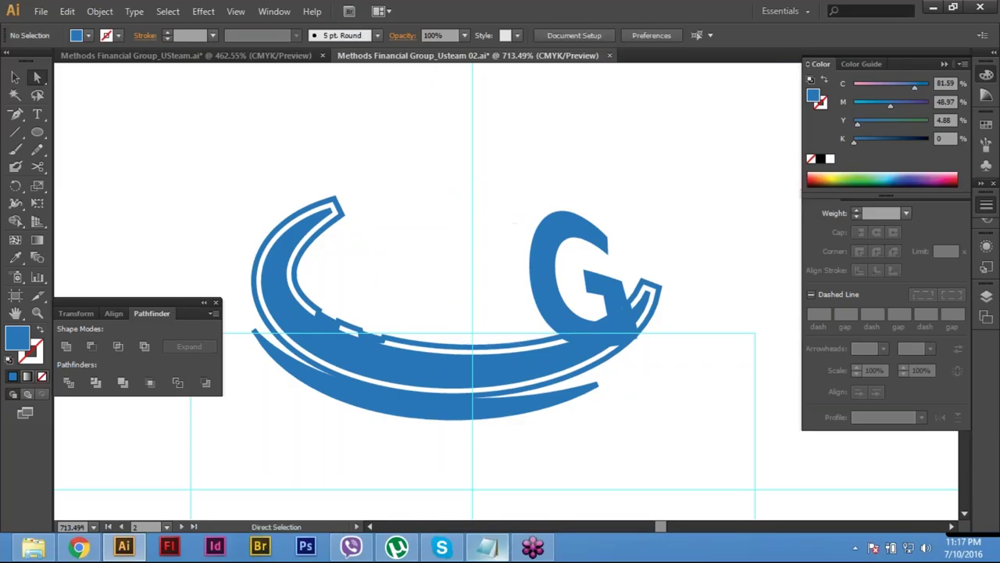
# Step: Hide the G's body and arm pieces above the swoosh, and show all hidden pieces to select them together
pyautogui.click(547, 265)
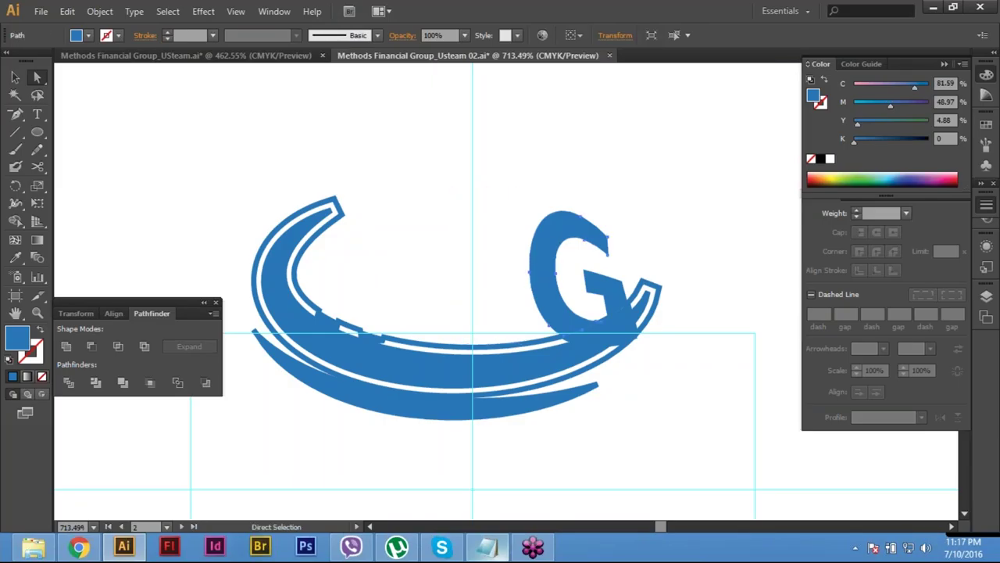
pyautogui.press('v')
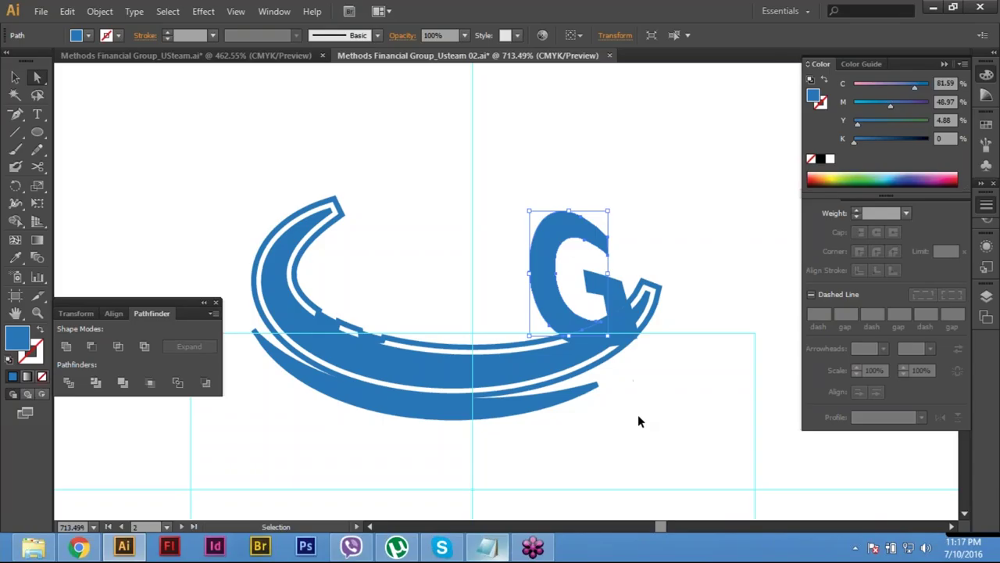
pyautogui.press('Delete')
pyautogui.click(606, 290)
pyautogui.press('Delete')
pyautogui.press('a')
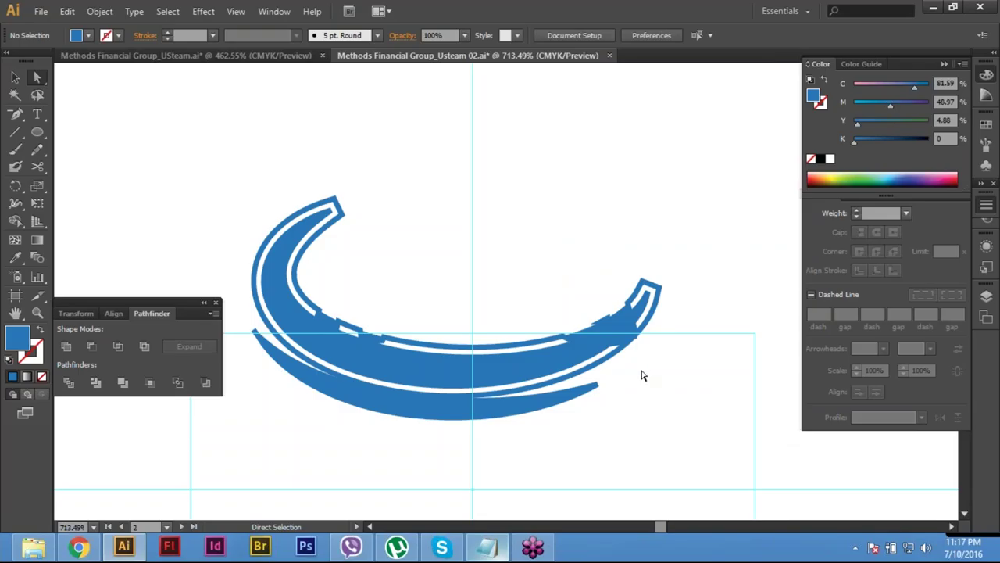
pyautogui.press('v')
pyautogui.press('a')
pyautogui.hotkey('ctrl', 'f')
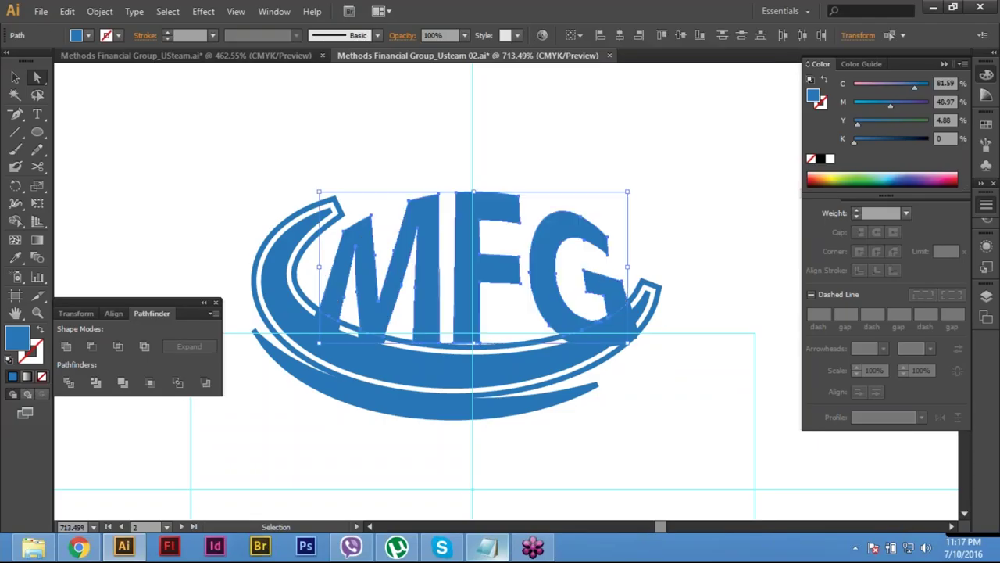
# Step: Cut the selected upper MFG letter pieces and paste them in front
pyautogui.click(67, 12)
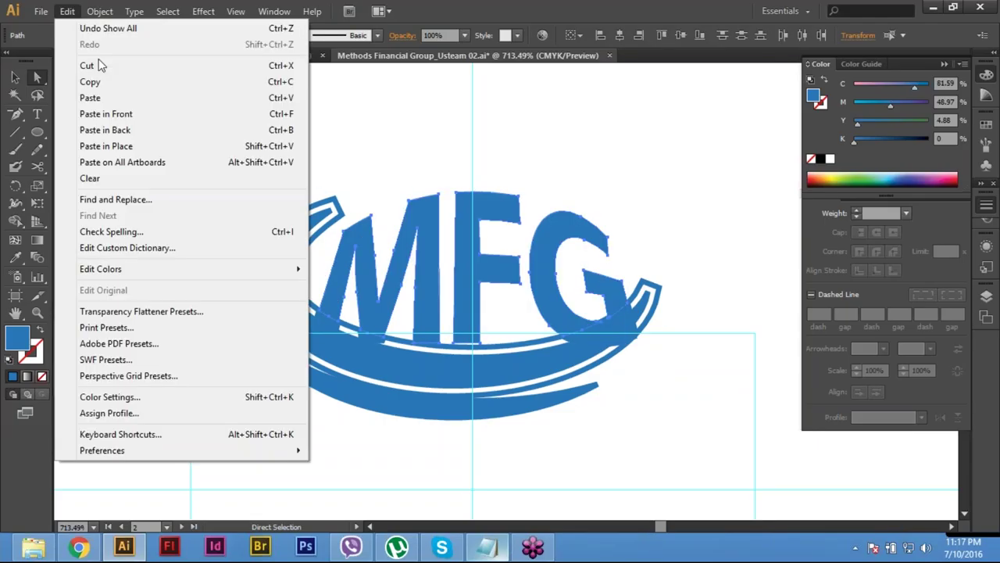
pyautogui.click(98, 66)
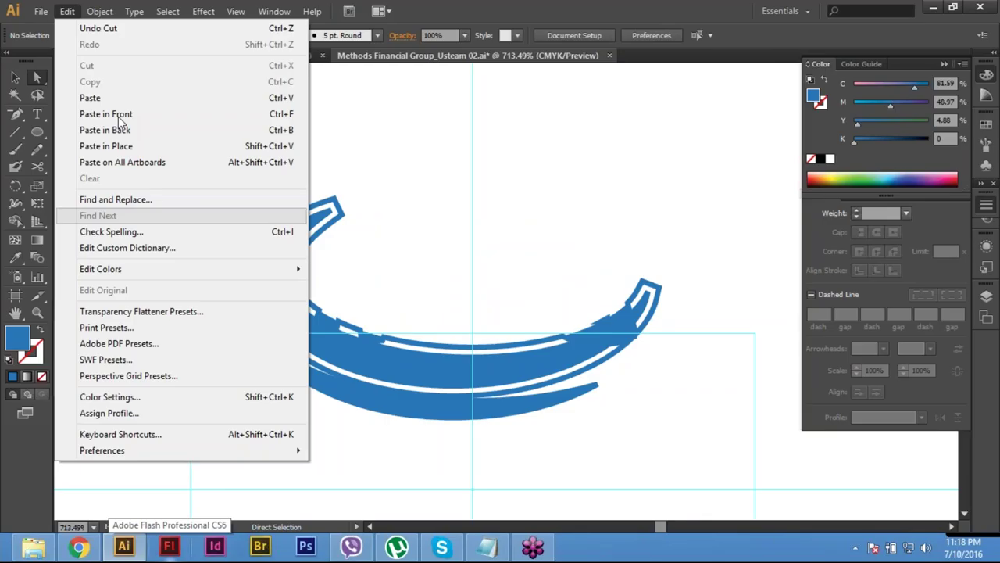
pyautogui.click(117, 115)
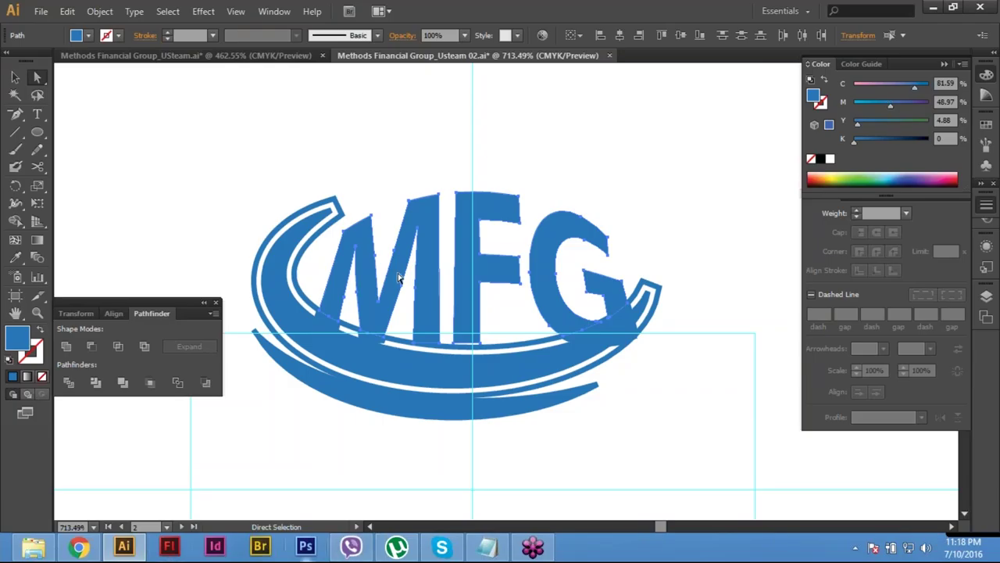
# Step: Delete the leftover group containing the offset outline and the lower letter pieces
pyautogui.press('v')
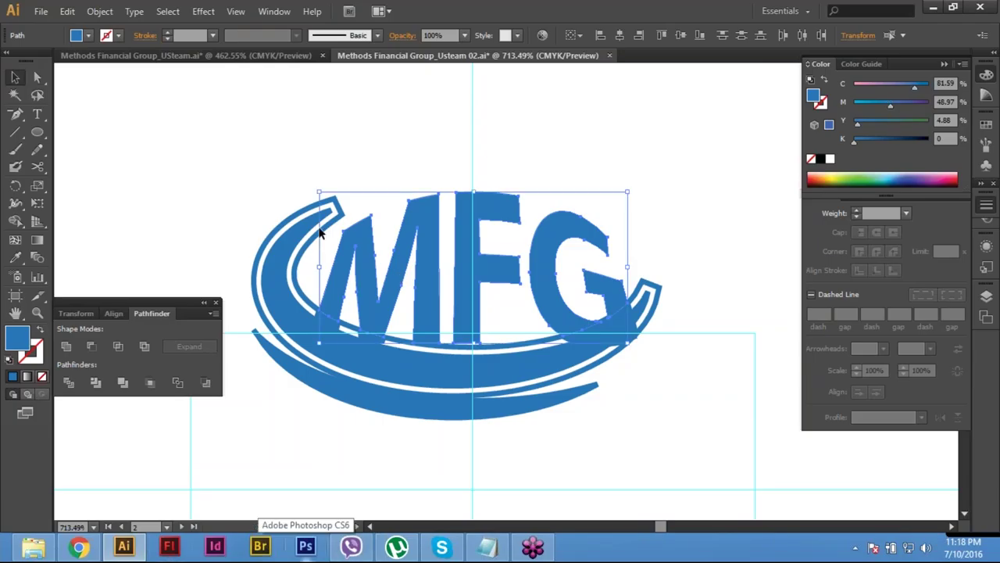
pyautogui.click(334, 205)
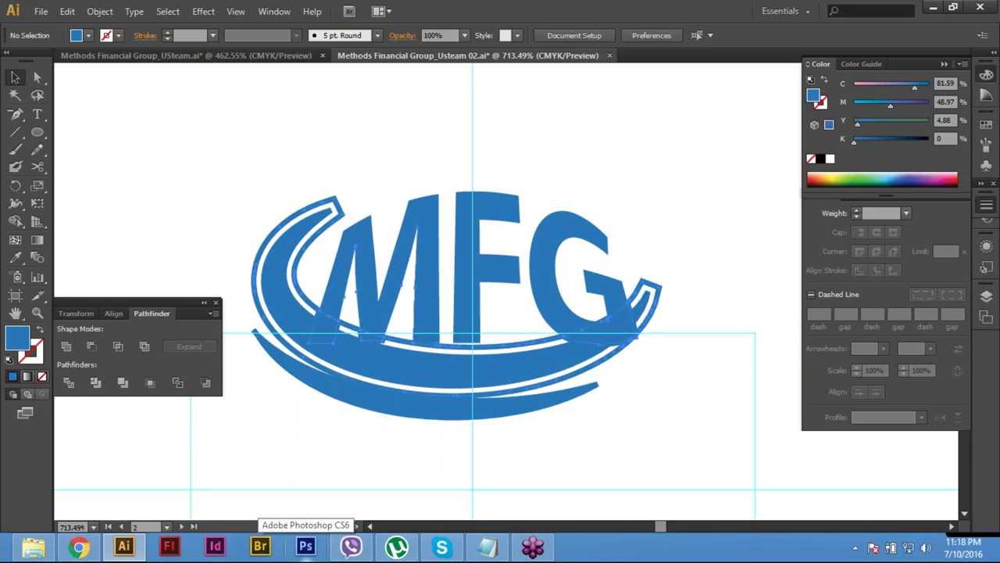
pyautogui.hotkey('ctrl', 'z')
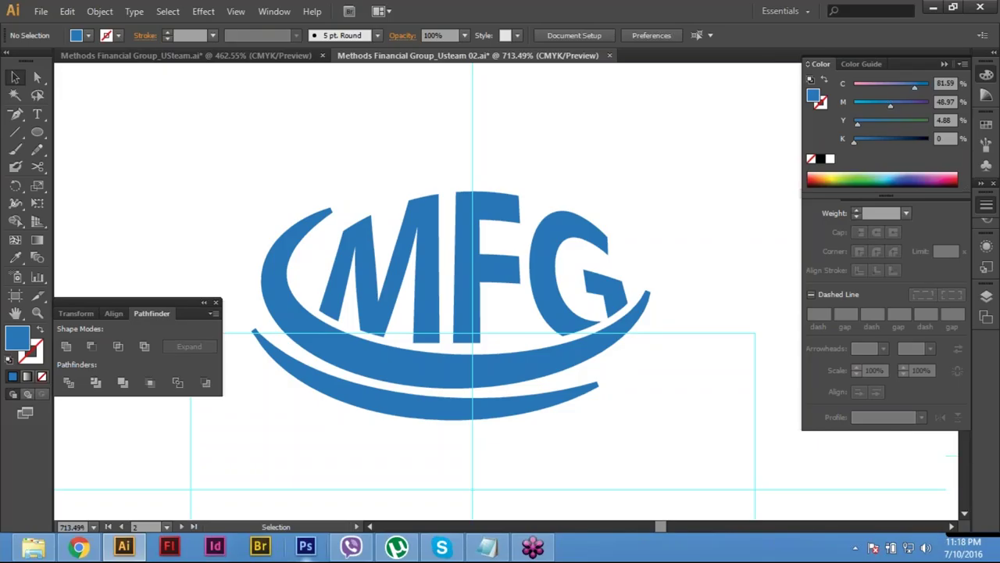
pyautogui.hotkey('ctrl', '-')
pyautogui.hotkey('ctrl', '-')
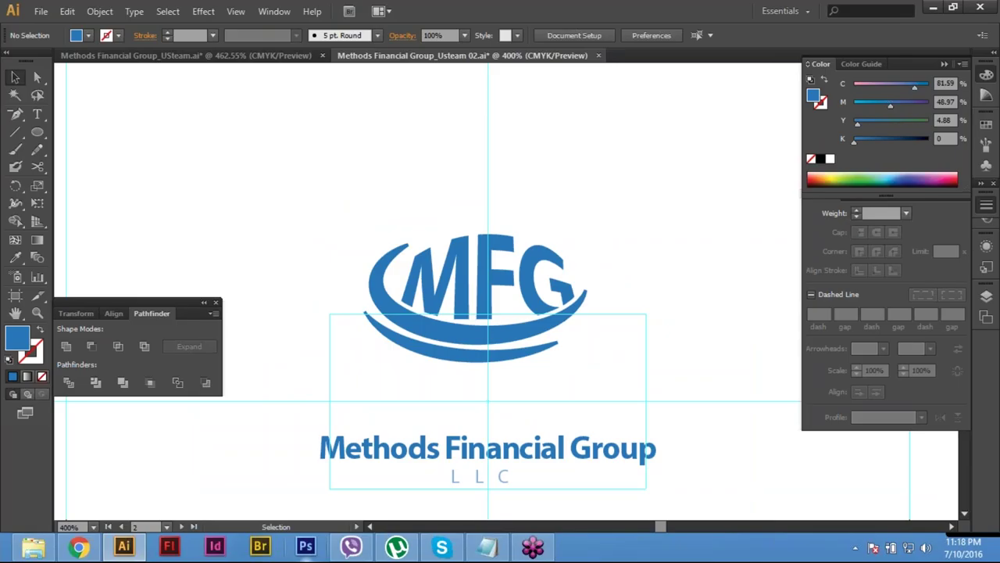
# Step: Undo the leftover group's deletion, reselect the group and remove it again
pyautogui.press('a')
pyautogui.click(417, 249)
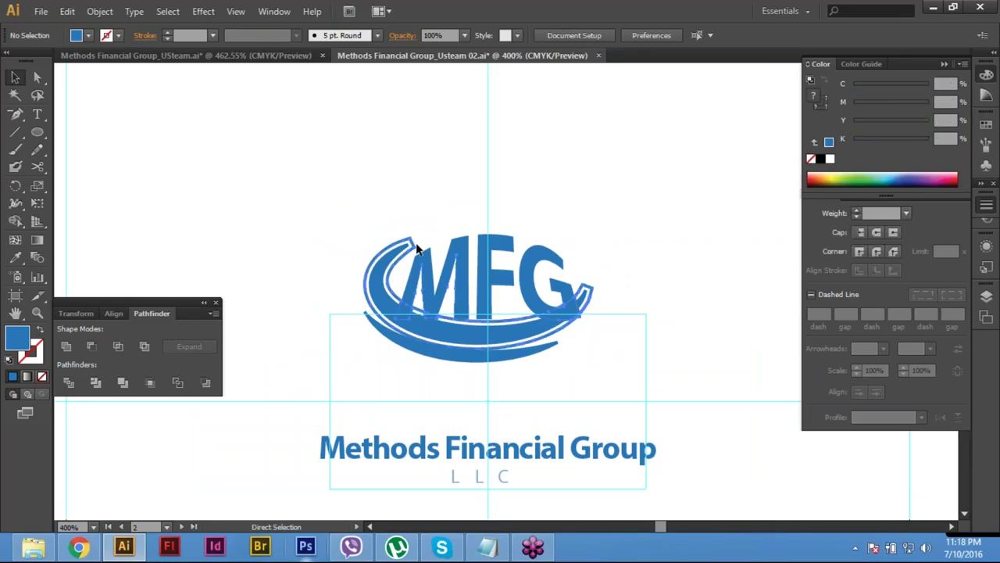
pyautogui.press('v')
pyautogui.click(416, 248)
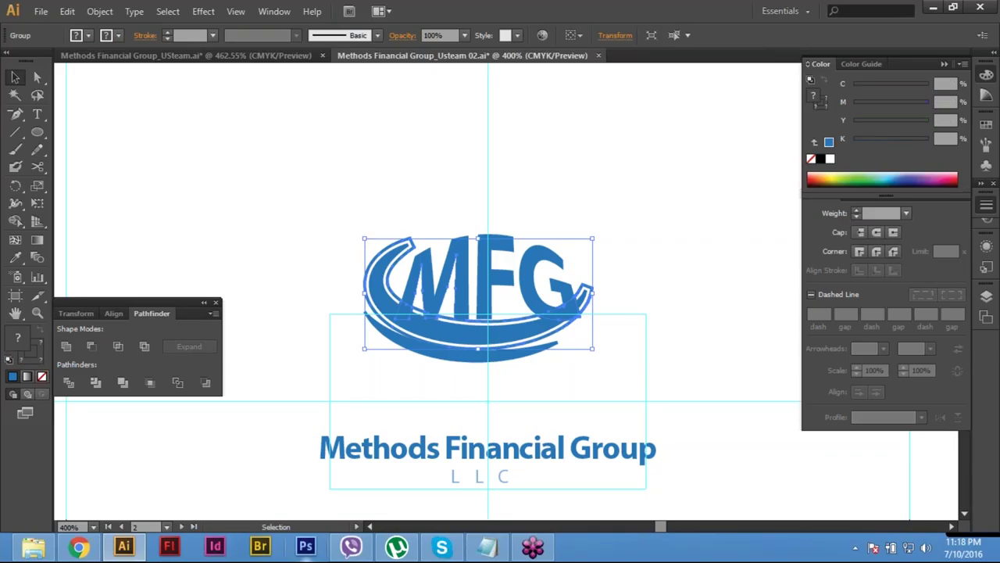
pyautogui.hotkey('ctrl', 'shift', 'a')
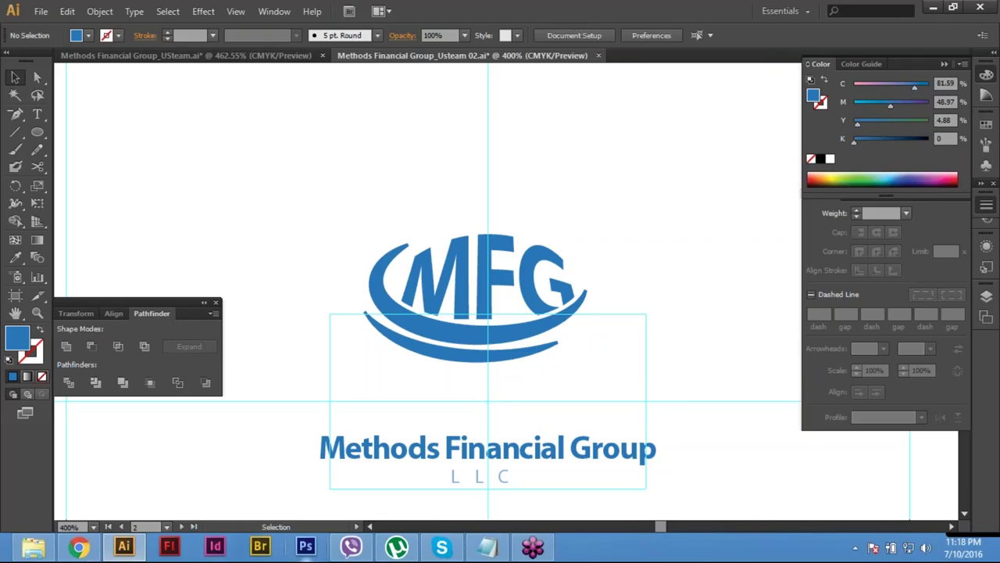
# Step: Bring back the leftover outline group with undo and select the upper swoosh's original shape
pyautogui.press('a')
pyautogui.click(406, 322)
pyautogui.scroll(1, 406, 322)
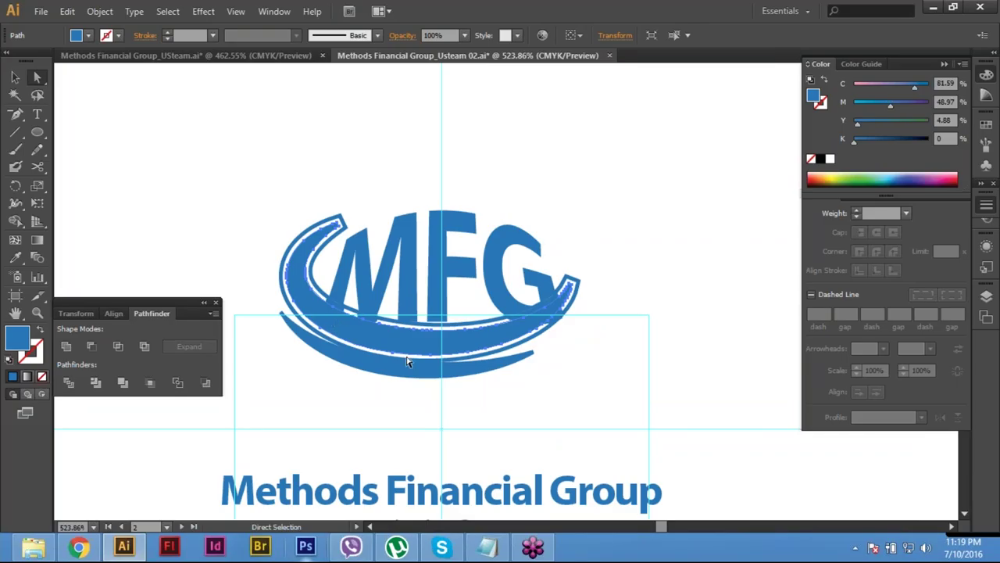
pyautogui.click(361, 195)
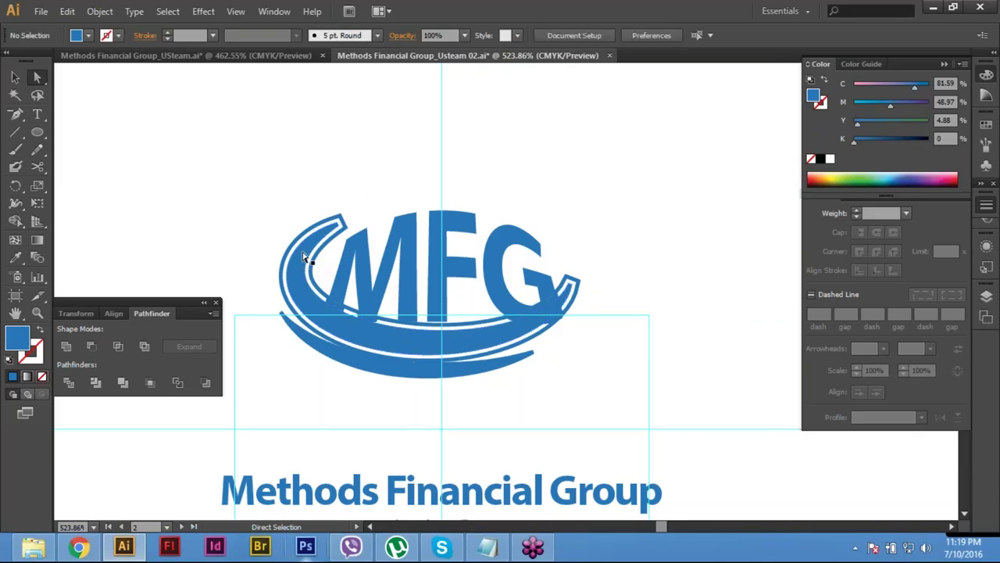
pyautogui.click(305, 258)
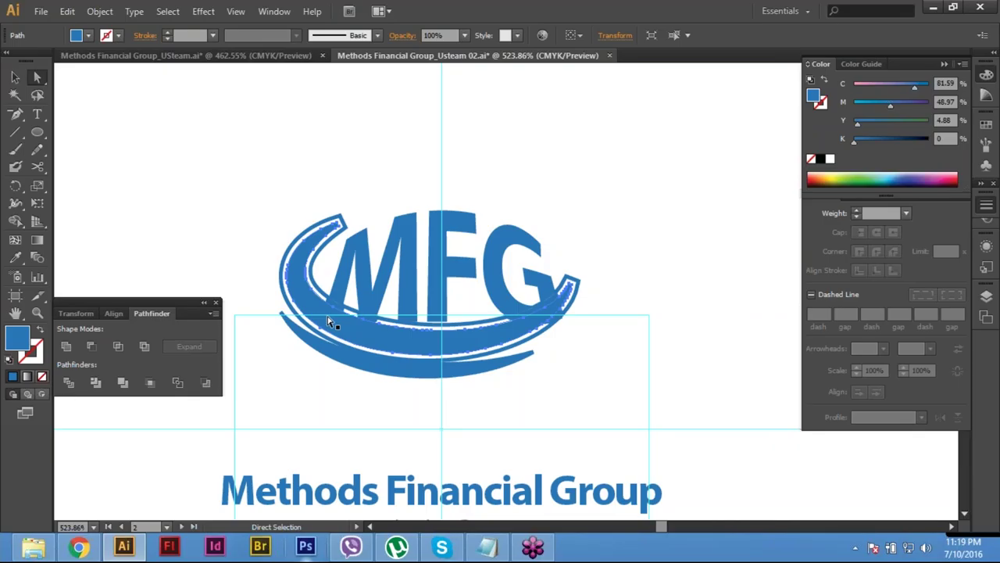
pyautogui.press('ctrl')
pyautogui.scroll(2, 330, 322)
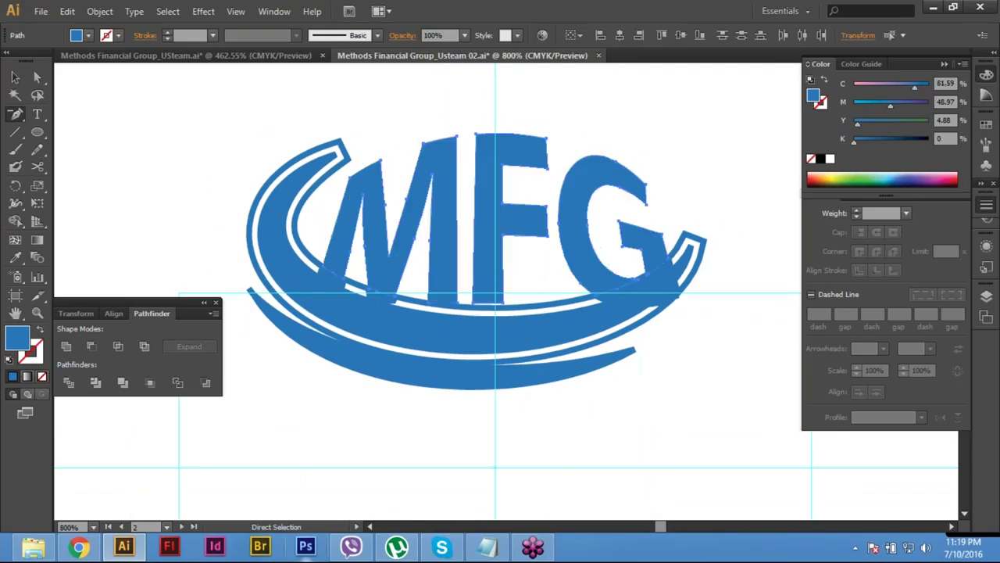
# Step: Undo the letter edits back past the Pathfinder Divide, keeping the unfilled offset outline, and deselect everything
pyautogui.press('Delete')
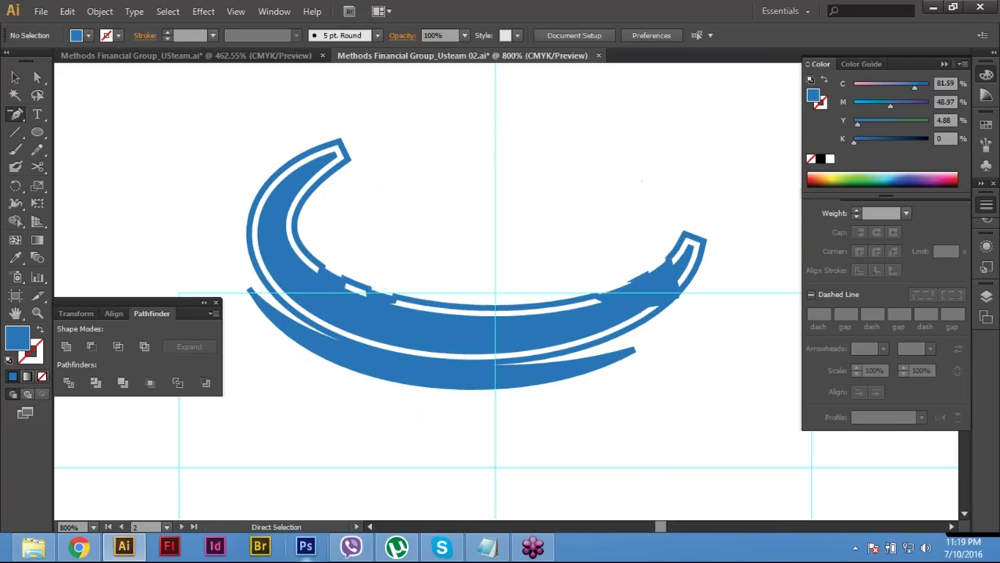
pyautogui.hotkey('ctrl', 'z')
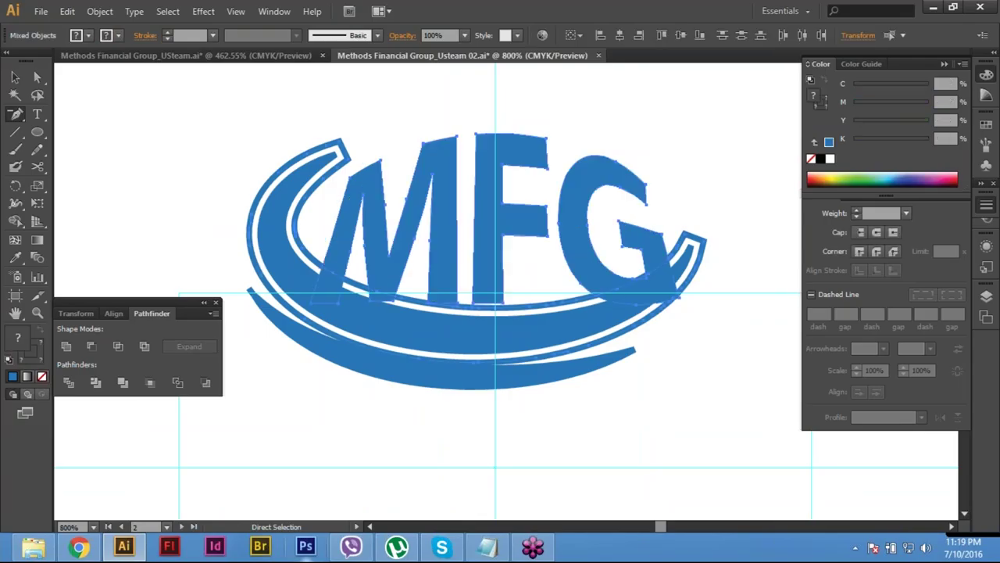
pyautogui.hotkey('ctrl', 'z')
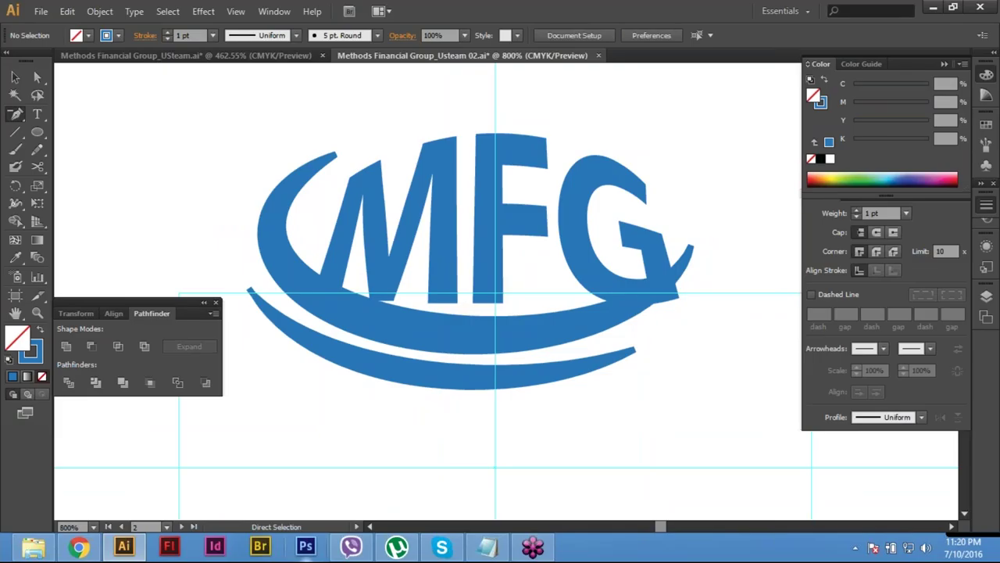
pyautogui.hotkey('ctrl', 'shift', 'z')
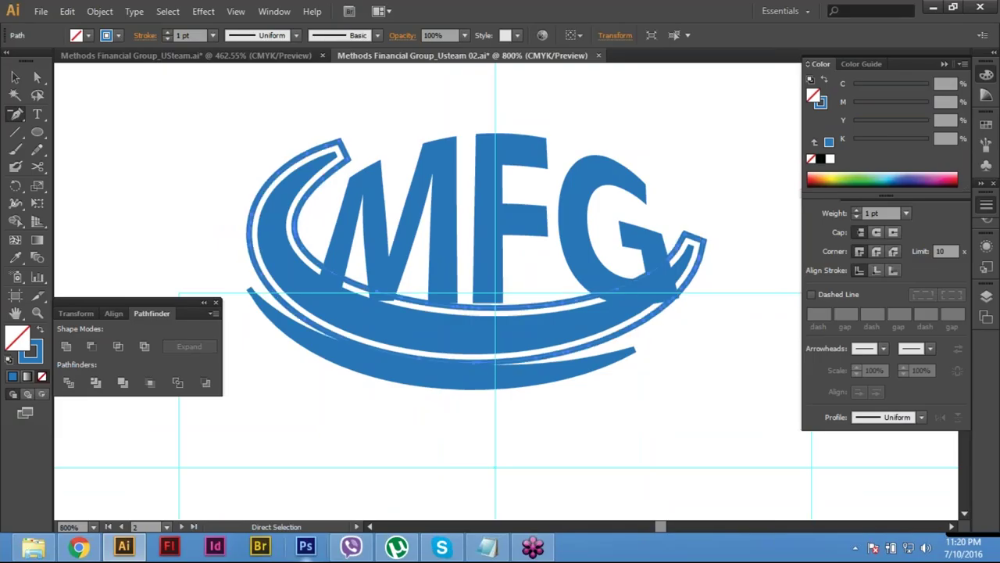
pyautogui.press('v')
pyautogui.hotkey('ctrl', 'shift', 'a')
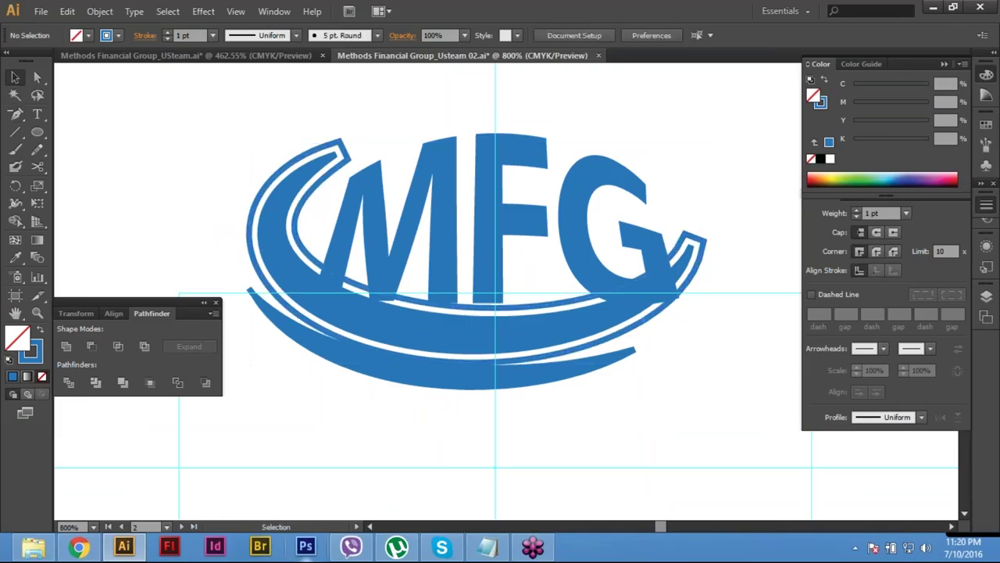
# Step: Undo the offset swoosh's fill and stroke swap, and redo it
pyautogui.press('a')
pyautogui.hotkey('ctrl', 'z')
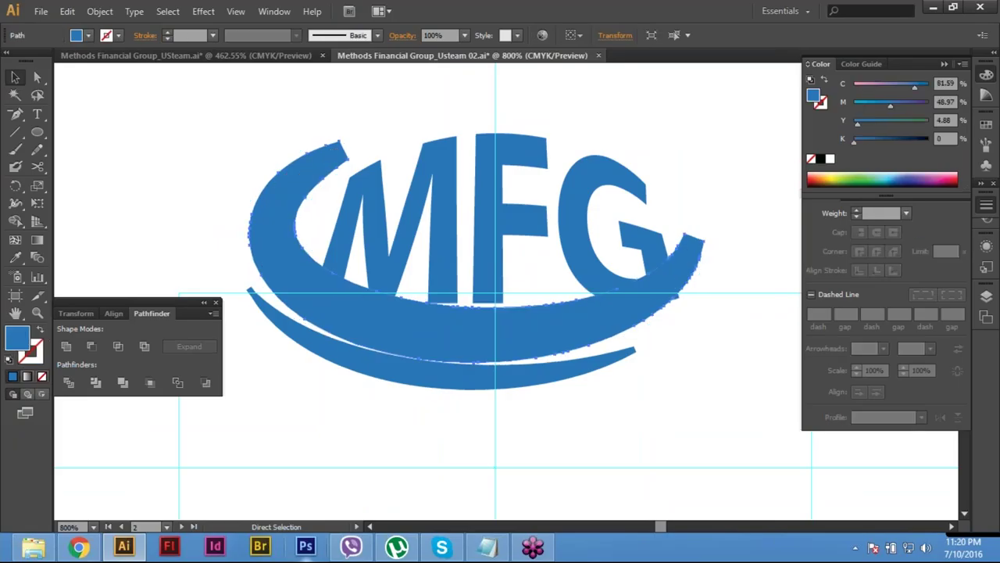
pyautogui.press('v')
pyautogui.hotkey('ctrl', 'shift', 'z')
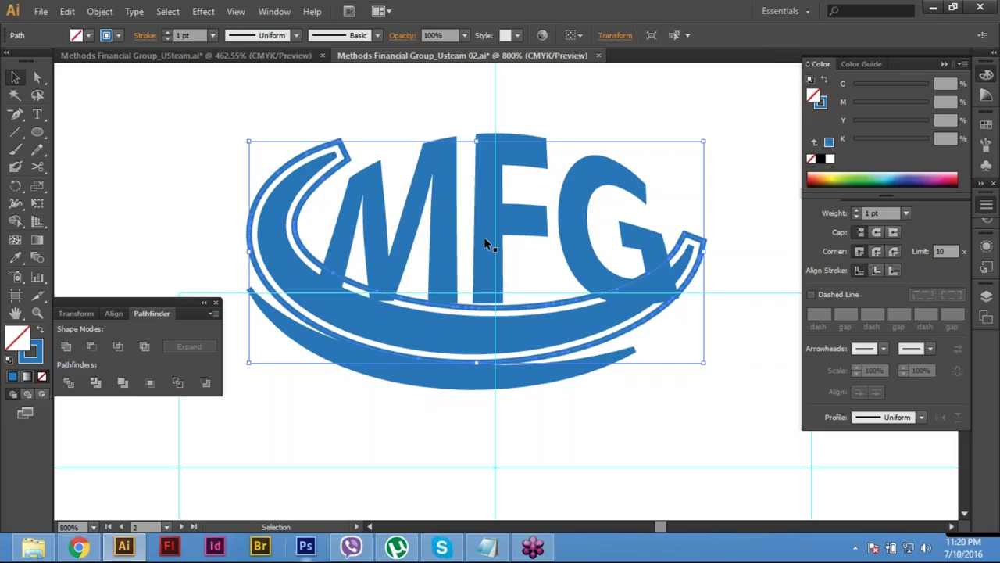
# Step: Try removing the upper swoosh together with its offset outline, undo the removal and deselect
pyautogui.press('ctrl')
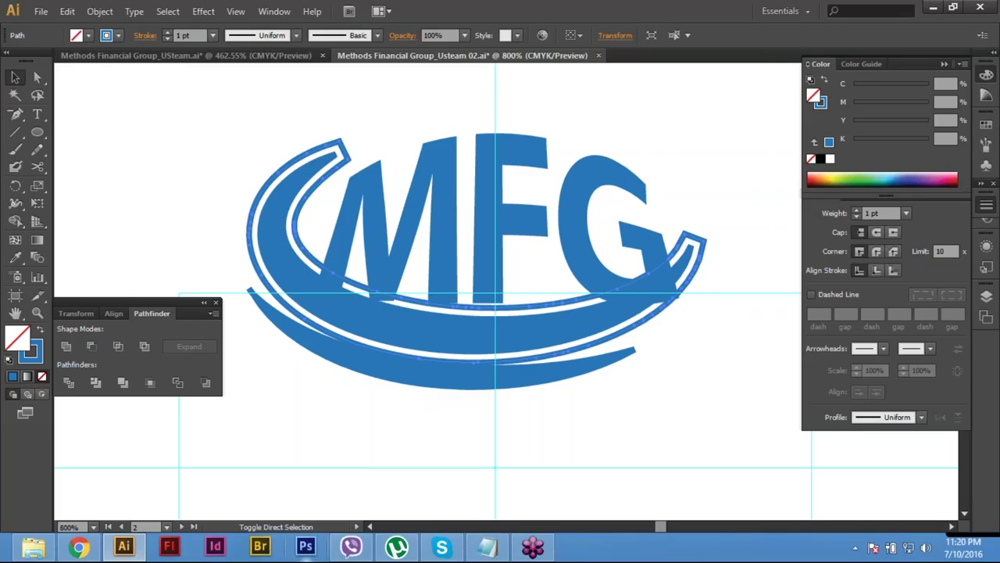
pyautogui.press('ctrl')
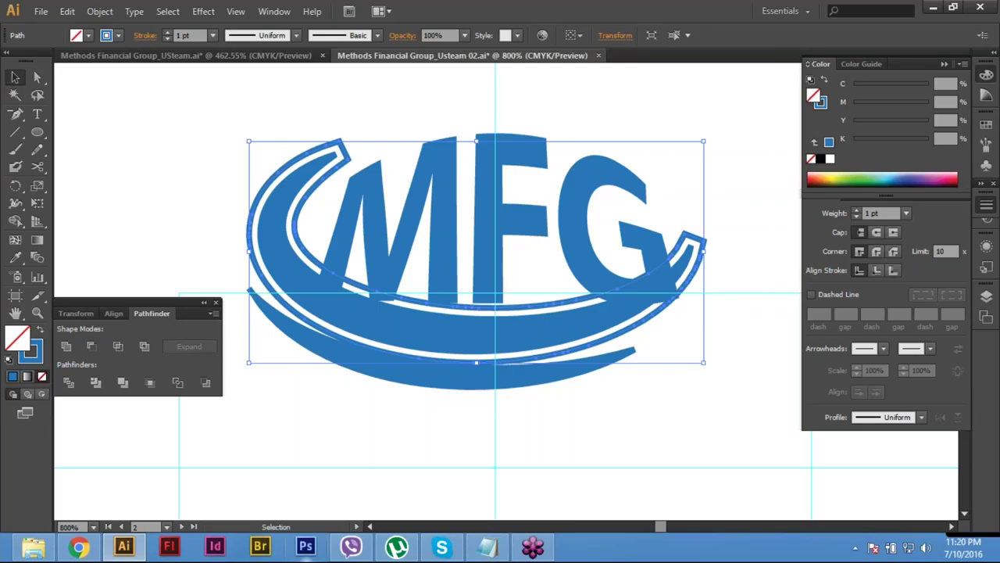
pyautogui.press('ctrl')
pyautogui.press('ctrl')
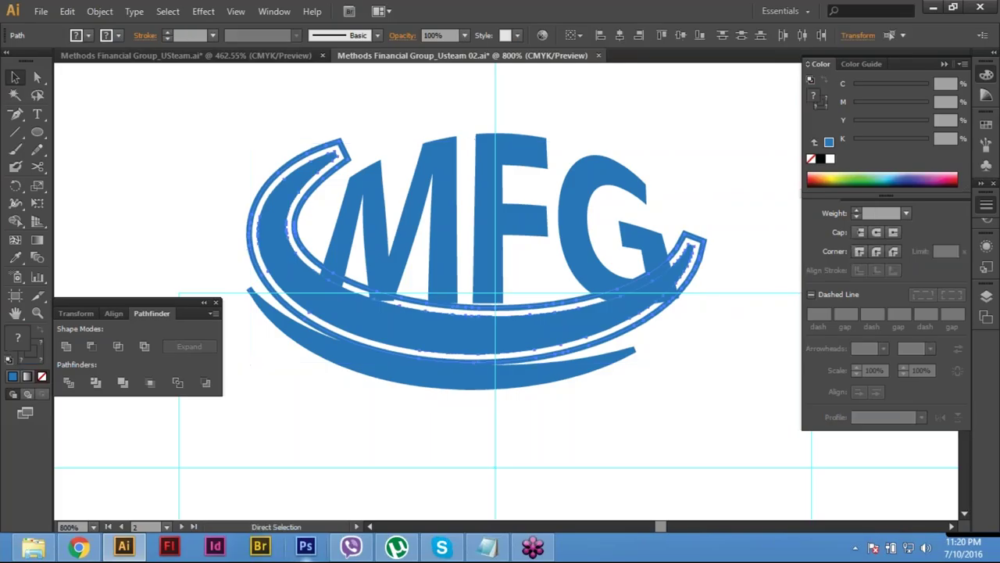
pyautogui.press('Delete')
pyautogui.press('a')
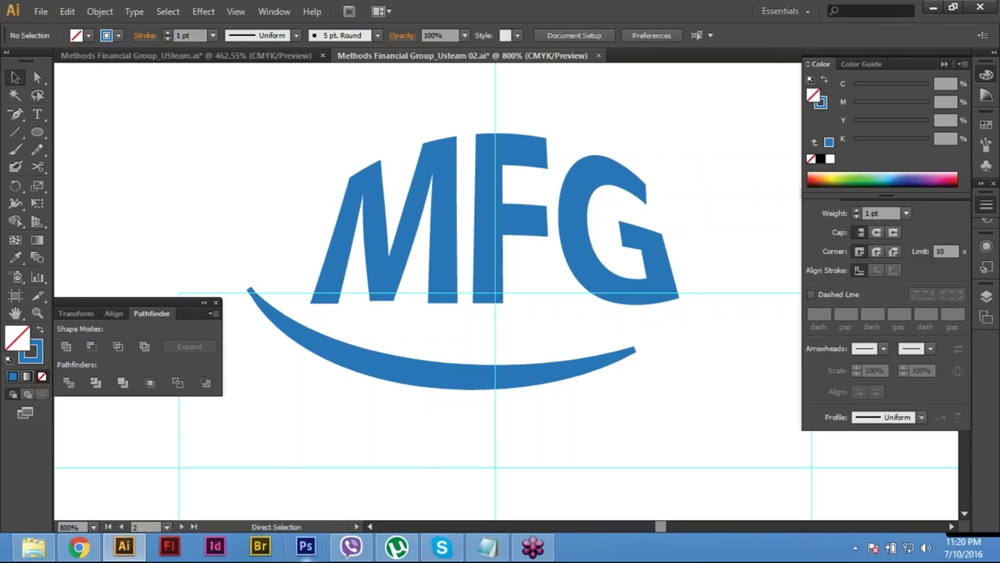
pyautogui.hotkey('ctrl', 'z')
pyautogui.hotkey('ctrl', 'shift', 'a')
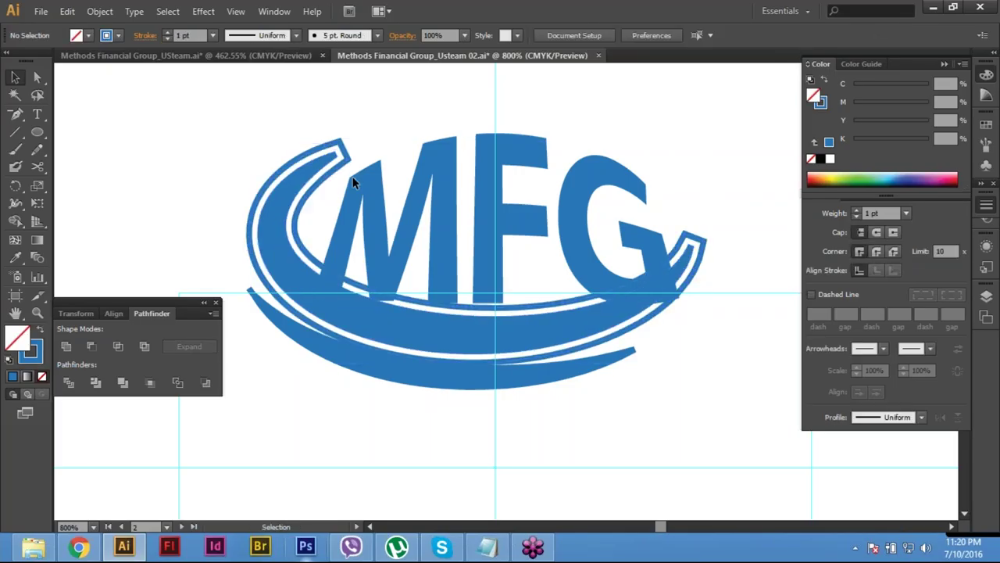
# Step: Delete the offset outline around the upper swoosh and select the original swoosh
pyautogui.click(254, 219)
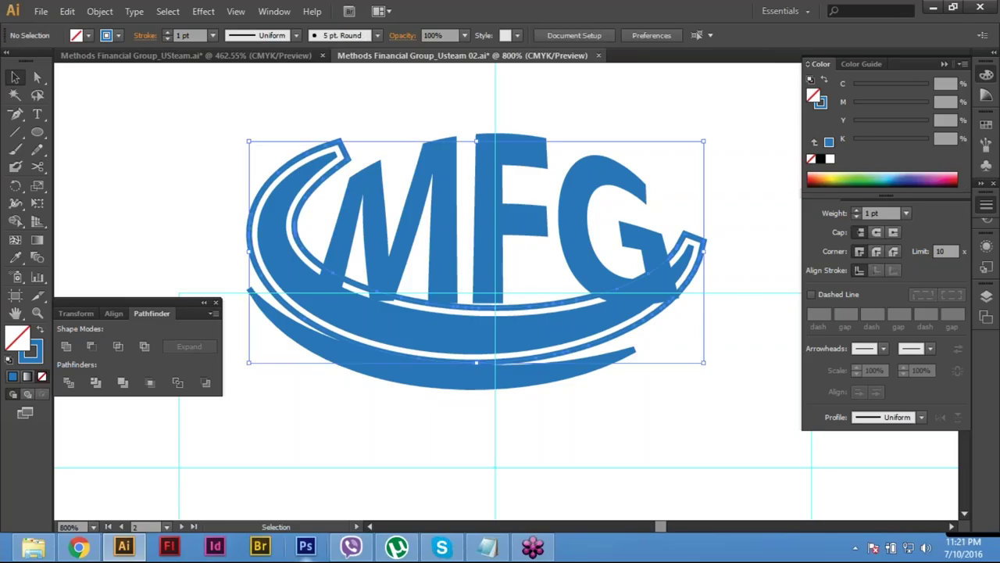
pyautogui.press('Delete')
pyautogui.click(270, 235)
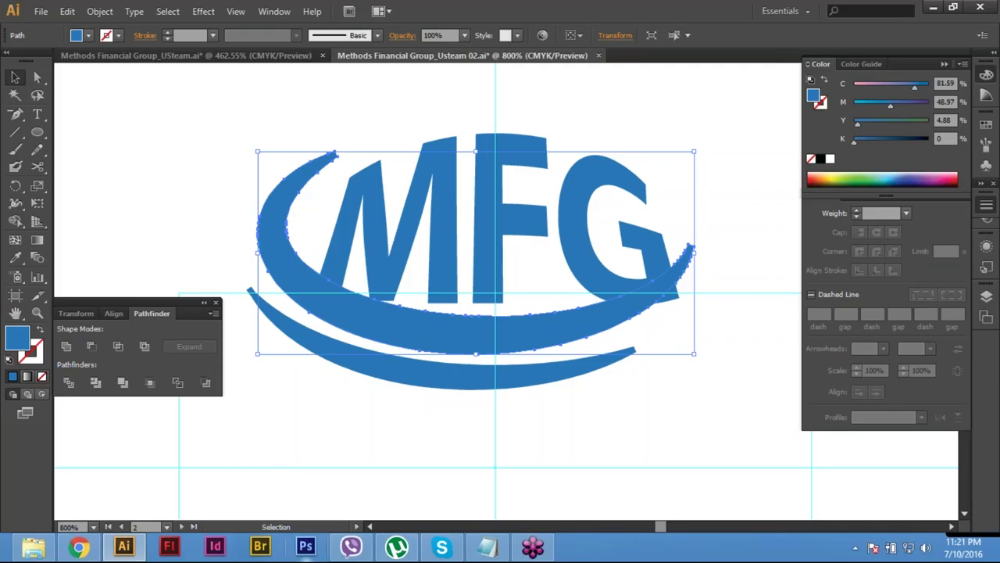
# Step: Offset the upper swoosh's path by 0.5 mm with miter joins, and swap the offset shape's fill and stroke
pyautogui.click(97, 11)
pyautogui.moveTo(266, 307)
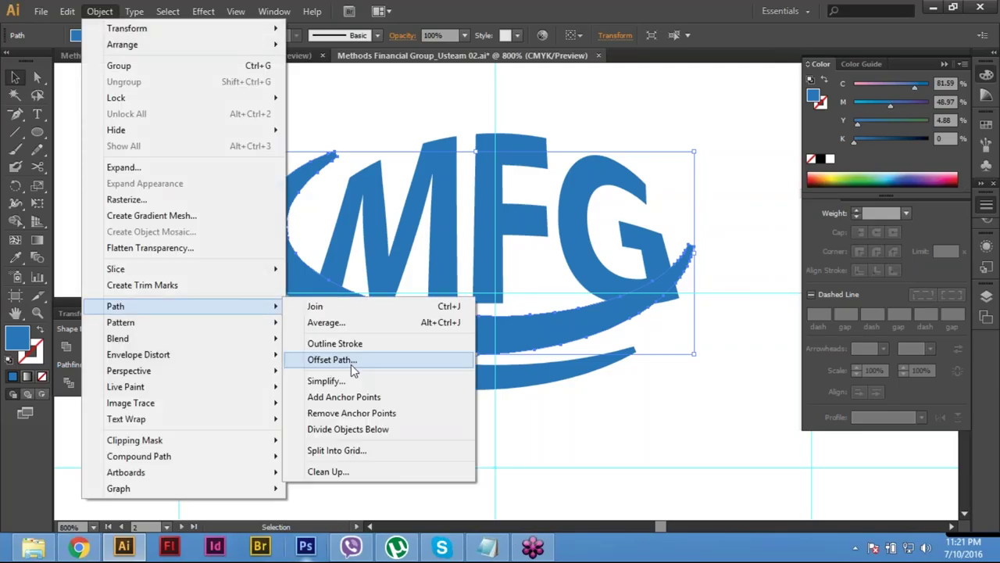
pyautogui.click(351, 365)
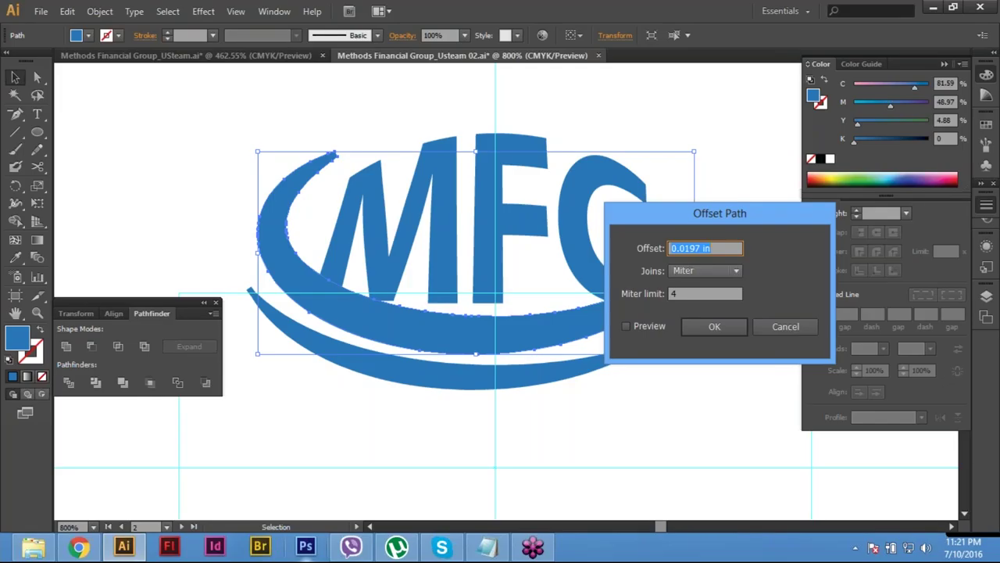
pyautogui.write('1mm')
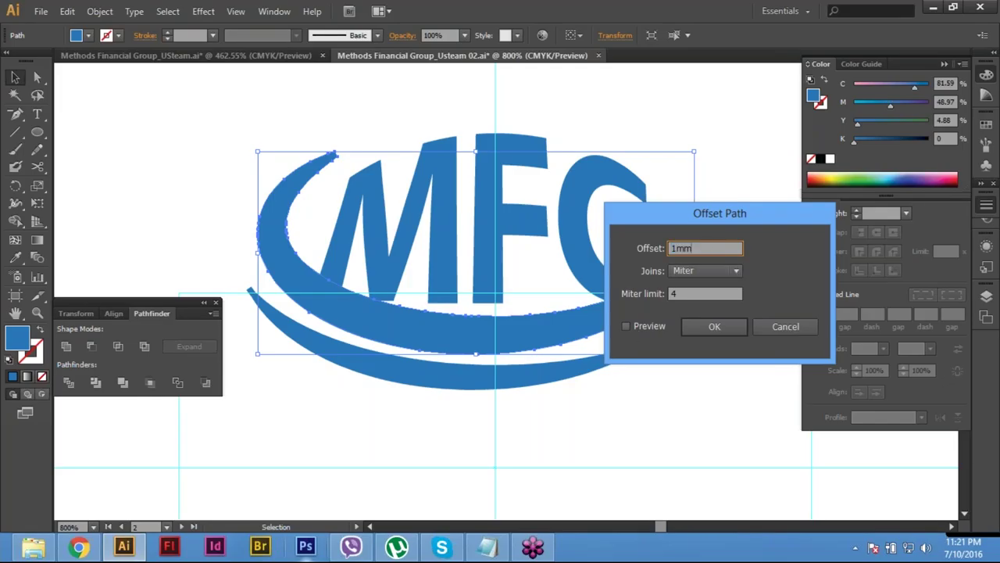
pyautogui.press('BackSpace')
pyautogui.press('BackSpace')
pyautogui.press('BackSpace')
pyautogui.write('.5mm')
pyautogui.click(725, 326)
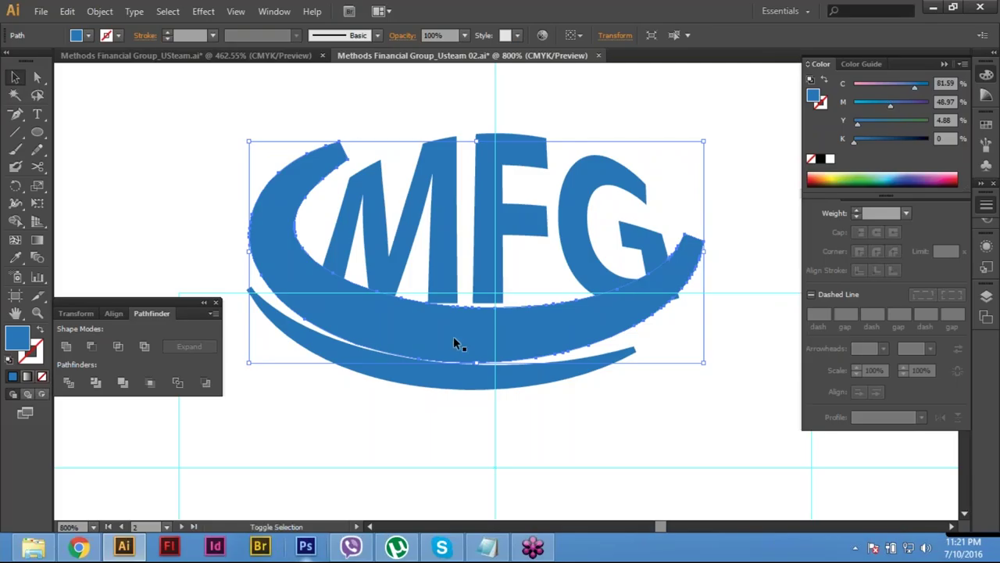
pyautogui.hotkey('shift', 'x')
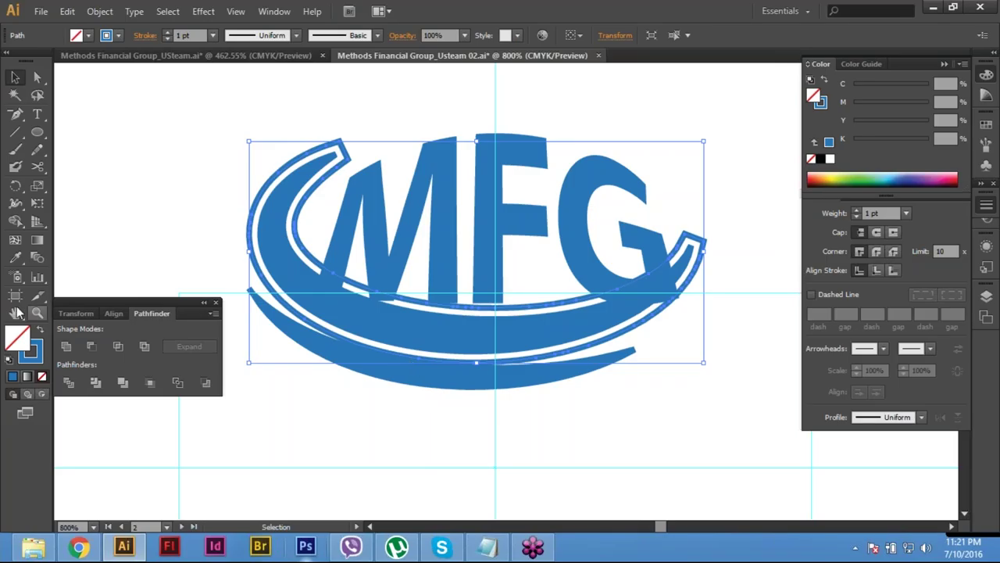
pyautogui.click(43, 377)
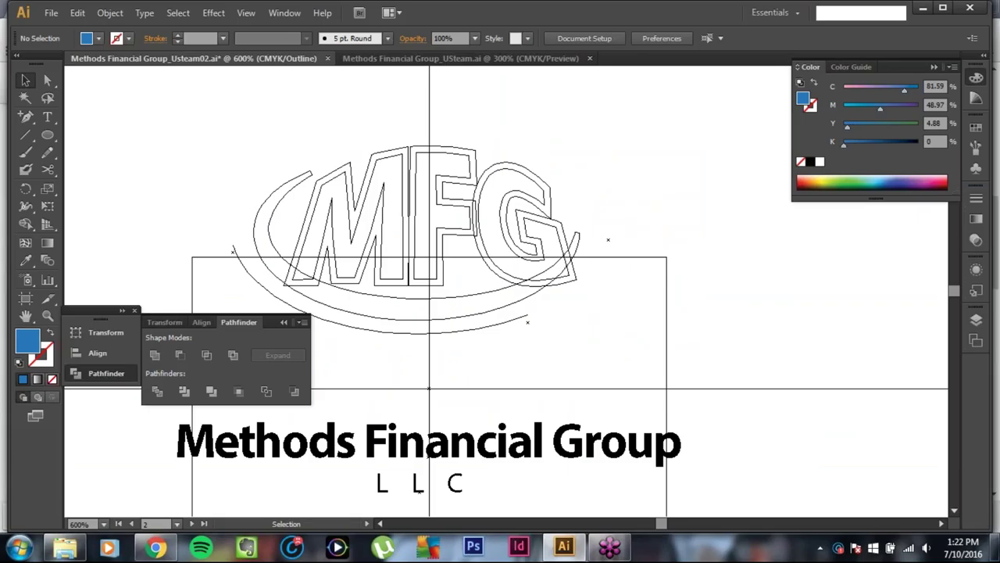
# Step: Switch the artwork from outline view to the full-colour preview
pyautogui.press('y')
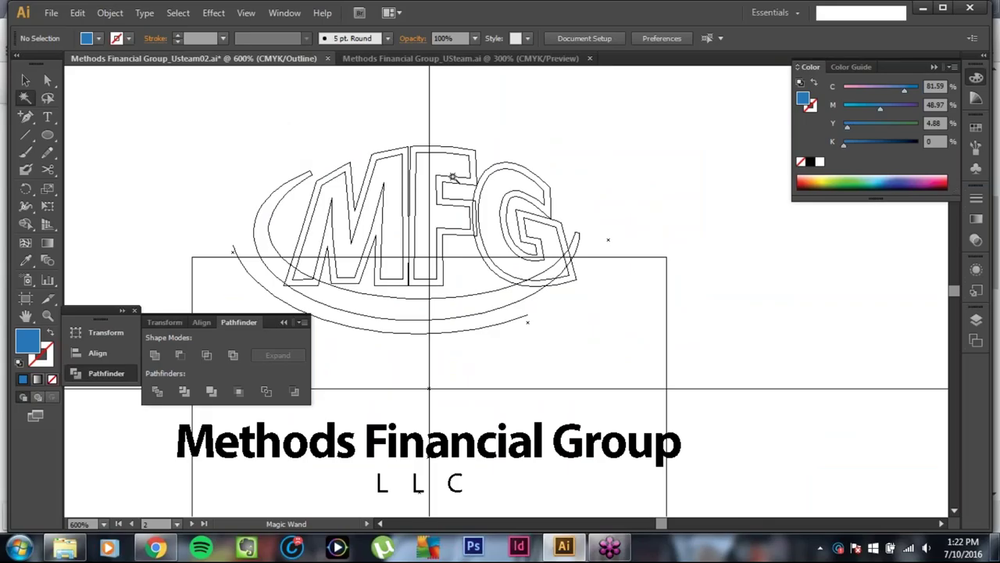
pyautogui.press('v')
pyautogui.hotkey('ctrl', 'y')
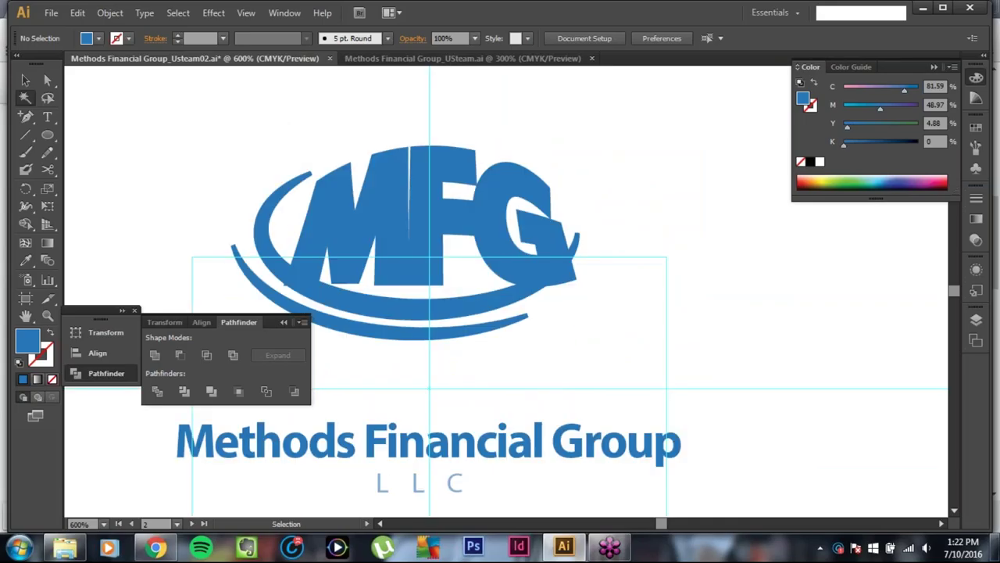
pyautogui.hotkey('ctrl', 'y')
pyautogui.hotkey('ctrl', 'y')
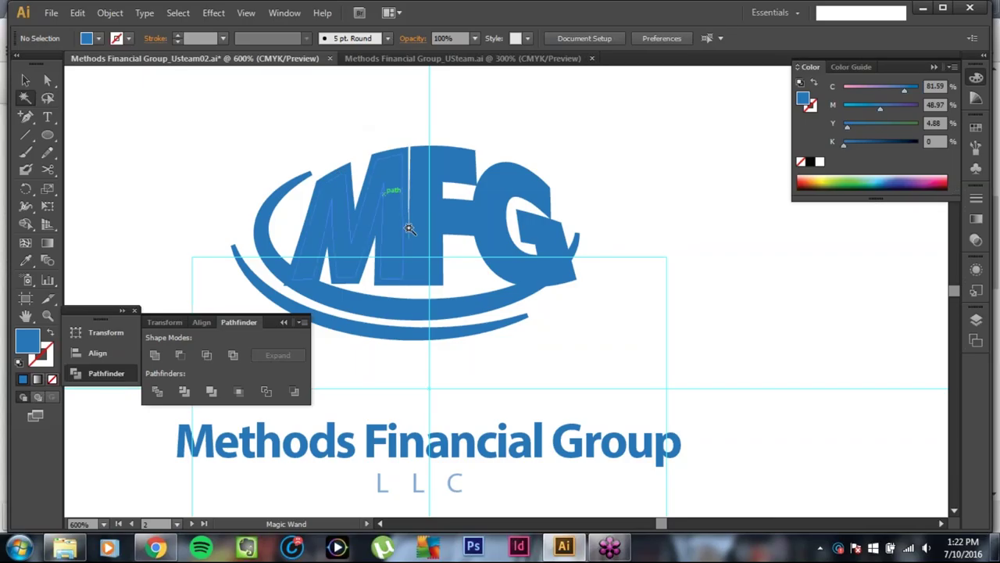
# Step: Undo the offset that thickens the MFG letters, deselect them and collapse the Pathfinder options
pyautogui.click(47, 80)
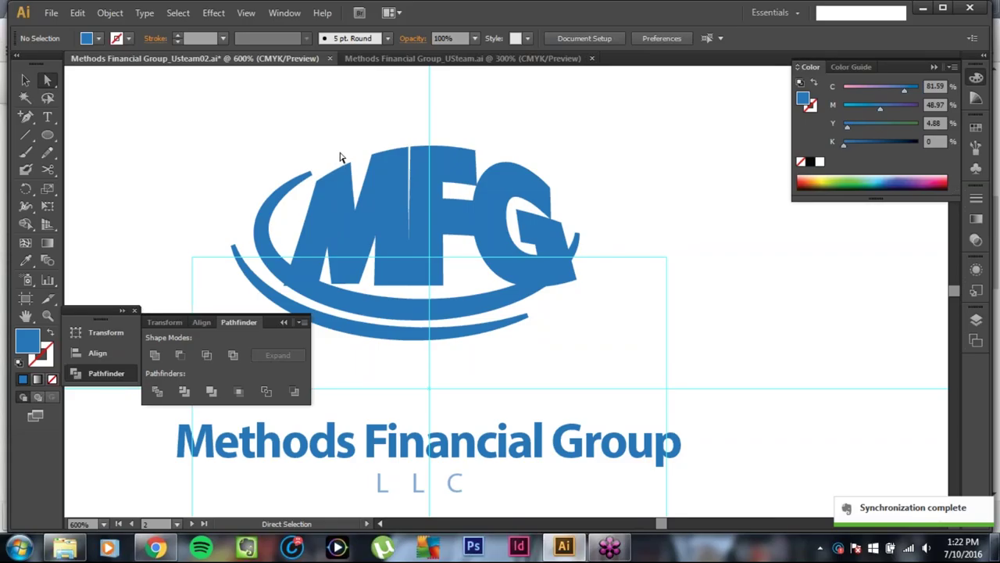
pyautogui.moveTo(314, 140); pyautogui.dragTo(429, 191)
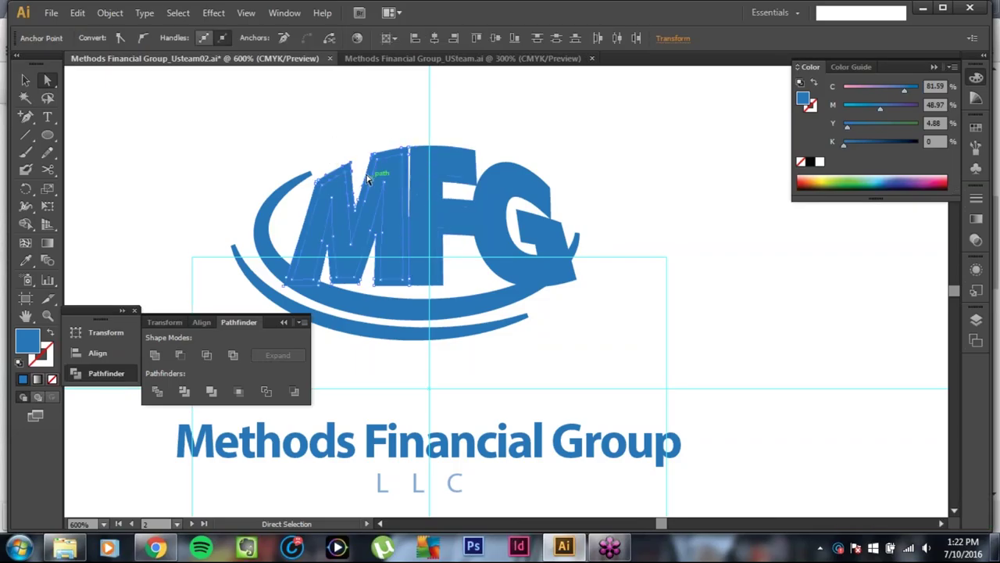
pyautogui.moveTo(327, 136); pyautogui.dragTo(532, 218)
pyautogui.click(374, 129)
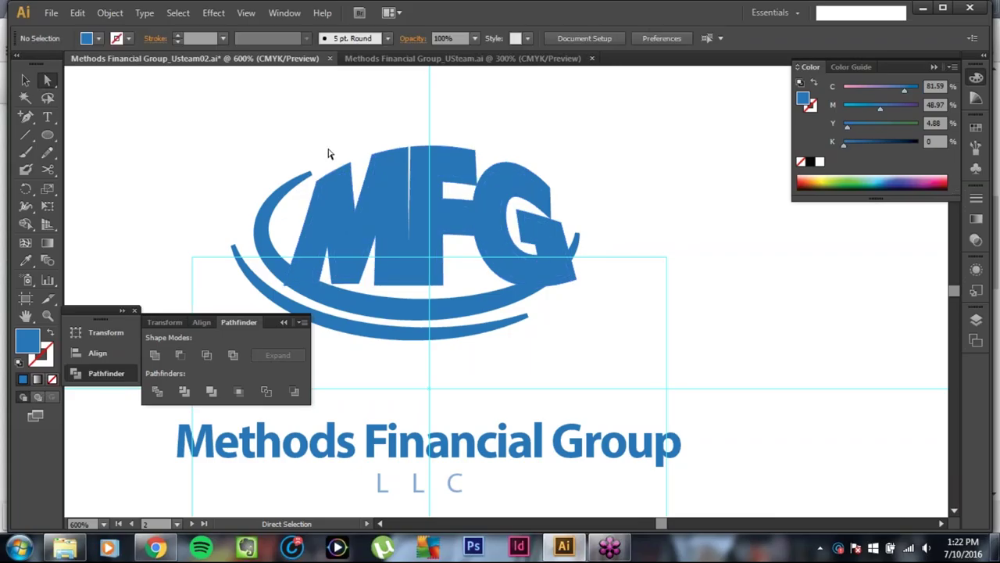
pyautogui.click(364, 216)
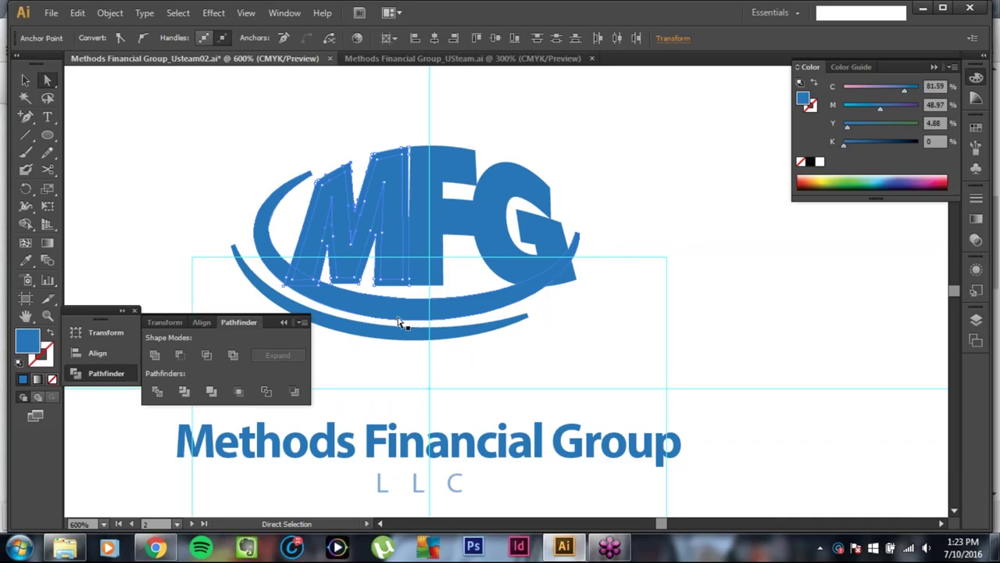
pyautogui.hotkey('ctrl', 'z')
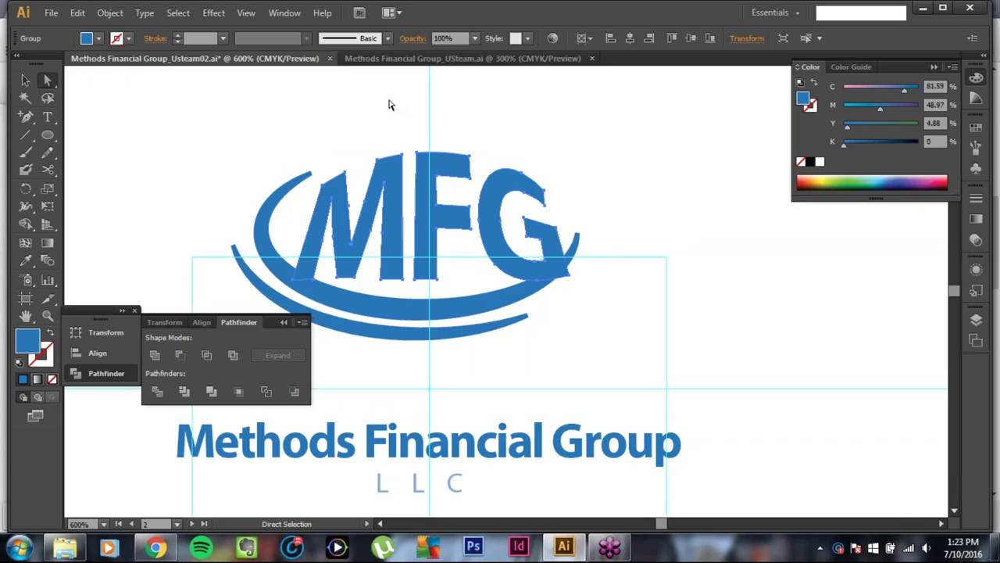
pyautogui.click(390, 105)
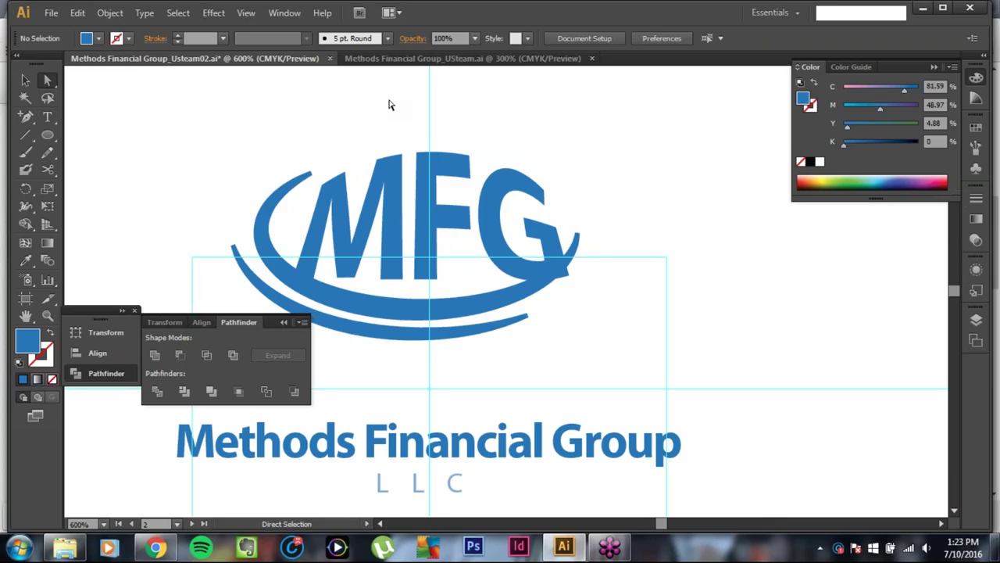
pyautogui.click(283, 323)
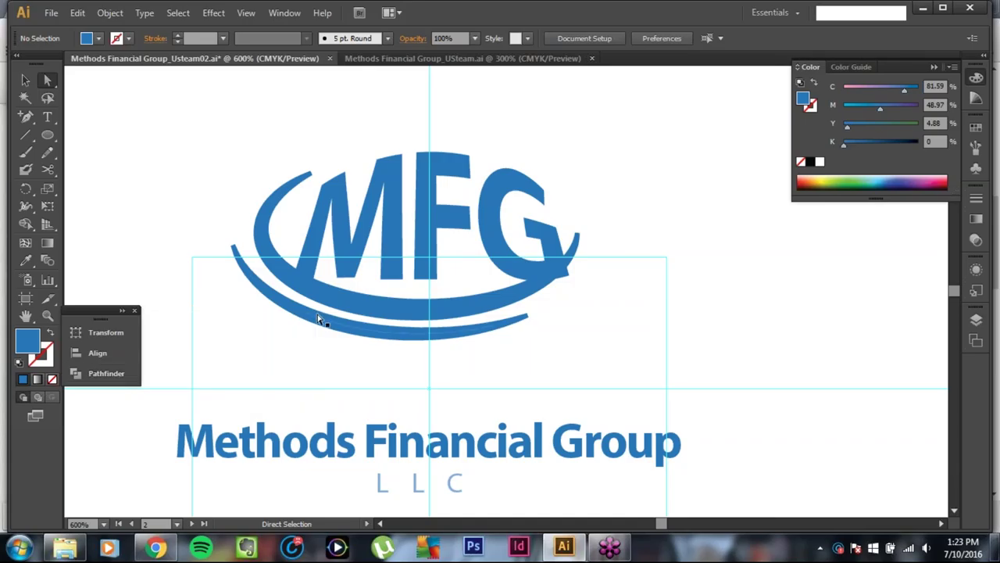
# Step: Try deleting the upper swoosh, and undo the deletion
pyautogui.moveTo(263, 351); pyautogui.dragTo(372, 295)
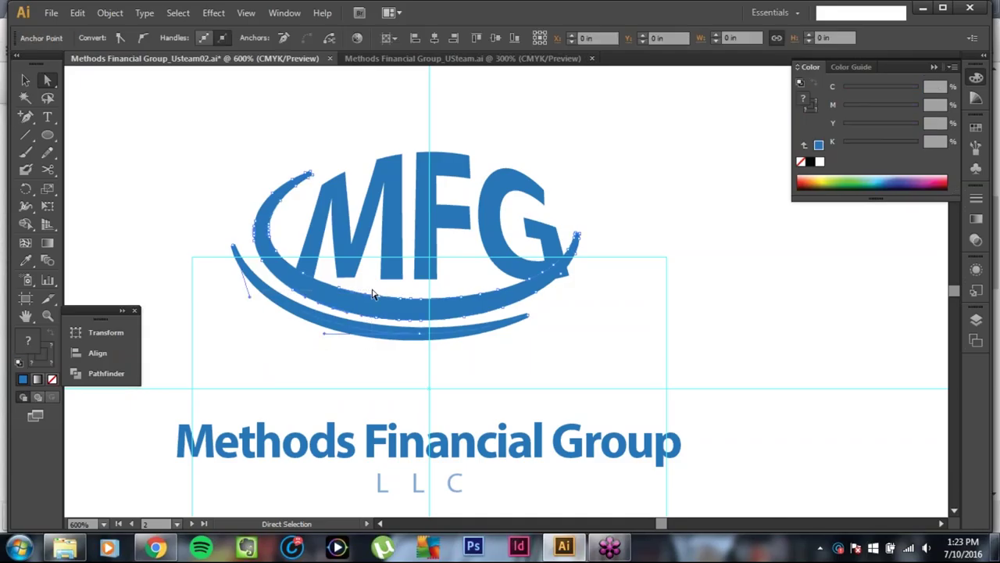
pyautogui.click(371, 369)
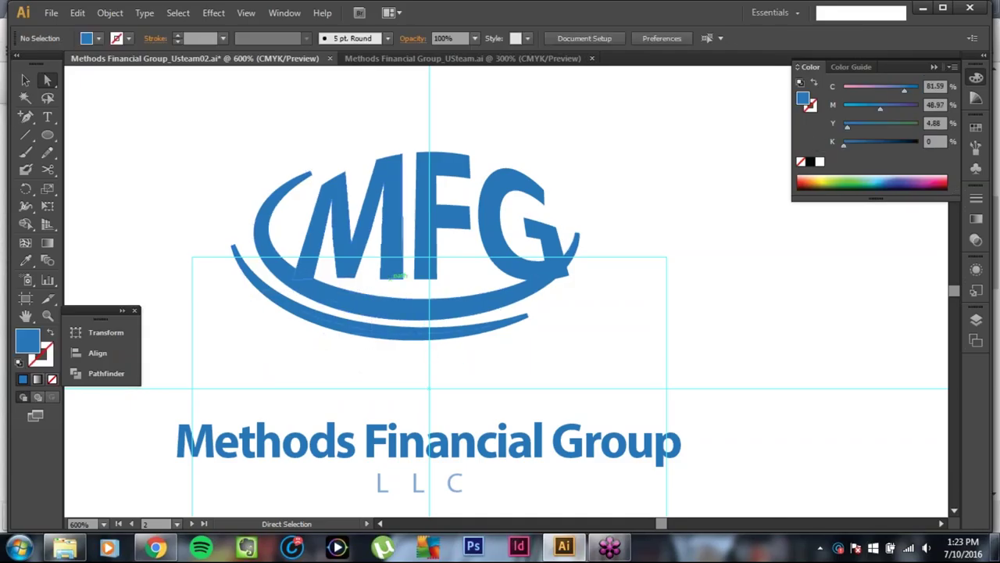
pyautogui.moveTo(347, 143); pyautogui.dragTo(469, 203)
pyautogui.moveTo(230, 173); pyautogui.dragTo(305, 213)
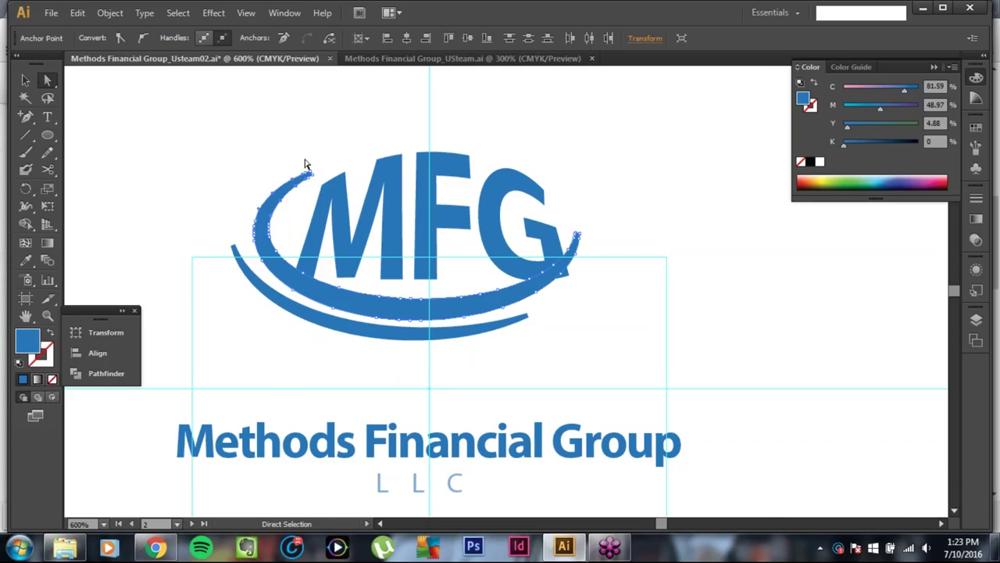
pyautogui.press('Delete')
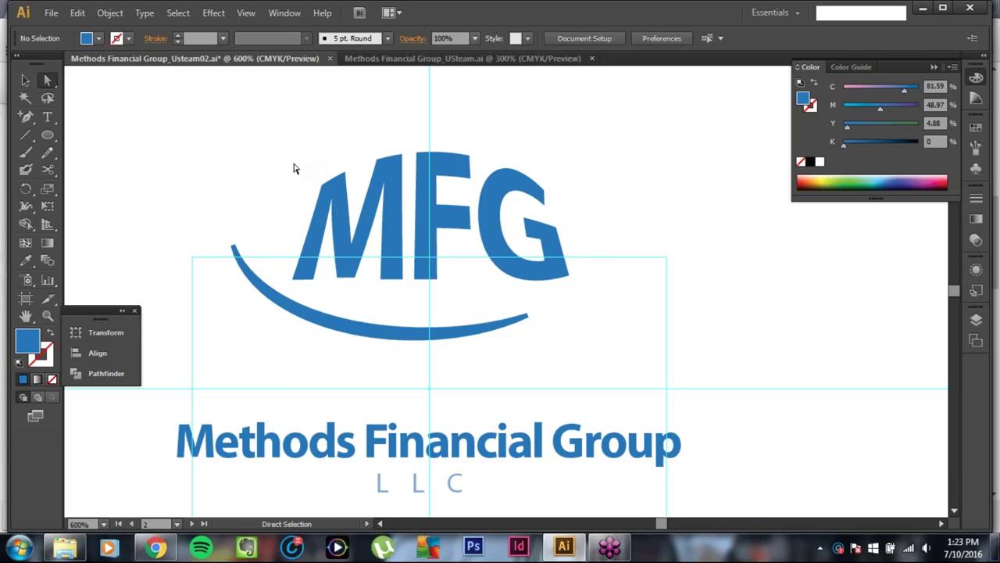
pyautogui.hotkey('ctrl', 'z')
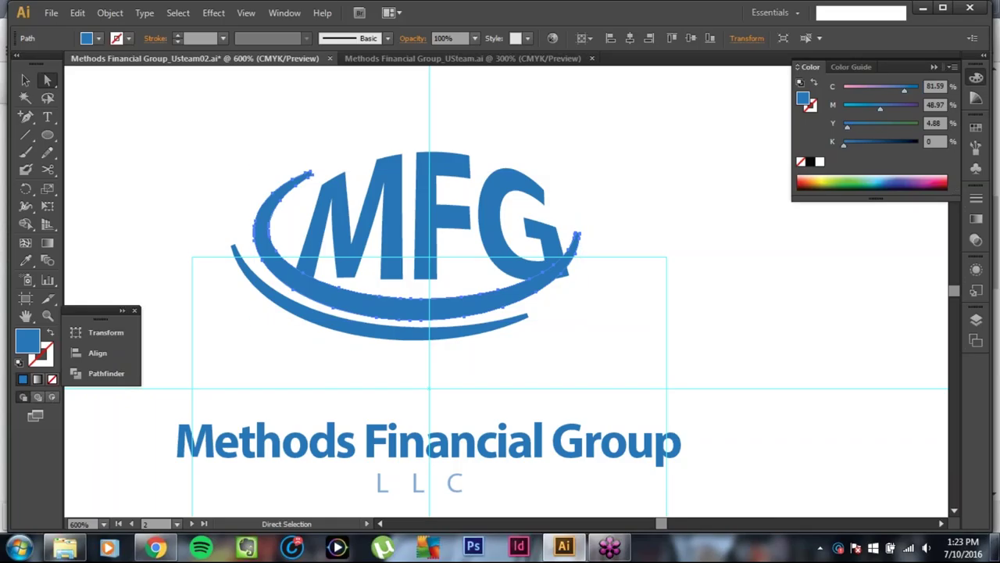
# Step: Offset the upper swoosh's path by 0.5 mm with miter joins and a miter limit of 4, with the preview enabled
pyautogui.click(113, 14)
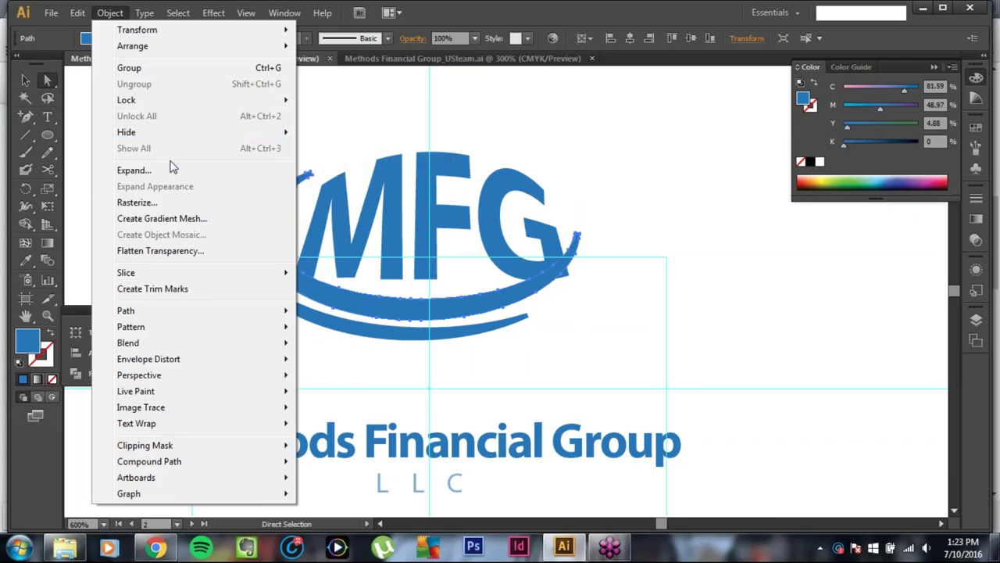
pyautogui.moveTo(161, 310)
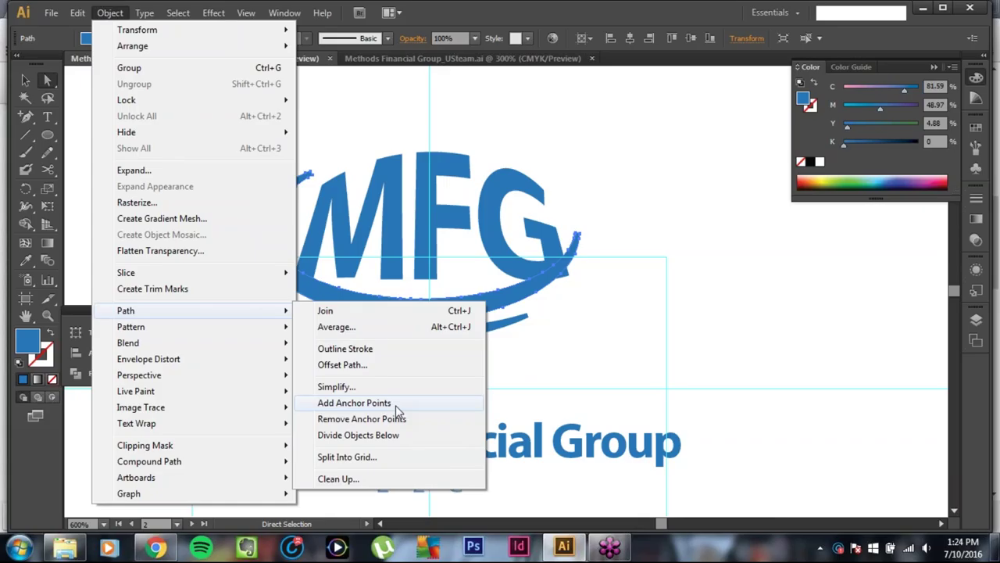
pyautogui.click(383, 366)
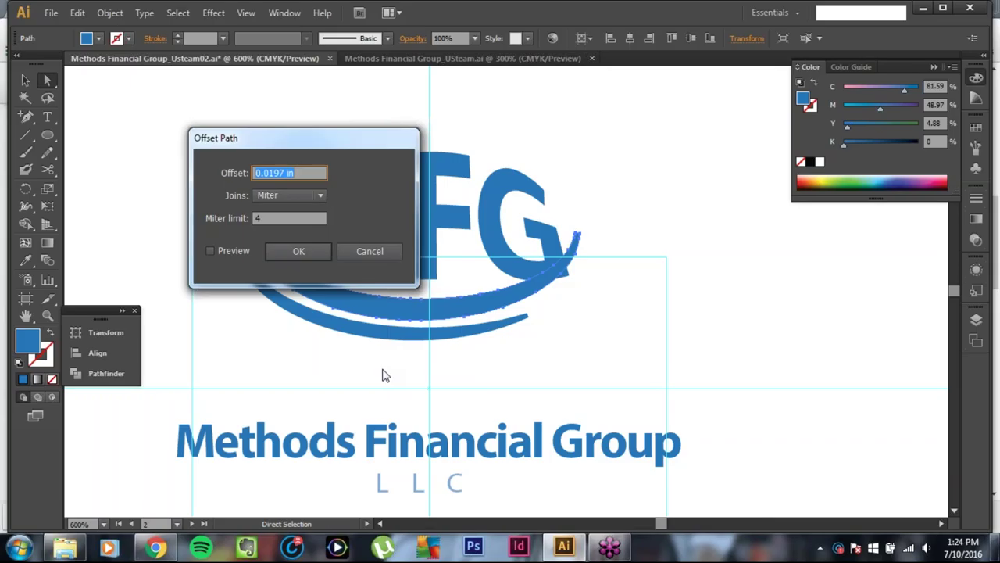
pyautogui.write('.5mm')
pyautogui.click(222, 255)
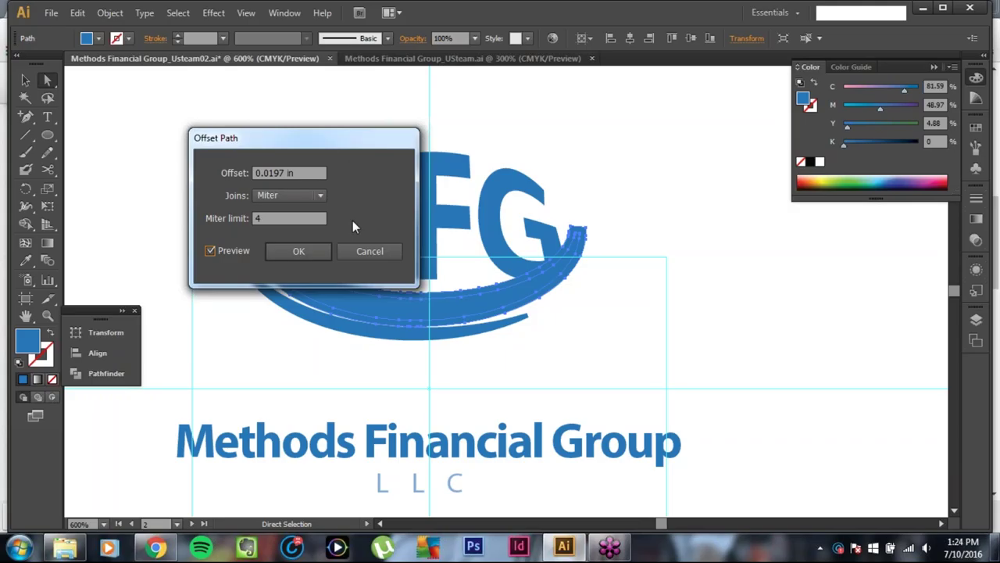
pyautogui.click(317, 251)
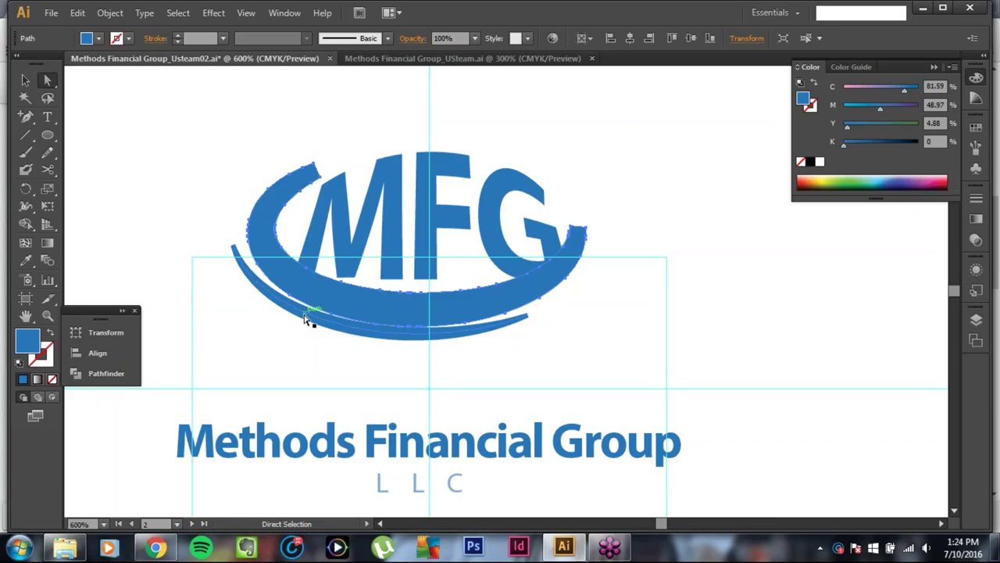
# Step: Try removing the offset shape around the upper swoosh, and restore it in place
pyautogui.press('v')
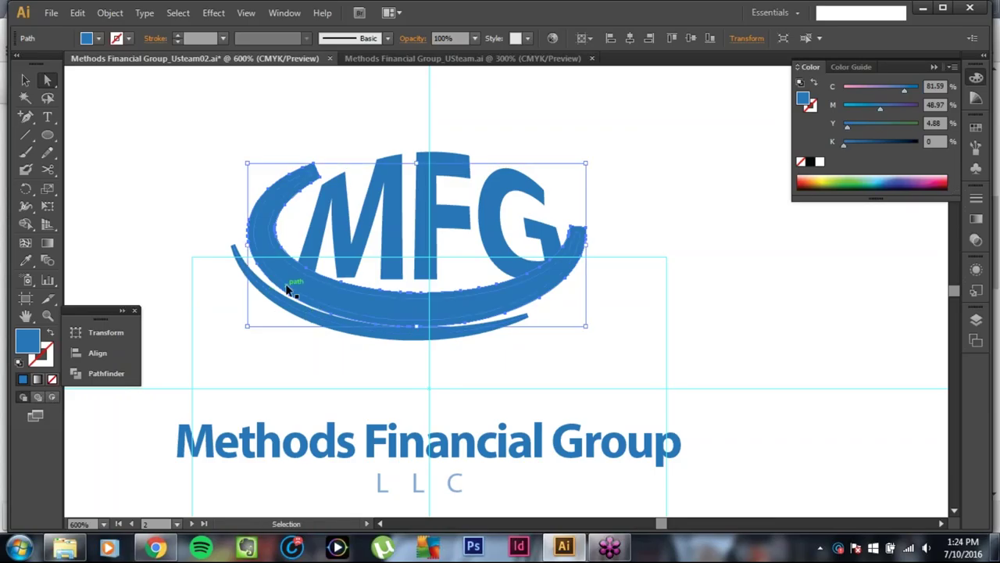
pyautogui.press('a')
pyautogui.hotkey('ctrl', 'shift', 'a')
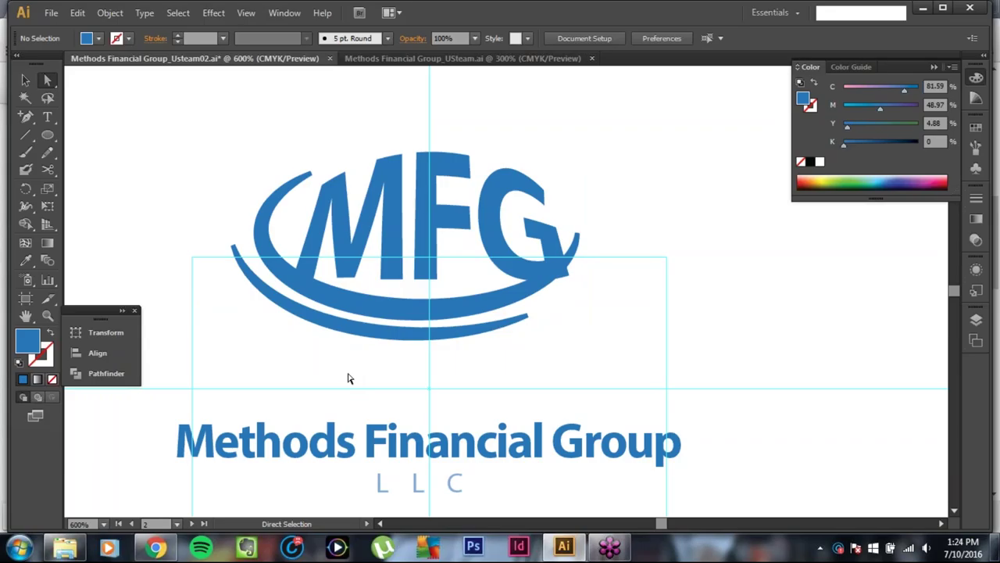
pyautogui.hotkey('ctrl', 'f')
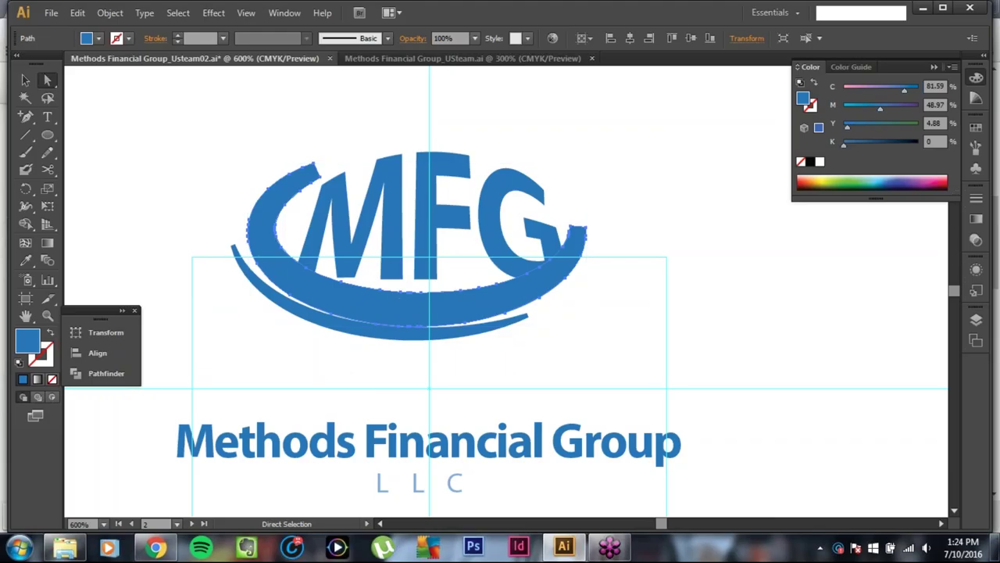
pyautogui.press('ctrl')
# Step: Swap the offset shape's fill and stroke so it has only a blue outline, and deselect it
pyautogui.hotkey('shift', 'x')
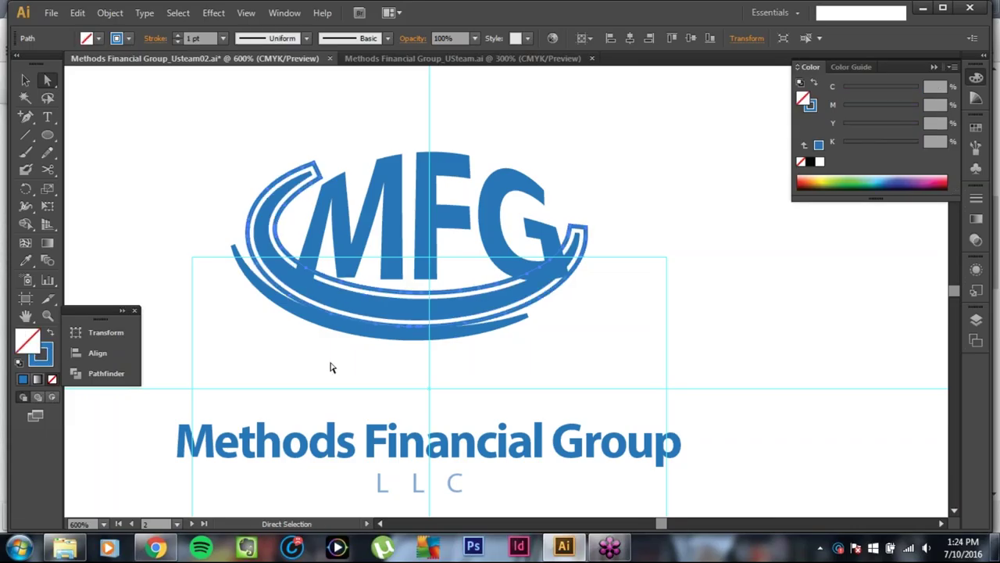
pyautogui.click(194, 129)
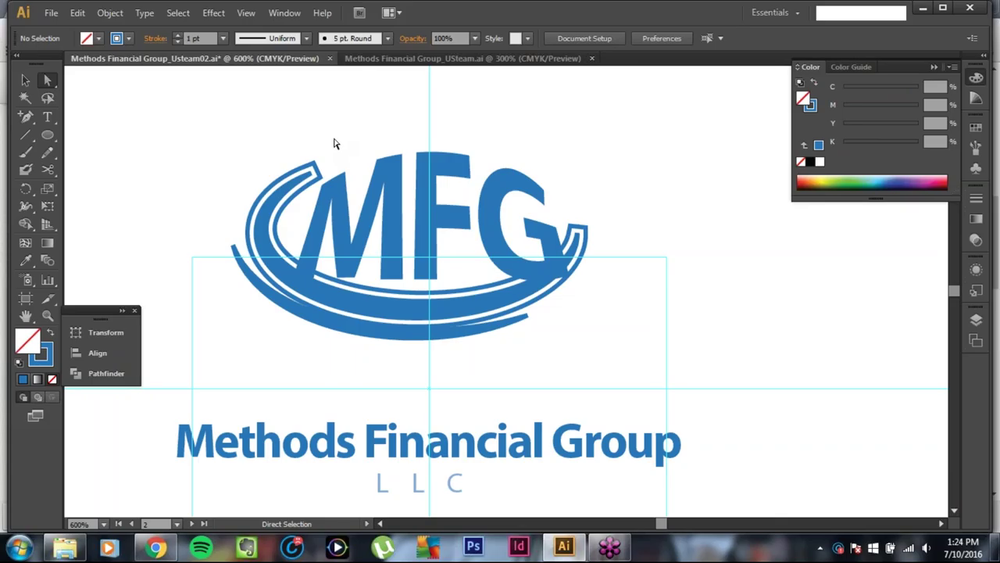
# Step: Delete the whole MFG letter group, leaving the swooshes and the offset outline
pyautogui.moveTo(336, 147); pyautogui.dragTo(543, 228)
pyautogui.press('v')
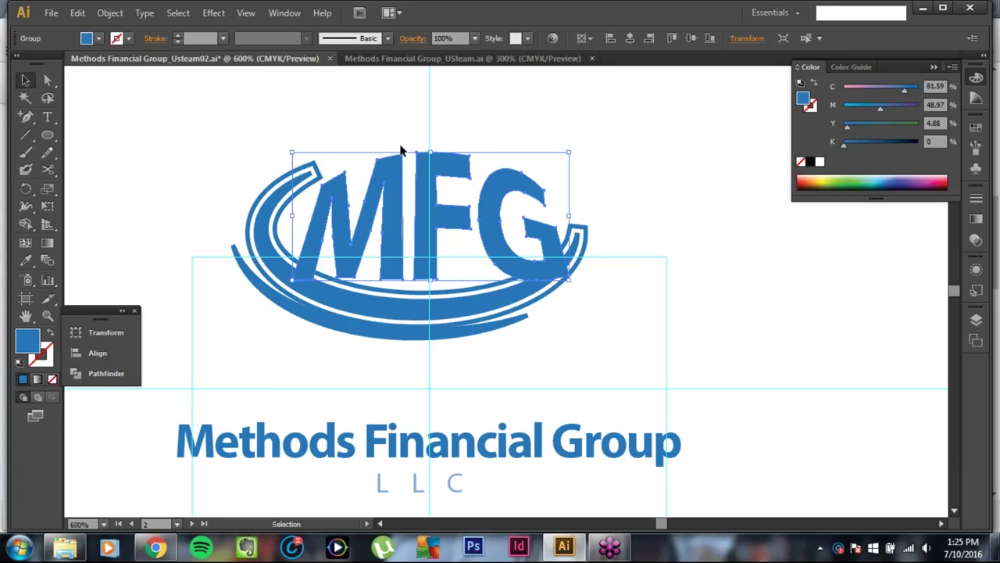
pyautogui.click(46, 367)
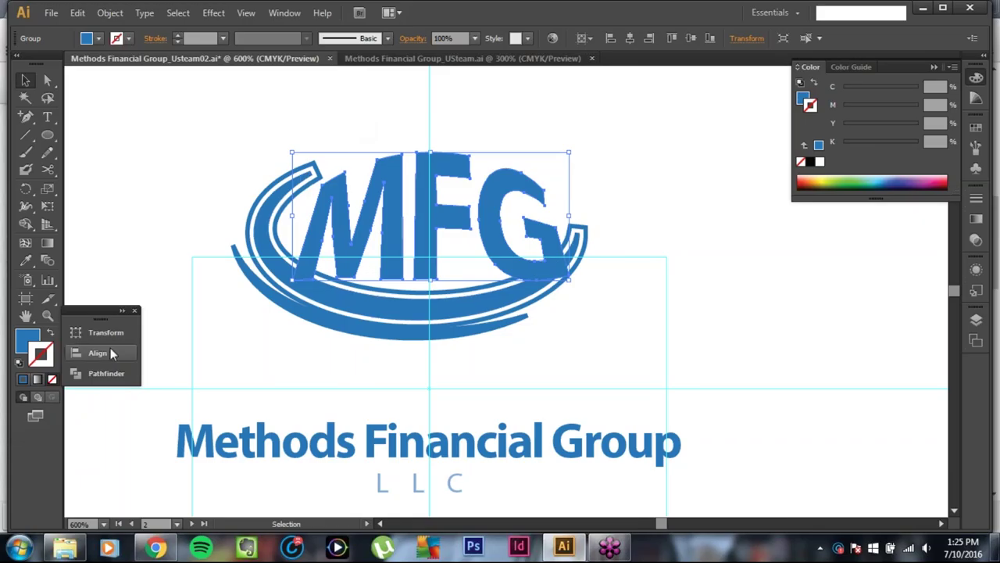
pyautogui.press('a')
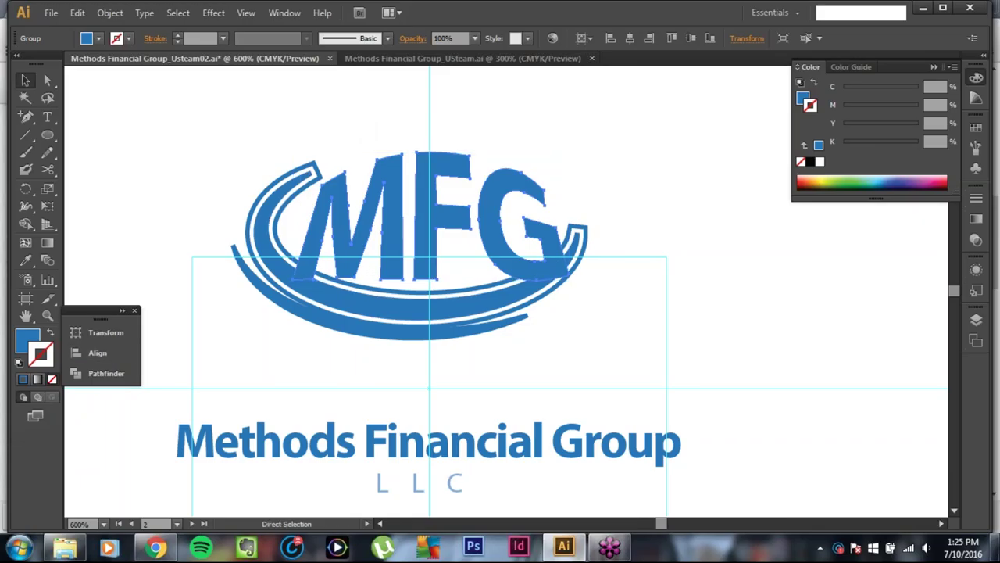
pyautogui.press('Delete')
pyautogui.press('v')
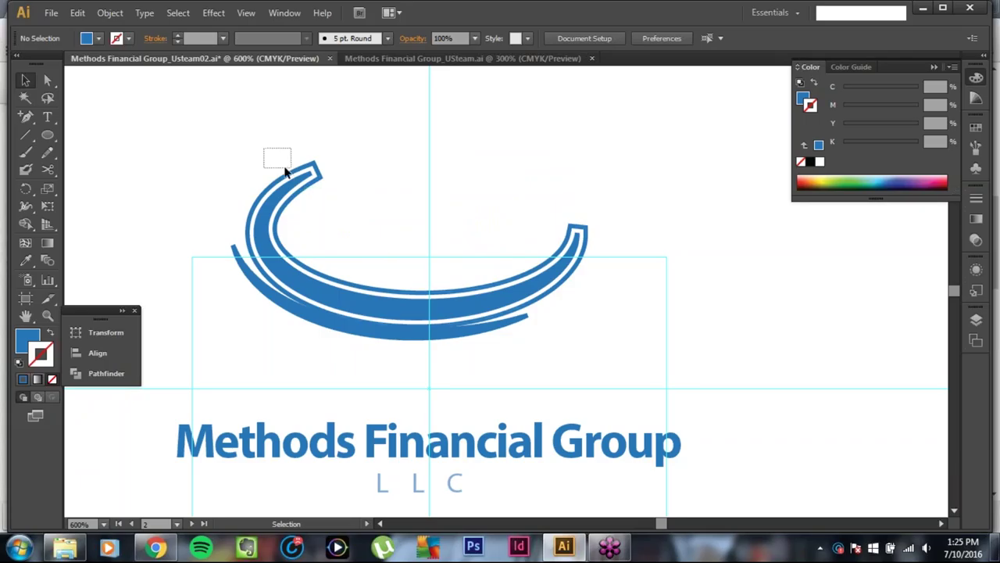
# Step: Try deleting the blue offset outline around the upper swoosh
pyautogui.moveTo(264, 143); pyautogui.dragTo(587, 281)
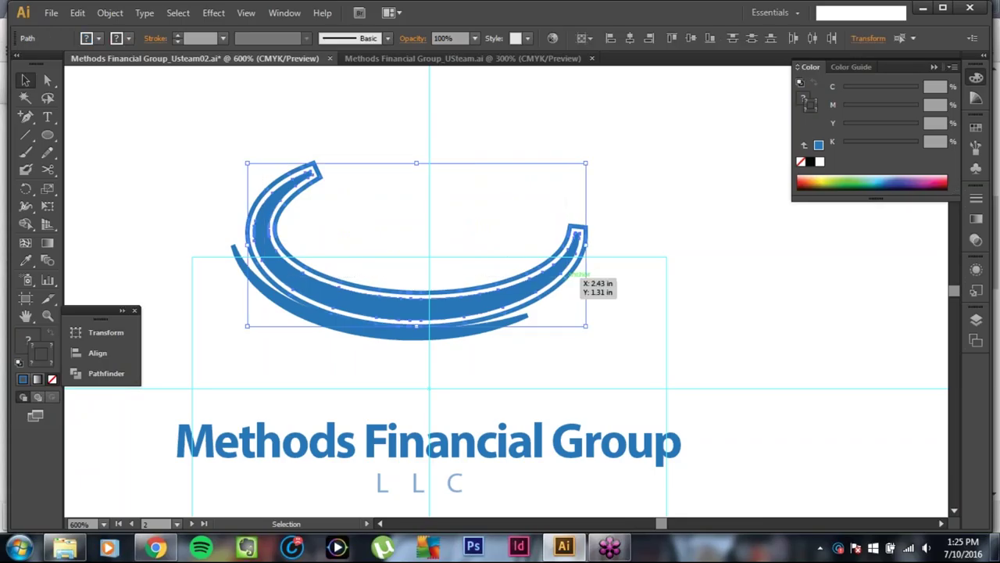
pyautogui.click(356, 224)
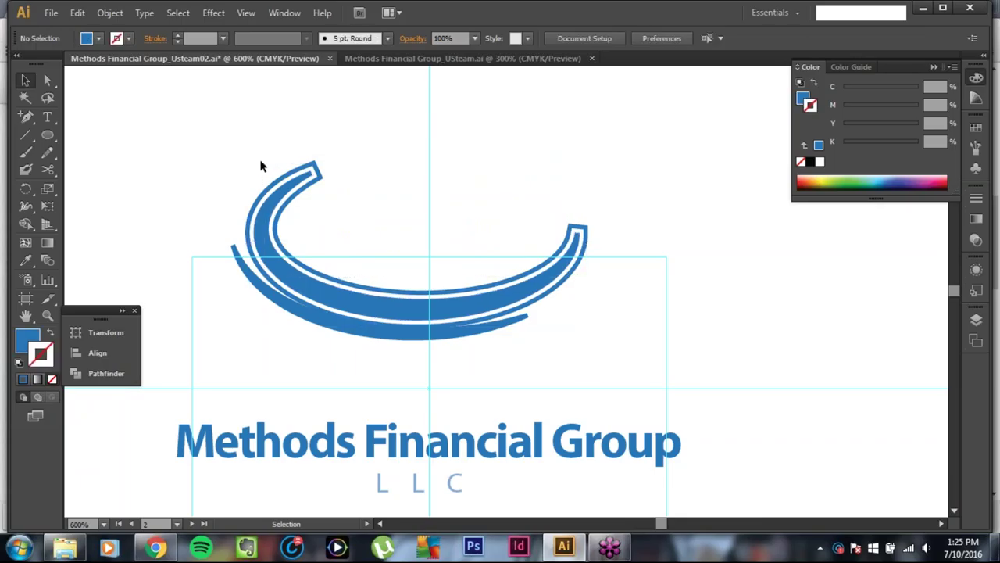
pyautogui.click(291, 186)
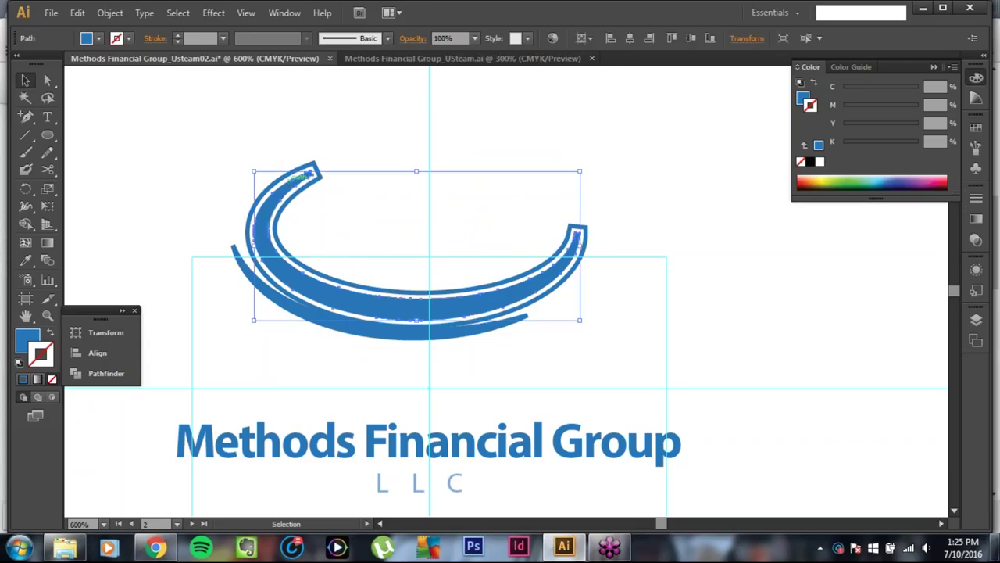
pyautogui.click(407, 272)
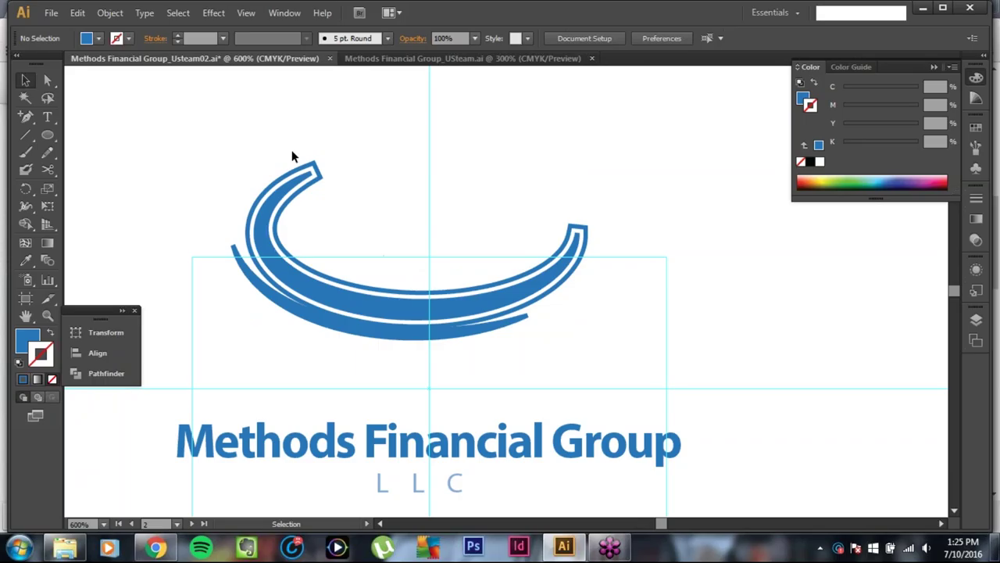
pyautogui.click(312, 167)
pyautogui.click(302, 169)
pyautogui.click(311, 166)
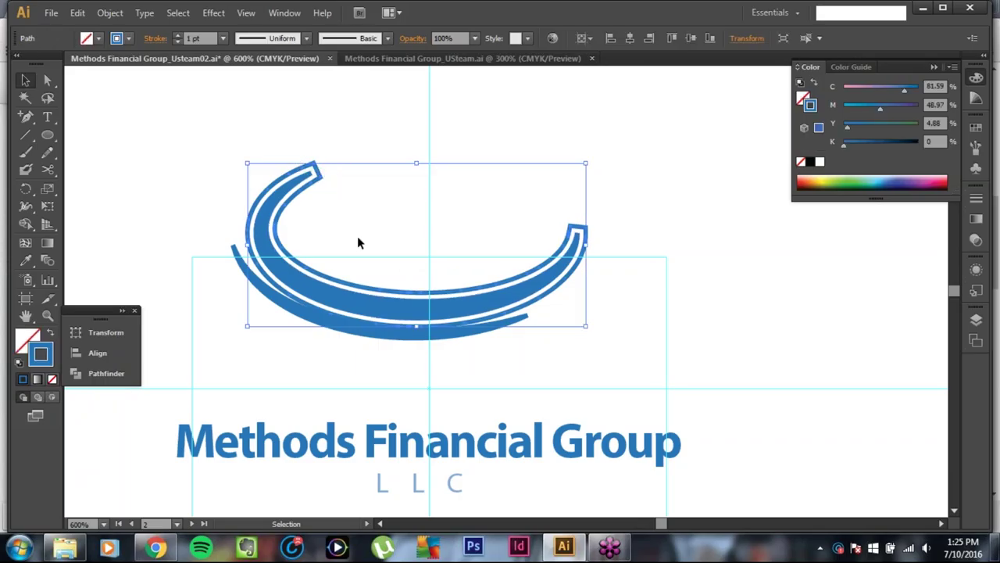
pyautogui.hotkey('ctrl', 'z')
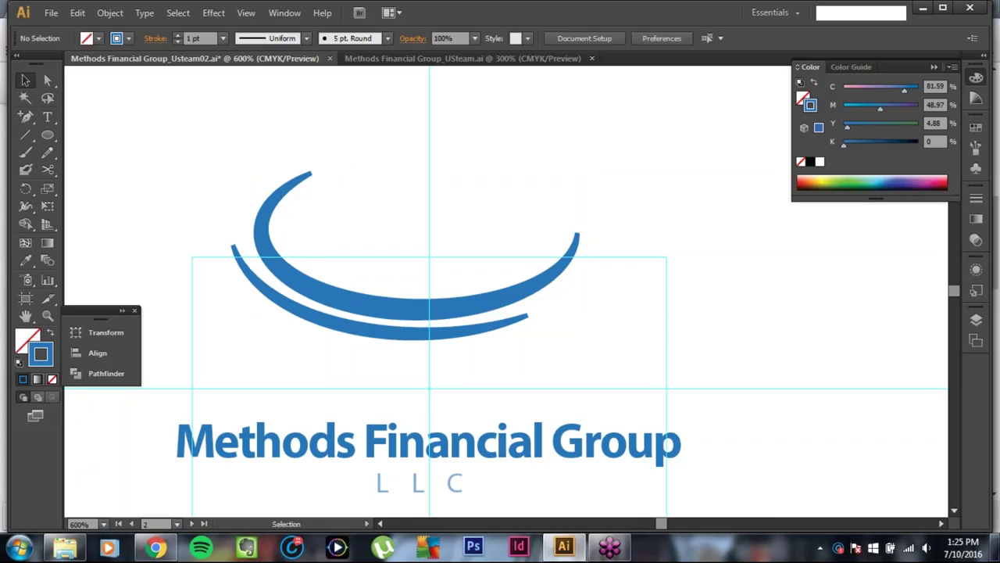
# Step: Restore the deleted MFG letters and offset outline, and split them where they overlap with Pathfinder Divide
pyautogui.press('a')
pyautogui.hotkey('ctrl', 'shift', 'z')
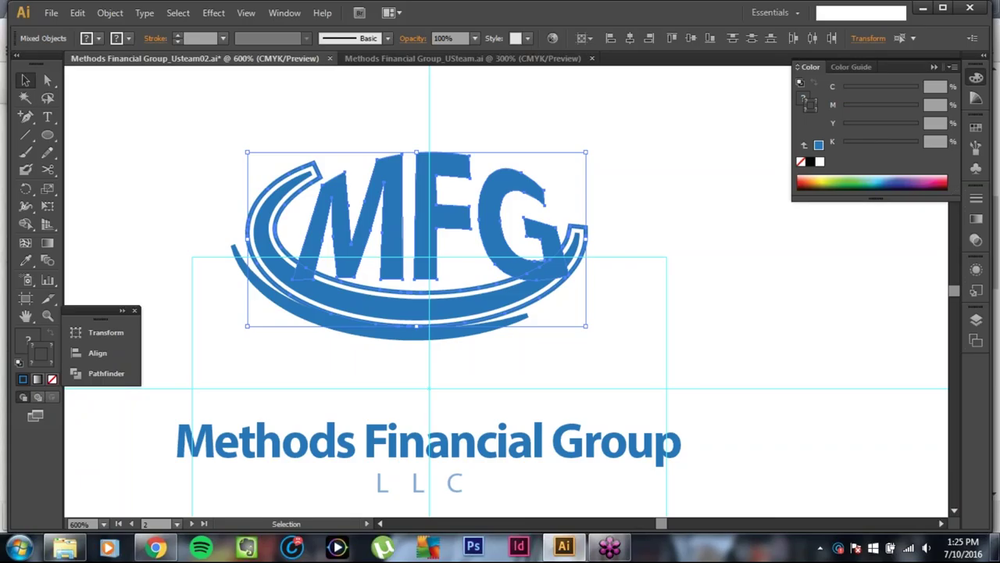
pyautogui.click(117, 378)
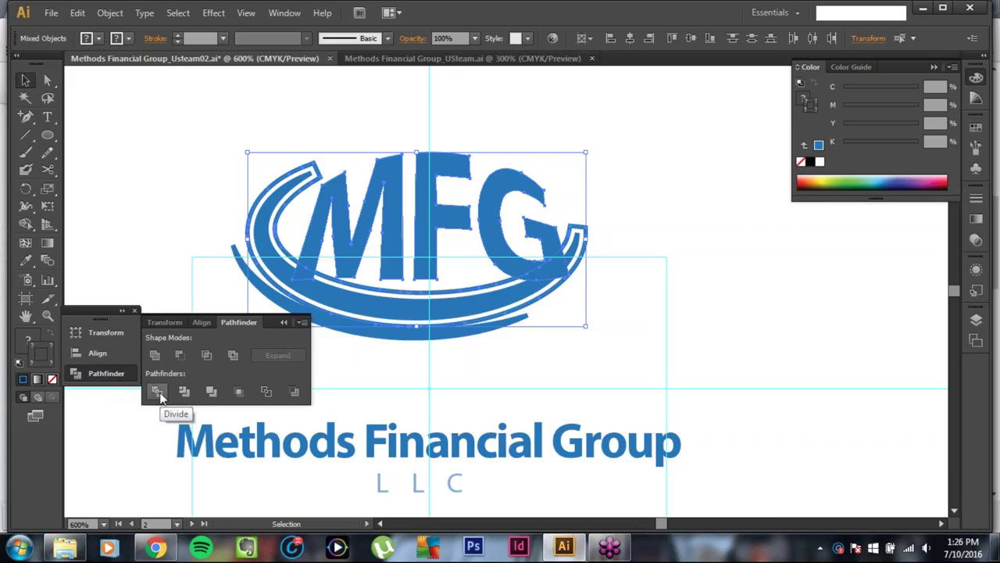
pyautogui.click(158, 392)
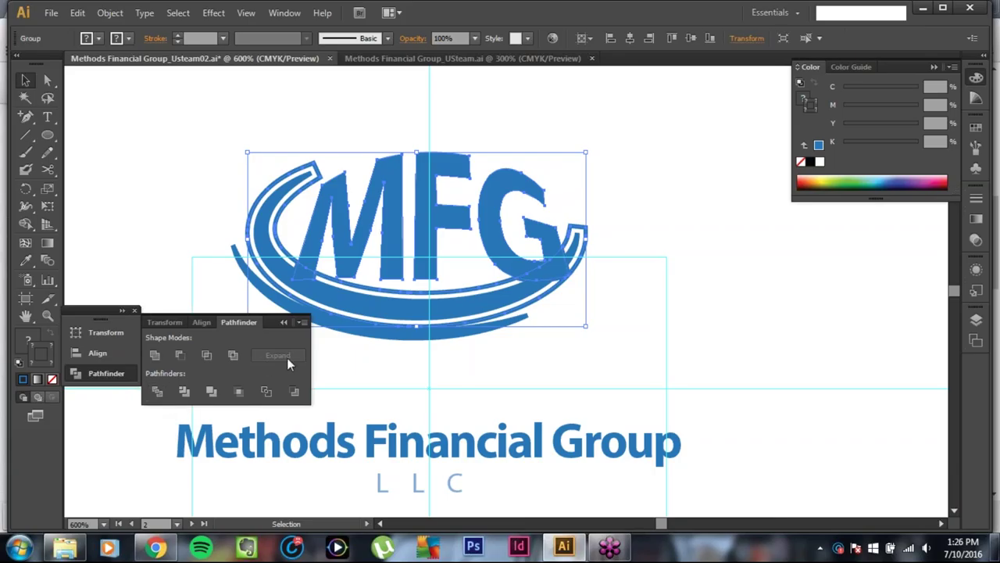
pyautogui.click(168, 102)
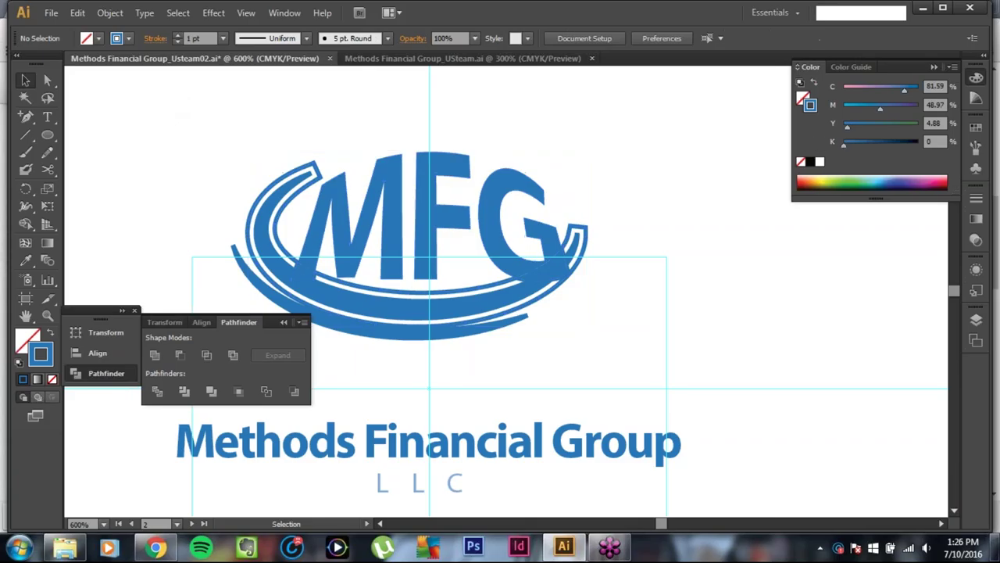
pyautogui.click(286, 322)
pyautogui.moveTo(298, 148); pyautogui.dragTo(692, 335)
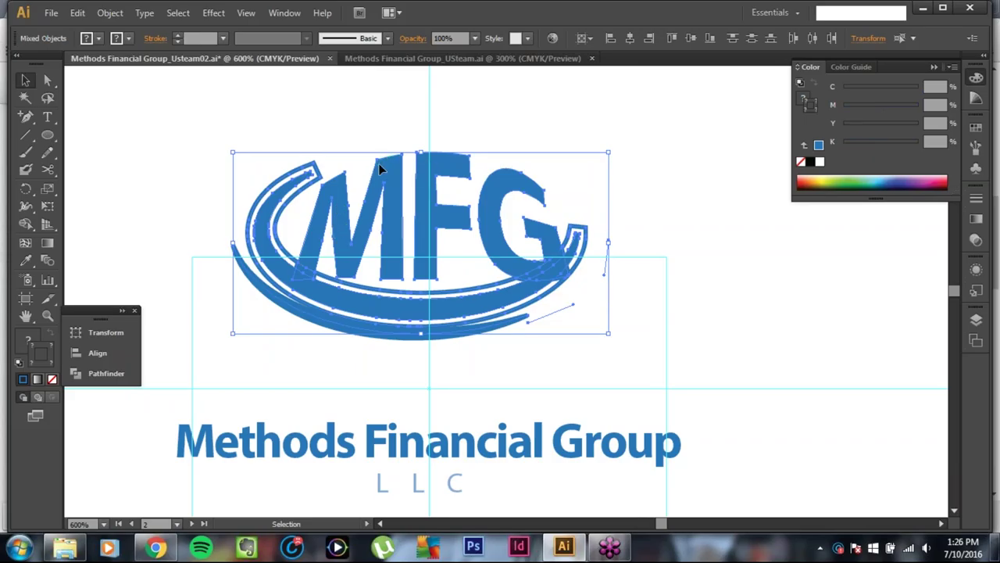
pyautogui.click(249, 110)
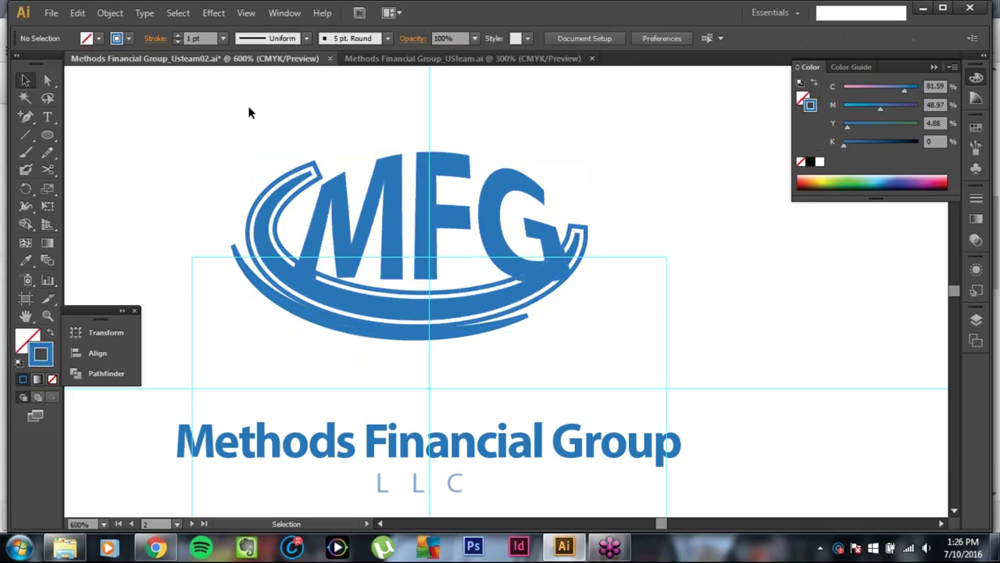
# Step: Try deleting the divided M, F and G pieces above the swoosh, one letter at a time
pyautogui.click(47, 80)
pyautogui.click(353, 174)
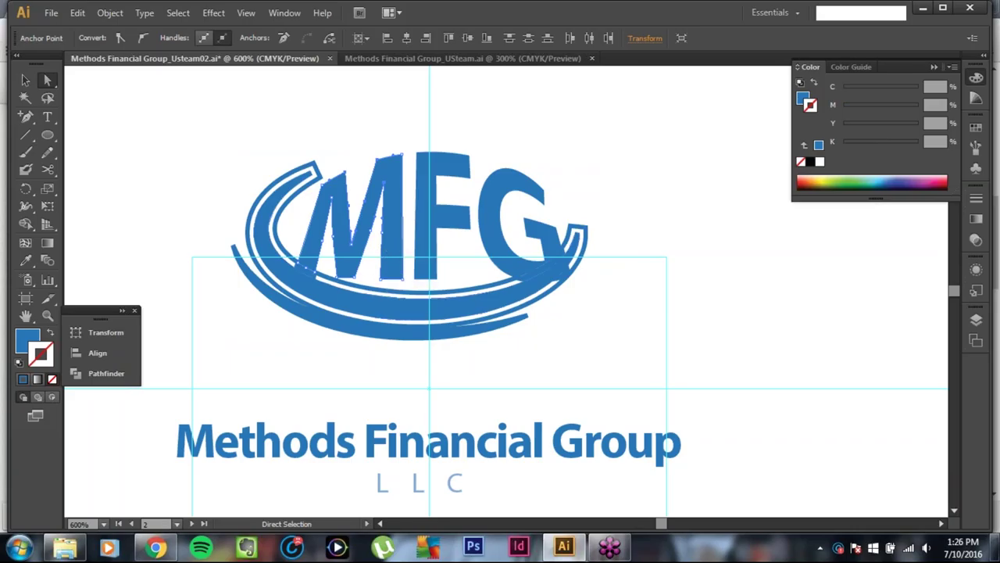
pyautogui.press('Delete')
pyautogui.press('a')
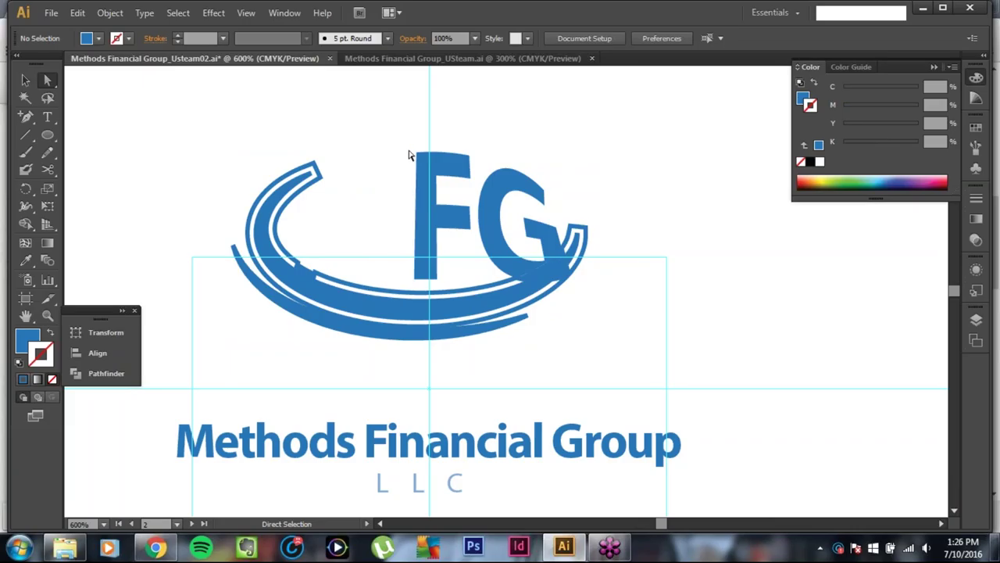
pyautogui.moveTo(404, 150); pyautogui.dragTo(470, 286)
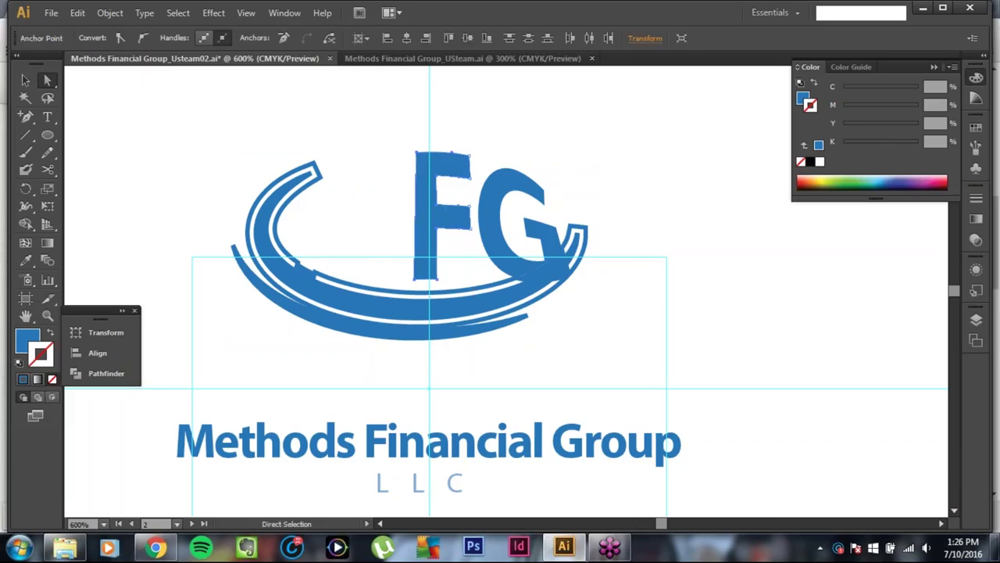
pyautogui.press('v')
pyautogui.press('Delete')
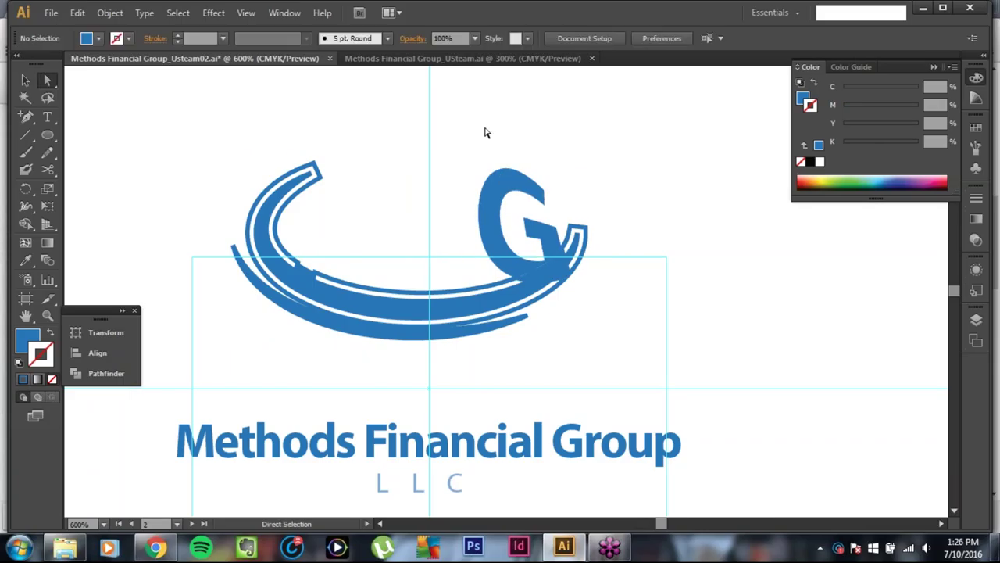
pyautogui.click(505, 207)
pyautogui.press('v')
pyautogui.press('Delete')
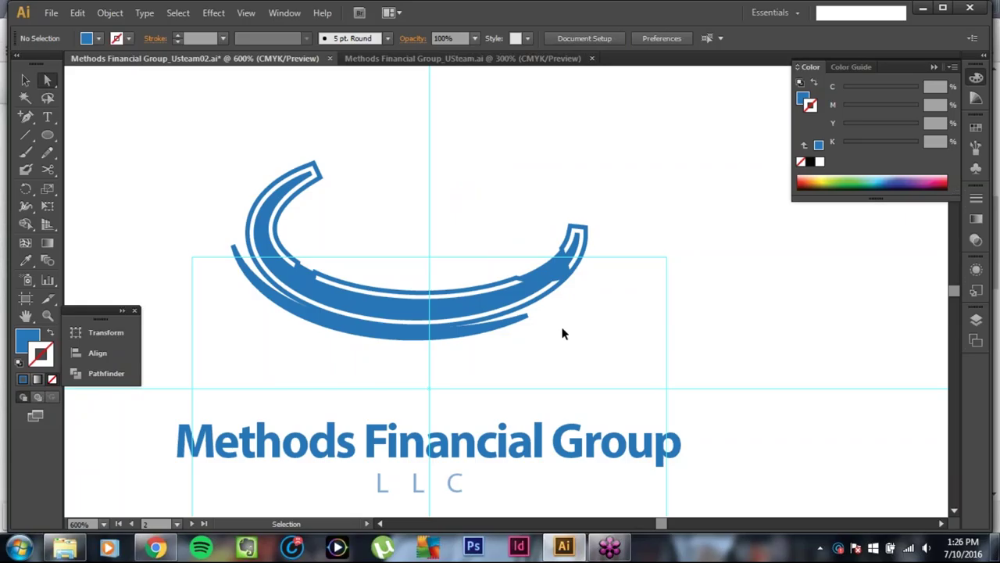
# Step: Undo the letter deletions, try deleting all three letter pieces together, and undo that as well
pyautogui.press('a')
pyautogui.press('v')
pyautogui.press('a')
pyautogui.hotkey('ctrl', 'z')
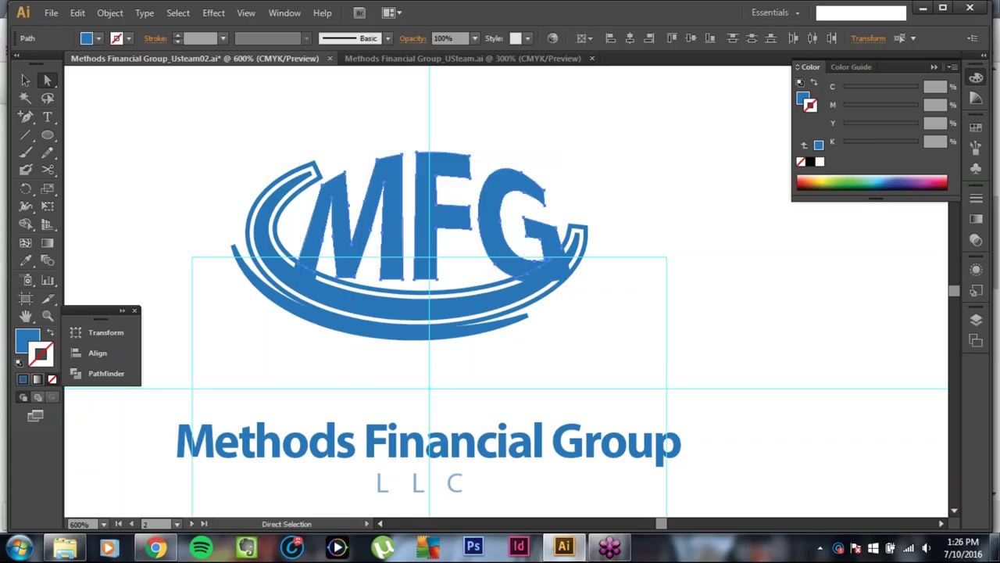
pyautogui.press('Delete')
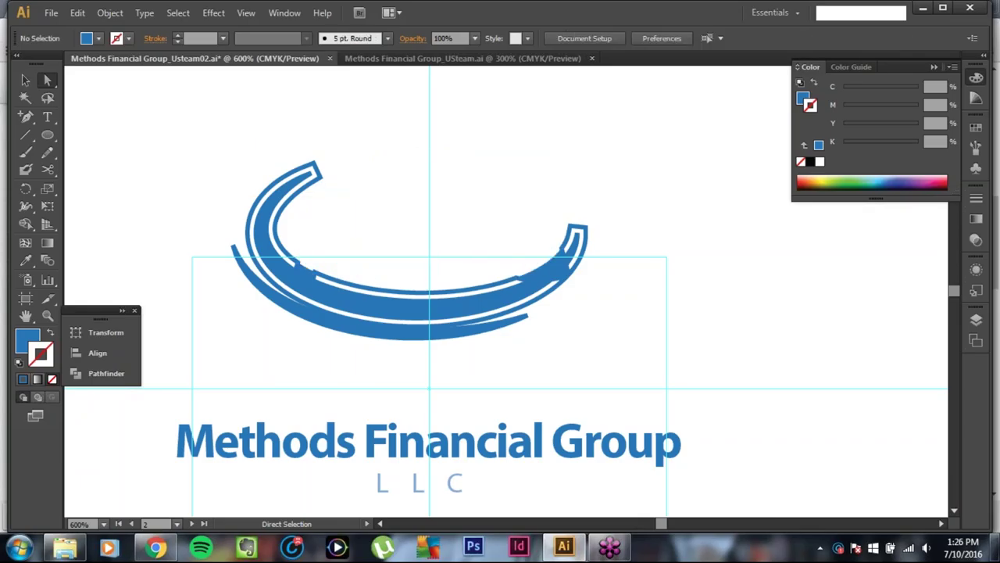
pyautogui.hotkey('ctrl', 'z')
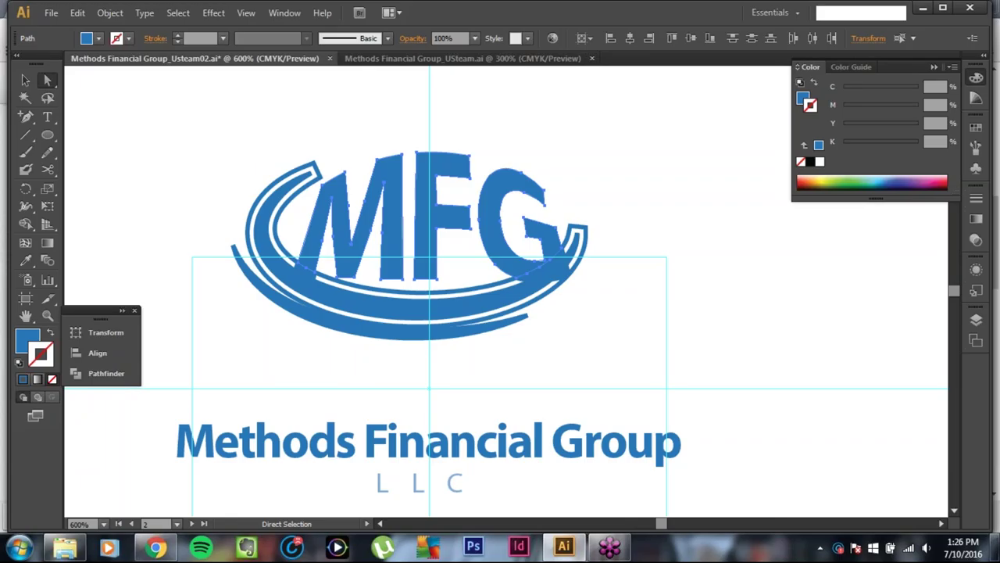
pyautogui.click(198, 136)
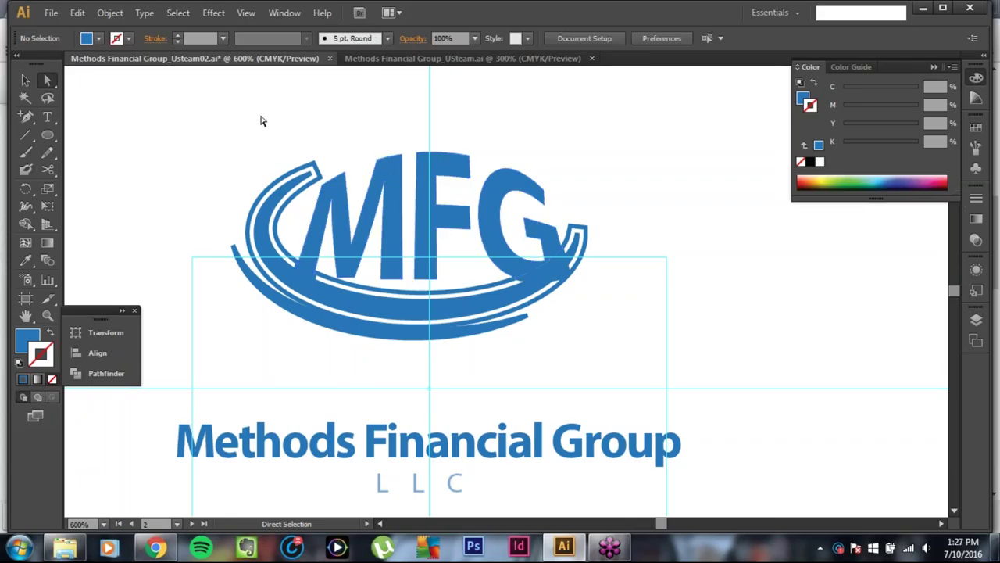
# Step: Try to select the divided offset outline separately from the upper swoosh and the lettering
pyautogui.moveTo(256, 133); pyautogui.dragTo(309, 209)
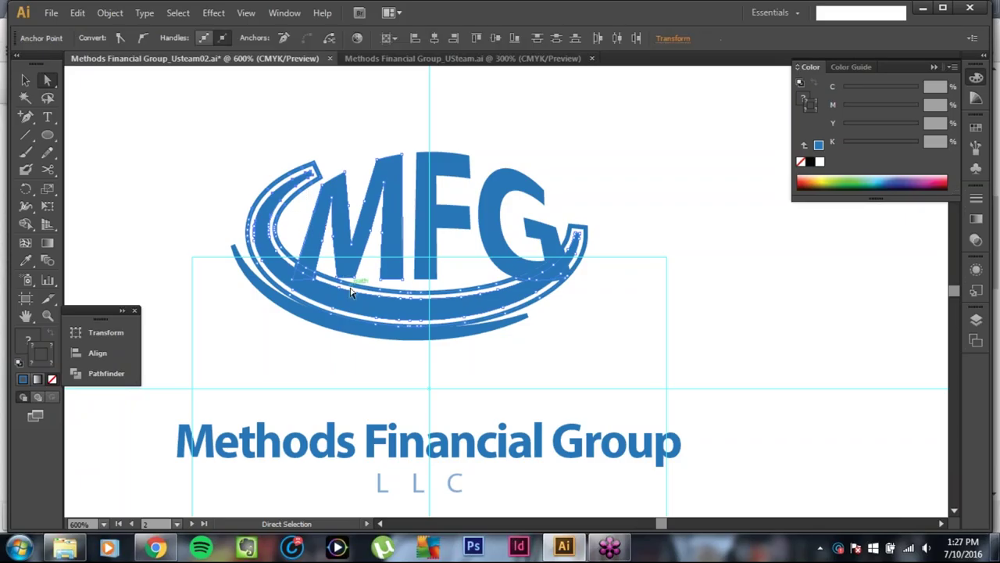
pyautogui.click(262, 133)
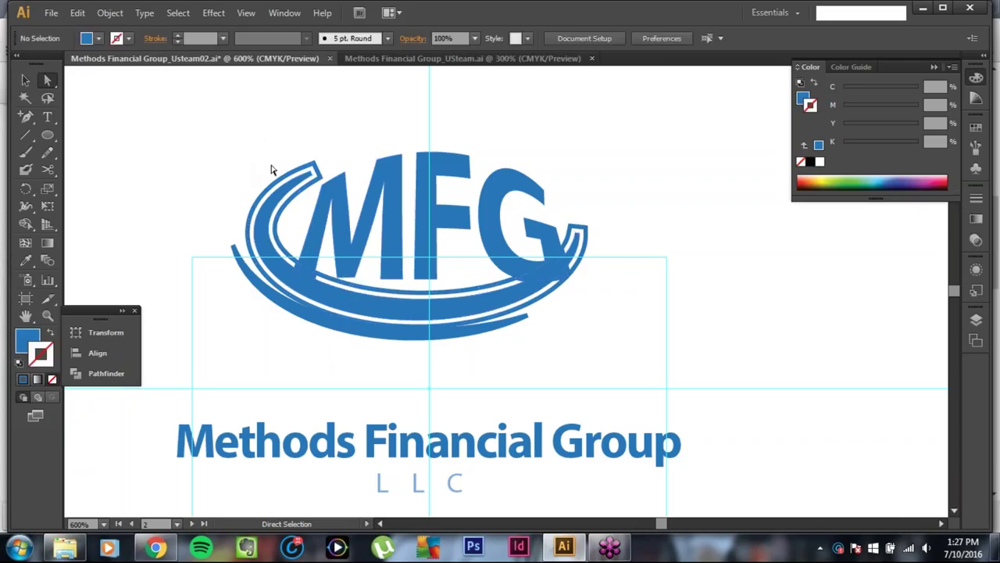
pyautogui.click(305, 206)
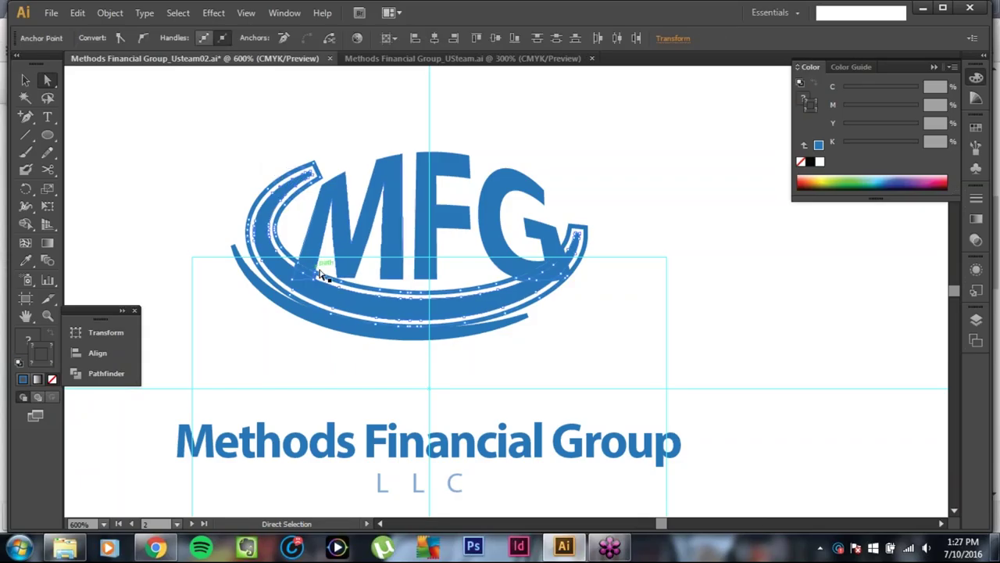
pyautogui.hotkey('ctrl', 'shift', 'a')
pyautogui.press('v')
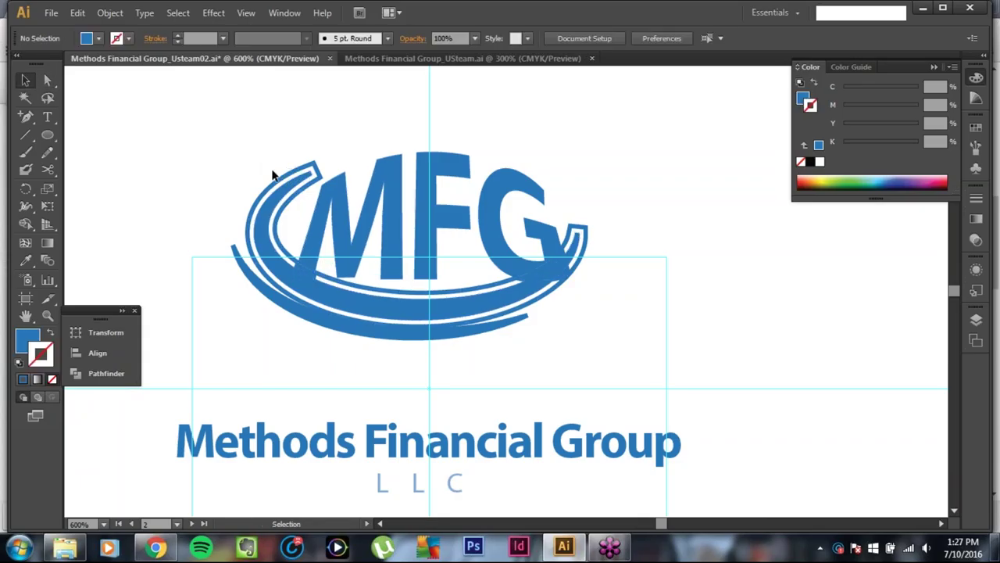
pyautogui.click(305, 206)
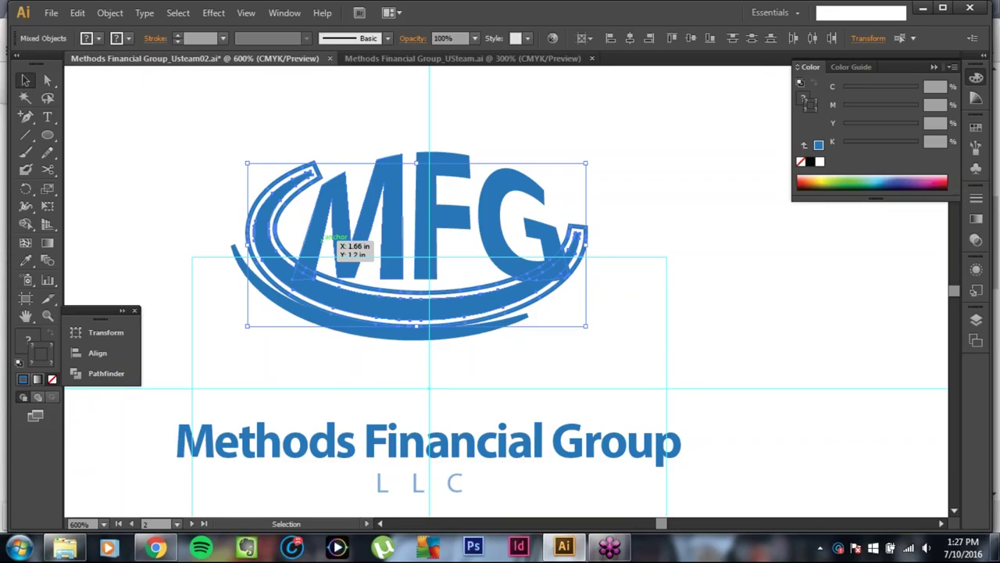
pyautogui.click(272, 174)
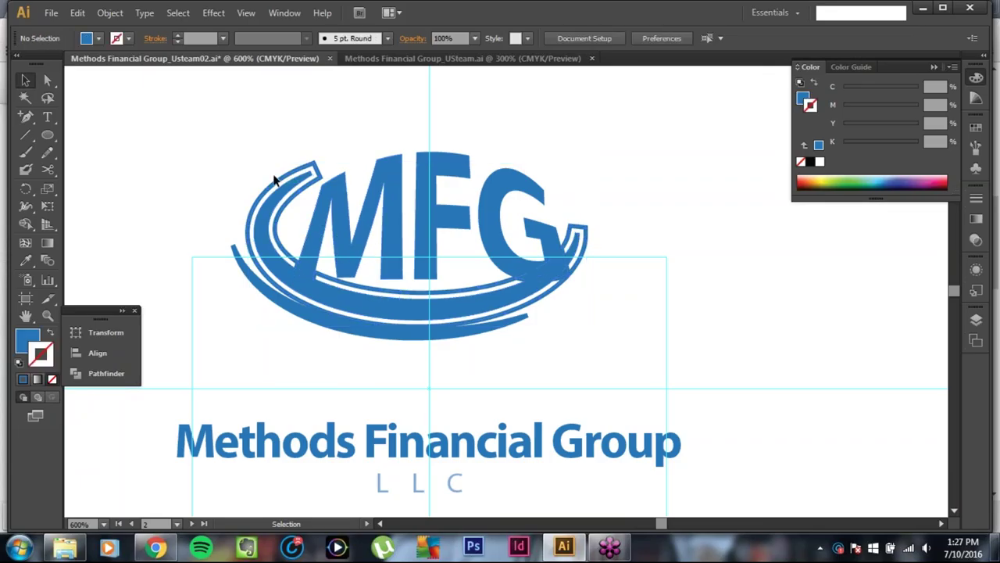
pyautogui.click(286, 186)
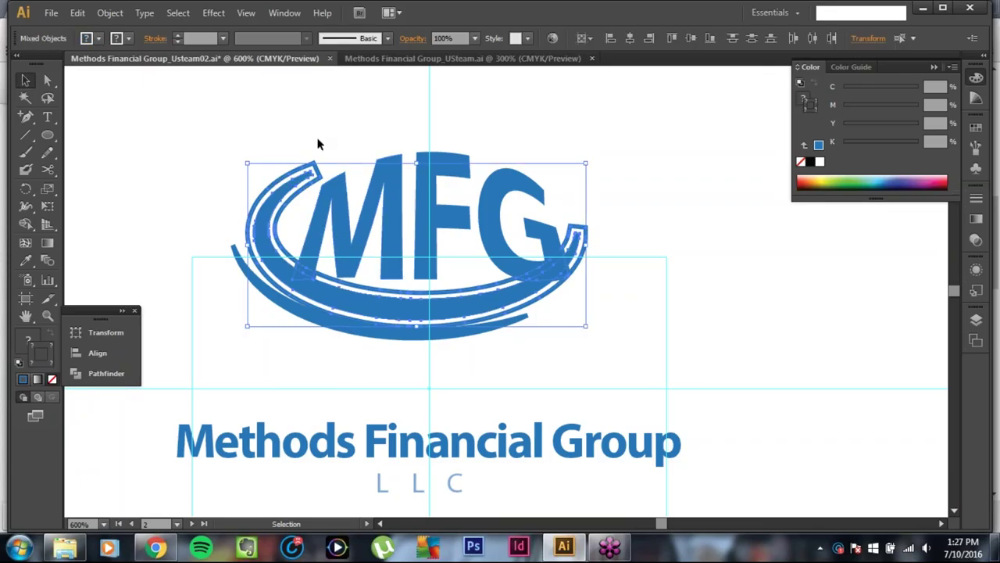
pyautogui.click(318, 144)
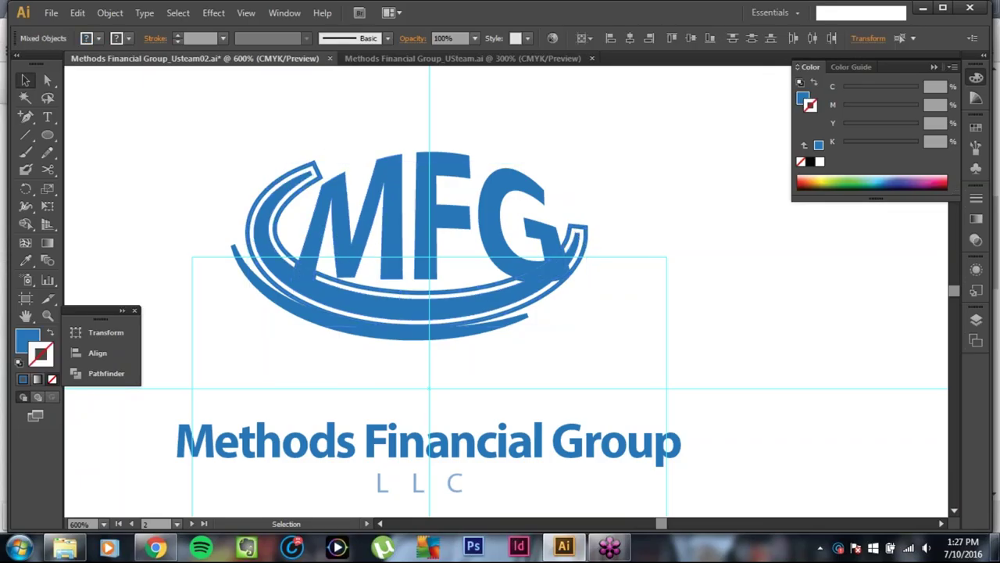
pyautogui.click(304, 183)
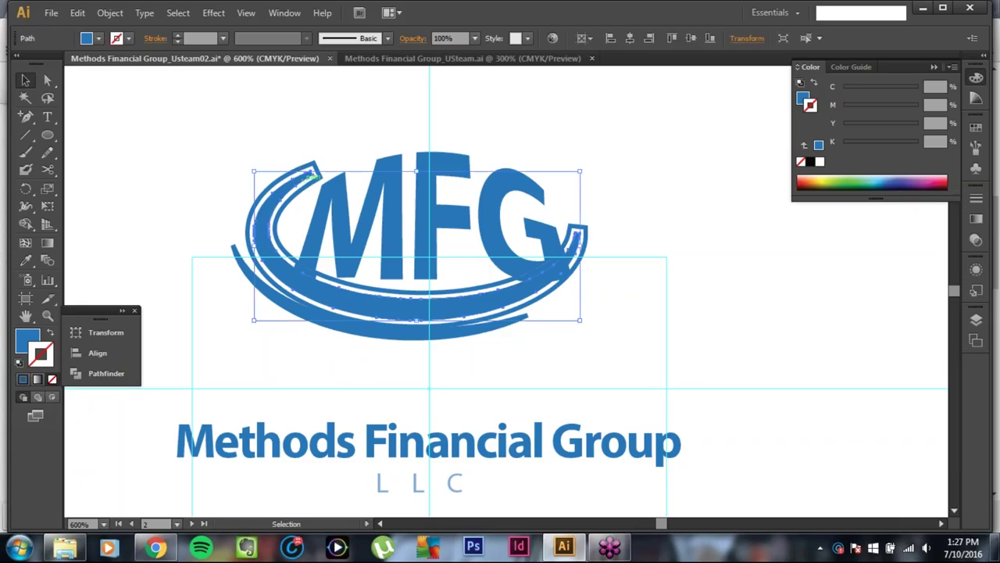
pyautogui.click(326, 142)
pyautogui.moveTo(357, 168); pyautogui.dragTo(321, 192)
pyautogui.click(349, 141)
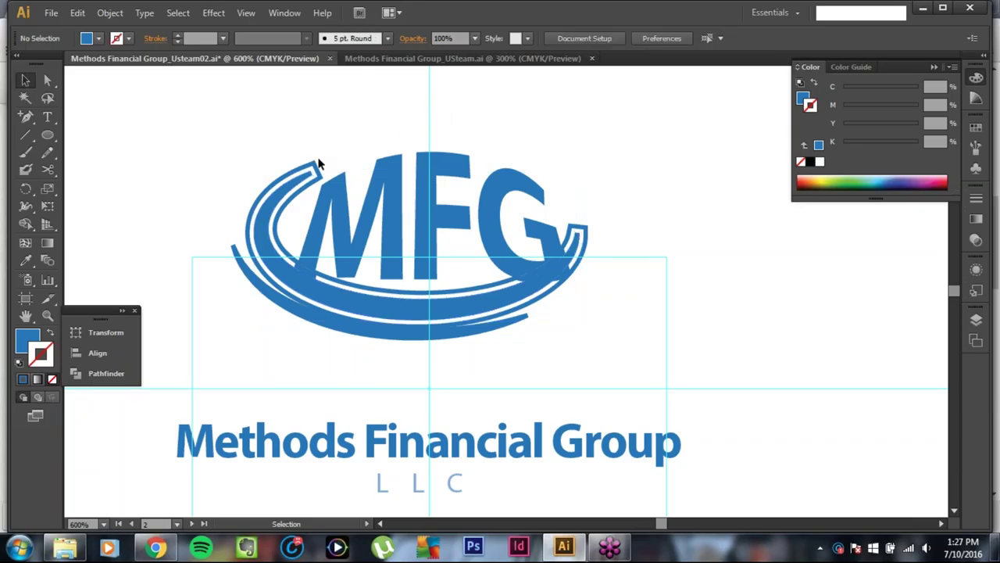
pyautogui.moveTo(318, 163); pyautogui.dragTo(313, 162)
pyautogui.click(313, 163)
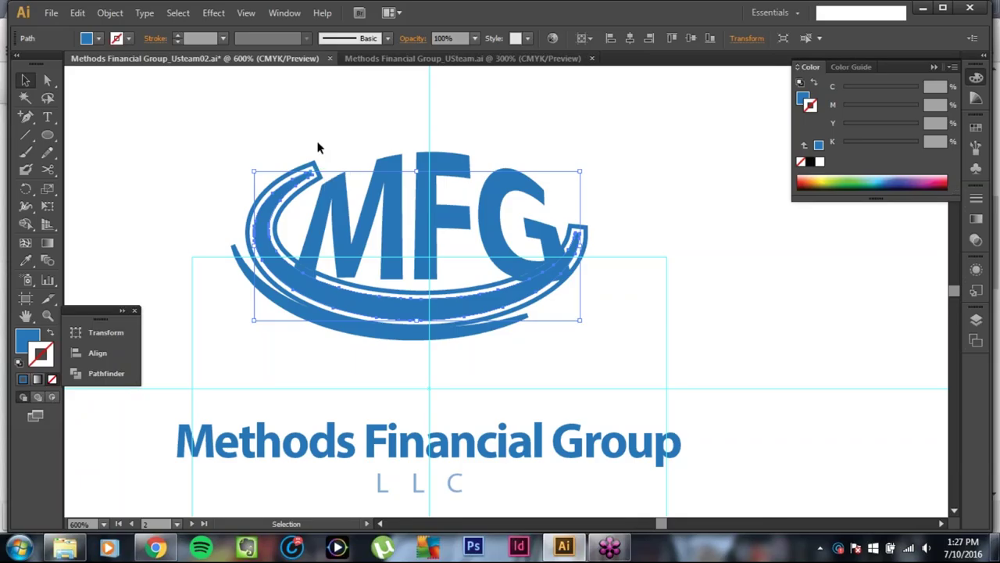
# Step: Isolate the divided group and delete the large section of offset outline running along the swoosh's left end and underside
pyautogui.doubleClick(312, 163)
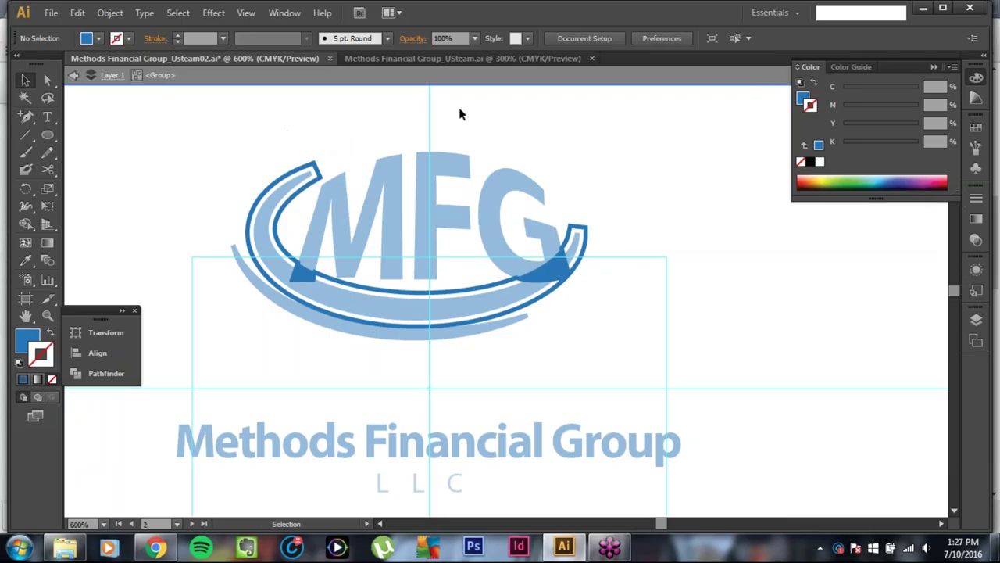
pyautogui.click(316, 162)
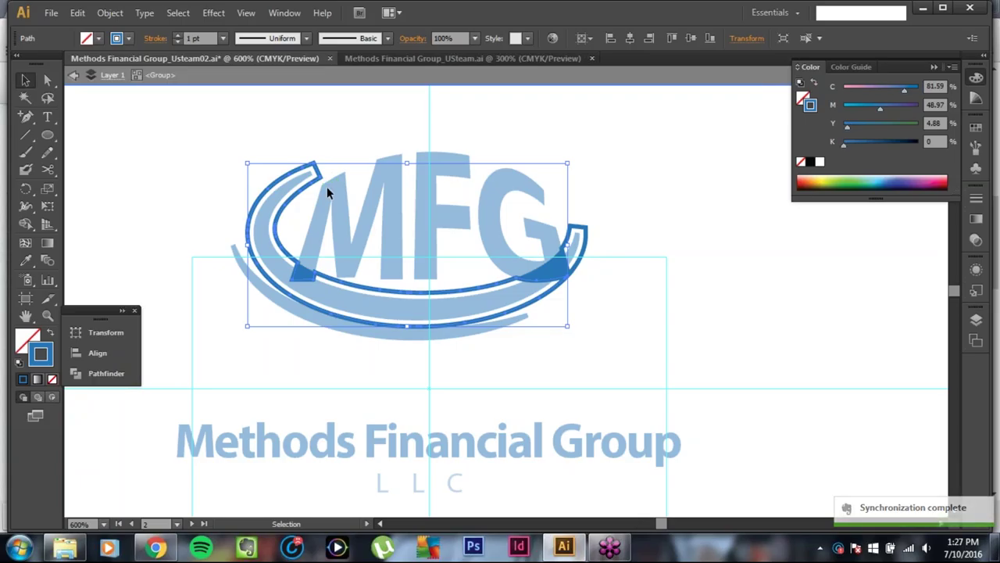
pyautogui.click(327, 186)
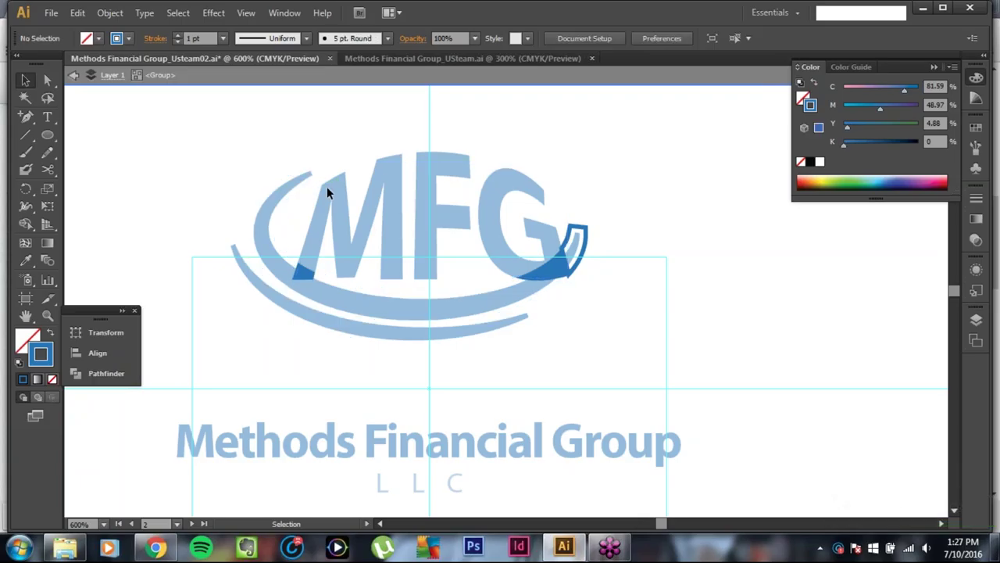
# Step: Delete the offset outline piece at the swoosh's right end and the darker G and M pieces overlapping the swoosh, and leave isolation
pyautogui.click(579, 231)
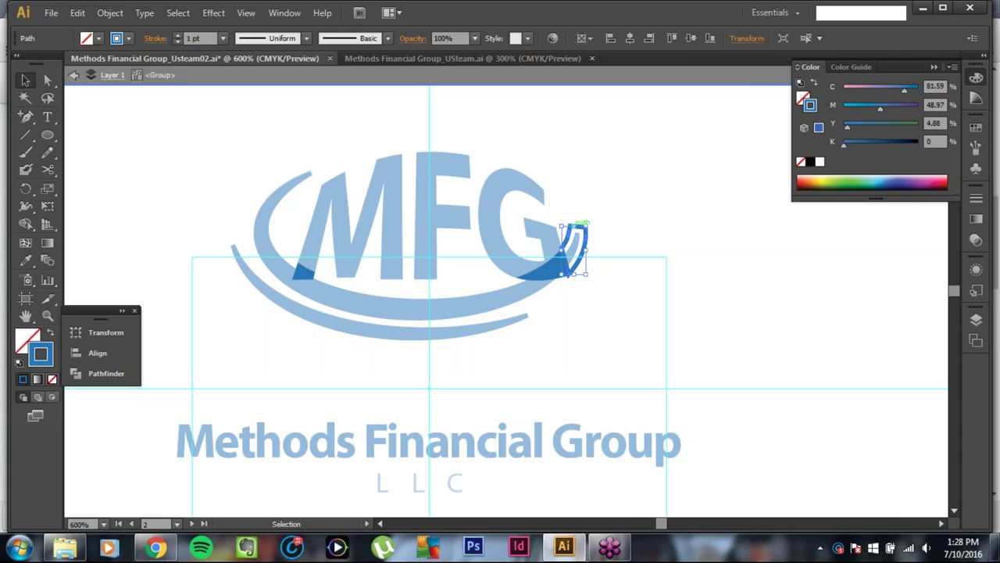
pyautogui.hotkey('ctrl', 'shift', 'a')
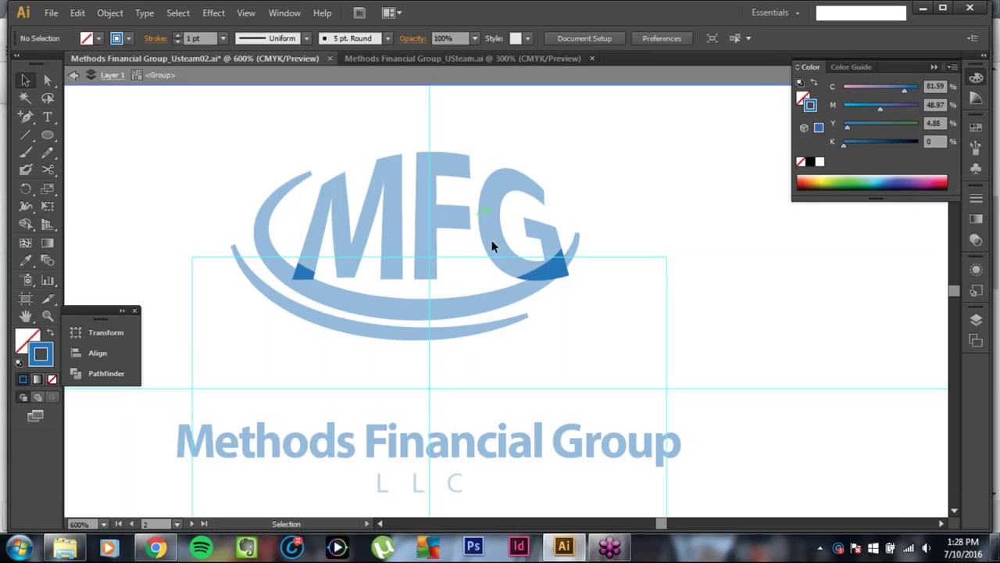
pyautogui.click(571, 273)
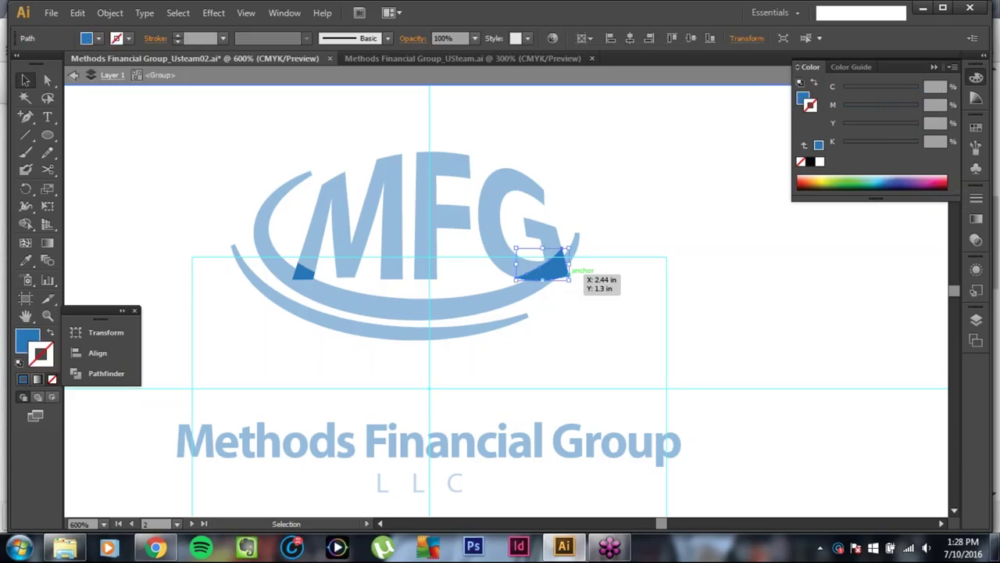
pyautogui.press('Delete')
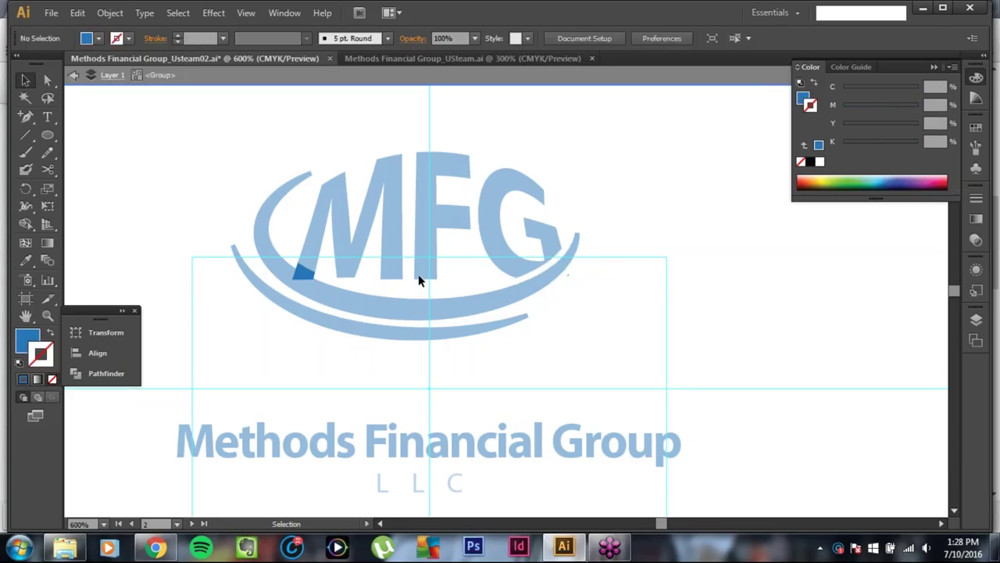
pyautogui.click(303, 271)
pyautogui.press('Delete')
pyautogui.doubleClick(173, 143)
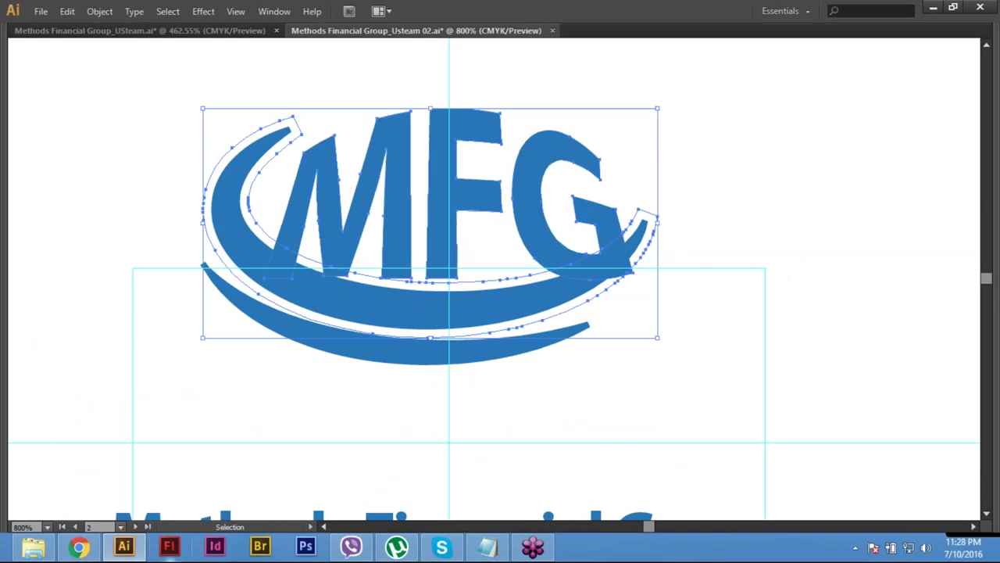
# Step: Divide the MFG lettering with the upper swoosh's offset outline using Pathfinder
pyautogui.hotkey('shift', 'F8')
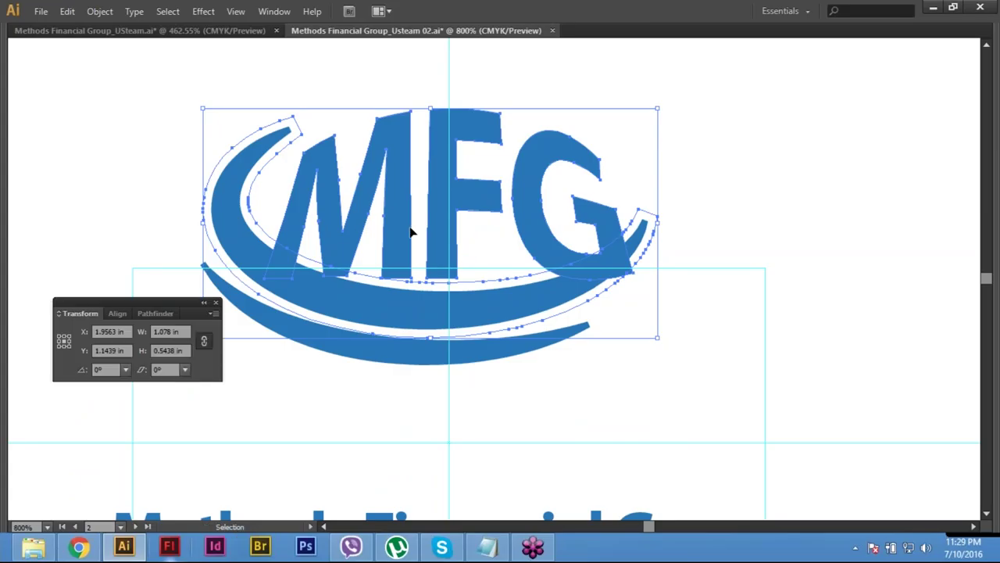
pyautogui.click(156, 312)
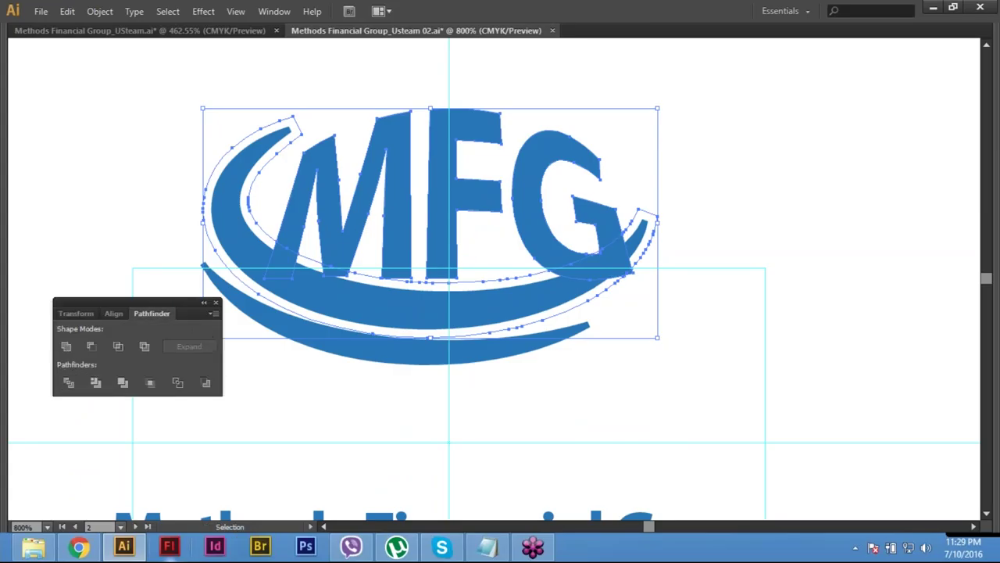
pyautogui.press('a')
pyautogui.moveTo(428, 191); pyautogui.dragTo(499, 217)
pyautogui.press('v')
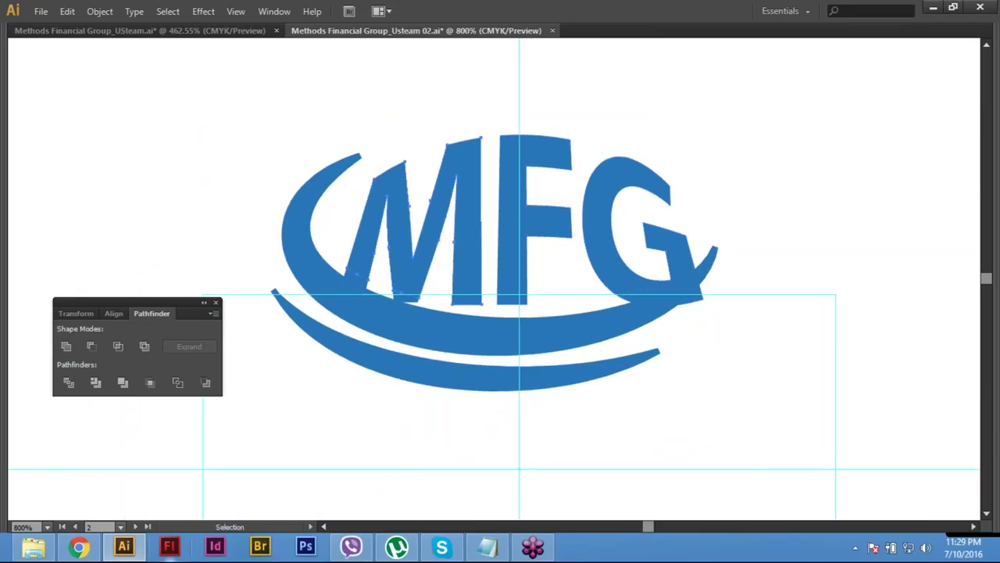
# Step: Try deleting the divided M, F and G pieces above the swoosh one at a time
pyautogui.press('Delete')
pyautogui.press('a')
pyautogui.click(540, 195)
pyautogui.press('Delete')
pyautogui.click(688, 237)
pyautogui.press('Delete')
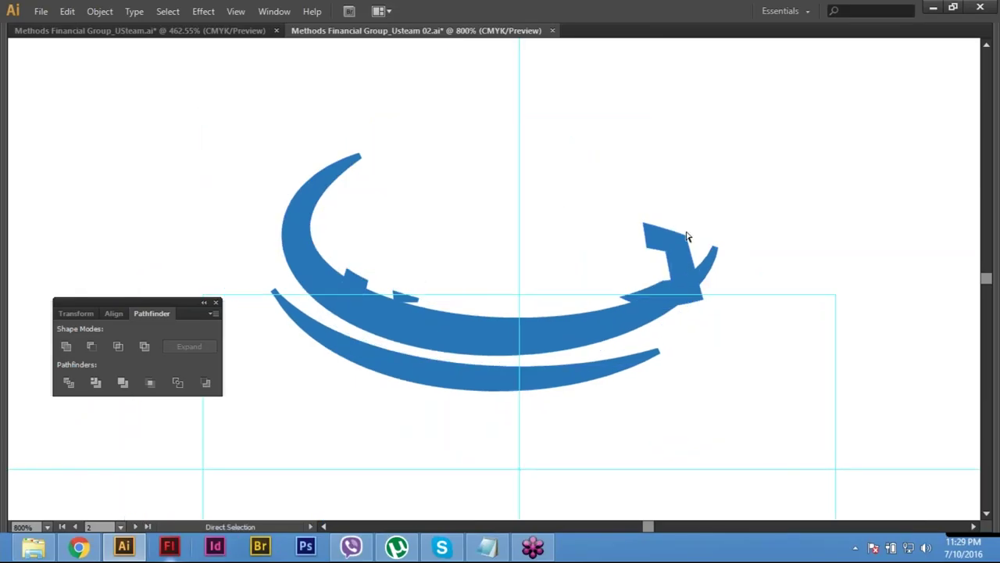
pyautogui.press('Delete')
# Step: Undo the separate letter deletions, try deleting the three upper letter pieces together, and undo that too
pyautogui.hotkey('ctrl', 'z')
pyautogui.hotkey('ctrl', 'z')
pyautogui.hotkey('ctrl', 'z')
pyautogui.hotkey('ctrl', 'z')
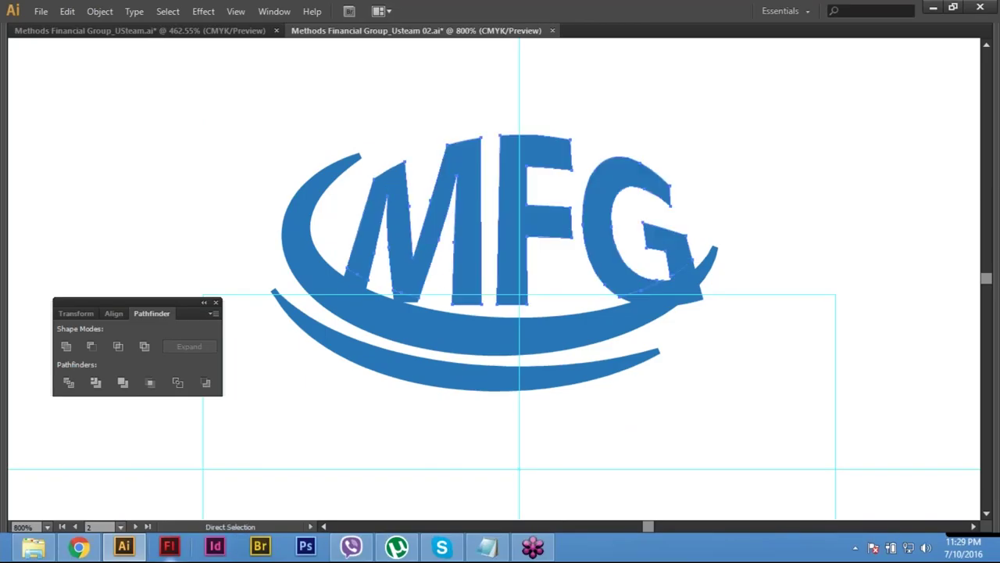
pyautogui.press('Delete')
pyautogui.hotkey('ctrl', 'z')
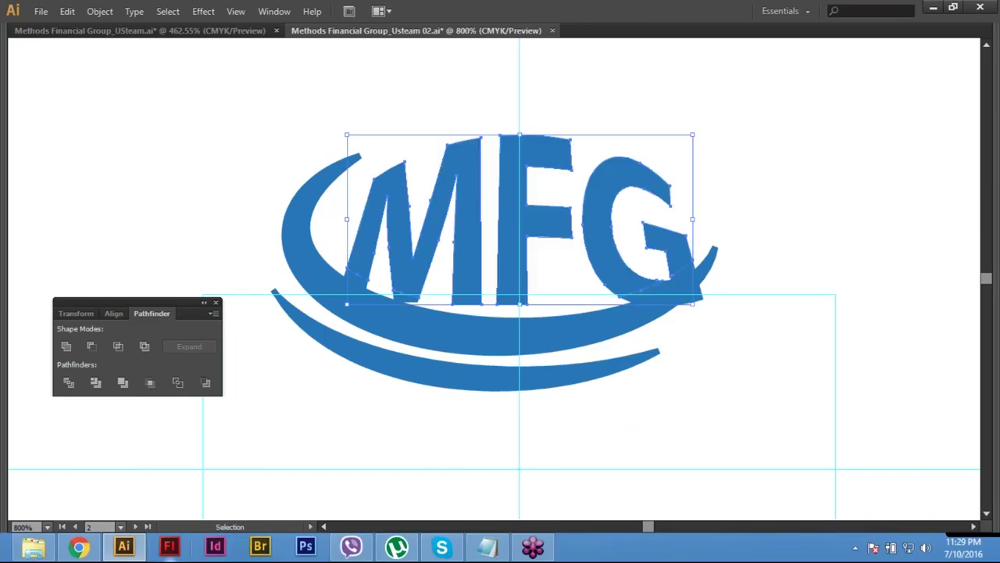
# Step: Select the divided pieces outside the upper letter shapes and delete them together with the offset outline, clearing a gap above the swoosh
pyautogui.click(362, 112)
pyautogui.click(414, 306)
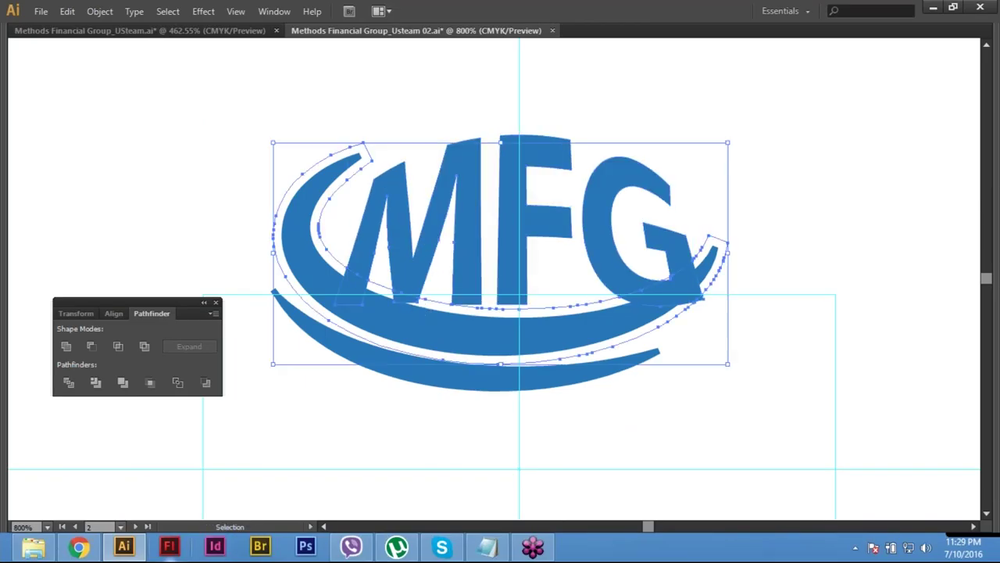
pyautogui.press('Left')
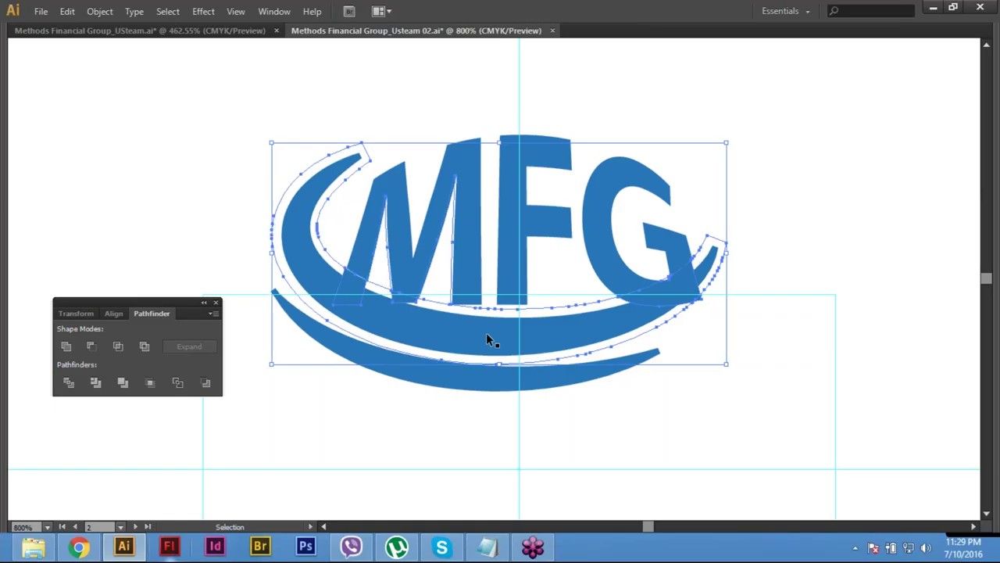
pyautogui.press('a')
pyautogui.hotkey('ctrl', 'shift', 'a')
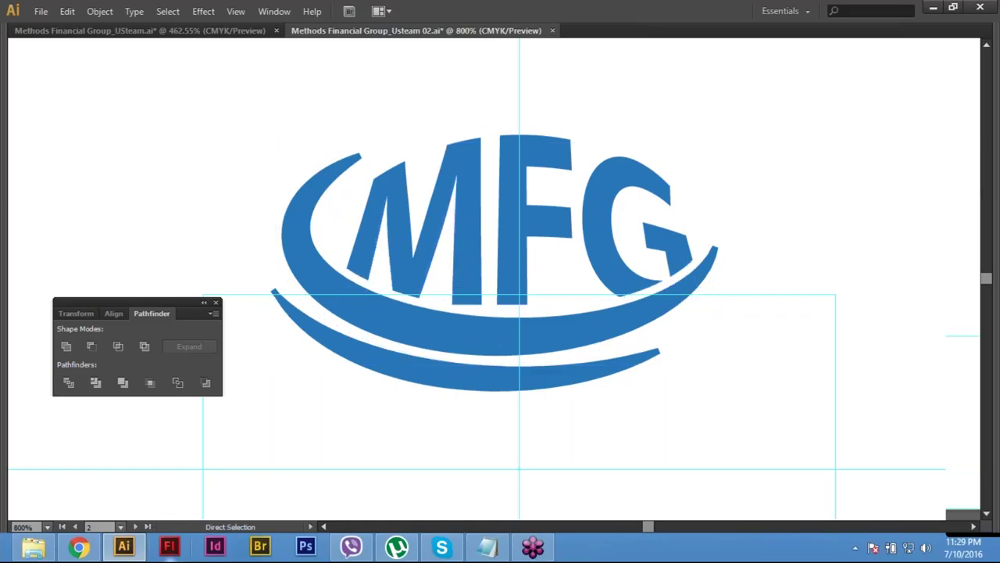
# Step: Select the whole MFG emblem and move it down closer to the Methods Financial Group text
pyautogui.press('v')
pyautogui.hotkey('ctrl', '0')
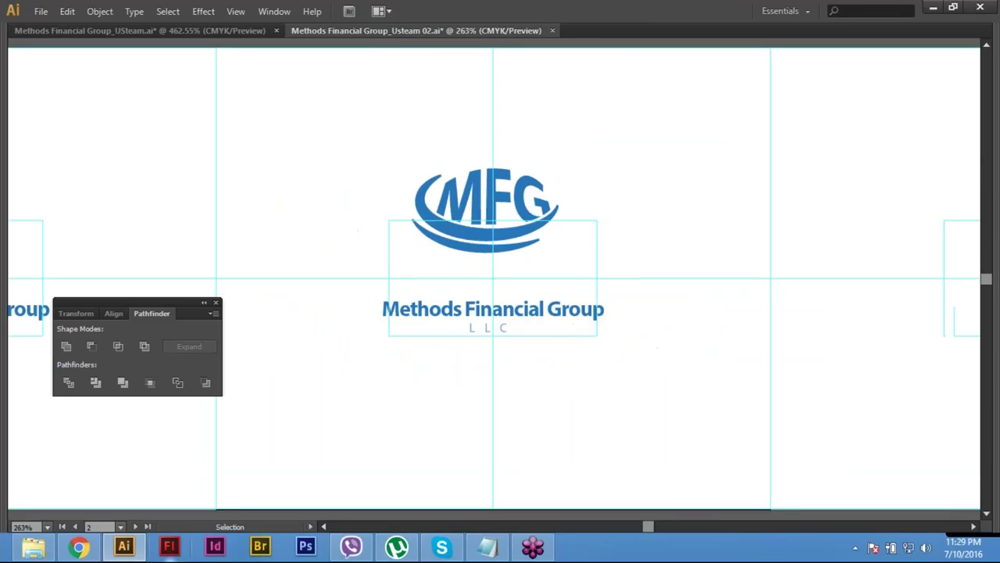
pyautogui.moveTo(418, 168); pyautogui.dragTo(587, 234)
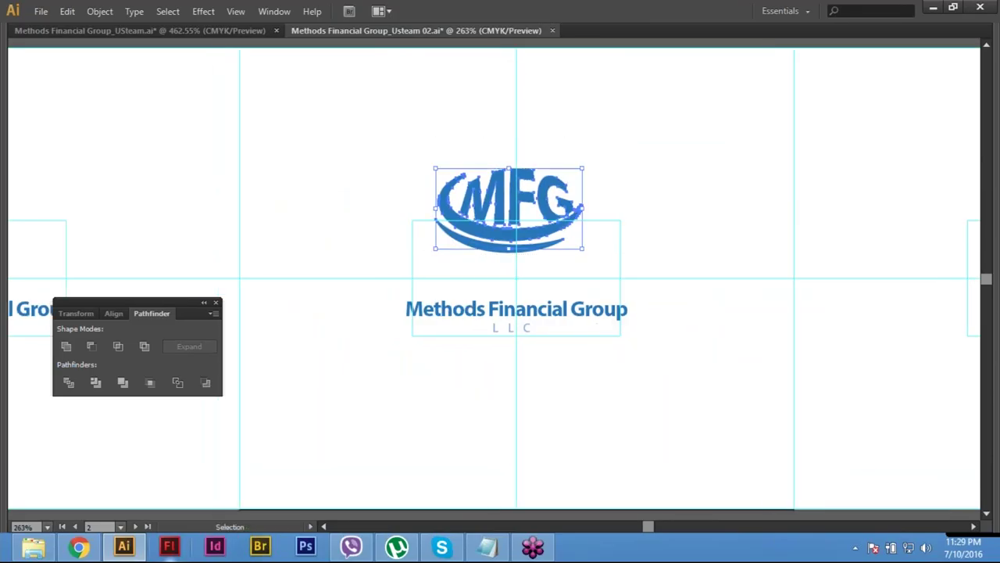
pyautogui.press('Right')
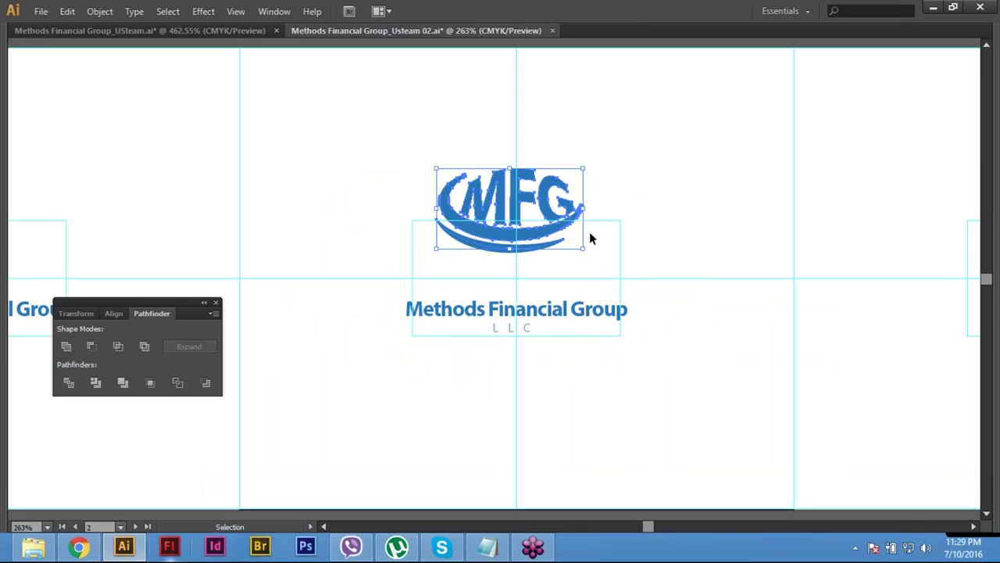
pyautogui.moveTo(521, 199); pyautogui.dragTo(534, 230)
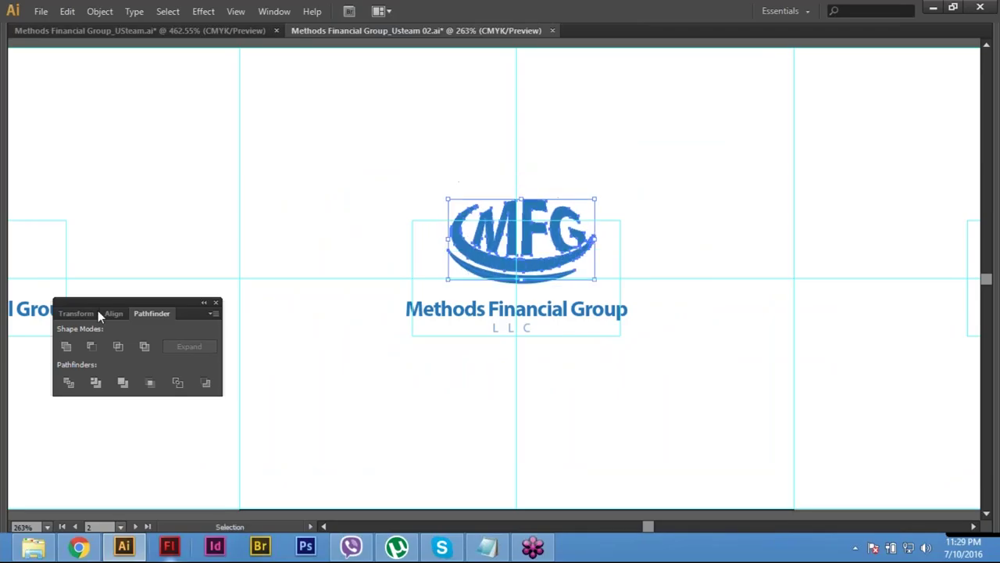
# Step: Try scaling the emblem proportionally to a width of 0.5 in, and undo the resize
pyautogui.click(82, 313)
pyautogui.click(168, 331)
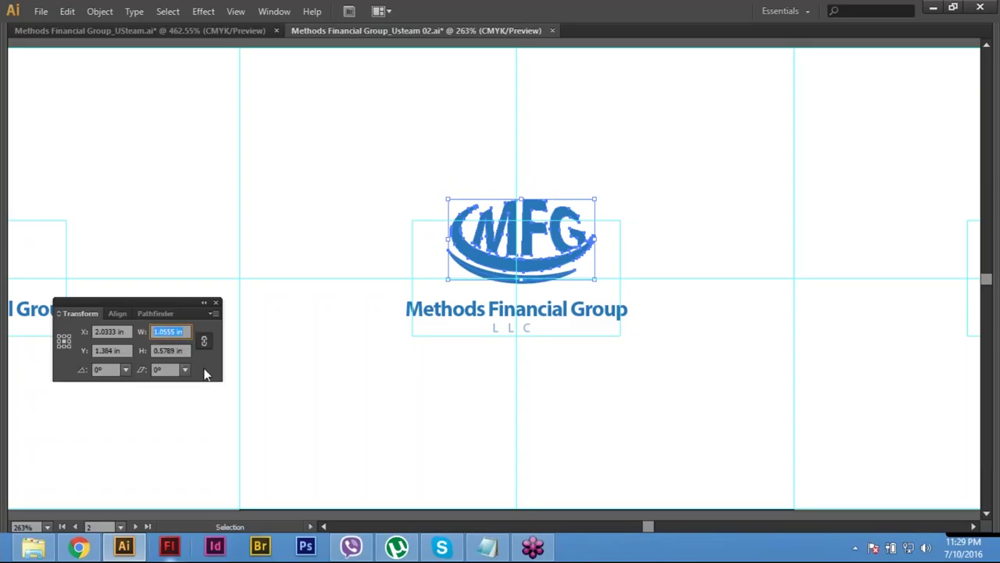
pyautogui.write('1')
pyautogui.write('5')
pyautogui.press('Return')
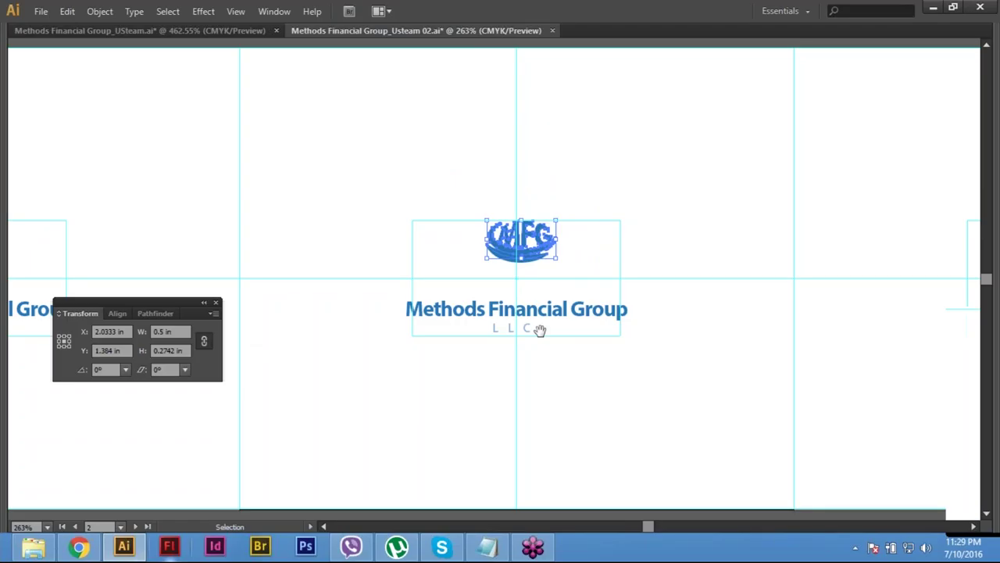
pyautogui.scroll(3, 539, 330)
pyautogui.hotkey('ctrl', 'z')
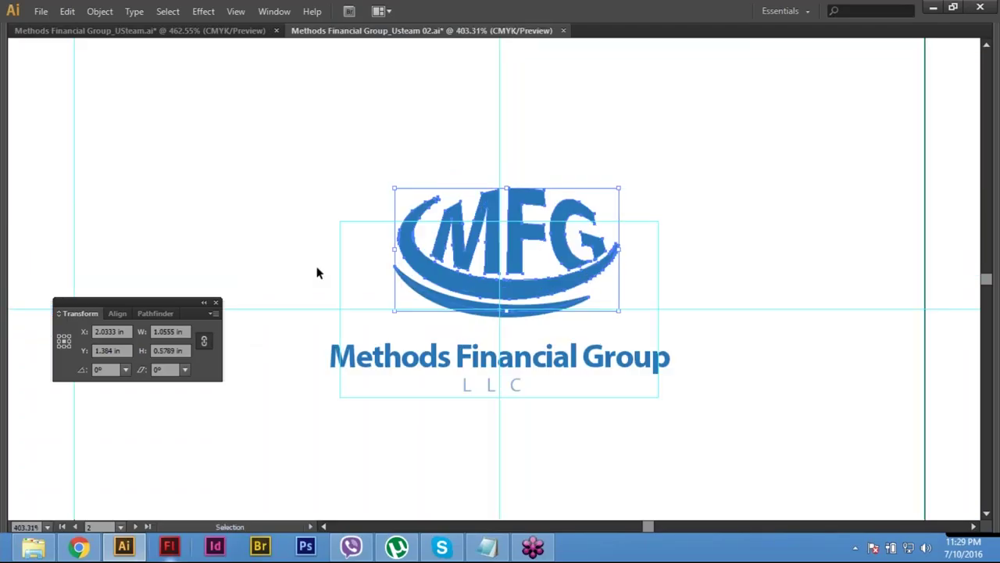
# Step: Select the lower swoosh's variable-width stroke and apply Expand Appearance to turn it into a filled shape
pyautogui.click(382, 303)
pyautogui.press('a')
pyautogui.click(487, 334)
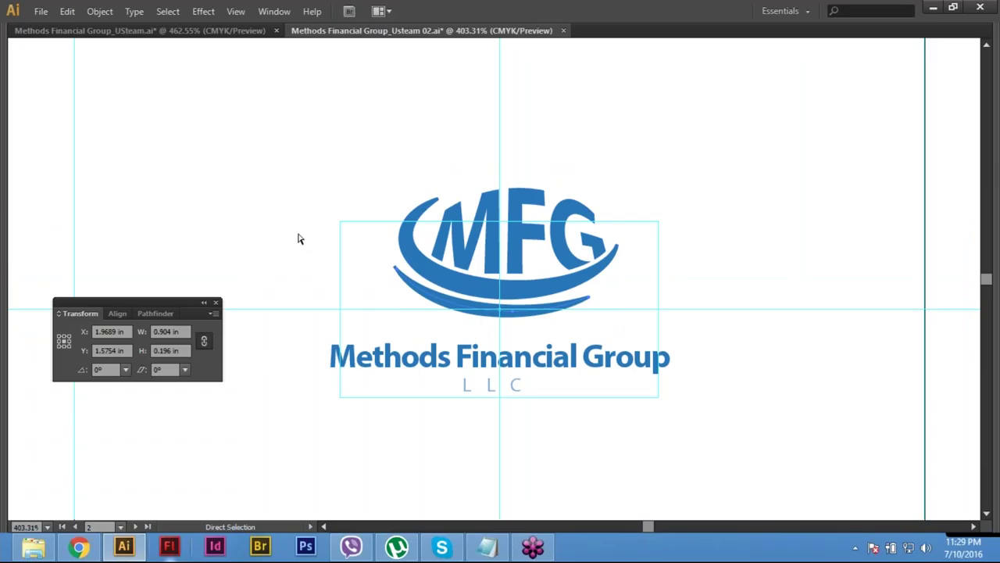
pyautogui.click(490, 318)
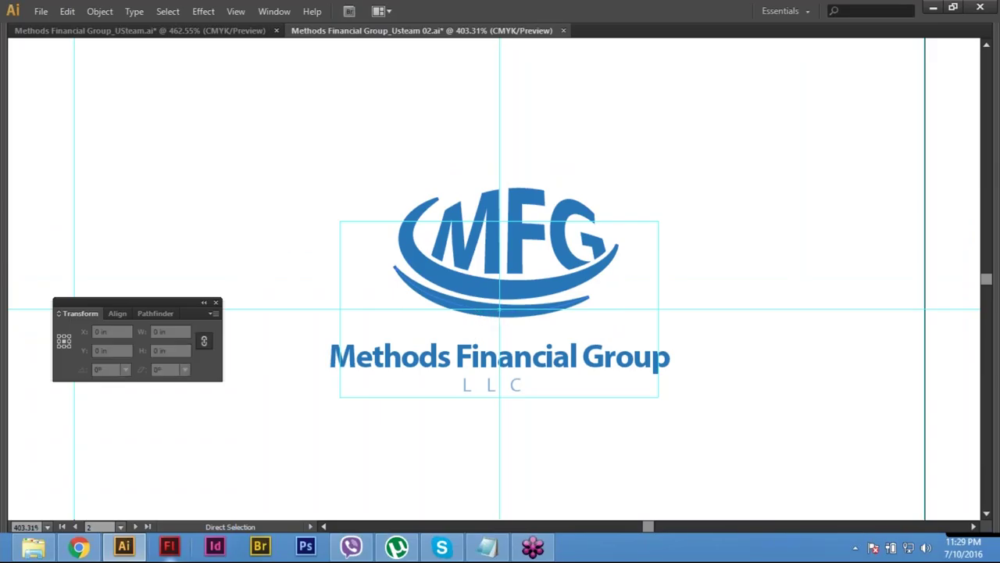
pyautogui.click(490, 314)
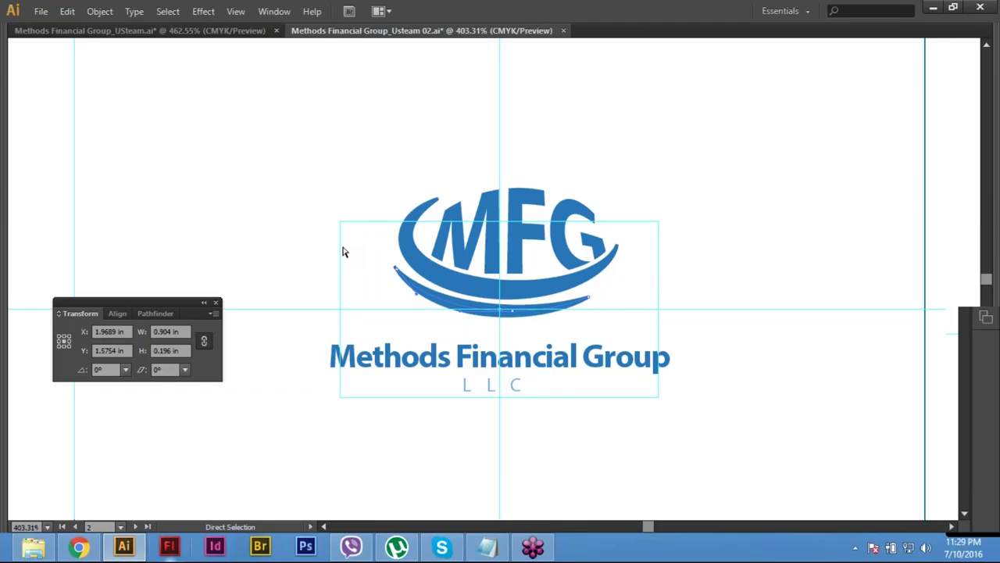
pyautogui.press('Tab')
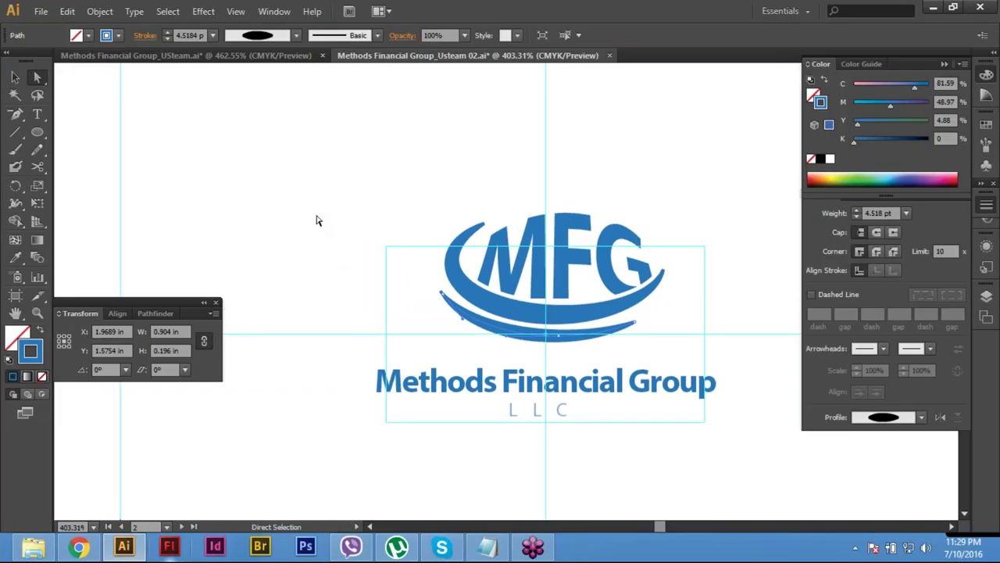
pyautogui.click(316, 220)
pyautogui.click(557, 332)
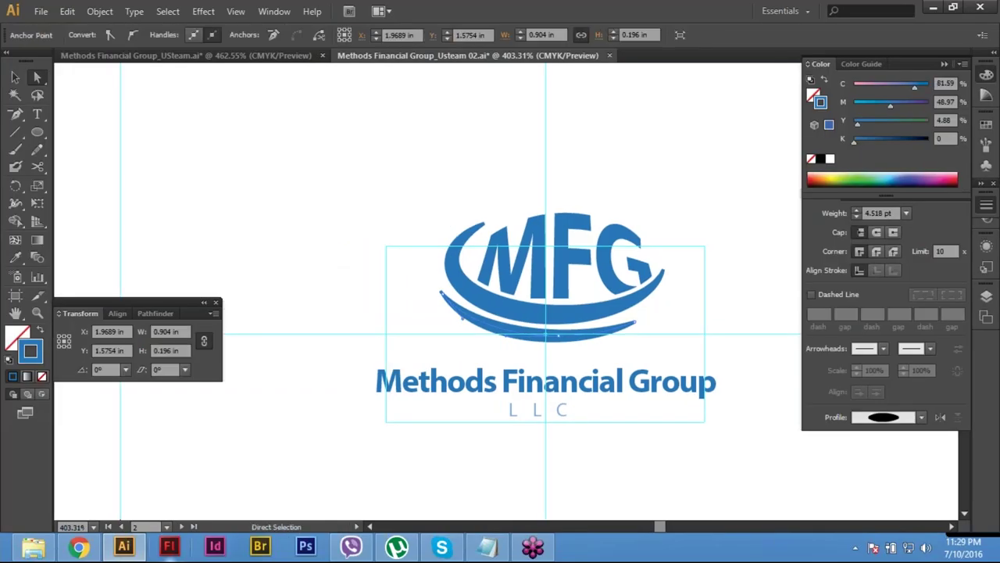
pyautogui.click(99, 11)
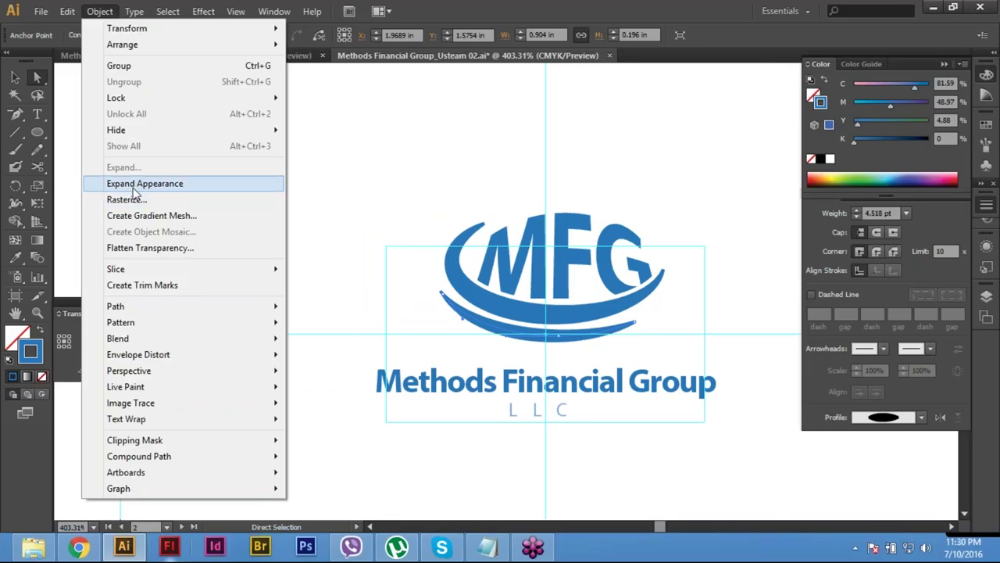
pyautogui.click(133, 185)
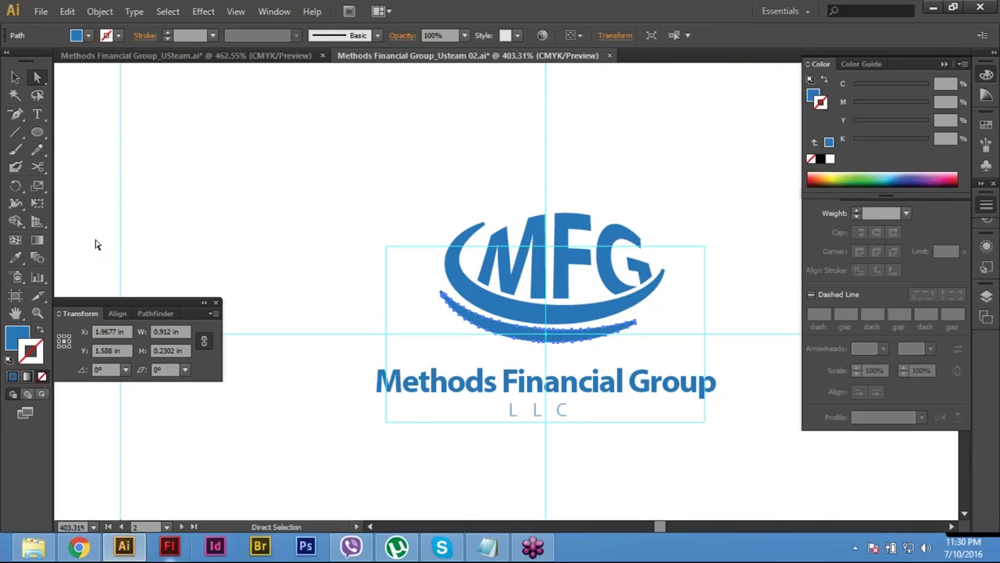
# Step: Examine the expanded lower swoosh within the whole logo and up close, and look at the Expand command available for it
pyautogui.hotkey('ctrl', '-')
pyautogui.hotkey('ctrl', '-')
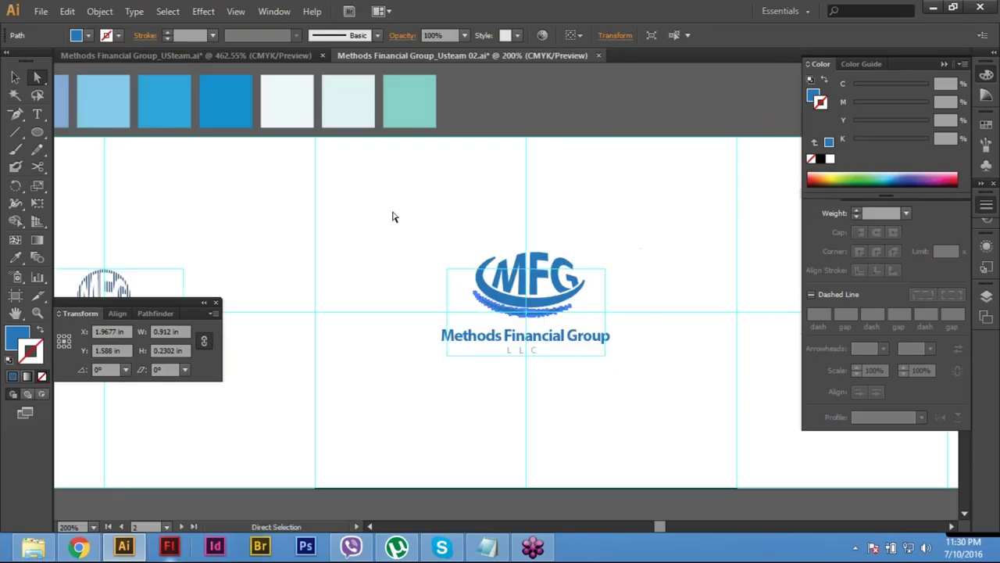
pyautogui.press('Tab')
pyautogui.moveTo(382, 295); pyautogui.dragTo(455, 307)
pyautogui.scroll(4, 777, 250)
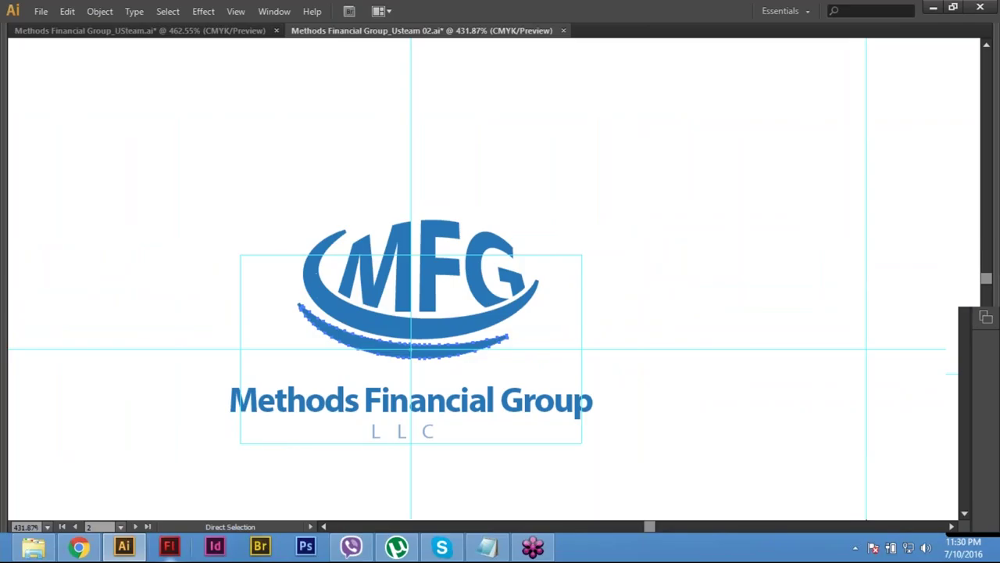
pyautogui.press('Tab')
pyautogui.hotkey('alt', 'o')
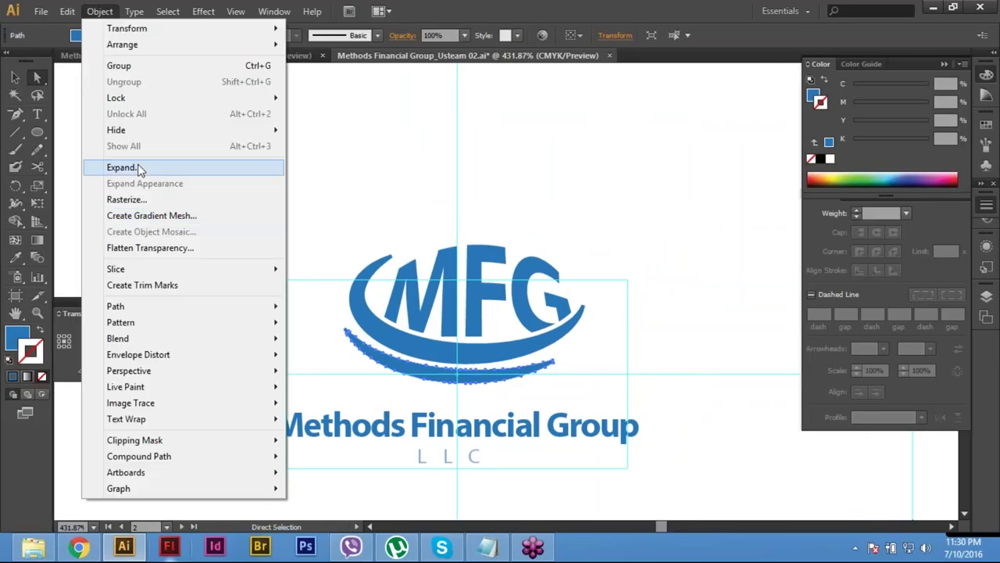
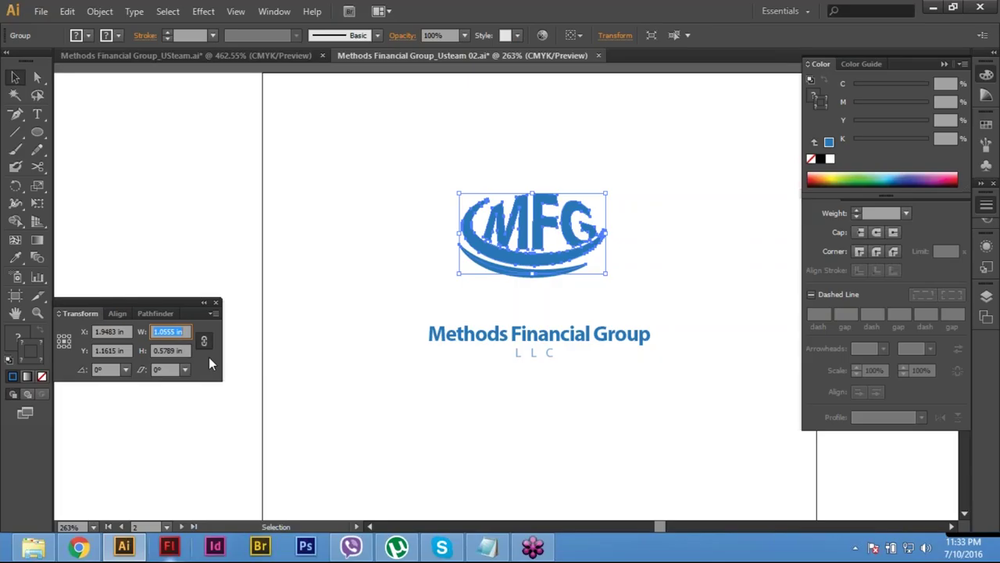
# Step: Scale the MFG emblem proportionally to 0.65 in wide and open the transform options to check Scale Strokes & Effects
pyautogui.write('0.65')
pyautogui.press('Return')
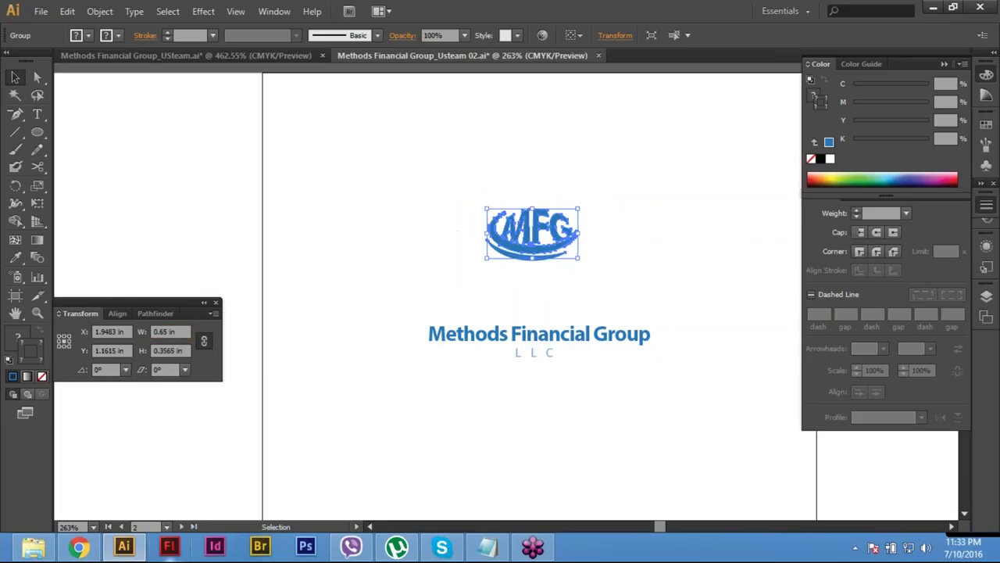
pyautogui.click(443, 225)
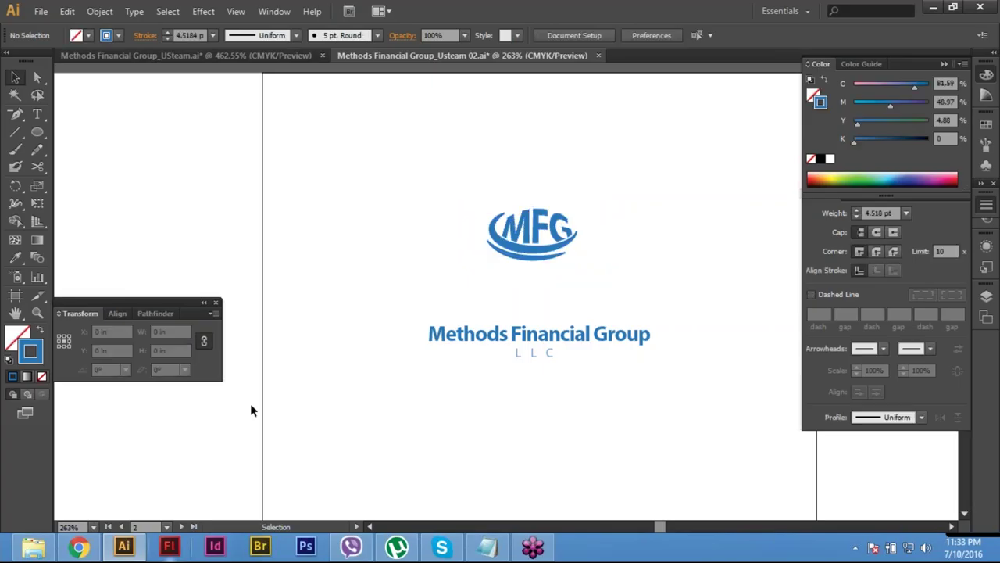
pyautogui.click(212, 312)
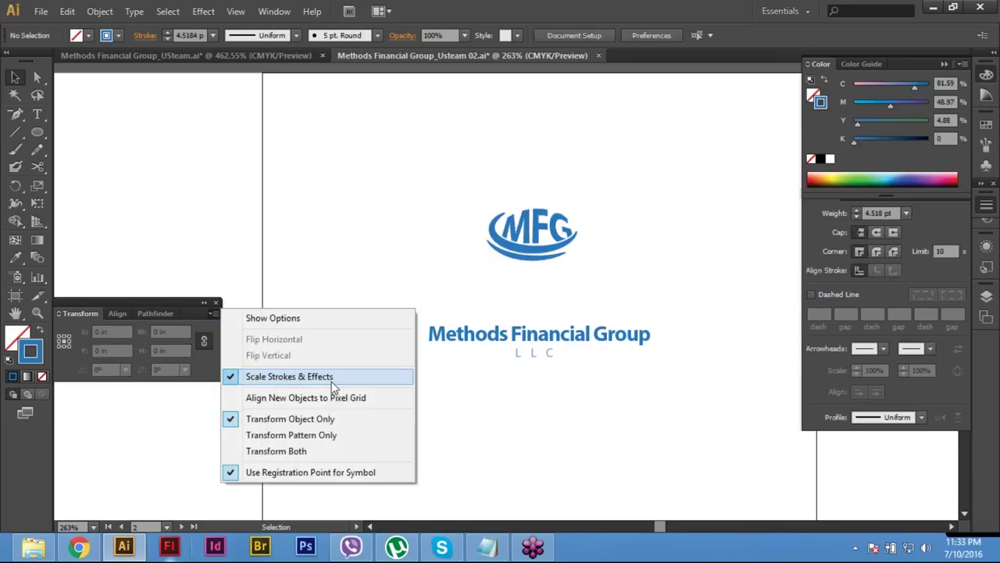
# Step: With guides shown, move the MFG emblem down to just above the company name and nudge it onto the vertical centre guide
pyautogui.click(546, 275)
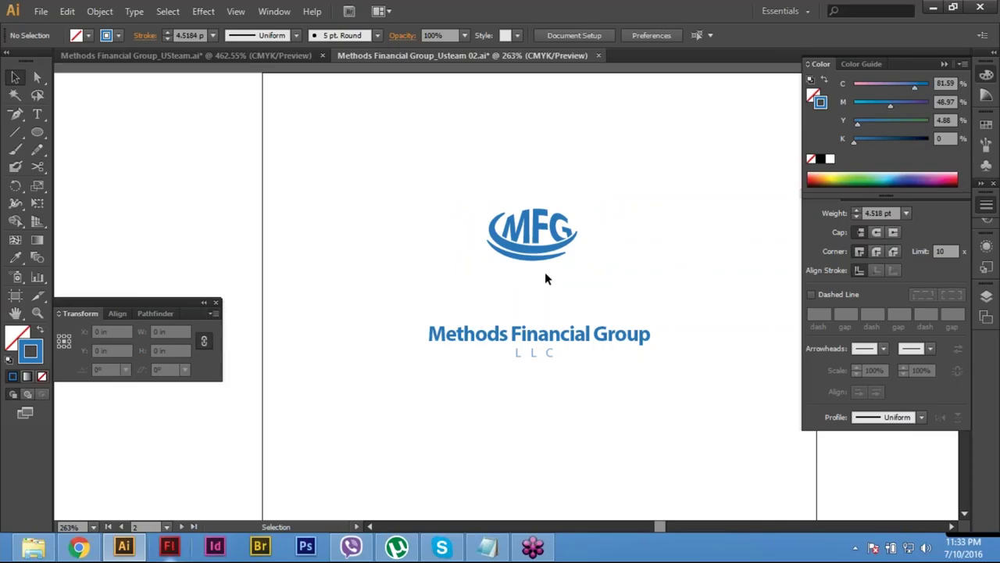
pyautogui.click(544, 272)
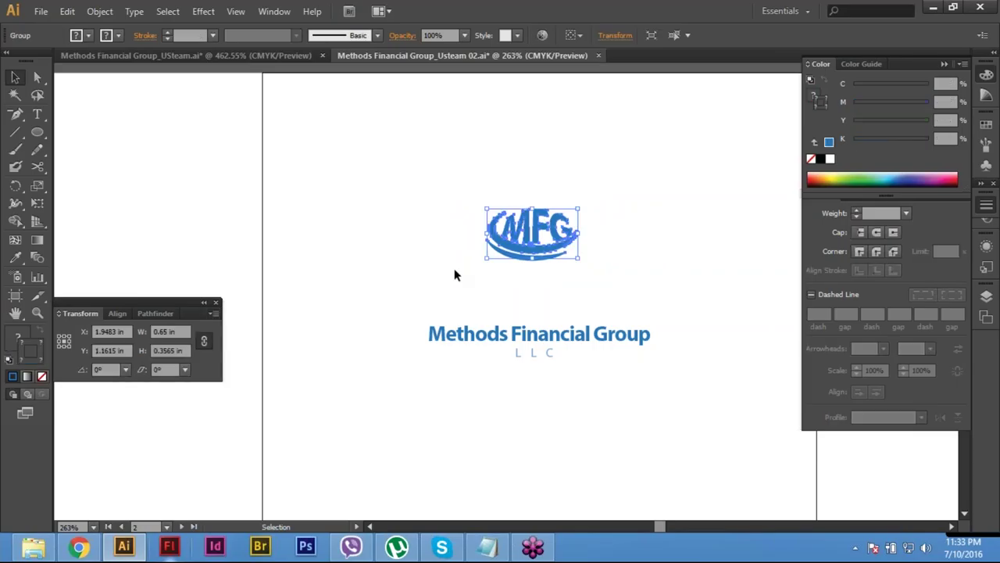
pyautogui.click(454, 268)
pyautogui.hotkey('ctrl', 'z')
pyautogui.press('a')
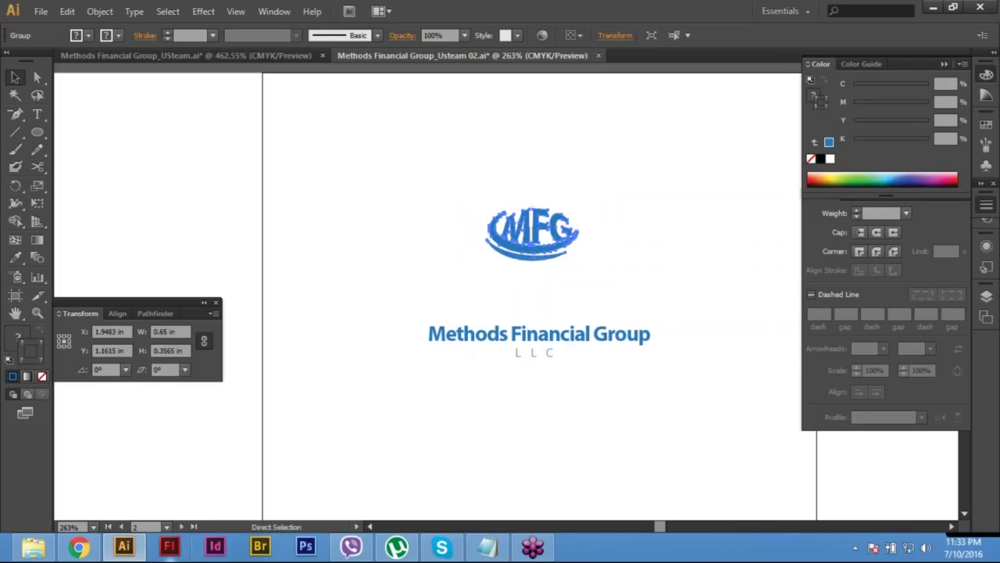
pyautogui.moveTo(533, 234); pyautogui.dragTo(548, 290)
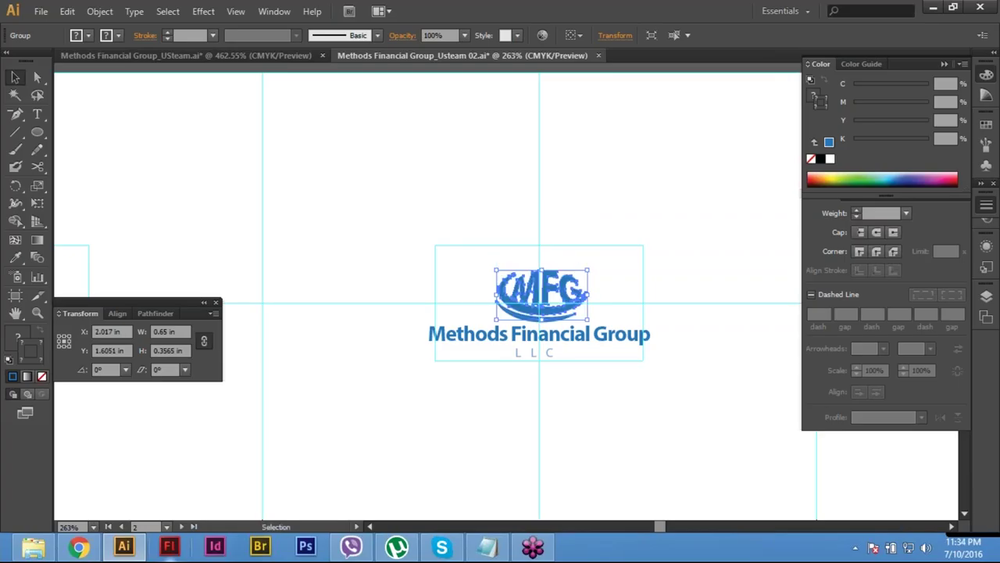
pyautogui.press('Left')
pyautogui.press('Left')
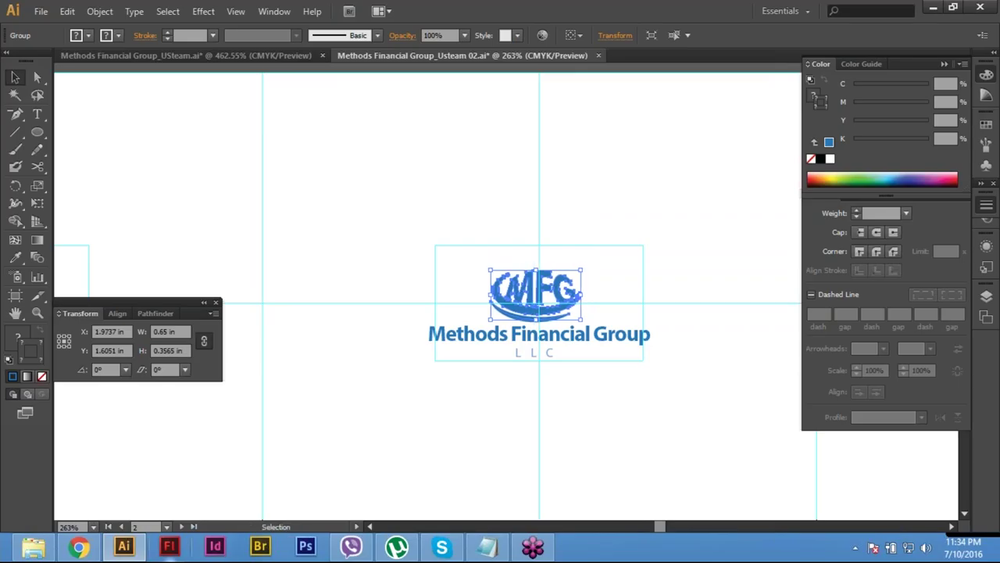
pyautogui.press('Right')
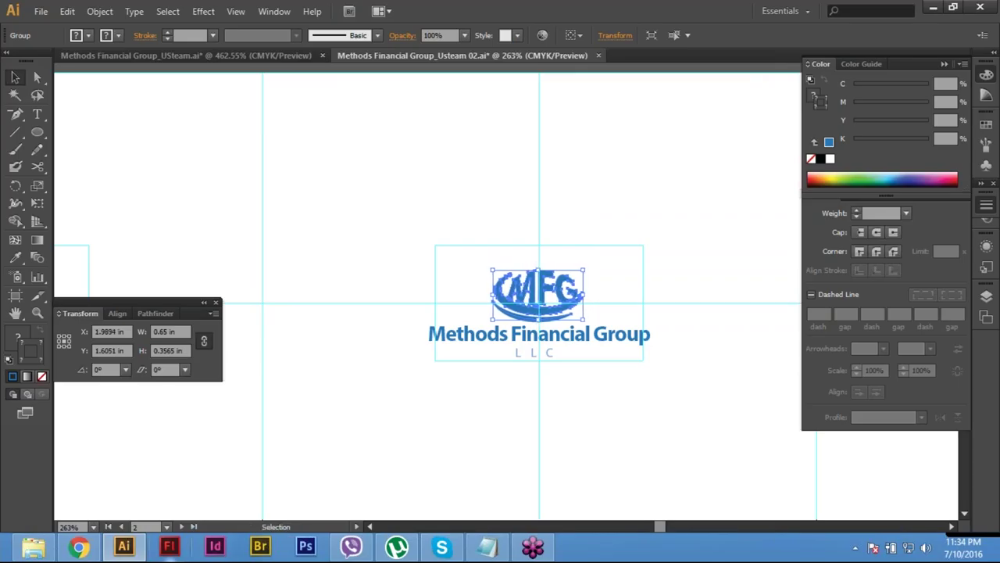
pyautogui.press('Up')
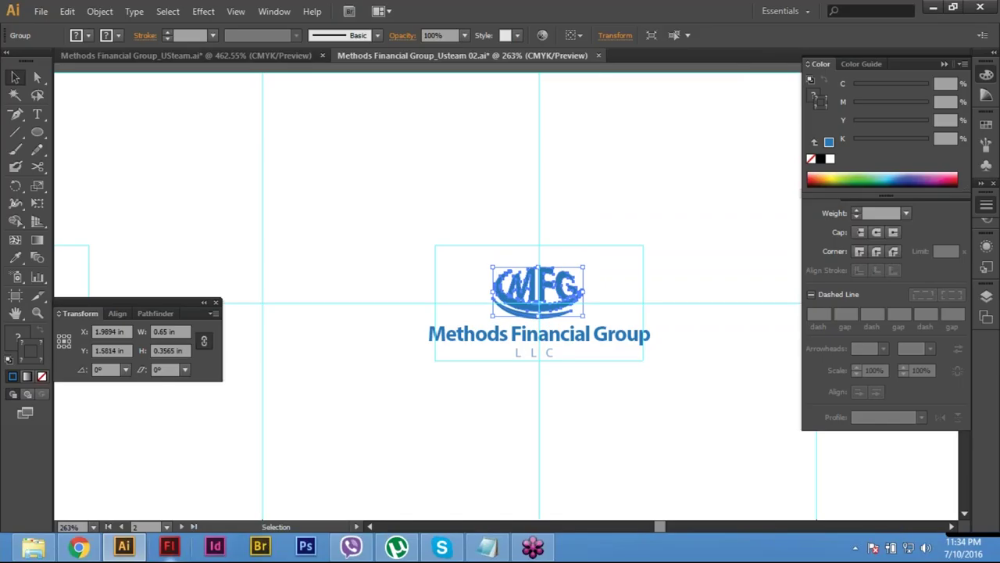
# Step: Examine the swoosh logo at smaller scale beside the striped circular MFG version and the reference logos
pyautogui.scroll(-1, 507, 302)
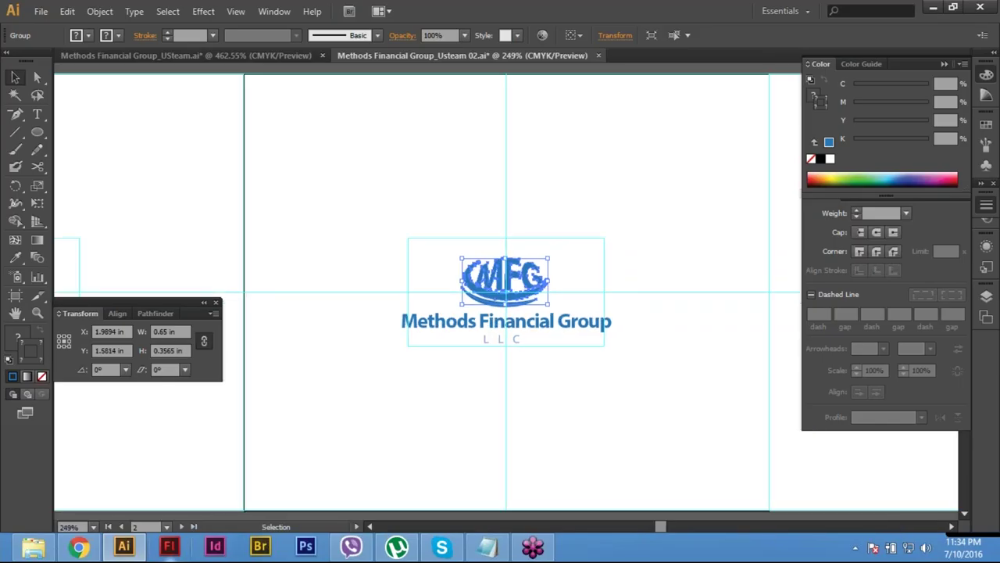
pyautogui.press('a')
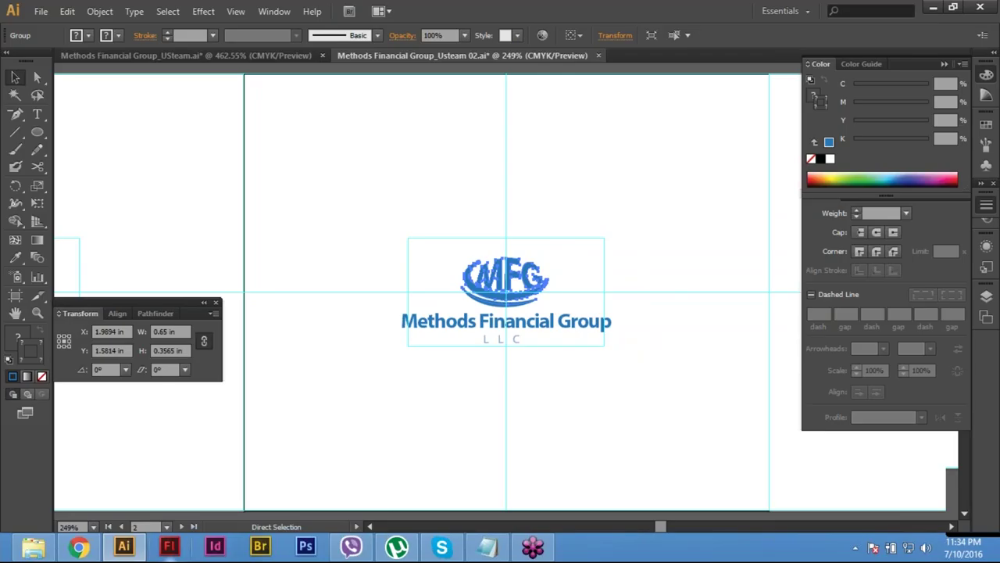
pyautogui.hotkey('ctrl', '-')
pyautogui.hotkey('ctrl', '-')
pyautogui.press('Return')
pyautogui.press('Tab')
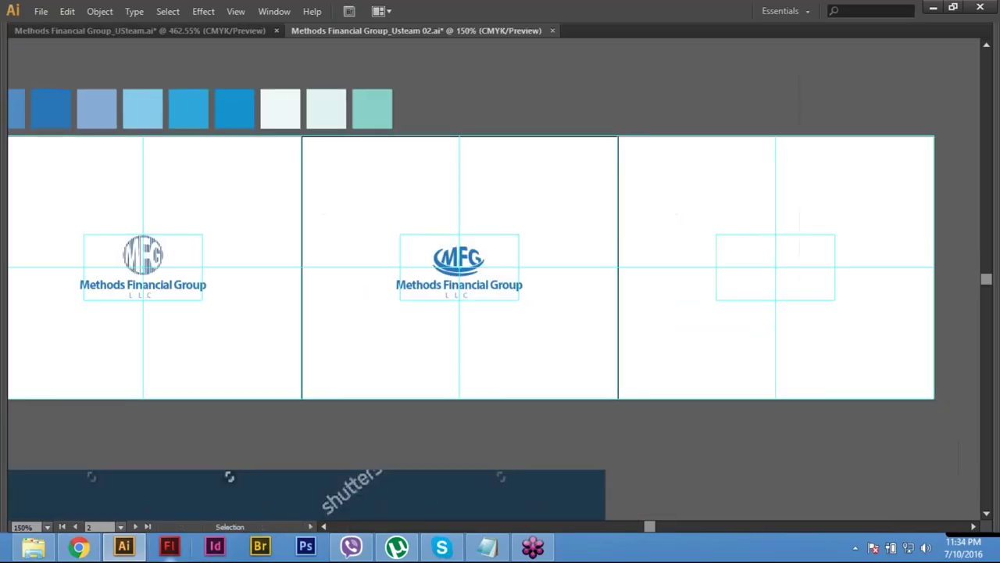
pyautogui.moveTo(425, 311); pyautogui.dragTo(607, 325)
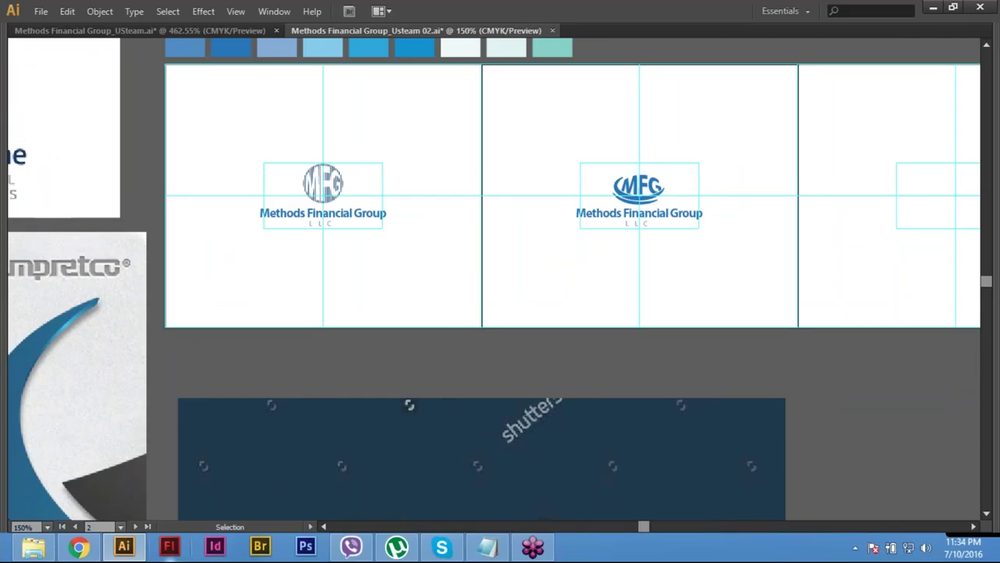
pyautogui.press('a')
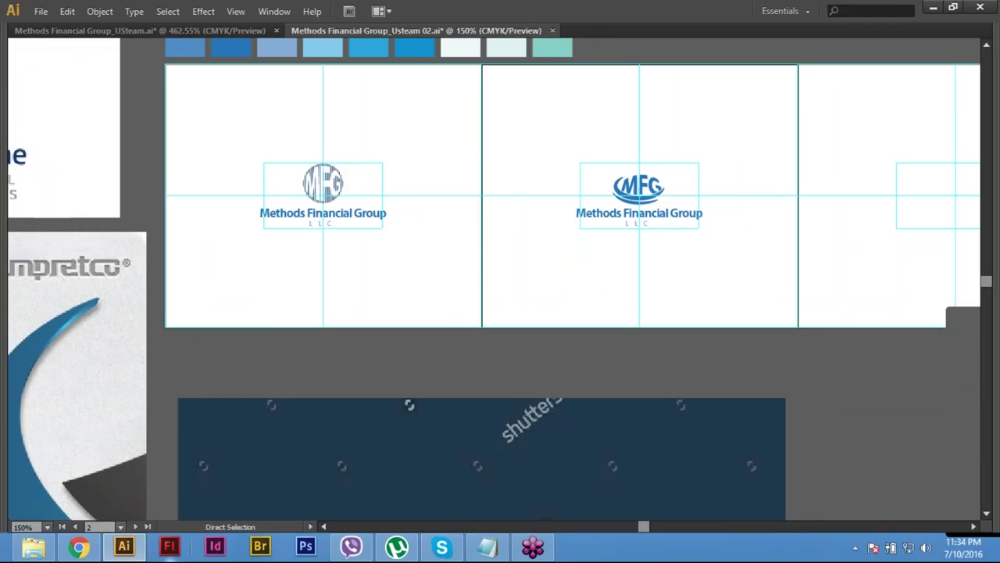
pyautogui.scroll(-3, 612, 230)
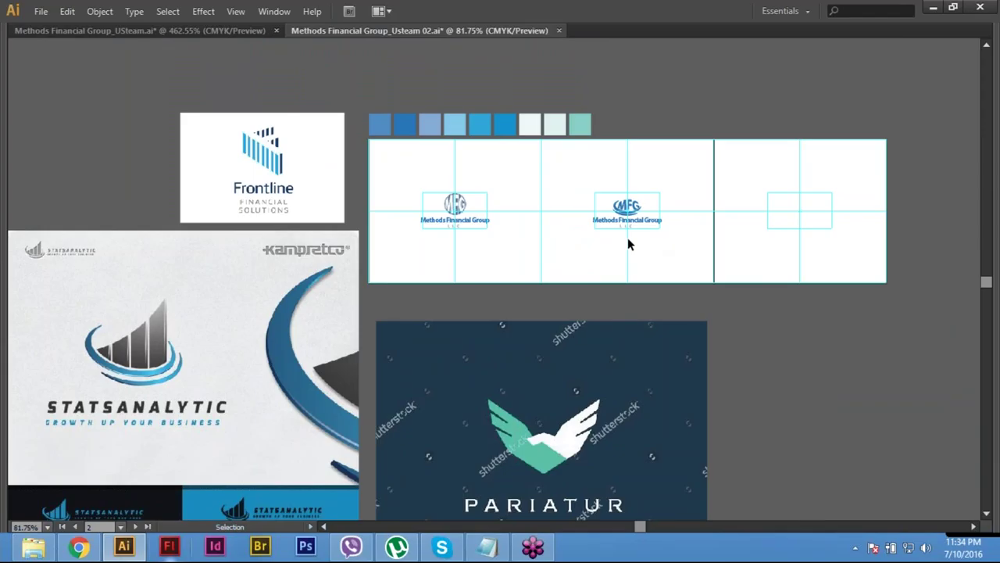
pyautogui.press('space')
pyautogui.moveTo(718, 251); pyautogui.dragTo(429, 298)
pyautogui.scroll(2, 717, 397)
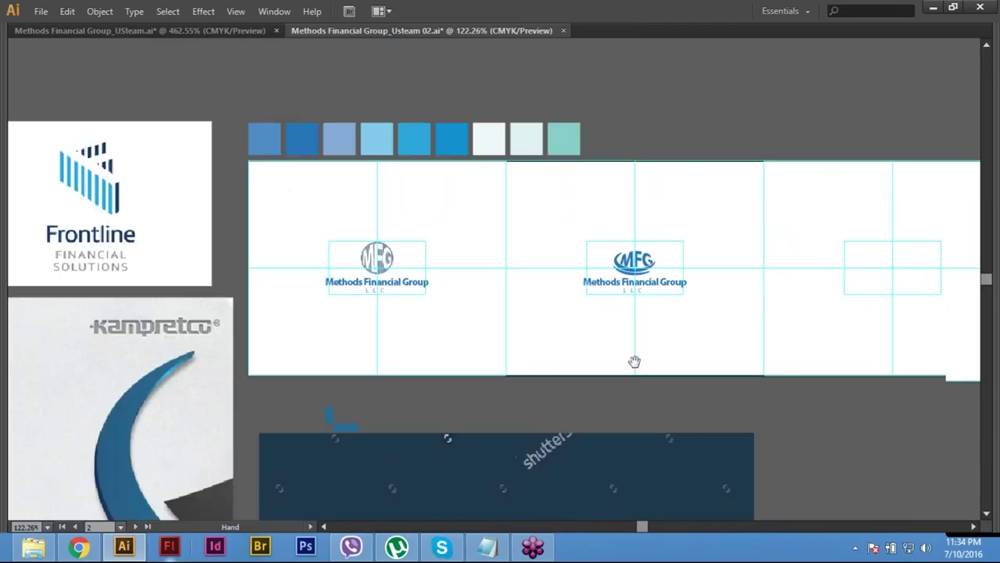
pyautogui.moveTo(634, 361); pyautogui.dragTo(656, 367)
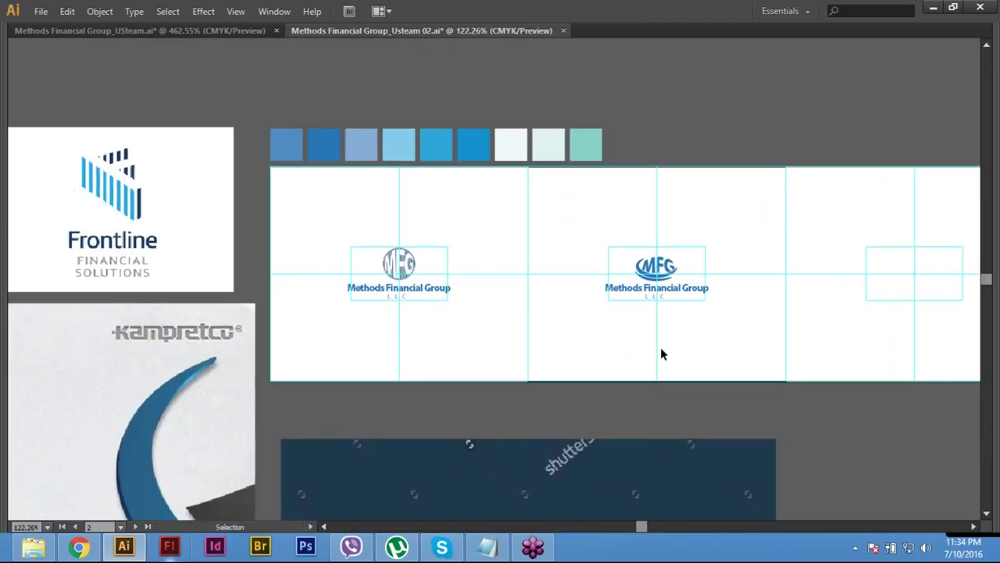
pyautogui.click(337, 228)
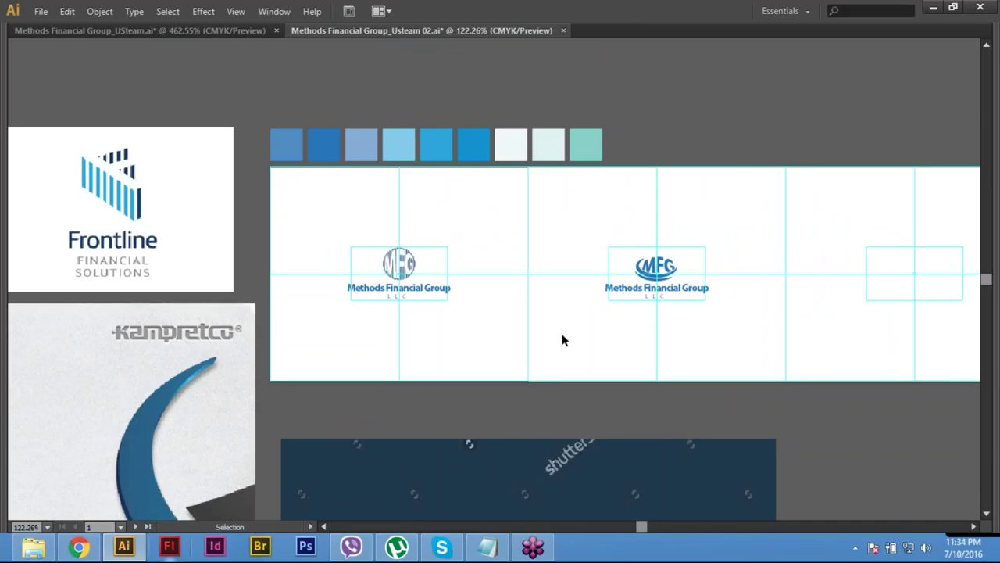
# Step: Hide the guides and inspect the swoosh logo up close and beside the circular version
pyautogui.hotkey('ctrl', ';')
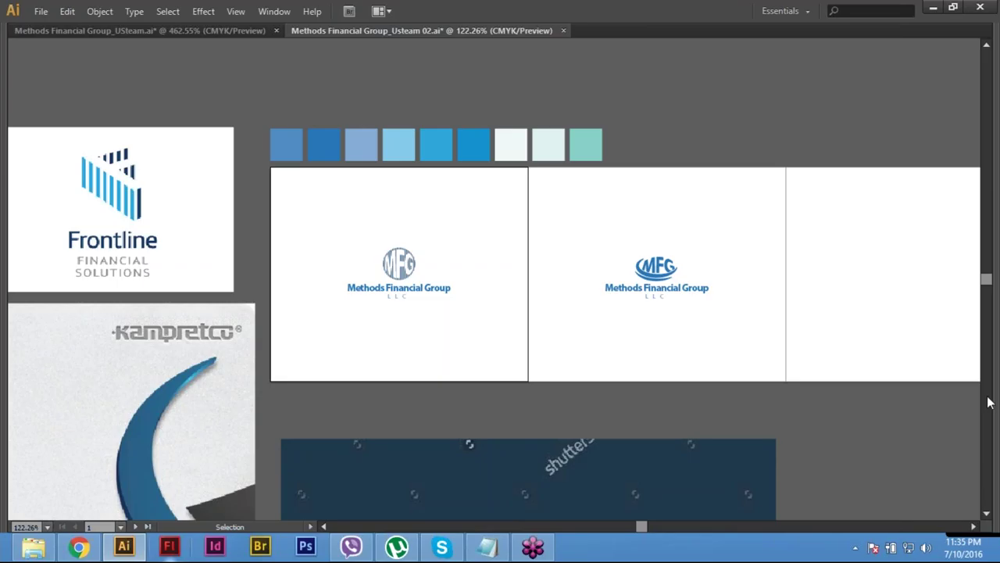
pyautogui.press('z')
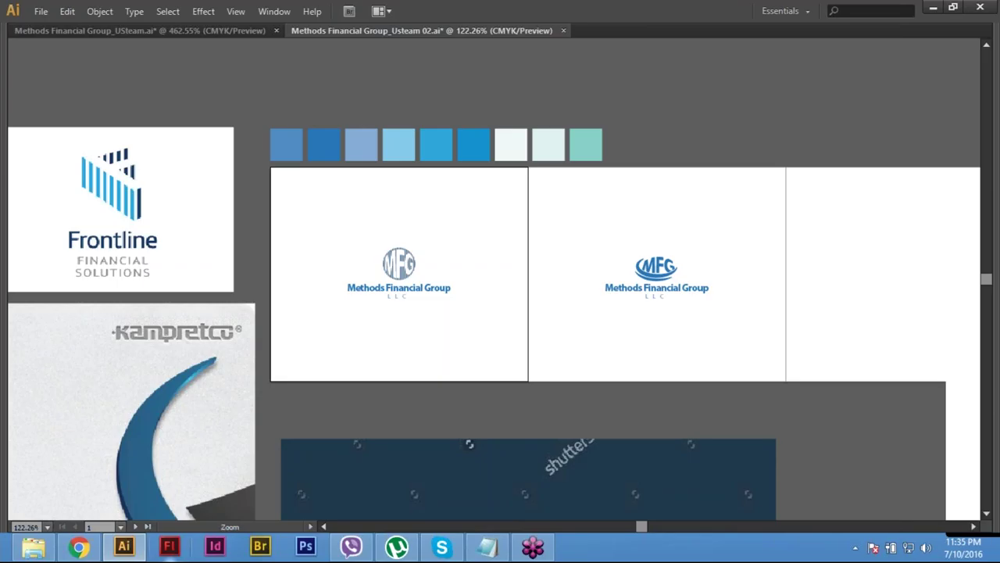
pyautogui.moveTo(562, 196); pyautogui.dragTo(751, 331)
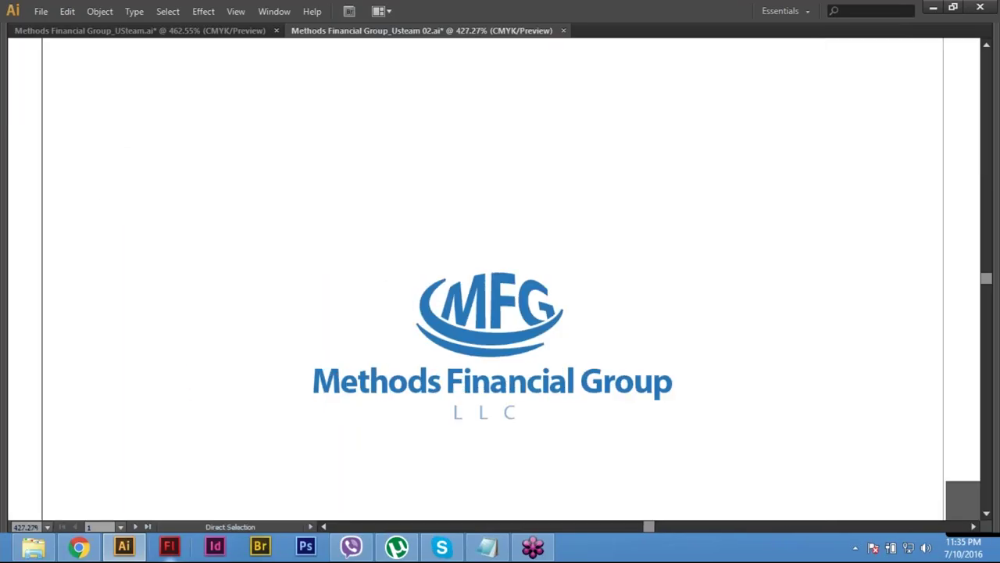
pyautogui.hotkey('ctrl', '-')
pyautogui.hotkey('ctrl', '-')
pyautogui.hotkey('ctrl', '-')
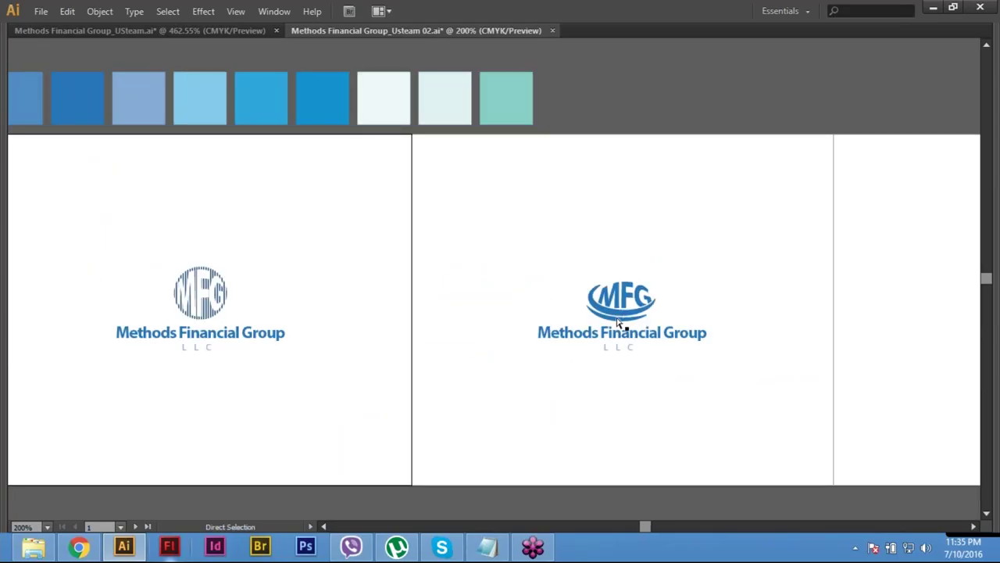
# Step: Select the emblem's lower swoosh, display its stroke settings, and apply Expand Appearance to its variable-width stroke
pyautogui.click(630, 318)
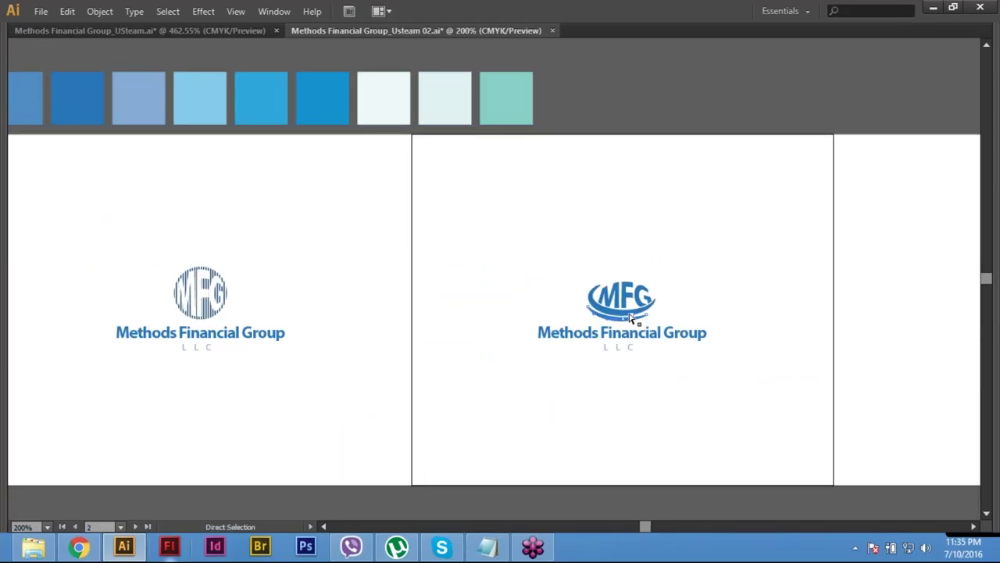
pyautogui.press('z')
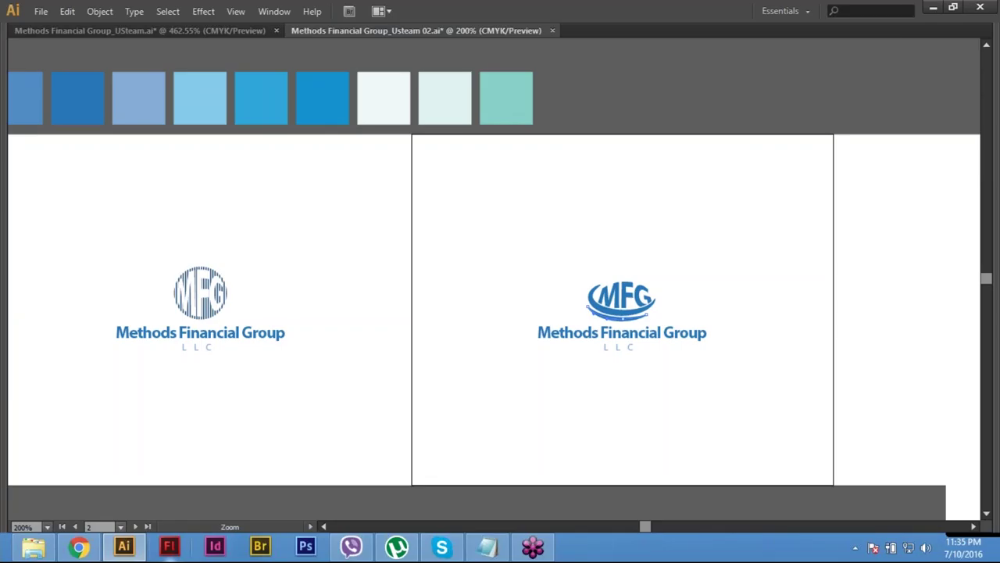
pyautogui.moveTo(749, 292); pyautogui.dragTo(789, 292)
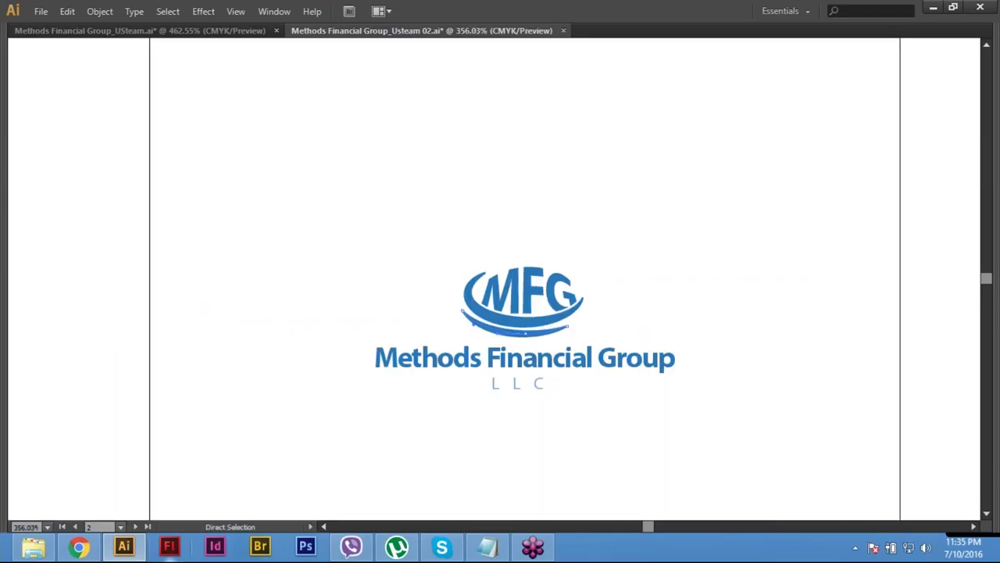
pyautogui.moveTo(653, 330); pyautogui.dragTo(695, 330)
pyautogui.press('v')
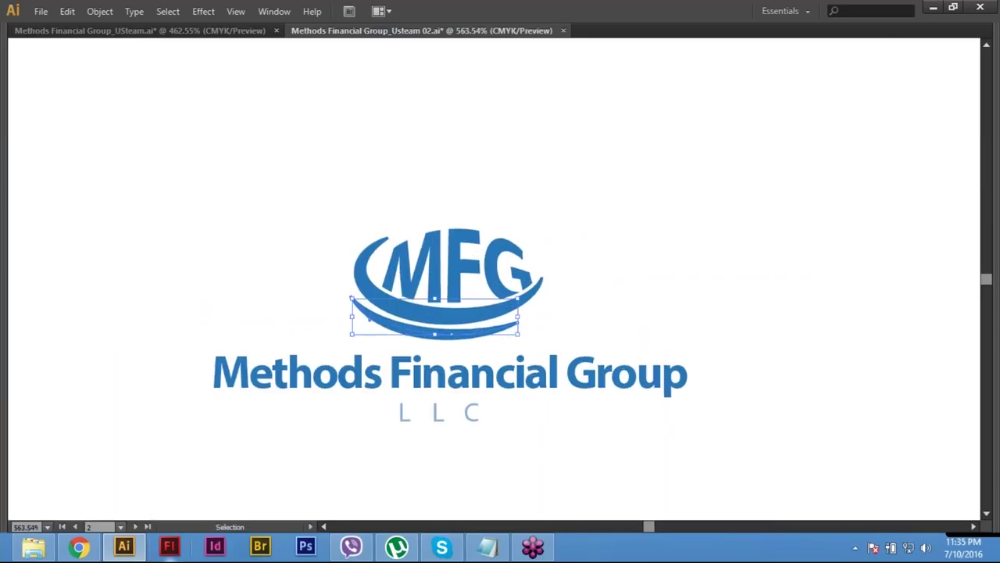
pyautogui.hotkey('ctrl', '-')
pyautogui.hotkey('ctrl', '-')
pyautogui.hotkey('ctrl', '-')
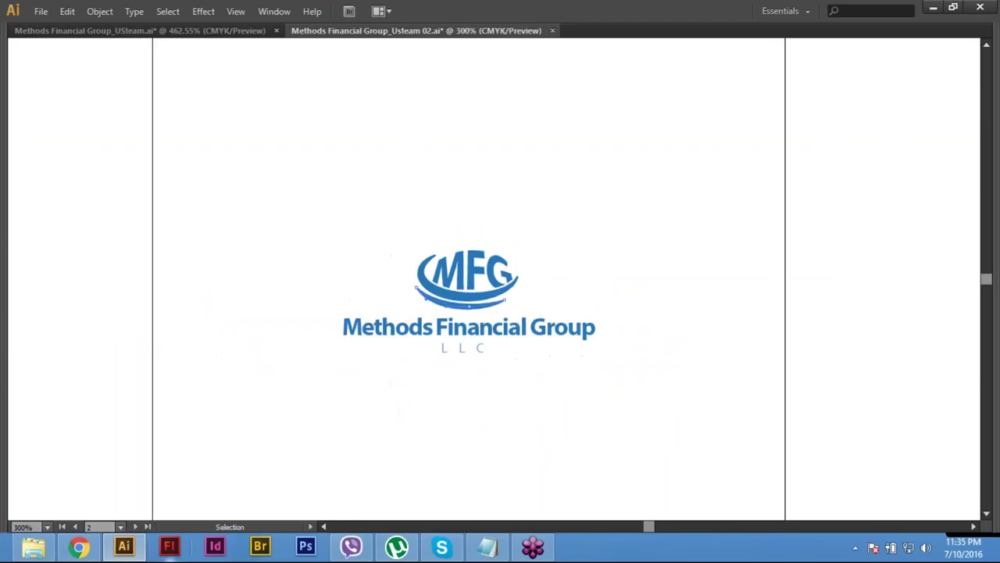
pyautogui.hotkey('ctrl', 'F10')
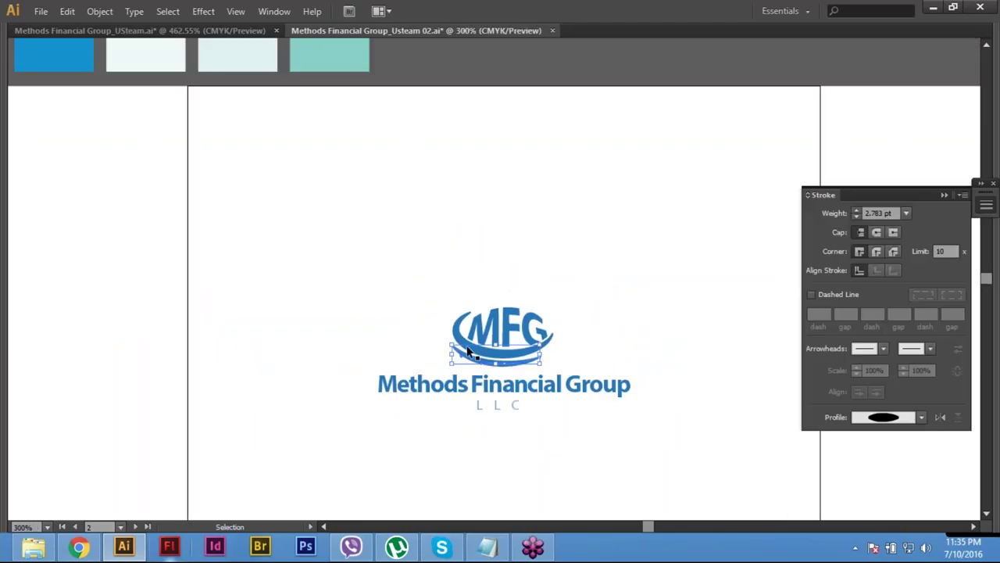
pyautogui.press('a')
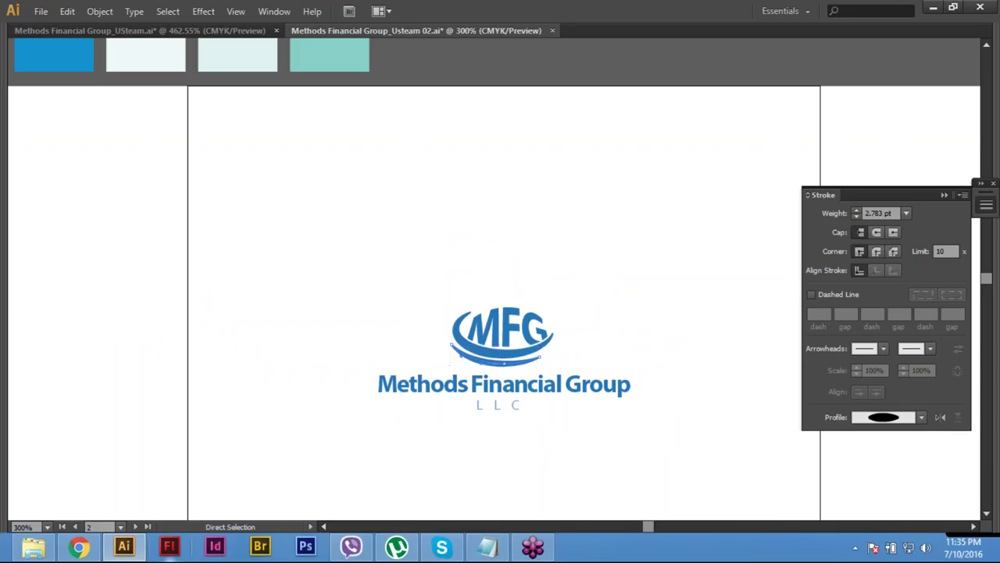
pyautogui.click(99, 13)
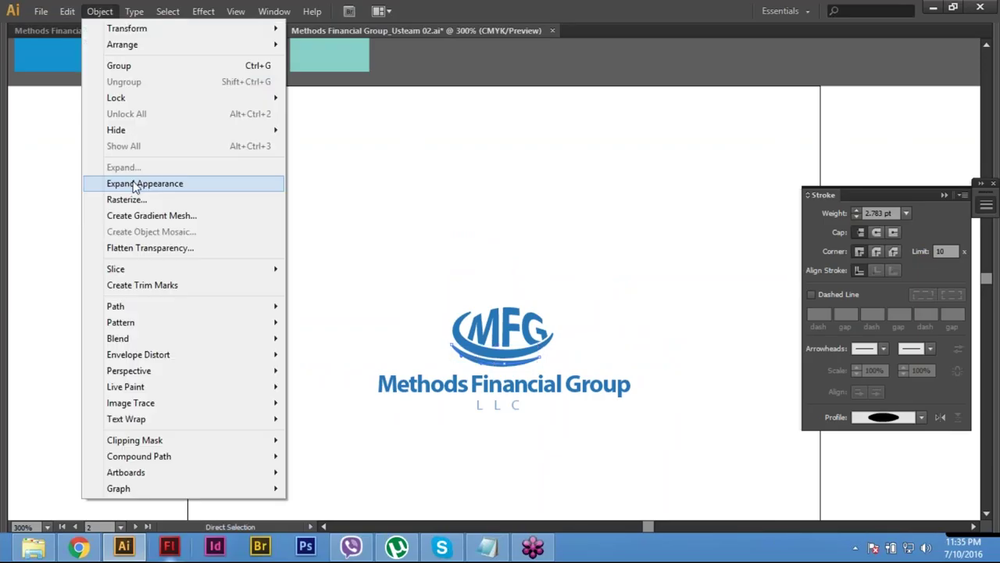
pyautogui.click(134, 186)
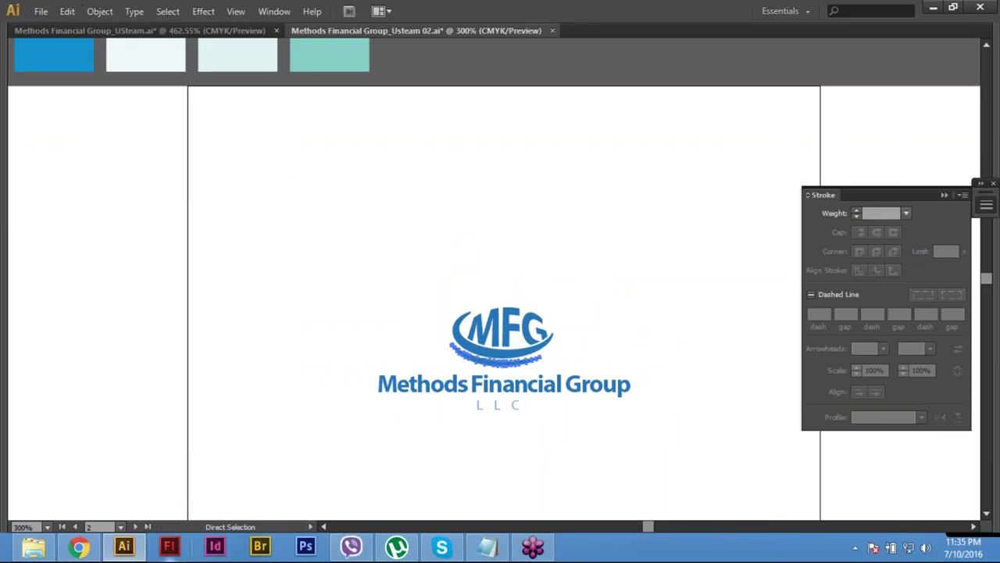
# Step: Try a pale swatch colour on the lower swoosh, undo it, and match the fill to the light blue LLC text
pyautogui.moveTo(133, 186); pyautogui.dragTo(149, 247)
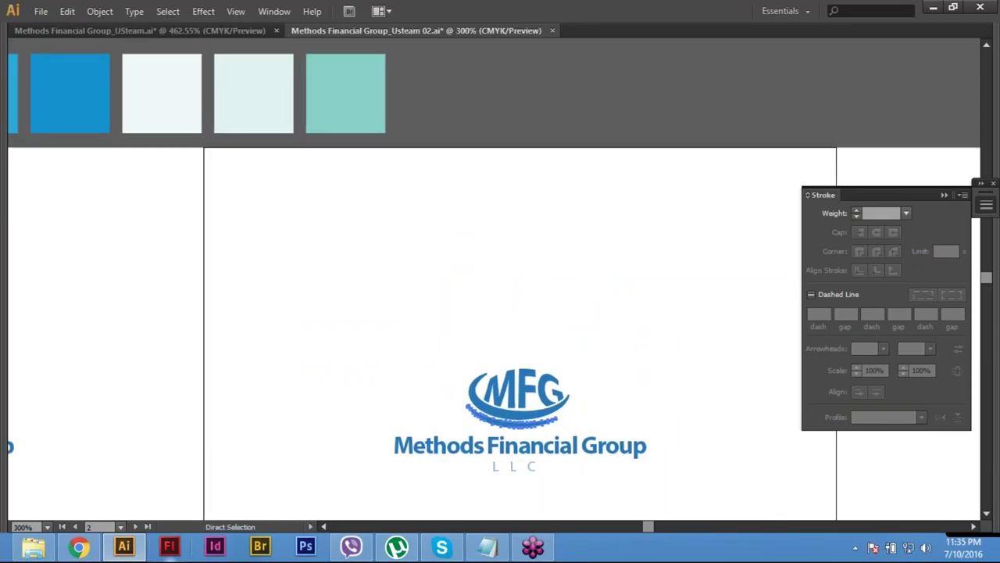
pyautogui.press('i')
pyautogui.click(256, 77)
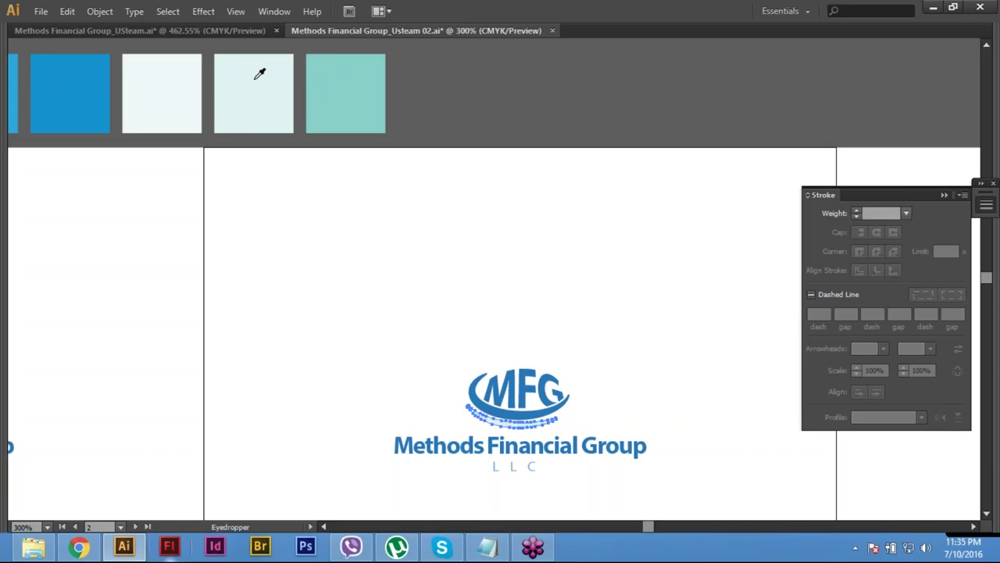
pyautogui.hotkey('ctrl', 'z')
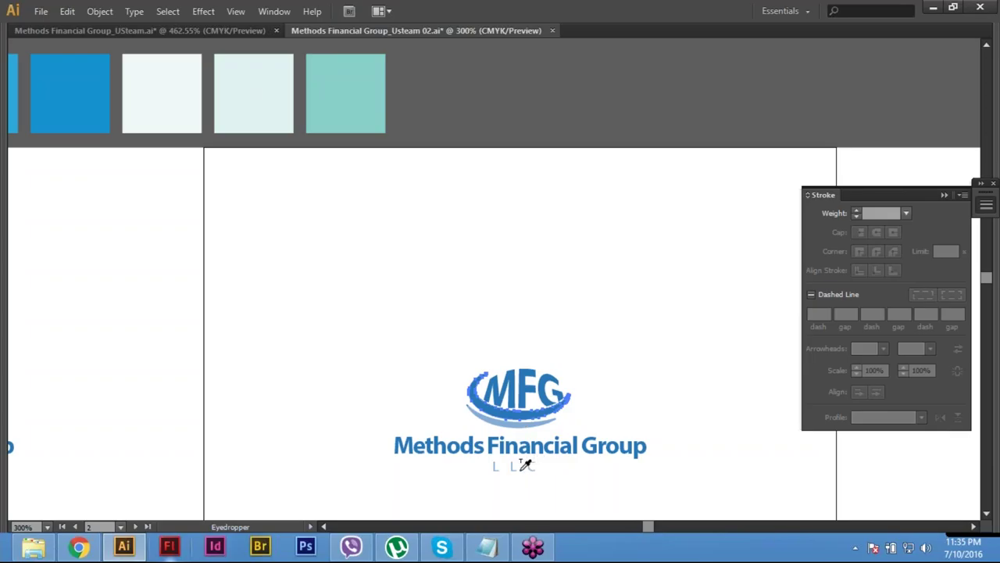
# Step: Match the emblem's upper swoosh fill to the light blue LLC text and deselect everything
pyautogui.press('Tab')
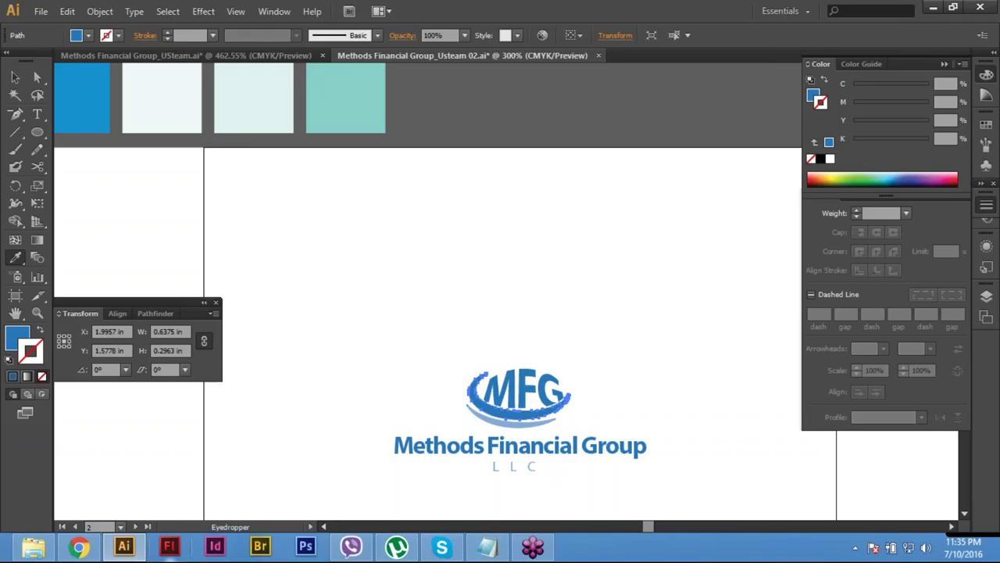
pyautogui.moveTo(469, 313); pyautogui.dragTo(515, 338)
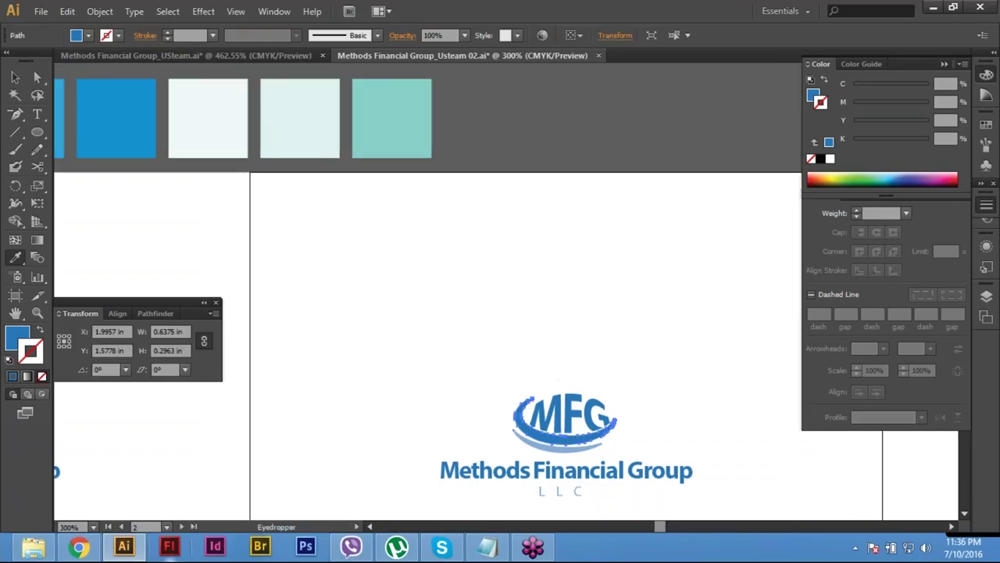
pyautogui.click(619, 513)
pyautogui.hotkey('ctrl', 'shift', 'a')
pyautogui.press('v')
pyautogui.scroll(-3, 429, 291)
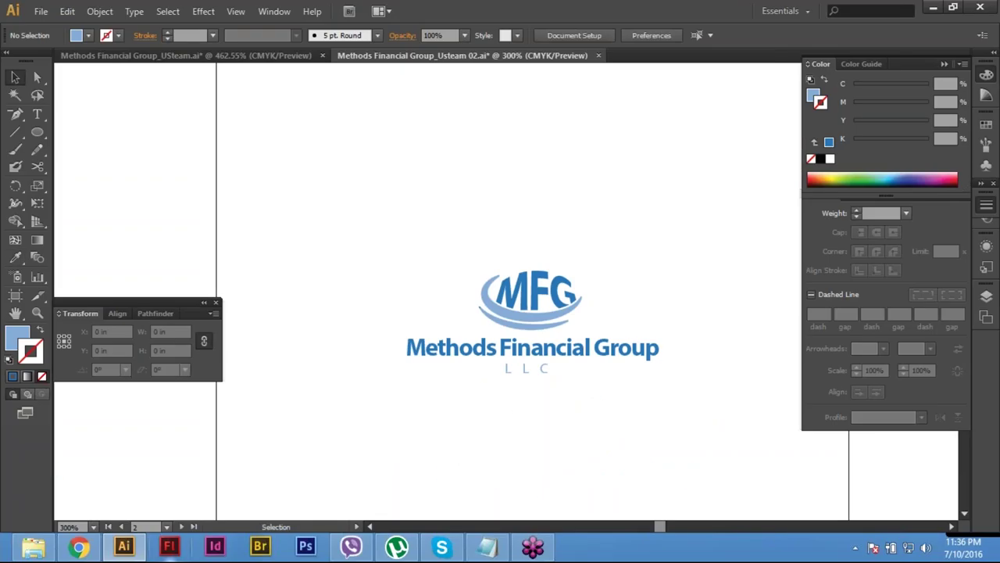
# Step: Hide the panels and compare the recoloured swoosh logo with the circular version and the surrounding reference artwork
pyautogui.scroll(-1, 531, 313)
pyautogui.press('Tab')
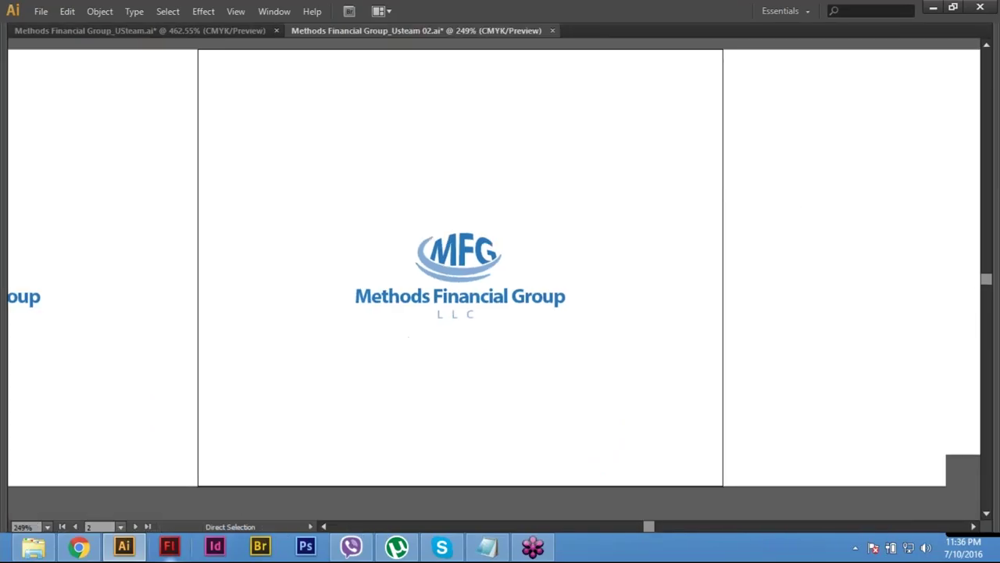
pyautogui.hotkey('ctrl', '-')
pyautogui.moveTo(458, 413); pyautogui.dragTo(597, 440)
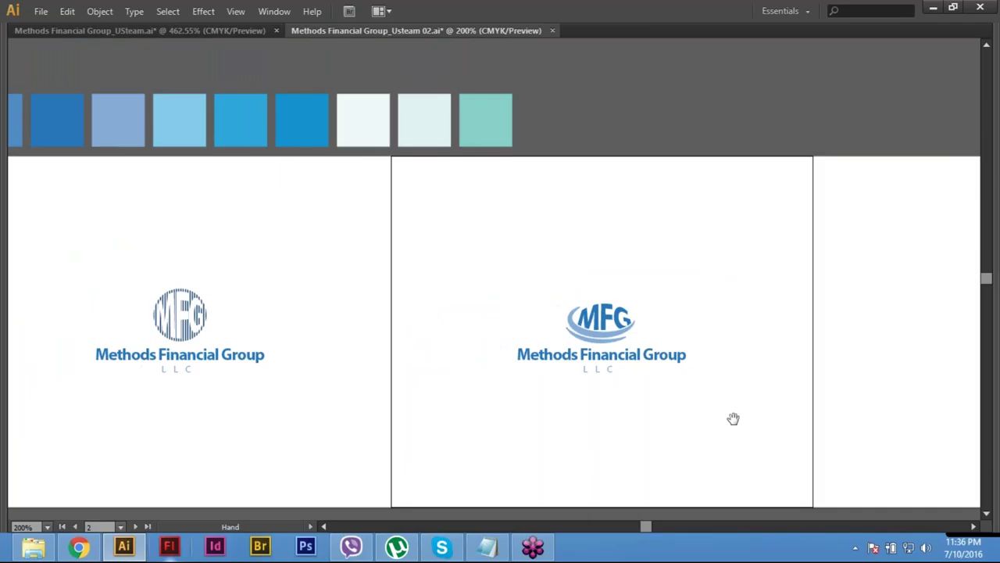
pyautogui.moveTo(639, 359); pyautogui.dragTo(542, 351)
pyautogui.scroll(2, 543, 258)
pyautogui.moveTo(411, 407); pyautogui.dragTo(624, 507)
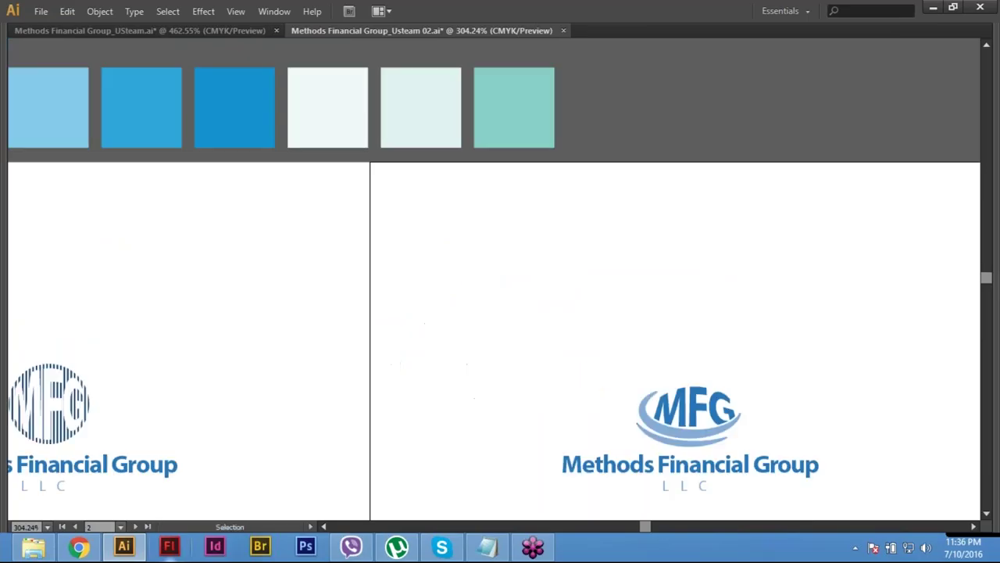
pyautogui.hotkey('ctrl', '-')
pyautogui.hotkey('ctrl', '-')
pyautogui.press('v')
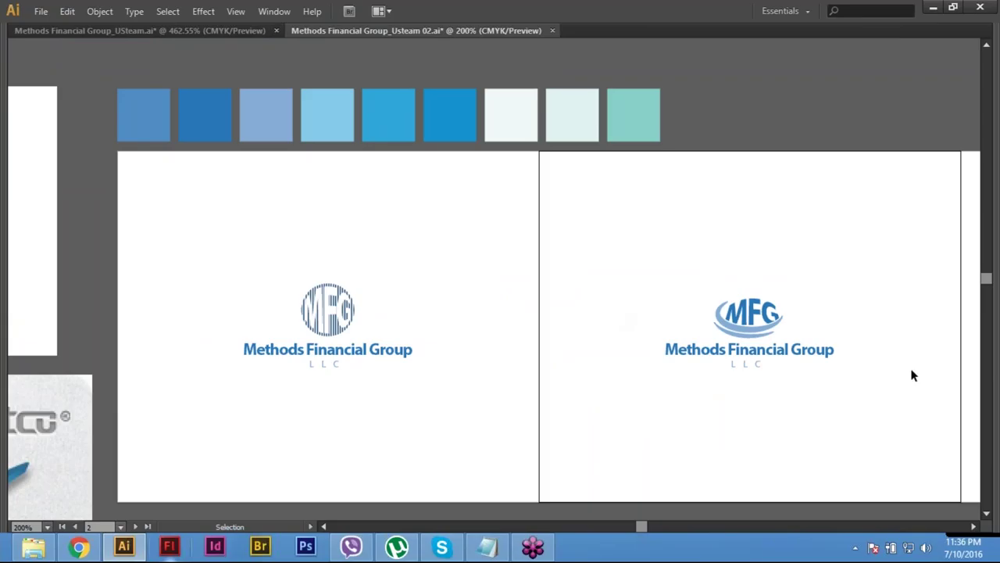
pyautogui.moveTo(633, 348); pyautogui.dragTo(458, 376)
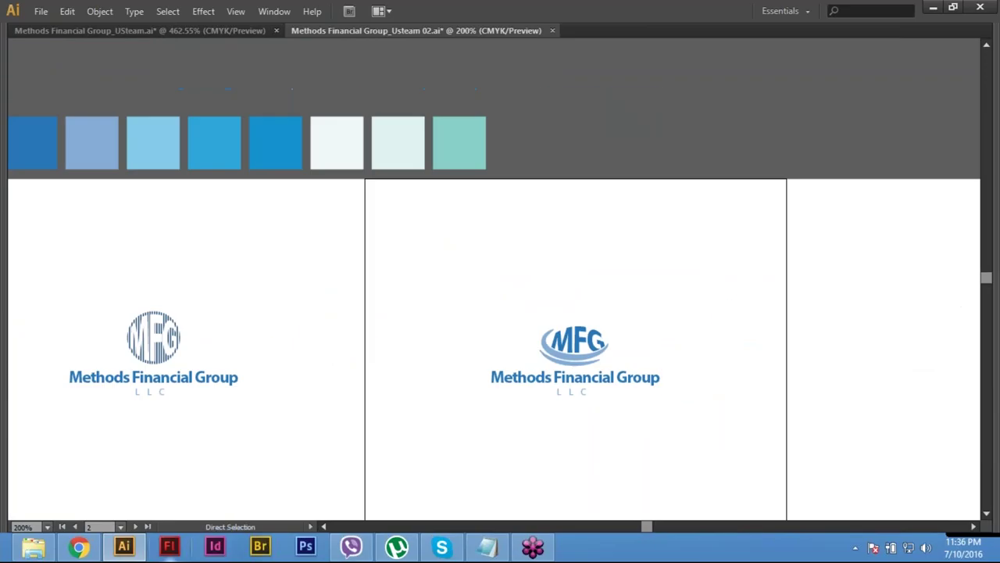
pyautogui.press('a')
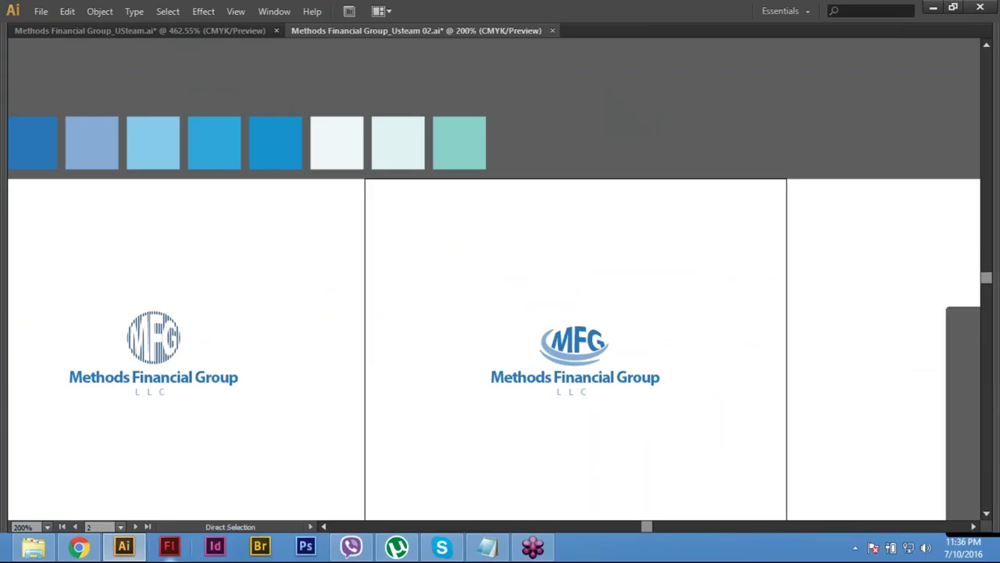
pyautogui.hotkey('ctrl', '-')
pyautogui.hotkey('ctrl', '-')
pyautogui.moveTo(477, 394); pyautogui.dragTo(449, 303)
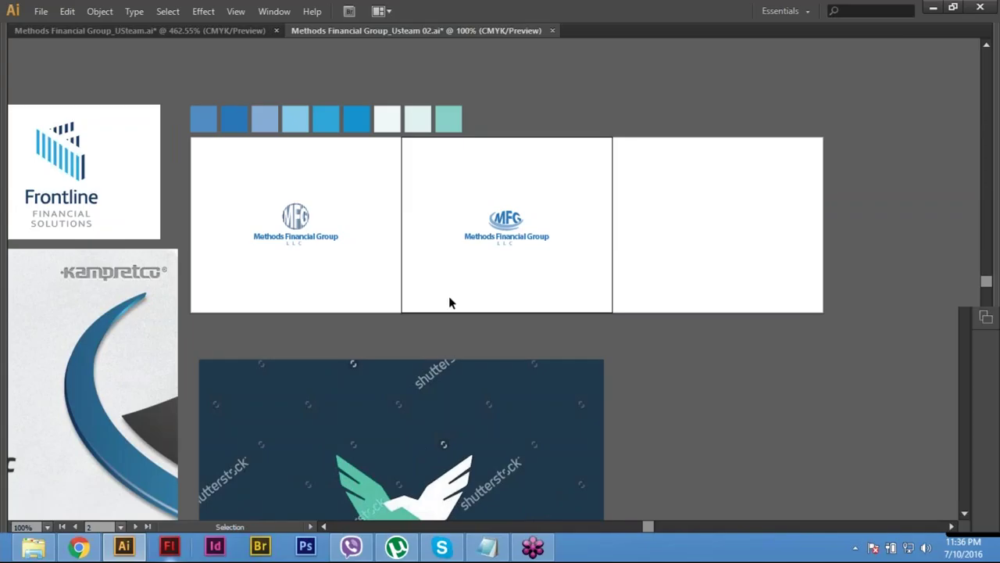
# Step: Restore the panels, select the empty third artboard with the Artboard tool, and display the document's list of artboards
pyautogui.press('Tab')
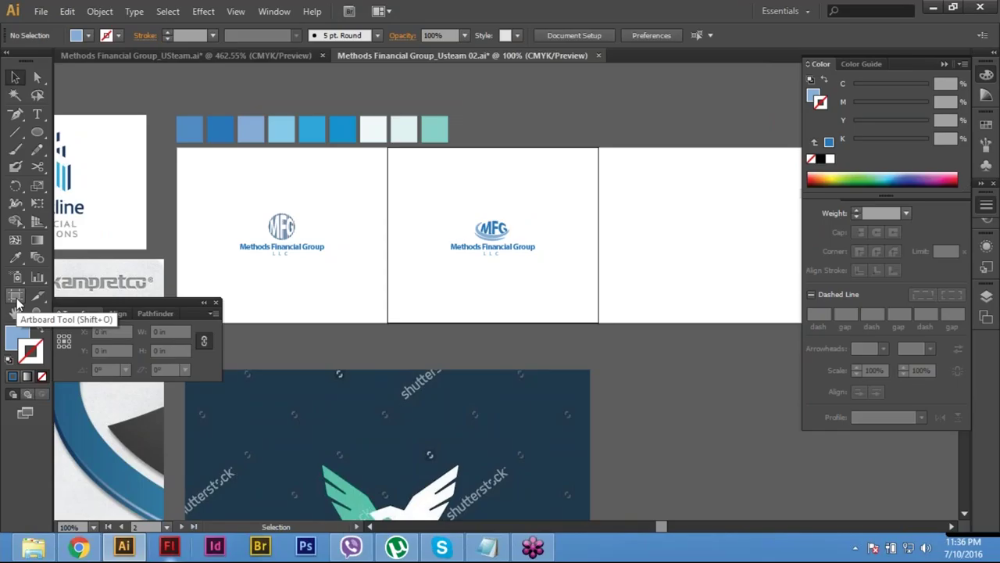
pyautogui.click(15, 298)
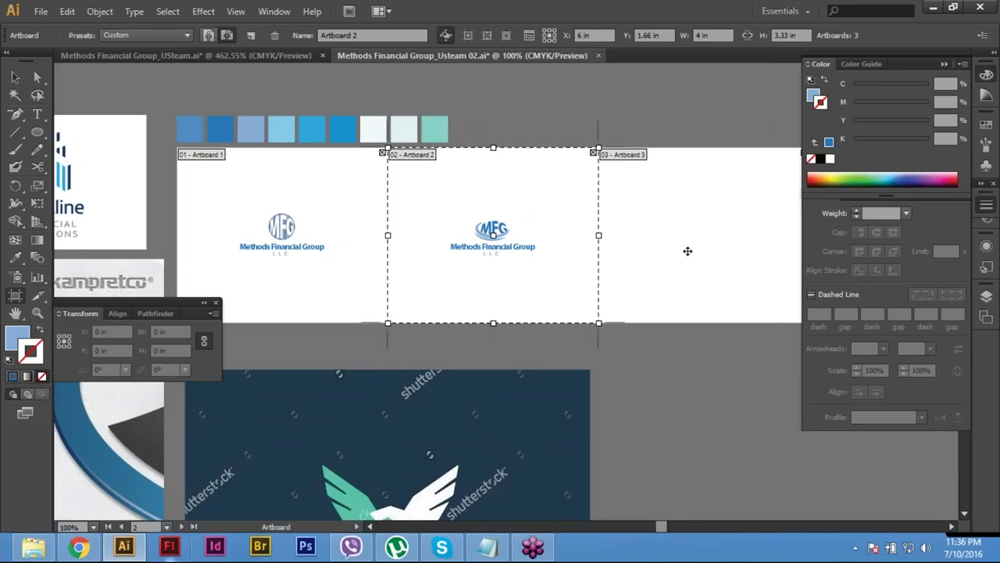
pyautogui.click(715, 218)
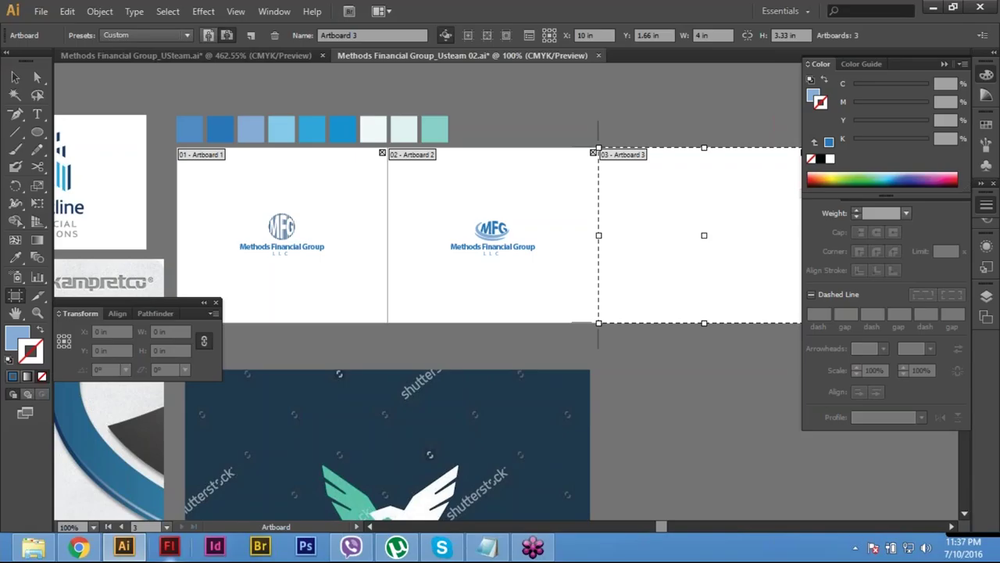
pyautogui.click(272, 11)
pyautogui.click(740, 222)
pyautogui.click(287, 11)
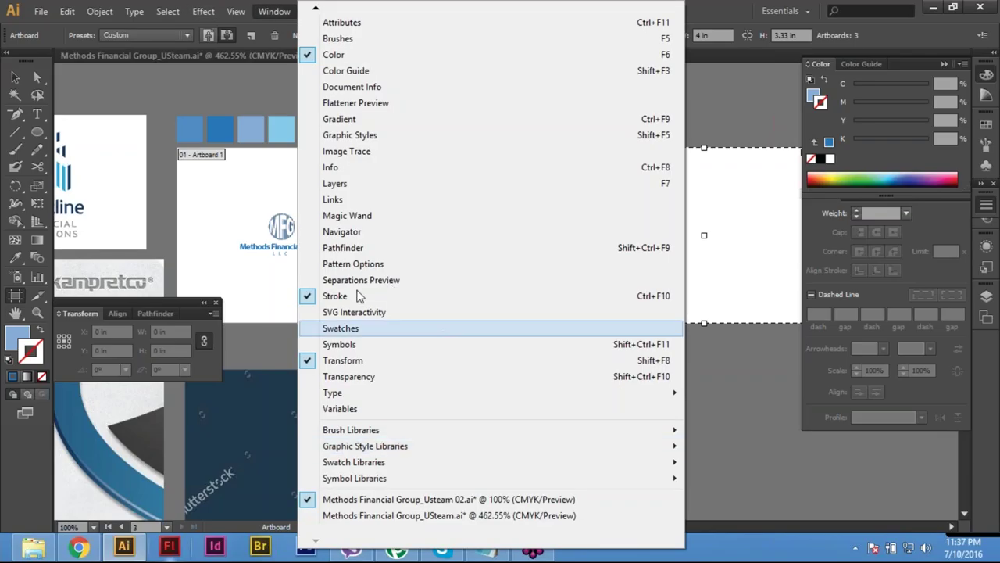
pyautogui.click(355, 185)
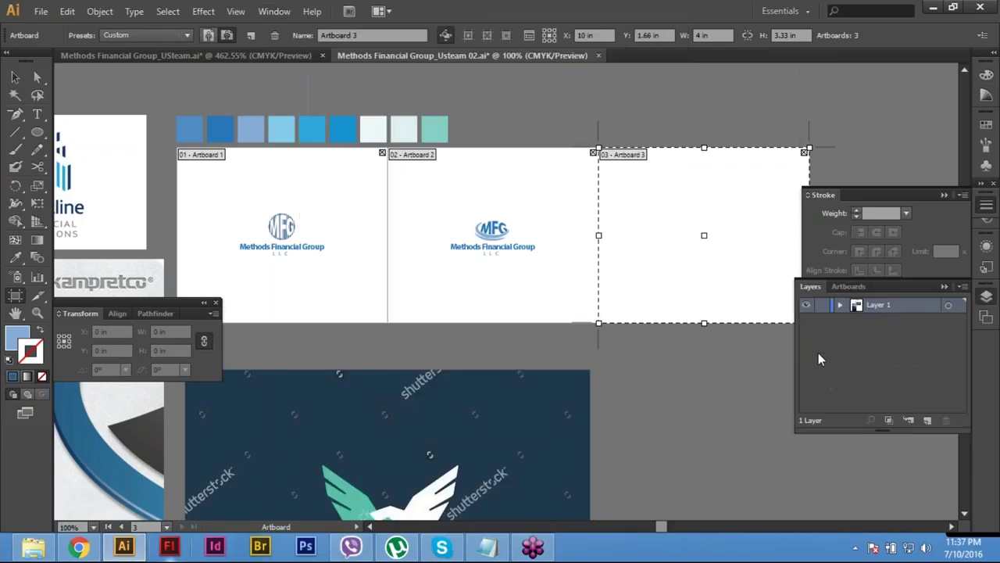
pyautogui.click(849, 288)
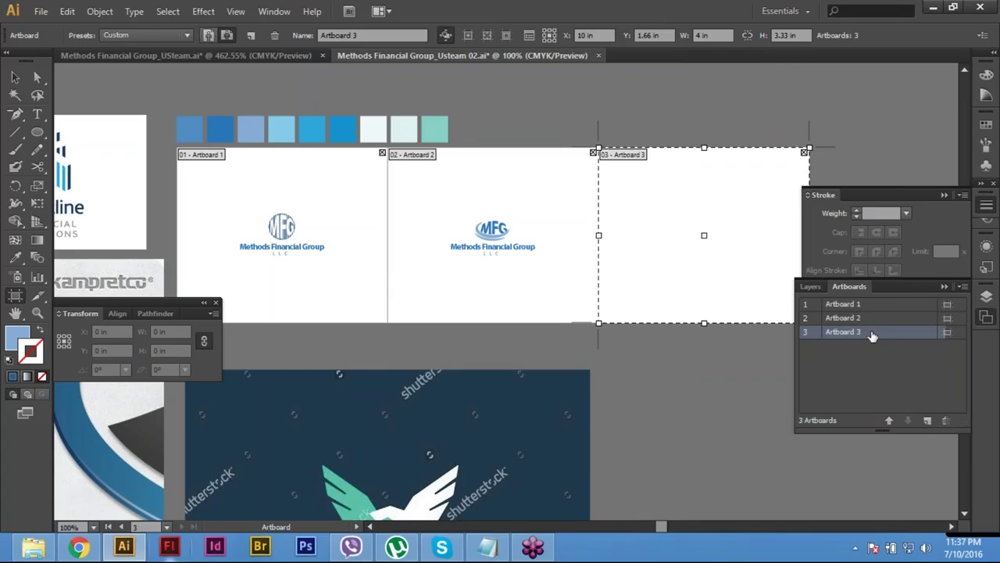
# Step: Delete the empty Artboard 3 and leave artboard editing for the Selection tool
pyautogui.click(947, 331)
pyautogui.doubleClick(914, 332)
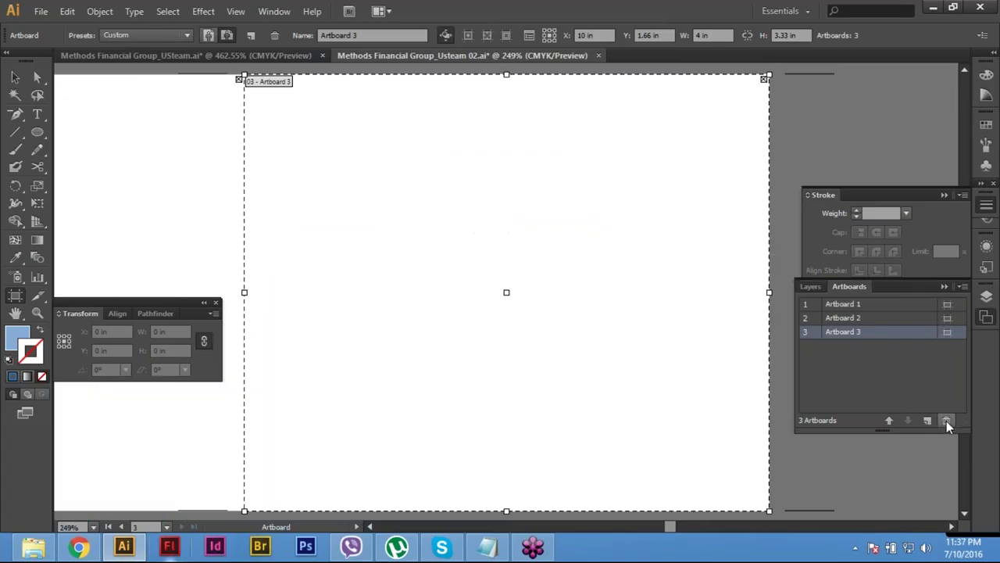
pyautogui.click(946, 421)
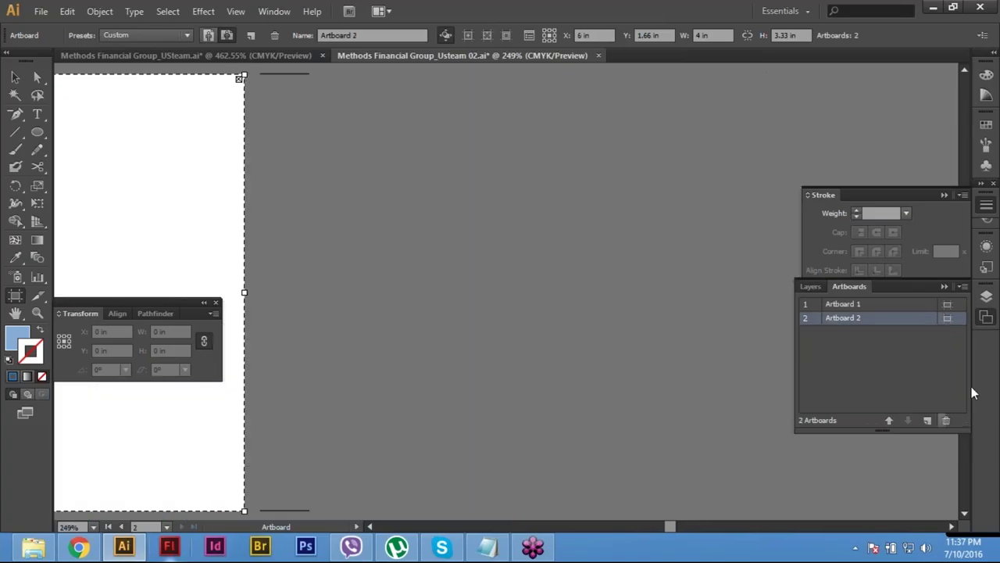
pyautogui.click(16, 78)
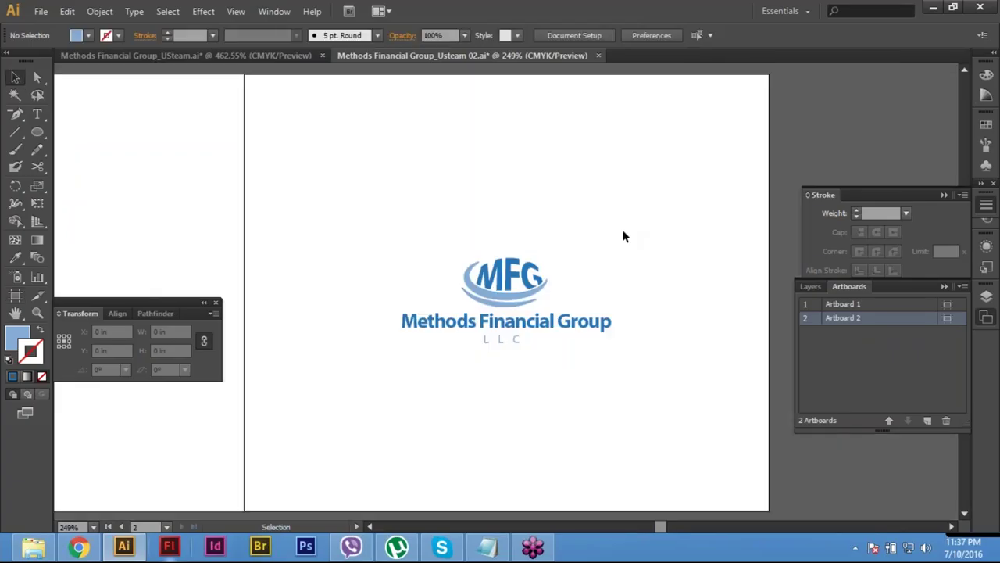
# Step: Add a new empty artboard beside the swoosh logo's artboard and delete it again
pyautogui.hotkey('ctrl', '-')
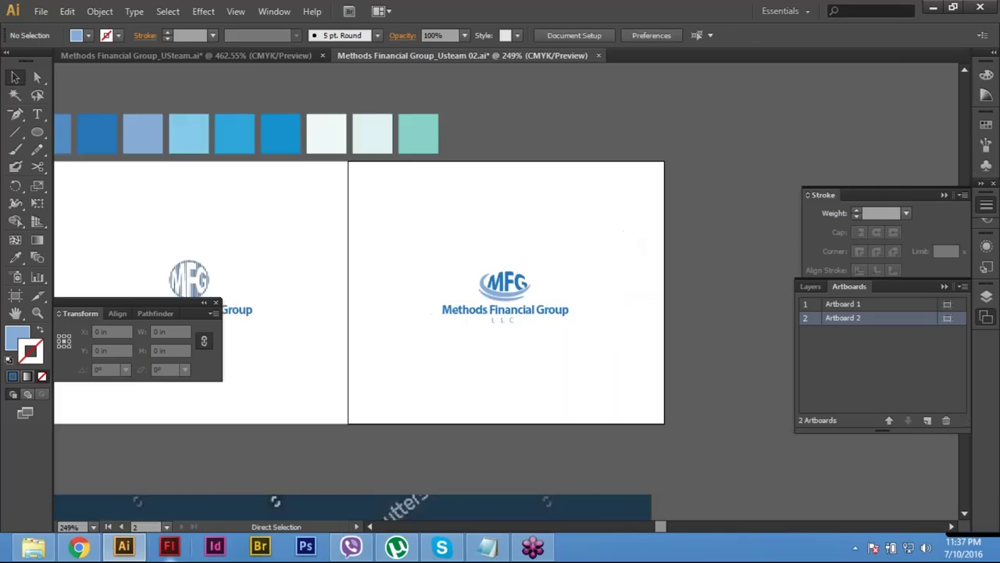
pyautogui.hotkey('ctrl', '1')
pyautogui.moveTo(459, 282); pyautogui.dragTo(459, 308)
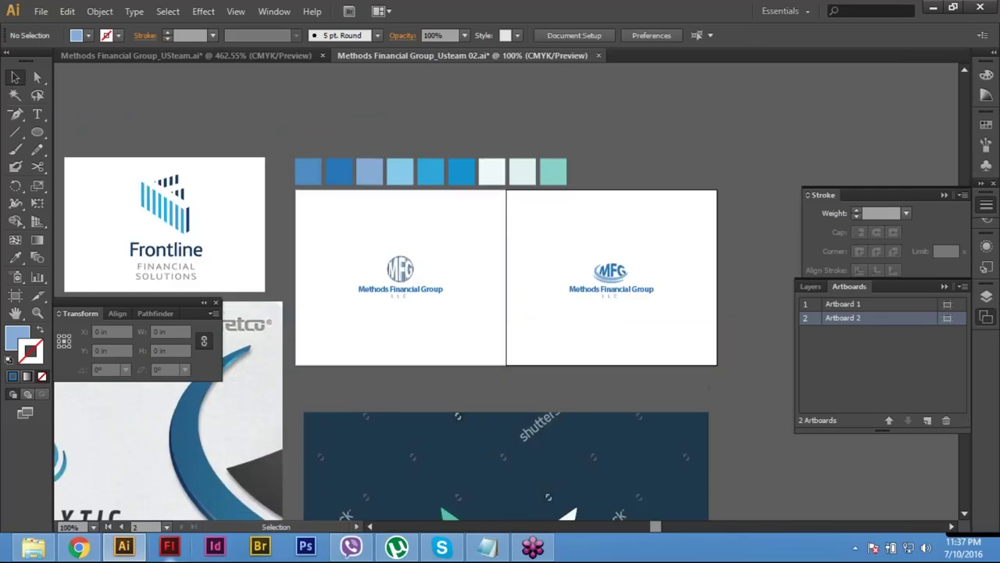
pyautogui.moveTo(947, 340); pyautogui.dragTo(895, 353)
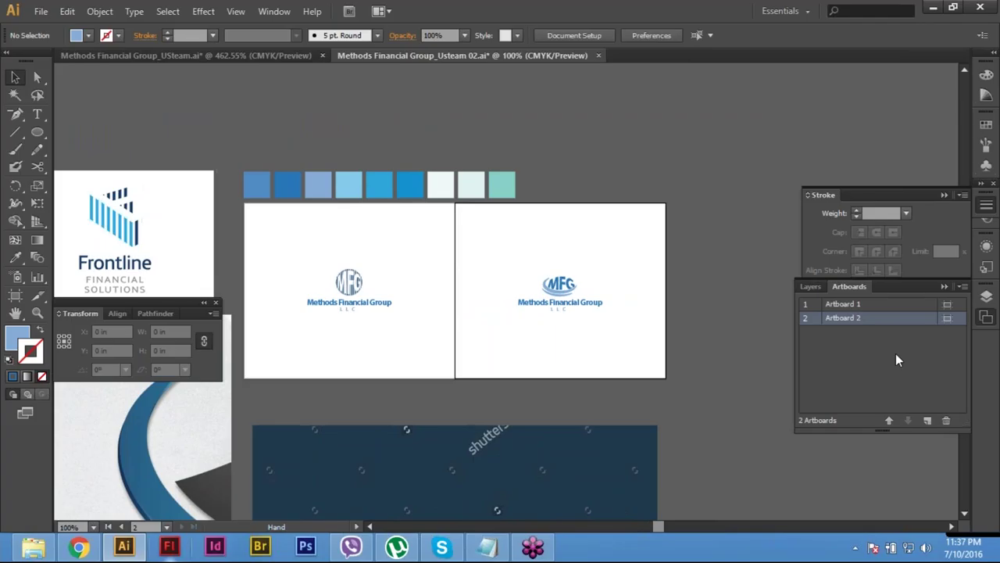
pyautogui.click(275, 10)
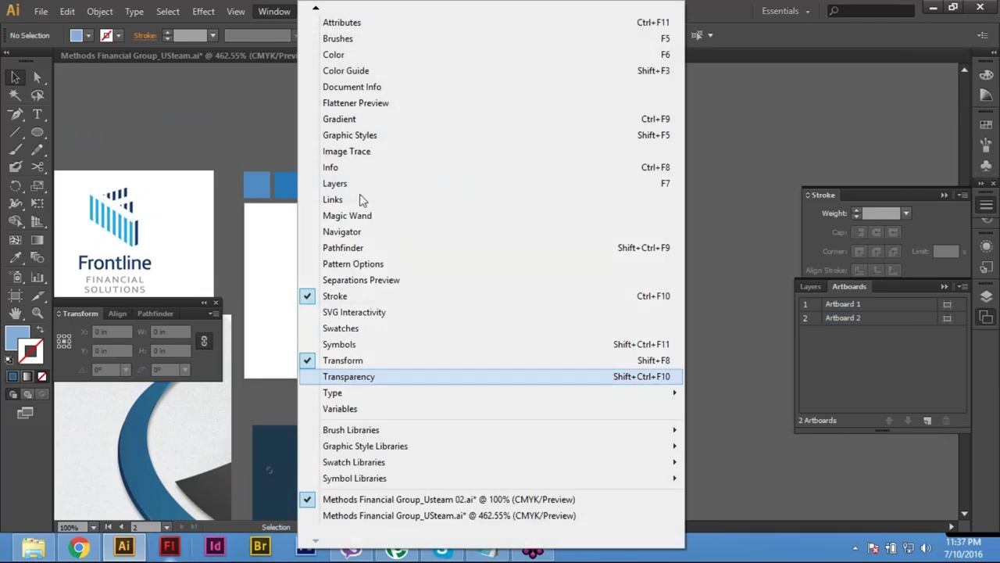
pyautogui.click(818, 373)
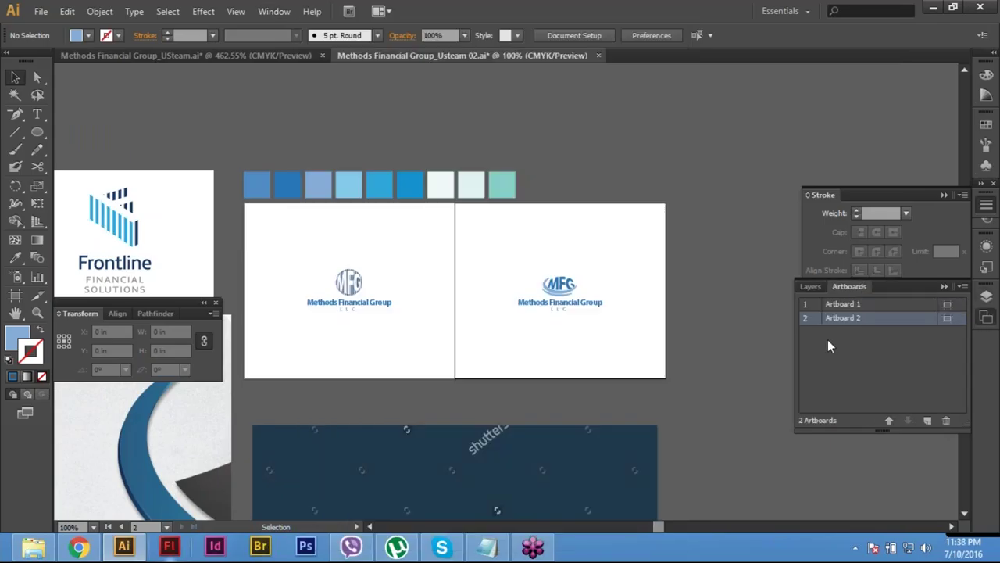
pyautogui.click(928, 419)
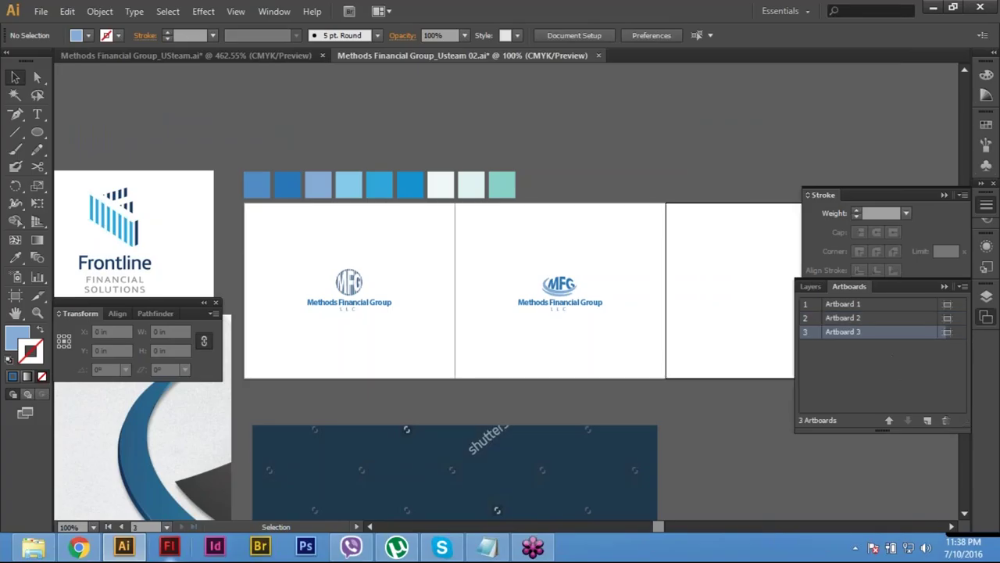
pyautogui.click(909, 341)
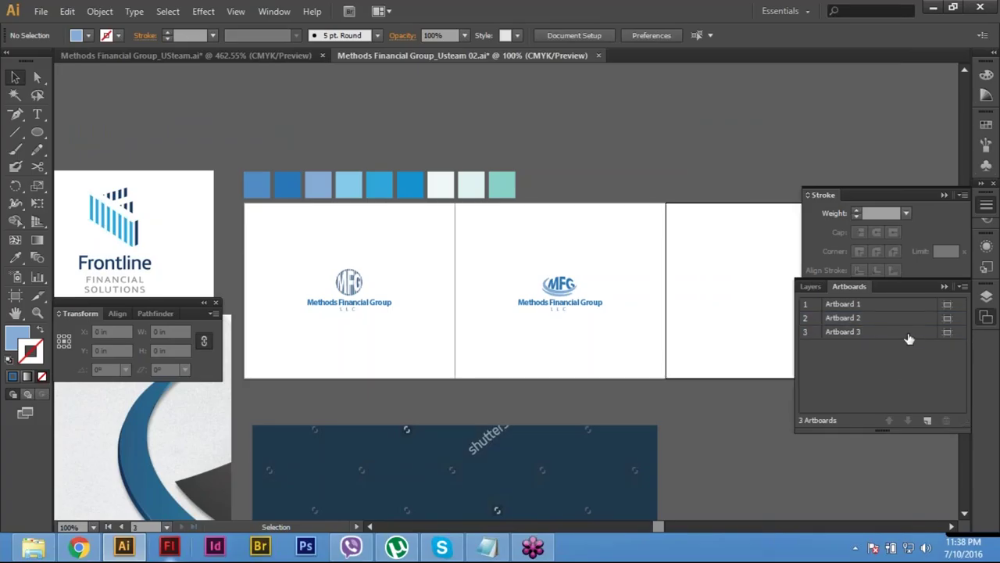
pyautogui.doubleClick(909, 338)
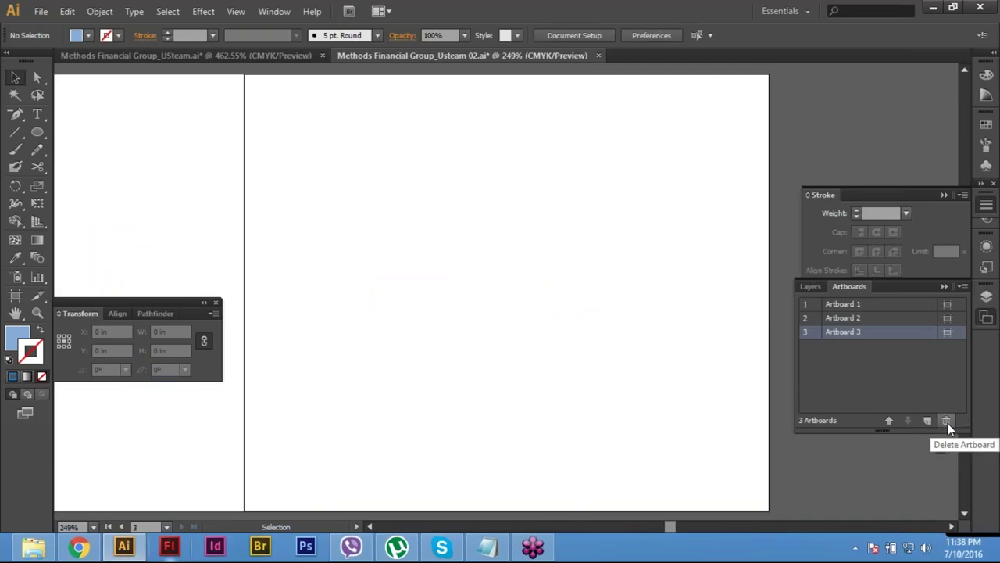
pyautogui.click(946, 422)
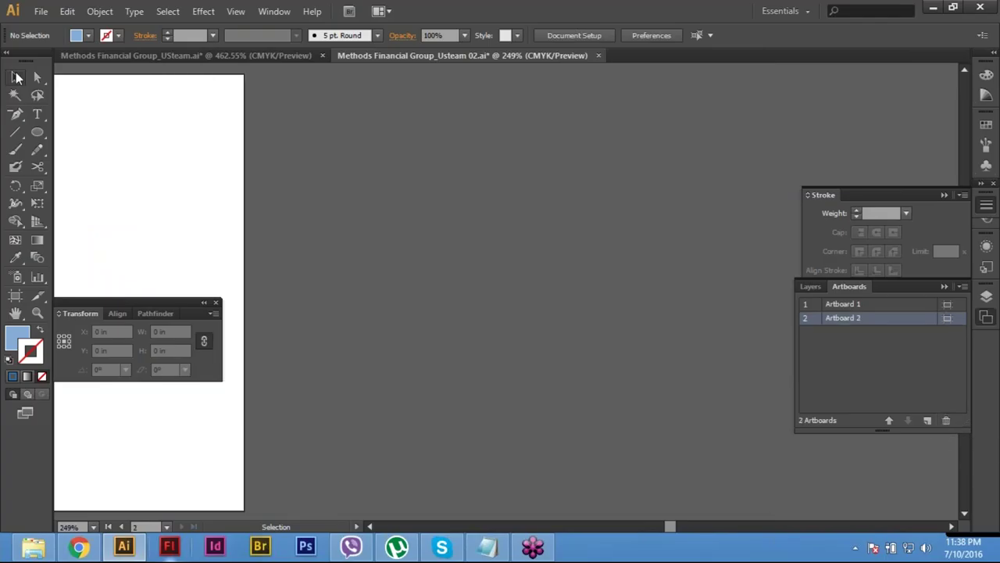
pyautogui.click(16, 78)
# Step: Show the guides and hide the panels to review the circular and swoosh logos on their two artboards
pyautogui.hotkey('ctrl', '-')
pyautogui.hotkey('ctrl', '-')
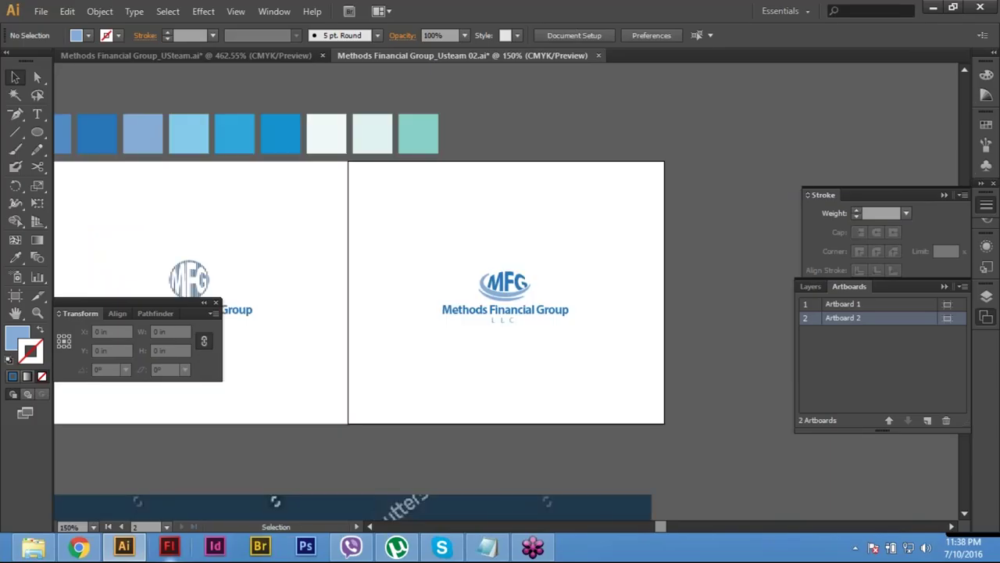
pyautogui.hscroll(-4, 435, 297)
pyautogui.scroll(-1, 435, 297)
pyautogui.moveTo(997, 532)
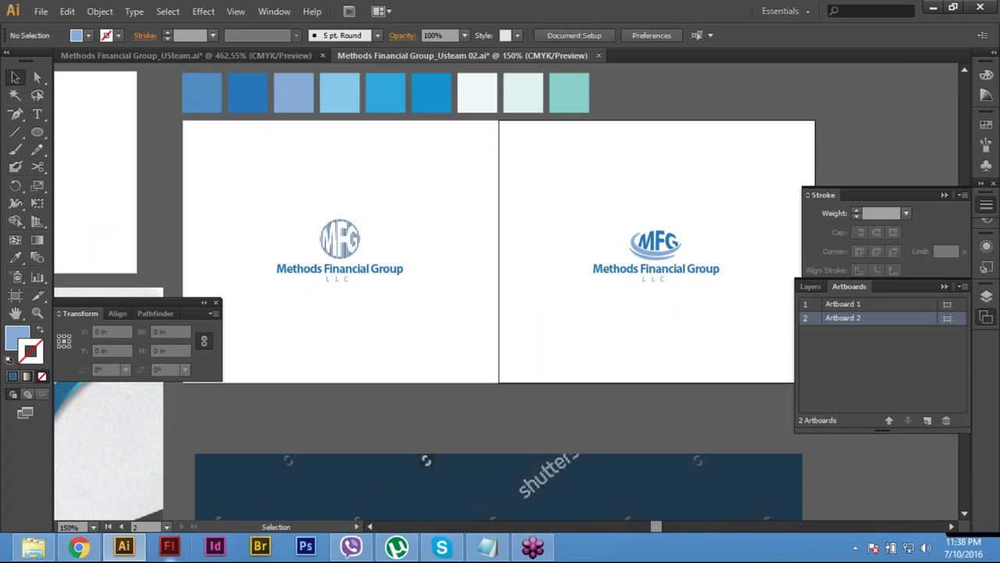
pyautogui.press('a')
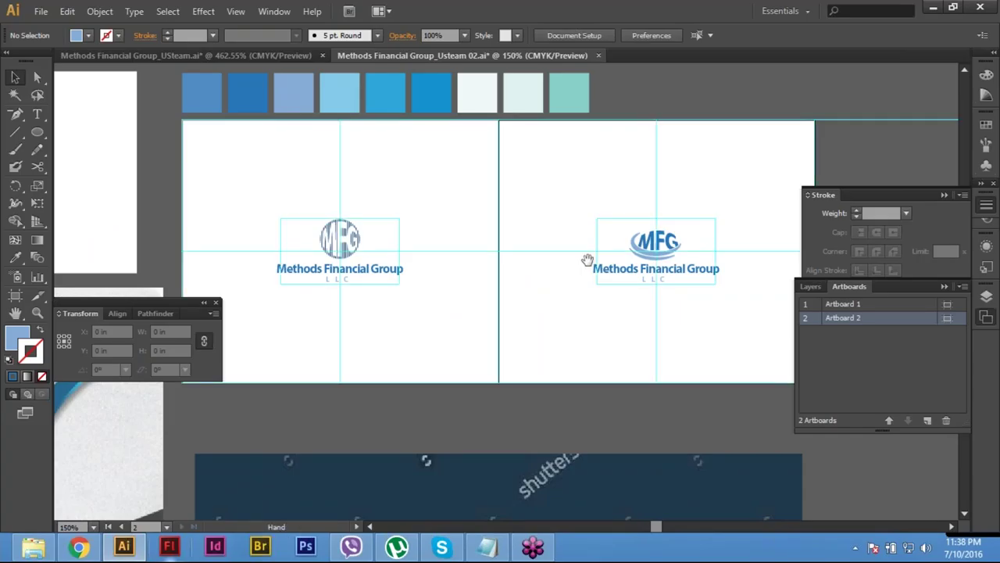
pyautogui.moveTo(547, 313); pyautogui.dragTo(264, 394)
pyautogui.press('Tab')
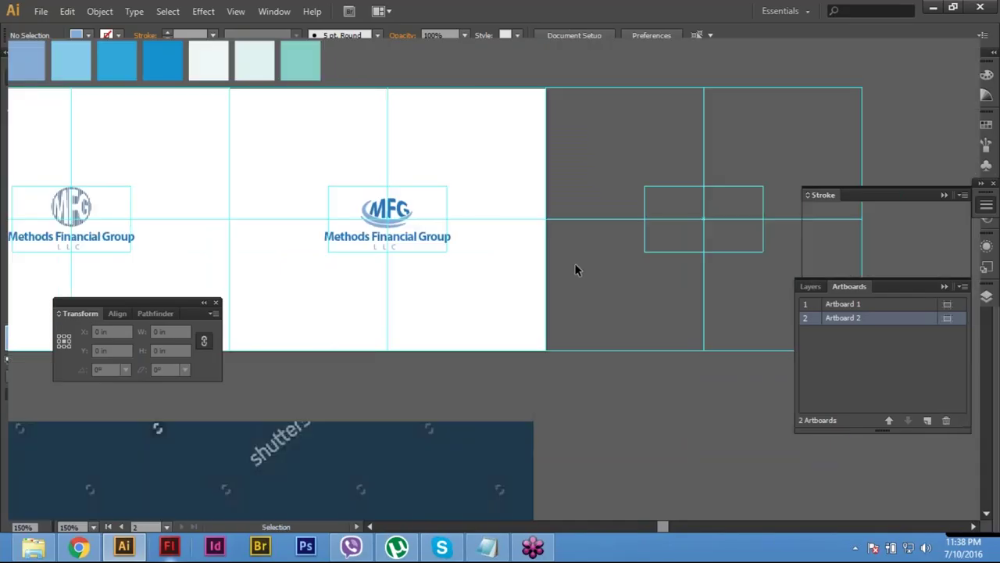
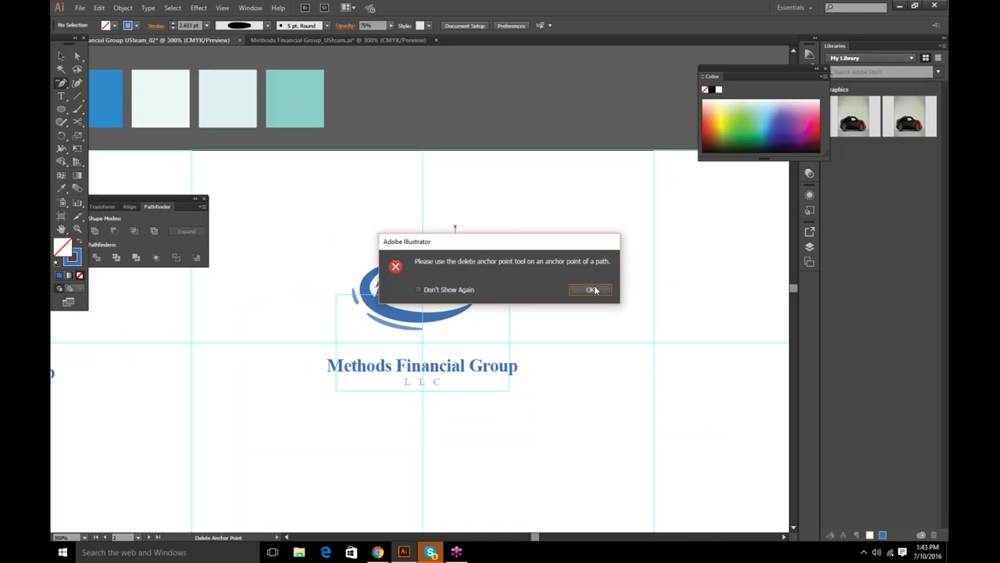
# Step: Dismiss the anchor point alert with the Selection tool active and examine this document's serif swoosh logo and circular MFG logo
pyautogui.click(590, 290)
pyautogui.click(62, 56)
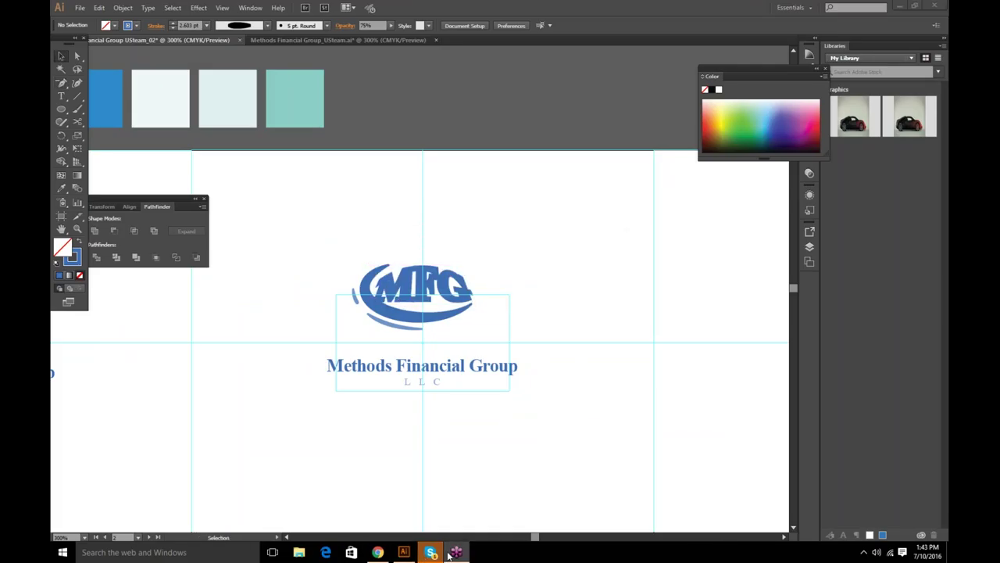
pyautogui.scroll(-1, 527, 433)
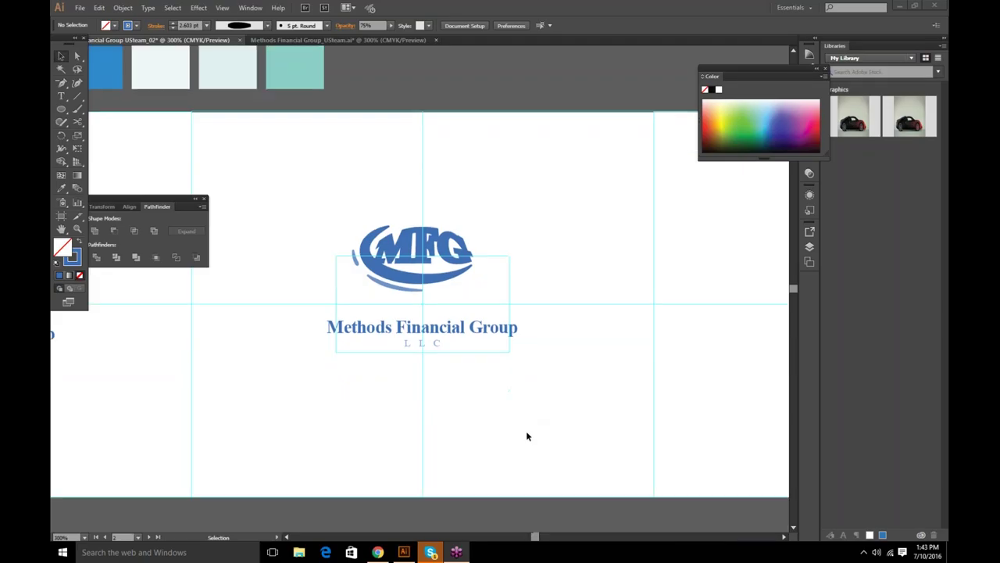
pyautogui.scroll(1, 526, 522)
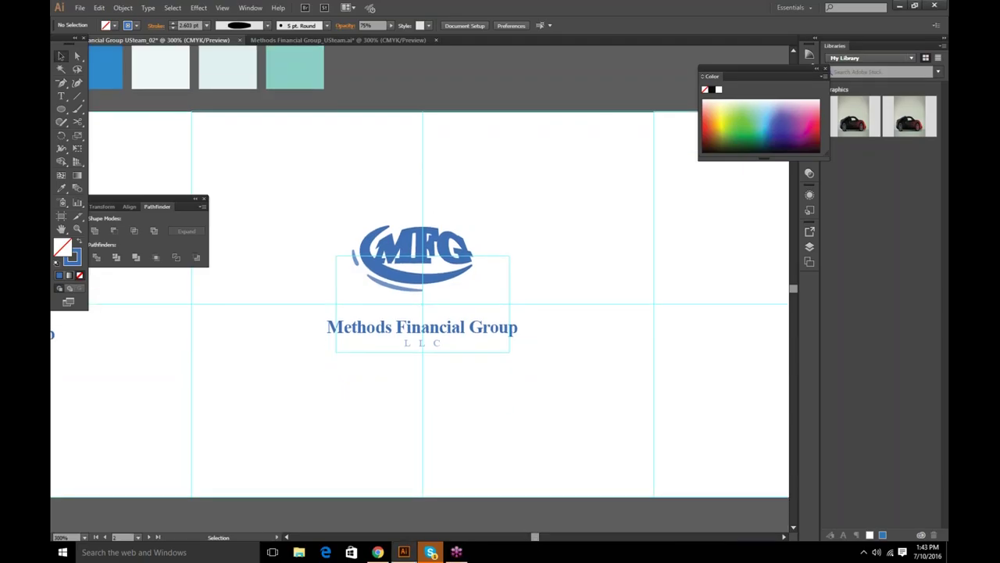
pyautogui.hscroll(-1, 532, 538)
pyautogui.moveTo(533, 538); pyautogui.dragTo(527, 540)
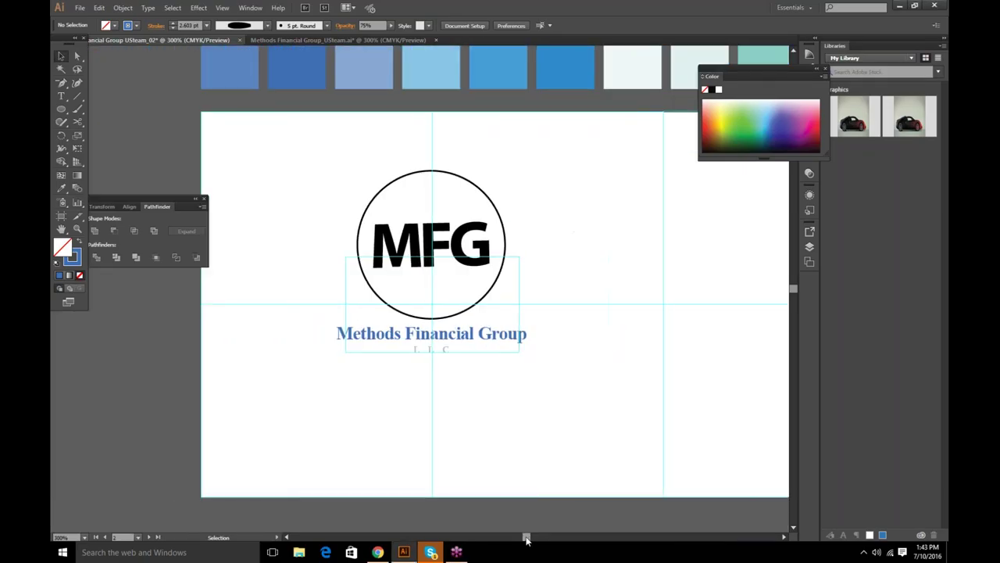
pyautogui.moveTo(526, 539); pyautogui.dragTo(526, 539)
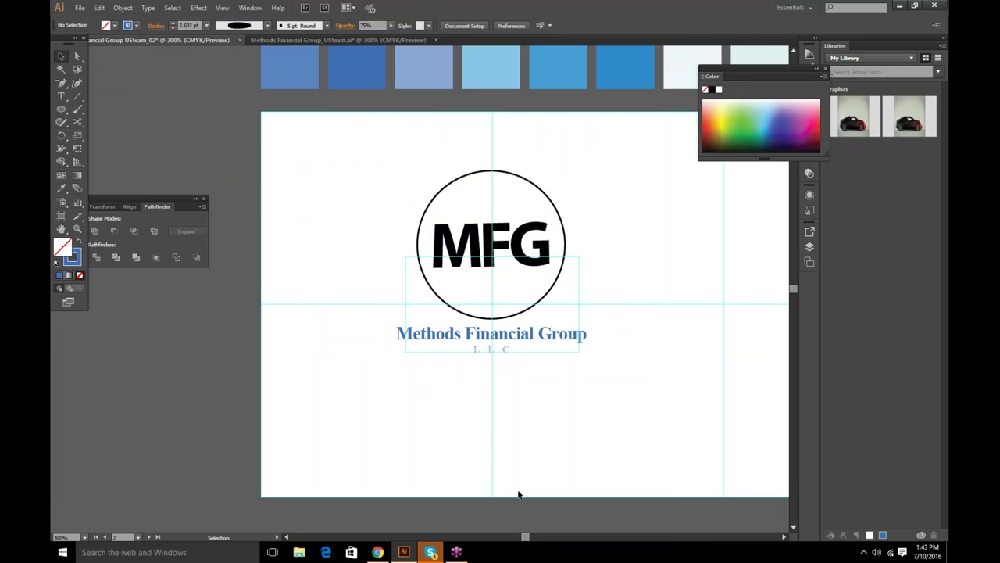
# Step: Try to scale down the MFG lettering inside the swoosh on the second artboard's logo
pyautogui.moveTo(530, 538); pyautogui.dragTo(535, 538)
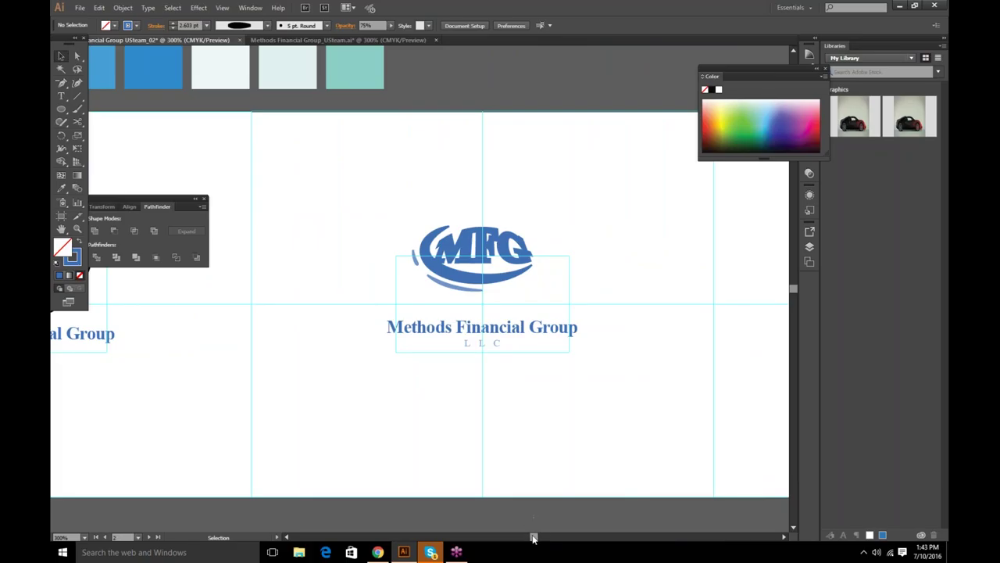
pyautogui.moveTo(533, 537); pyautogui.dragTo(533, 545)
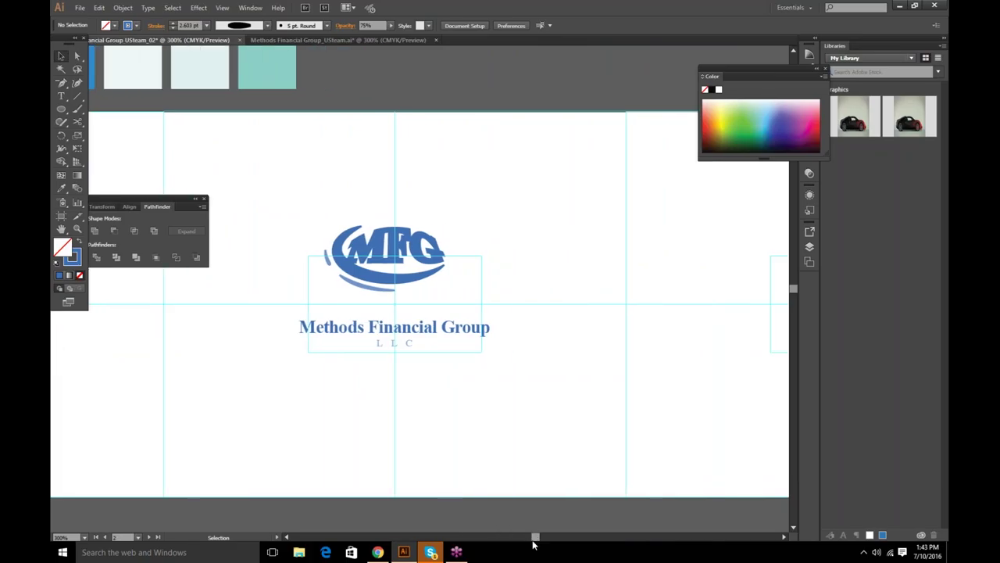
pyautogui.click(458, 553)
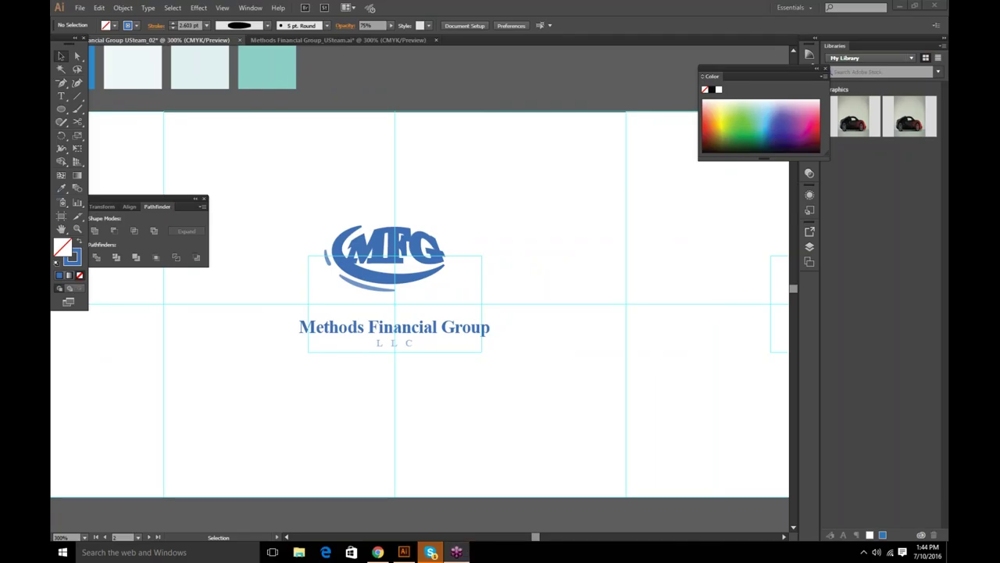
pyautogui.moveTo(532, 537)
pyautogui.mouseDown()
pyautogui.moveTo(542, 538)
pyautogui.moveTo(534, 542)
pyautogui.mouseUp()
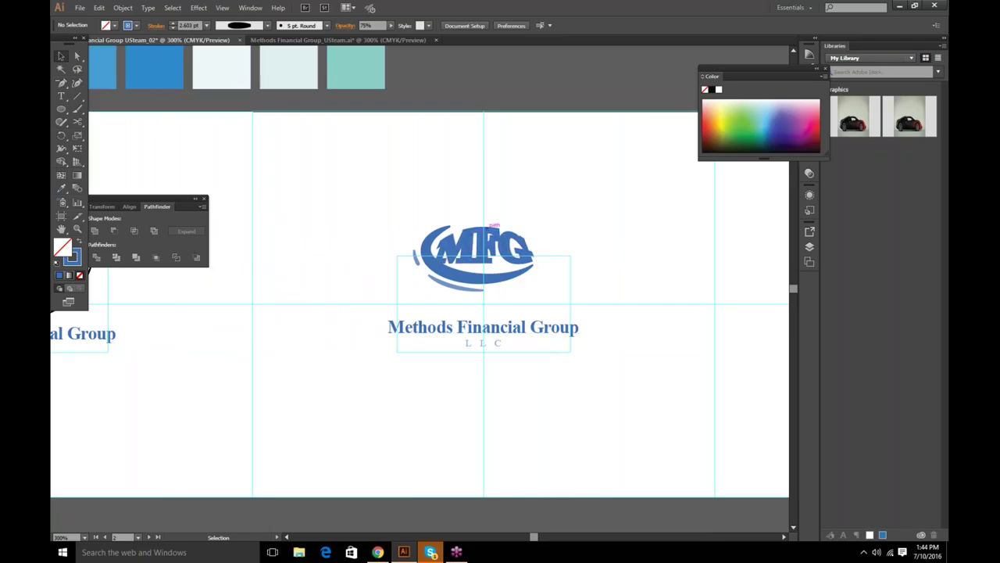
pyautogui.click(512, 255)
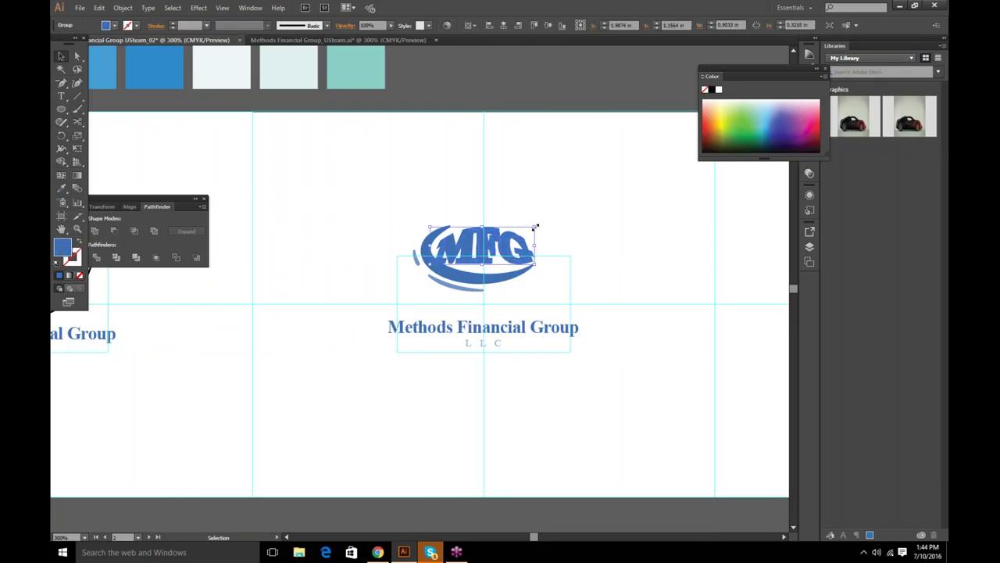
pyautogui.moveTo(535, 227); pyautogui.dragTo(531, 229)
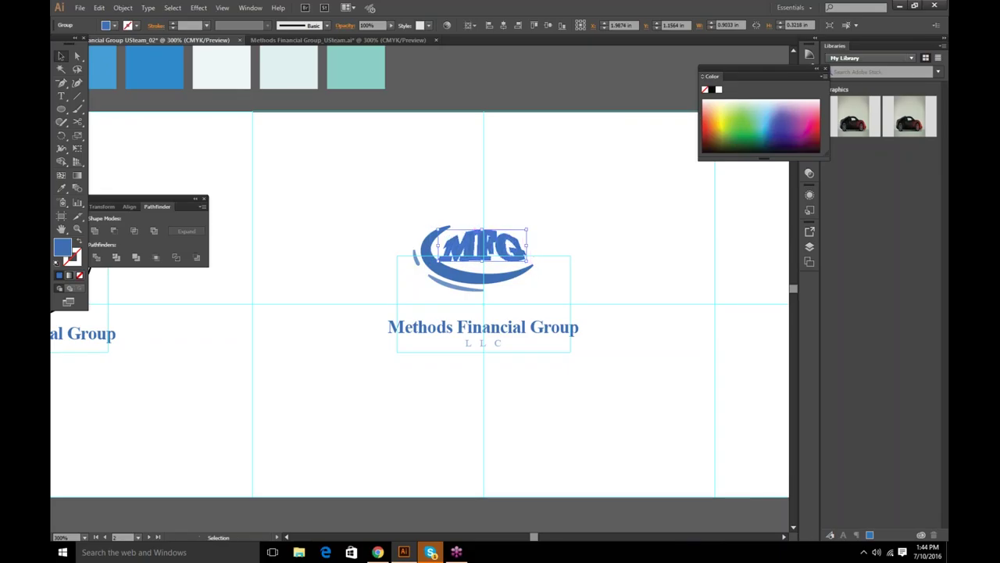
pyautogui.moveTo(527, 230); pyautogui.dragTo(522, 233)
pyautogui.click(552, 226)
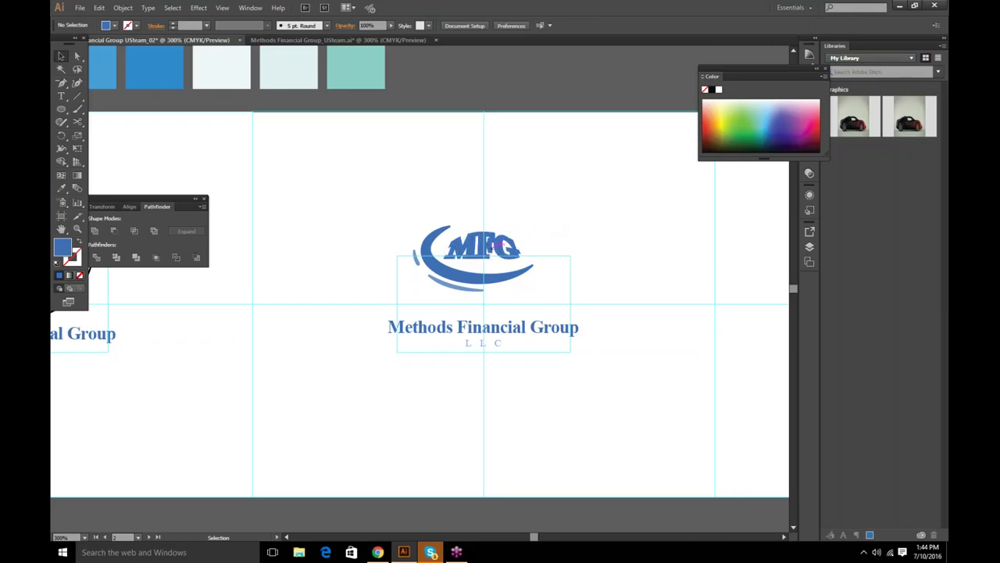
pyautogui.press('a')
pyautogui.click(504, 245)
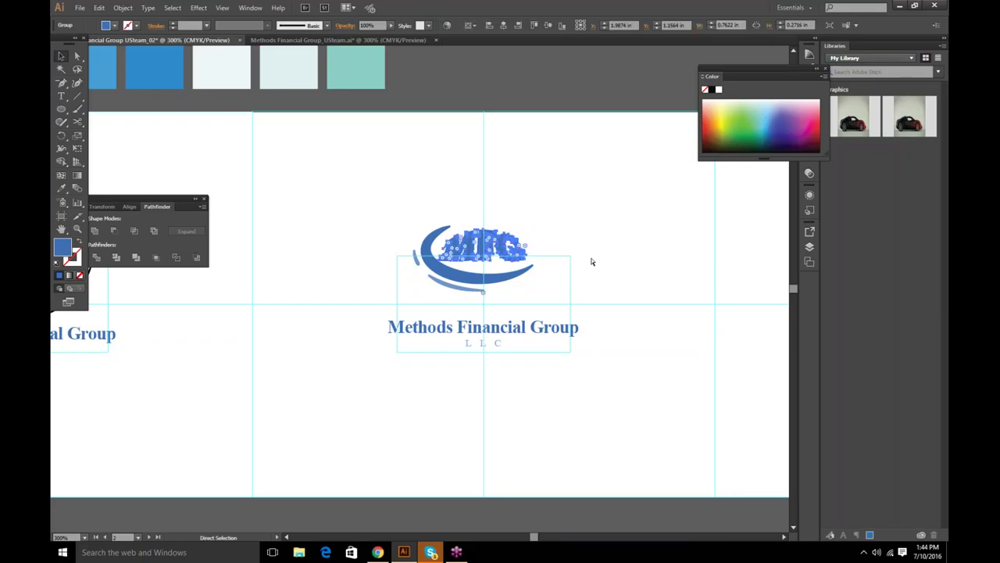
pyautogui.press('v')
pyautogui.click(592, 262)
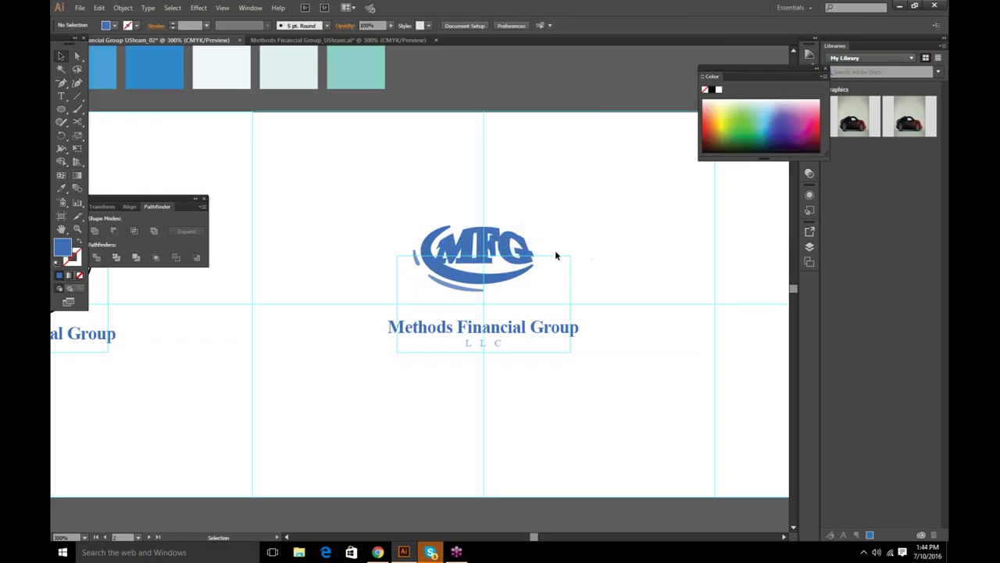
# Step: Isolate the swoosh group, restore the lower accent stroke's 75% opacity, and exit the group
pyautogui.doubleClick(455, 284)
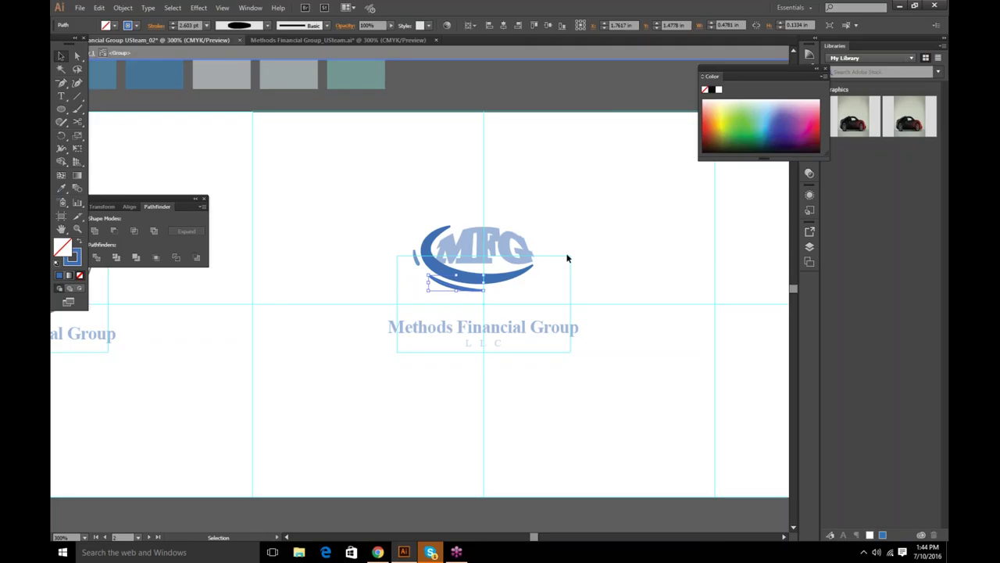
pyautogui.click(99, 8)
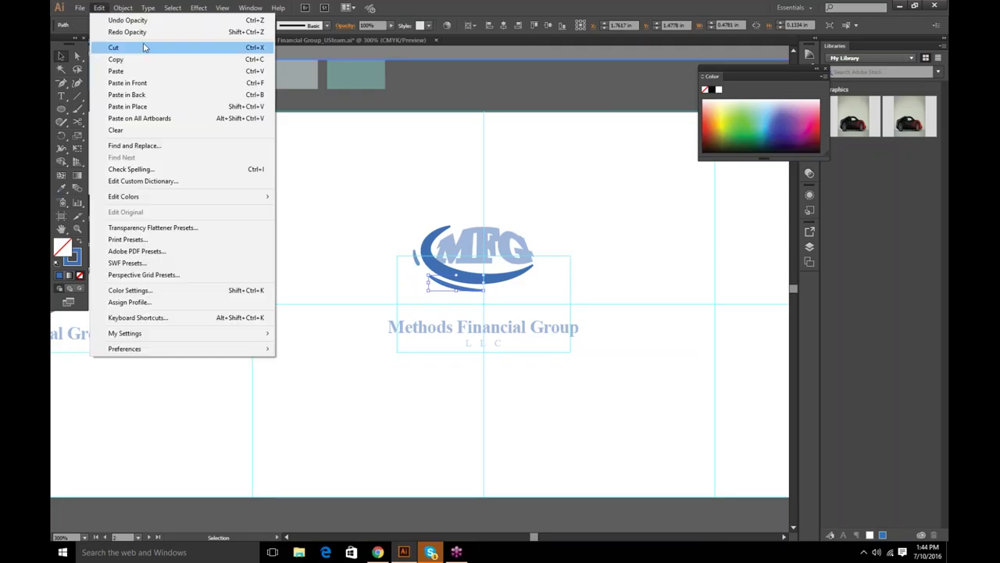
pyautogui.click(536, 200)
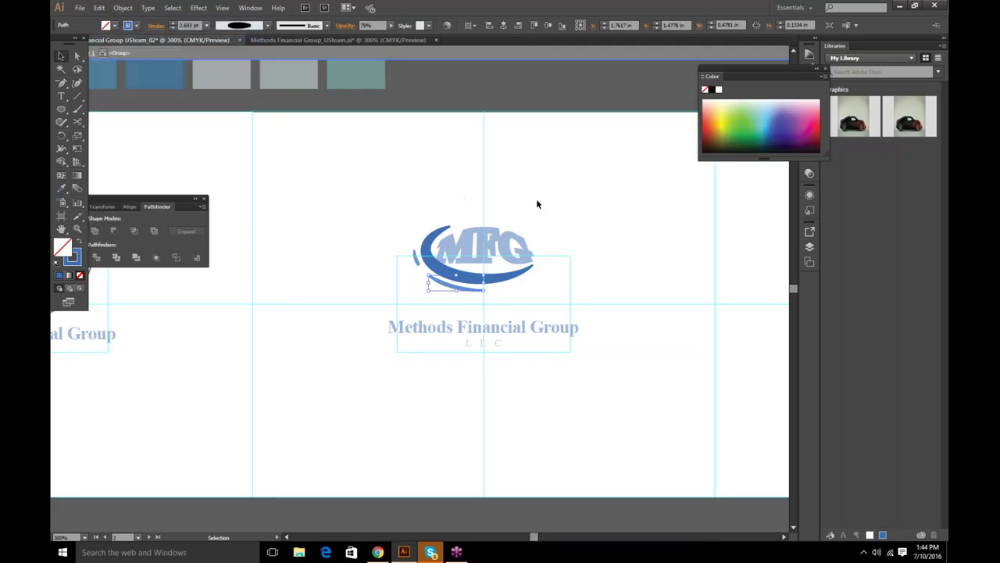
pyautogui.doubleClick(516, 226)
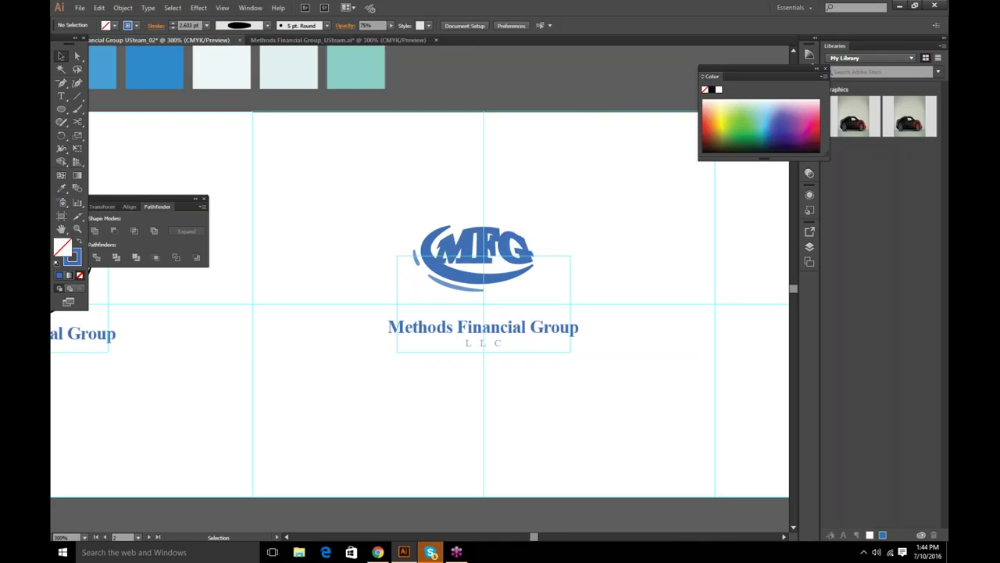
# Step: Select the whole MFG swoosh emblem and set its width to 0.65 in without constraining proportions
pyautogui.moveTo(407, 215); pyautogui.dragTo(560, 299)
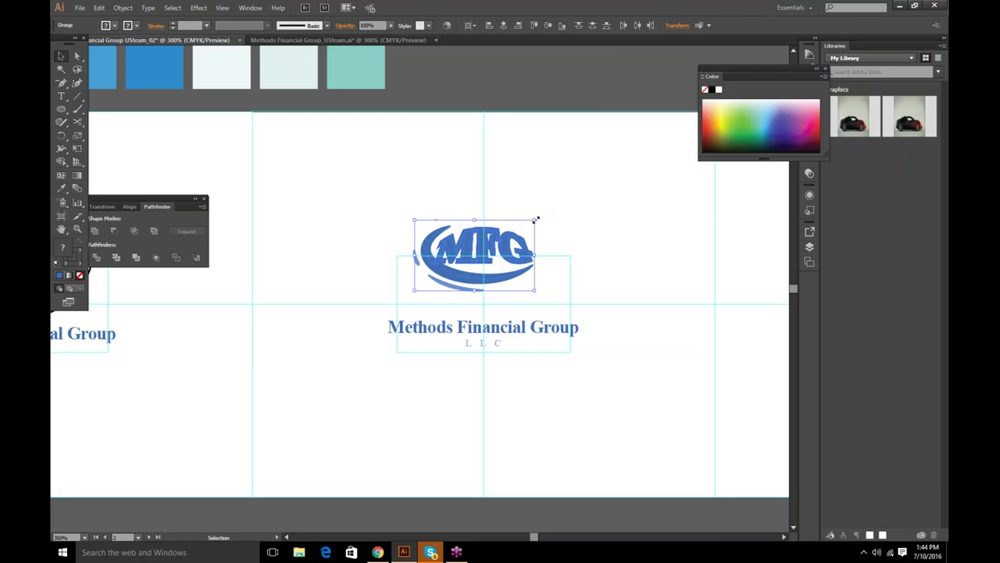
pyautogui.press('alt')
pyautogui.click(103, 7)
pyautogui.moveTo(122, 8)
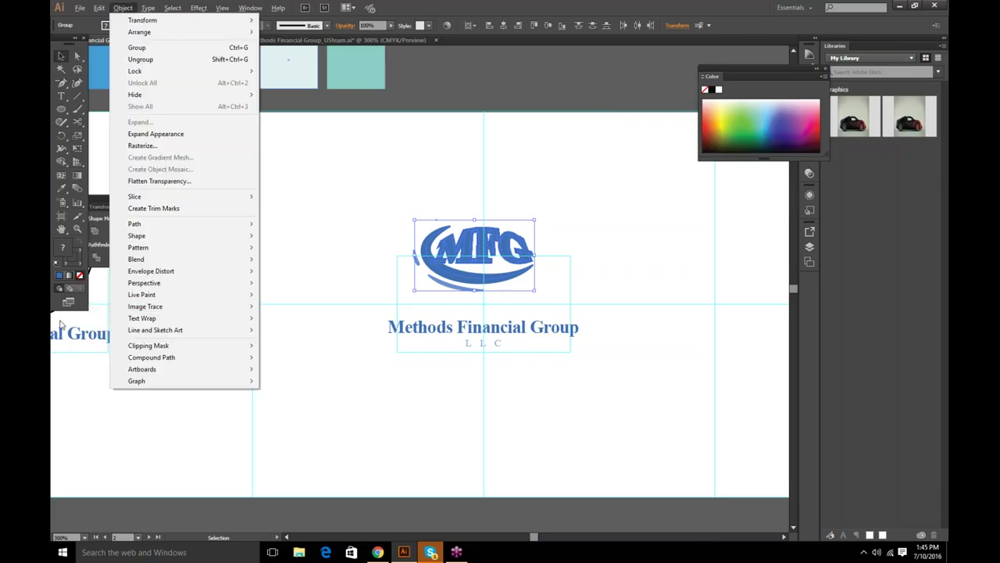
pyautogui.click(98, 206)
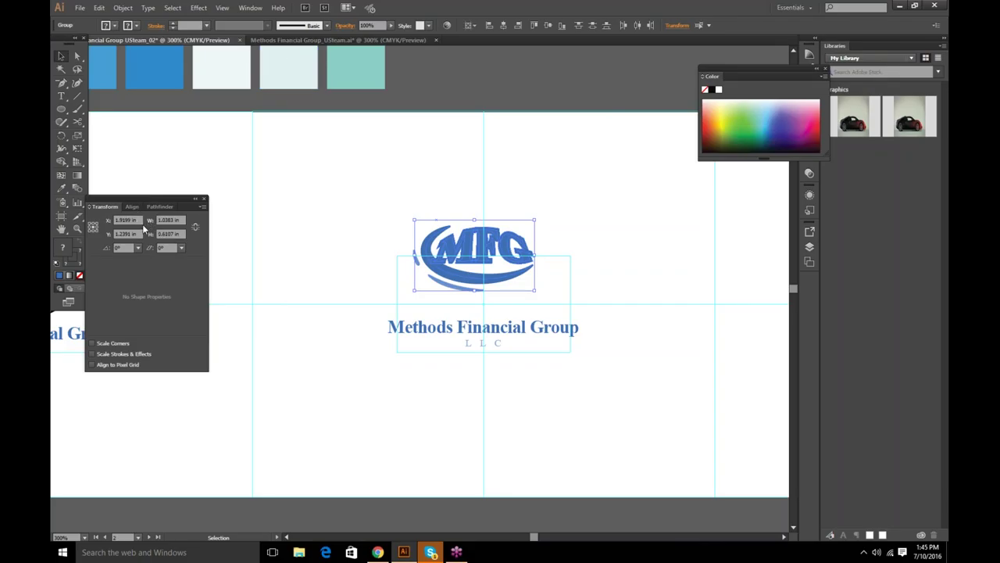
pyautogui.click(182, 220)
pyautogui.write('25')
pyautogui.press('Tab')
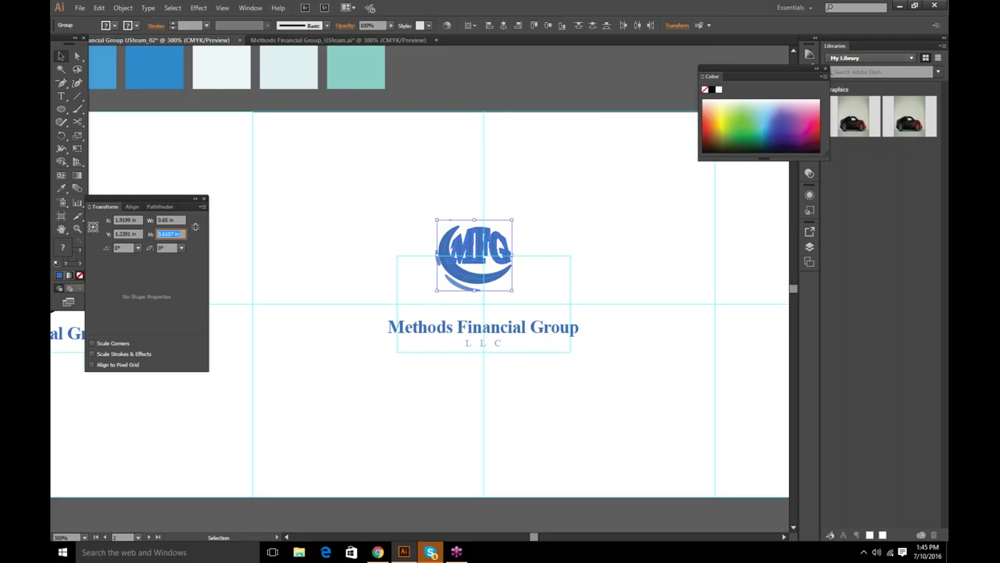
# Step: Set the swoosh emblem's width to 1.0383 in
pyautogui.click(167, 220)
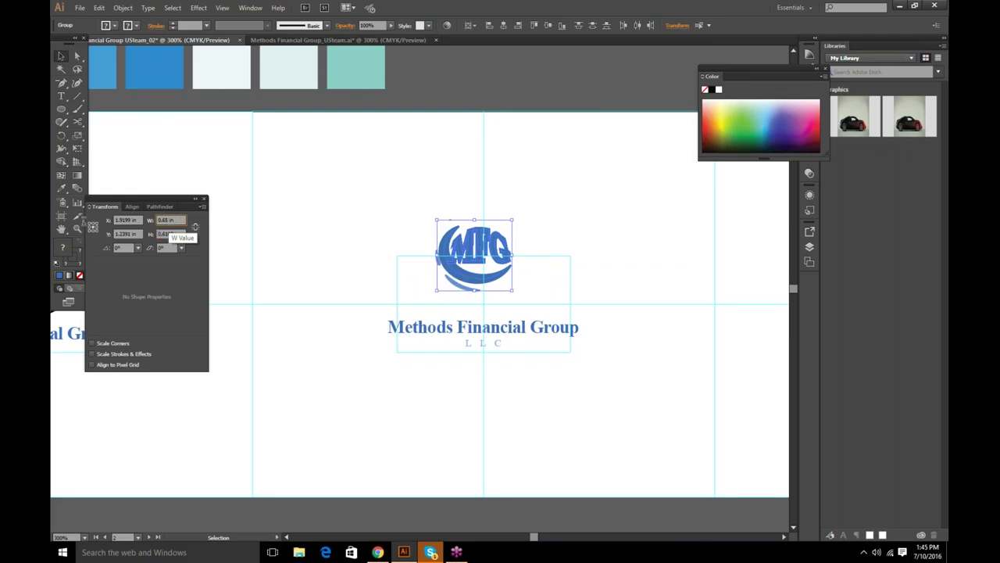
pyautogui.doubleClick(177, 220)
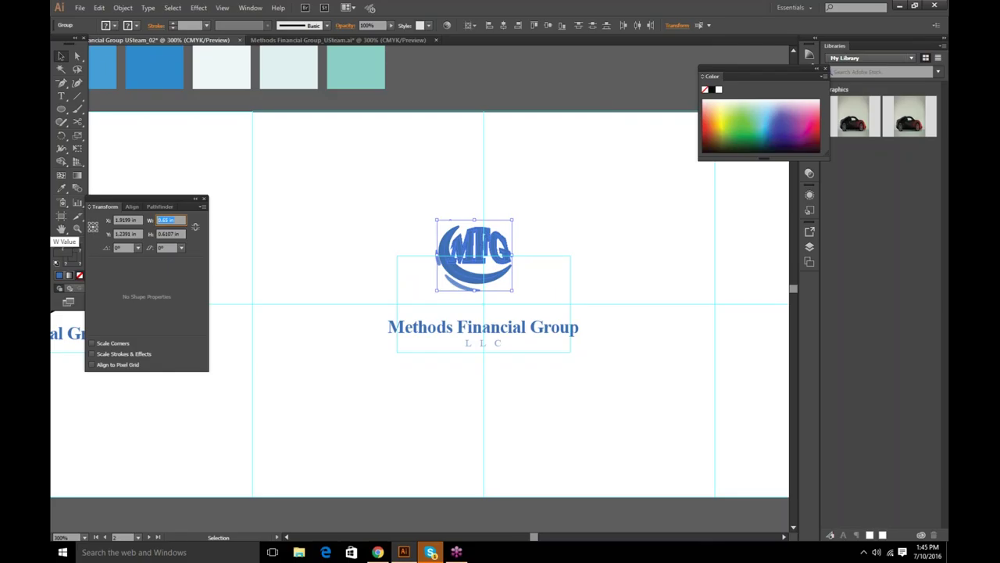
pyautogui.click(167, 220)
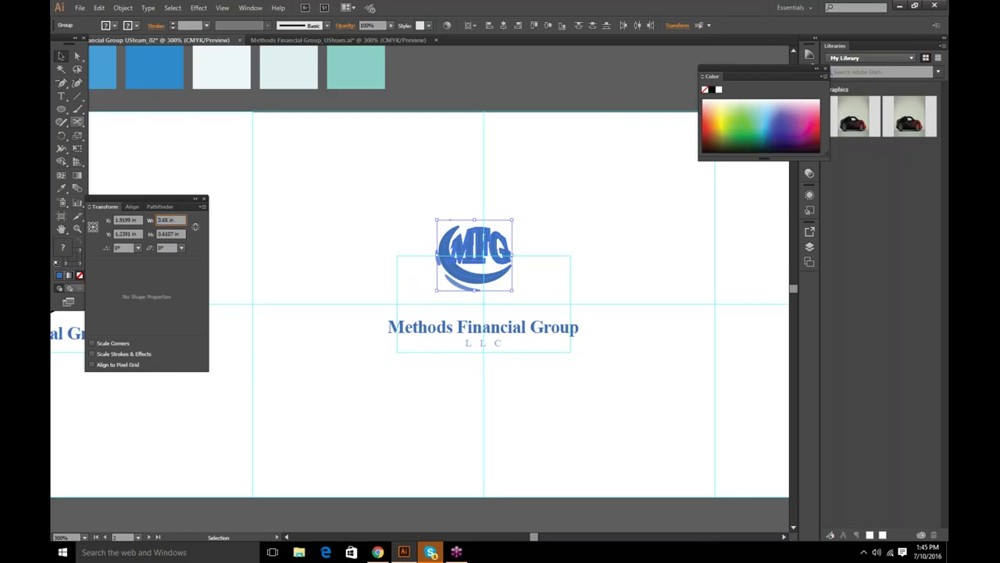
pyautogui.write('1.0383')
pyautogui.press('Return')
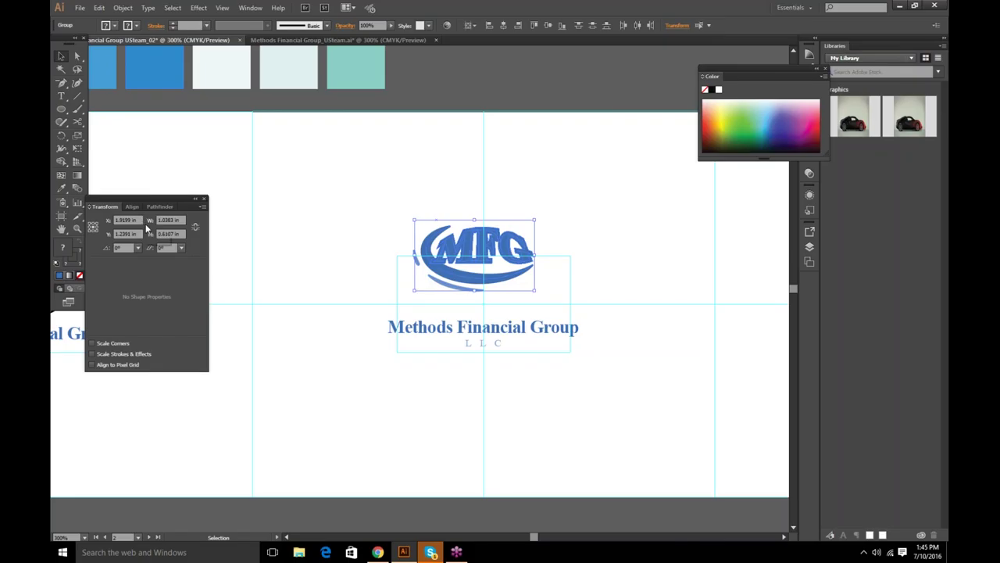
# Step: Constrain the emblem's width and height proportions, resize it to 0.65 in high, and set its width to 0.65 in
pyautogui.click(197, 226)
pyautogui.write('2')
pyautogui.click(172, 247)
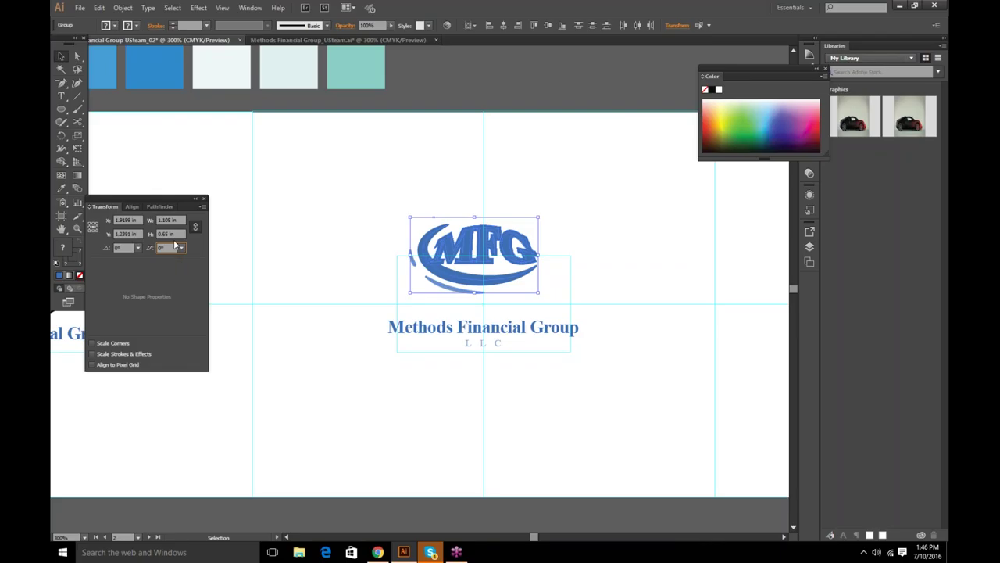
pyautogui.click(172, 220)
pyautogui.write('.65')
pyautogui.click(176, 234)
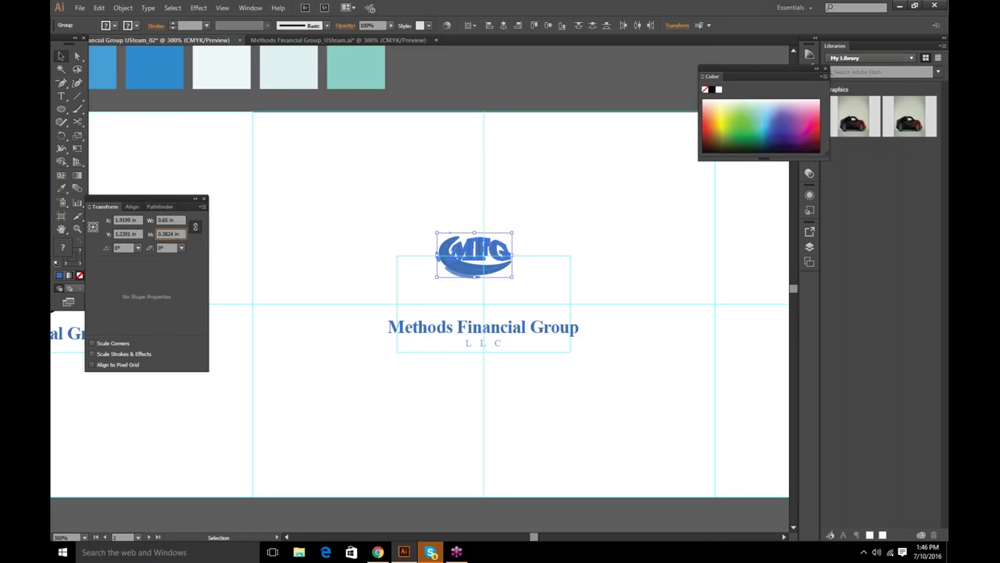
# Step: Turn on Scale Strokes & Effects in the Transform options
pyautogui.click(158, 207)
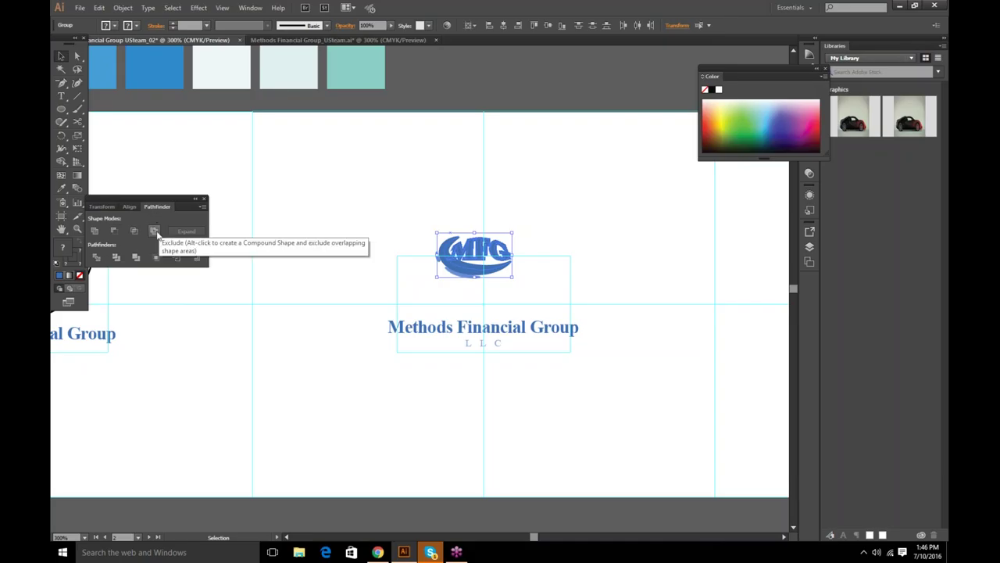
pyautogui.click(202, 208)
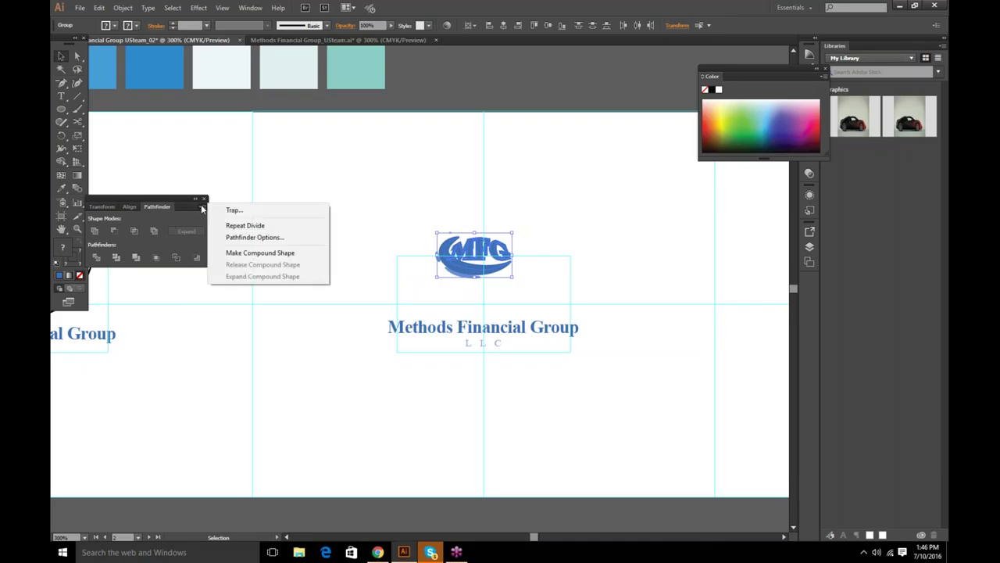
pyautogui.click(98, 207)
pyautogui.click(98, 207)
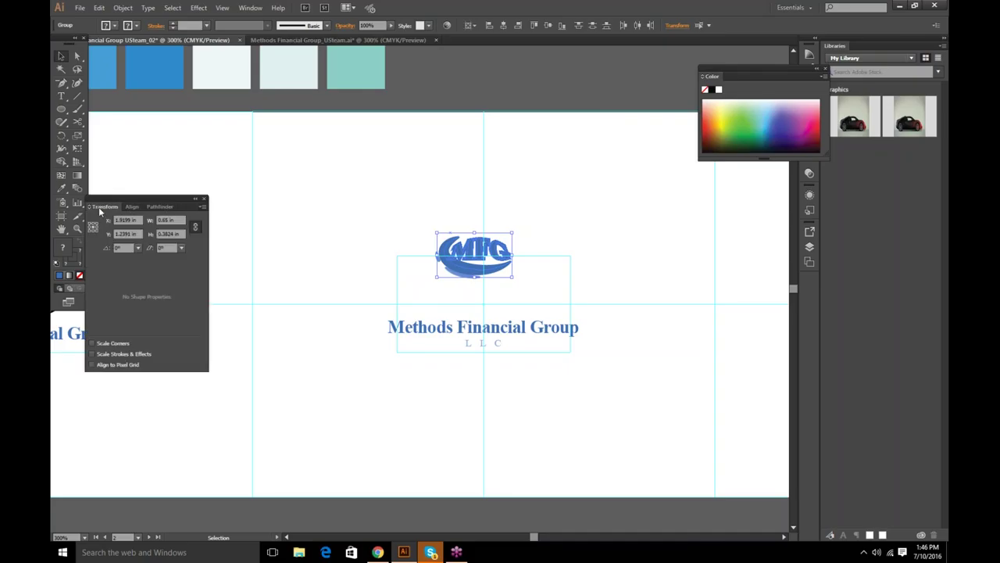
pyautogui.click(203, 206)
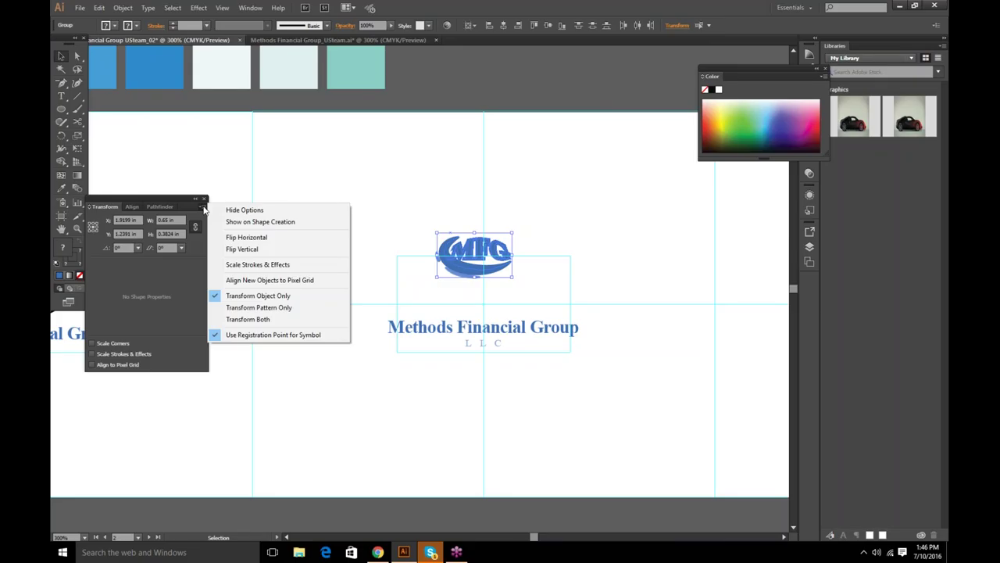
pyautogui.click(221, 266)
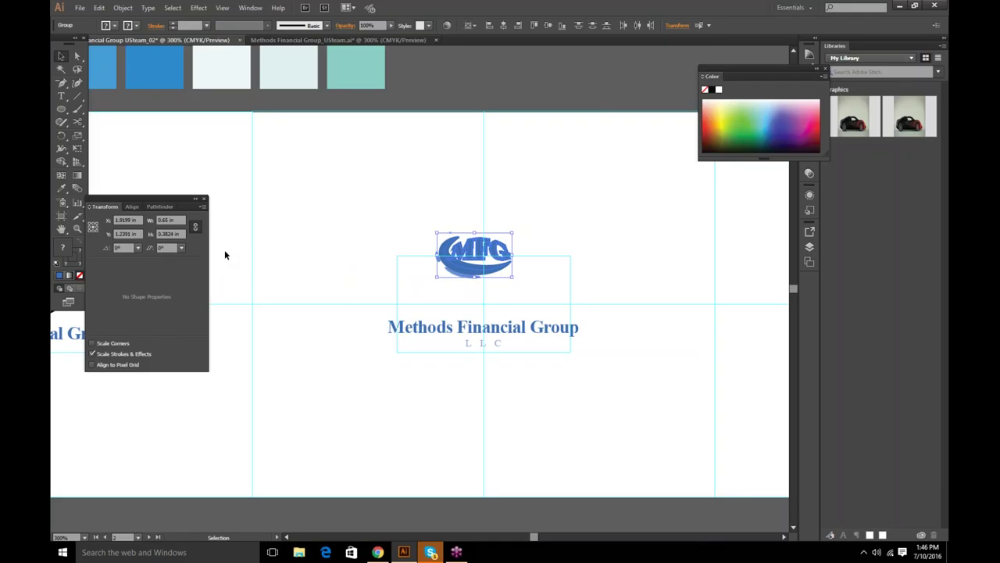
# Step: Undo the last resize and set the emblem's width to 0.65 in with its strokes scaling proportionally
pyautogui.hotkey('ctrl', 'z')
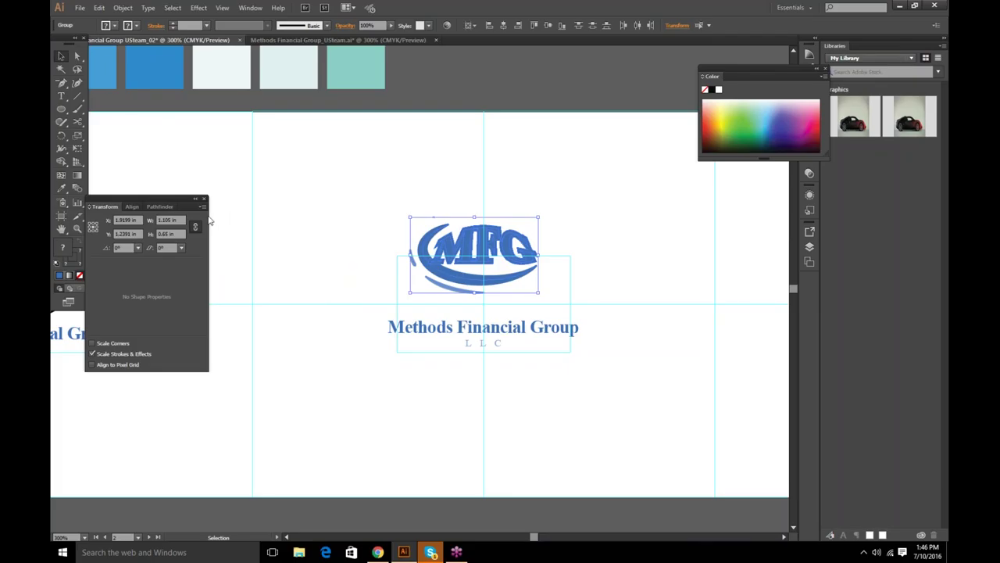
pyautogui.click(171, 220)
pyautogui.write('.65')
pyautogui.press('Tab')
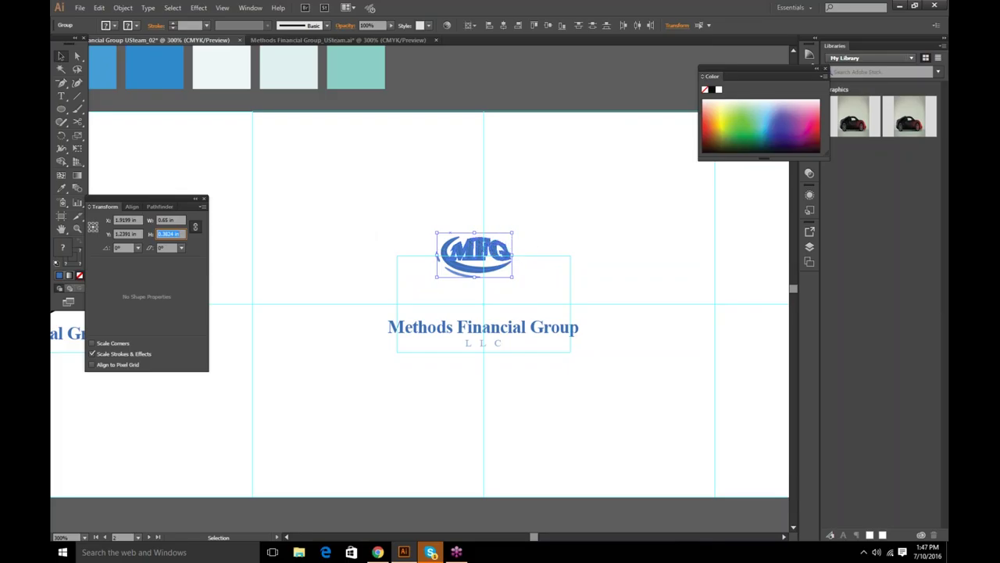
# Step: Nudge the whole emblem down and slightly right to about X 1.96 in, Y 1.56 in, just above the company name, and deselect it
pyautogui.click(507, 235)
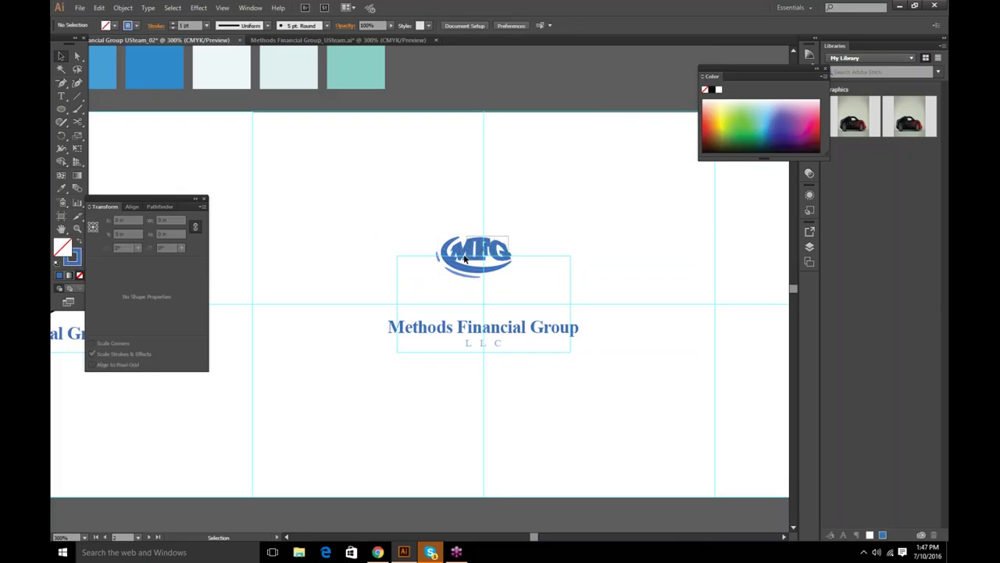
pyautogui.click(436, 257)
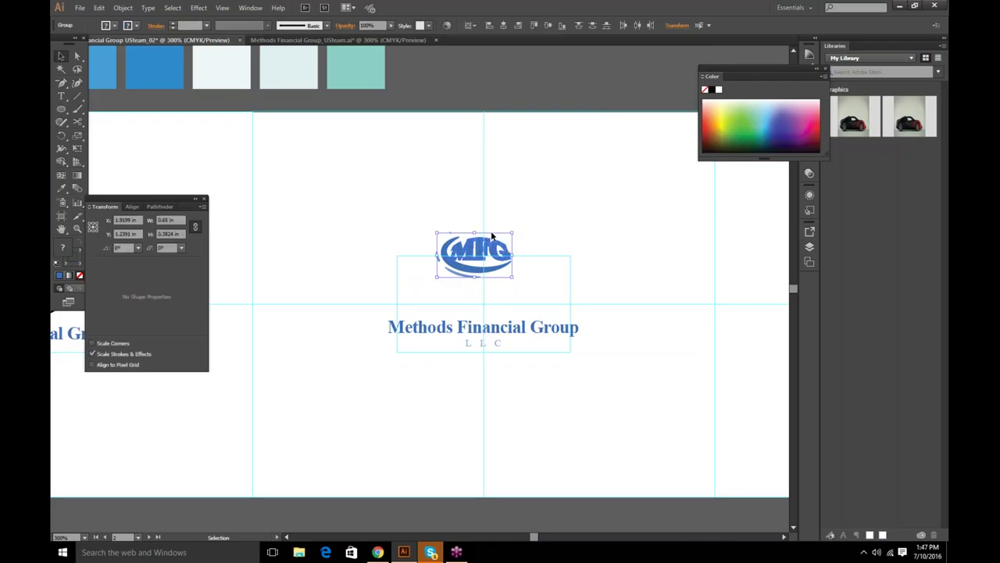
pyautogui.click(476, 186)
pyautogui.moveTo(548, 213); pyautogui.dragTo(418, 283)
pyautogui.press('Down')
pyautogui.press('Down')
pyautogui.press('Down')
pyautogui.press('Down')
pyautogui.press('Down')
pyautogui.press('Down')
pyautogui.press('Down')
pyautogui.press('Down')
pyautogui.press('Down')
pyautogui.press('Down')
pyautogui.press('Down')
pyautogui.press('Down')
pyautogui.press('Down')
pyautogui.press('Down')
pyautogui.press('Down')
pyautogui.press('Down')
pyautogui.press('Down')
pyautogui.press('Down')
pyautogui.press('Down')
pyautogui.press('Down')
pyautogui.press('Down')
pyautogui.press('Right')
pyautogui.press('Right')
pyautogui.press('Right')
pyautogui.press('Right')
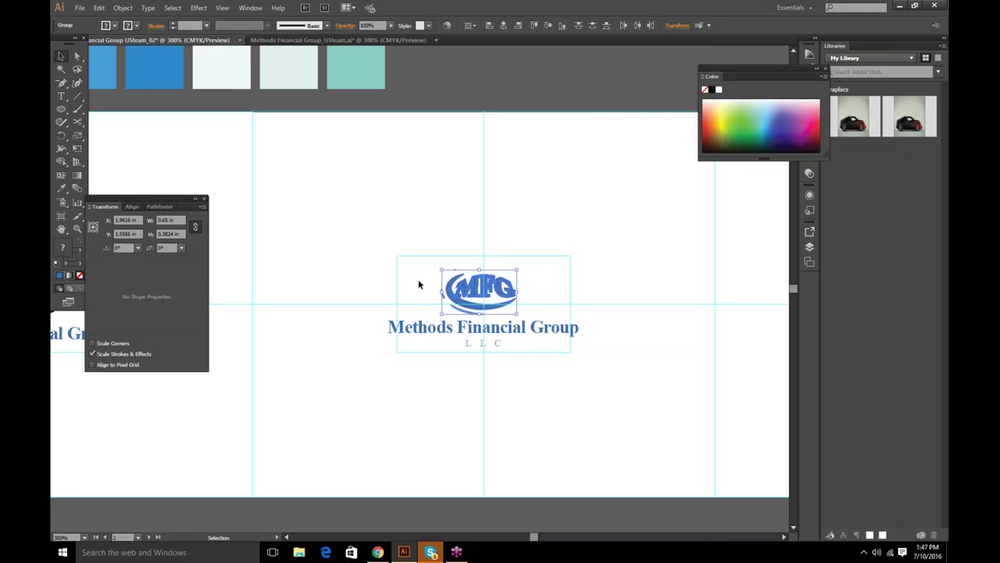
pyautogui.click(334, 265)
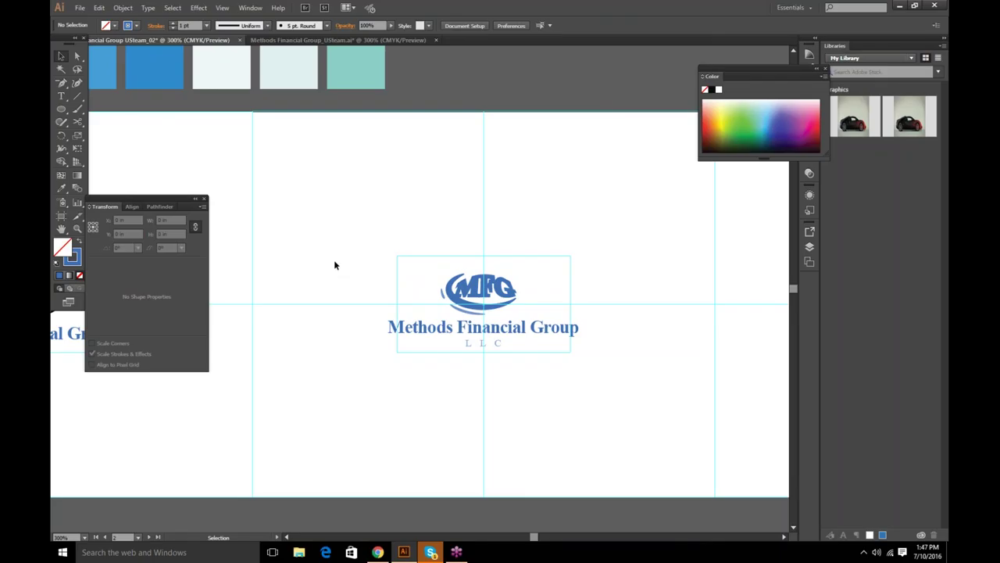
pyautogui.hotkey('ctrl', '+')
pyautogui.hotkey('ctrl', '+')
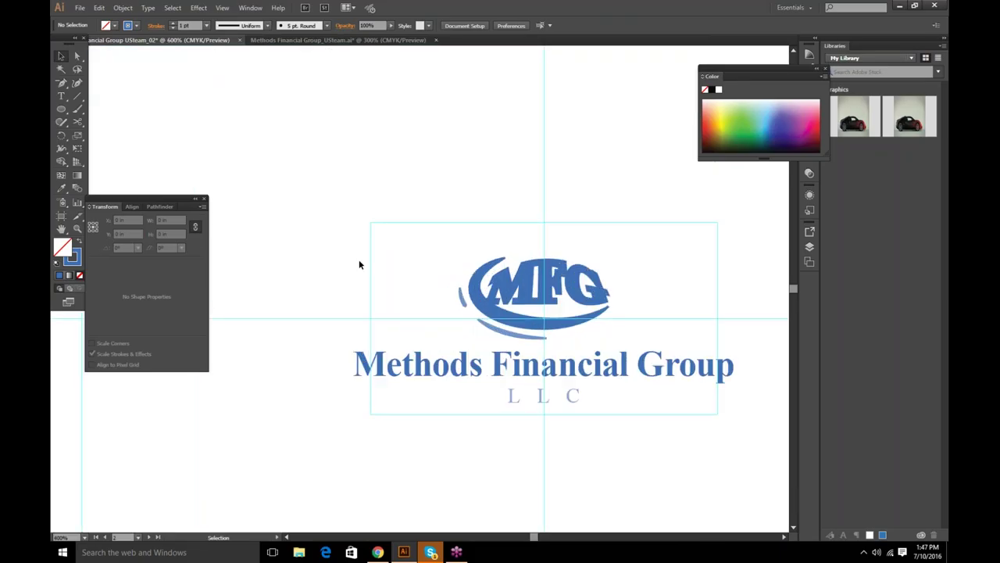
pyautogui.click(783, 537)
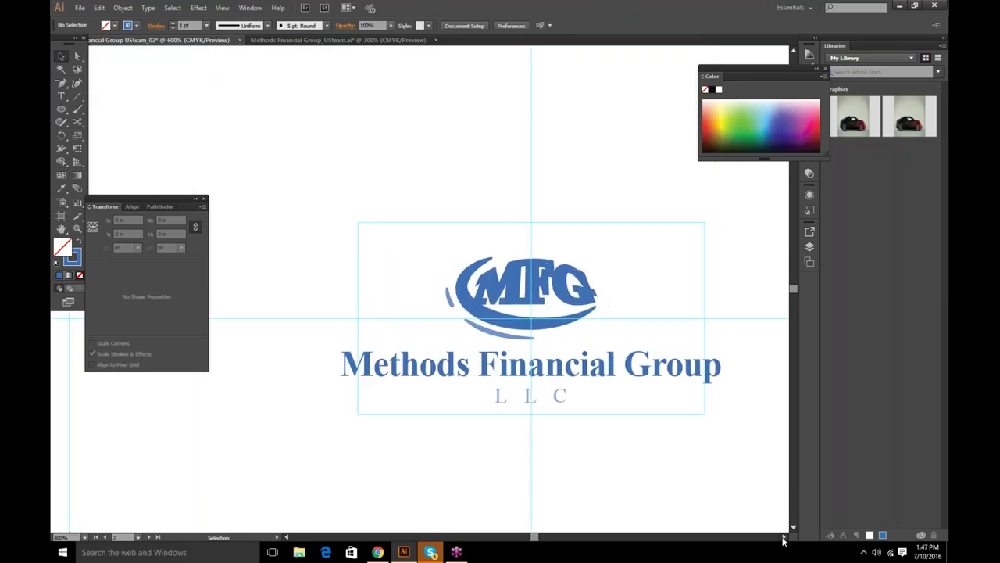
pyautogui.click(784, 537)
pyautogui.click(784, 537)
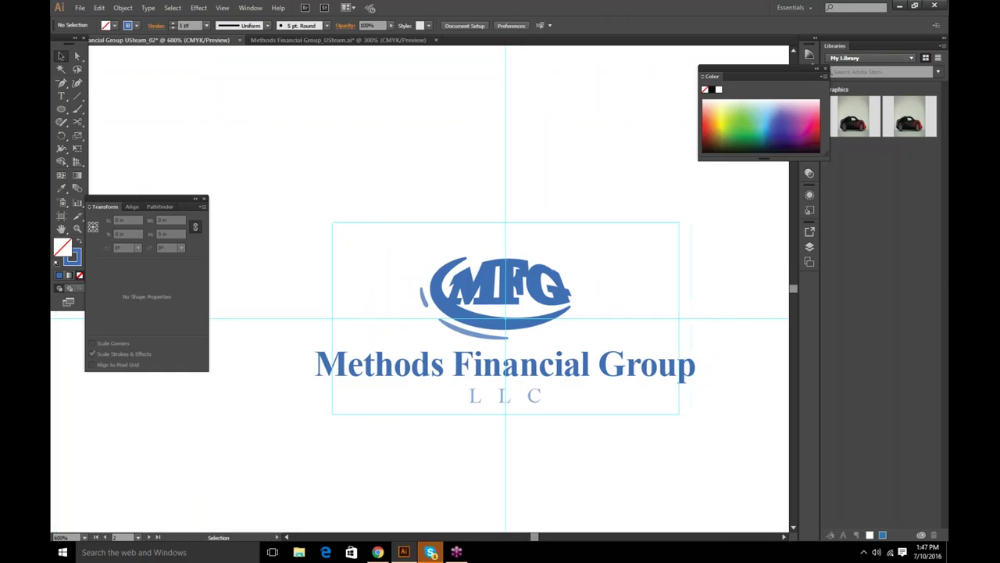
pyautogui.click(458, 552)
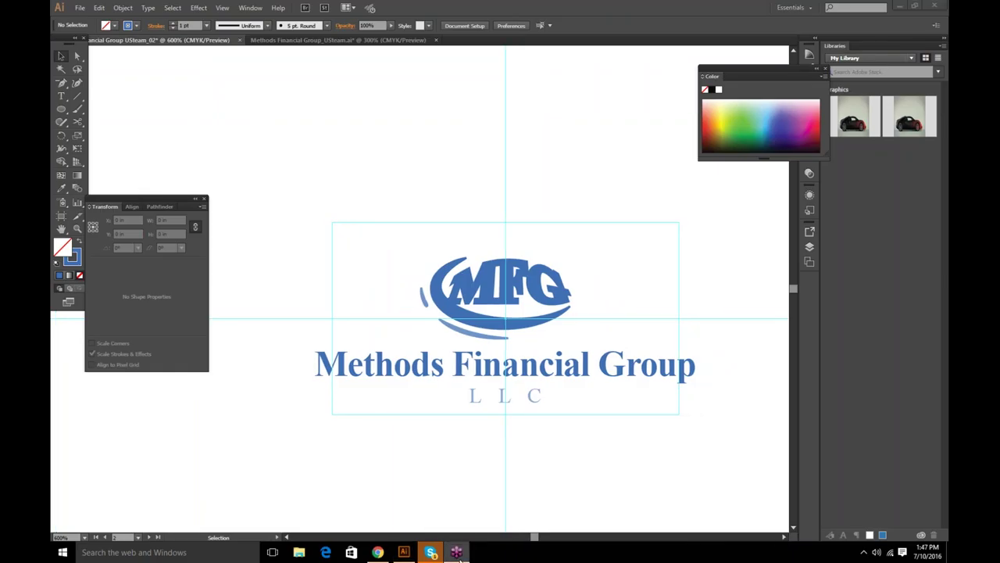
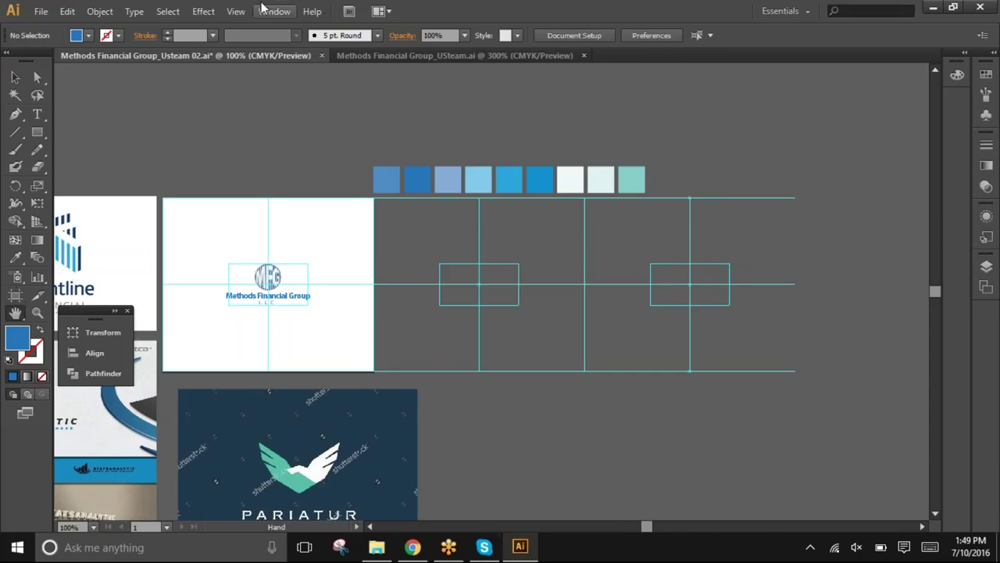
# Step: Show the document's artboards, fit Artboard 1 in view and add a second artboard beside it
pyautogui.click(275, 11)
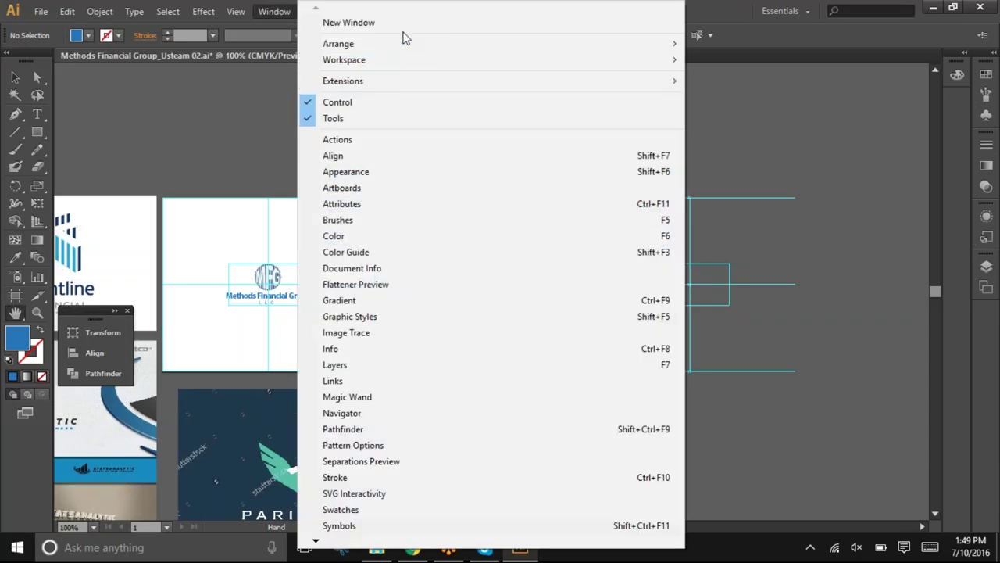
pyautogui.click(356, 365)
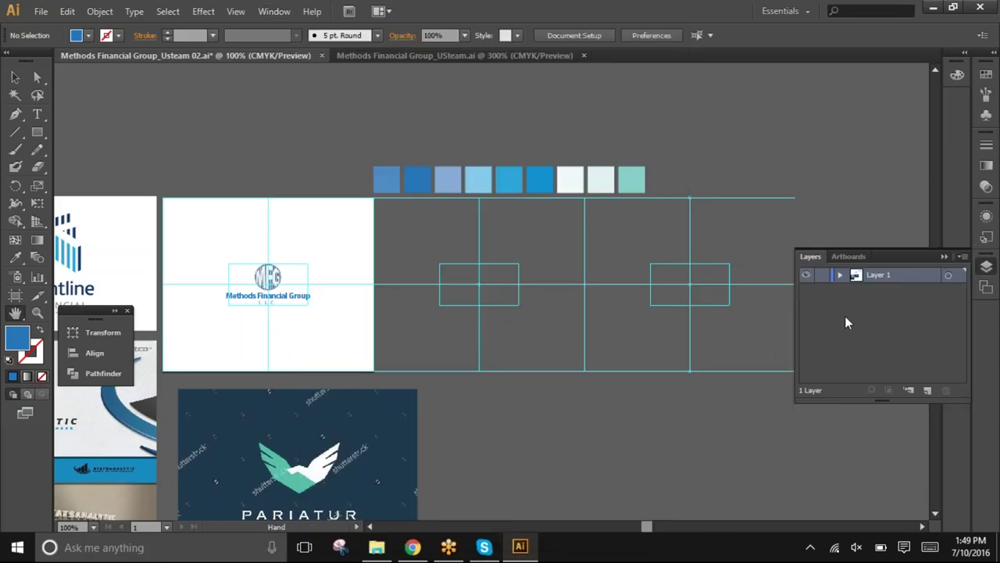
pyautogui.click(843, 258)
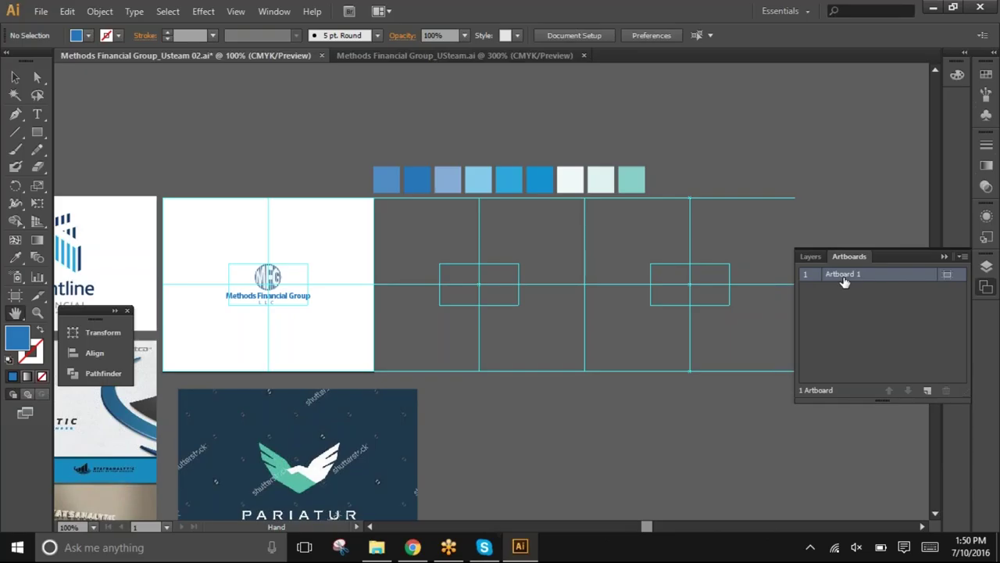
pyautogui.doubleClick(844, 275)
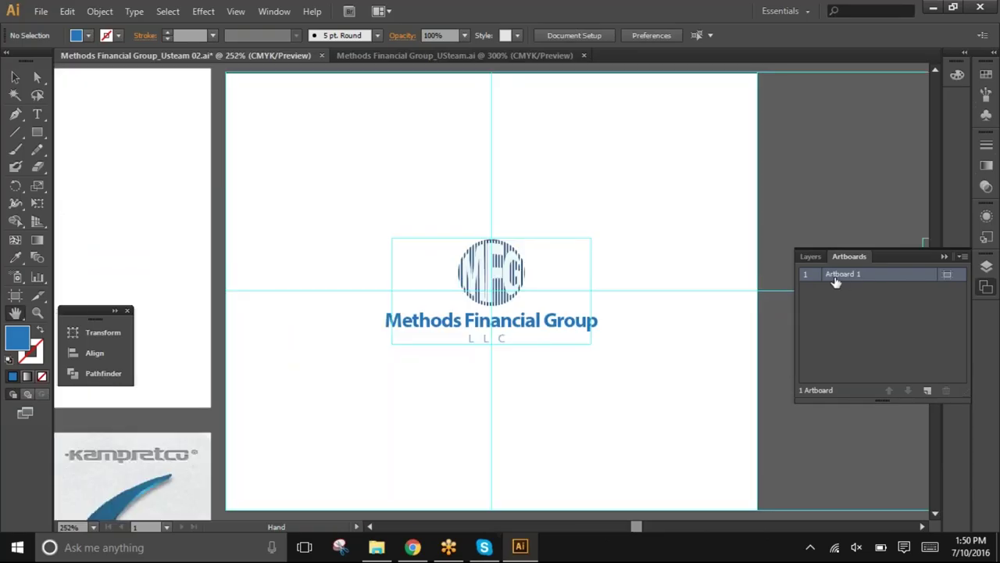
pyautogui.click(928, 391)
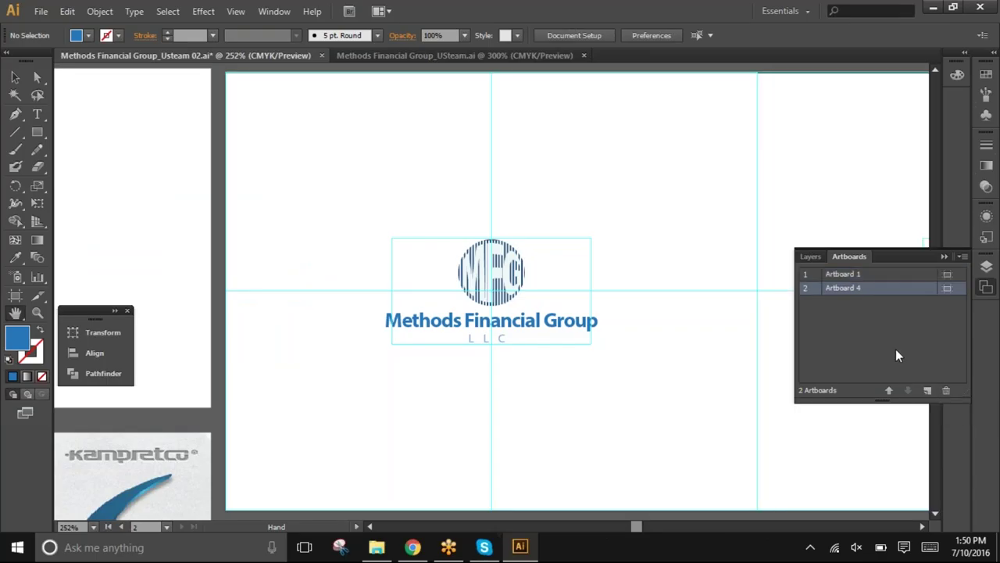
pyautogui.moveTo(641, 315); pyautogui.dragTo(391, 274)
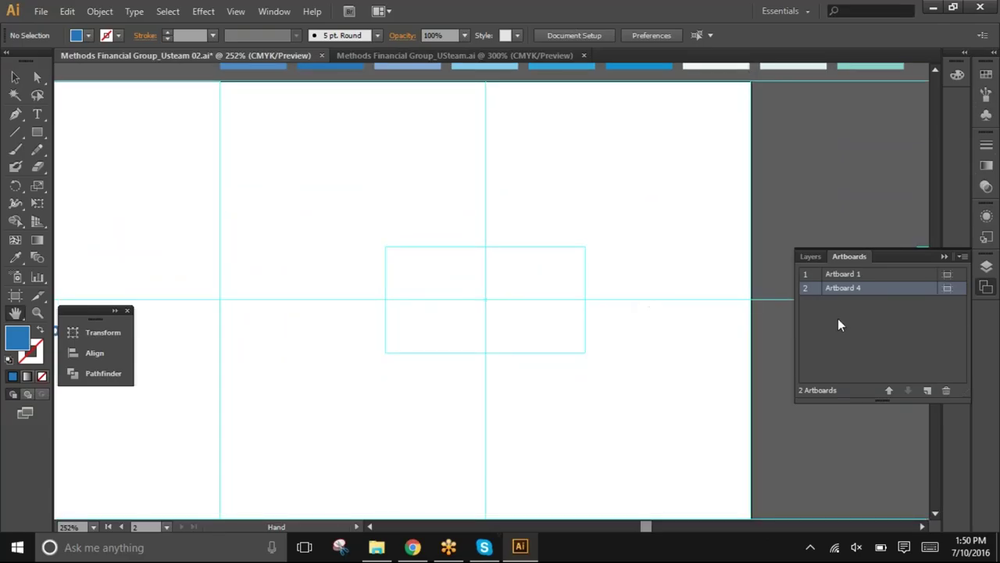
pyautogui.click(945, 257)
pyautogui.moveTo(741, 280)
pyautogui.mouseDown()
pyautogui.moveTo(784, 297)
pyautogui.moveTo(779, 304)
pyautogui.moveTo(745, 277)
pyautogui.moveTo(755, 289)
pyautogui.mouseUp()
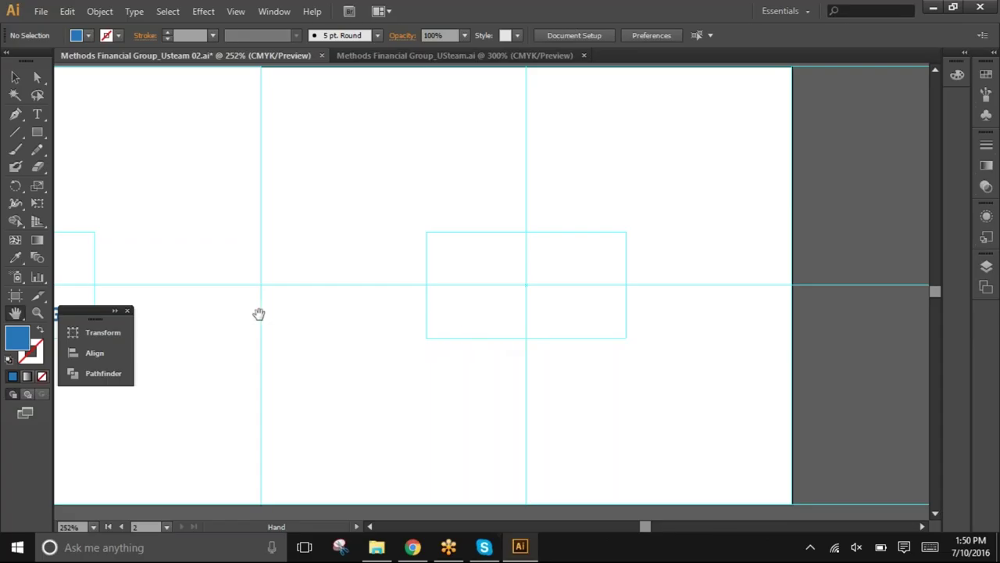
pyautogui.moveTo(468, 313); pyautogui.dragTo(629, 314)
pyautogui.moveTo(734, 293); pyautogui.dragTo(582, 292)
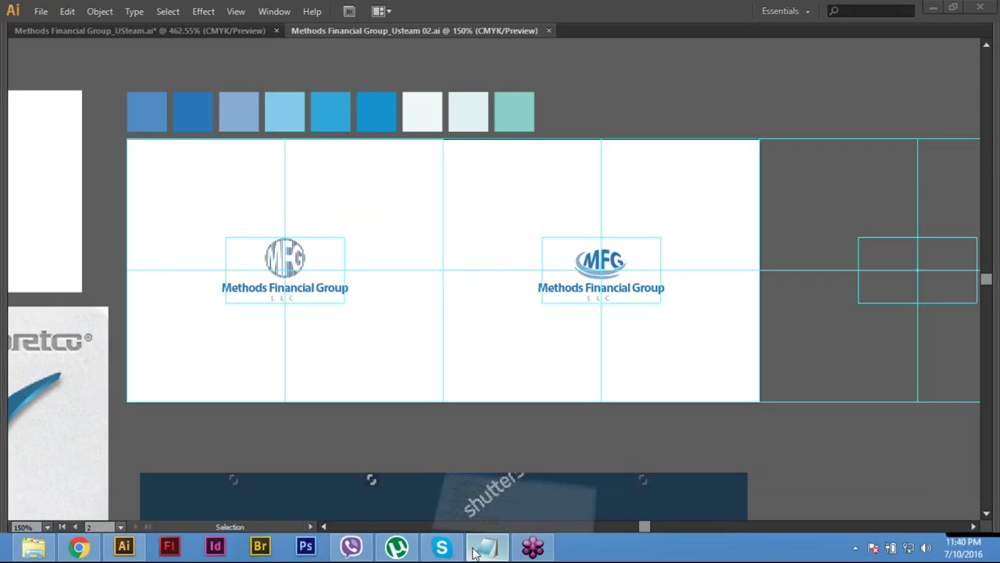
# Step: Check the lesson outline in the 5 - Logo Design 02 notes in Notepad and return to the logo document
pyautogui.click(474, 553)
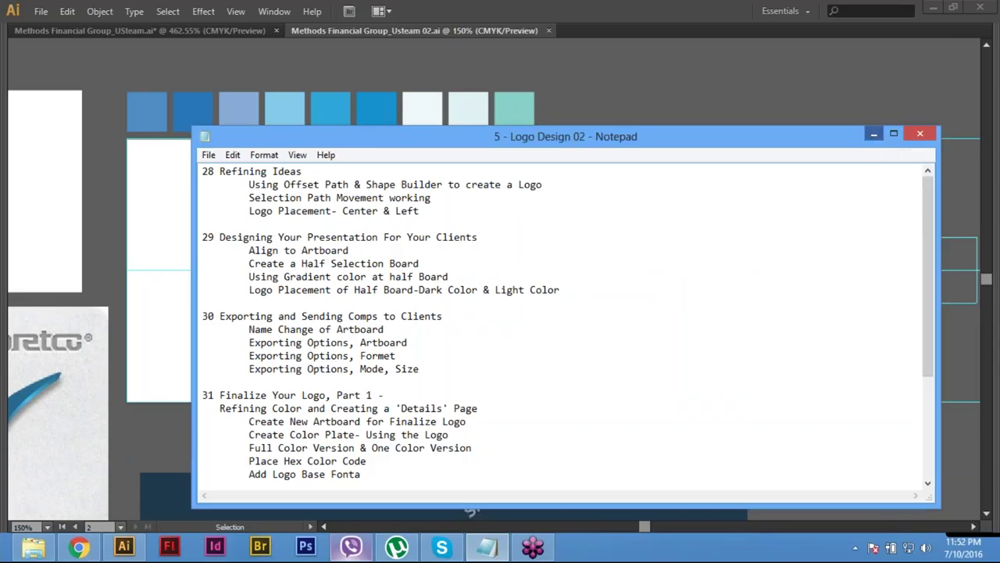
pyautogui.click(874, 136)
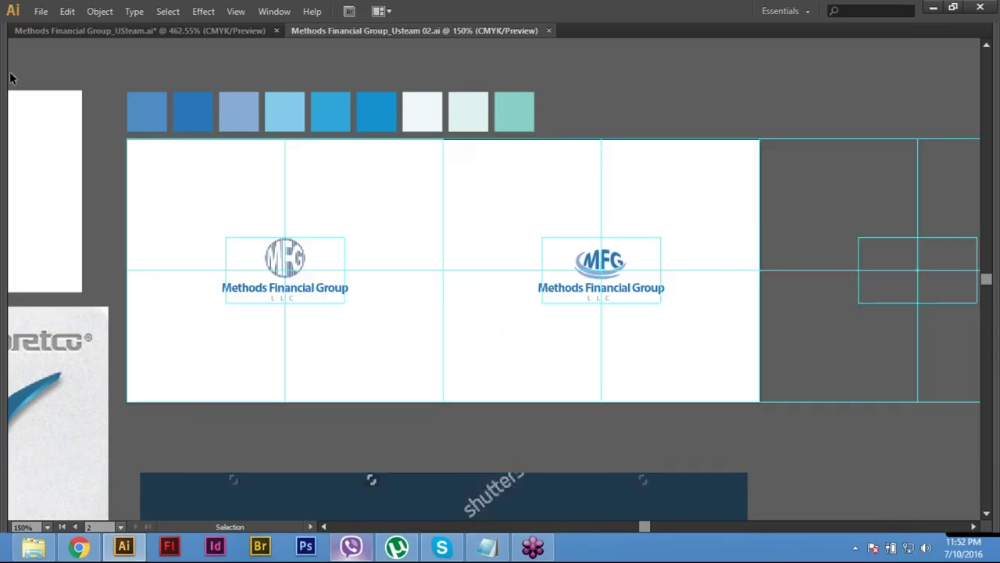
pyautogui.click(41, 12)
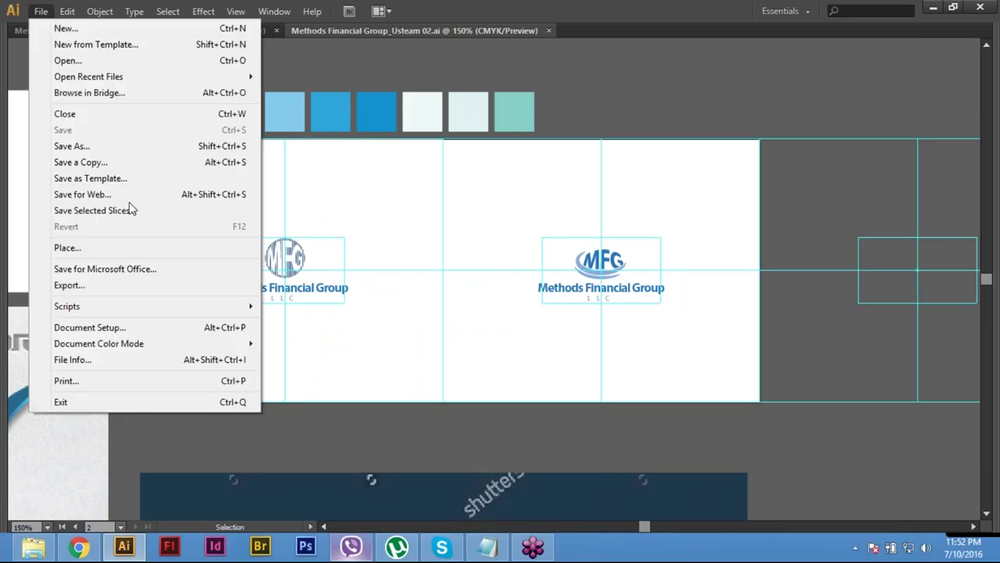
pyautogui.click(117, 146)
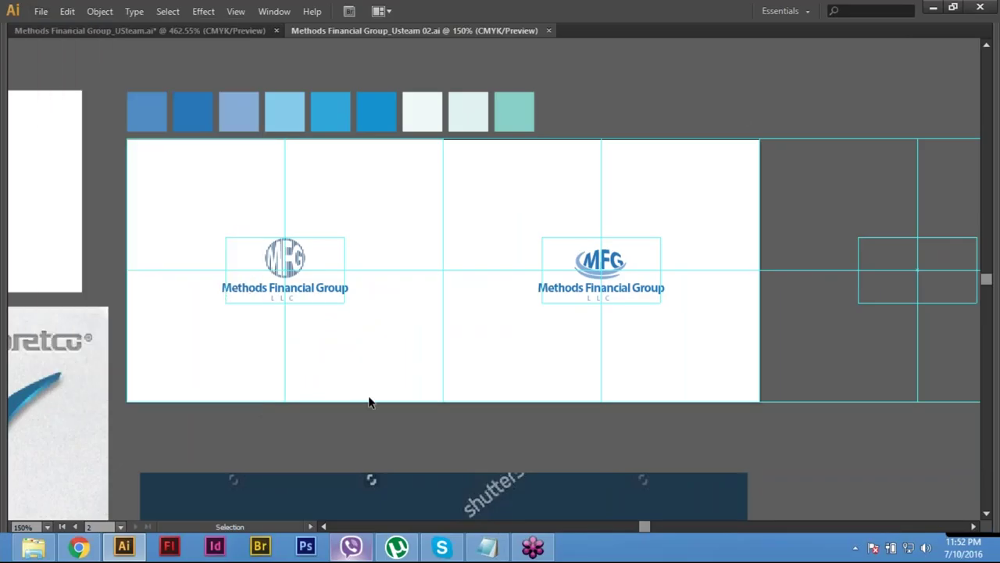
pyautogui.click(41, 11)
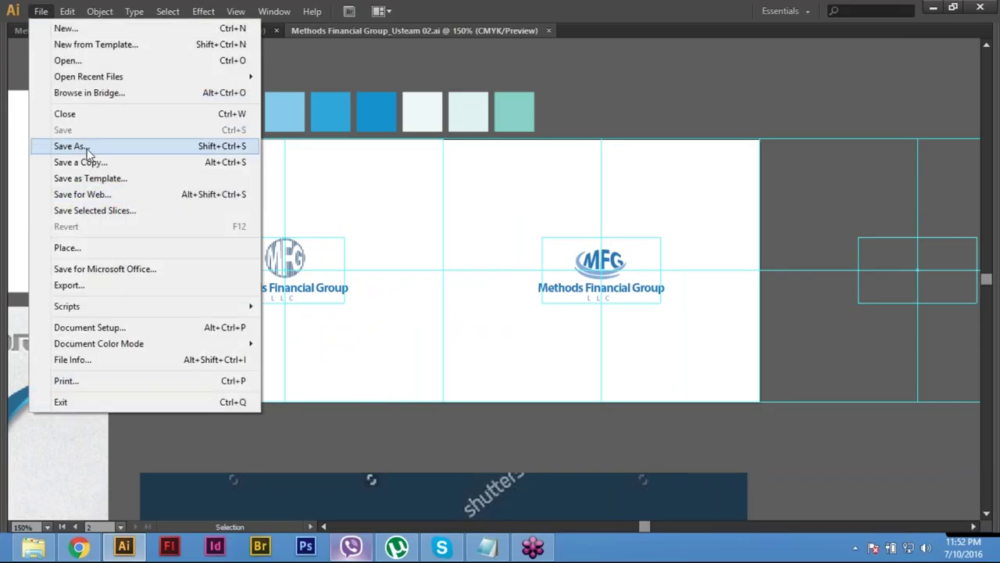
pyautogui.click(86, 149)
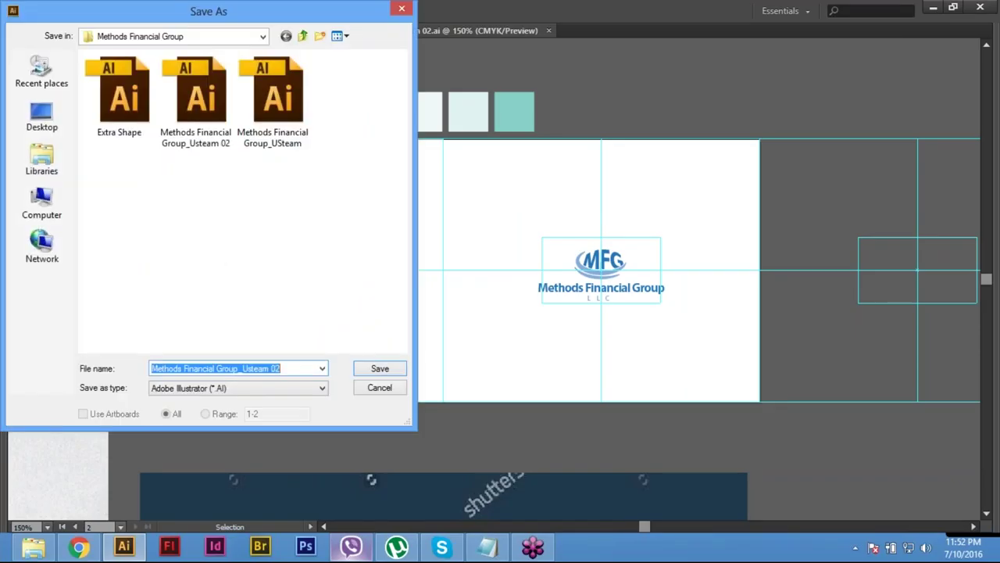
pyautogui.click(382, 391)
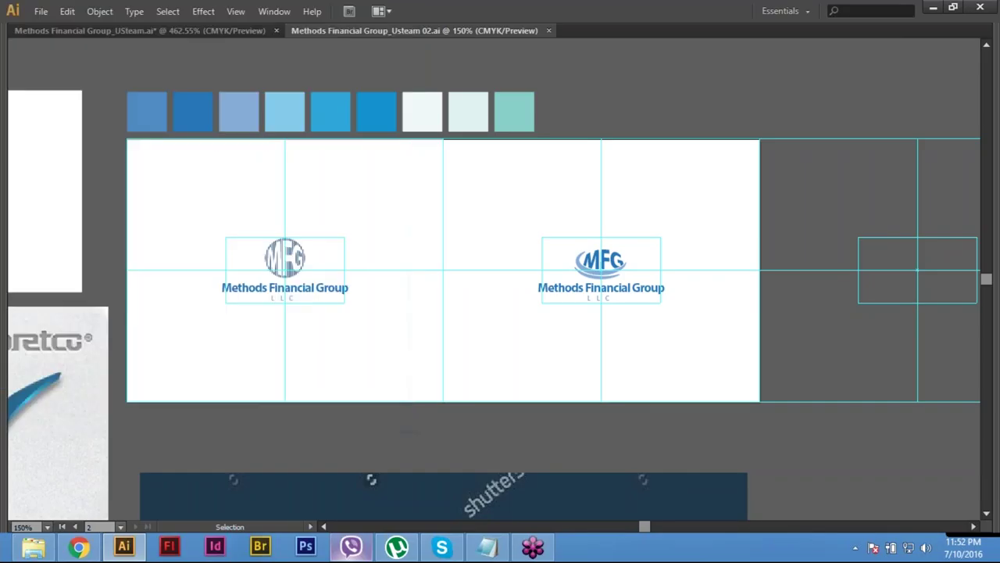
# Step: Export the logo document as JPEG under the name Methods Financial Group_Usteam 02, using all artboards
pyautogui.click(41, 11)
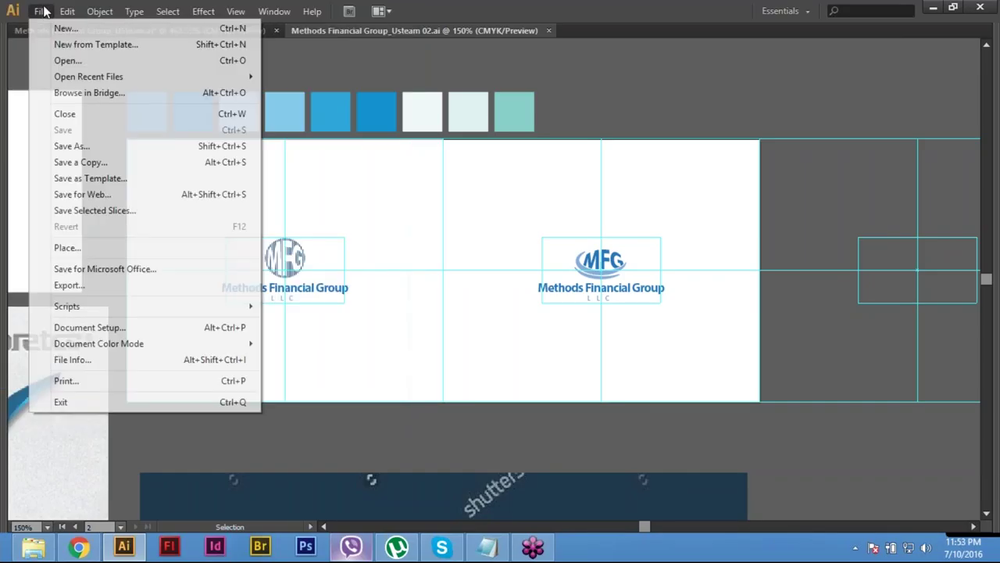
pyautogui.click(96, 286)
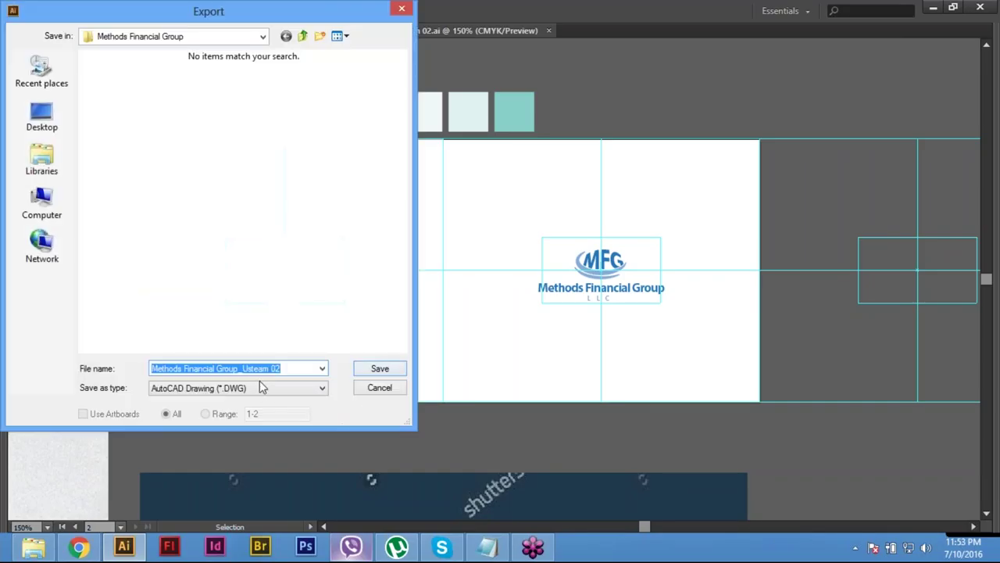
pyautogui.click(262, 387)
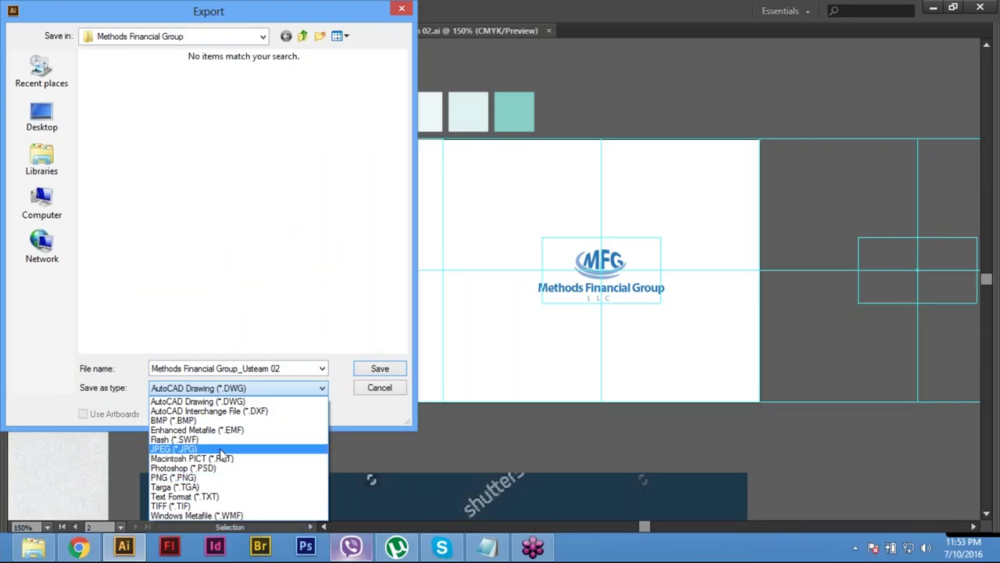
pyautogui.click(222, 450)
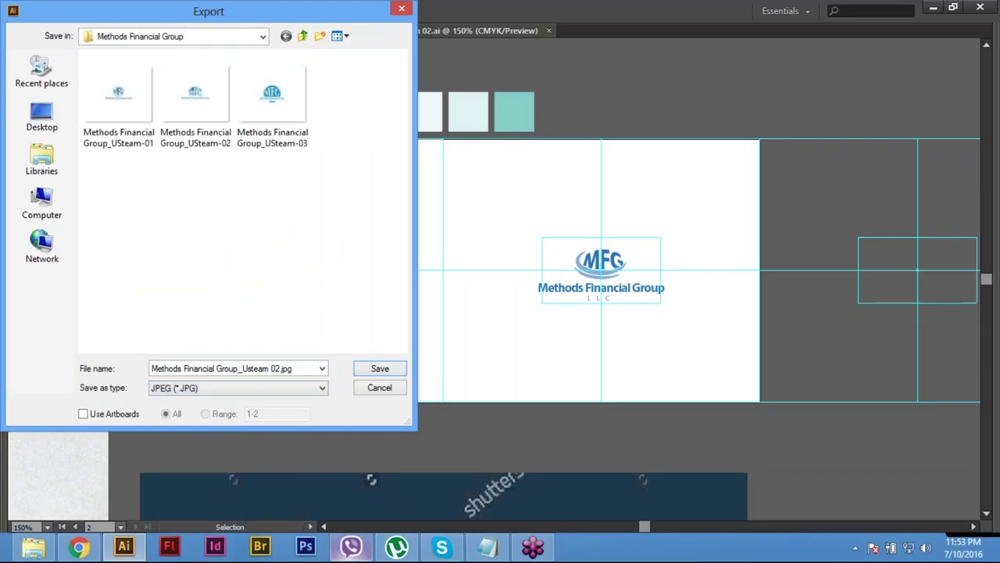
pyautogui.click(97, 421)
pyautogui.click(380, 372)
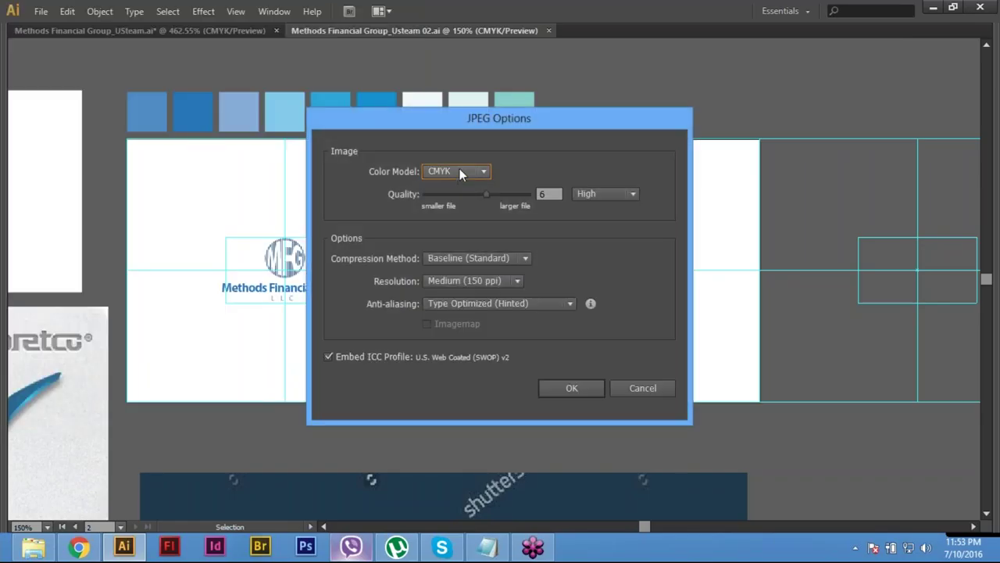
# Step: Set the JPEG options to RGB, maximum quality 10, High (300 ppi) resolution and an embedded ICC profile, and finish the export
pyautogui.click(461, 173)
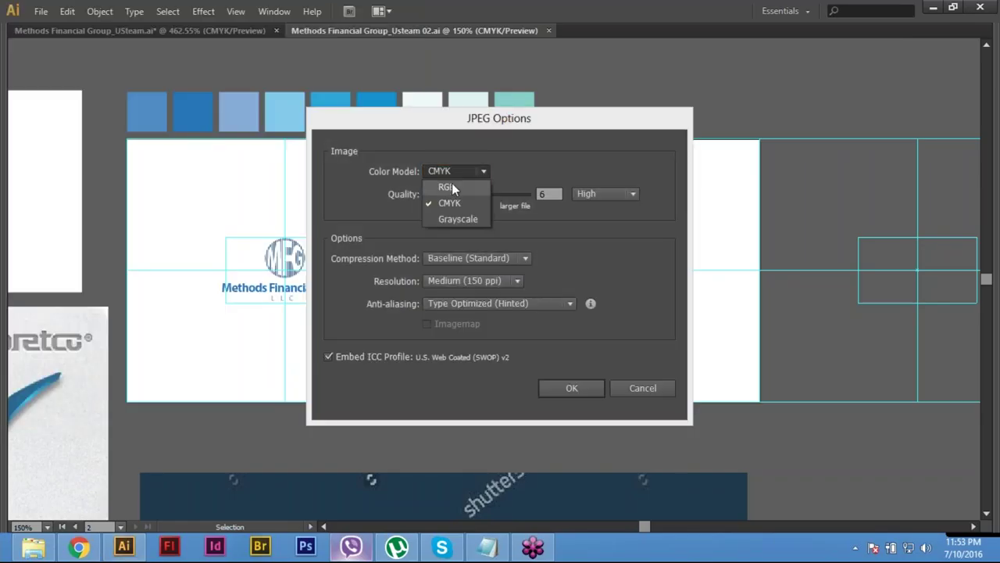
pyautogui.click(451, 188)
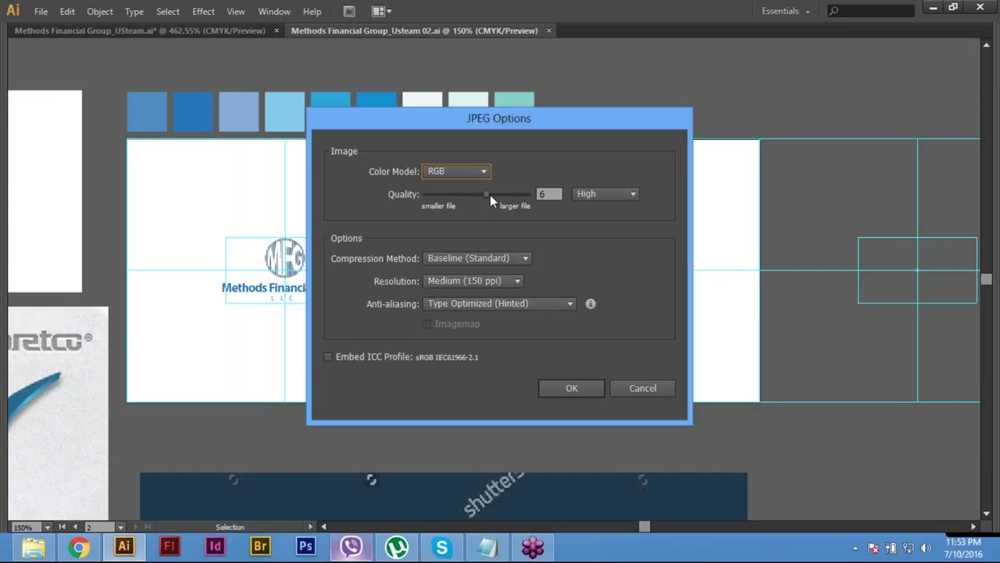
pyautogui.moveTo(487, 195); pyautogui.dragTo(549, 194)
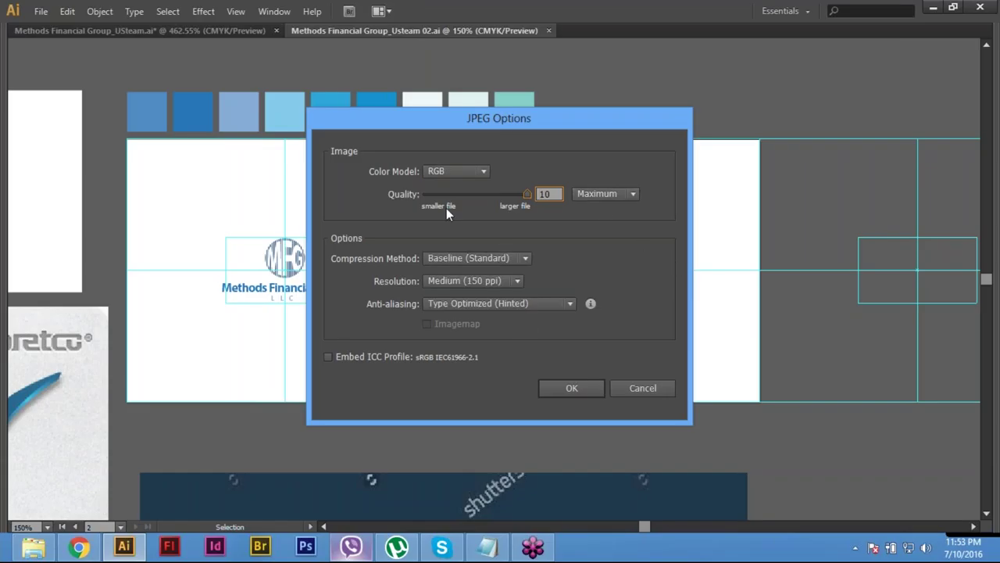
pyautogui.click(483, 280)
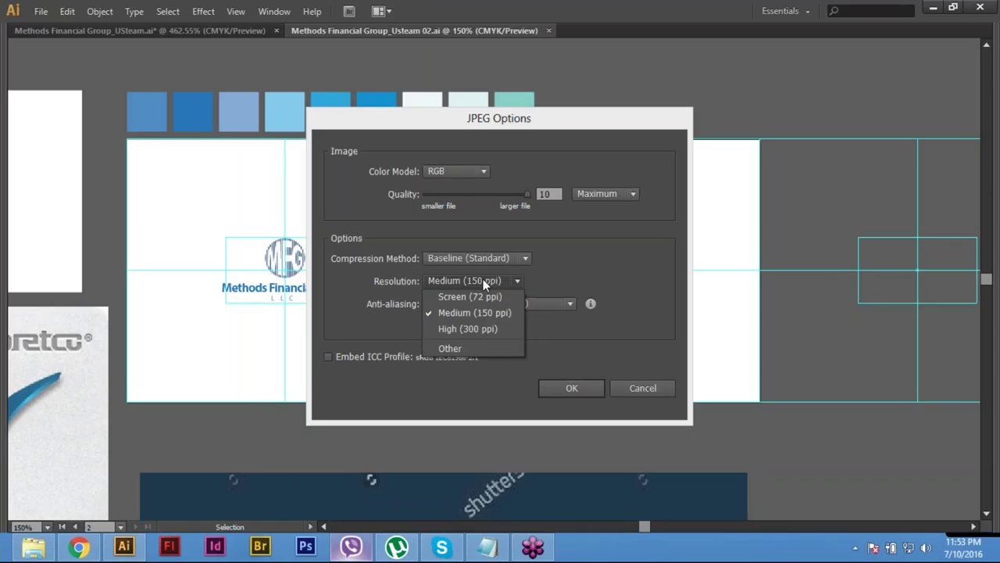
pyautogui.click(472, 329)
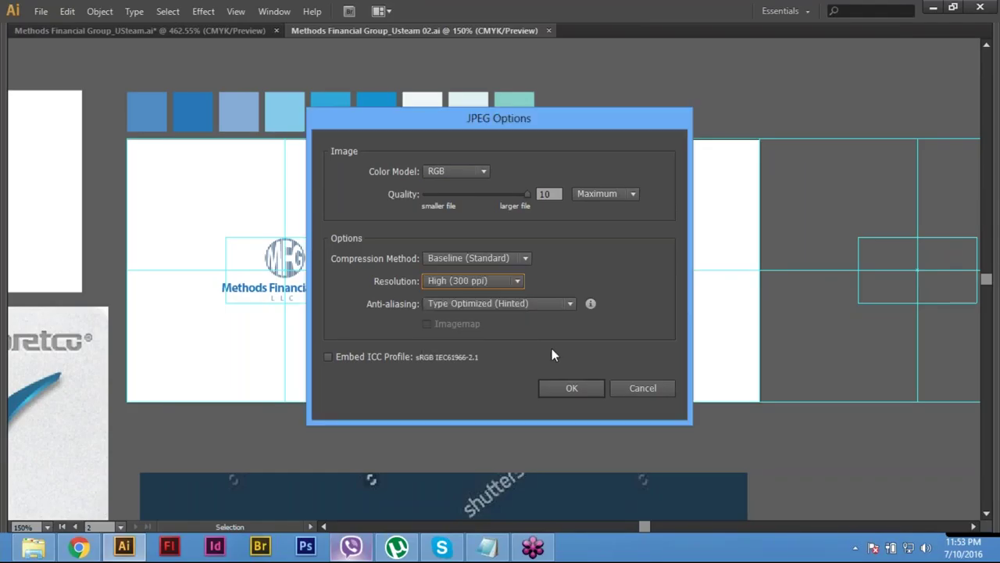
pyautogui.click(329, 356)
pyautogui.click(574, 388)
# Step: Set up a JPEG export of the logo document as Methods Financial Group_Usteam 02, using all artboards
pyautogui.click(40, 11)
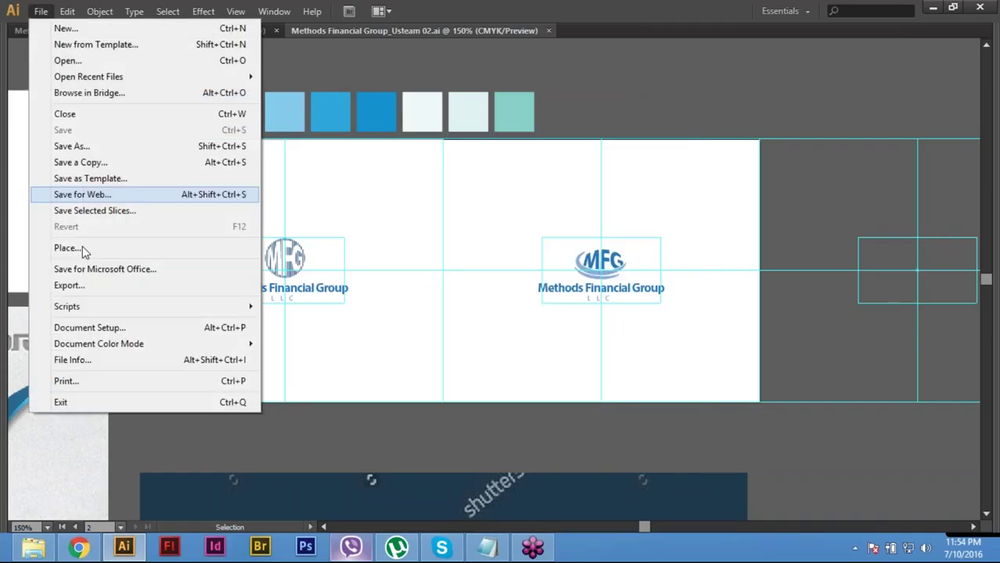
pyautogui.click(68, 285)
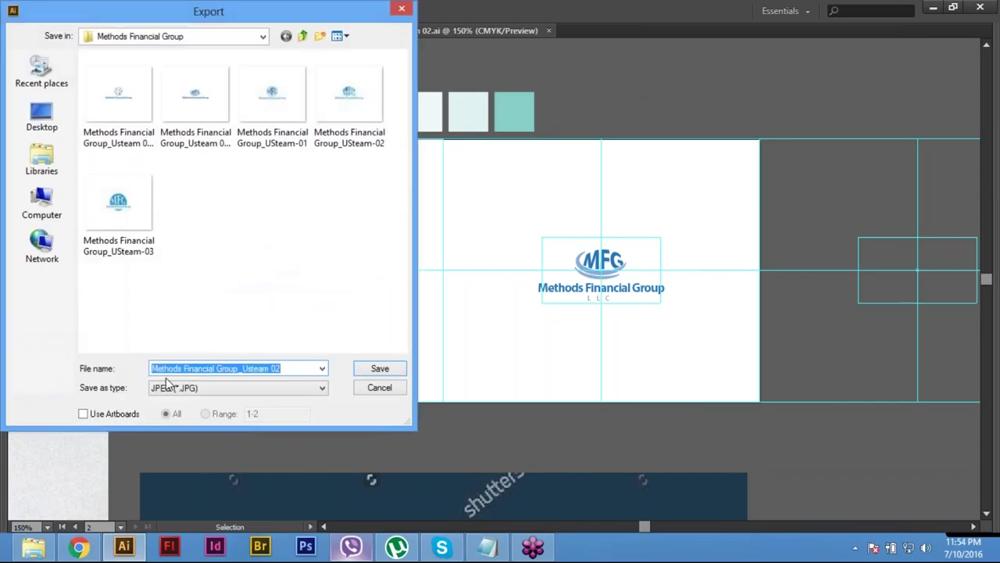
pyautogui.click(91, 419)
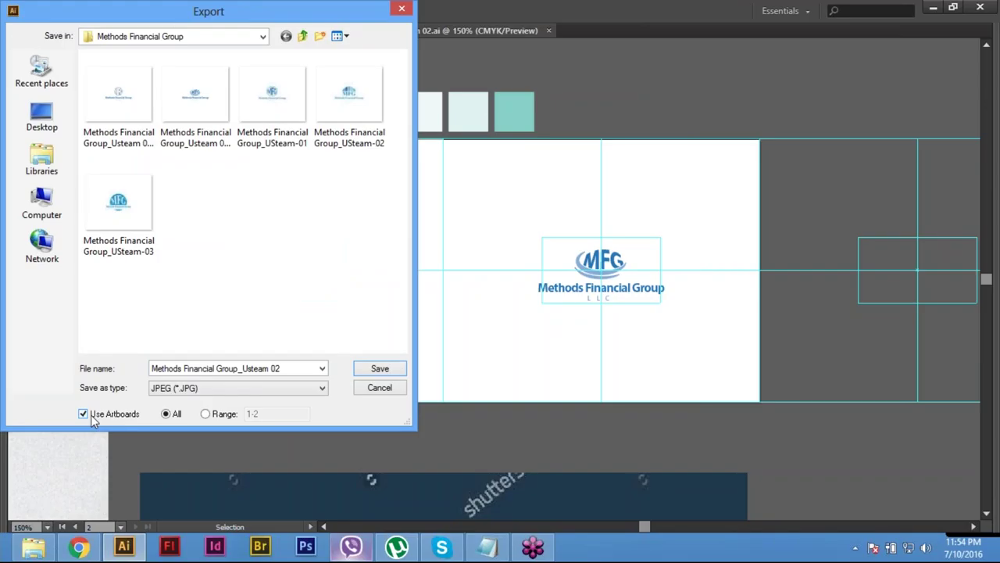
pyautogui.click(379, 372)
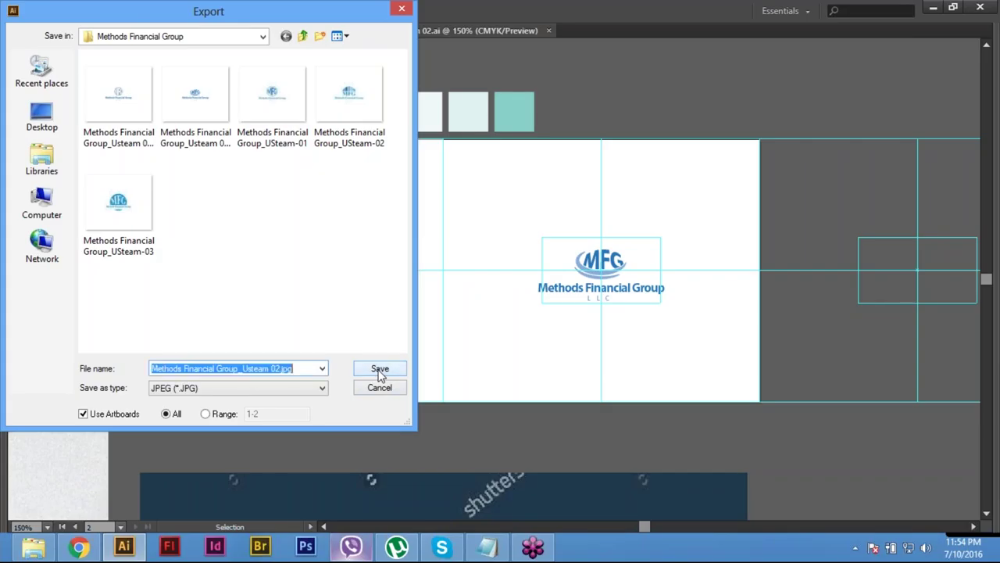
# Step: Try the AutoCAD Drawing export format and return the format to JPEG
pyautogui.click(264, 388)
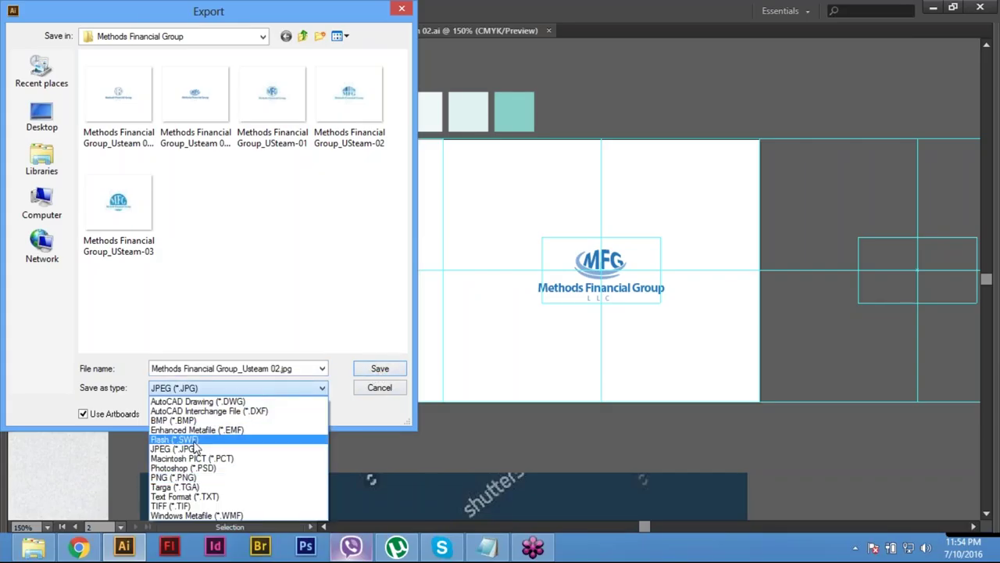
pyautogui.click(201, 401)
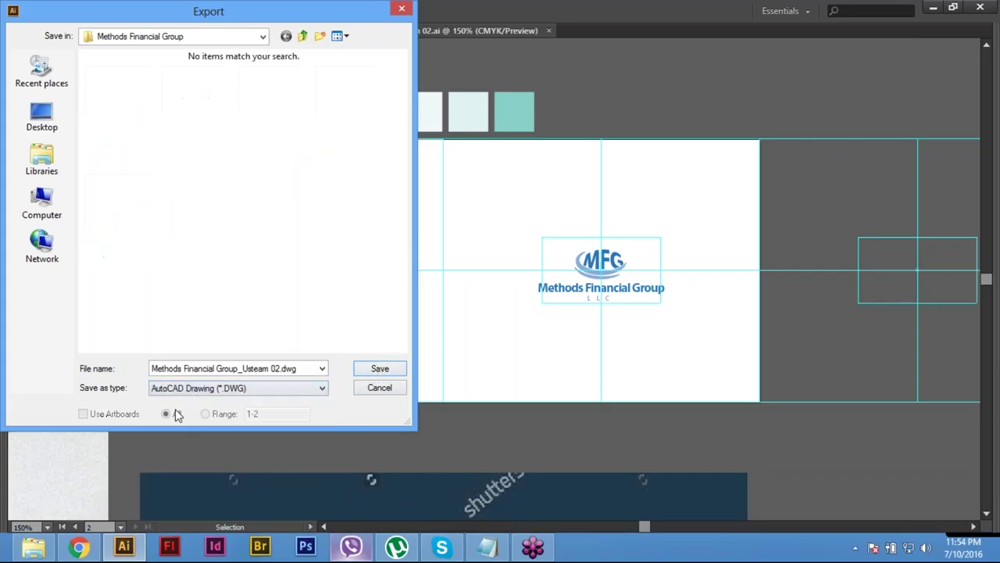
pyautogui.click(240, 395)
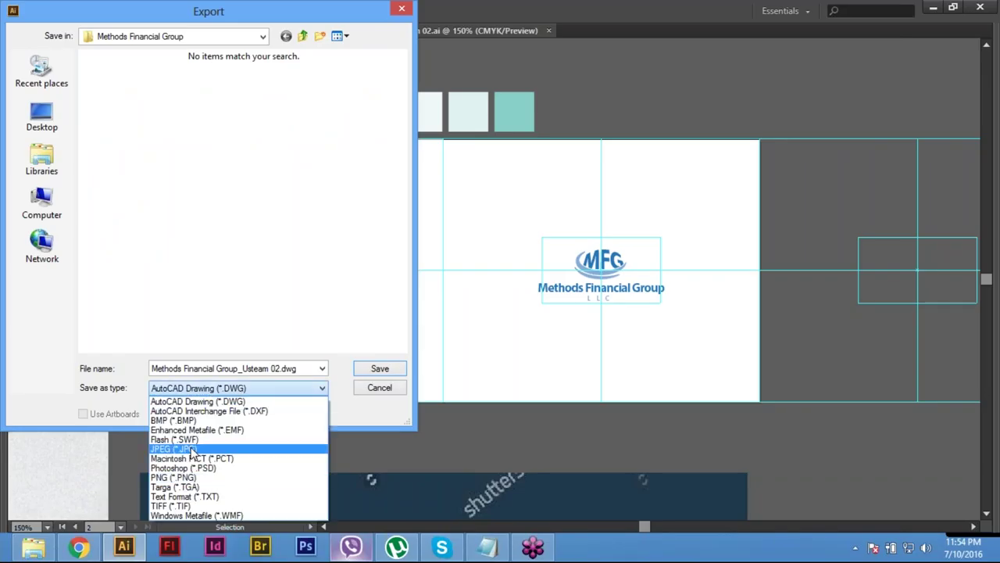
pyautogui.click(190, 449)
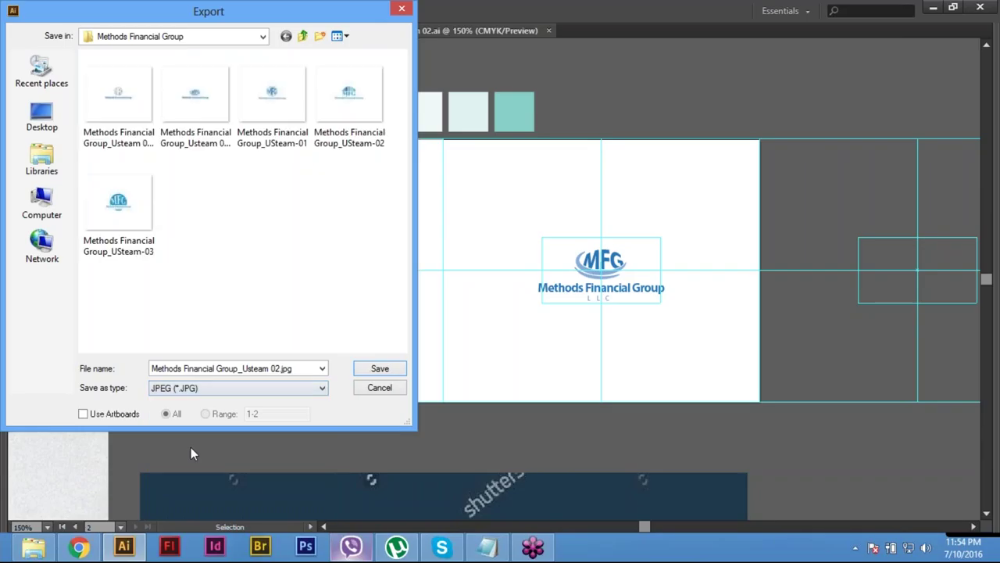
# Step: Export all artboards as RGB JPEGs with maximum quality 10, High (300 ppi) resolution and an embedded ICC profile, replacing the existing files
pyautogui.click(84, 414)
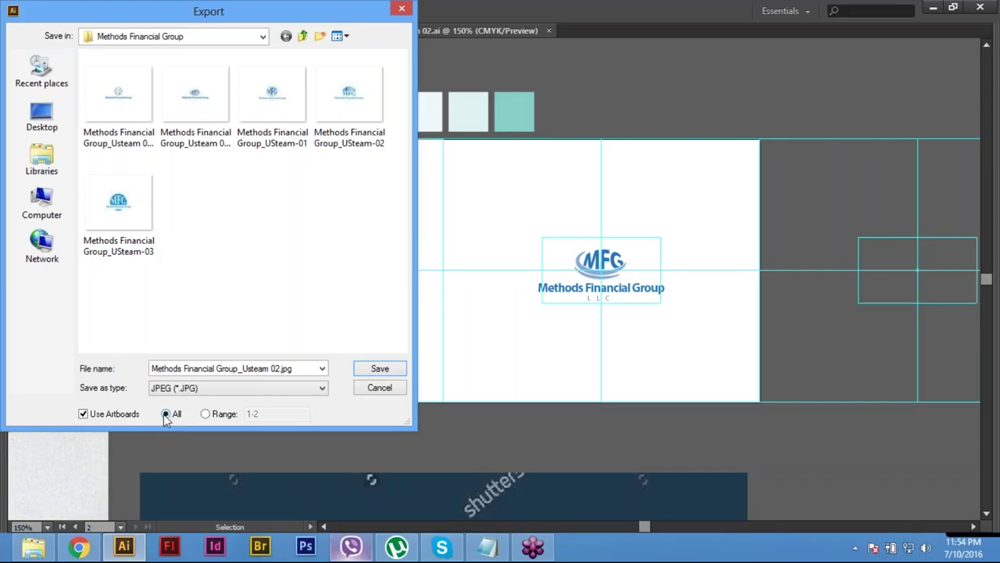
pyautogui.click(380, 369)
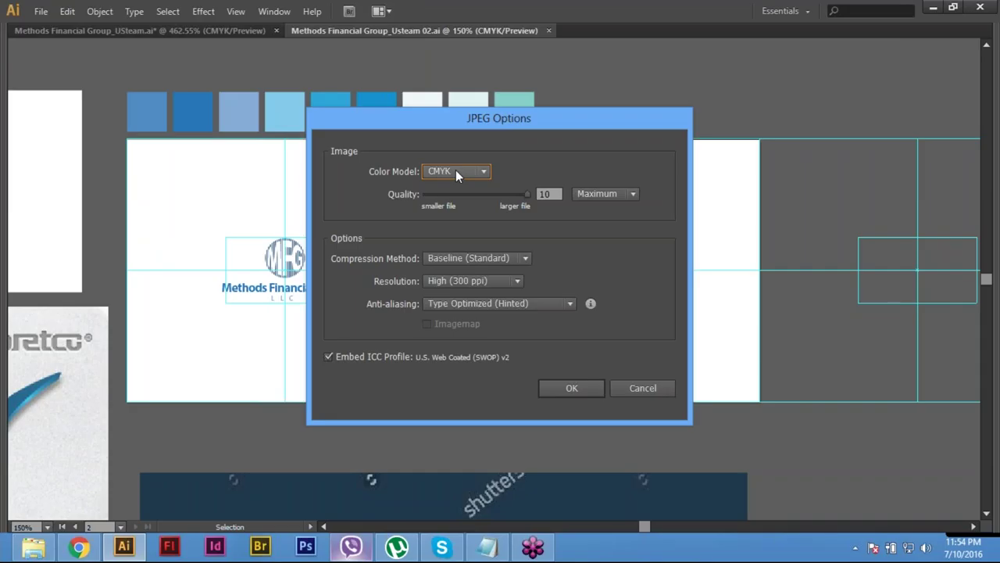
pyautogui.click(457, 174)
pyautogui.click(457, 188)
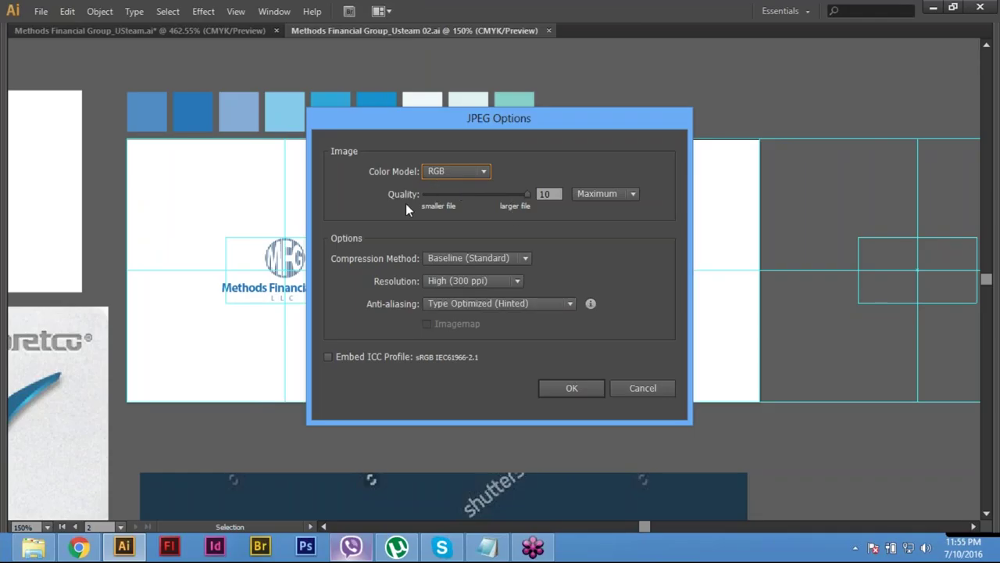
pyautogui.click(545, 195)
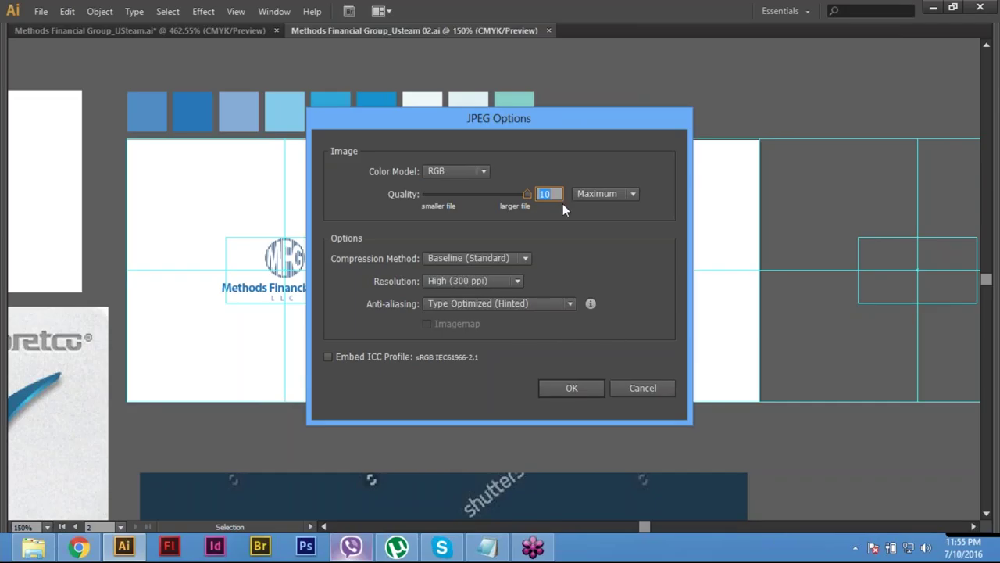
pyautogui.click(492, 281)
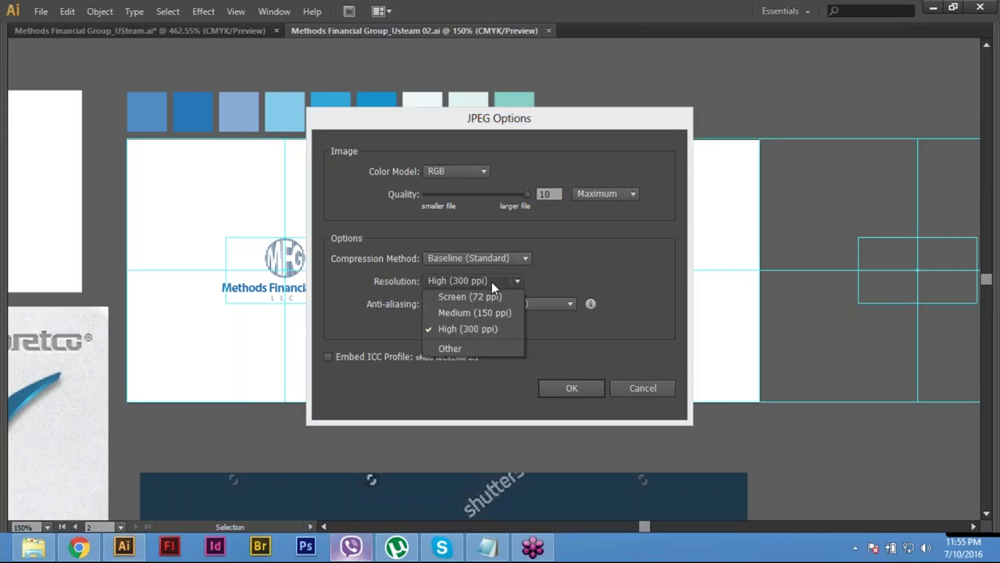
pyautogui.click(476, 327)
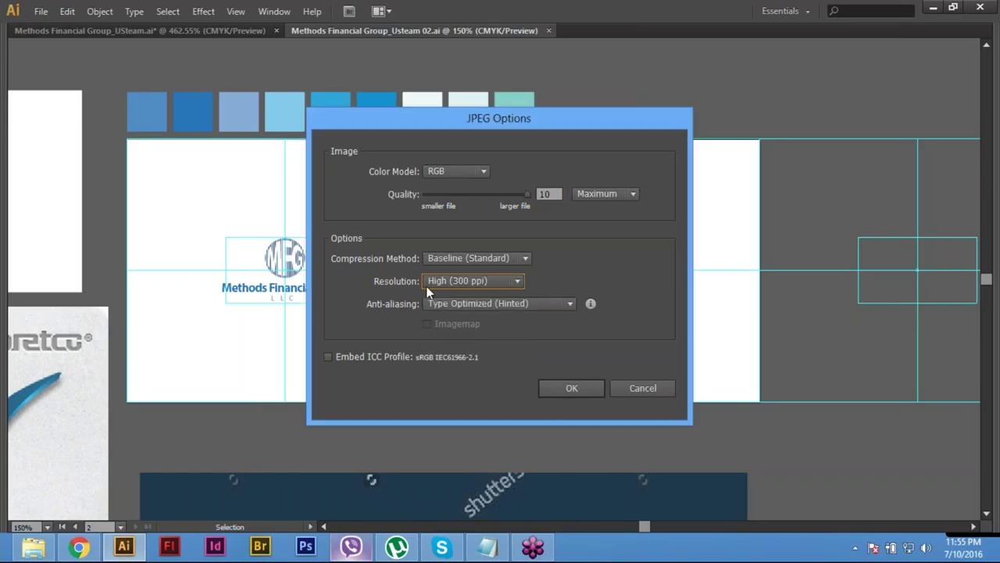
pyautogui.click(329, 358)
pyautogui.click(570, 388)
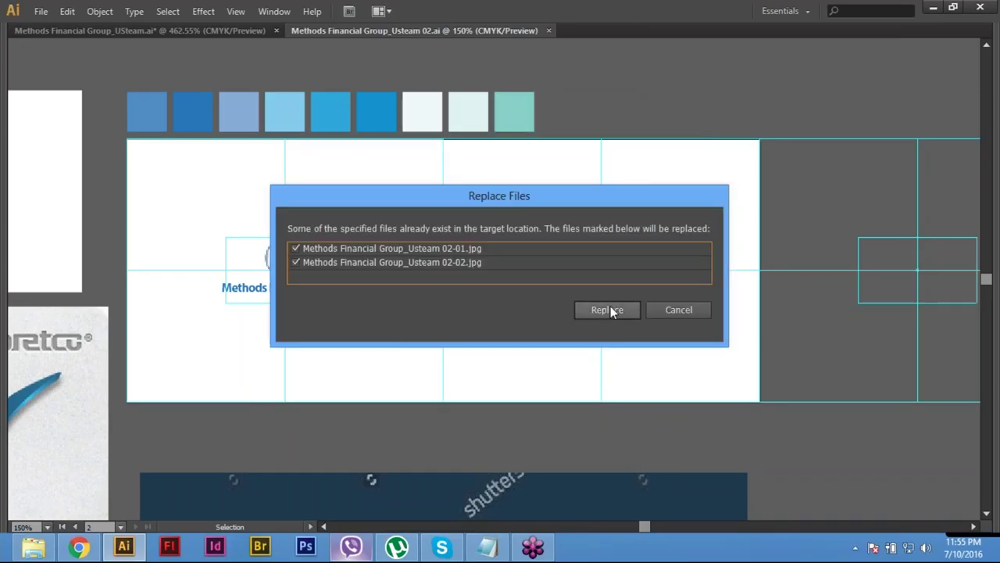
pyautogui.click(609, 309)
# Step: Preview the exported Methods Financial Group_Usteam 02-01 image in Windows Photo Viewer and view it as a full-screen slideshow
pyautogui.click(41, 11)
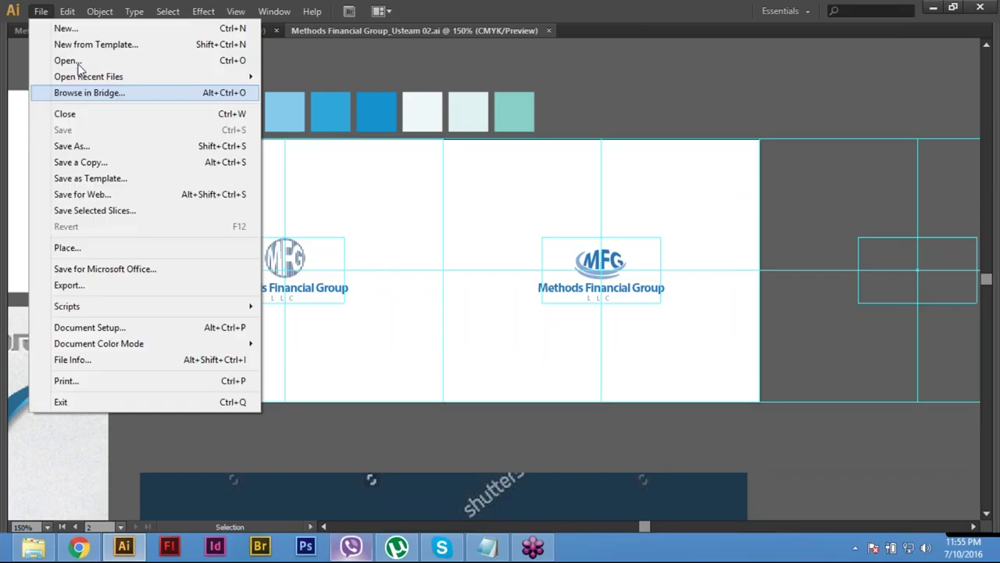
pyautogui.press('Return')
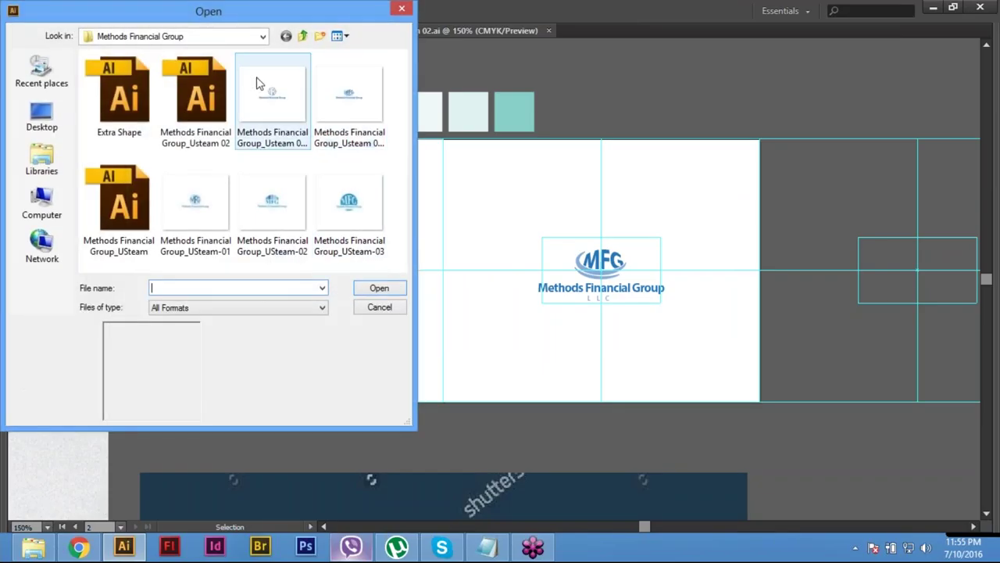
pyautogui.click(260, 84)
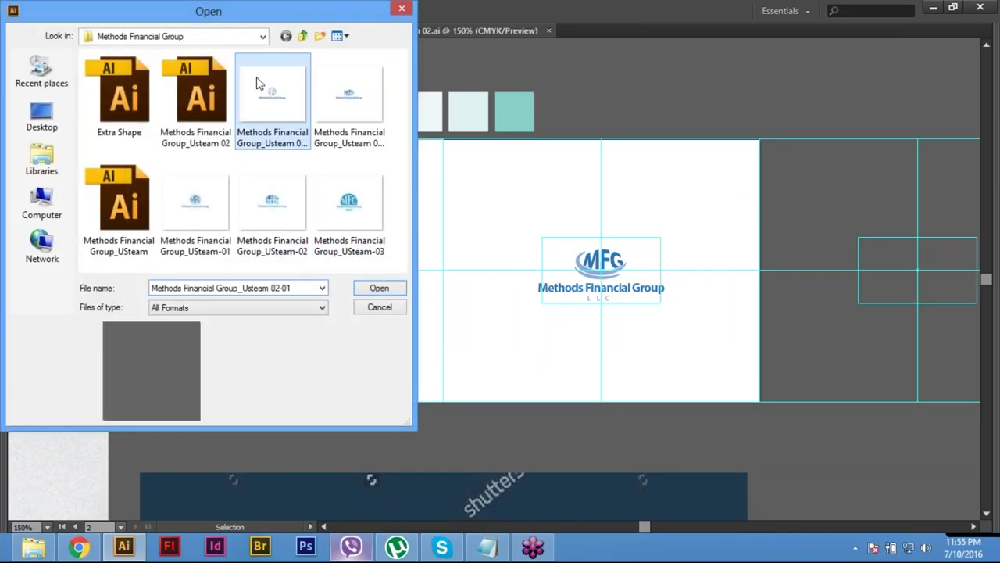
pyautogui.rightClick(260, 84)
pyautogui.click(289, 106)
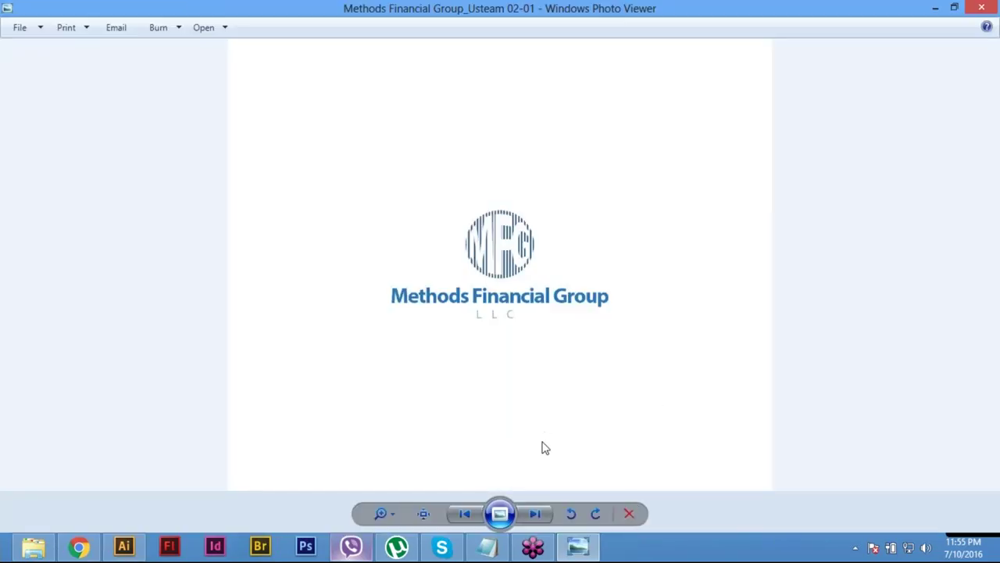
pyautogui.click(499, 514)
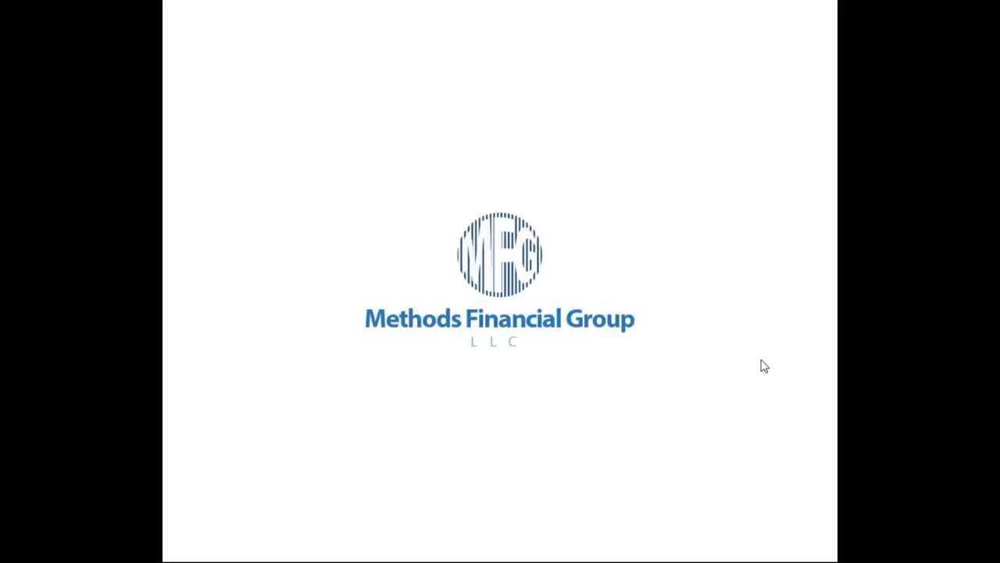
pyautogui.rightClick(607, 383)
pyautogui.click(652, 370)
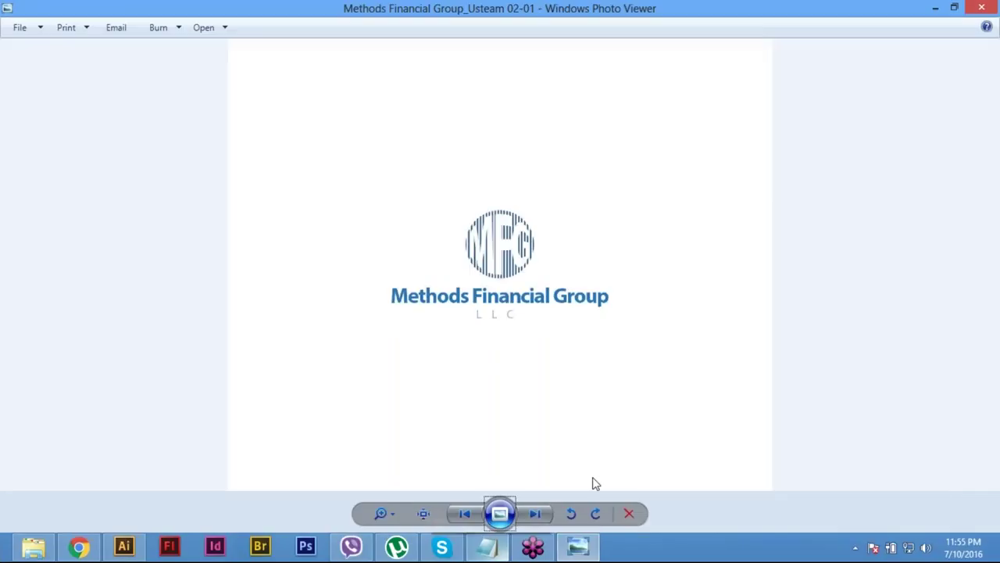
# Step: Close the image preview, glance at the DesignCrowd brief in Chrome, return to Illustrator and cancel opening a file
pyautogui.moveTo(984, 8)
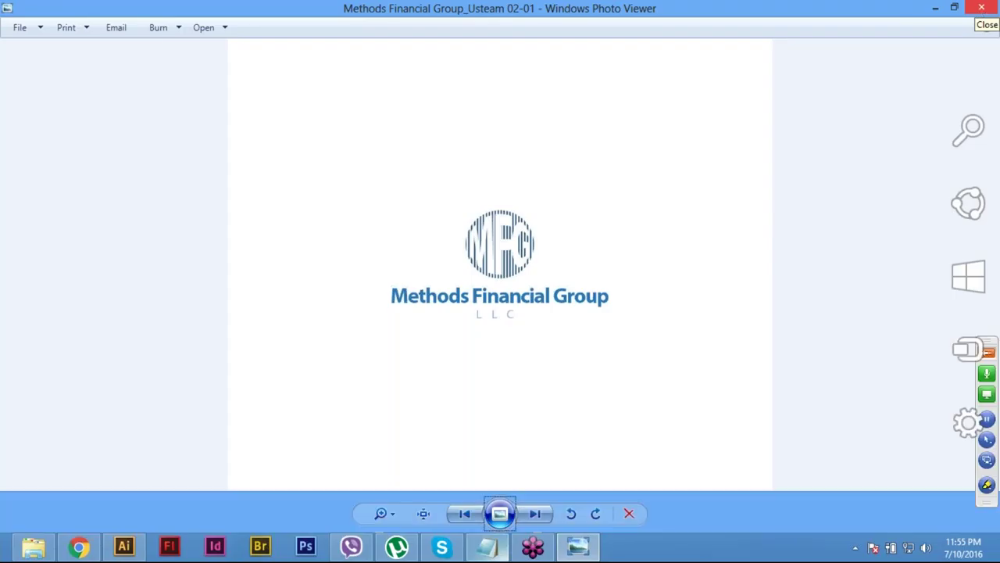
pyautogui.click(983, 8)
pyautogui.click(94, 551)
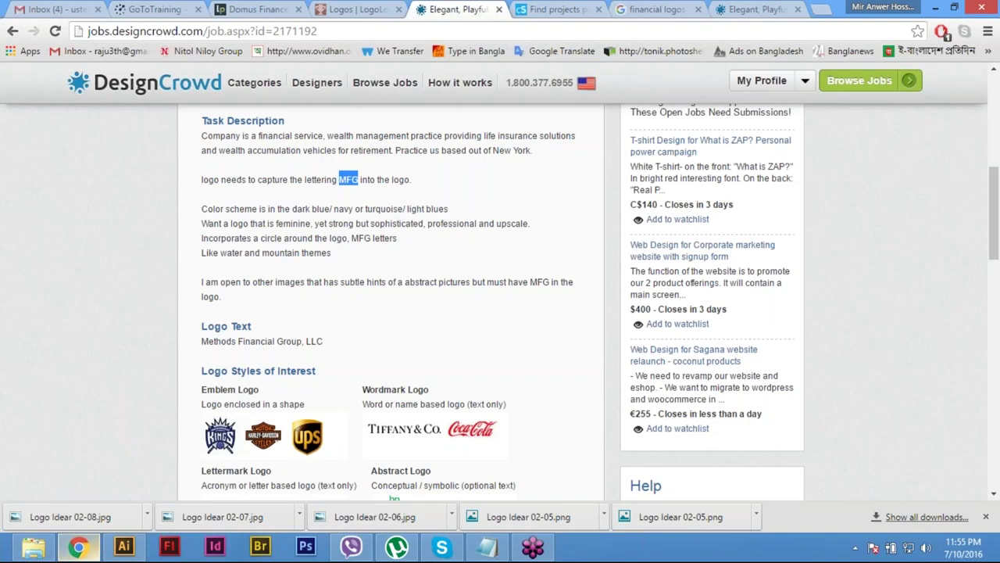
pyautogui.click(124, 547)
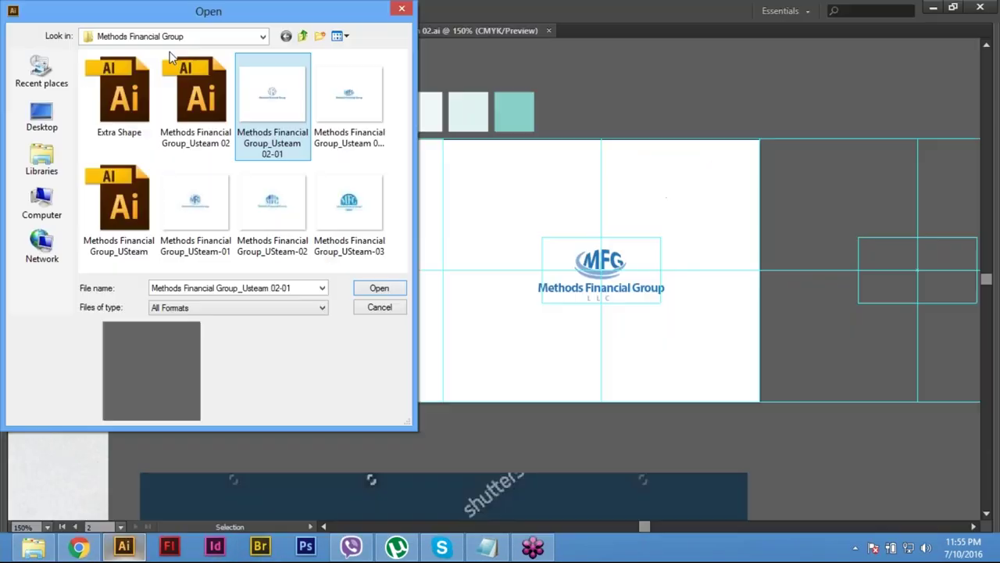
pyautogui.click(380, 308)
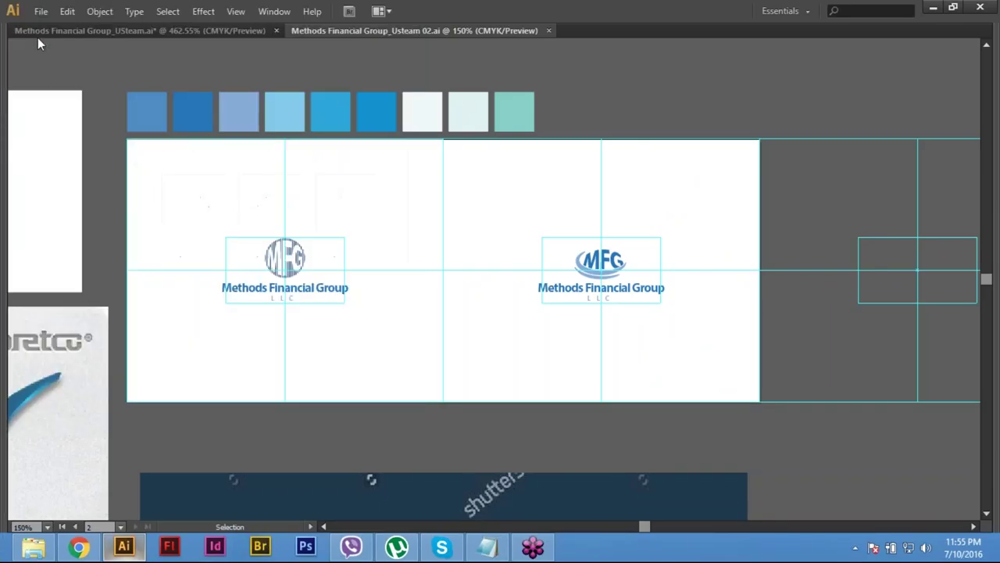
# Step: Export the logo document again as JPEG under the name Methods Financial Group_Usteam 02, using all artboards
pyautogui.click(39, 10)
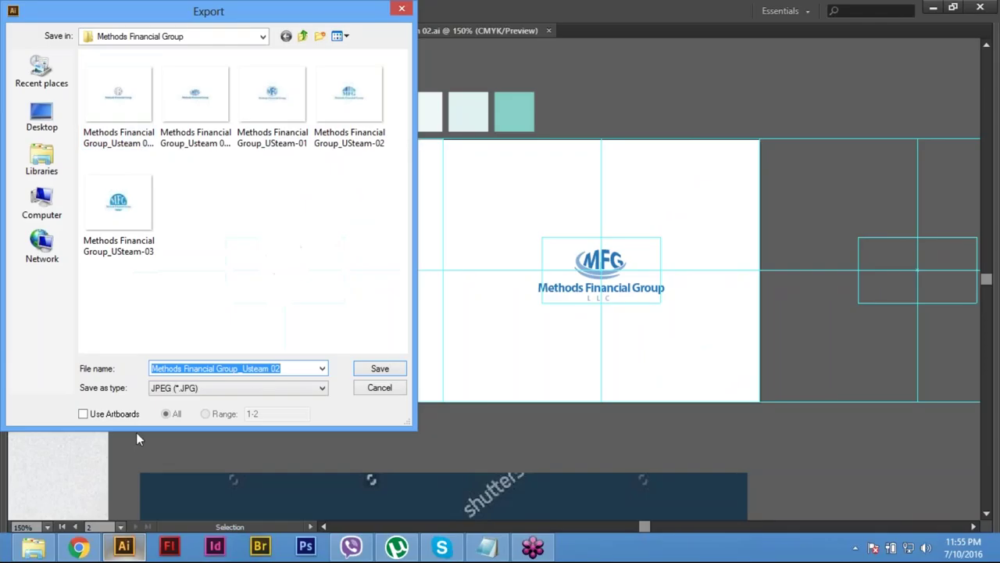
pyautogui.click(113, 415)
pyautogui.click(379, 370)
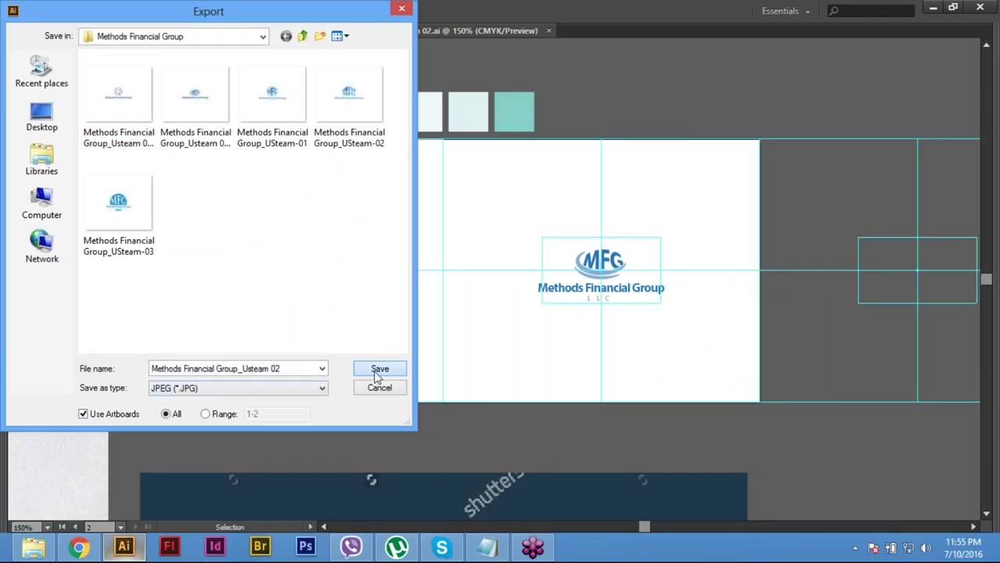
pyautogui.click(379, 372)
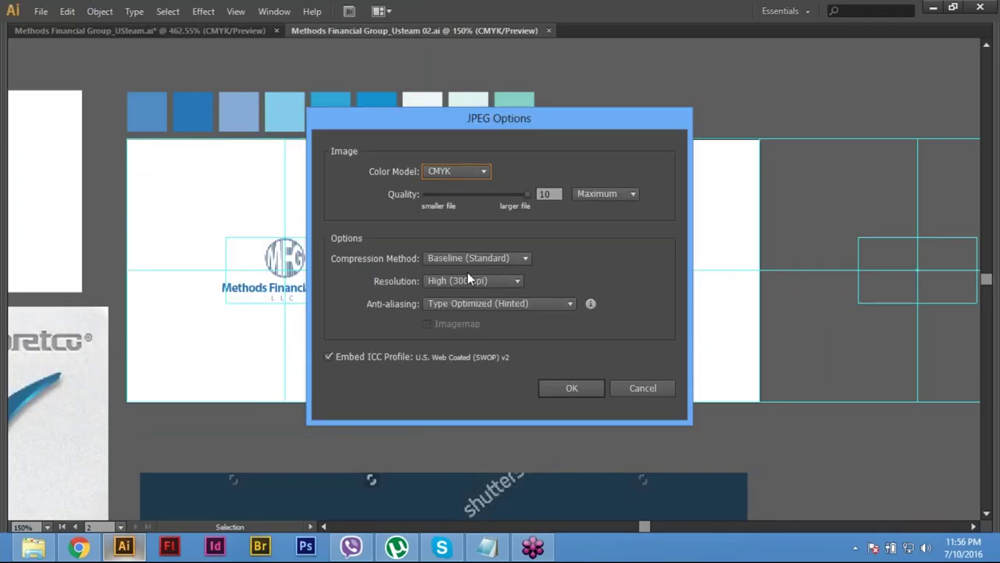
# Step: Set the JPEG options to High (300 ppi), RGB and an embedded ICC profile, then finish the export by replacing both existing files
pyautogui.click(490, 279)
pyautogui.click(491, 279)
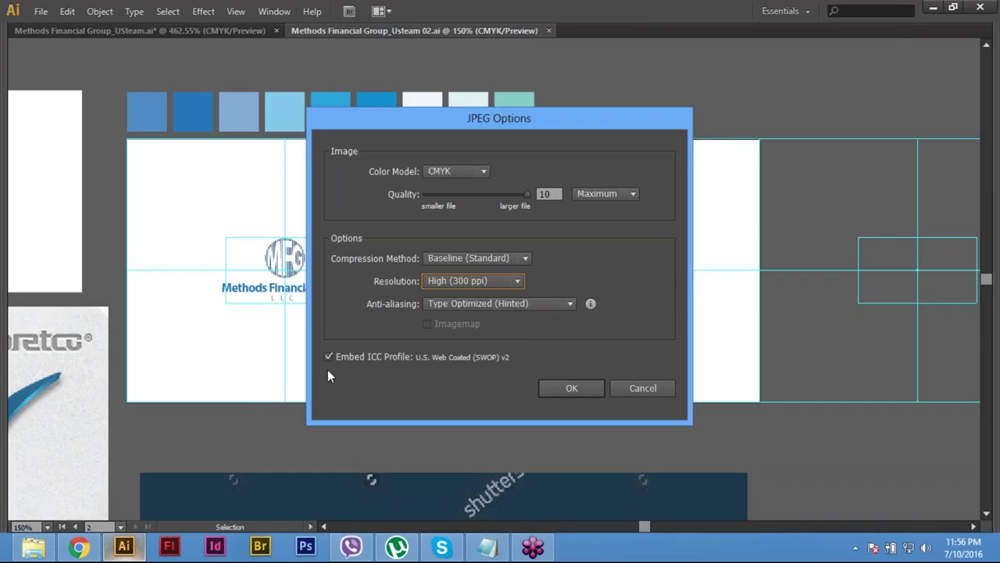
pyautogui.click(450, 176)
pyautogui.click(461, 186)
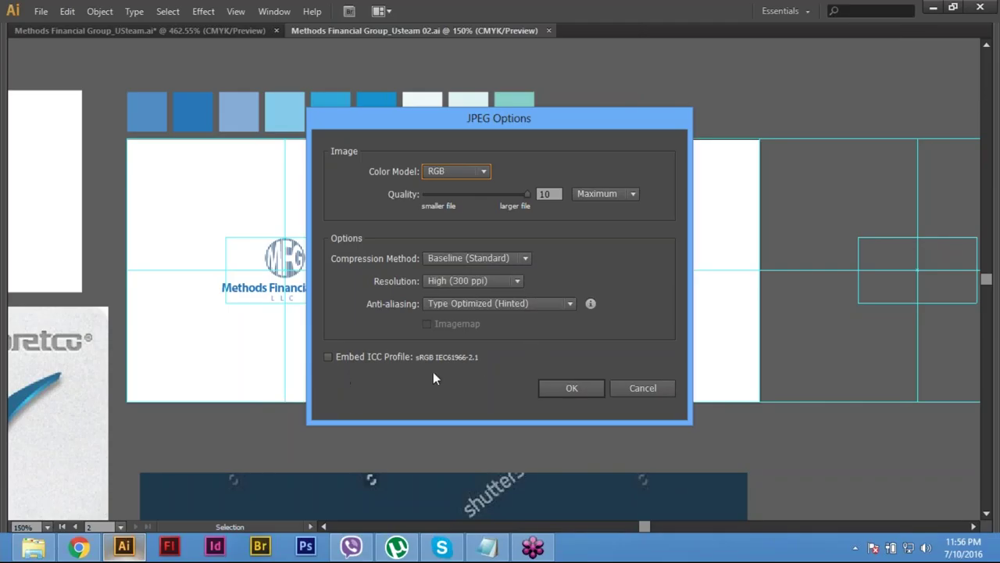
pyautogui.click(328, 358)
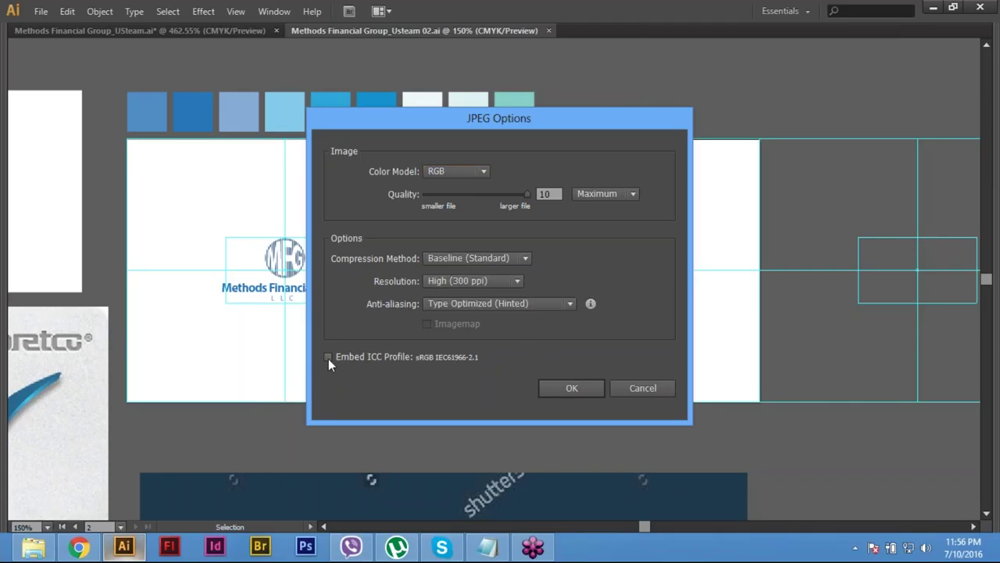
pyautogui.click(572, 389)
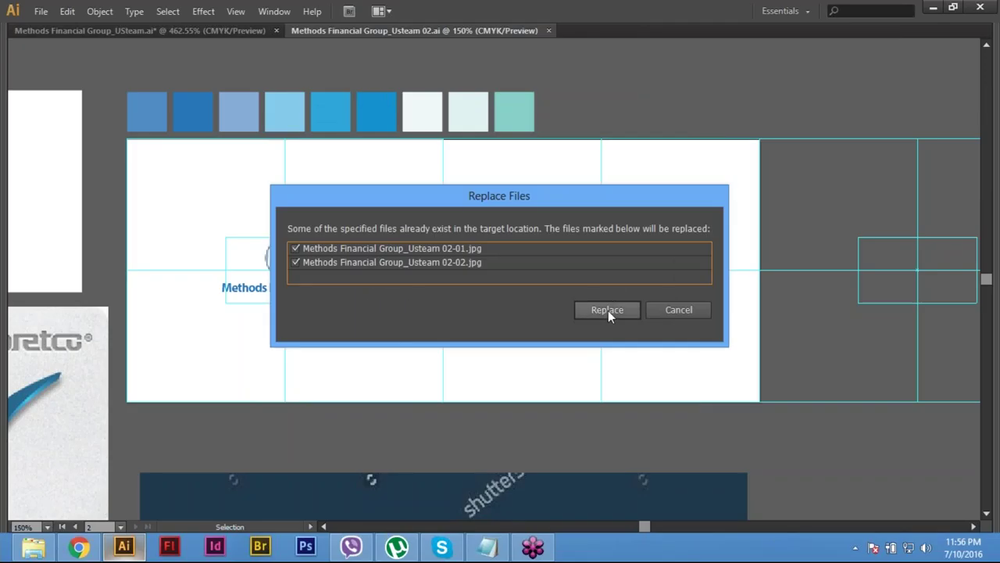
pyautogui.click(608, 311)
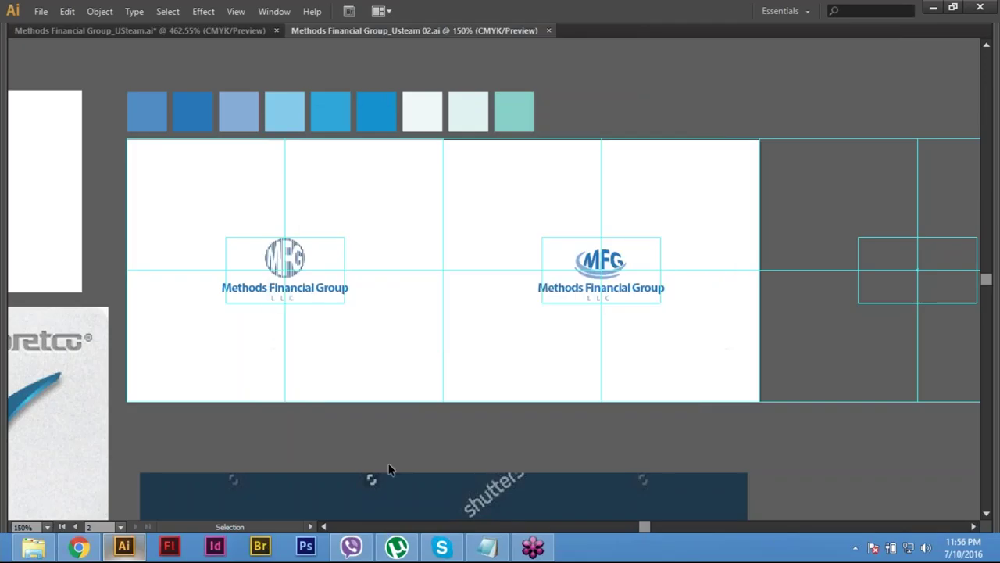
# Step: Preview the re-exported Methods Financial Group_Usteam 02-01 image, page through the following logo images, close the viewer and cancel opening a file
pyautogui.hotkey('ctrl', 'o')
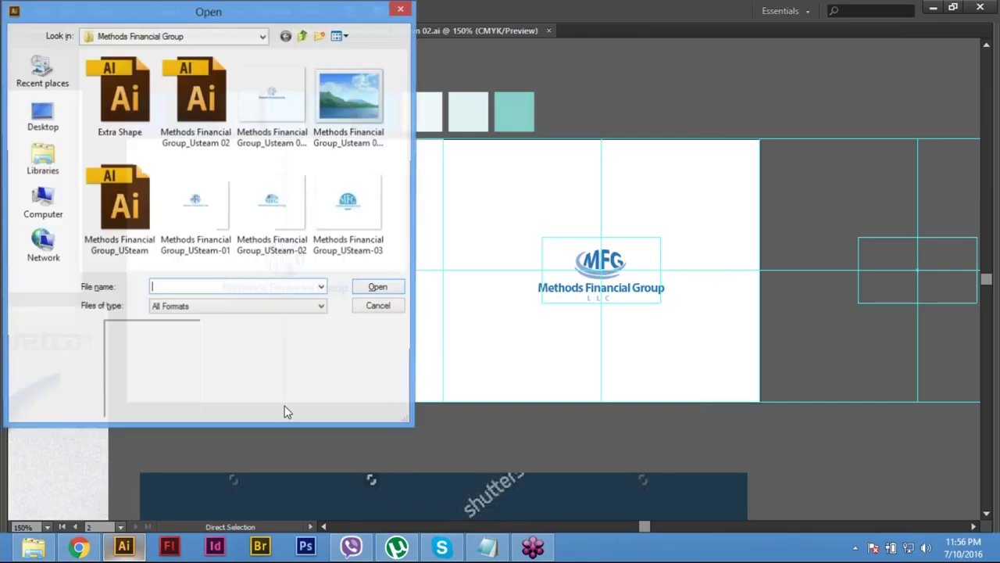
pyautogui.click(288, 105)
pyautogui.rightClick(292, 102)
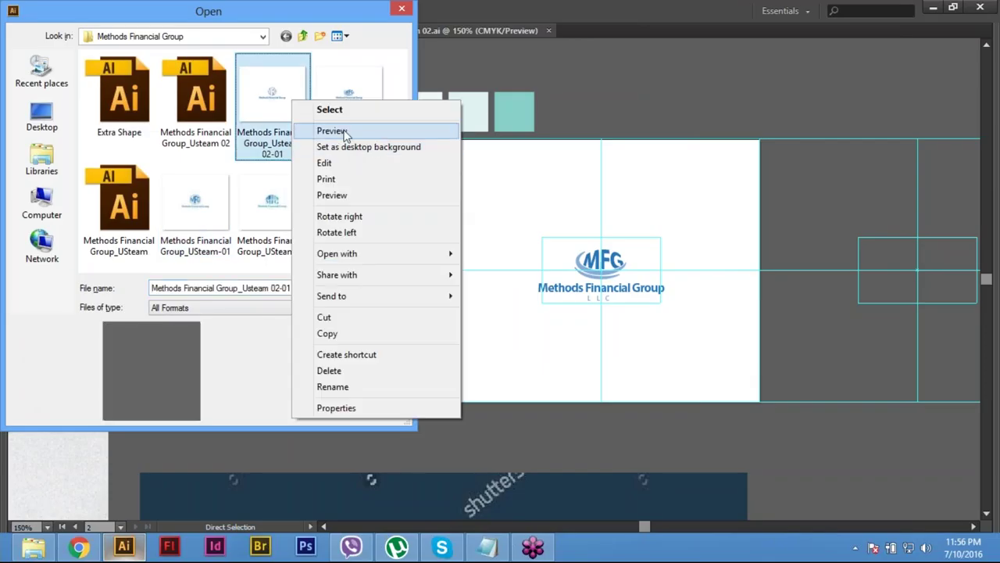
pyautogui.click(345, 132)
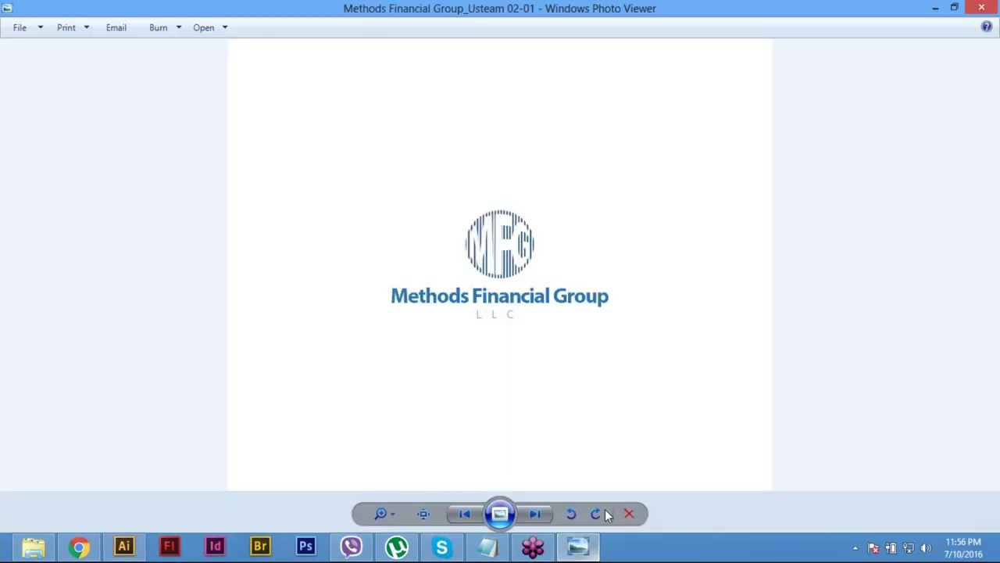
pyautogui.click(537, 519)
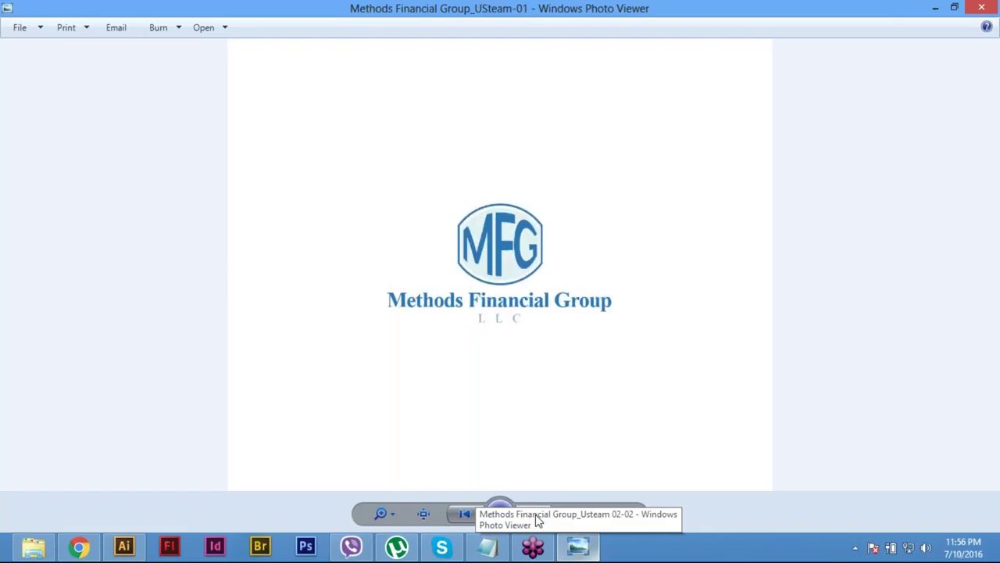
pyautogui.click(983, 6)
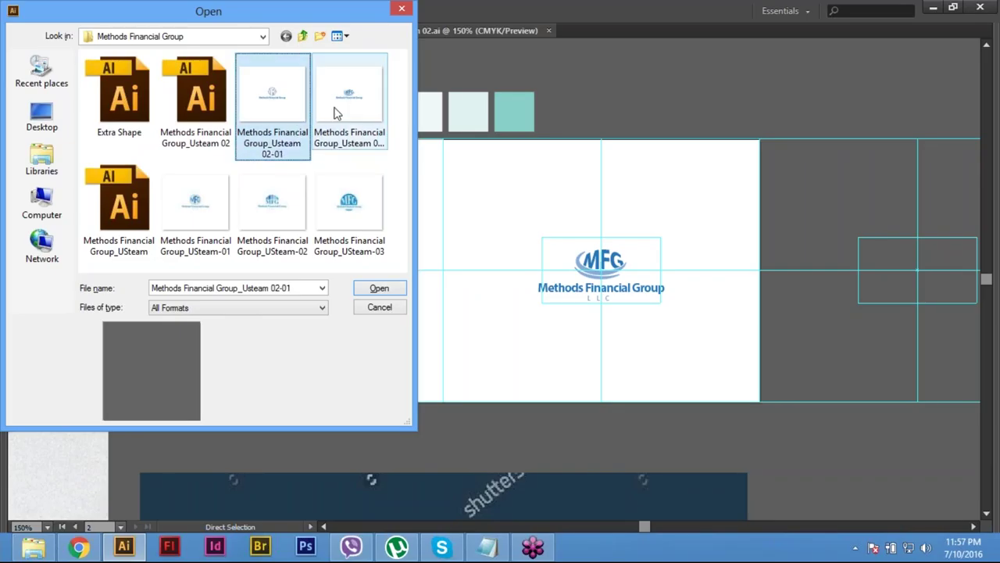
pyautogui.click(339, 156)
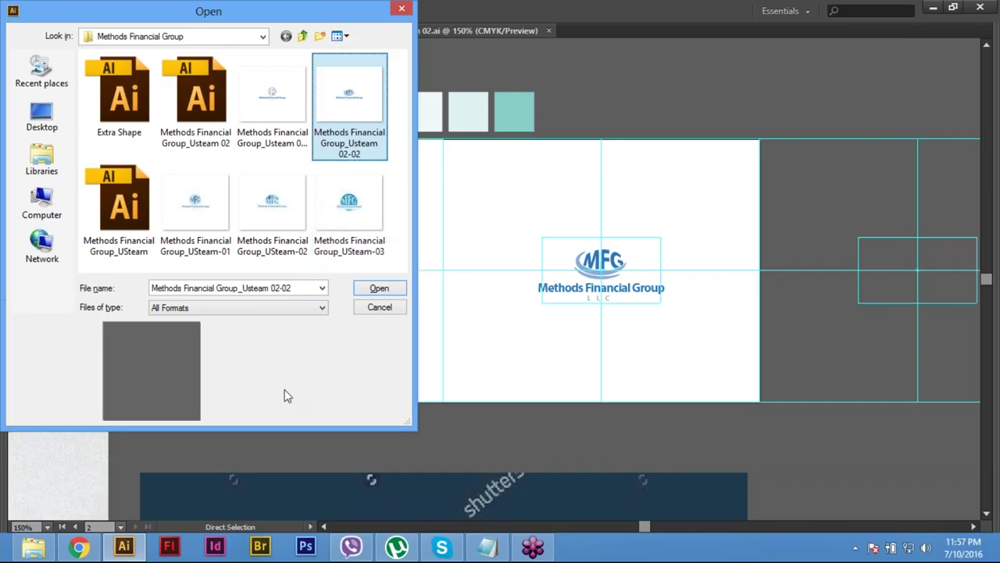
pyautogui.click(379, 307)
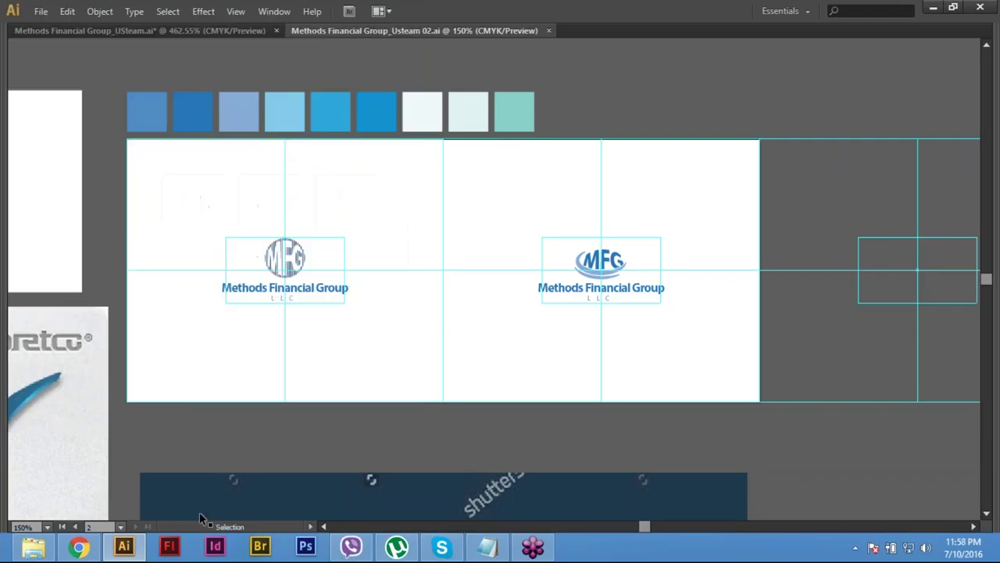
# Step: Switch to Chrome and review the DesignCrowd logo brief, covering its payments, task description, customer colors and logo design requirements
pyautogui.click(79, 547)
pyautogui.scroll(6, 426, 383)
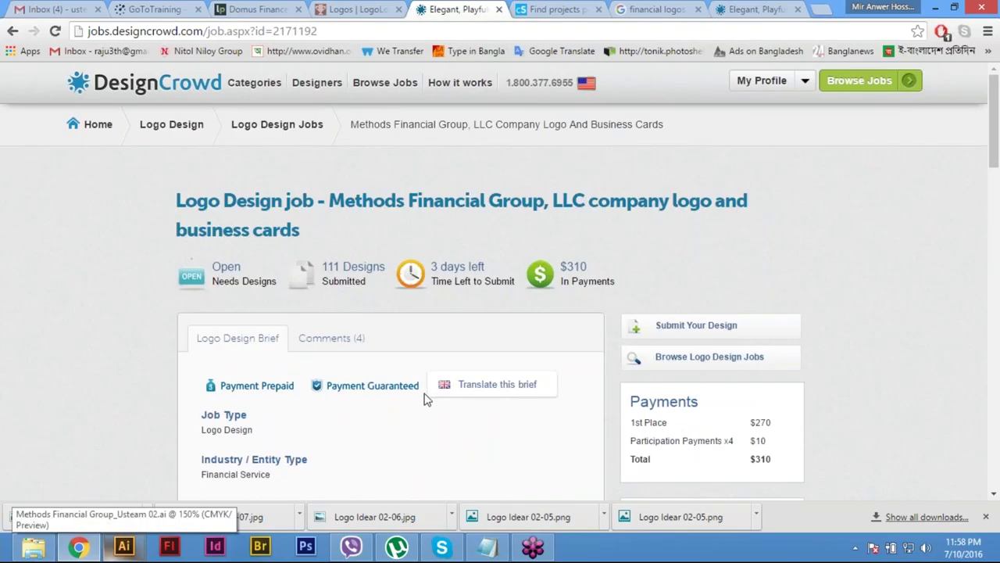
pyautogui.scroll(-2, 426, 399)
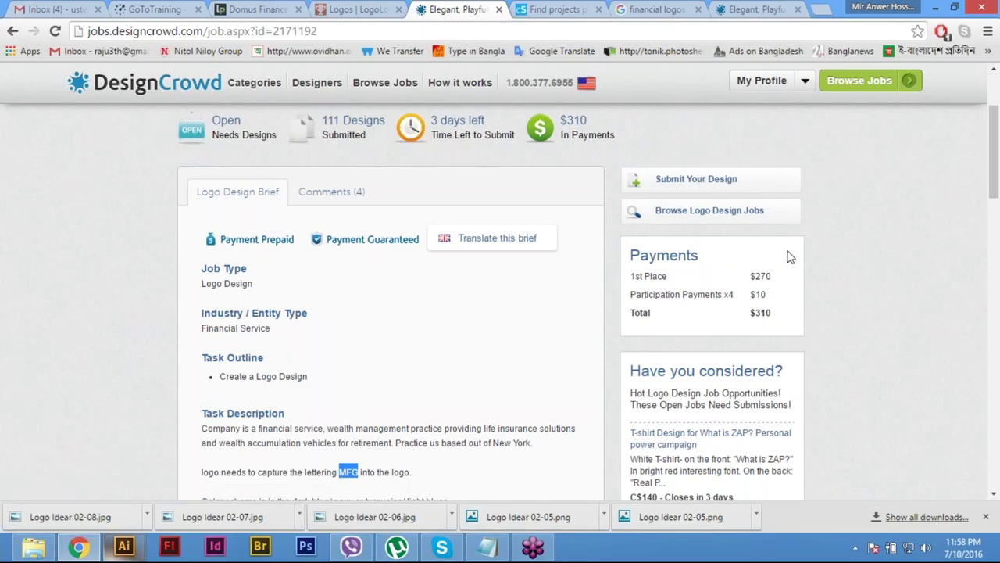
pyautogui.scroll(2, 514, 398)
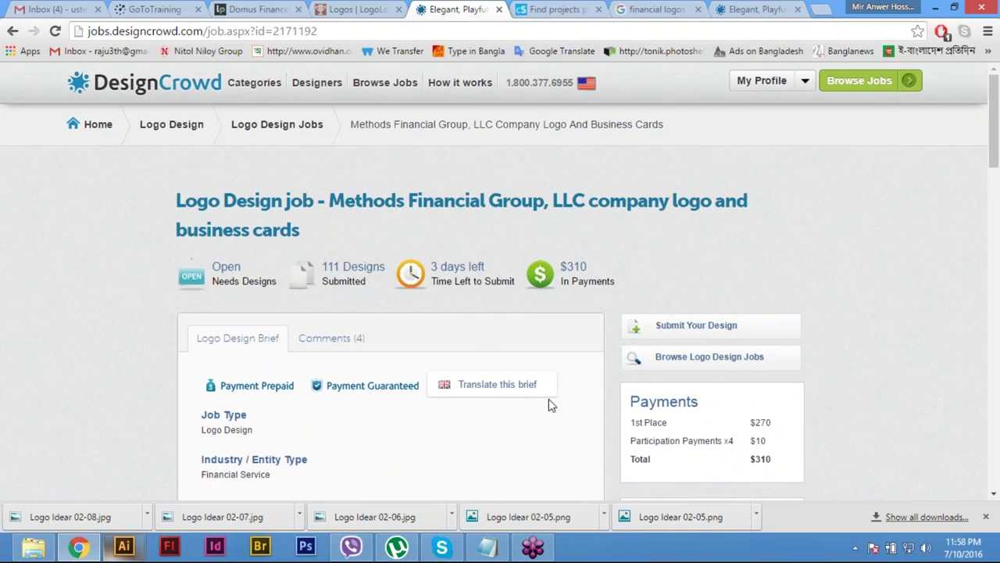
pyautogui.scroll(-3, 550, 404)
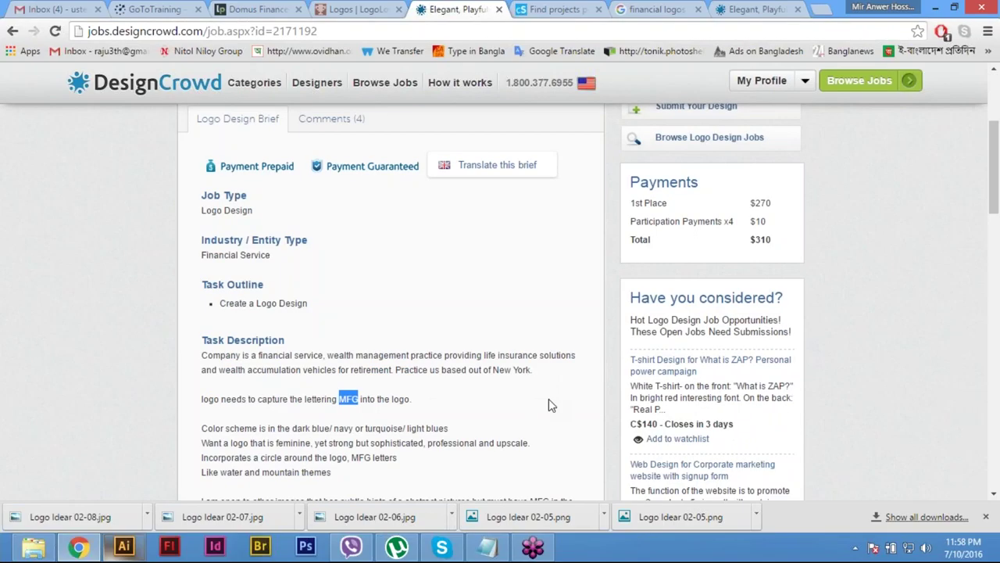
pyautogui.scroll(-10, 549, 400)
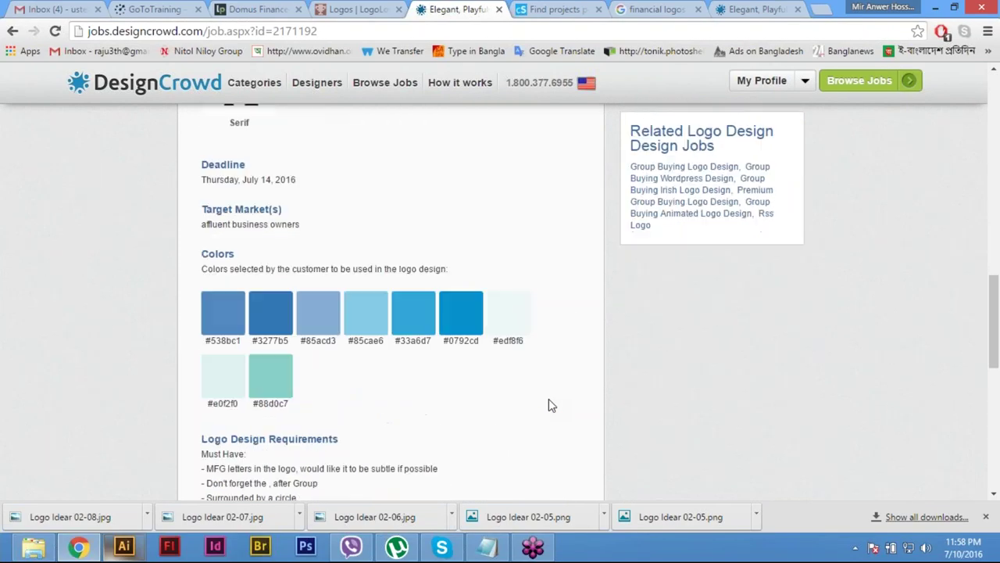
pyautogui.scroll(-5, 550, 404)
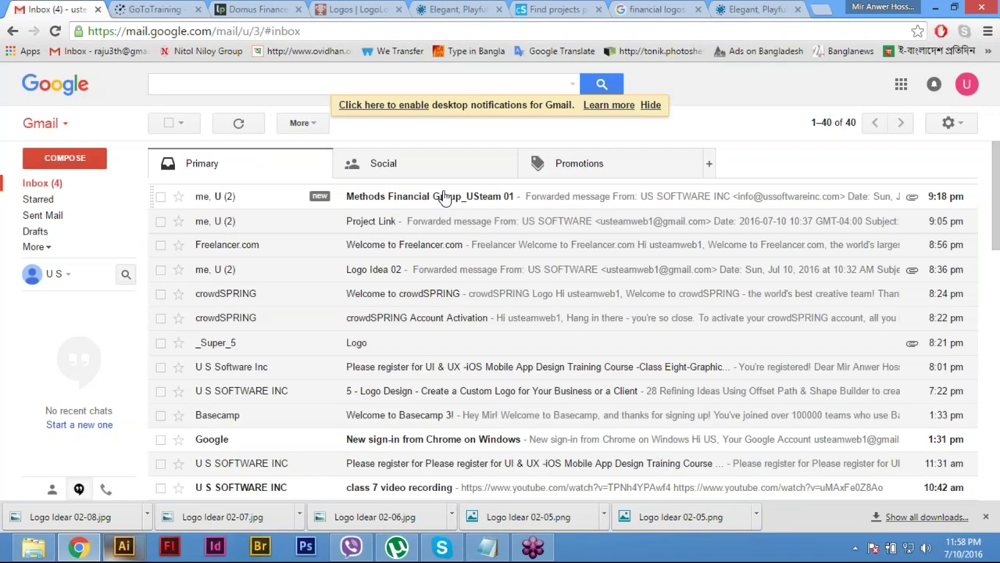
# Step: Open the Methods Financial Group_USteam 01 email from the Gmail inbox
pyautogui.click(443, 197)
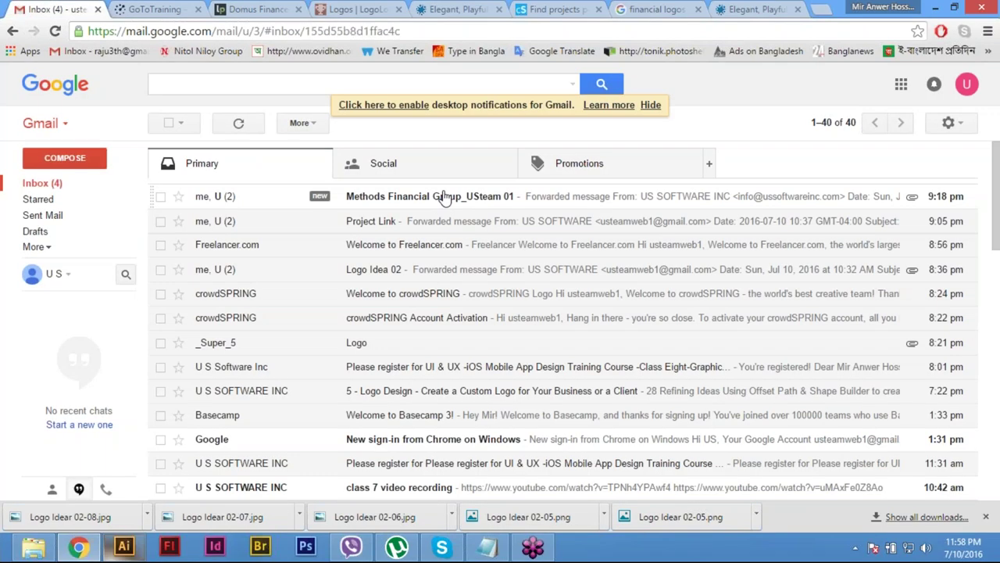